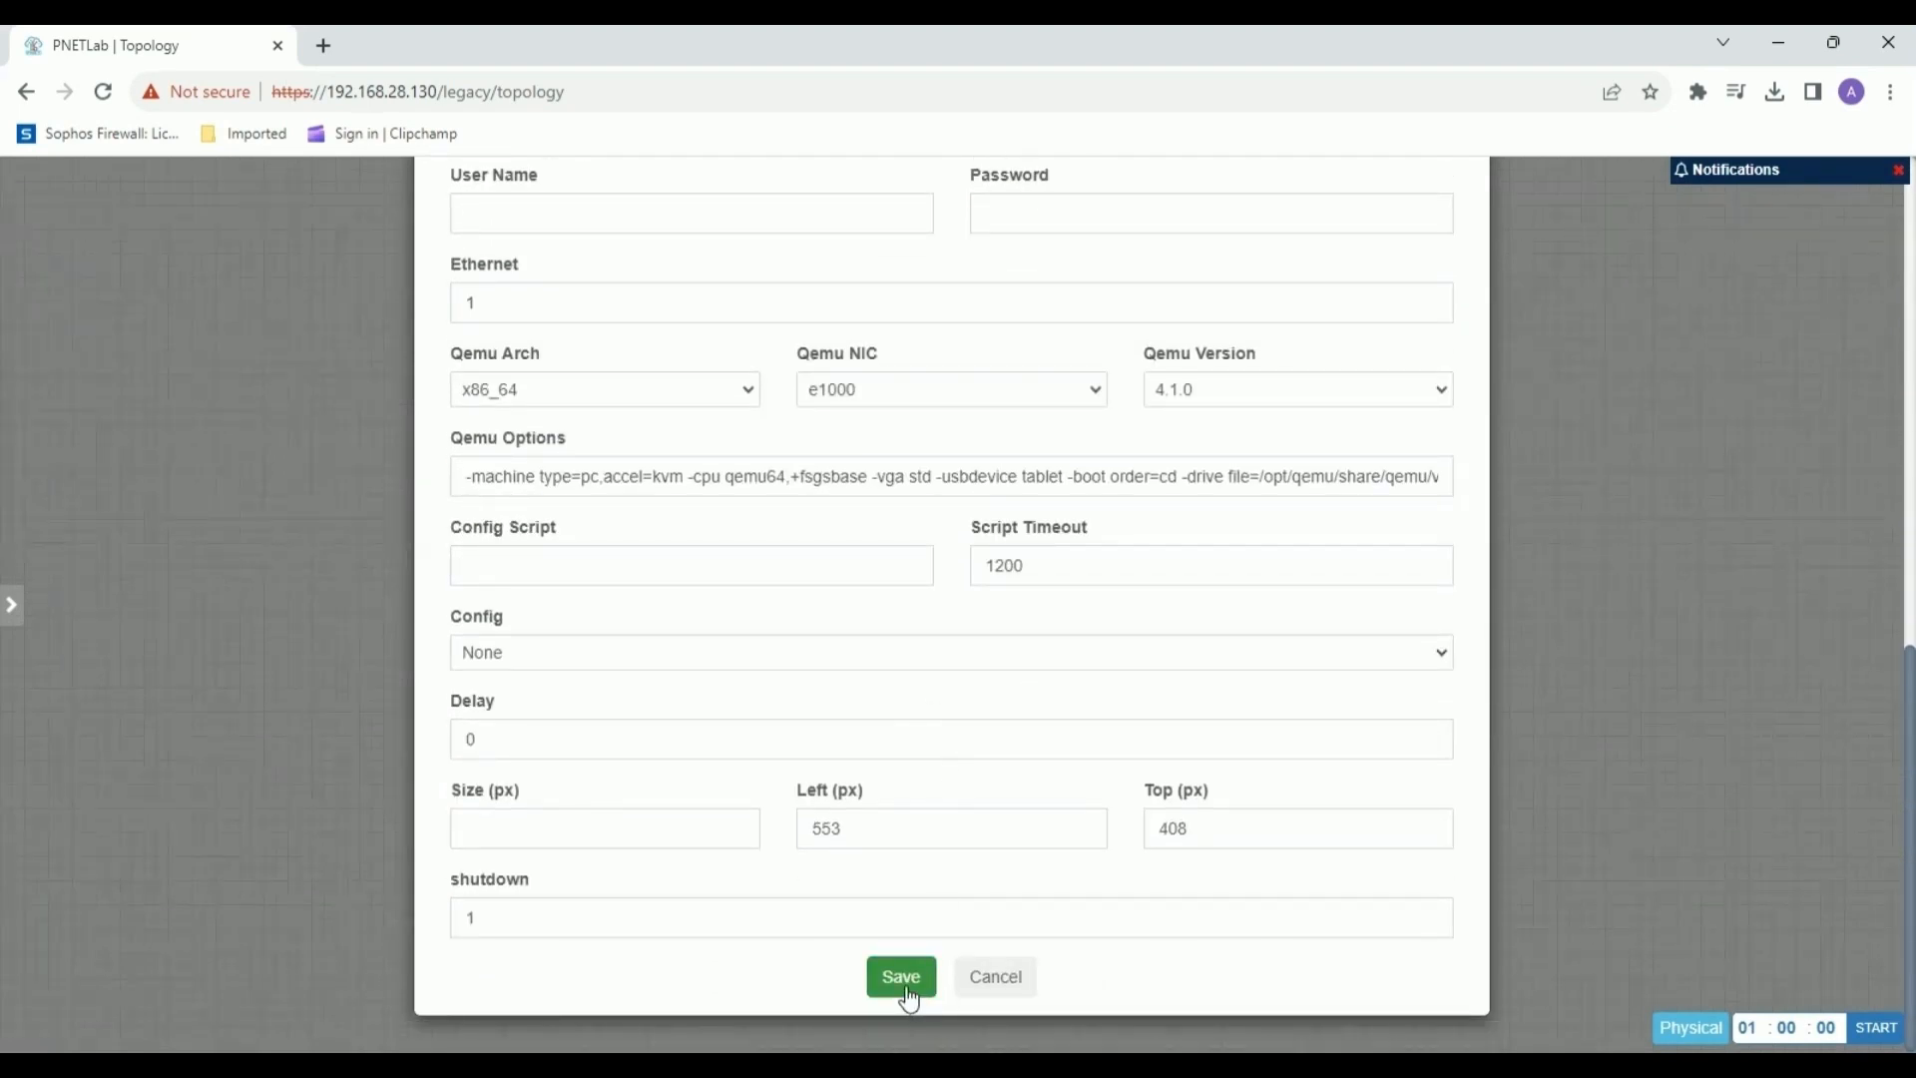
Save the new Windows node and place it in the topology's lower-left area.
{"action": "scroll", "coordinate": [971, 749], "scroll_direction": "up", "scroll_amount": 5}
{"action": "scroll", "coordinate": [971, 749], "scroll_direction": "down", "scroll_amount": 5}
{"action": "left_click", "coordinate": [901, 976]}
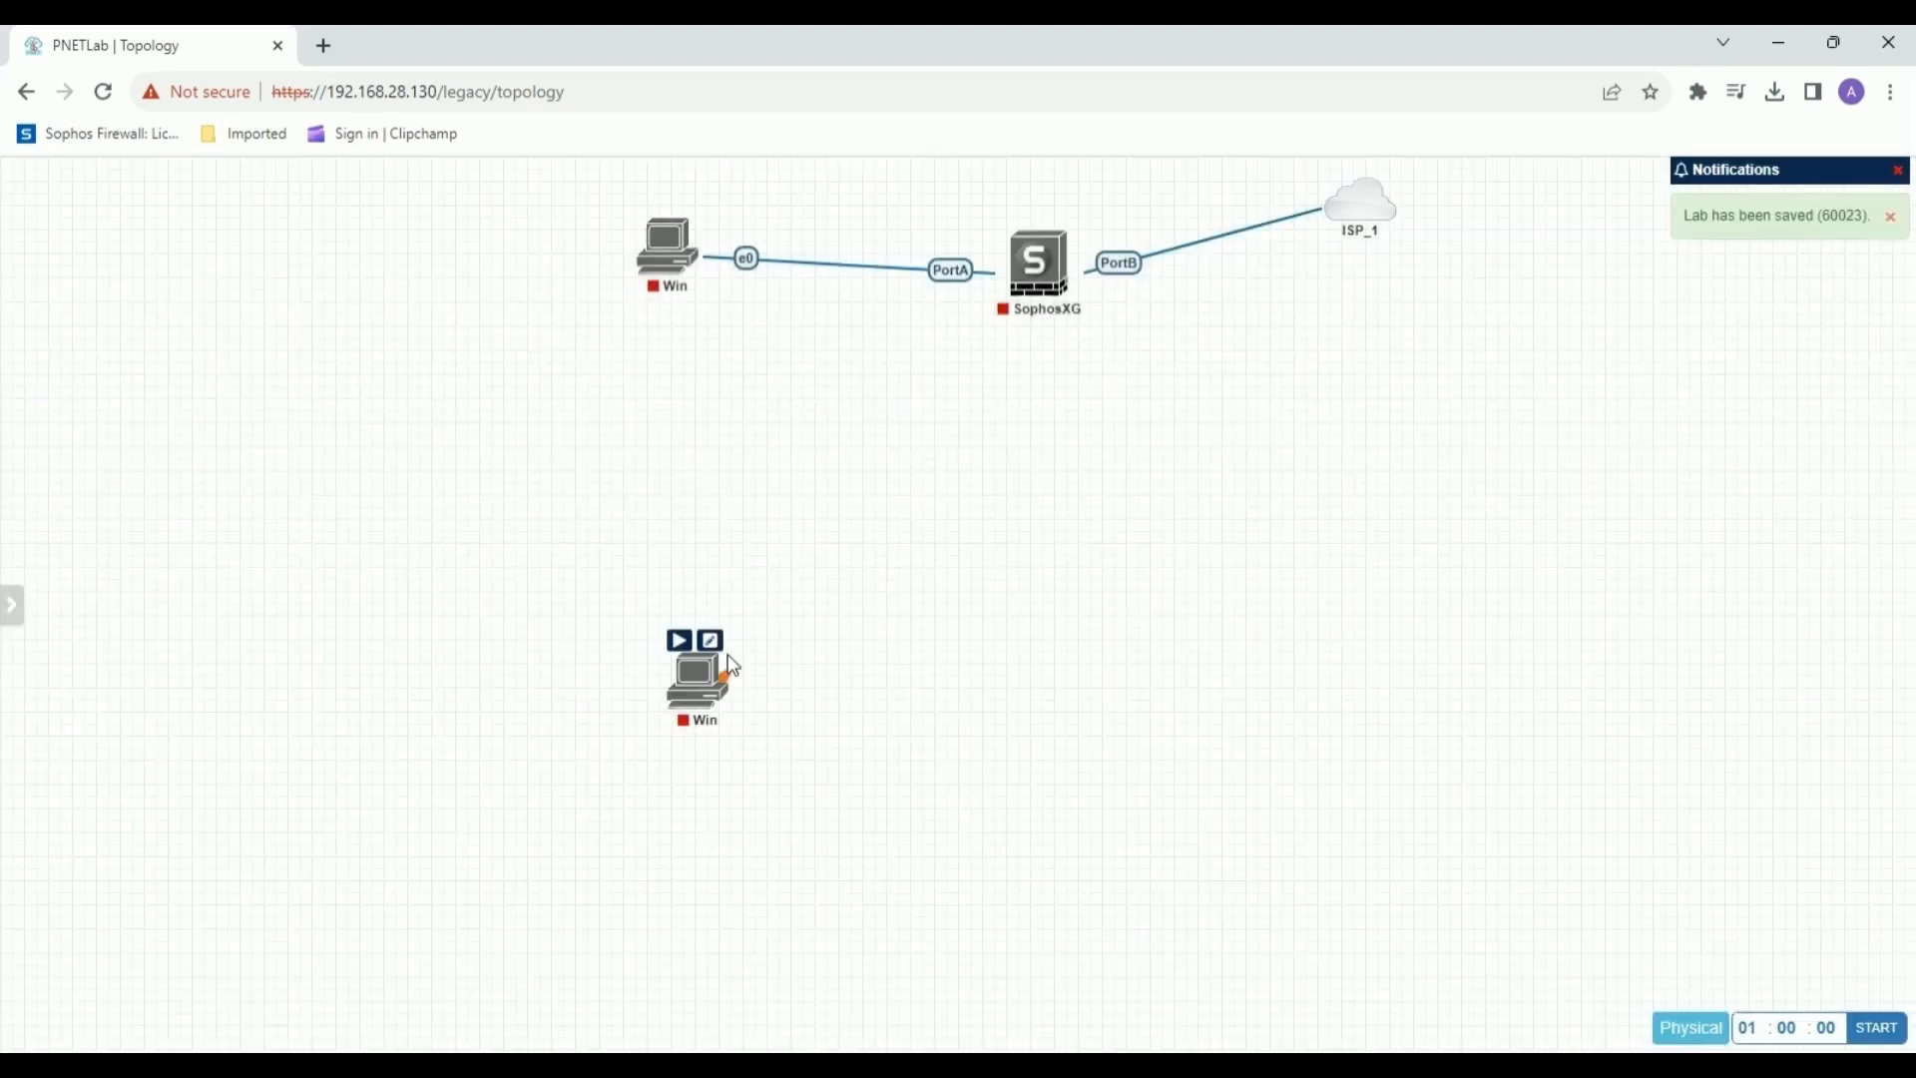
Add a second Windows node and position it beside the first one in the topology's lower-left area.
{"action": "right_click", "coordinate": [795, 704]}
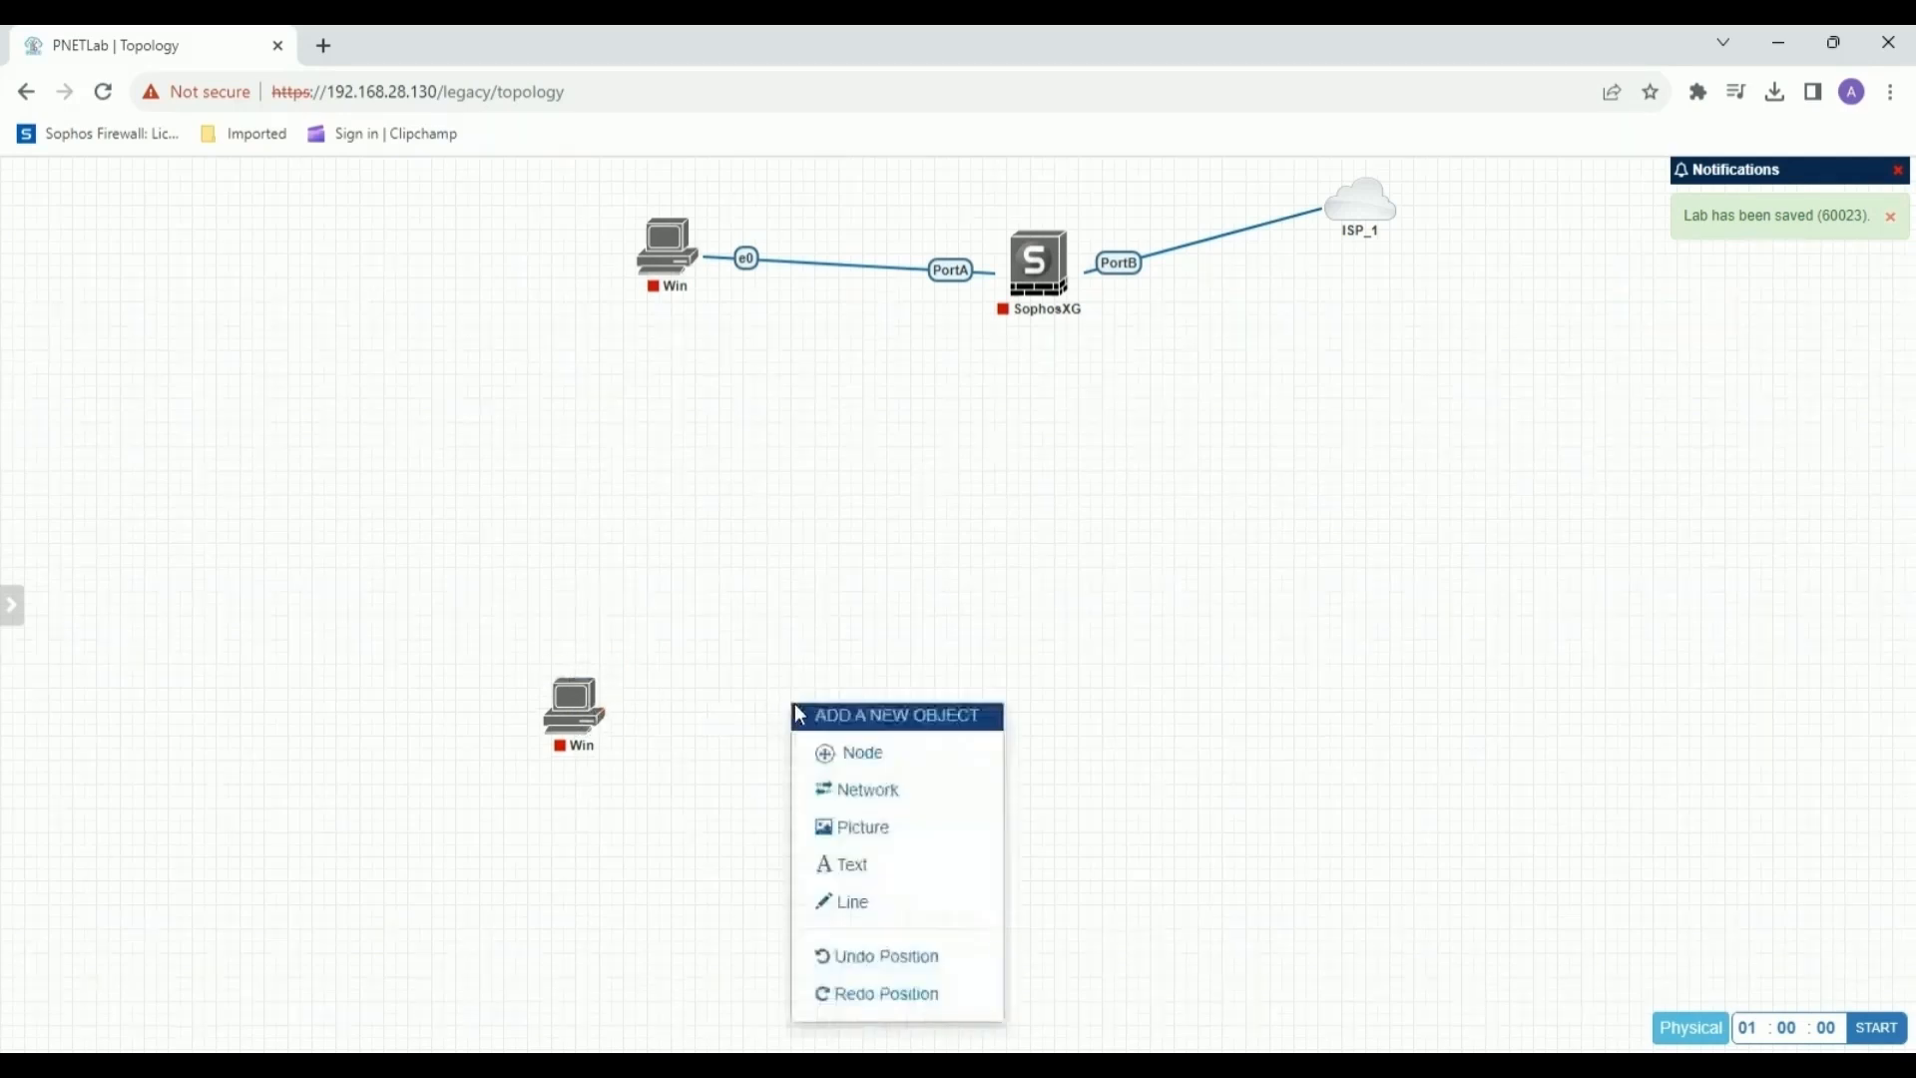
{"action": "left_click", "coordinate": [903, 756]}
{"action": "left_click", "coordinate": [629, 755]}
{"action": "scroll", "coordinate": [621, 671], "scroll_direction": "down", "scroll_amount": 5}
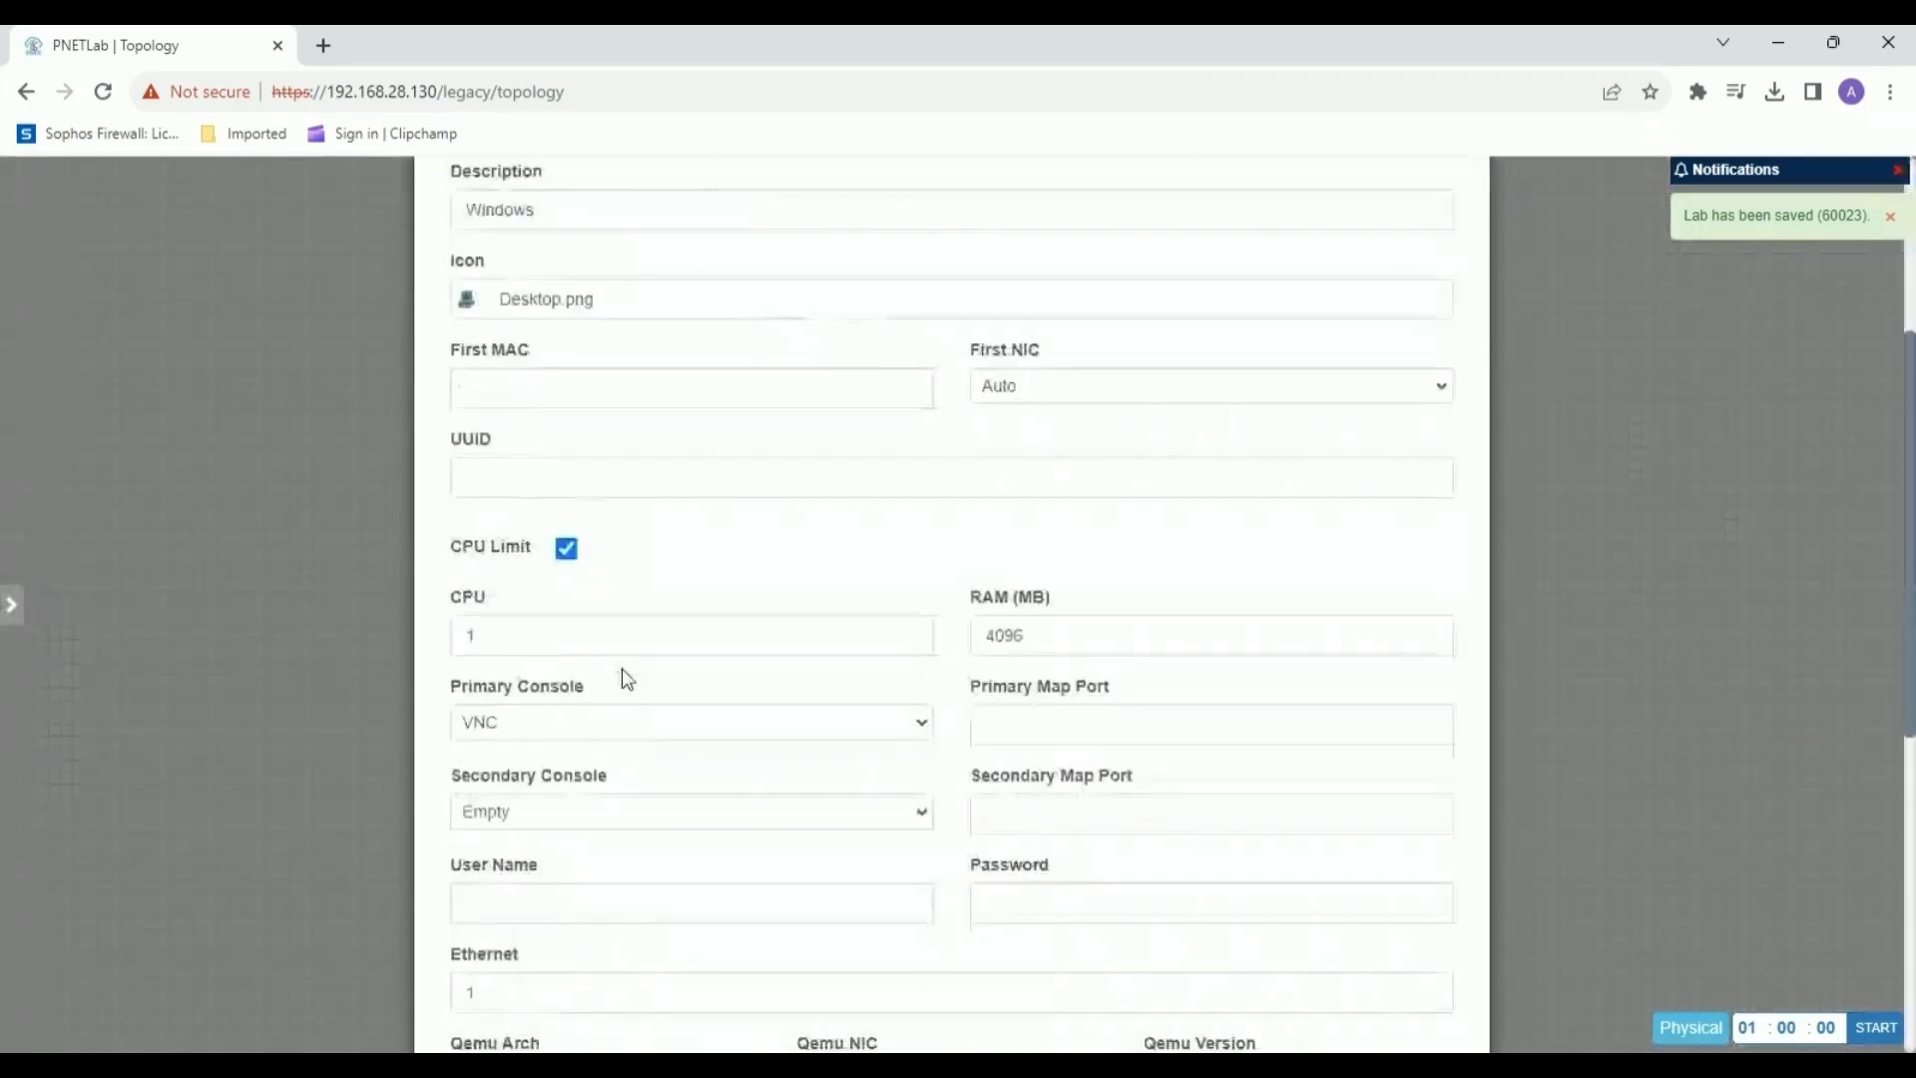
{"action": "left_click", "coordinate": [519, 544]}
{"action": "scroll", "coordinate": [1031, 816], "scroll_direction": "down", "scroll_amount": 5}
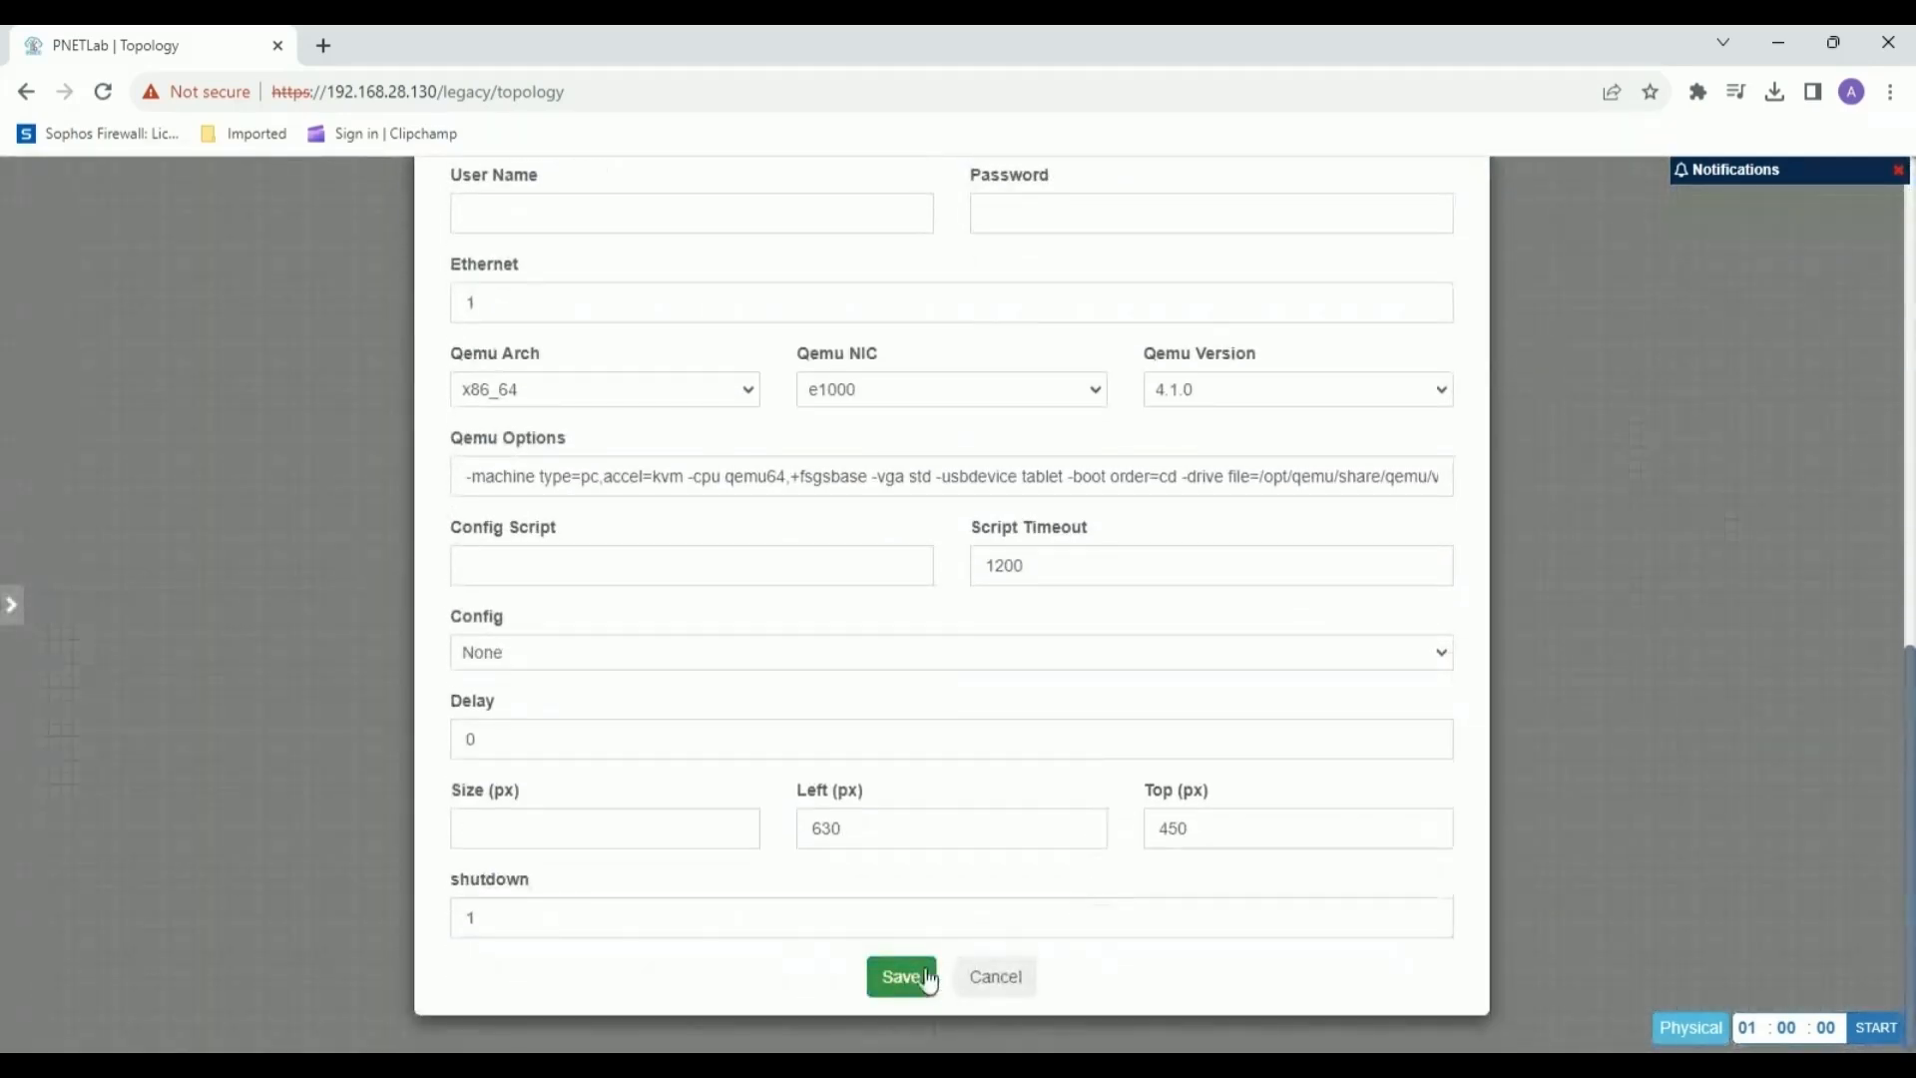
{"action": "left_click", "coordinate": [904, 976]}
{"action": "left_click_drag", "start_coordinate": [789, 727], "coordinate": [757, 713]}
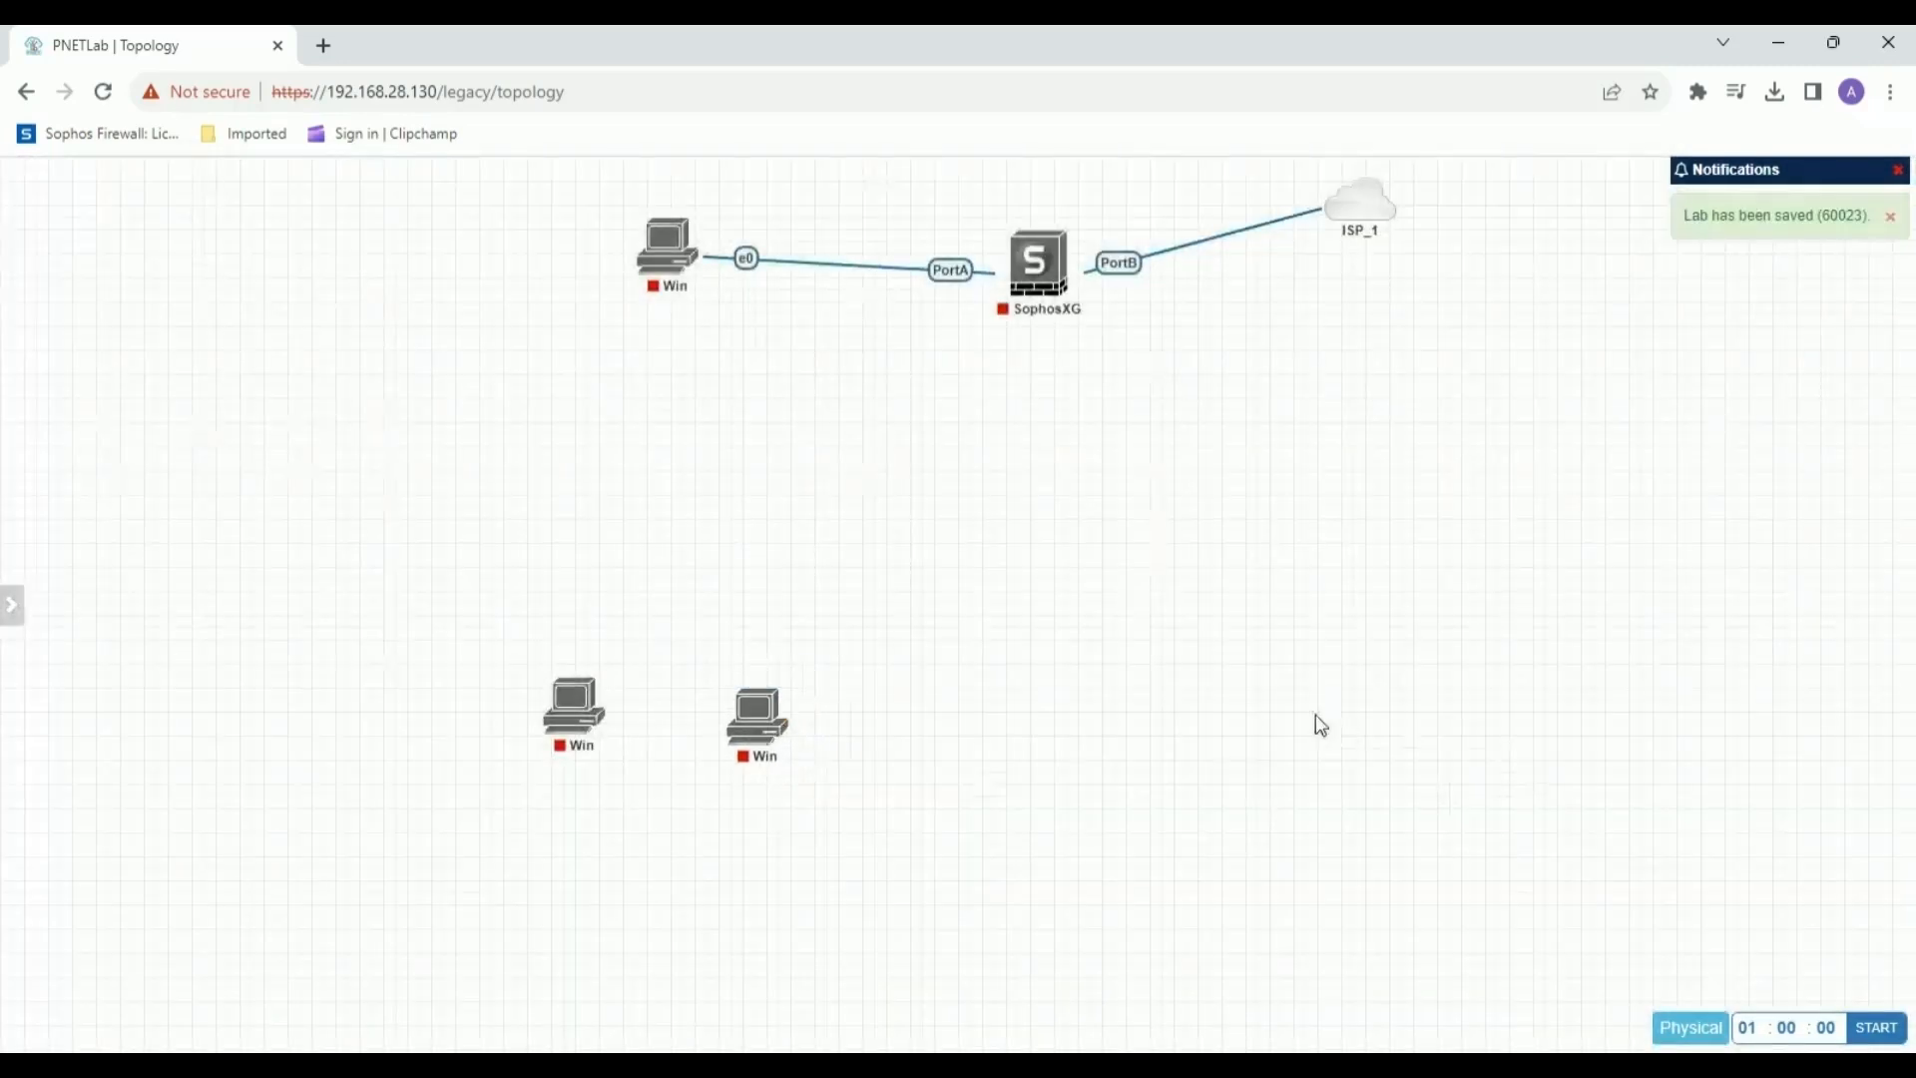
Add a third Windows node with 2 CPUs and place it in the lower right part of the topology.
{"action": "right_click", "coordinate": [1280, 699]}
{"action": "left_click", "coordinate": [1353, 751]}
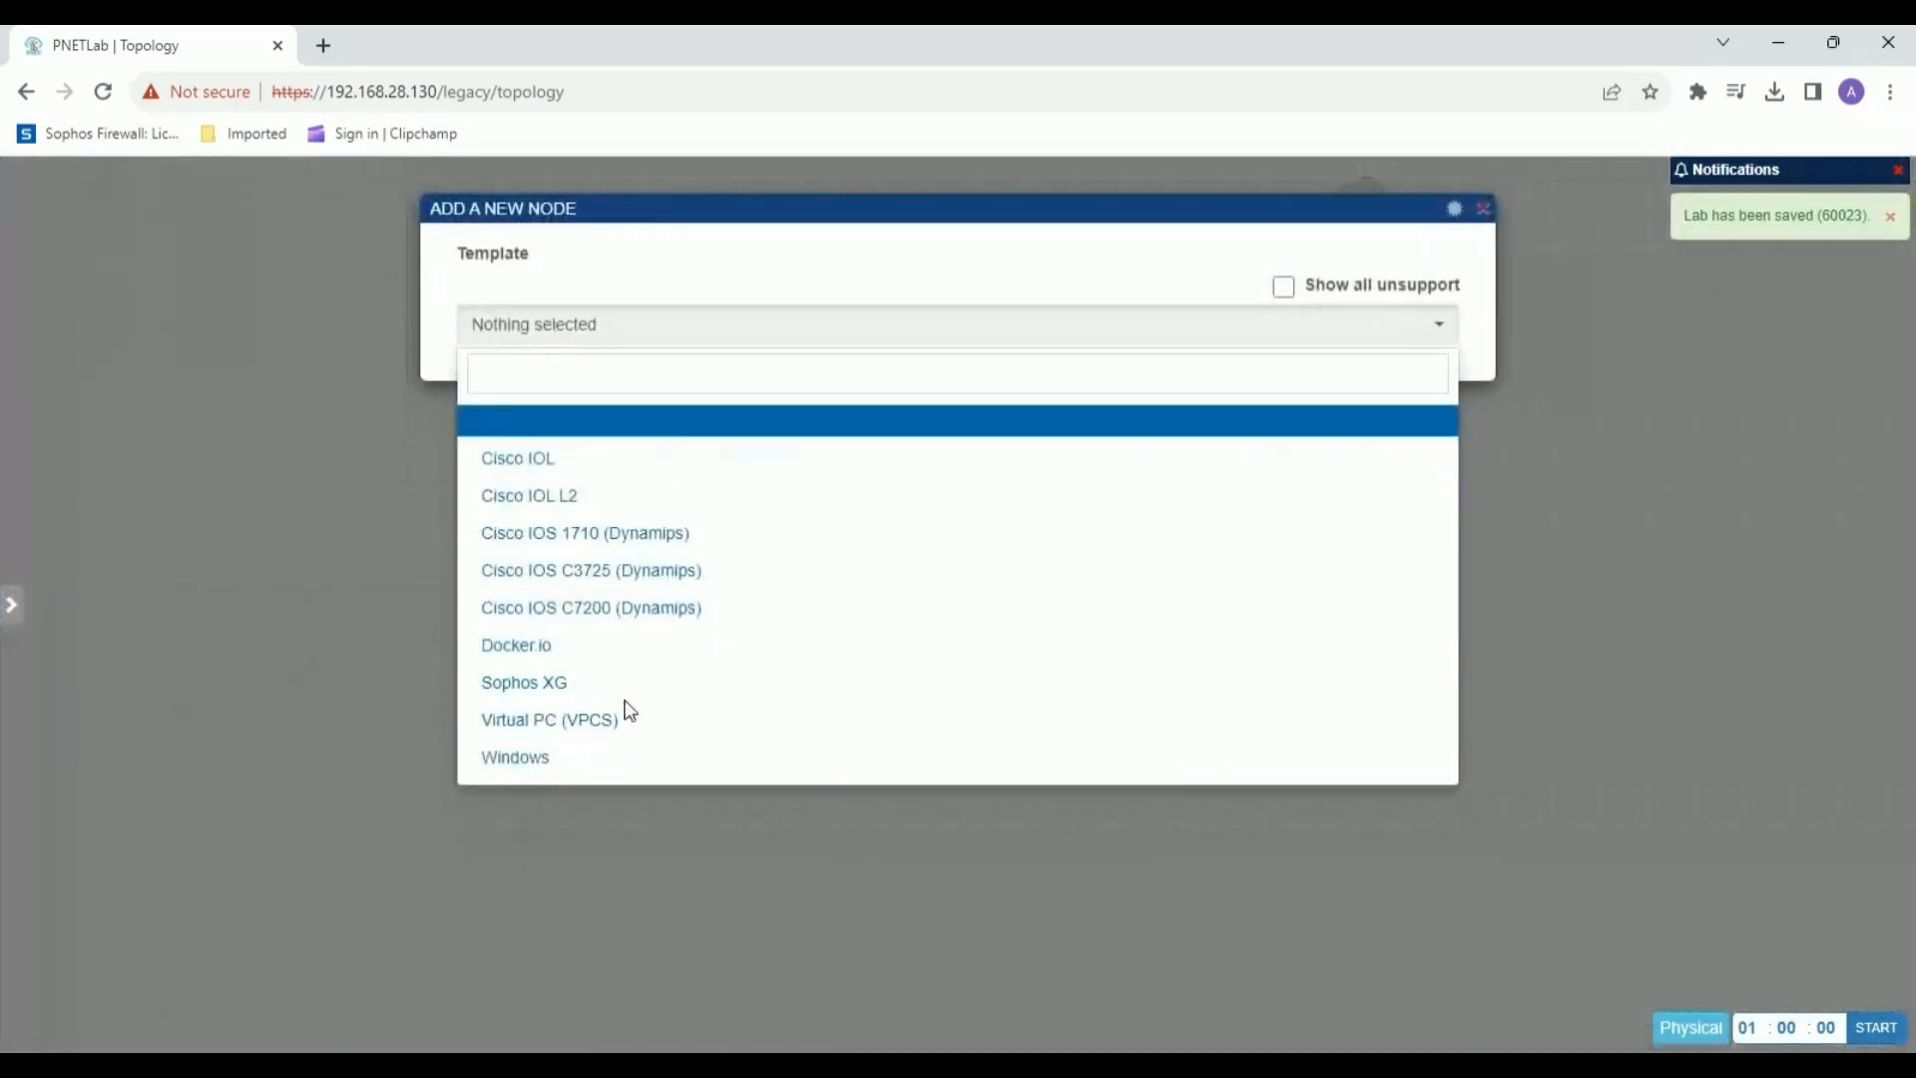
{"action": "left_click", "coordinate": [637, 753]}
{"action": "scroll", "coordinate": [559, 660], "scroll_direction": "down", "scroll_amount": 3}
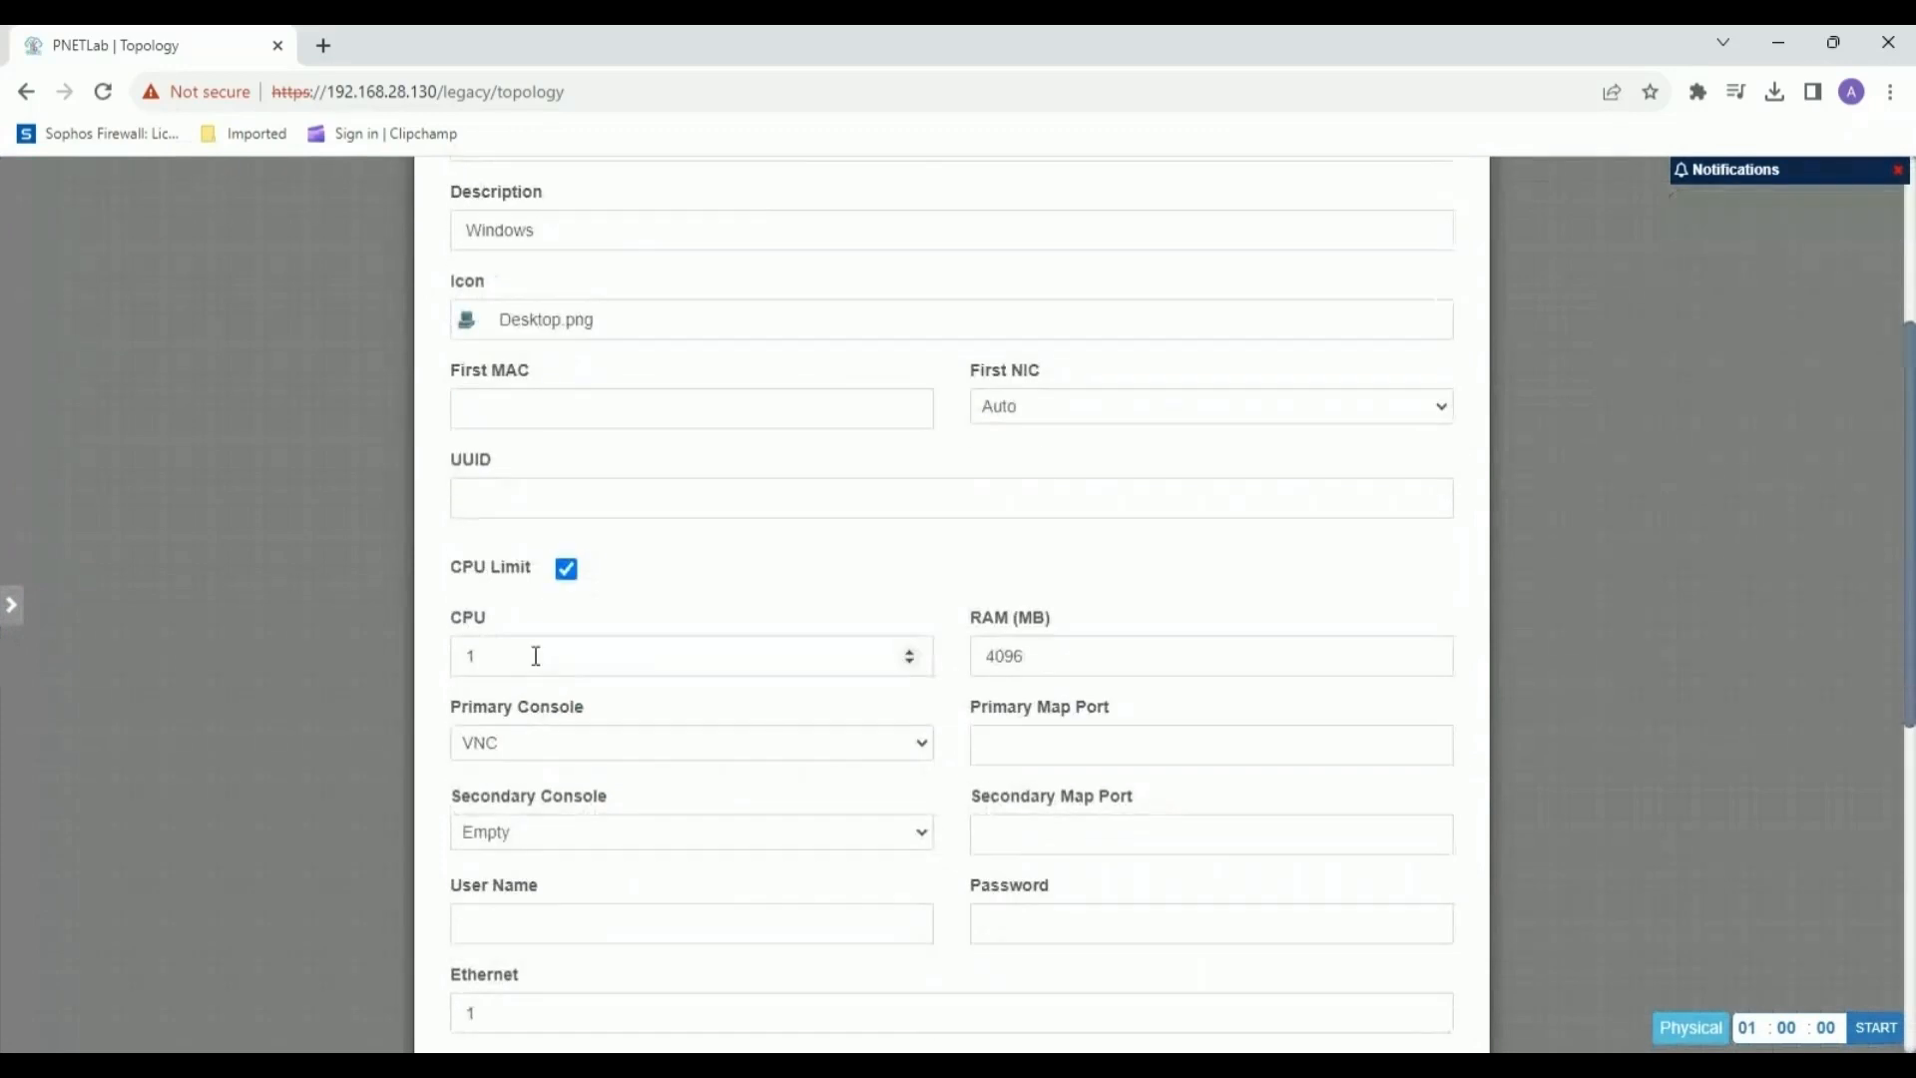
{"action": "double_click", "coordinate": [535, 654]}
{"action": "type", "text": "2"}
{"action": "scroll", "coordinate": [1278, 968], "scroll_direction": "down", "scroll_amount": 3}
{"action": "scroll", "coordinate": [1274, 961], "scroll_direction": "down", "scroll_amount": 3}
{"action": "left_click", "coordinate": [900, 975]}
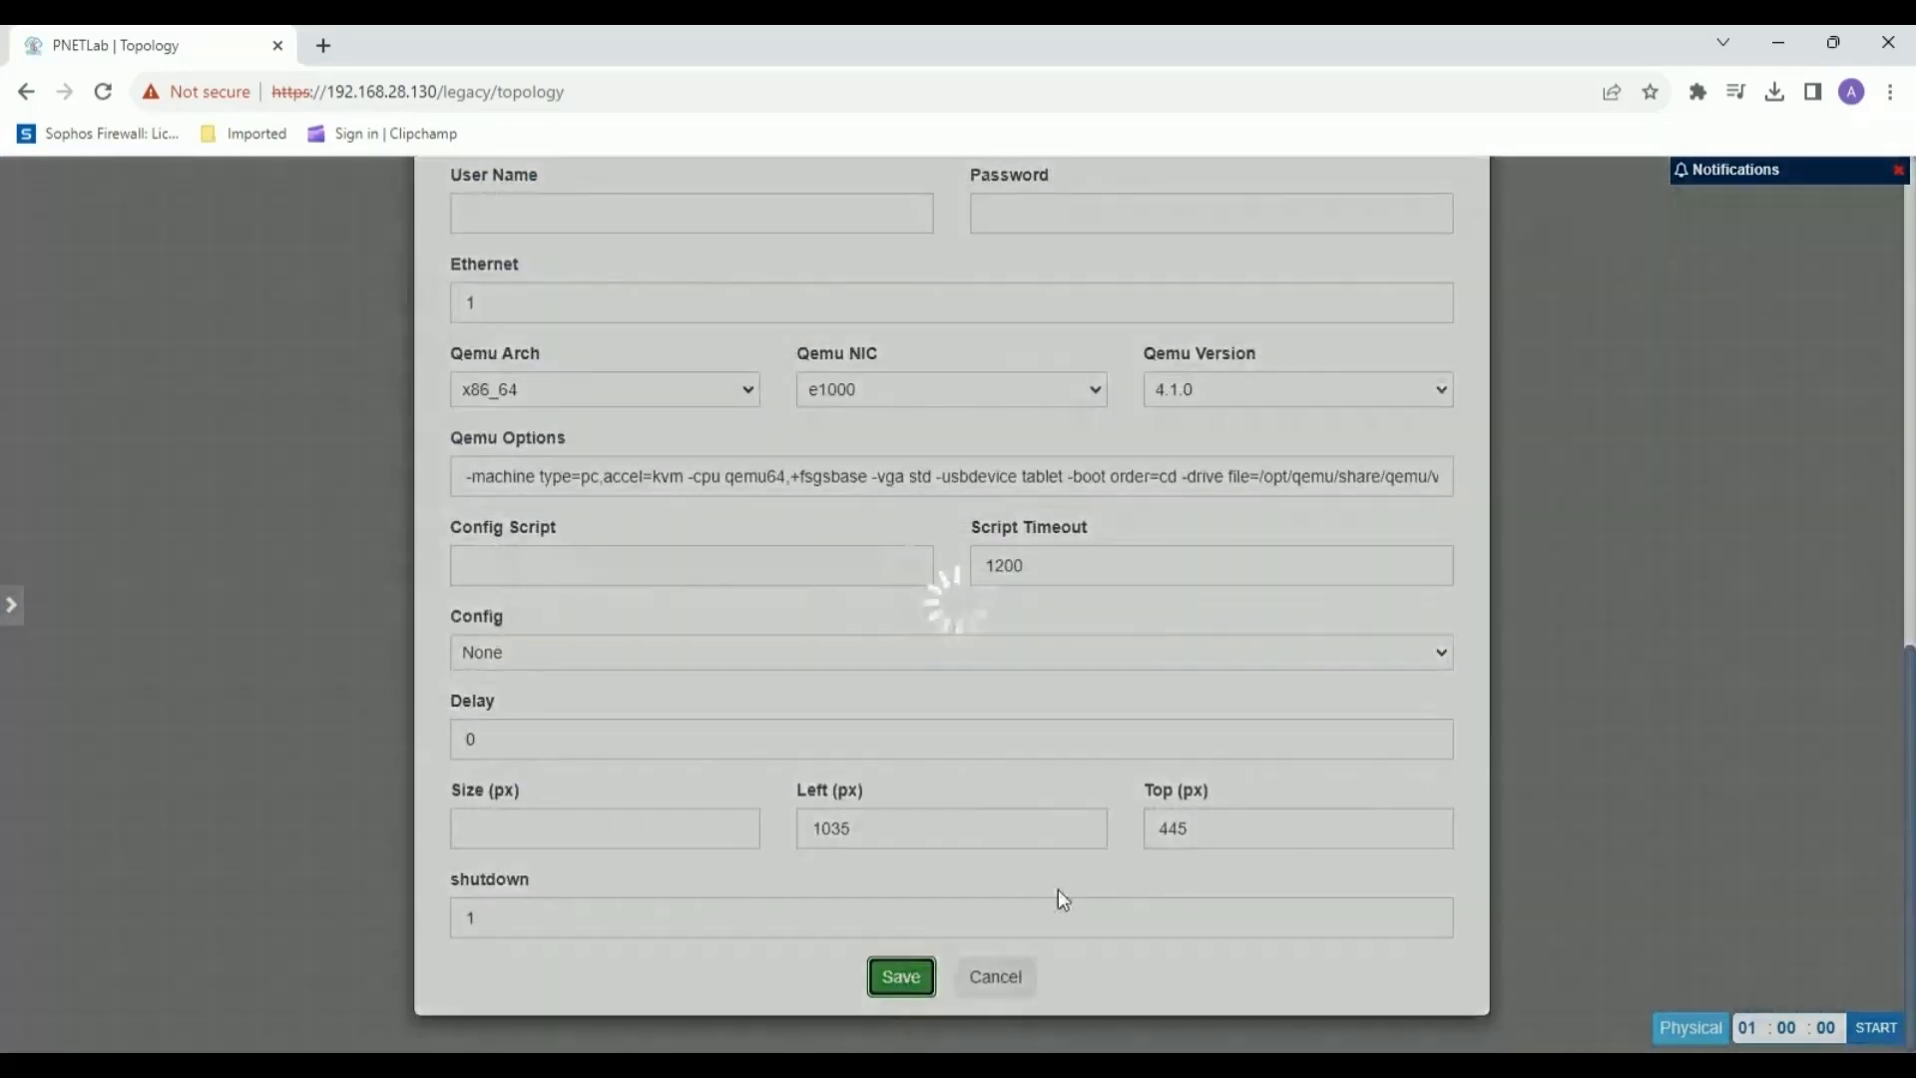
{"action": "left_click_drag", "start_coordinate": [1272, 727], "coordinate": [1152, 720]}
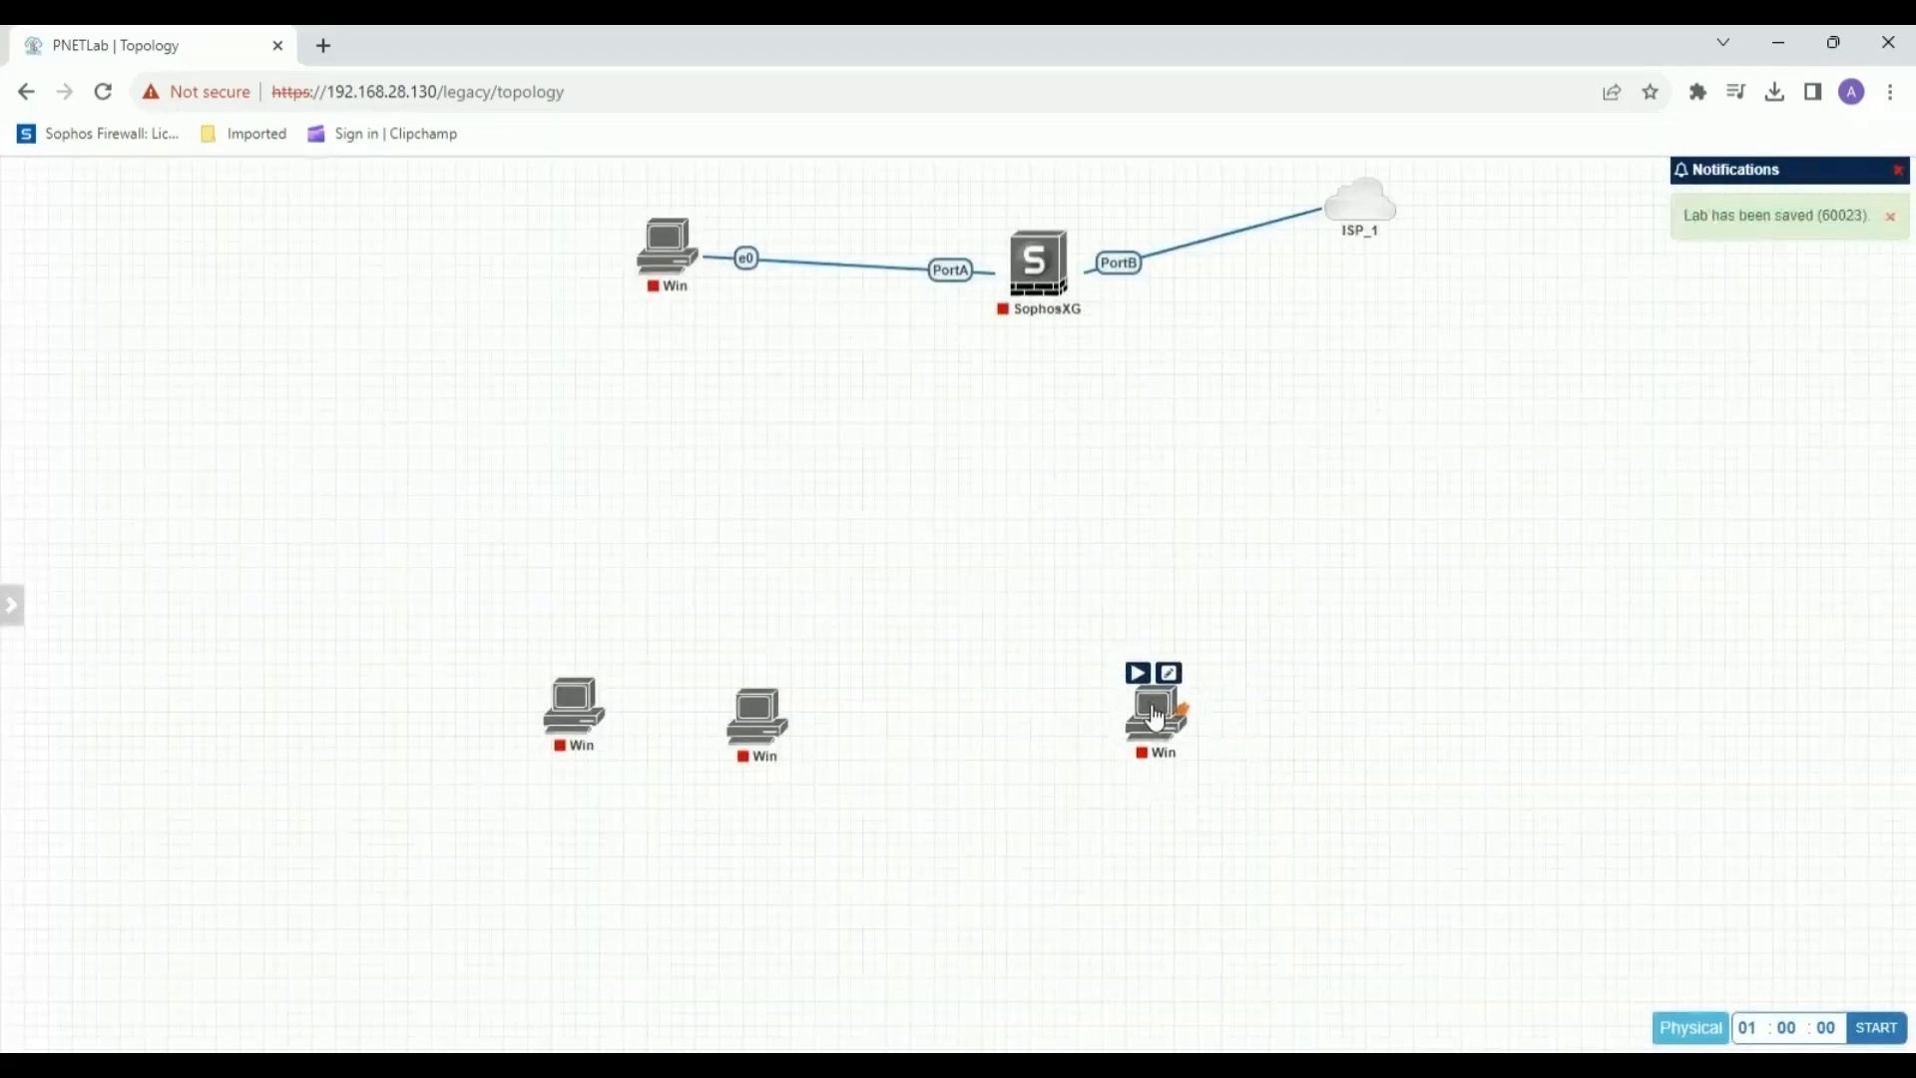
Add a fourth Windows node with 2 CPUs, to the right of the third one.
{"action": "right_click", "coordinate": [1302, 690]}
{"action": "left_click", "coordinate": [1394, 744]}
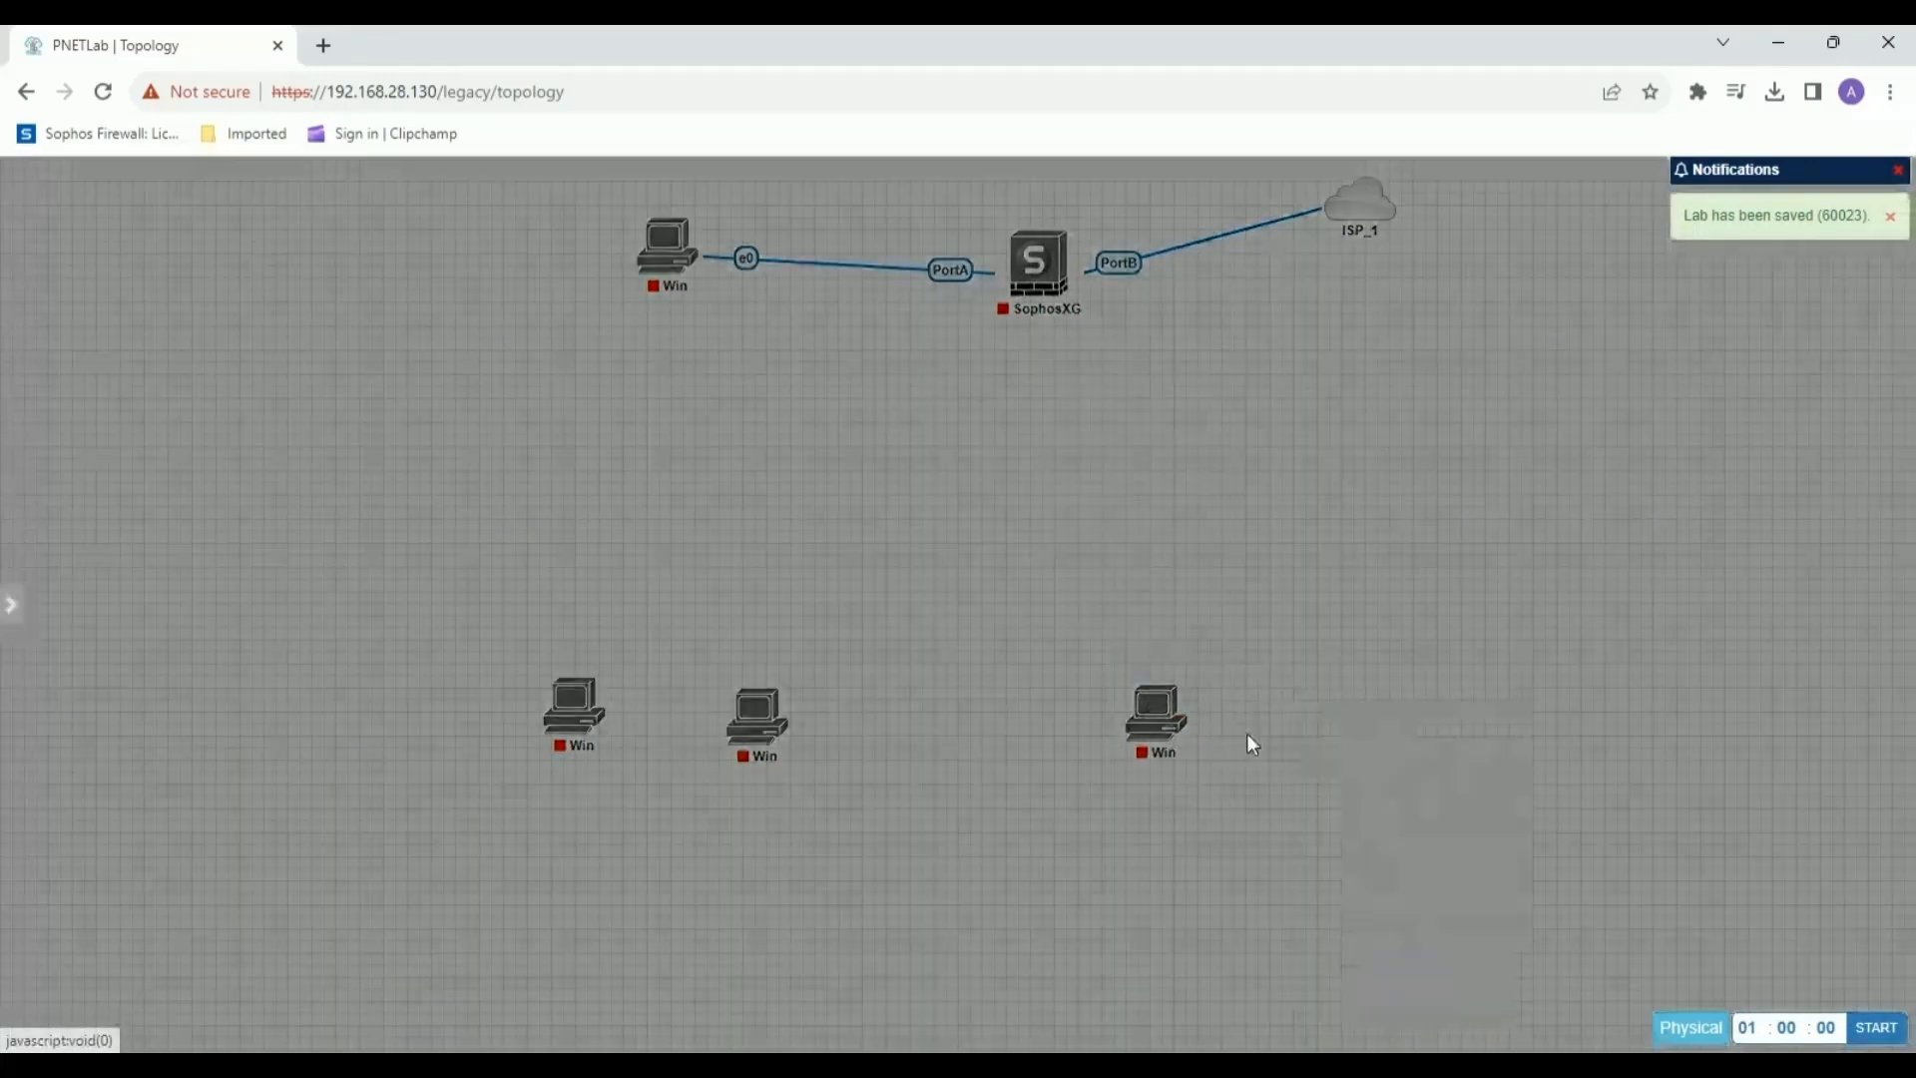
{"action": "left_click", "coordinate": [537, 761]}
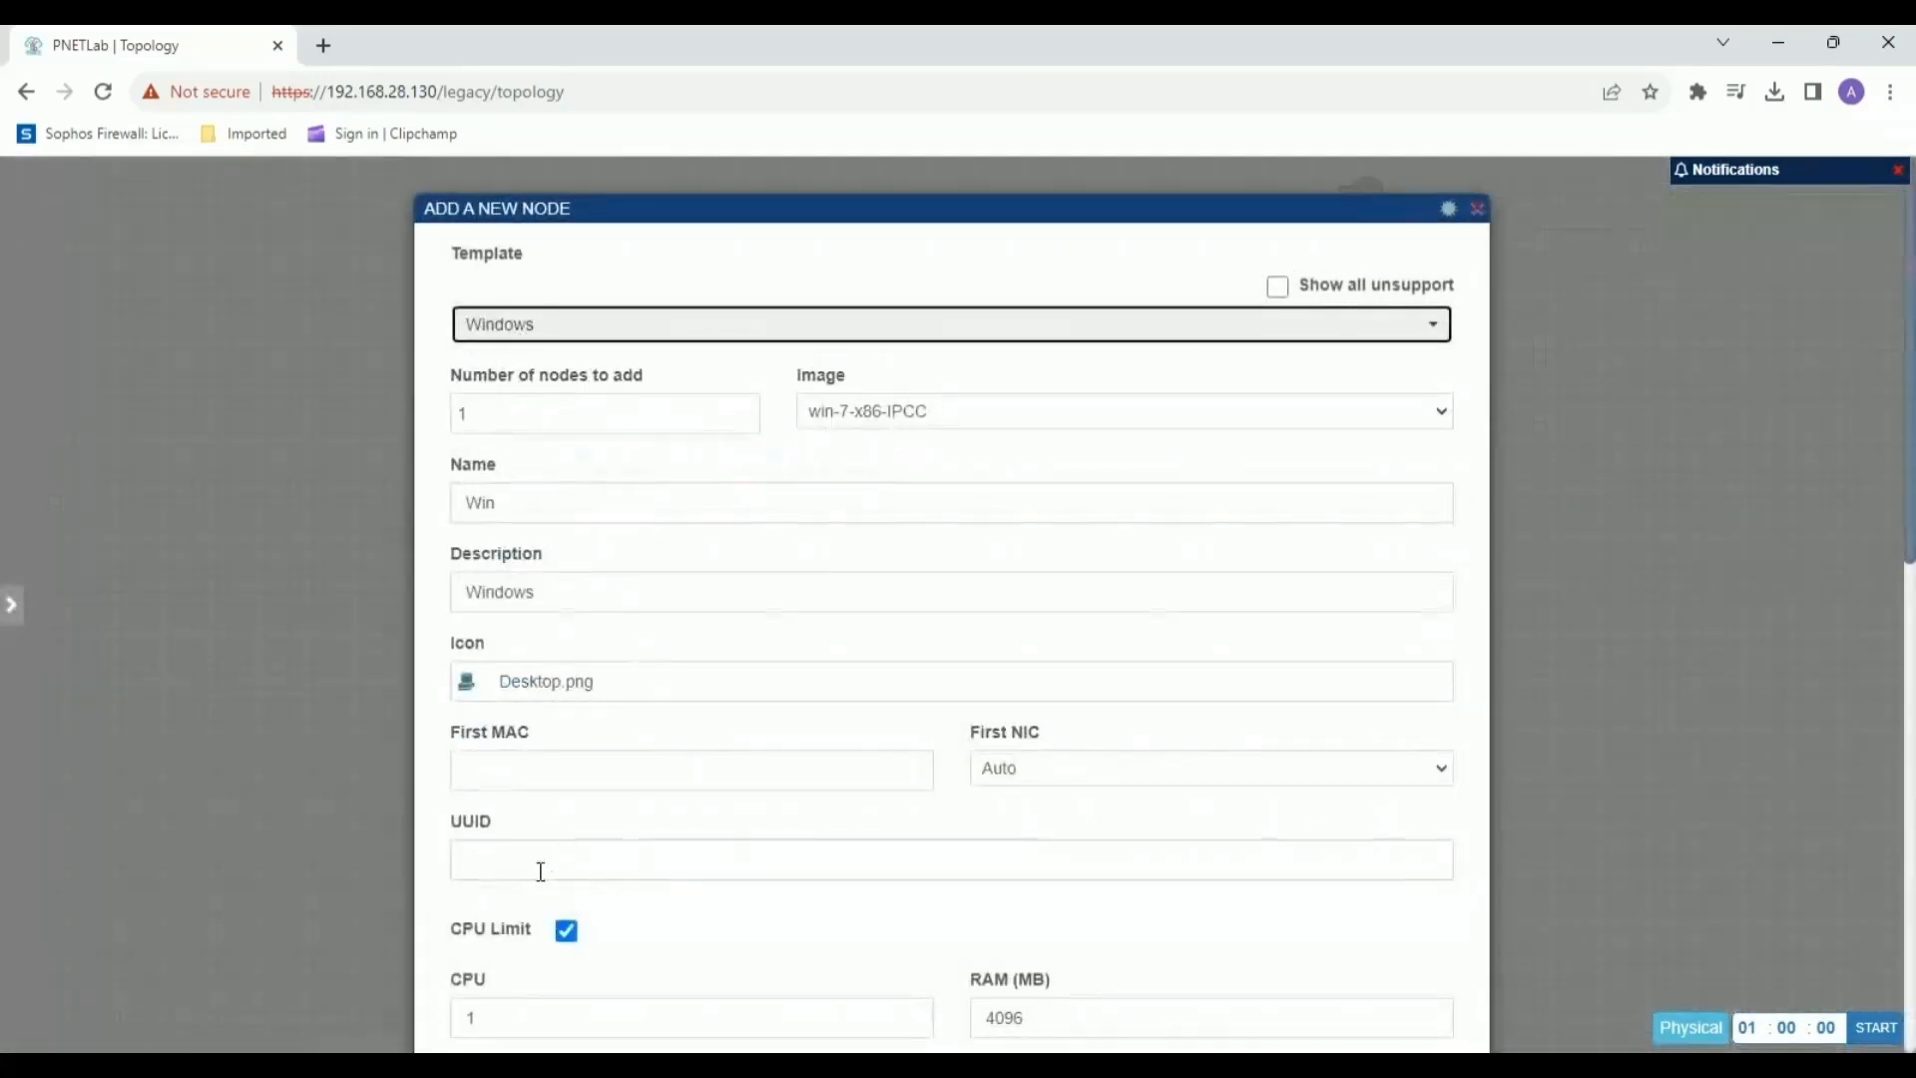
{"action": "scroll", "coordinate": [540, 871], "scroll_direction": "down", "scroll_amount": 3}
{"action": "double_click", "coordinate": [451, 777]}
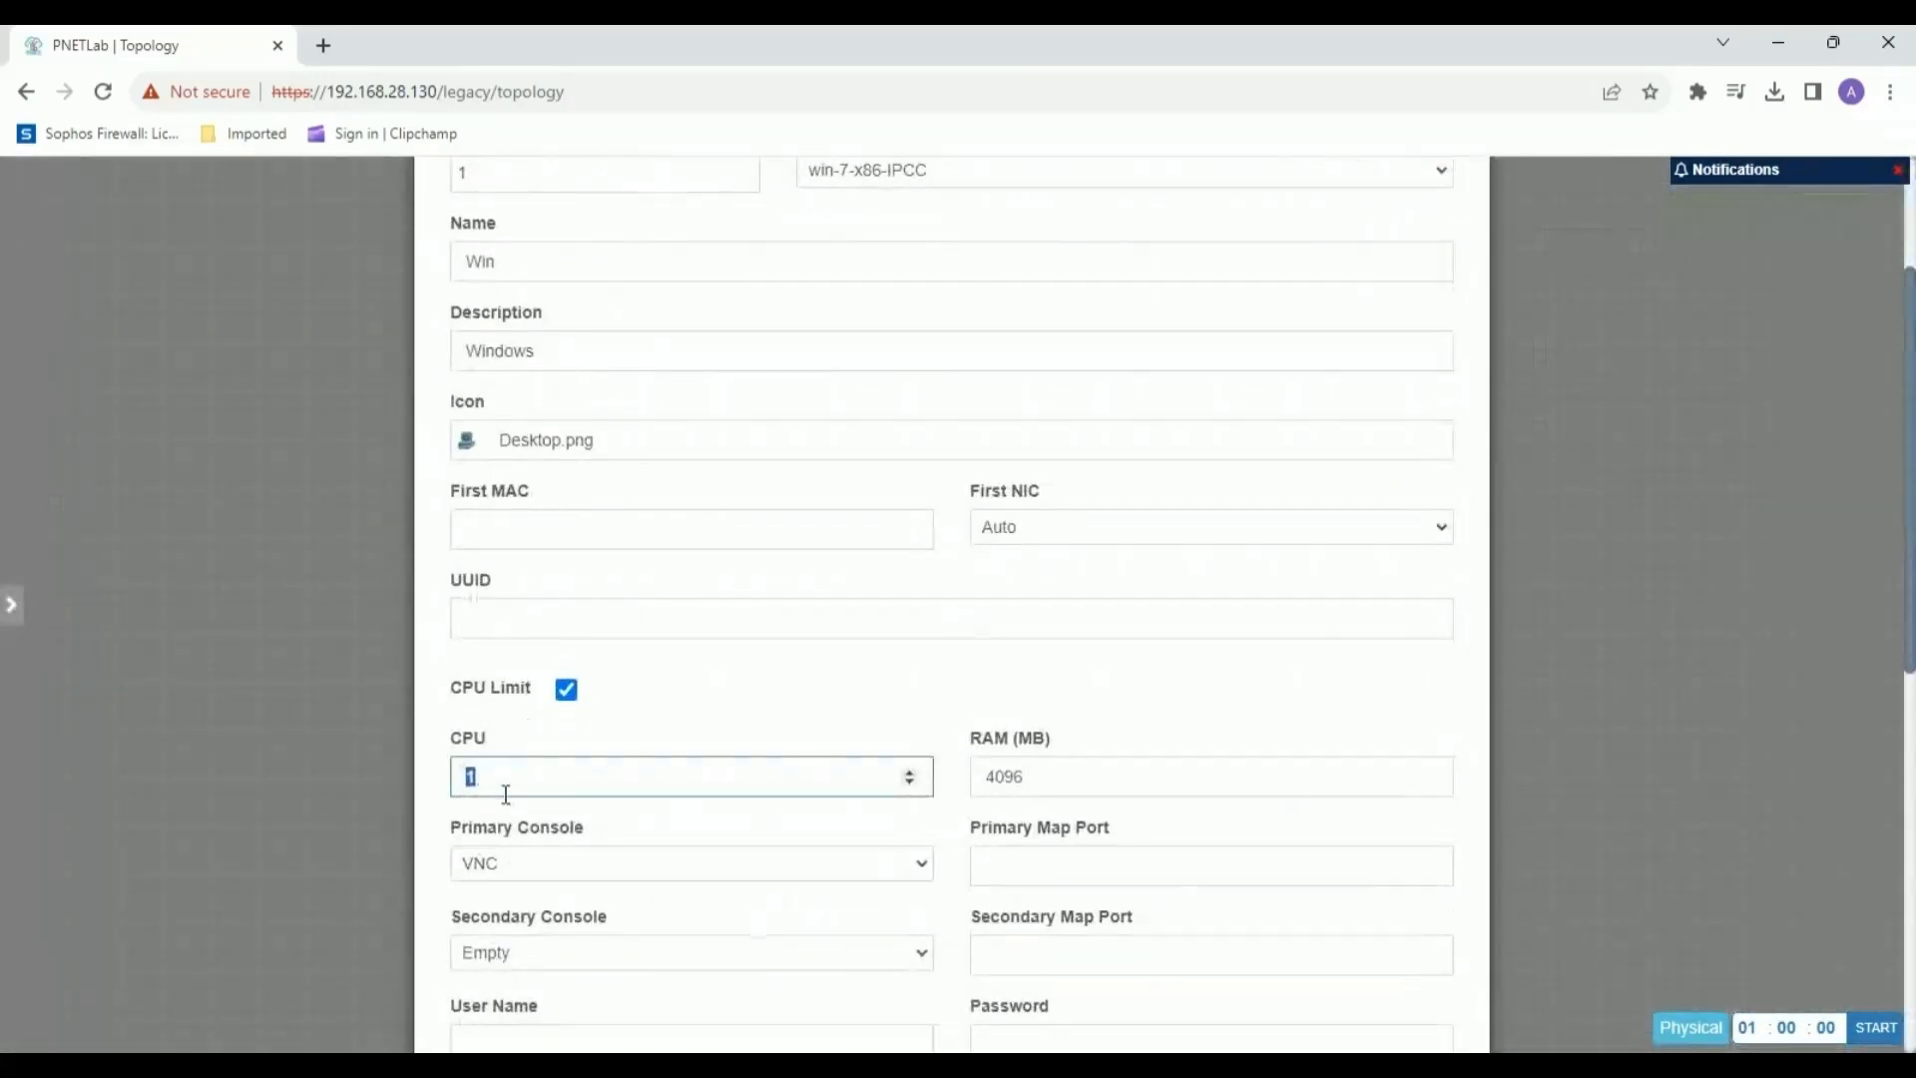
{"action": "type", "text": "2"}
{"action": "scroll", "coordinate": [859, 789], "scroll_direction": "down", "scroll_amount": 8}
{"action": "left_click", "coordinate": [896, 973]}
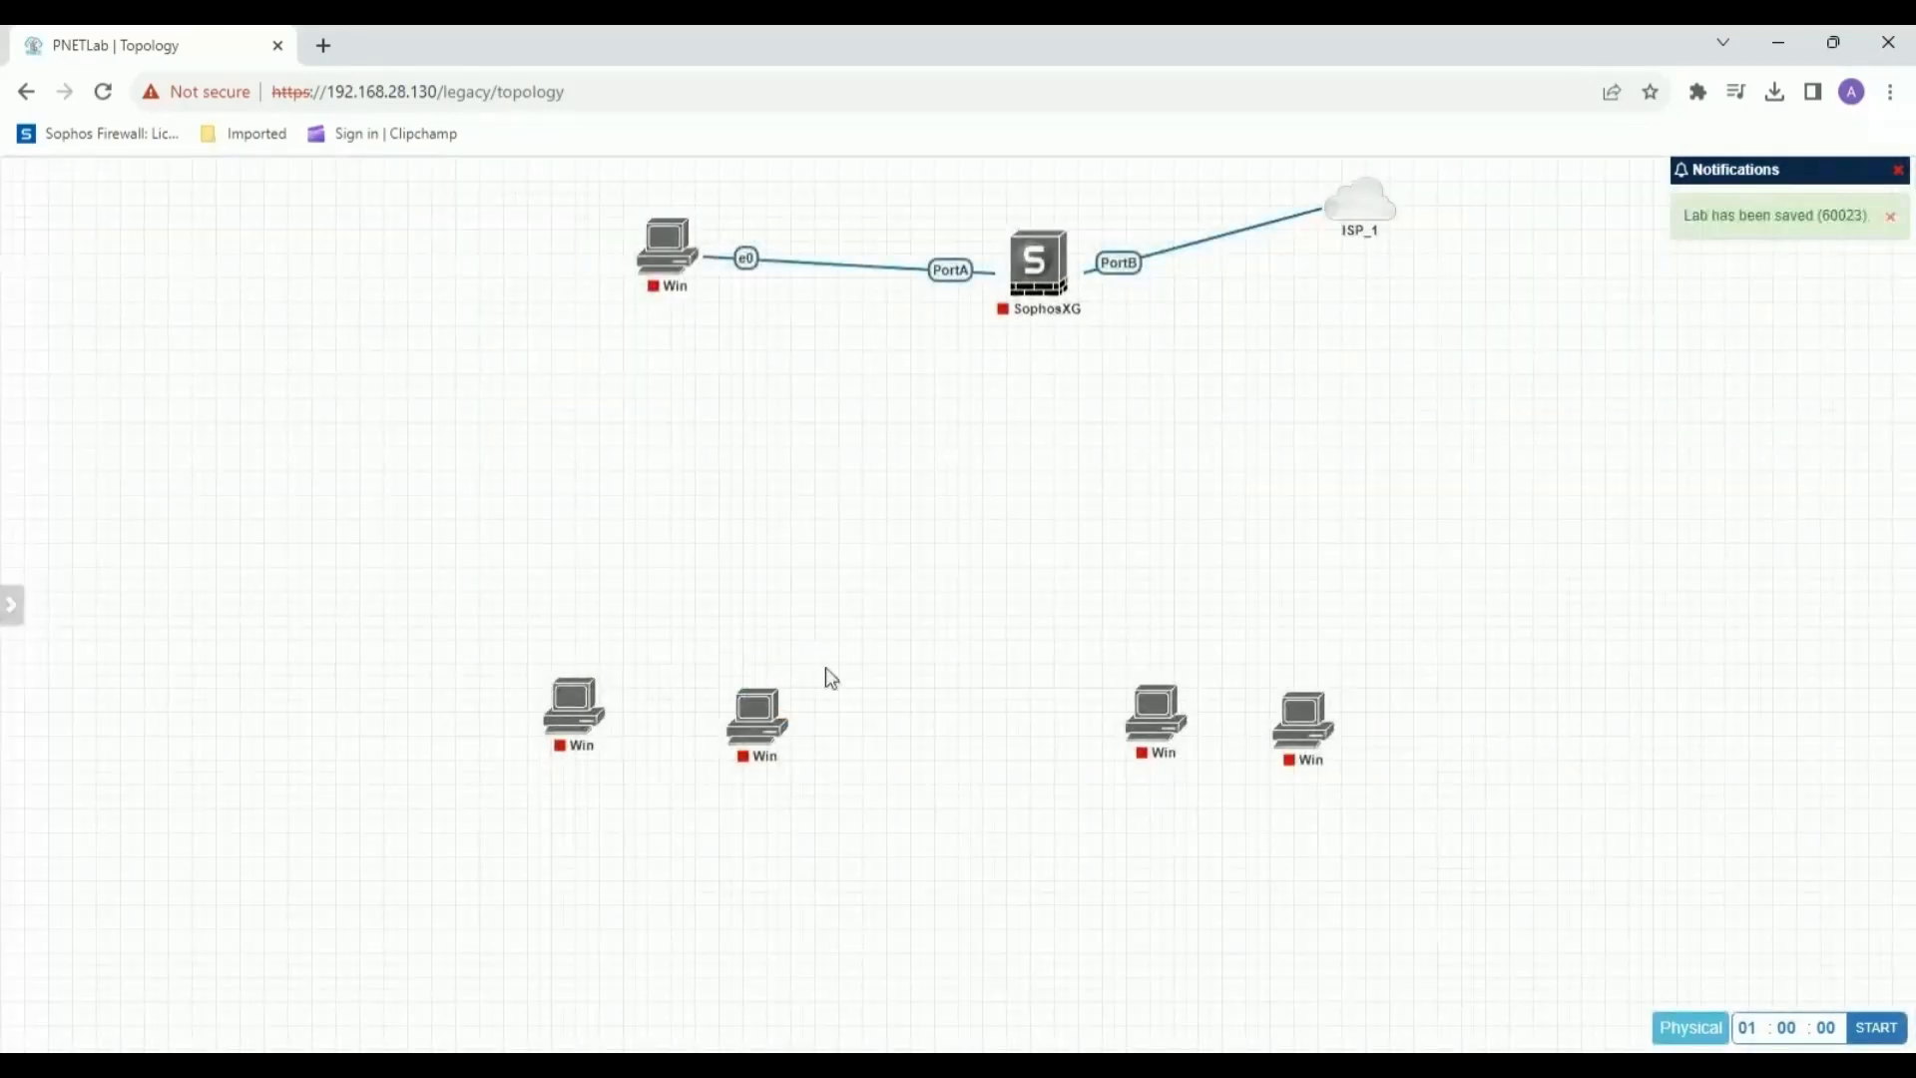
Add a Cisco IOL router with 4 Ethernet above the left pair of Windows nodes.
{"action": "right_click", "coordinate": [728, 446]}
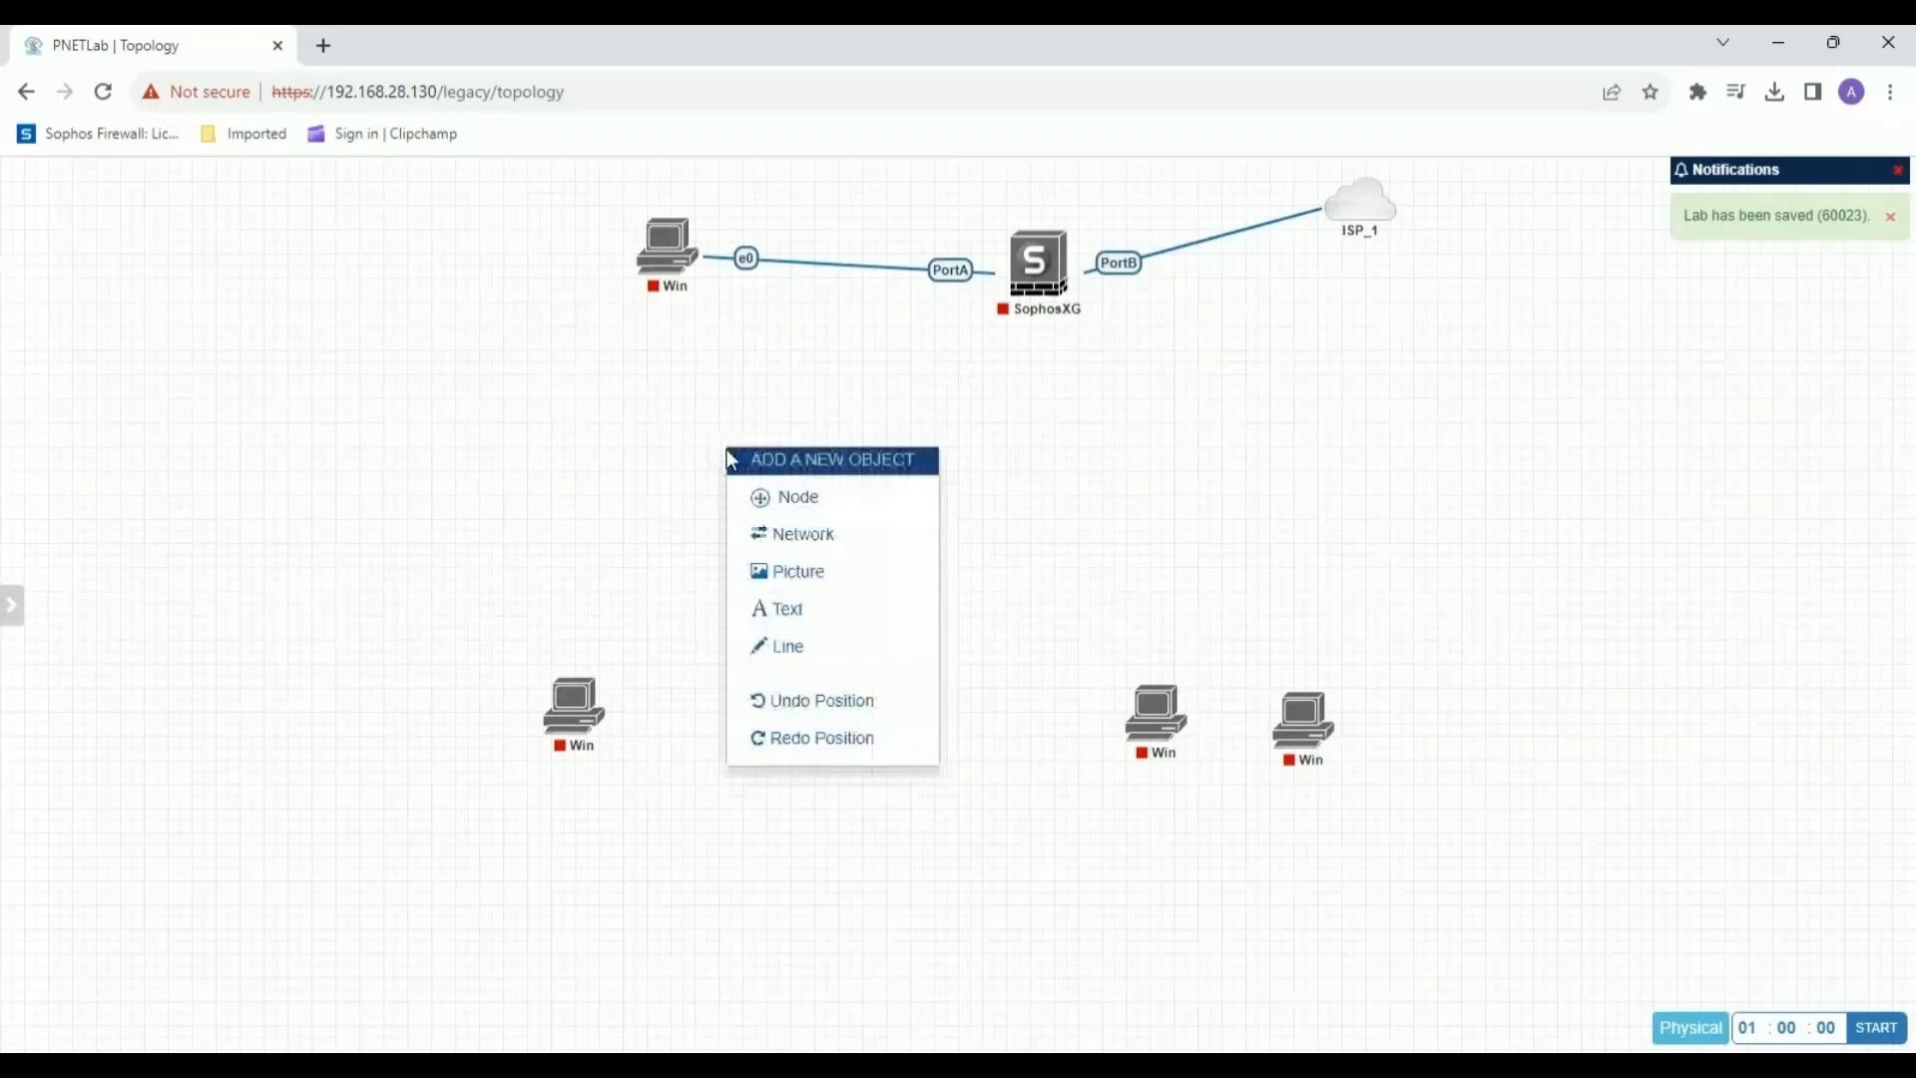
{"action": "left_click", "coordinate": [803, 498]}
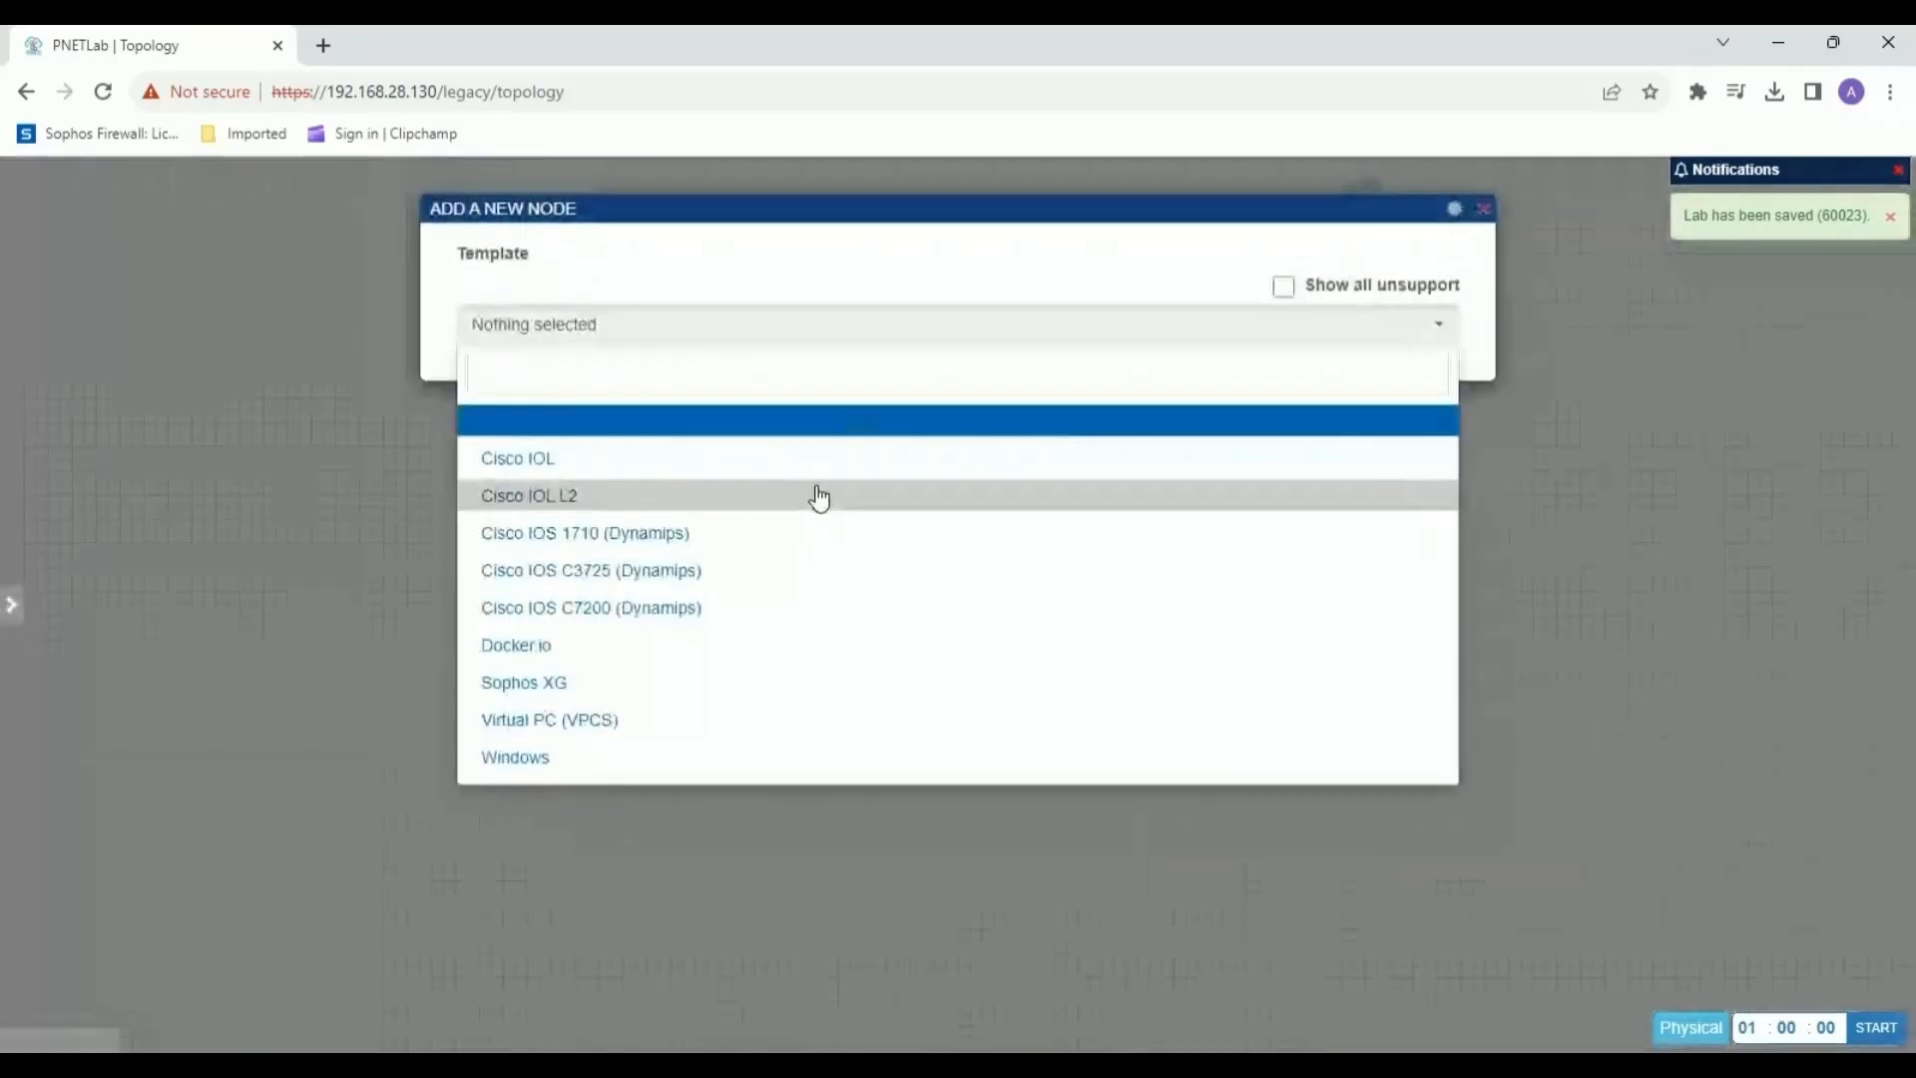
{"action": "left_click", "coordinate": [590, 465]}
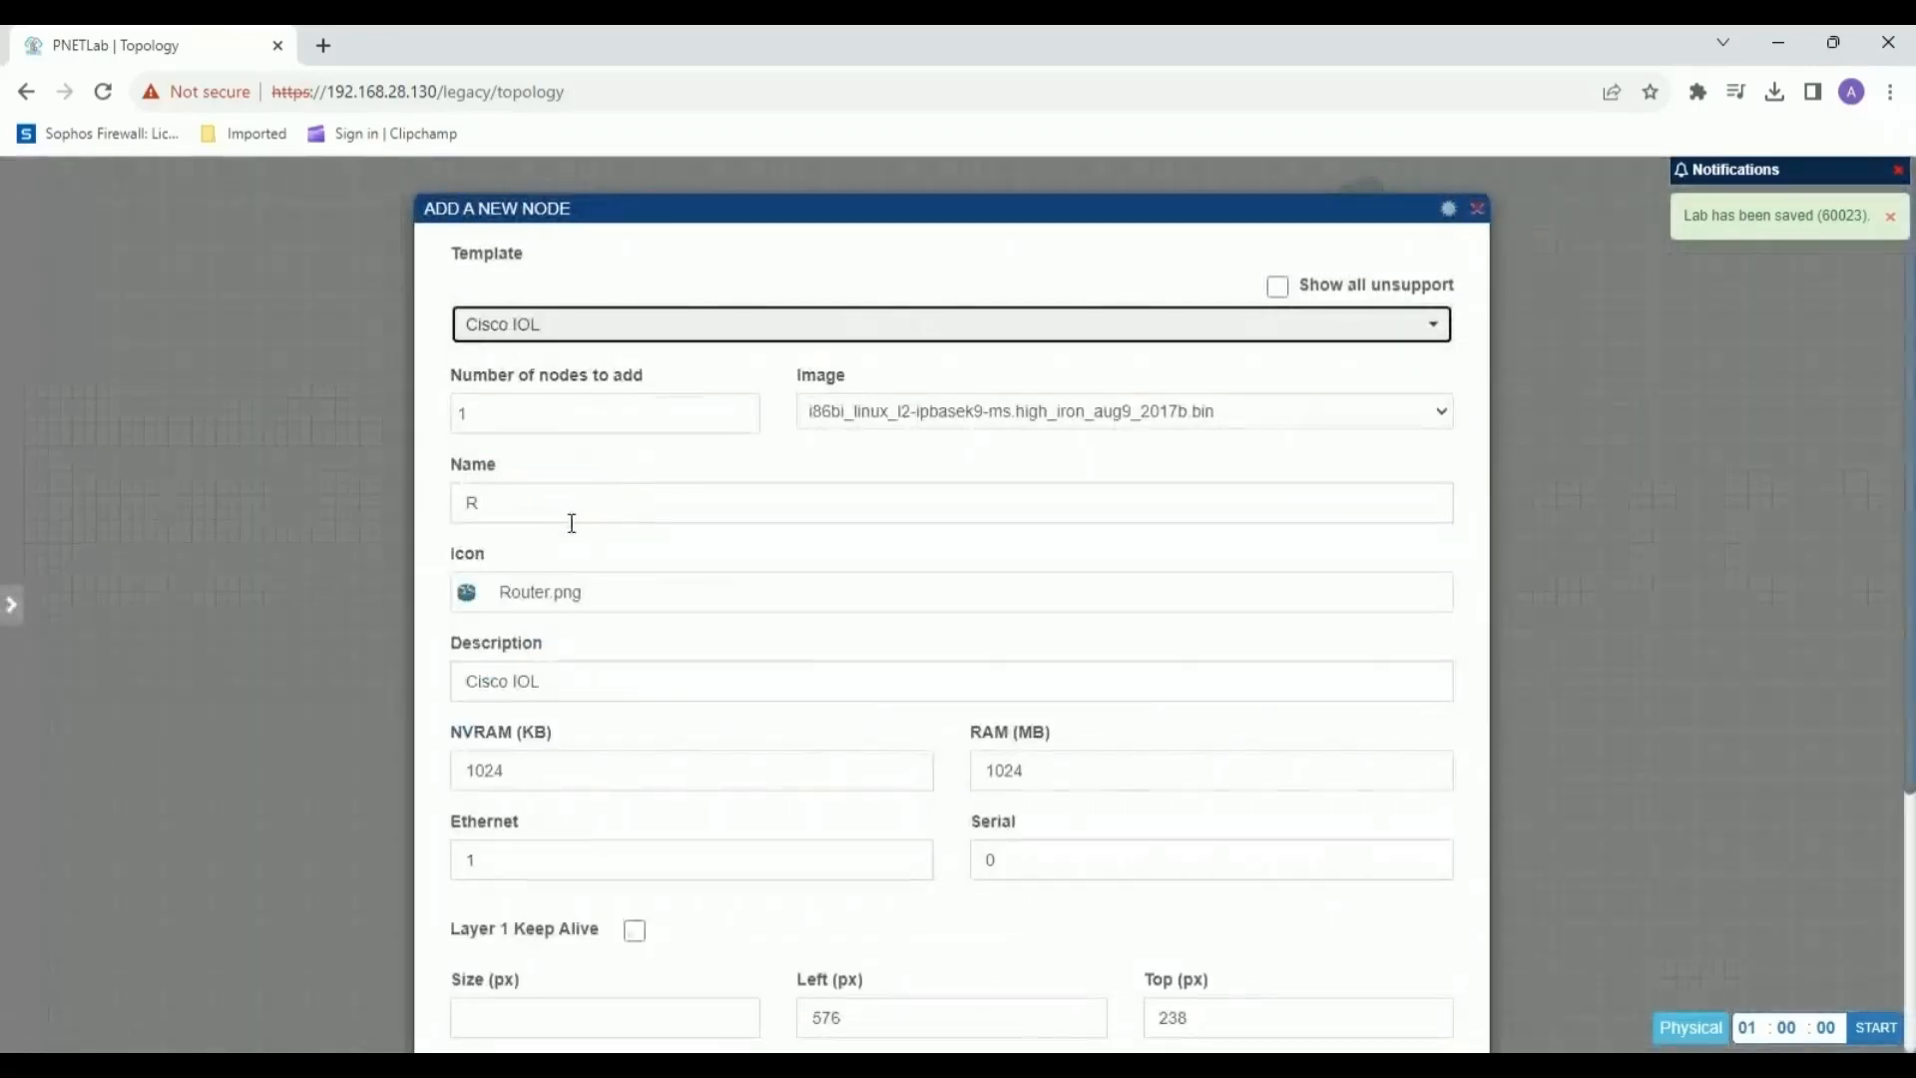
{"action": "scroll", "coordinate": [571, 529], "scroll_direction": "down", "scroll_amount": 4}
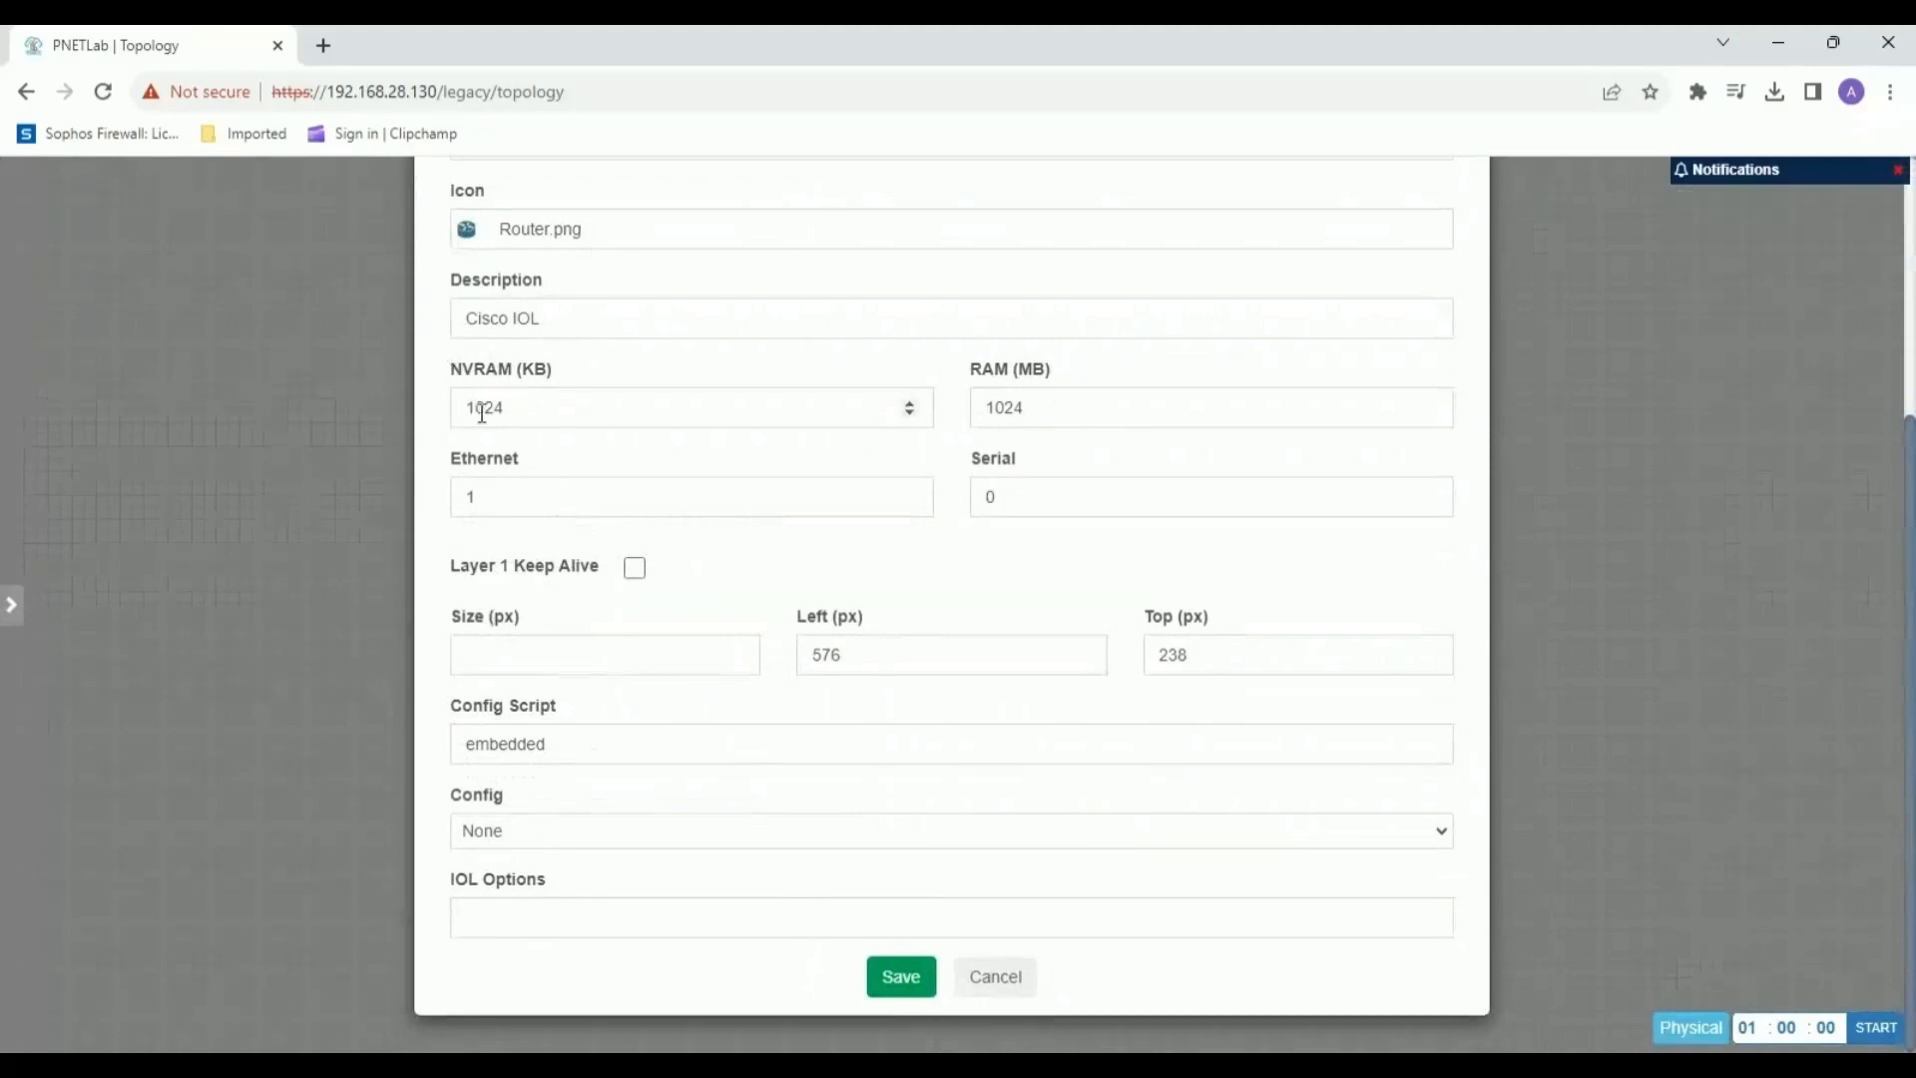
{"action": "left_click_drag", "start_coordinate": [494, 493], "coordinate": [459, 498]}
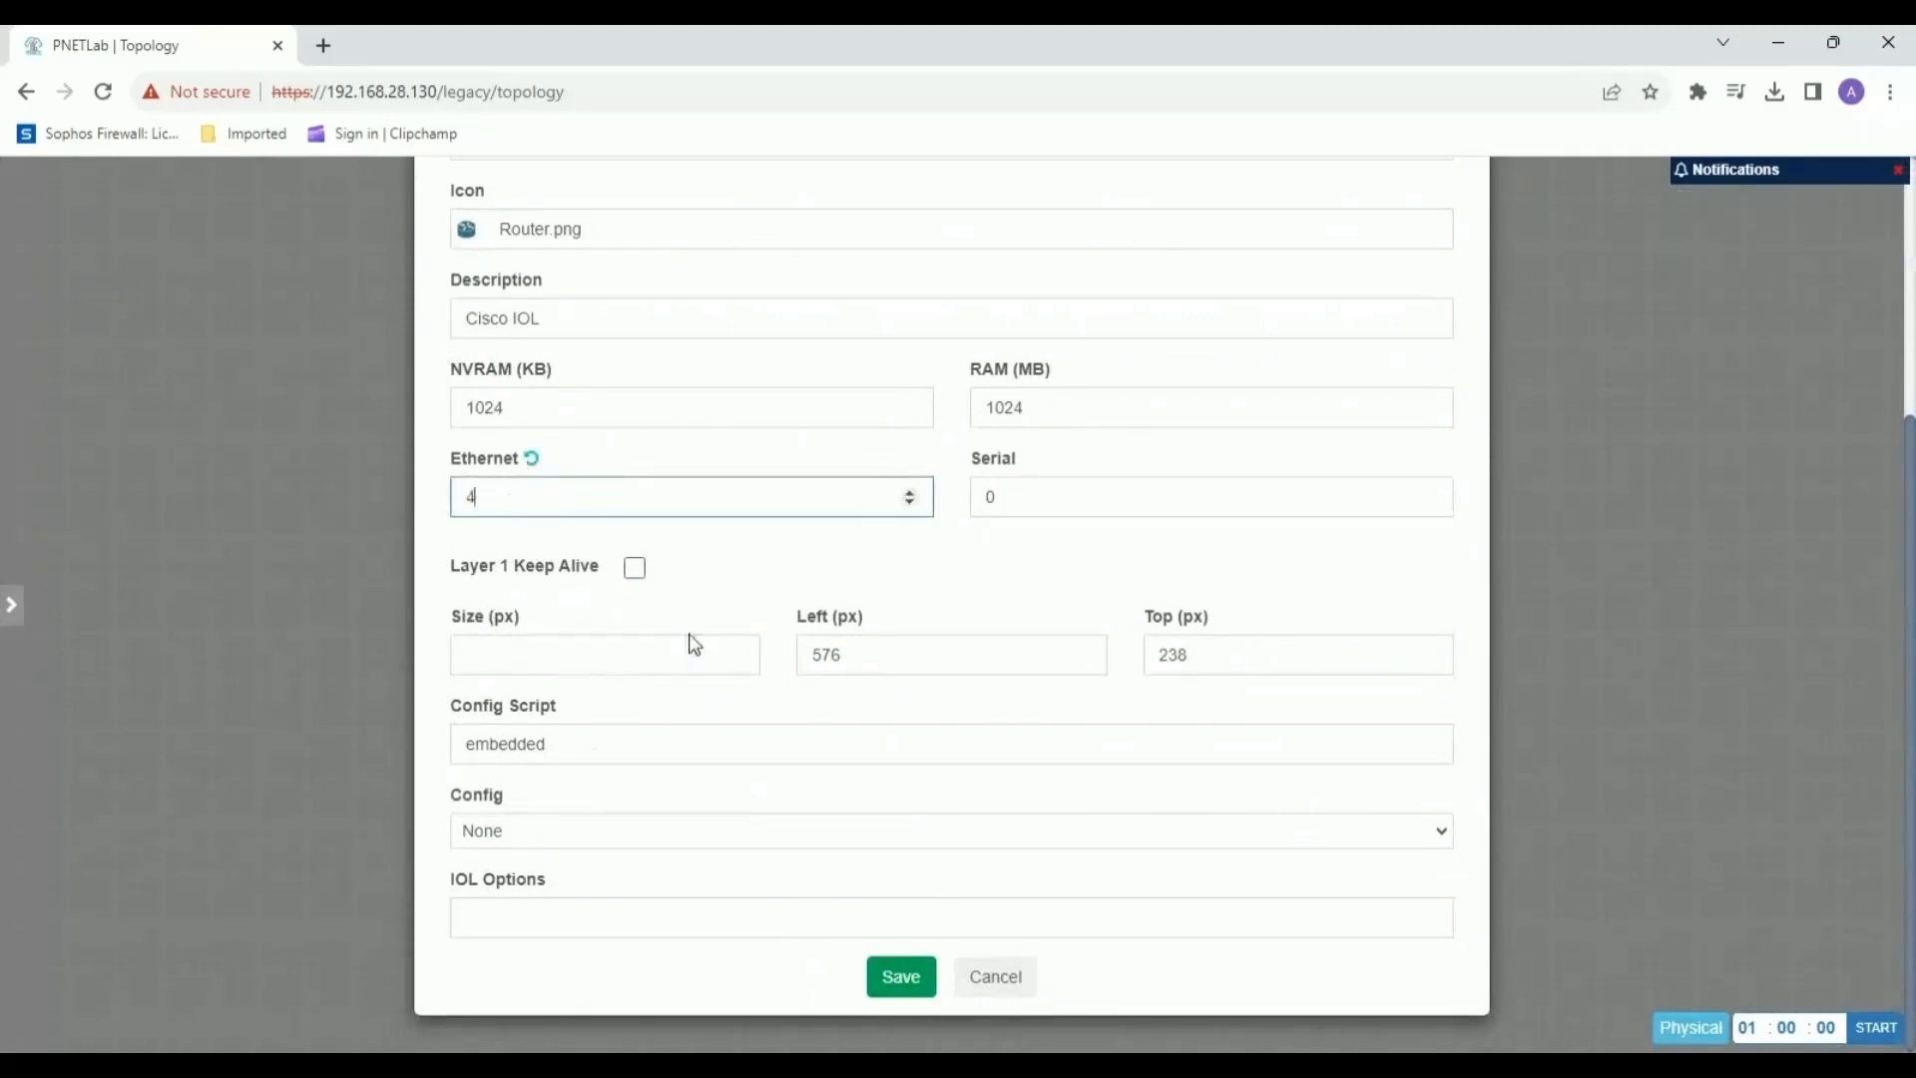
{"action": "left_click", "coordinate": [887, 980]}
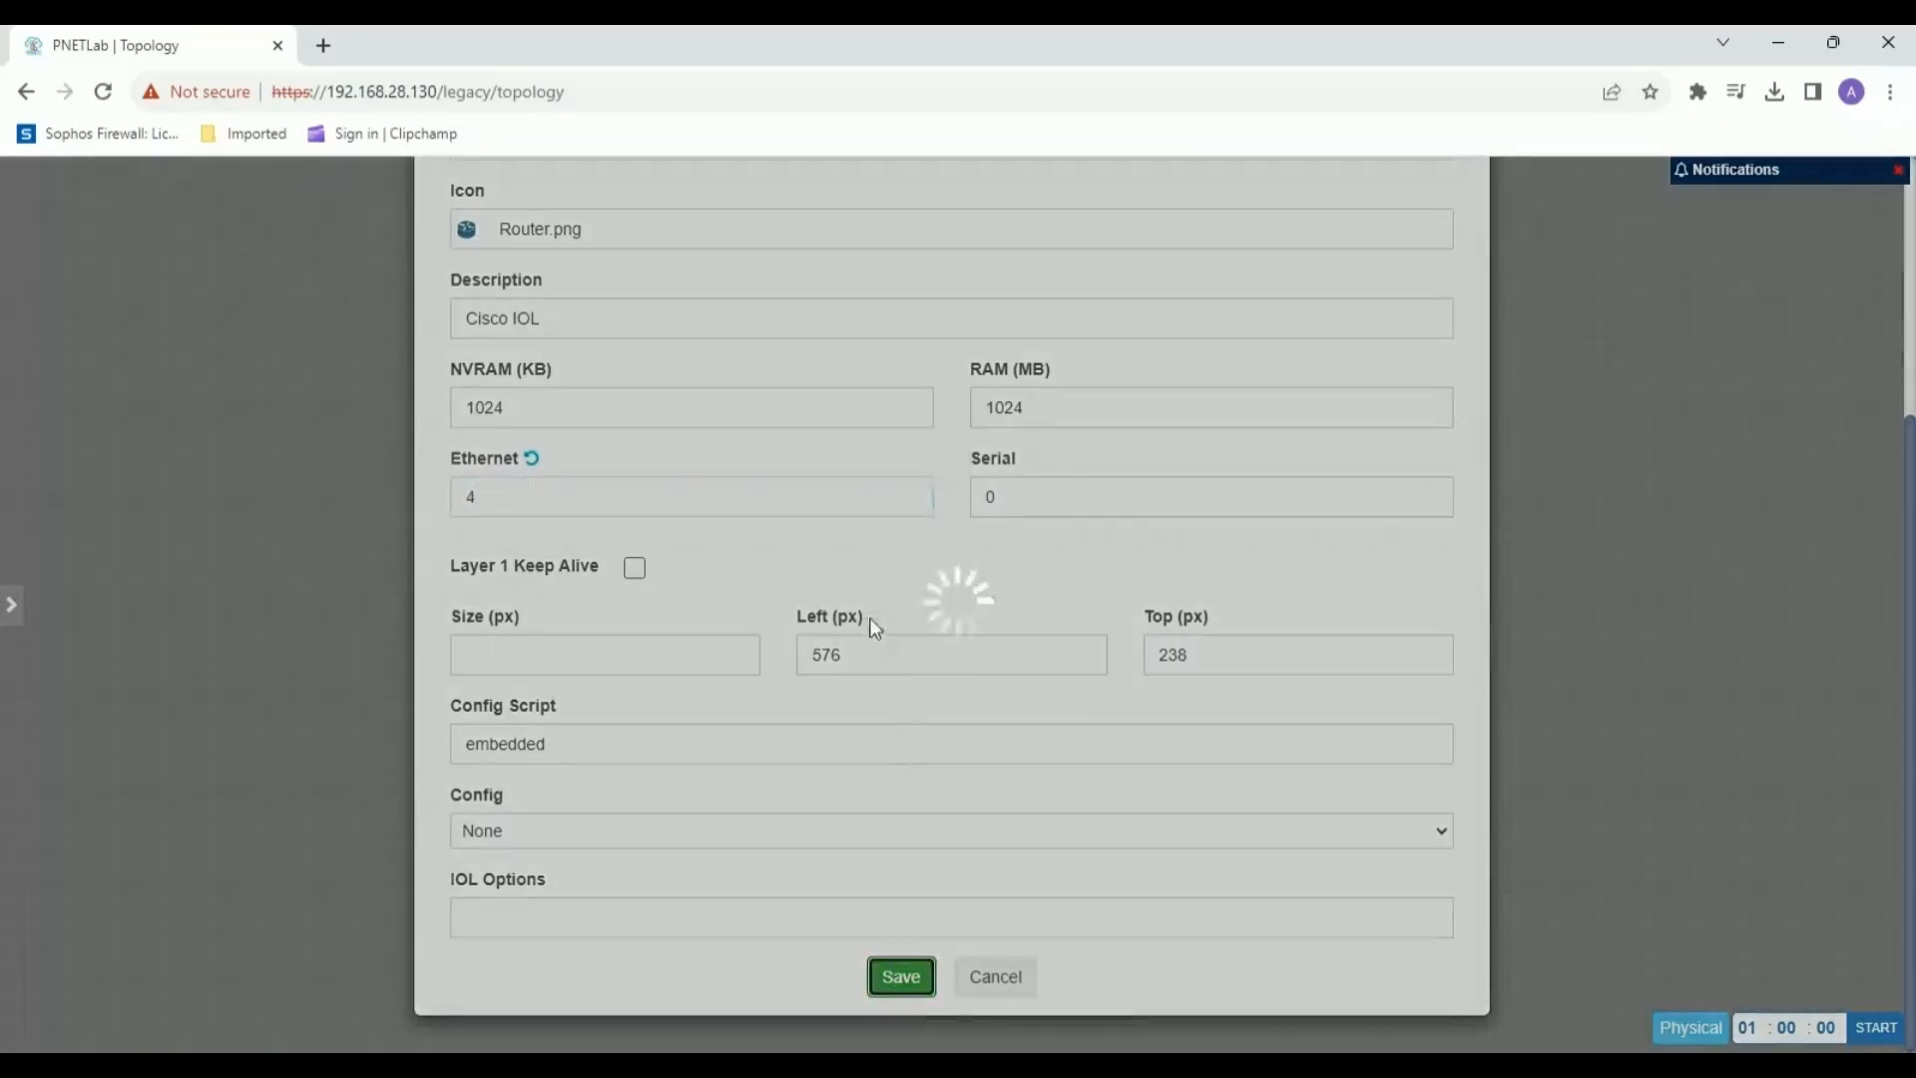
Connect R7's e0/0 to SophosXG PortC, and its e0/1 and e0/2 to the right and left Windows nodes below it.
{"action": "left_click_drag", "start_coordinate": [731, 469], "coordinate": [1005, 299]}
{"action": "left_click", "coordinate": [1003, 820]}
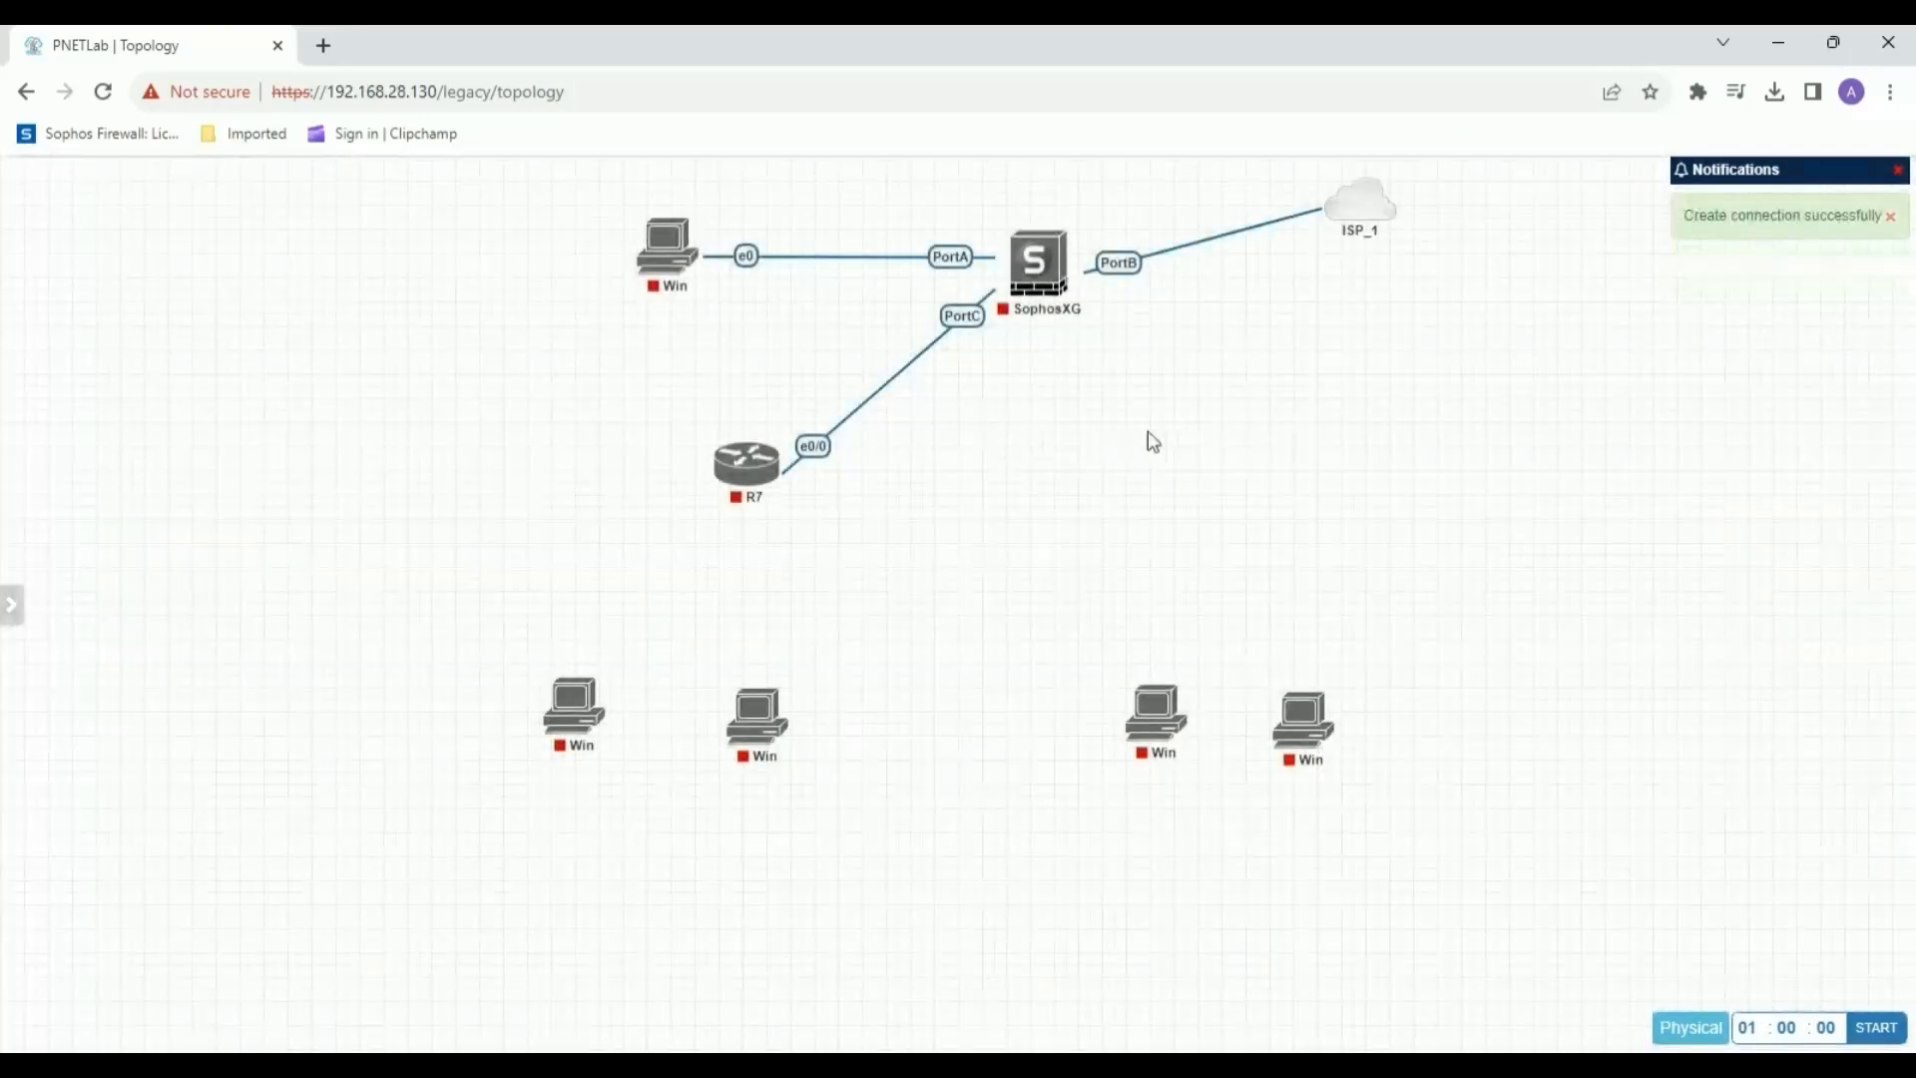
{"action": "left_click_drag", "start_coordinate": [773, 469], "coordinate": [756, 721]}
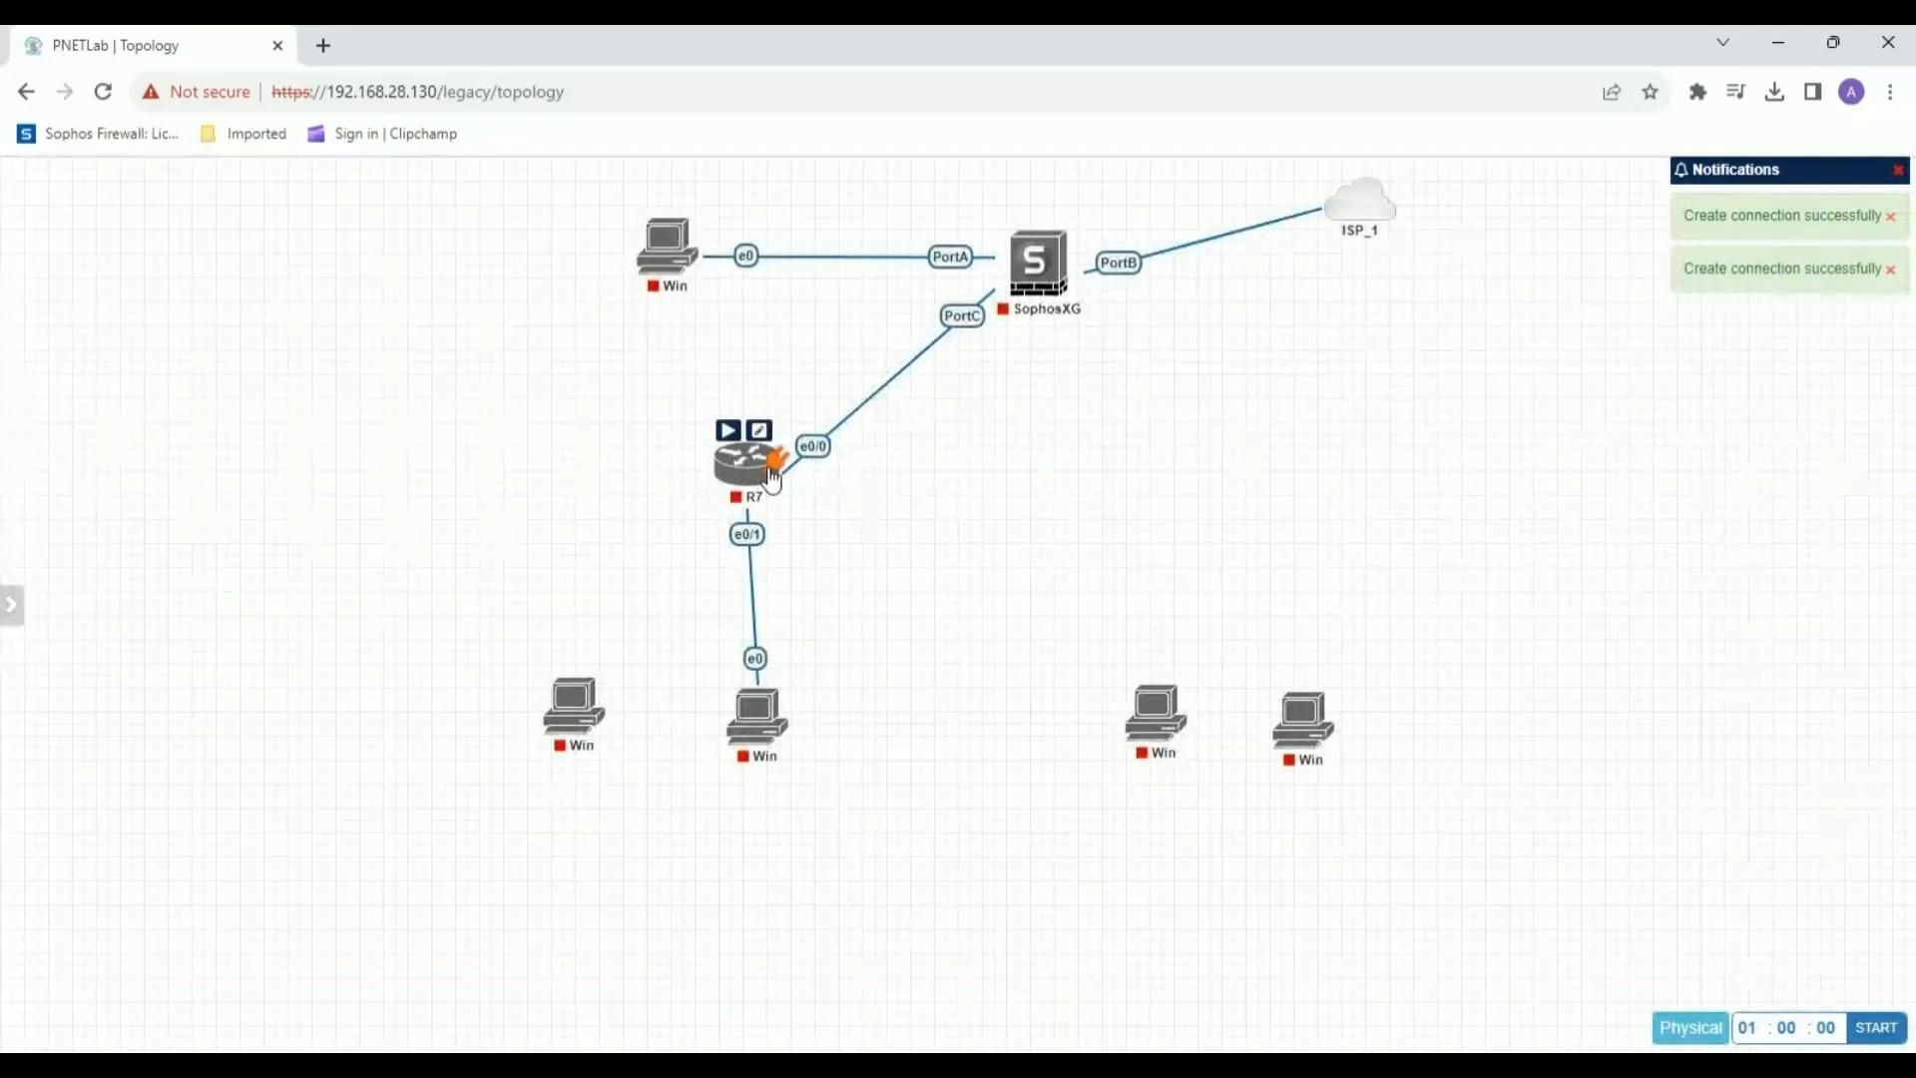
{"action": "left_click_drag", "start_coordinate": [768, 469], "coordinate": [571, 704]}
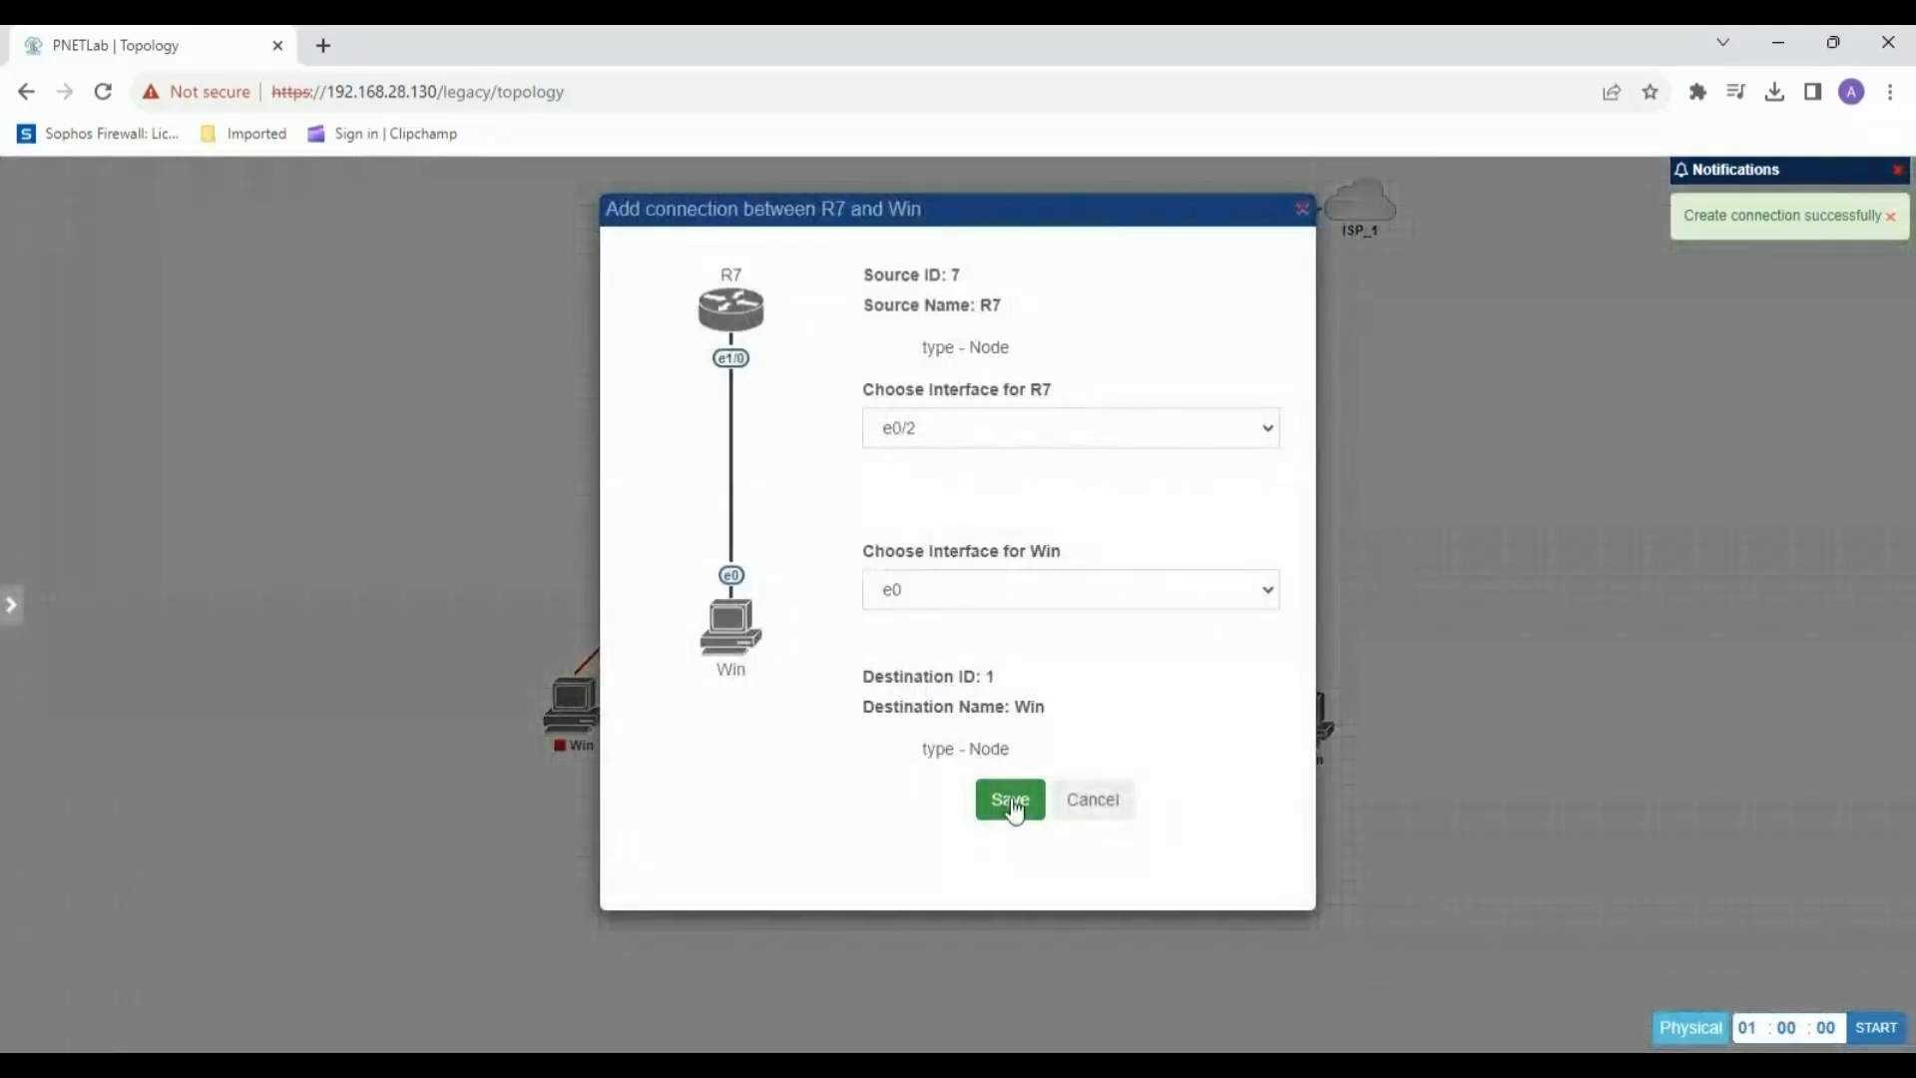
{"action": "left_click", "coordinate": [1006, 800]}
Add a second Cisco IOL router with 4 Ethernet above the right pair of Windows nodes.
{"action": "right_click", "coordinate": [1112, 439]}
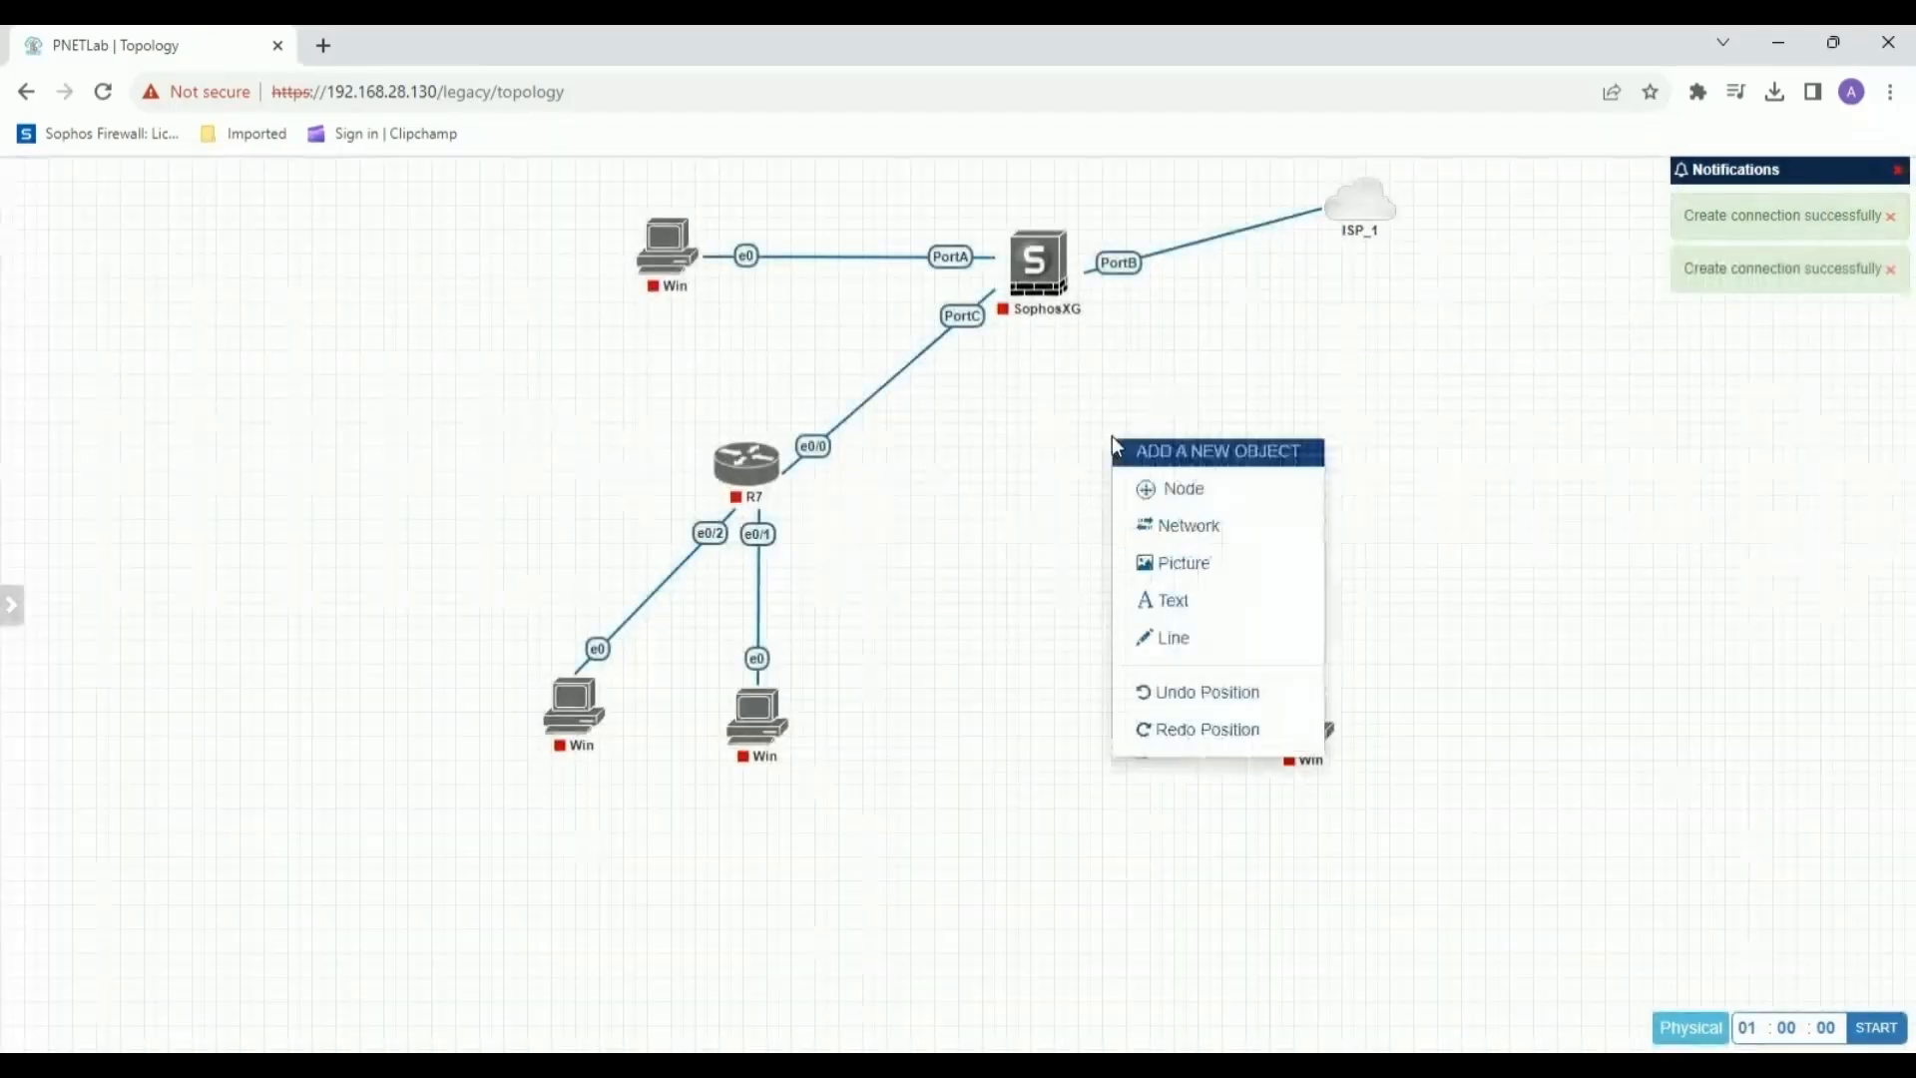
{"action": "left_click", "coordinate": [1158, 488]}
{"action": "left_click", "coordinate": [884, 455]}
{"action": "scroll", "coordinate": [903, 776], "scroll_direction": "down", "scroll_amount": 4}
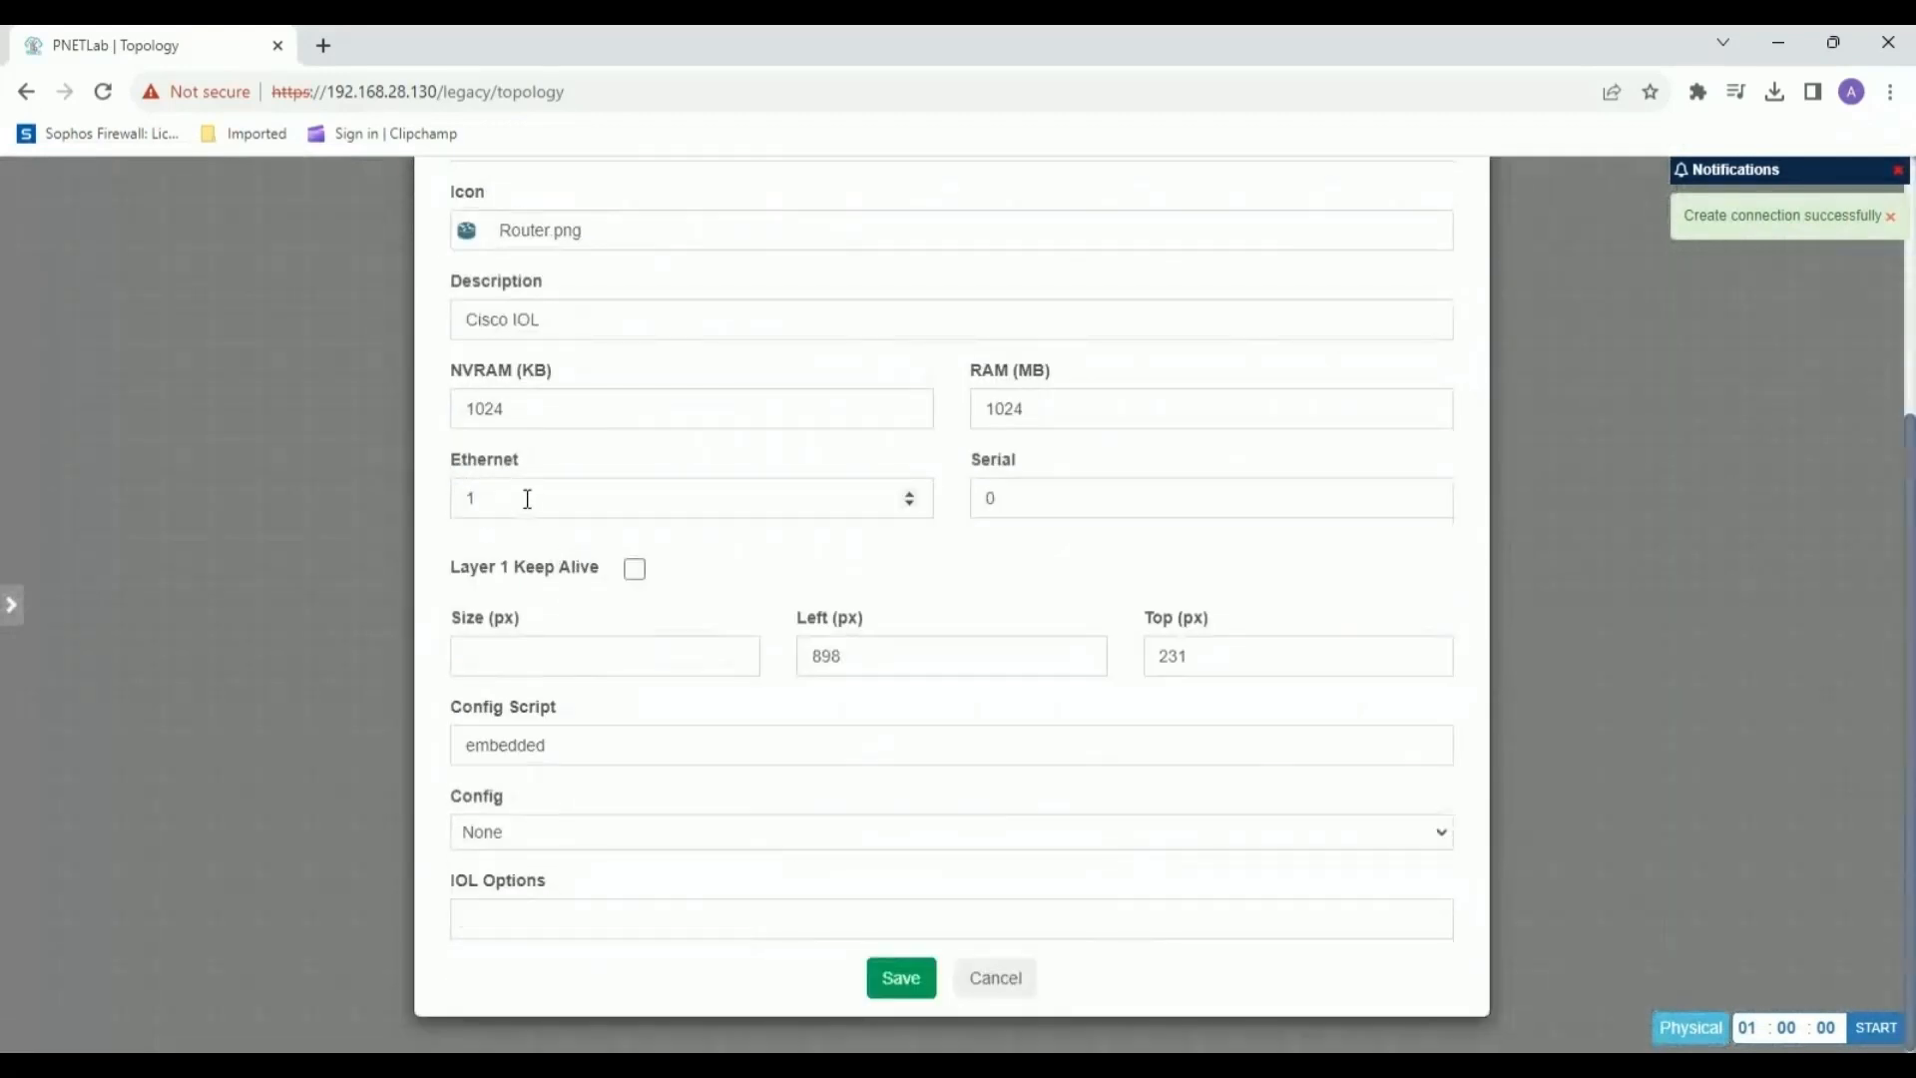
{"action": "double_click", "coordinate": [526, 496]}
{"action": "type", "text": "4"}
{"action": "left_click", "coordinate": [901, 976]}
Connect R8's e0/0 to the far-right Windows node and its e0/1 to the other Windows node below it.
{"action": "mouse_move", "coordinate": [1138, 483]}
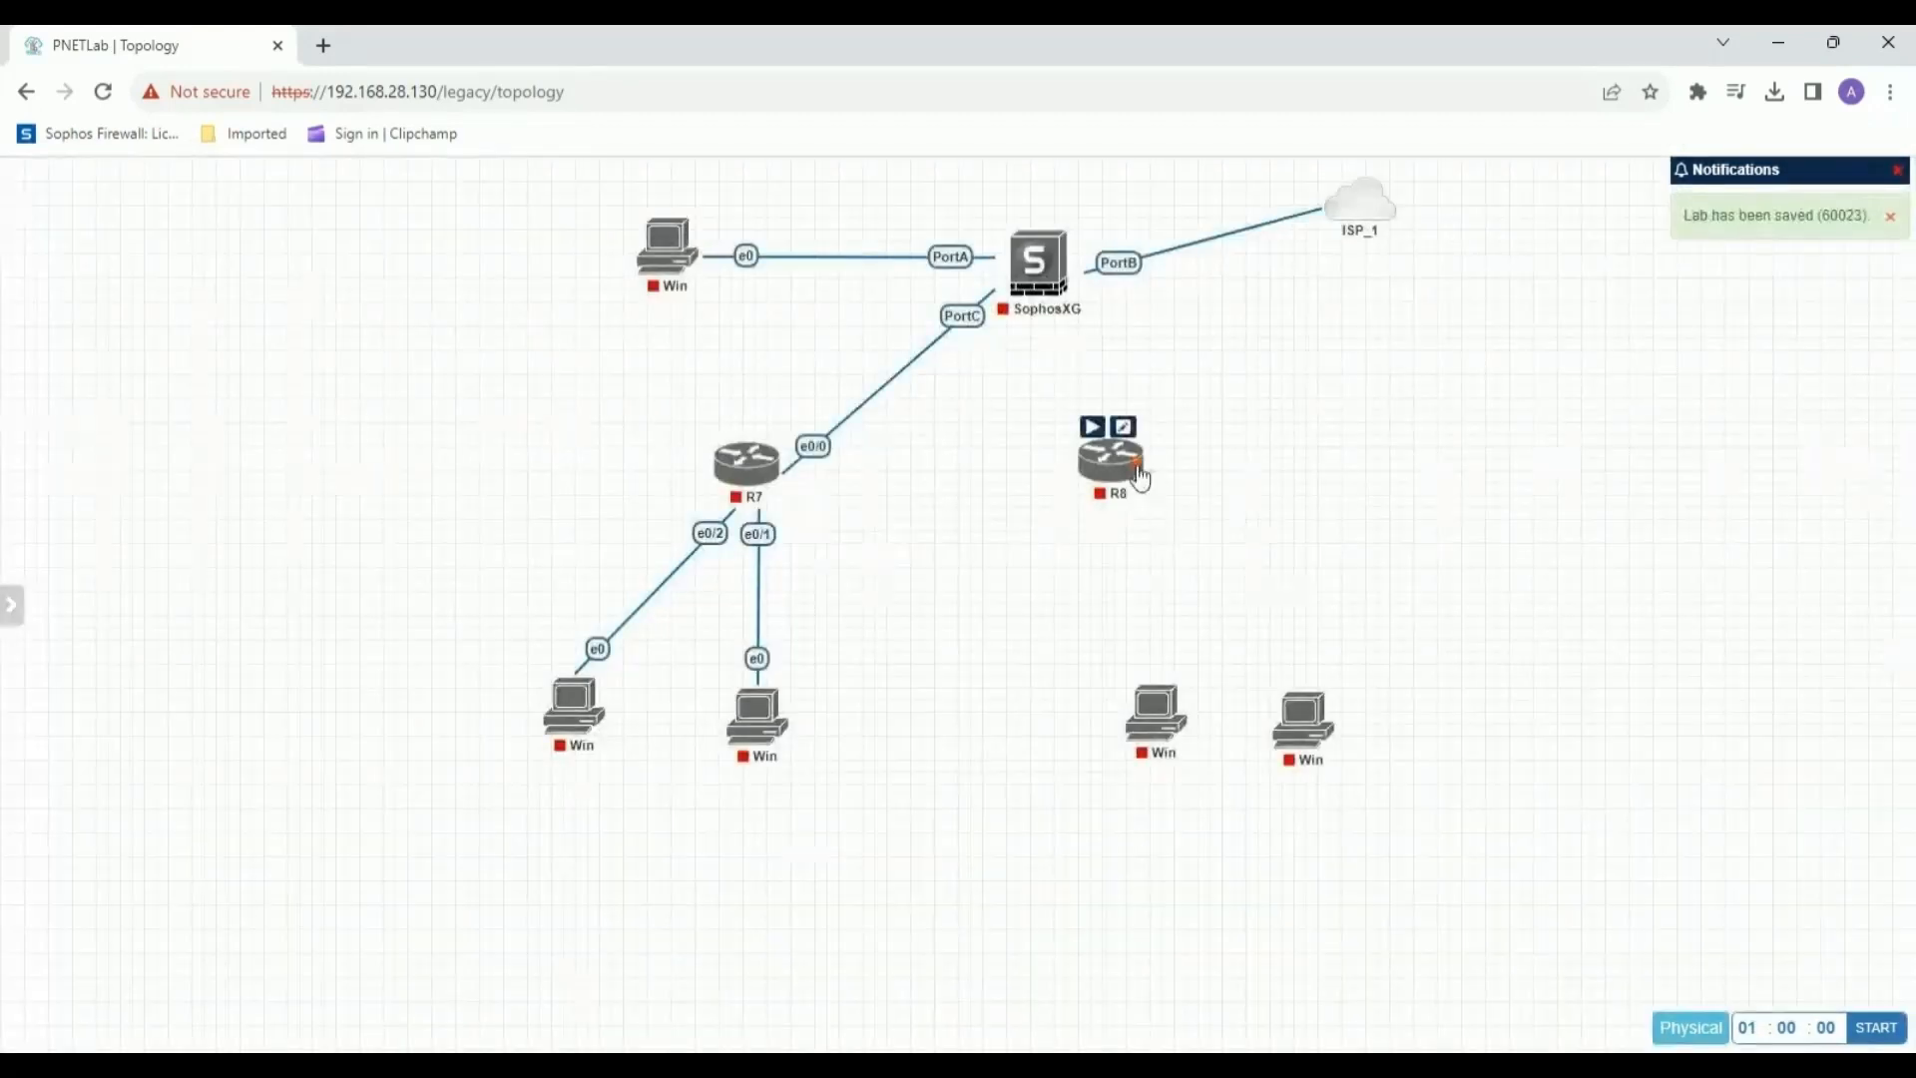
{"action": "left_click_drag", "start_coordinate": [1123, 424], "coordinate": [1301, 711]}
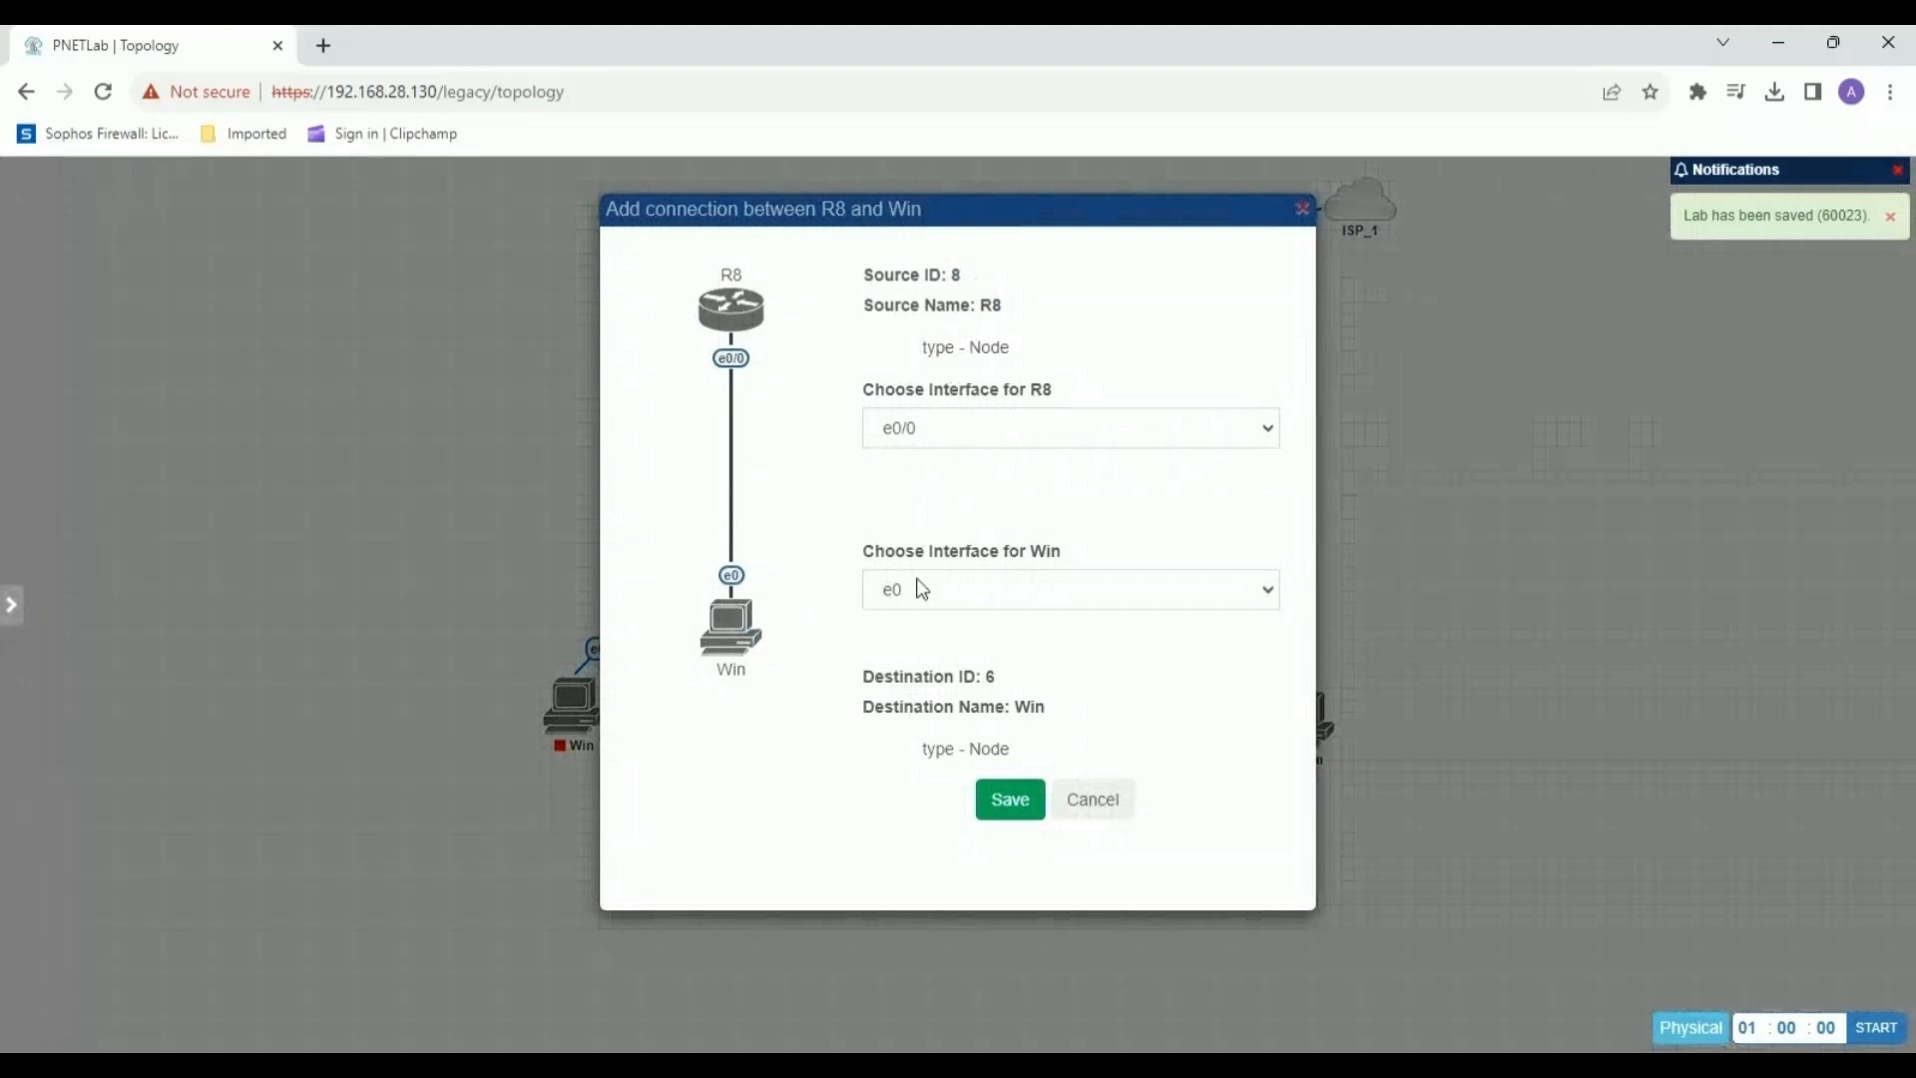
{"action": "left_click", "coordinate": [1025, 814]}
{"action": "left_click_drag", "start_coordinate": [1112, 459], "coordinate": [1127, 421]}
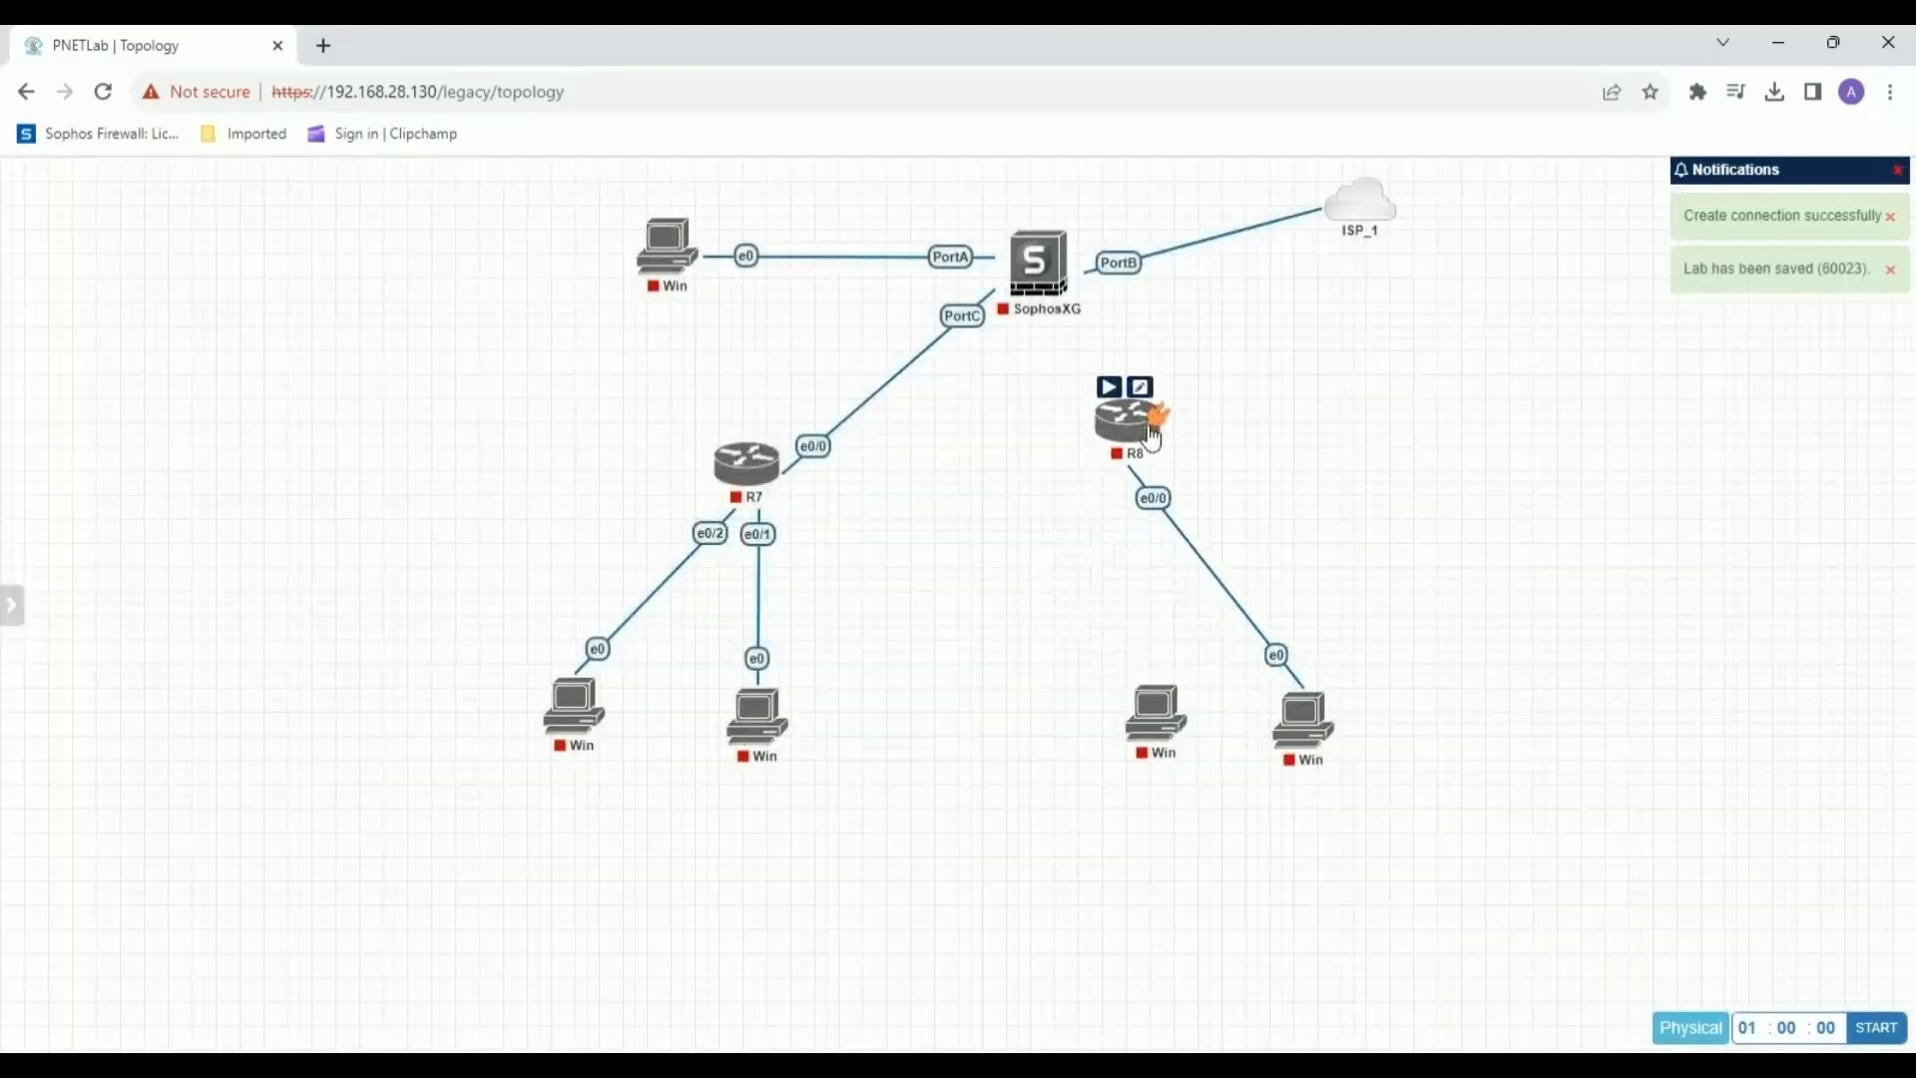
{"action": "mouse_move", "coordinate": [1153, 692]}
{"action": "left_click_drag", "start_coordinate": [1133, 653], "coordinate": [1129, 414]}
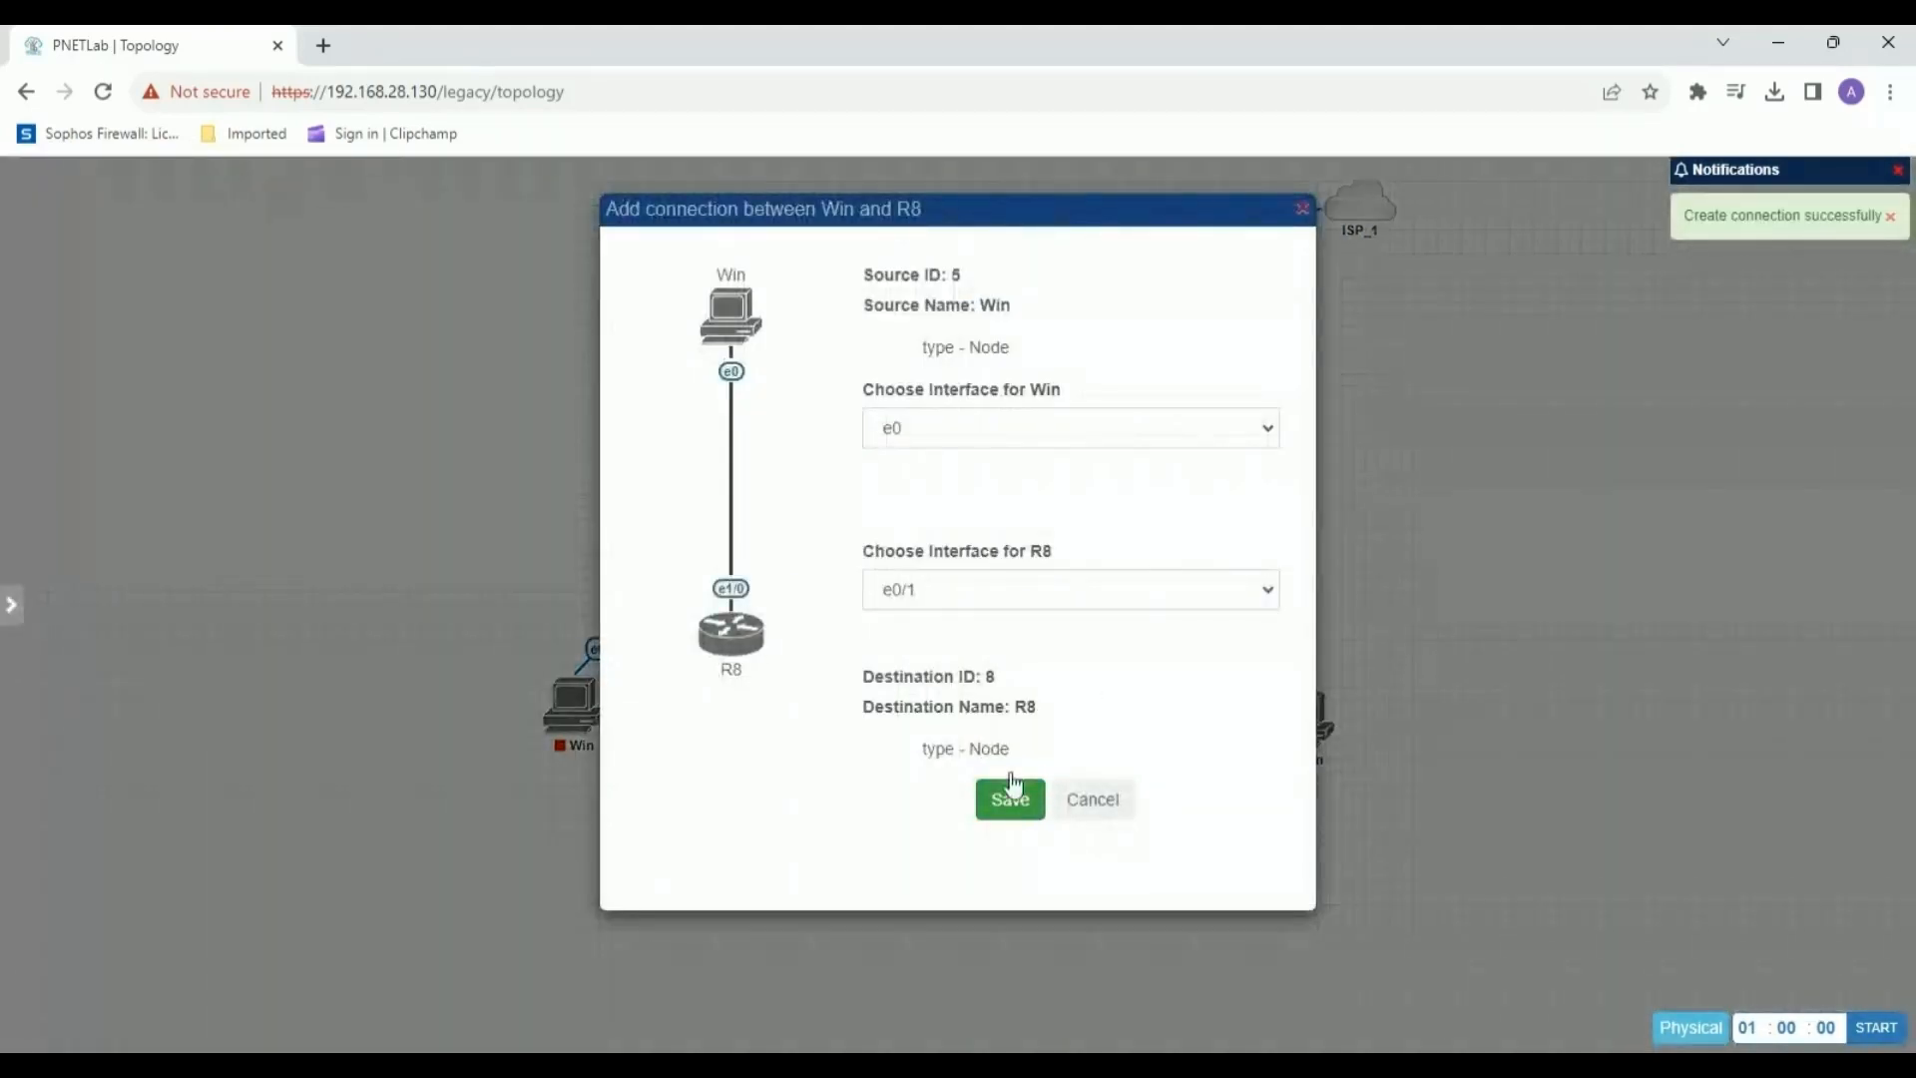
{"action": "left_click", "coordinate": [1028, 813]}
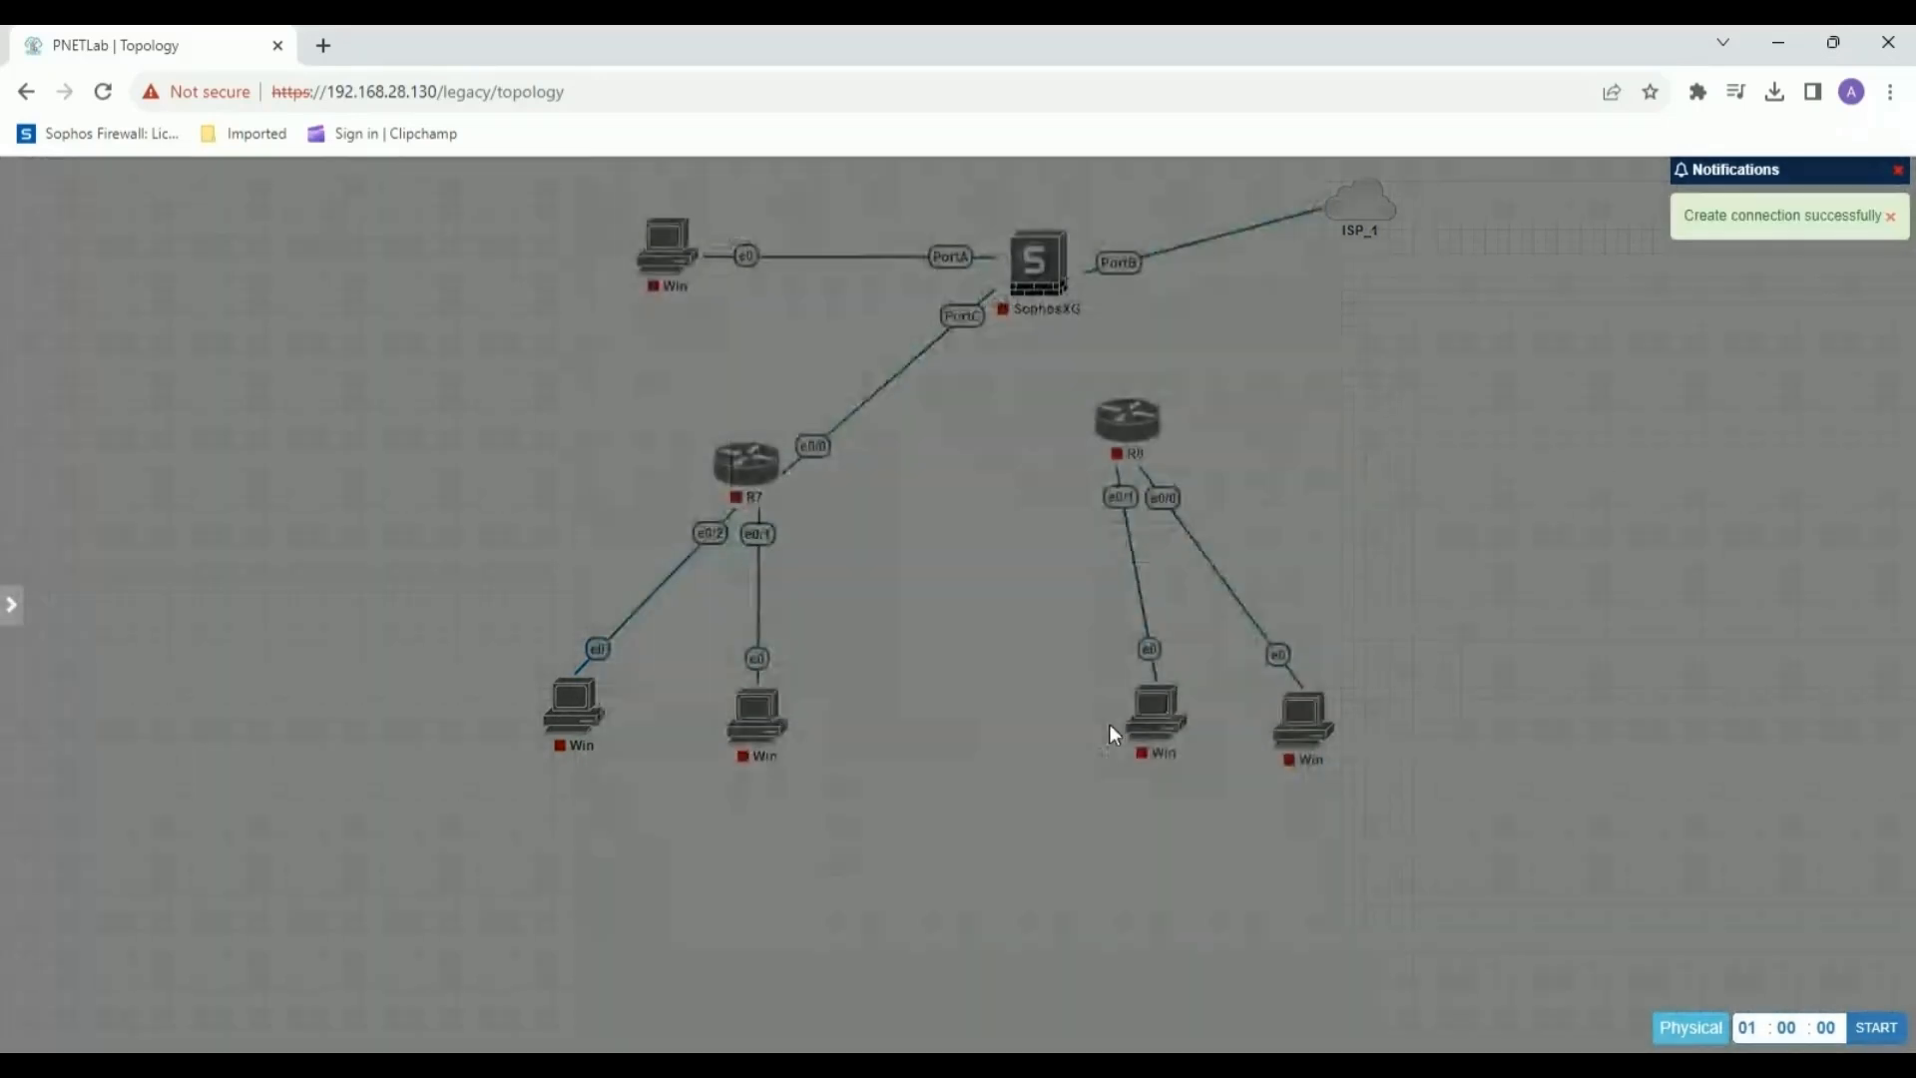
Space out R8 and its two Windows nodes, and connect SophosXG PortD to R8's e0/2.
{"action": "left_click_drag", "start_coordinate": [1125, 717], "coordinate": [1052, 719]}
{"action": "left_click_drag", "start_coordinate": [1317, 734], "coordinate": [1329, 711]}
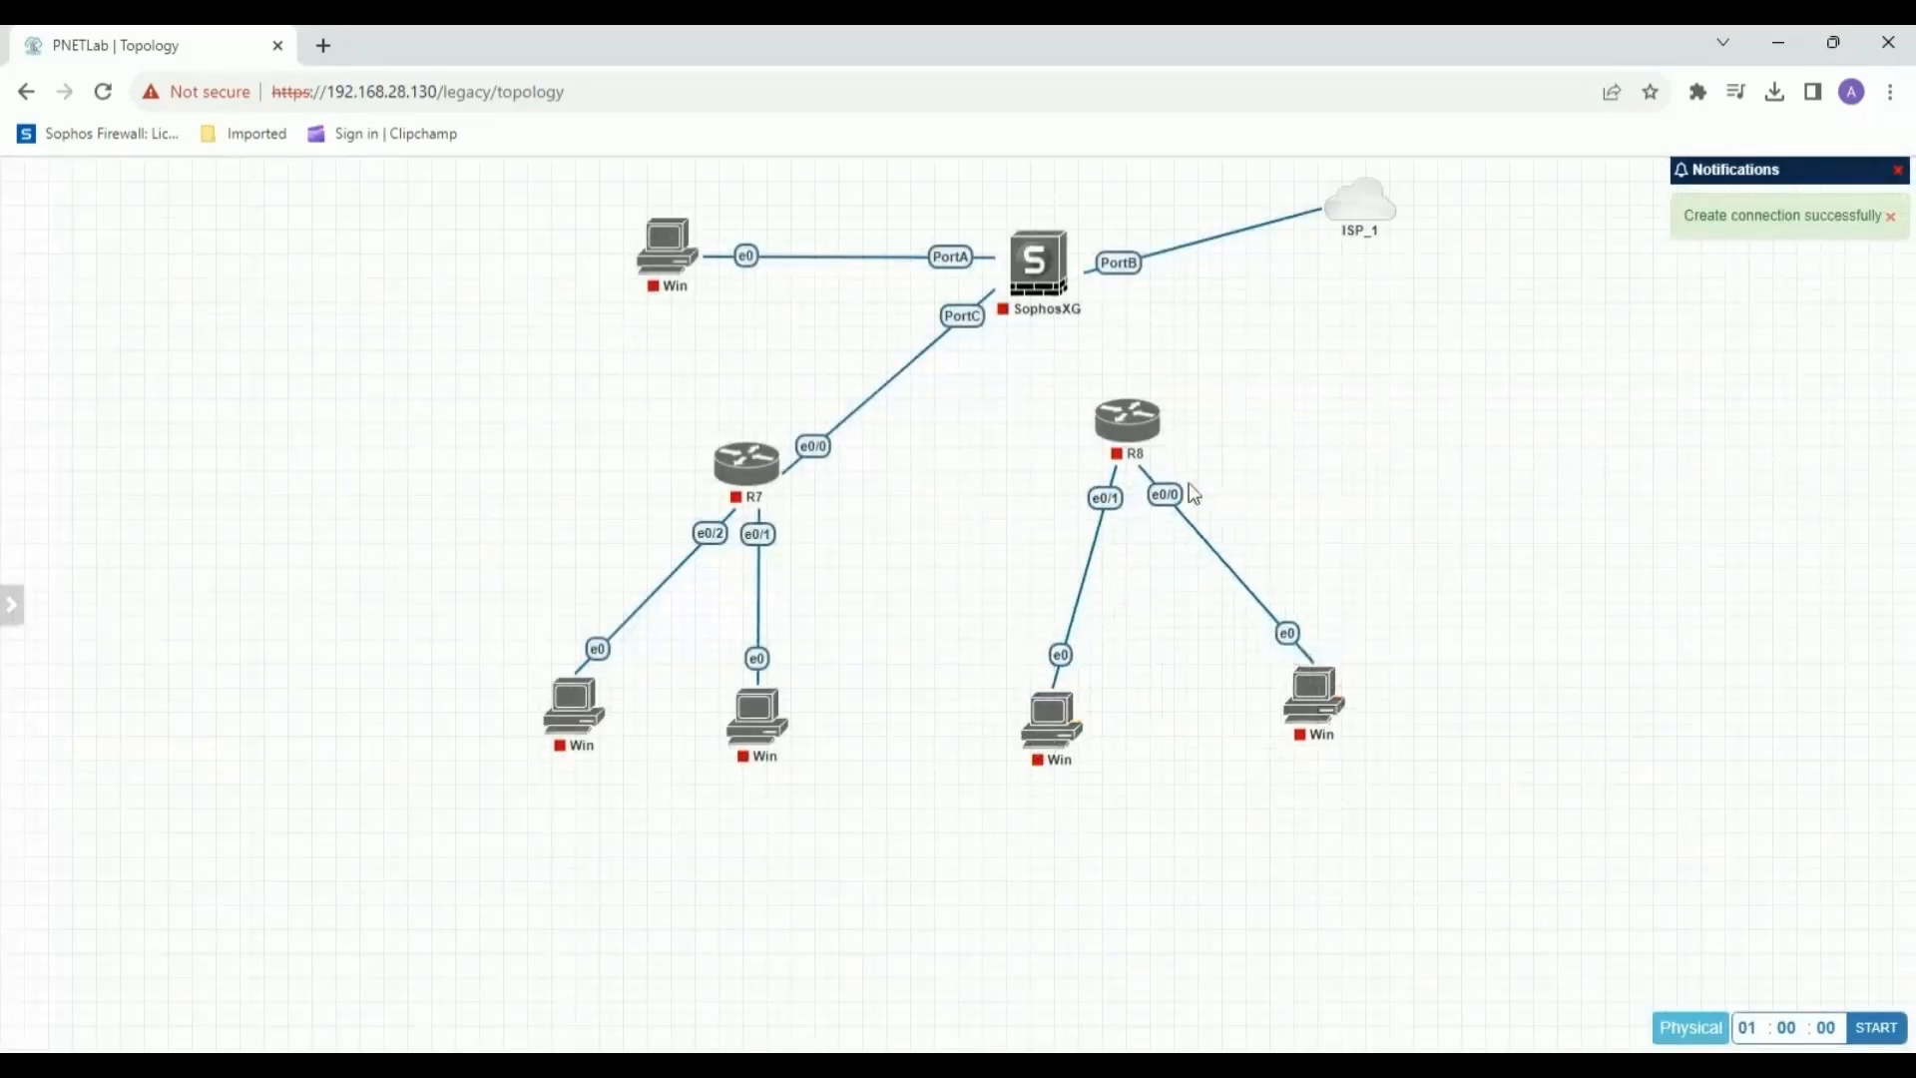
{"action": "left_click_drag", "start_coordinate": [1140, 422], "coordinate": [1141, 475]}
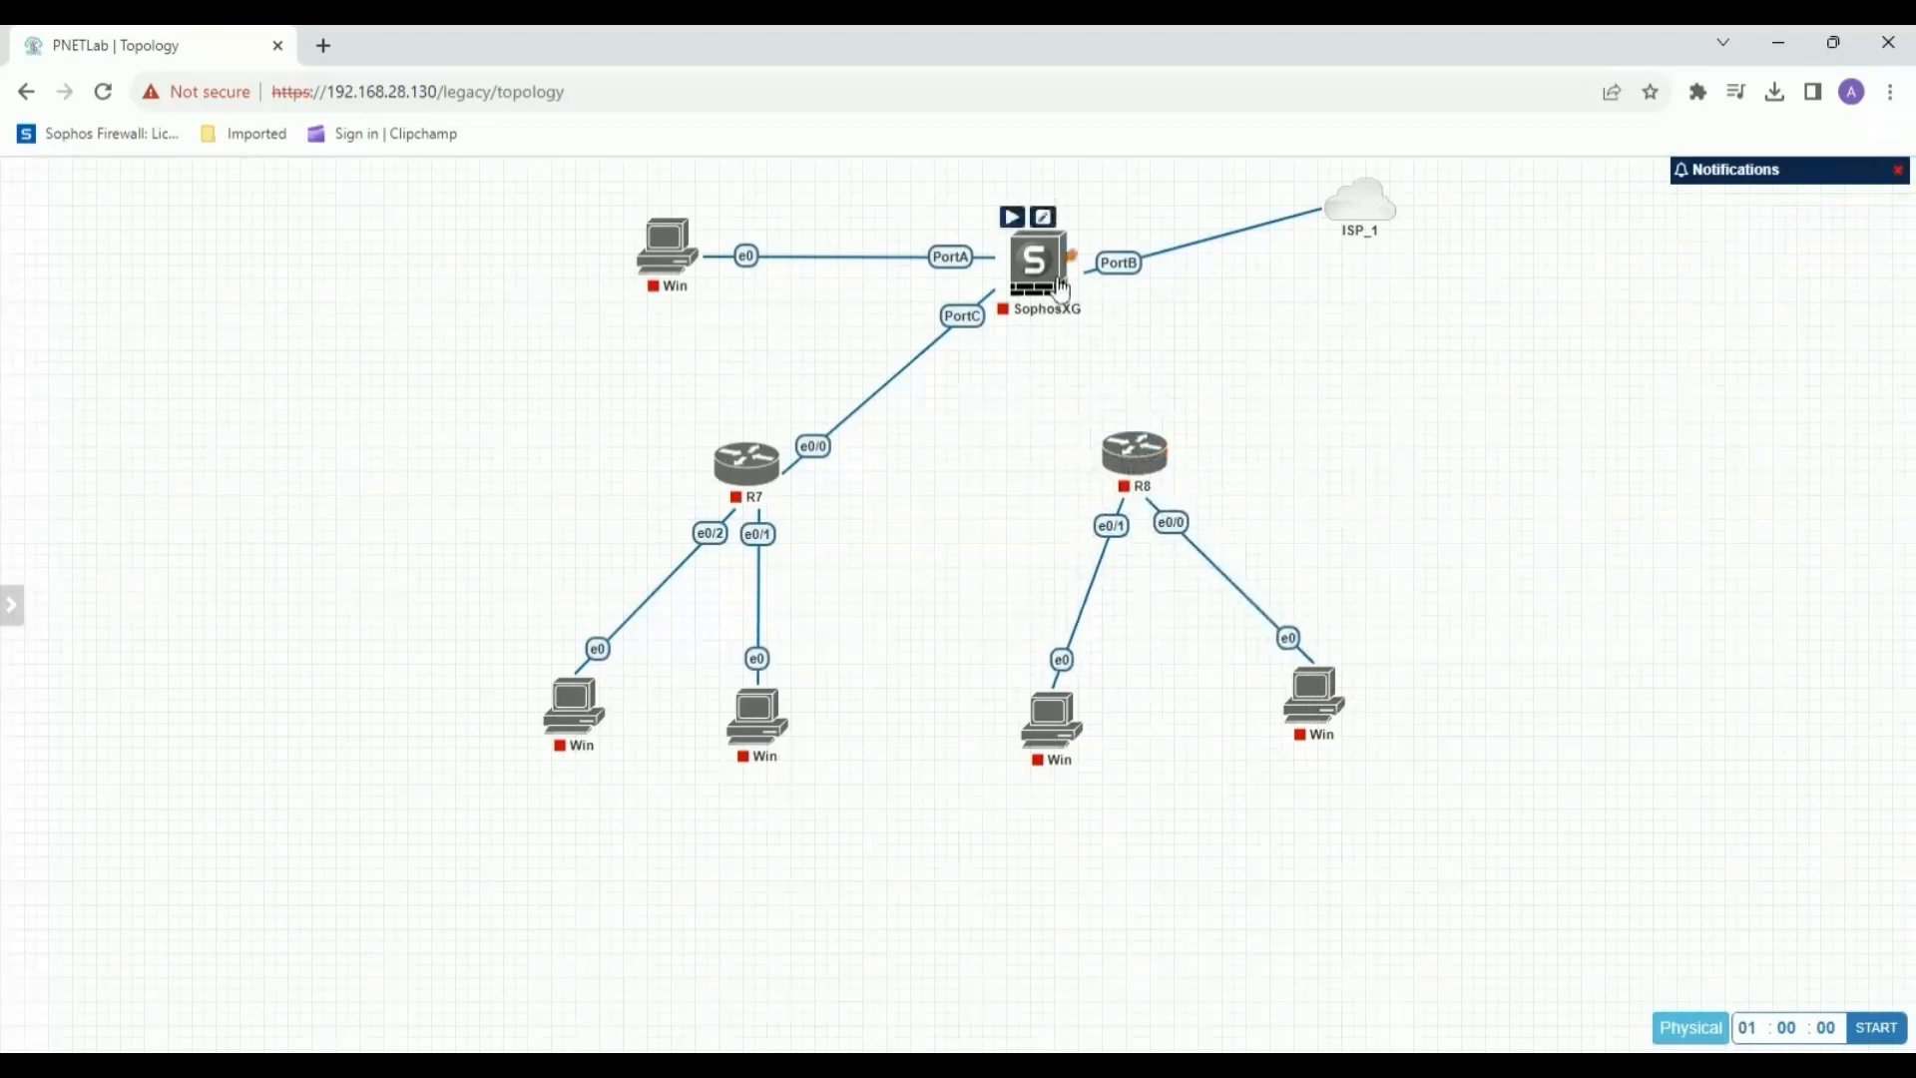
{"action": "left_click_drag", "start_coordinate": [1060, 290], "coordinate": [1128, 459]}
{"action": "left_click", "coordinate": [1011, 799]}
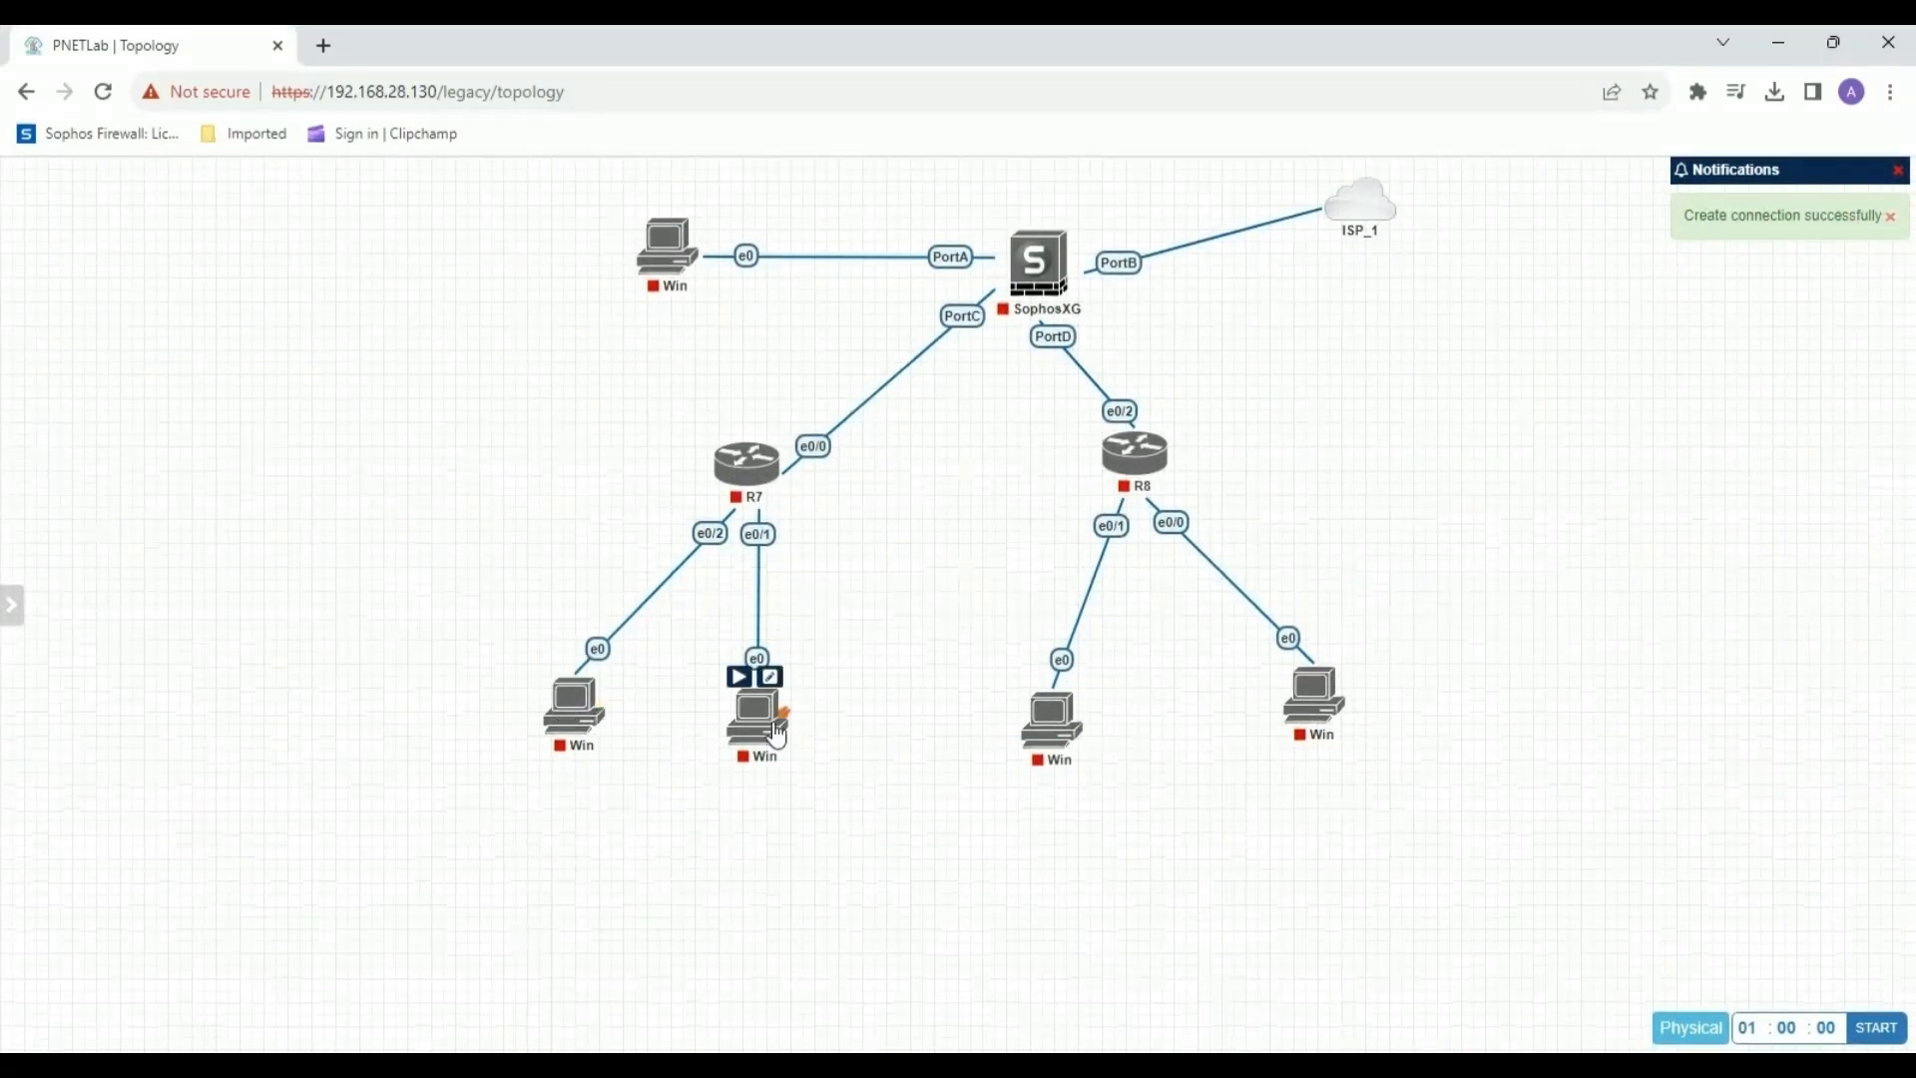
Add the text label "HR DEPARTMENT" centred below R7's two Windows nodes.
{"action": "right_click", "coordinate": [578, 851]}
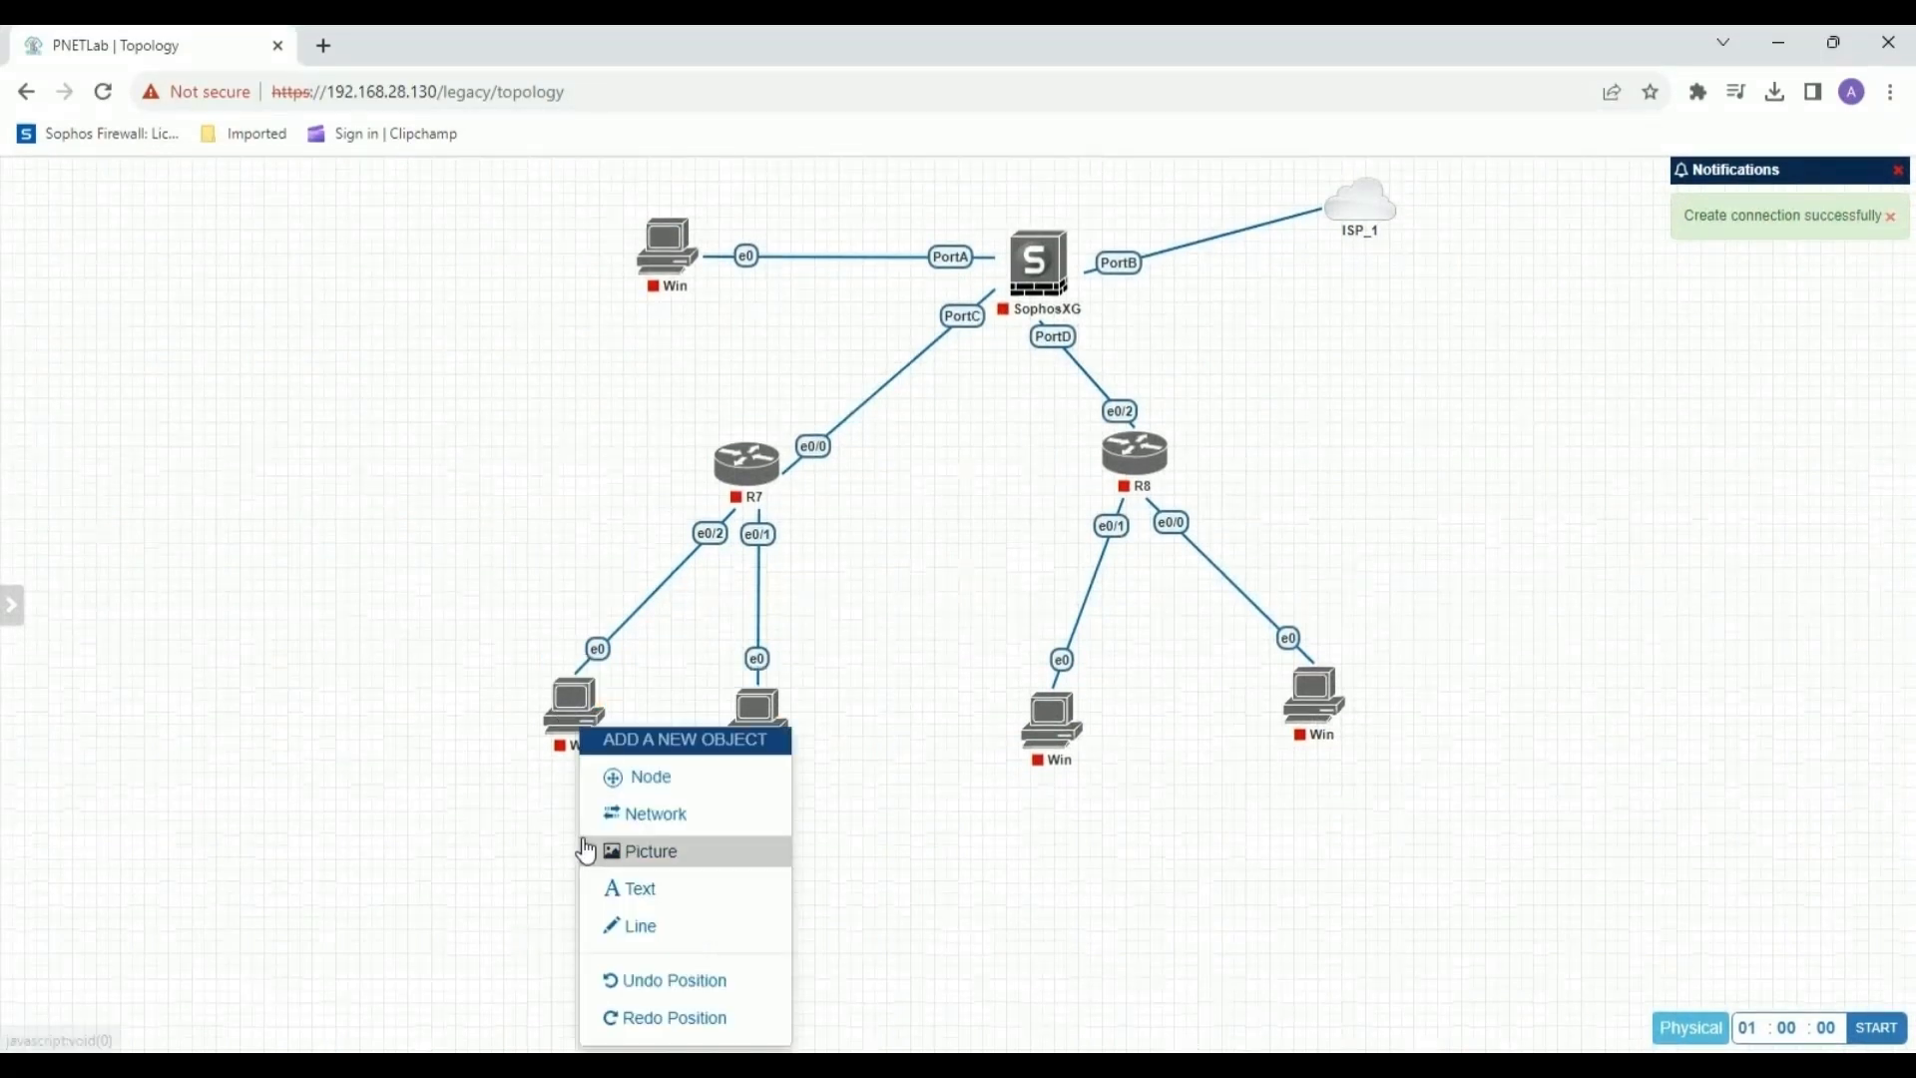
{"action": "left_click", "coordinate": [668, 890]}
{"action": "left_click_drag", "start_coordinate": [671, 877], "coordinate": [480, 841]}
{"action": "left_click", "coordinate": [814, 891]}
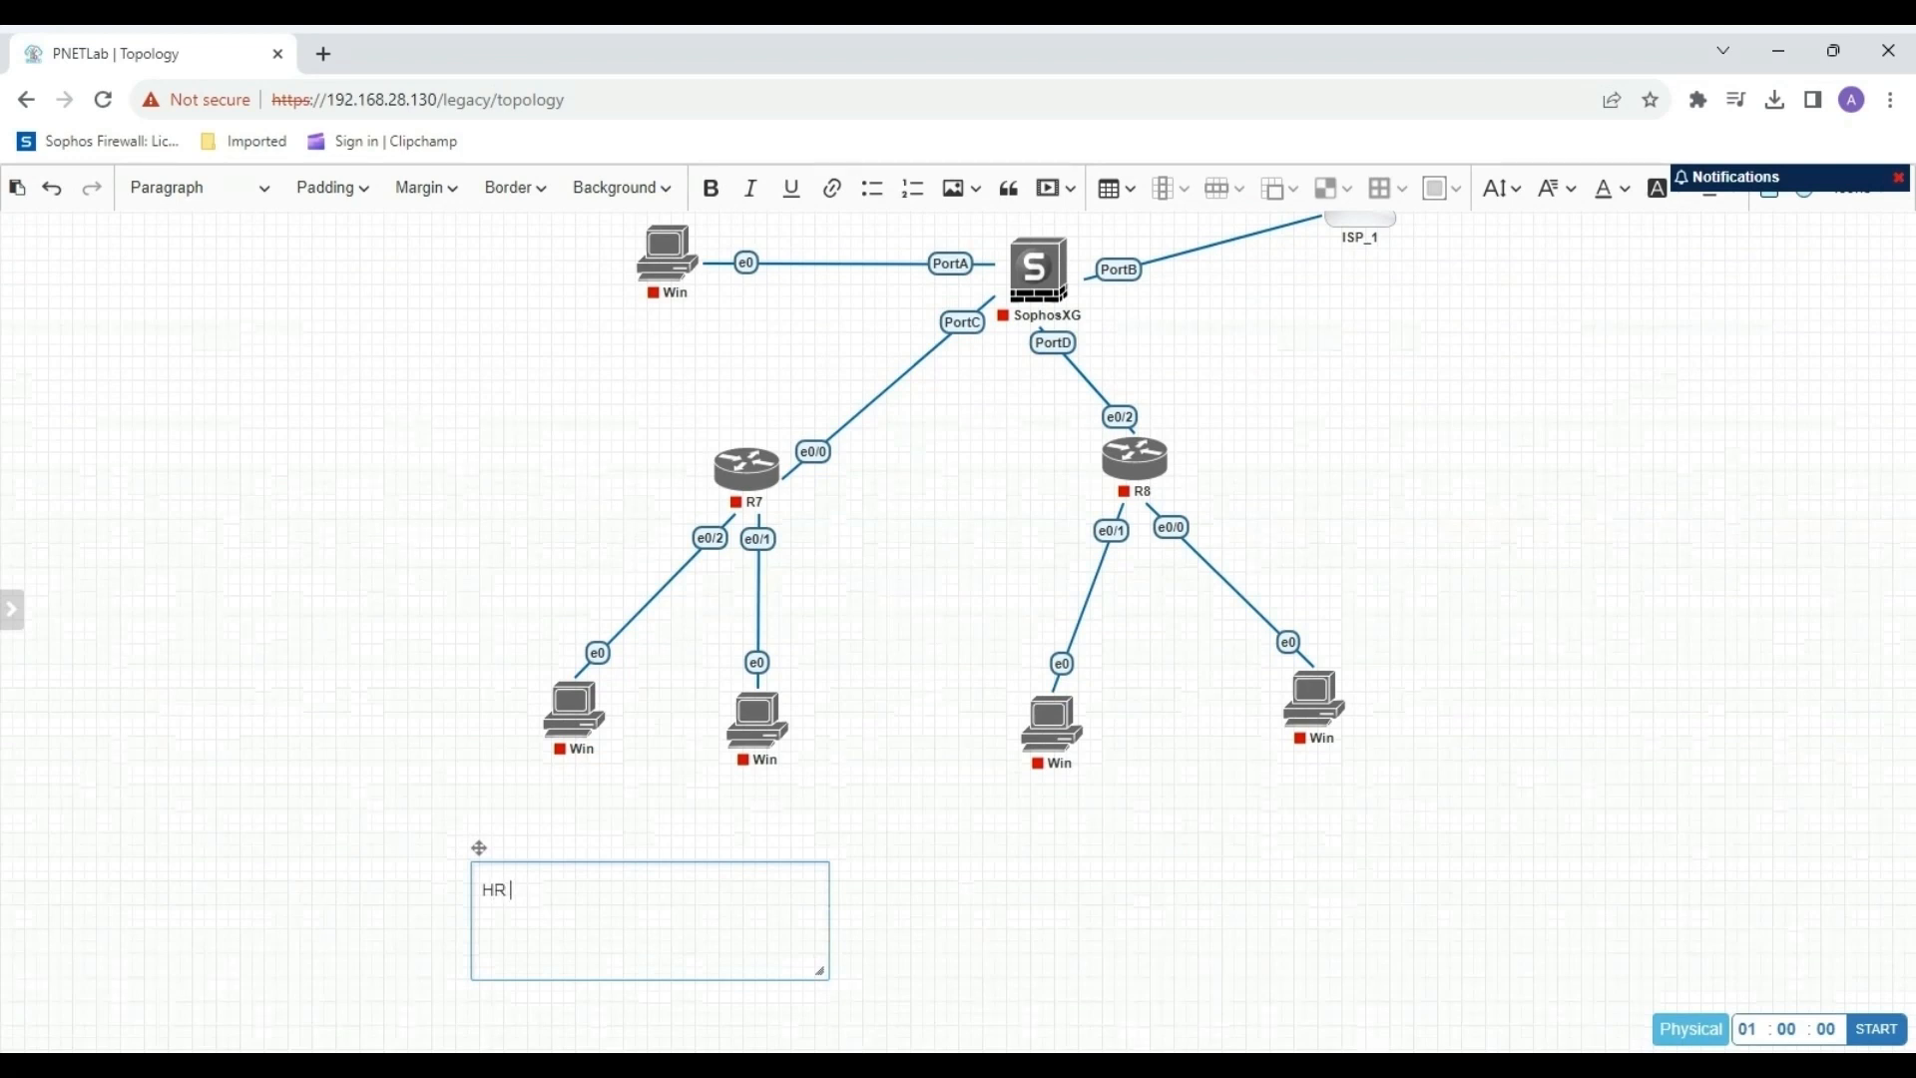
{"action": "type", "text": "HR DEPARTMENT"}
{"action": "left_click", "coordinate": [956, 912]}
{"action": "left_click_drag", "start_coordinate": [590, 865], "coordinate": [678, 850]}
Add the text label "IT DEPARTMENT" centred below R8's two Windows nodes.
{"action": "right_click", "coordinate": [1161, 829]}
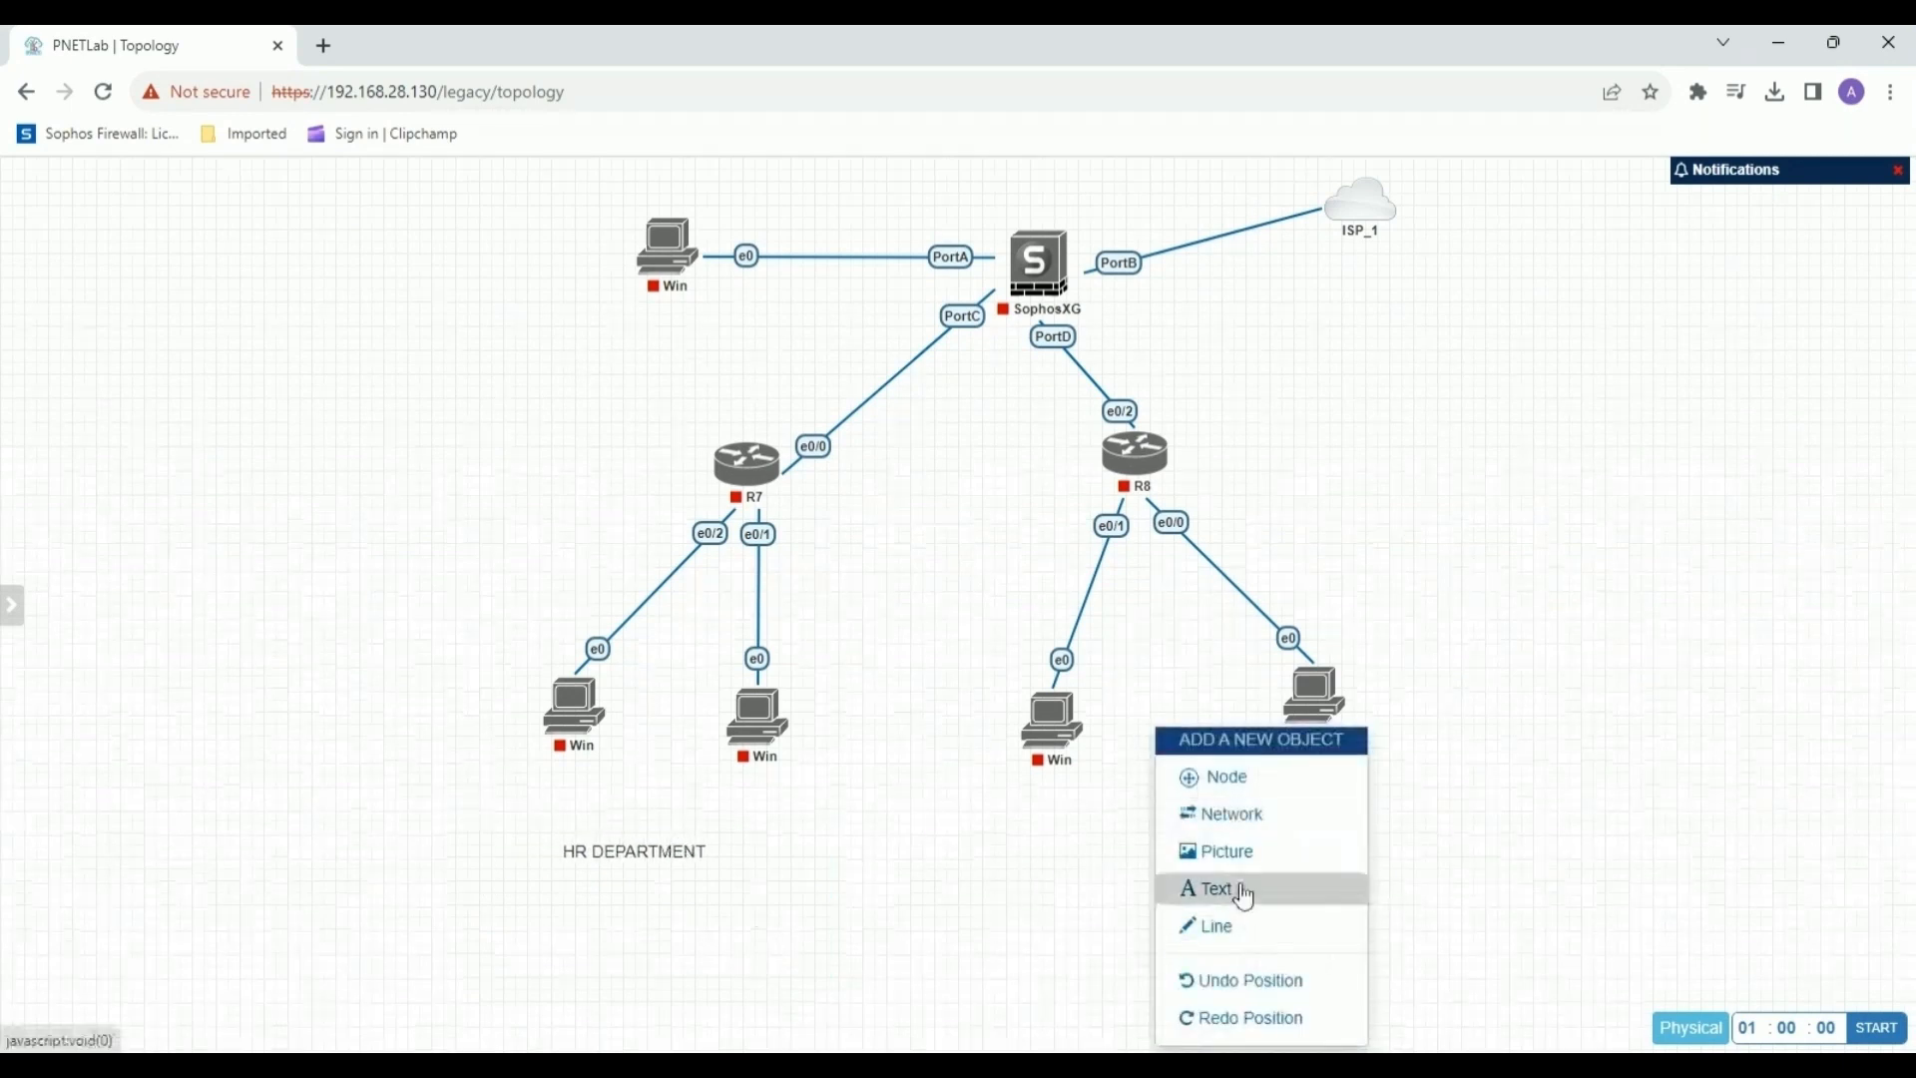
{"action": "left_click", "coordinate": [1237, 885]}
{"action": "left_click_drag", "start_coordinate": [1245, 872], "coordinate": [1019, 790]}
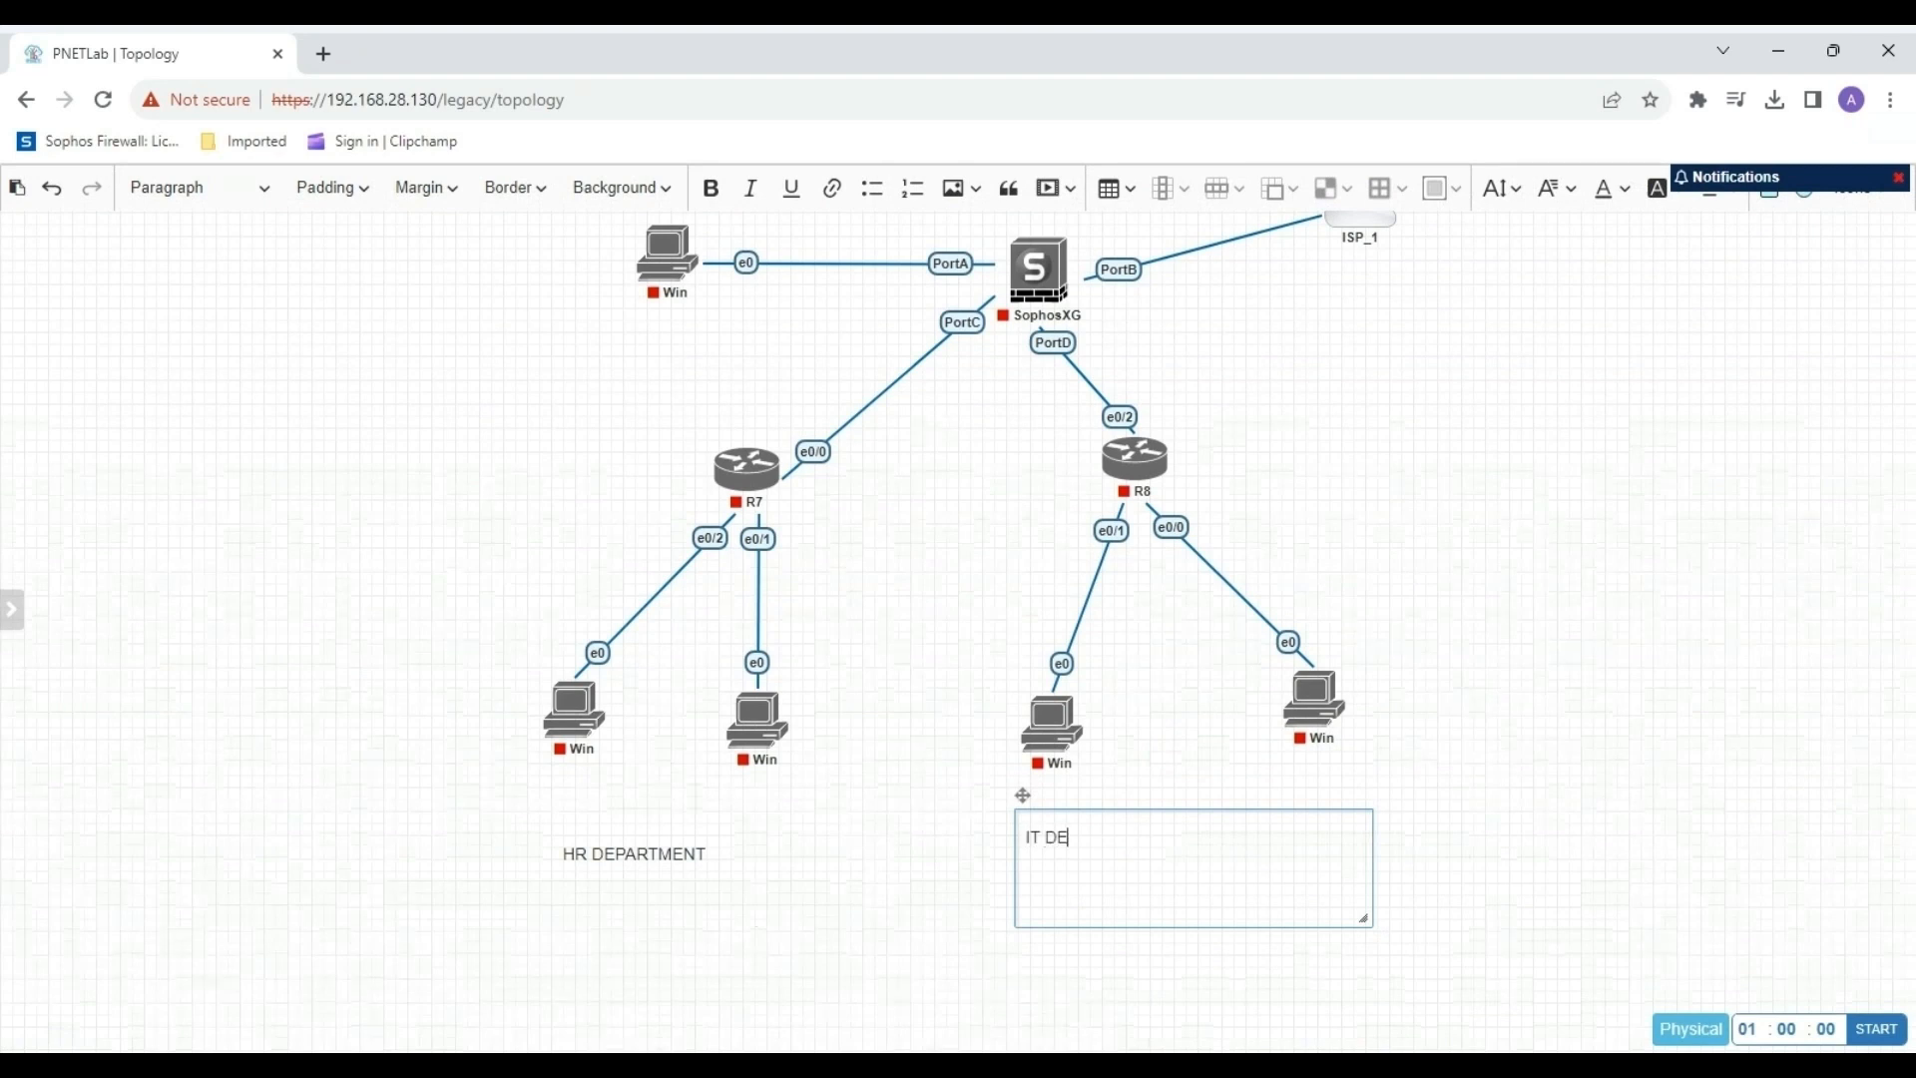
{"action": "type", "text": "IT DEPARTMENT"}
{"action": "left_click", "coordinate": [834, 988]}
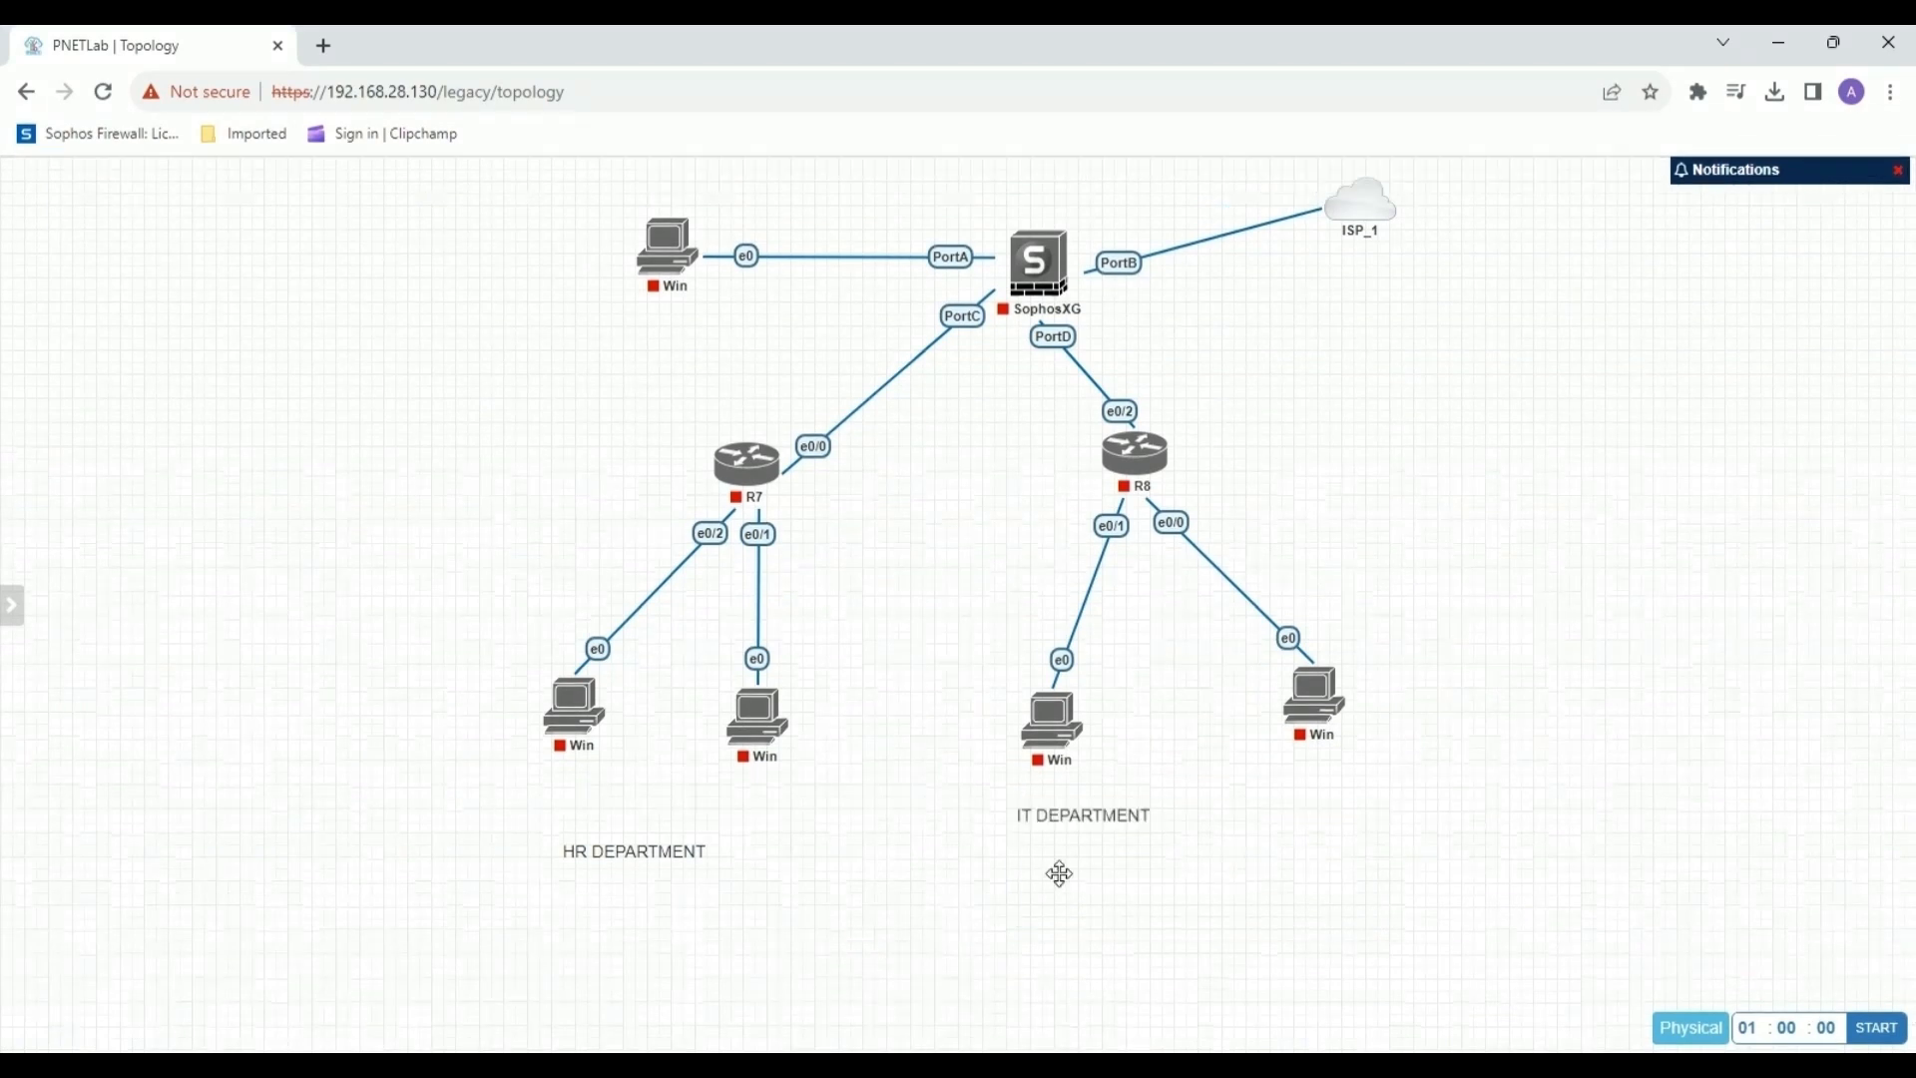
{"action": "left_click_drag", "start_coordinate": [1108, 817], "coordinate": [1234, 851]}
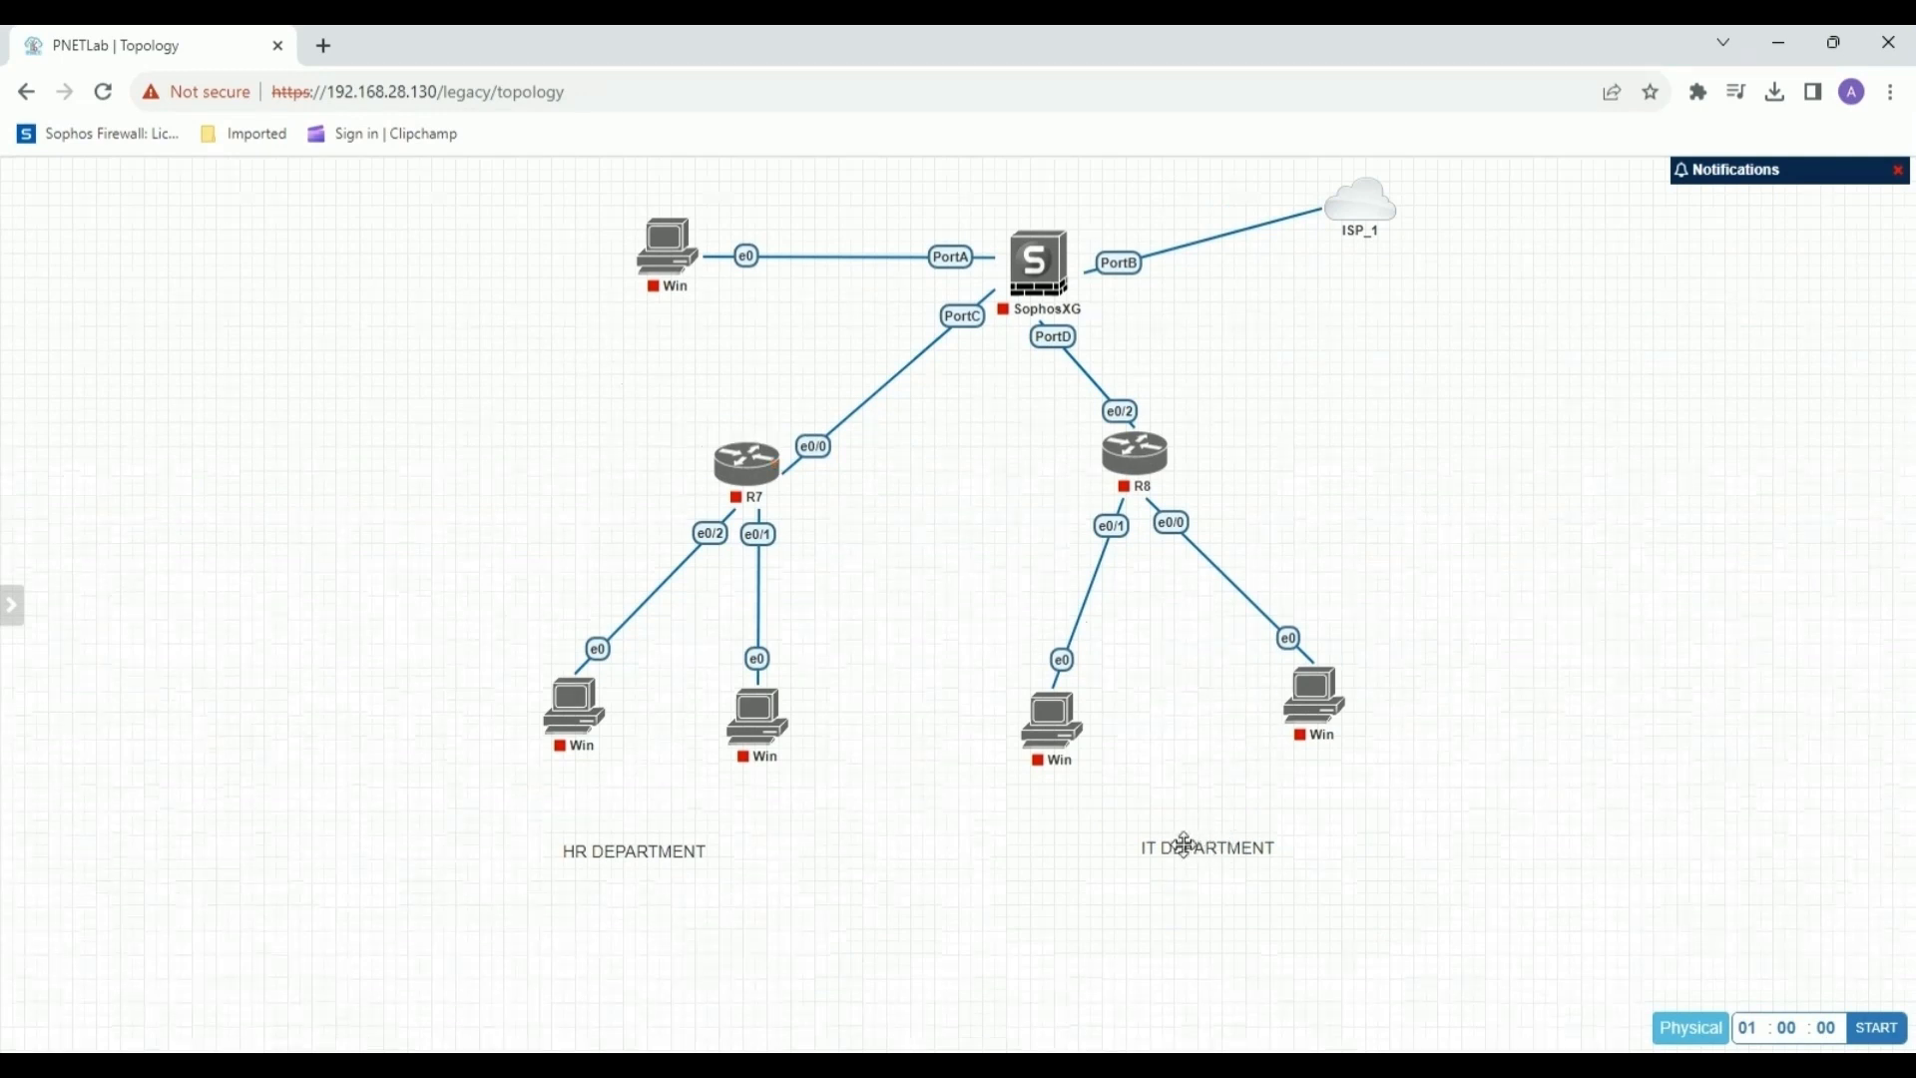
{"action": "left_click_drag", "start_coordinate": [1184, 845], "coordinate": [1203, 839]}
Add the text label "PC-1" directly under R7's left Windows node, in a text box shrunk to fit.
{"action": "right_click", "coordinate": [750, 795]}
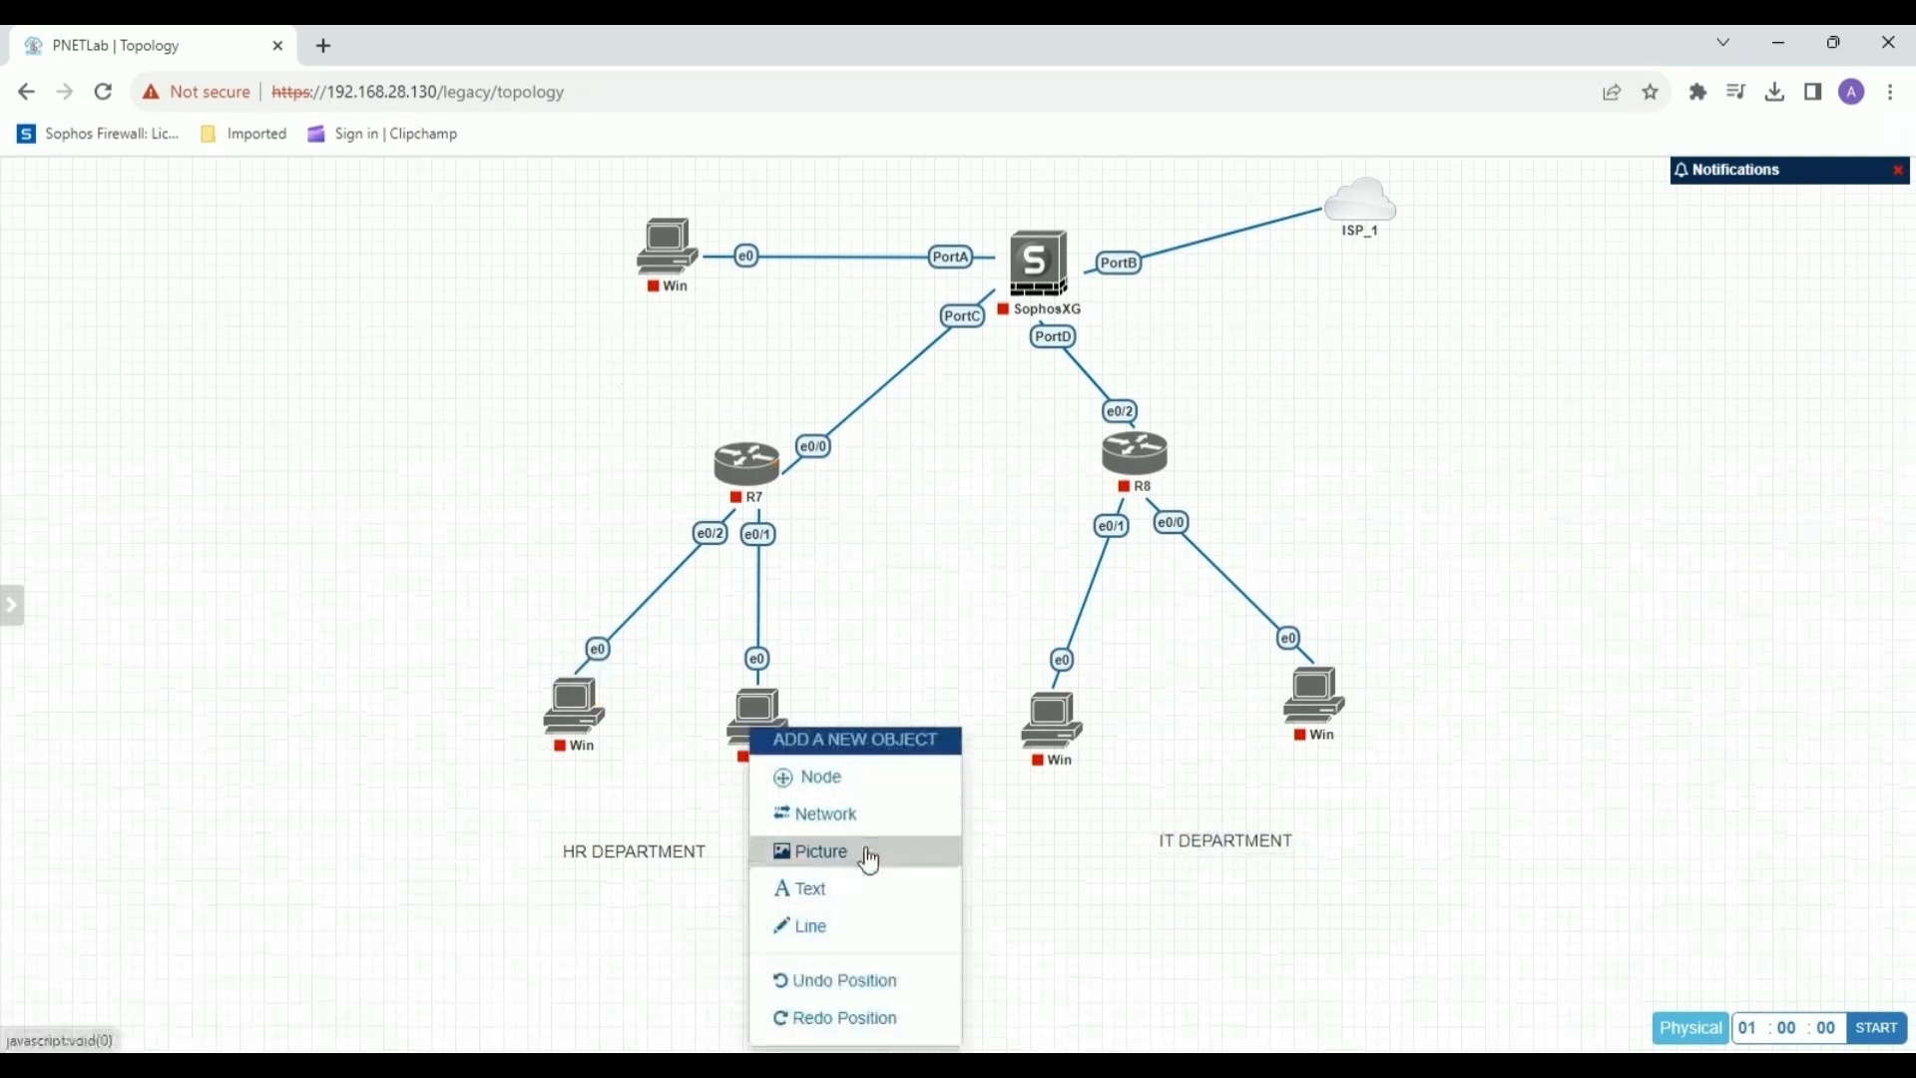
{"action": "left_click", "coordinate": [859, 886]}
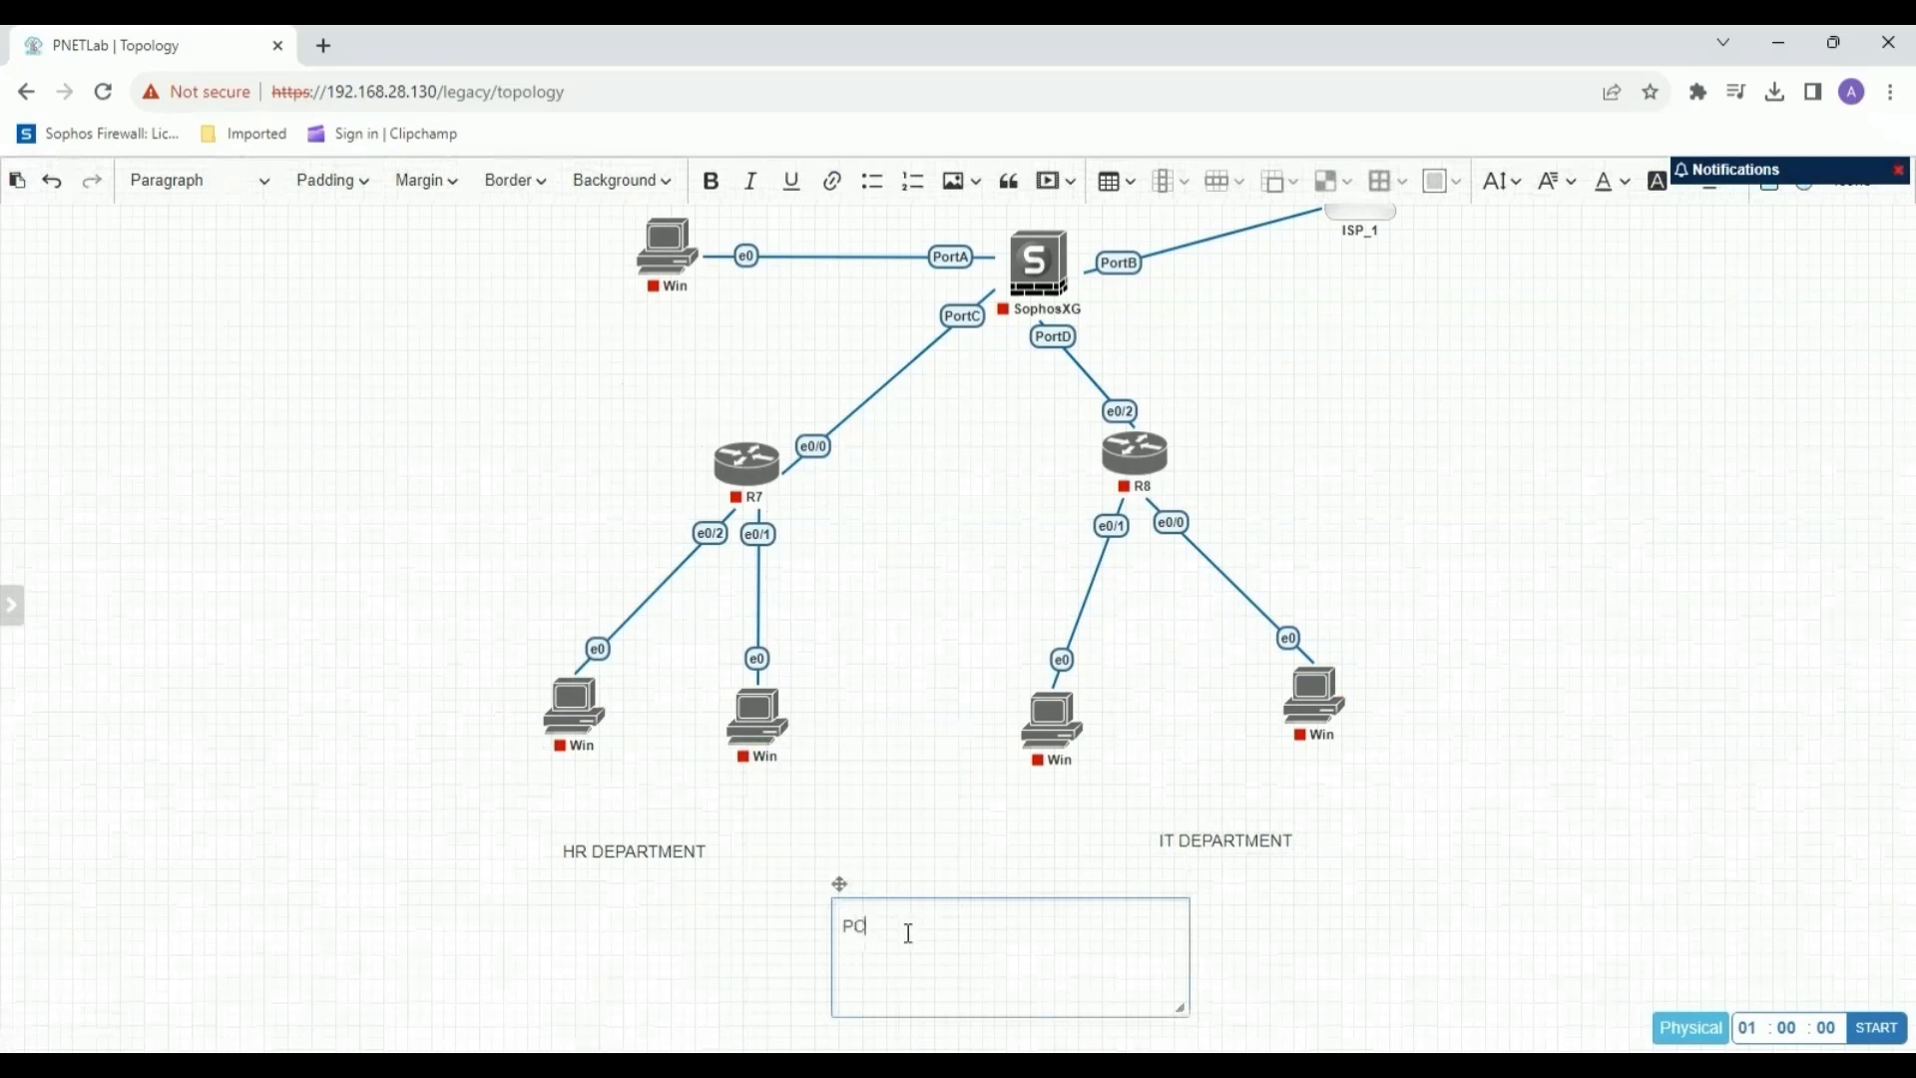
{"action": "left_click_drag", "start_coordinate": [840, 884], "coordinate": [542, 747]}
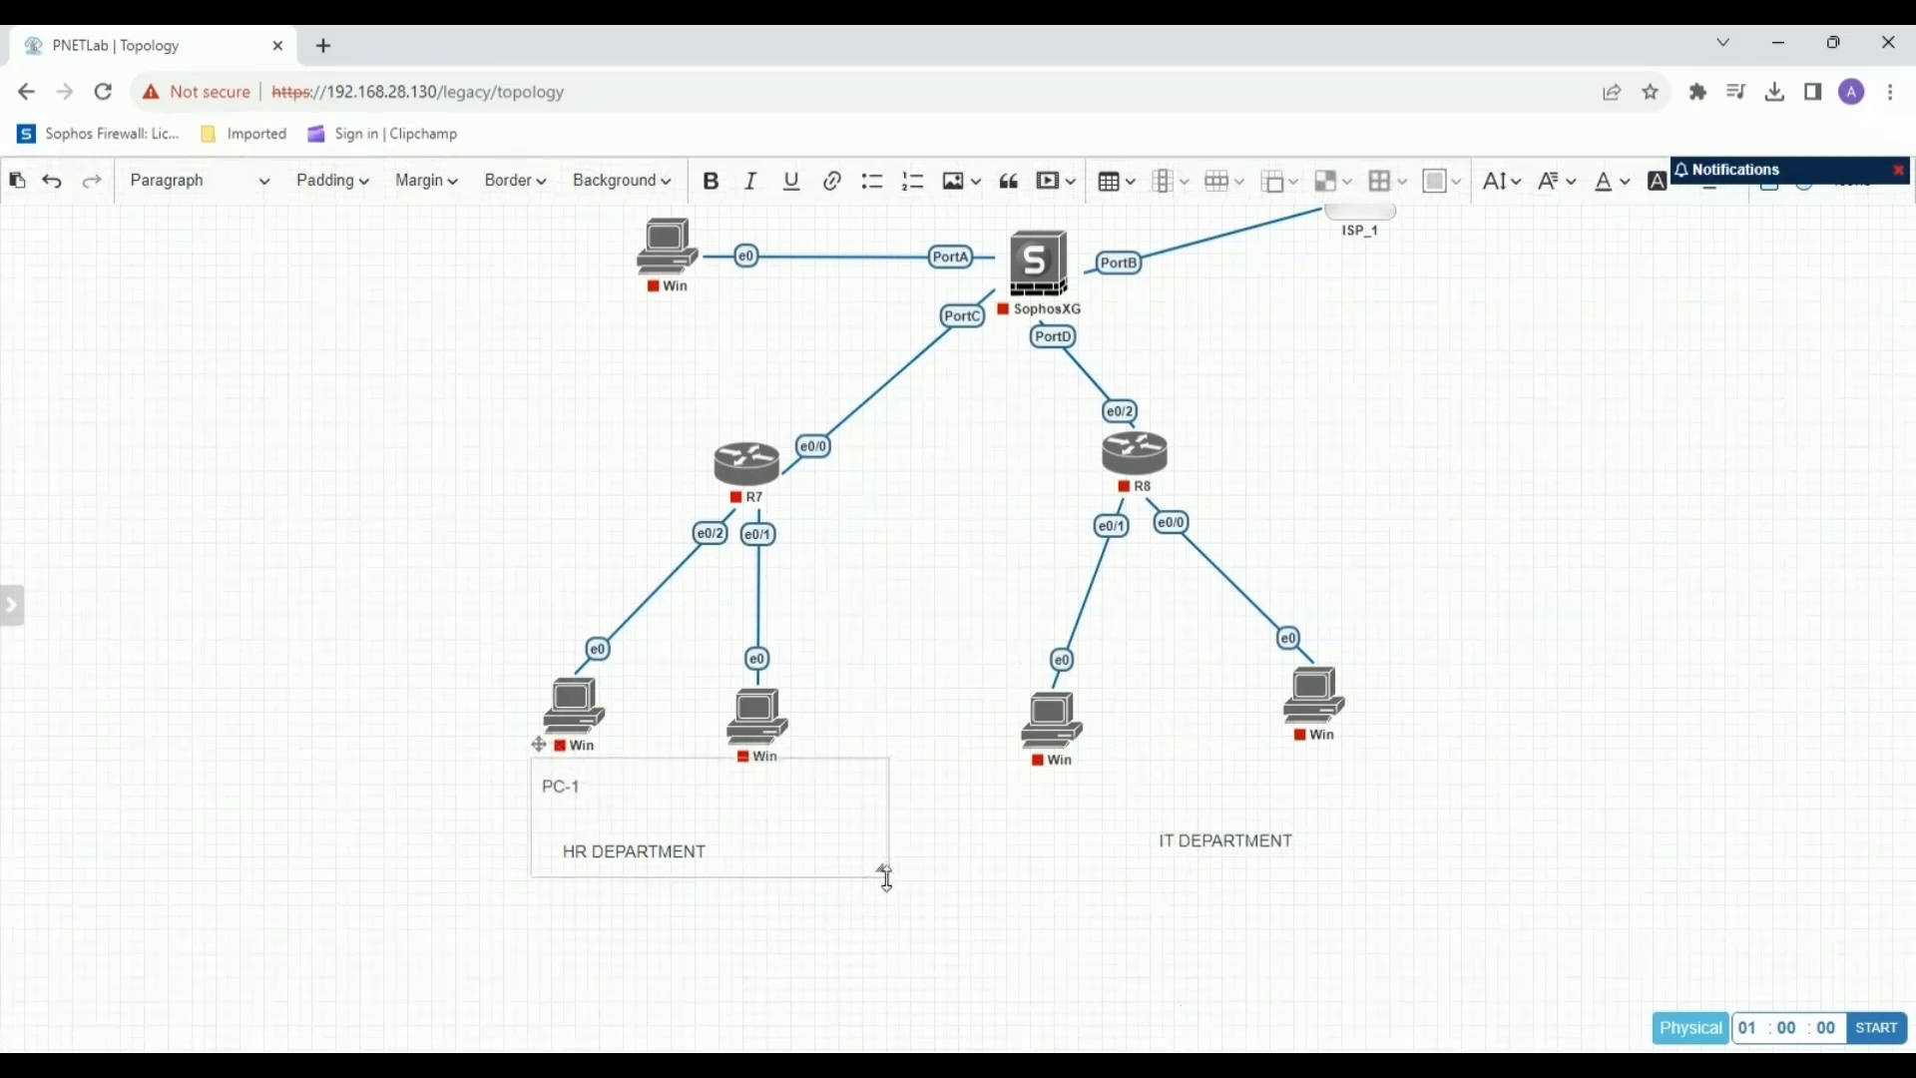
{"action": "left_click_drag", "start_coordinate": [886, 878], "coordinate": [562, 786]}
{"action": "left_click", "coordinate": [716, 789]}
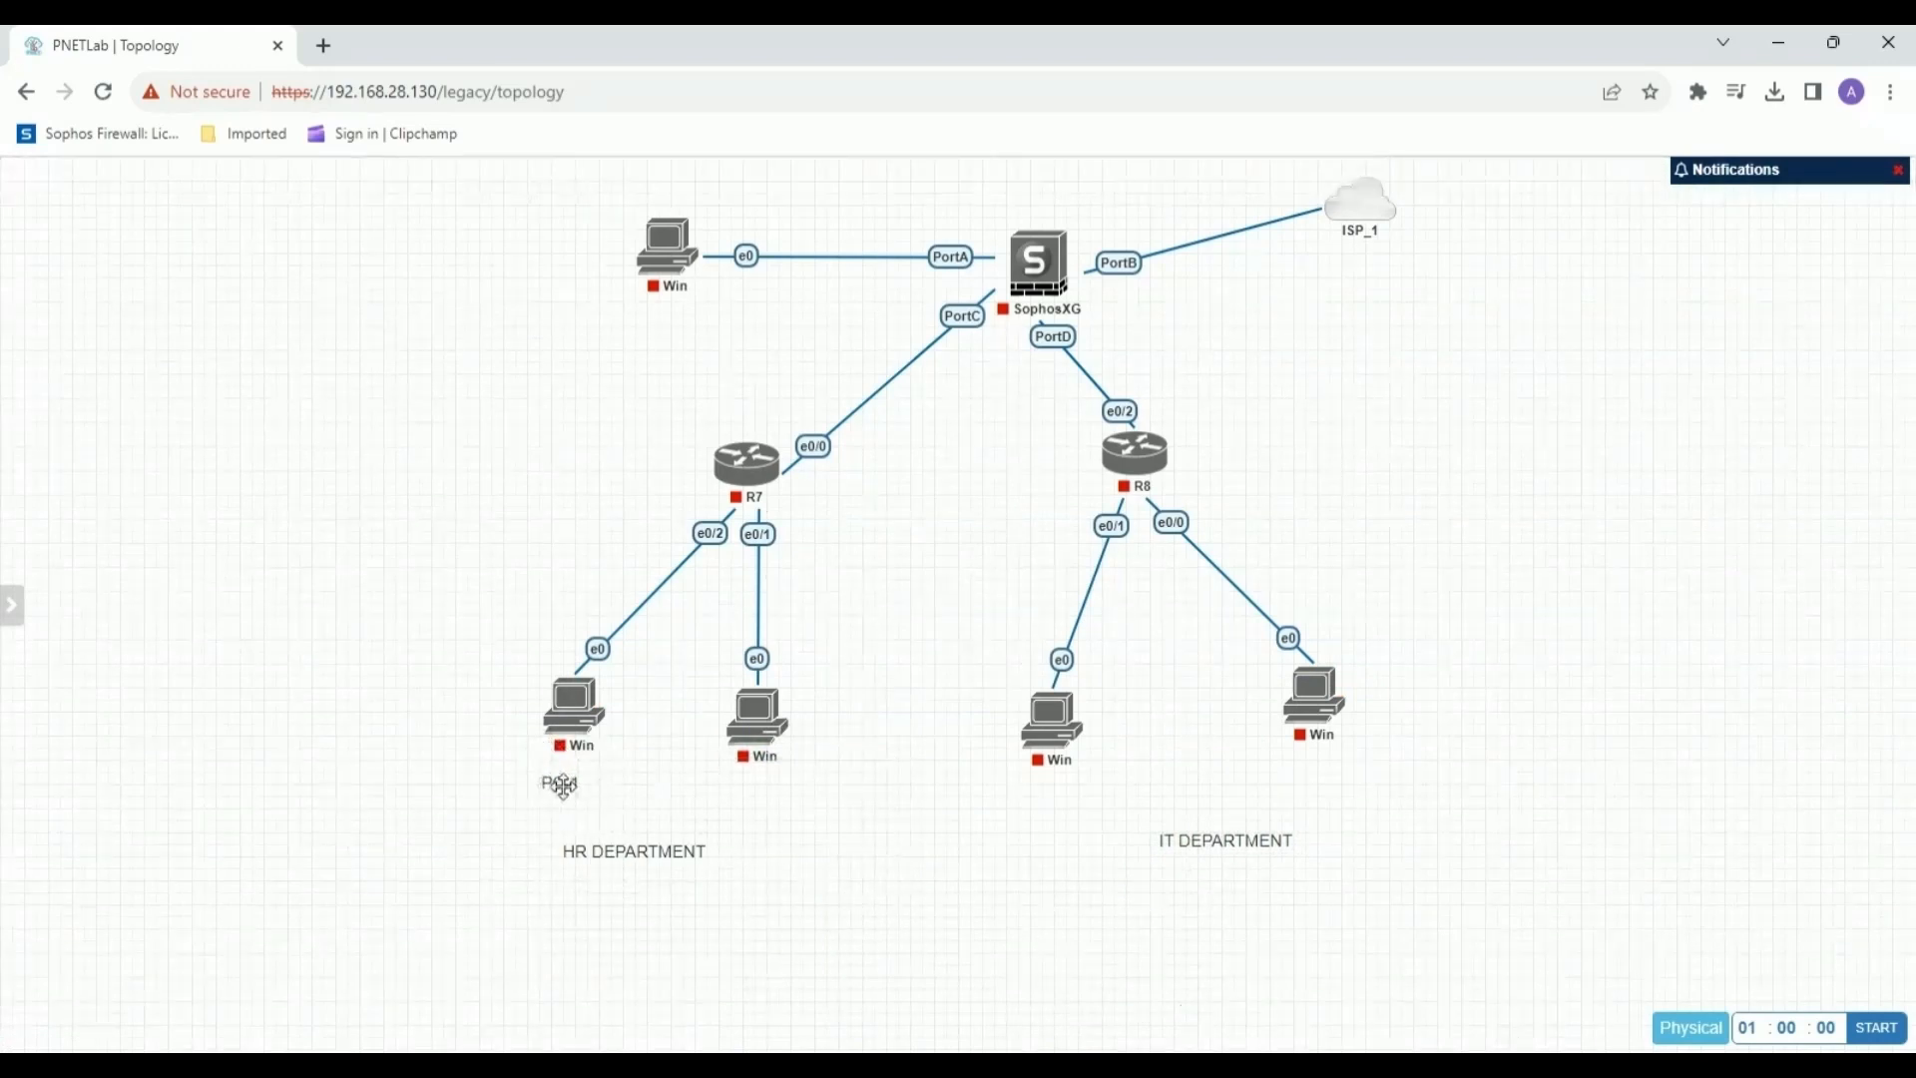
Add the text label "PC-2" under R7's right Windows node, keeping "HR DEPARTMENT" centred below both PC labels.
{"action": "right_click", "coordinate": [757, 795]}
{"action": "left_click", "coordinate": [843, 889]}
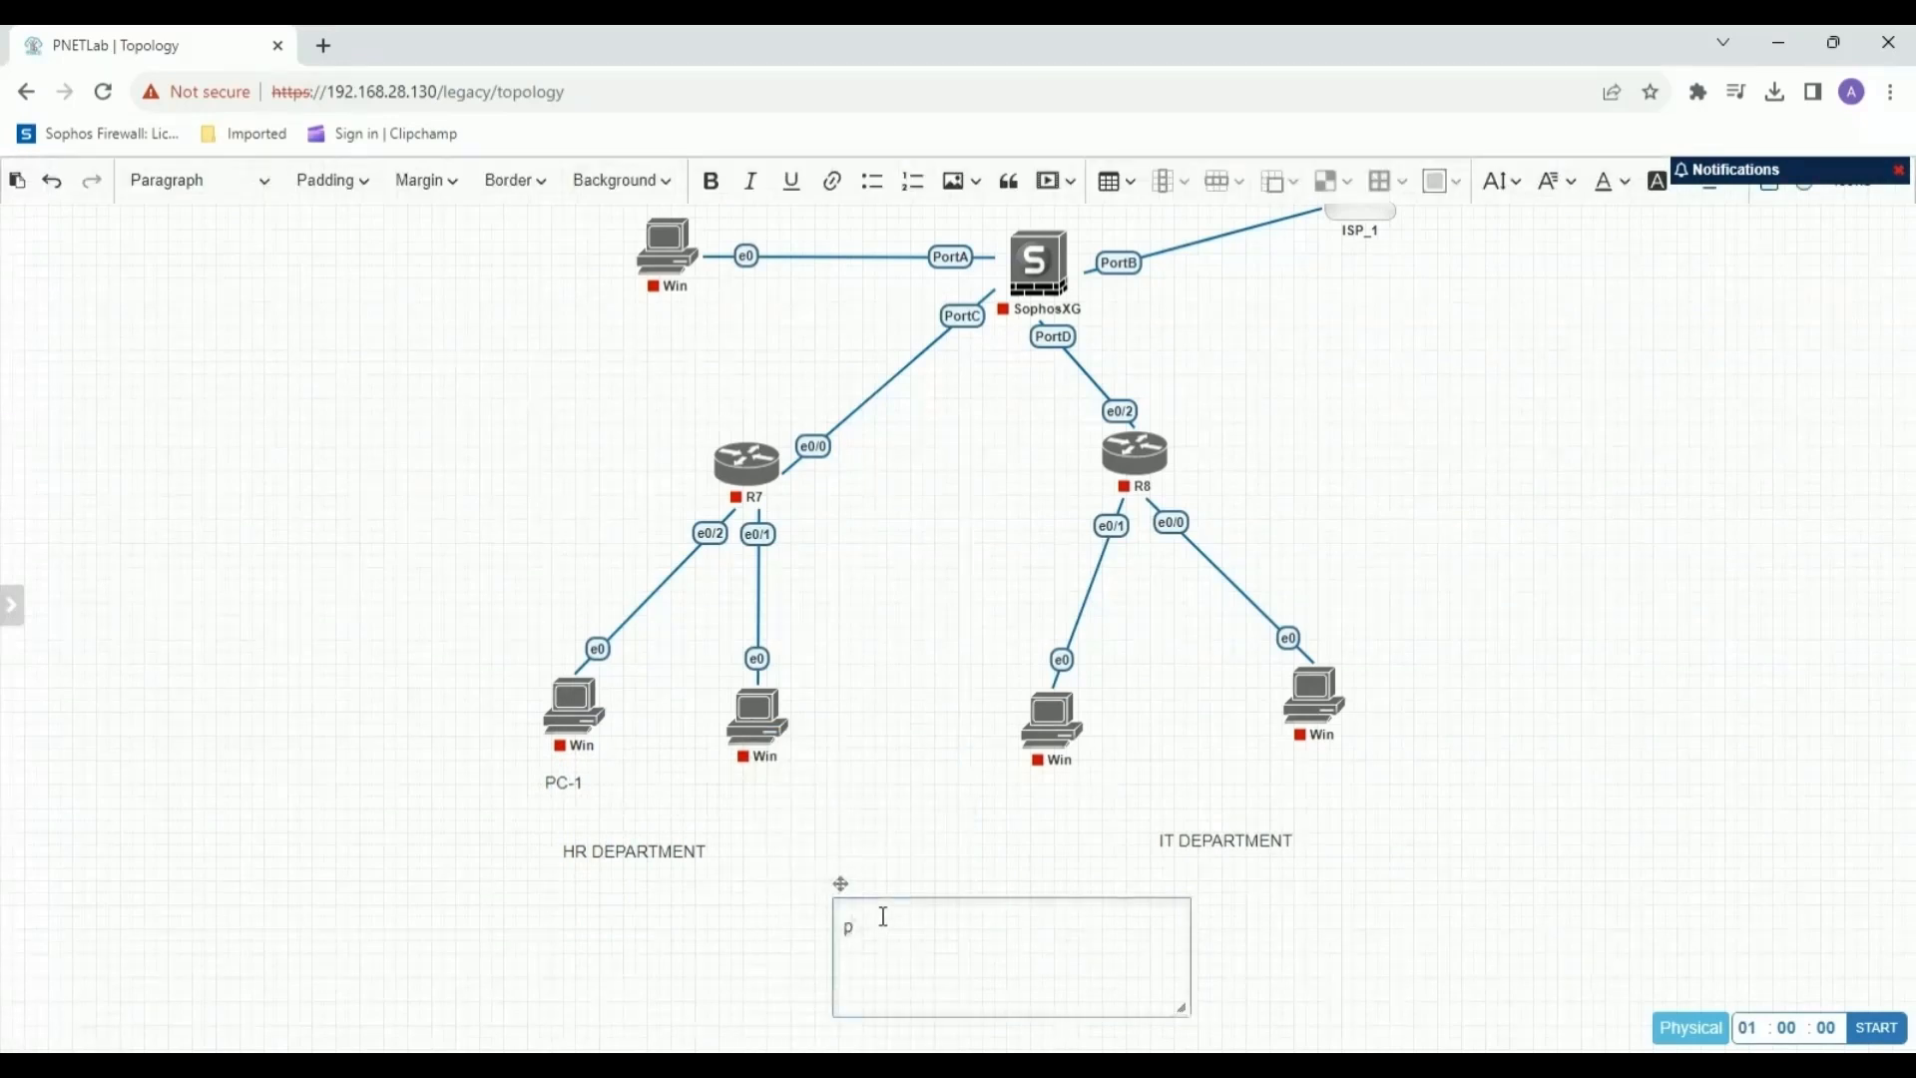
{"action": "left_click", "coordinate": [750, 842]}
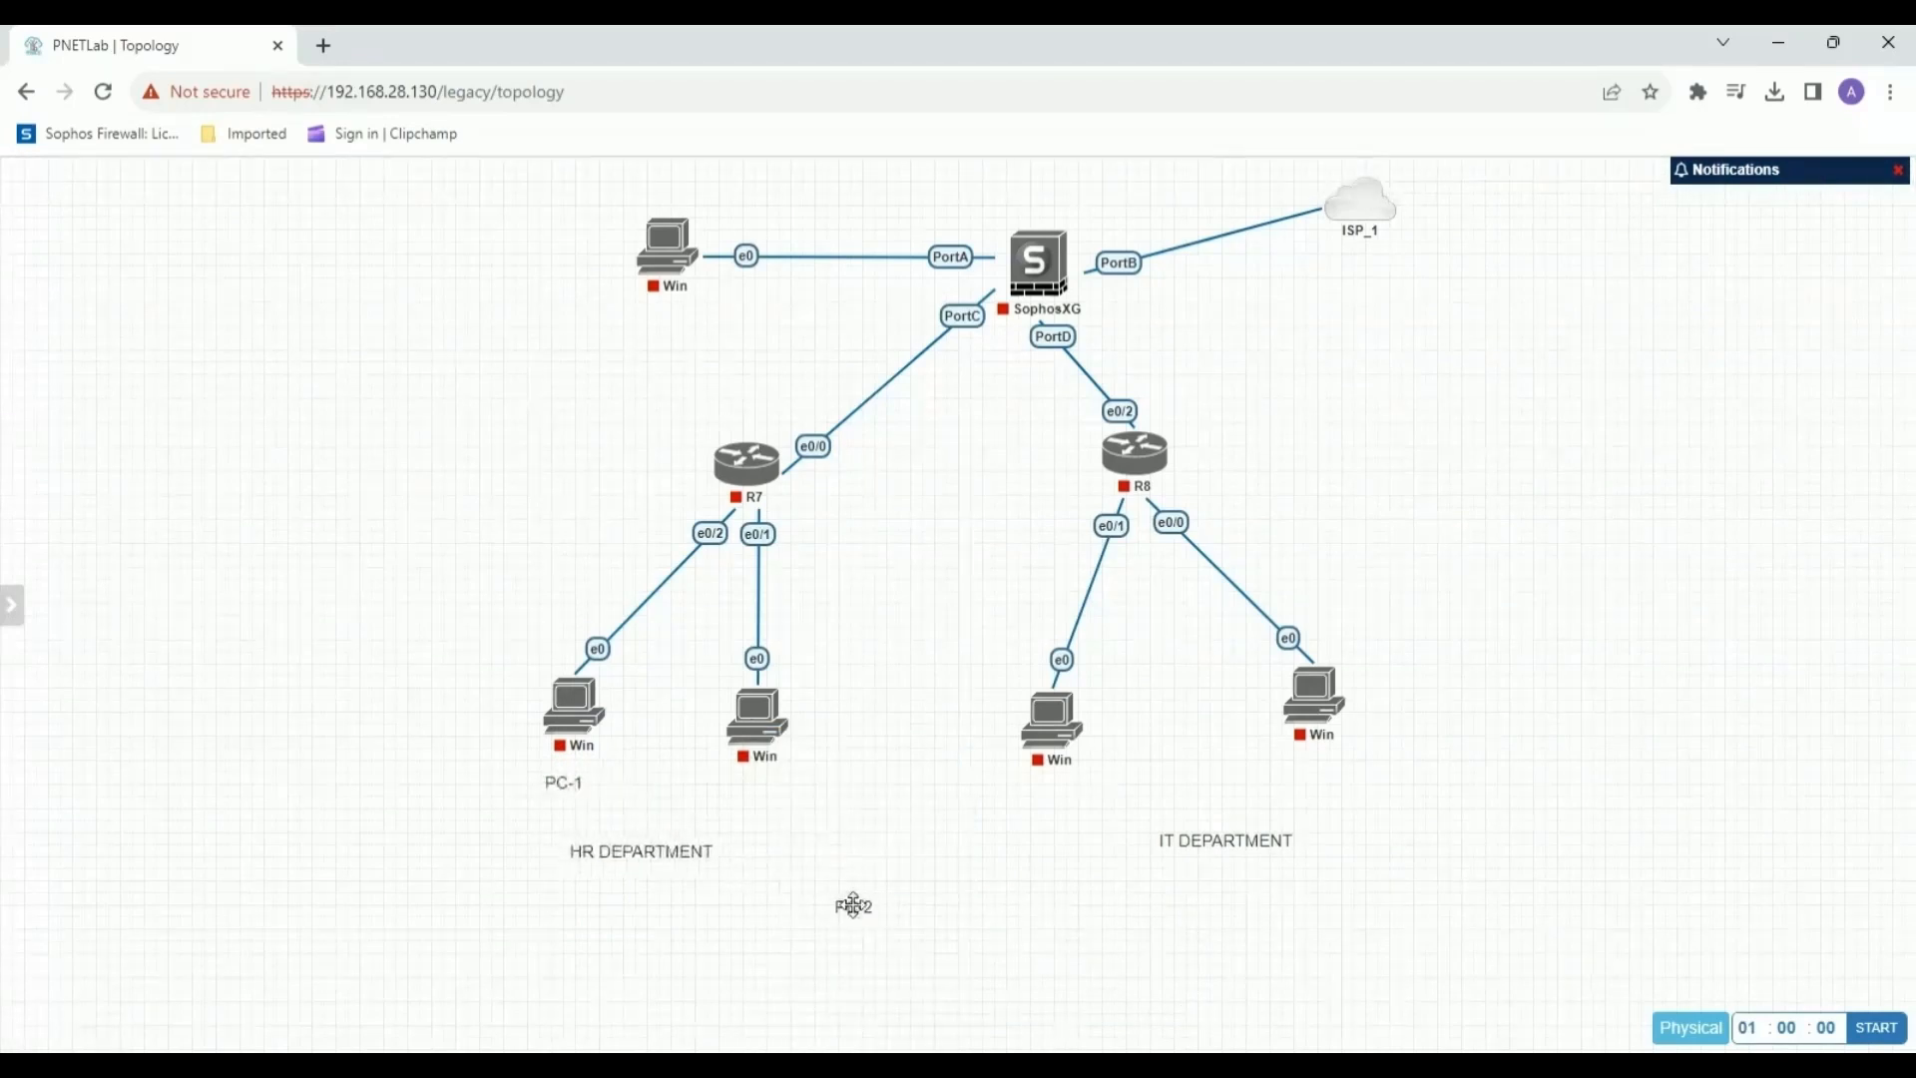
{"action": "left_click_drag", "start_coordinate": [858, 909], "coordinate": [866, 904]}
{"action": "left_click_drag", "start_coordinate": [1158, 931], "coordinate": [1202, 1029]}
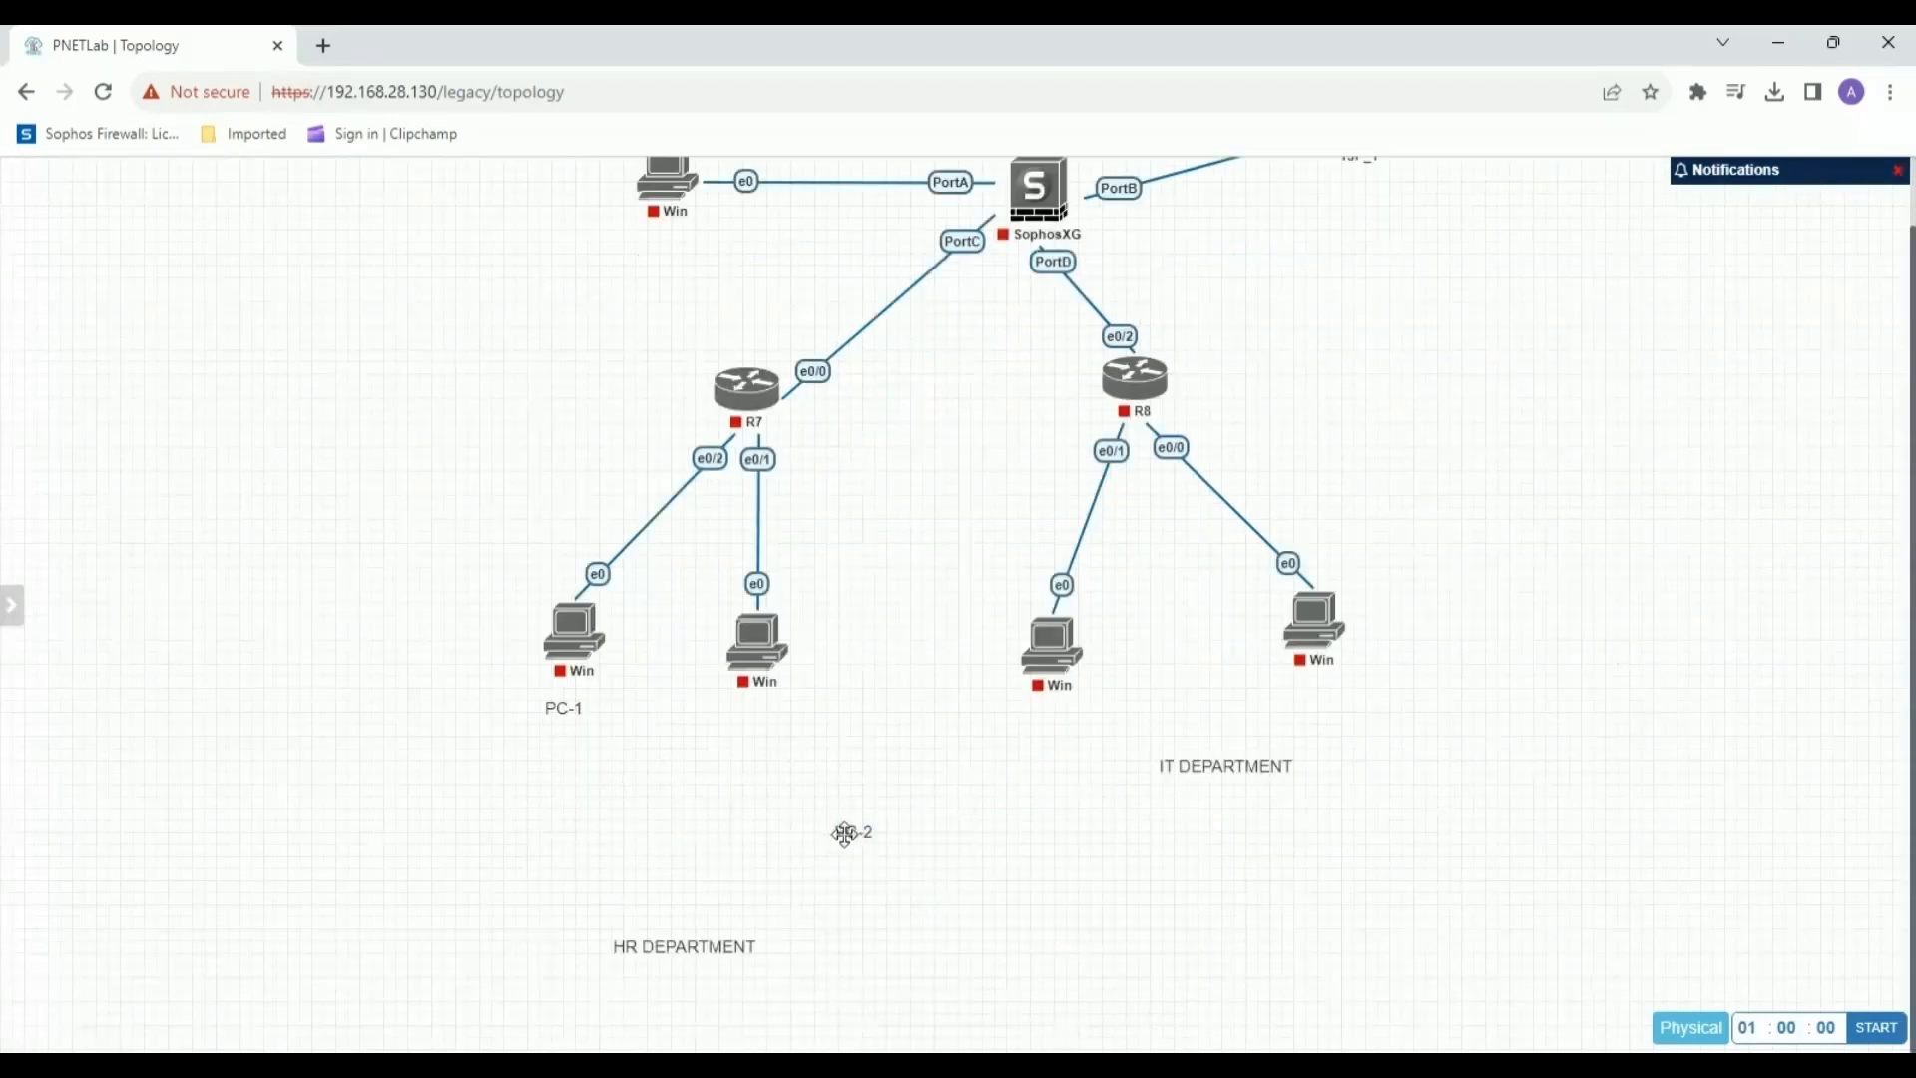
{"action": "left_click_drag", "start_coordinate": [843, 834], "coordinate": [748, 726]}
{"action": "left_click_drag", "start_coordinate": [699, 938], "coordinate": [673, 851]}
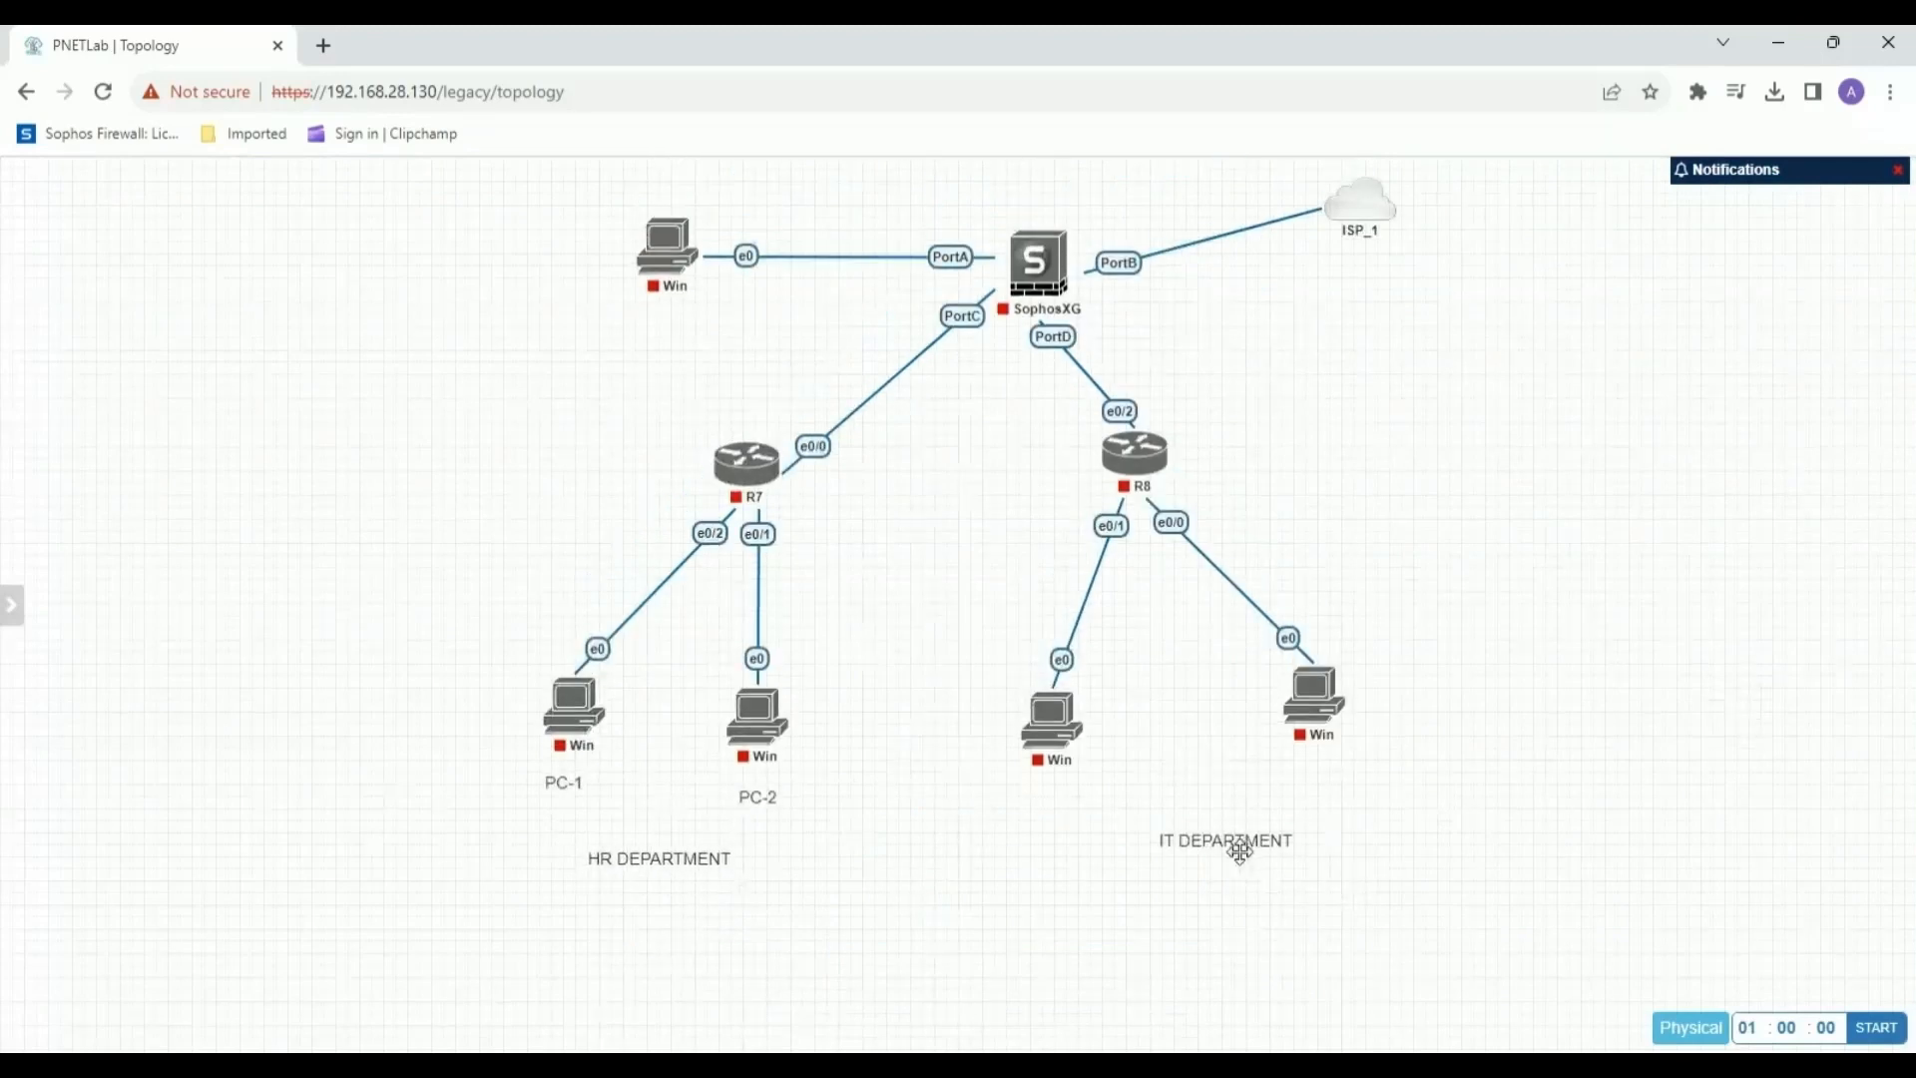
Shrink the text boxes of the "HR DEPARTMENT" and "IT DEPARTMENT" labels and recentre each below its pair of Windows nodes.
{"action": "left_click_drag", "start_coordinate": [1240, 849], "coordinate": [1179, 864]}
{"action": "double_click", "coordinate": [650, 859]}
{"action": "left_click_drag", "start_coordinate": [930, 976], "coordinate": [753, 924]}
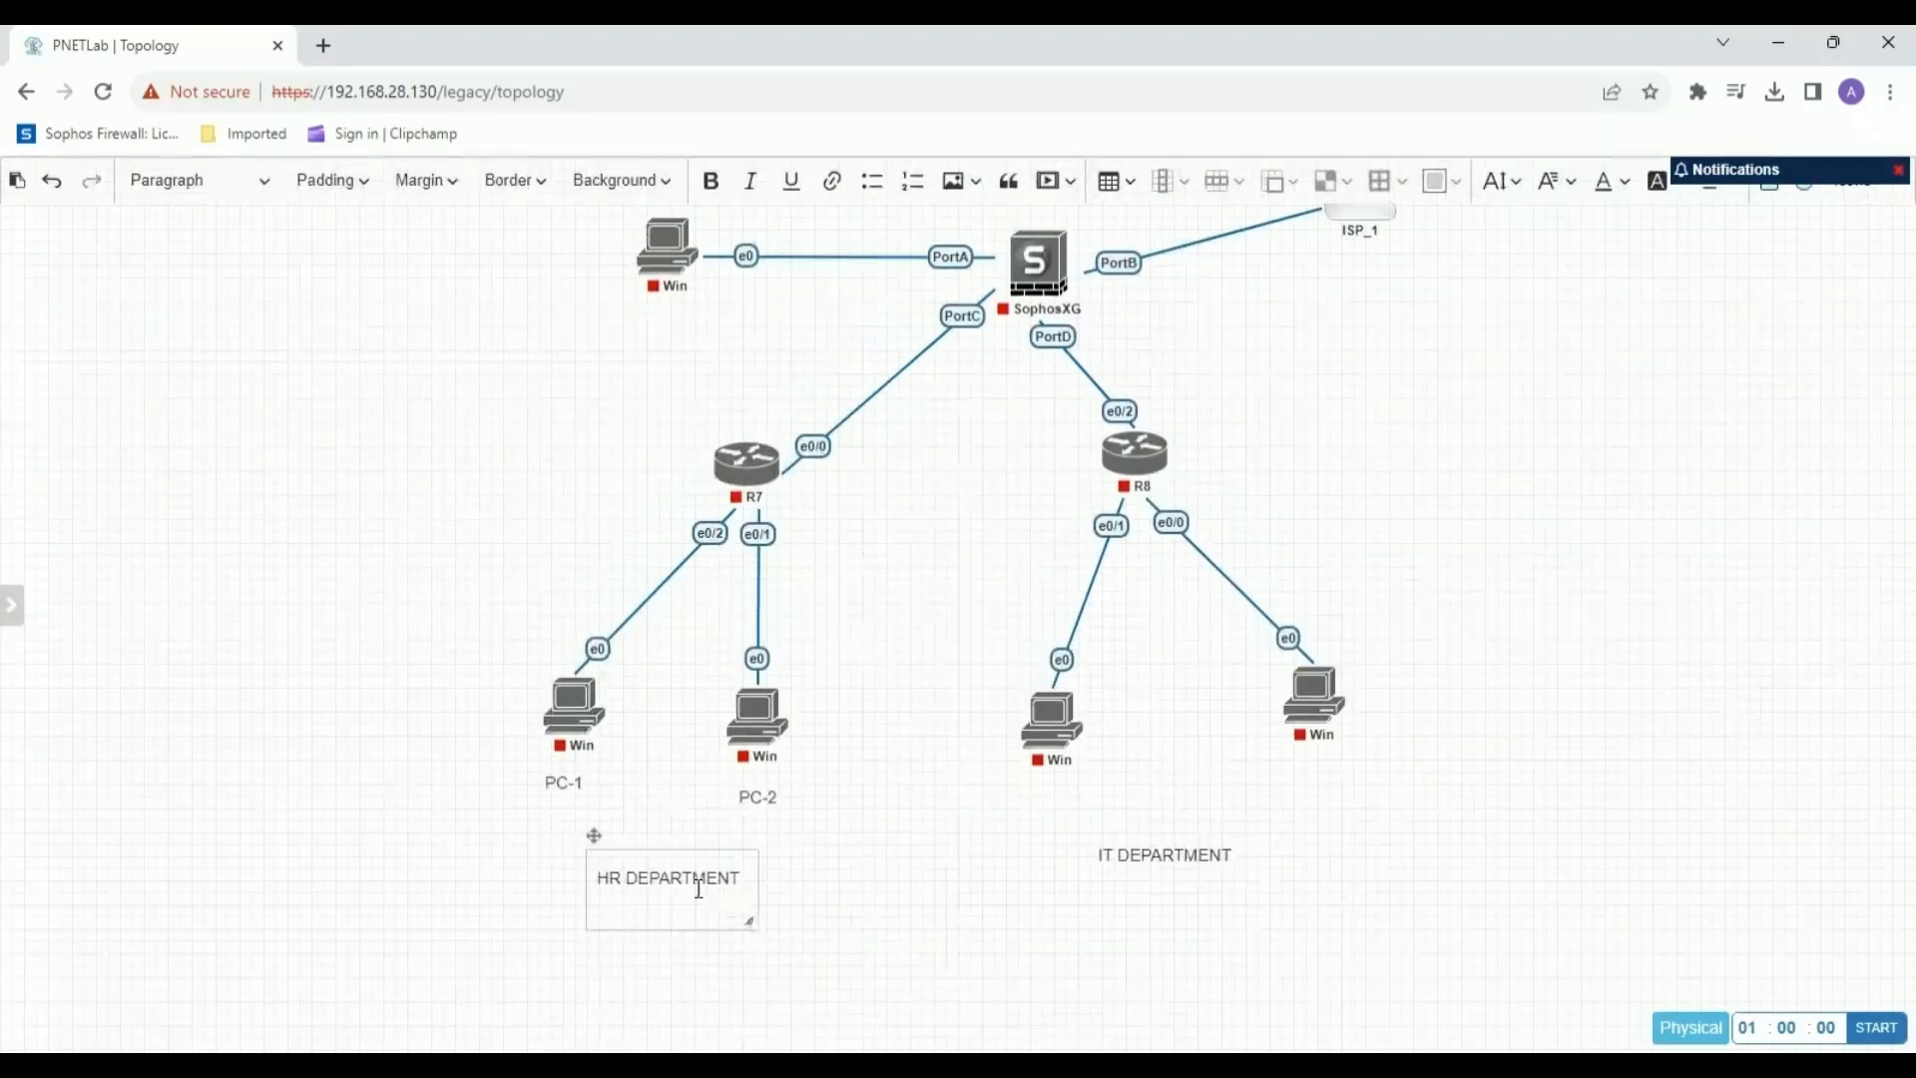
{"action": "left_click_drag", "start_coordinate": [594, 835], "coordinate": [573, 800]}
{"action": "left_click", "coordinate": [1114, 867]}
{"action": "double_click", "coordinate": [1138, 862]}
{"action": "left_click_drag", "start_coordinate": [1446, 957], "coordinate": [1204, 874]}
{"action": "left_click", "coordinate": [1209, 834]}
Add a small text label "PC-A" under R8's left Windows node.
{"action": "right_click", "coordinate": [1037, 784]}
{"action": "left_click", "coordinate": [1290, 898]}
{"action": "right_click", "coordinate": [1275, 795]}
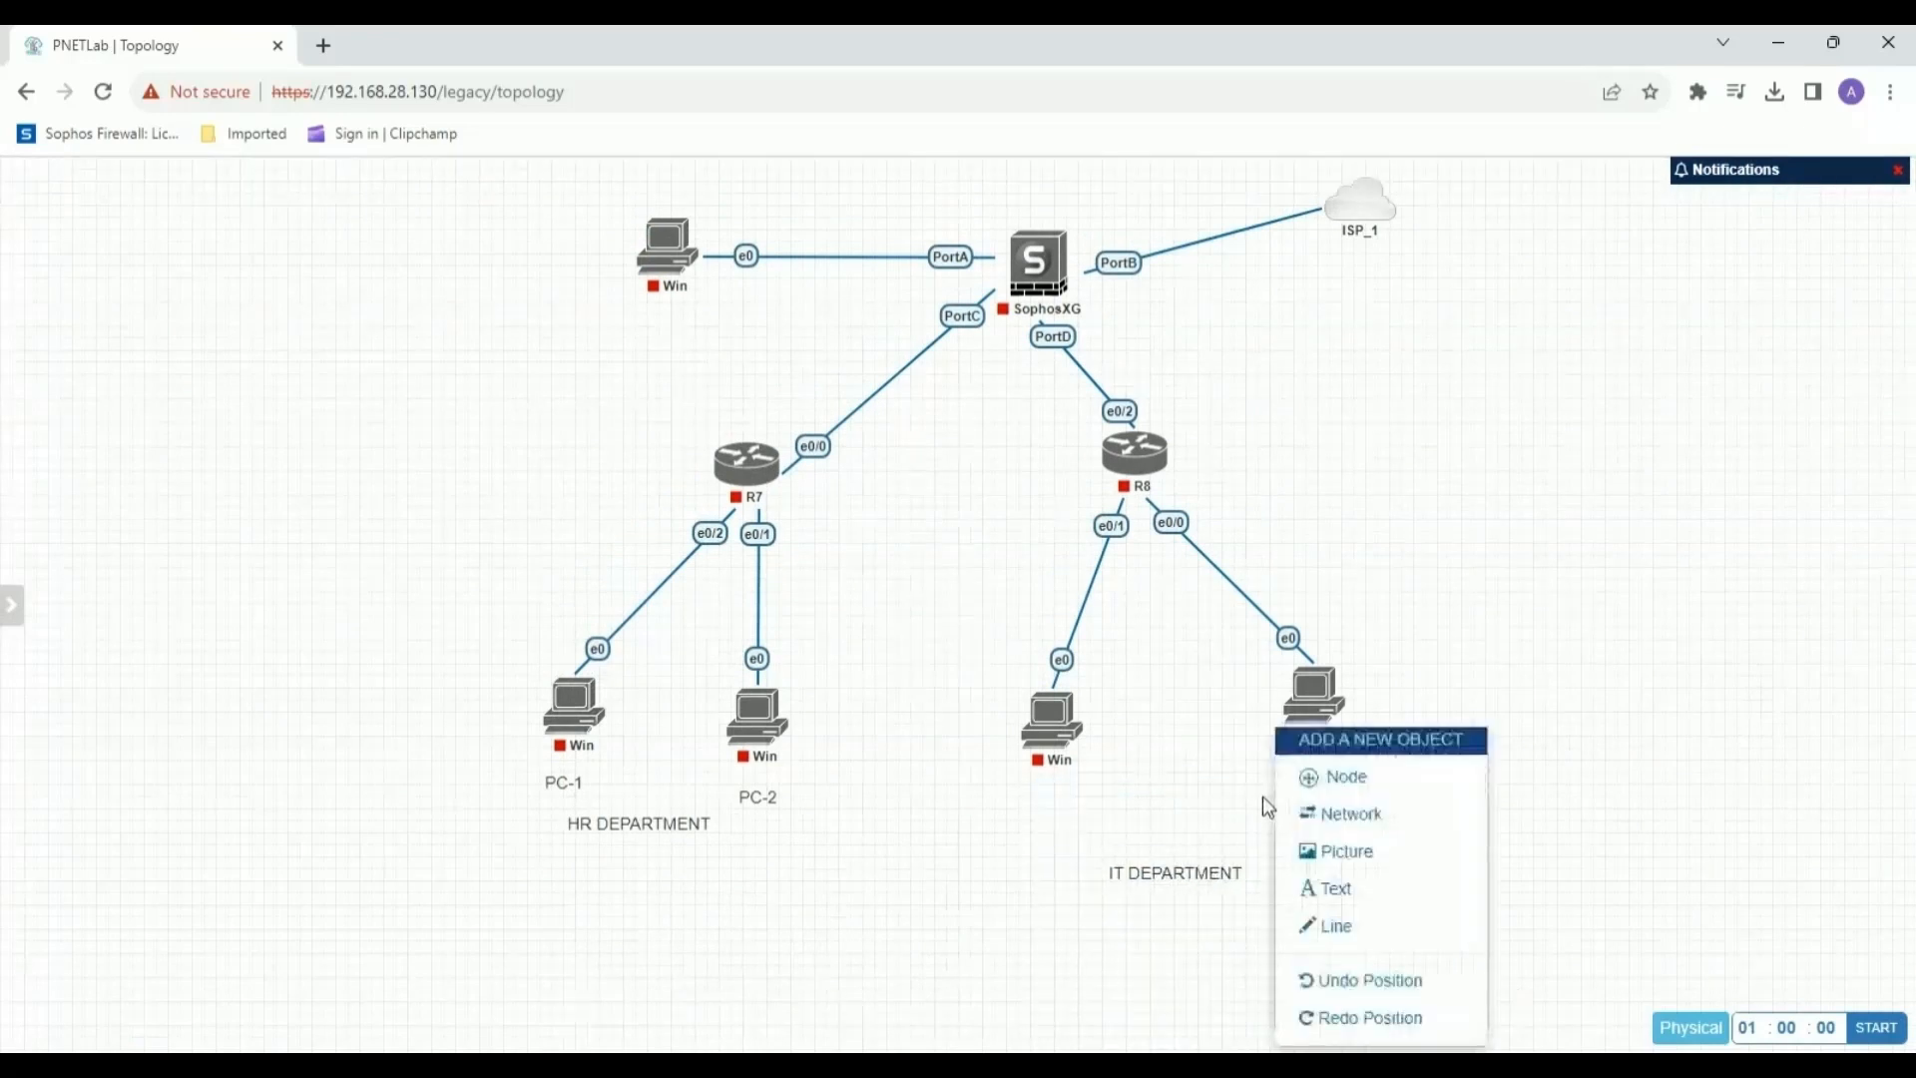
{"action": "left_click", "coordinate": [1360, 890]}
{"action": "left_click_drag", "start_coordinate": [1721, 1023], "coordinate": [1486, 961]}
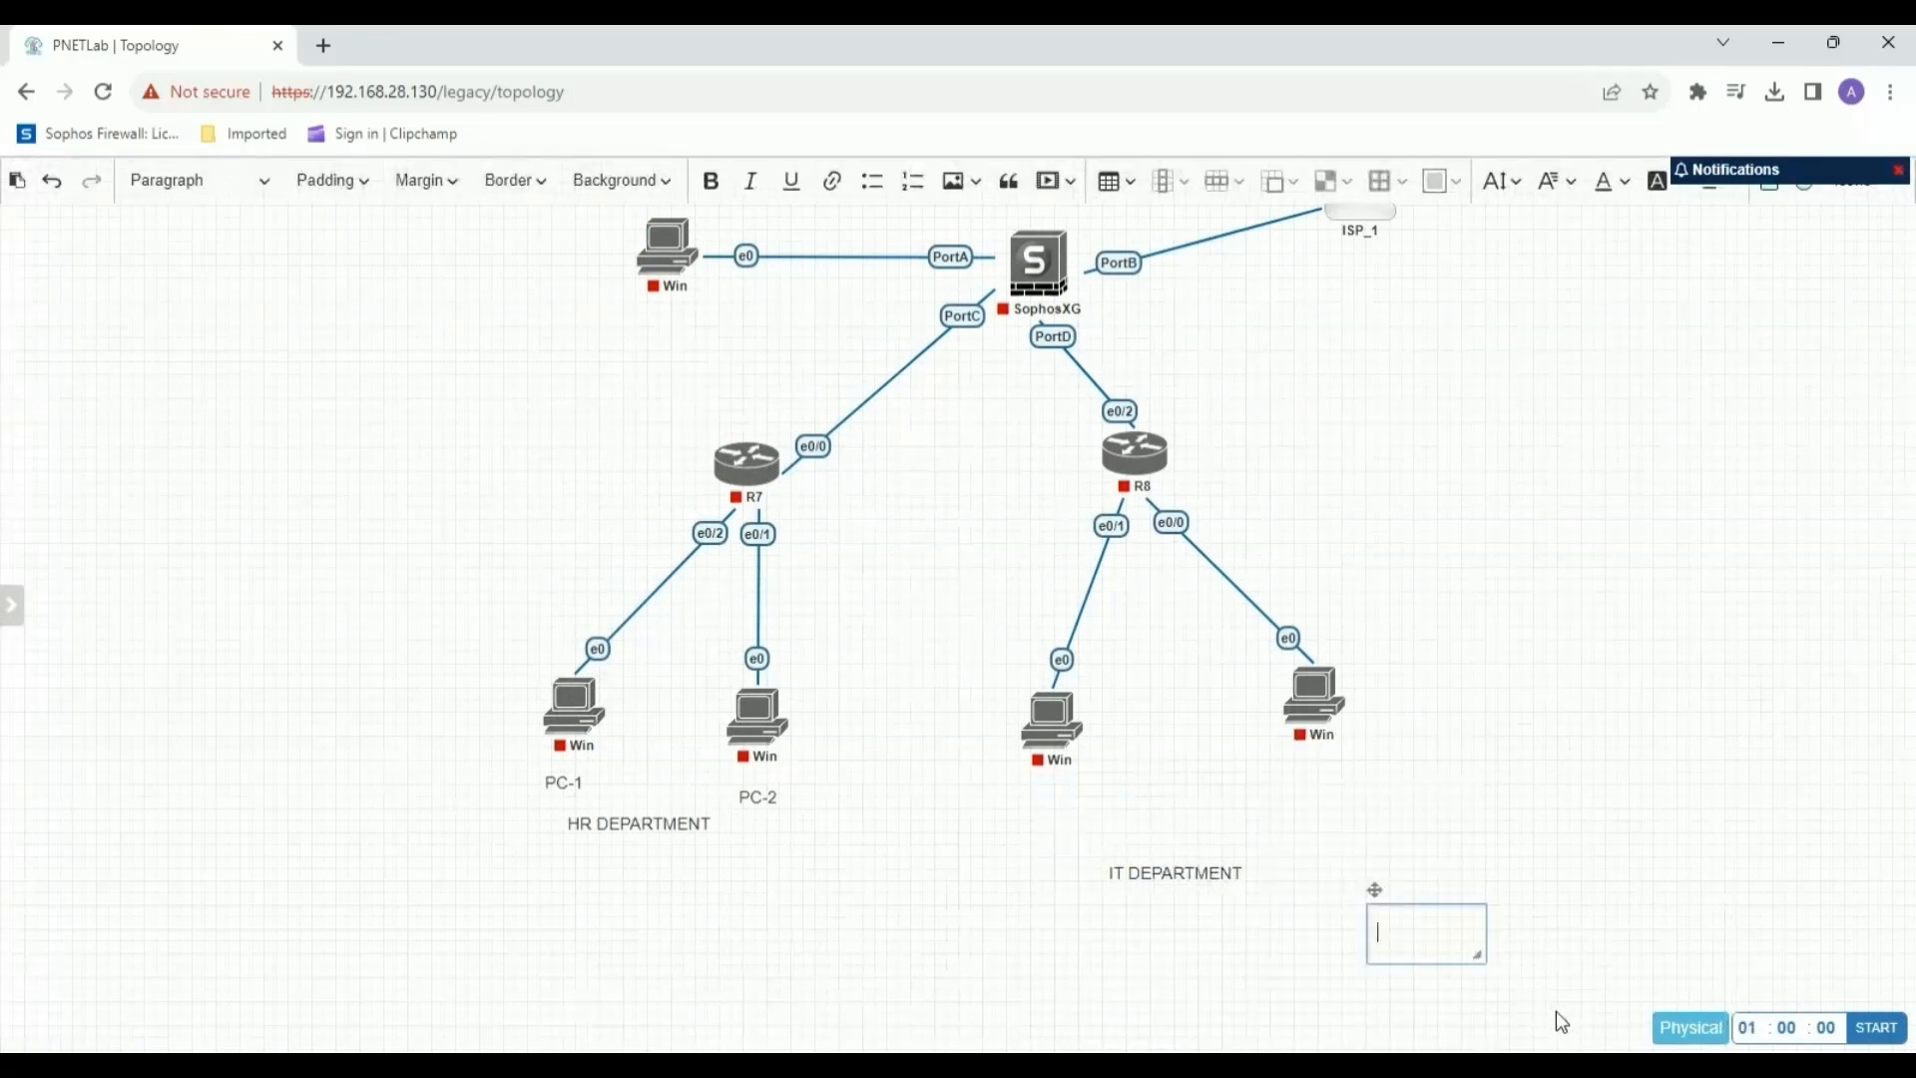
{"action": "type", "text": "PC-A"}
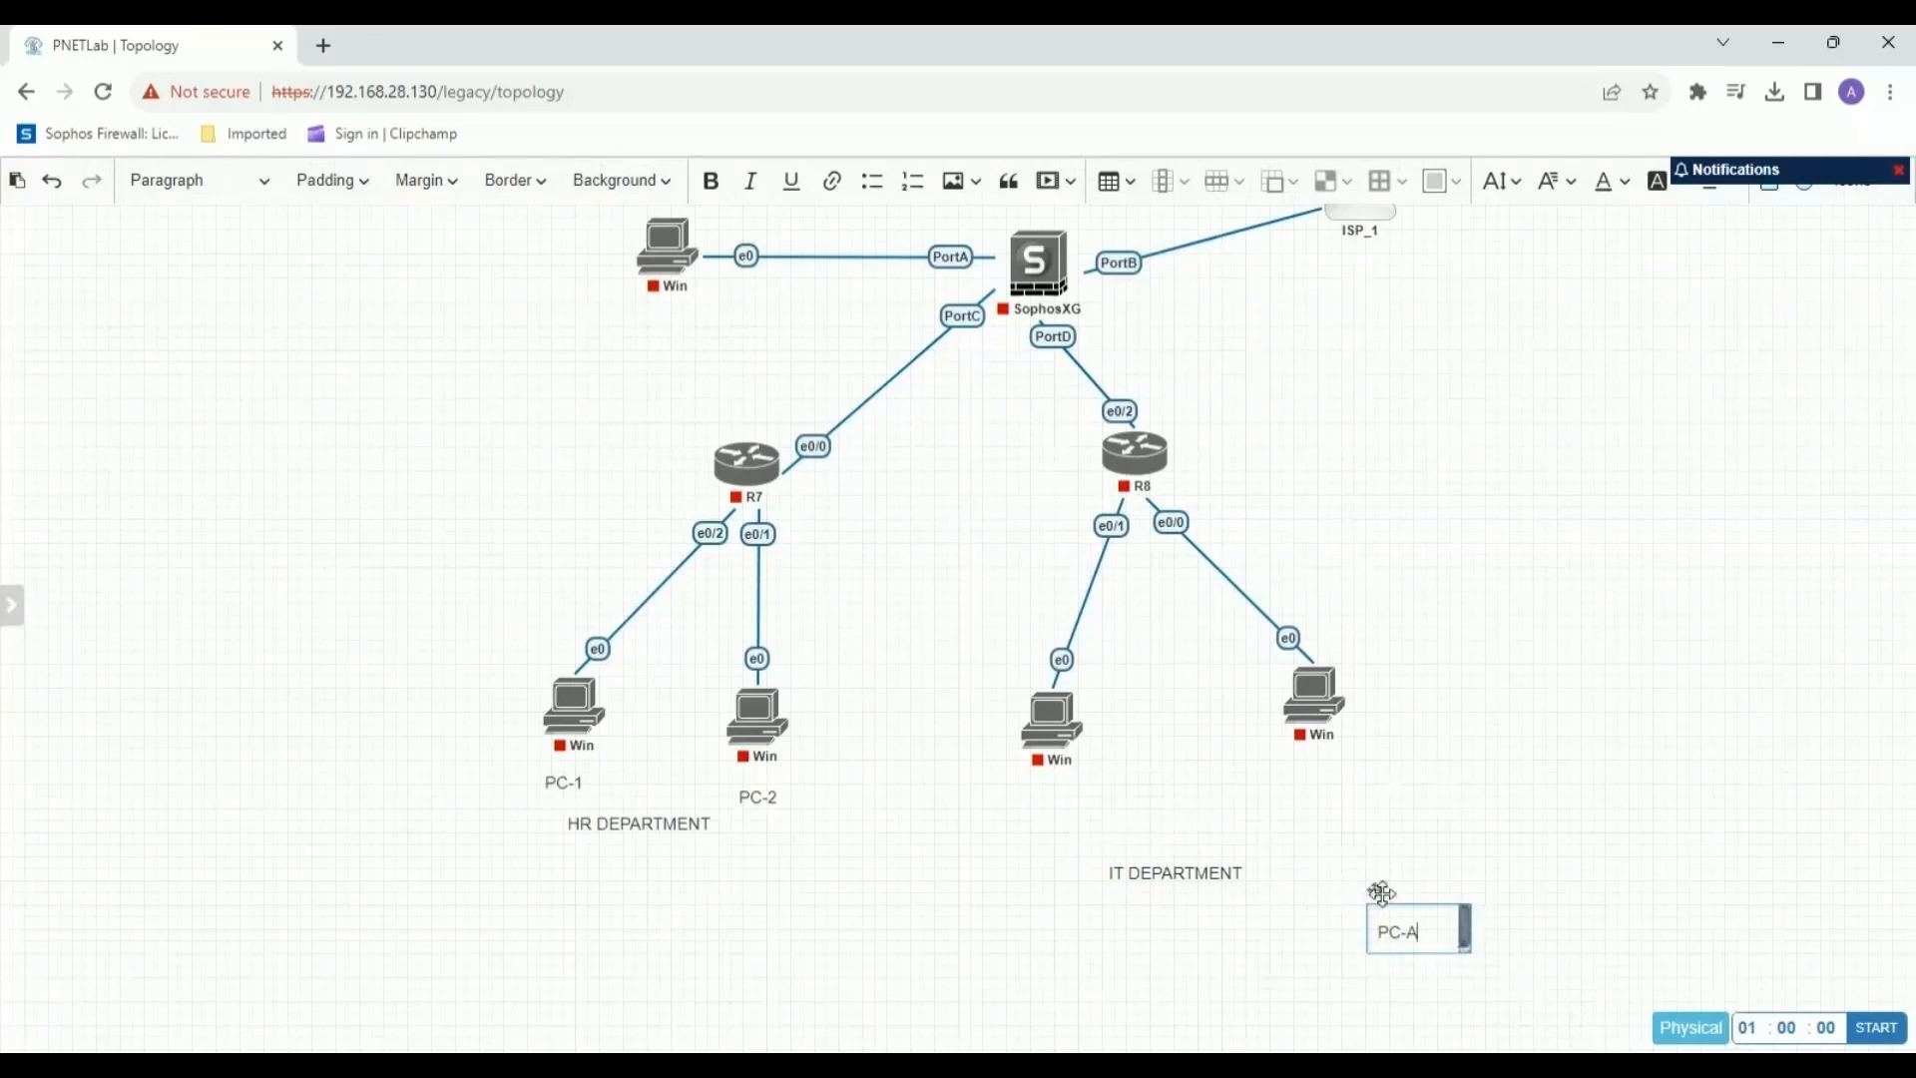
{"action": "left_click_drag", "start_coordinate": [1376, 889], "coordinate": [1017, 756]}
{"action": "left_click", "coordinate": [1158, 870]}
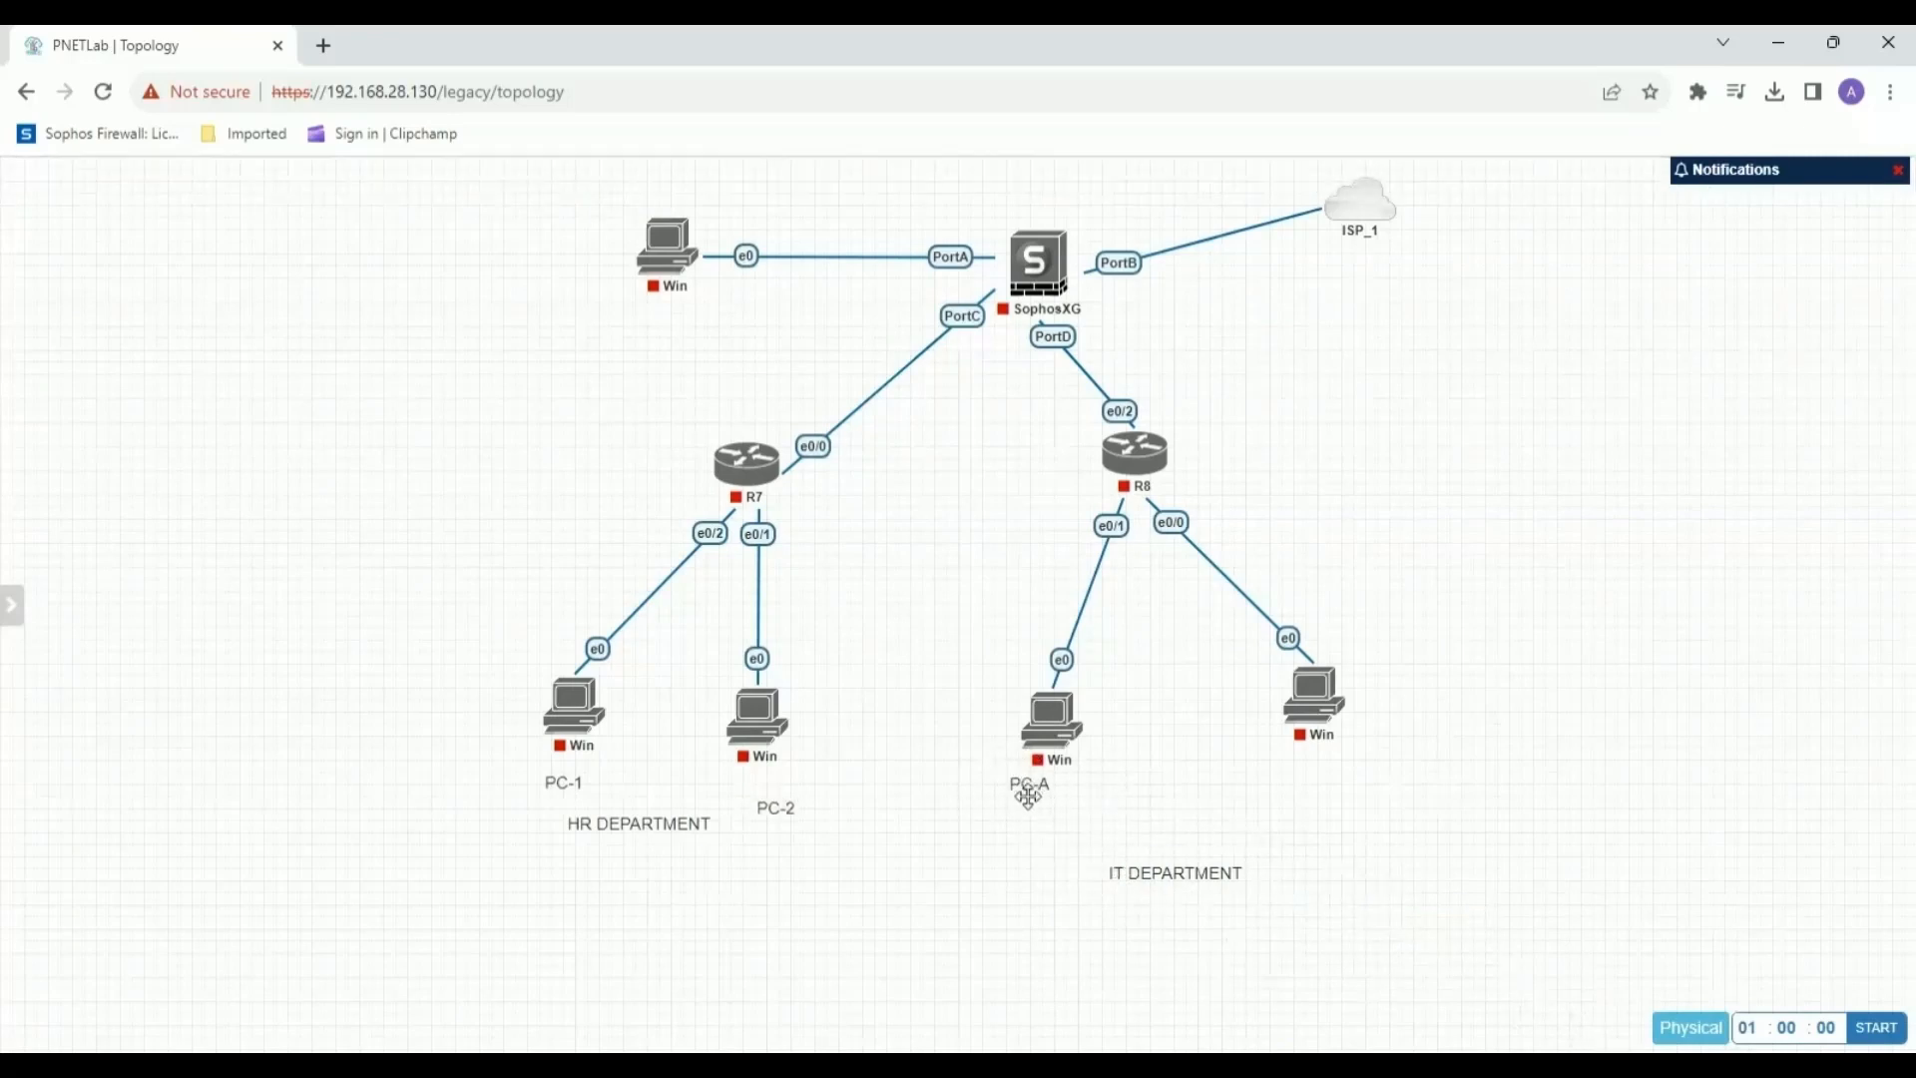
Add a small text label "PC-B" under R8's right Windows node.
{"action": "right_click", "coordinate": [1447, 731]}
{"action": "left_click", "coordinate": [1487, 885]}
{"action": "left_click_drag", "start_coordinate": [1585, 886], "coordinate": [1276, 745]}
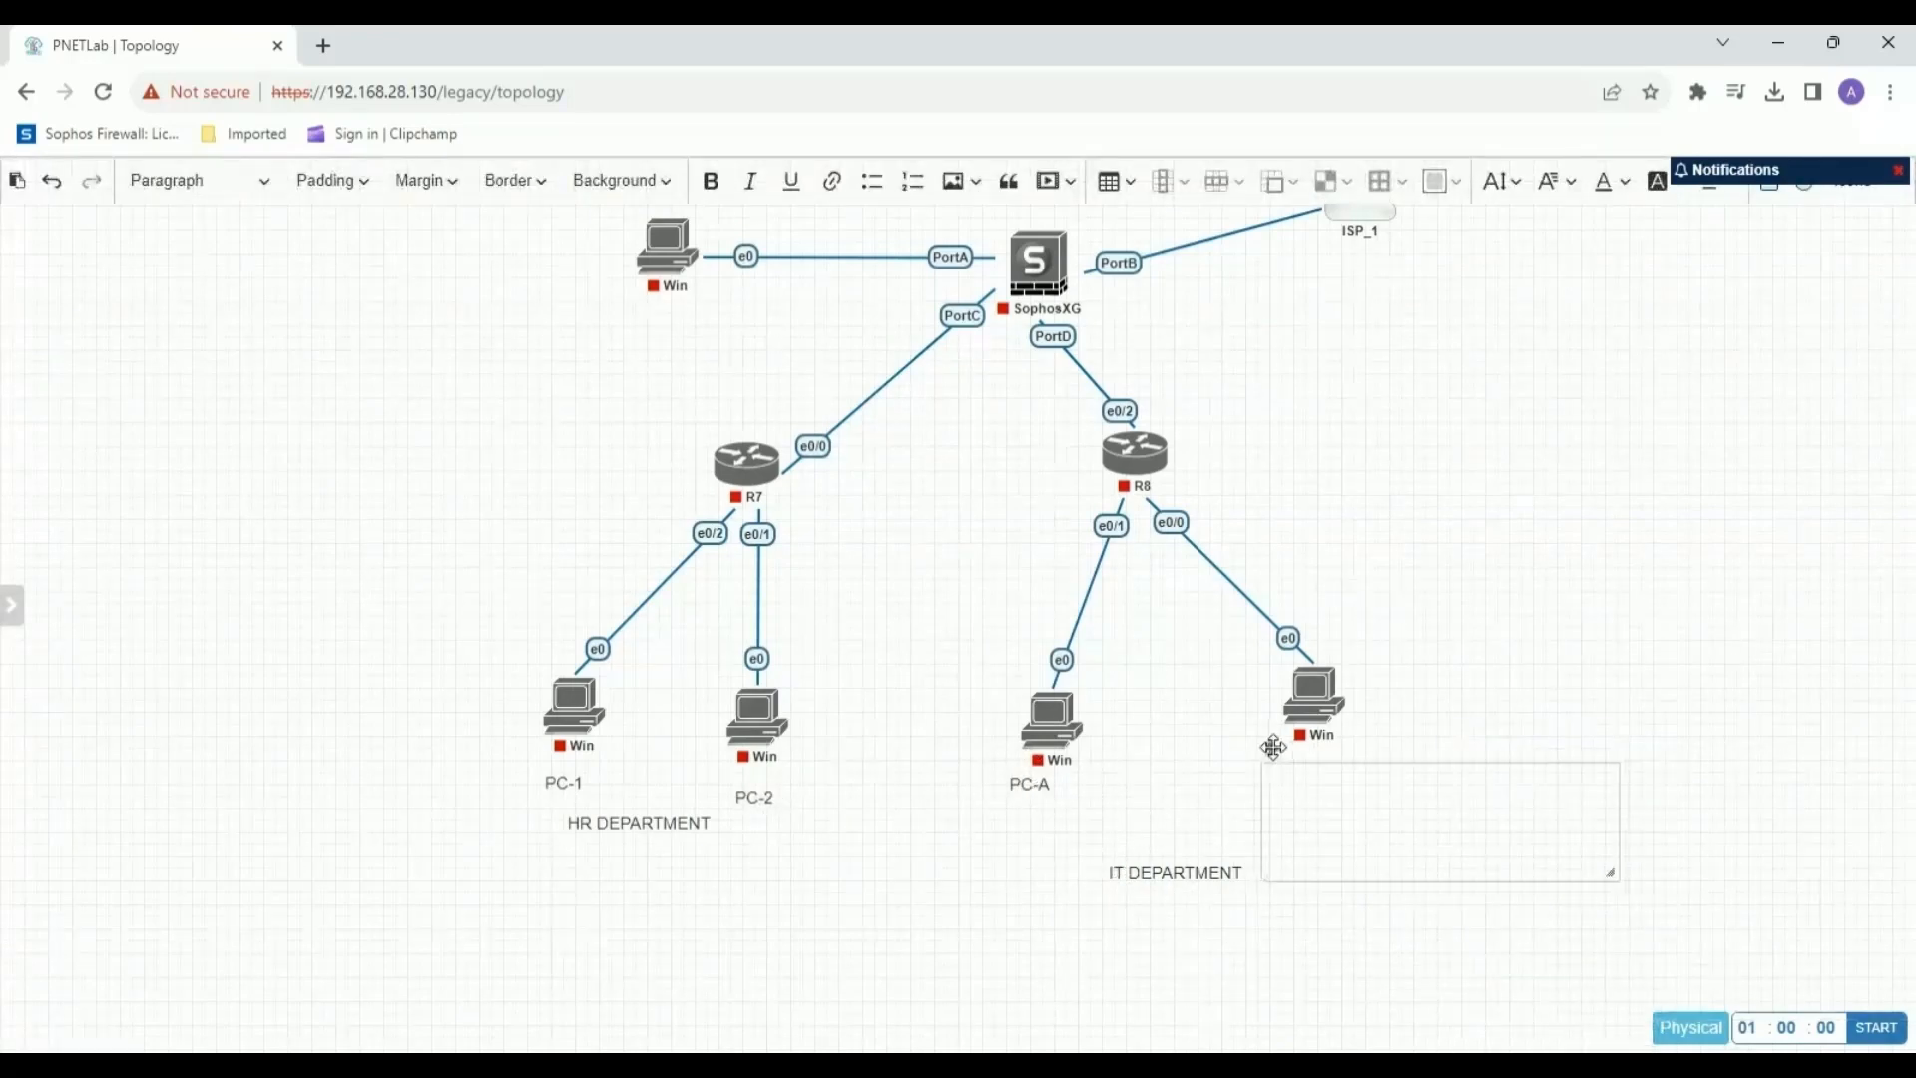
{"action": "left_click_drag", "start_coordinate": [1623, 877], "coordinate": [1373, 822]}
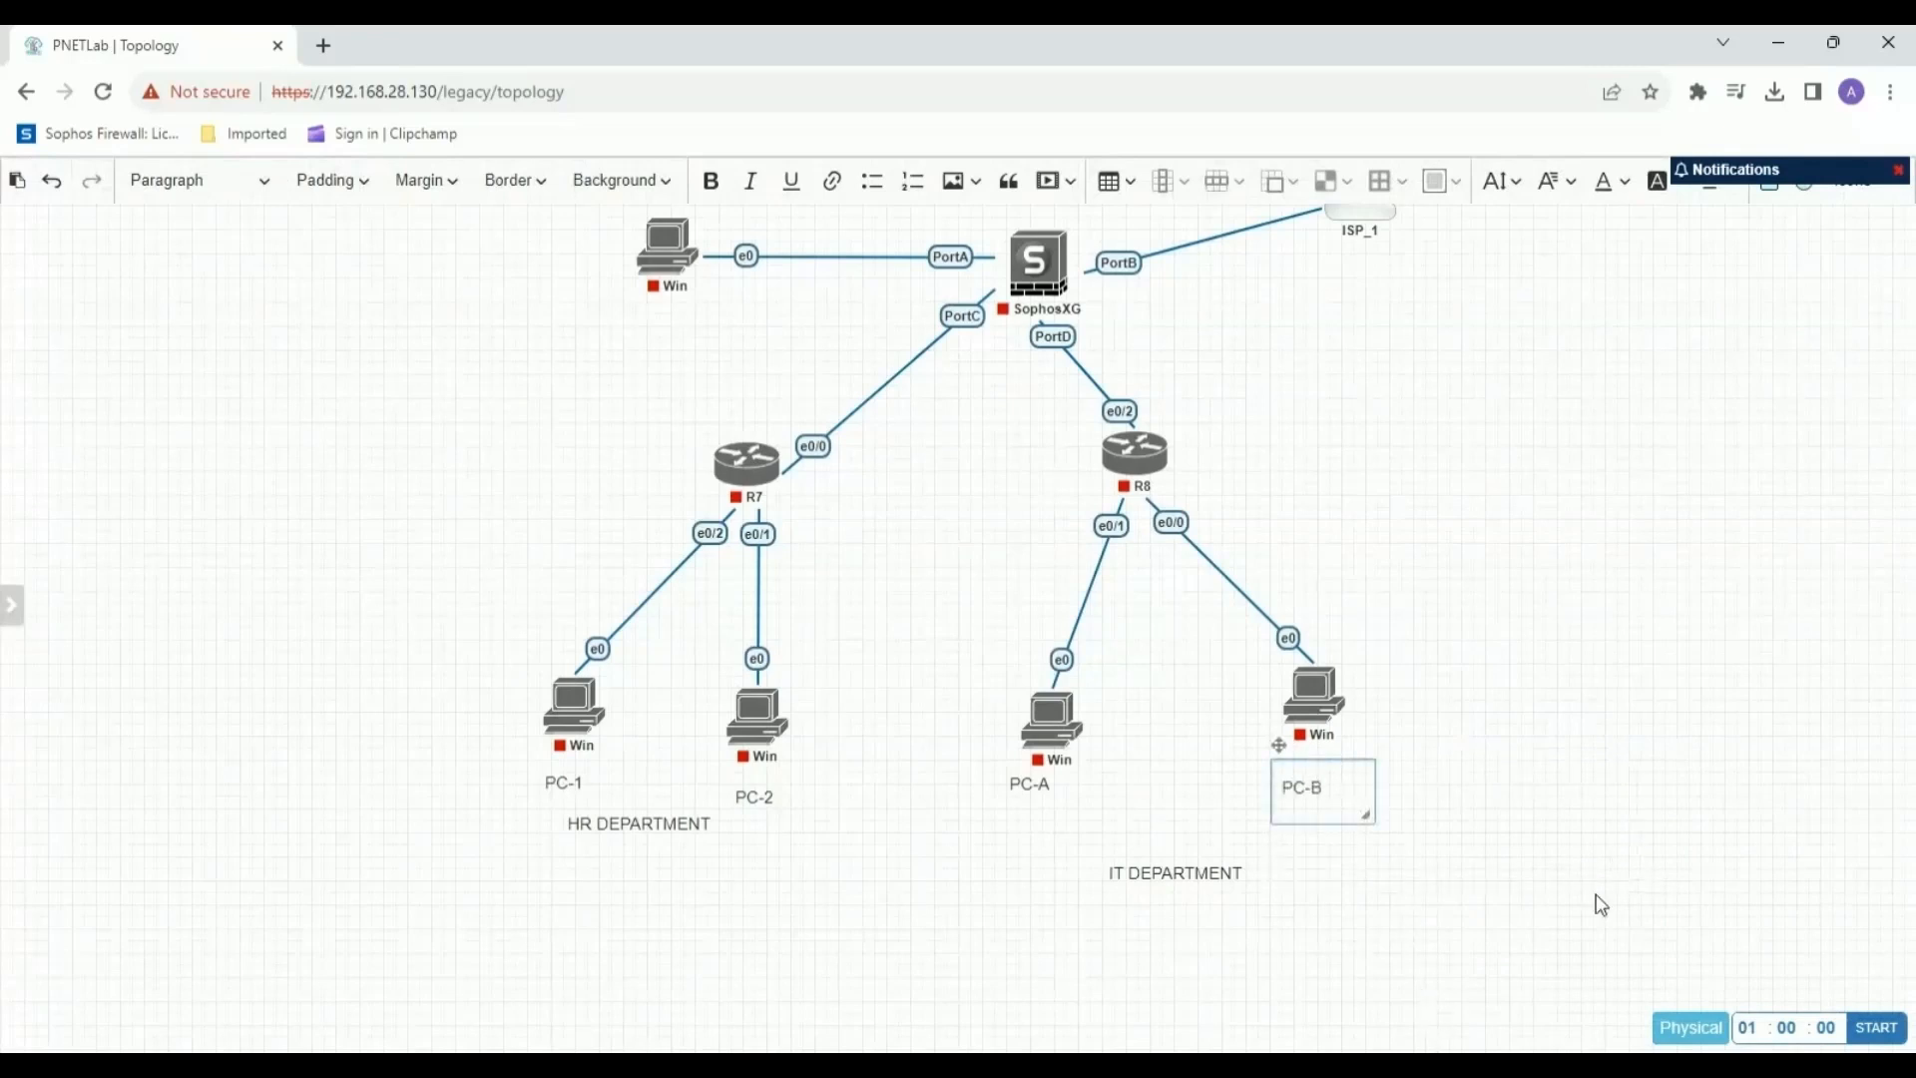
{"action": "type", "text": "PC-B"}
{"action": "left_click", "coordinate": [1530, 815]}
{"action": "left_click_drag", "start_coordinate": [1305, 767], "coordinate": [1305, 779]}
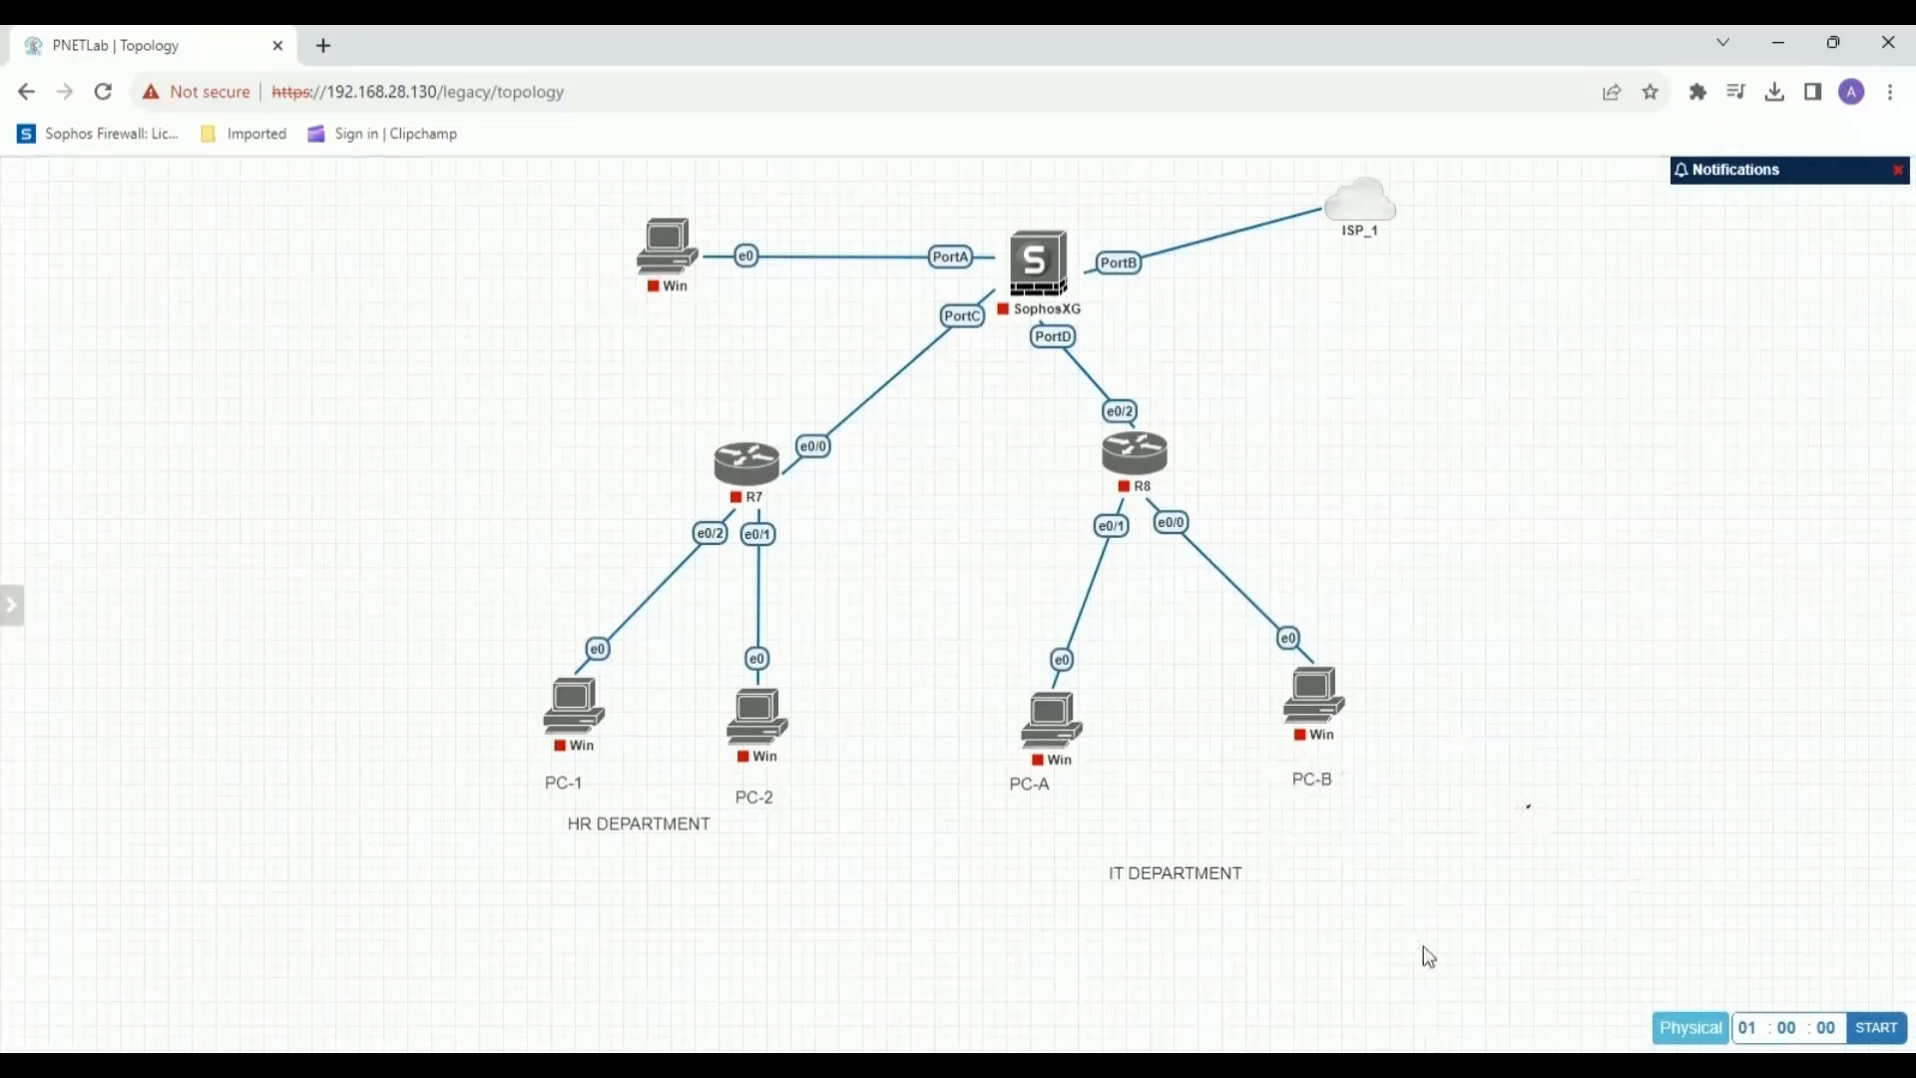
Lower the "HR DEPARTMENT" and "IT DEPARTMENT" labels so that they line up in one row beneath the PC labels.
{"action": "left_click_drag", "start_coordinate": [630, 823], "coordinate": [630, 895]}
{"action": "left_click_drag", "start_coordinate": [1175, 877], "coordinate": [1194, 899]}
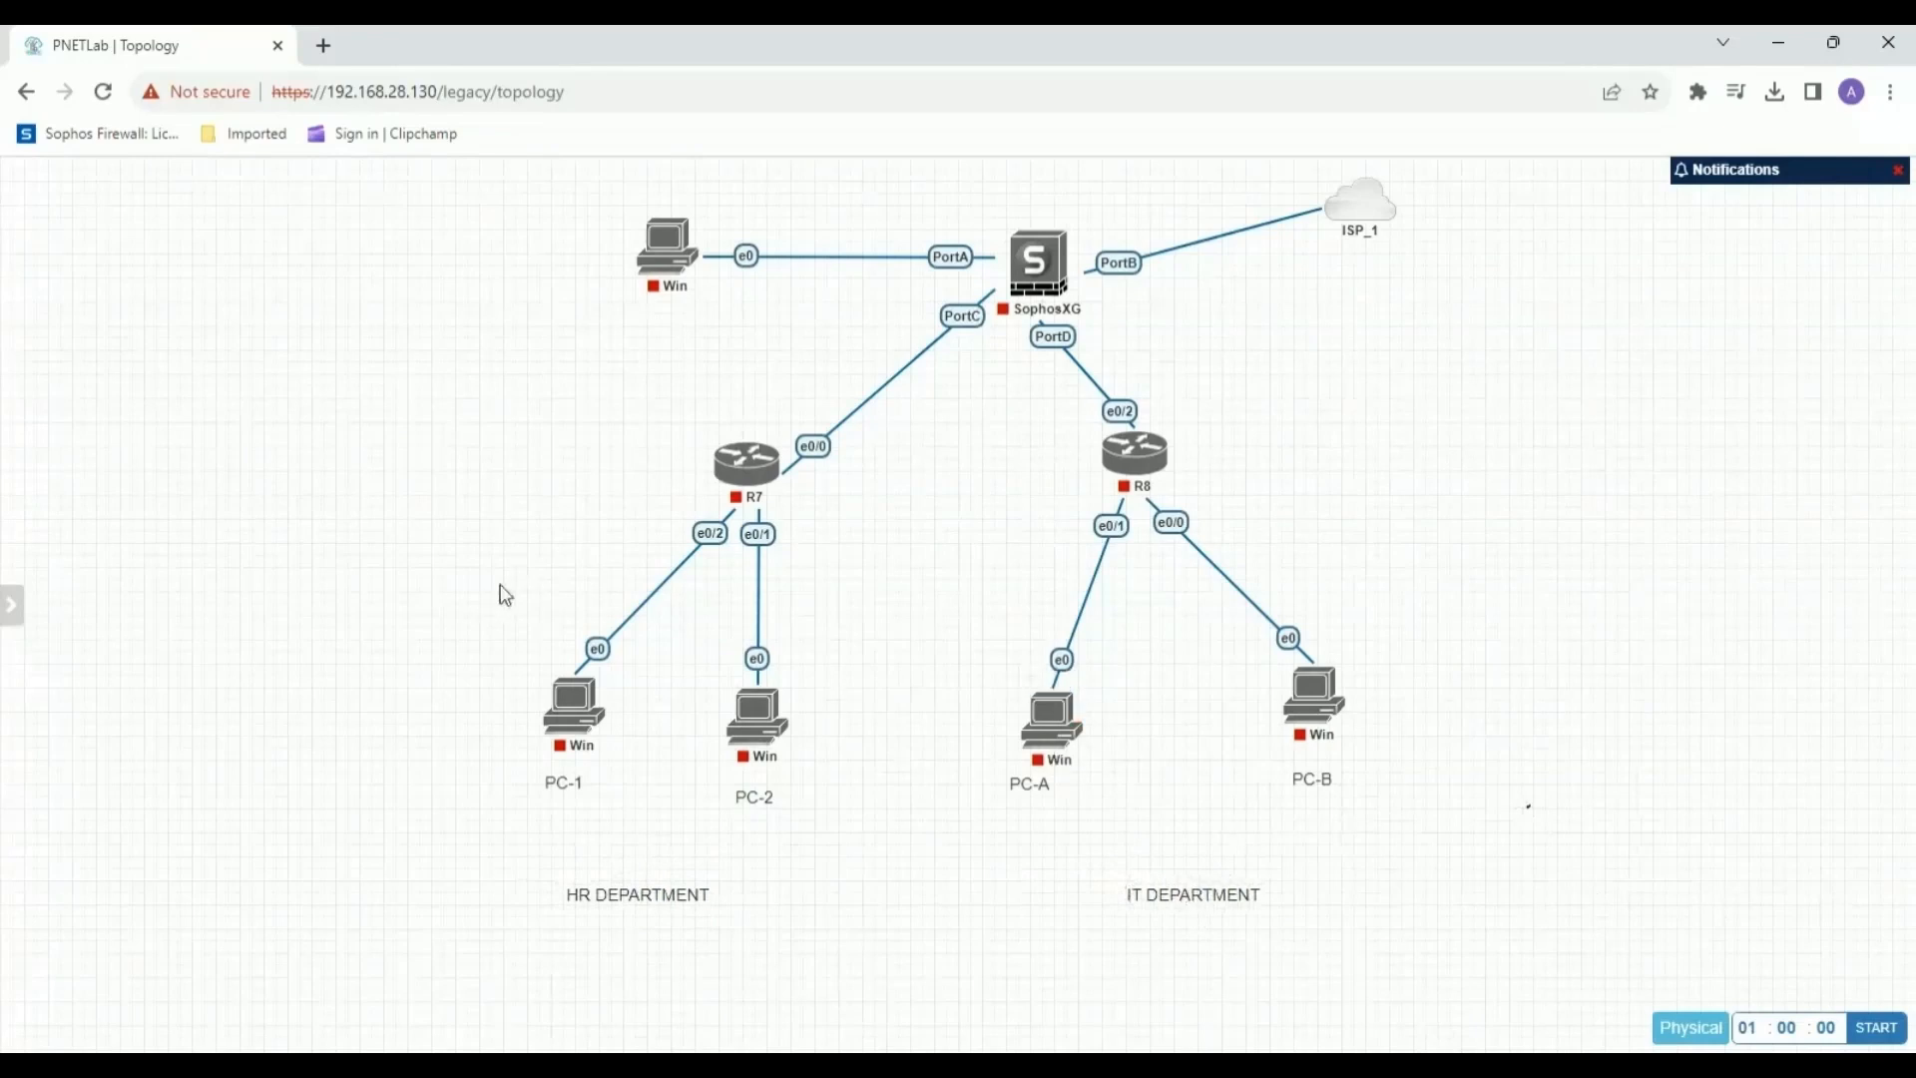
{"action": "right_click", "coordinate": [203, 680]}
{"action": "left_click", "coordinate": [276, 730]}
{"action": "left_click", "coordinate": [193, 642]}
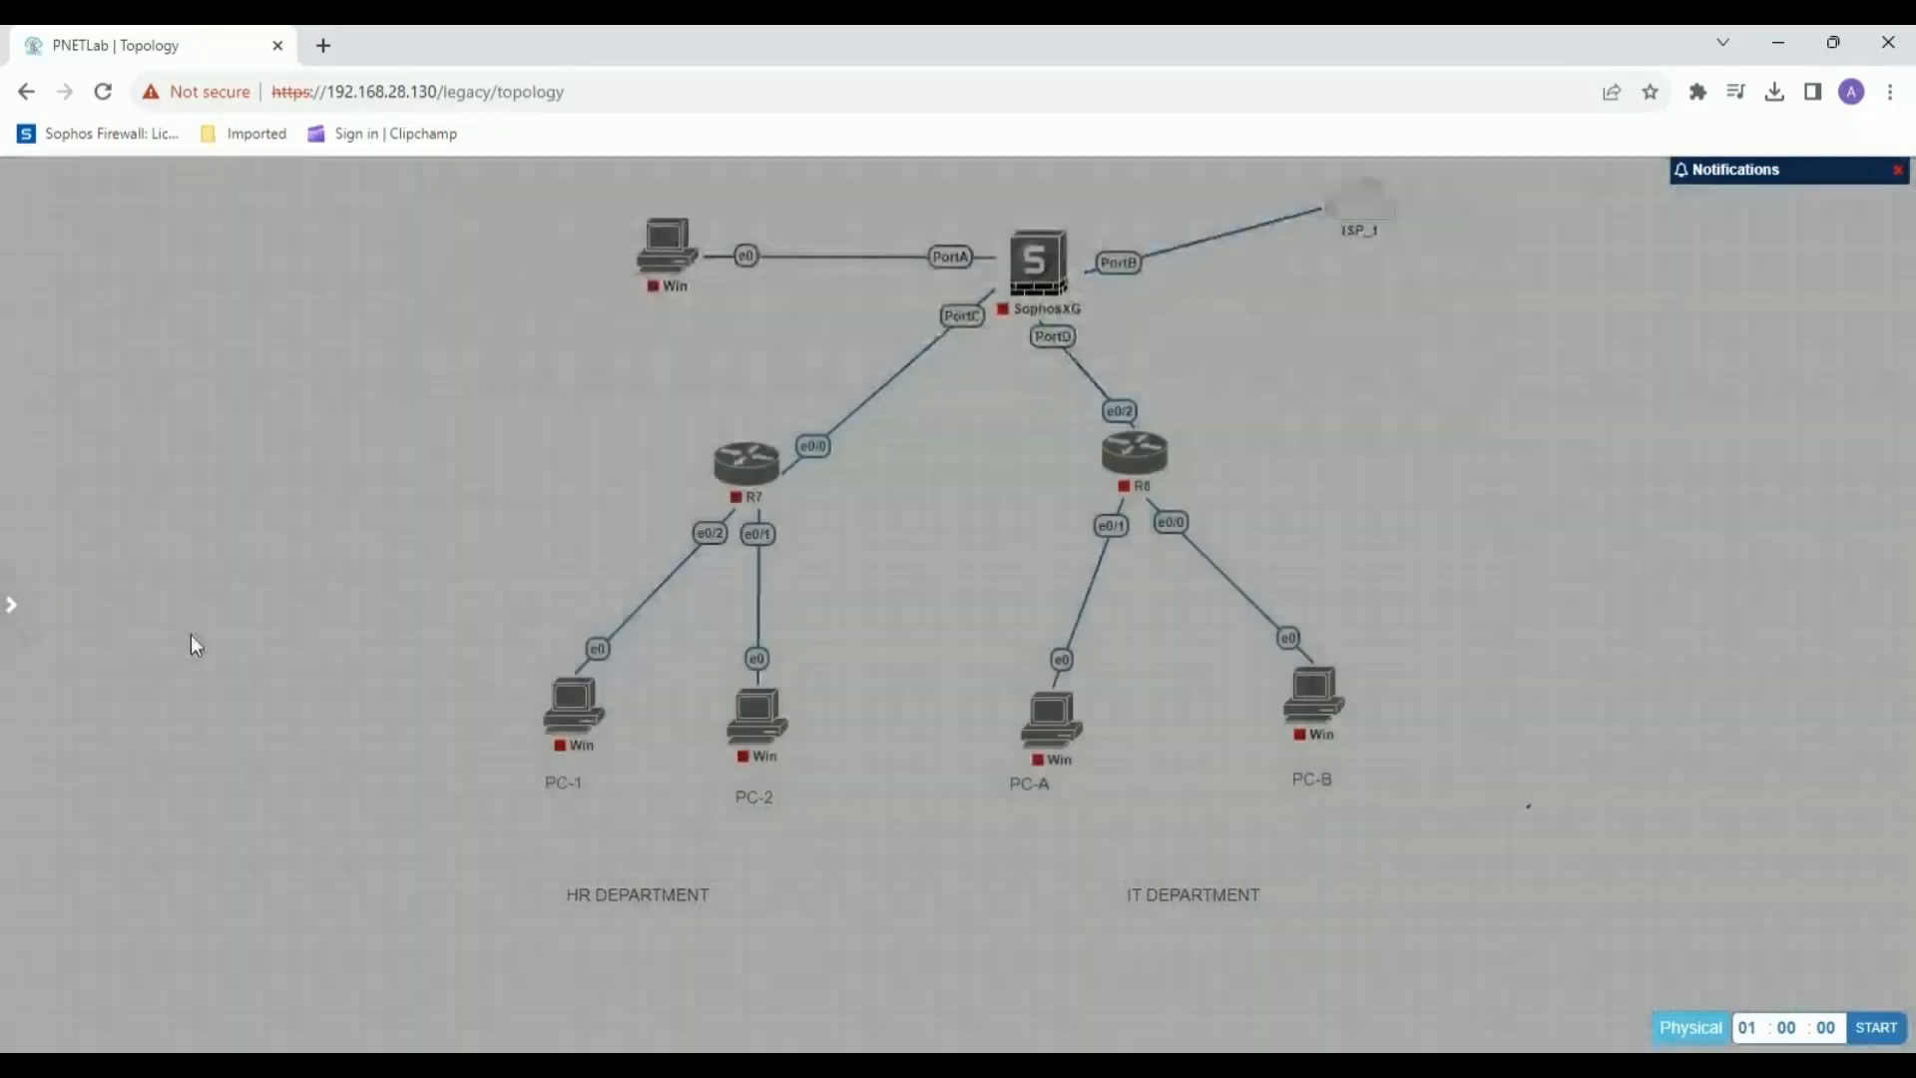
Add a text label reading "IP-192.168.0.2" in the empty area beside PC-1.
{"action": "right_click", "coordinate": [271, 598]}
{"action": "right_click", "coordinate": [180, 870]}
{"action": "left_click", "coordinate": [273, 892]}
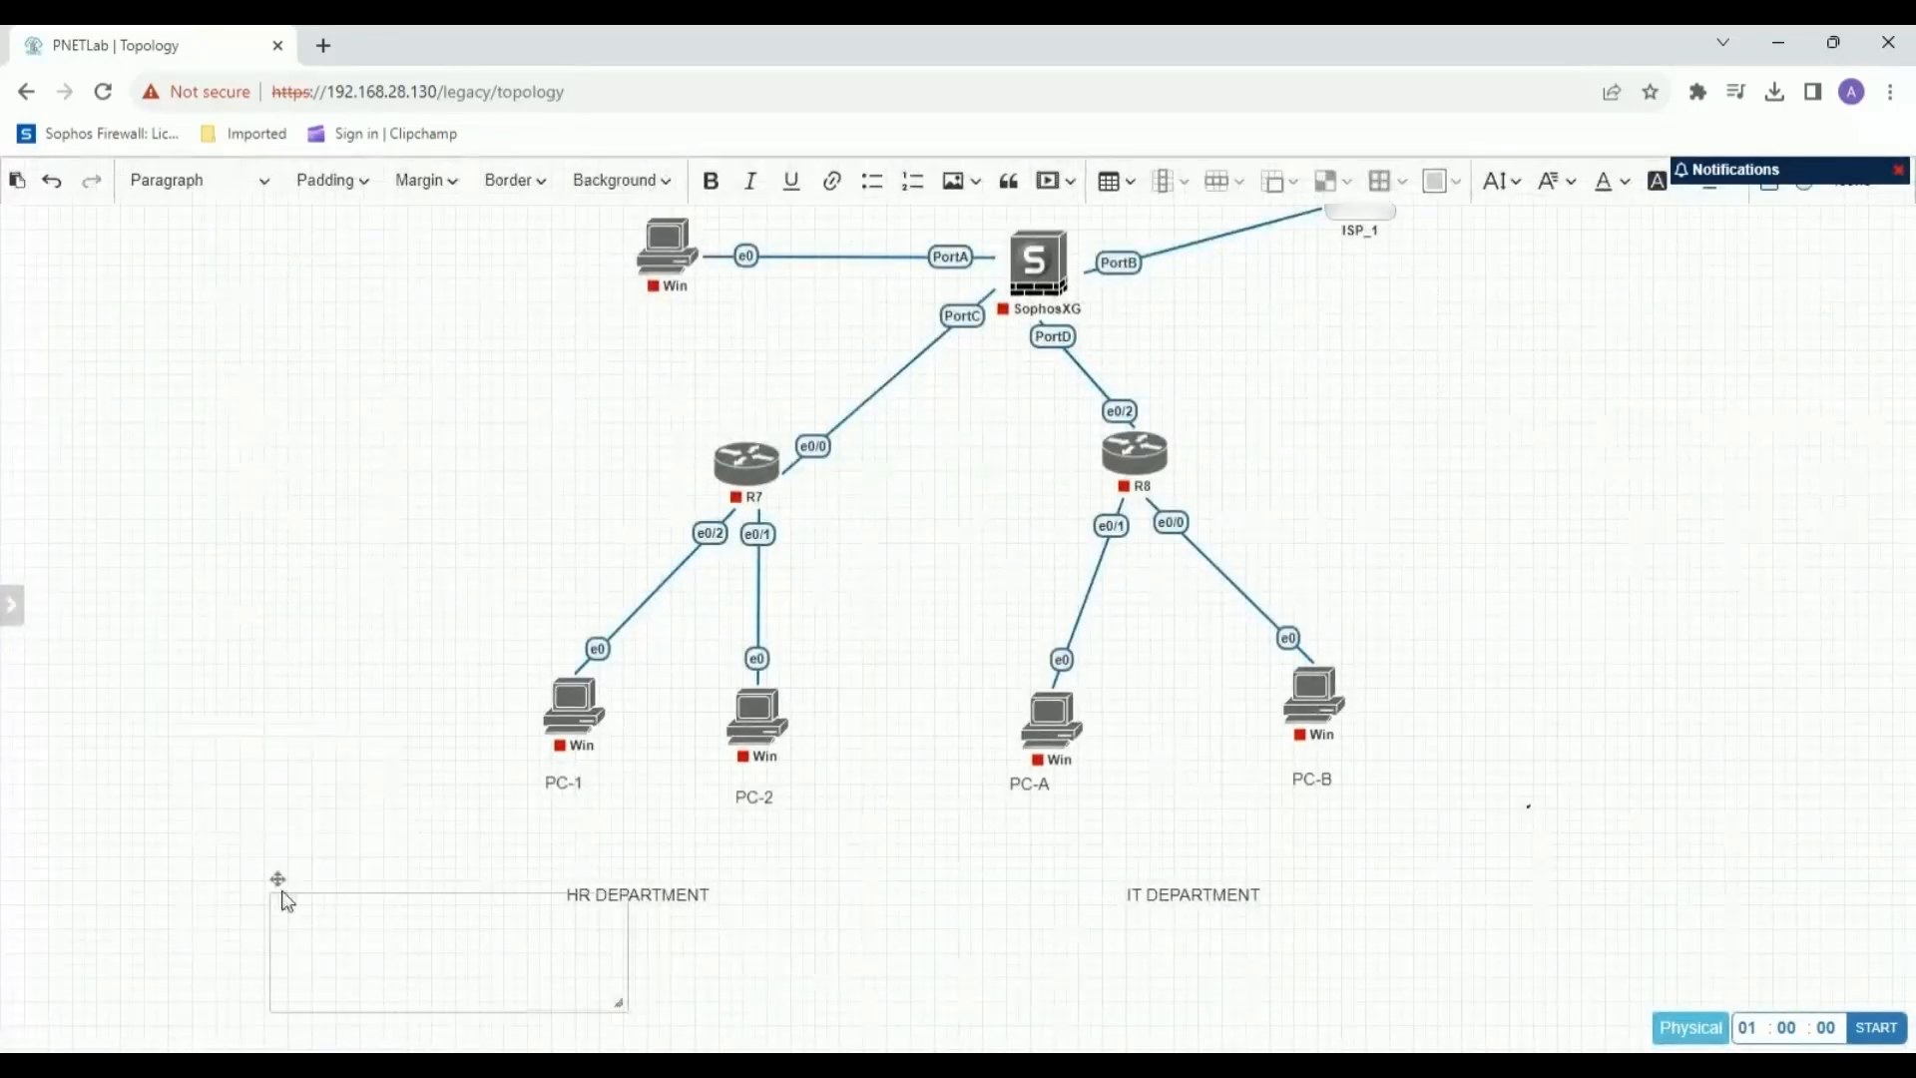
{"action": "left_click_drag", "start_coordinate": [279, 882], "coordinate": [192, 648]}
{"action": "left_click", "coordinate": [236, 692]}
{"action": "type", "text": "IP"}
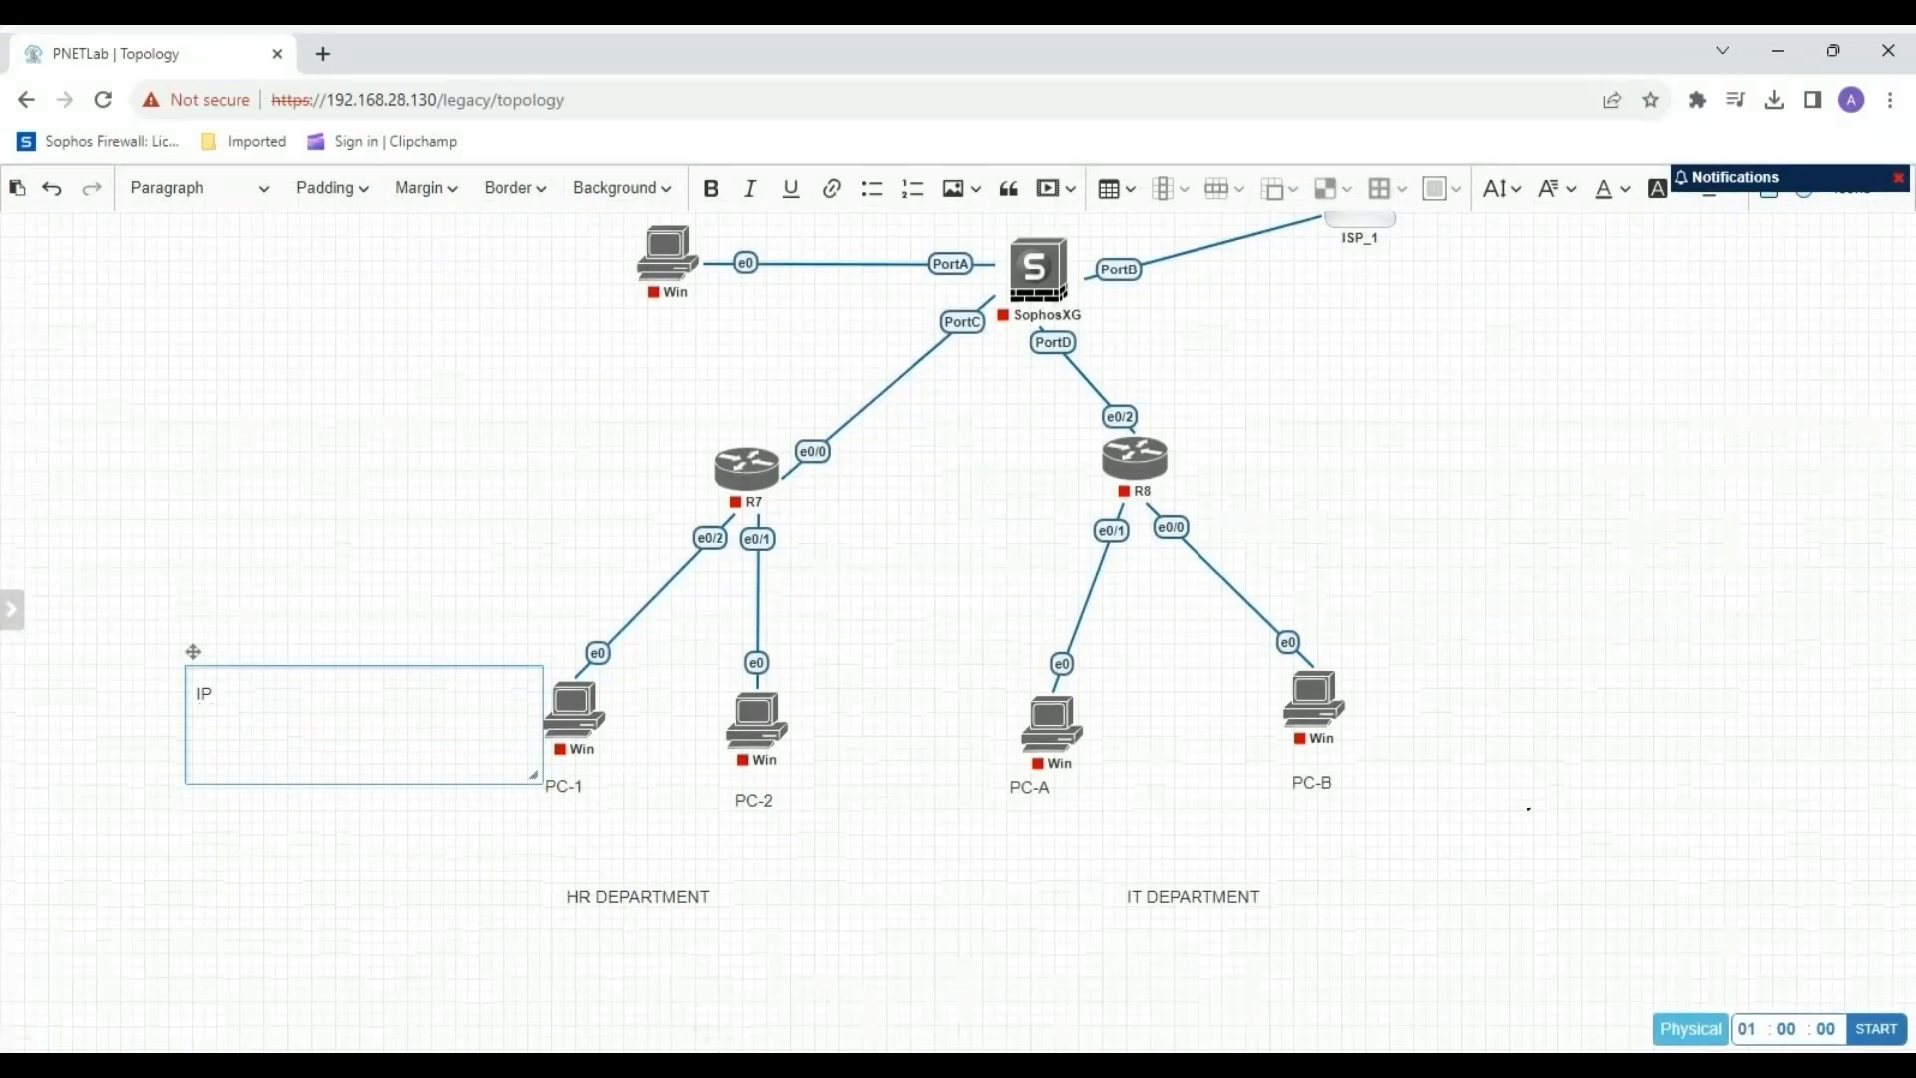
{"action": "type", "text": "-192.168.0"}
{"action": "type", "text": ".2"}
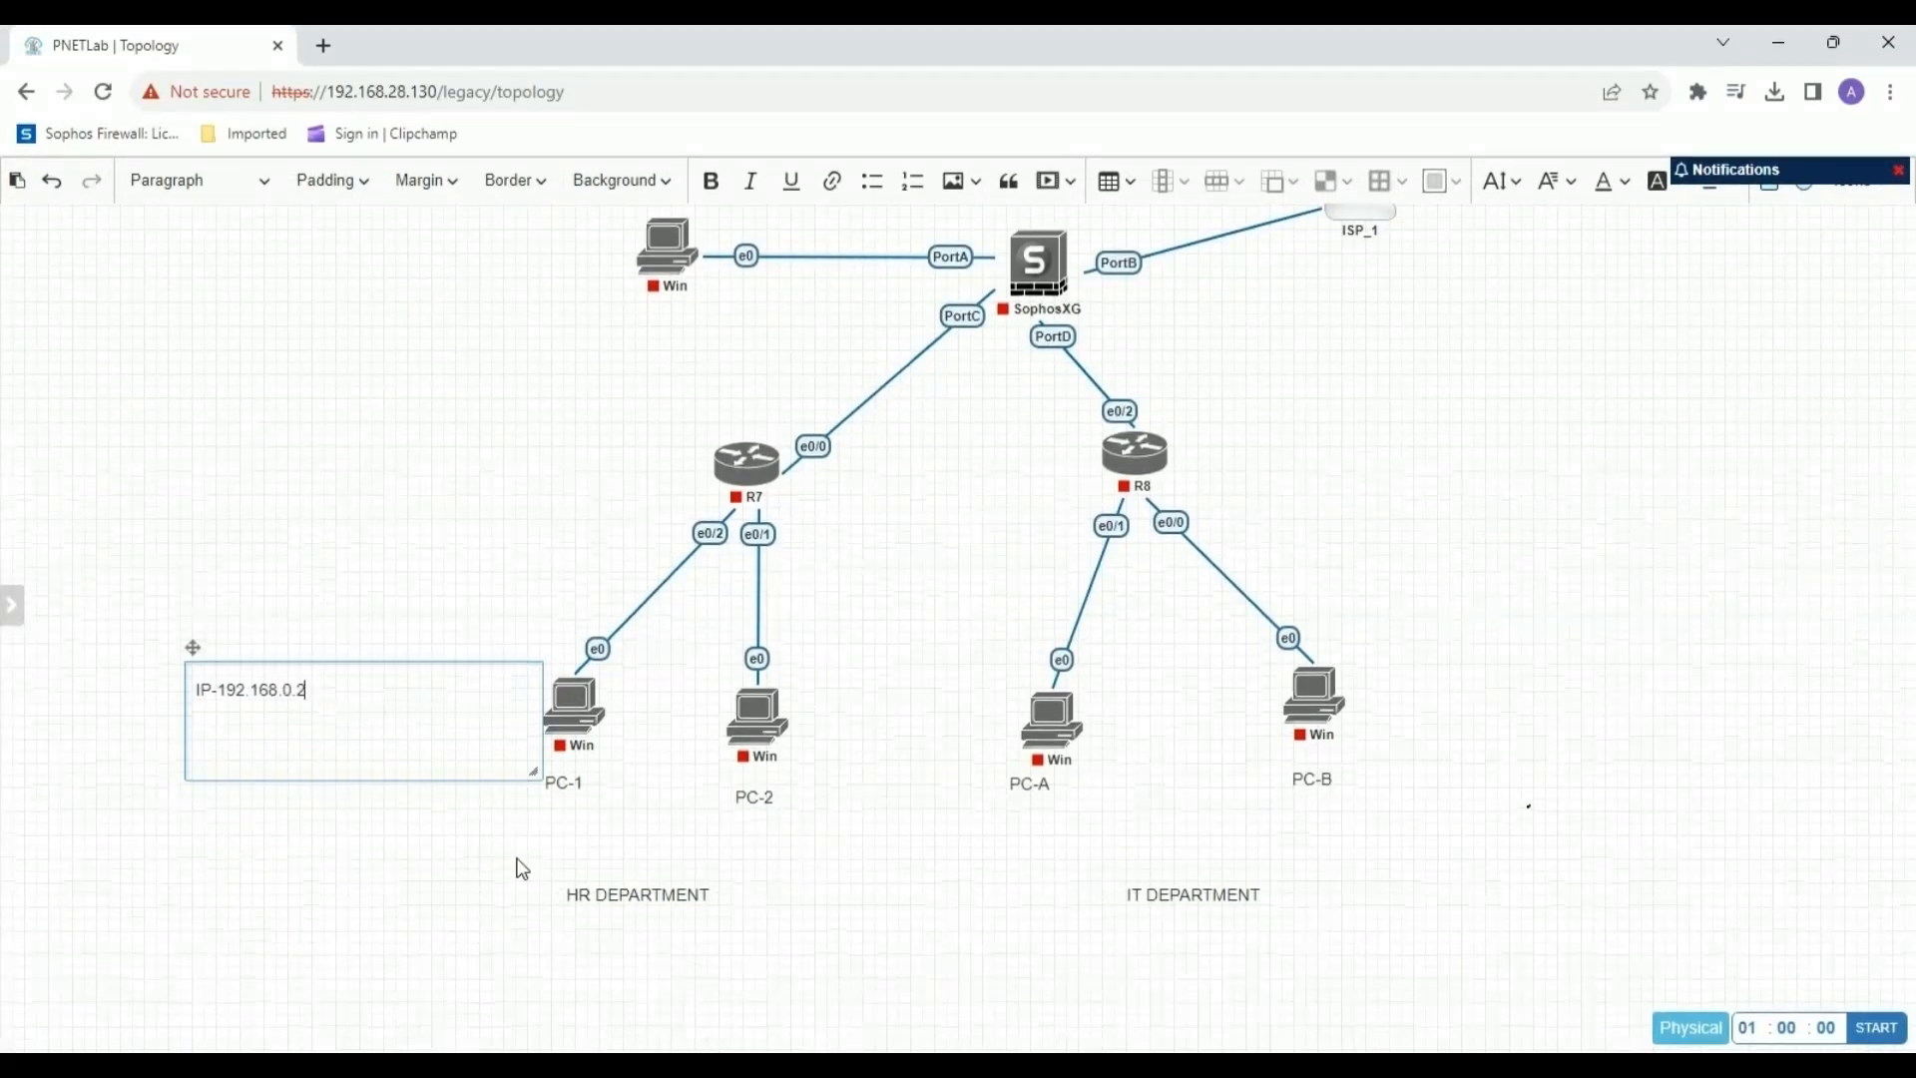
Add the second line "SUBENT MASK-255.255.254.0" to PC-1's IP label, and fit and place its box just left of PC-1.
{"action": "left_click_drag", "start_coordinate": [534, 775], "coordinate": [323, 726]}
{"action": "left_click_drag", "start_coordinate": [193, 651], "coordinate": [353, 648]}
{"action": "key", "text": "Return"}
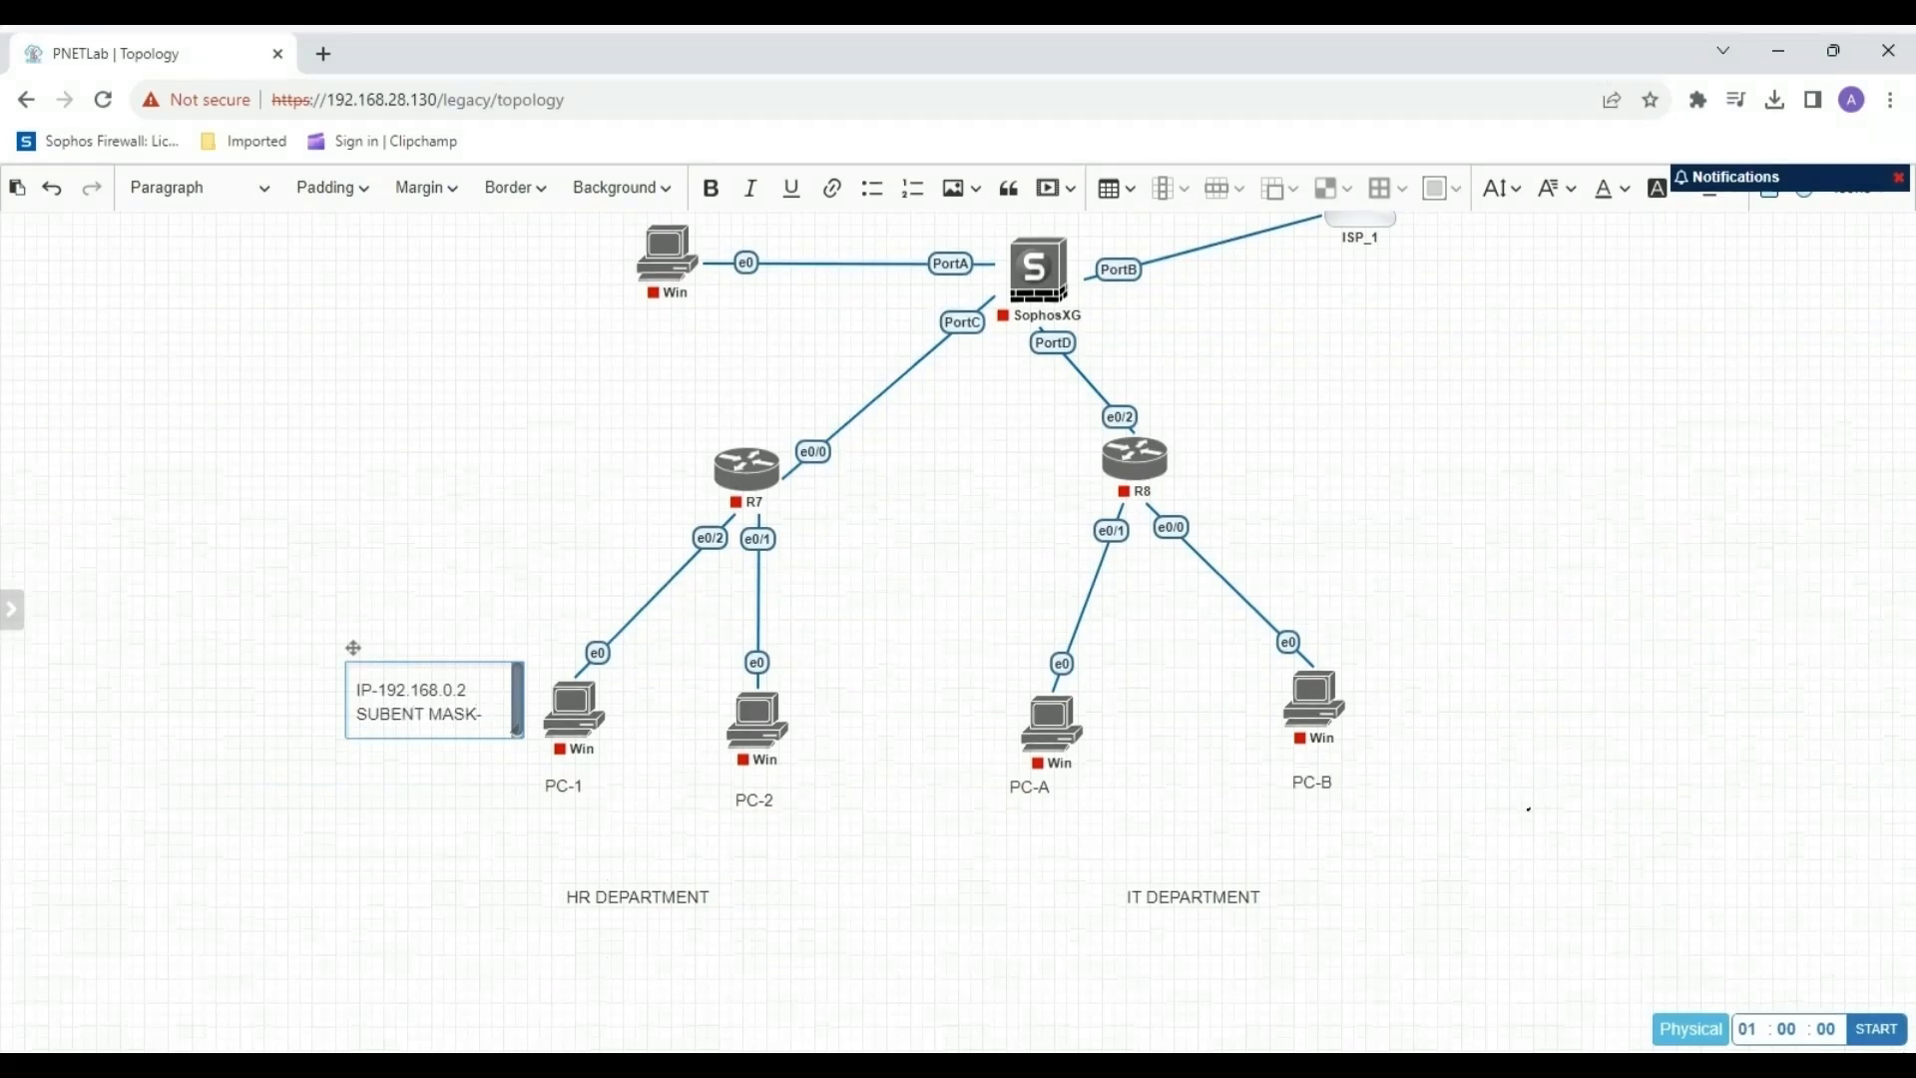
{"action": "type", "text": "SUBENT MASK-26"}
{"action": "key", "text": "BackSpace"}
{"action": "type", "text": "55.255.254.0"}
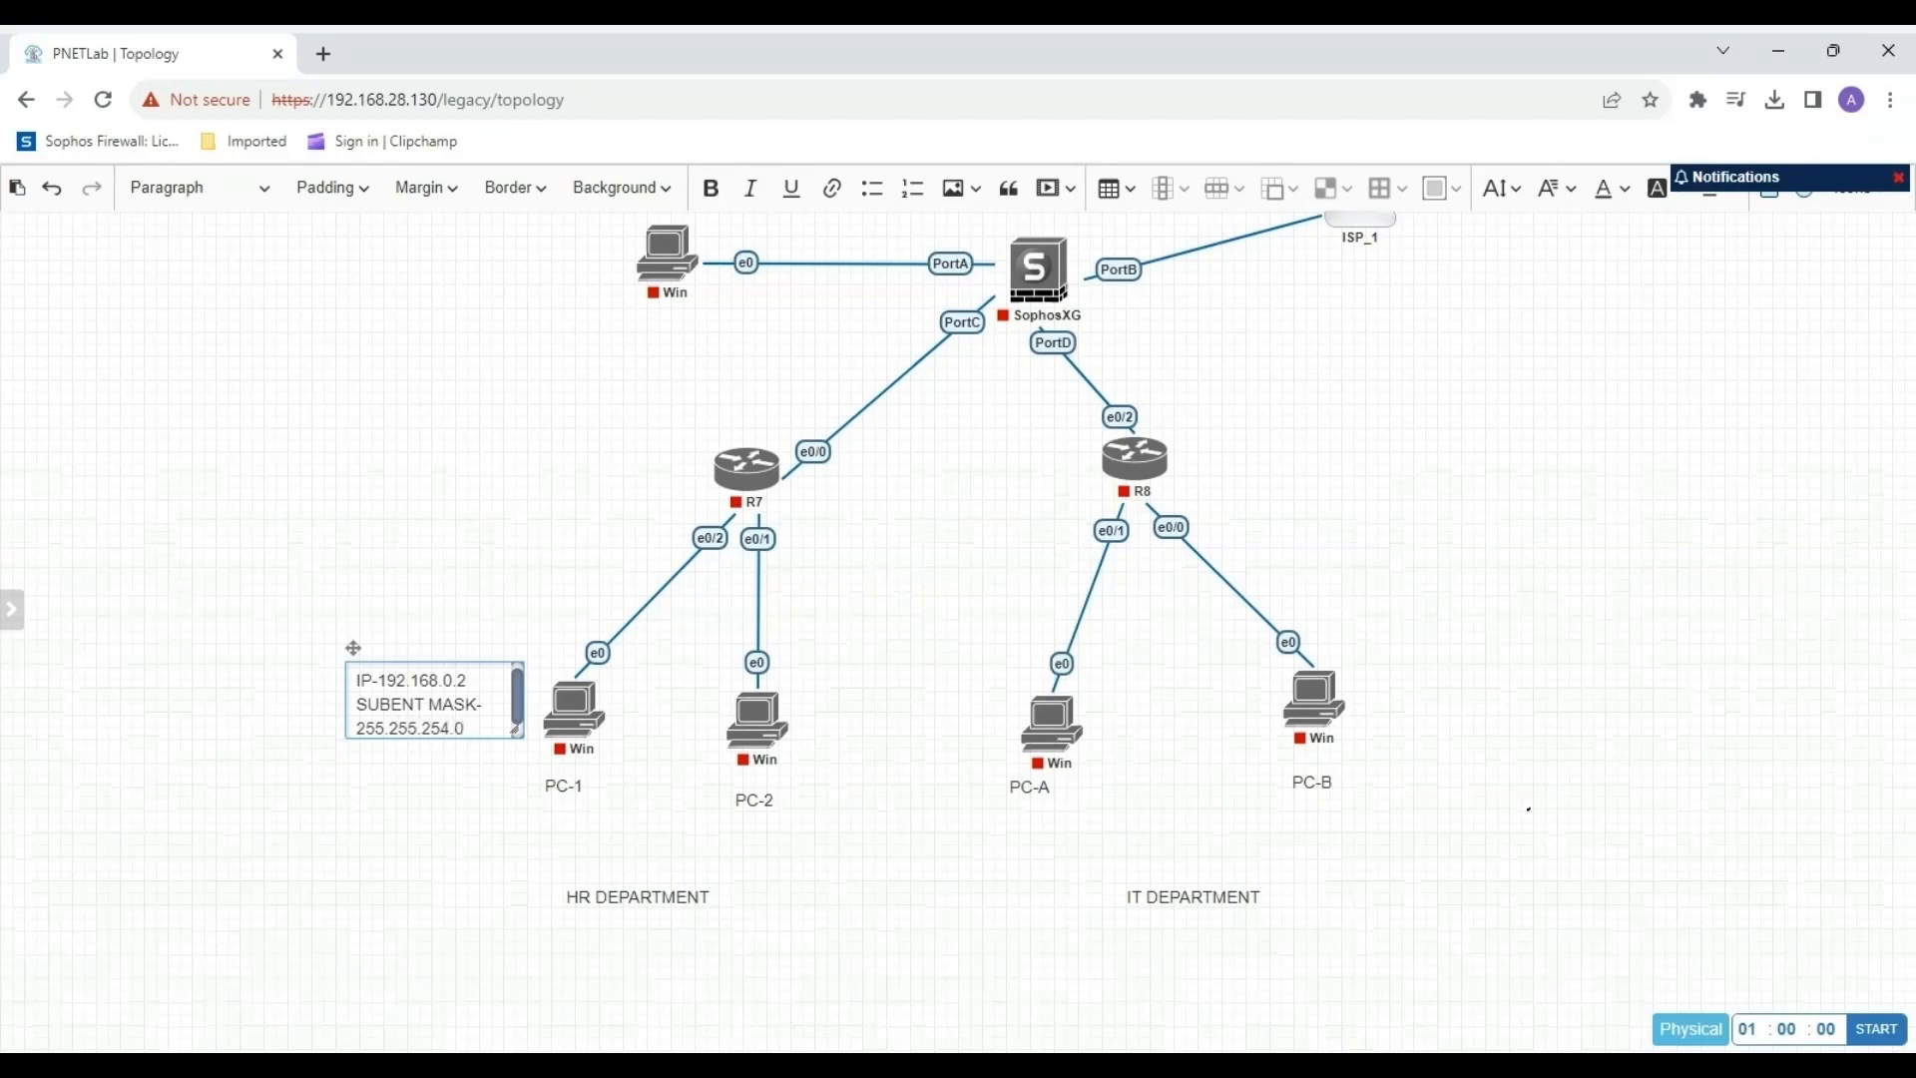
{"action": "left_click_drag", "start_coordinate": [516, 733], "coordinate": [624, 739]}
{"action": "left_click_drag", "start_coordinate": [348, 649], "coordinate": [262, 659]}
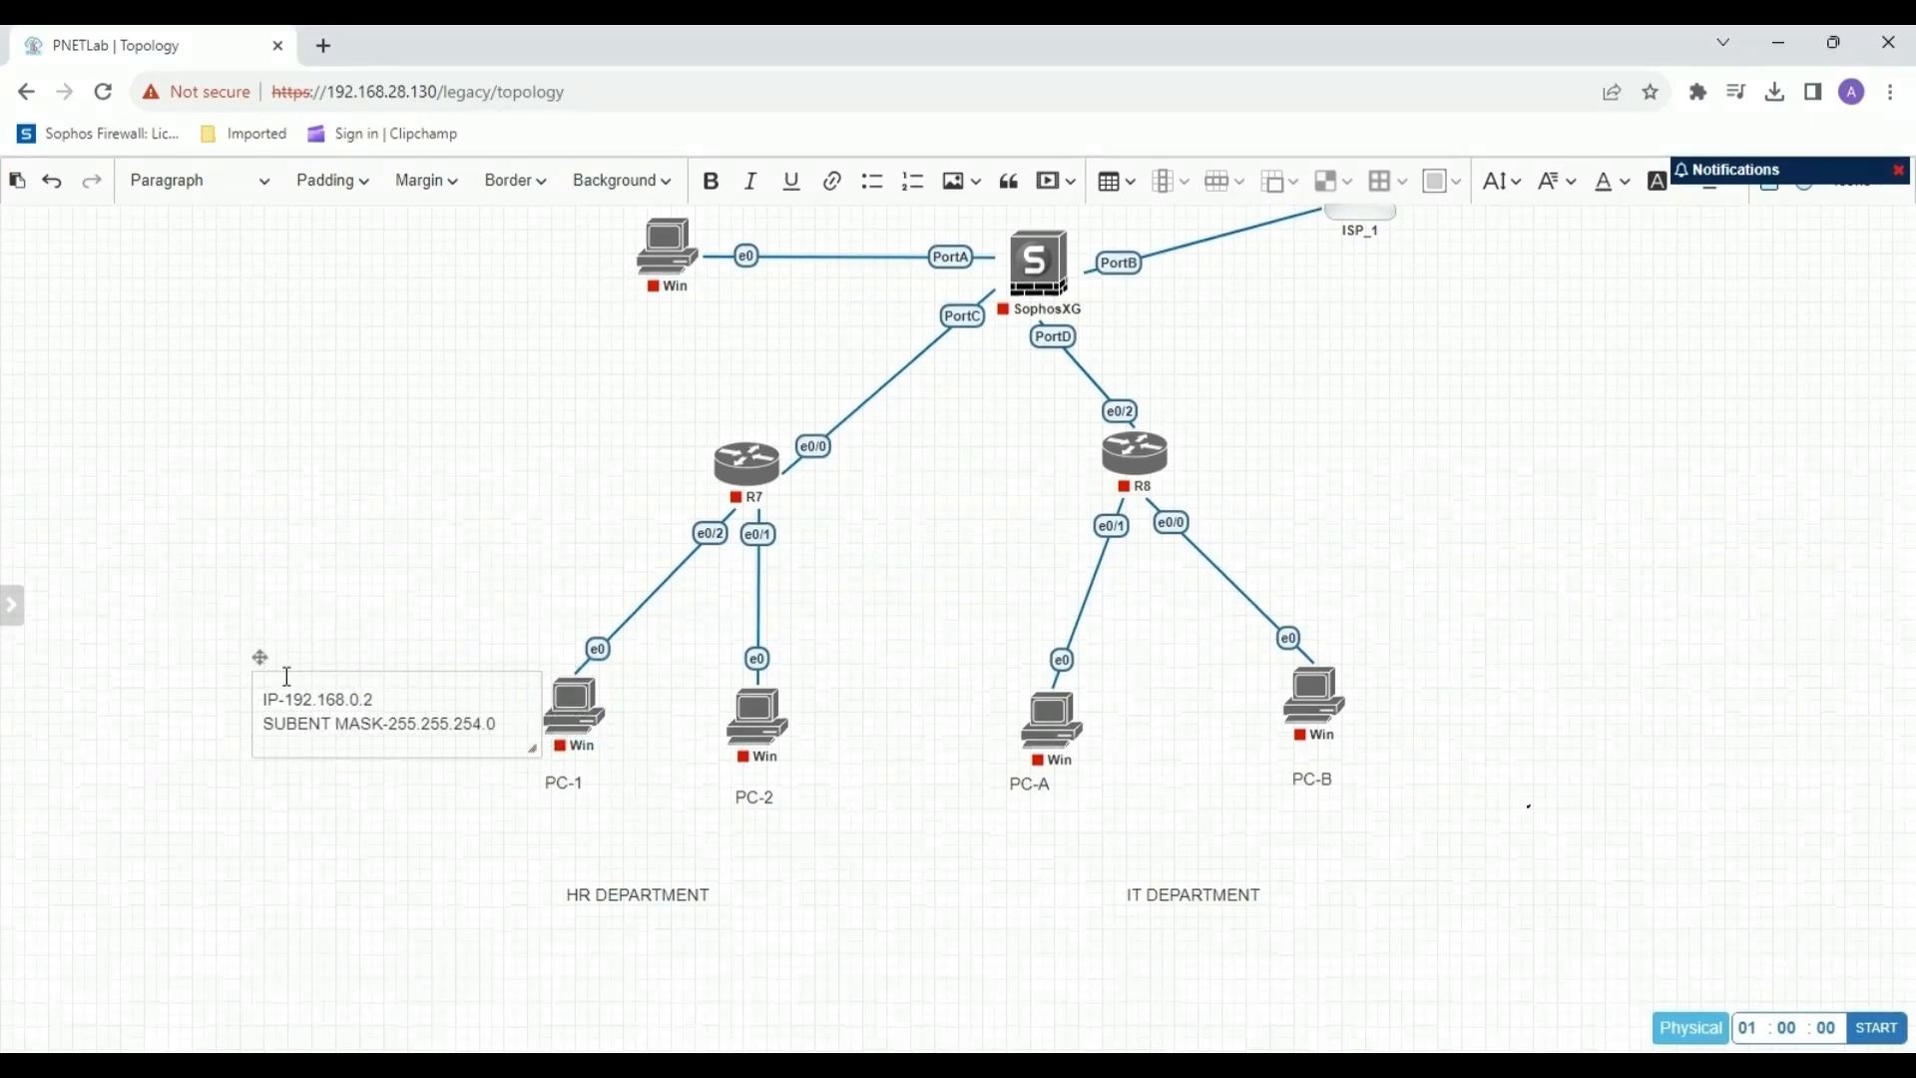
{"action": "right_click", "coordinate": [844, 722]}
{"action": "left_click", "coordinate": [725, 773]}
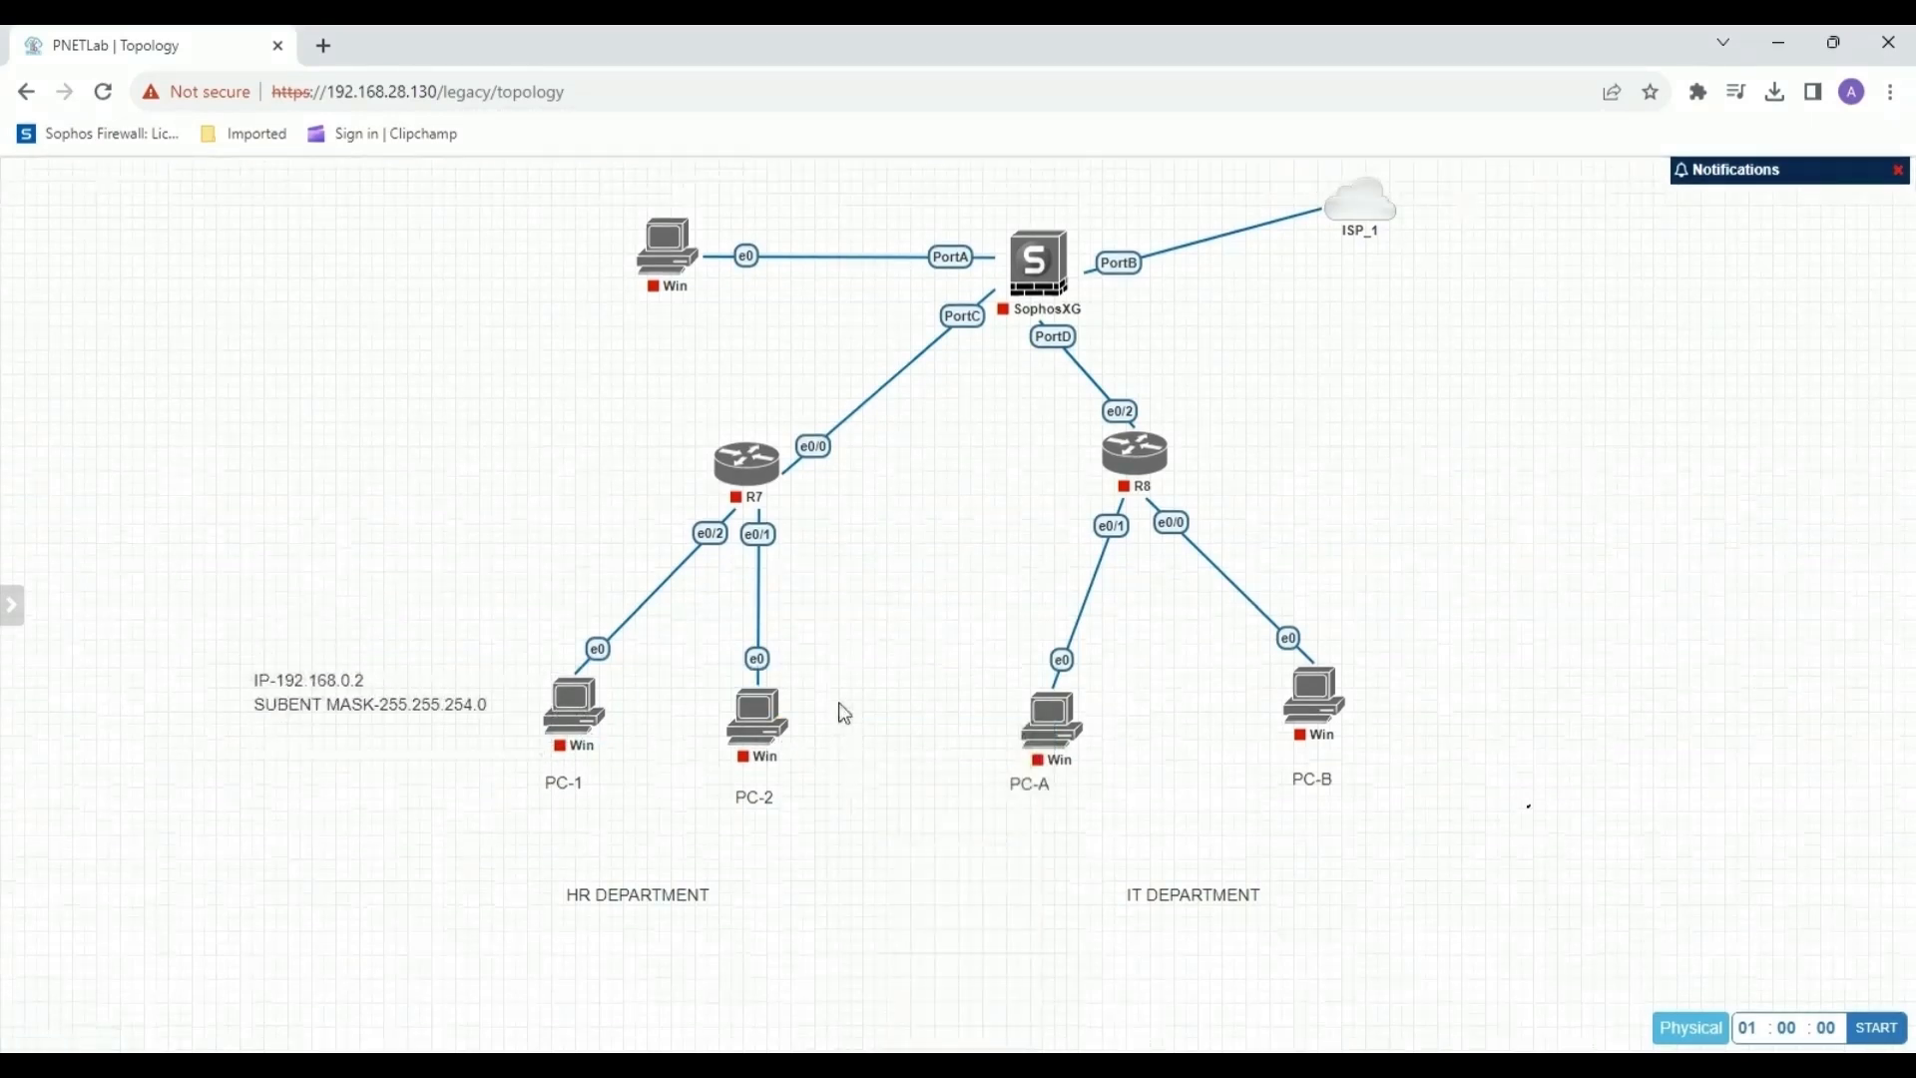
{"action": "right_click", "coordinate": [837, 703]}
{"action": "left_click", "coordinate": [906, 761]}
{"action": "left_click", "coordinate": [1483, 207]}
{"action": "right_click", "coordinate": [784, 711]}
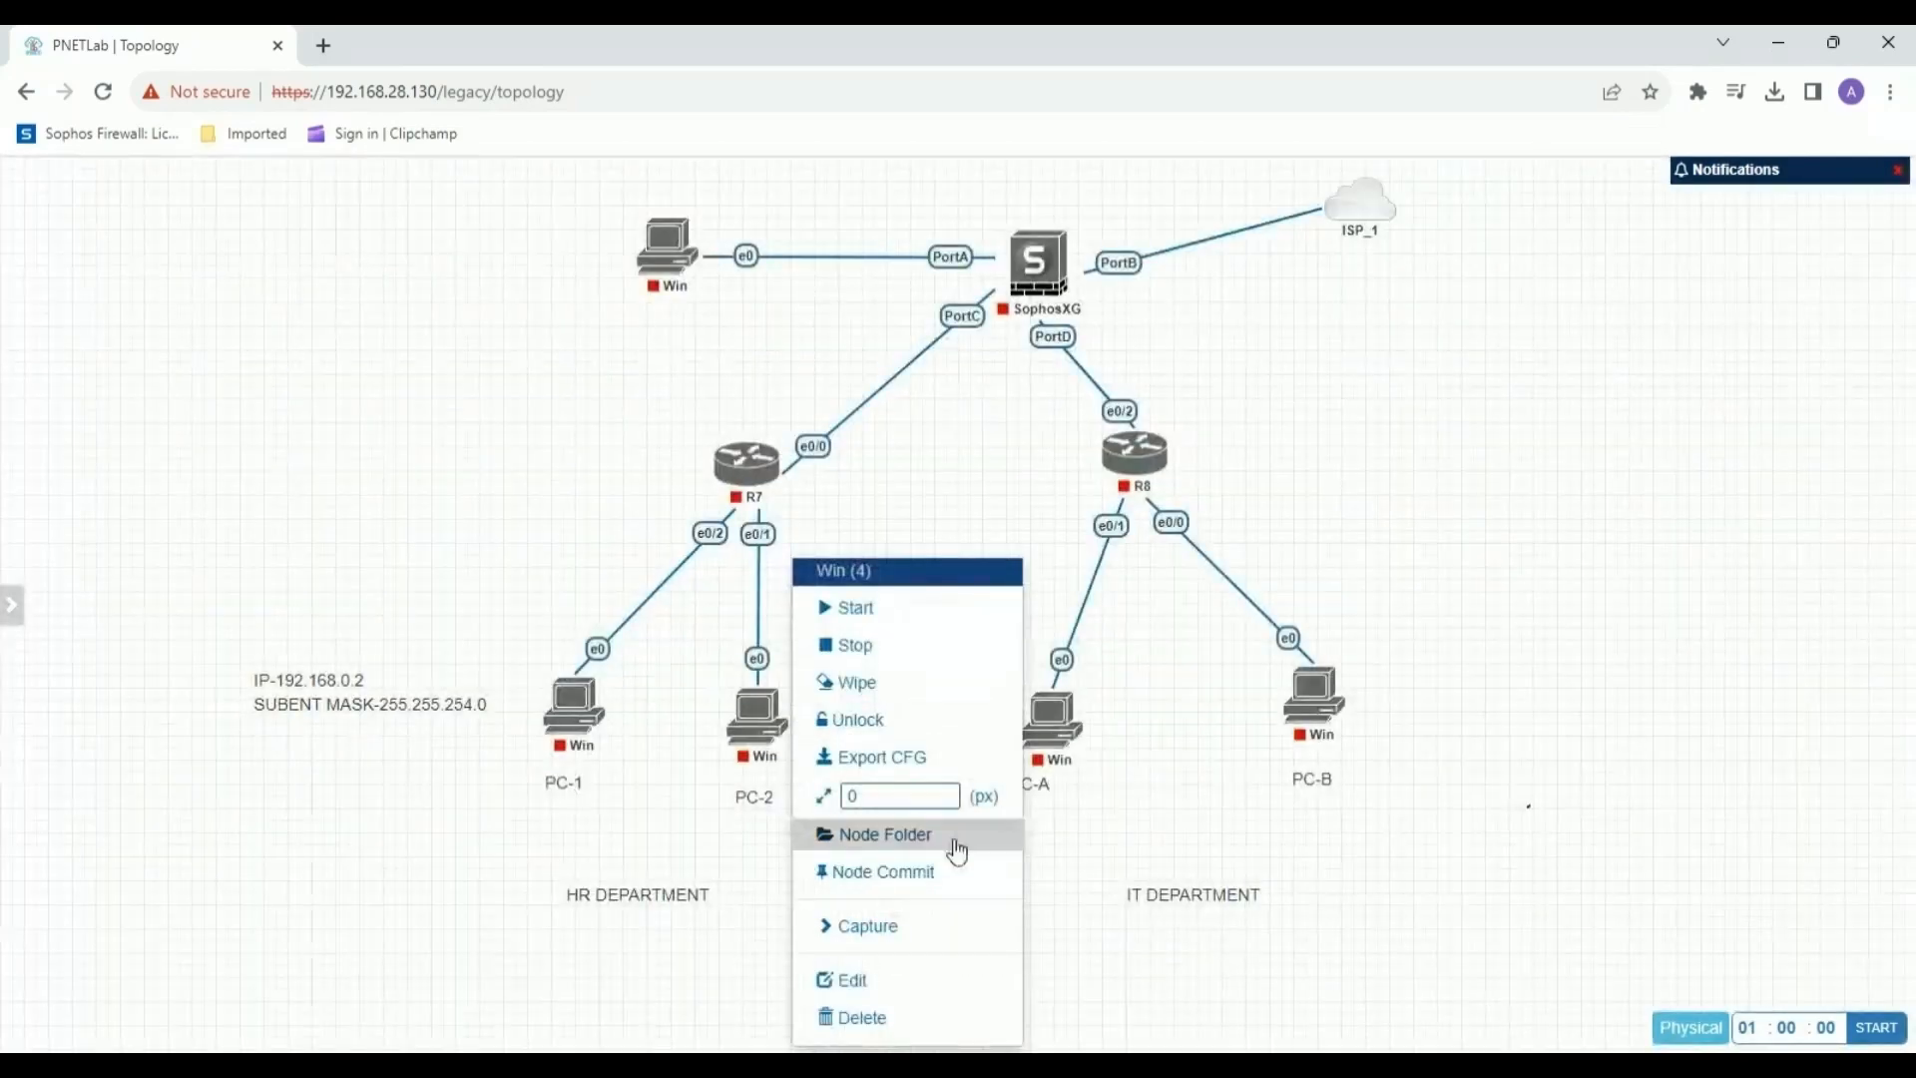
{"action": "left_click", "coordinate": [878, 735]}
Add a text label reading "IP- 192.168.0.3" and "SUBNET MASK-255.255.254.0" on two lines, narrow its box and place it beside PC-2.
{"action": "right_click", "coordinate": [877, 733]}
{"action": "left_click", "coordinate": [975, 919]}
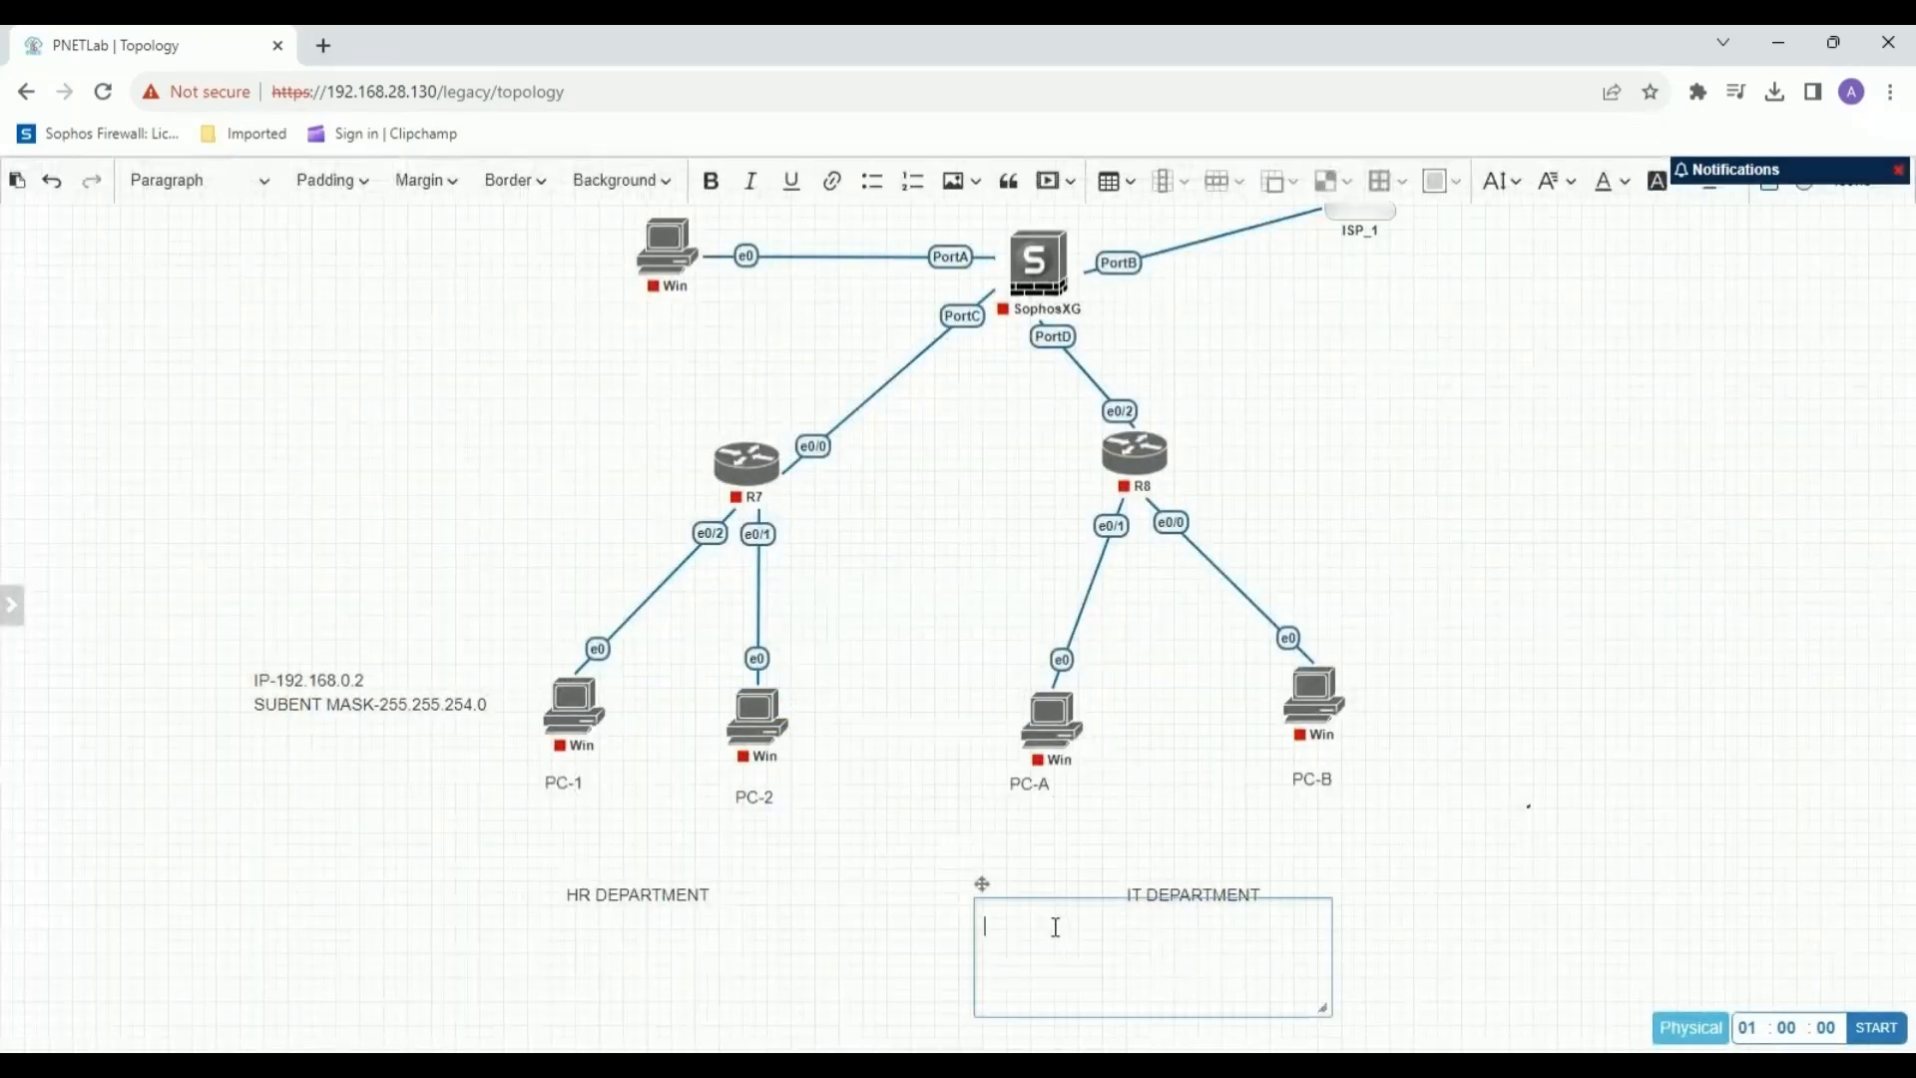
{"action": "type", "text": "IP- 192"}
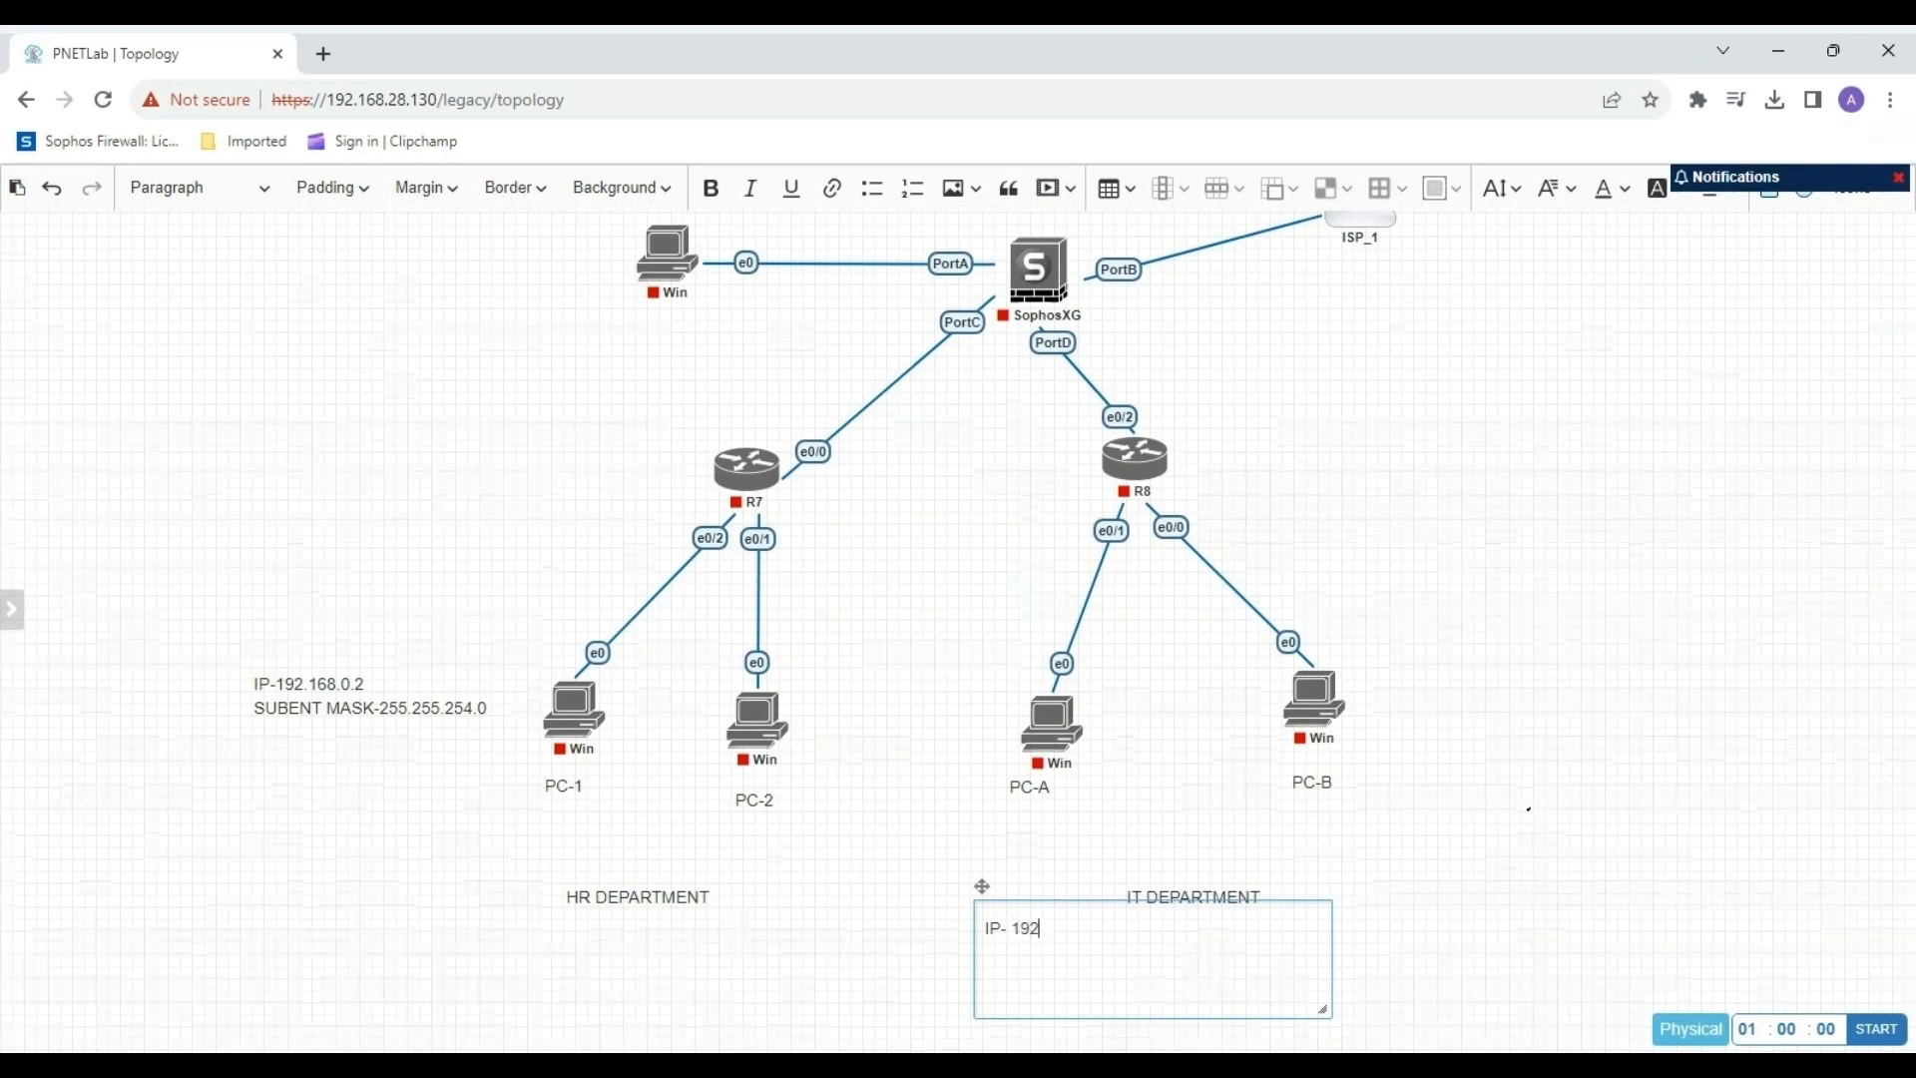
{"action": "type", "text": ".168.0.3"}
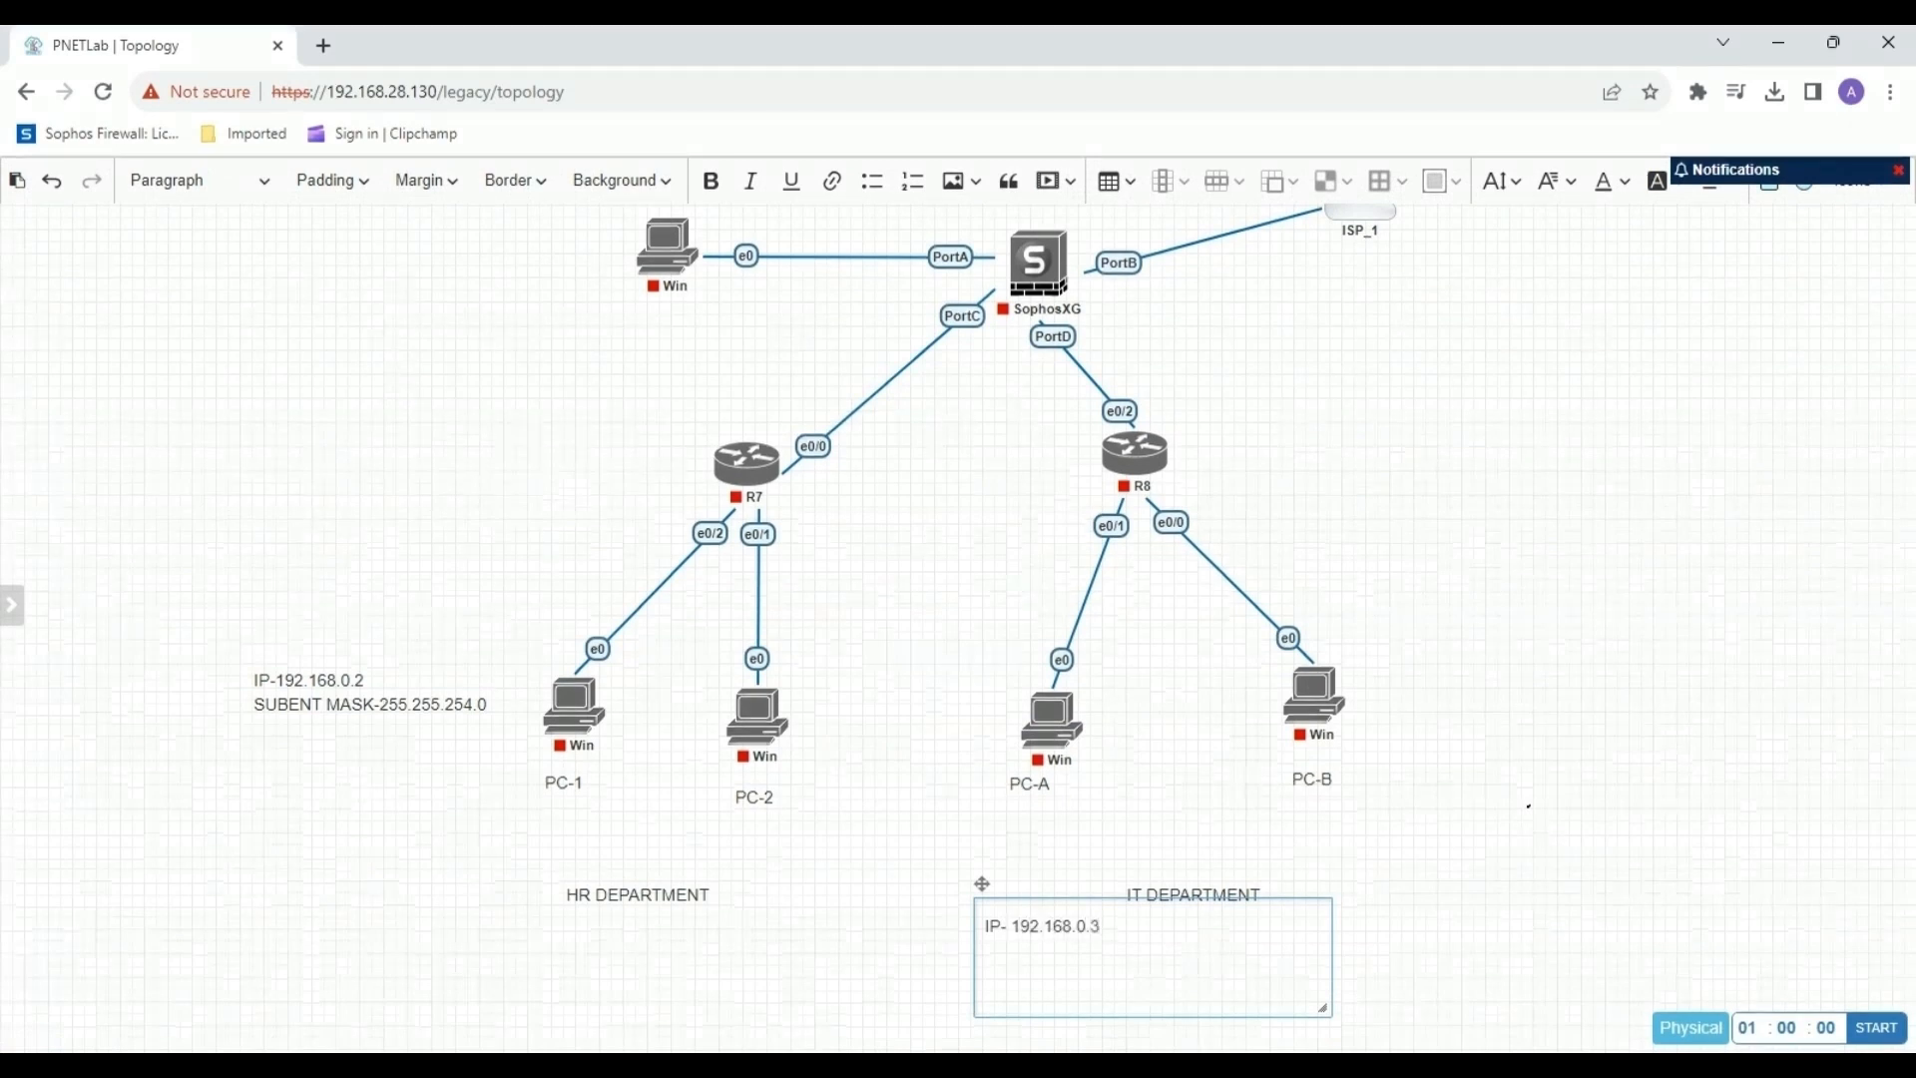
{"action": "key", "text": "Return"}
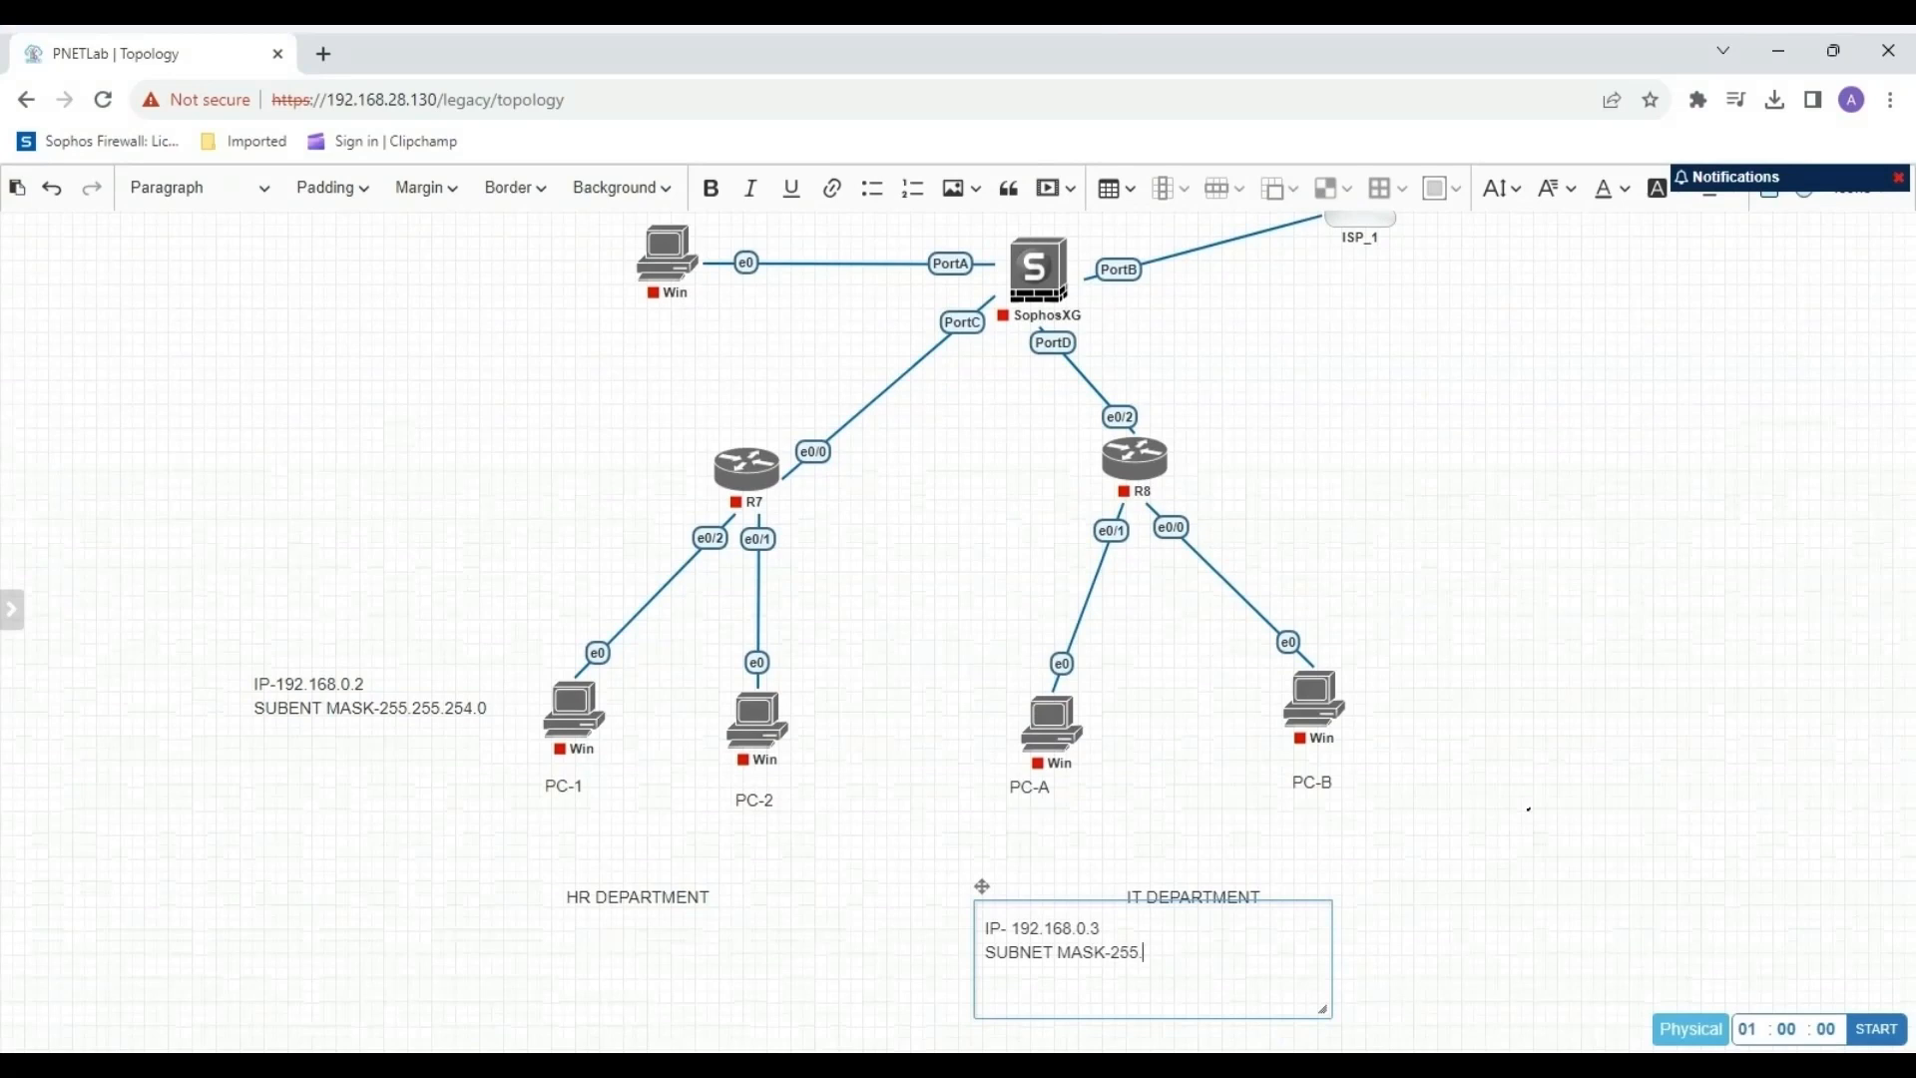
{"action": "type", "text": "SUBNET MASK-255.255.254.0"}
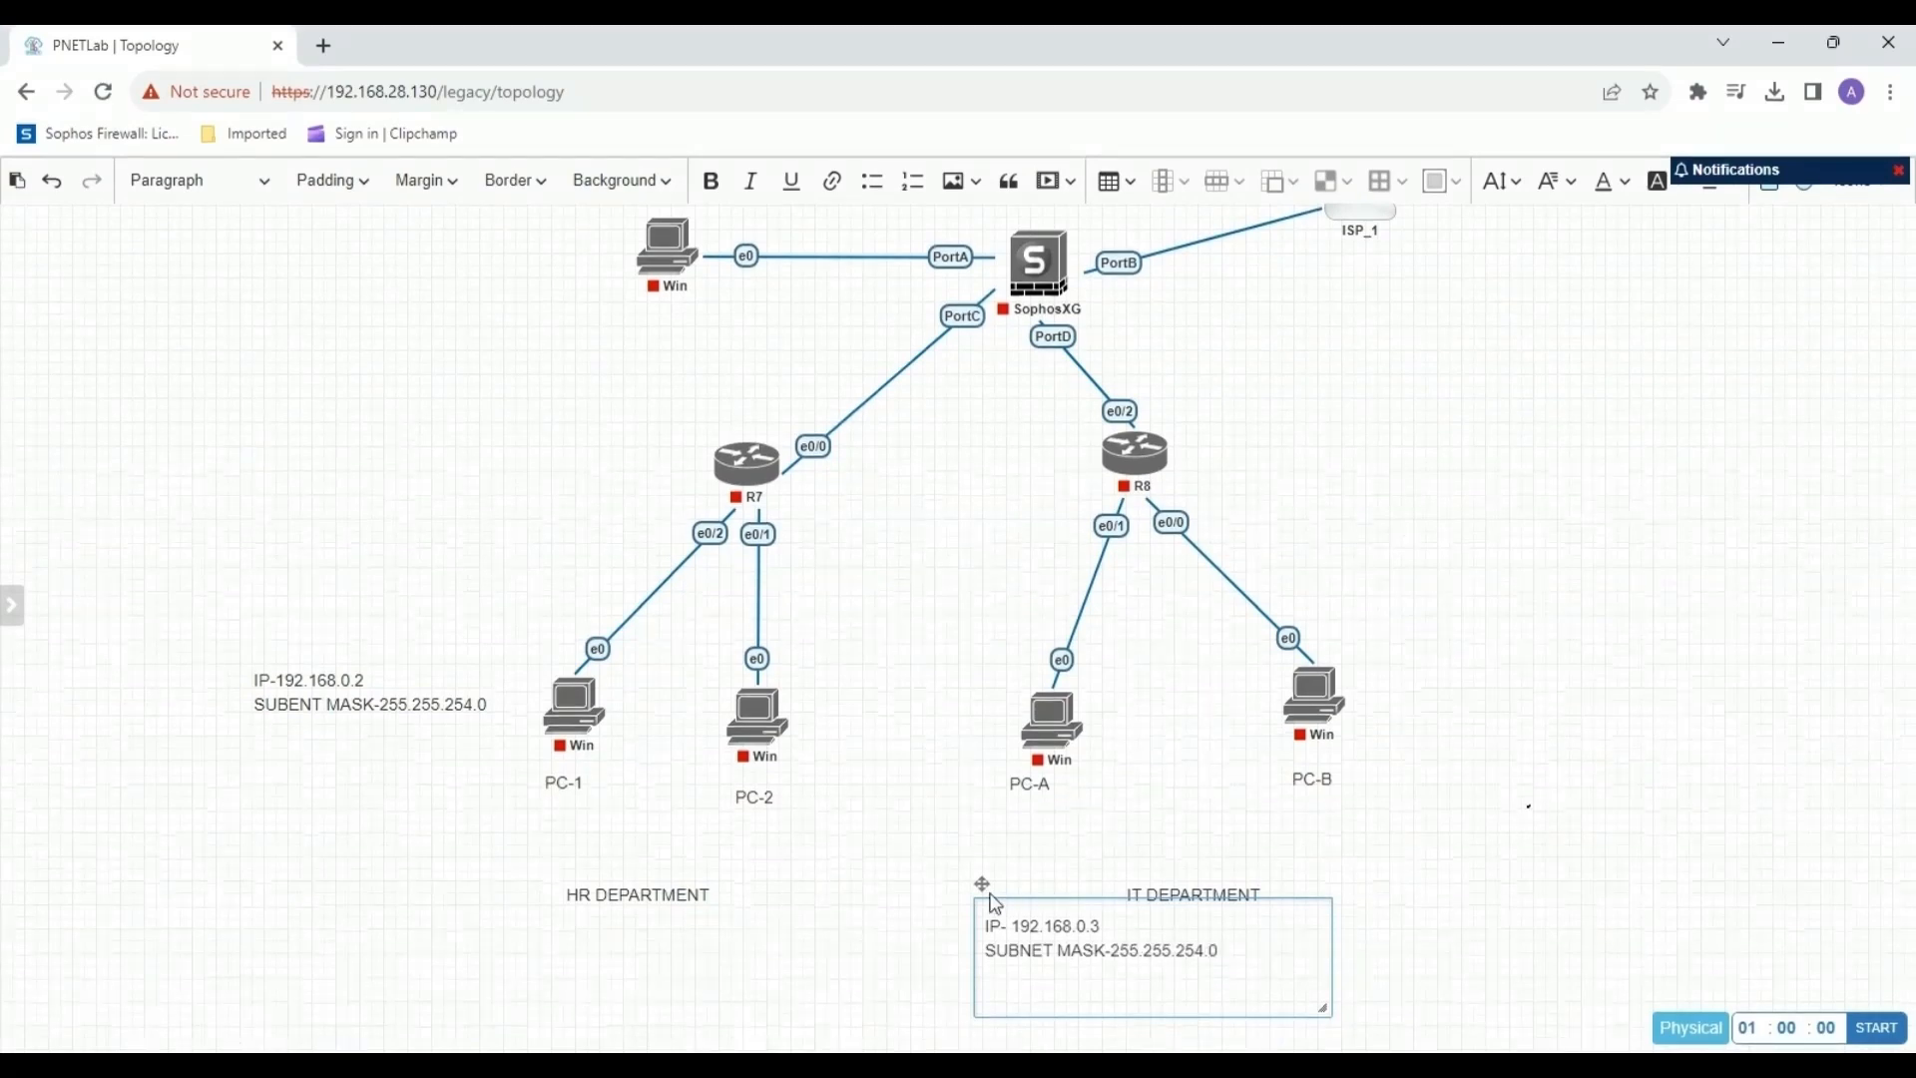
{"action": "left_click_drag", "start_coordinate": [982, 886], "coordinate": [794, 662]}
{"action": "left_click_drag", "start_coordinate": [1136, 790], "coordinate": [958, 782]}
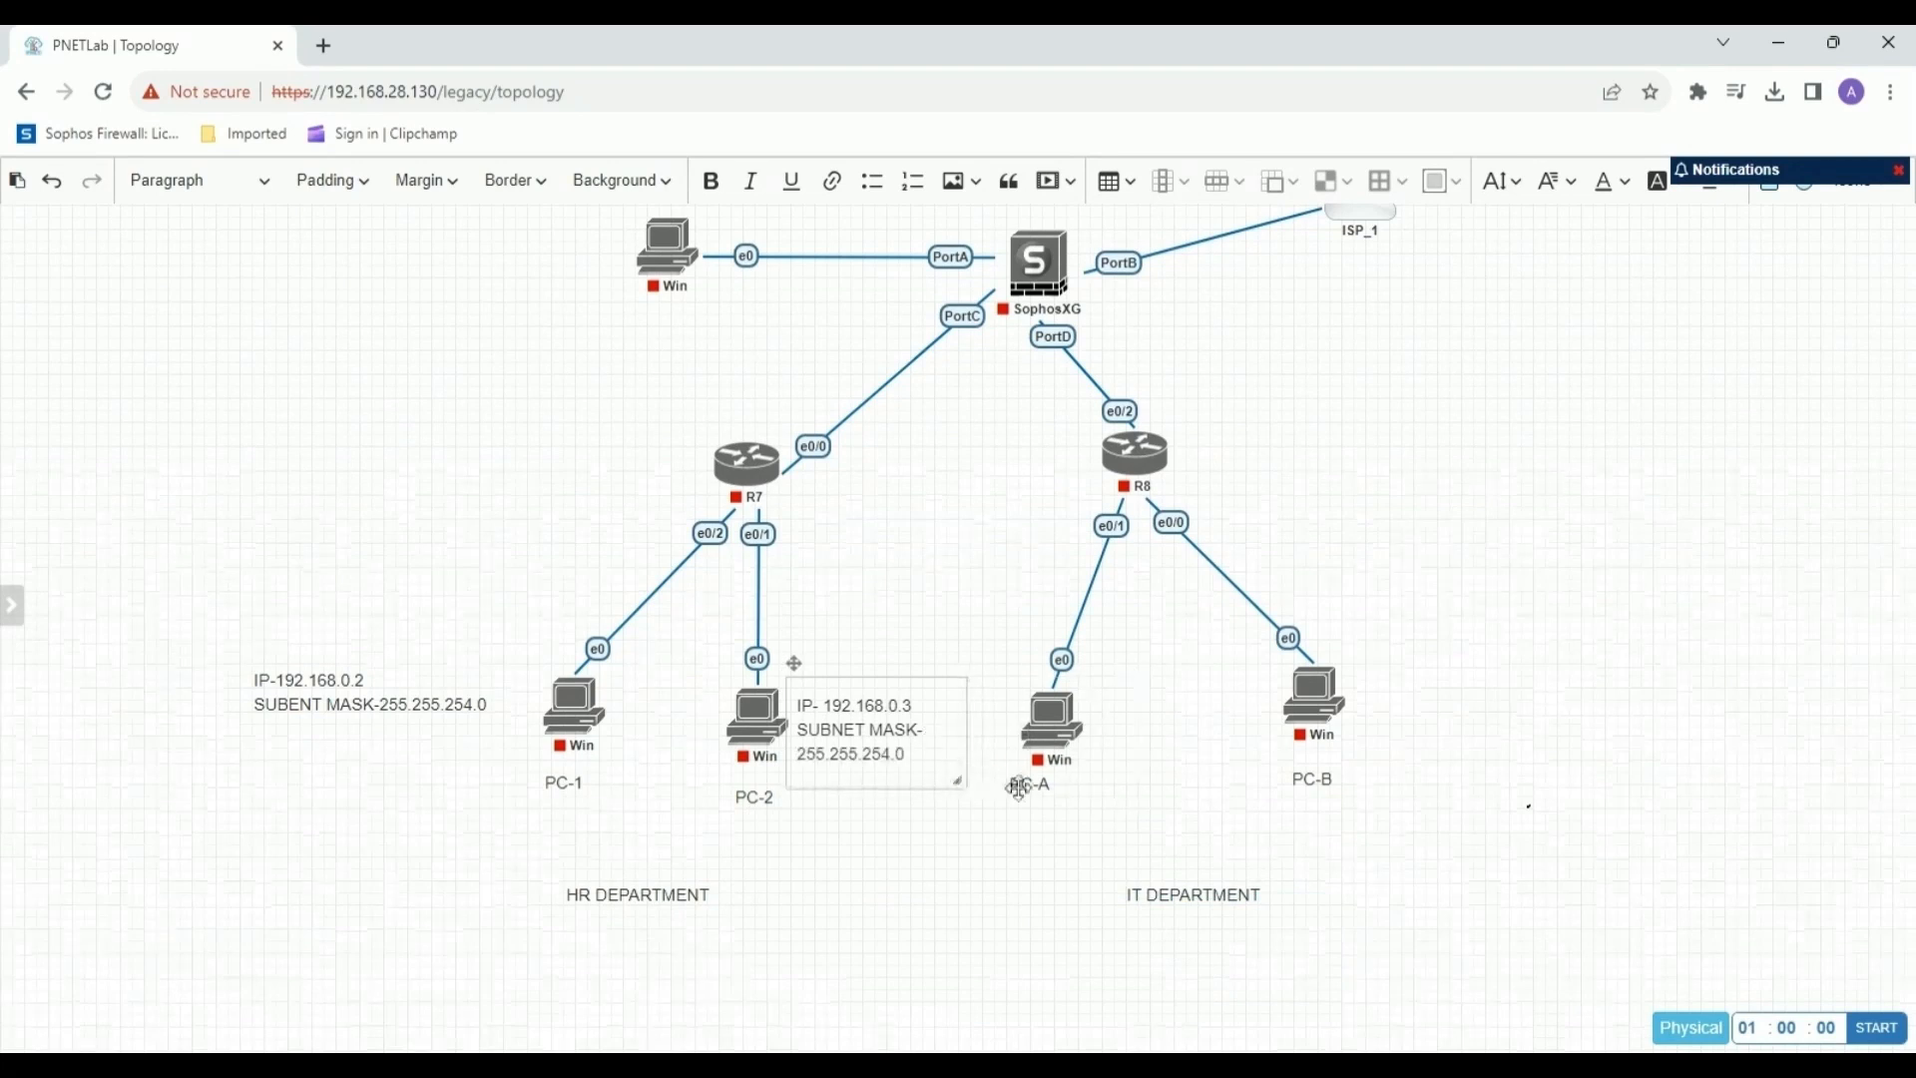
{"action": "left_click", "coordinate": [1291, 750]}
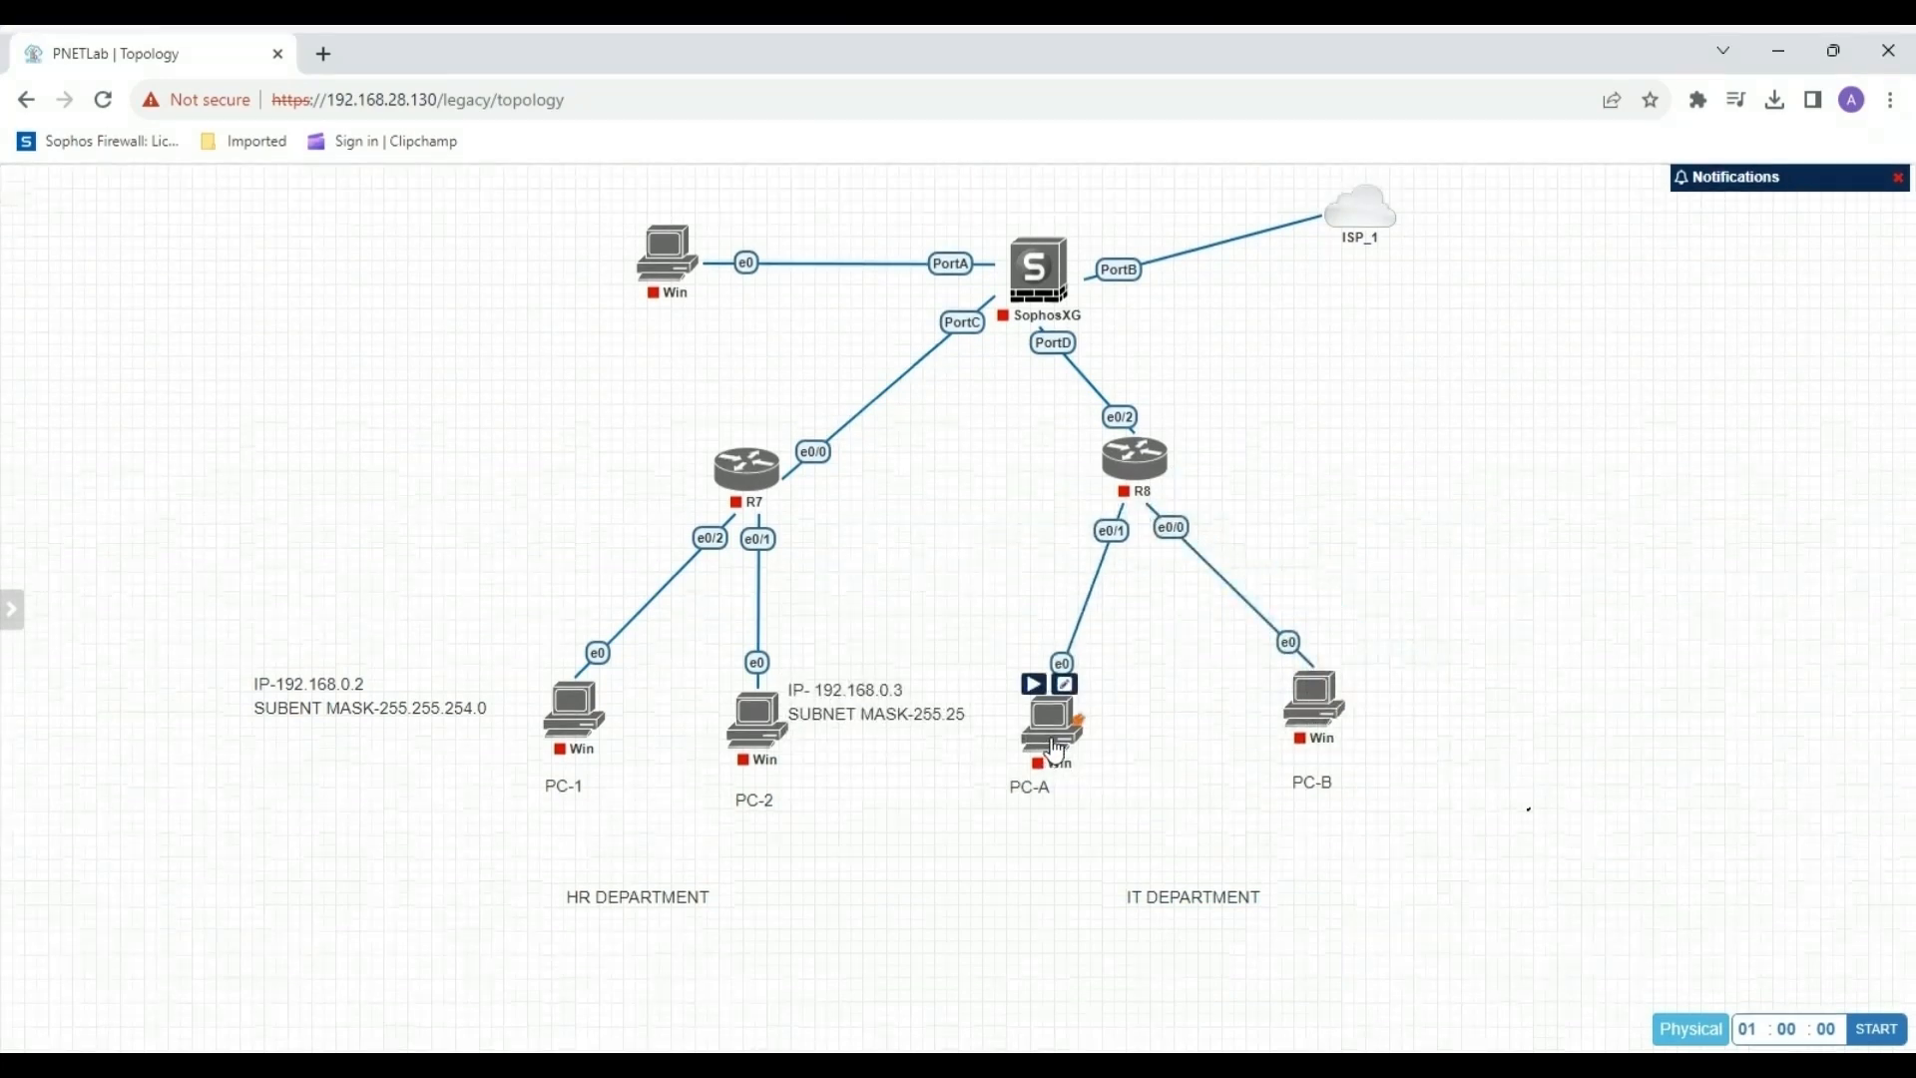
Move router R8 and its two Windows nodes farther right, bringing the "PC-A" and "IT DEPARTMENT" labels along beneath them.
{"action": "left_click_drag", "start_coordinate": [1138, 461], "coordinate": [1387, 477]}
{"action": "left_click_drag", "start_coordinate": [1316, 699], "coordinate": [1686, 711]}
{"action": "left_click_drag", "start_coordinate": [1053, 721], "coordinate": [1687, 799]}
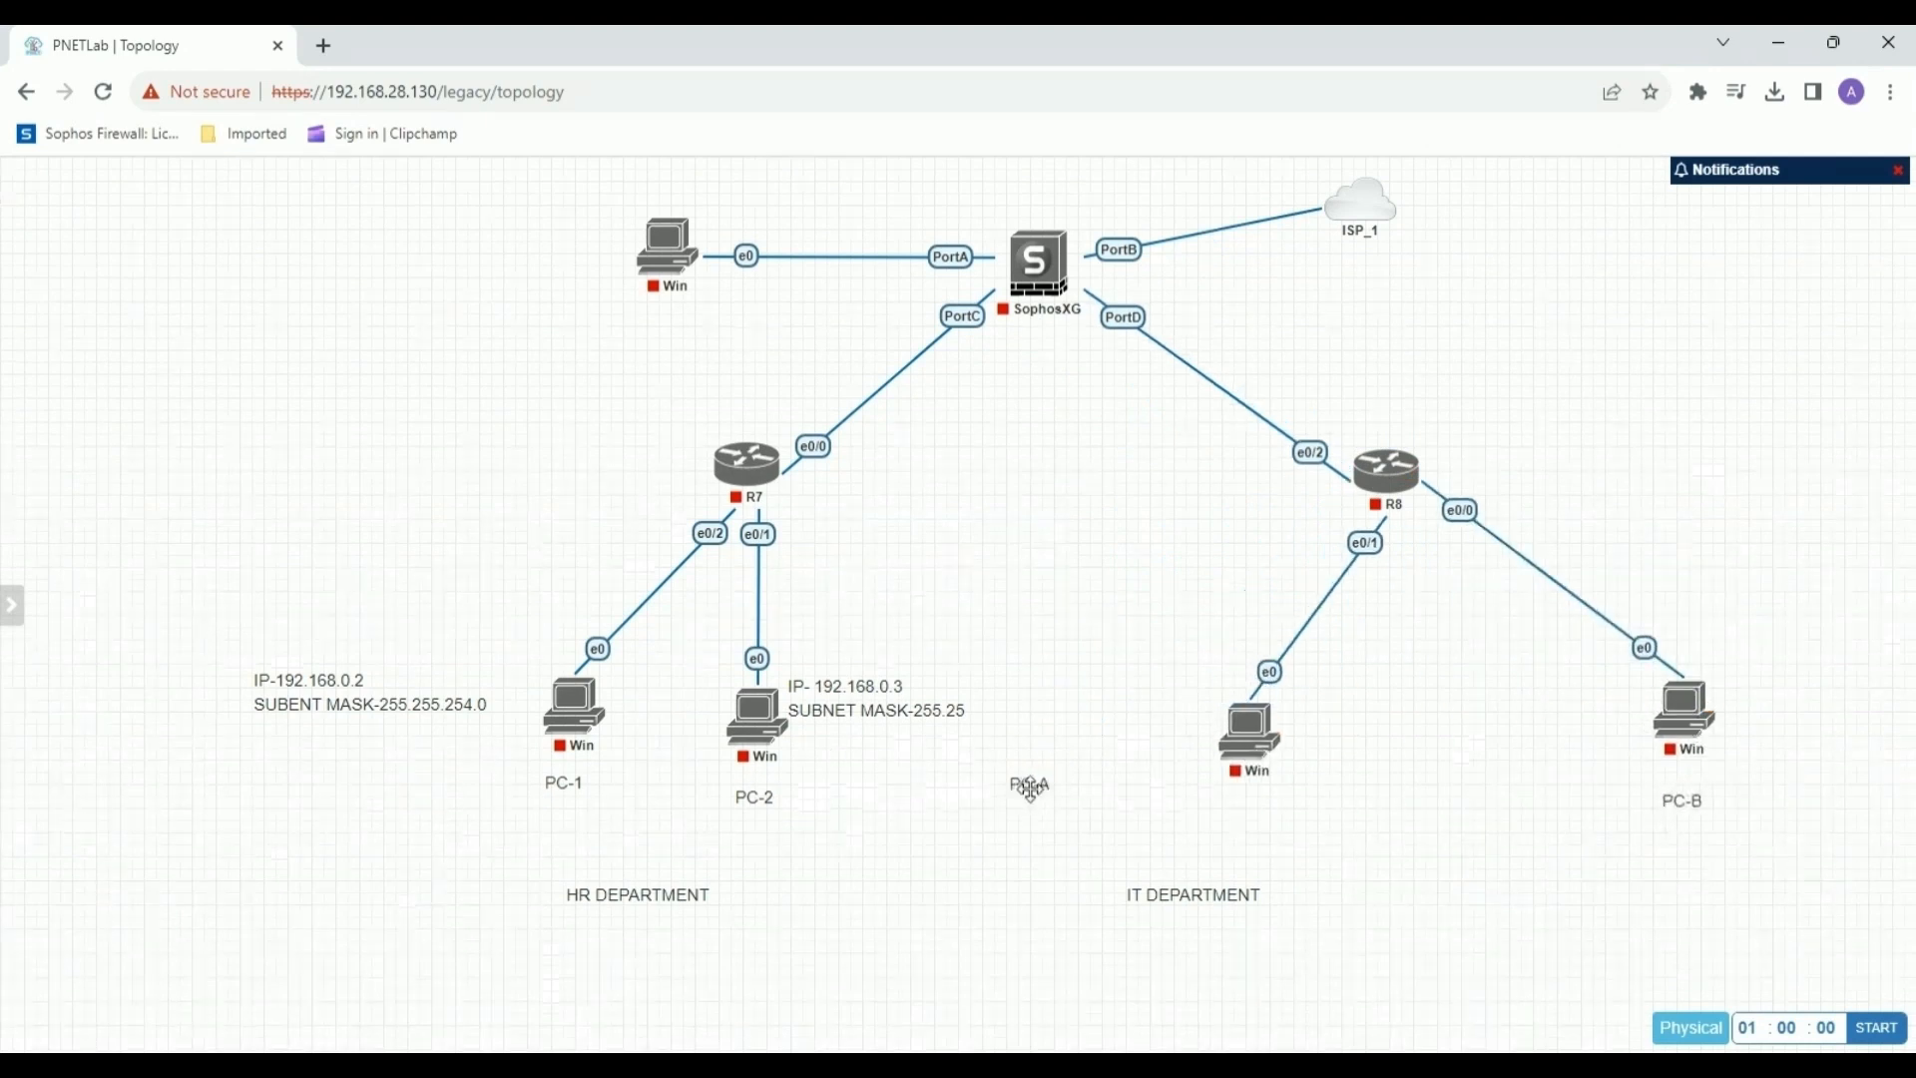
{"action": "left_click", "coordinate": [752, 785]}
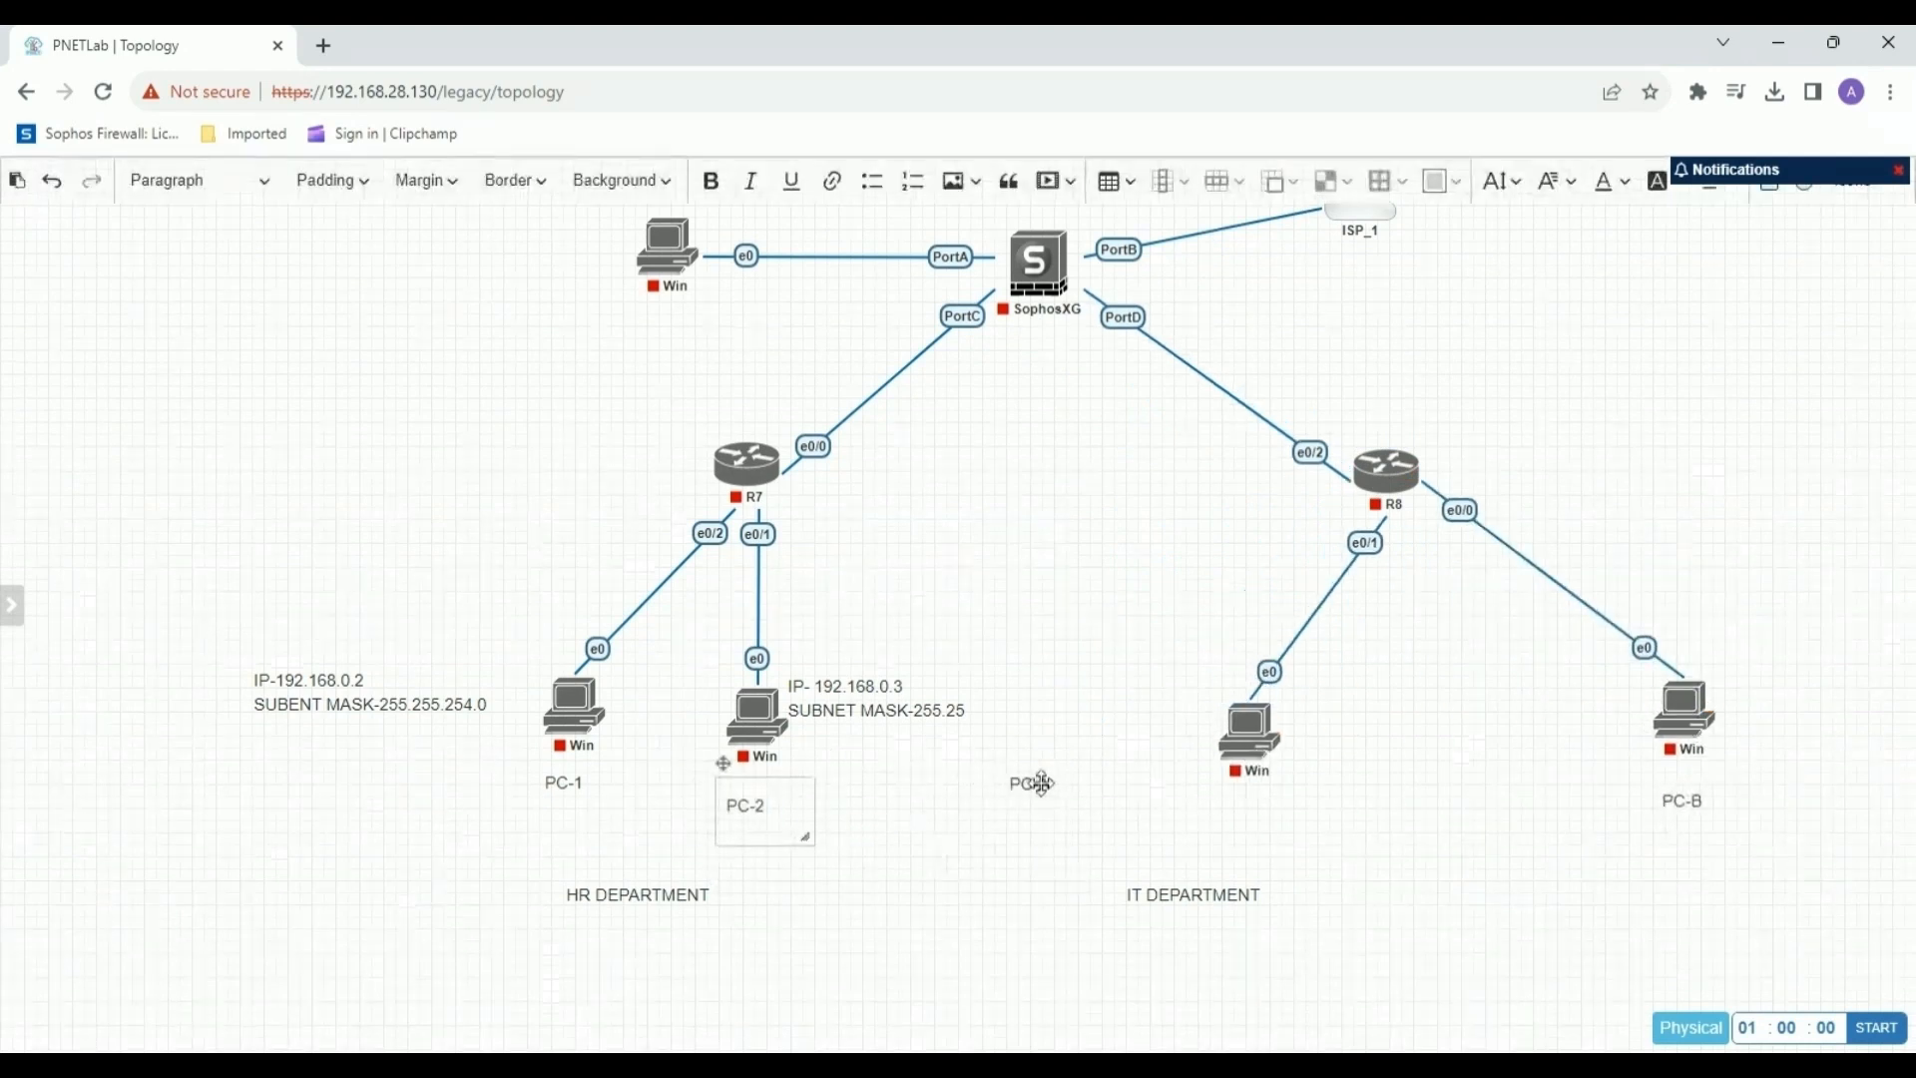
{"action": "left_click_drag", "start_coordinate": [1036, 784], "coordinate": [1256, 804]}
{"action": "left_click_drag", "start_coordinate": [1214, 895], "coordinate": [1546, 880]}
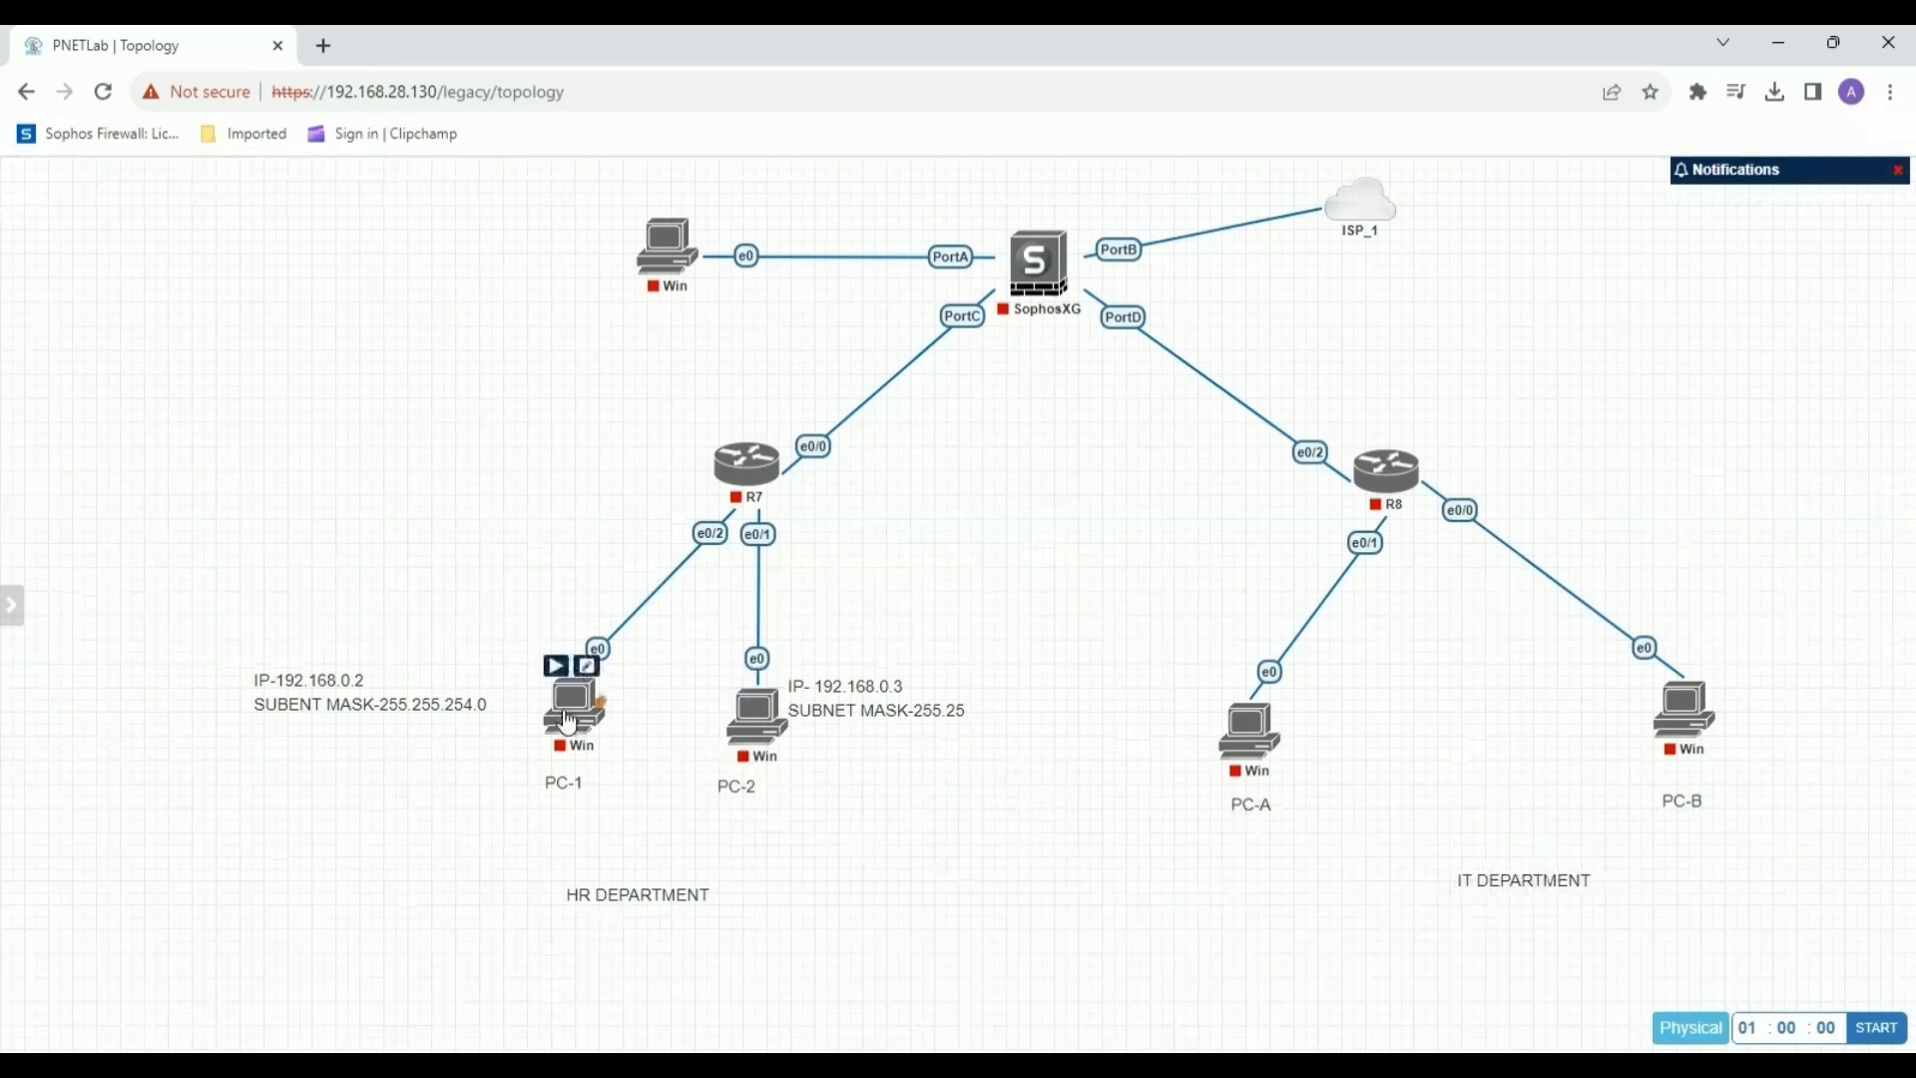
Shift PC-2's Windows node right and widen its IP label box so the subnet mask fits on one line beside the node.
{"action": "left_click_drag", "start_coordinate": [757, 740], "coordinate": [908, 760]}
{"action": "left_click", "coordinate": [814, 707]}
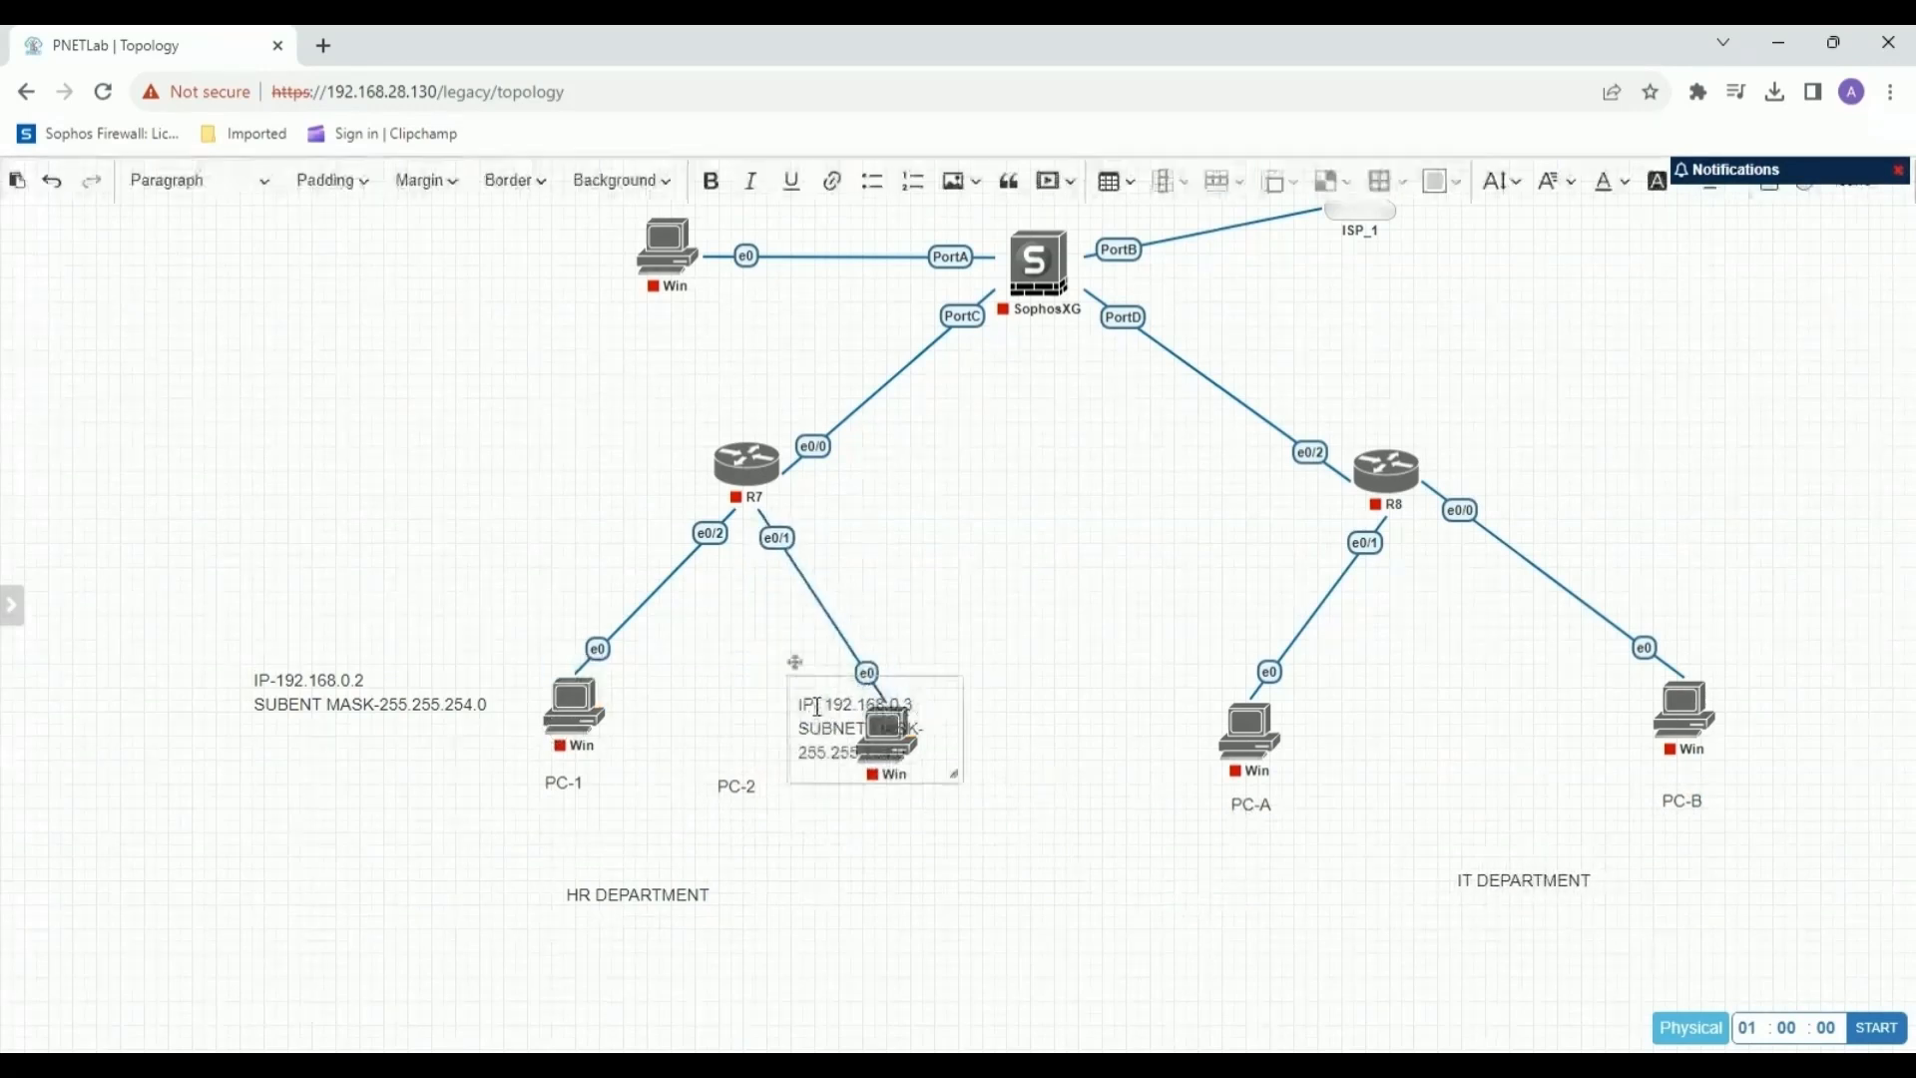
{"action": "left_click_drag", "start_coordinate": [962, 782], "coordinate": [1099, 775]}
{"action": "left_click_drag", "start_coordinate": [791, 672], "coordinate": [923, 678]}
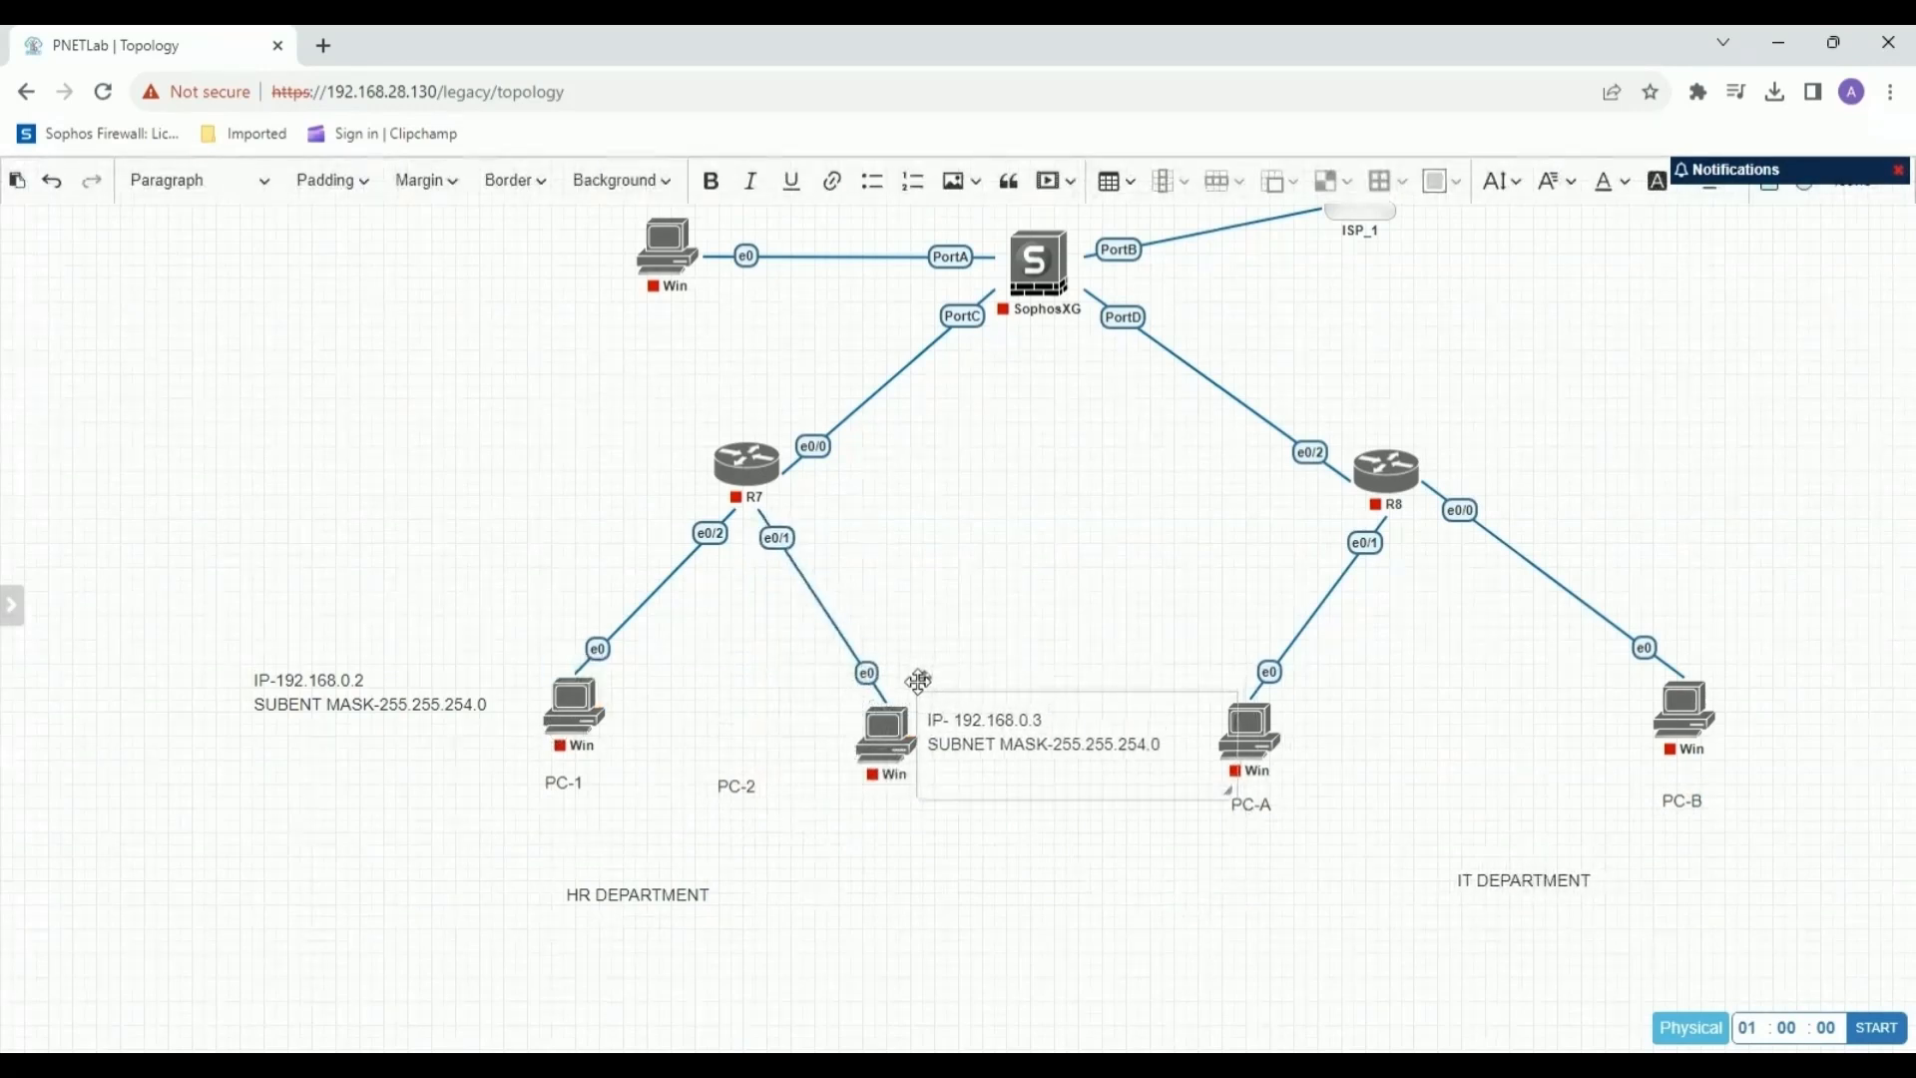
{"action": "left_click_drag", "start_coordinate": [1240, 796], "coordinate": [1168, 787]}
{"action": "mouse_move", "coordinate": [861, 759]}
{"action": "left_click", "coordinate": [930, 555]}
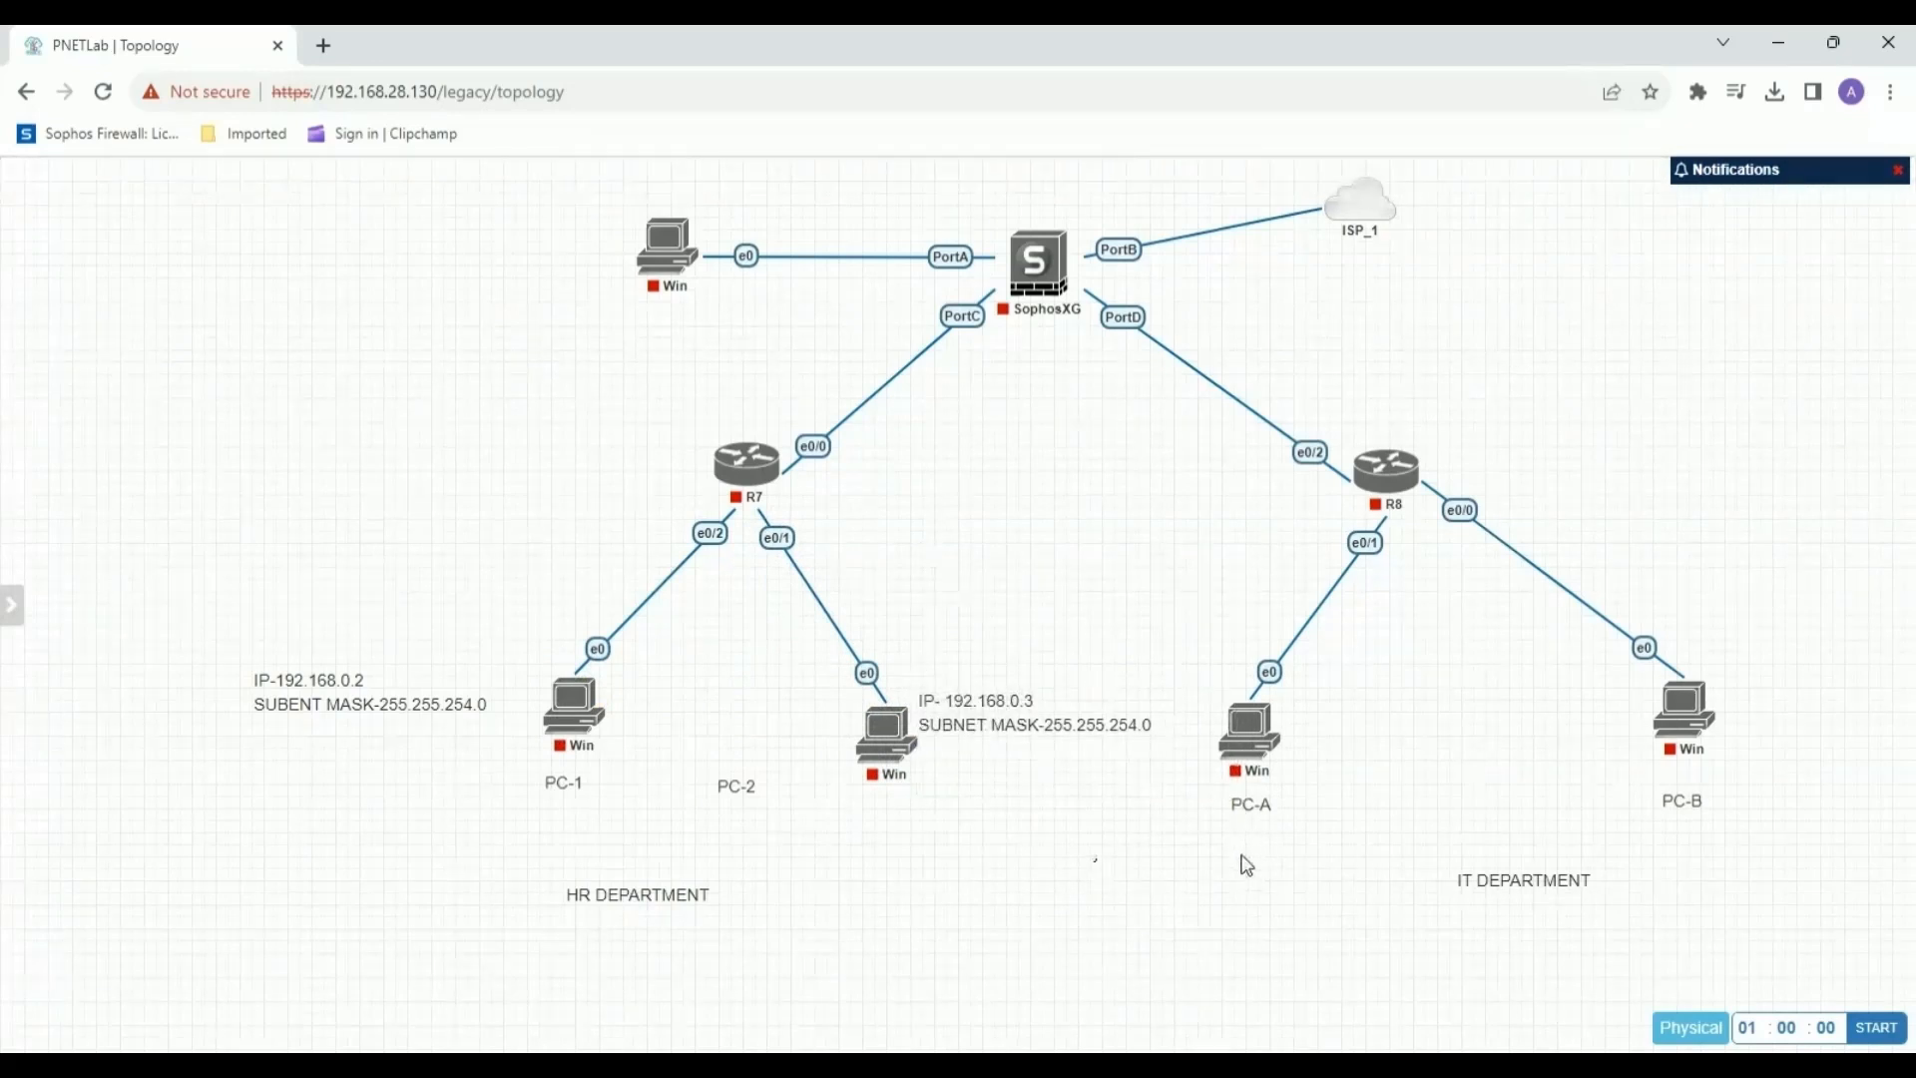
Move R7 and its two Windows nodes farther left, with PC-1's IP label beside its node and PC-2's directly beneath its node.
{"action": "left_click_drag", "start_coordinate": [746, 464], "coordinate": [550, 452]}
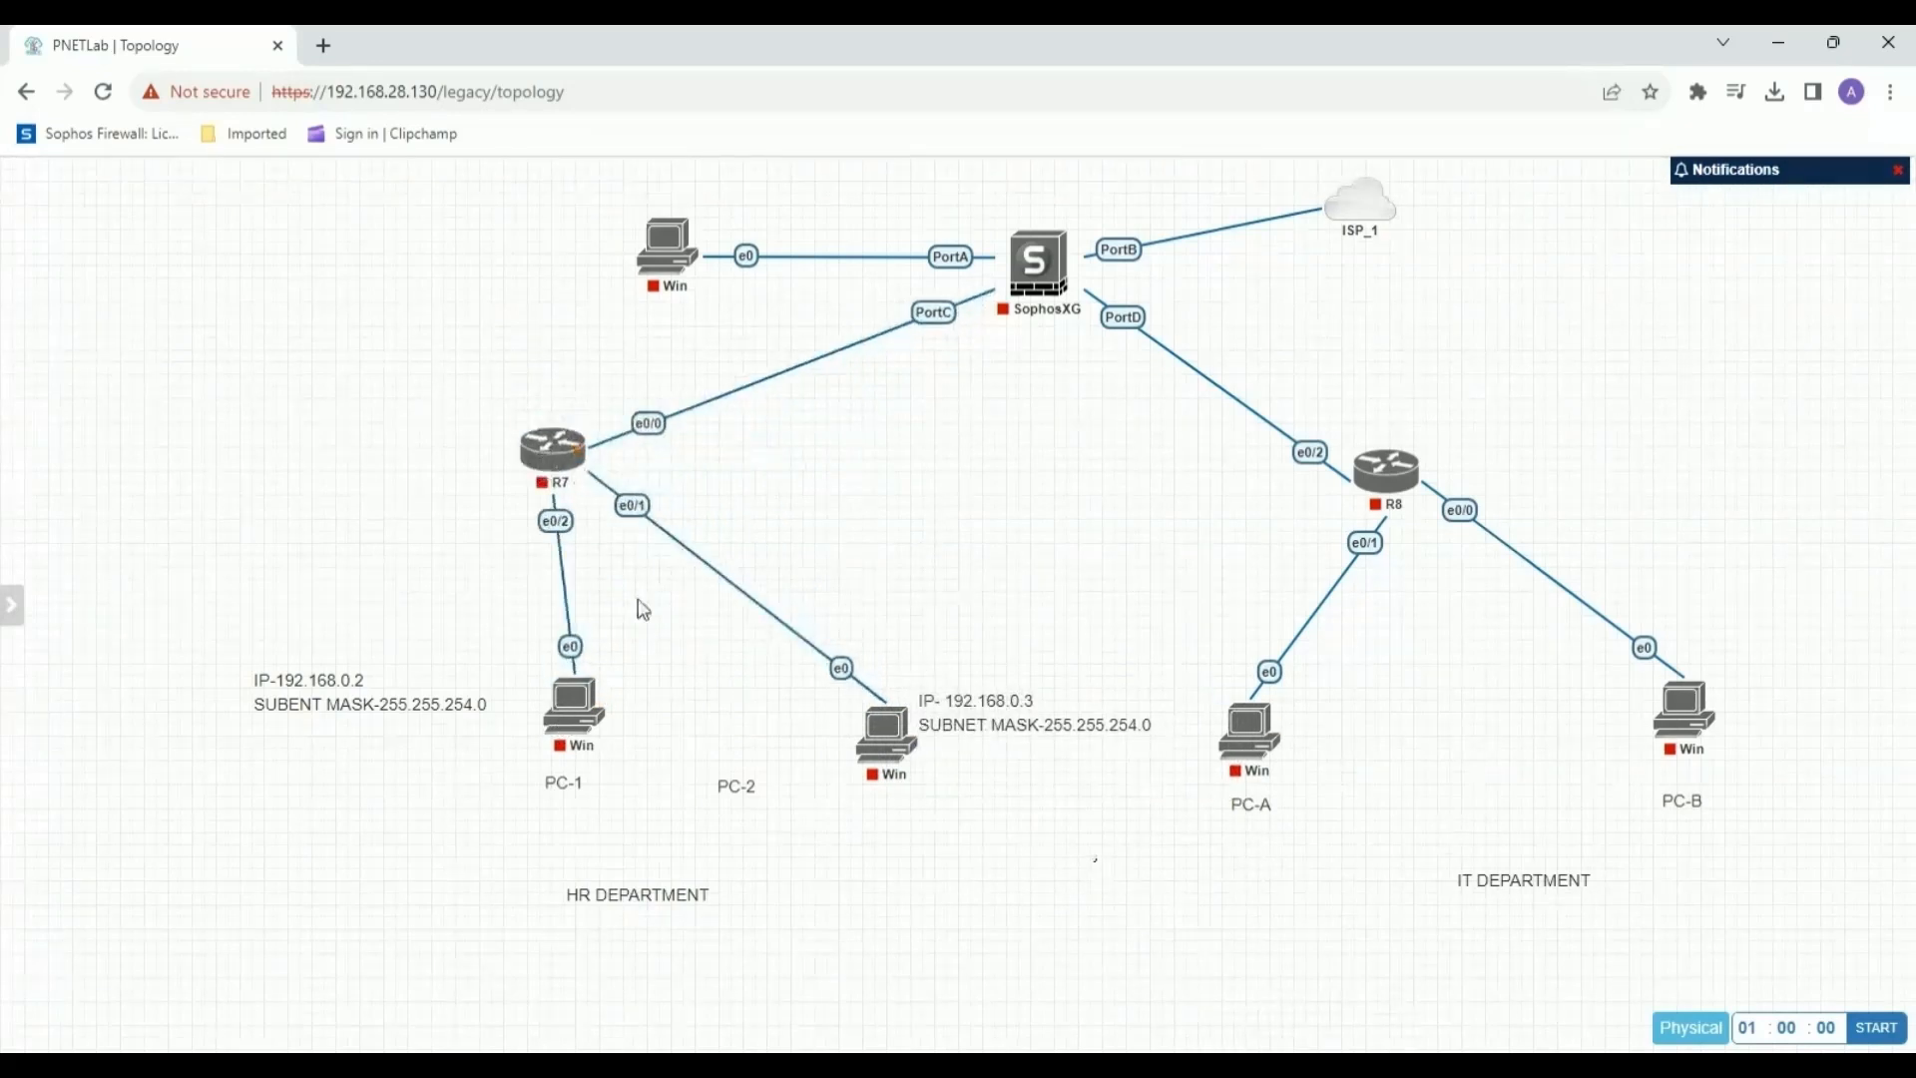
{"action": "left_click_drag", "start_coordinate": [389, 711], "coordinate": [235, 715]}
{"action": "left_click_drag", "start_coordinate": [581, 730], "coordinate": [285, 669]}
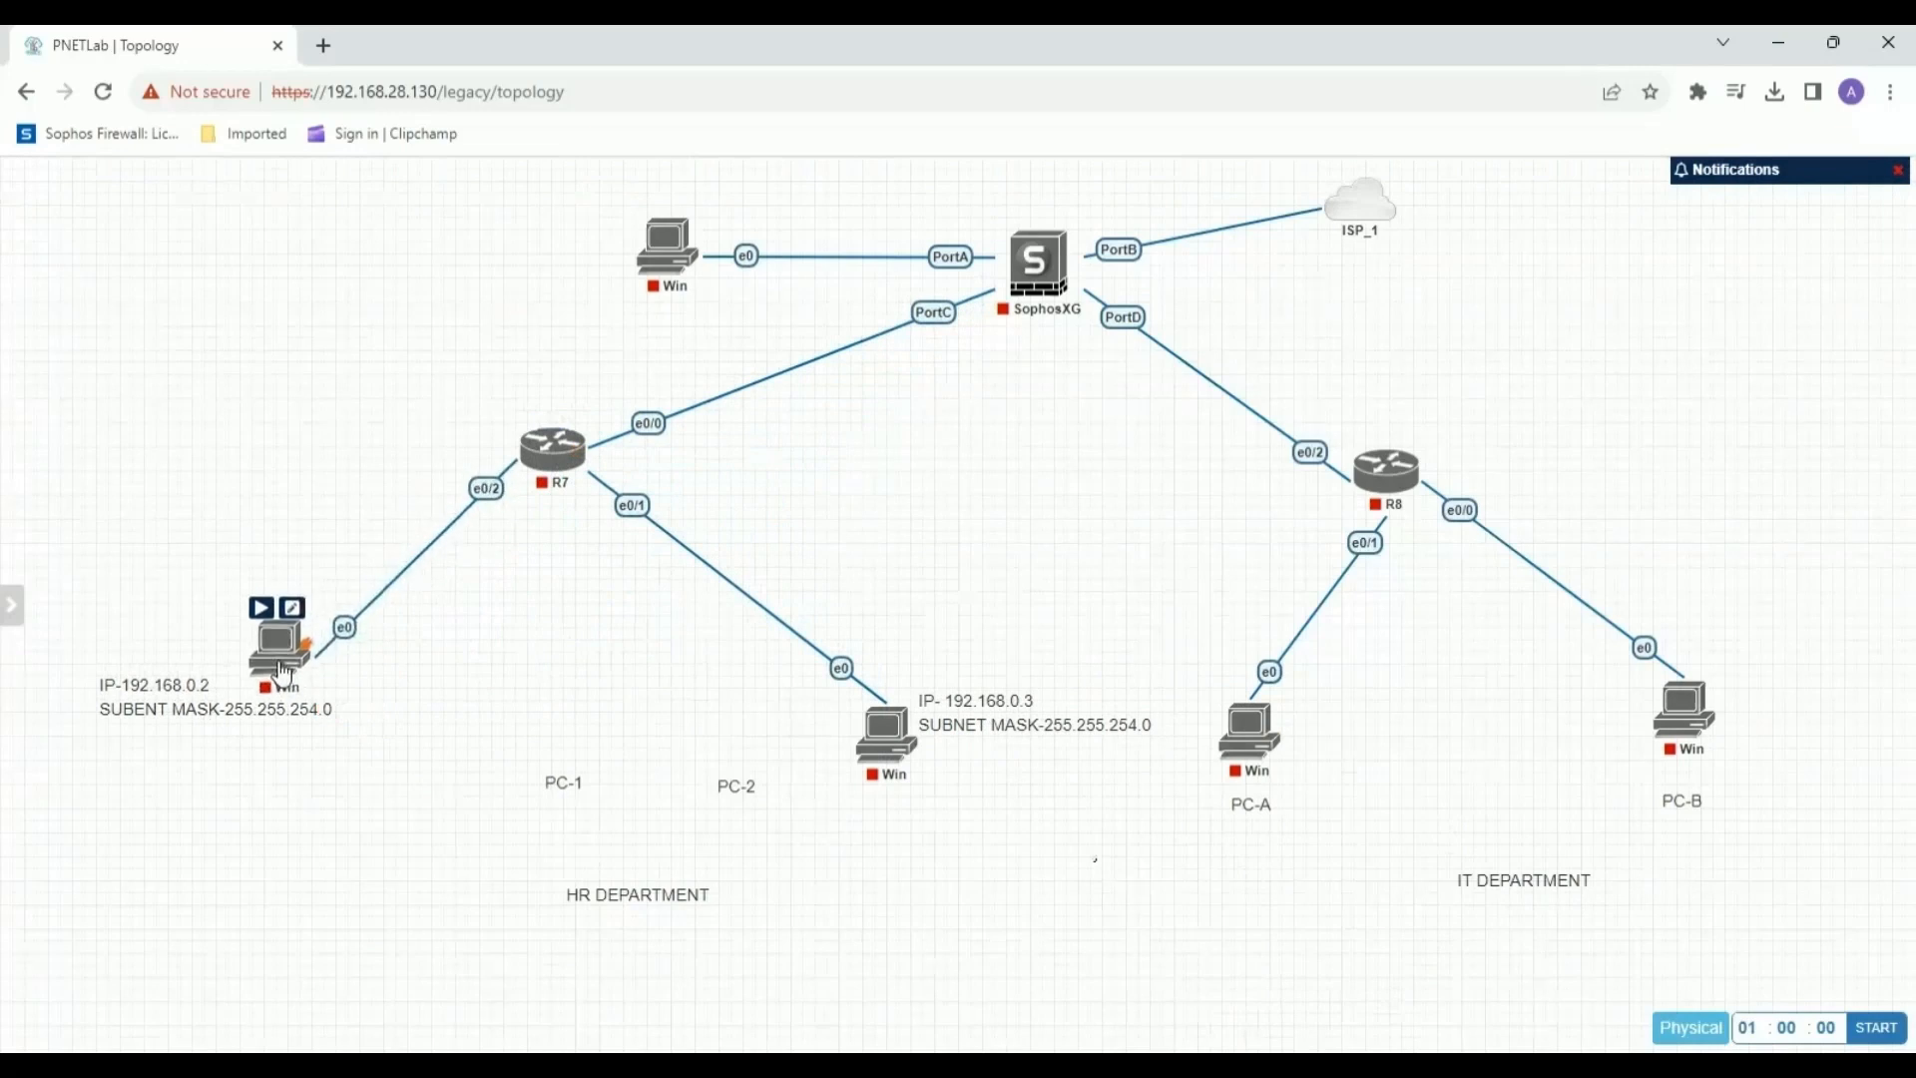
{"action": "left_click_drag", "start_coordinate": [888, 734], "coordinate": [678, 650]}
{"action": "left_click_drag", "start_coordinate": [966, 723], "coordinate": [660, 736]}
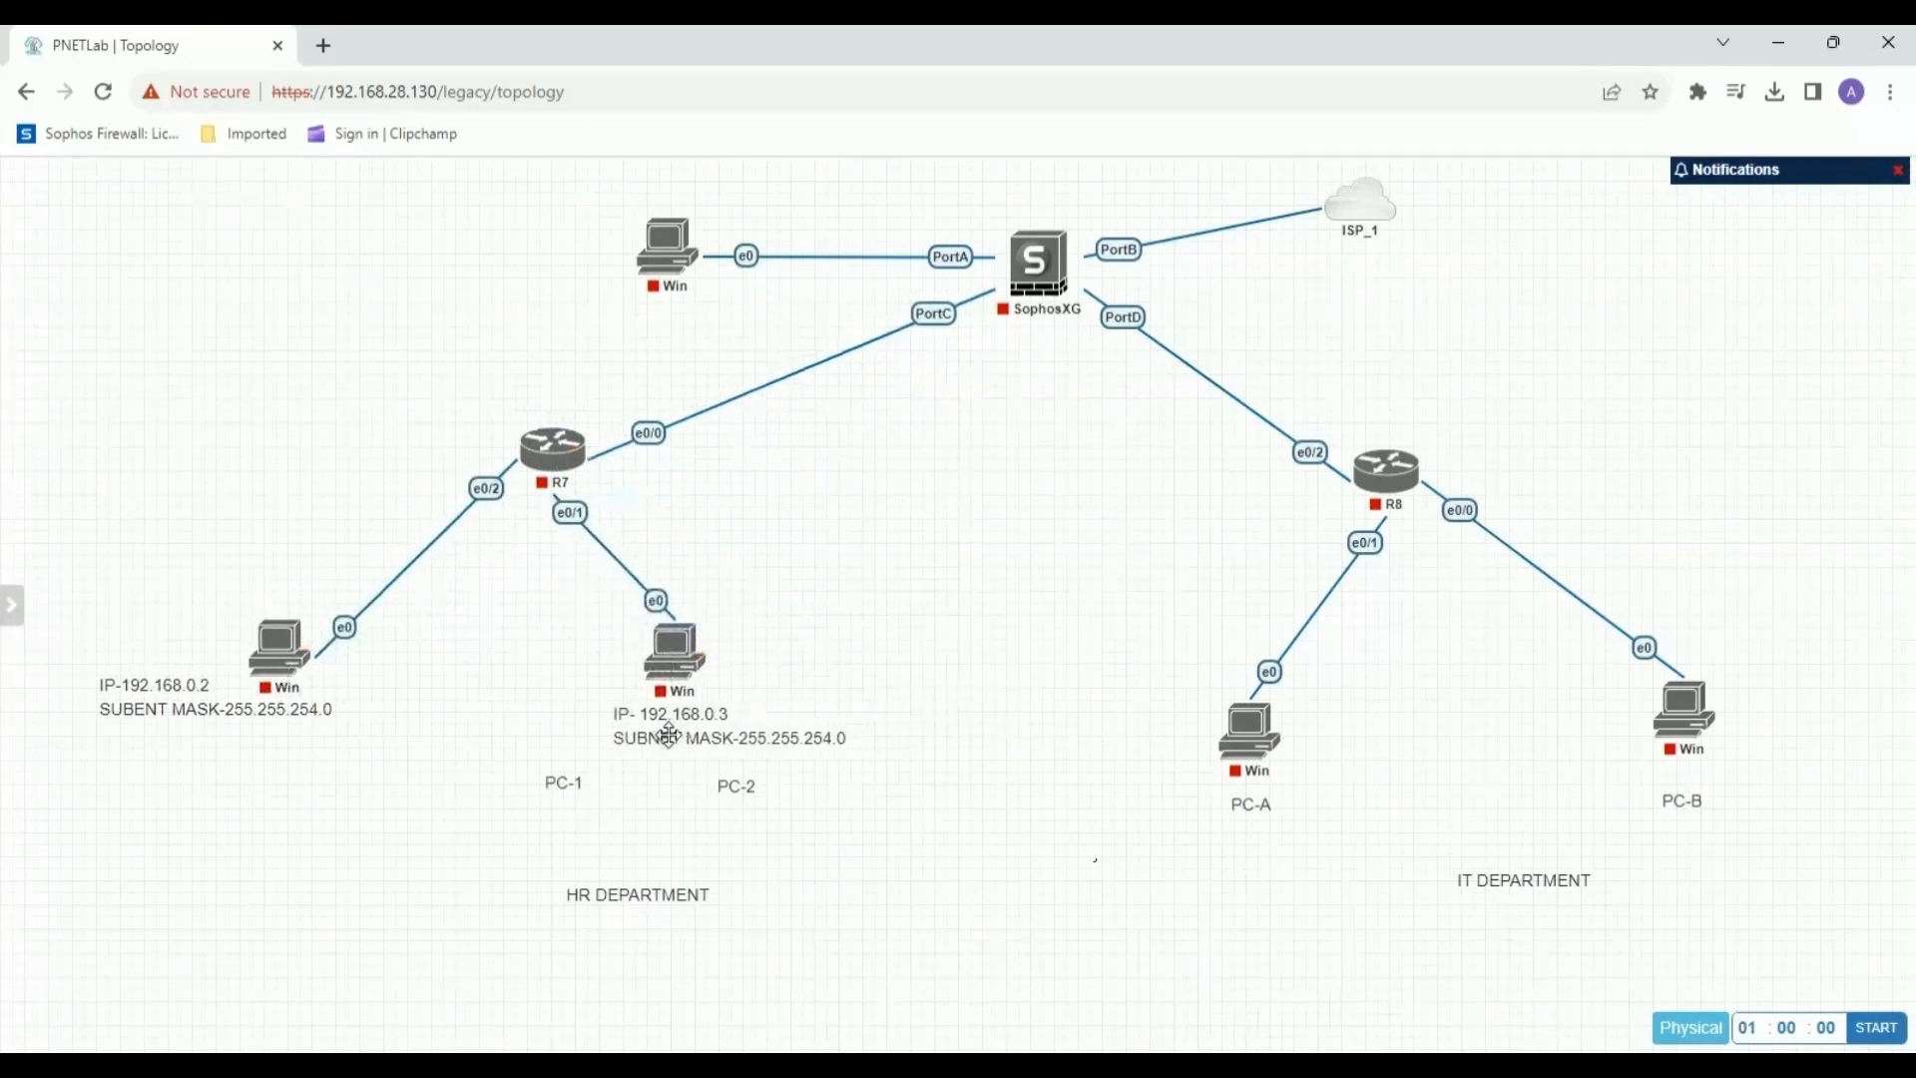
Reposition the "PC-1" and "PC-2" labels under their IP labels and the "HR DEPARTMENT" label between them.
{"action": "left_click_drag", "start_coordinate": [564, 789], "coordinate": [265, 749]}
{"action": "left_click_drag", "start_coordinate": [743, 794], "coordinate": [677, 785]}
{"action": "left_click_drag", "start_coordinate": [614, 892], "coordinate": [444, 747]}
Add a text label "10.10.0.1", shrink its box and place it under the "PC-A" label.
{"action": "right_click", "coordinate": [1224, 828]}
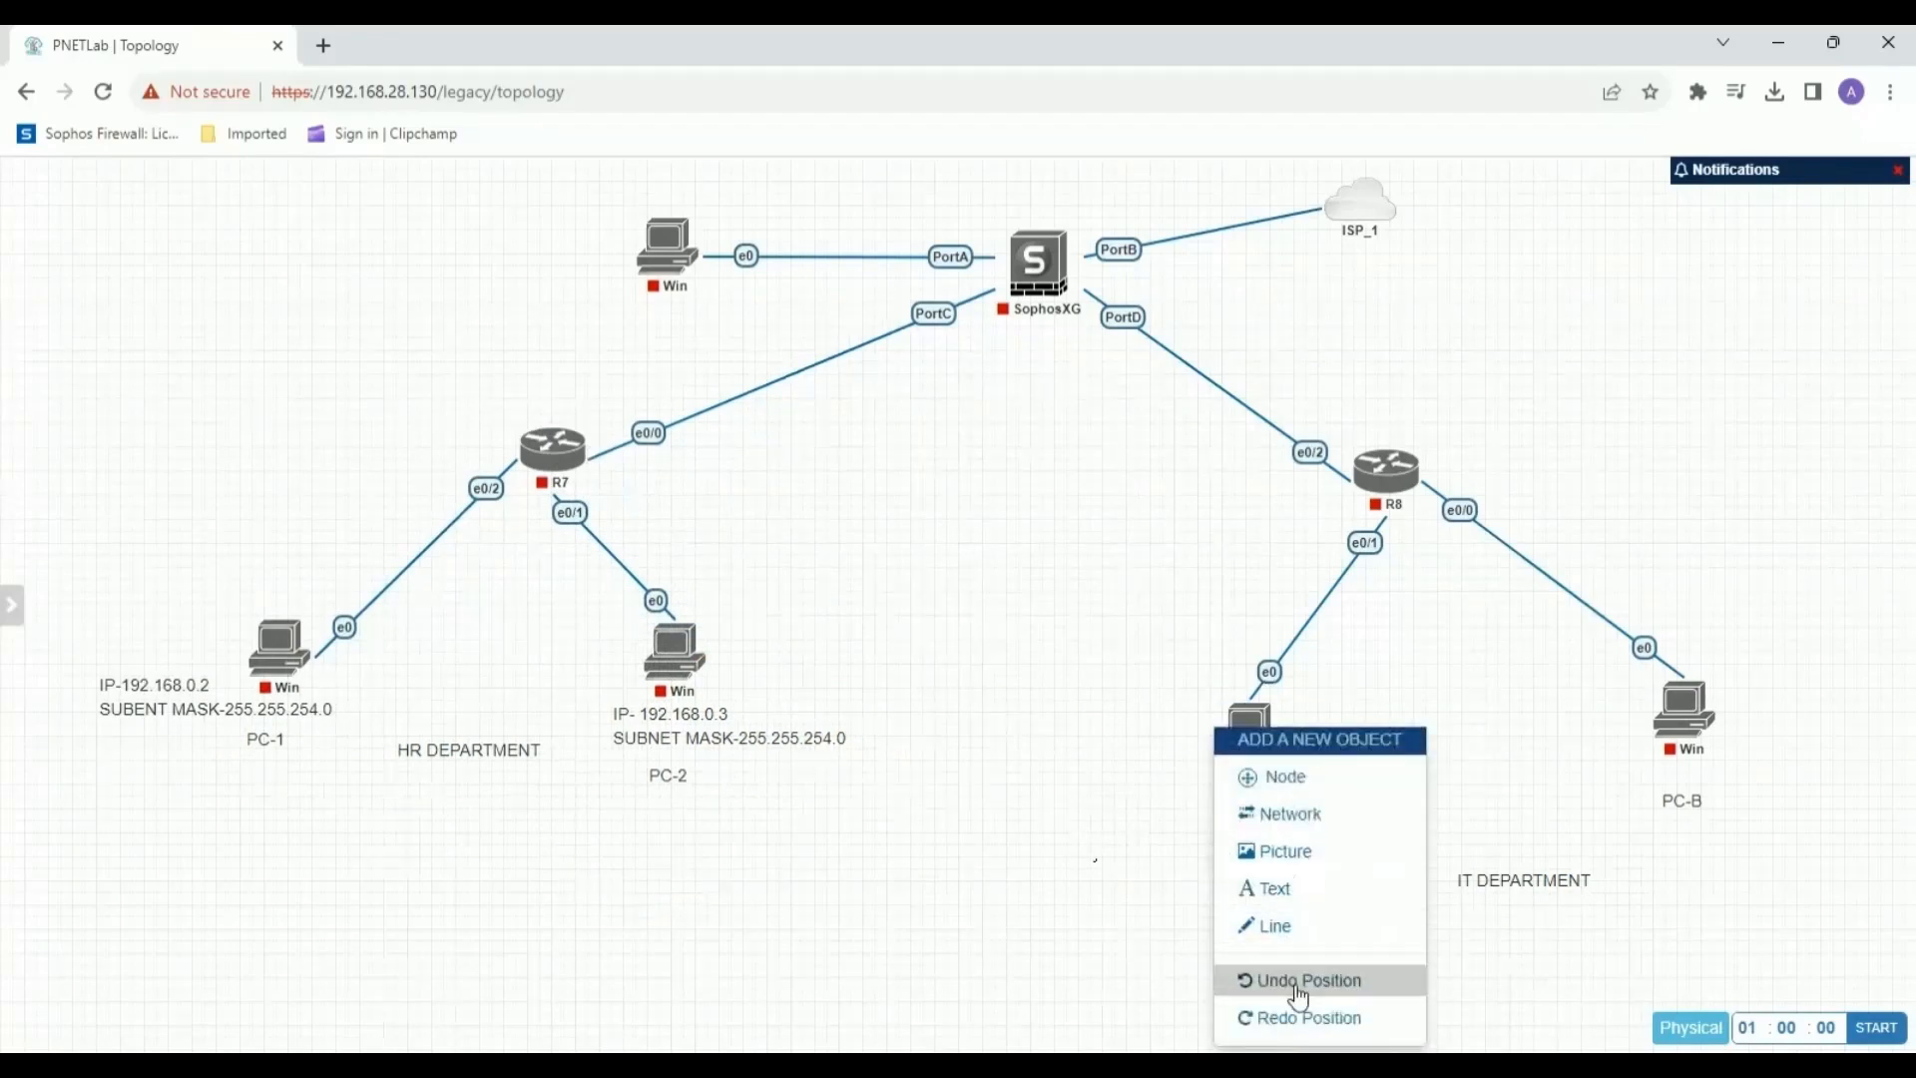
{"action": "left_click", "coordinate": [1263, 891]}
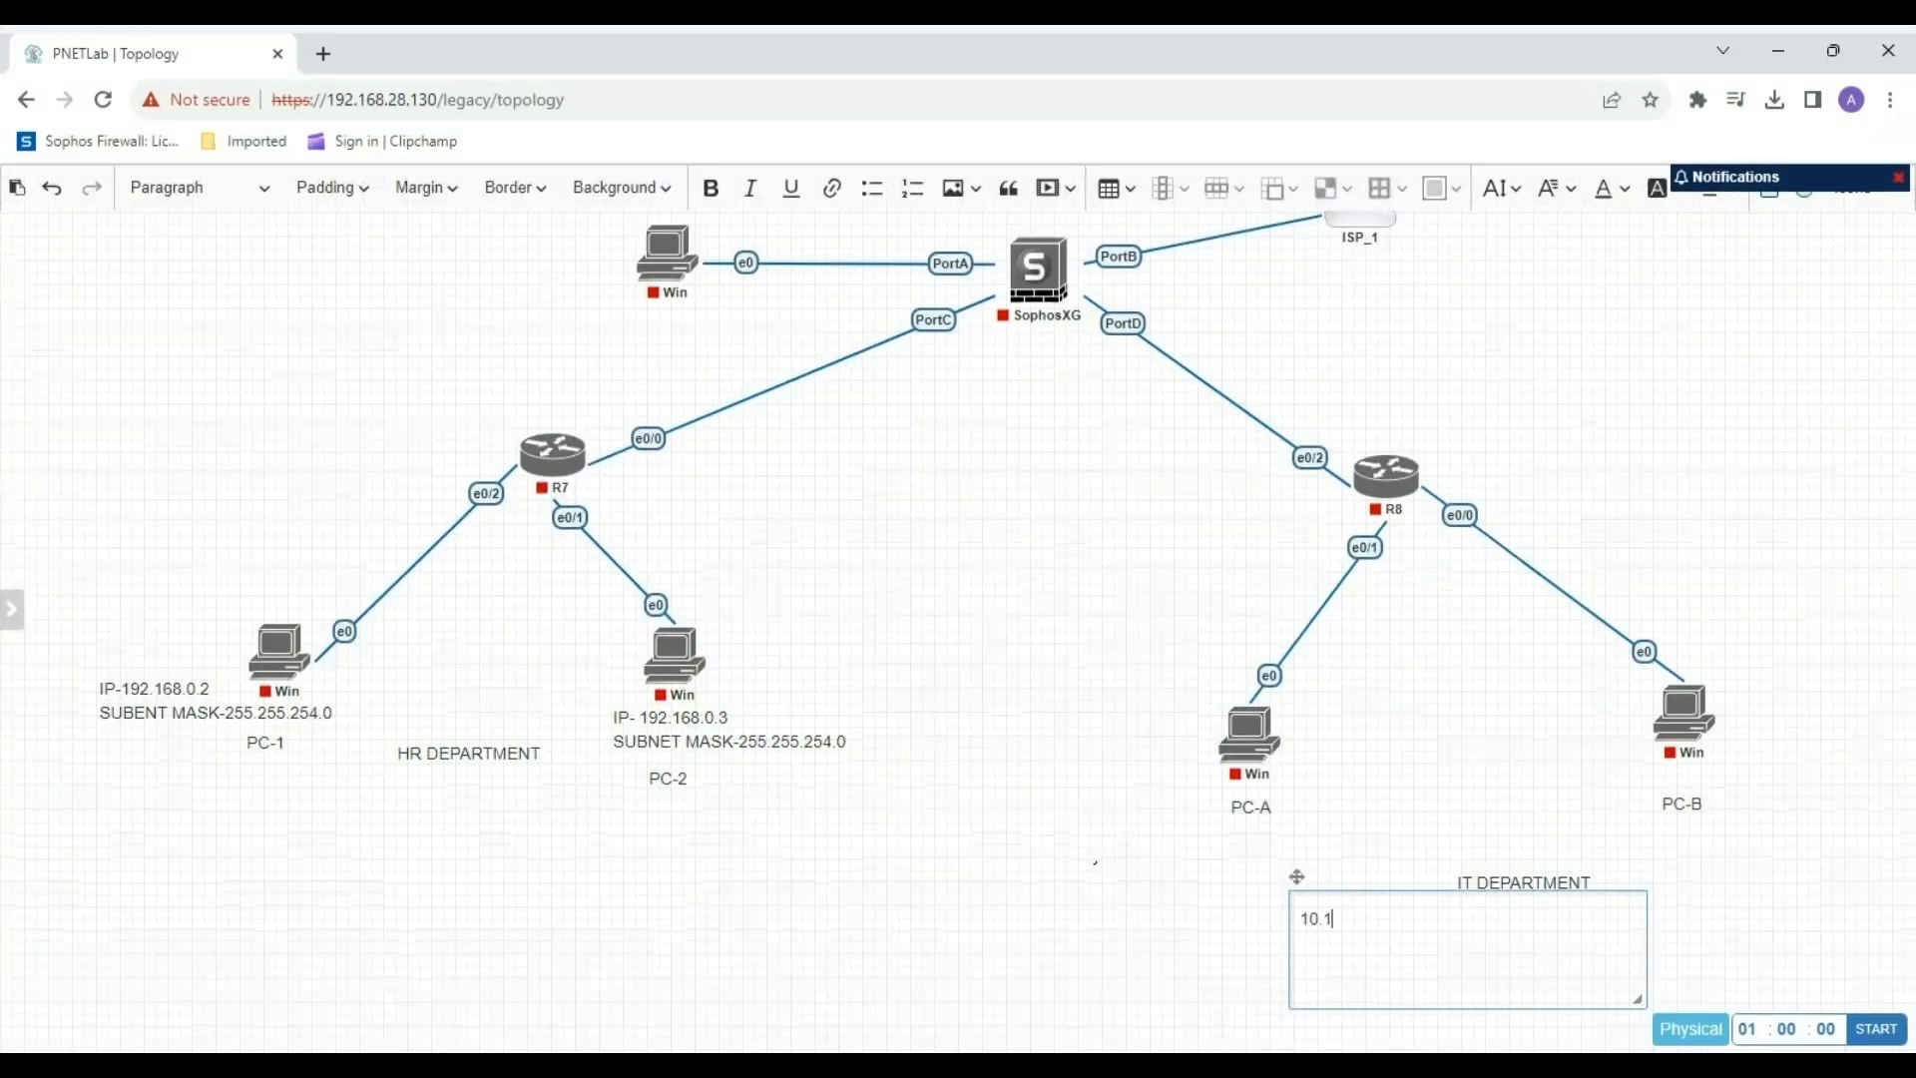
{"action": "type", "text": "10.10.0.1"}
{"action": "left_click_drag", "start_coordinate": [1638, 999], "coordinate": [1424, 949]}
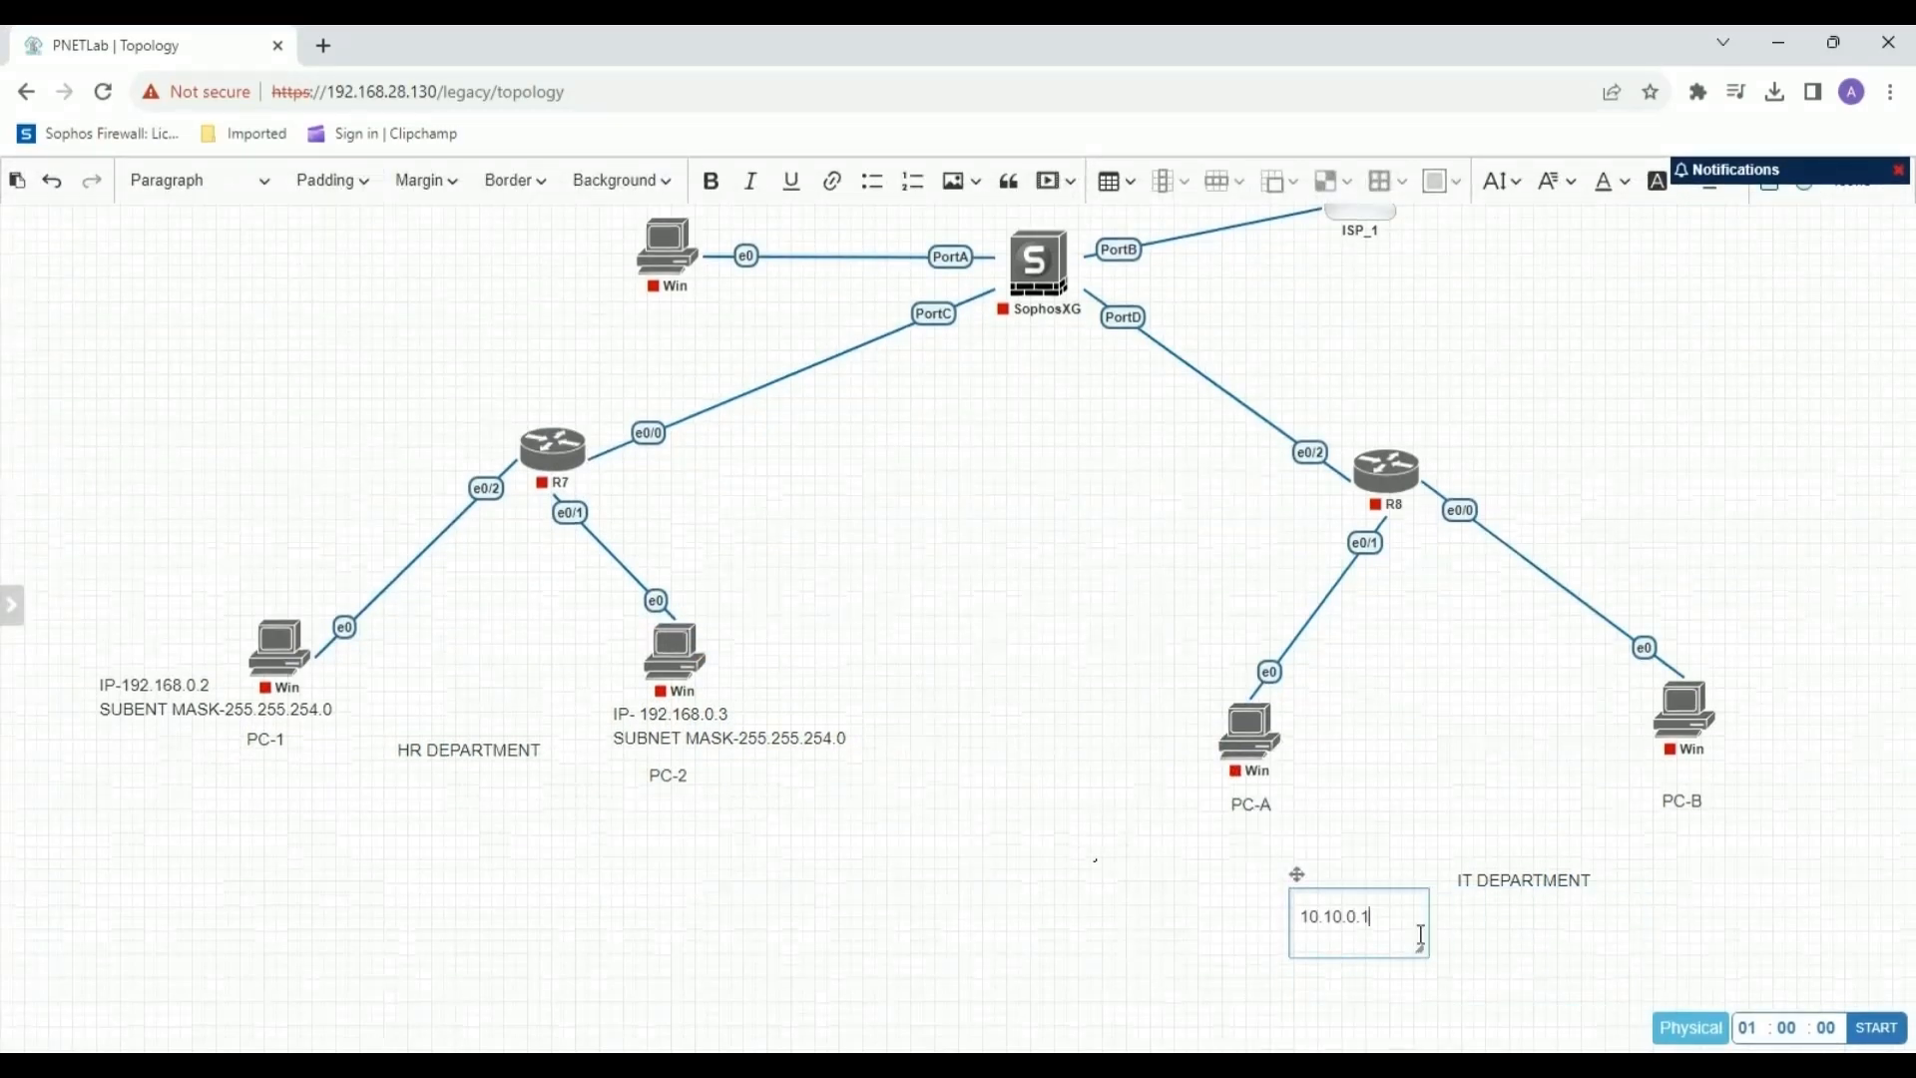
{"action": "left_click_drag", "start_coordinate": [1296, 876], "coordinate": [1192, 803]}
Prefix PC-A's address label with "IP-" and add the second line "SUBNETMASK-255.255.255.0".
{"action": "left_click", "coordinate": [1304, 856]}
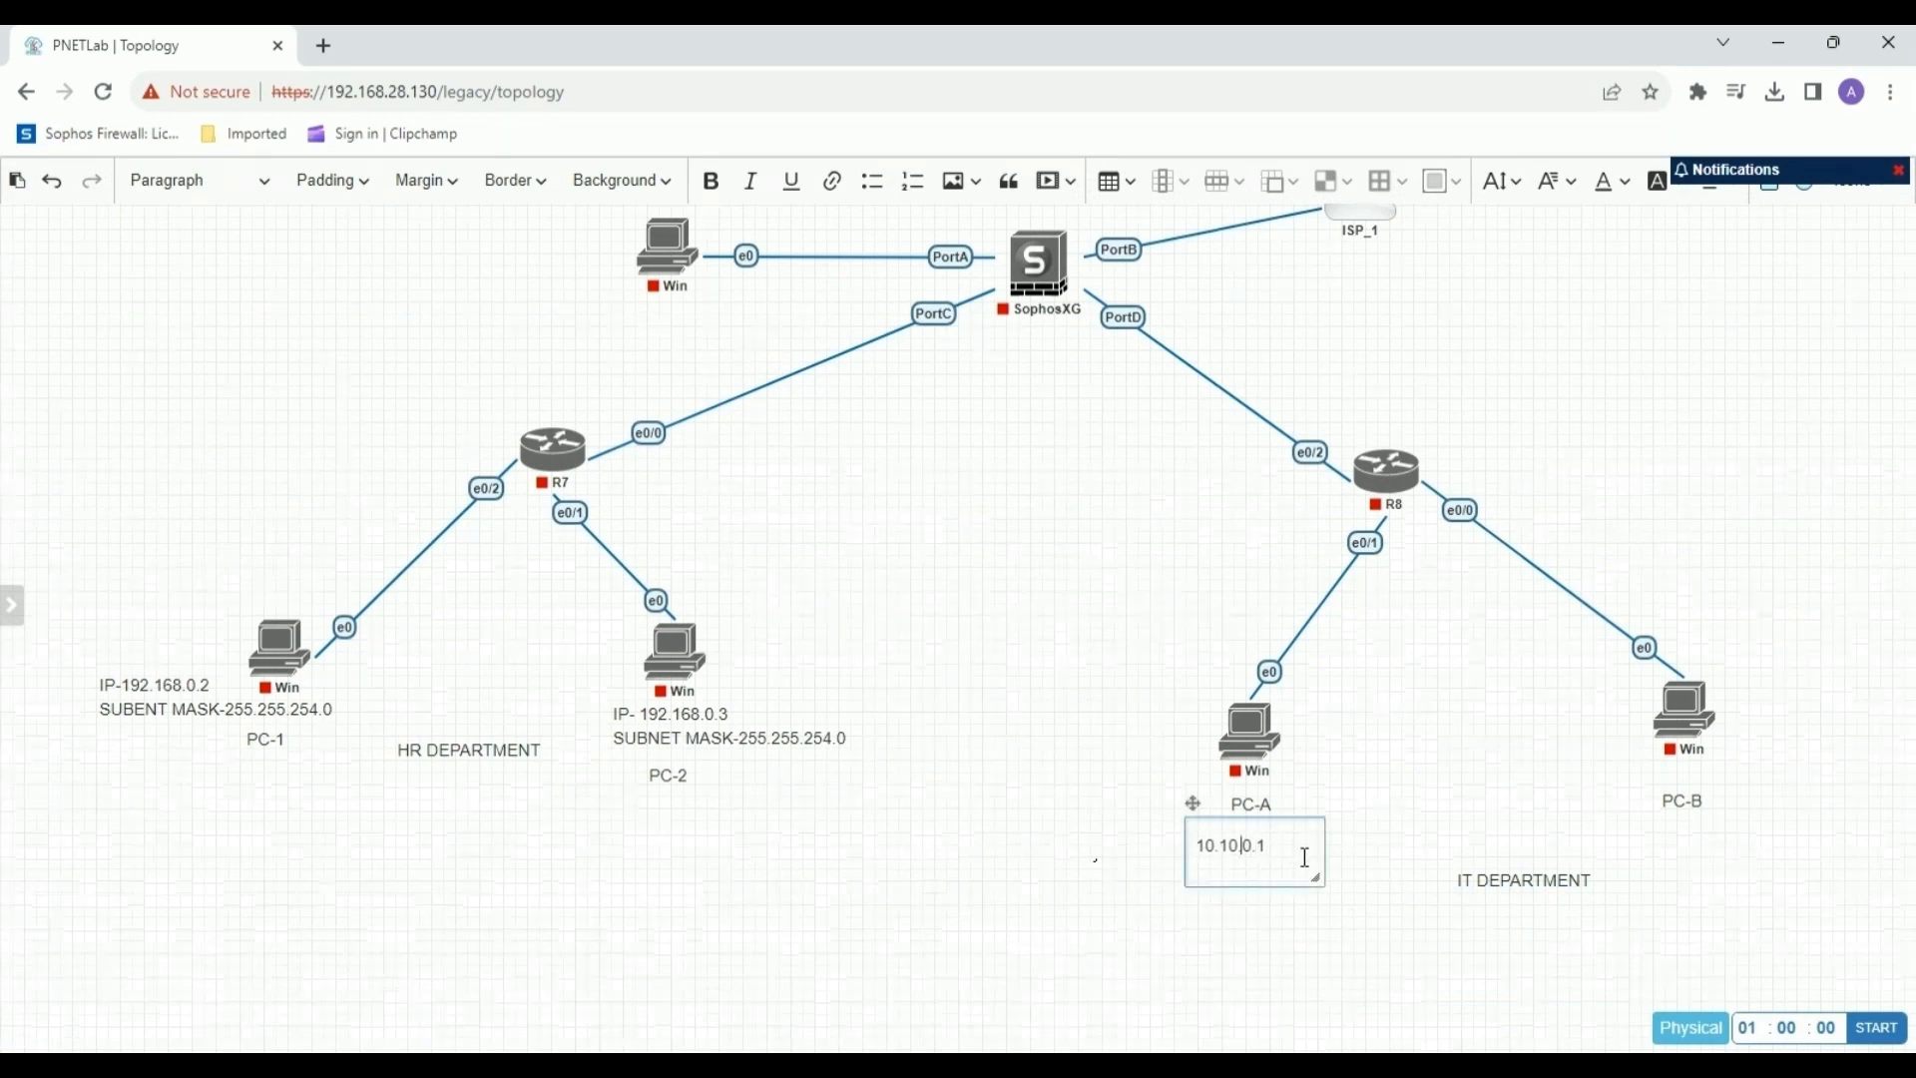
{"action": "key", "text": "Home"}
{"action": "type", "text": "ip"}
{"action": "key", "text": "BackSpace"}
{"action": "type", "text": "IP-"}
{"action": "key", "text": "Right"}
{"action": "key", "text": "Right"}
{"action": "key", "text": "Right"}
{"action": "key", "text": "Return"}
{"action": "type", "text": "SU"}
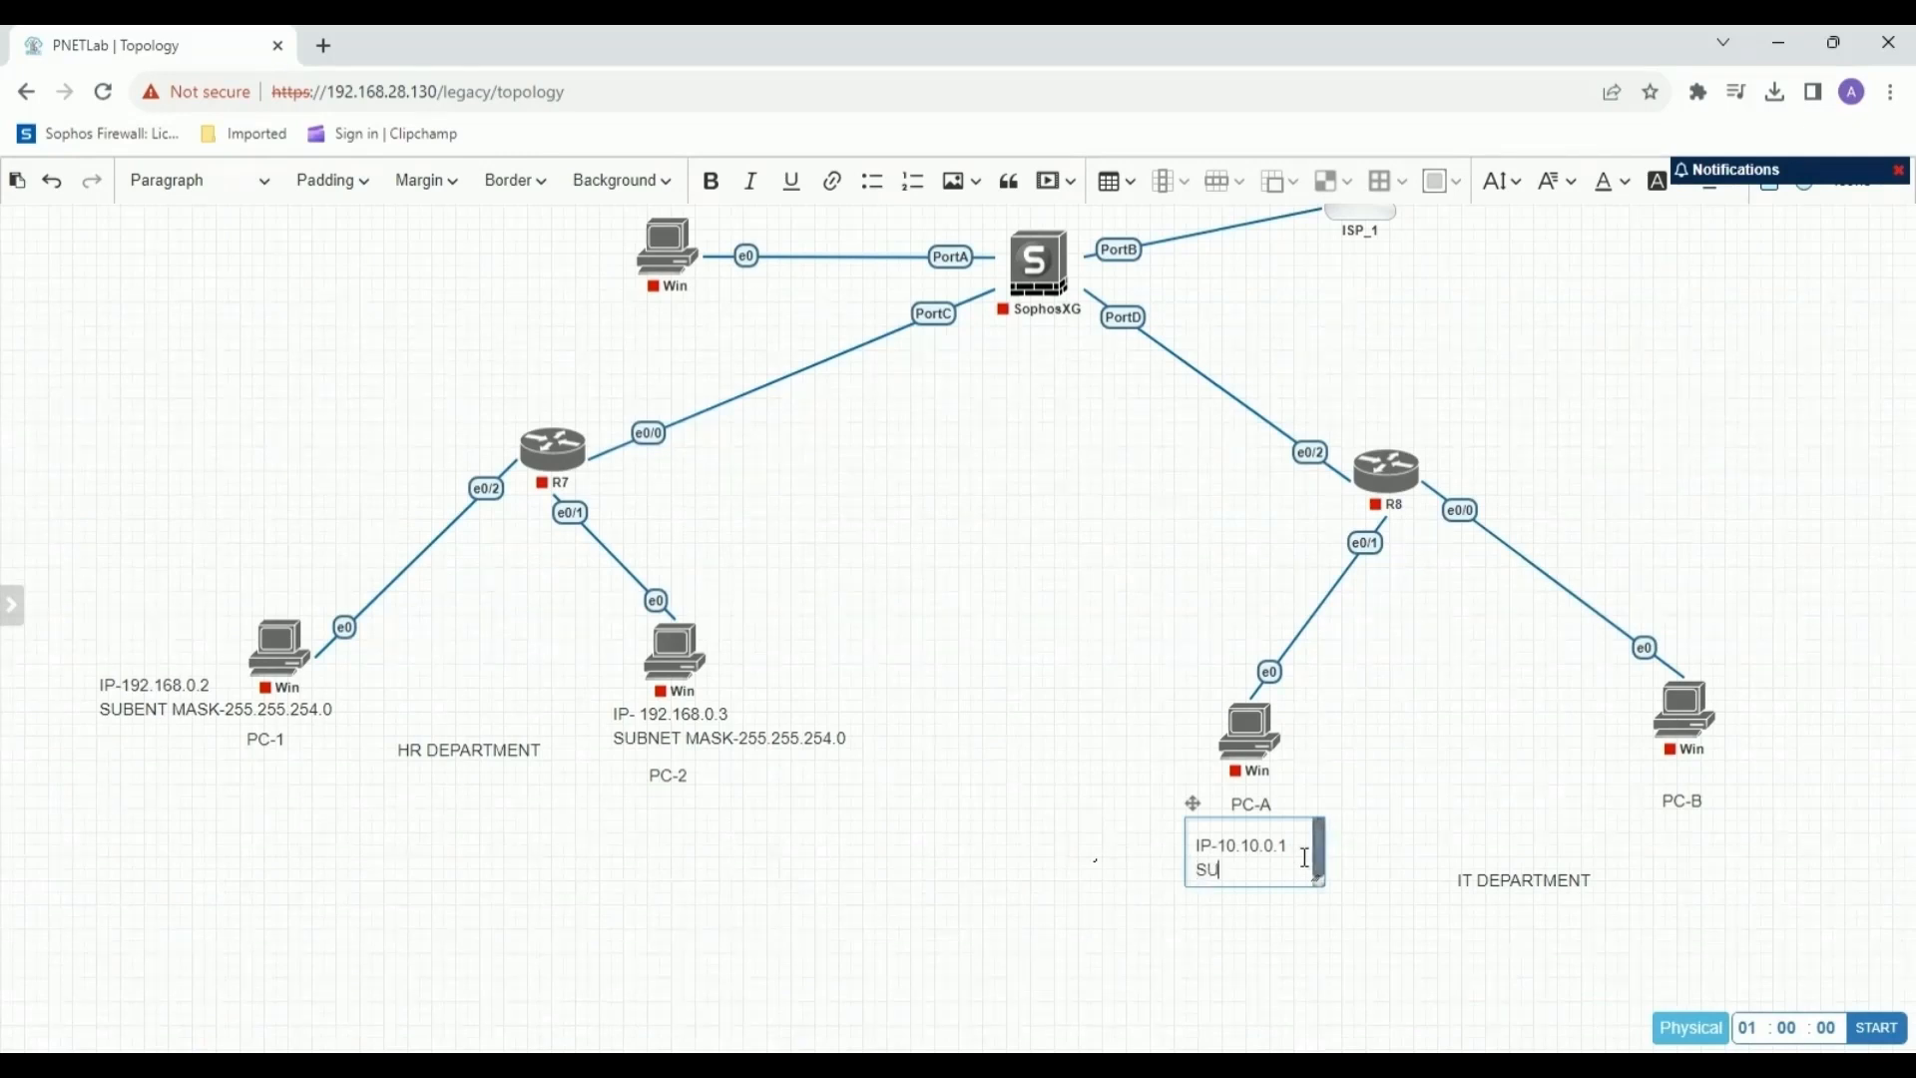
{"action": "type", "text": "BNETMASK-255"}
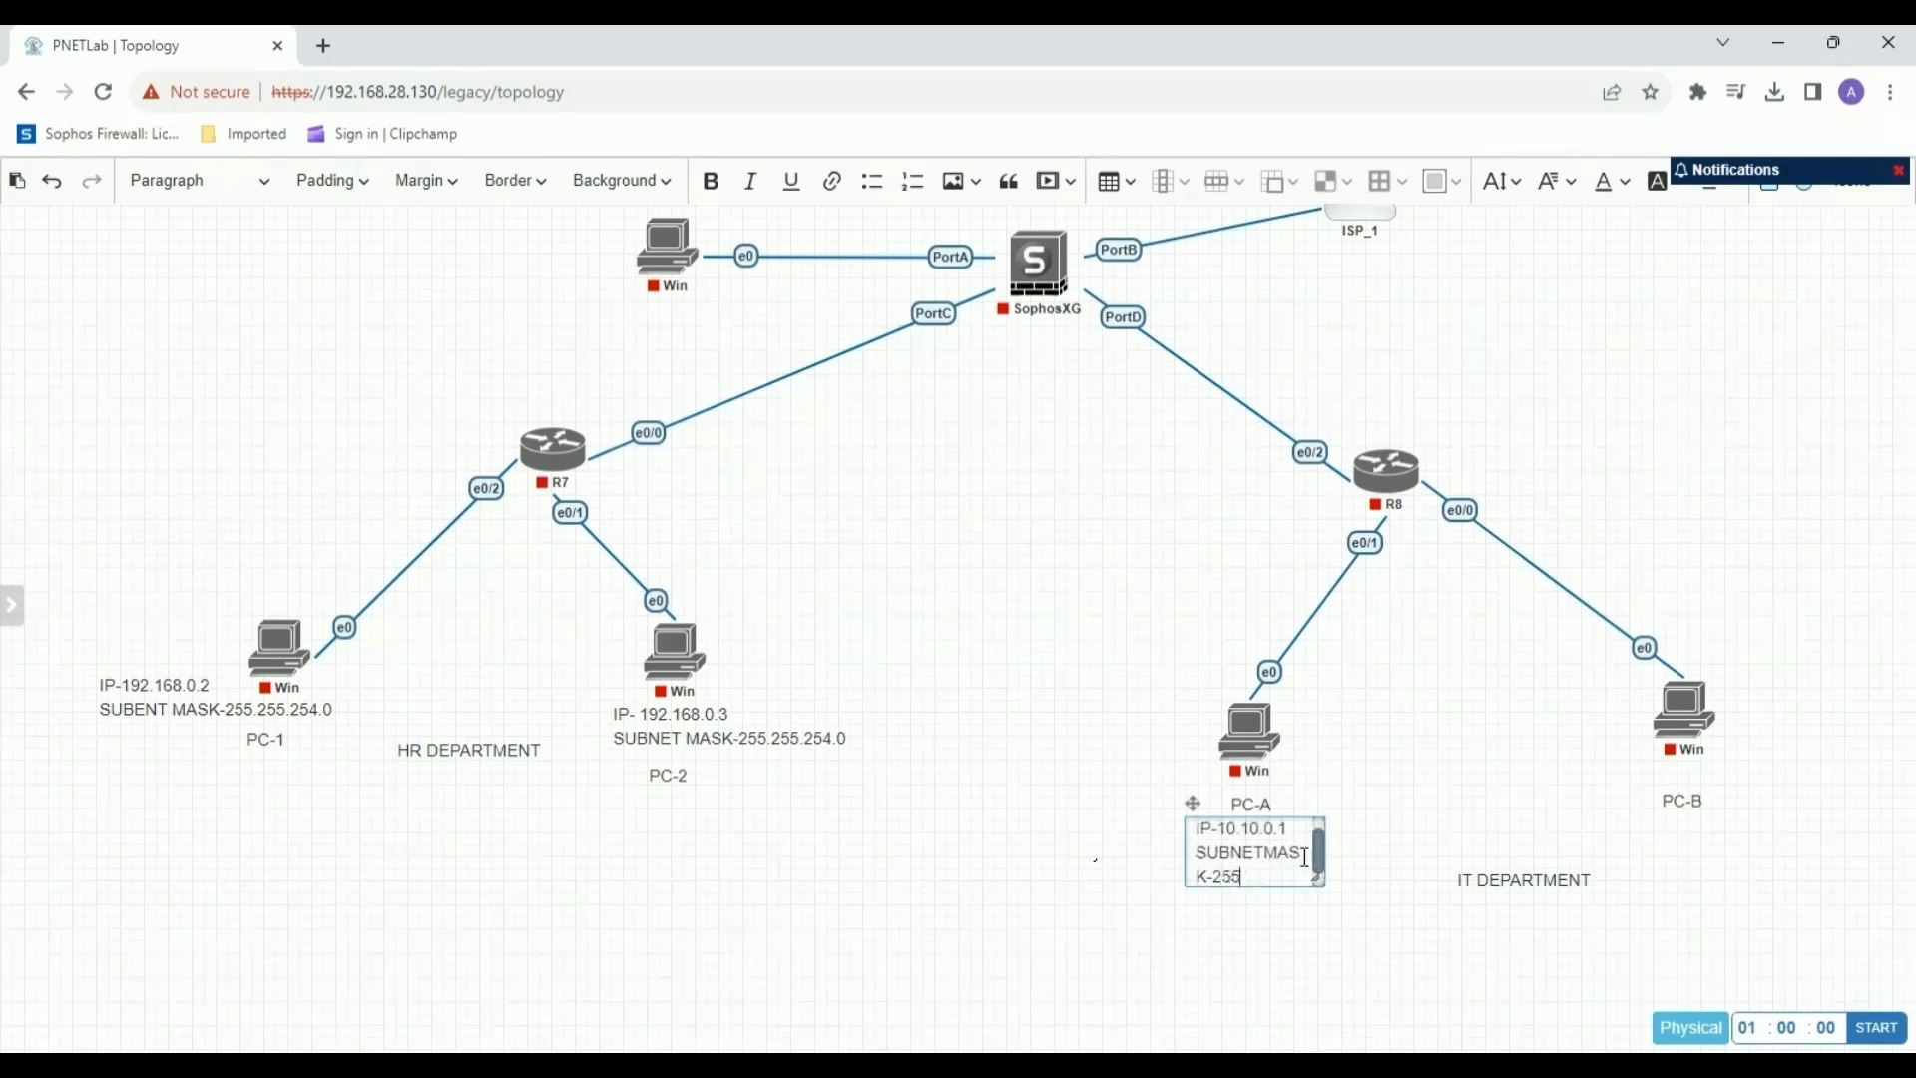
{"action": "type", "text": ".255.255.0"}
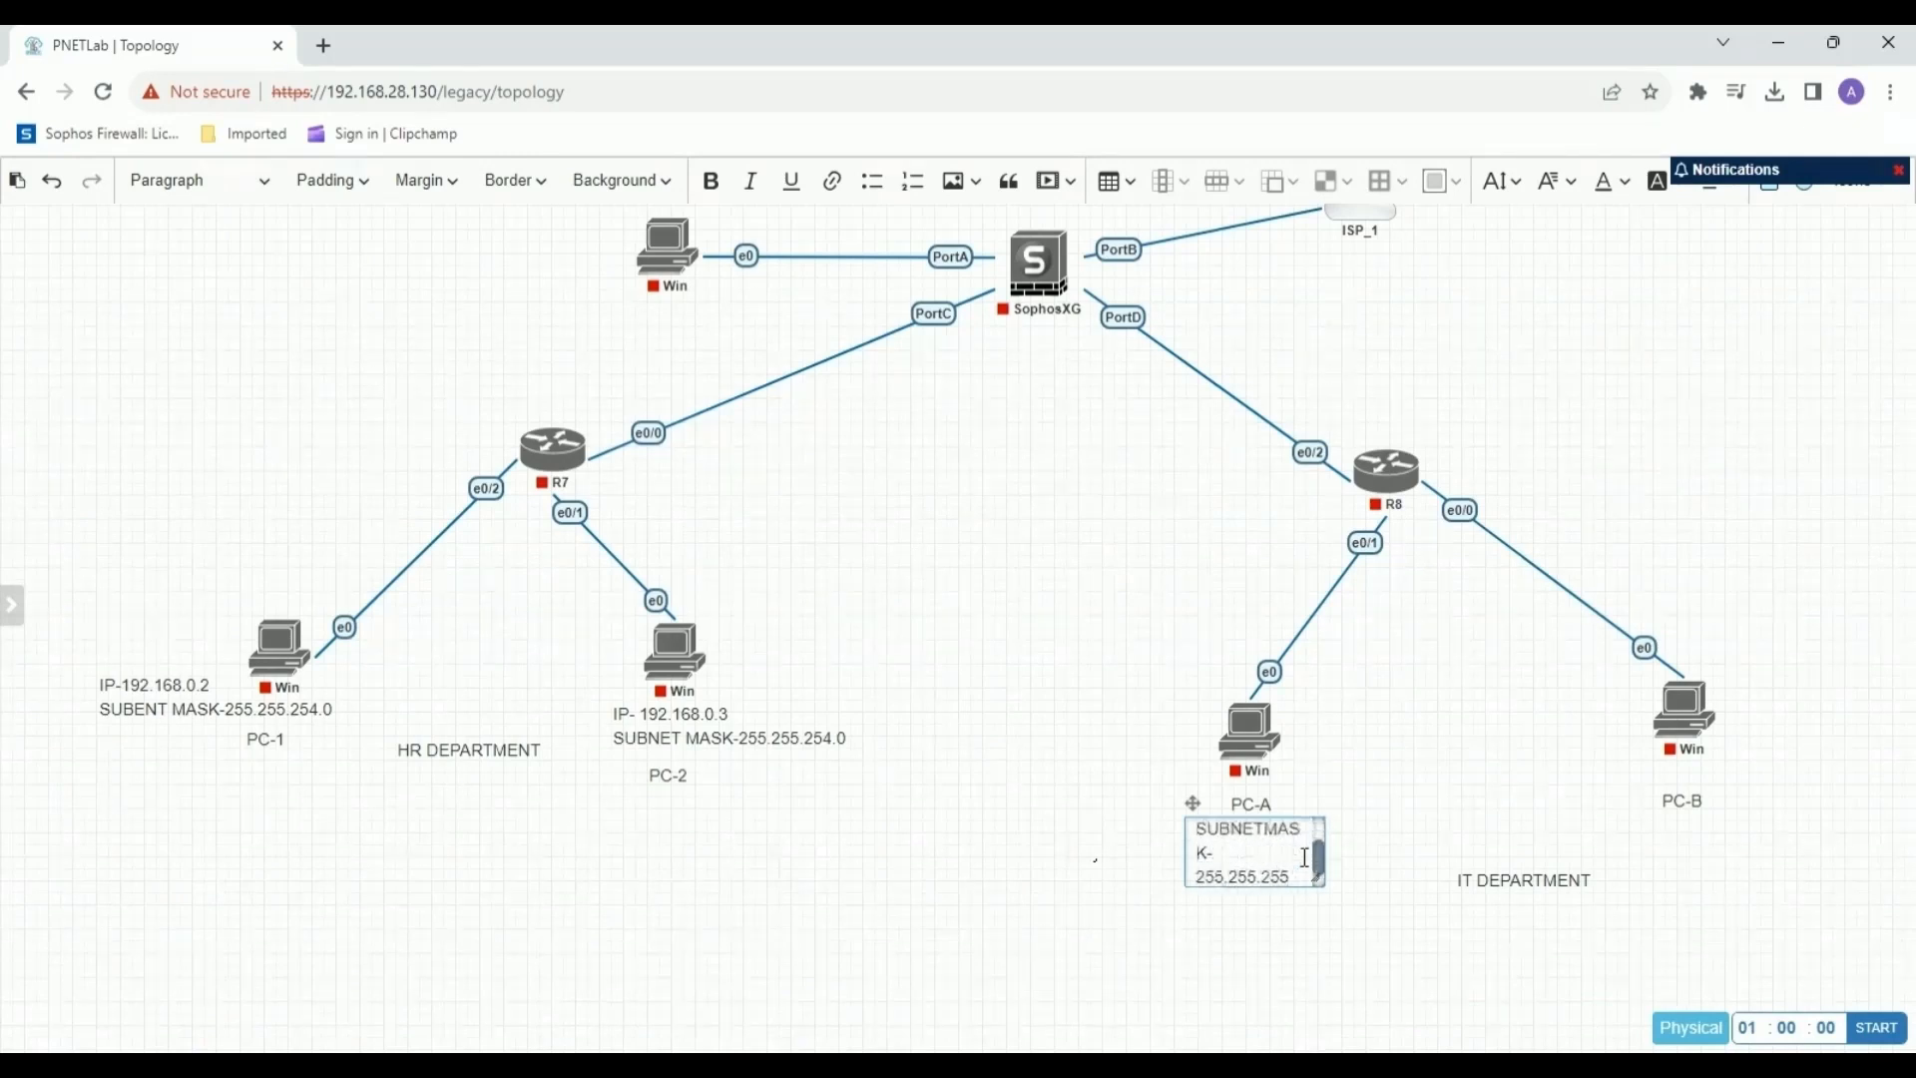
Widen PC-A's IP label to fit two lines, place it directly beneath the node, and put the "PC-A" label below it.
{"action": "left_click", "coordinate": [1334, 889]}
{"action": "double_click", "coordinate": [1222, 828]}
{"action": "left_click_drag", "start_coordinate": [1313, 875], "coordinate": [1484, 905]}
{"action": "left_click_drag", "start_coordinate": [1193, 804], "coordinate": [1140, 794]}
{"action": "left_click", "coordinate": [1255, 802]}
{"action": "mouse_move", "coordinate": [1255, 803]}
{"action": "left_mouse_down"}
{"action": "mouse_move", "coordinate": [1261, 885]}
{"action": "mouse_move", "coordinate": [1220, 813]}
{"action": "left_mouse_up"}
{"action": "left_click_drag", "start_coordinate": [1236, 884], "coordinate": [1230, 856]}
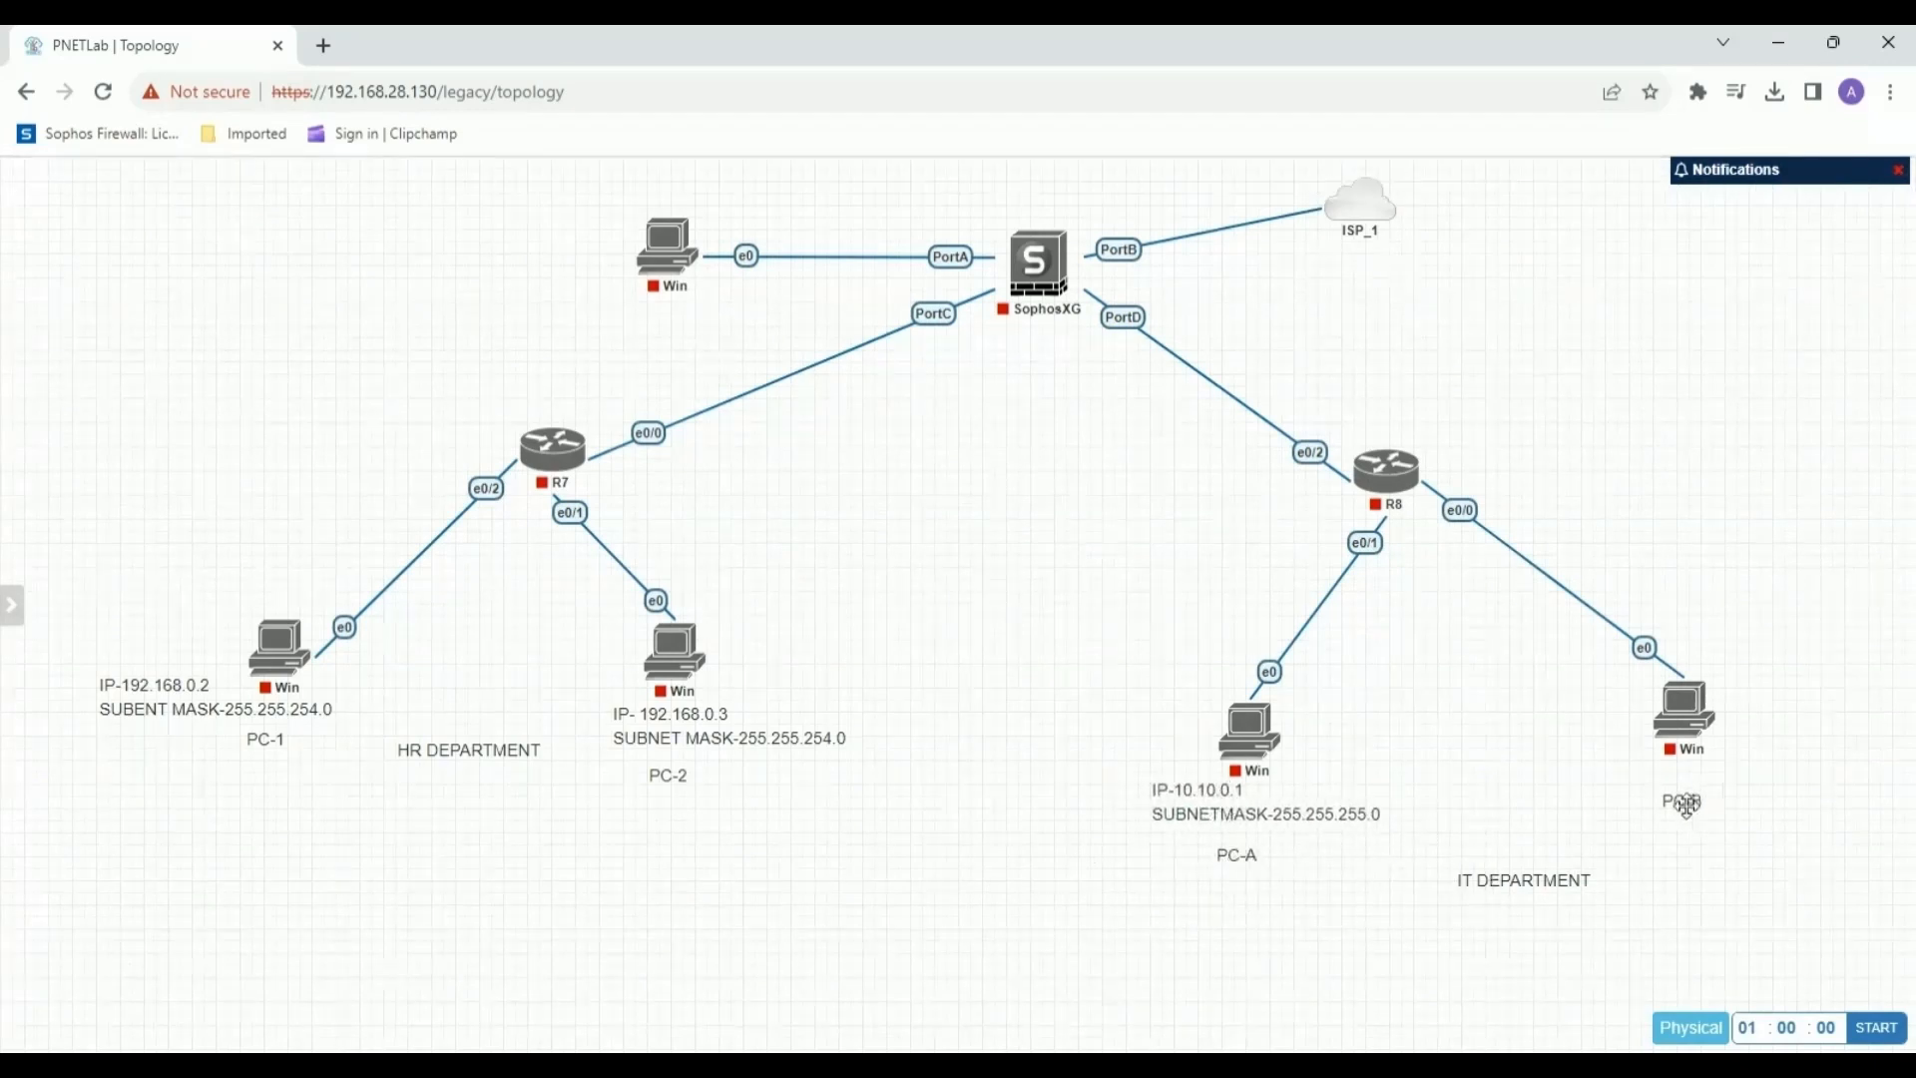
Lower the "PC-B", "IT DEPARTMENT" and "HR DEPARTMENT" labels to leave space above them.
{"action": "left_click_drag", "start_coordinate": [1681, 799], "coordinate": [1689, 838]}
{"action": "left_click_drag", "start_coordinate": [1492, 883], "coordinate": [1477, 919]}
{"action": "left_click_drag", "start_coordinate": [453, 750], "coordinate": [428, 847]}
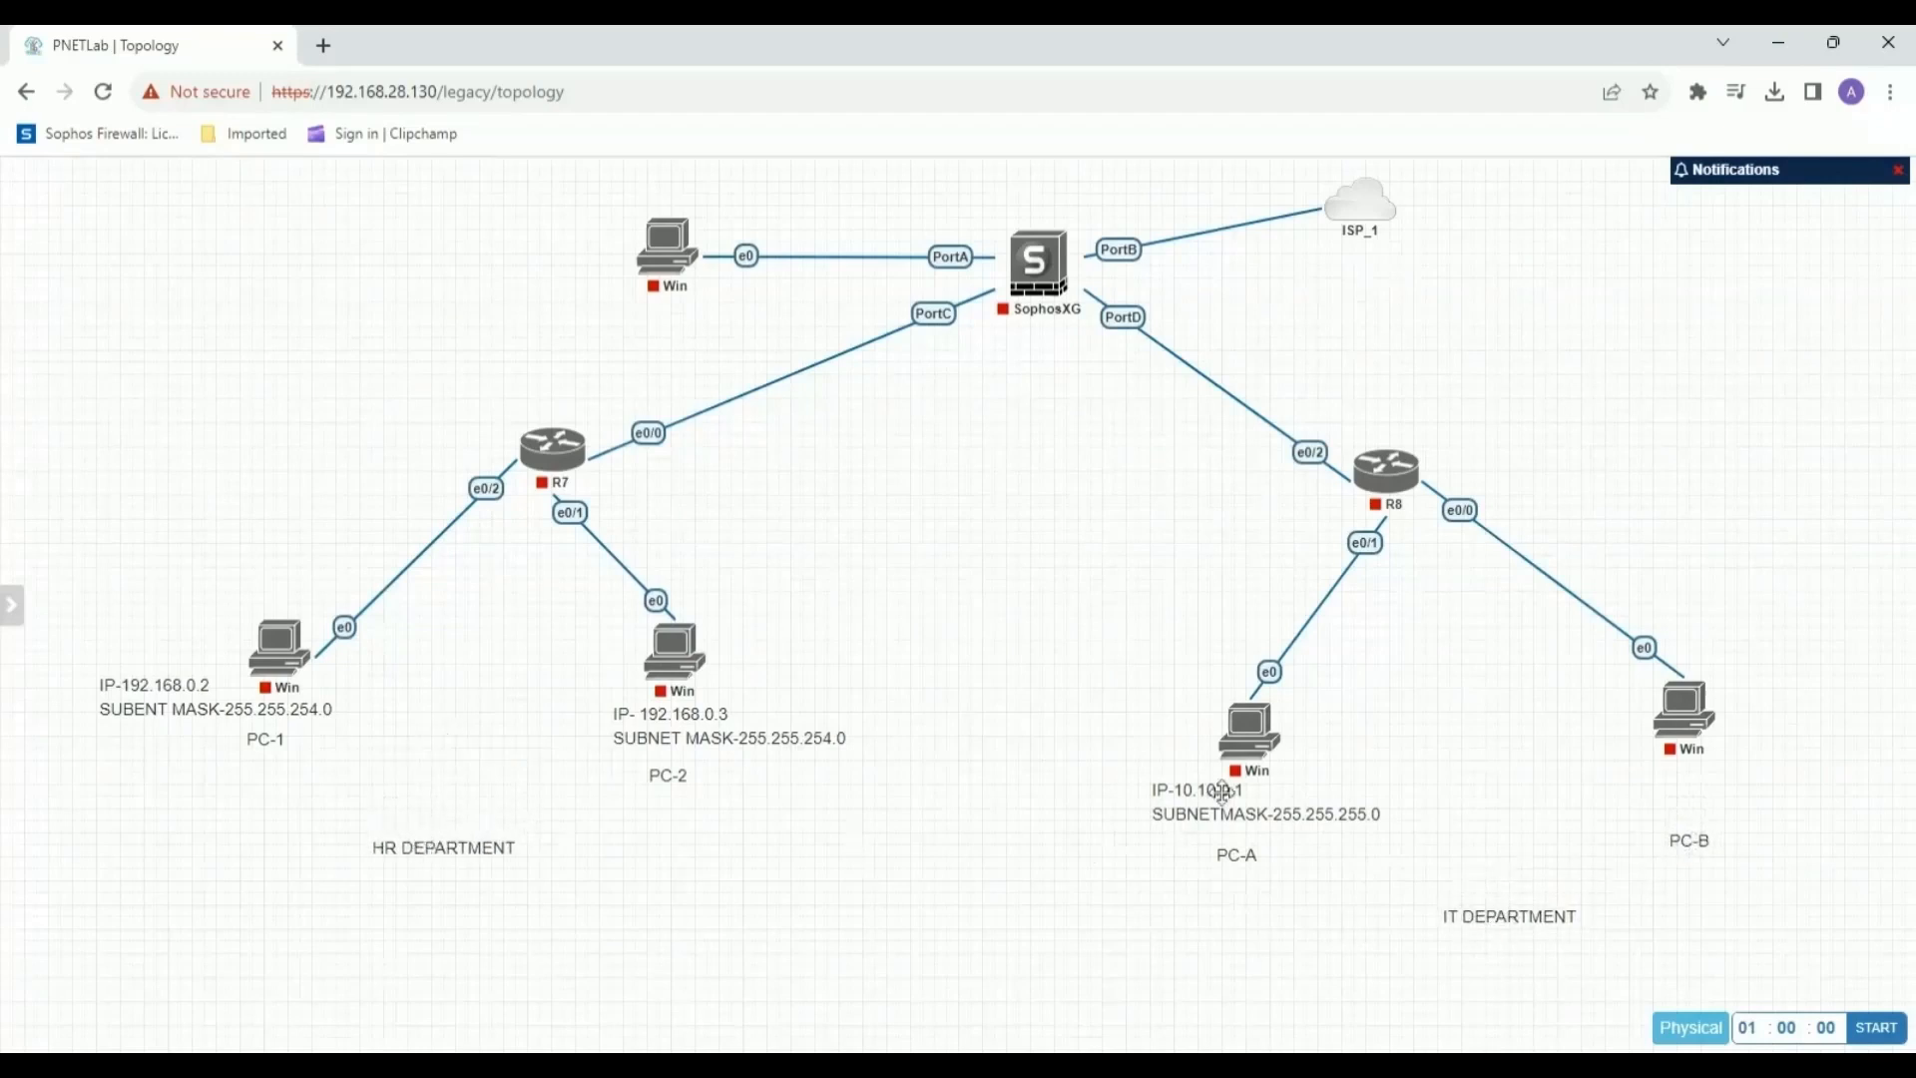
Add a text label near PC-B reading "IP- 10.10.0.2" and "SUBNET MASK-255.255.255.0" on two lines.
{"action": "right_click", "coordinate": [1606, 827]}
{"action": "left_click", "coordinate": [1696, 888]}
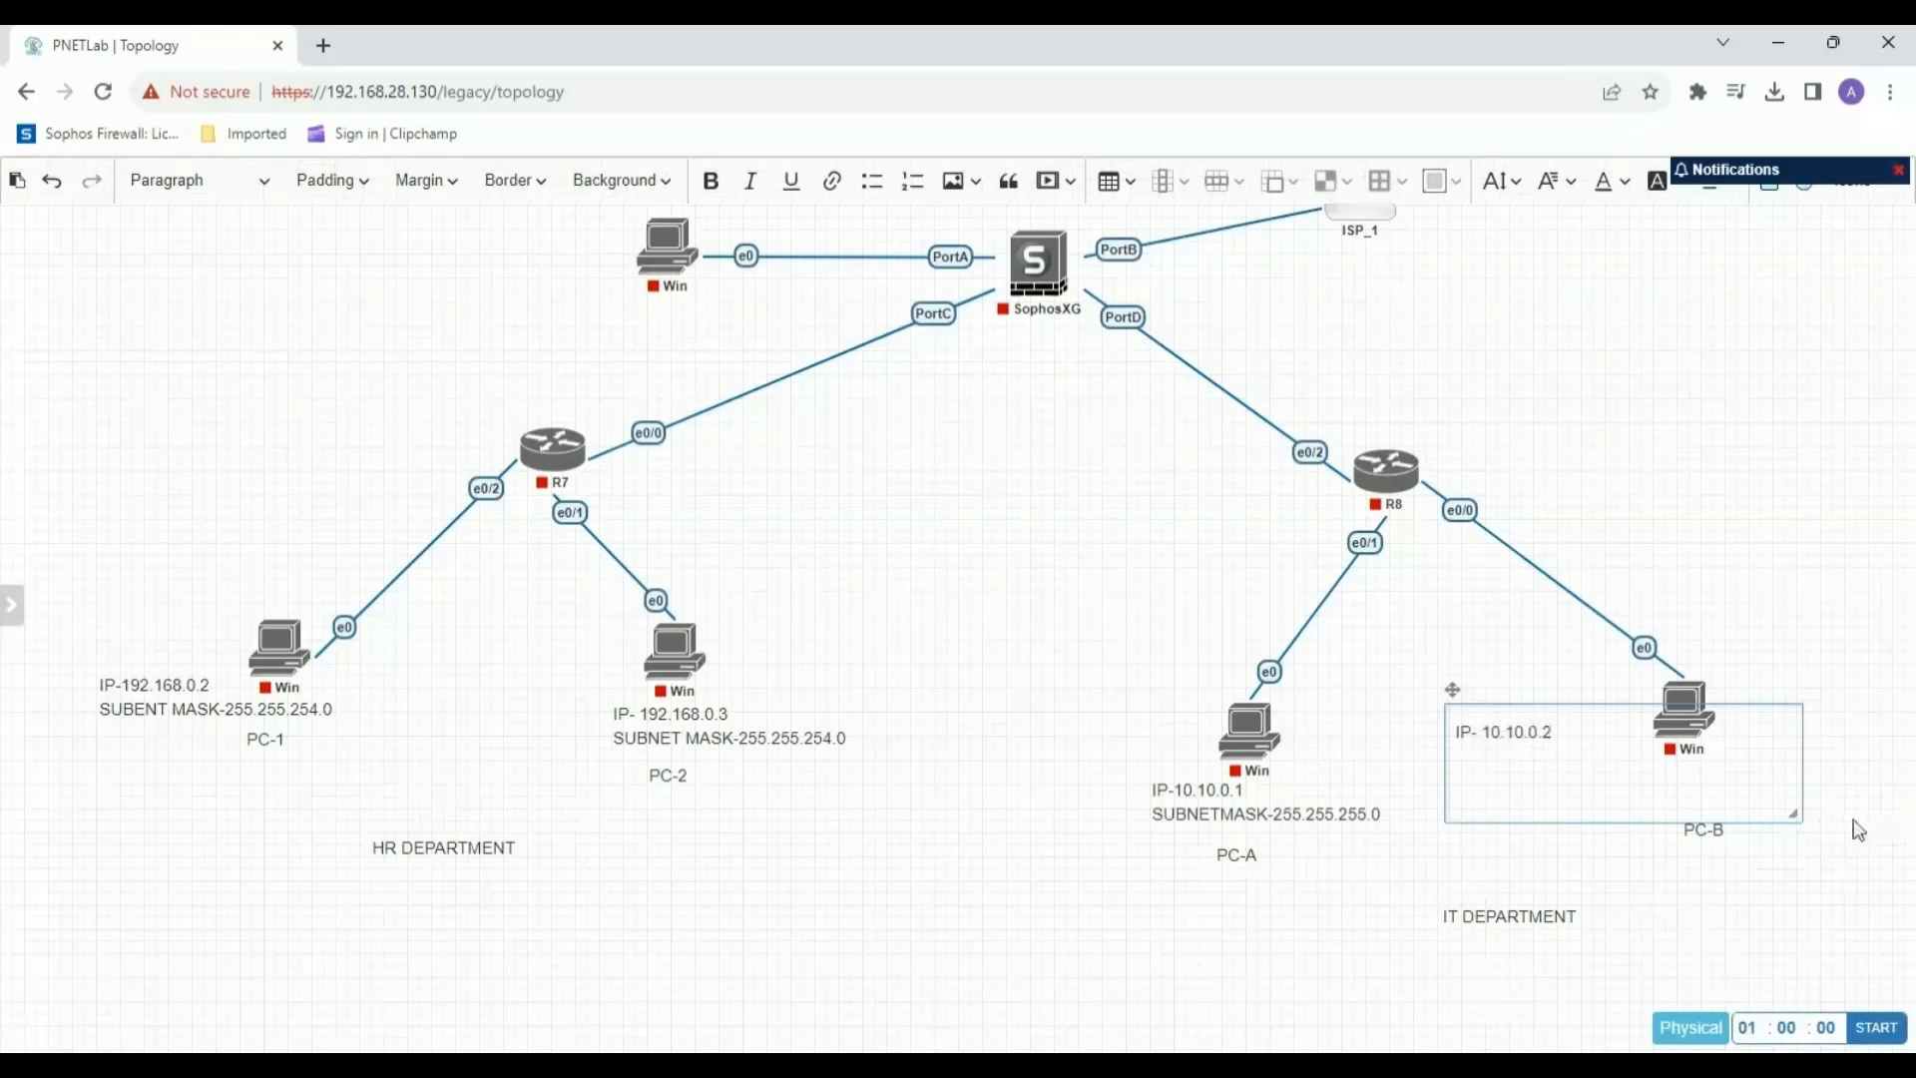
{"action": "left_click_drag", "start_coordinate": [1795, 814], "coordinate": [1630, 793]}
{"action": "type", "text": "SUB"}
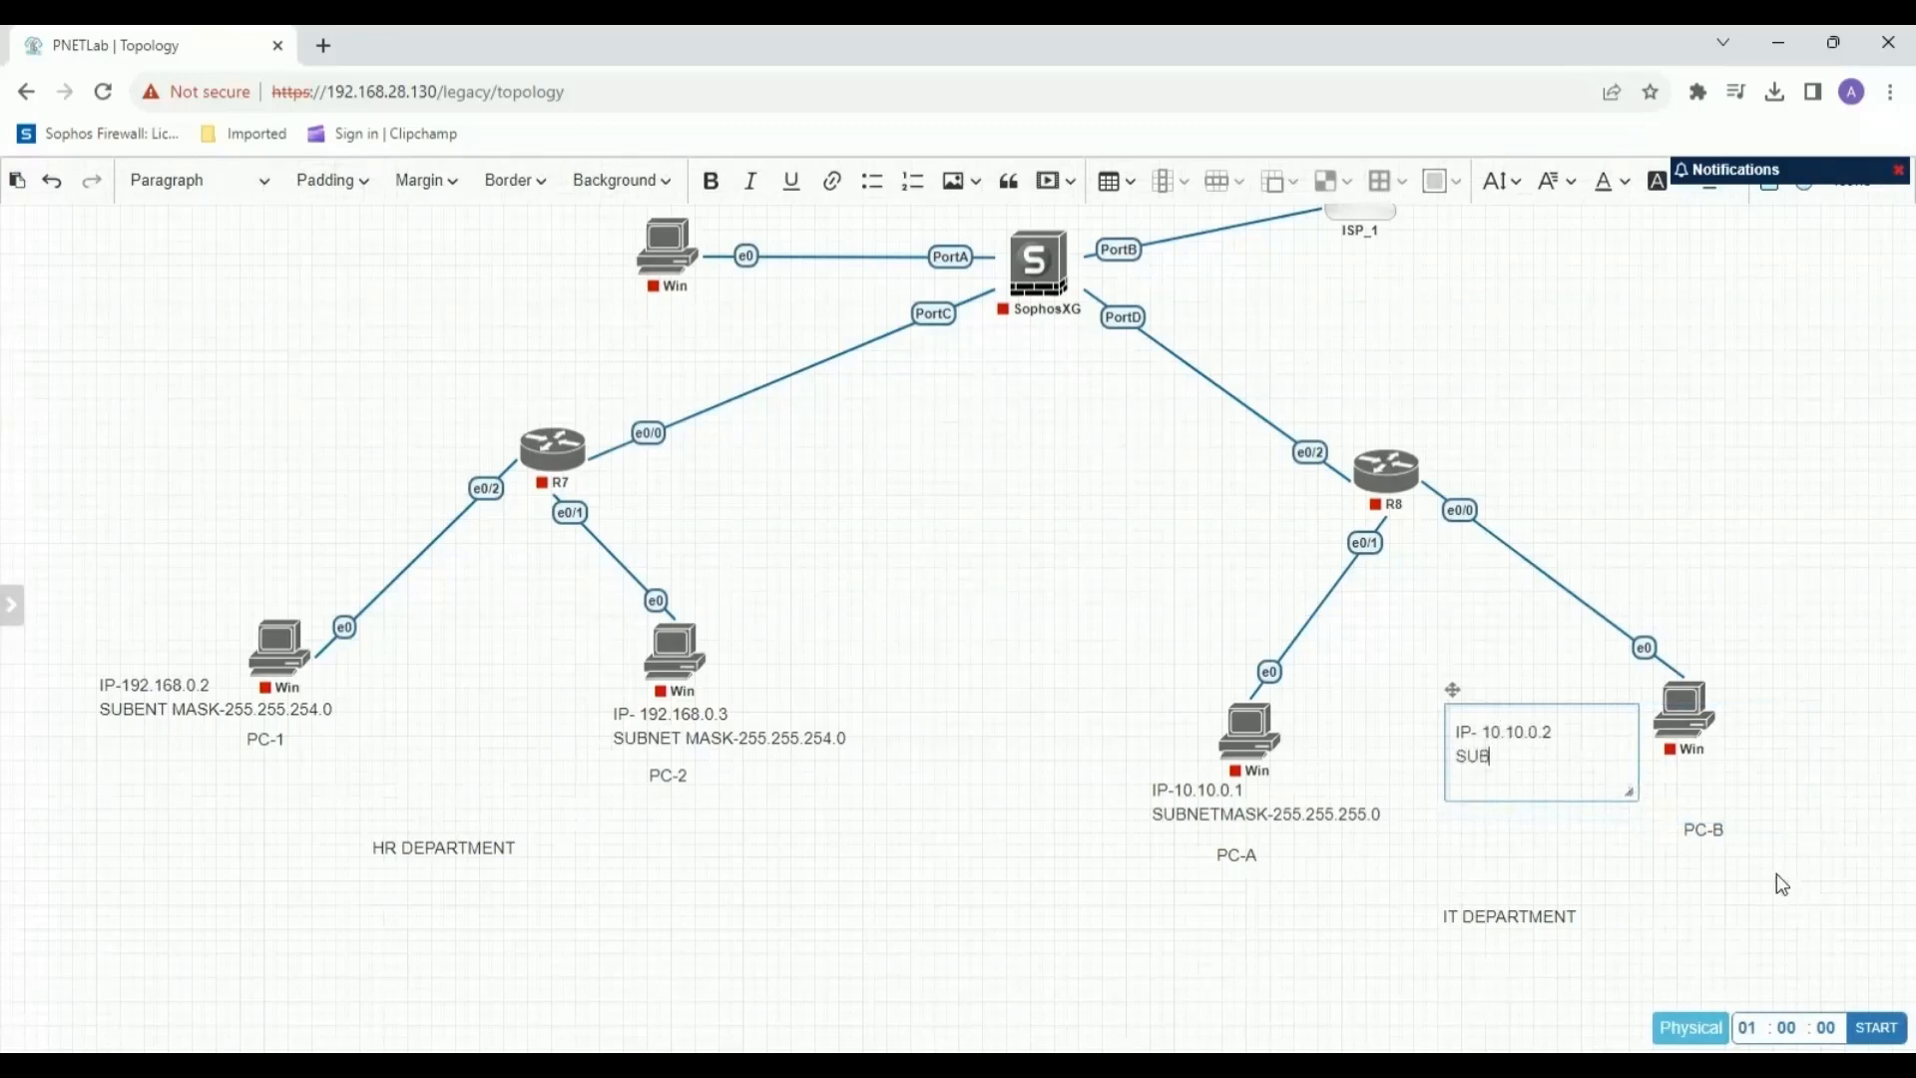
{"action": "type", "text": "NET MASK-255.255.255.0"}
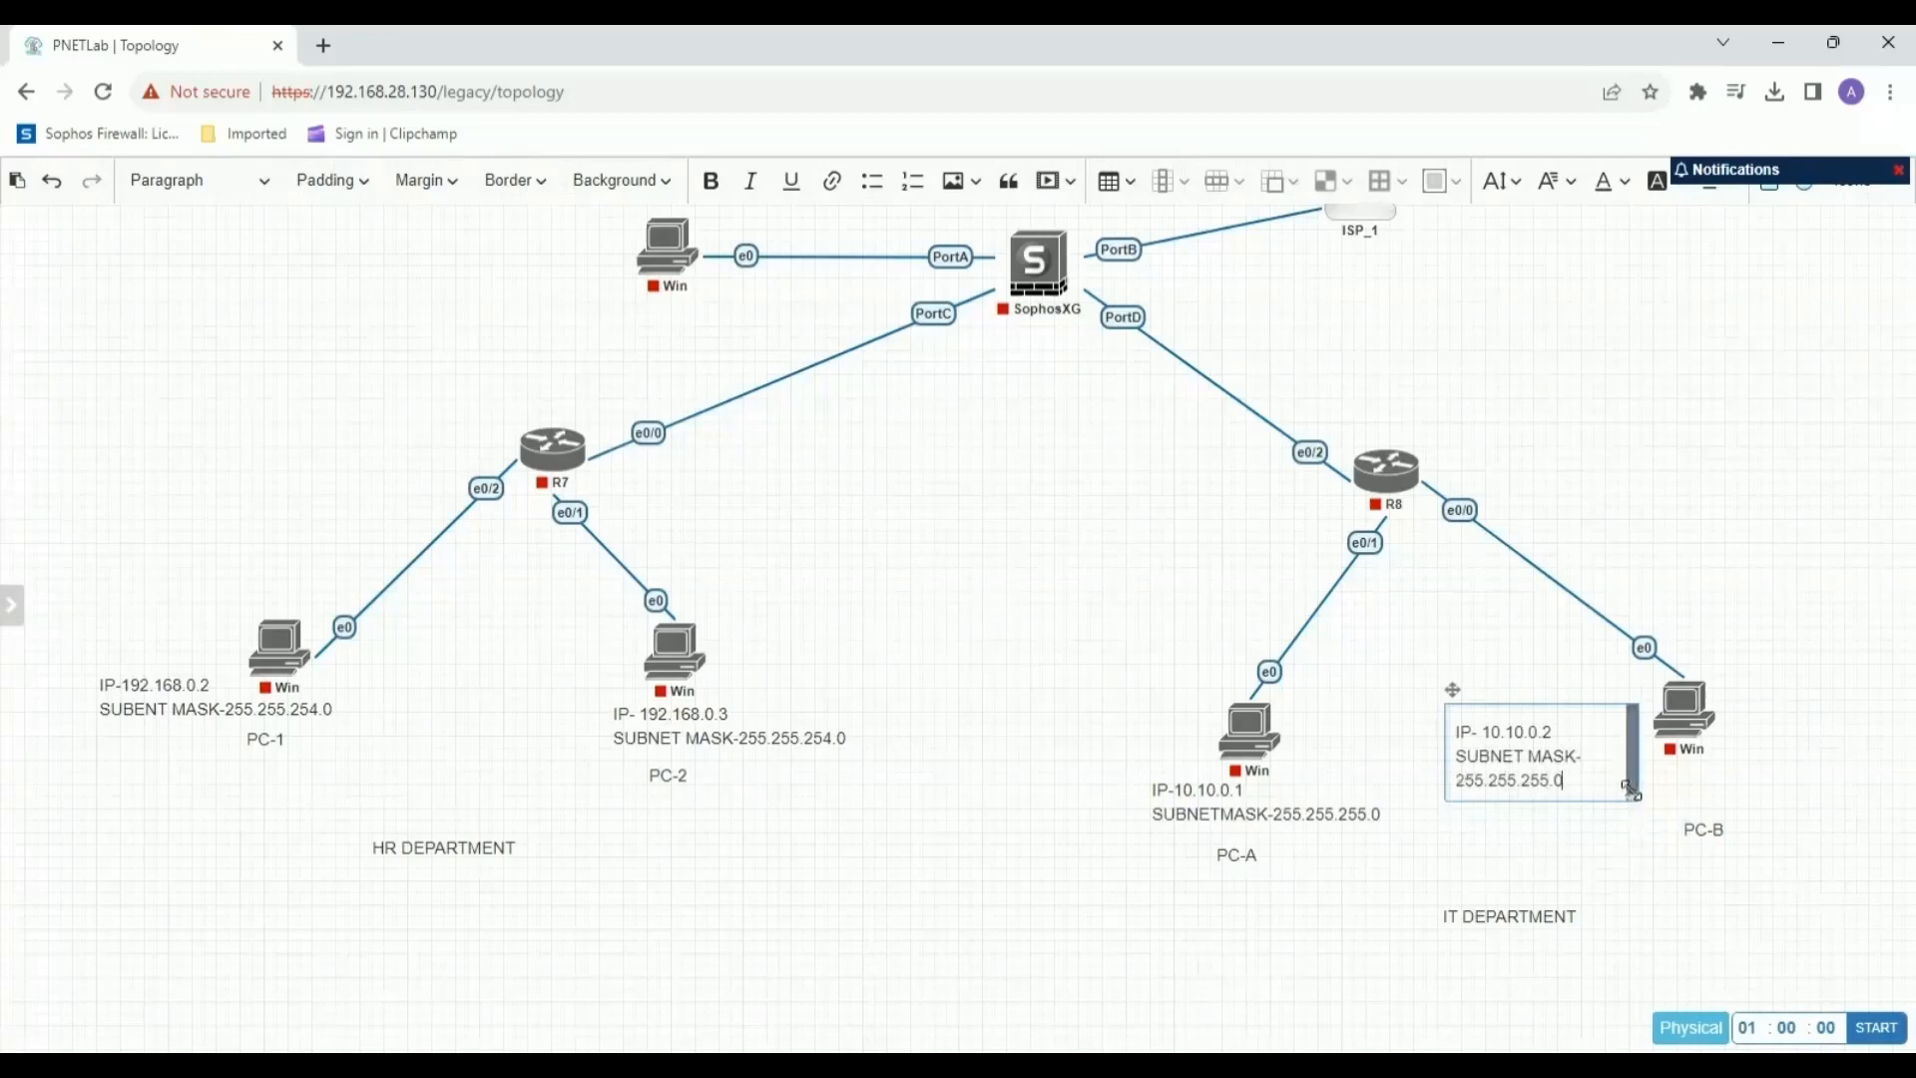
Widen PC-B's IP label, place it directly beneath its Windows node and lower the "PC-B" label below it.
{"action": "left_click_drag", "start_coordinate": [1634, 796], "coordinate": [1737, 796]}
{"action": "left_click_drag", "start_coordinate": [1453, 690], "coordinate": [1631, 775]}
{"action": "left_click", "coordinate": [1697, 880]}
{"action": "mouse_move", "coordinate": [1696, 844]}
{"action": "left_mouse_down"}
{"action": "mouse_move", "coordinate": [1697, 879]}
{"action": "mouse_move", "coordinate": [1699, 860]}
{"action": "left_mouse_up"}
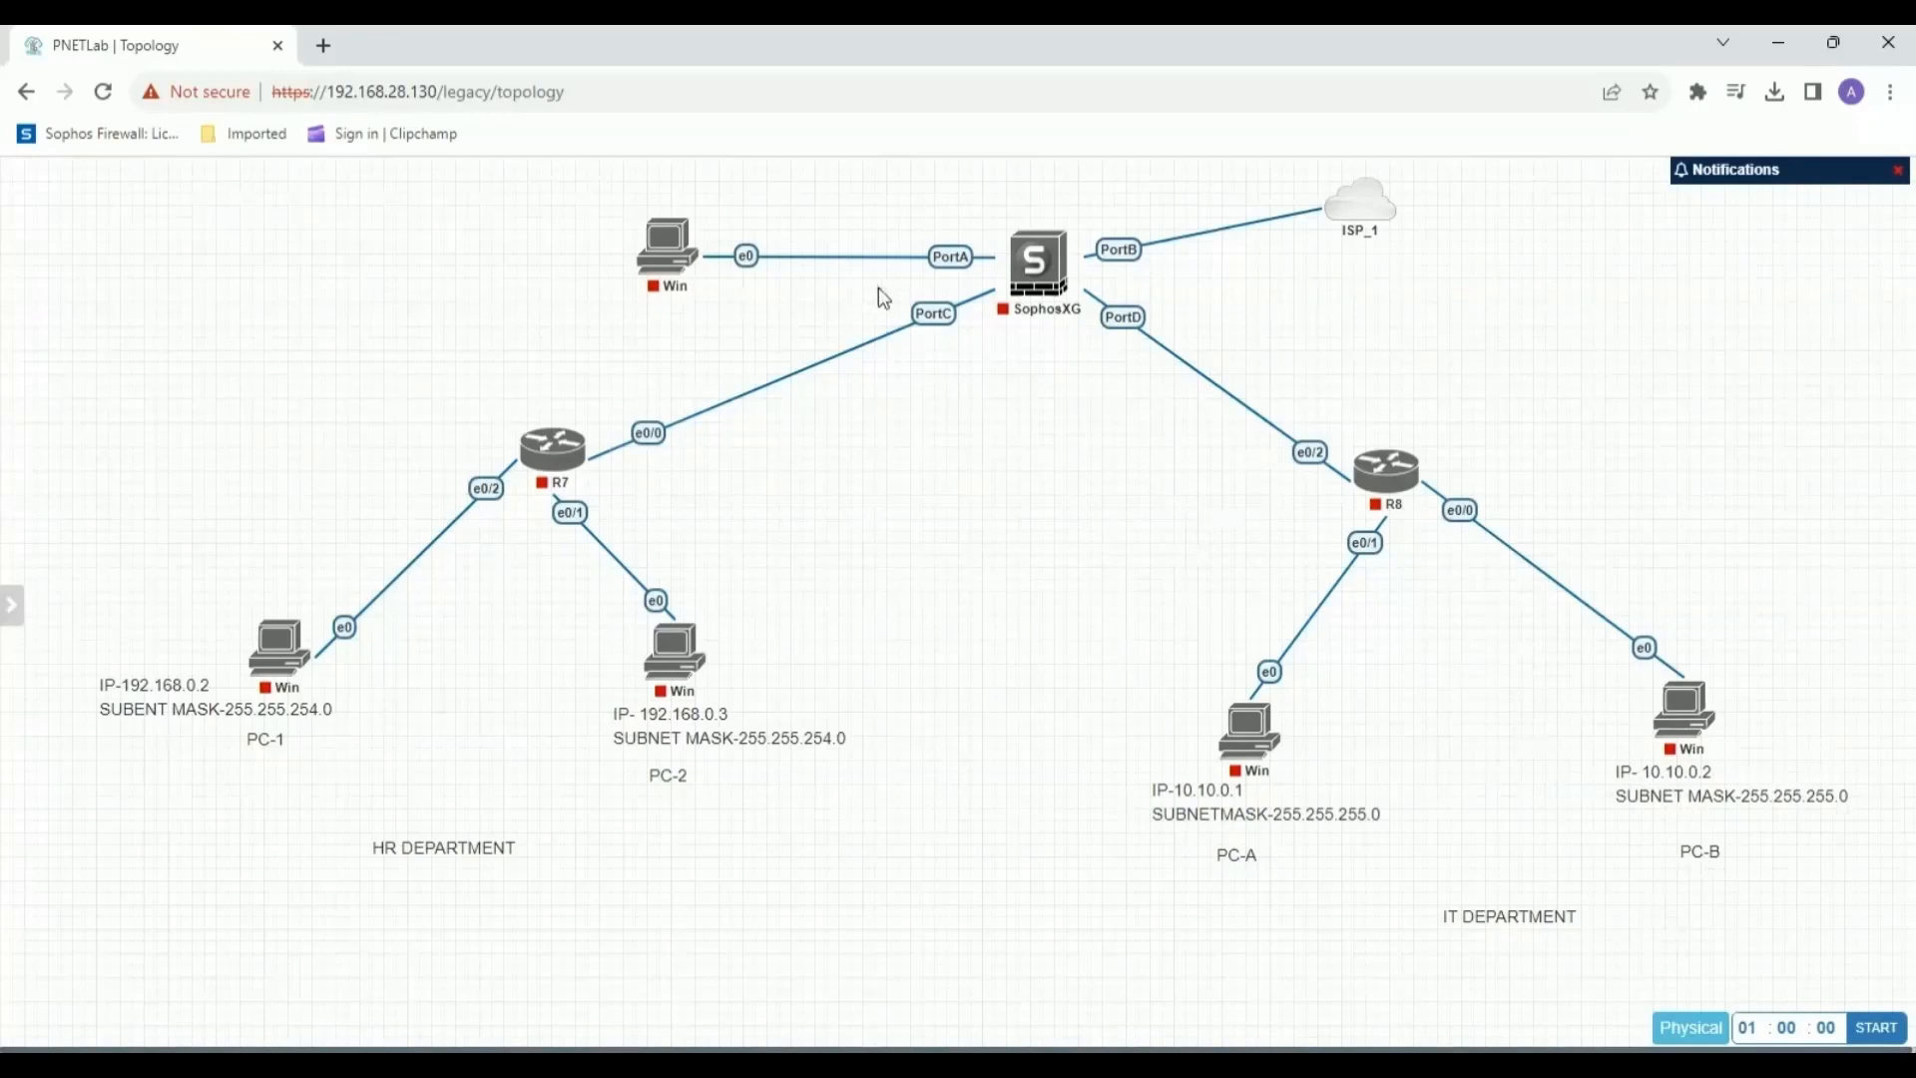
Add a text label reading "IP -192.168.0.1" just below the SophosXG firewall near PortC.
{"action": "right_click", "coordinate": [950, 389]}
{"action": "left_click", "coordinate": [986, 517]}
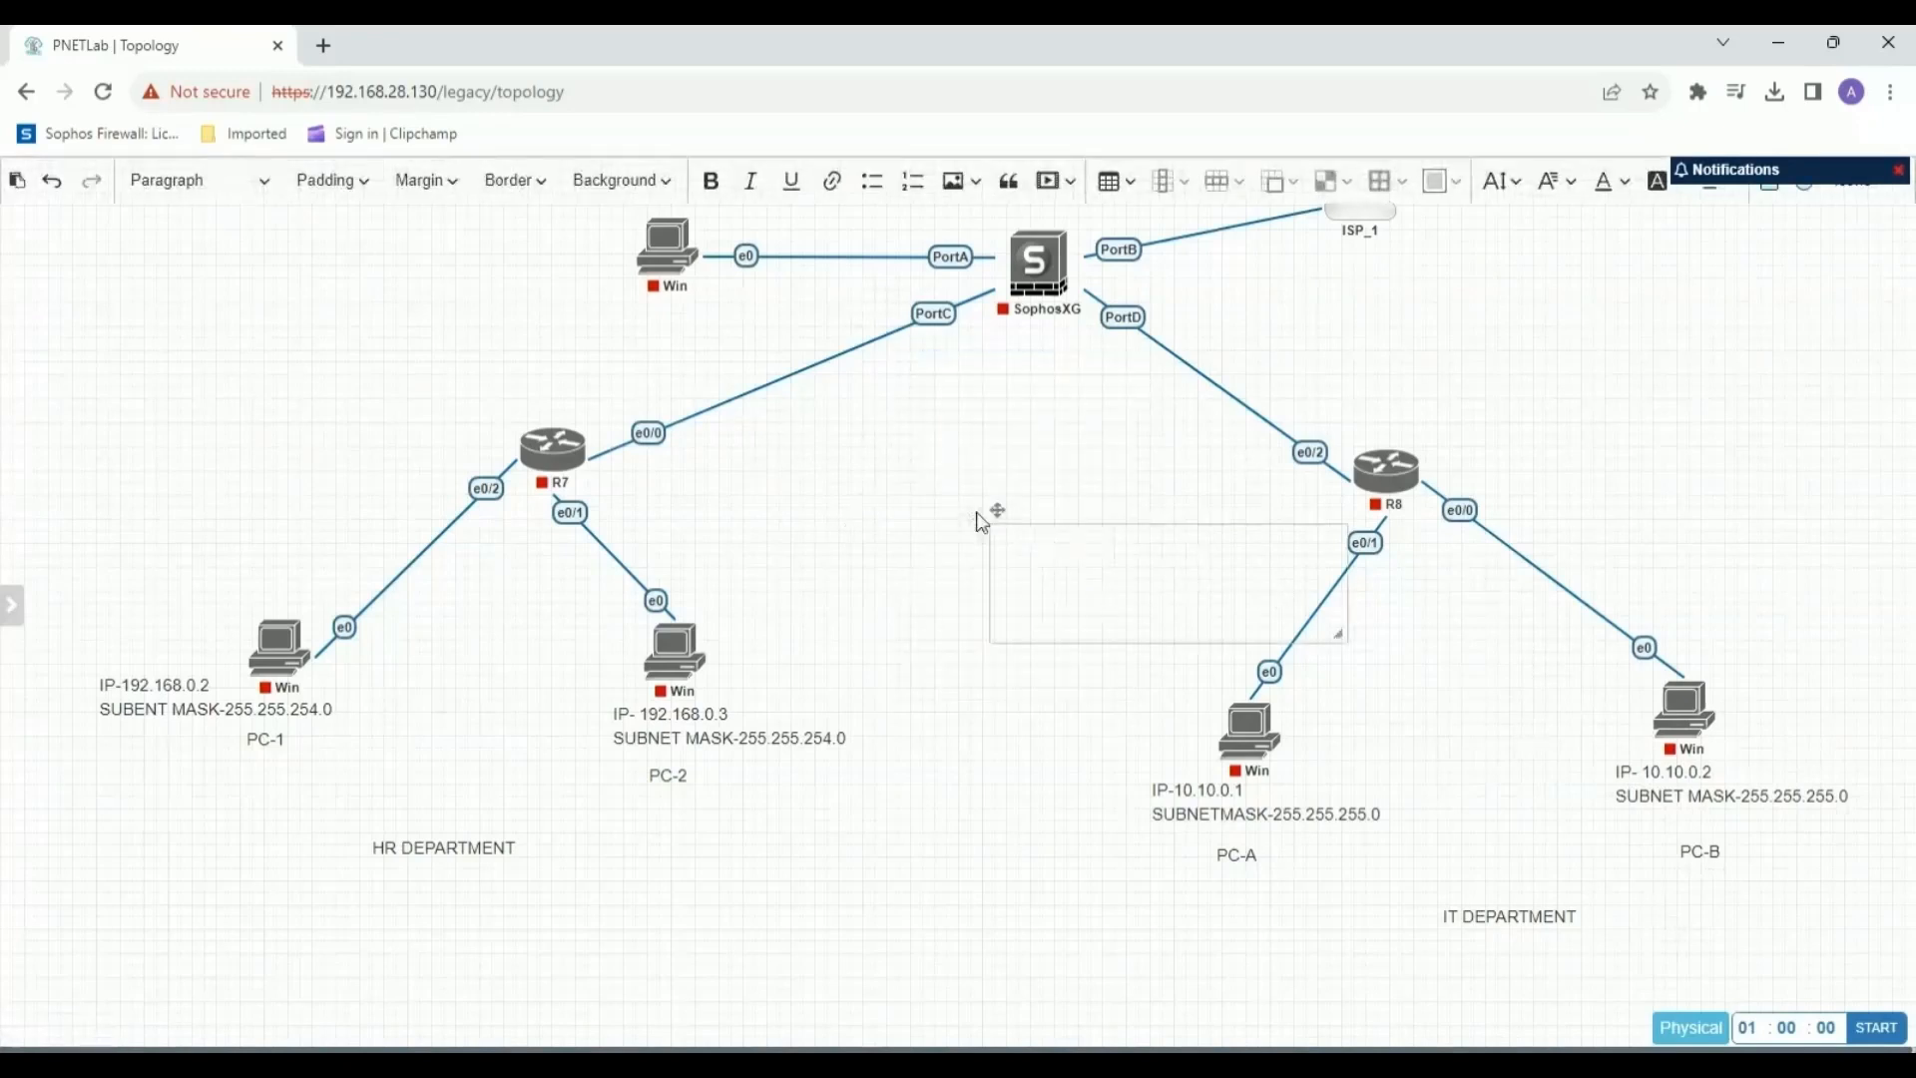
{"action": "left_click_drag", "start_coordinate": [984, 513], "coordinate": [888, 332]}
{"action": "left_click_drag", "start_coordinate": [1234, 461], "coordinate": [1166, 465]}
{"action": "left_click", "coordinate": [997, 385]}
{"action": "type", "text": "IP"}
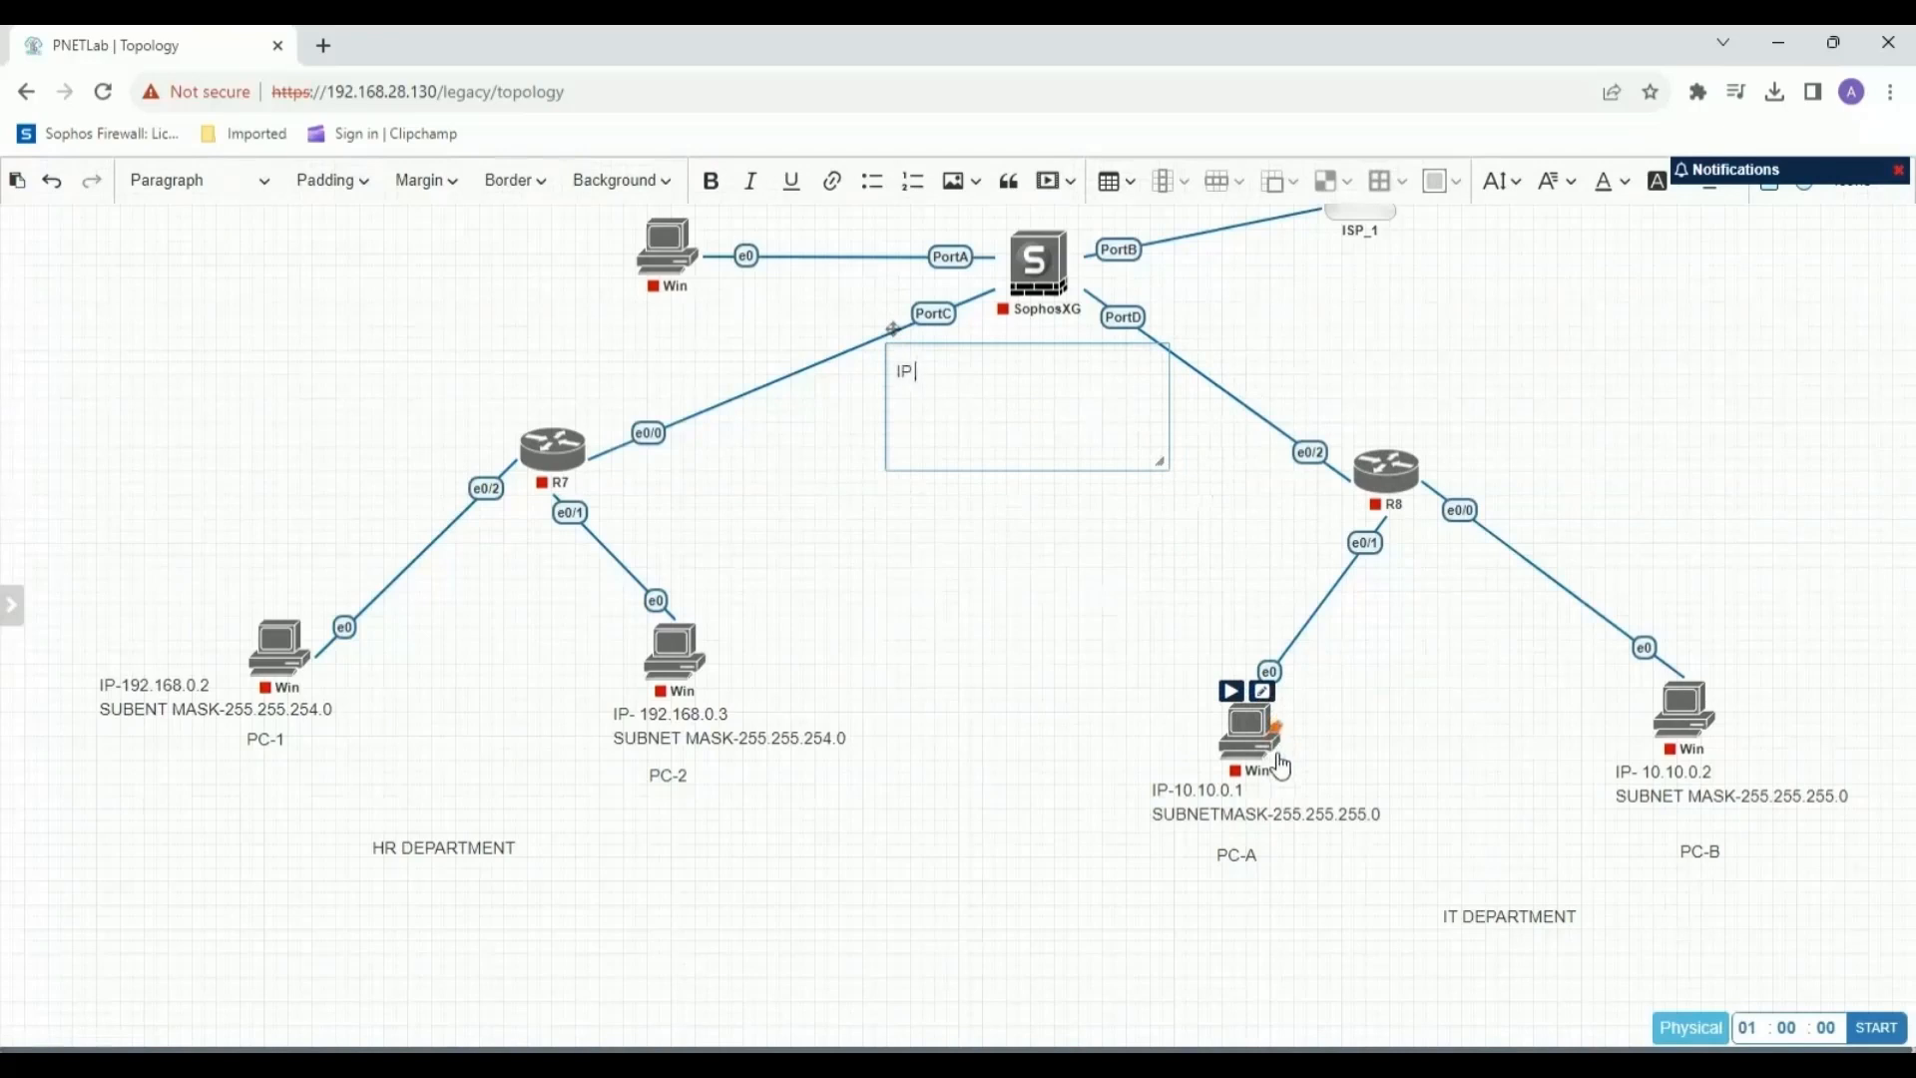
{"action": "type", "text": " -192.168."}
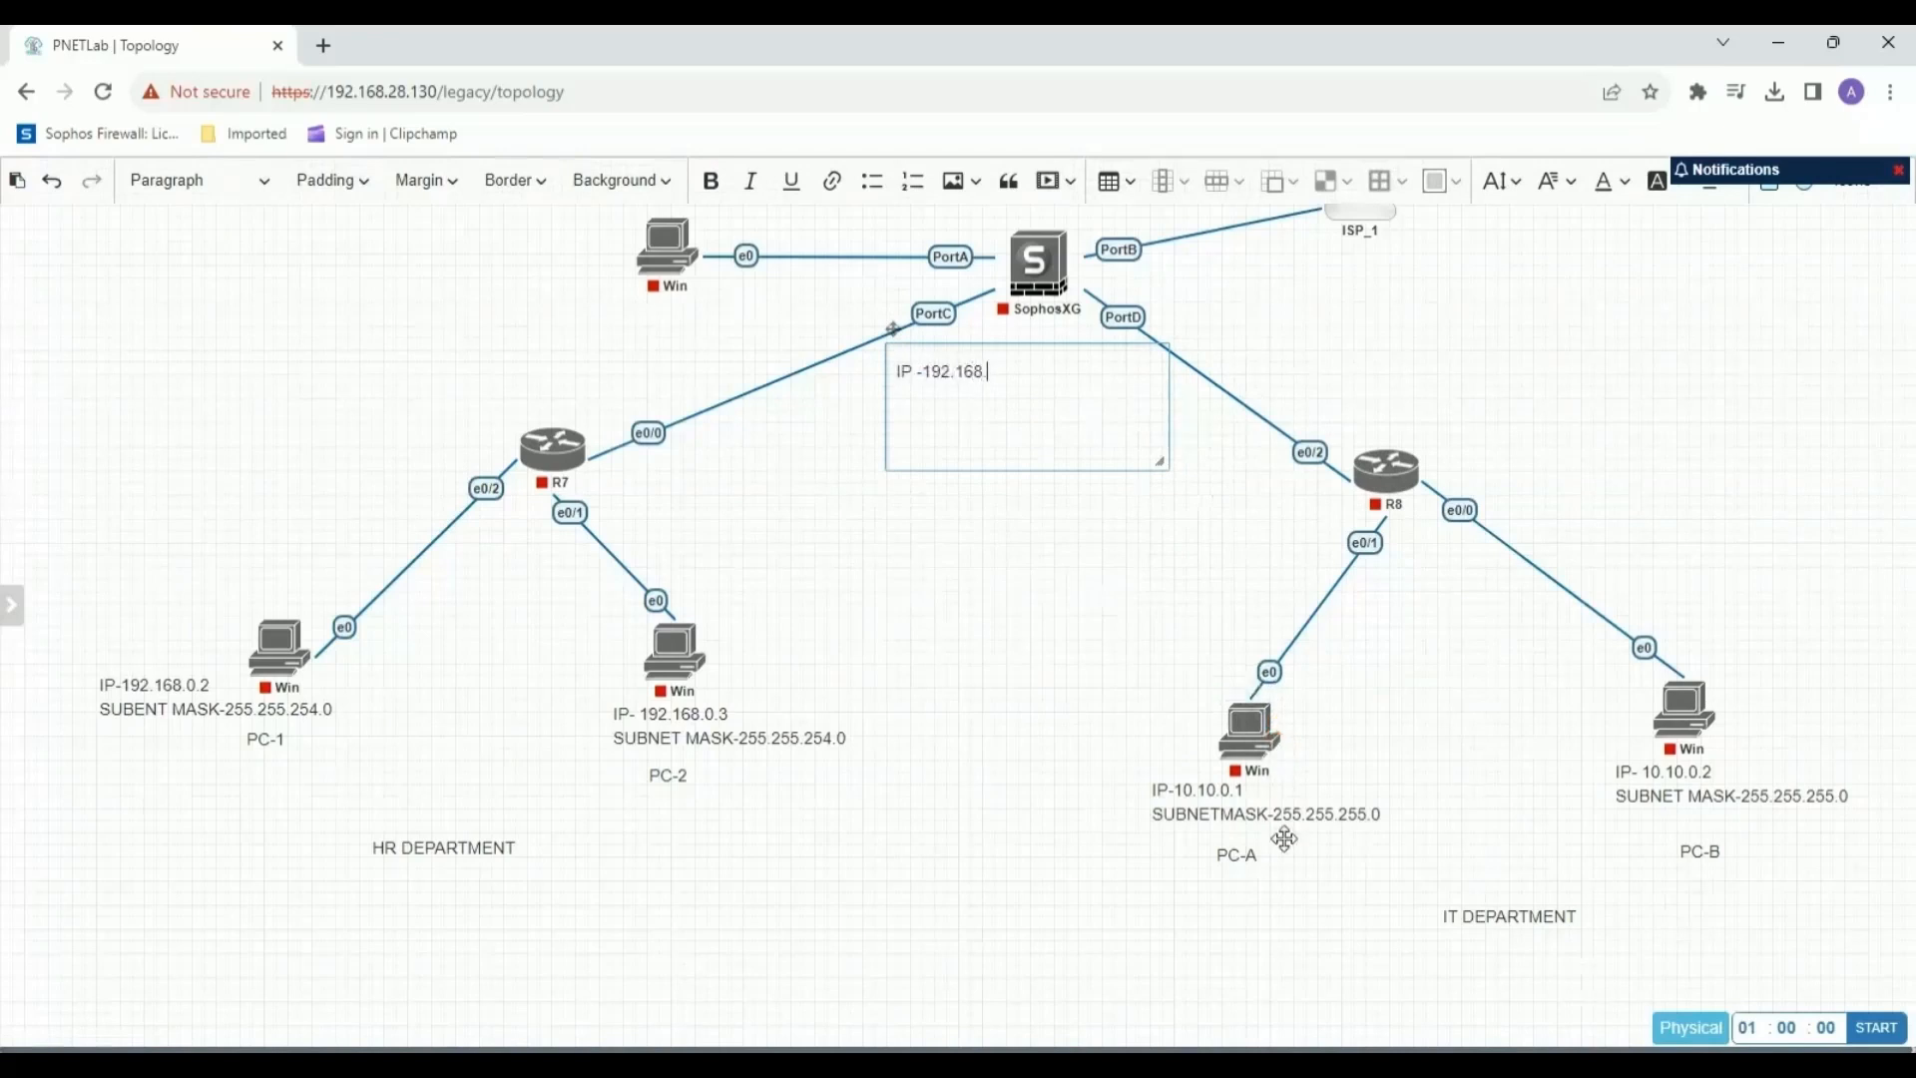
{"action": "type", "text": "0.1"}
Add the second line "SUBNET MASK- 255.255.254.0" to the firewall's PortC label and nudge the label closer to PortC.
{"action": "key", "text": "Return"}
{"action": "type", "text": "SUBNET MASK"}
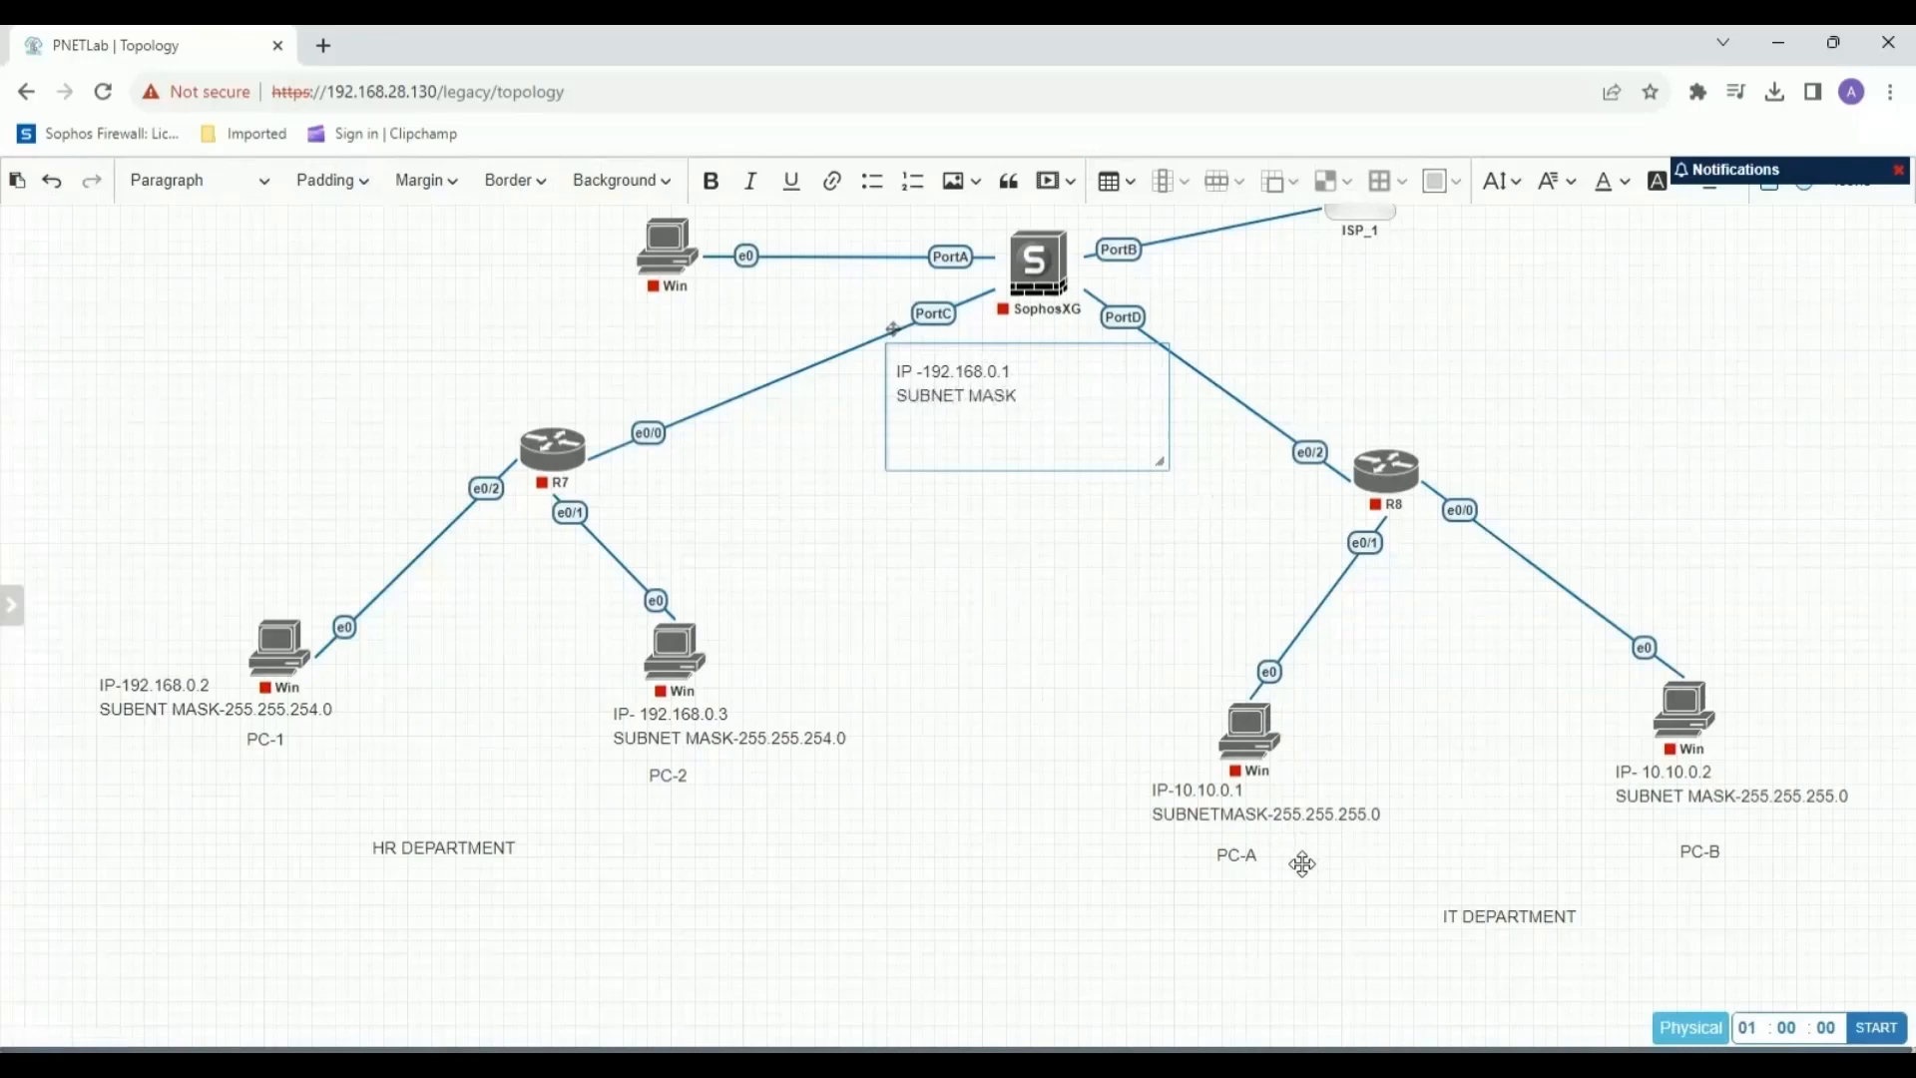
{"action": "type", "text": "- 255.255.255.2"}
{"action": "key", "text": "BackSpace"}
{"action": "key", "text": "BackSpace"}
{"action": "key", "text": "BackSpace"}
{"action": "key", "text": "BackSpace"}
{"action": "key", "text": "BackSpace"}
{"action": "left_click", "coordinate": [964, 575]}
{"action": "left_click_drag", "start_coordinate": [963, 378], "coordinate": [949, 380]}
Add a text label beside the SophosXG firewall near PortD reading "IP - 10.10.0.1" and "SUBNET MASK- 255.255.255.0" on two lines.
{"action": "right_click", "coordinate": [1247, 297]}
{"action": "left_click", "coordinate": [1349, 460]}
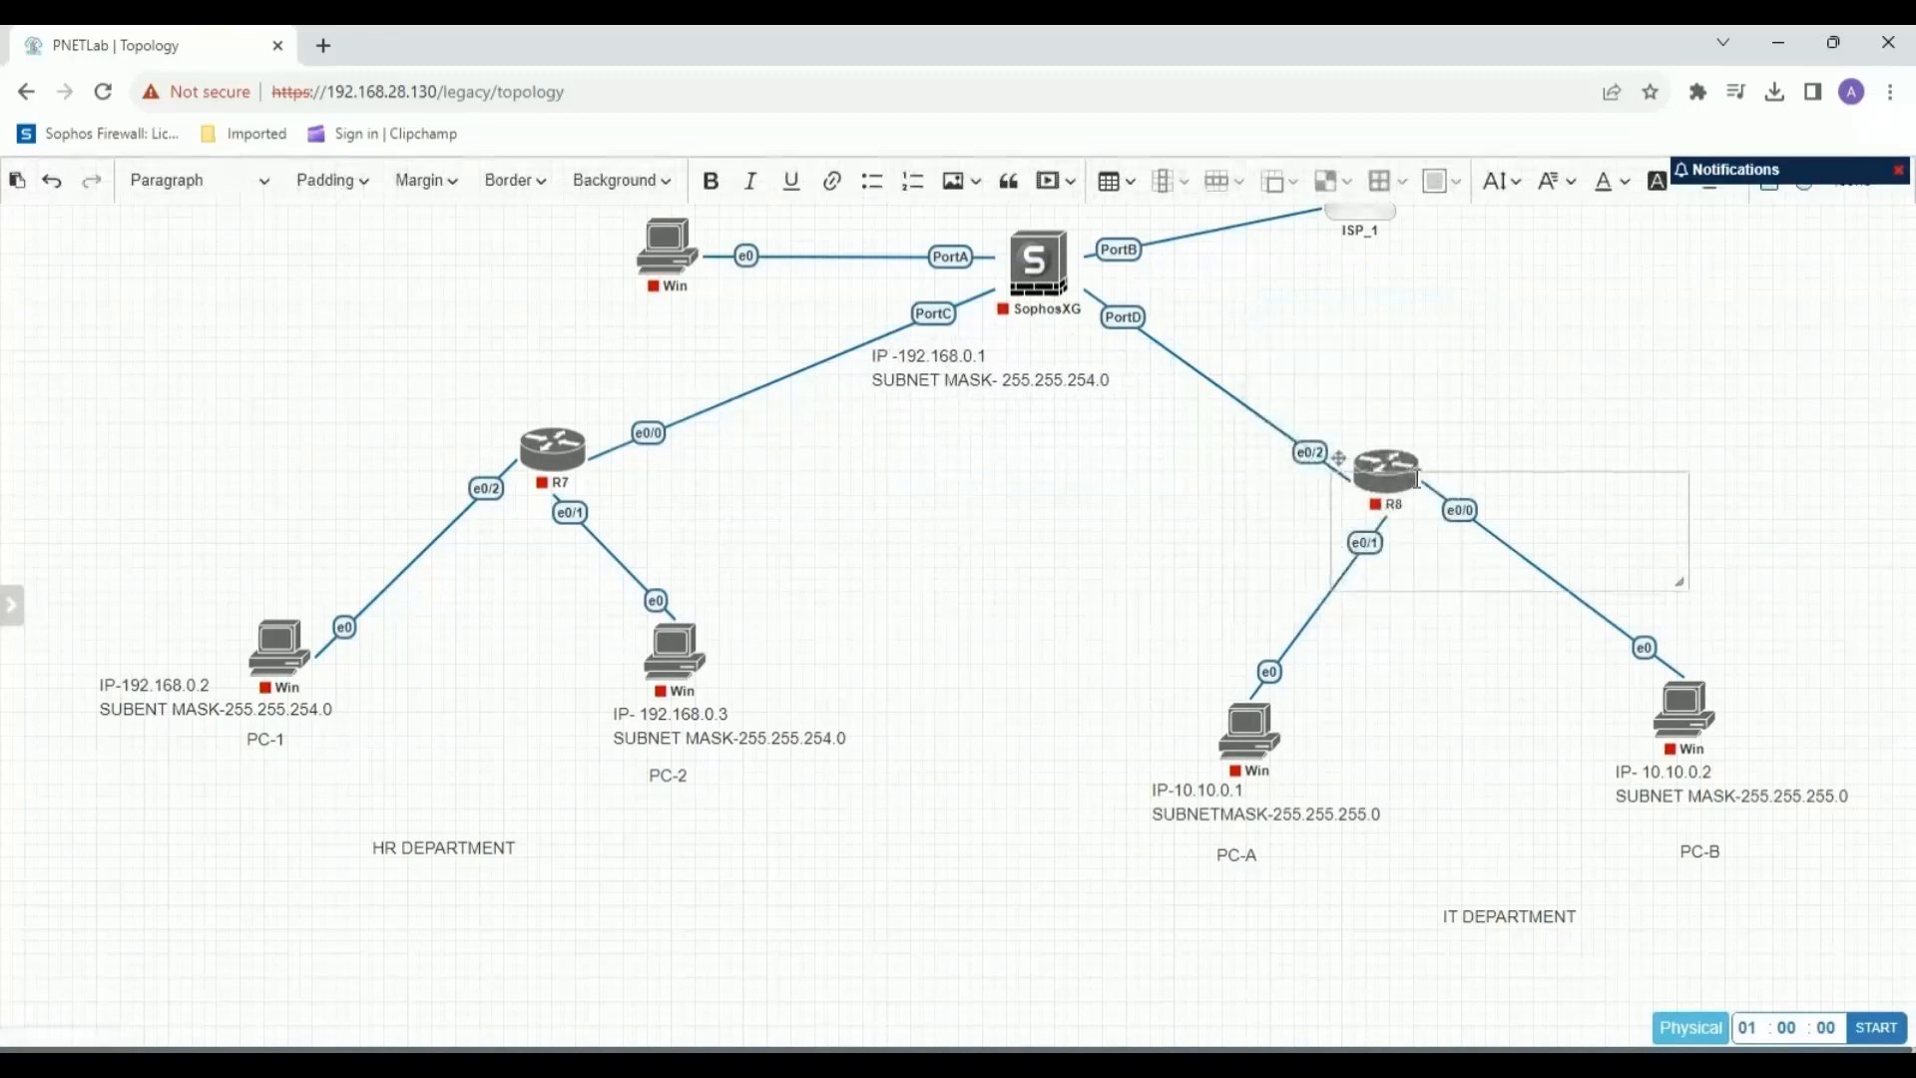
{"action": "type", "text": "IP - 10"}
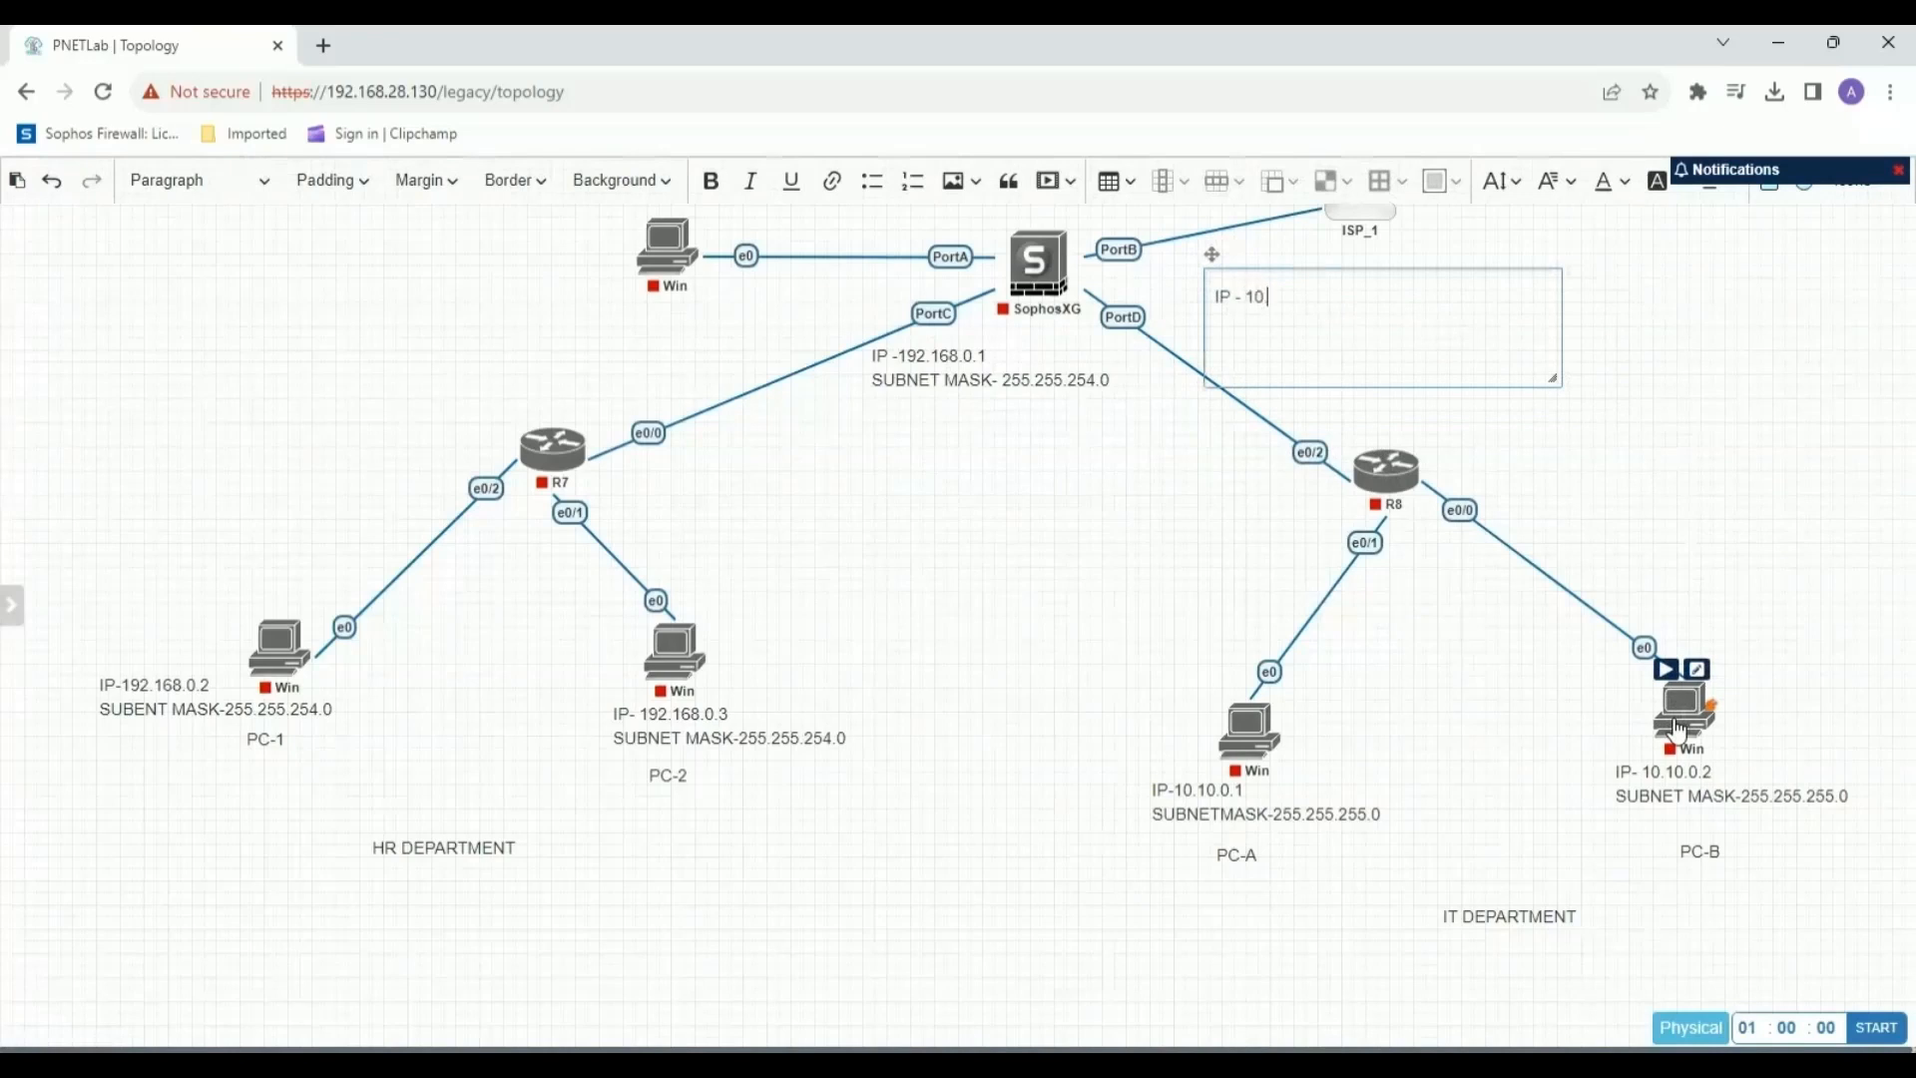
{"action": "type", "text": ".10.0.1 SUBNET MASK- 2"}
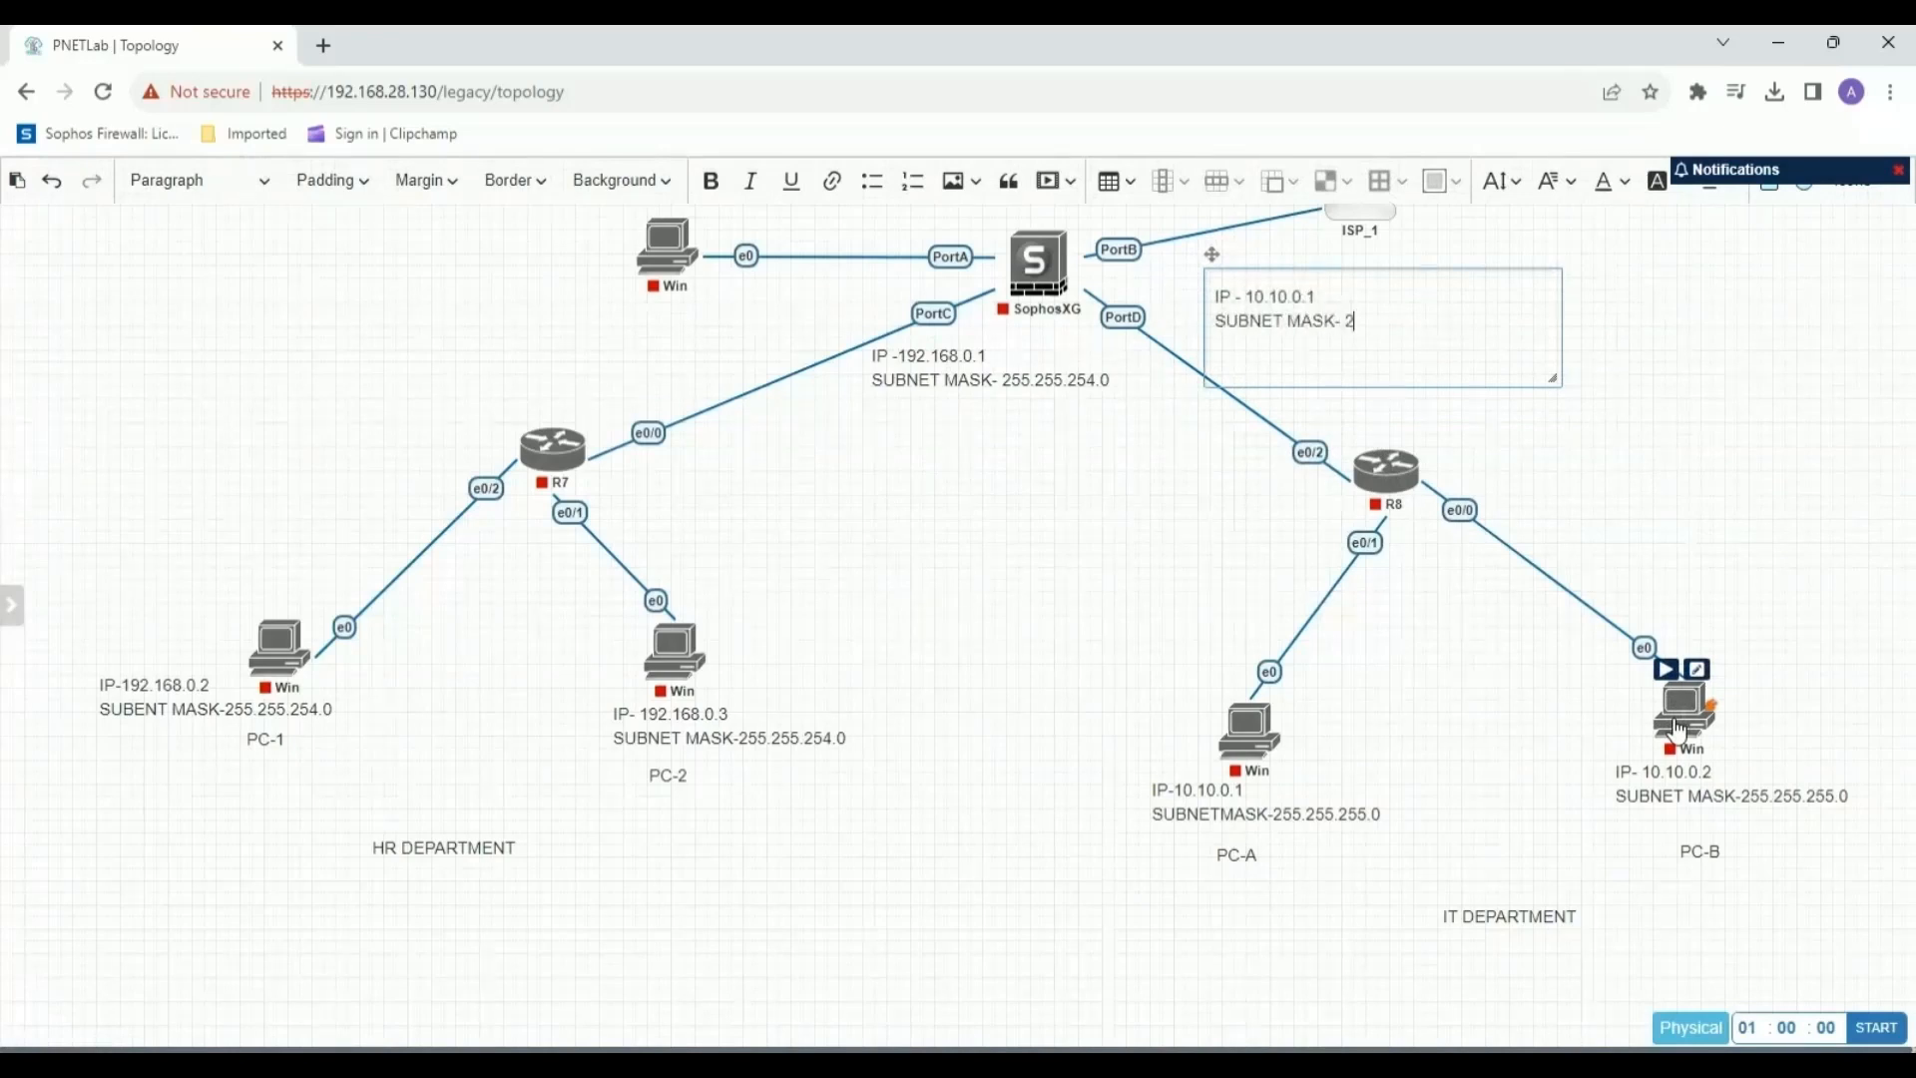
{"action": "type", "text": "55.255.255.0"}
{"action": "left_click", "coordinate": [1212, 788]}
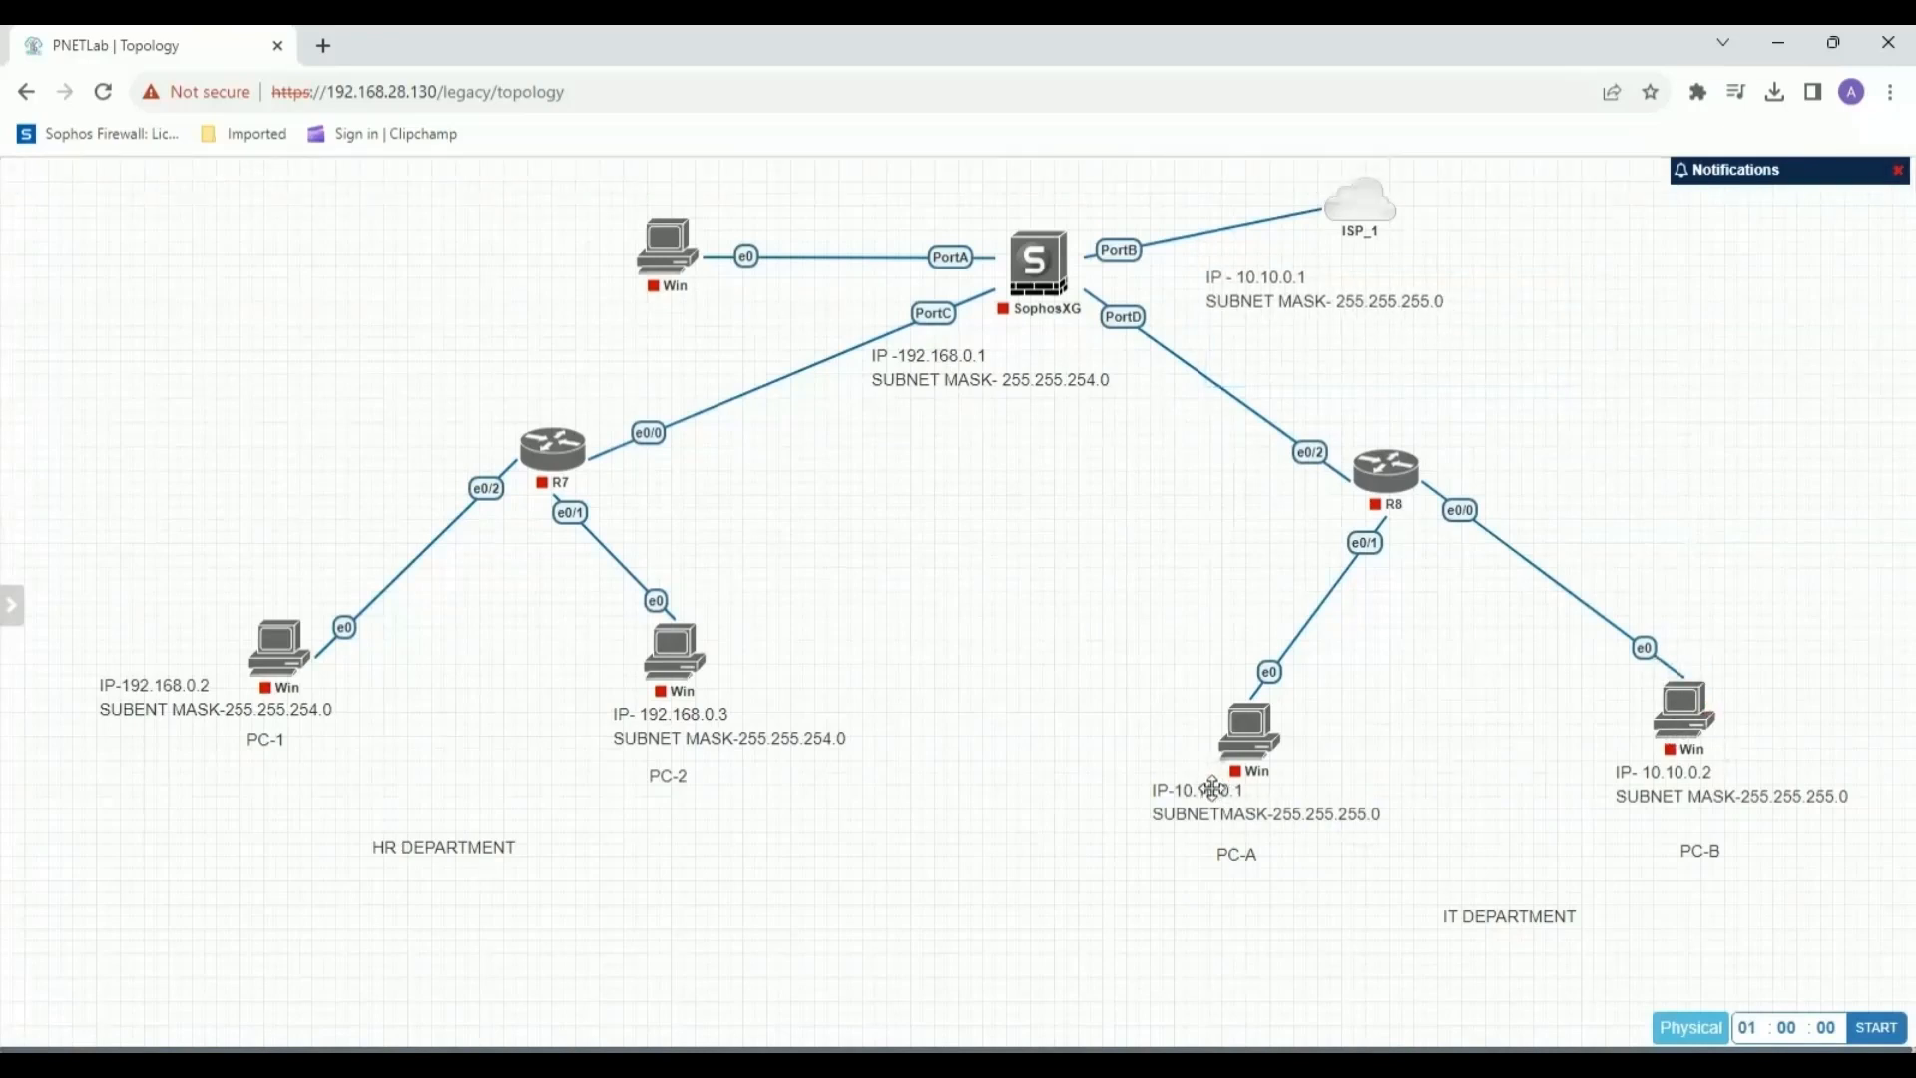
Set PC-A's label IP to 10.10.0.2 and PC-B's to 10.10.0.3, and nudge the firewall's 10.10.0.1 label closer to PortD.
{"action": "double_click", "coordinate": [1255, 811]}
{"action": "key", "text": "BackSpace"}
{"action": "key", "text": "BackSpace"}
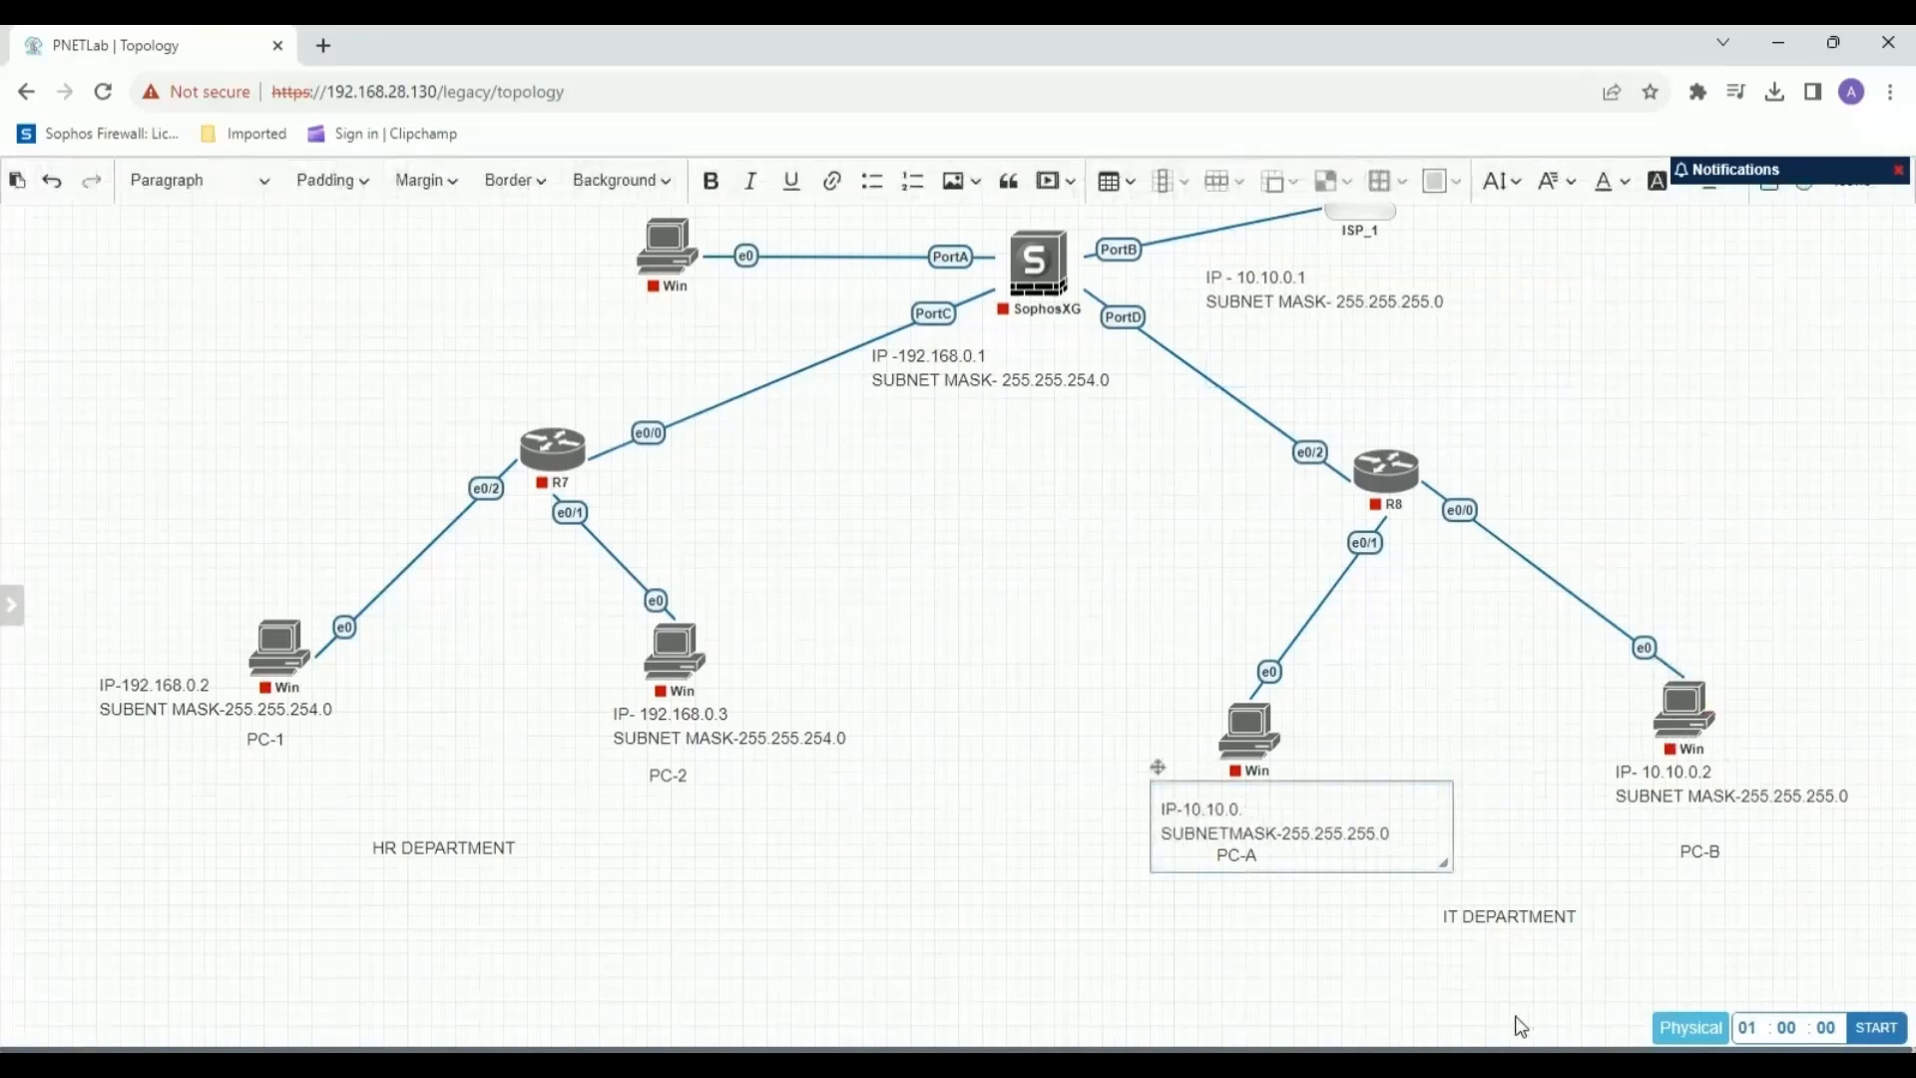
{"action": "type", "text": "2"}
{"action": "double_click", "coordinate": [1727, 792]}
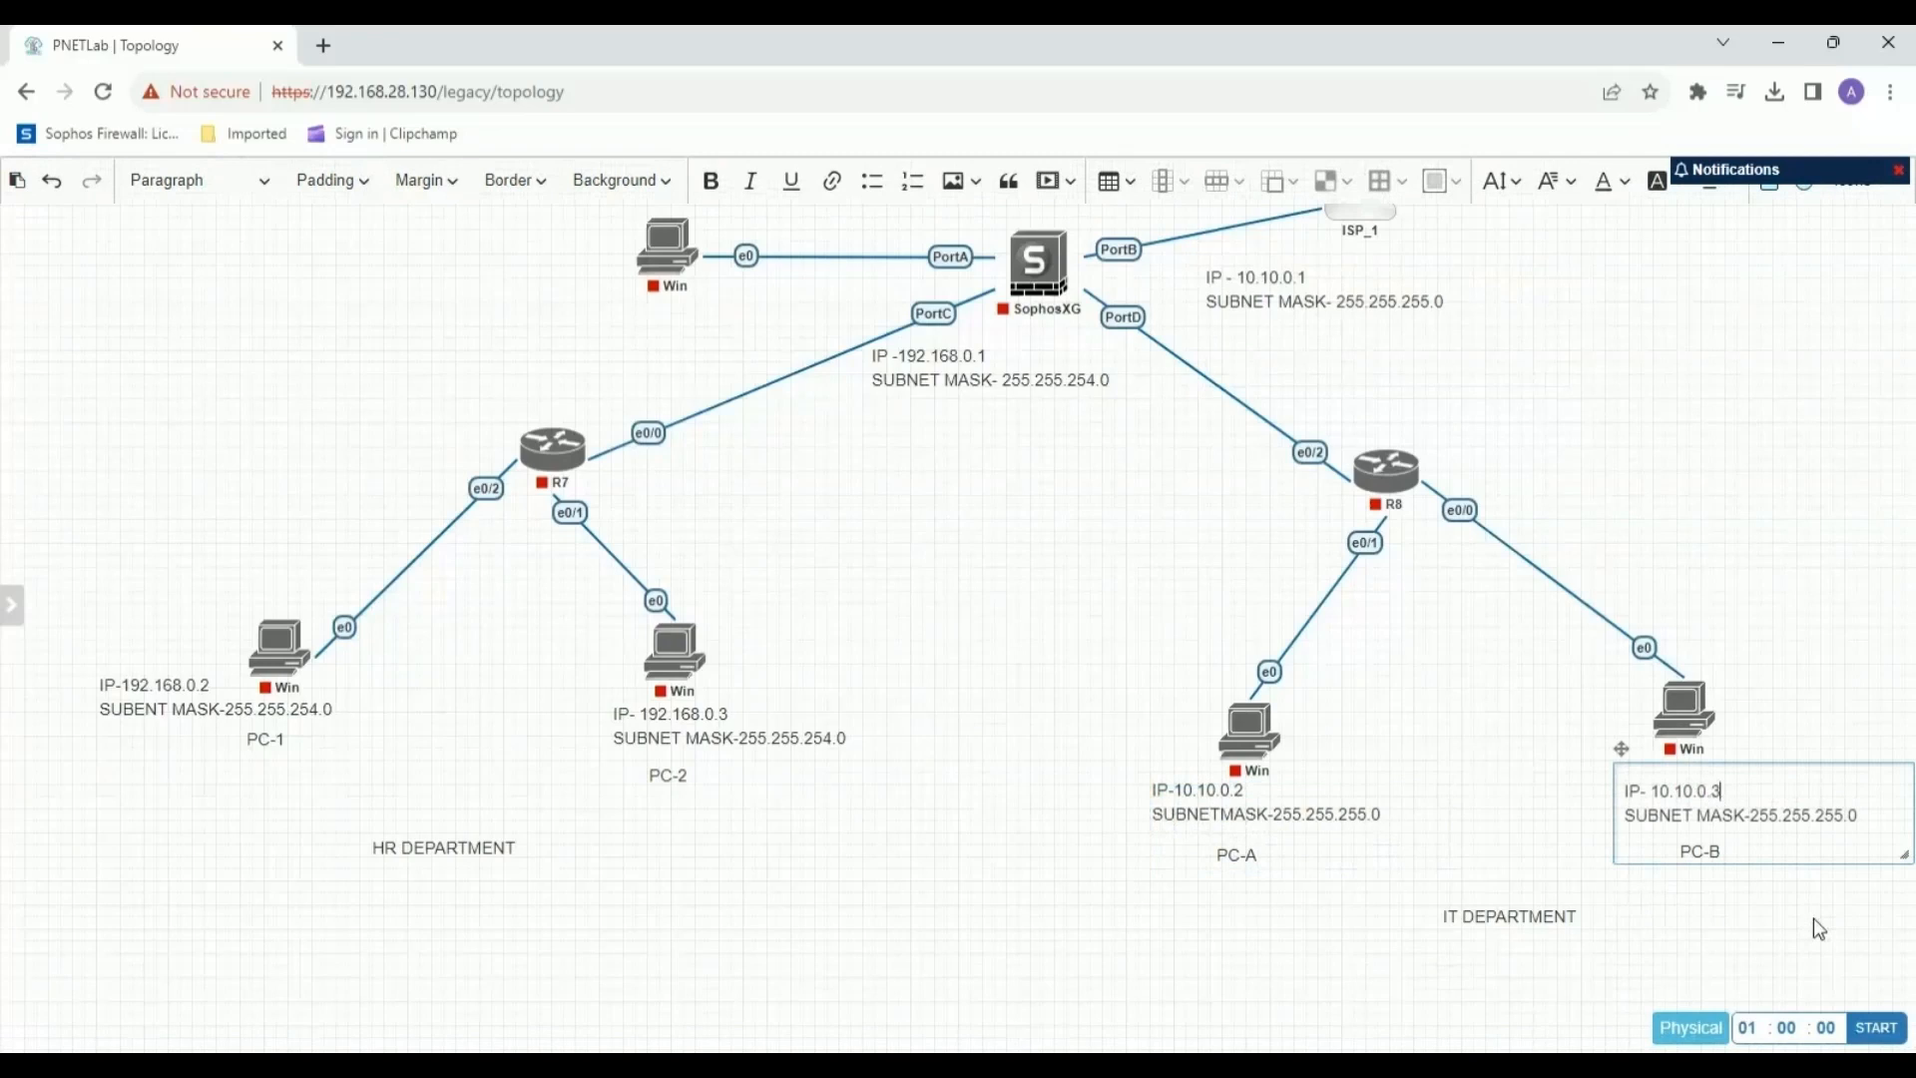
{"action": "left_click", "coordinate": [1176, 941]}
{"action": "left_click_drag", "start_coordinate": [1271, 304], "coordinate": [1232, 328]}
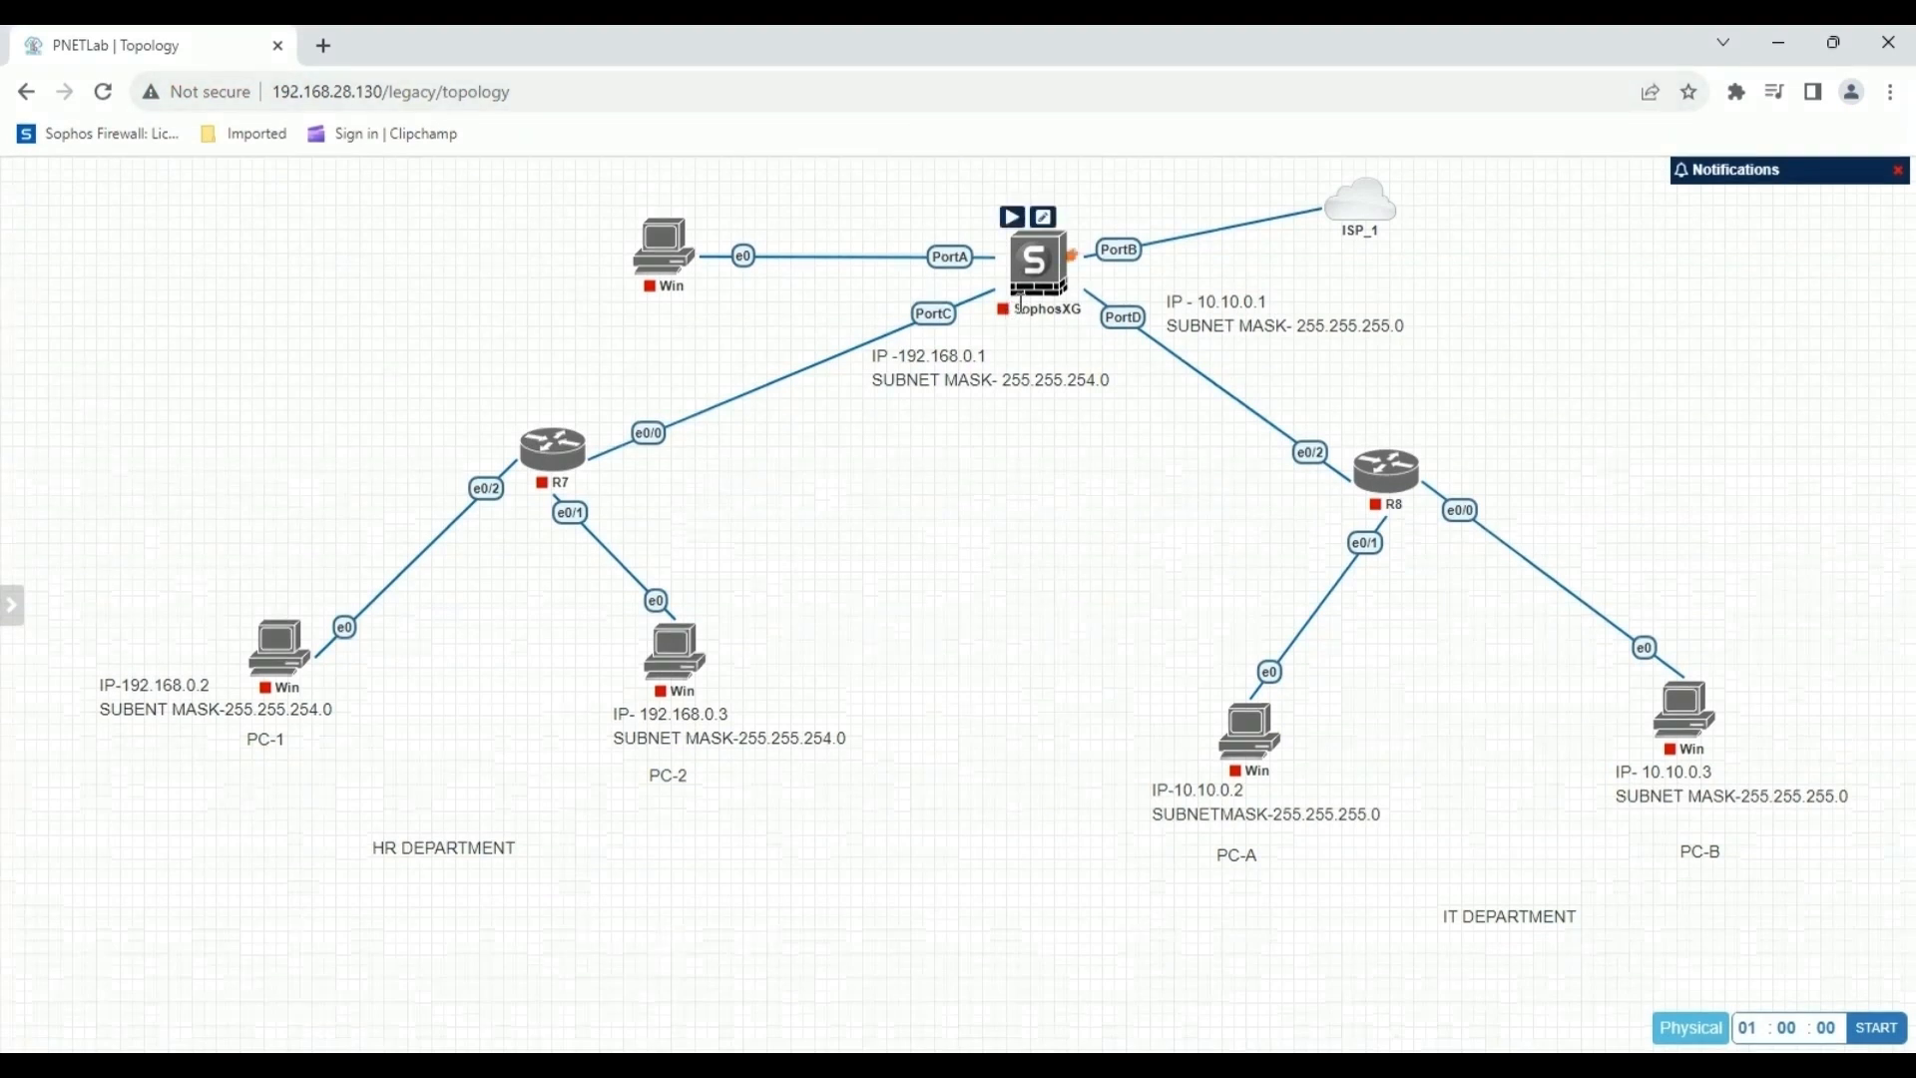
Start the SophosXG firewall, the Win node connected to its PortA, and routers R7 and R8.
{"action": "left_click", "coordinate": [1018, 223]}
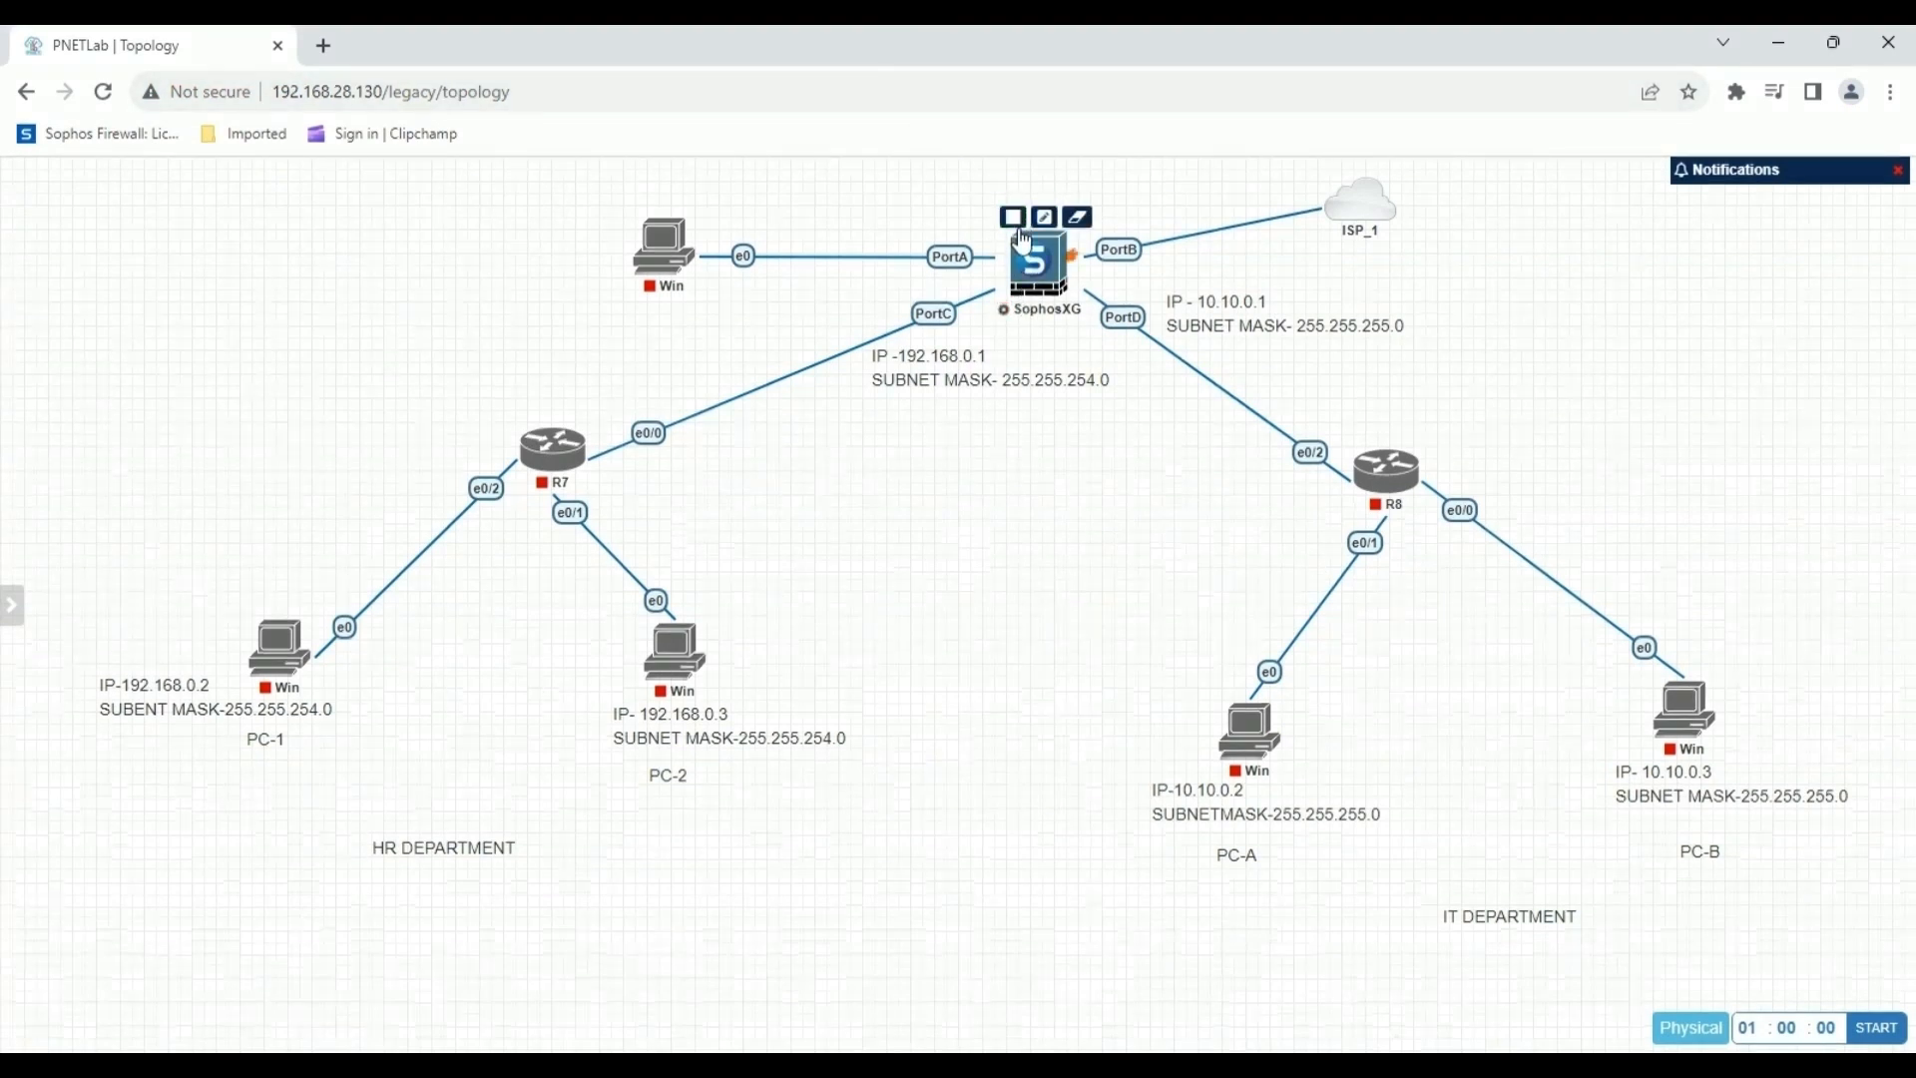
{"action": "mouse_move", "coordinate": [654, 232]}
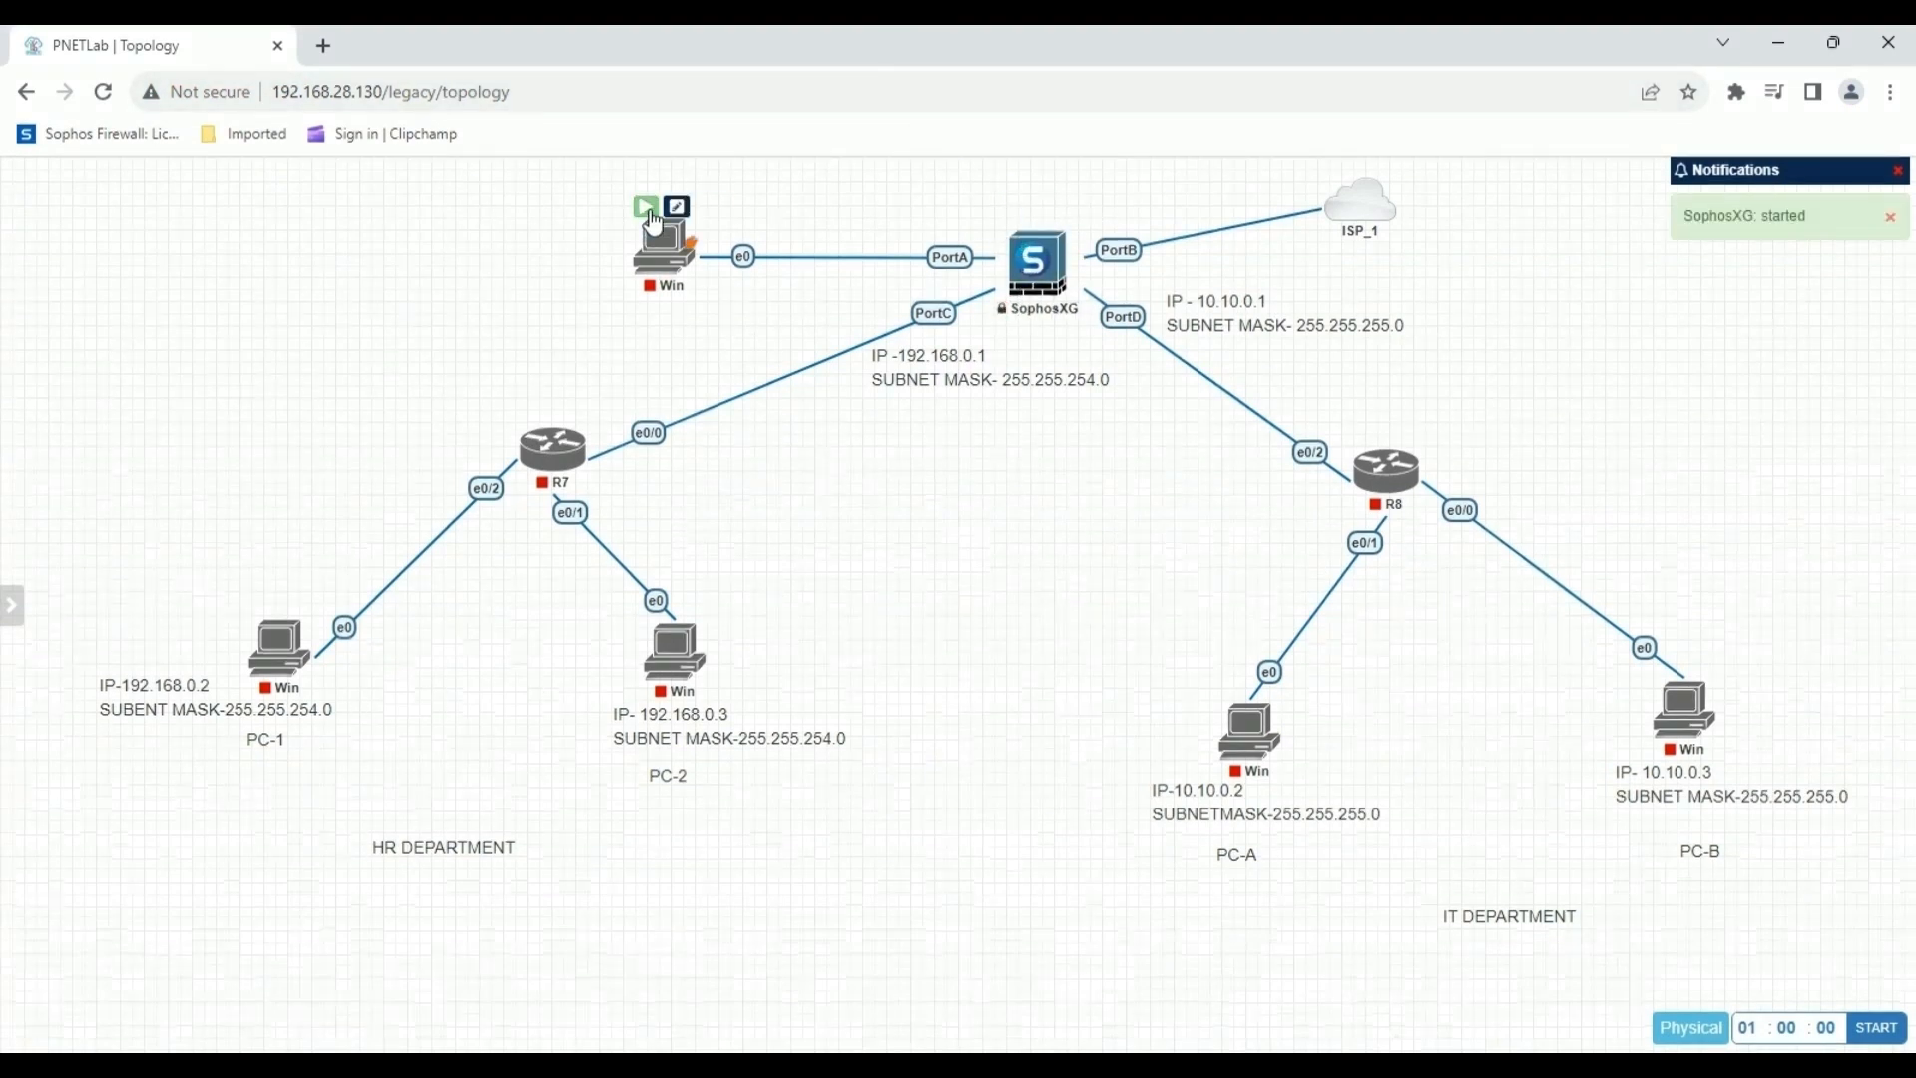
{"action": "left_click", "coordinate": [645, 206]}
{"action": "mouse_move", "coordinate": [579, 465]}
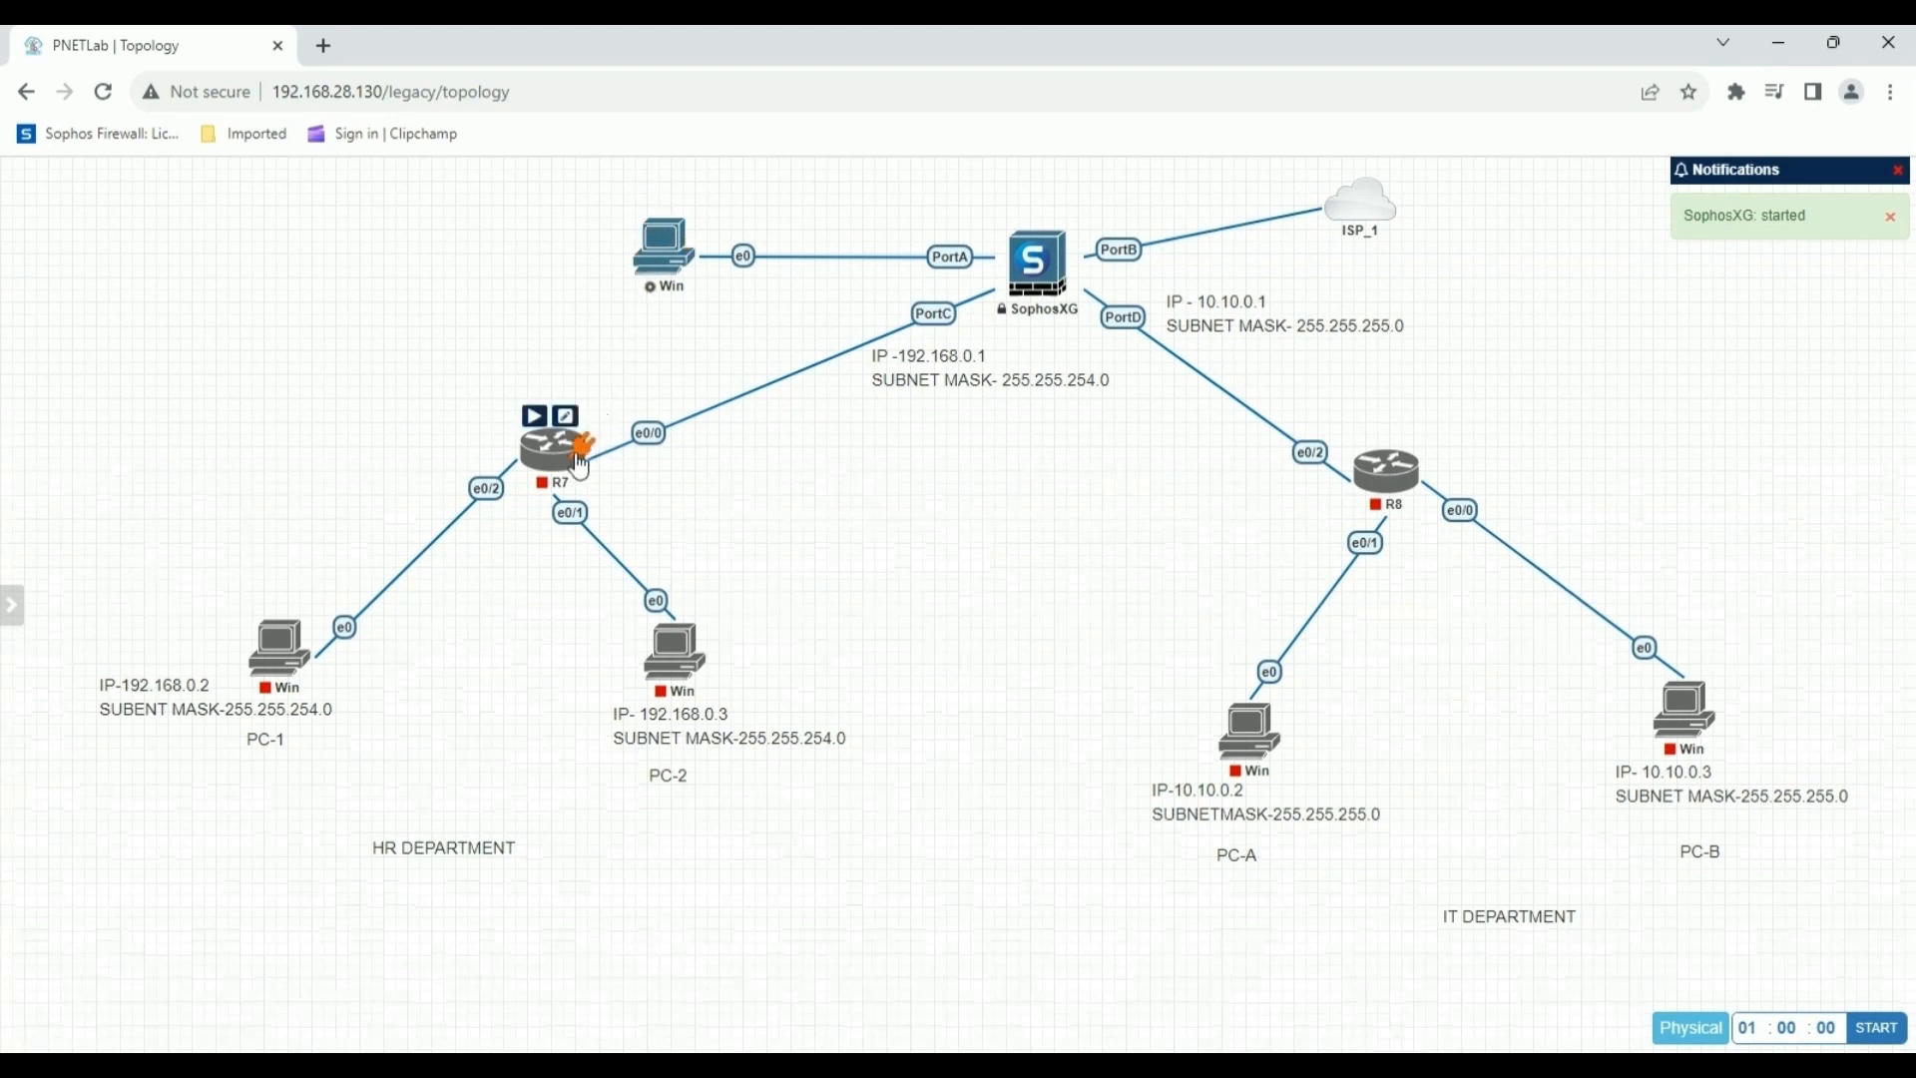
{"action": "left_click", "coordinate": [534, 416]}
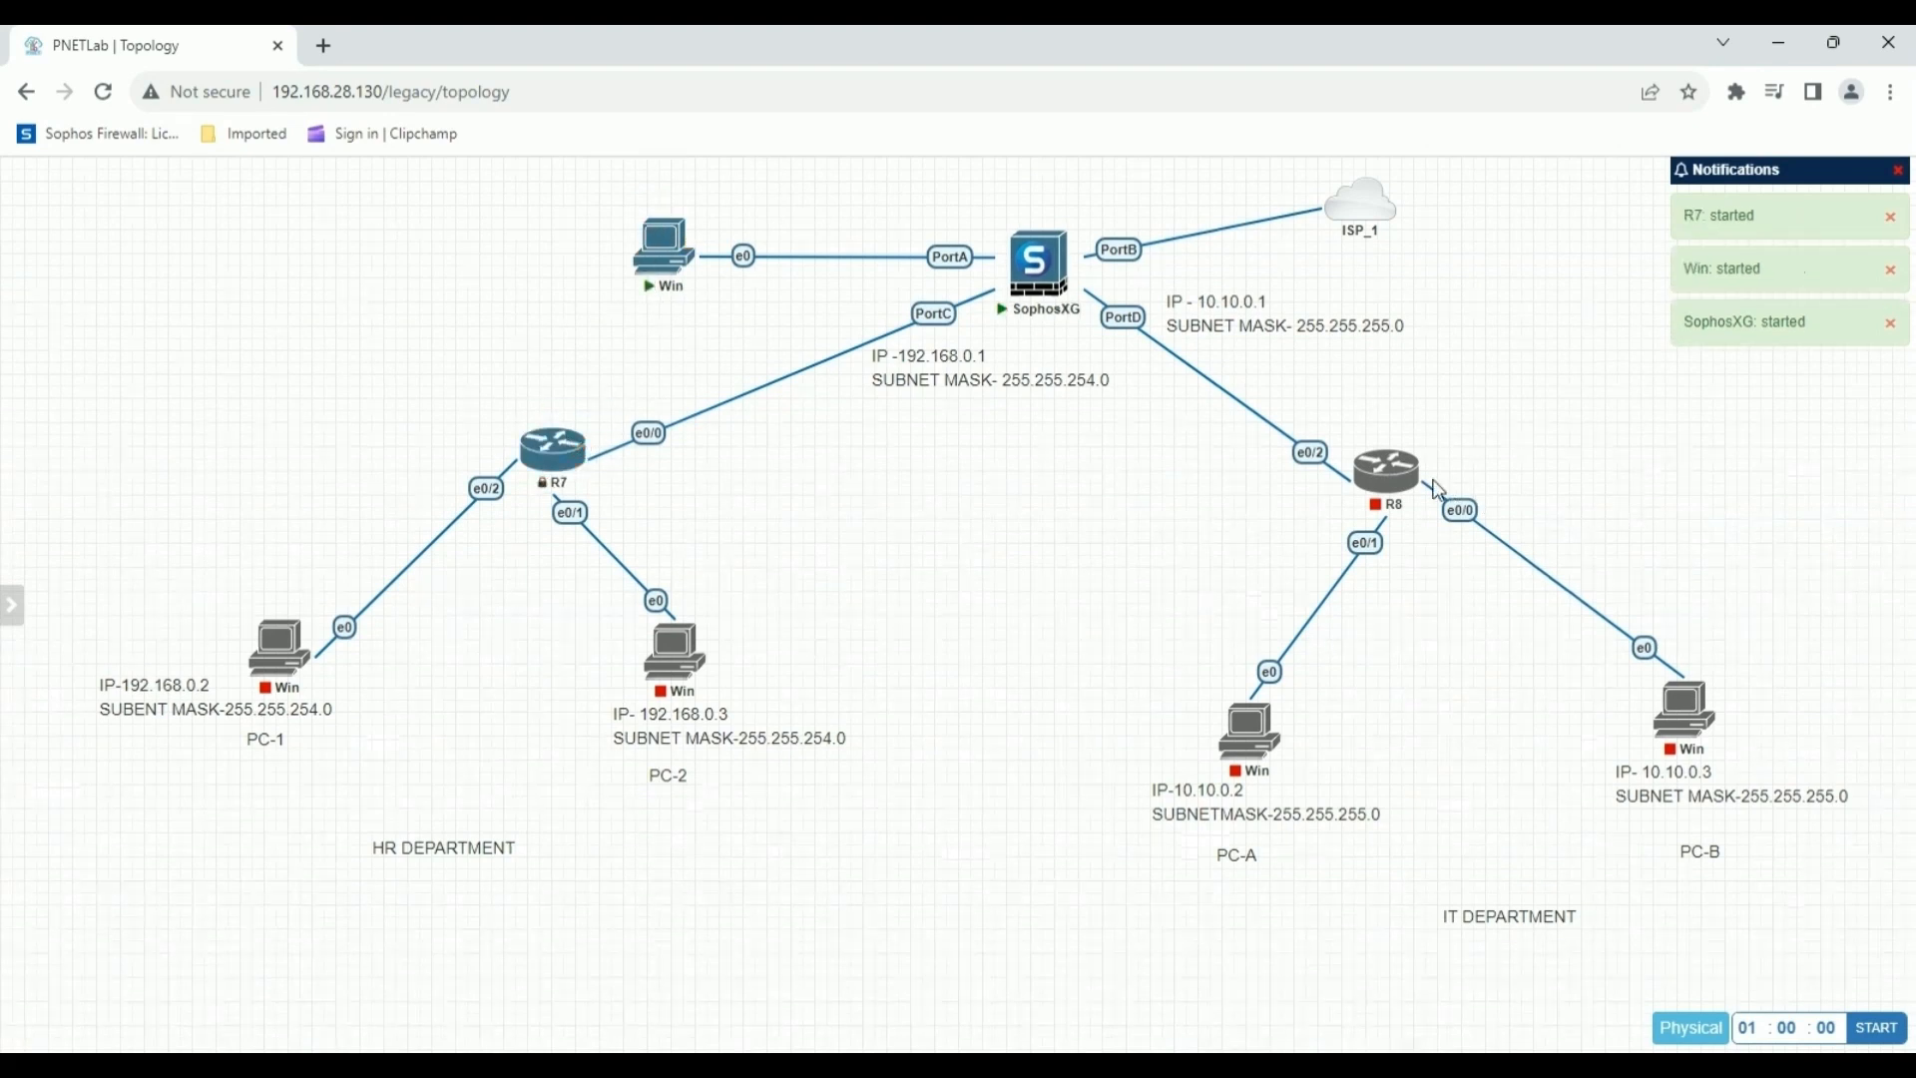
{"action": "left_click", "coordinate": [1368, 438]}
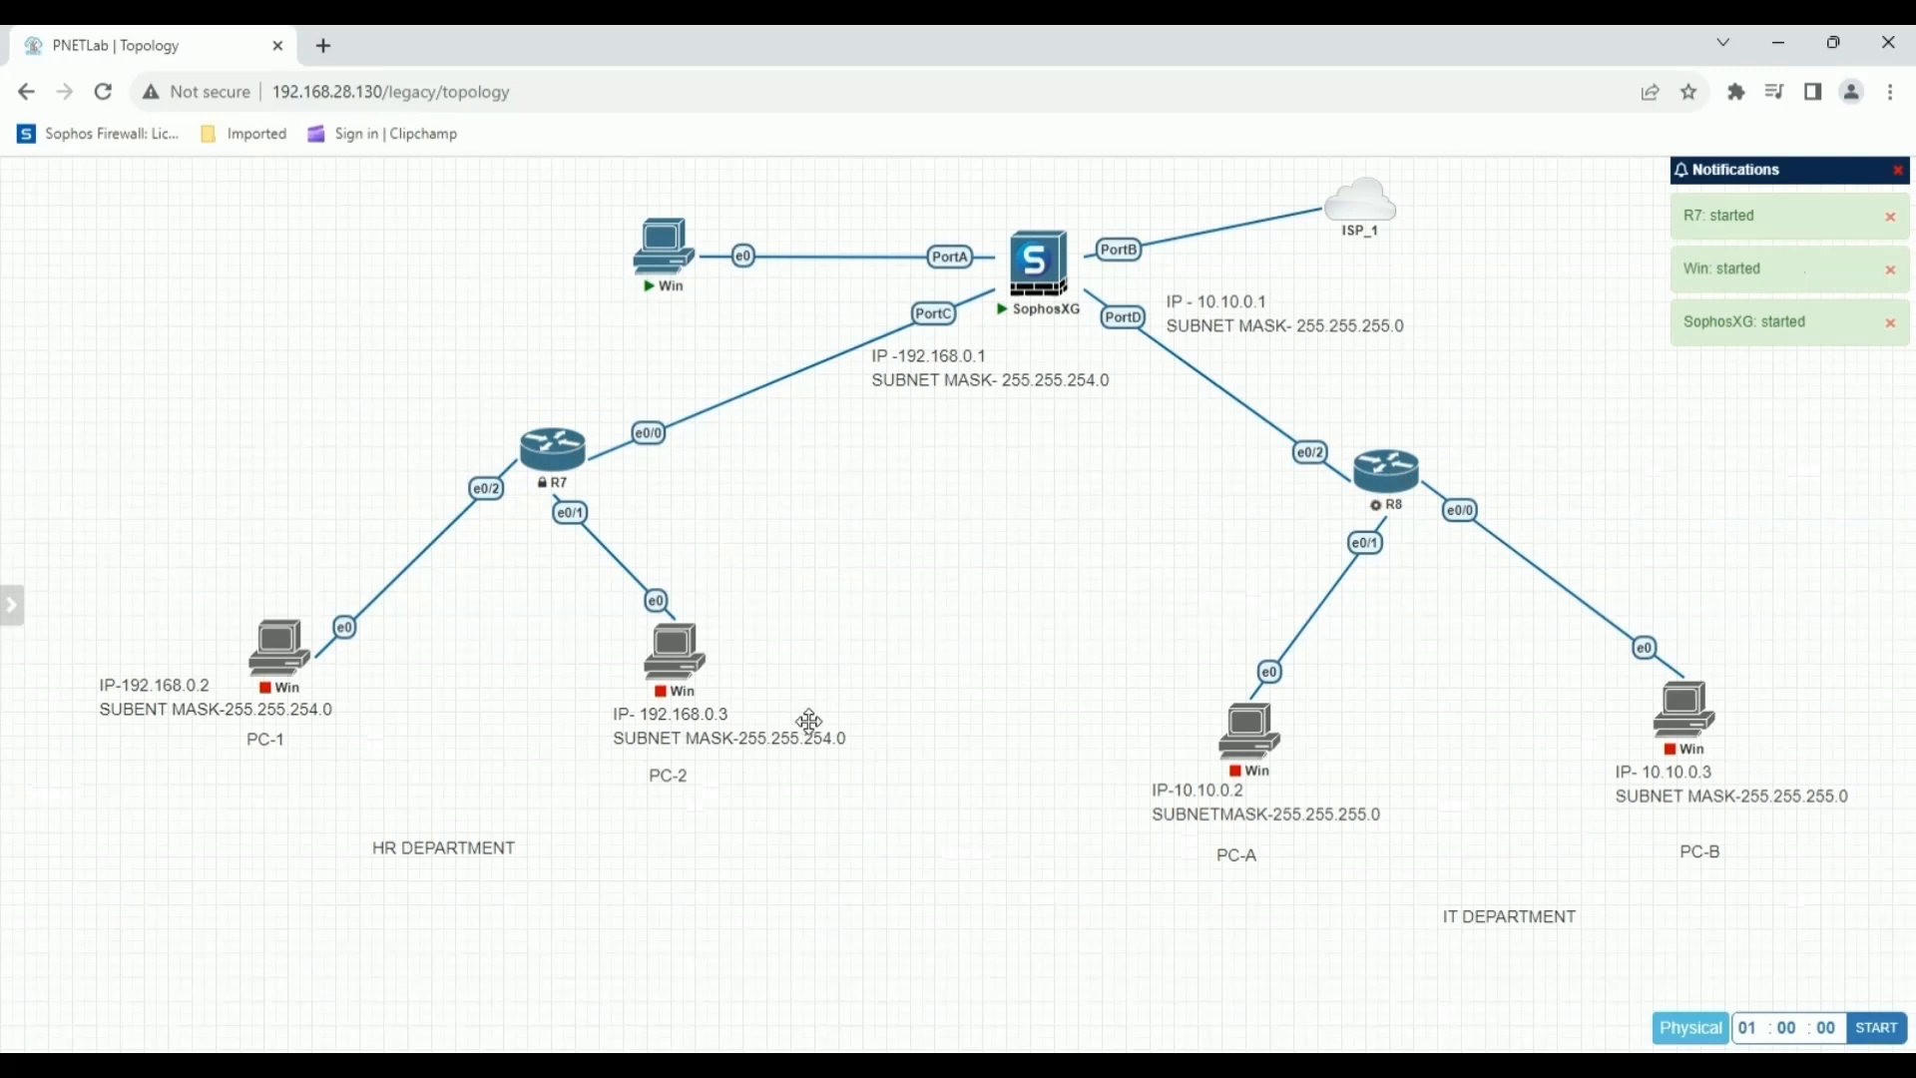
Start the Windows nodes for PC-1 and PC-2 in the HR department and PC-A in the IT department.
{"action": "mouse_move", "coordinate": [293, 663]}
{"action": "left_click", "coordinate": [262, 608]}
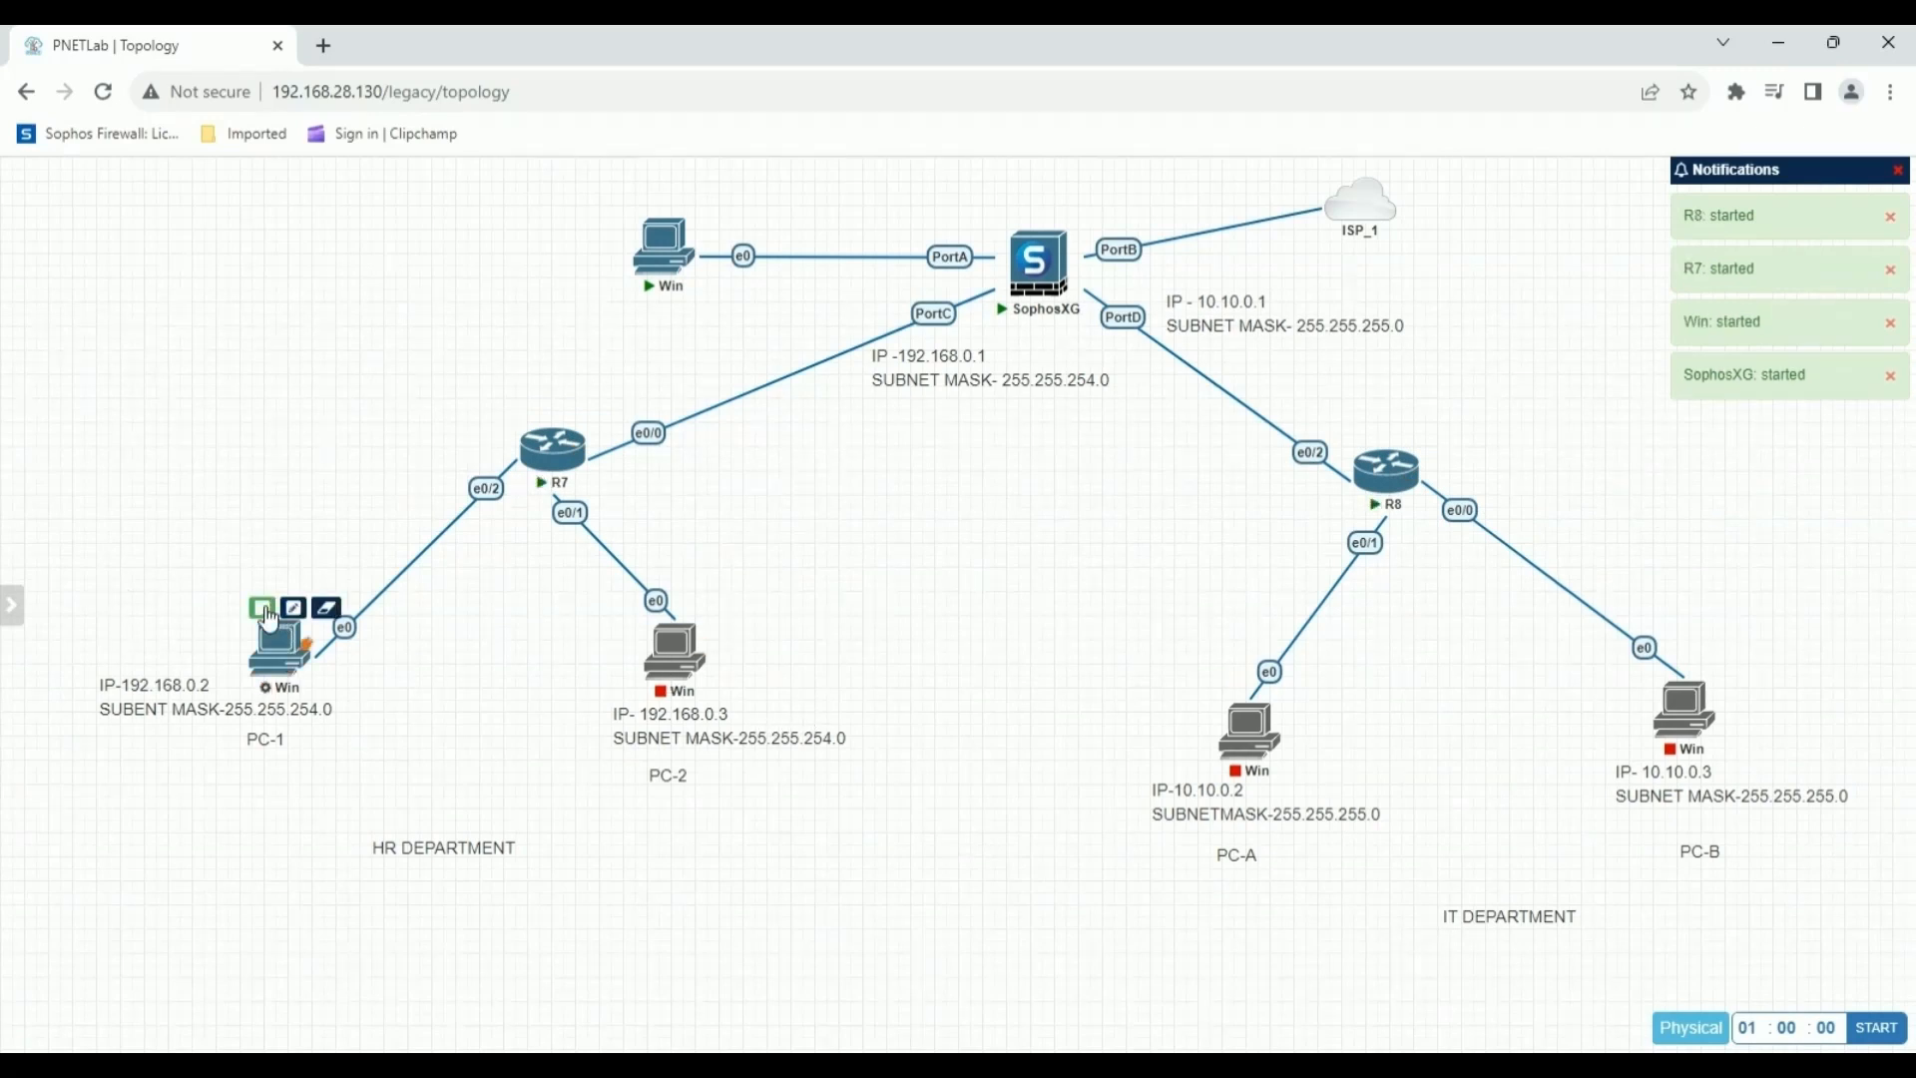
{"action": "mouse_move", "coordinate": [675, 666]}
{"action": "left_click", "coordinate": [657, 611]}
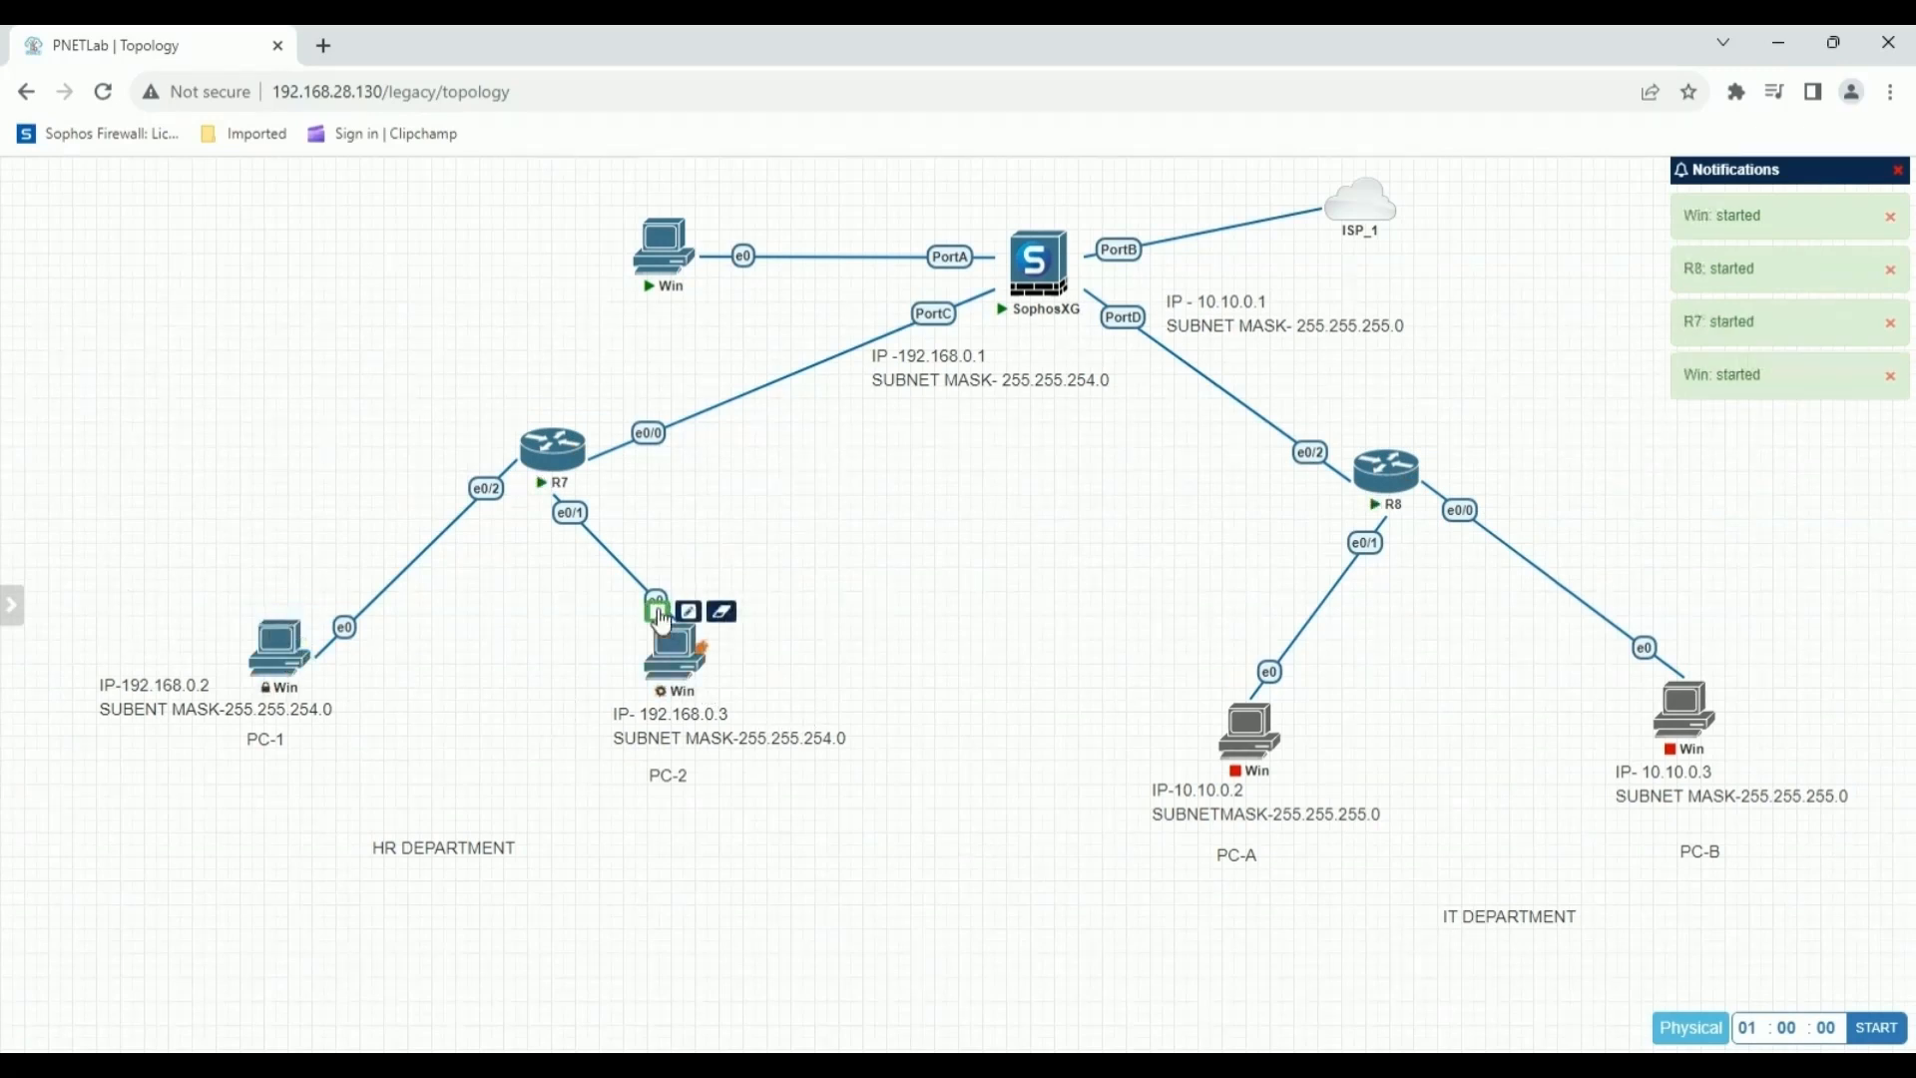
{"action": "mouse_move", "coordinate": [1244, 747]}
{"action": "left_click", "coordinate": [1231, 691]}
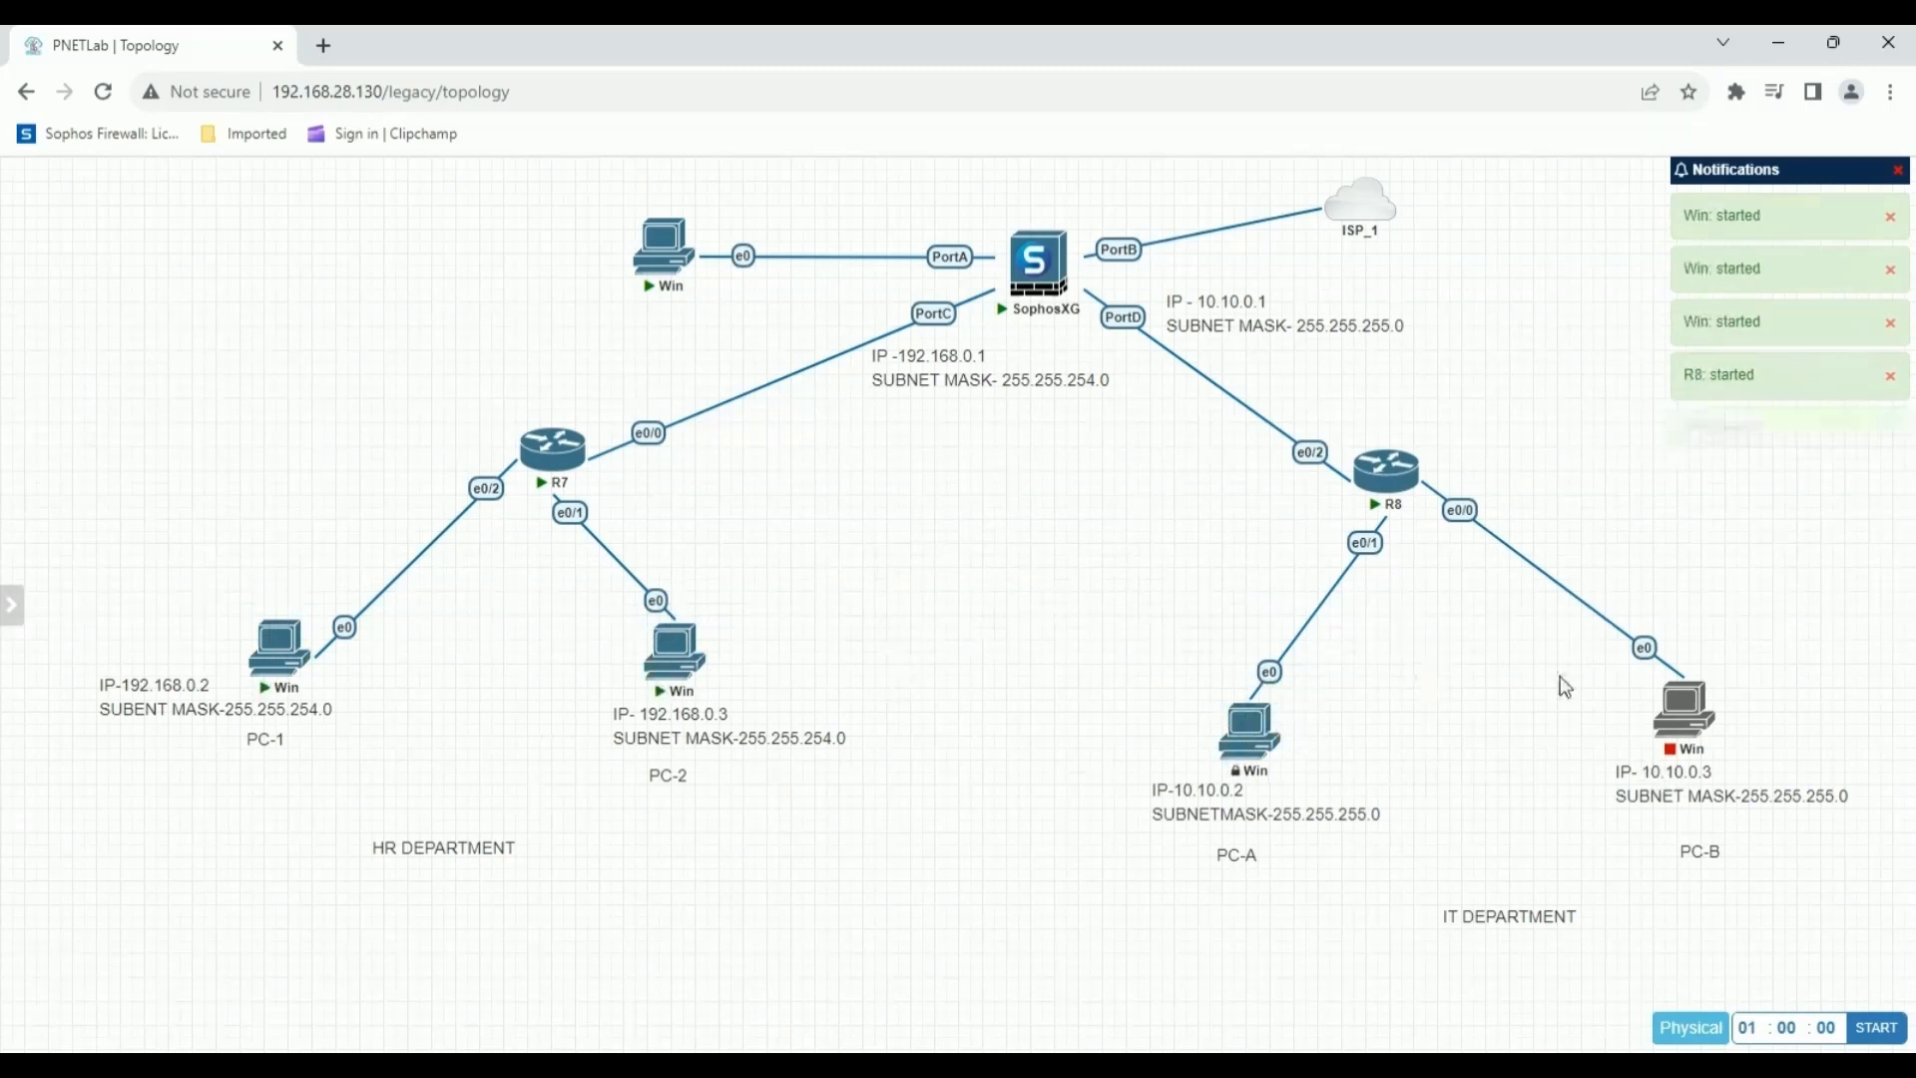
{"action": "mouse_move", "coordinate": [1667, 696]}
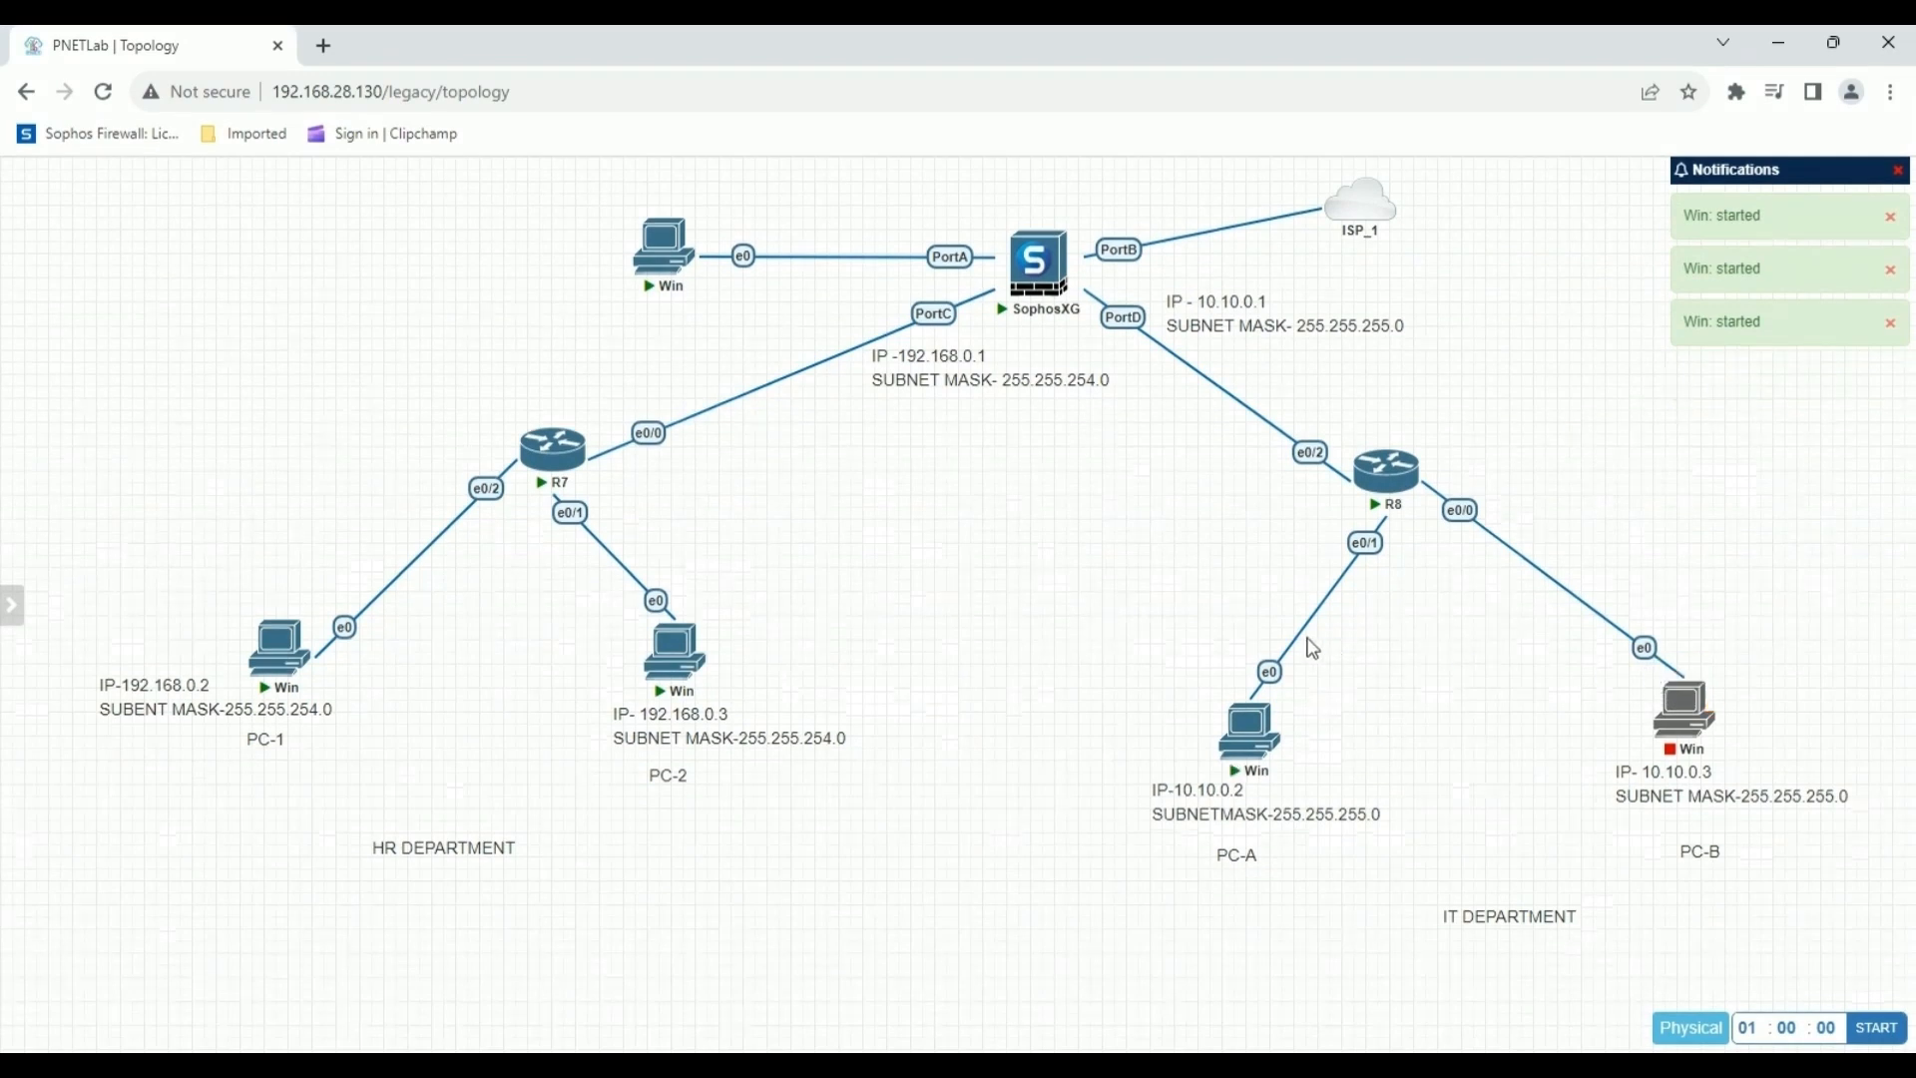
Open the console of the running SophosXG firewall node.
{"action": "left_click", "coordinate": [1038, 285]}
{"action": "left_click", "coordinate": [1020, 260]}
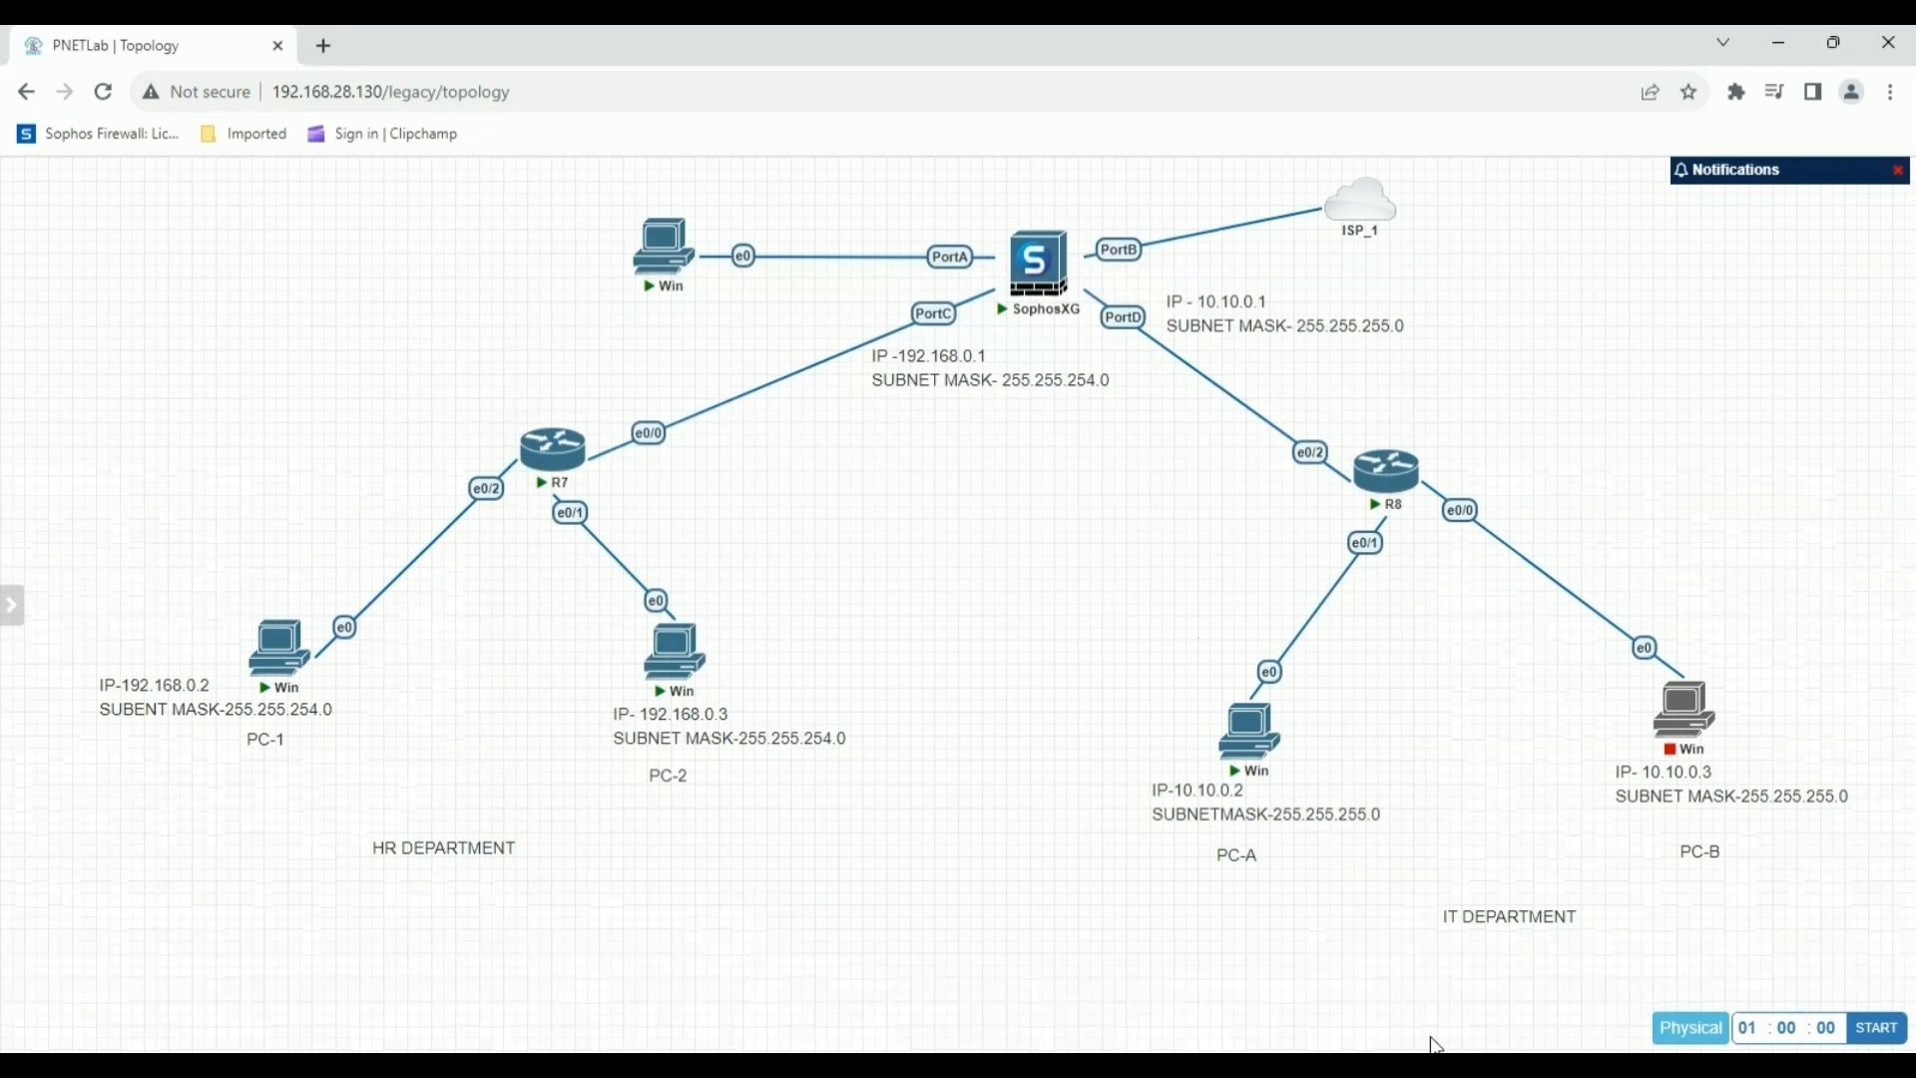
Try to connect to the Win node on PortA through its downloaded Remote Desktop file, entering the account password.
{"action": "left_click", "coordinate": [669, 250]}
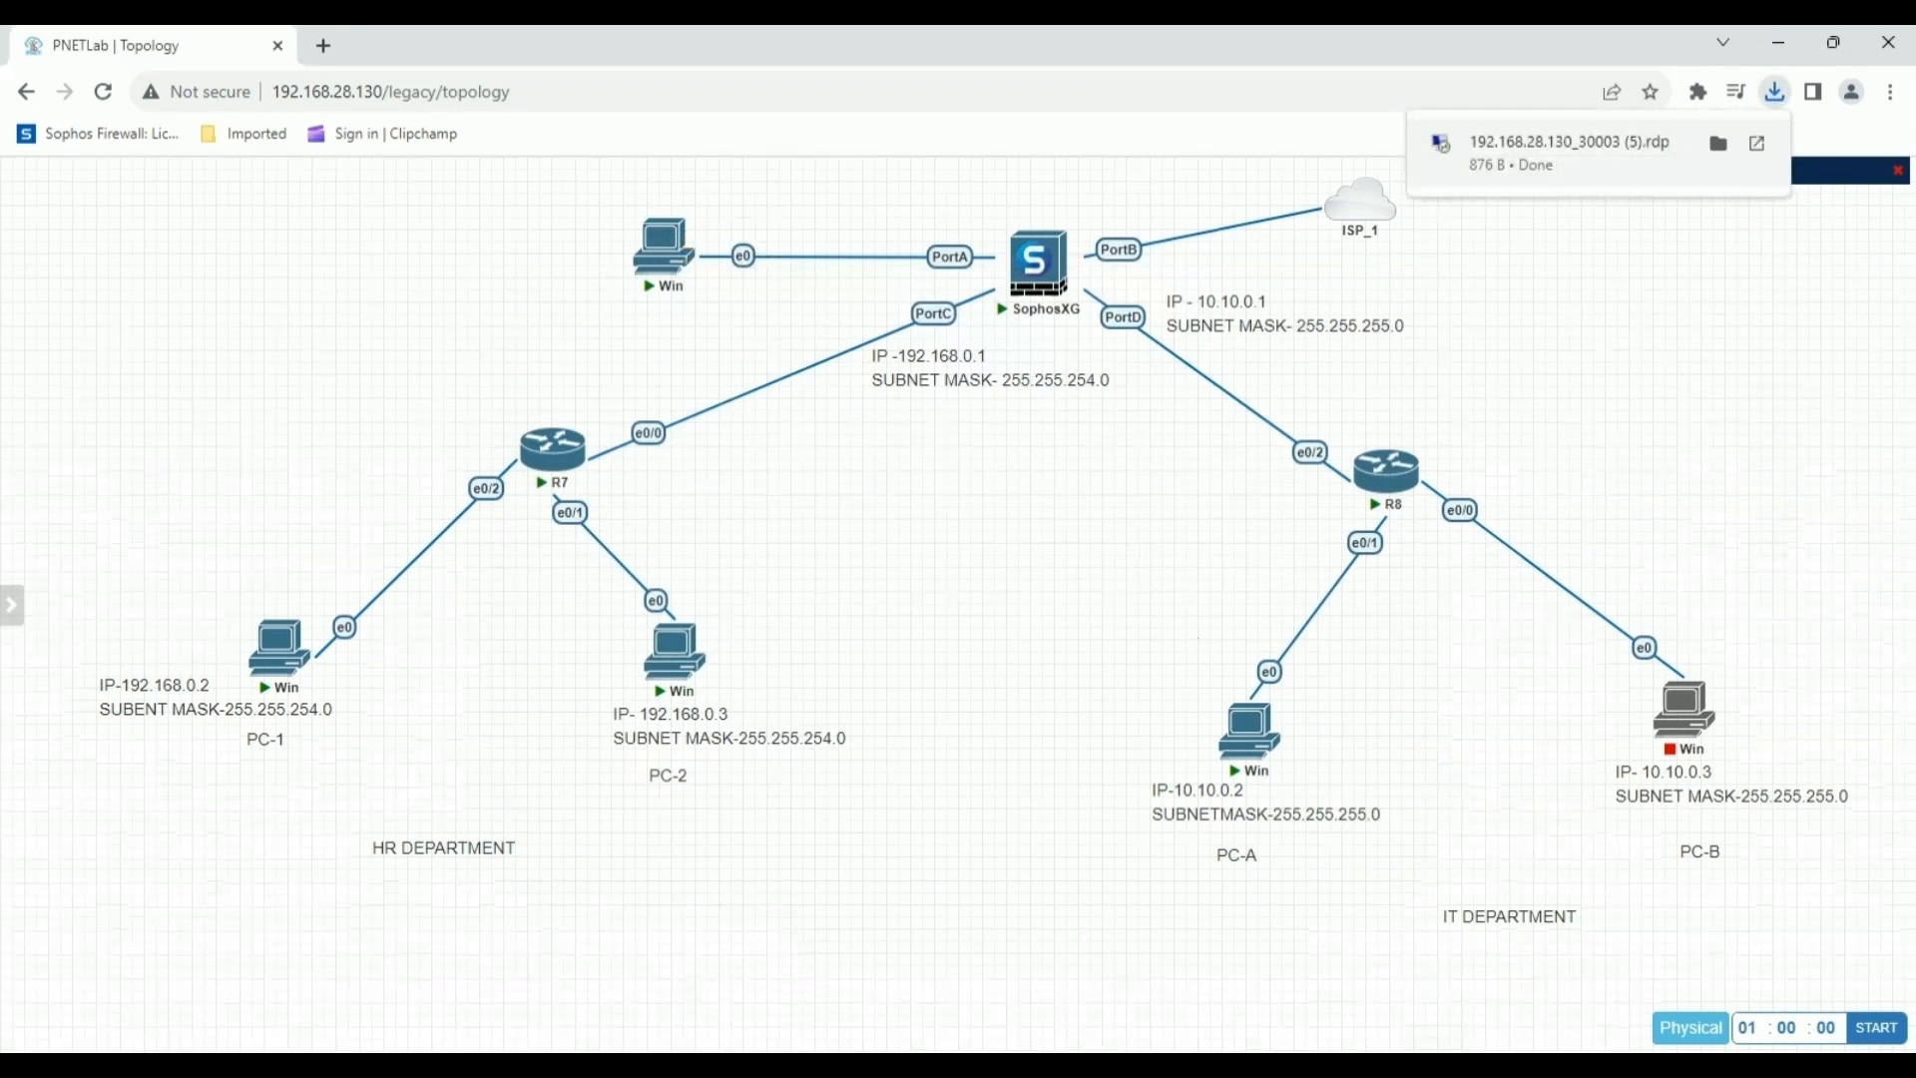
{"action": "left_click", "coordinate": [1602, 162]}
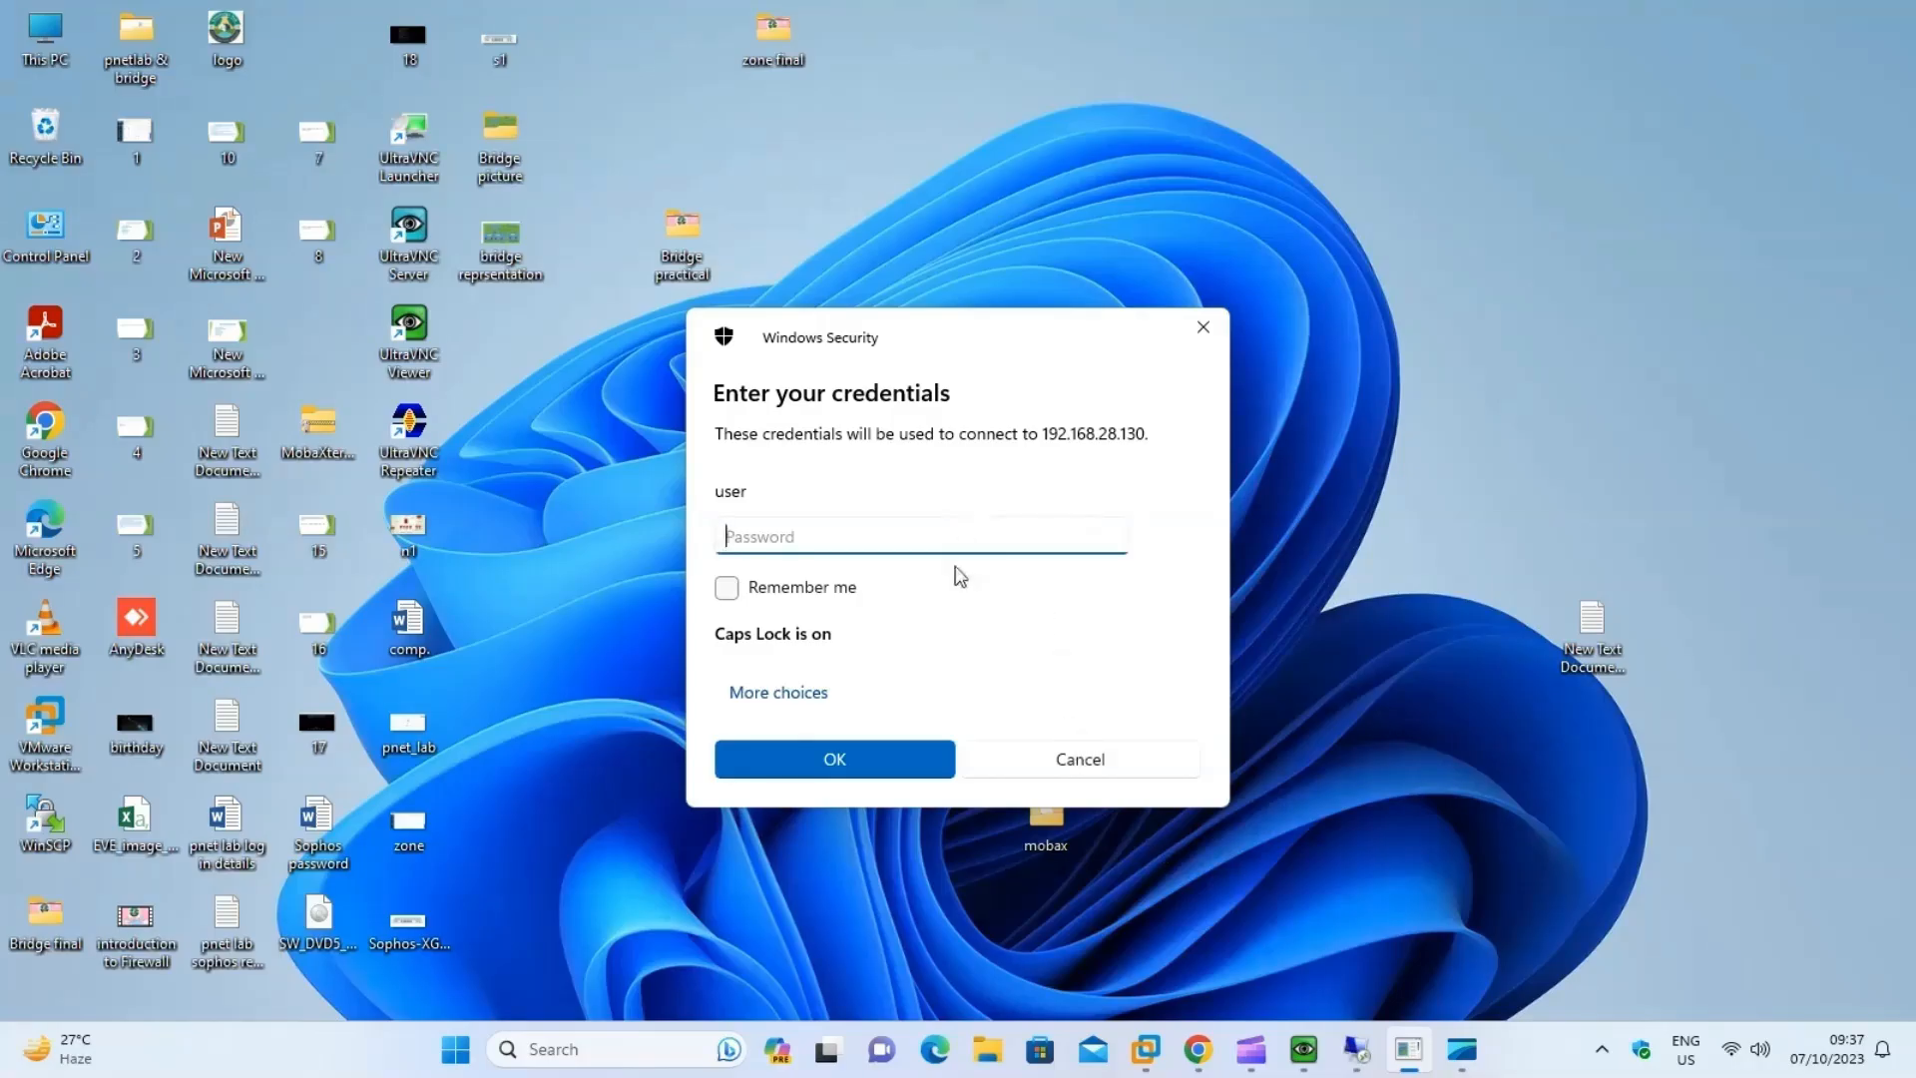
{"action": "type", "text": "T"}
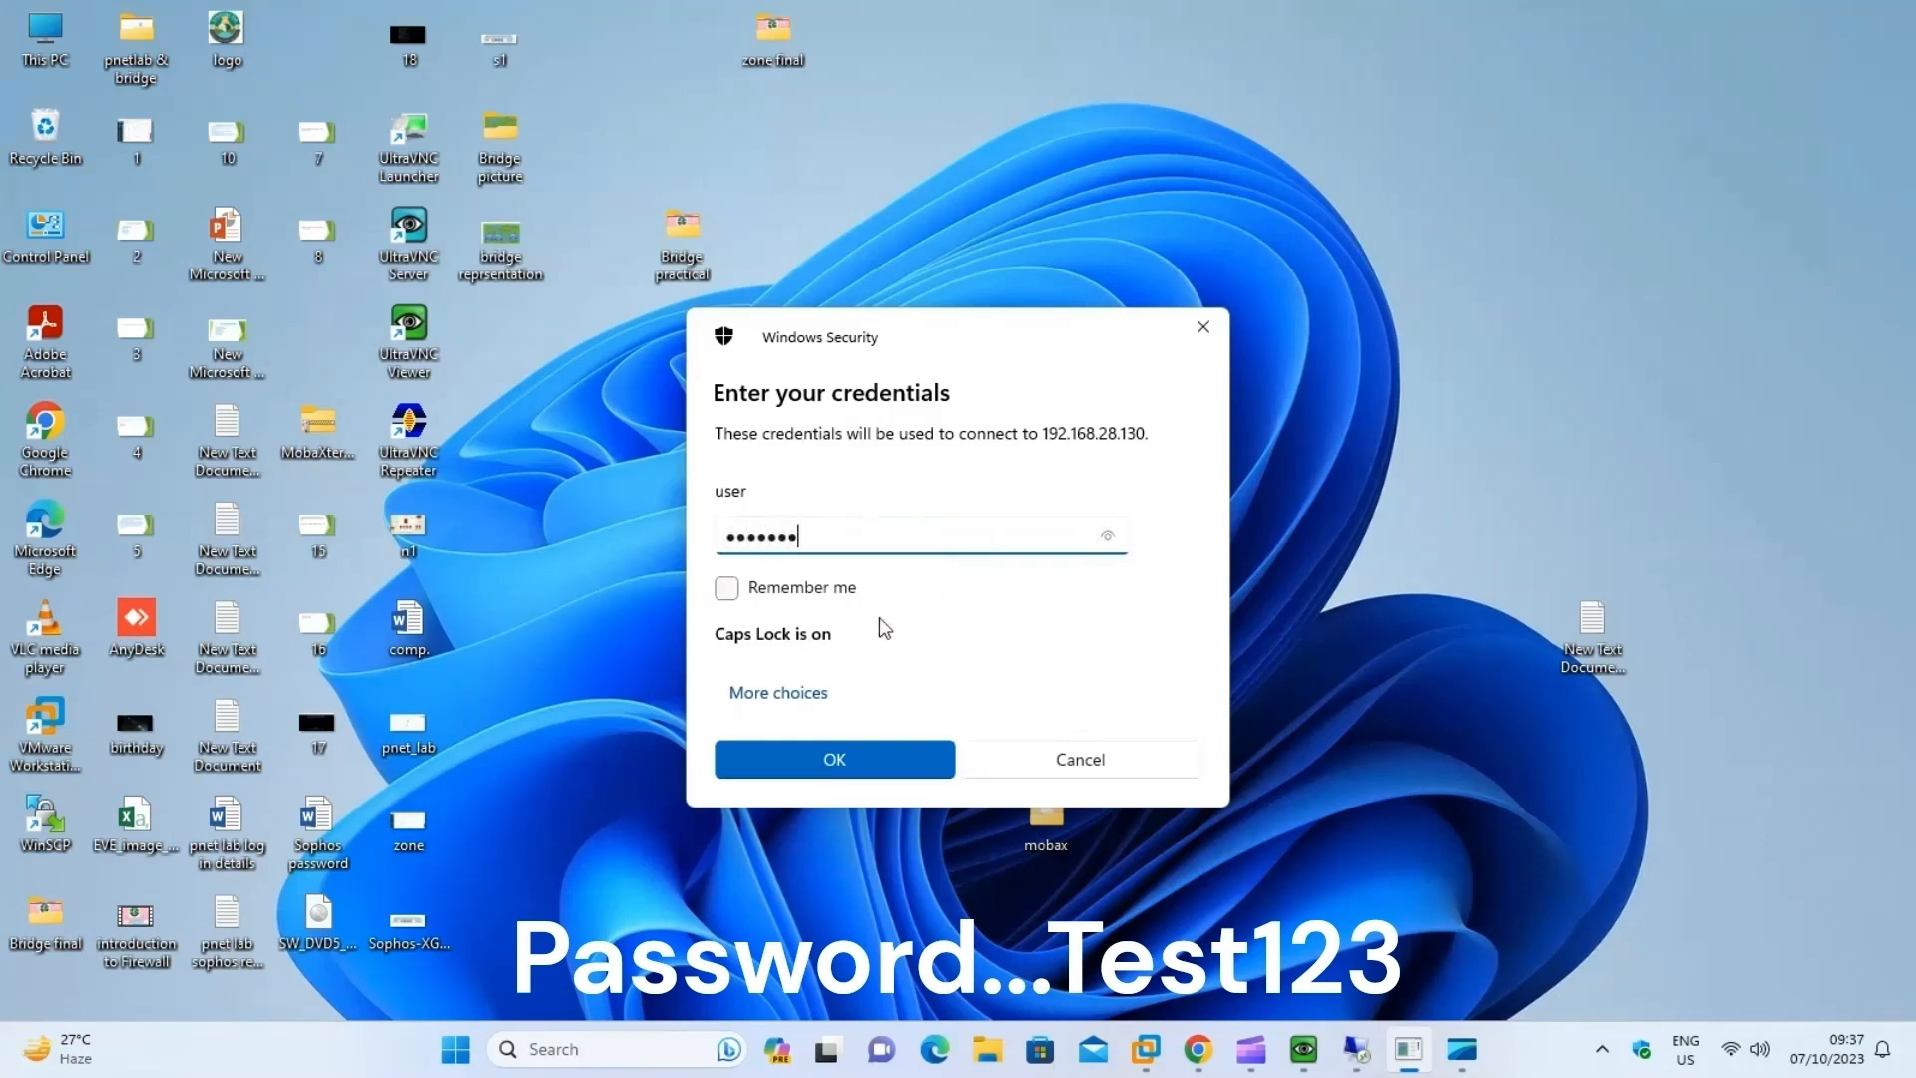
{"action": "type", "text": "est123"}
{"action": "left_click", "coordinate": [860, 753]}
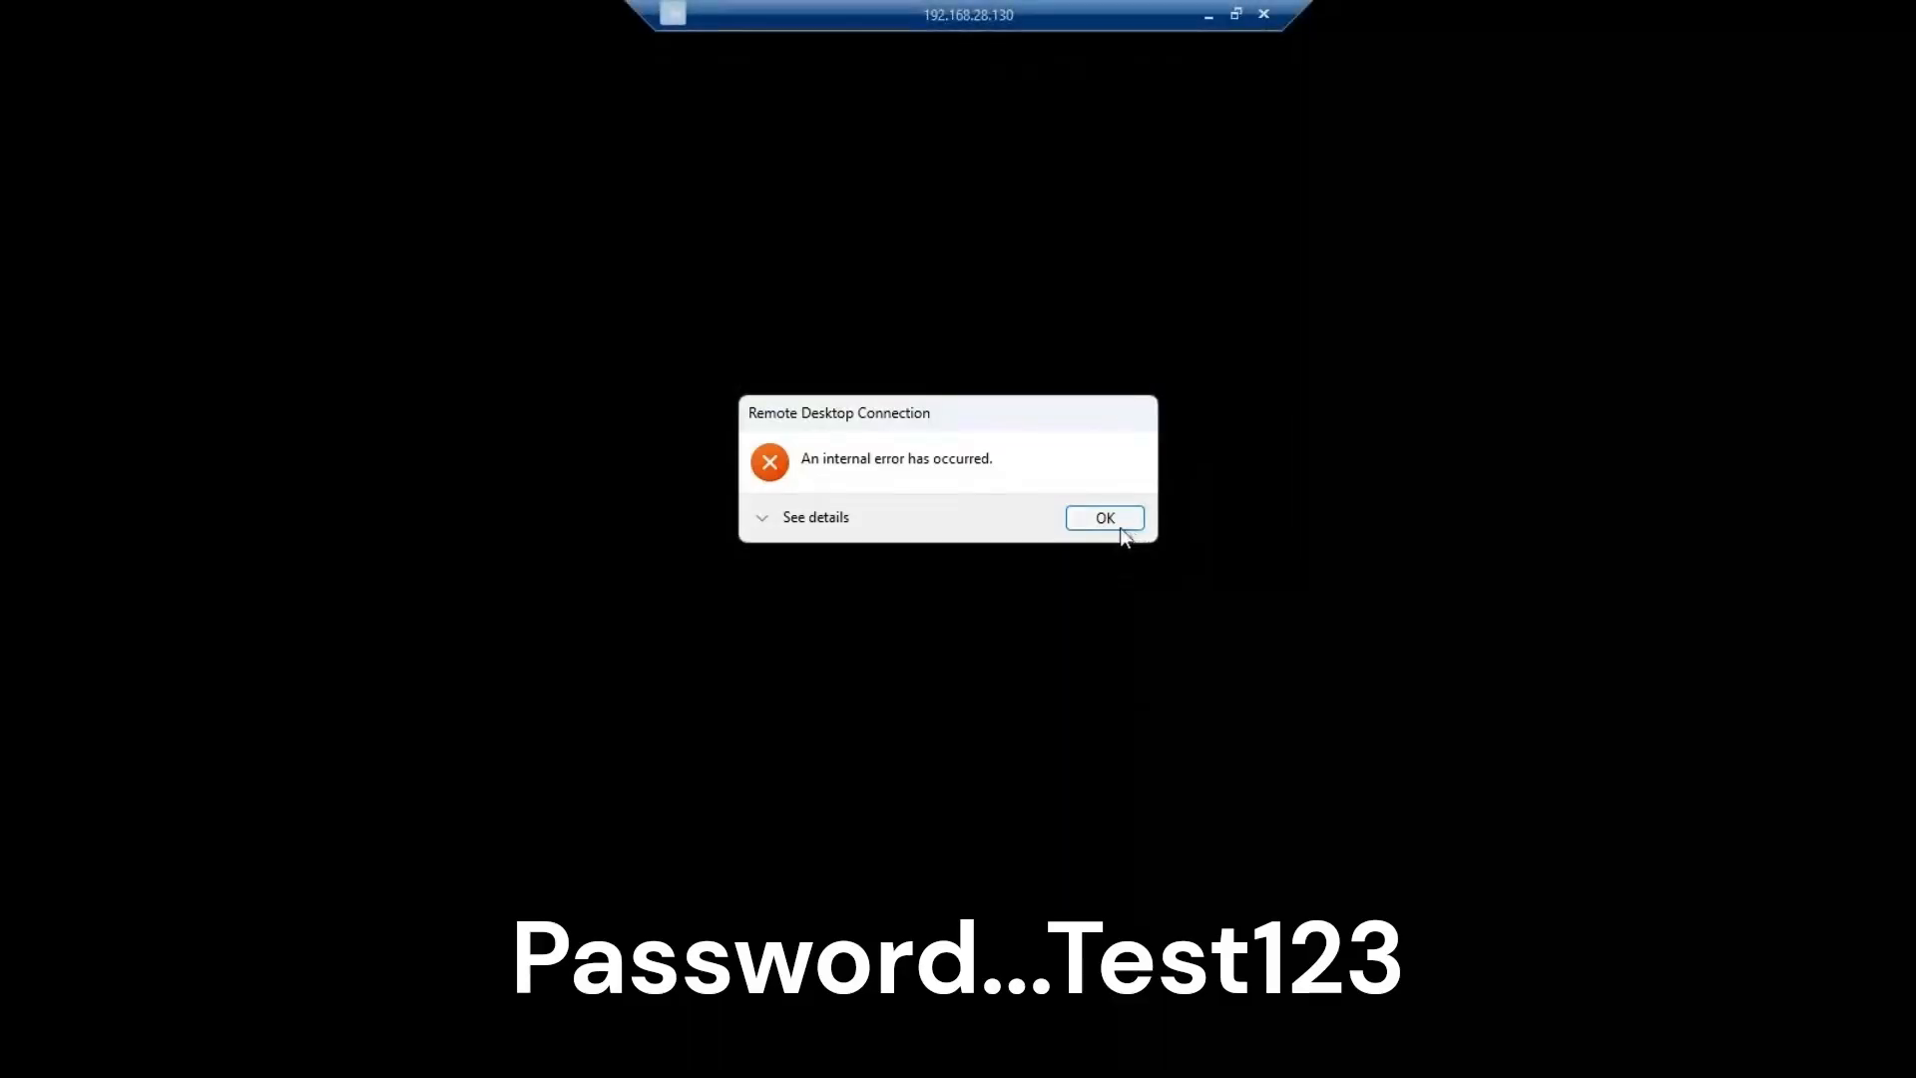
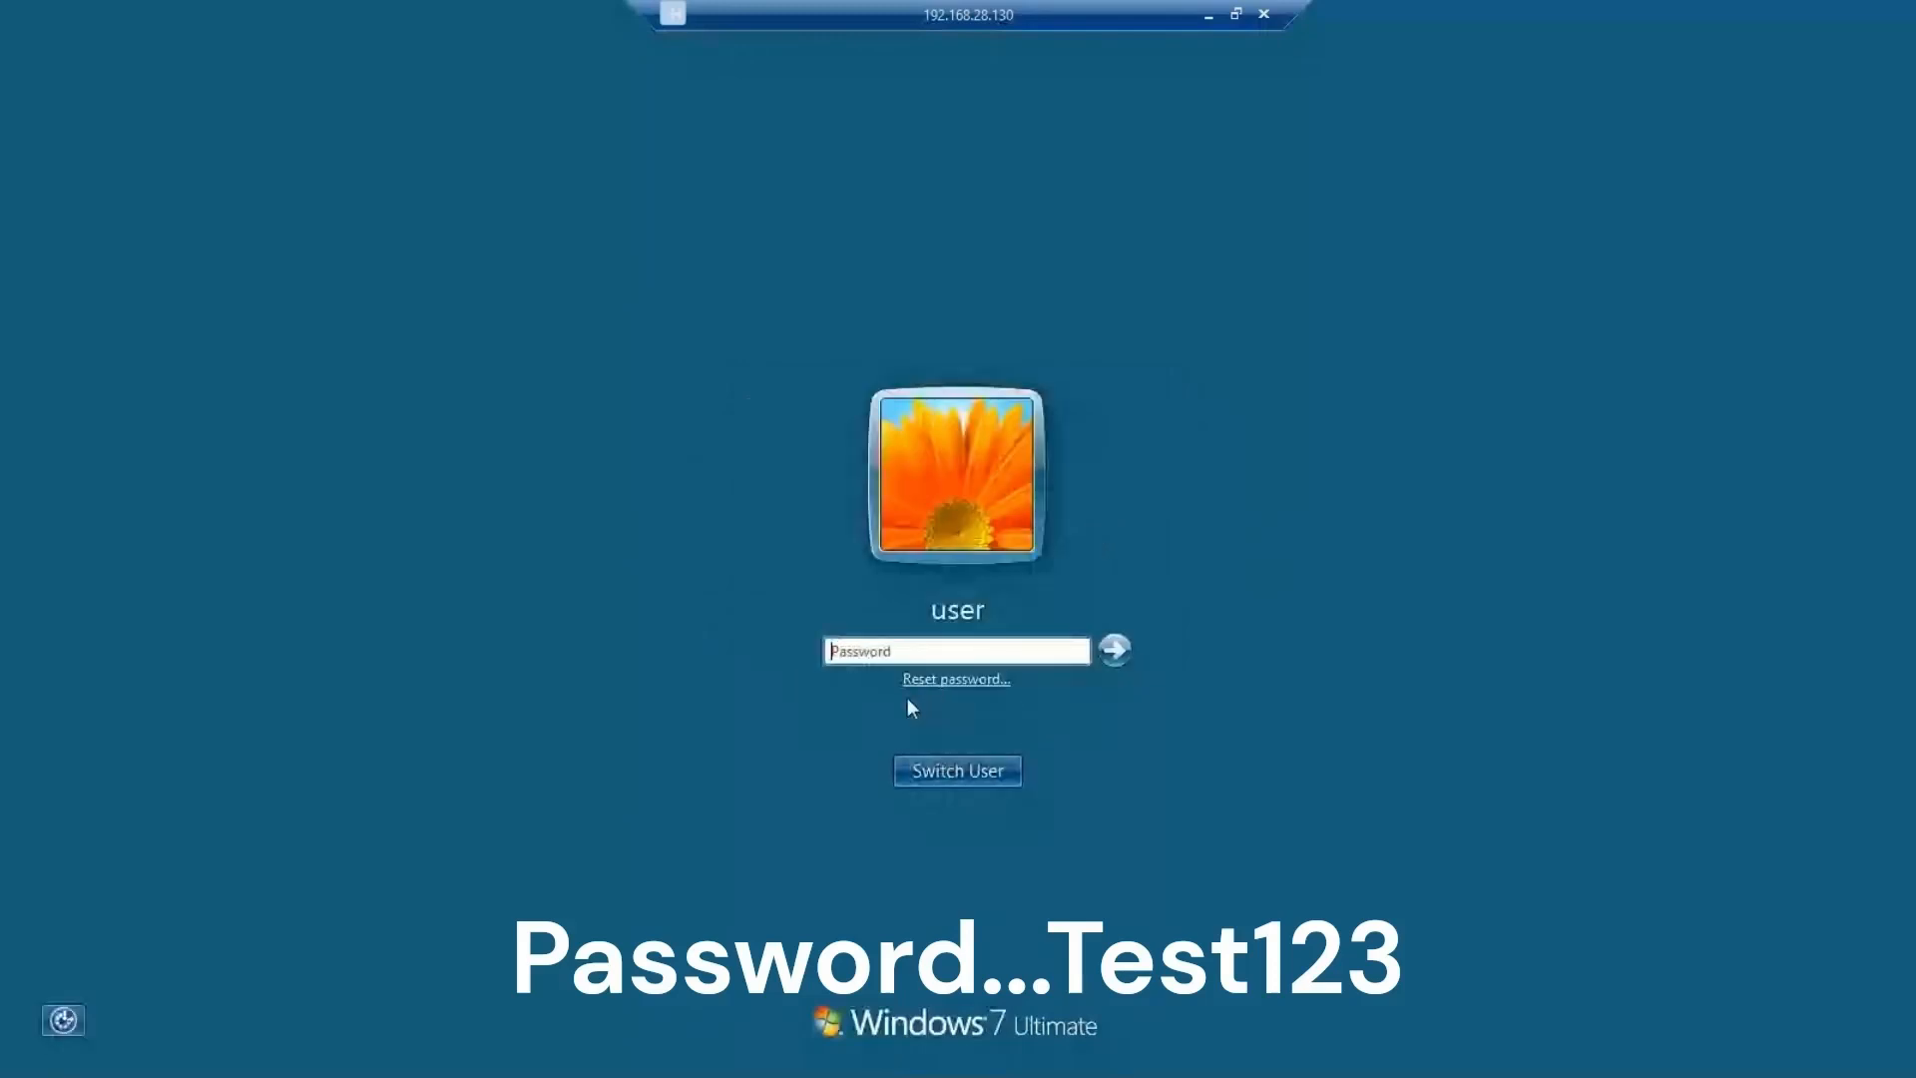
Log in to the Windows 7 node by entering the user account's password and set its network location to Public network.
{"action": "type", "text": "Test123"}
{"action": "left_click", "coordinate": [1108, 654]}
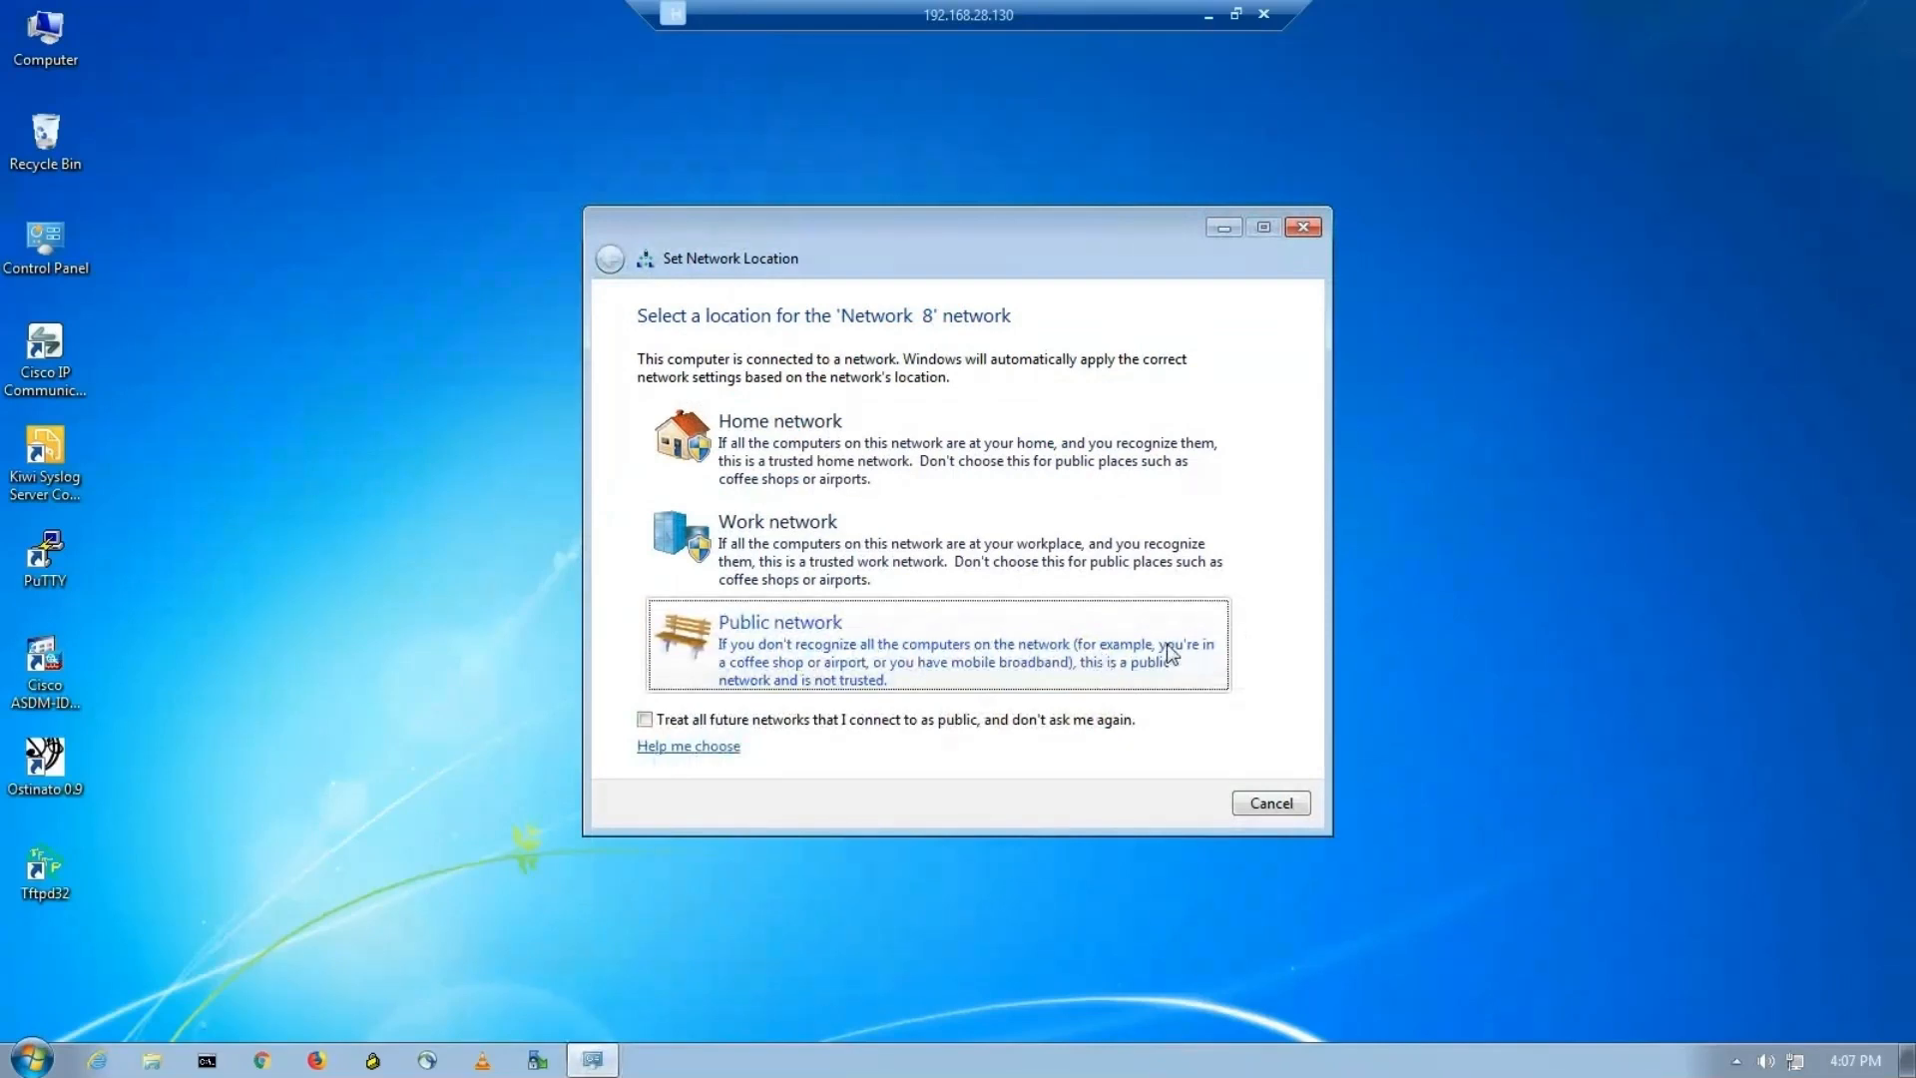
{"action": "left_click", "coordinate": [1005, 662]}
{"action": "left_click", "coordinate": [1288, 809]}
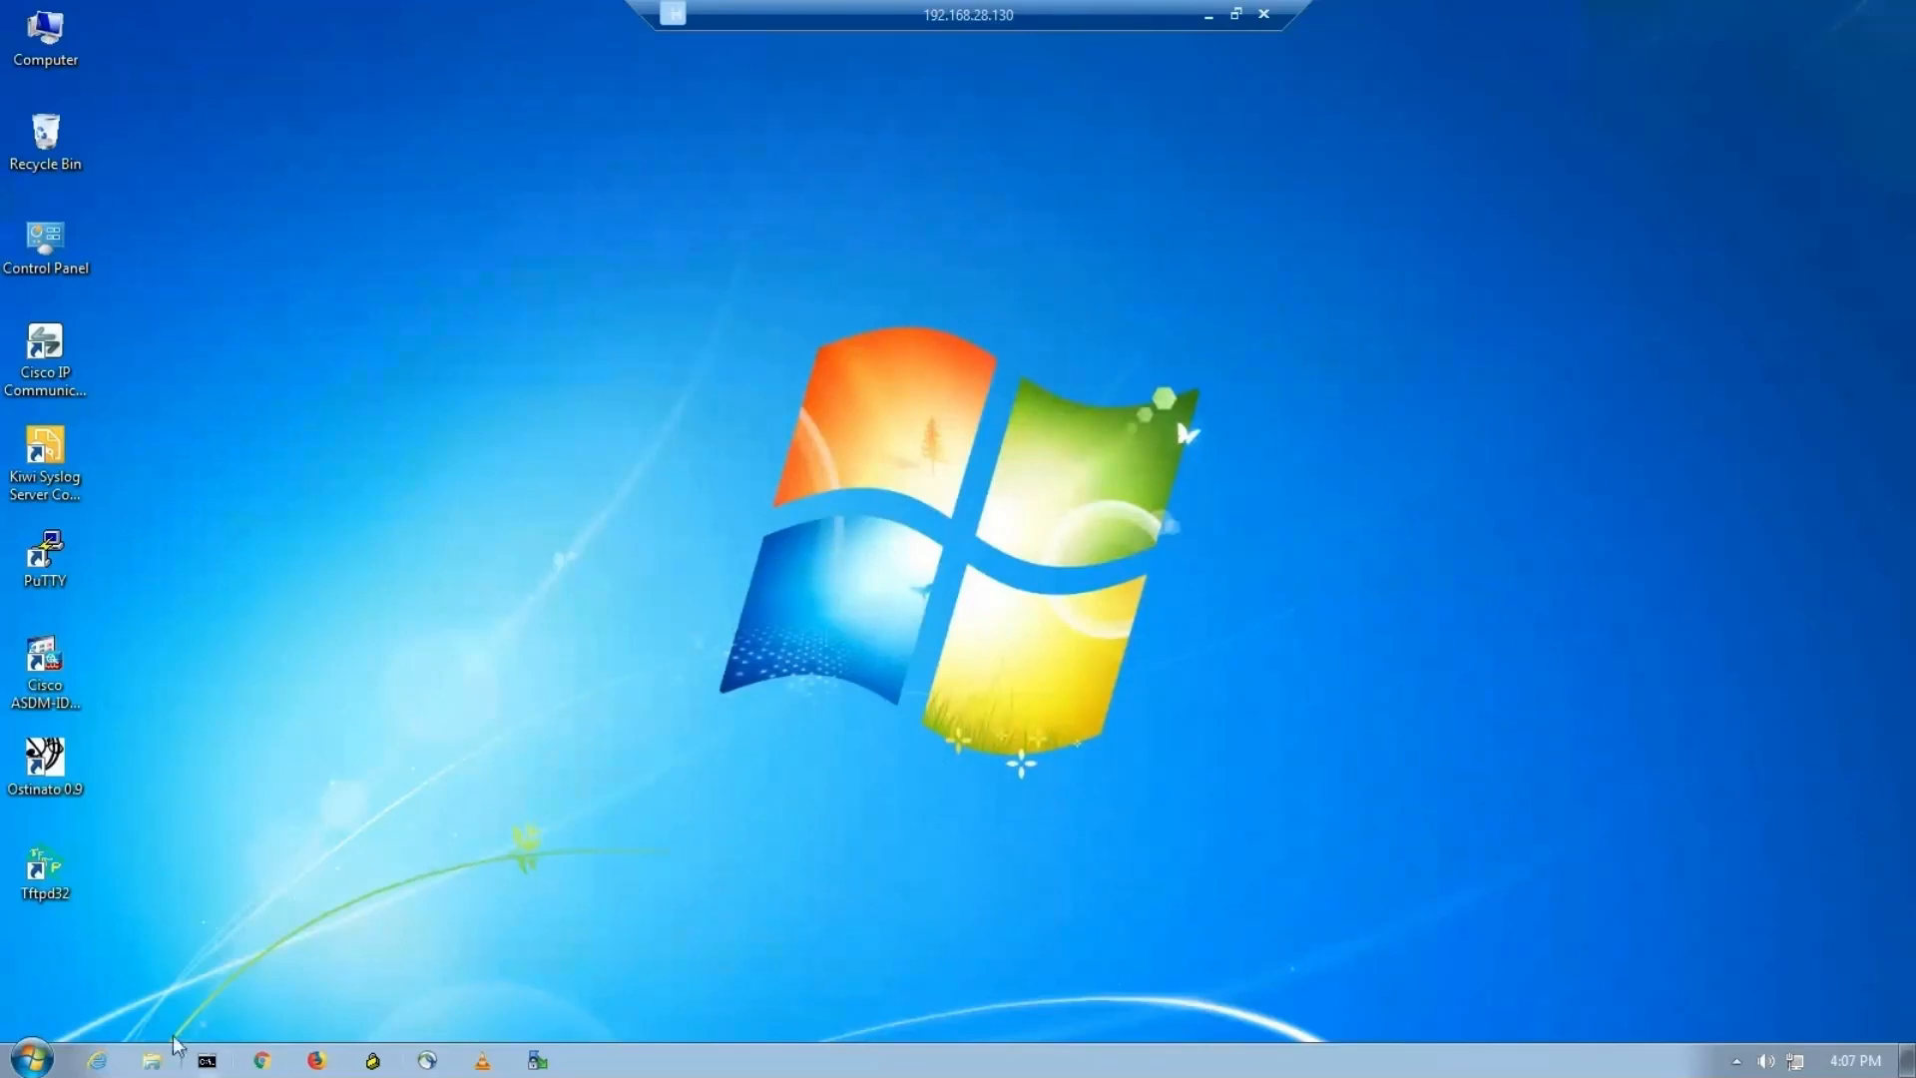
Launch Google Chrome on the Windows 7 node.
{"action": "left_click", "coordinate": [261, 1062]}
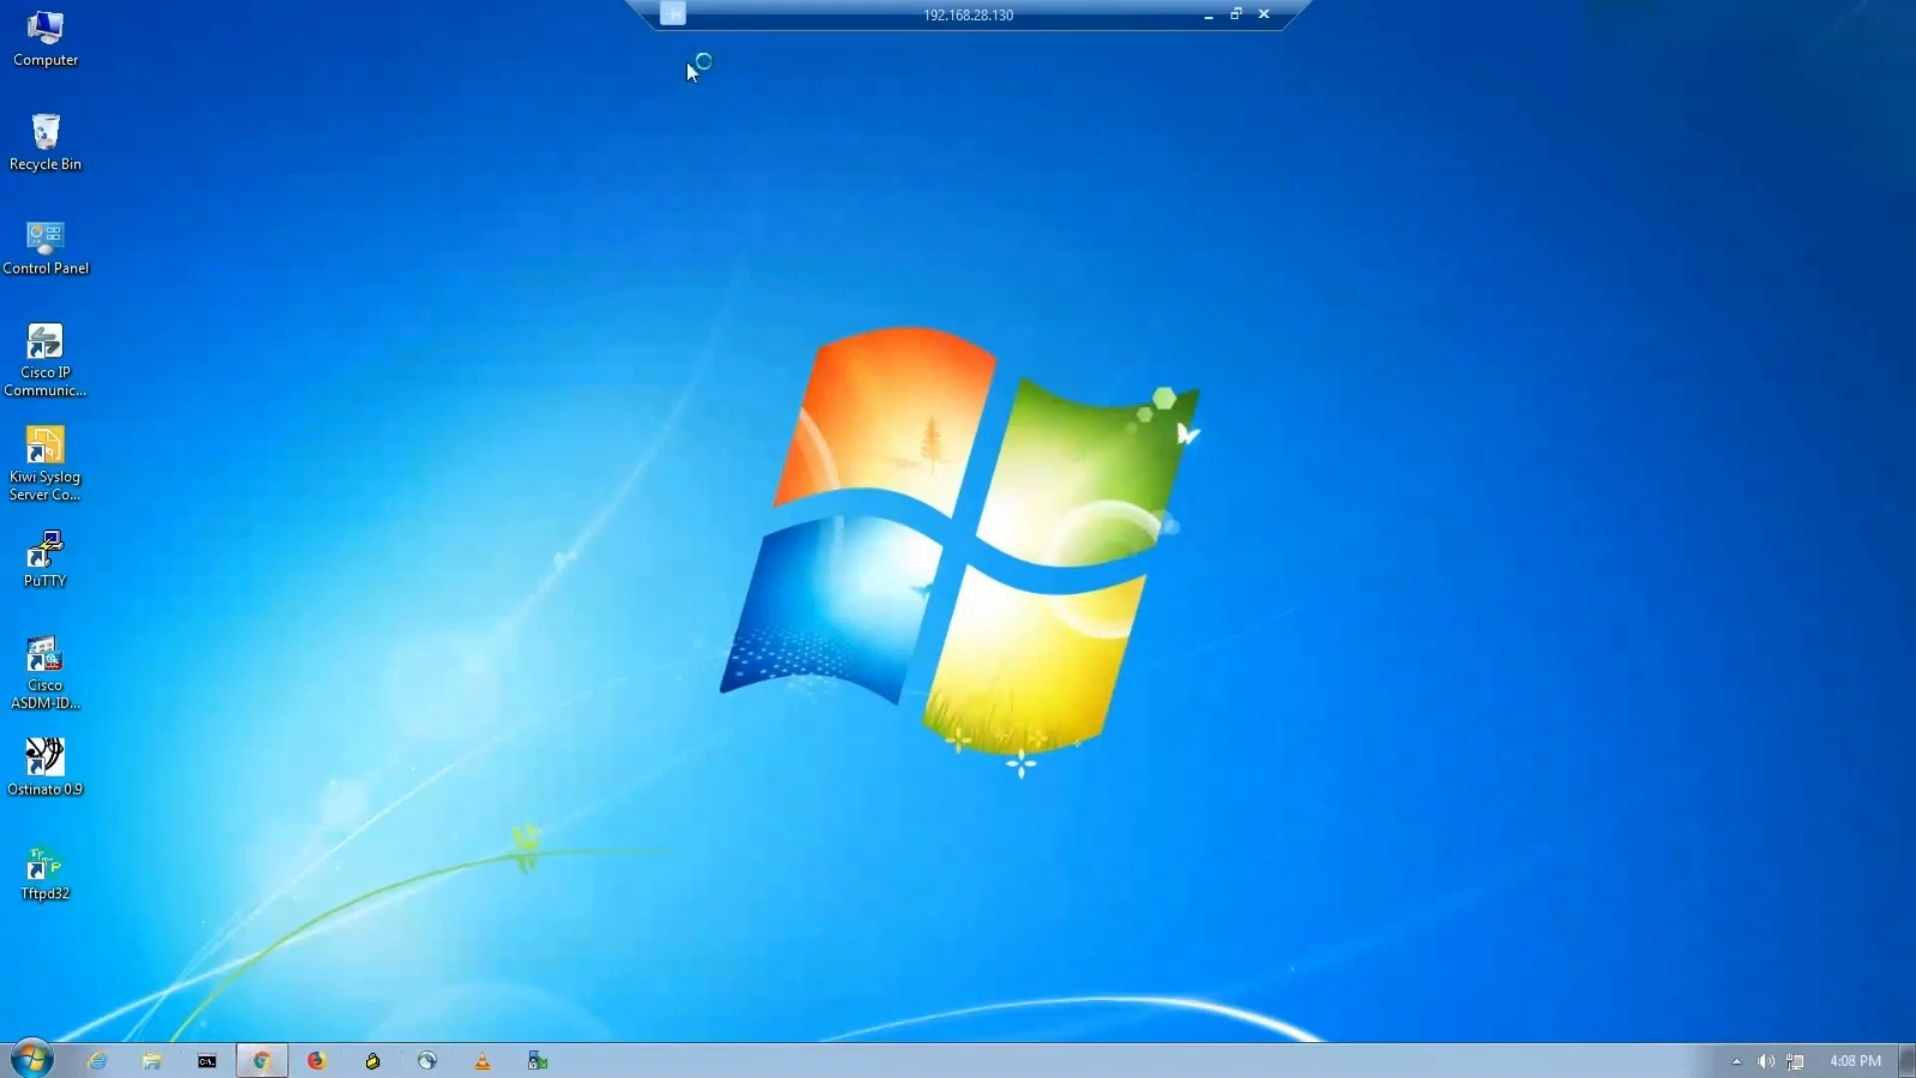
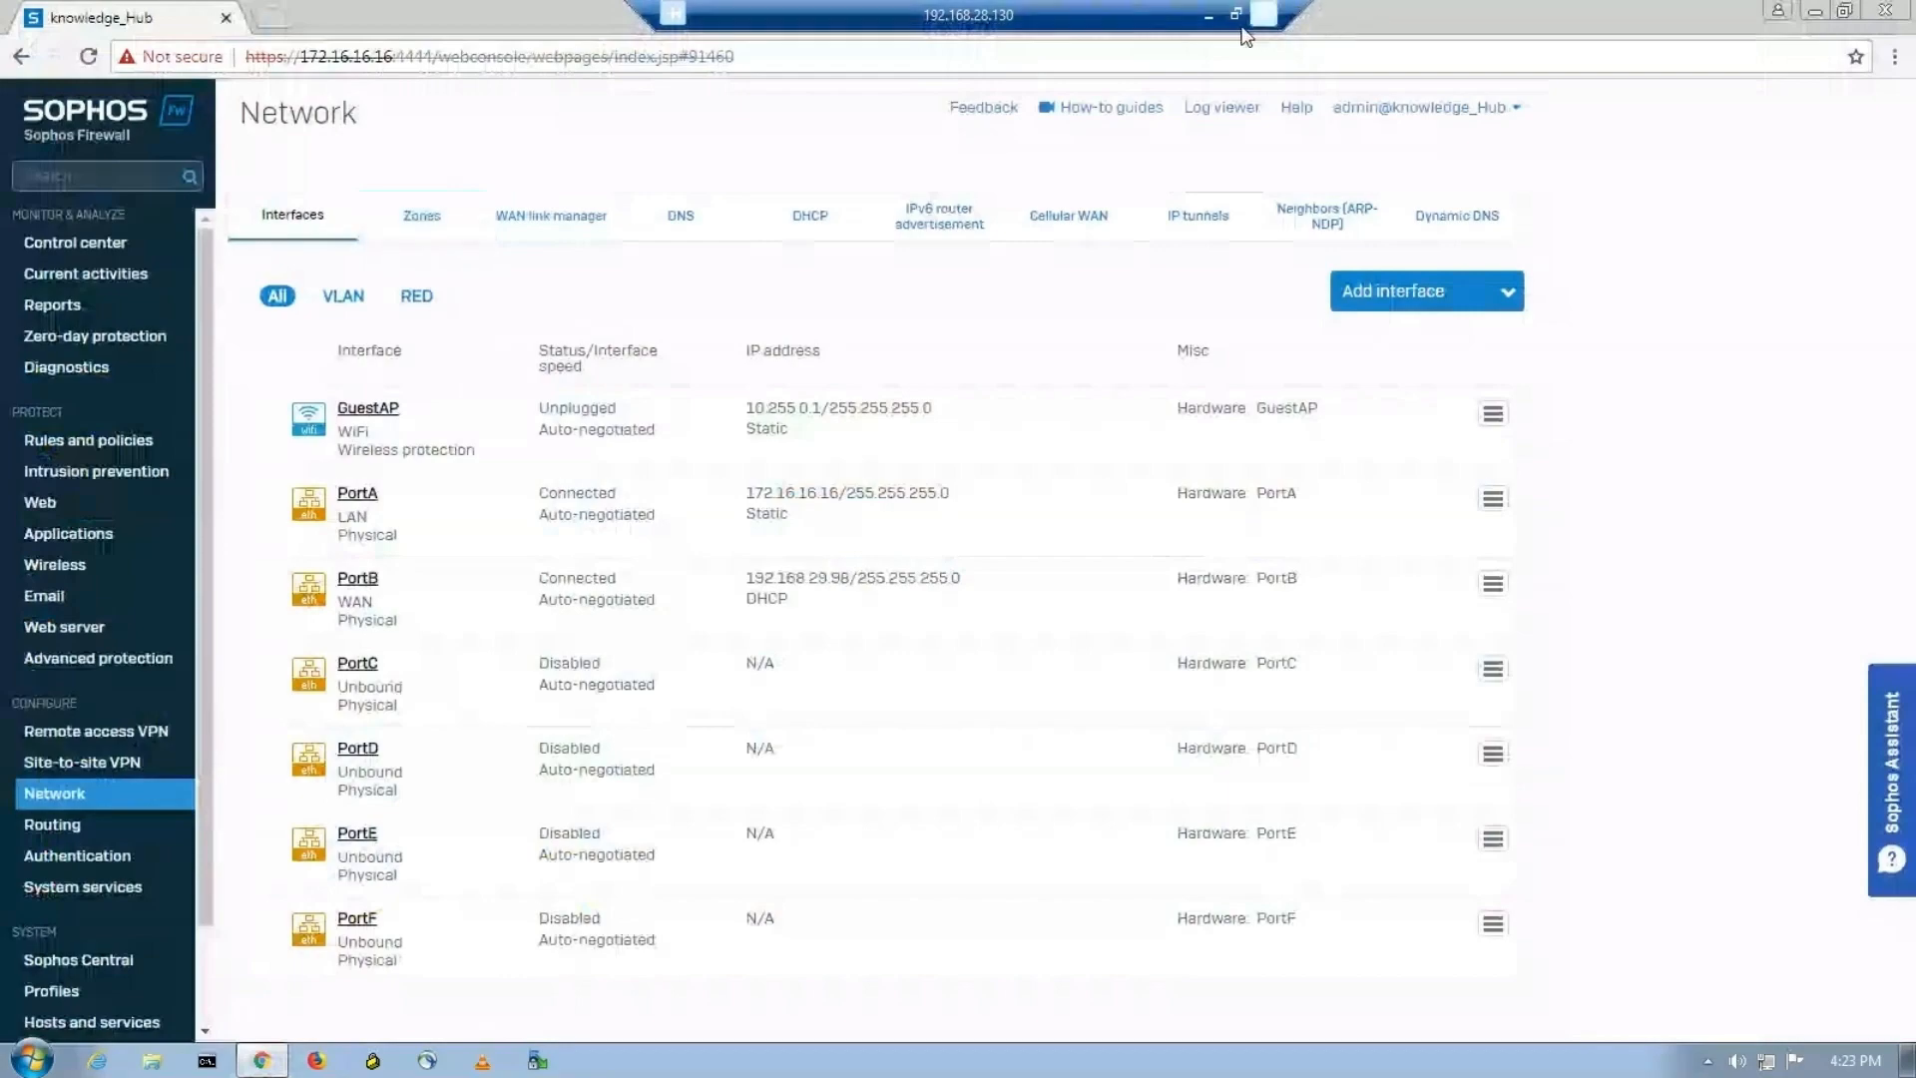
Add a LAN-type network zone named IT_Zone with the description IT Department.
{"action": "left_click", "coordinate": [1208, 14]}
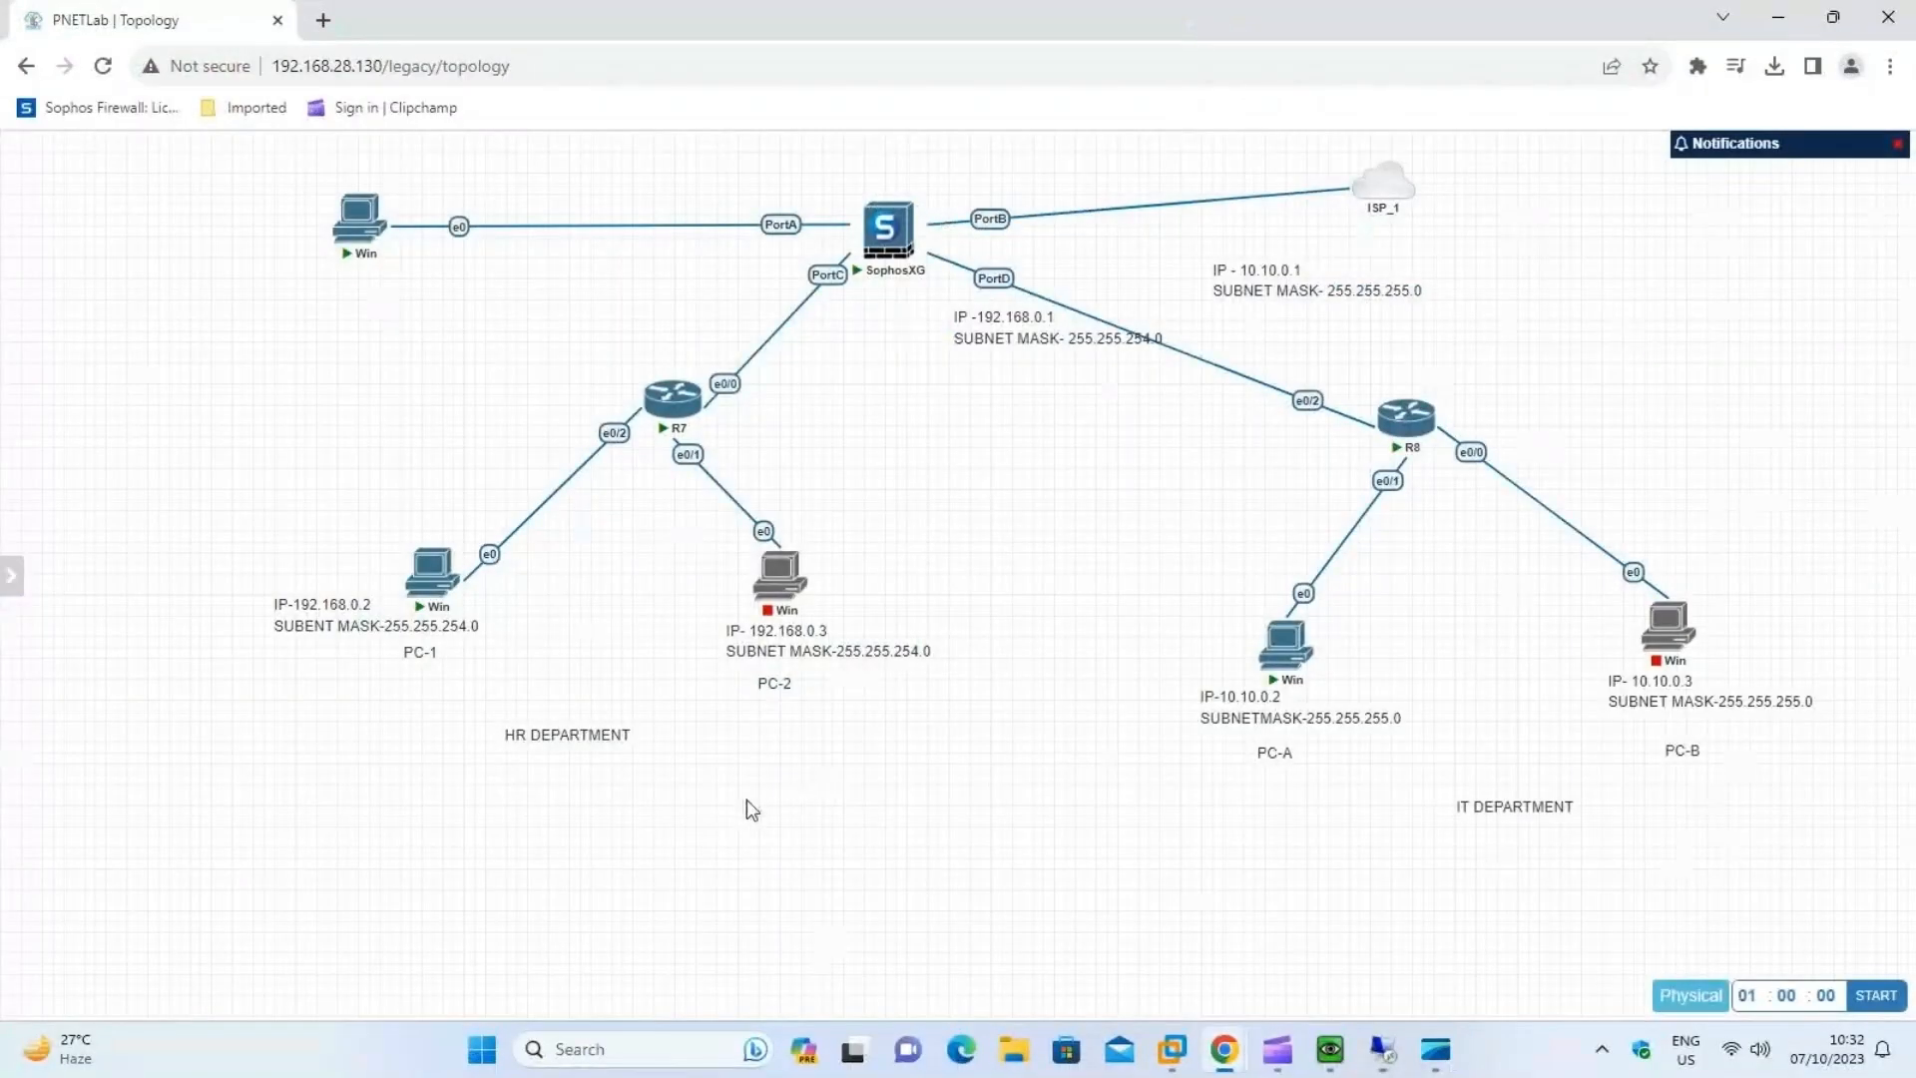
{"action": "left_click", "coordinate": [1397, 1056]}
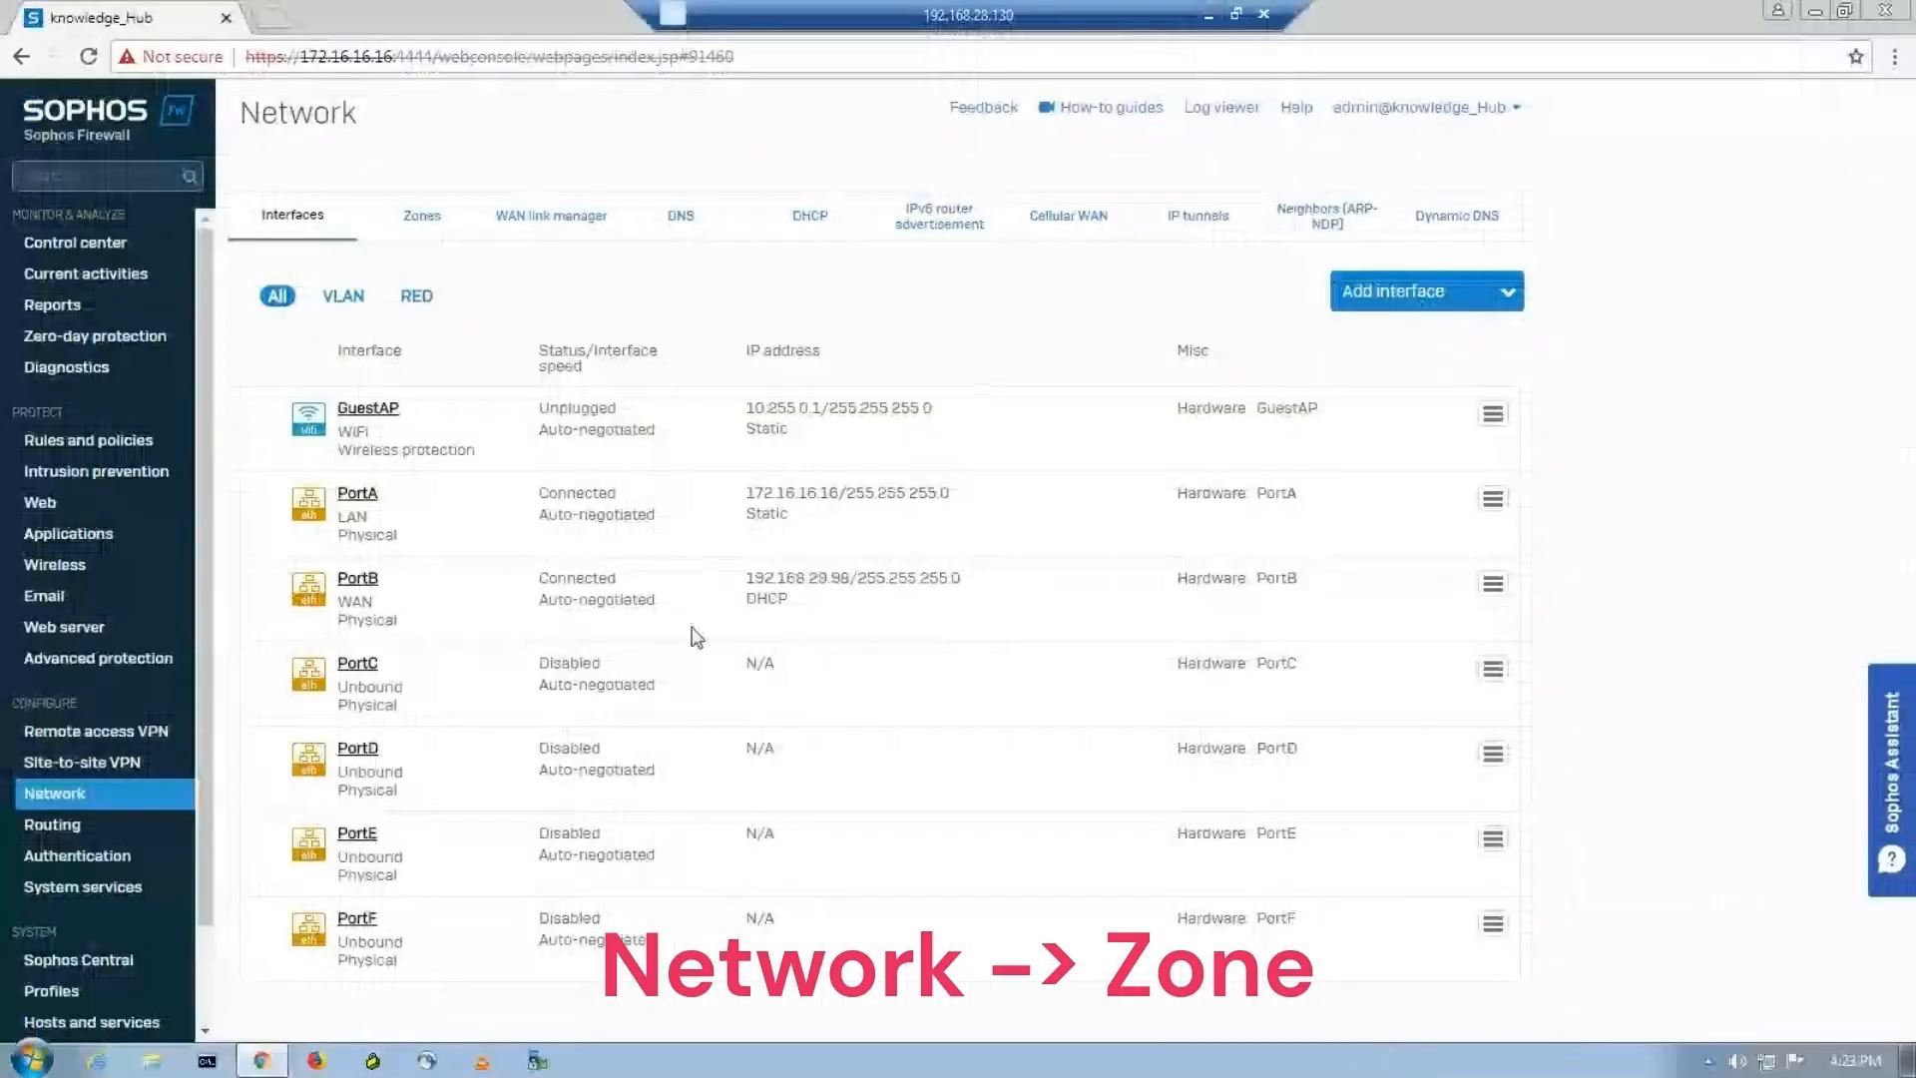
{"action": "left_click", "coordinate": [442, 224]}
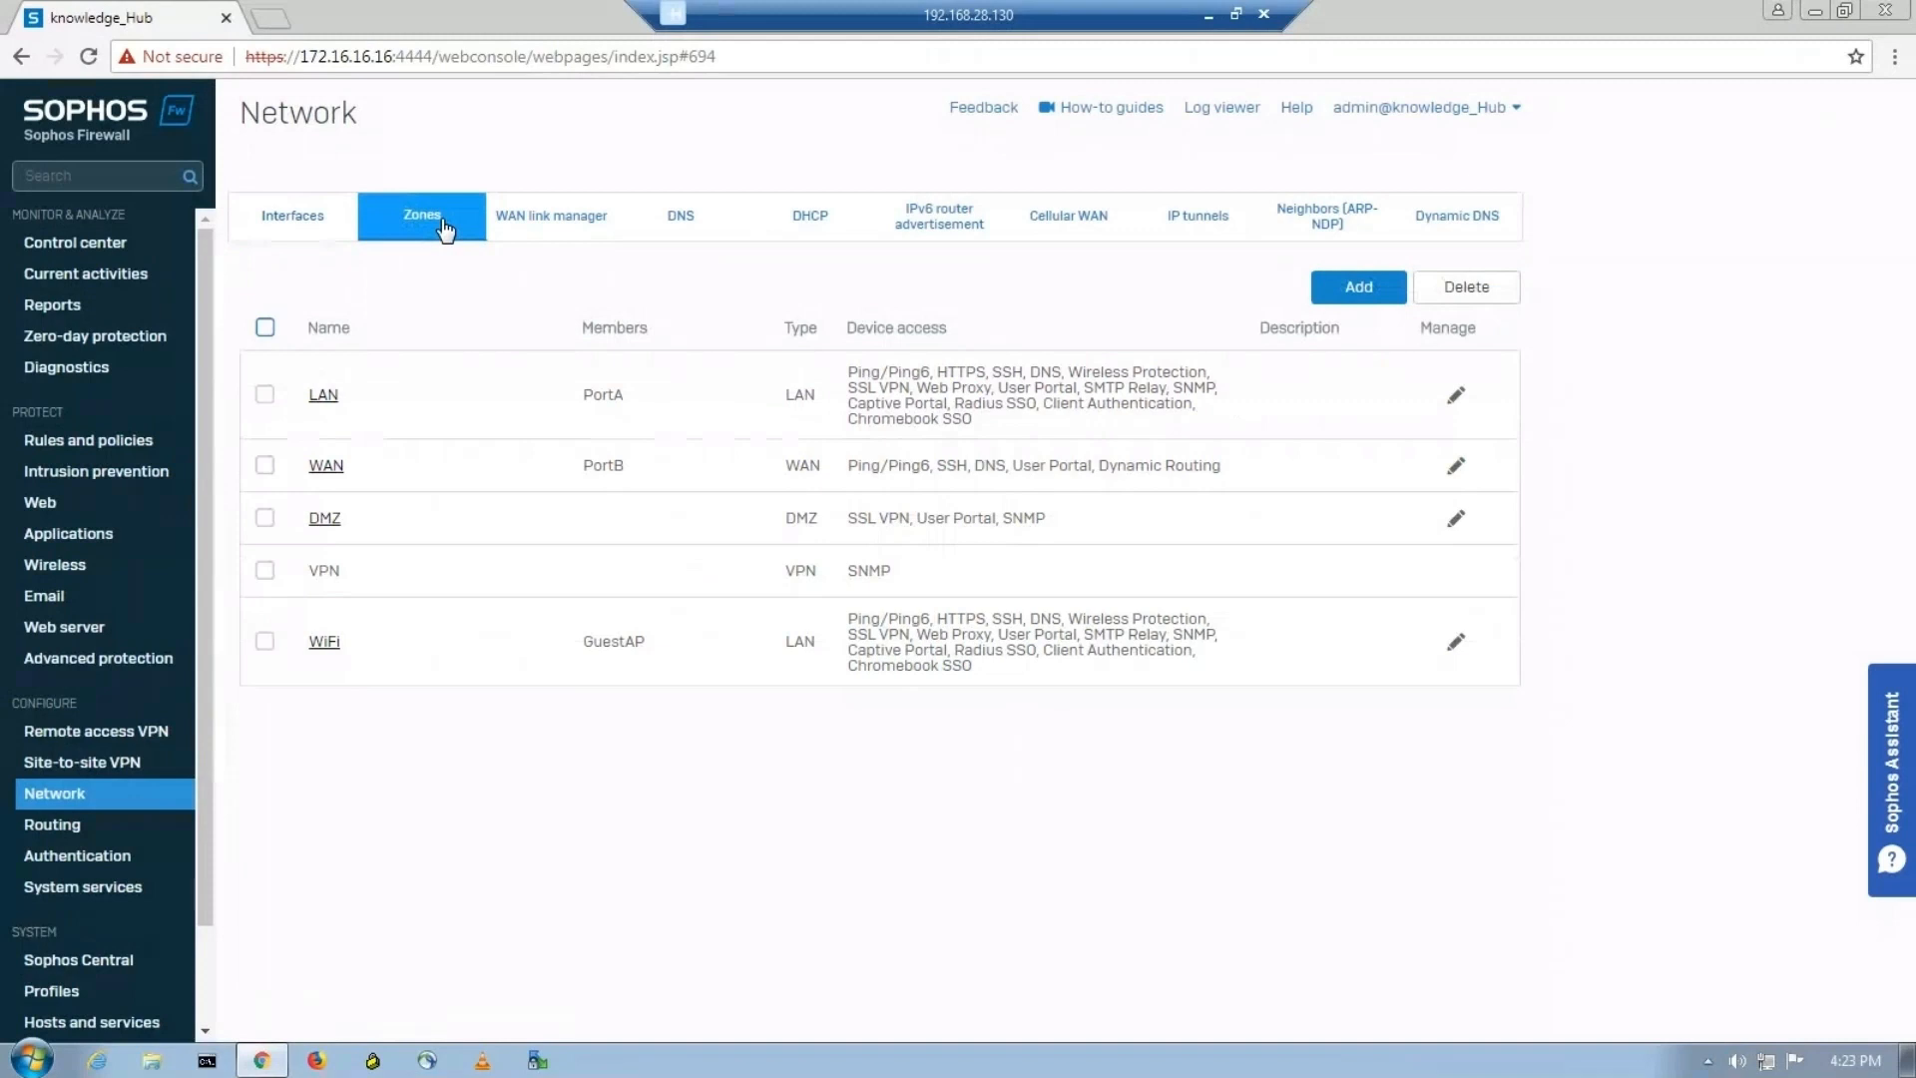
{"action": "left_click", "coordinate": [1358, 298]}
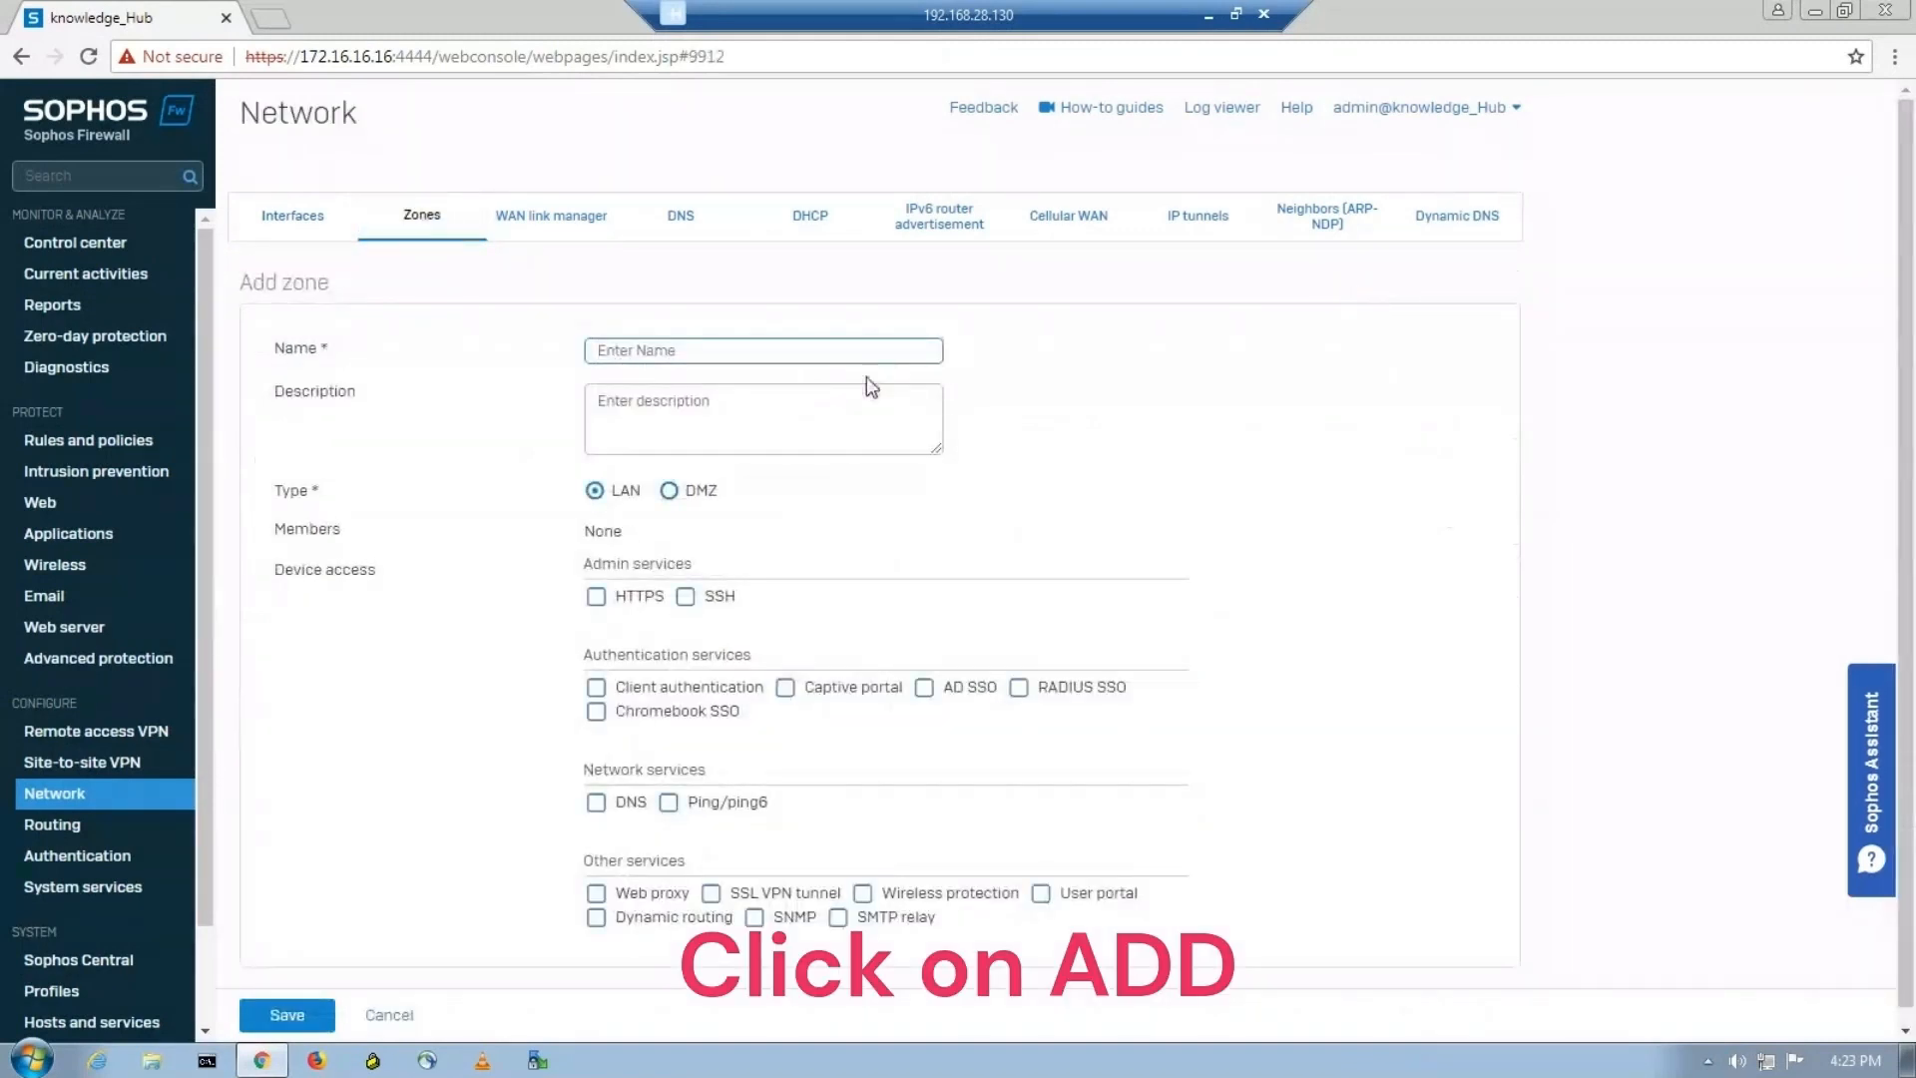
{"action": "type", "text": "IT_"}
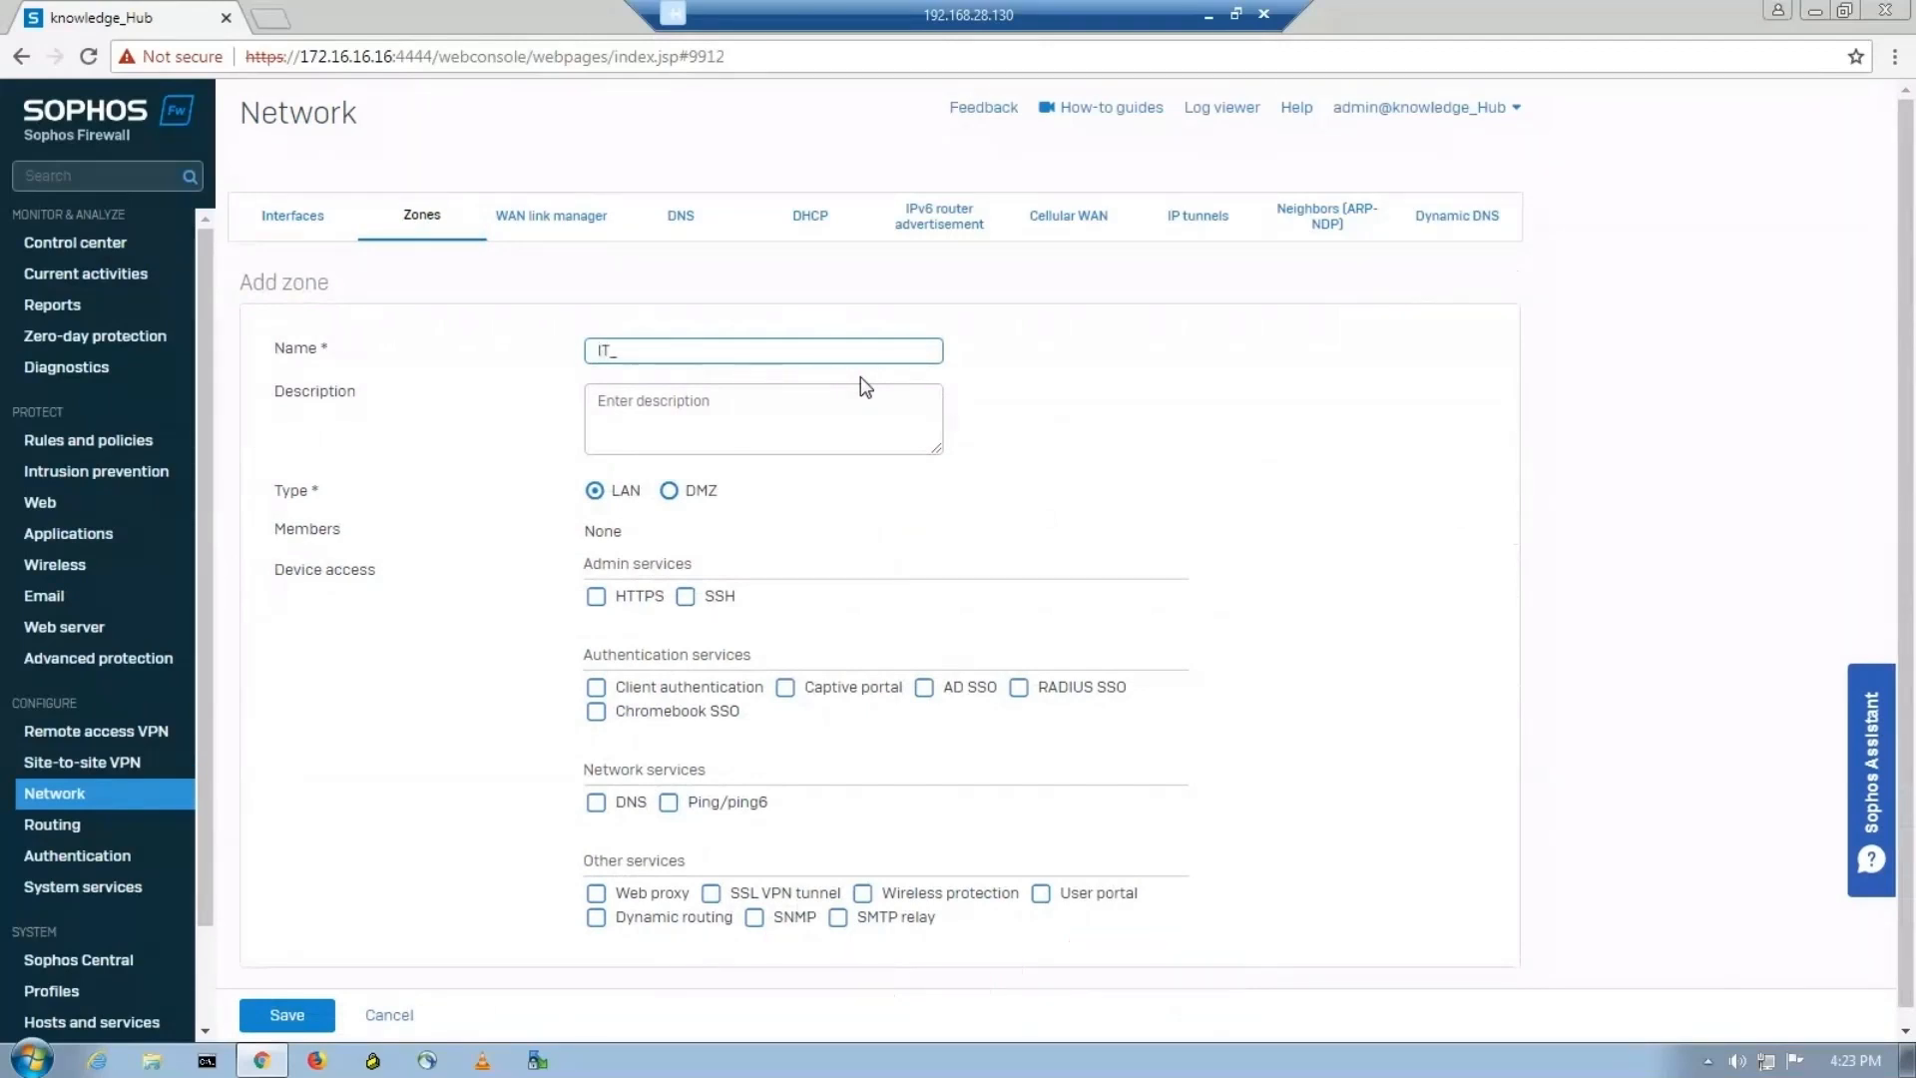
{"action": "type", "text": "Zone"}
{"action": "left_click", "coordinate": [756, 414]}
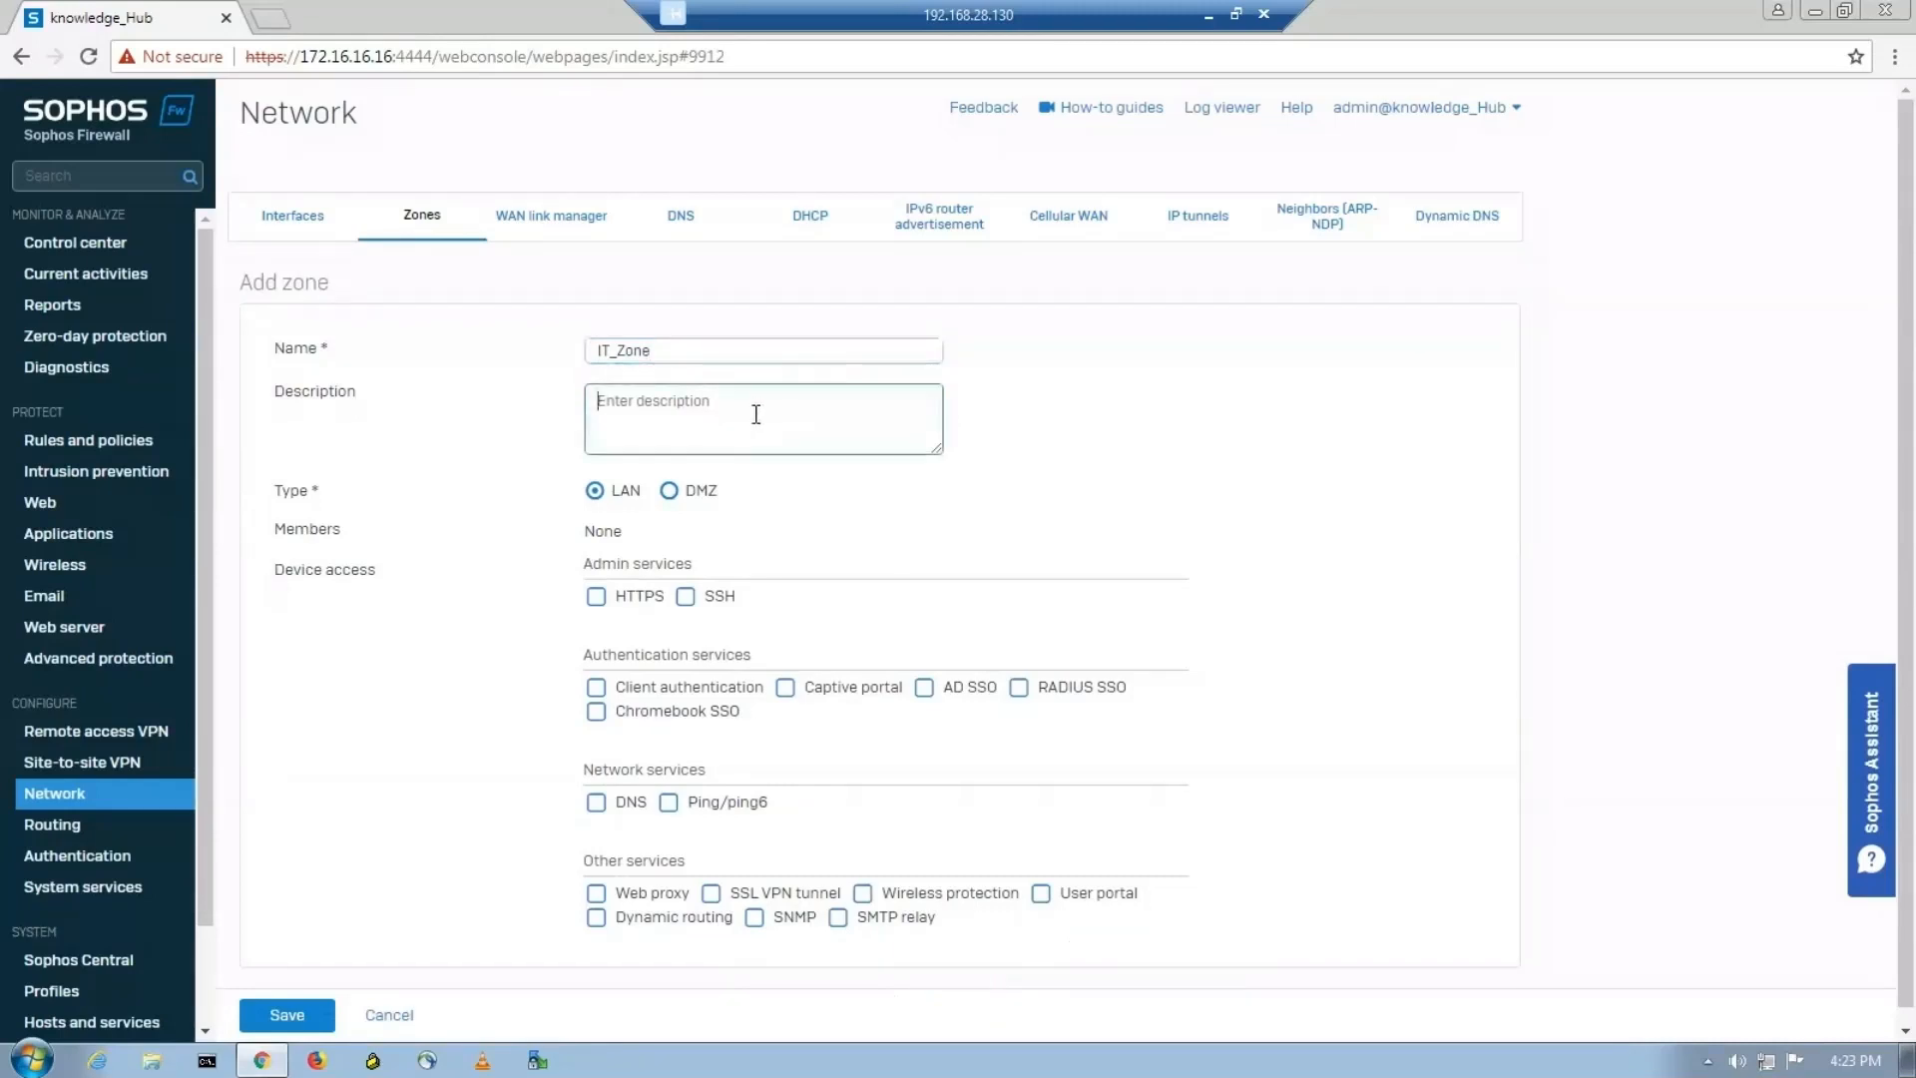
{"action": "type", "text": "IT Department"}
Allow HTTPS, SSH, Captive portal, DNS, Ping/ping6, Web proxy and SSL VPN tunnel for IT_Zone and save the zone.
{"action": "left_click", "coordinate": [597, 597]}
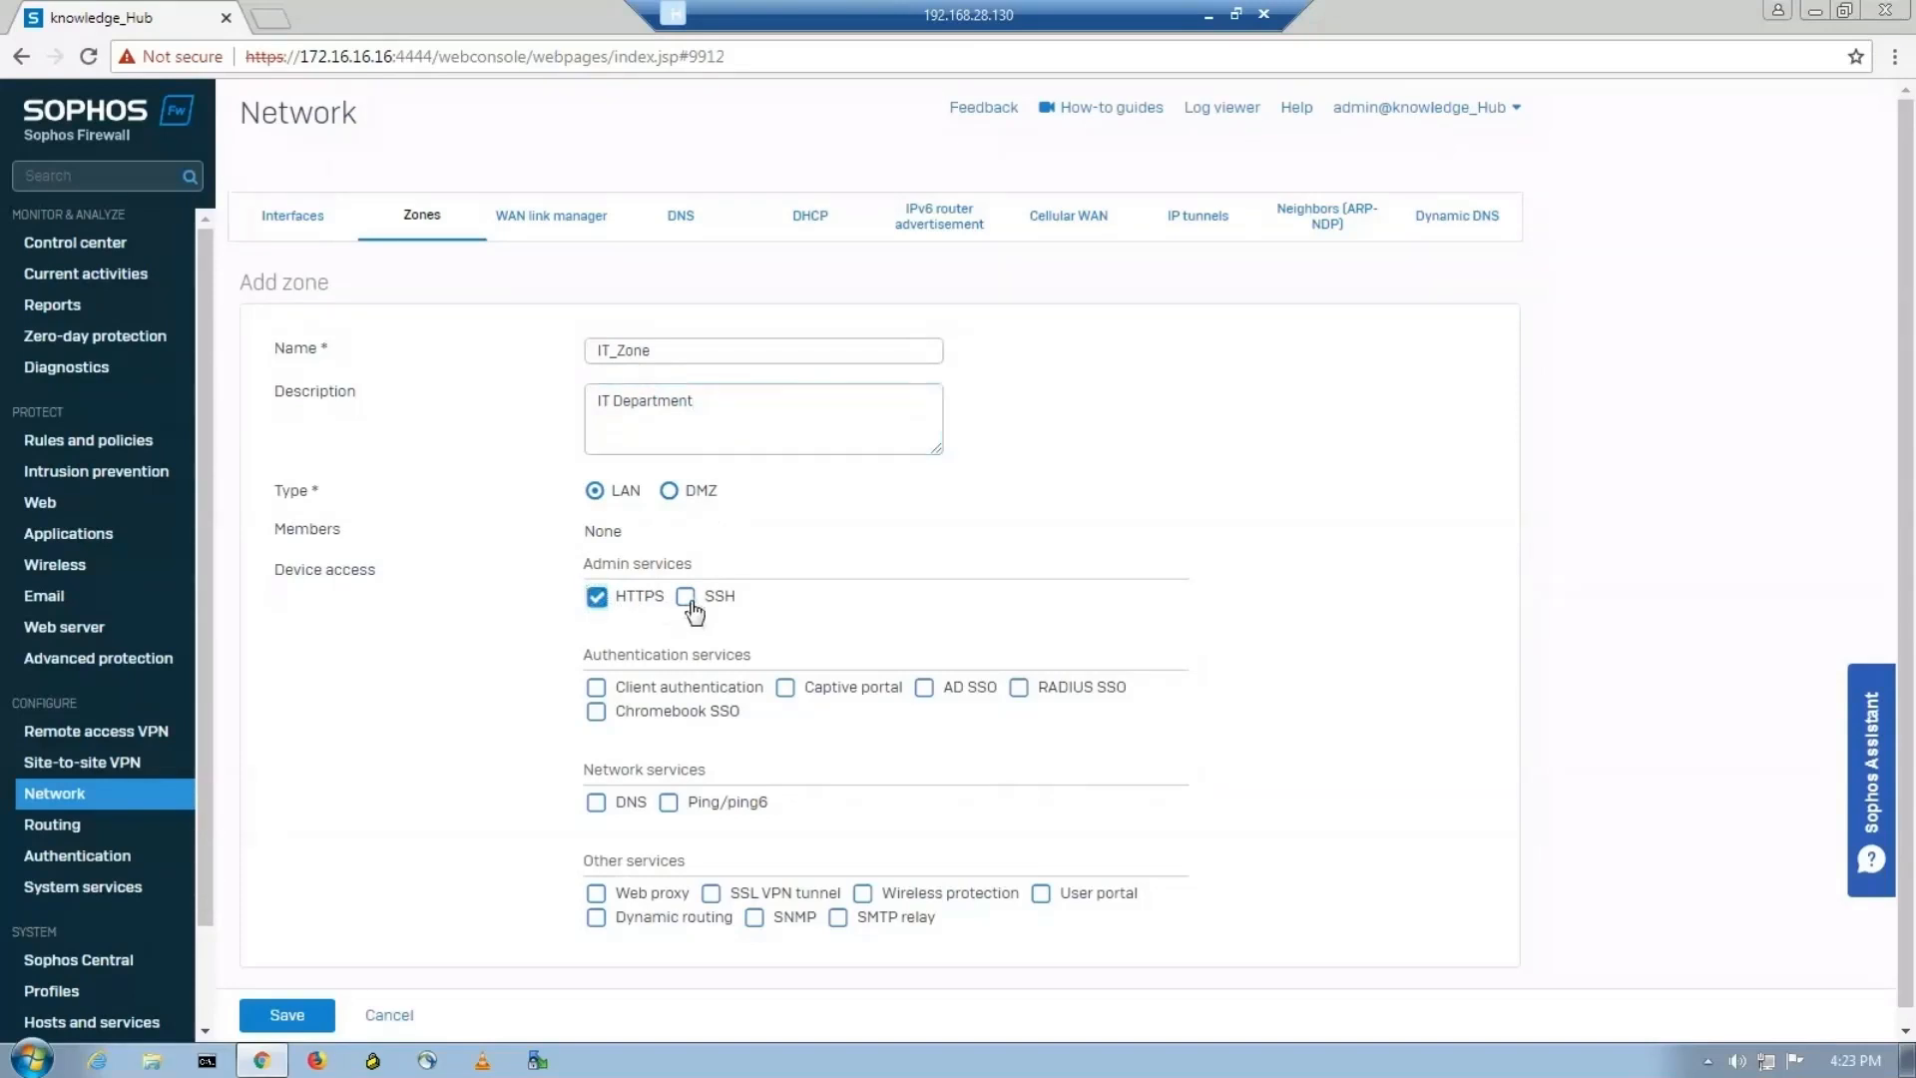
{"action": "left_click", "coordinate": [686, 596]}
{"action": "left_click", "coordinate": [597, 687]}
{"action": "left_click", "coordinate": [709, 699]}
{"action": "left_click", "coordinate": [786, 696]}
{"action": "left_click", "coordinate": [597, 805]}
{"action": "left_click", "coordinate": [669, 805]}
{"action": "left_click", "coordinate": [597, 893]}
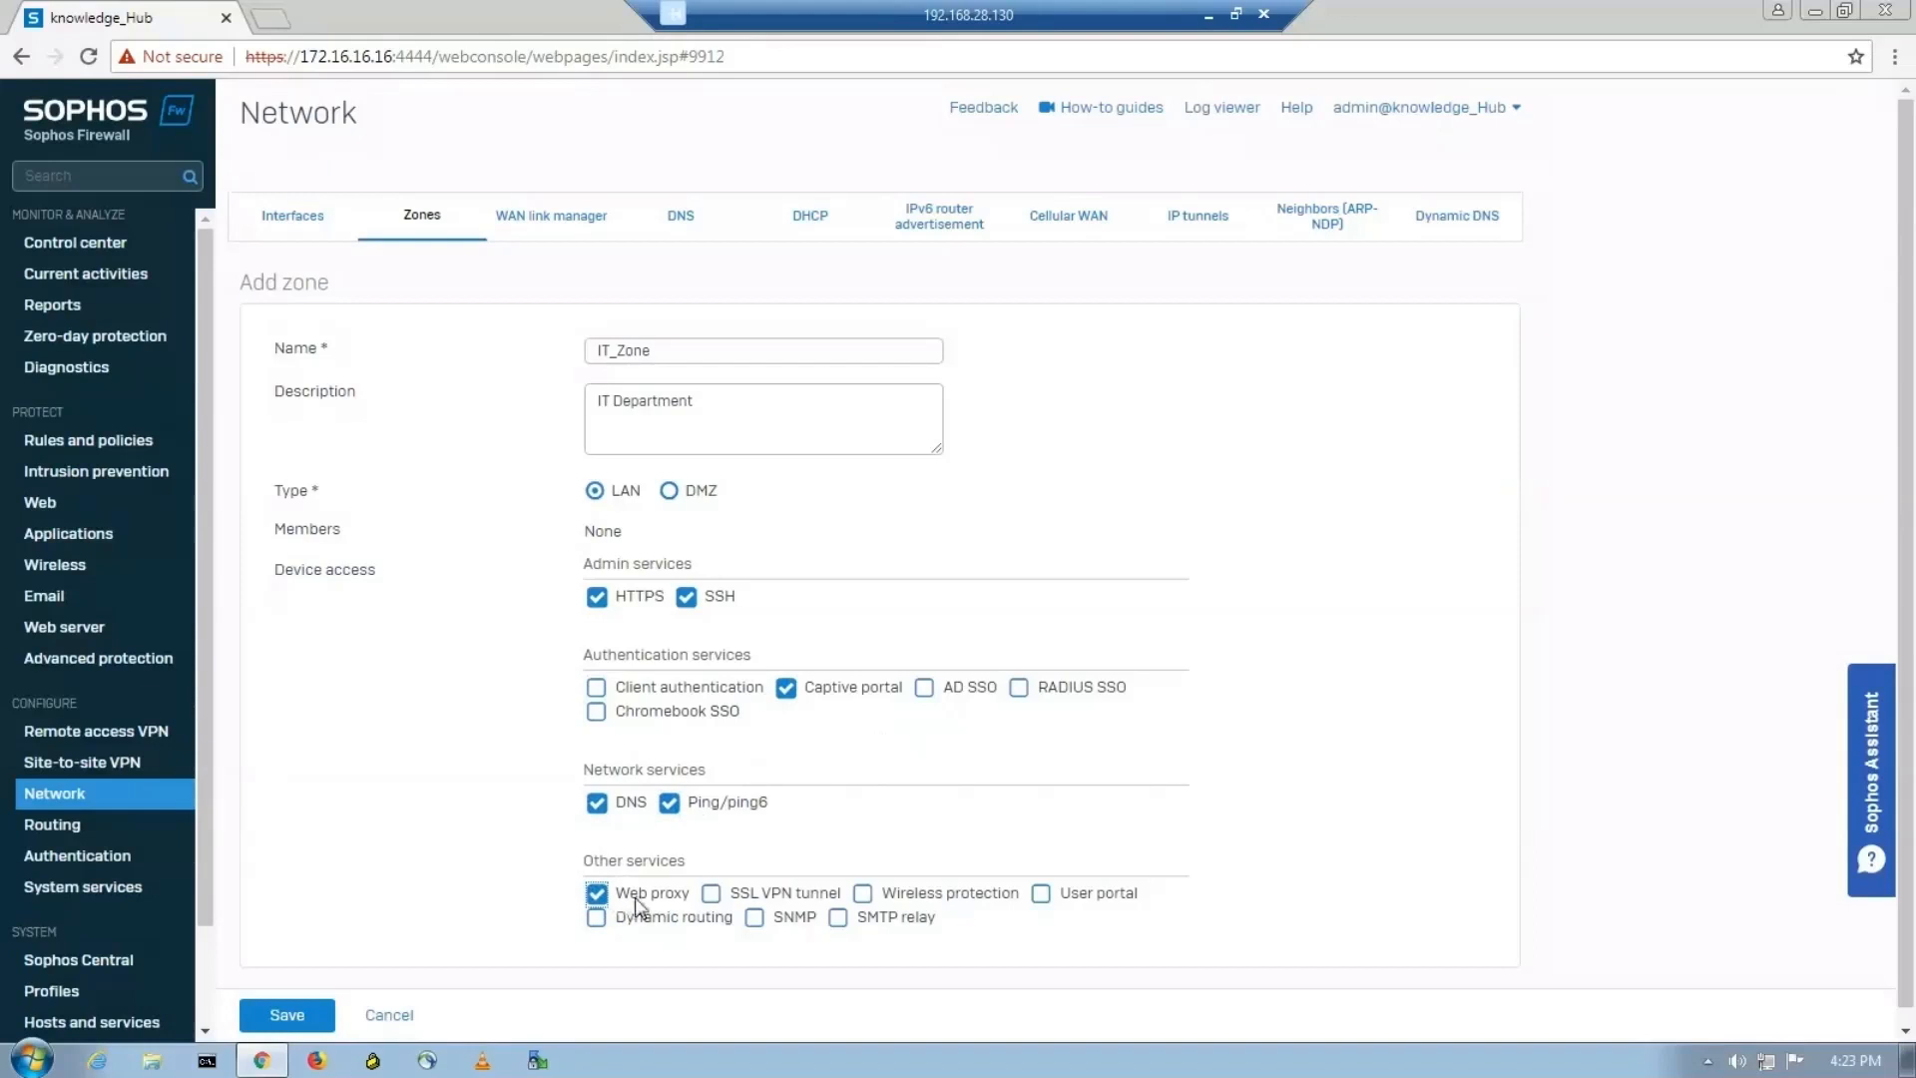
{"action": "left_click", "coordinate": [710, 893]}
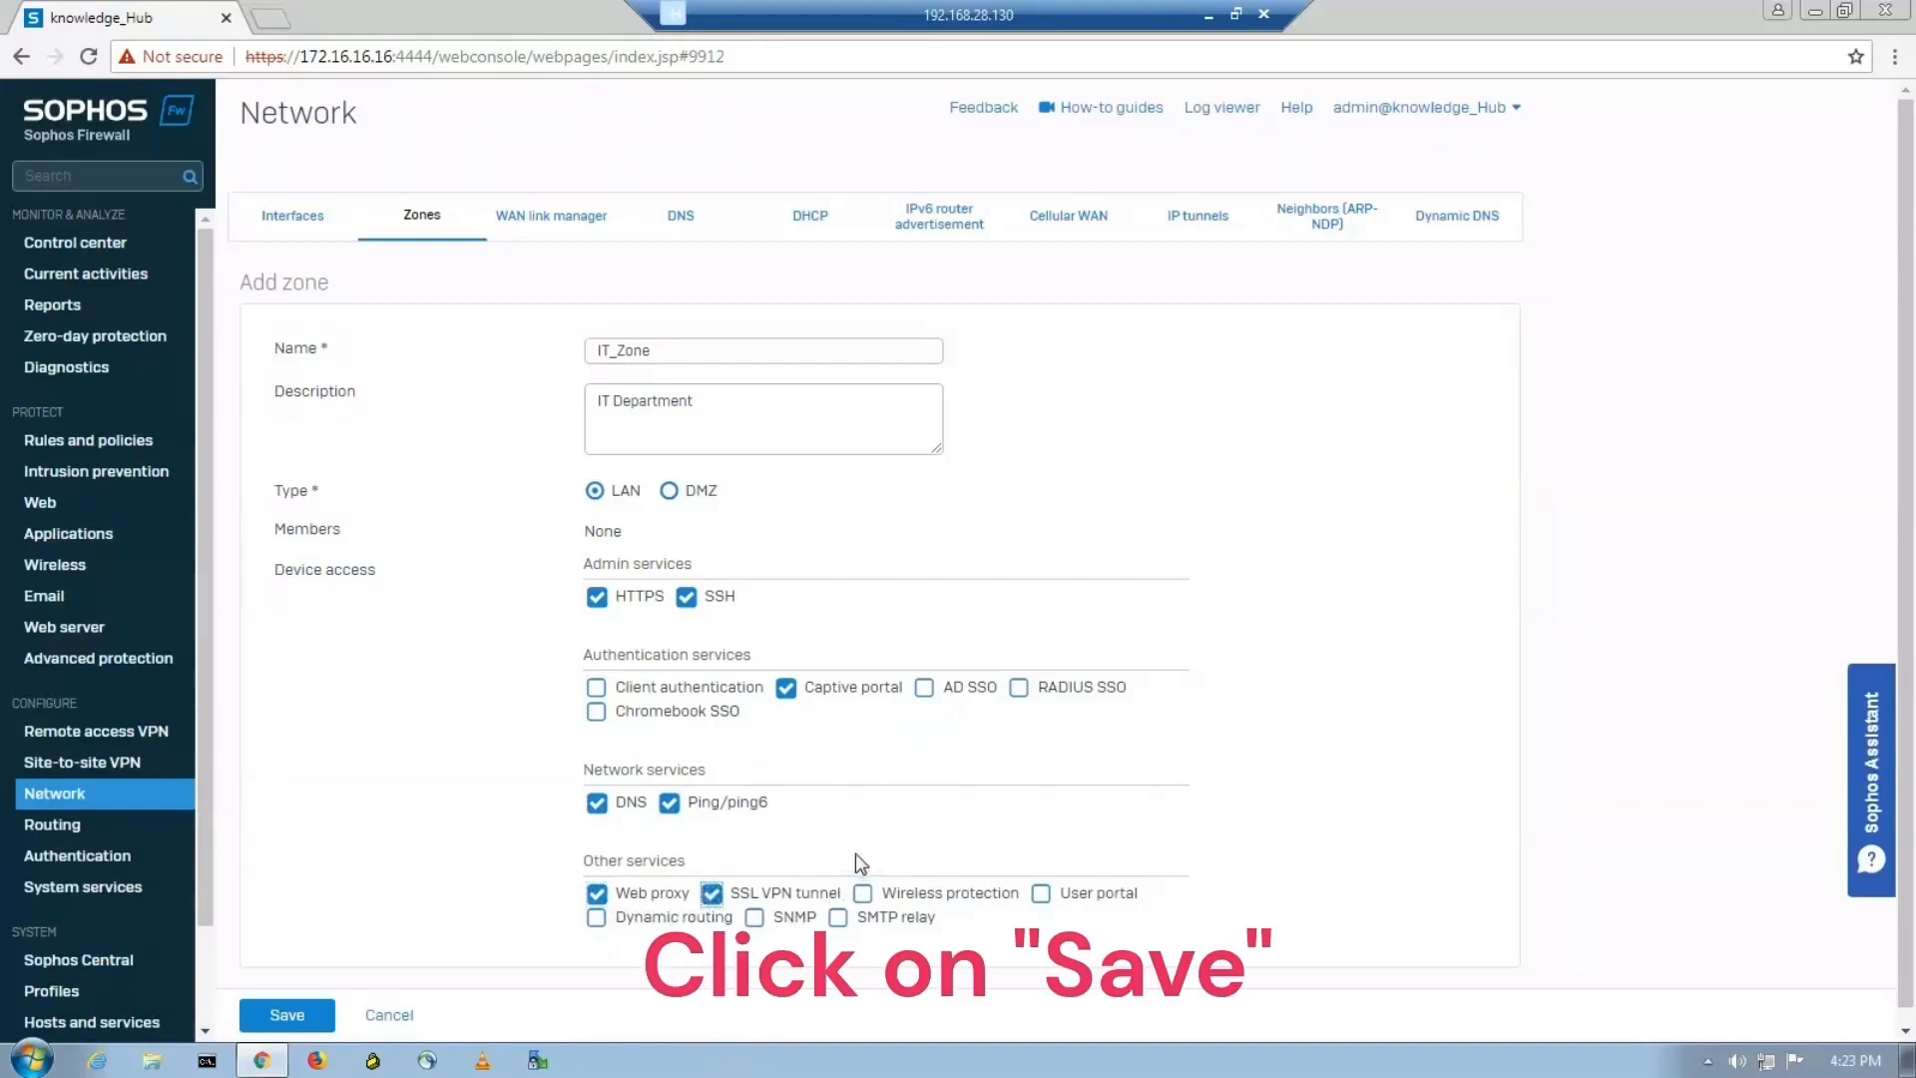
{"action": "scroll", "coordinate": [639, 908], "scroll_direction": "down", "scroll_amount": 1}
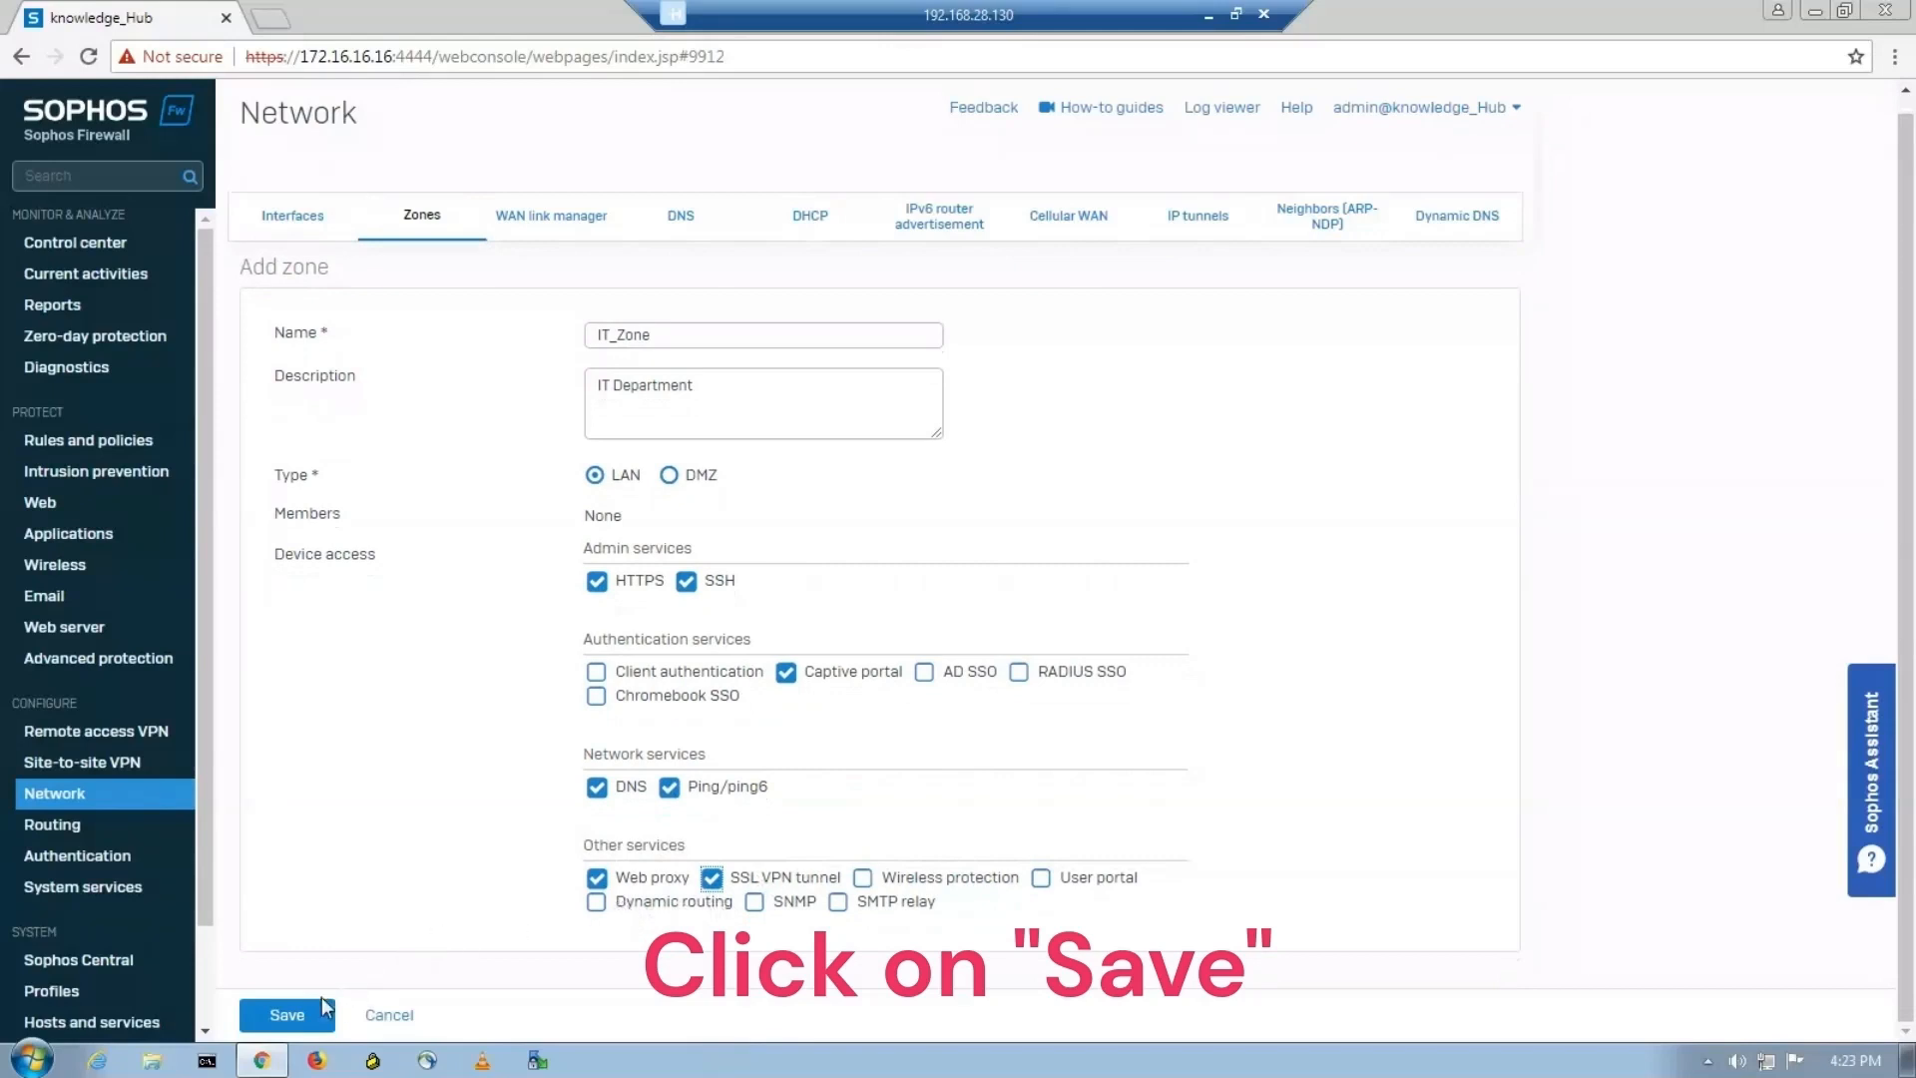
{"action": "left_click", "coordinate": [289, 1015]}
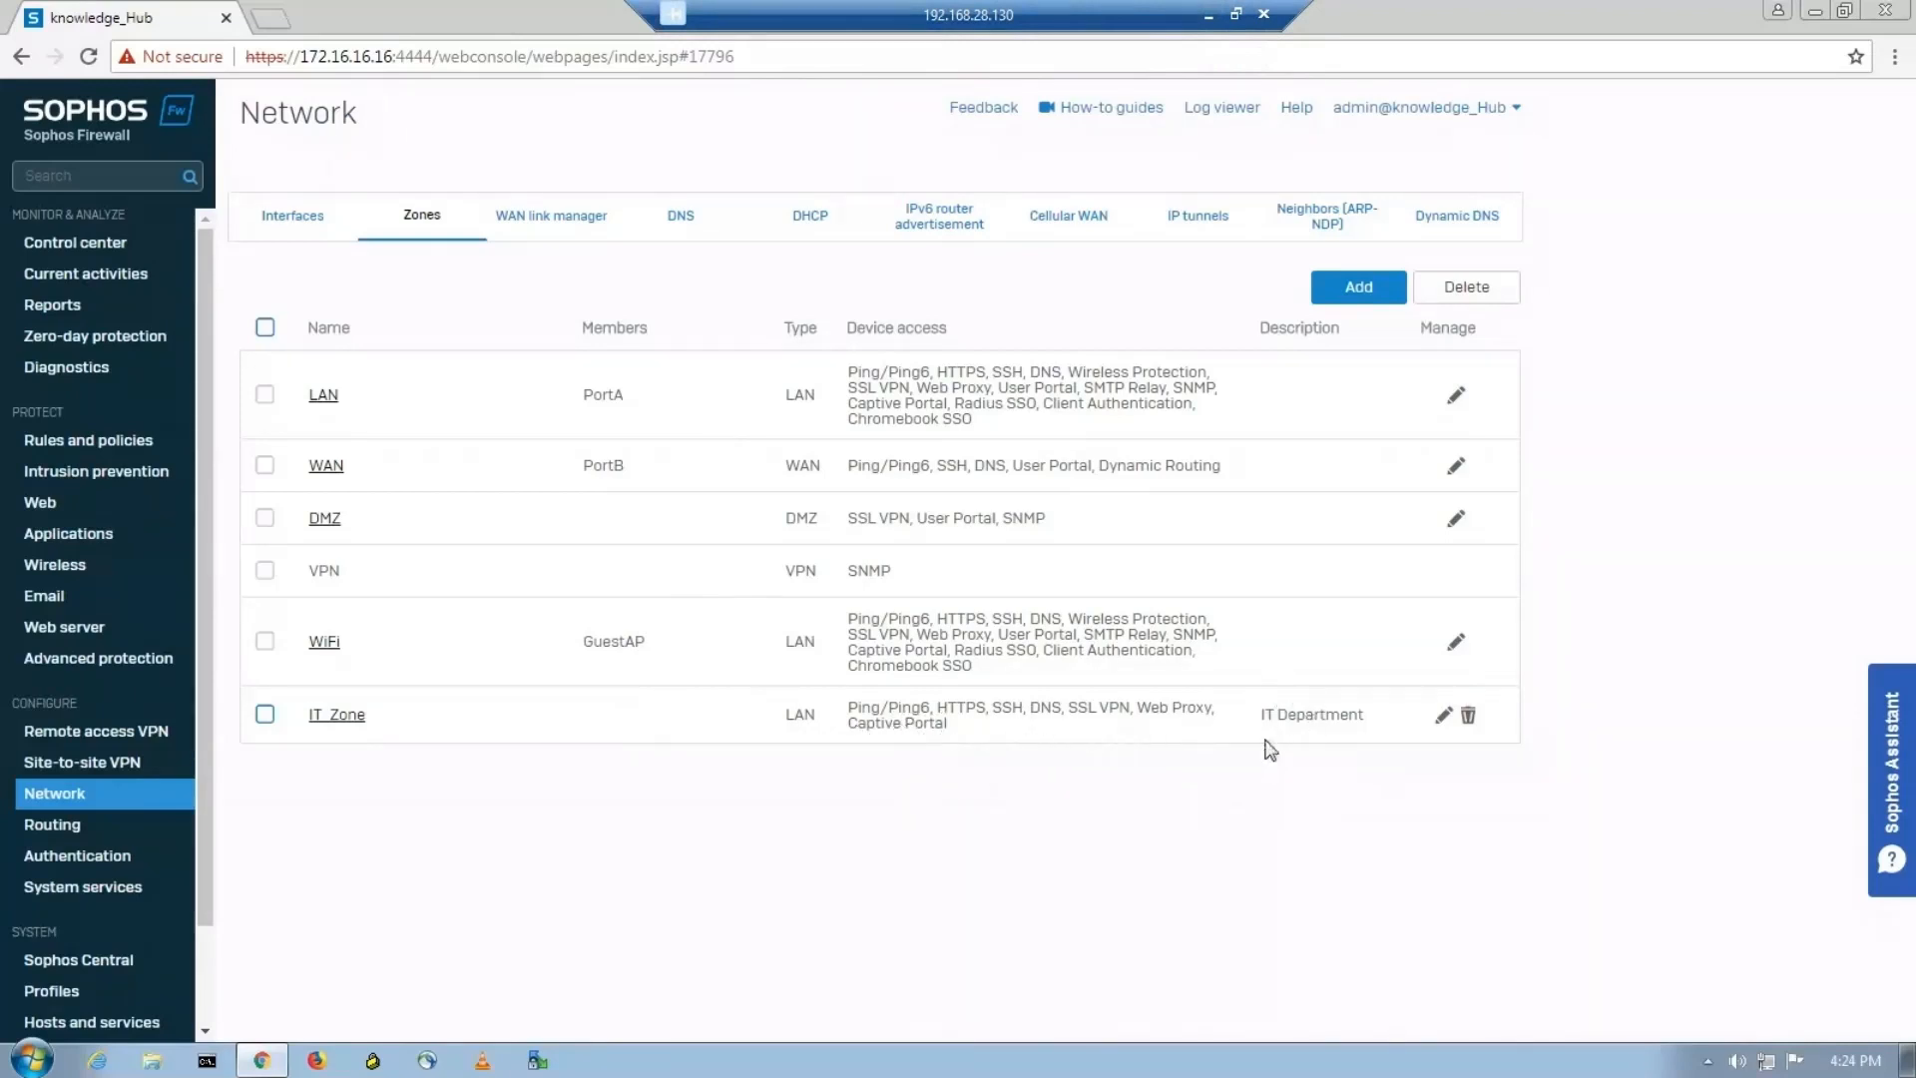
Add another LAN-type zone named HR_Zone with the description HR Department.
{"action": "left_click", "coordinate": [1209, 15]}
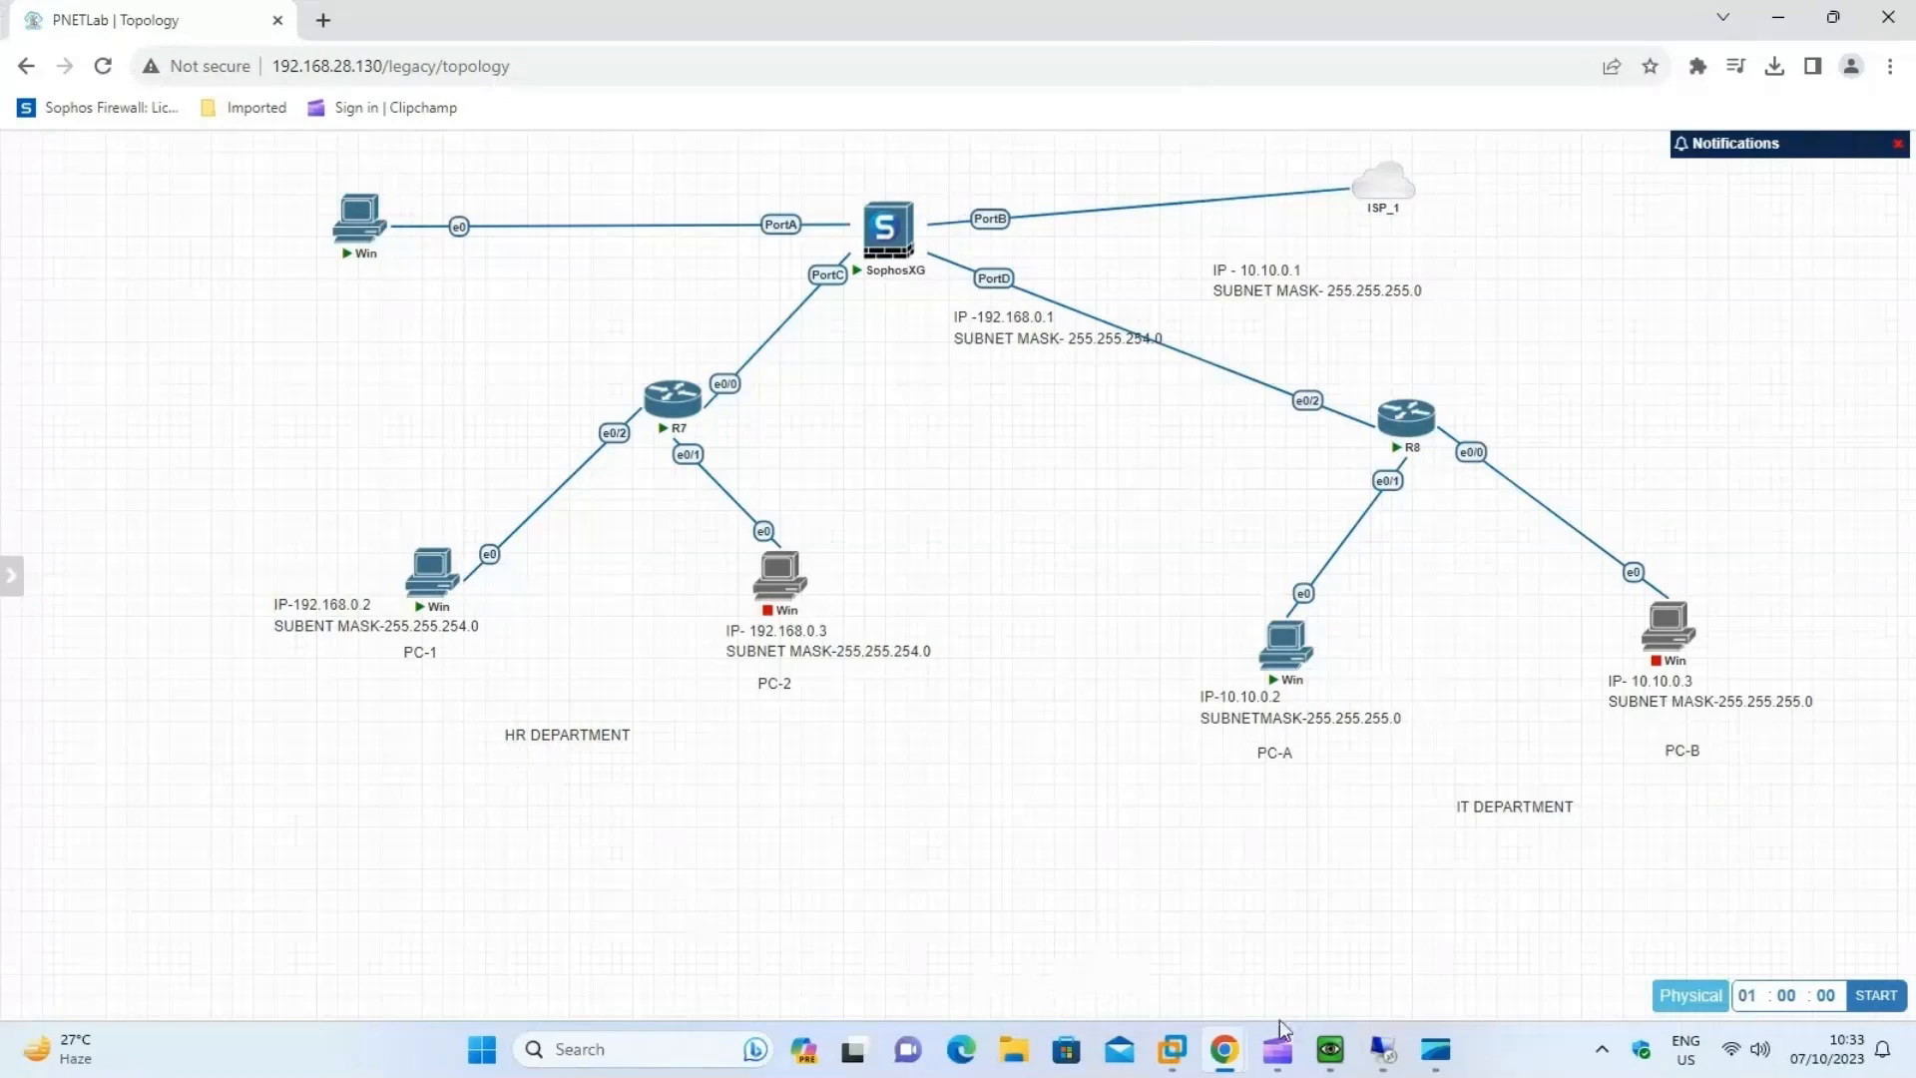
{"action": "left_click", "coordinate": [1383, 1049]}
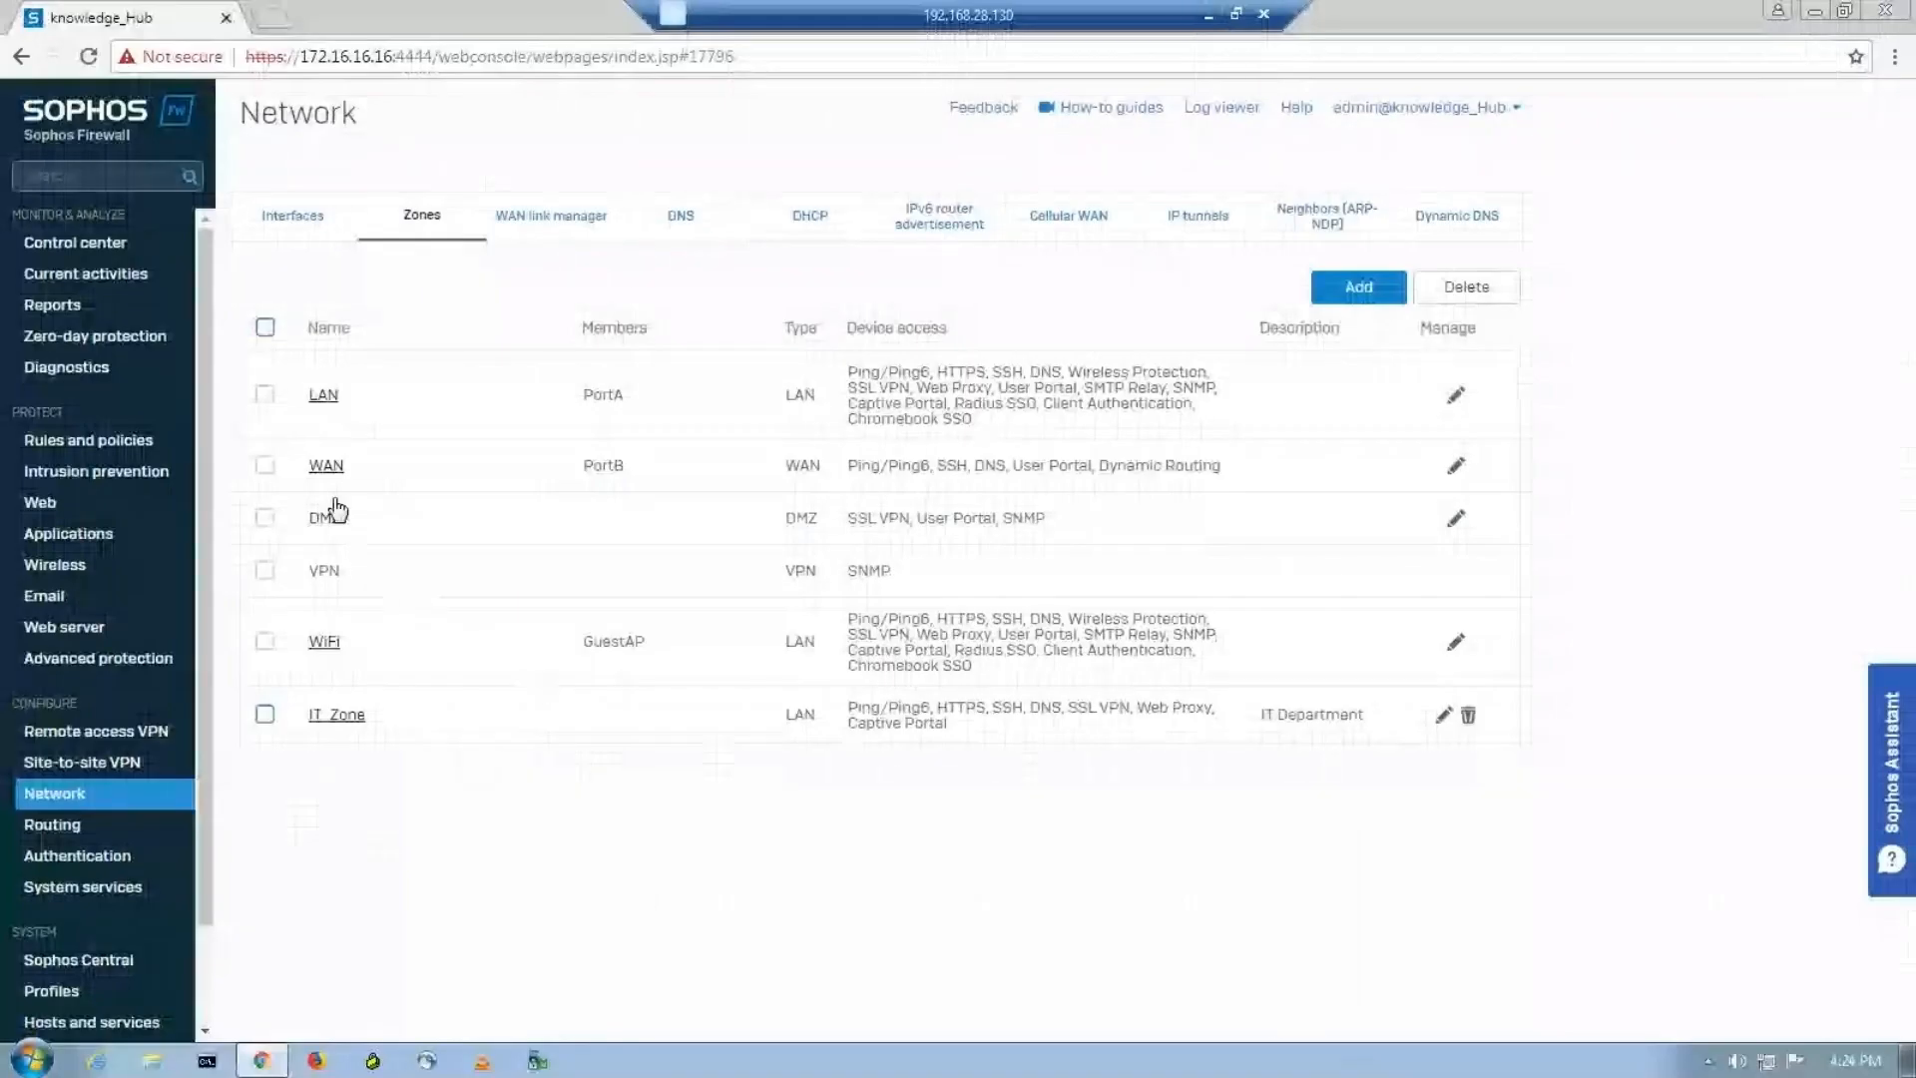
{"action": "left_click", "coordinate": [1373, 302]}
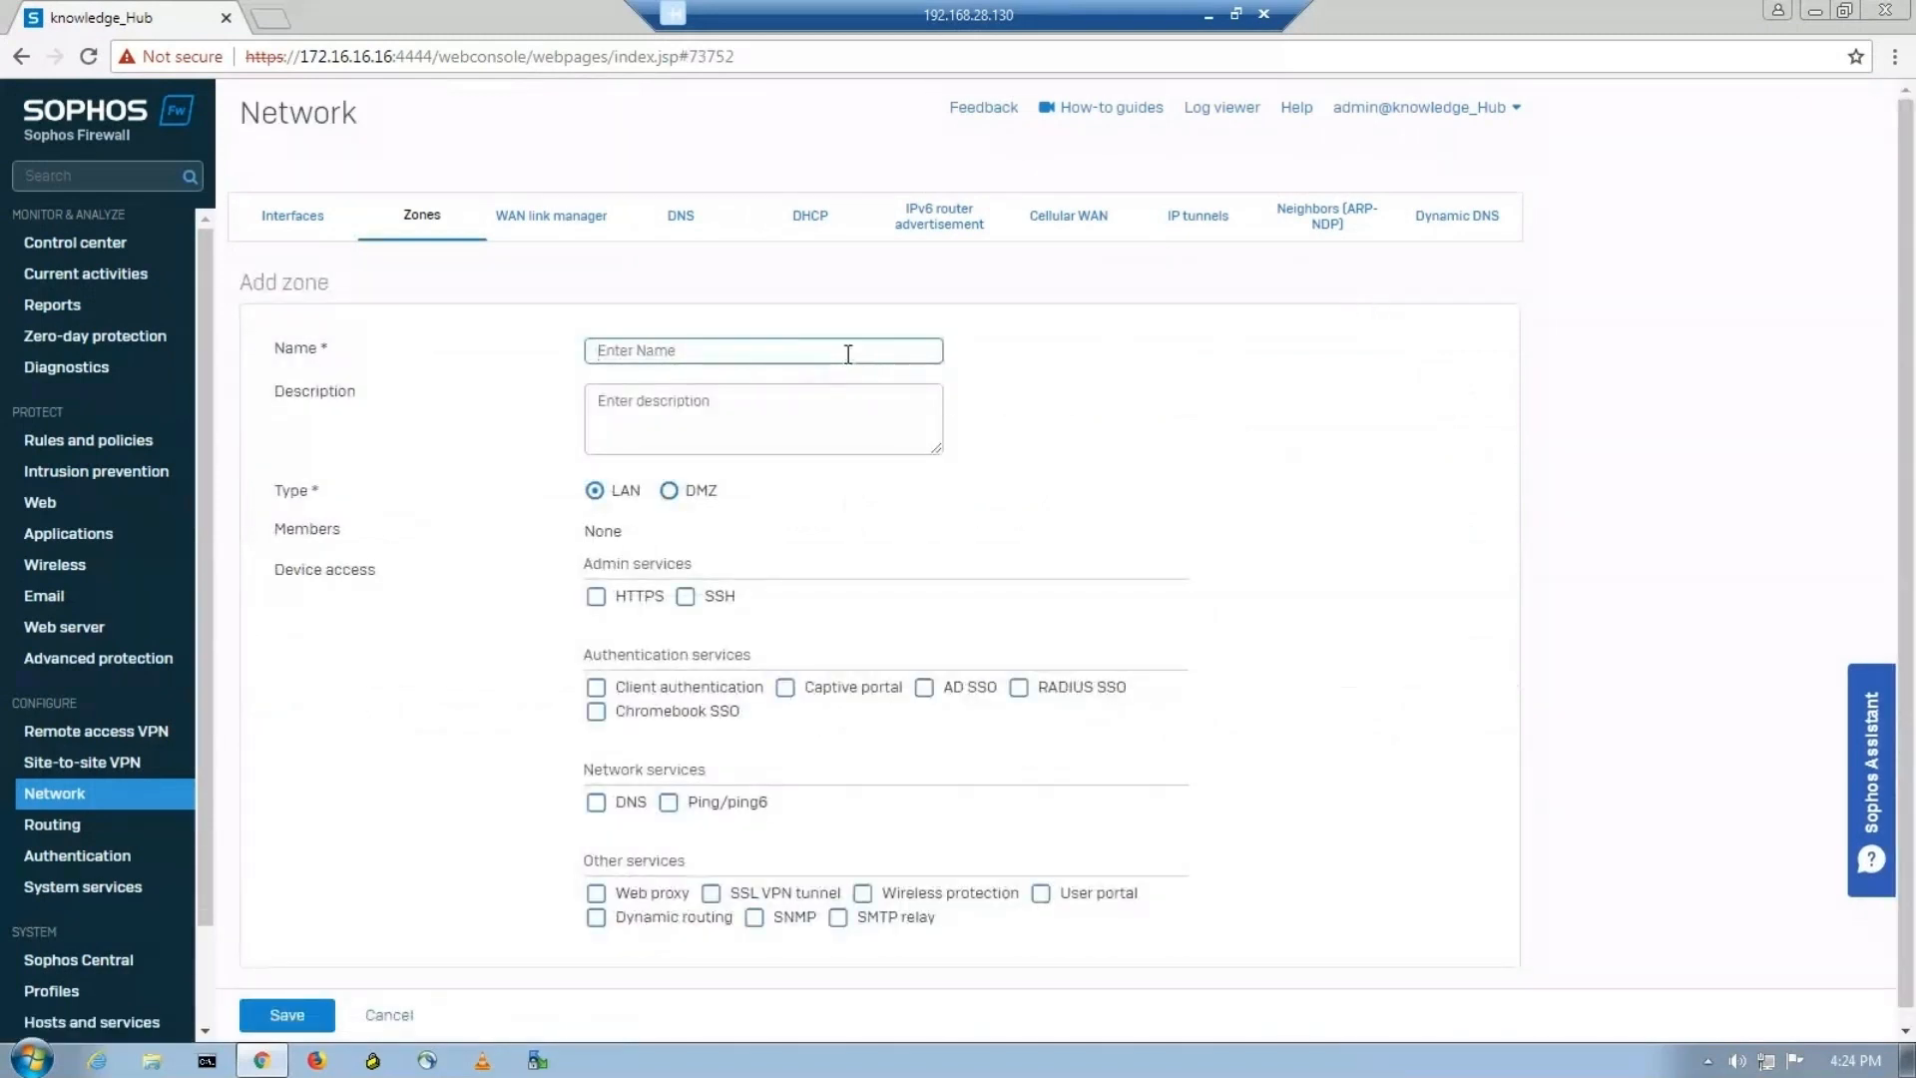
{"action": "type", "text": "HR_Zone"}
{"action": "left_click", "coordinate": [795, 408]}
{"action": "type", "text": "H"}
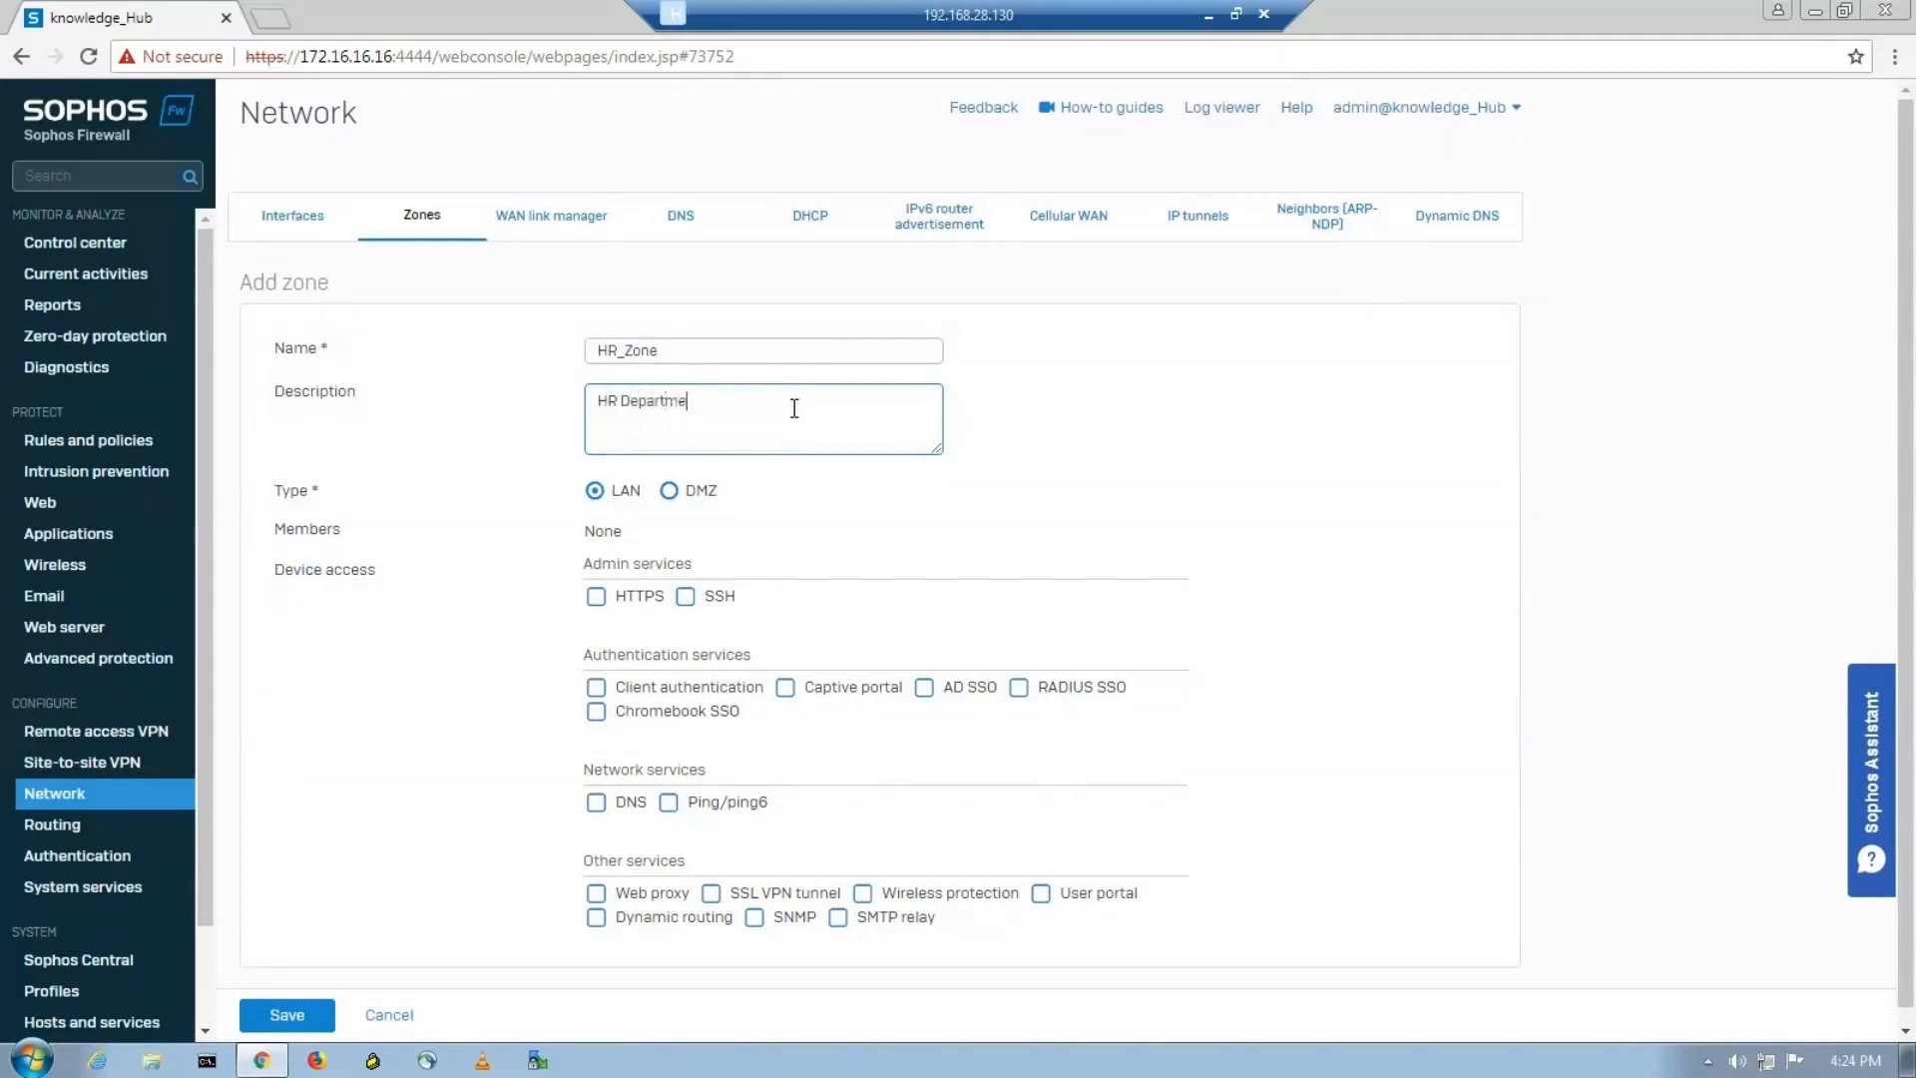
Allow HTTPS, SSH, Captive portal, DNS, Ping/ping6 and Web proxy for HR_Zone and save the zone.
{"action": "left_click", "coordinate": [597, 599]}
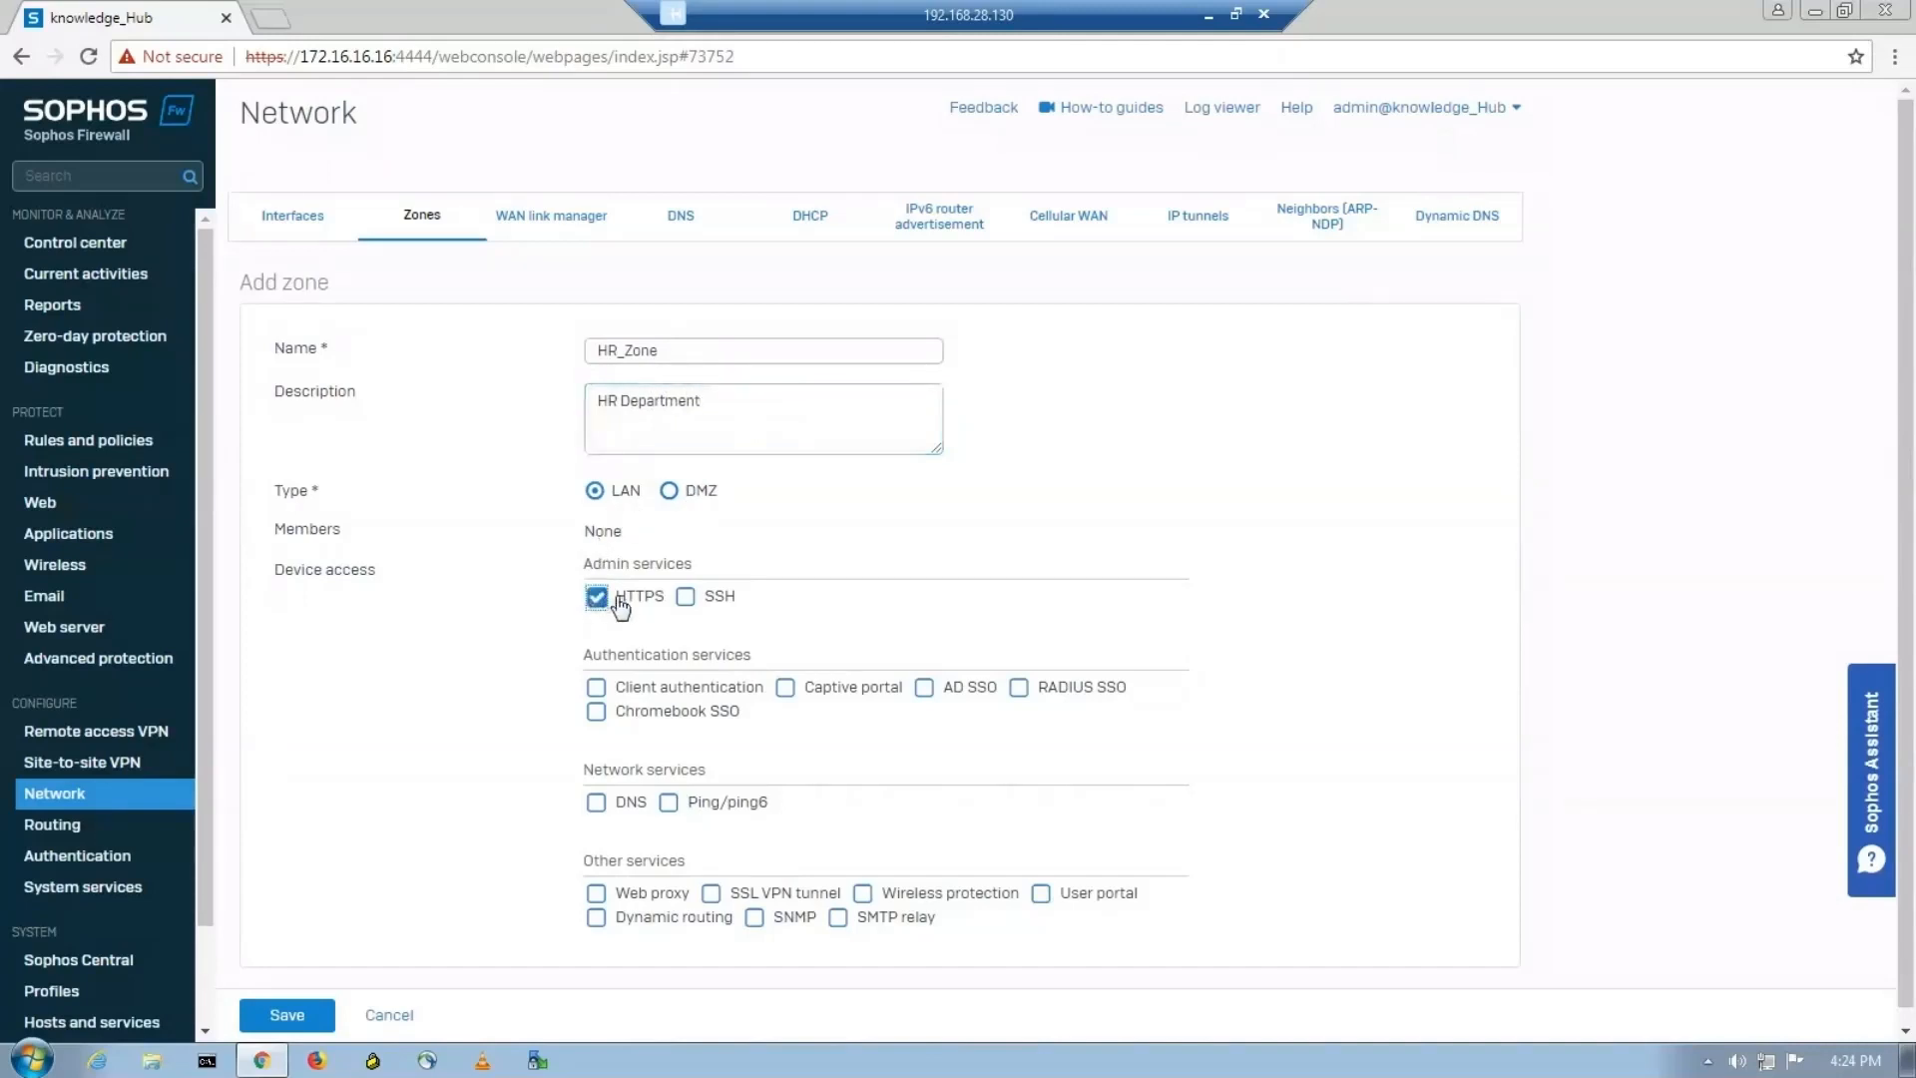
{"action": "left_click", "coordinate": [687, 601]}
{"action": "left_click", "coordinate": [788, 699]}
{"action": "left_click", "coordinate": [596, 806]}
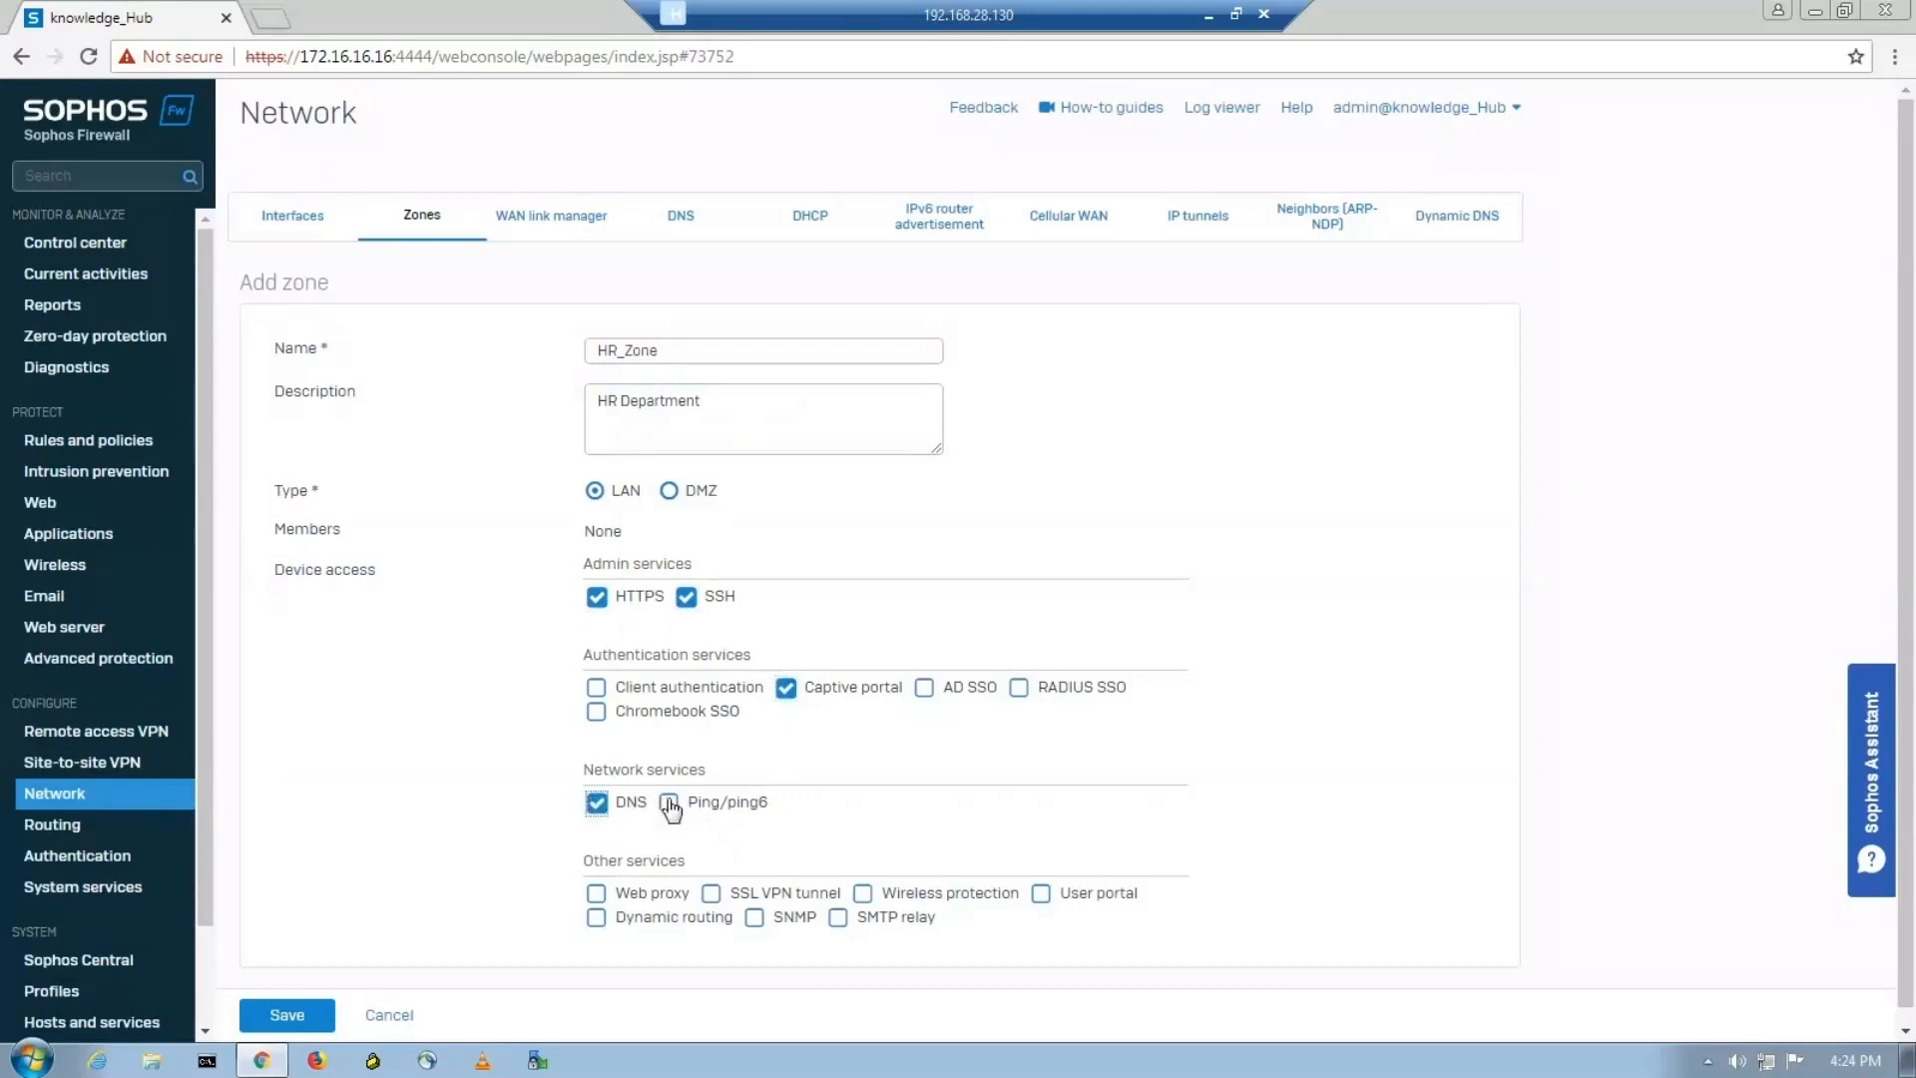
{"action": "left_click", "coordinate": [669, 804]}
{"action": "left_click", "coordinate": [598, 894]}
{"action": "scroll", "coordinate": [826, 974], "scroll_direction": "down", "scroll_amount": 1}
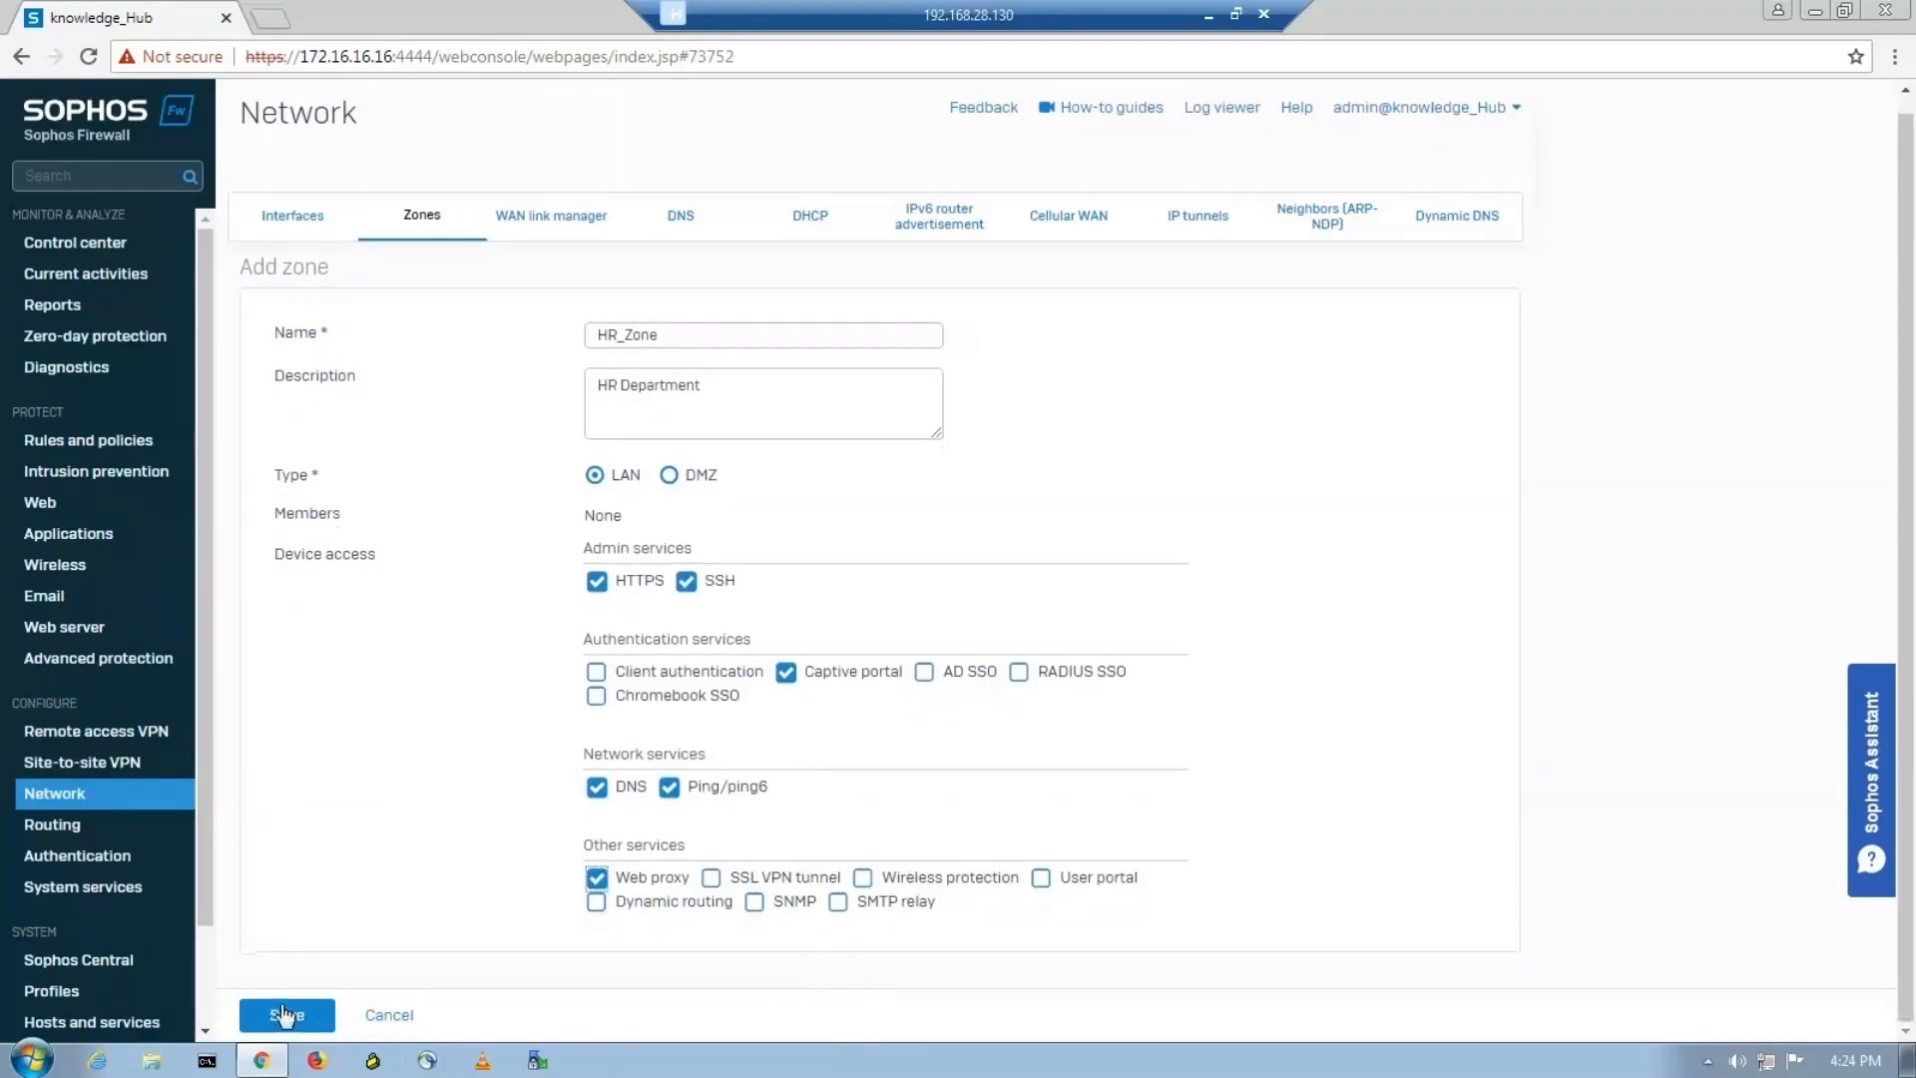
{"action": "left_click", "coordinate": [286, 1018]}
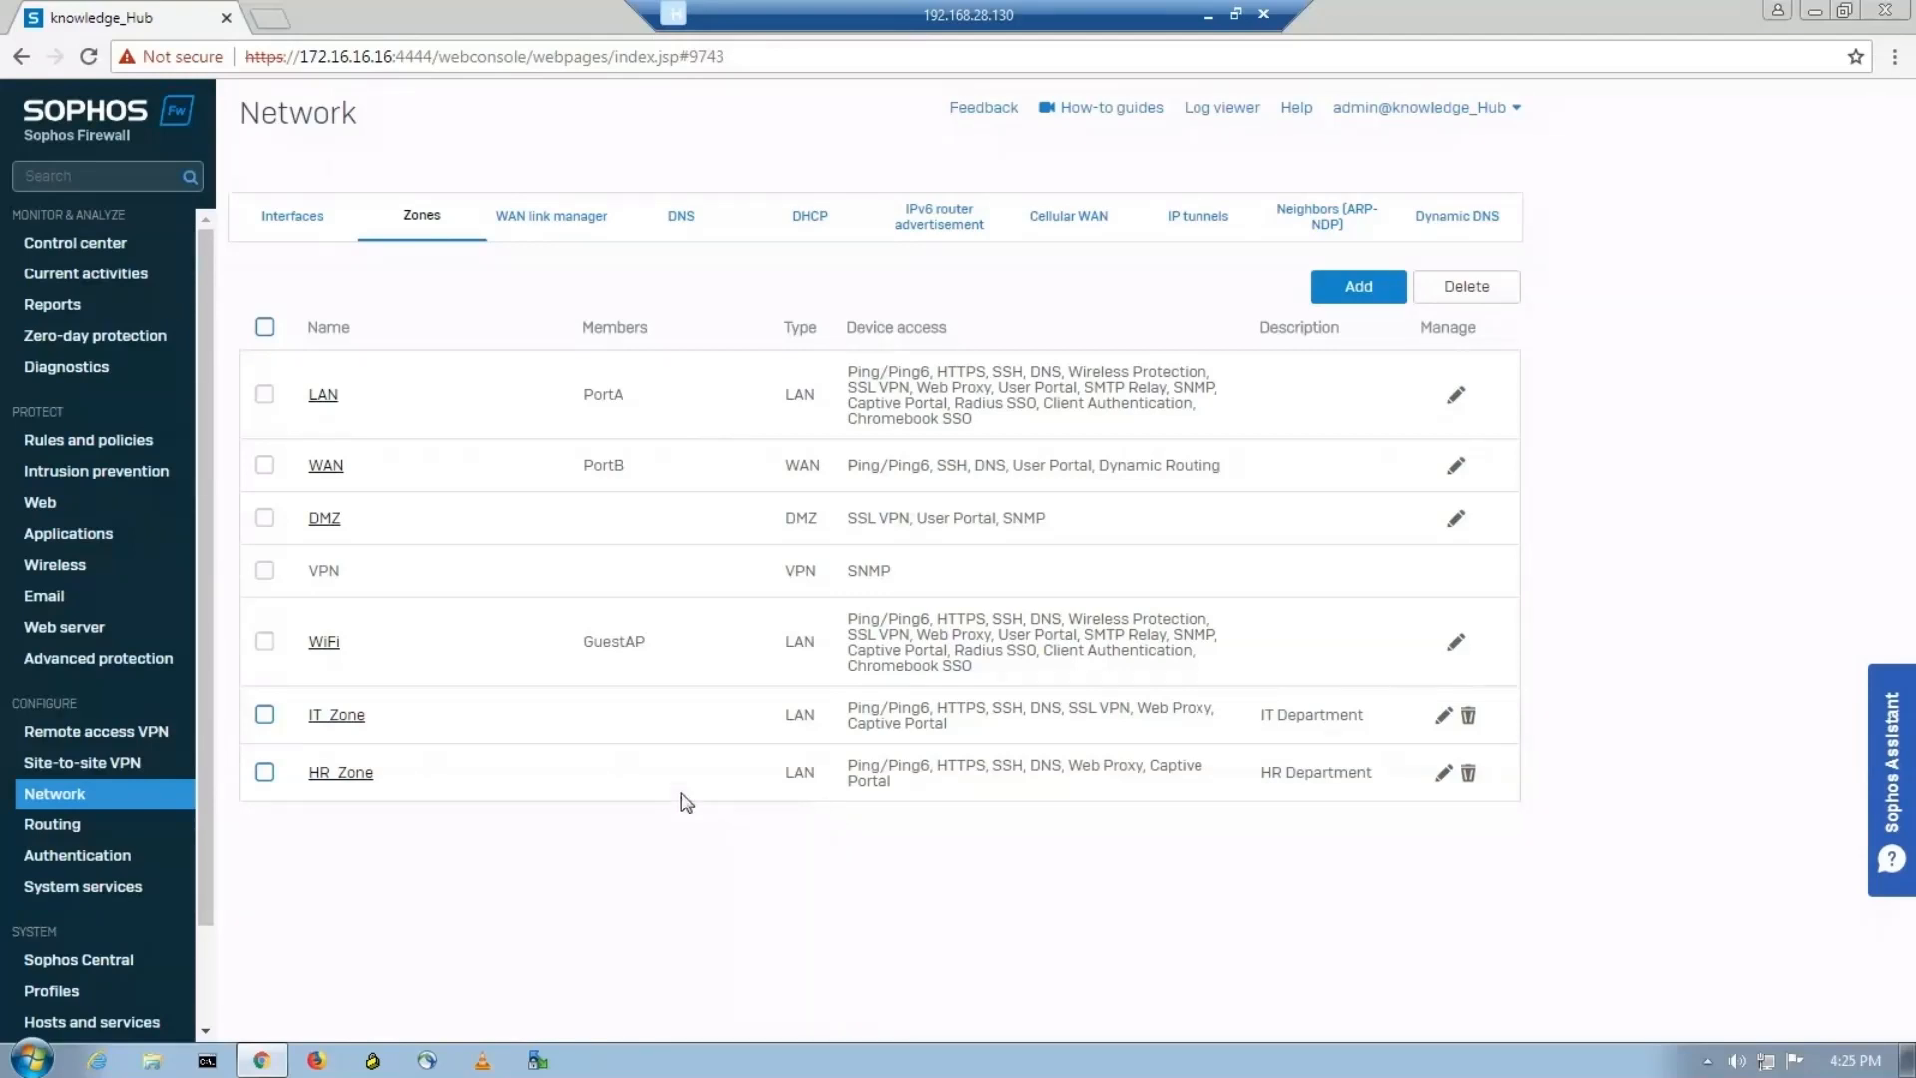
Open the PortD interface for editing and assign it to the IT_Zone network zone.
{"action": "left_click", "coordinate": [285, 224]}
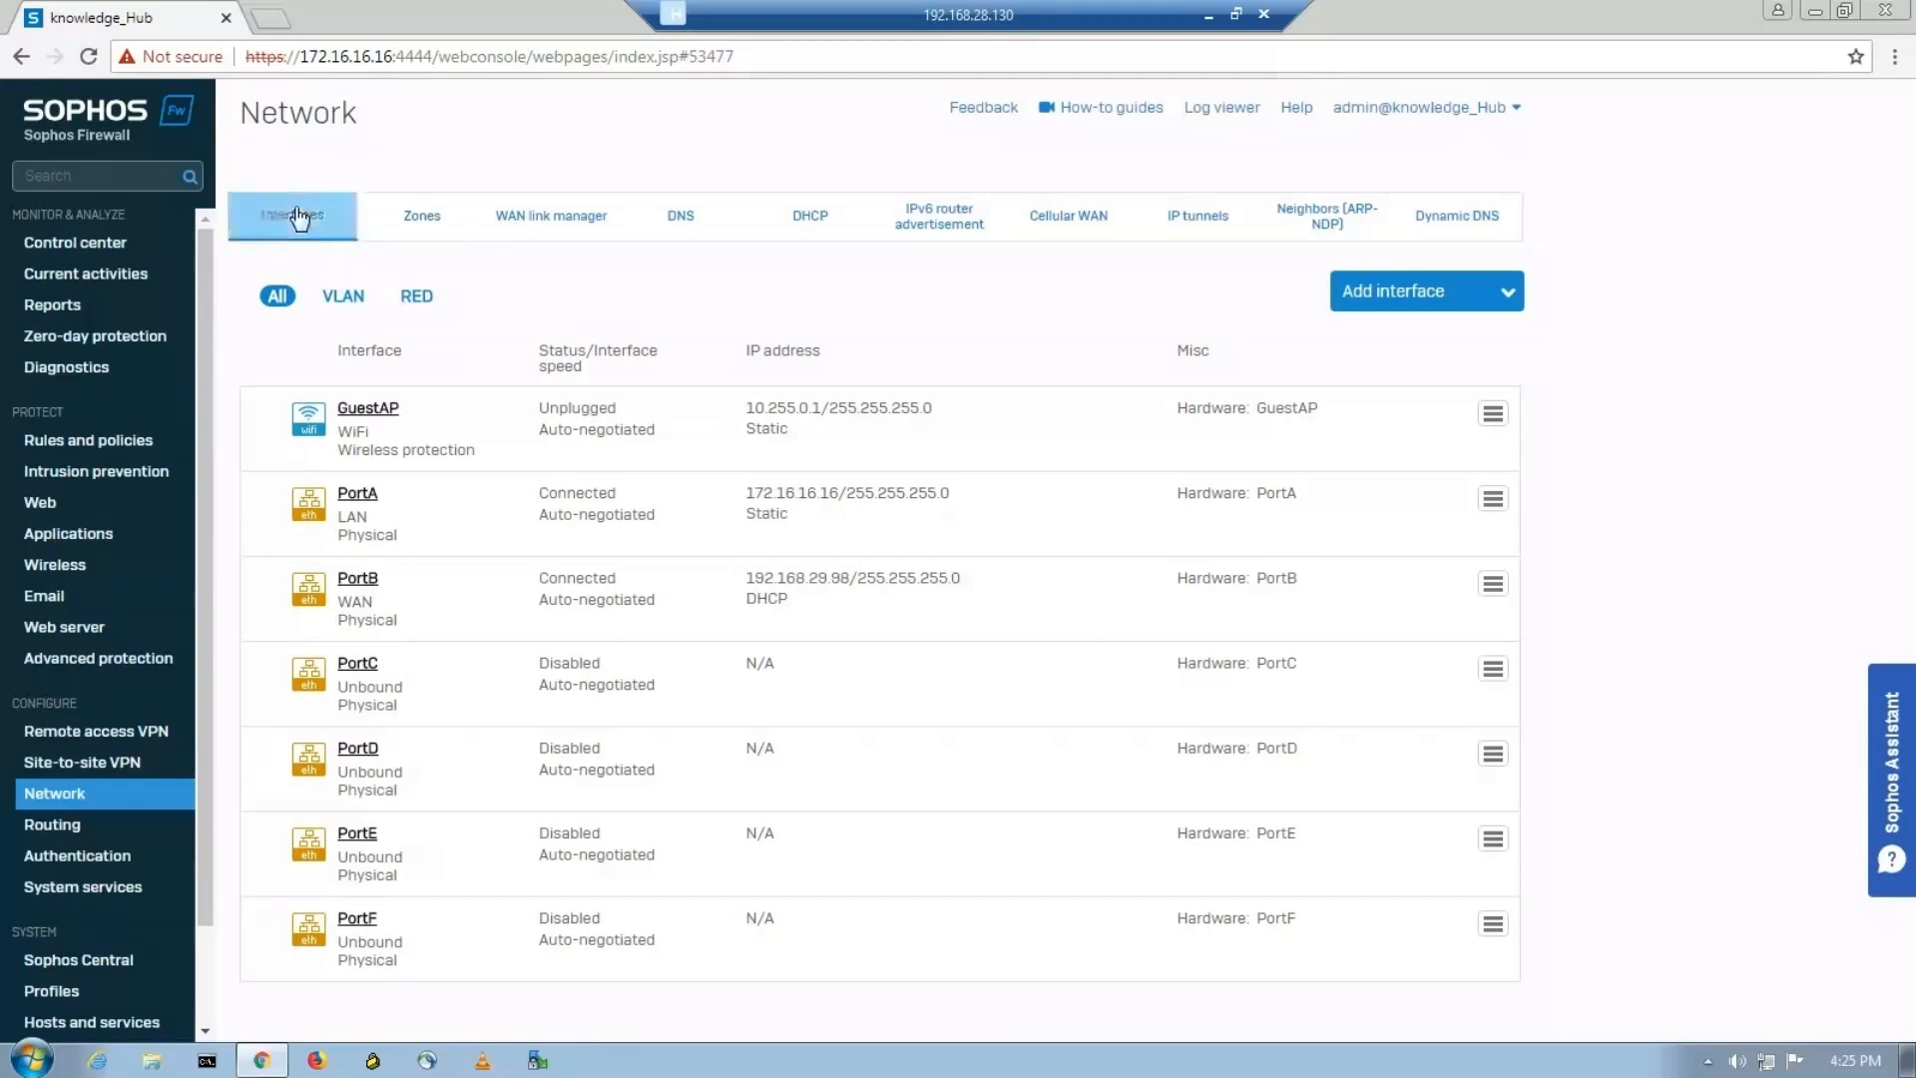
{"action": "left_click", "coordinate": [1206, 16]}
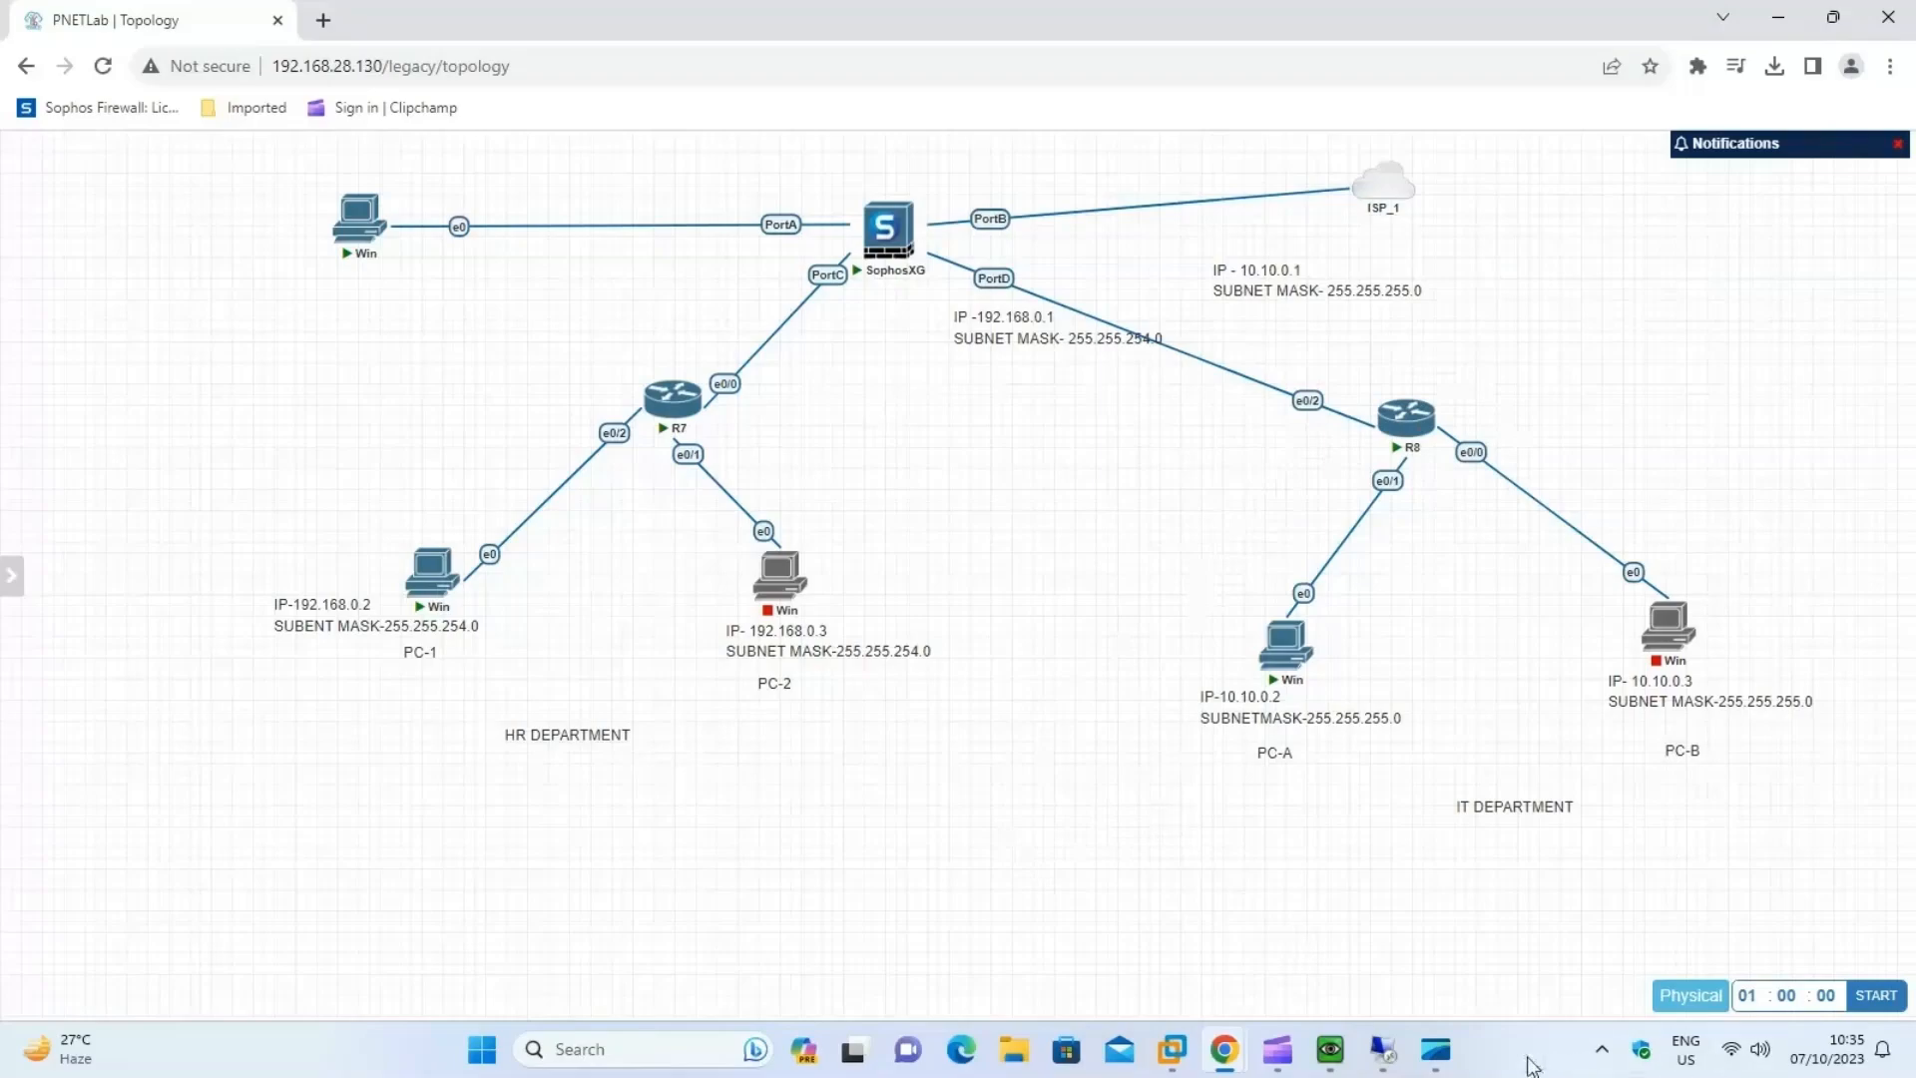
{"action": "left_click", "coordinate": [1435, 1049]}
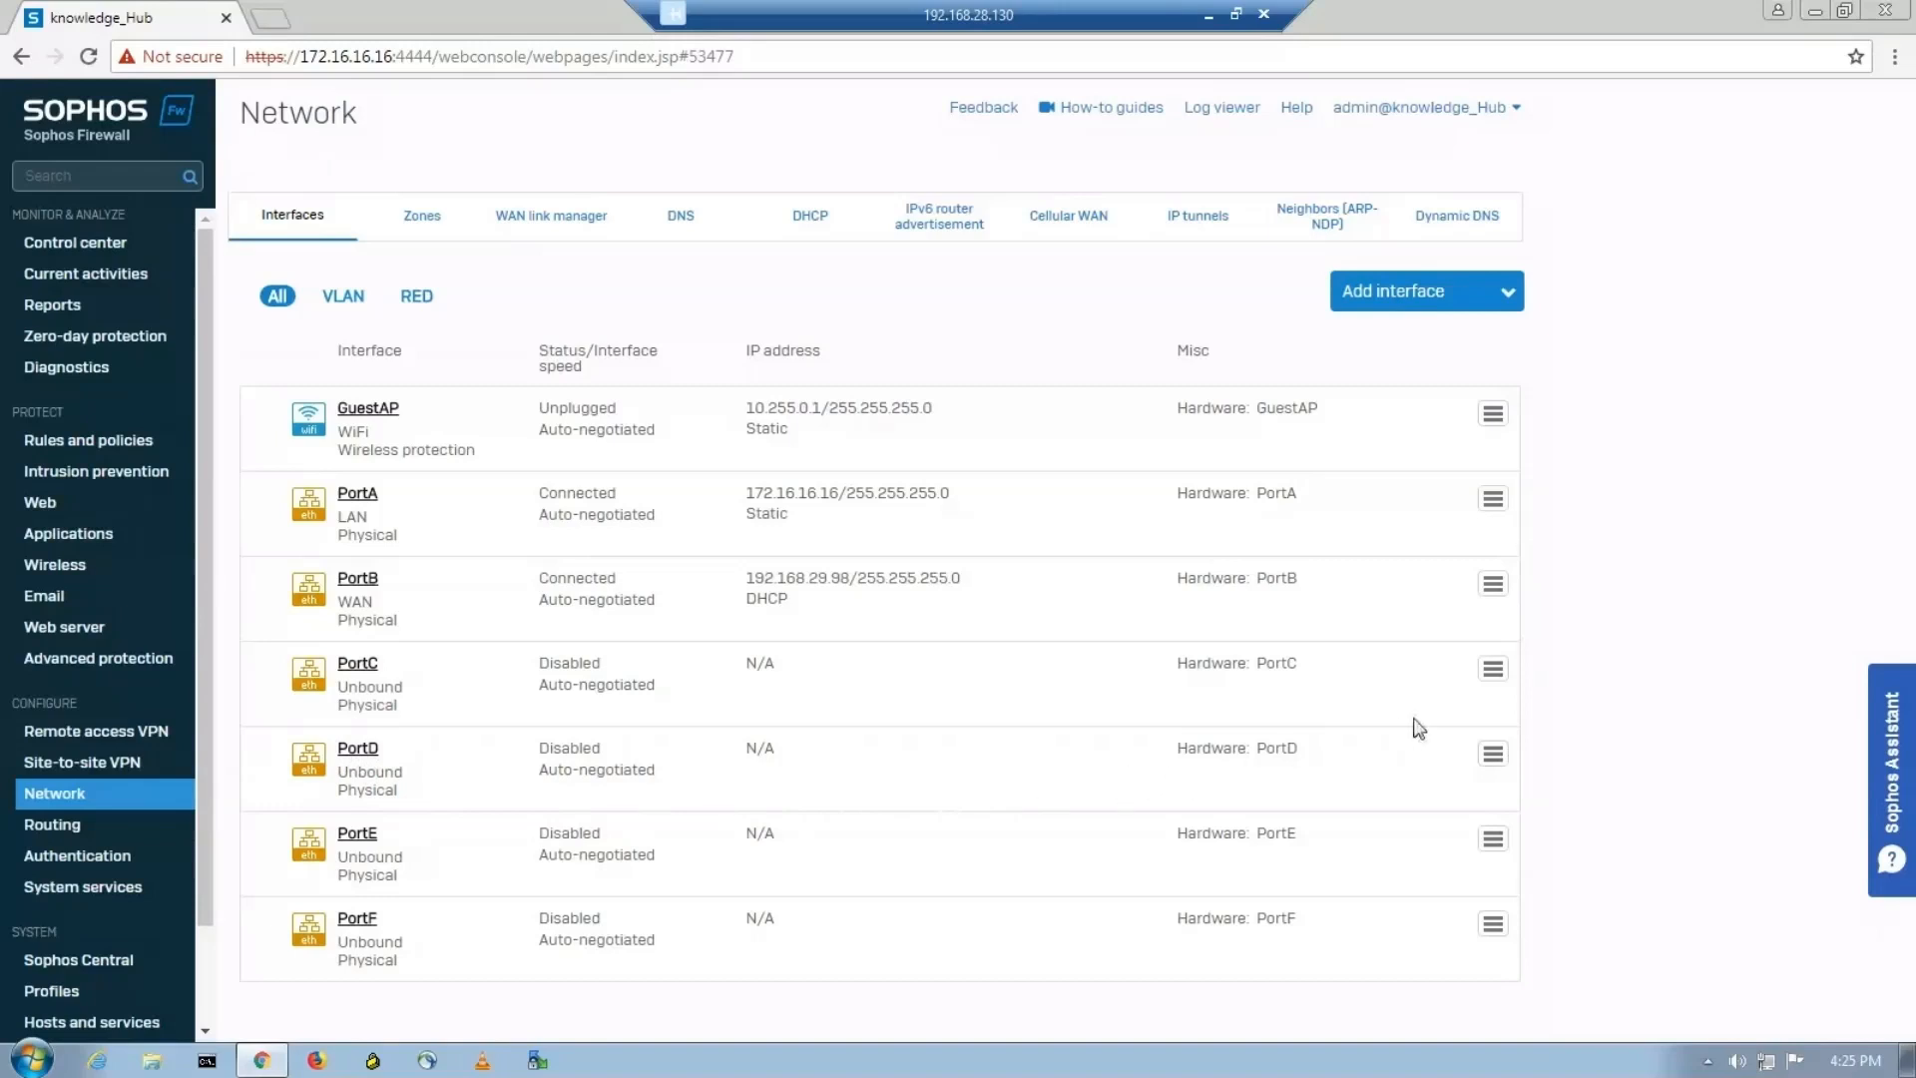
{"action": "left_click", "coordinate": [1491, 761]}
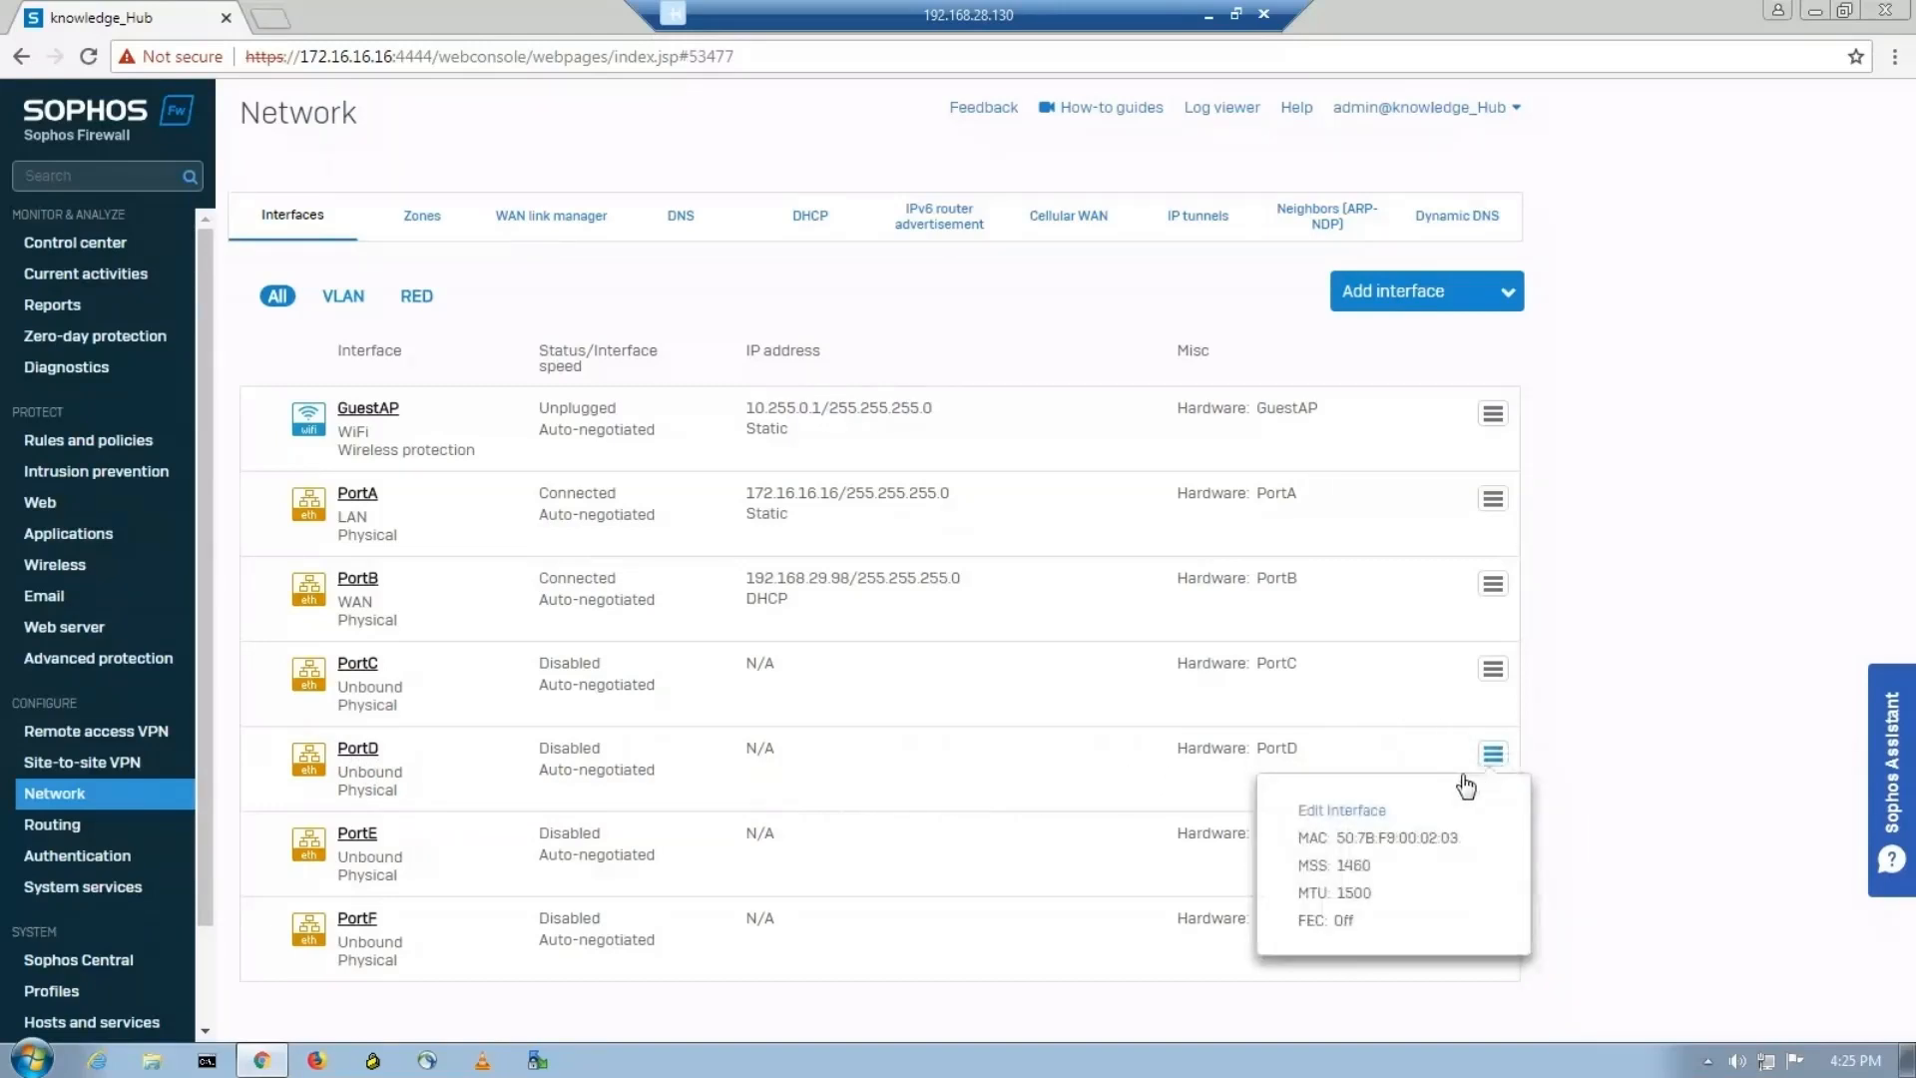
{"action": "left_click", "coordinate": [1359, 812]}
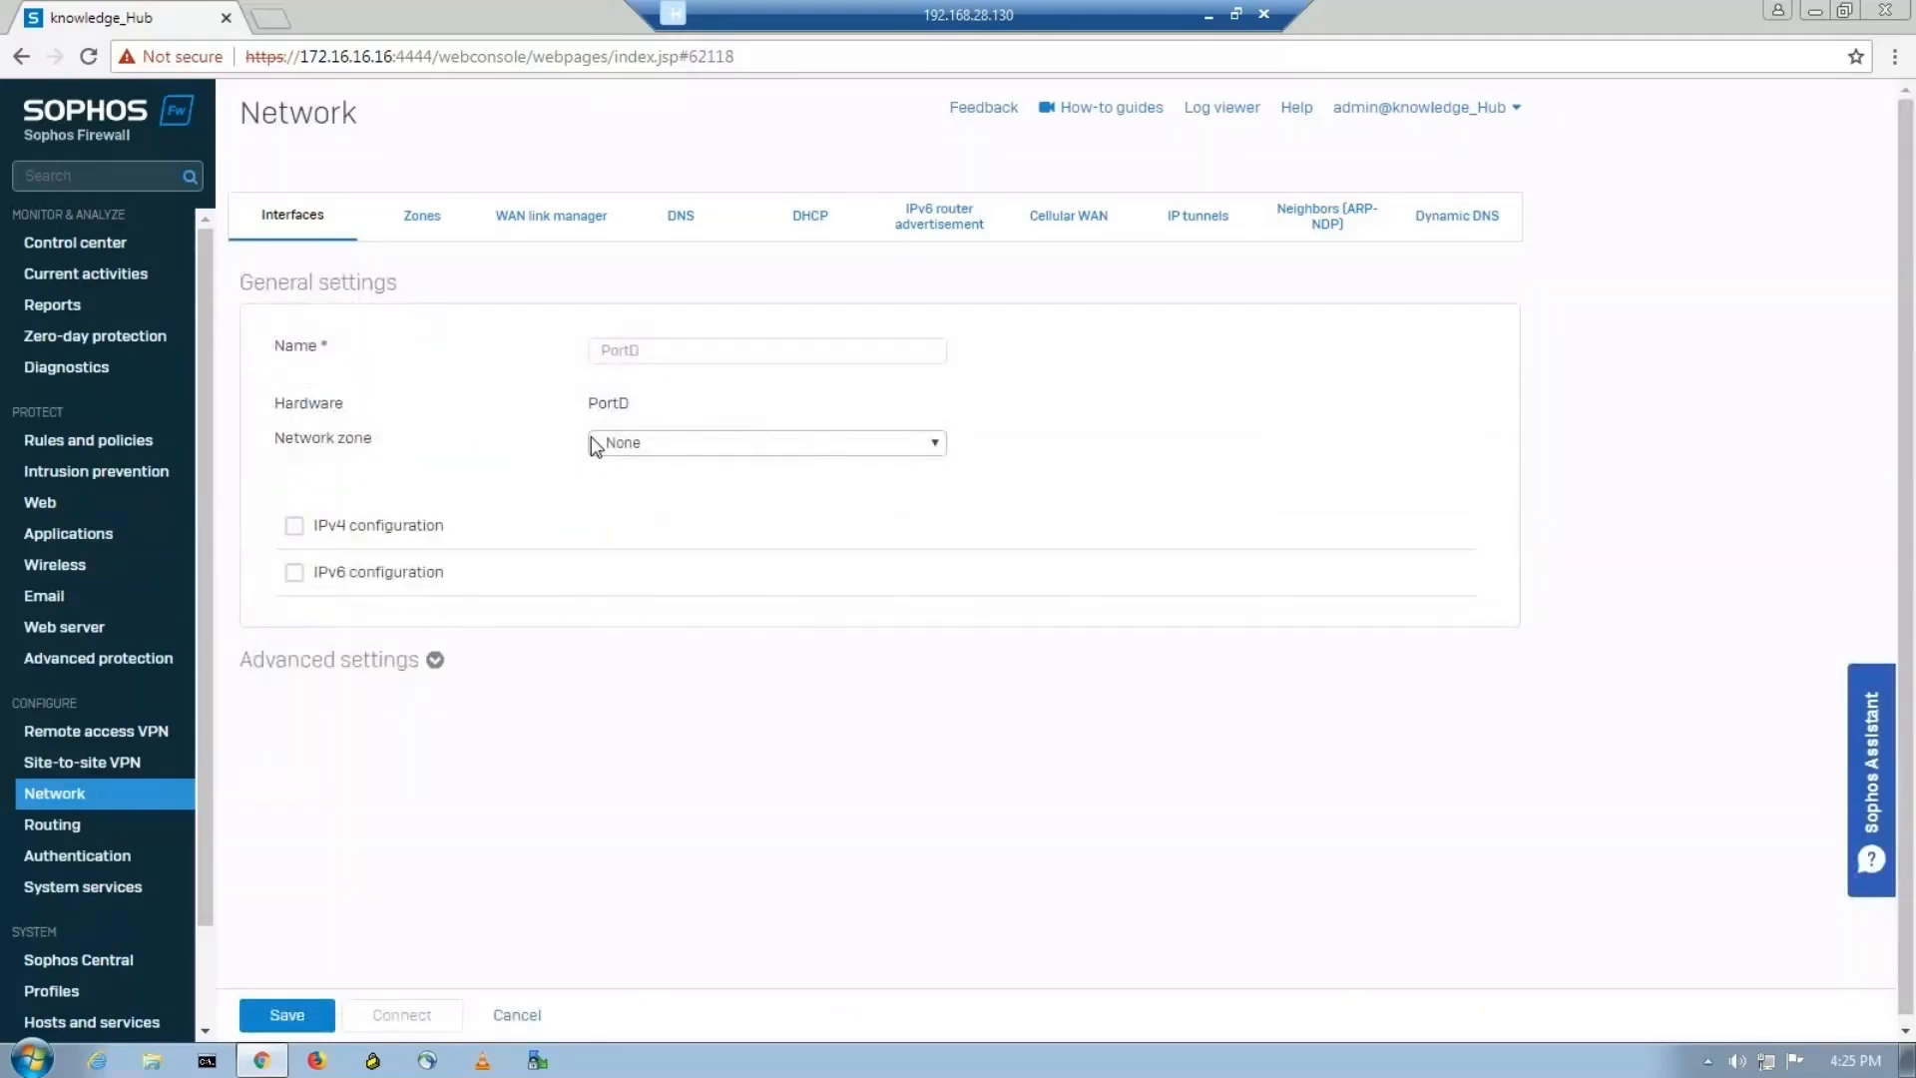
{"action": "left_click", "coordinate": [788, 446]}
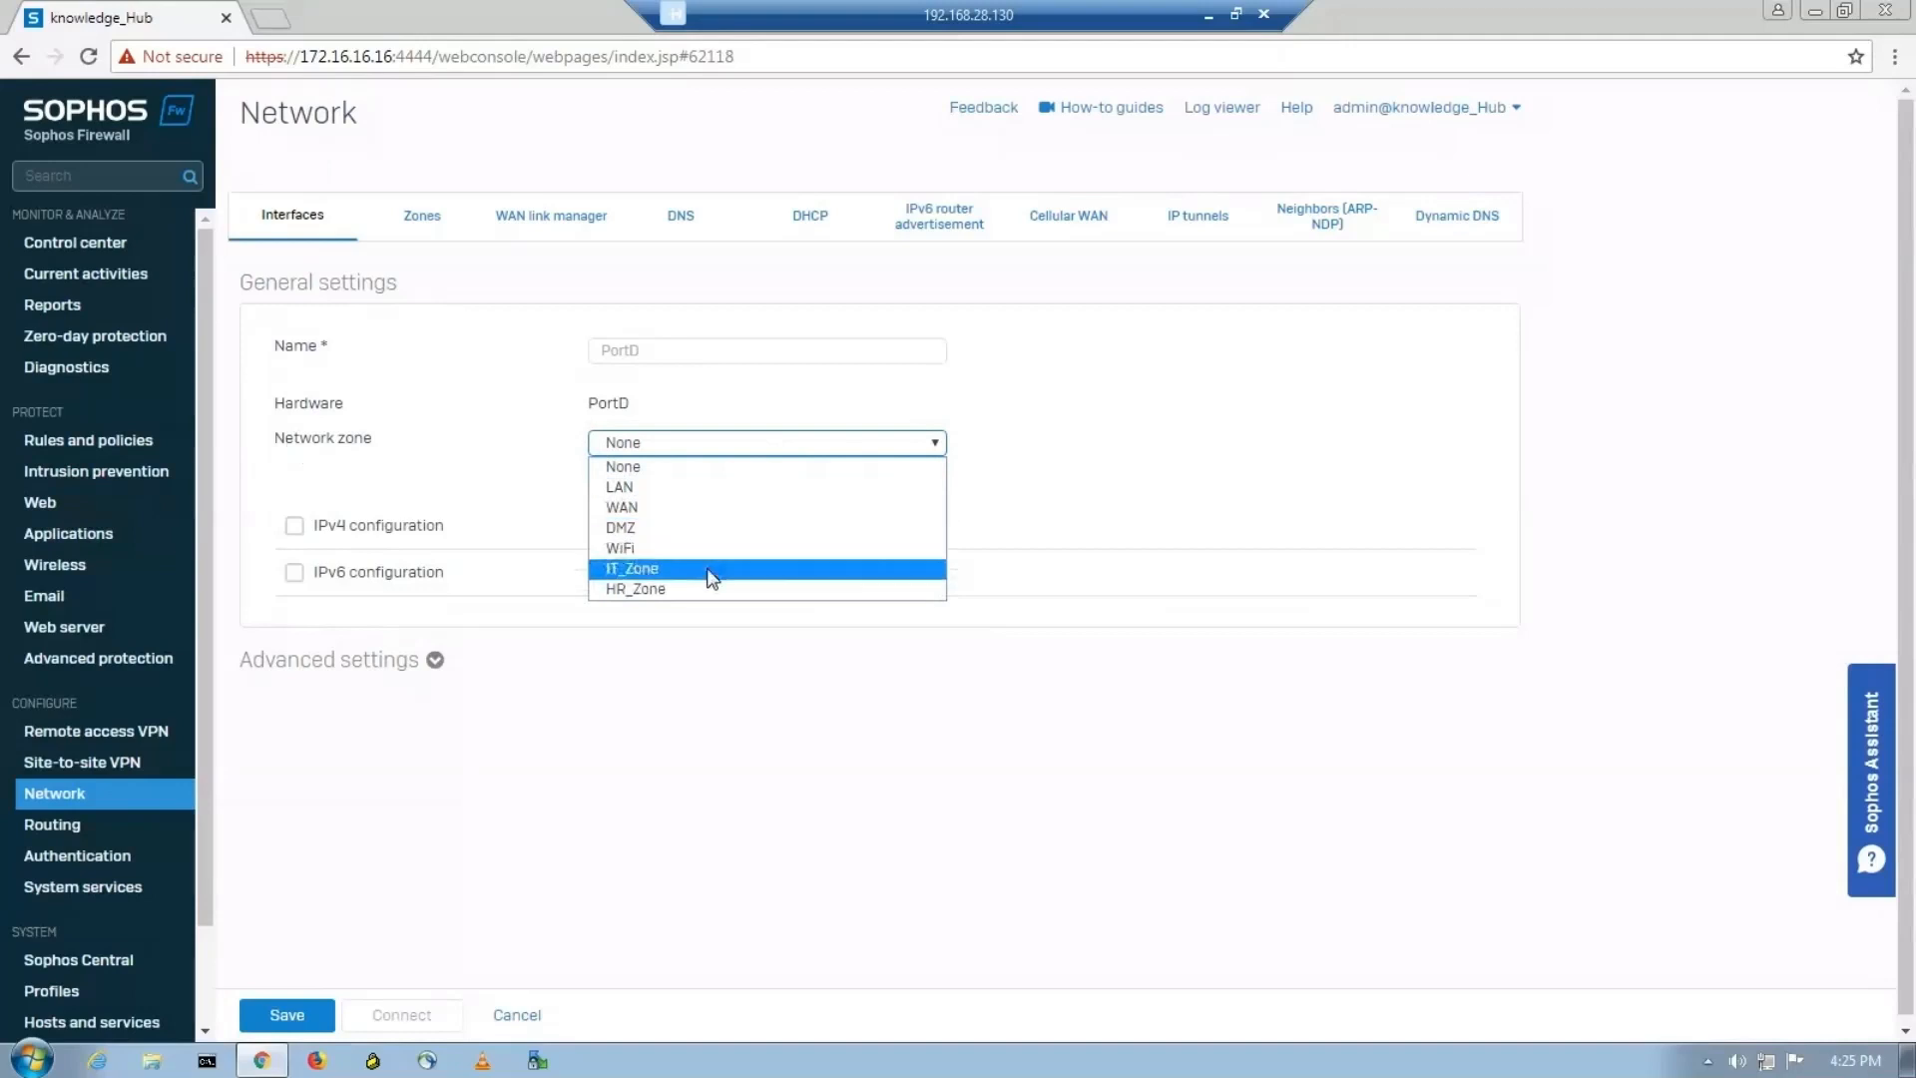
{"action": "left_click", "coordinate": [645, 577]}
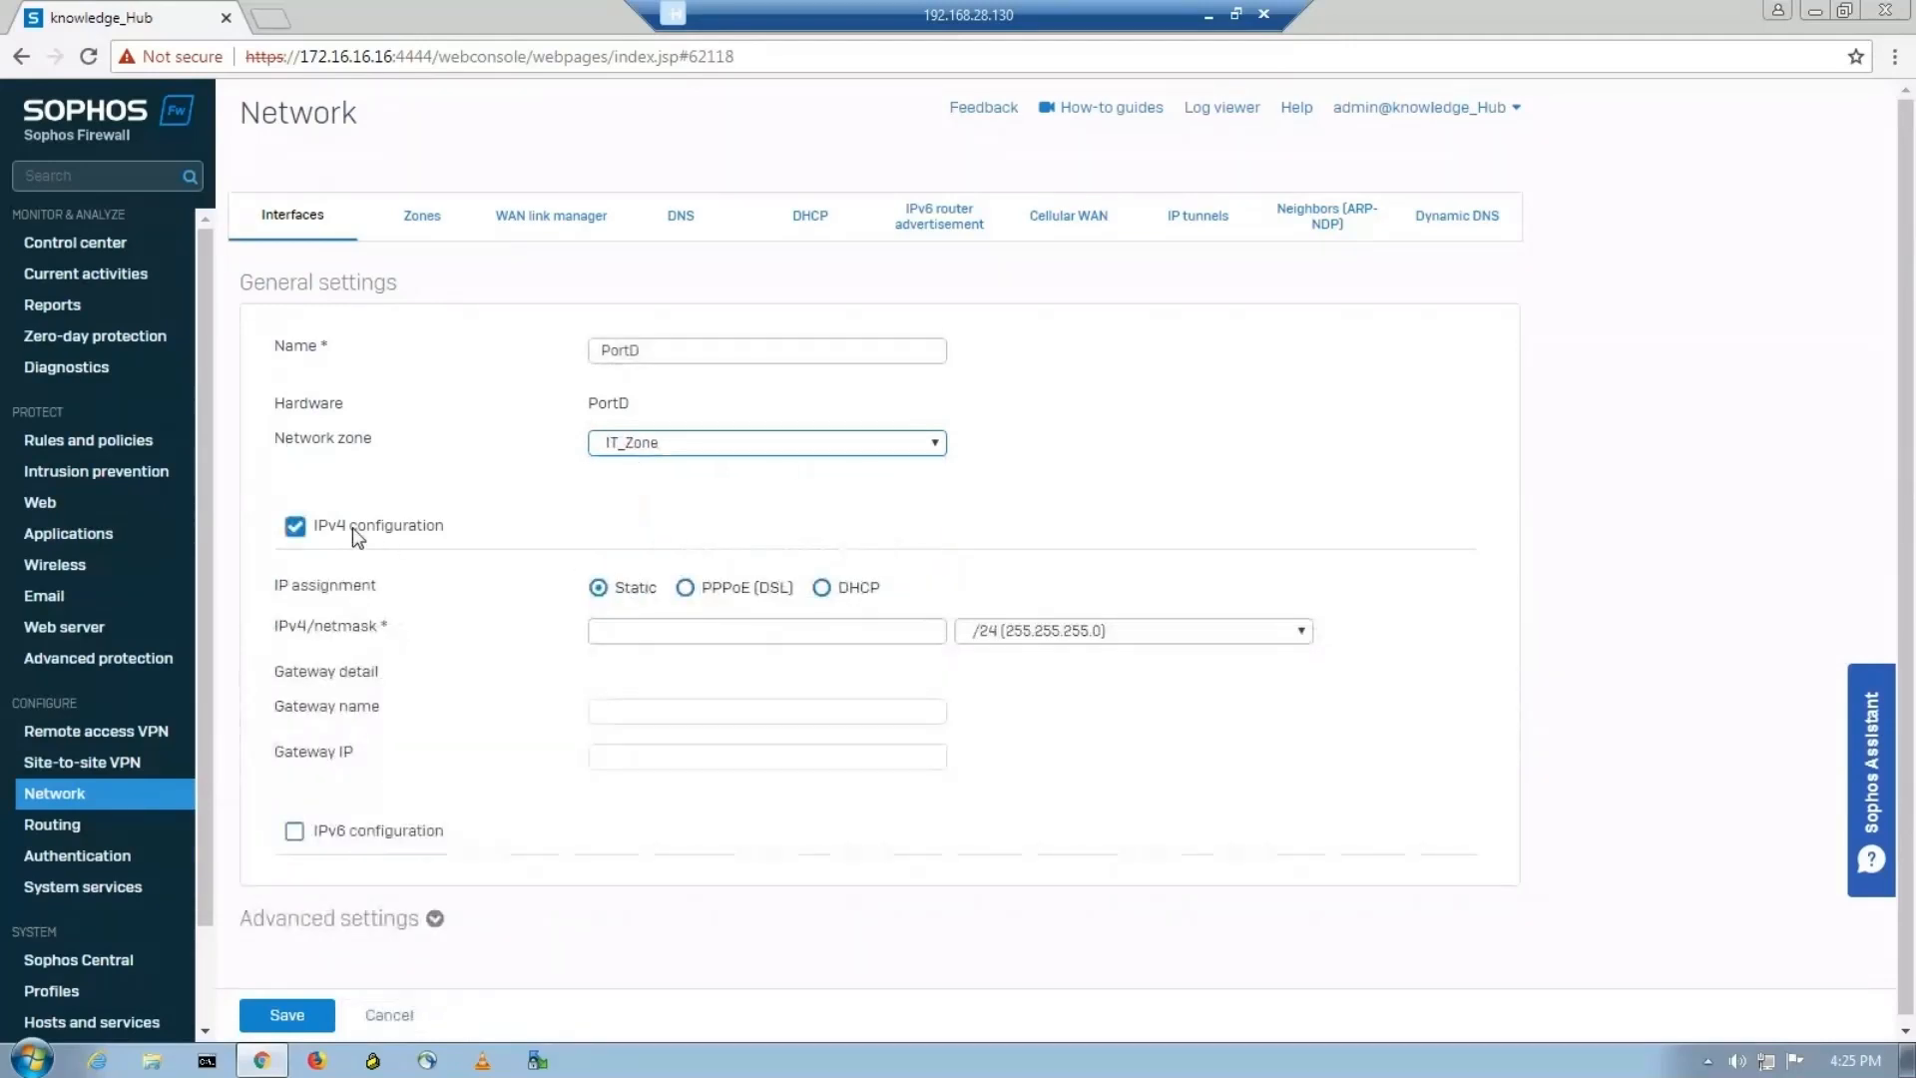
{"action": "left_click", "coordinate": [636, 628]}
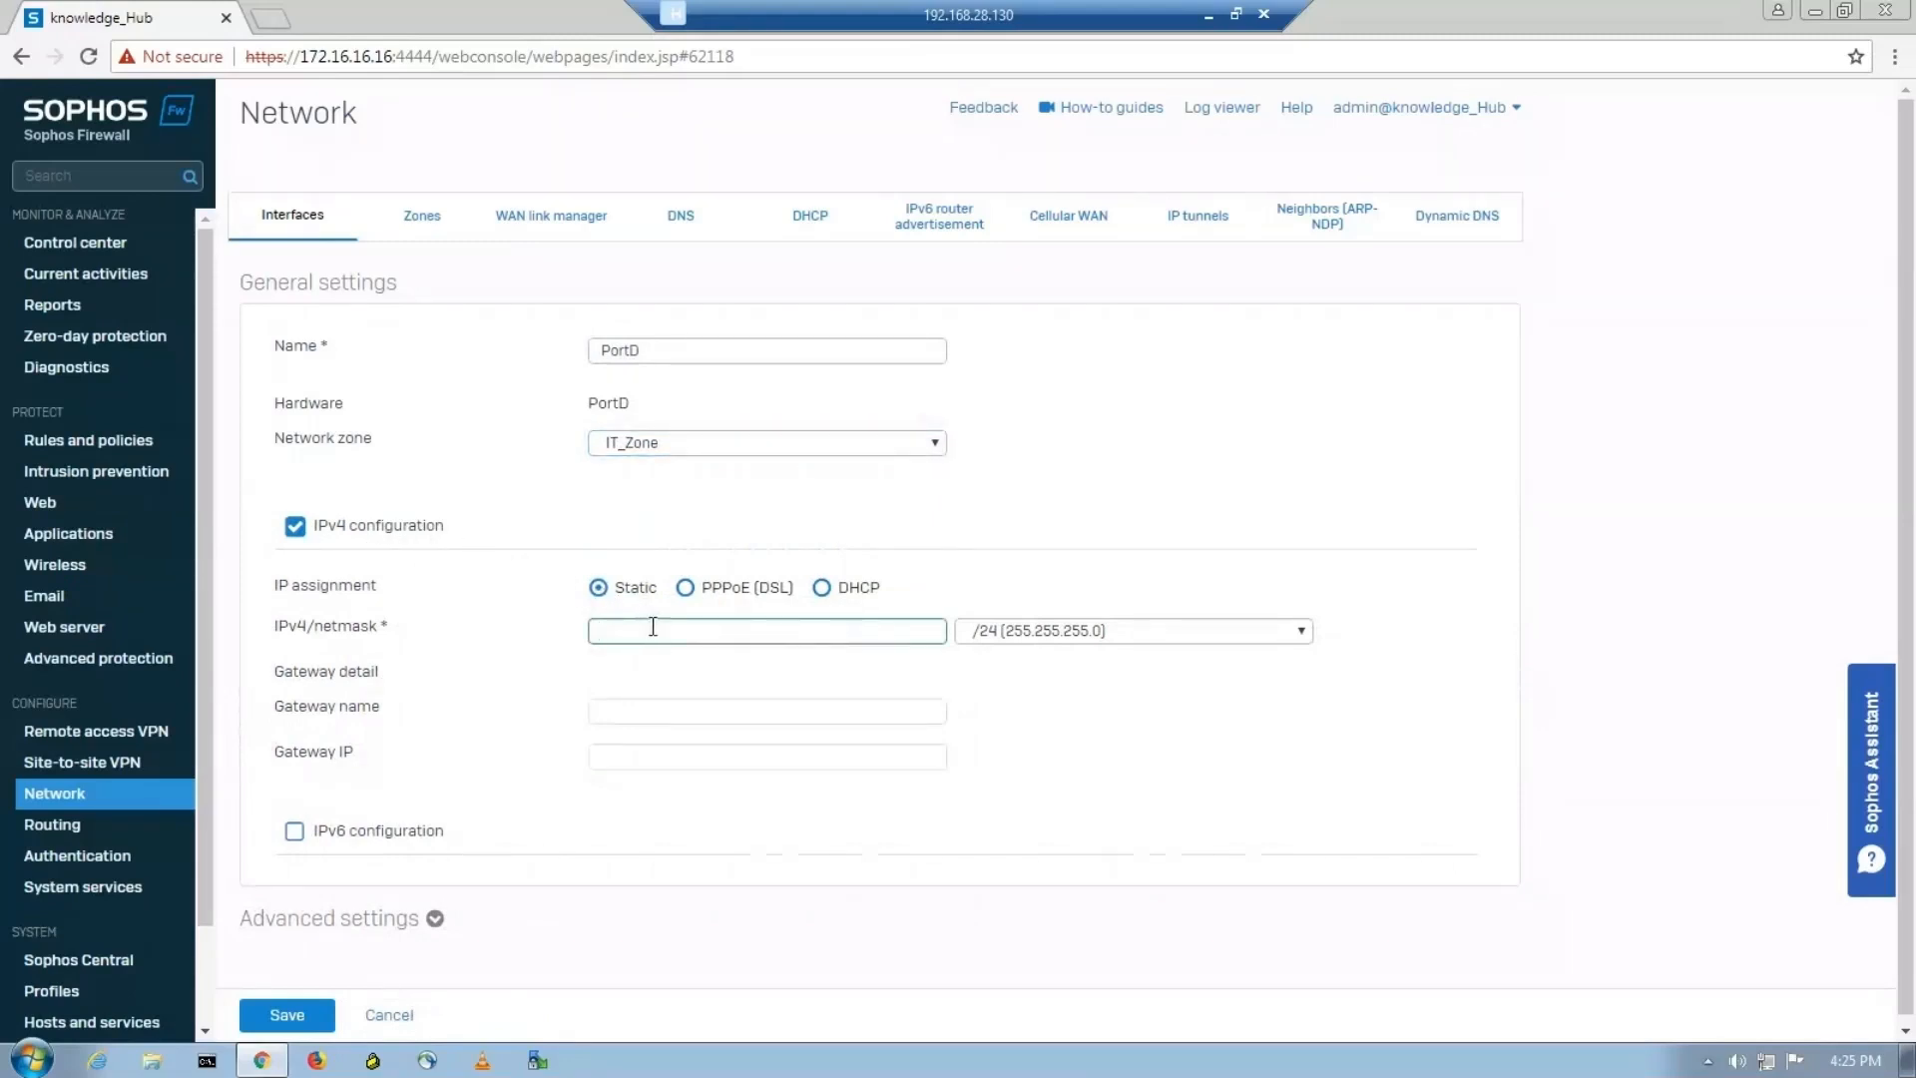
In the PNETLab topology, move the 192.168.0.1 label beside the firewall's PortC and the 10.10.0.1 label beside PortD.
{"action": "left_click", "coordinate": [1207, 16]}
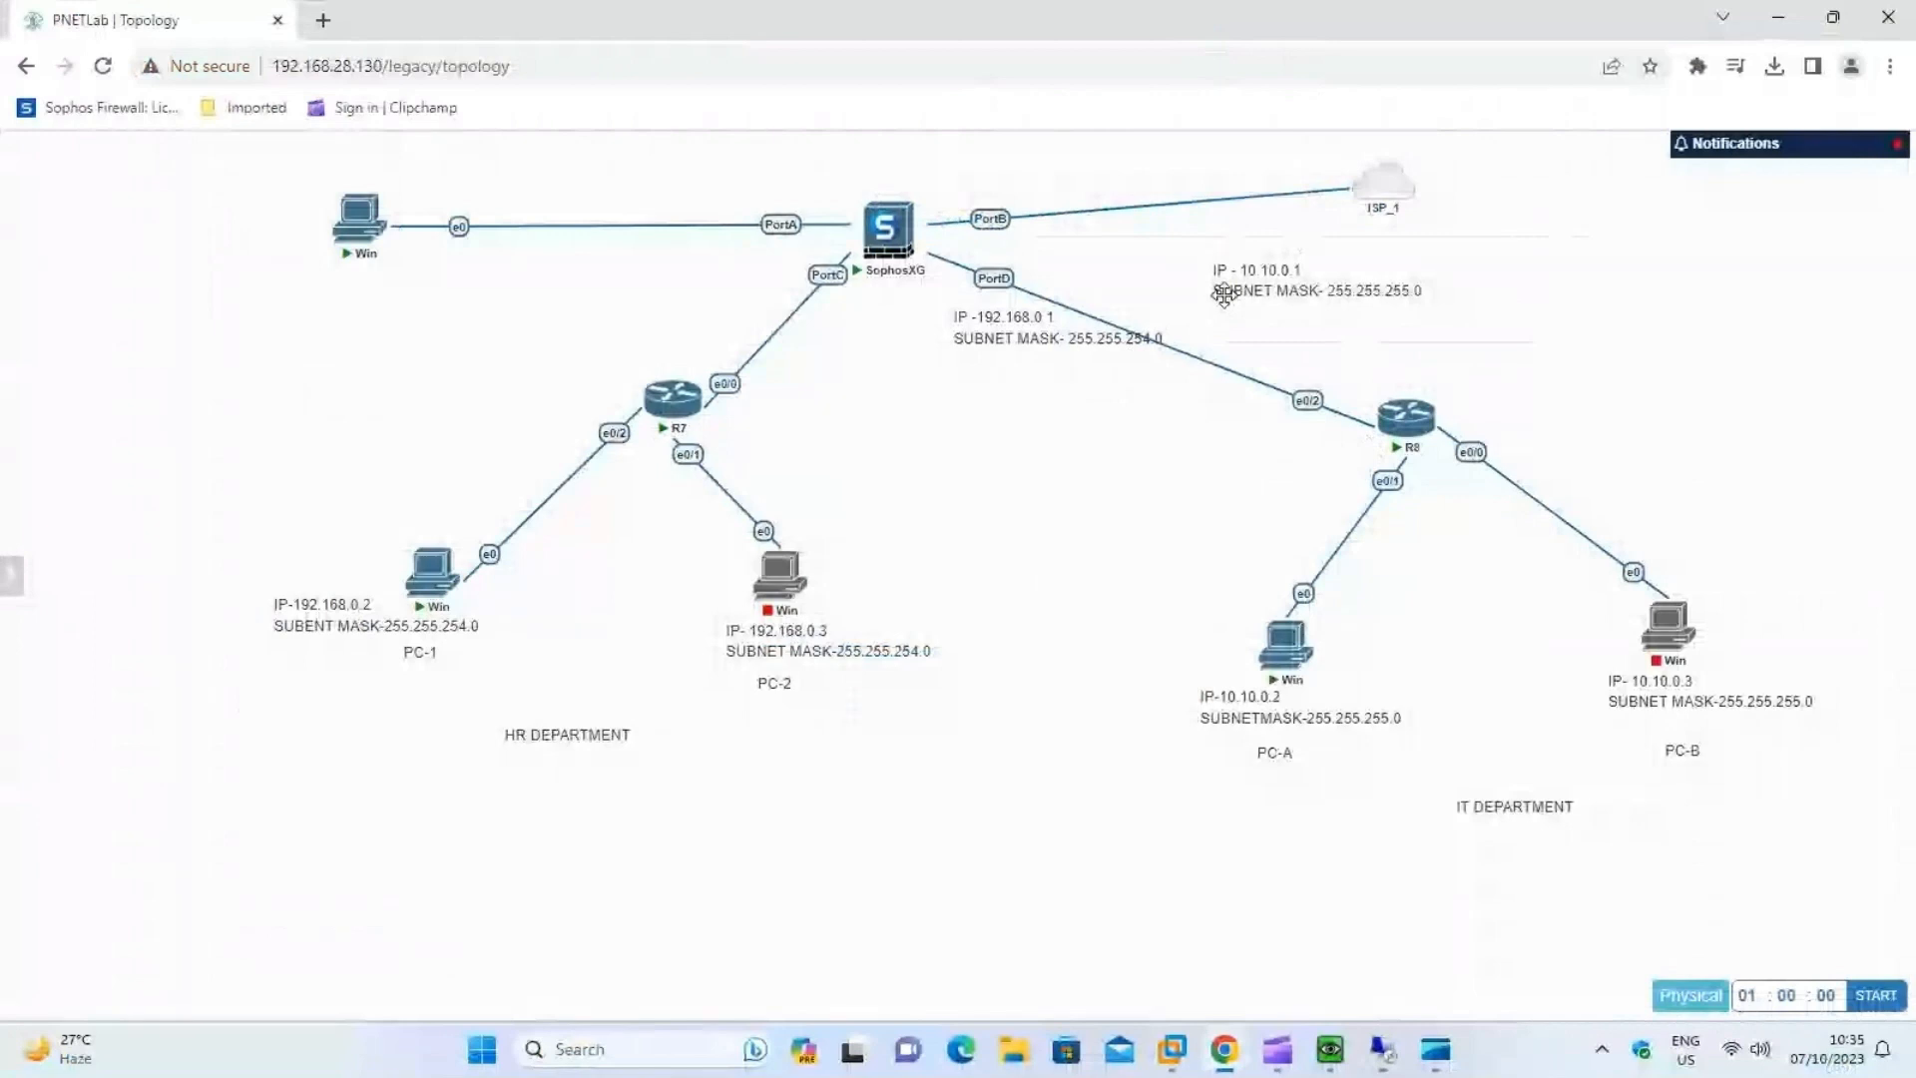
{"action": "left_click_drag", "start_coordinate": [1034, 325], "coordinate": [893, 321]}
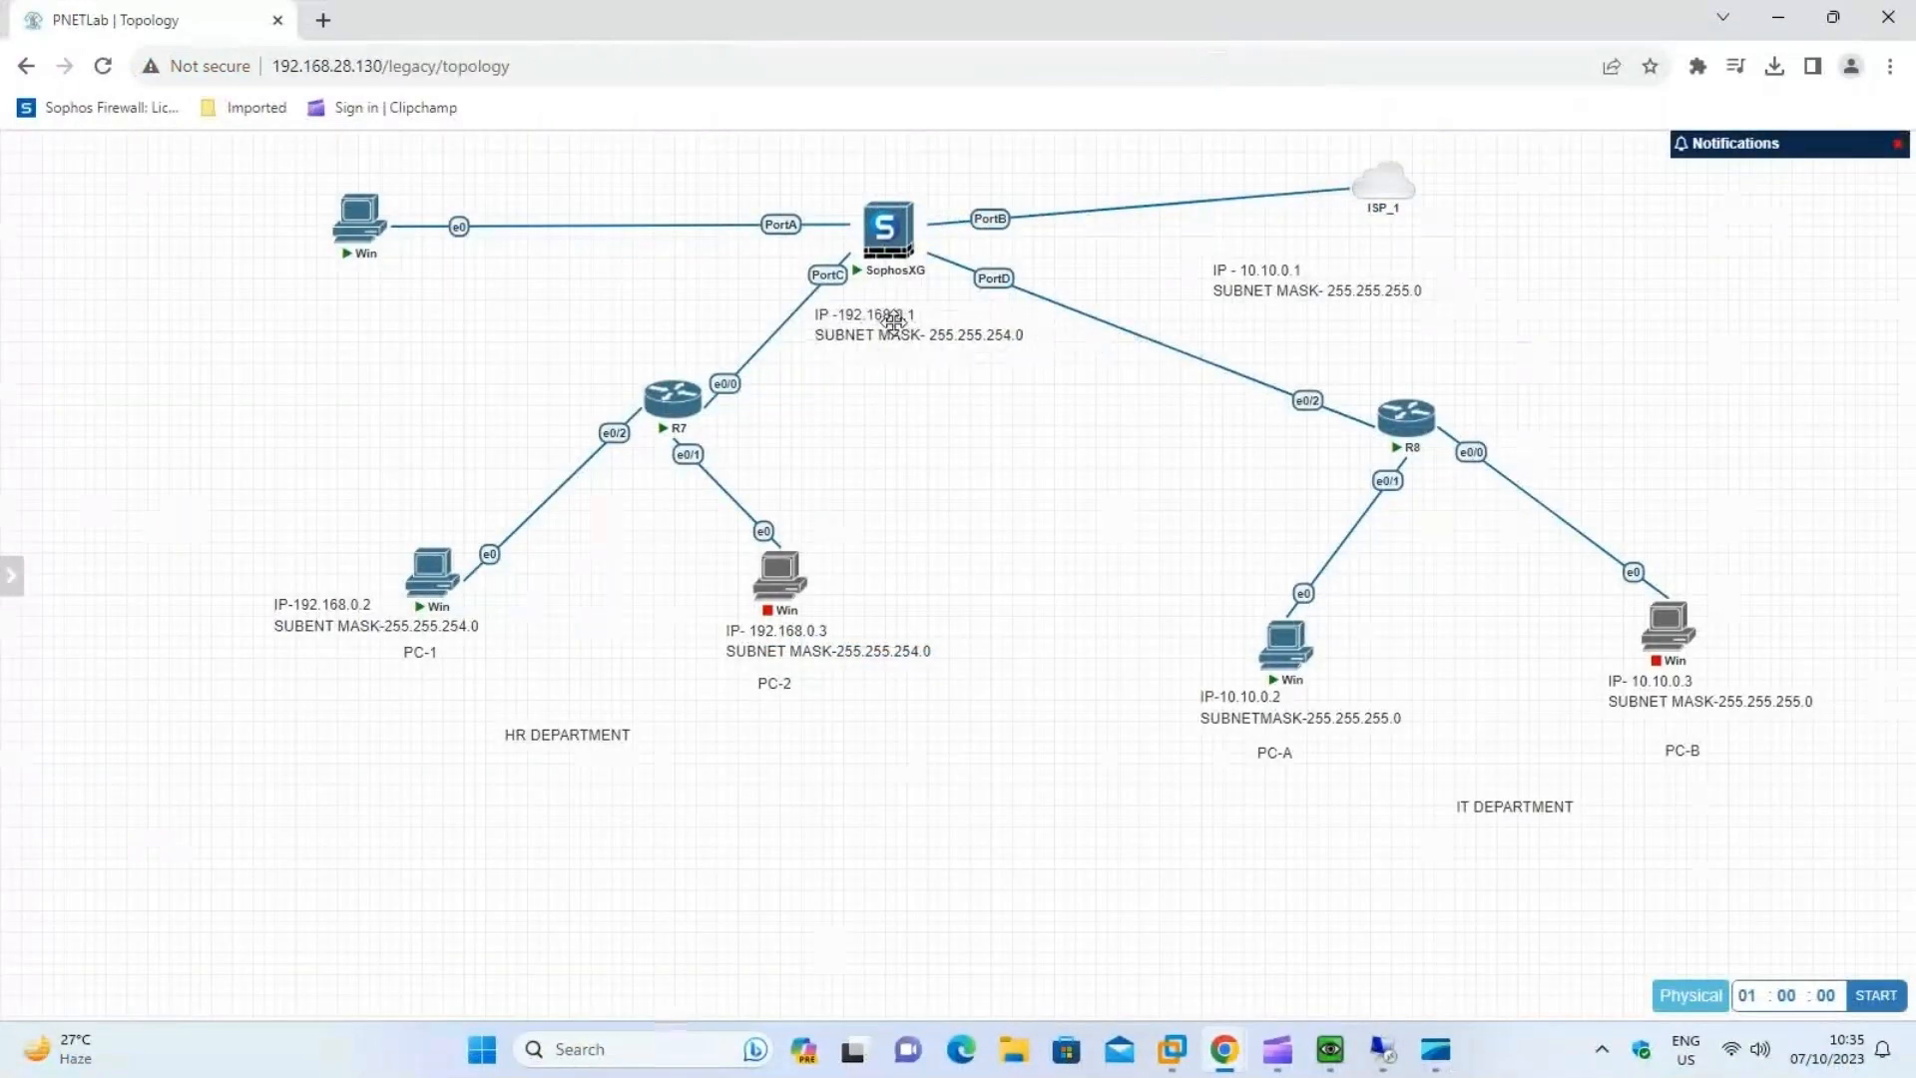
{"action": "left_click_drag", "start_coordinate": [1242, 271], "coordinate": [1090, 266]}
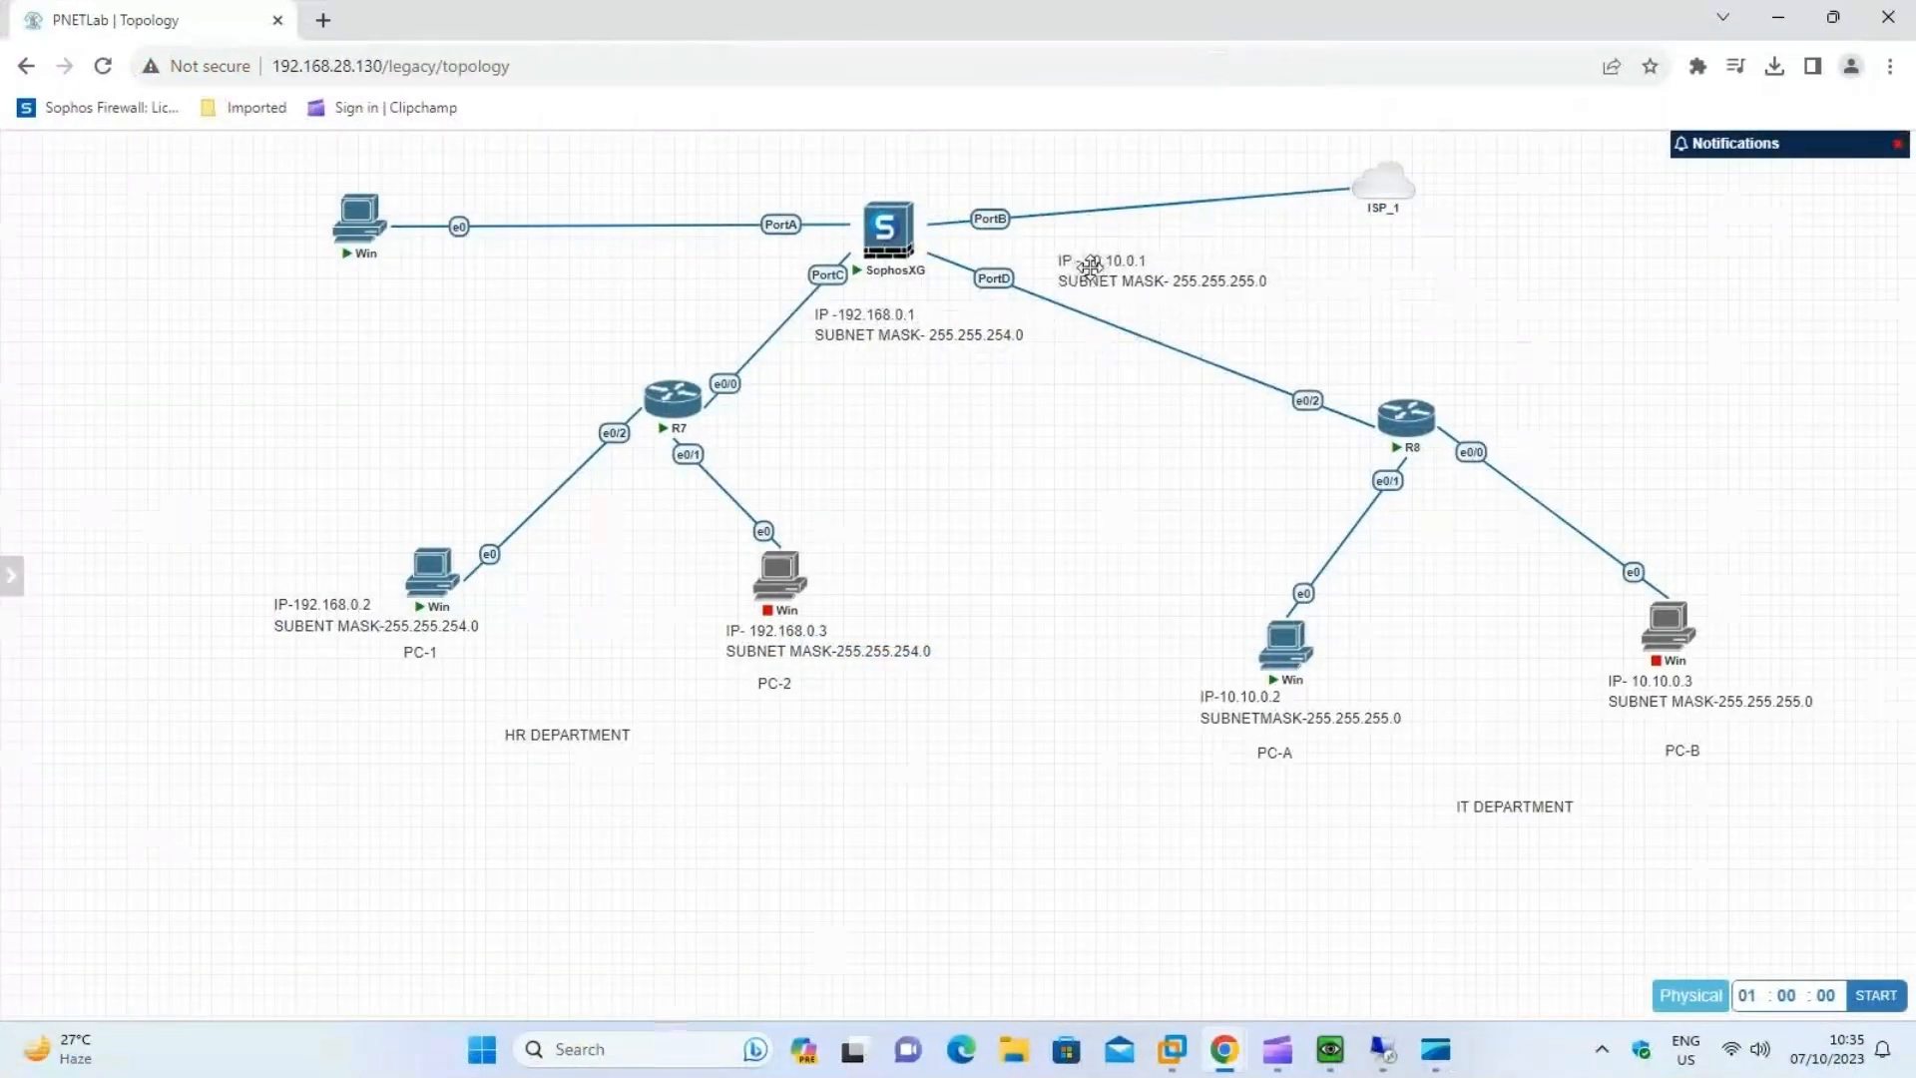
Back in the Sophos console, give PortD the static IPv4 address 10.10.0.1 with netmask /24 (255.255.255.0) and expand its advanced settings.
{"action": "left_click", "coordinate": [1380, 1048]}
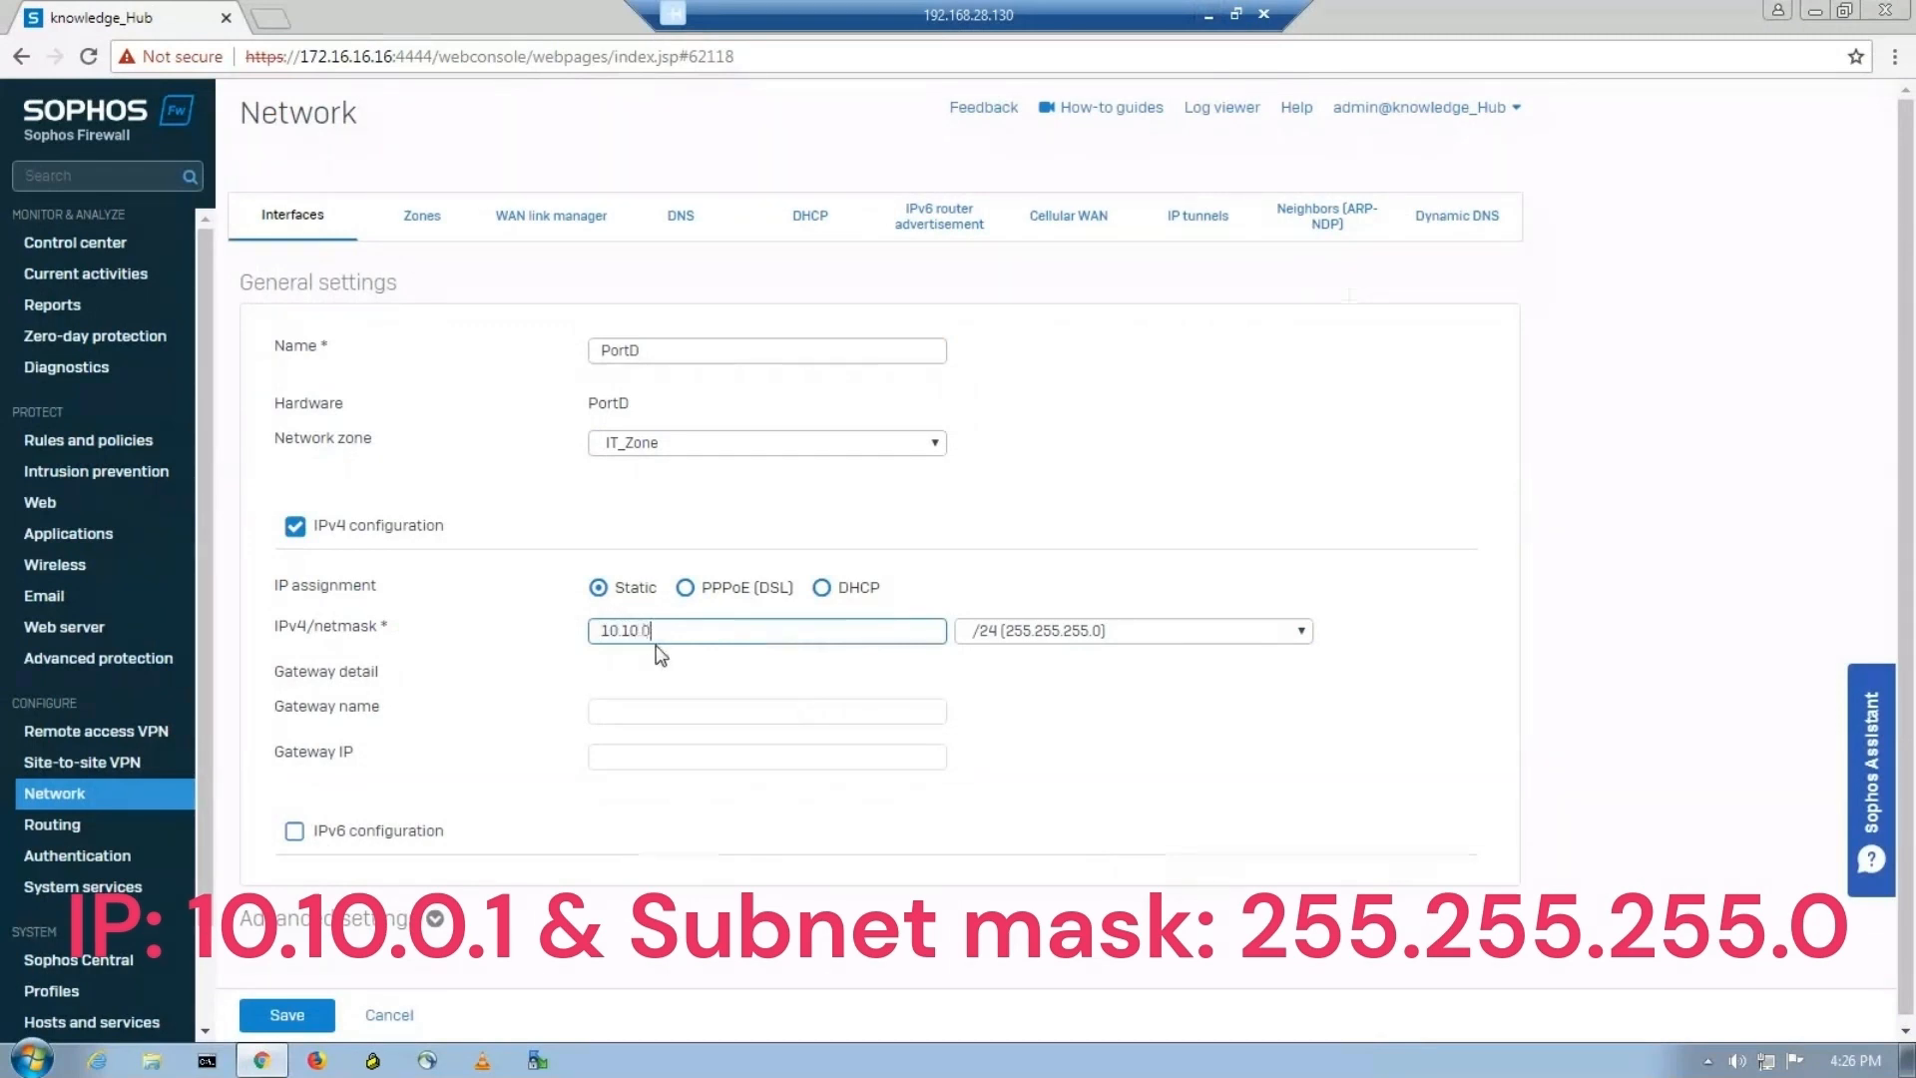
{"action": "type", "text": ".1"}
{"action": "left_click", "coordinate": [1303, 635]}
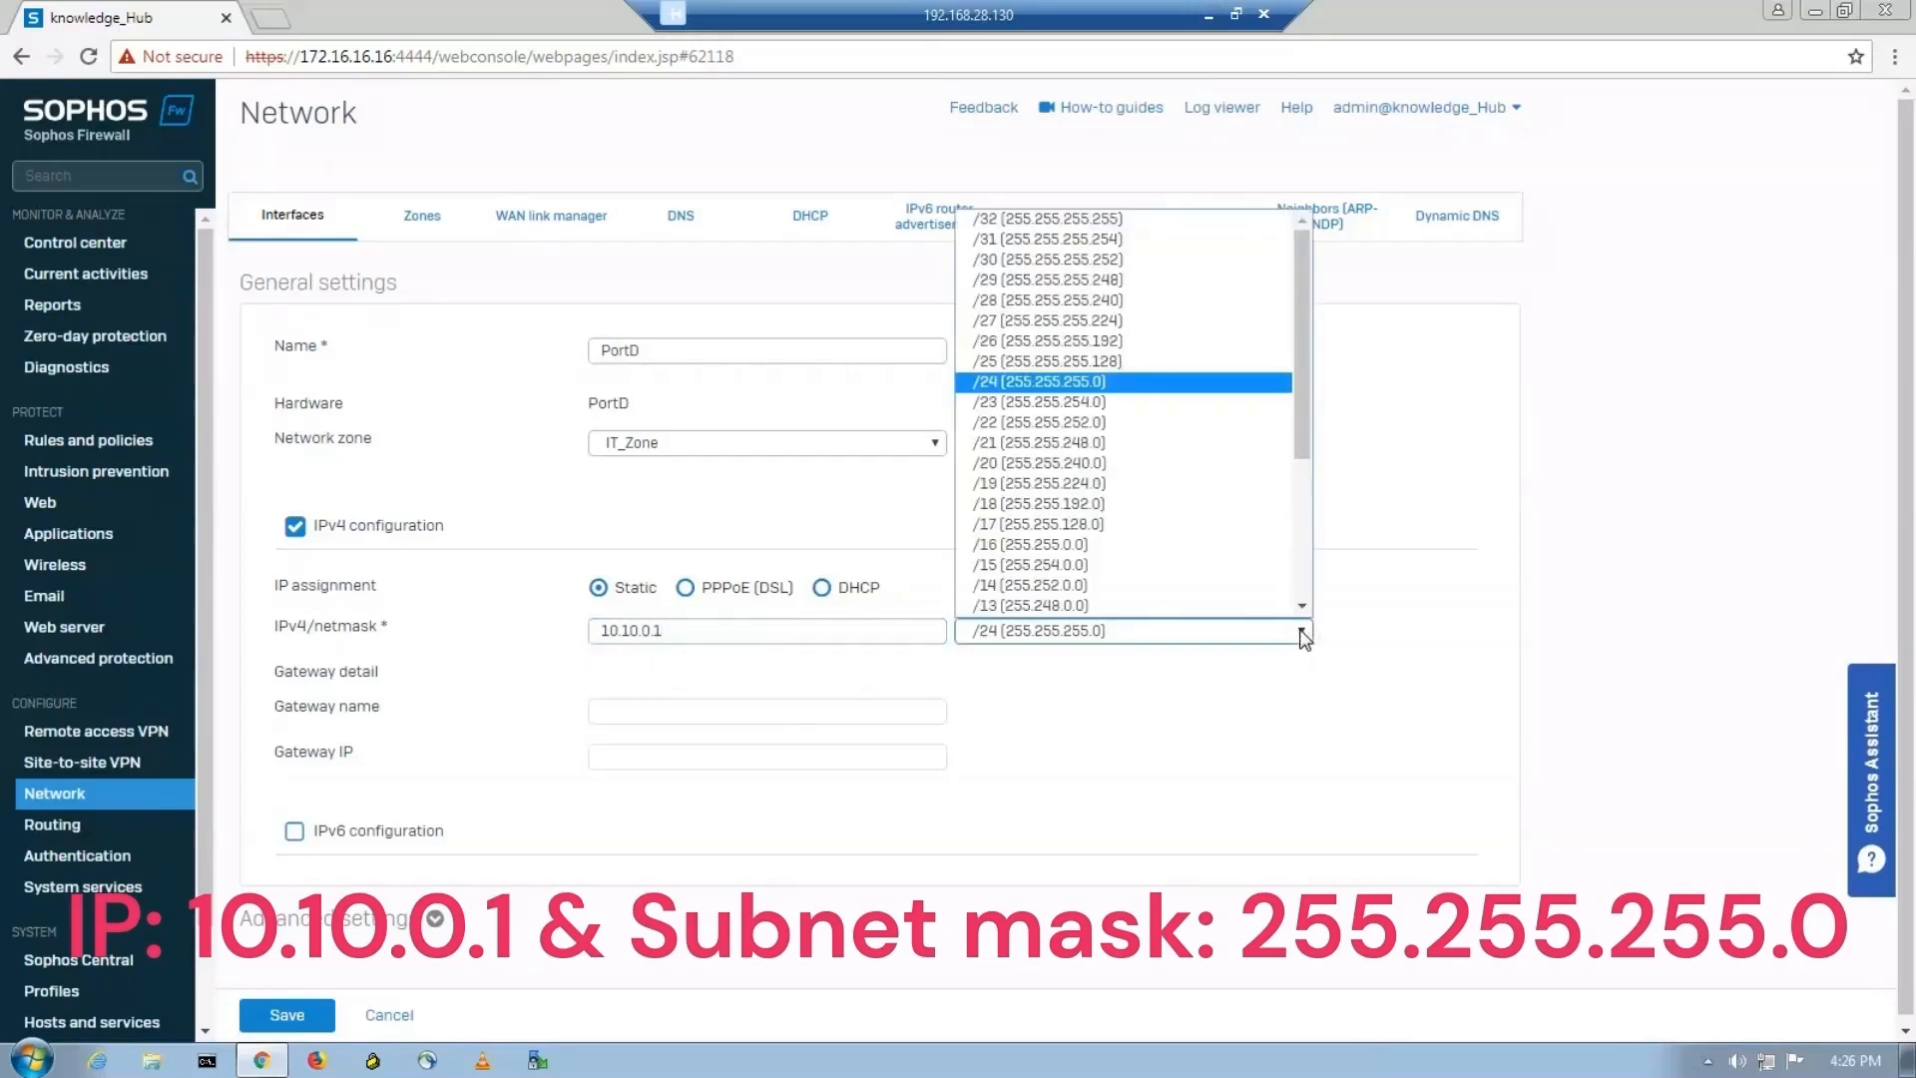
{"action": "left_click", "coordinate": [1076, 384]}
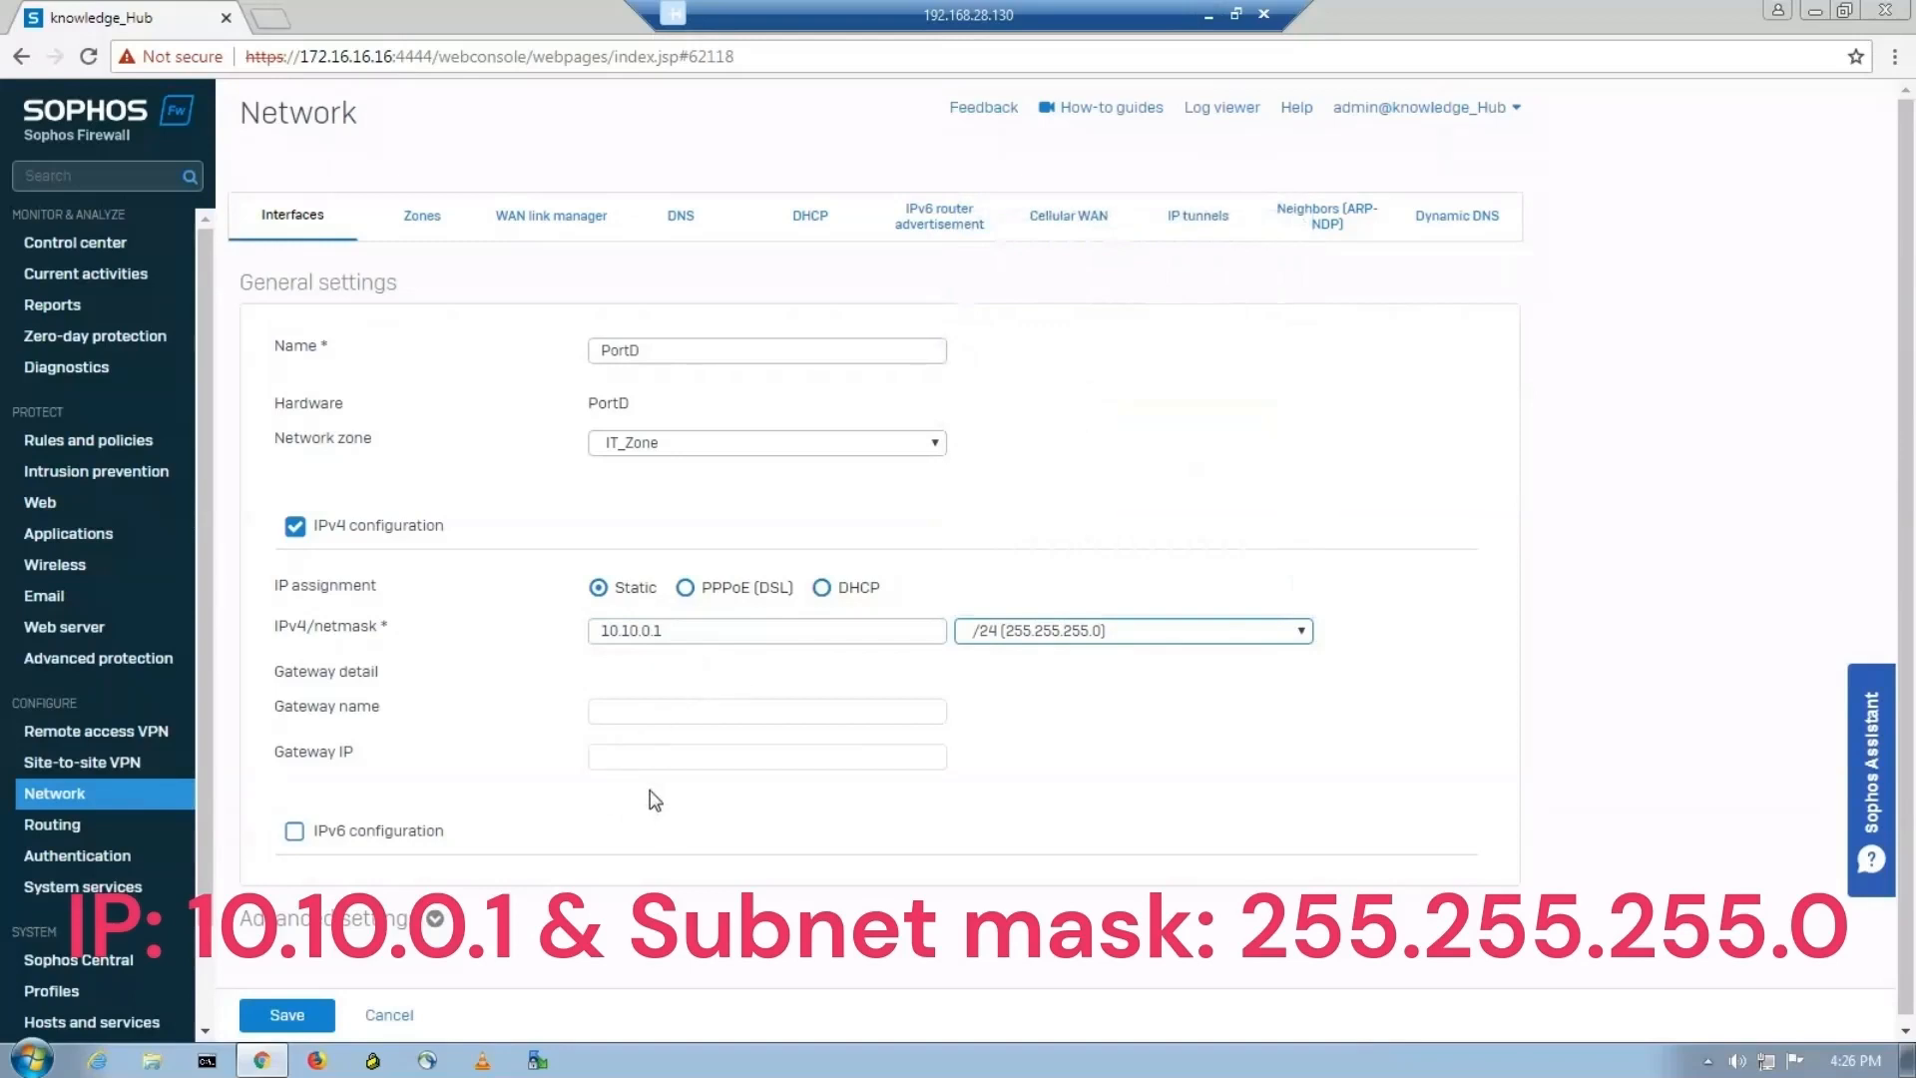
{"action": "scroll", "coordinate": [637, 804], "scroll_direction": "down", "scroll_amount": 1}
{"action": "left_click_drag", "start_coordinate": [1911, 775], "coordinate": [1911, 776]}
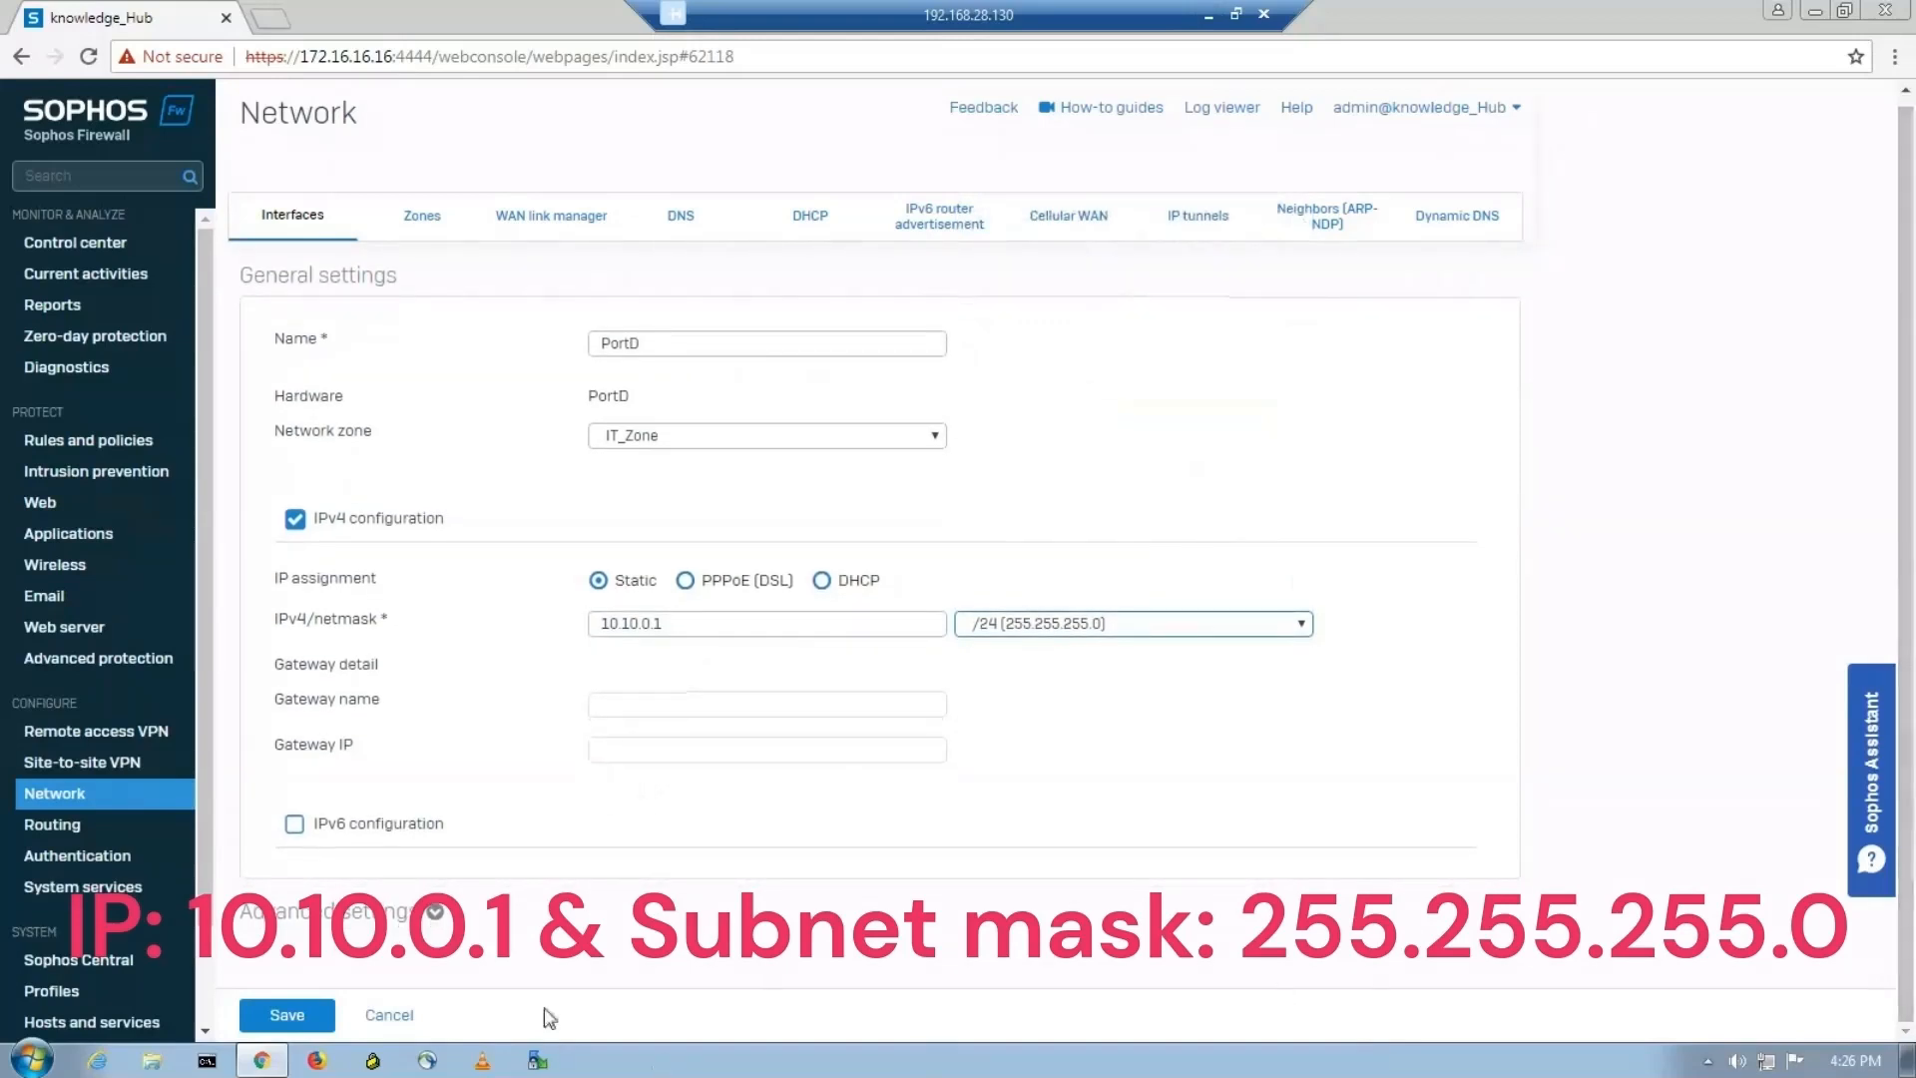
{"action": "left_click", "coordinate": [435, 912]}
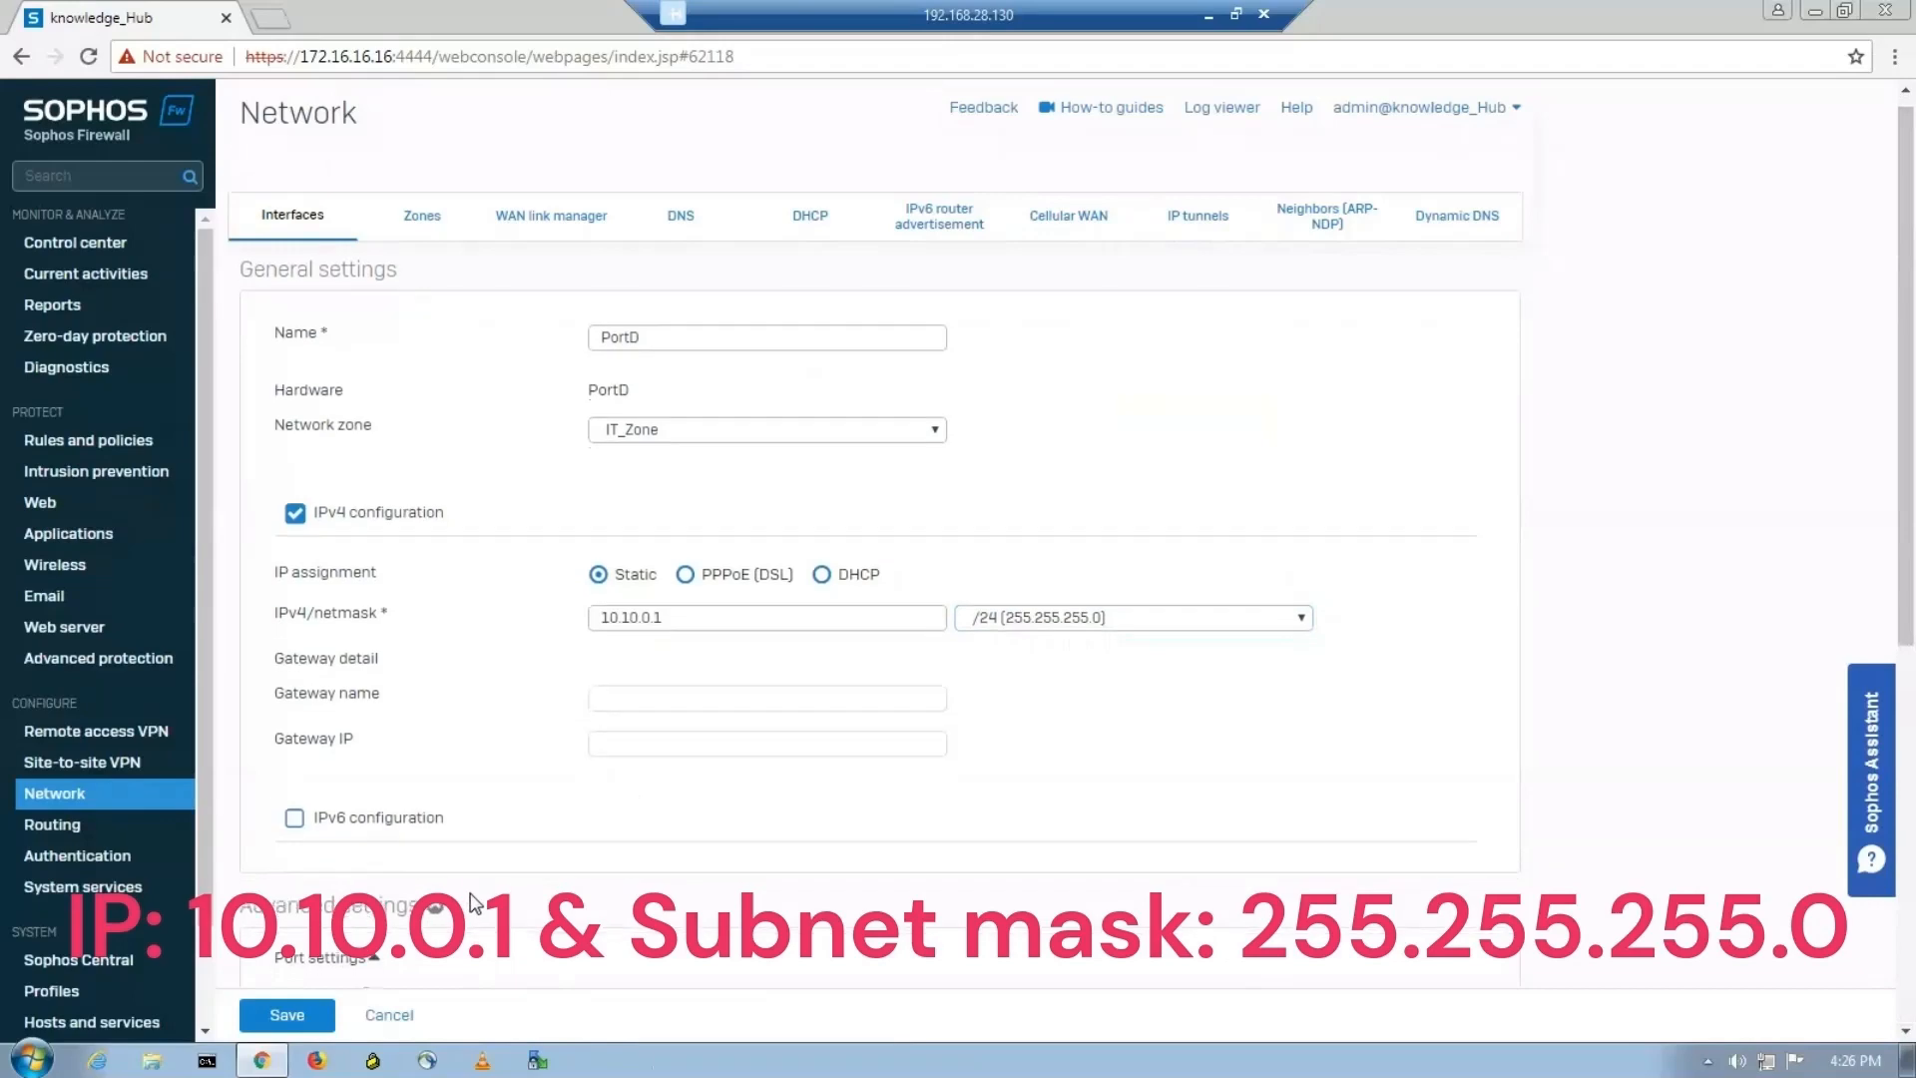
Save the PortD interface settings and approve the interface update.
{"action": "scroll", "coordinate": [599, 798], "scroll_direction": "down", "scroll_amount": 4}
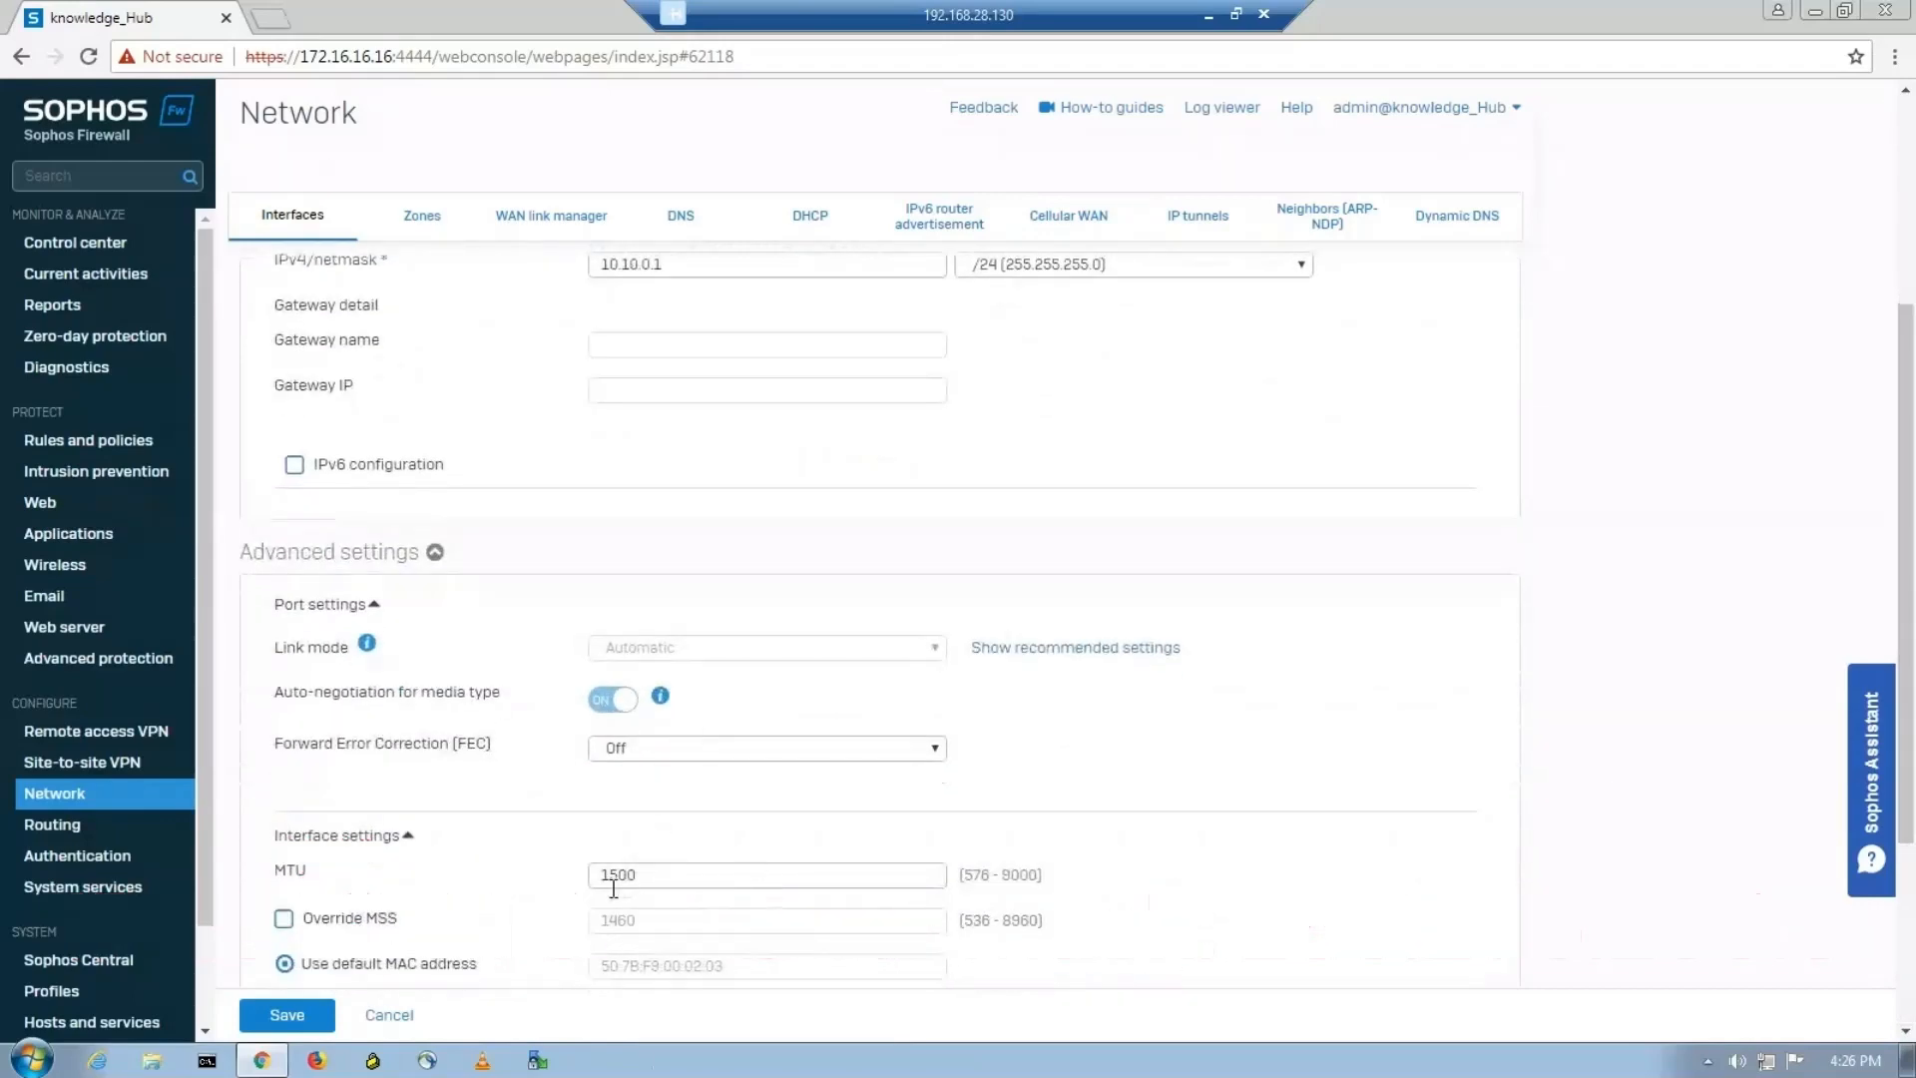
{"action": "scroll", "coordinate": [449, 958], "scroll_direction": "down", "scroll_amount": 3}
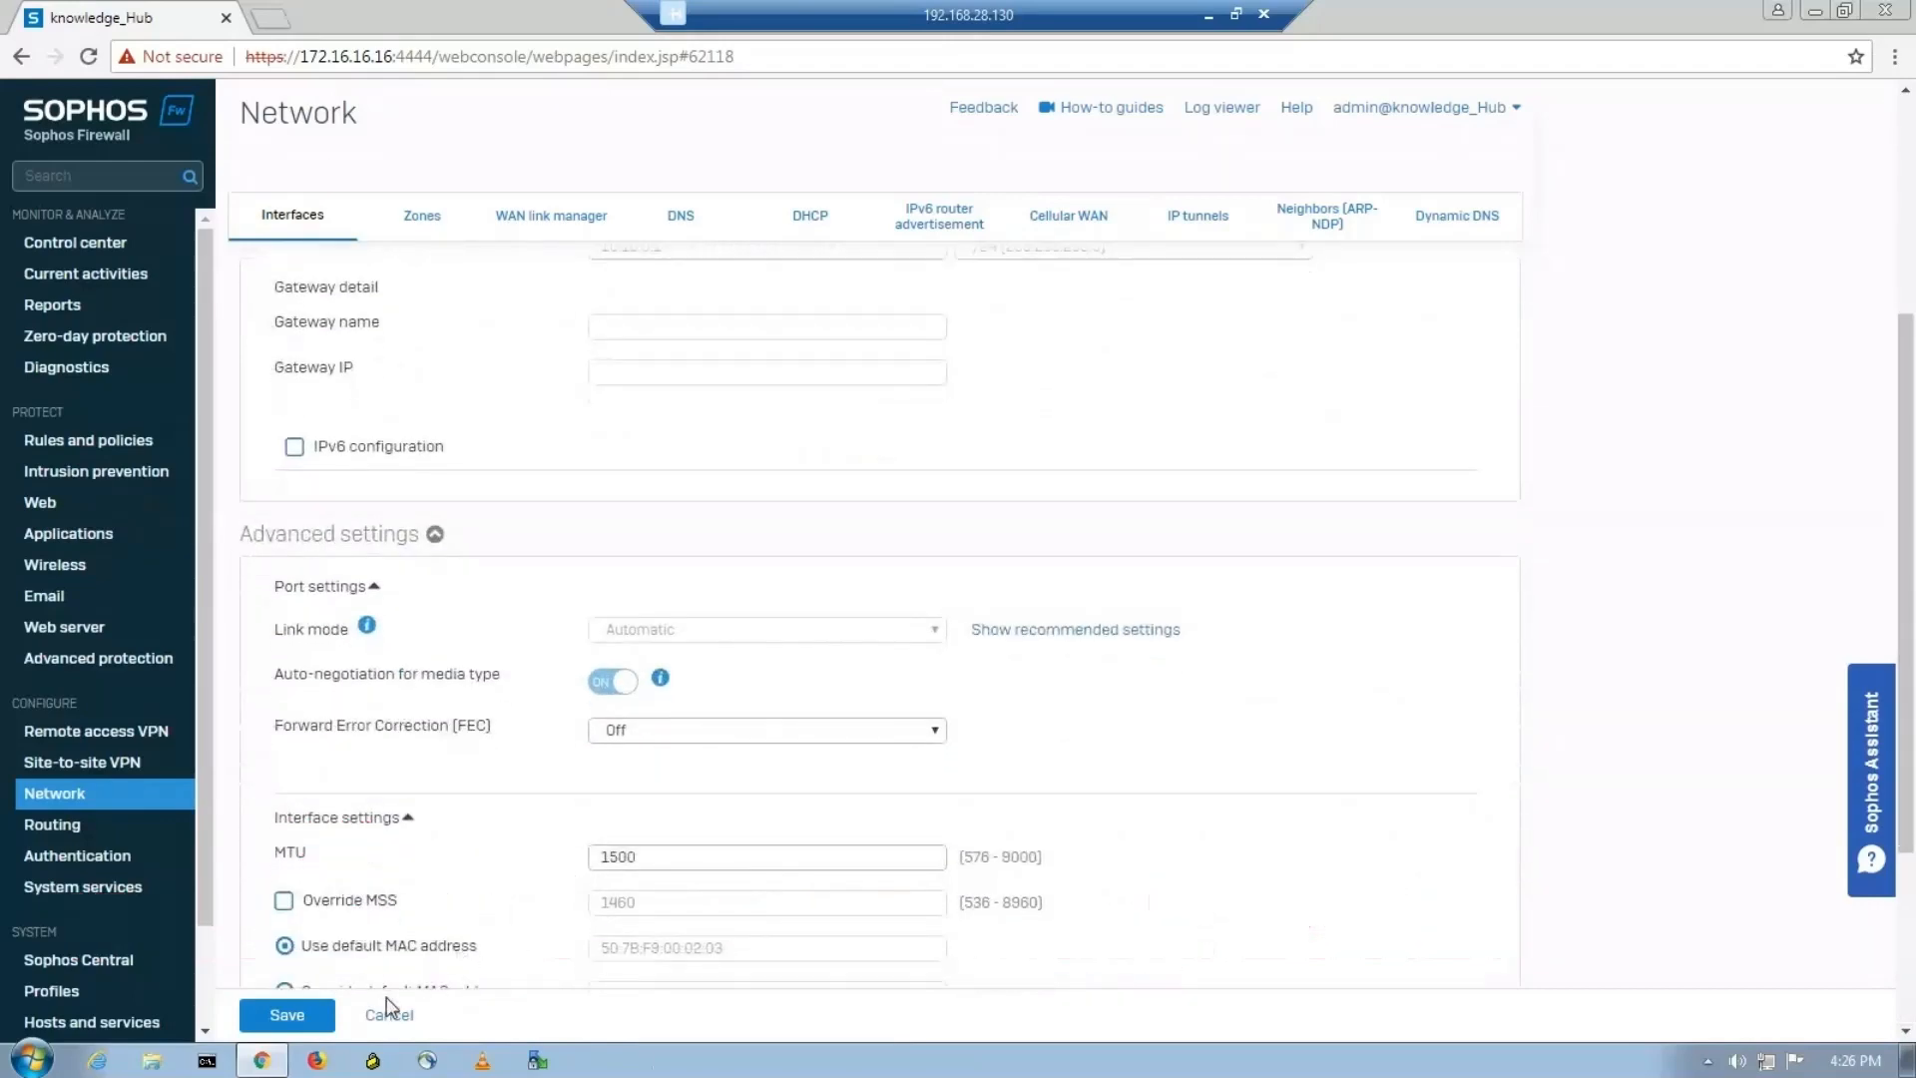
{"action": "left_click", "coordinate": [289, 1015]}
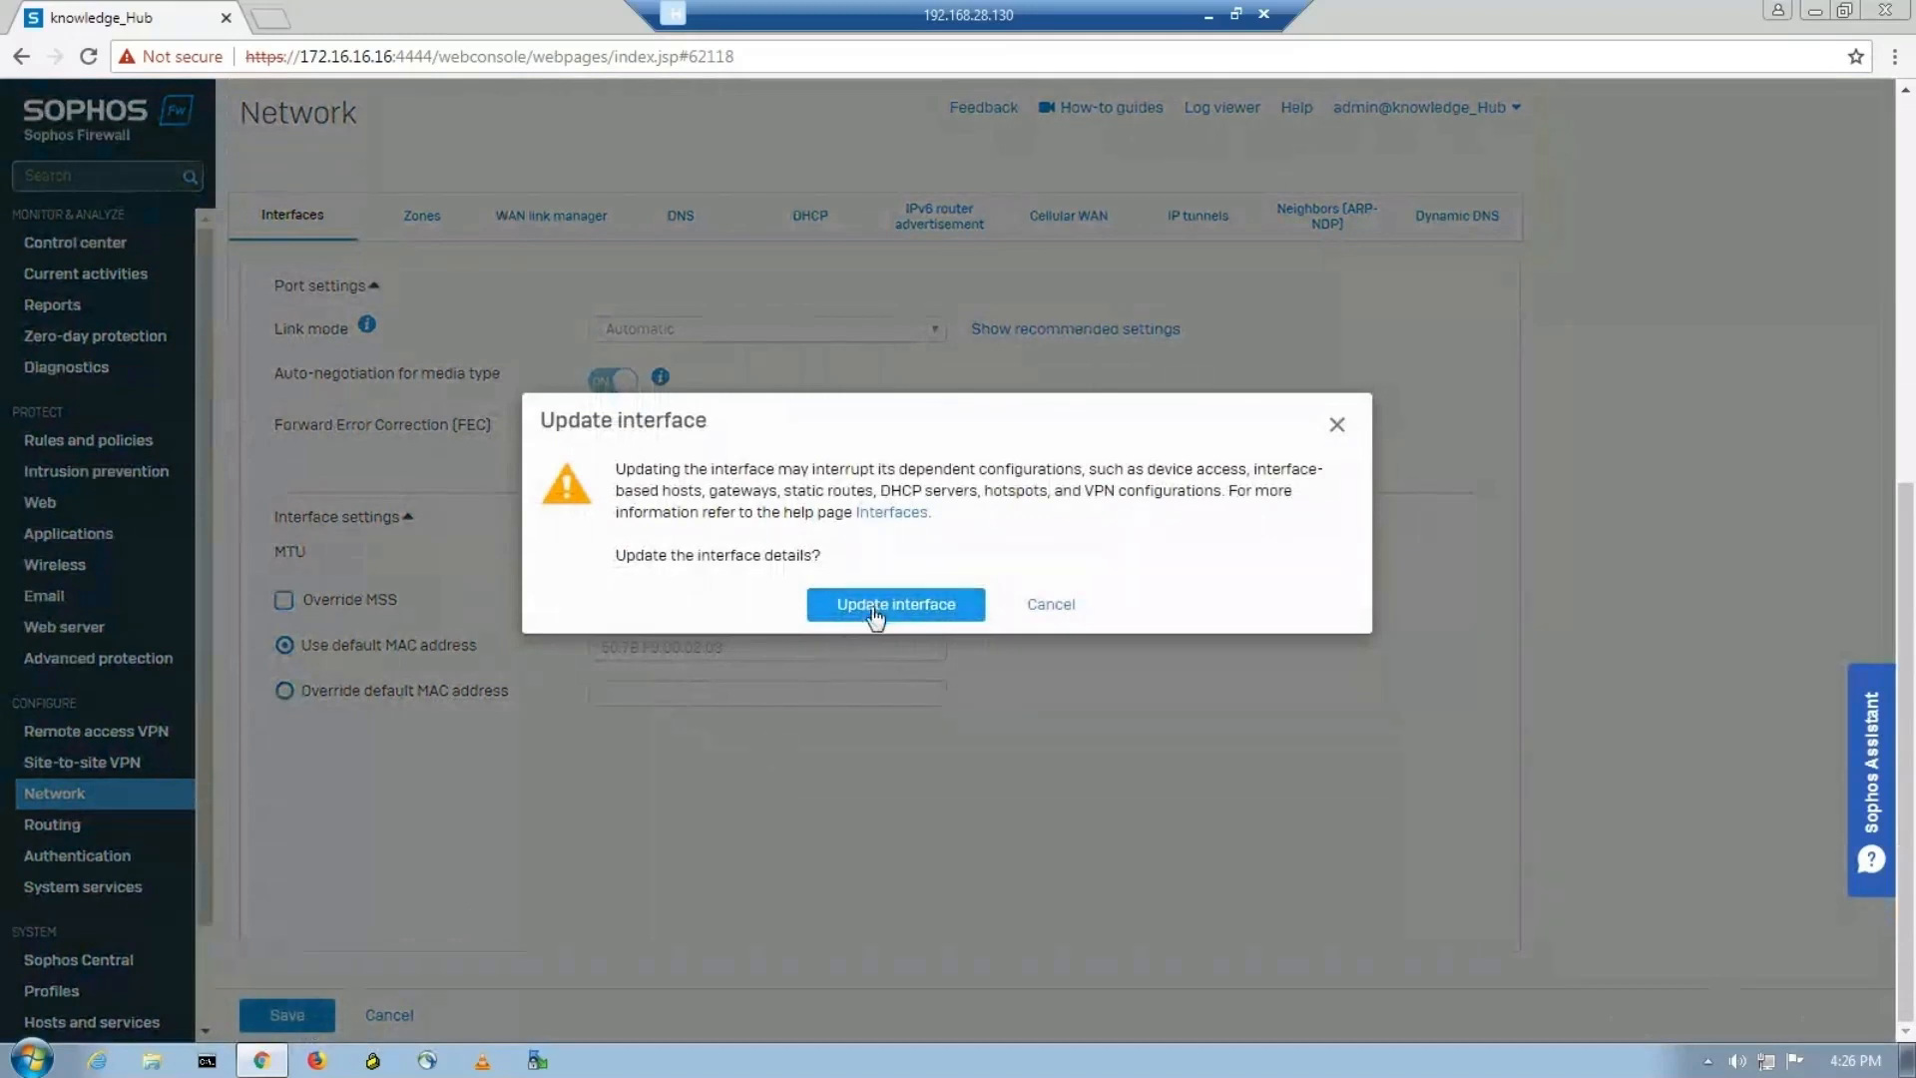
{"action": "left_click", "coordinate": [871, 609]}
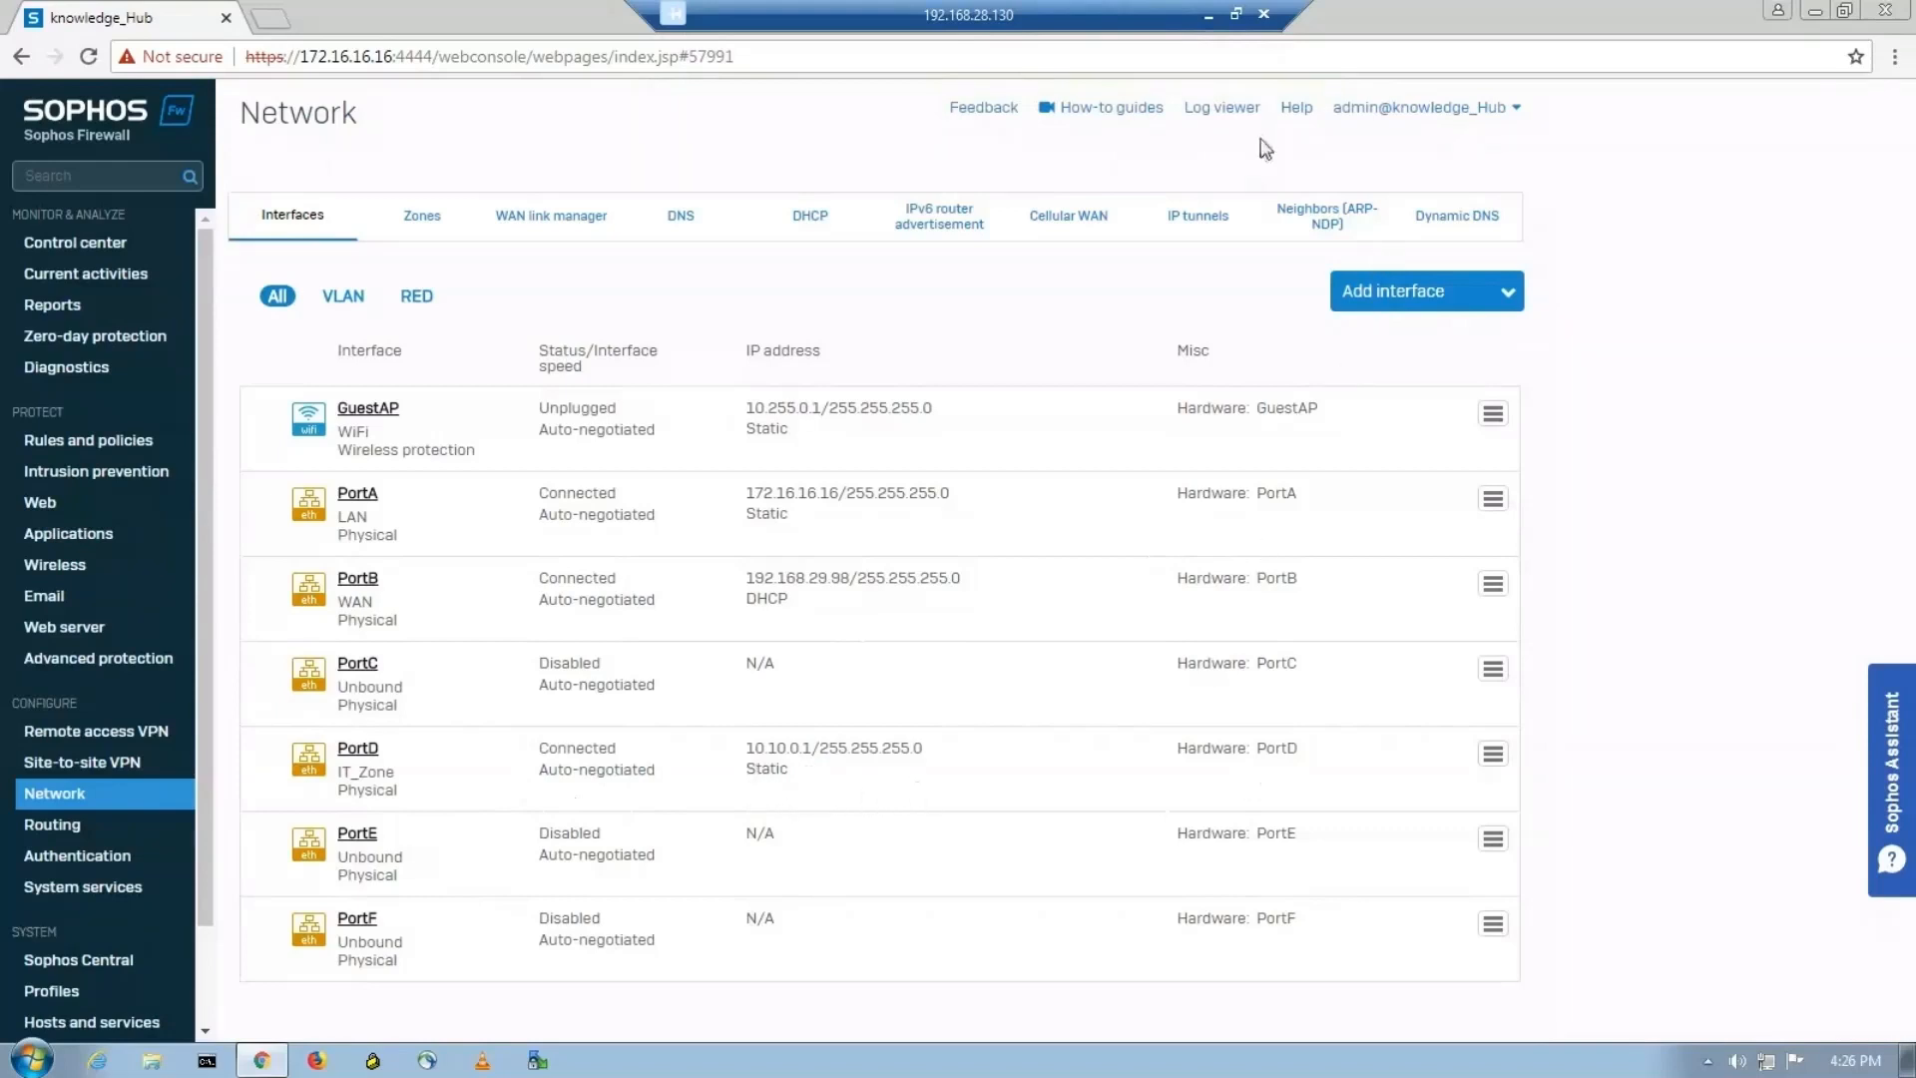
Check the HR department's firewall port in the PNETLab topology, return to the Sophos console, and assign PortC to the HR_Zone network zone.
{"action": "left_click", "coordinate": [1204, 14]}
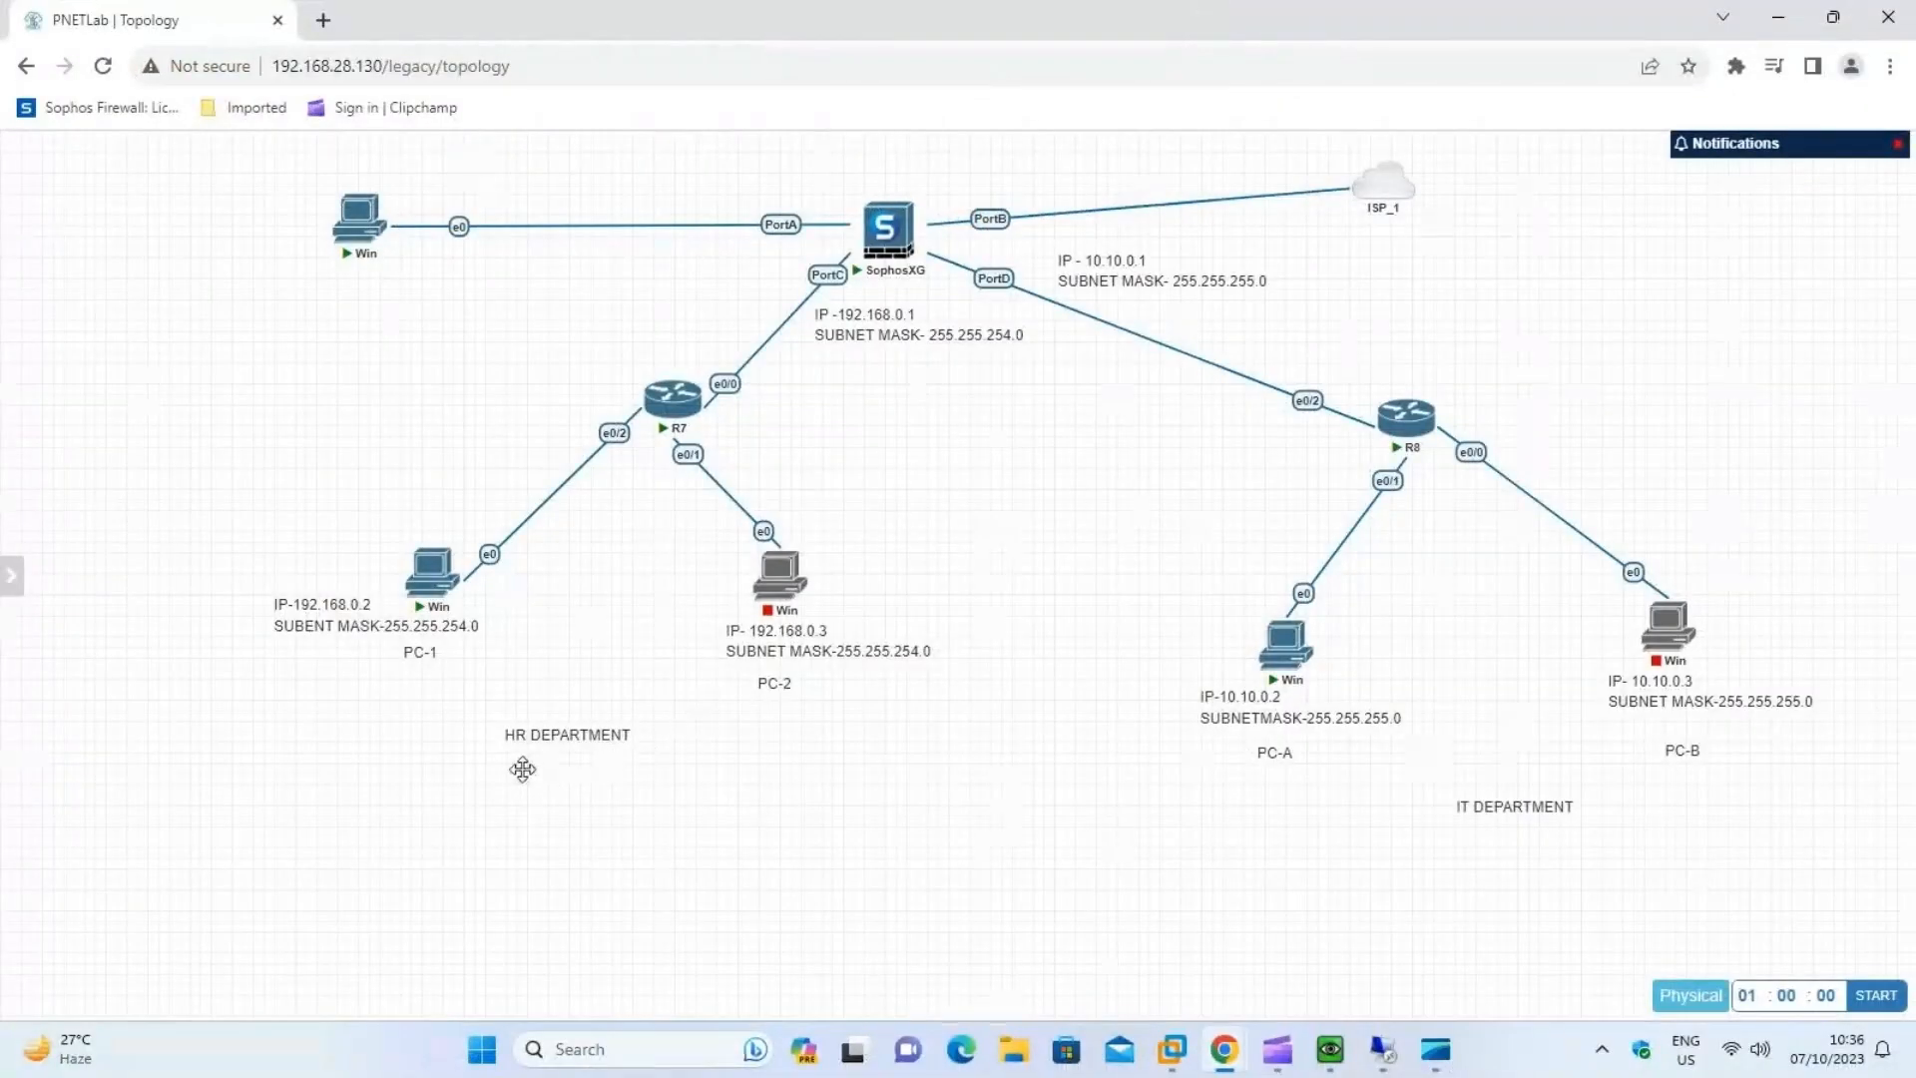
{"action": "mouse_move", "coordinate": [675, 419]}
{"action": "mouse_move", "coordinate": [870, 265]}
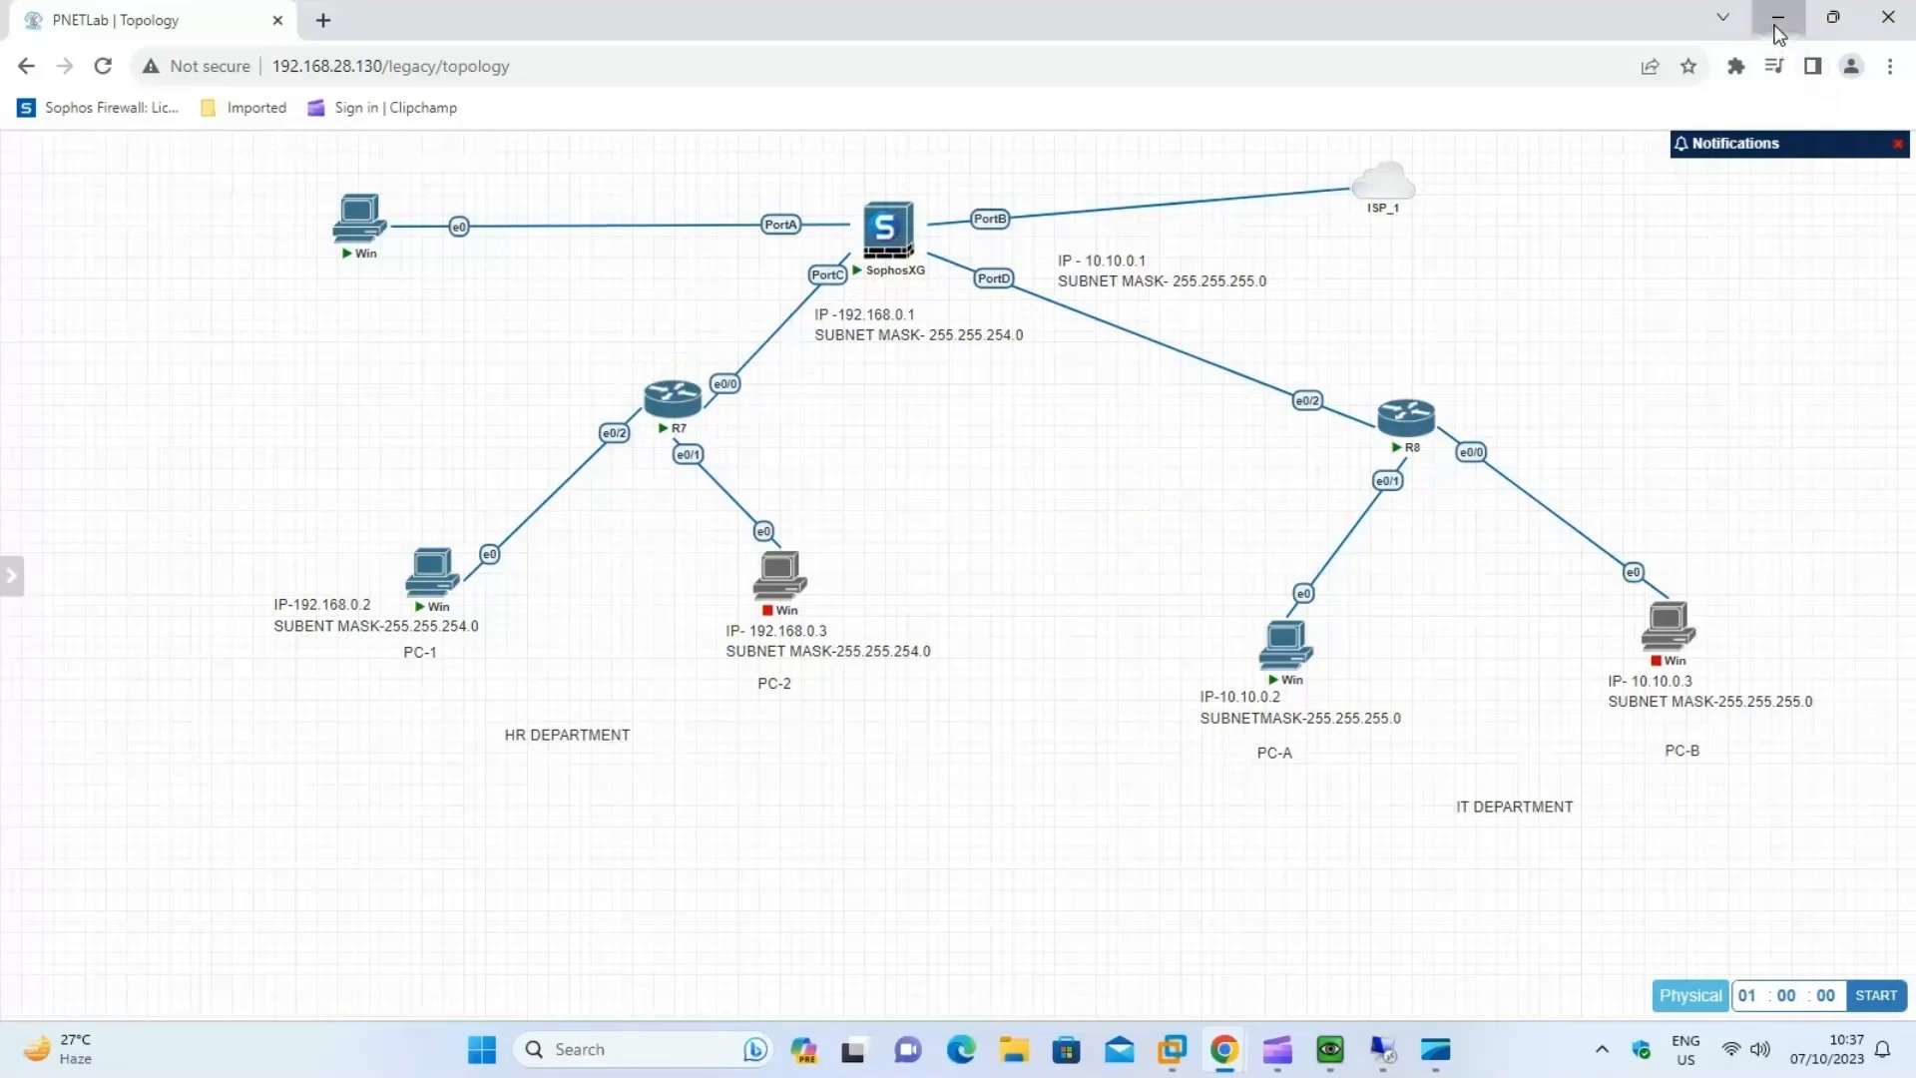
{"action": "left_click", "coordinate": [1778, 17]}
{"action": "left_click", "coordinate": [1381, 1046]}
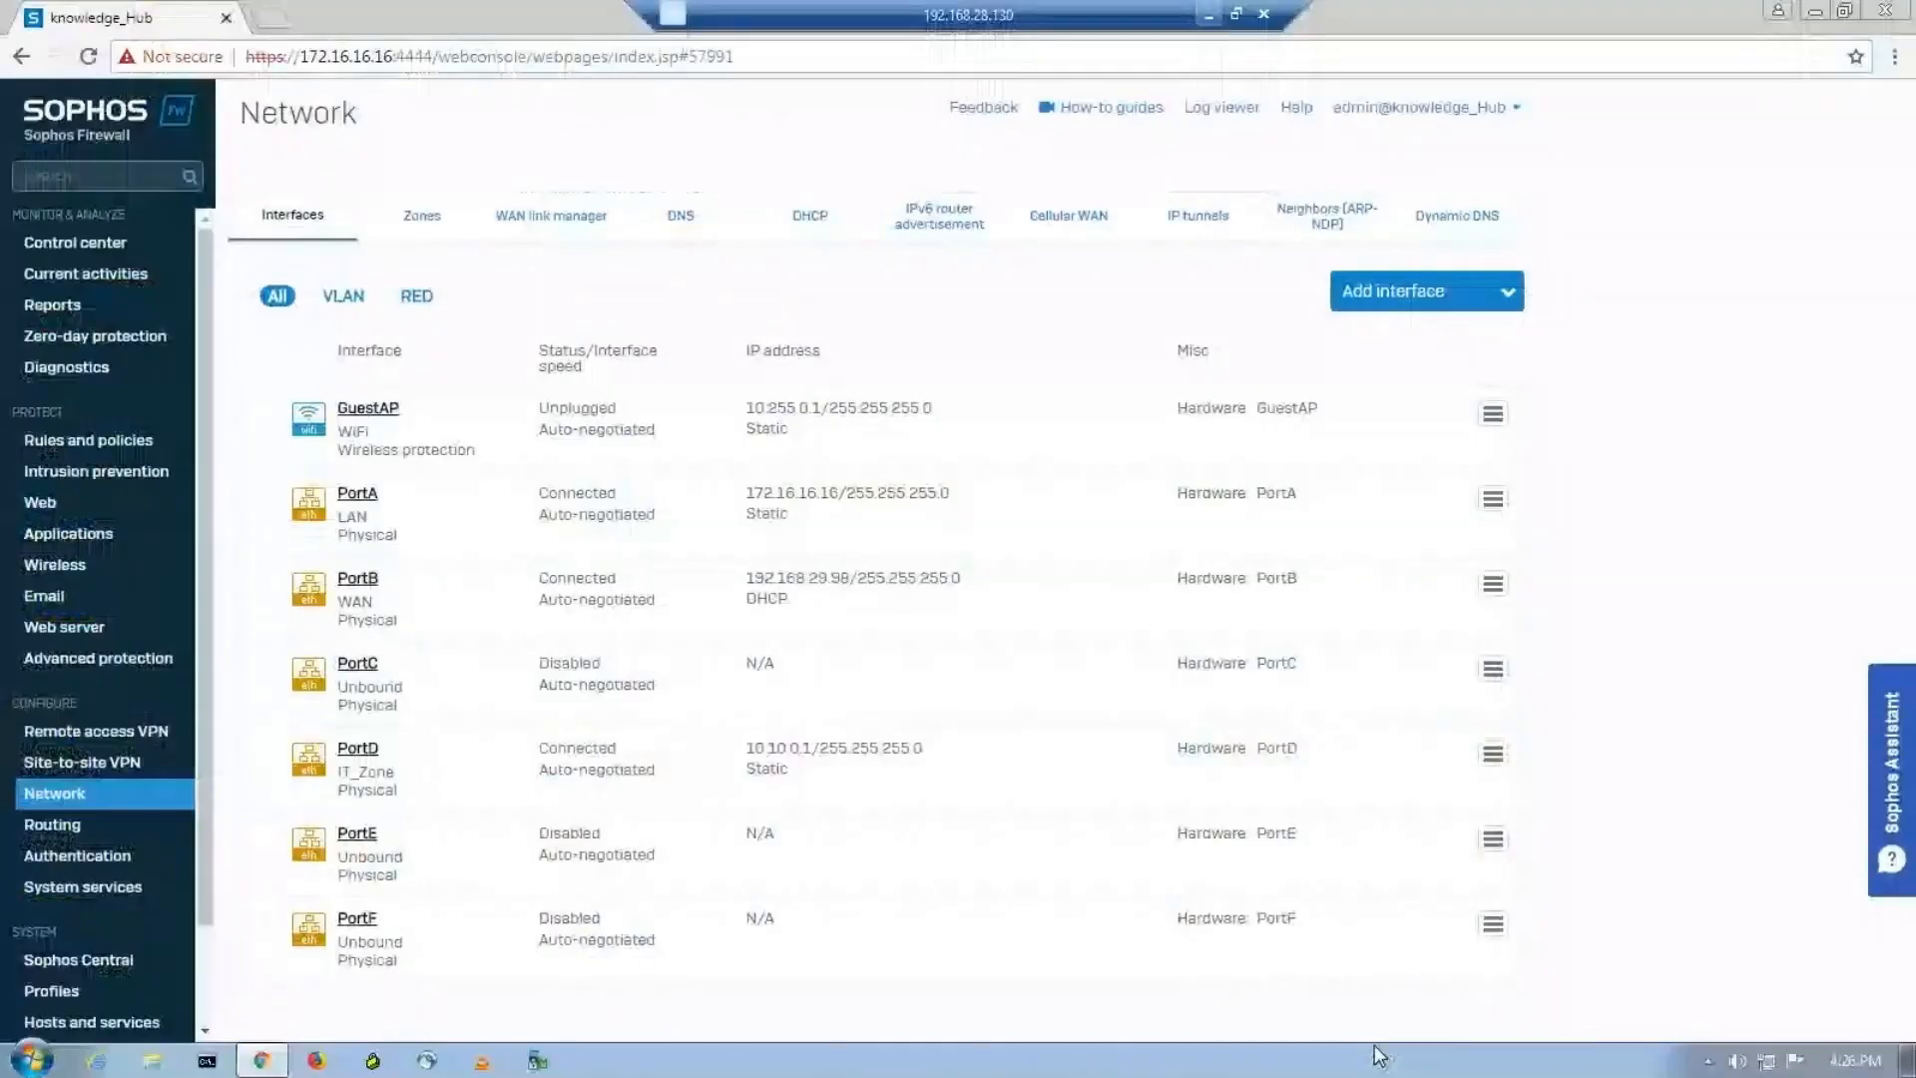
{"action": "left_click", "coordinate": [1493, 670]}
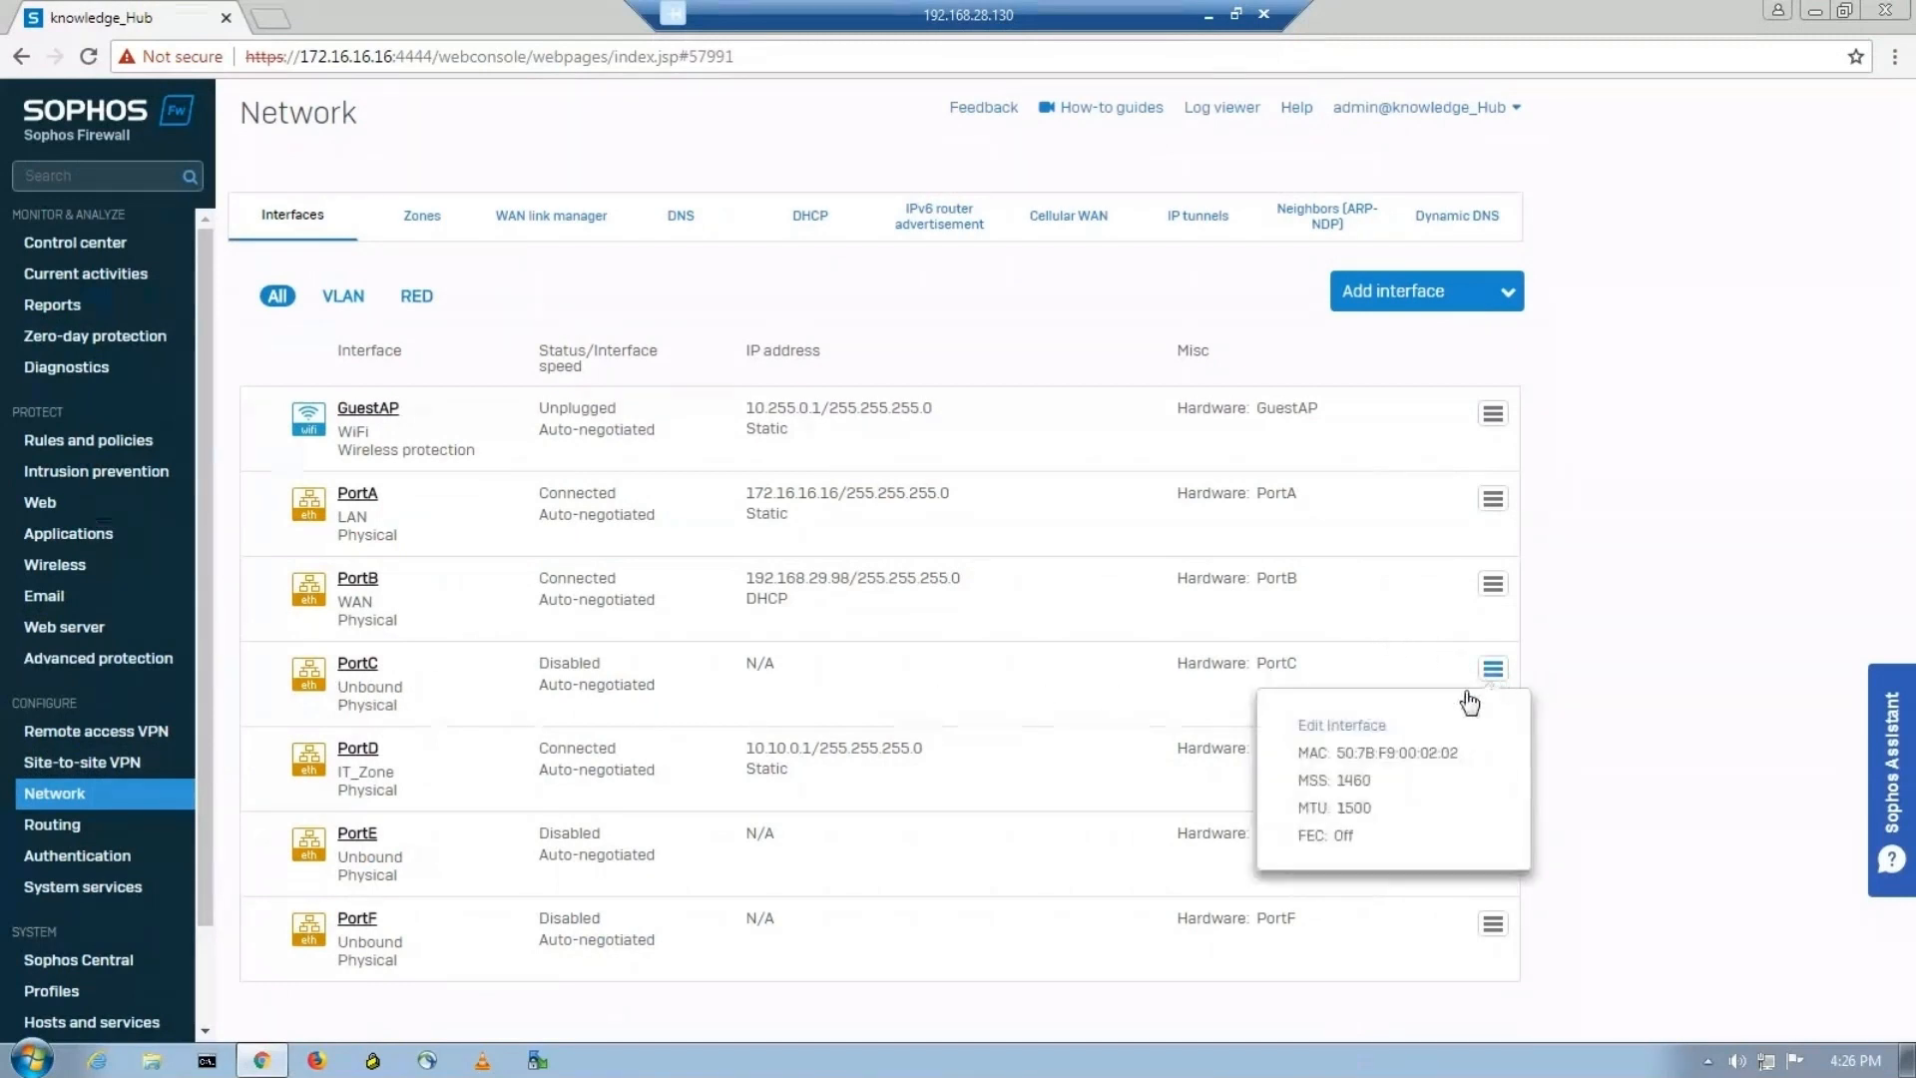
{"action": "left_click", "coordinate": [1354, 734]}
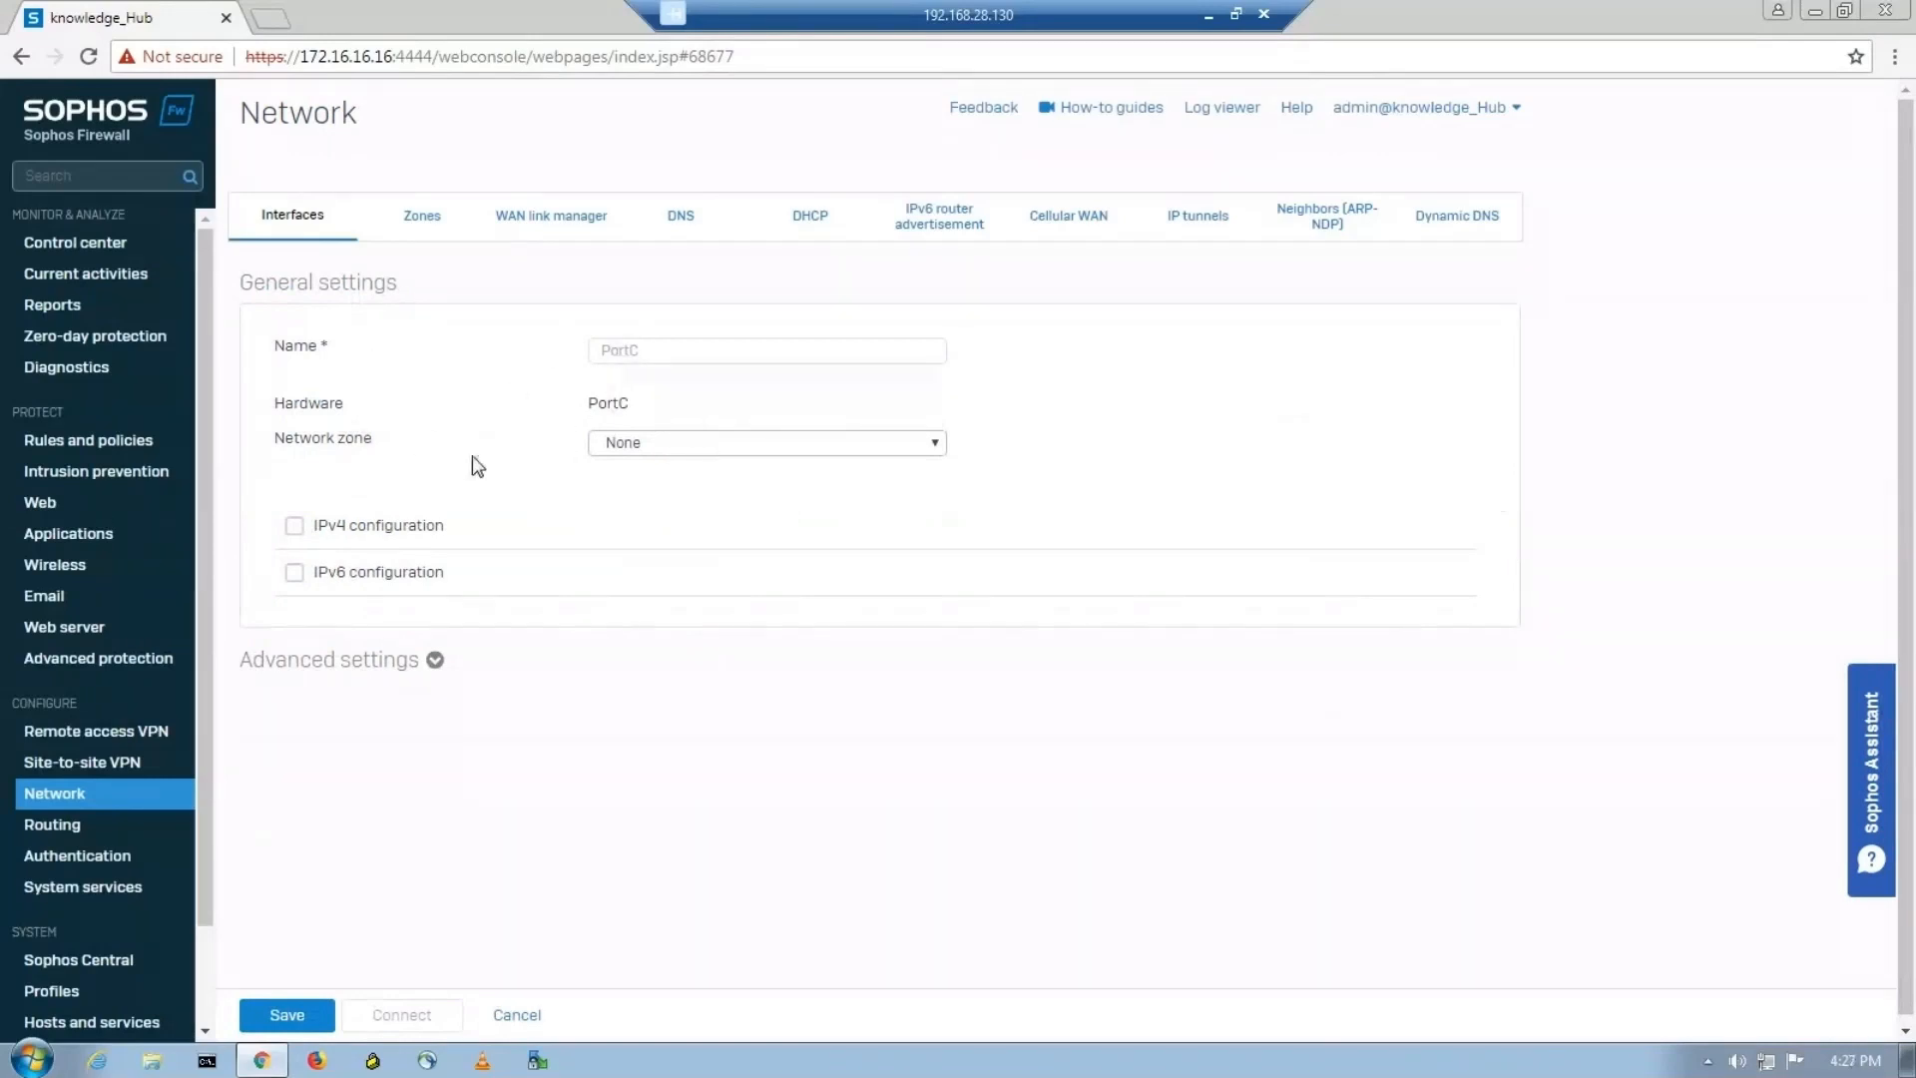
{"action": "left_click", "coordinate": [654, 447]}
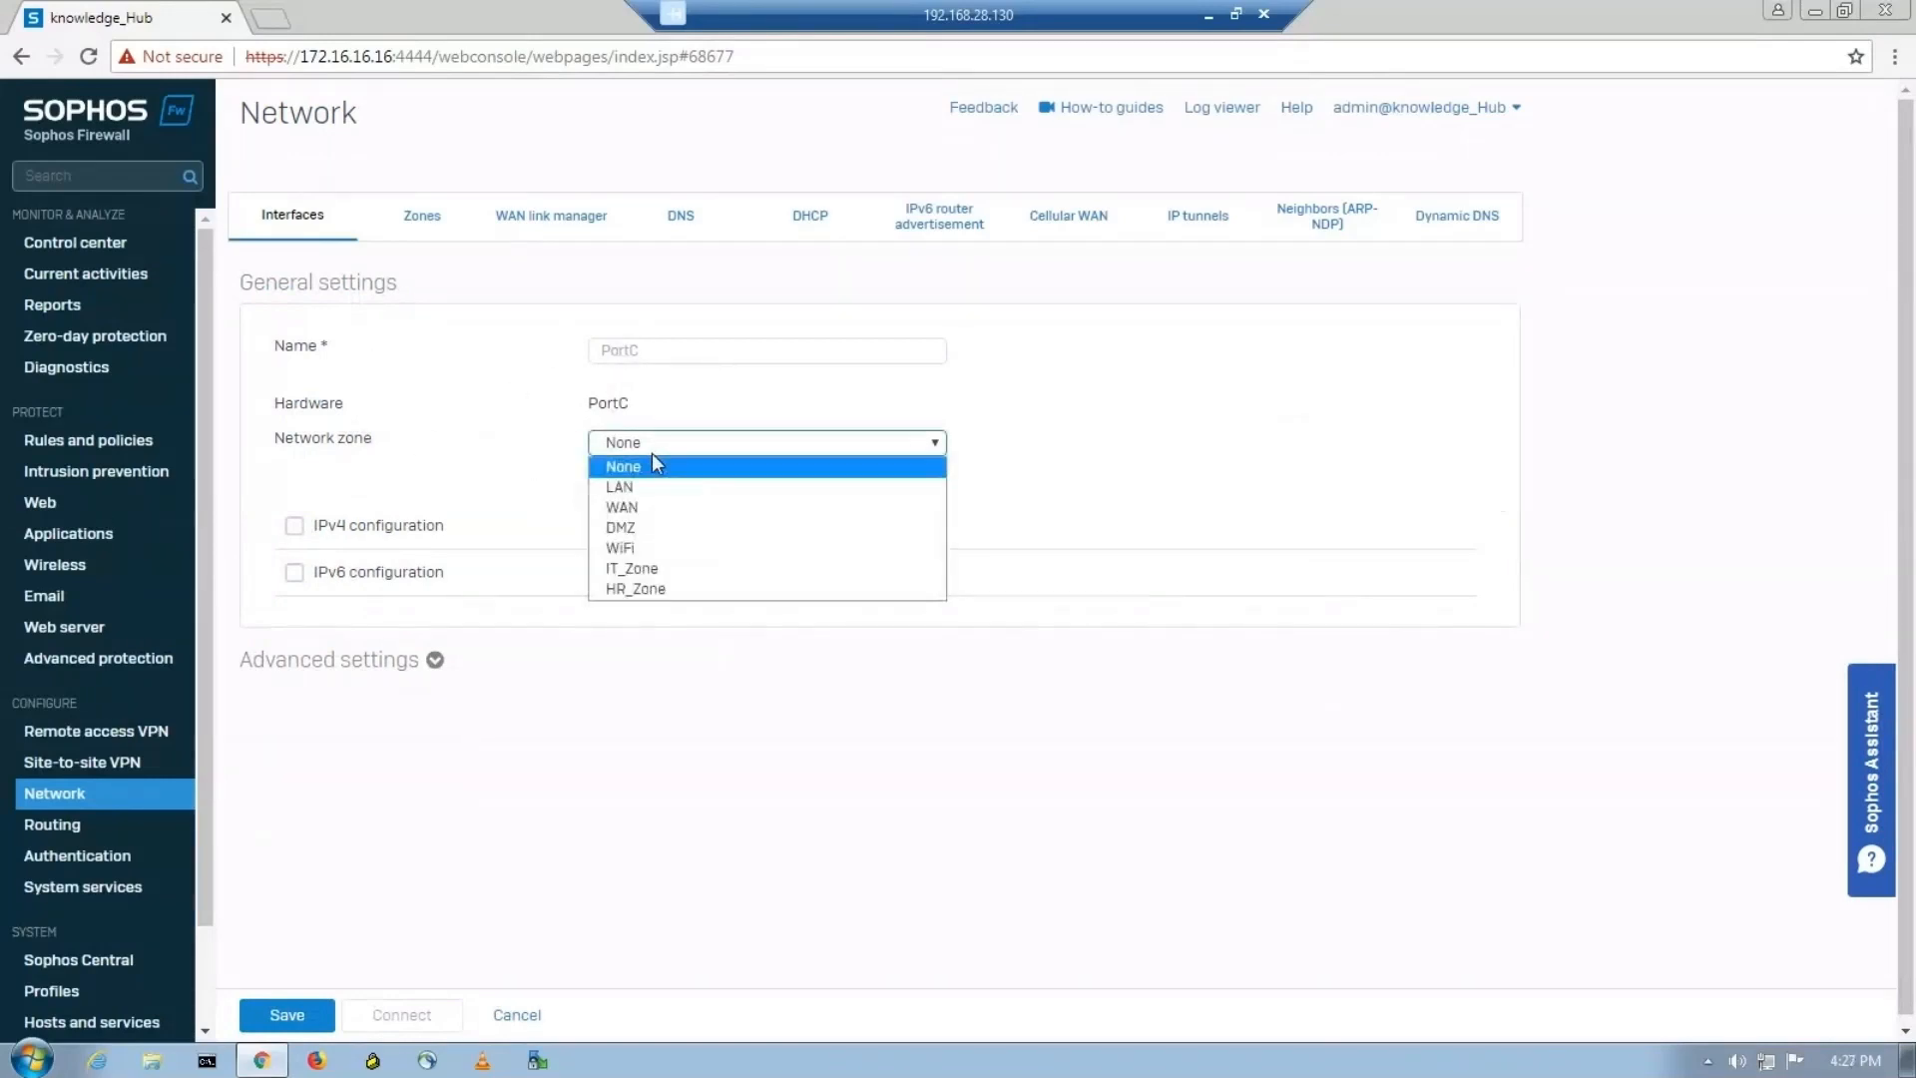
{"action": "left_click", "coordinate": [647, 593]}
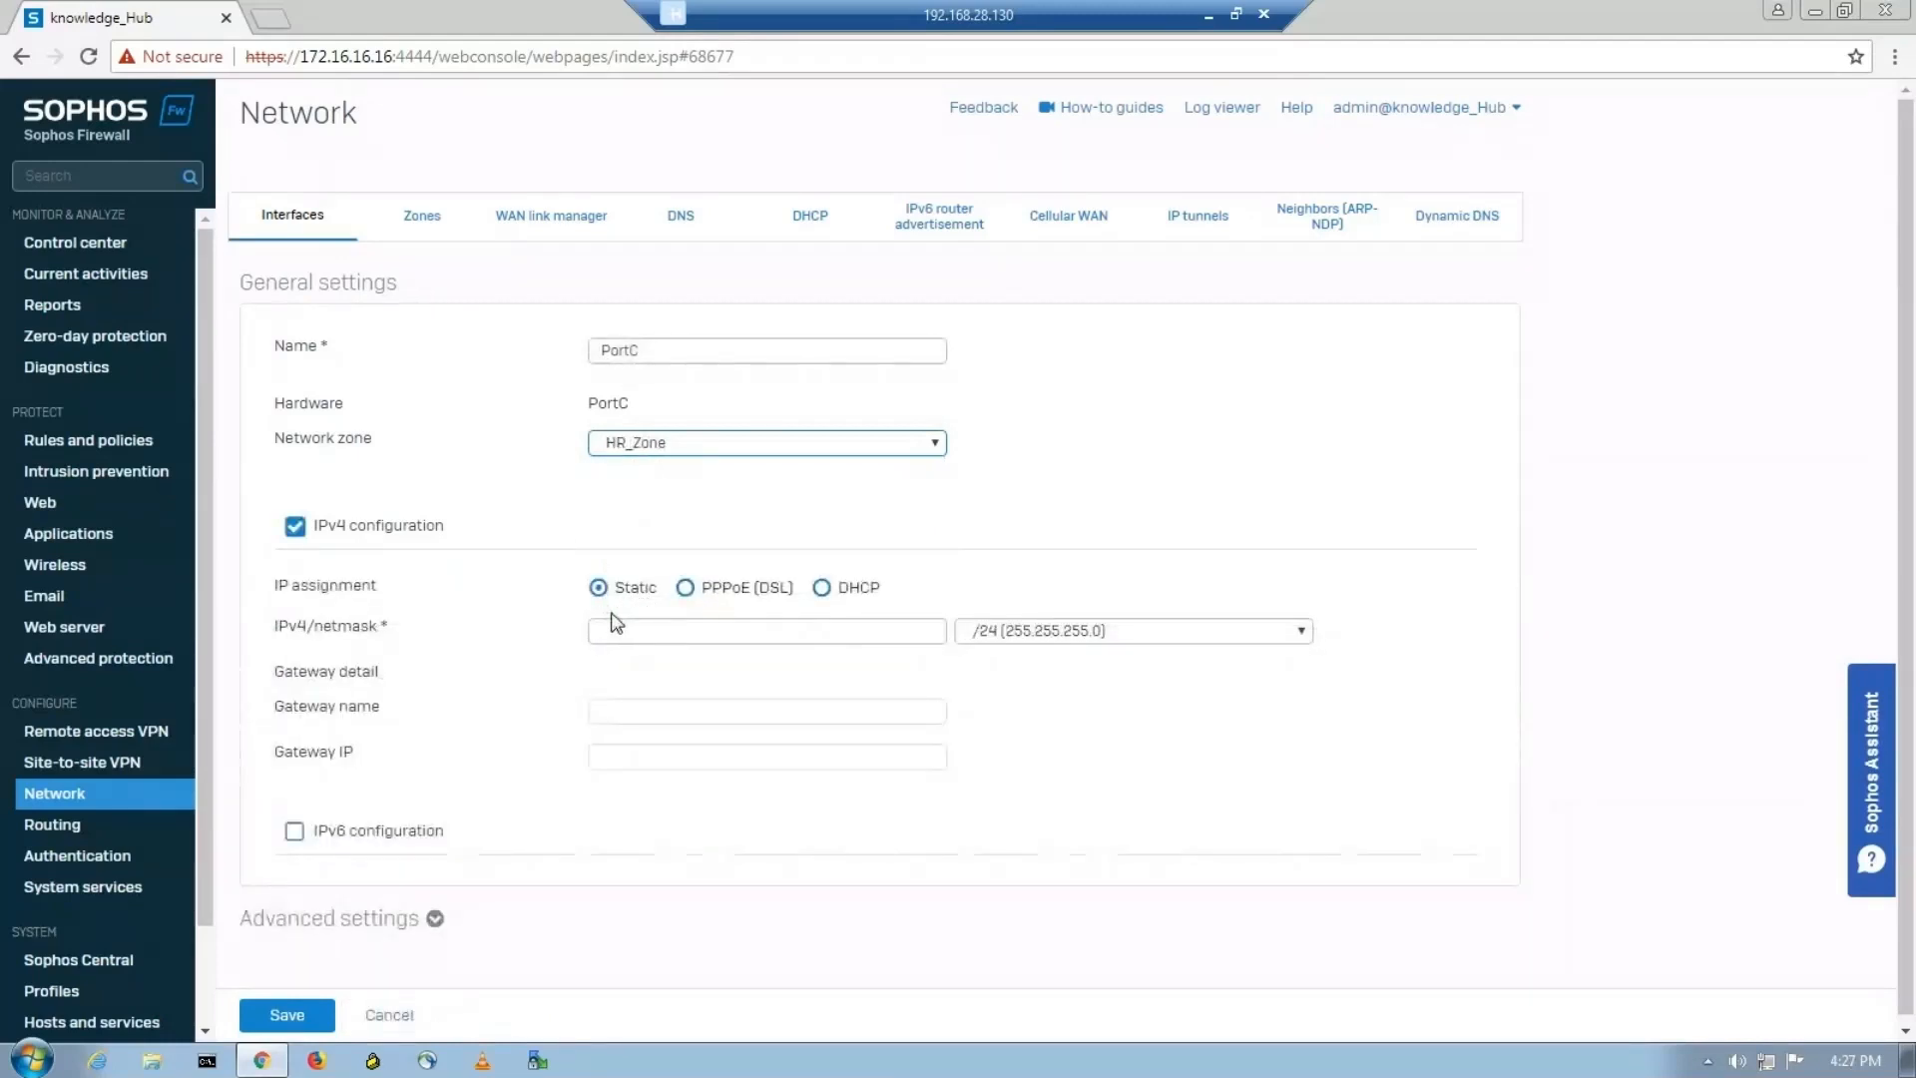
Give PortC the static IPv4 address 192.168.0.1 with netmask /23 (255.255.254.0), checking the values against the PNETLab topology.
{"action": "left_click", "coordinate": [621, 626]}
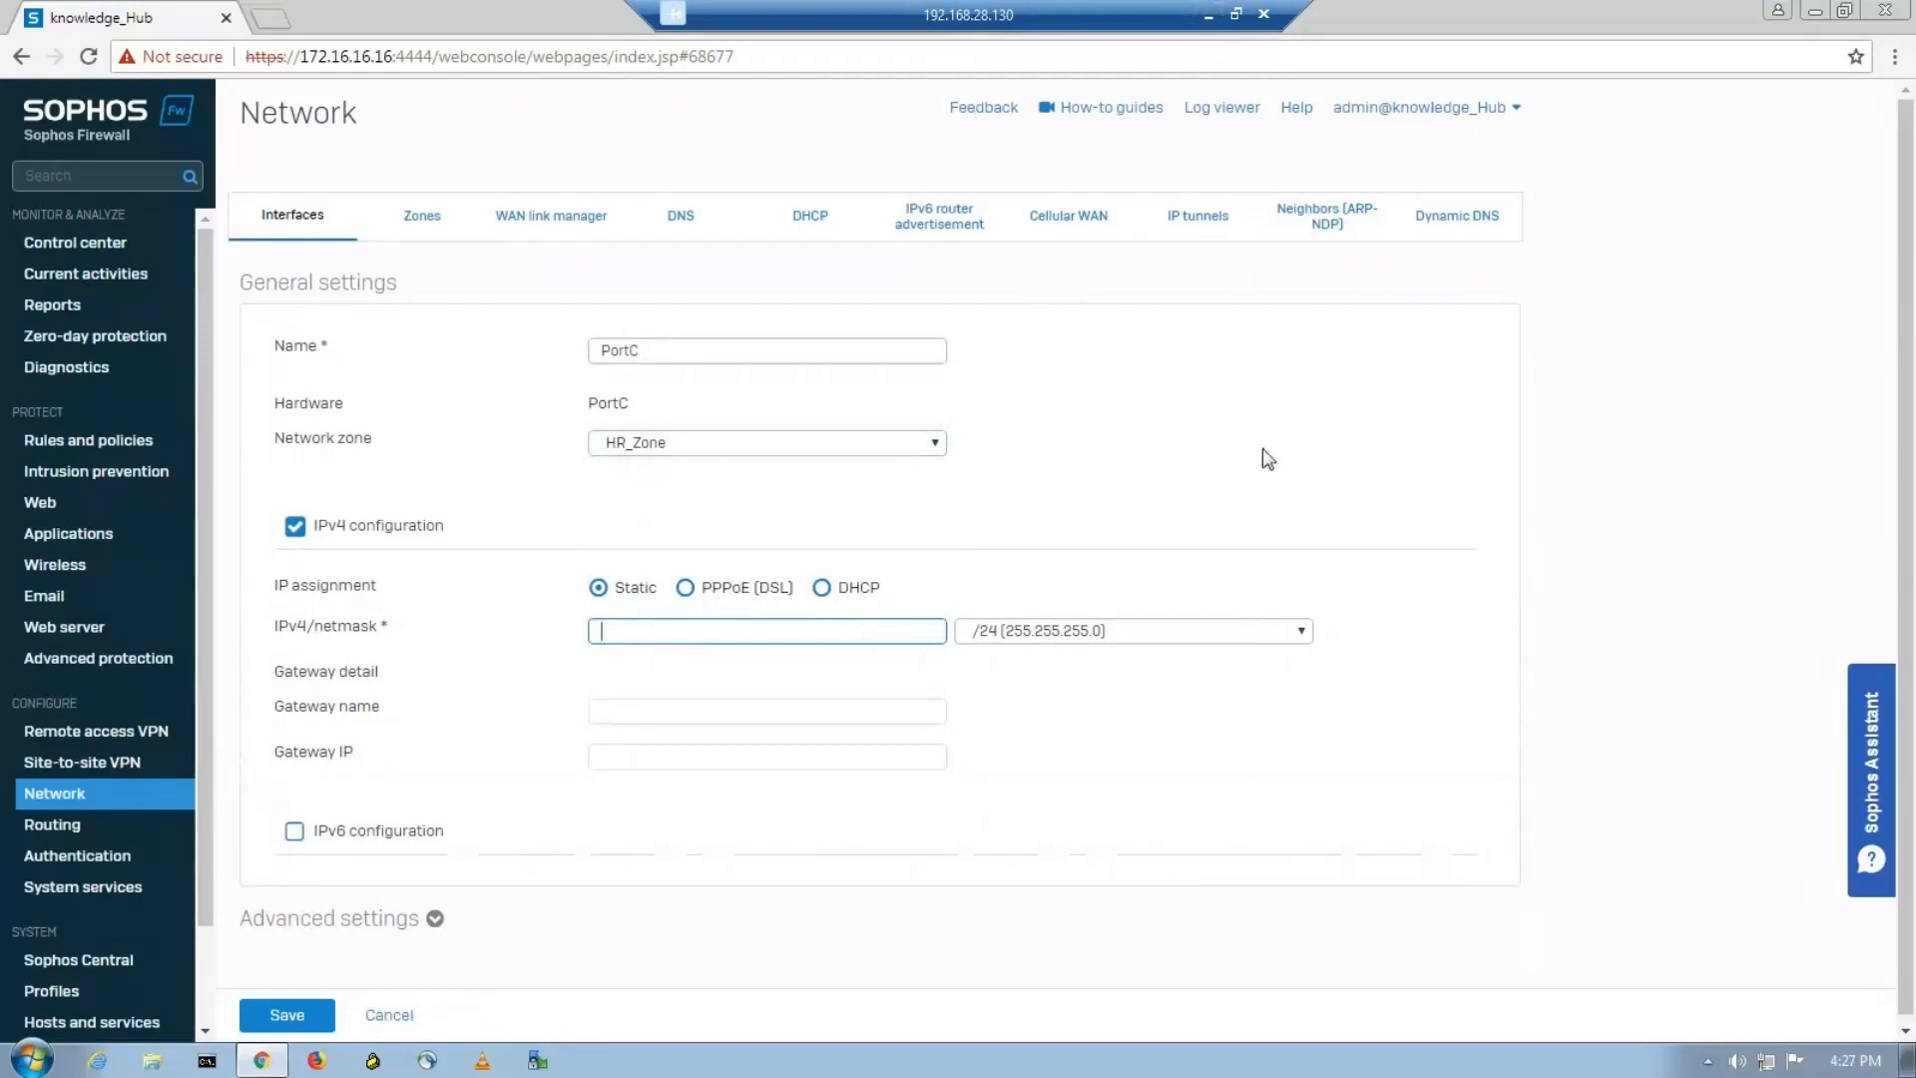
{"action": "left_click", "coordinate": [1206, 13]}
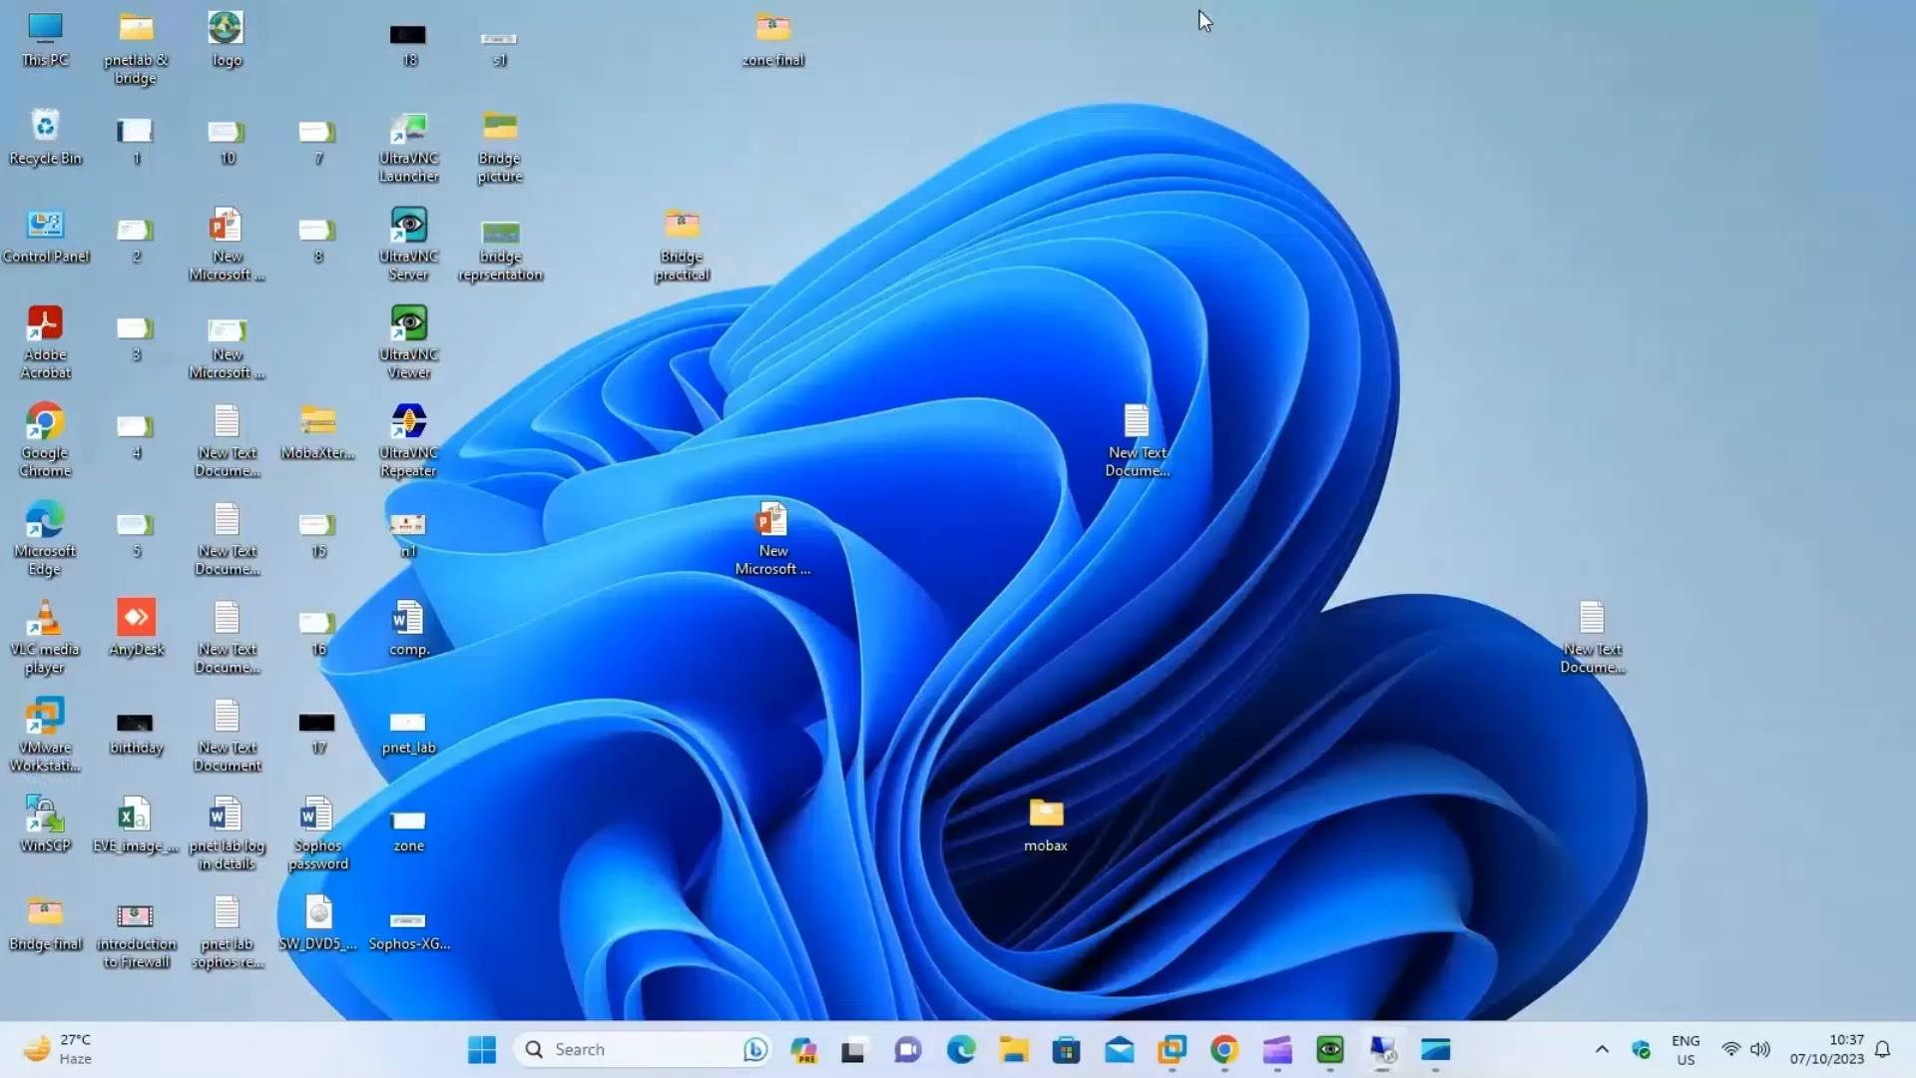
{"action": "left_click", "coordinate": [1383, 1038]}
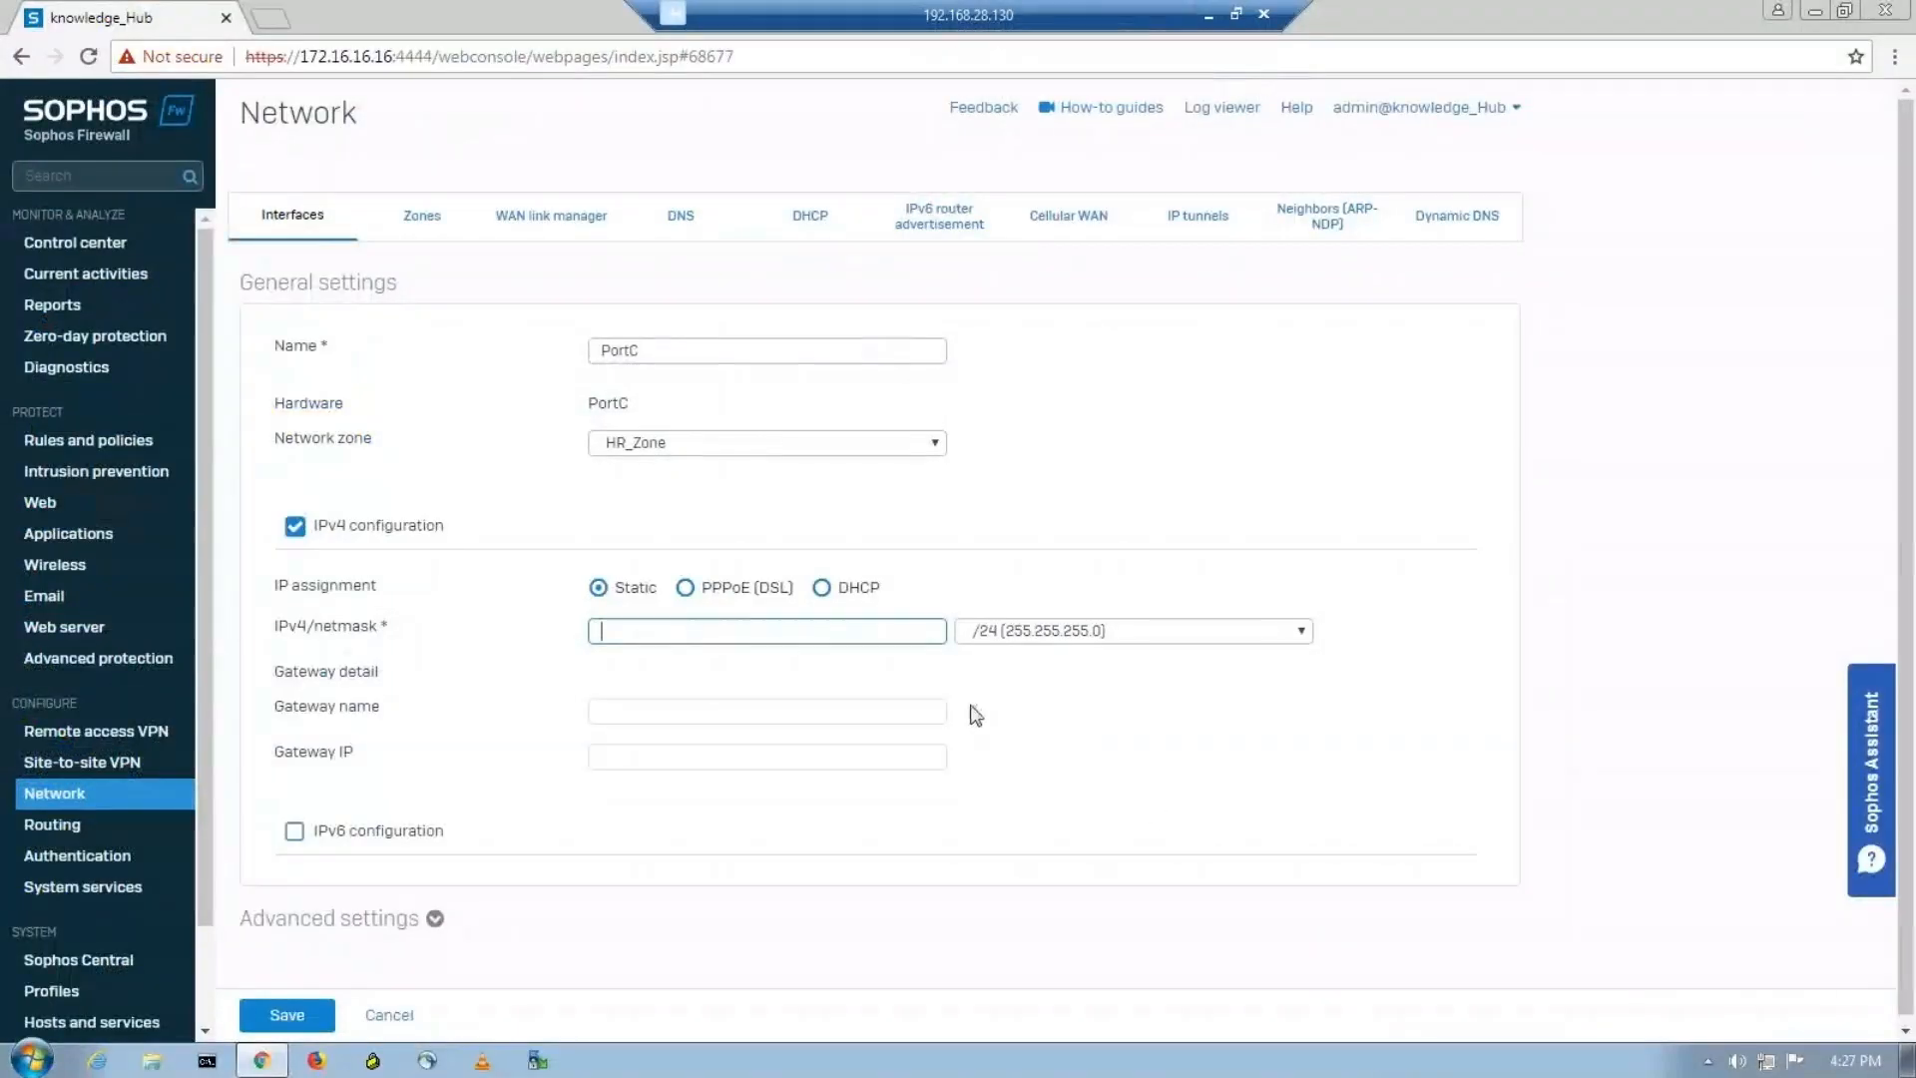
{"action": "left_click", "coordinate": [1208, 15]}
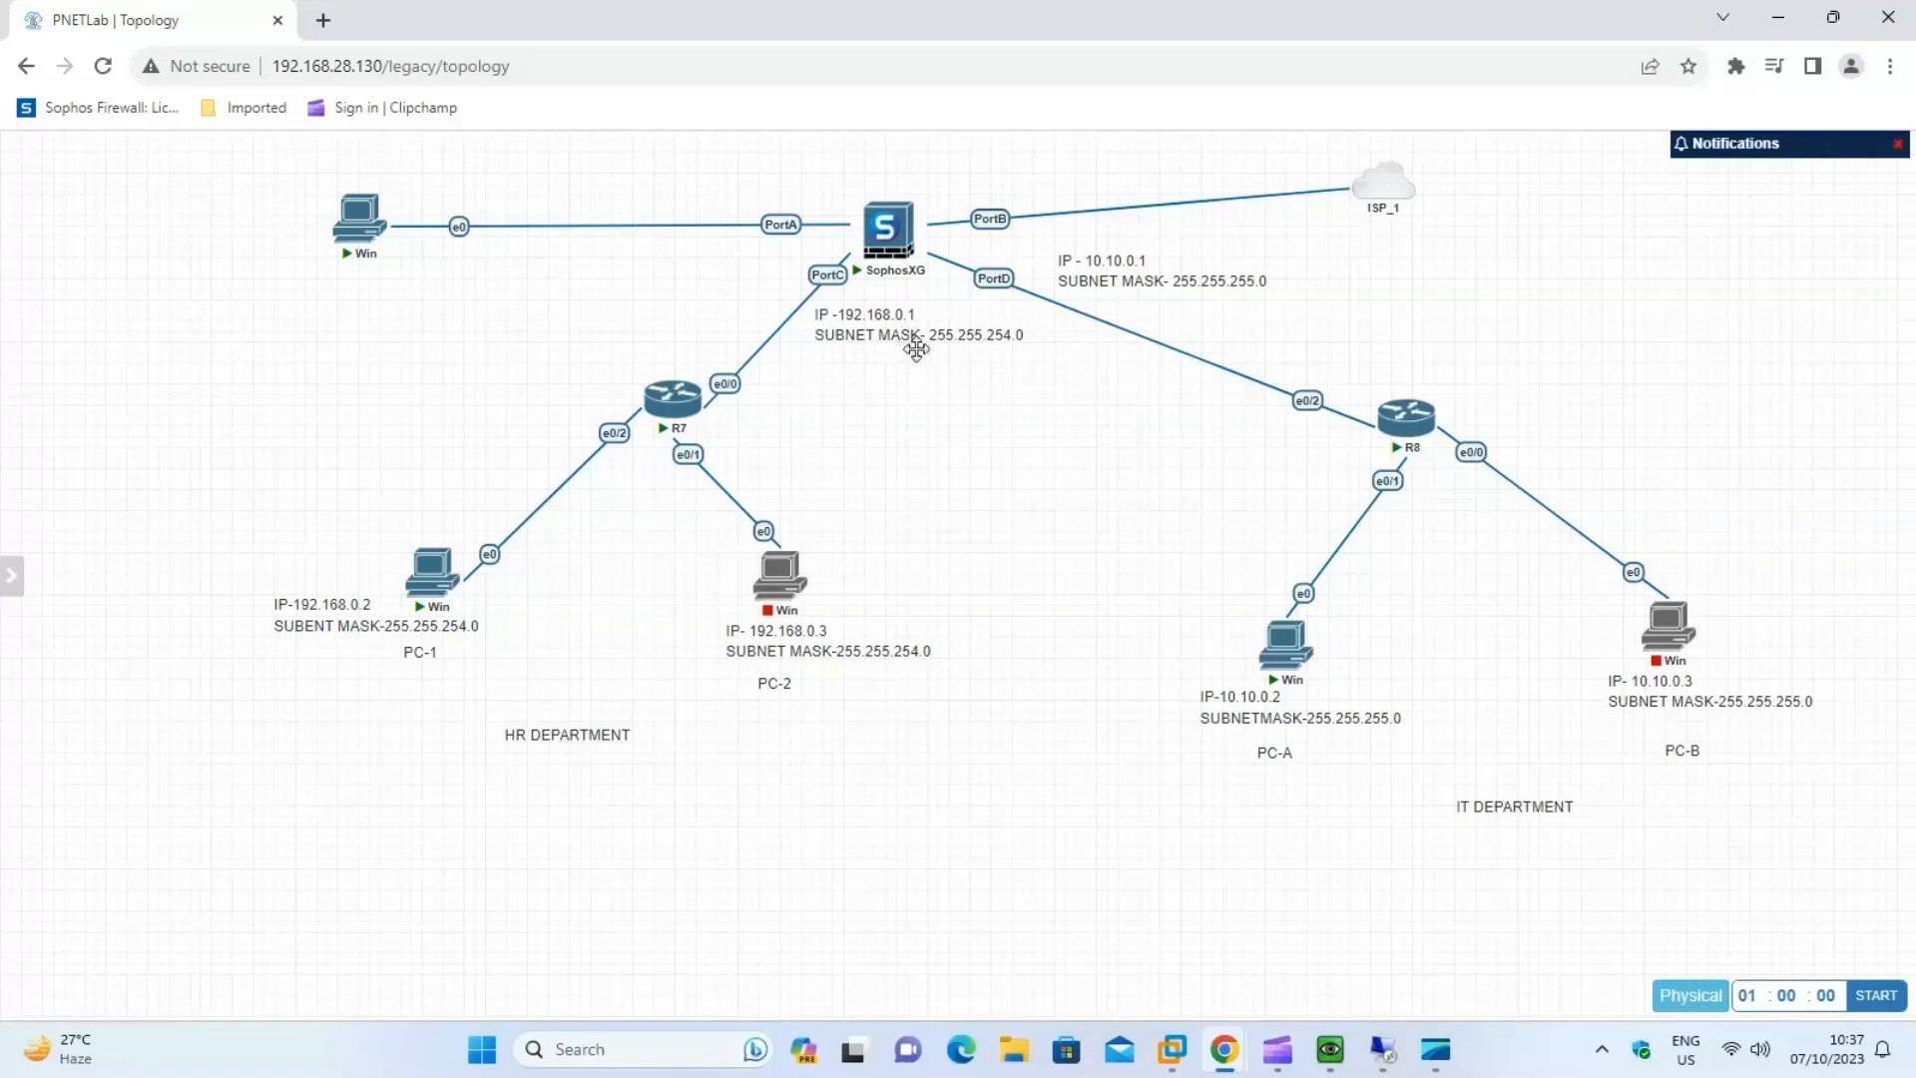
{"action": "mouse_move", "coordinate": [1387, 1058]}
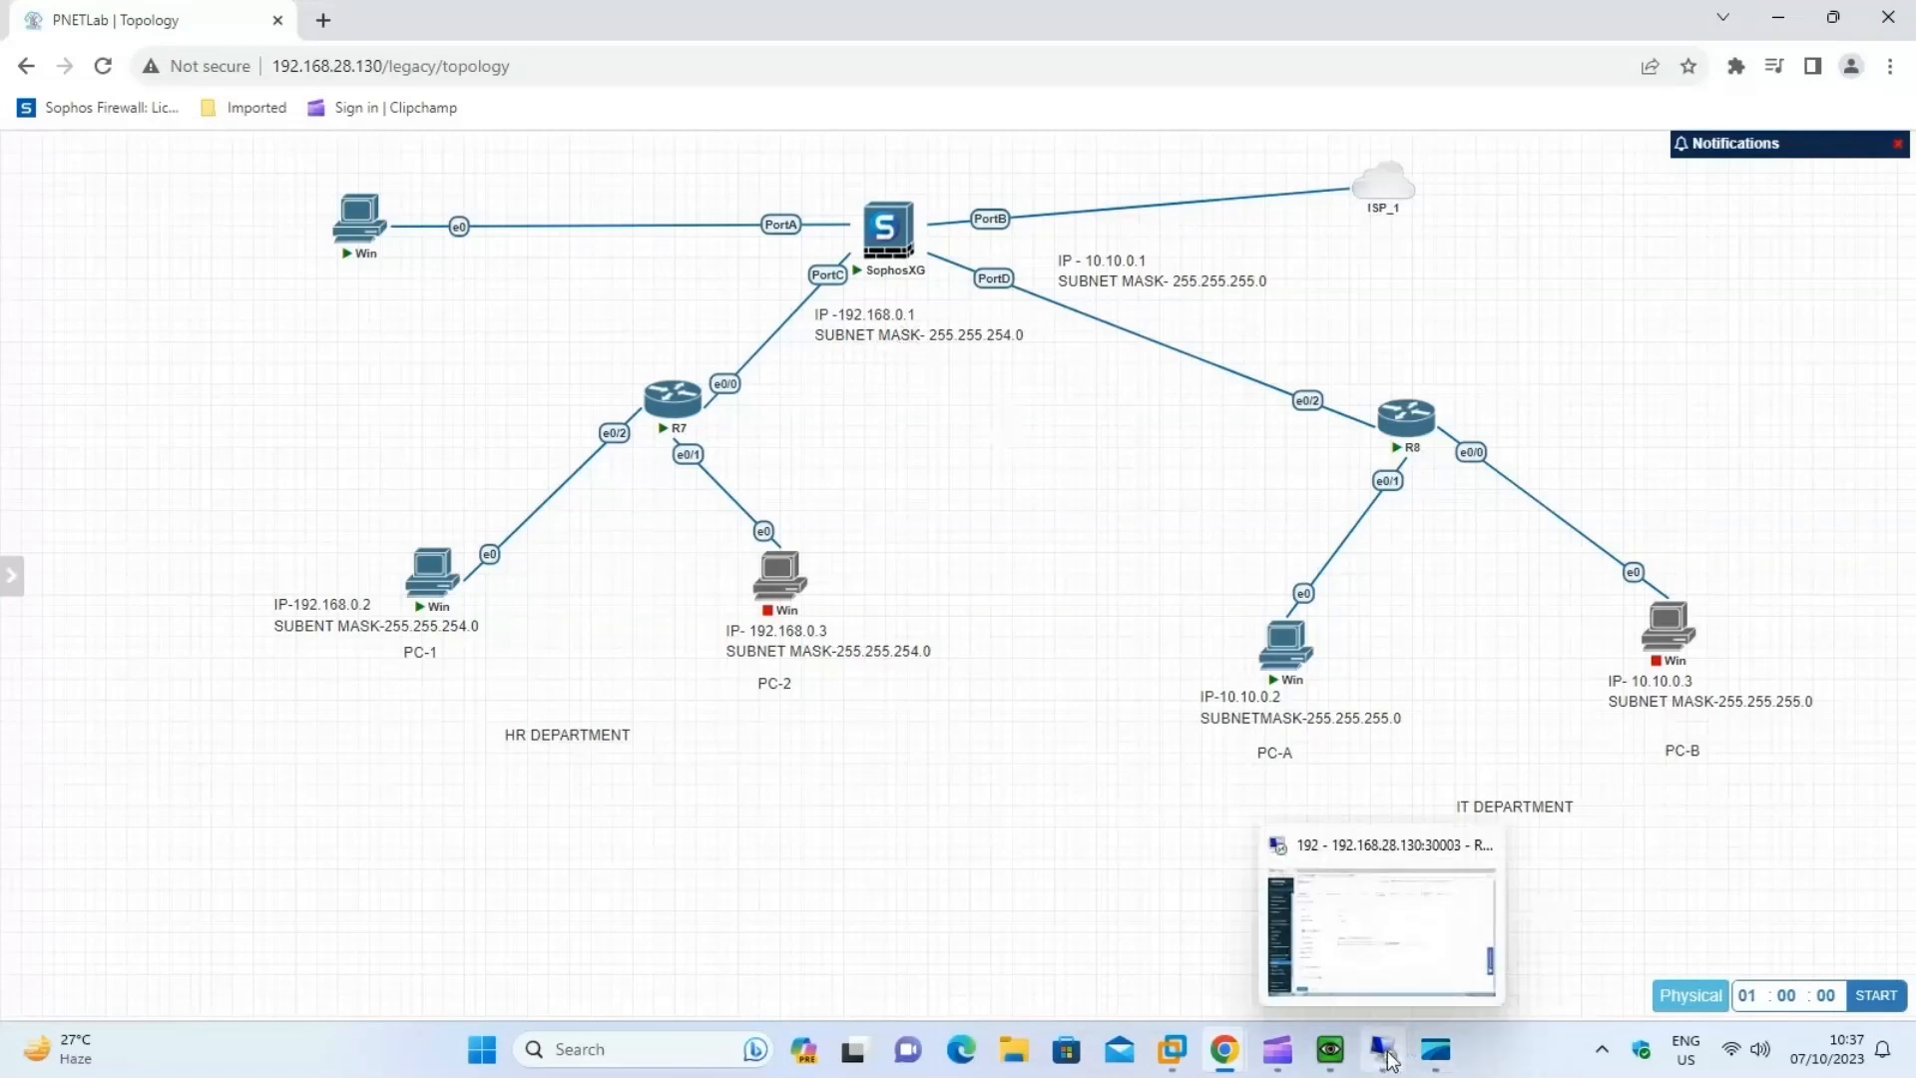
{"action": "left_click", "coordinate": [1388, 1058]}
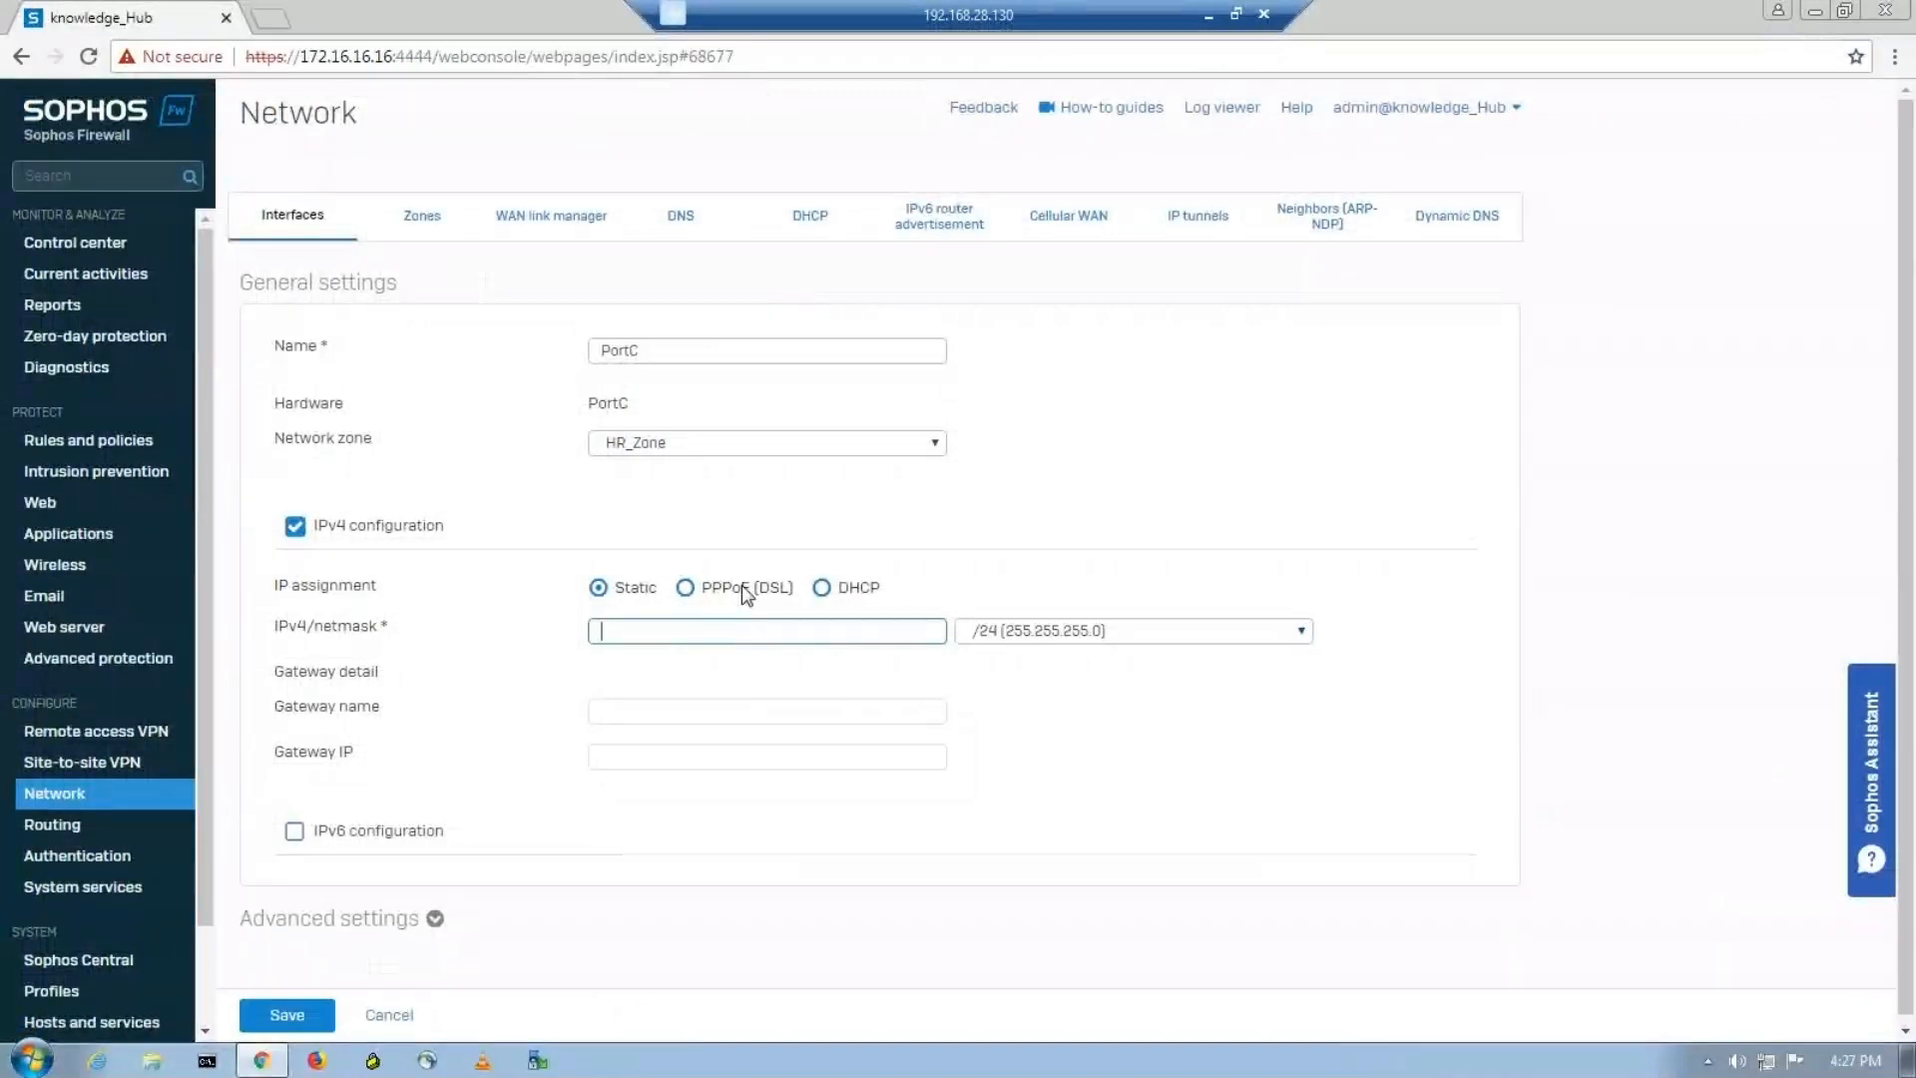
{"action": "type", "text": "192."}
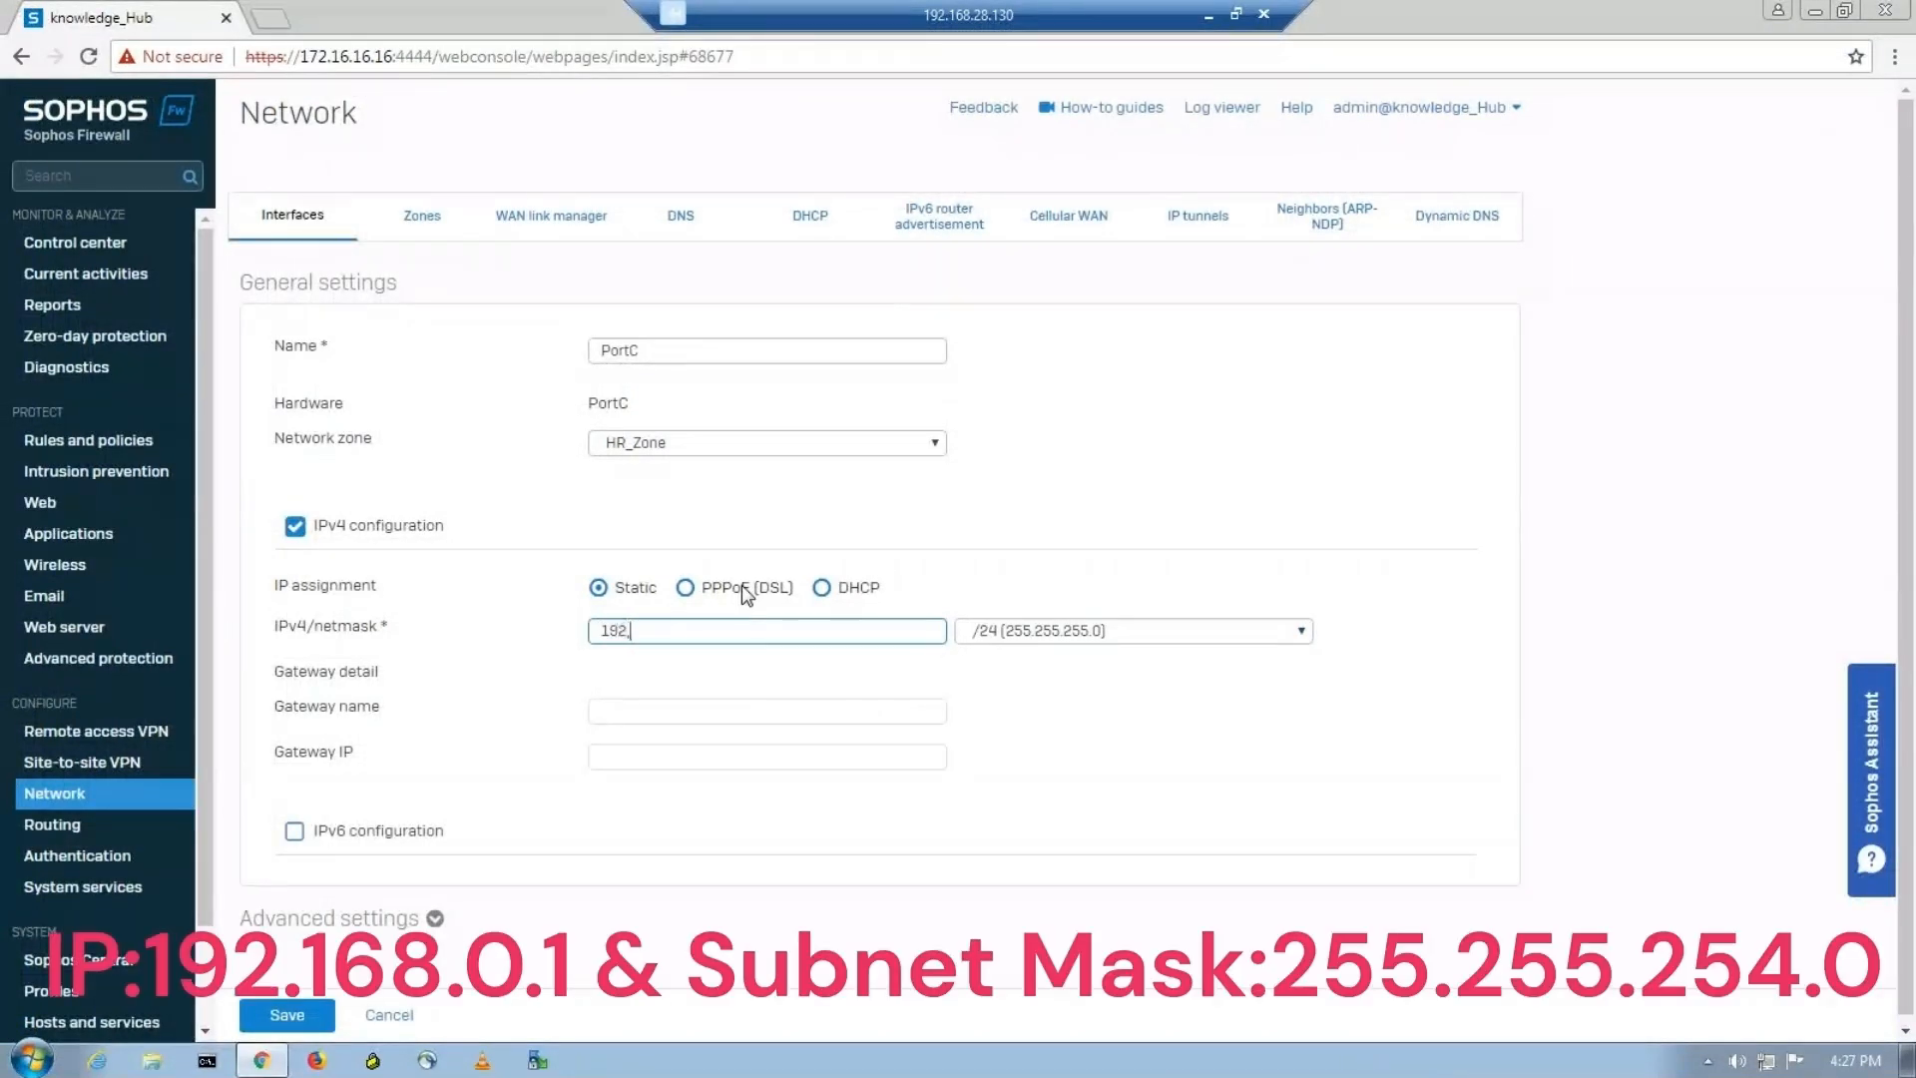
{"action": "type", "text": "168.0.1"}
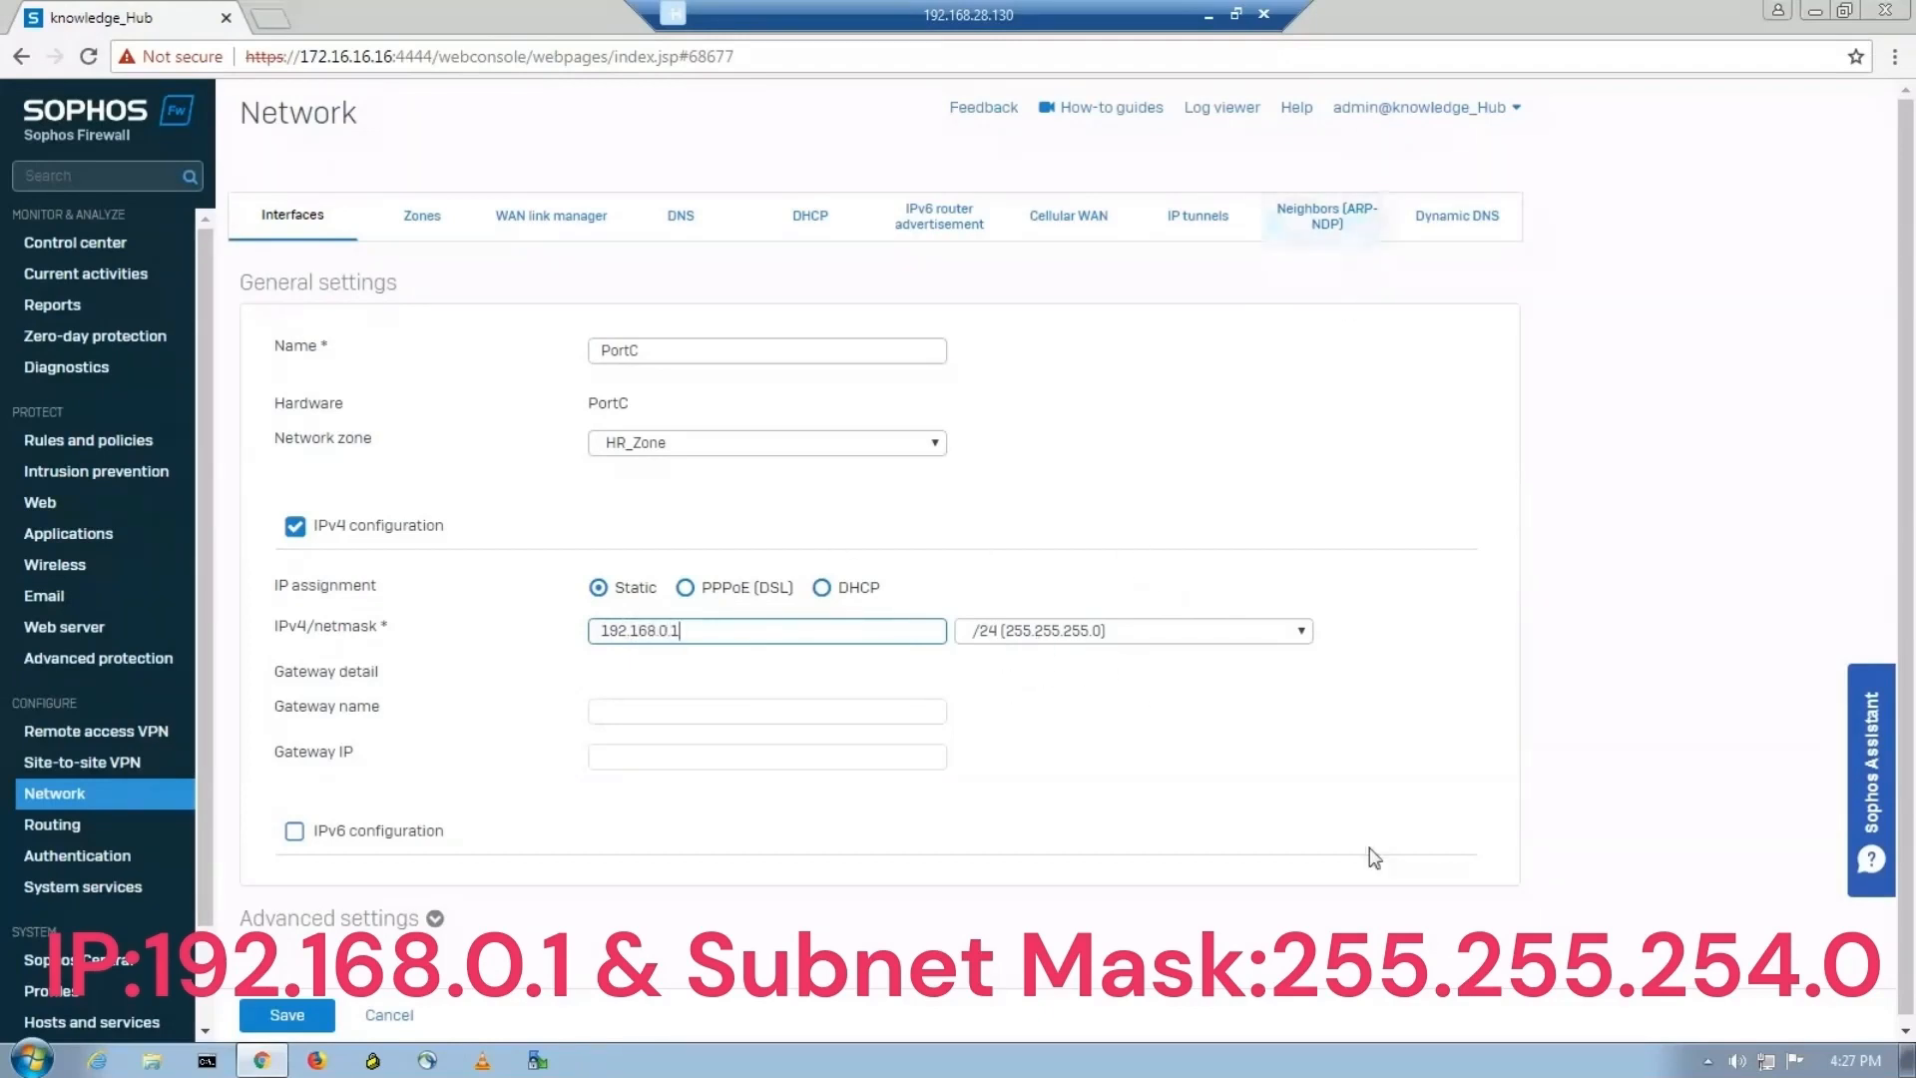
{"action": "left_click", "coordinate": [1207, 16]}
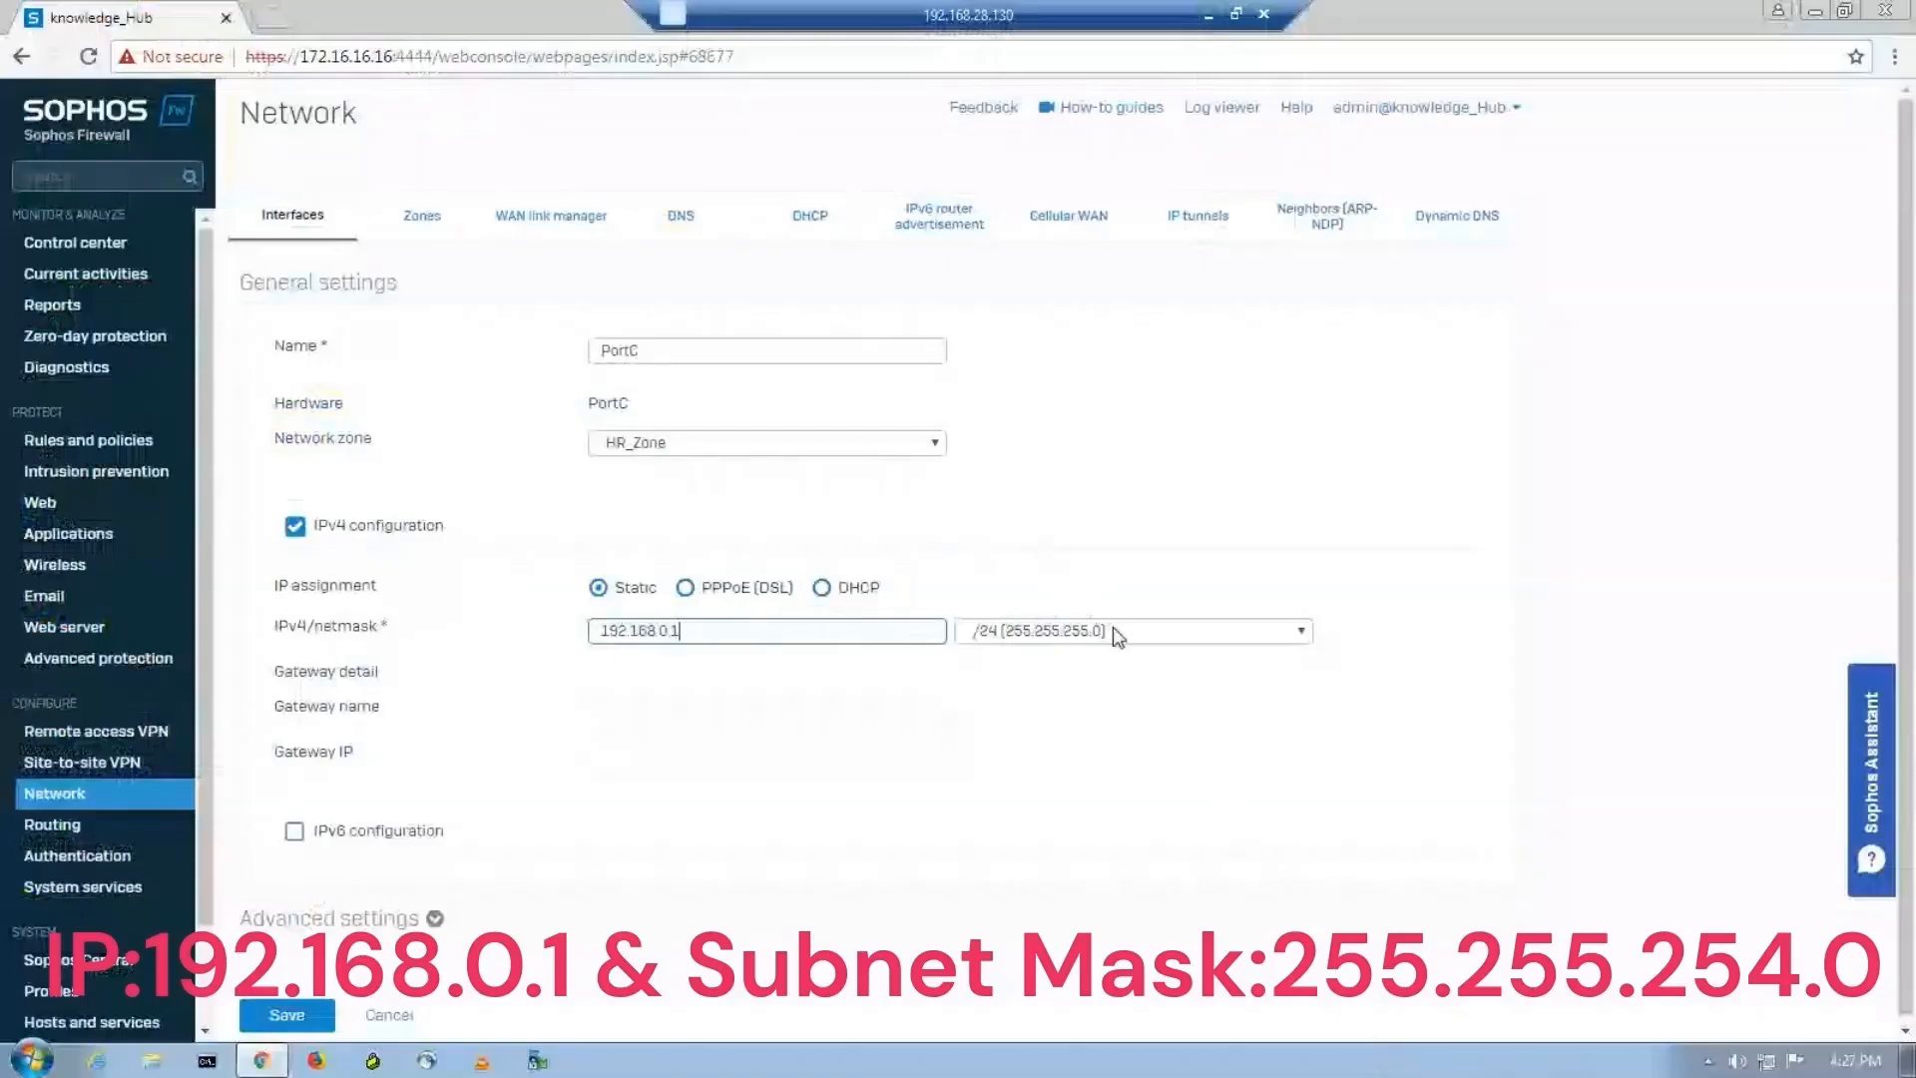
{"action": "left_click", "coordinate": [1118, 633]}
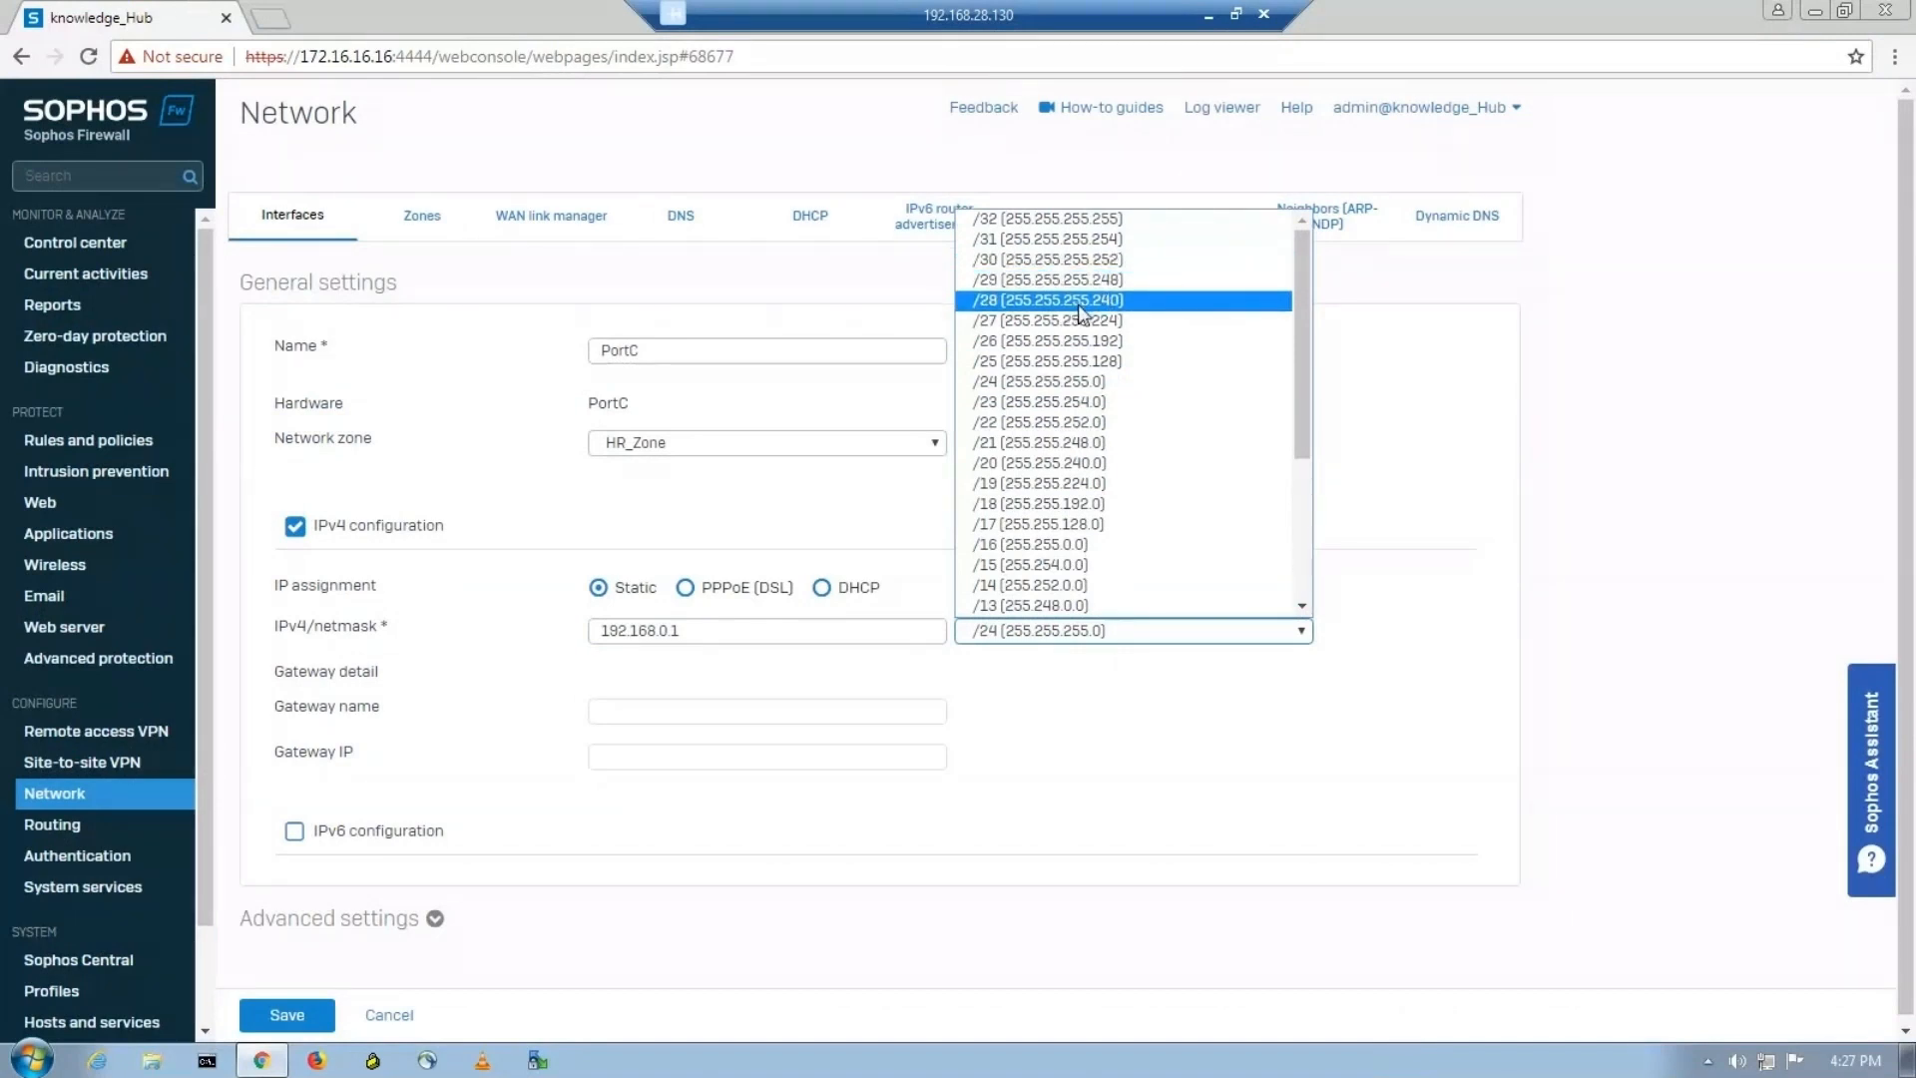
{"action": "left_click", "coordinate": [1095, 412]}
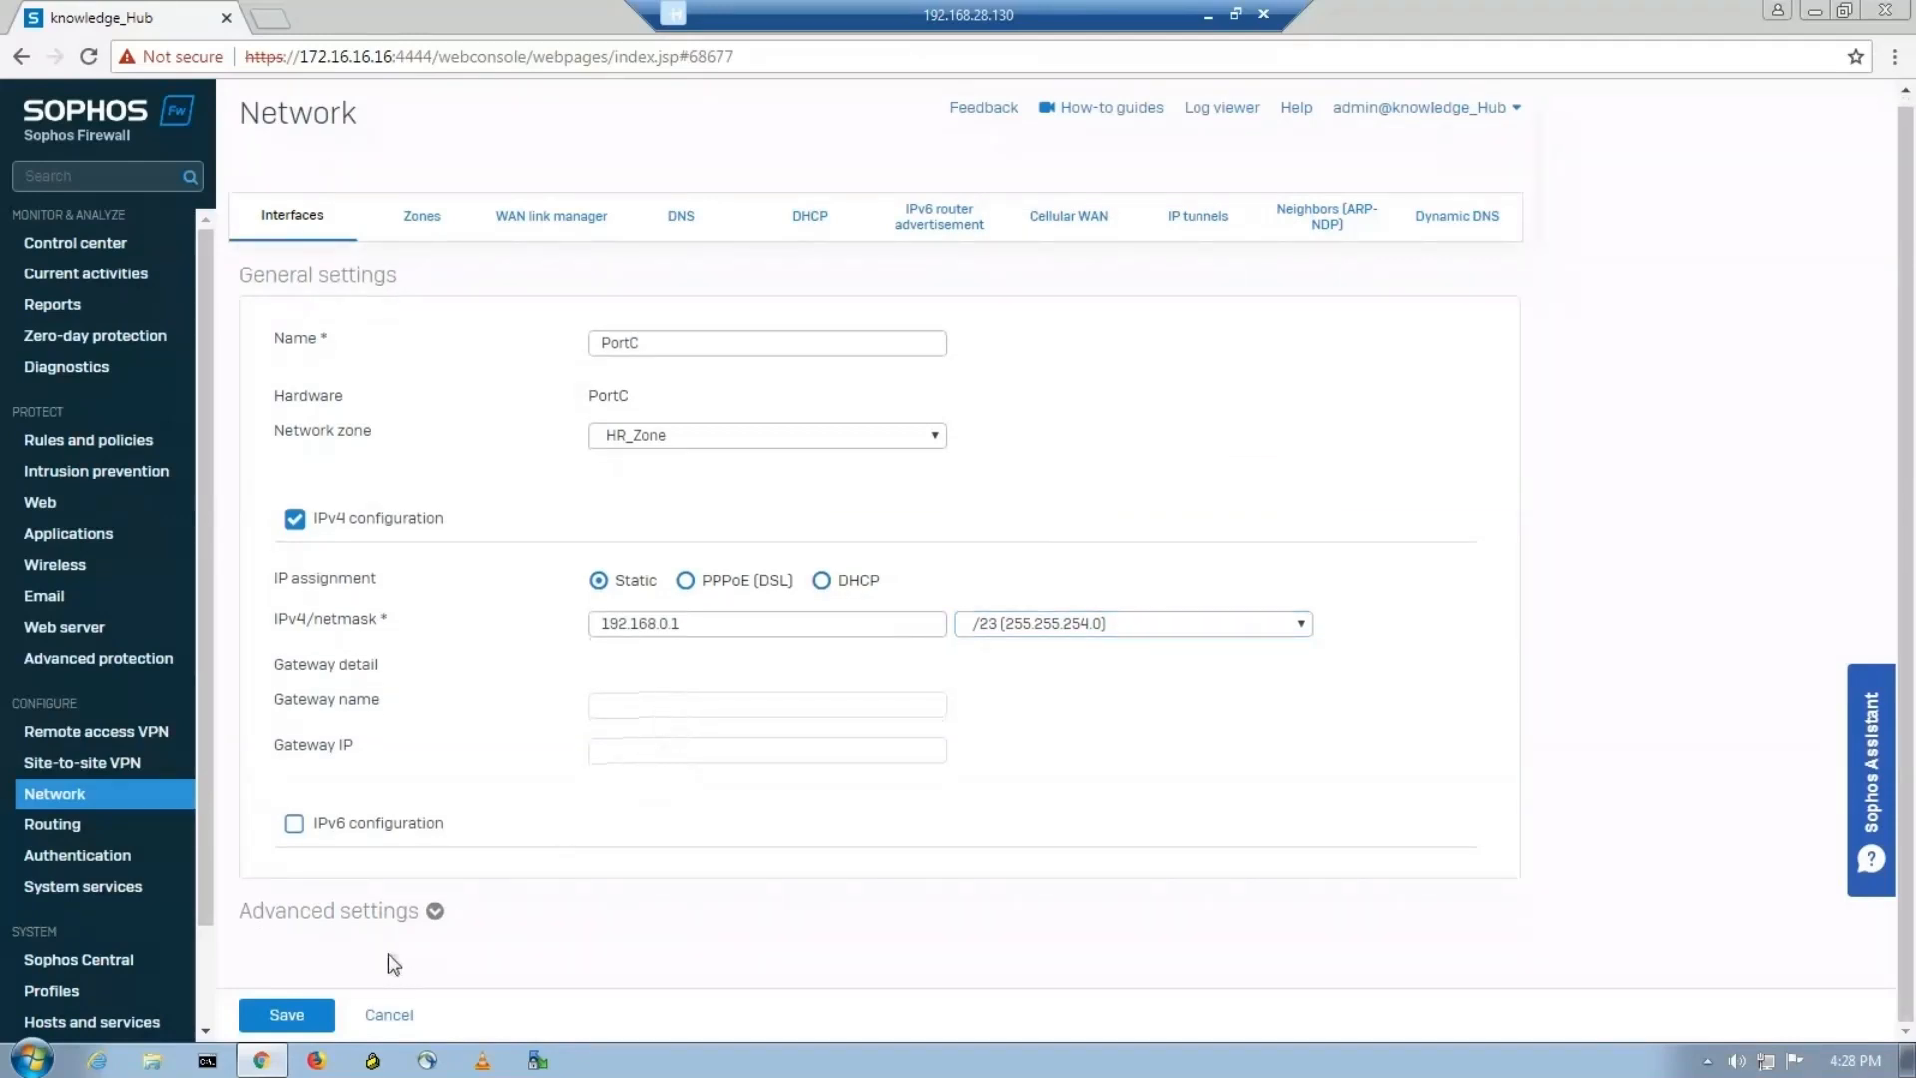
Expand PortC's advanced settings to review them, save the interface and approve the interface update.
{"action": "left_click", "coordinate": [434, 911]}
{"action": "scroll", "coordinate": [459, 891], "scroll_direction": "down", "scroll_amount": 6}
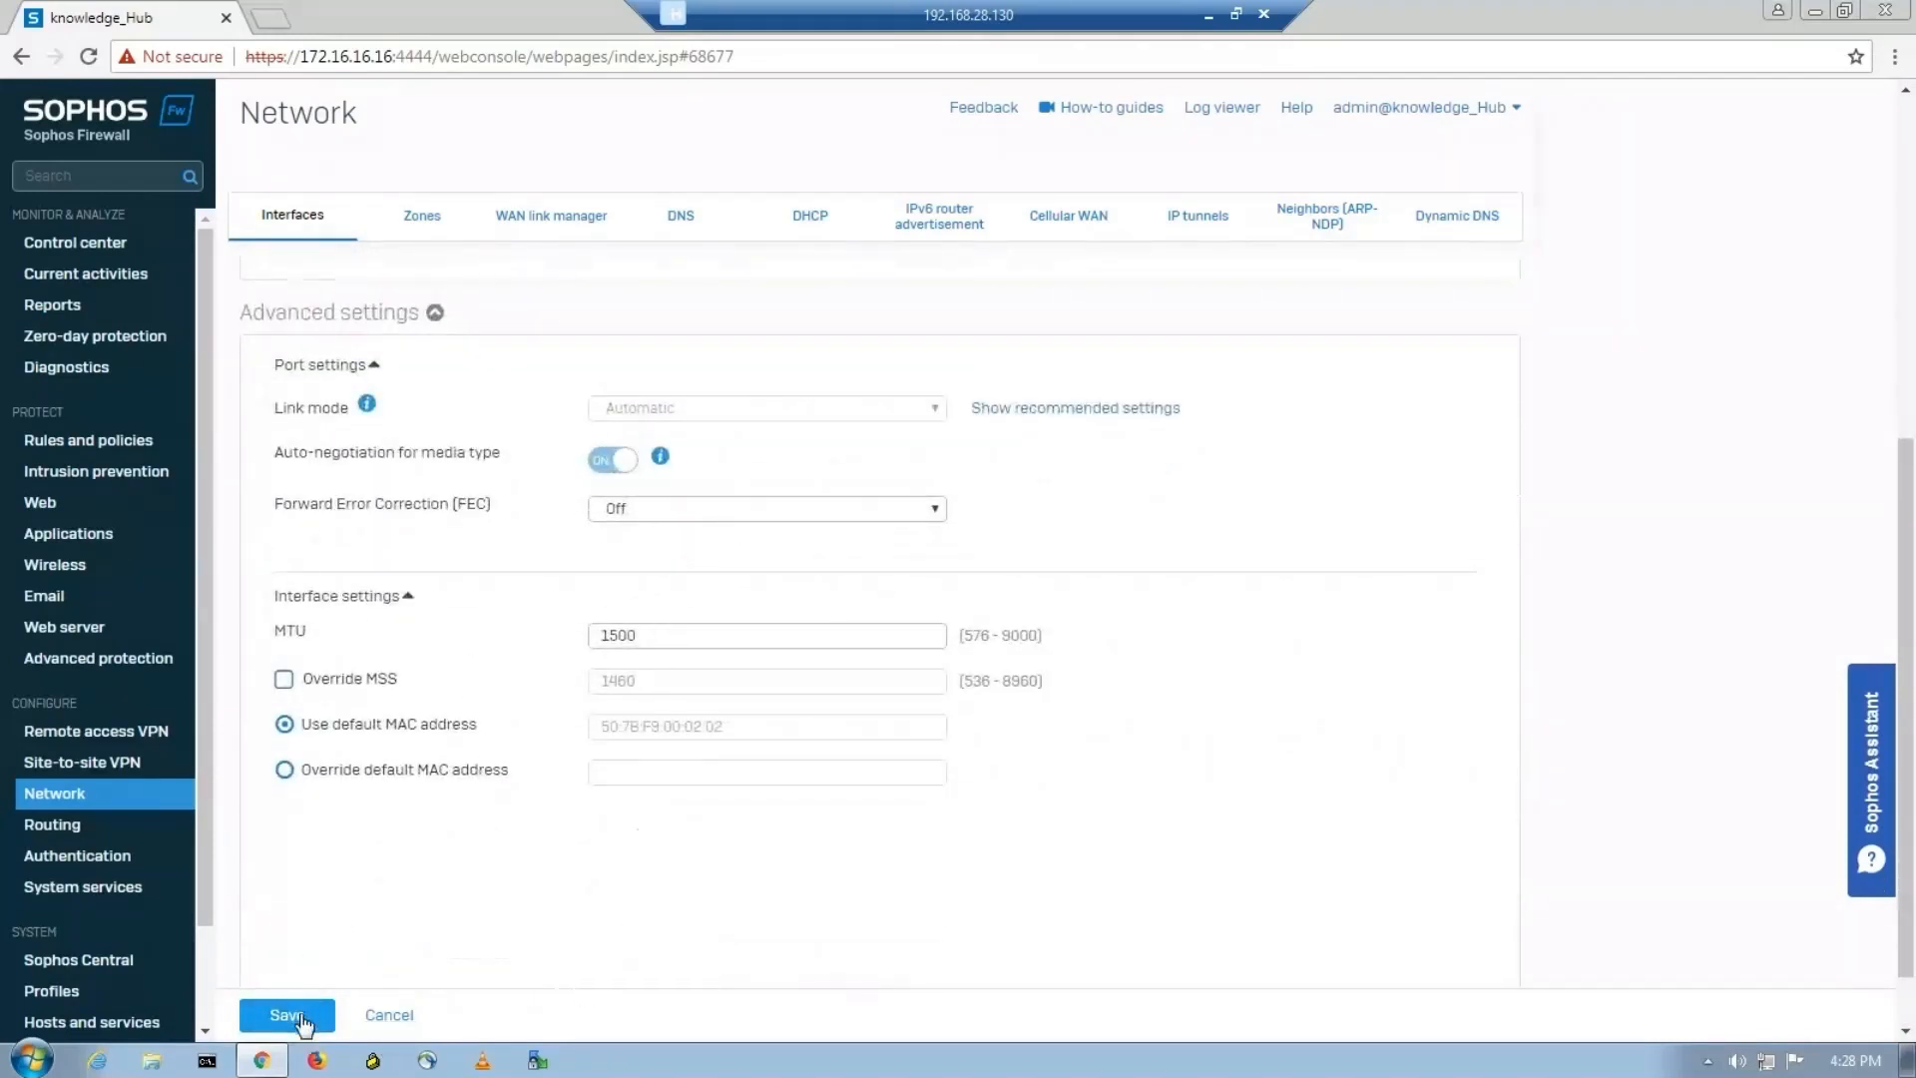
{"action": "scroll", "coordinate": [505, 748], "scroll_direction": "up", "scroll_amount": 6}
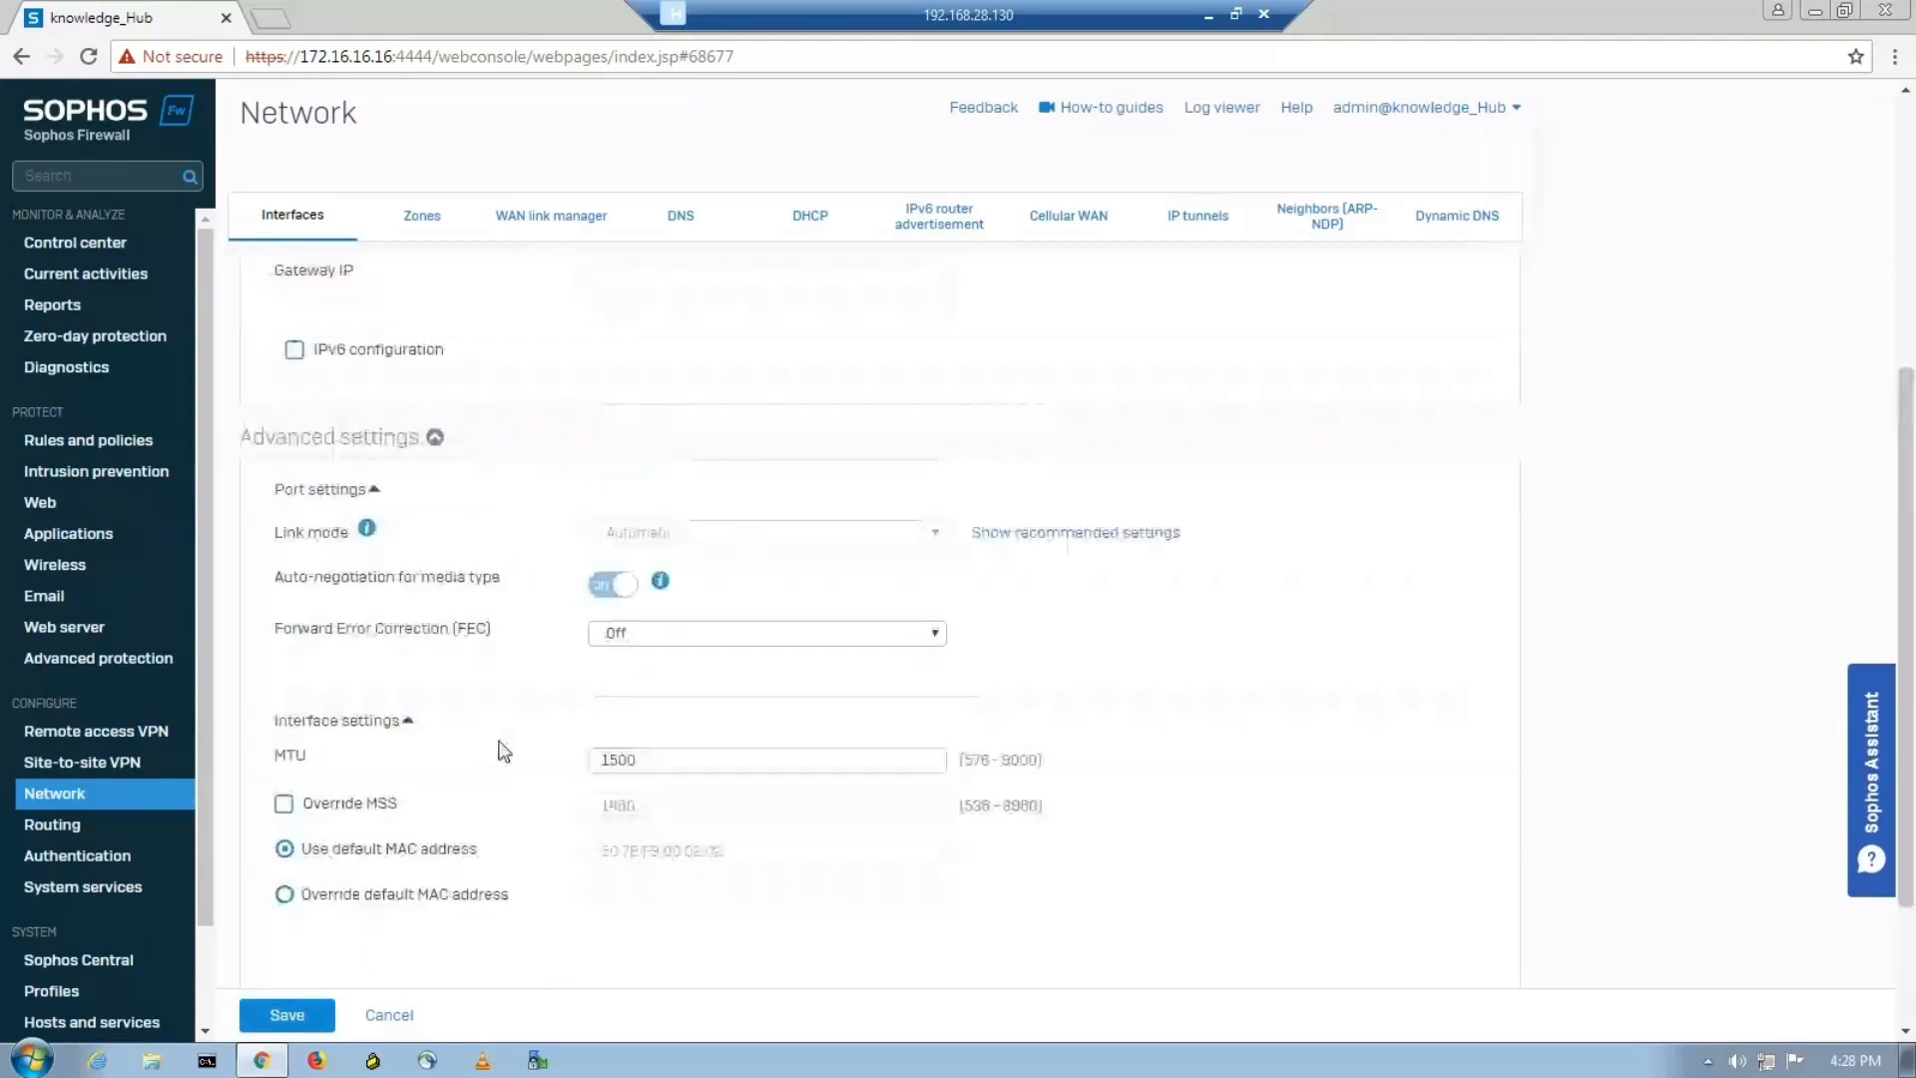
{"action": "scroll", "coordinate": [556, 715], "scroll_direction": "down", "scroll_amount": 7}
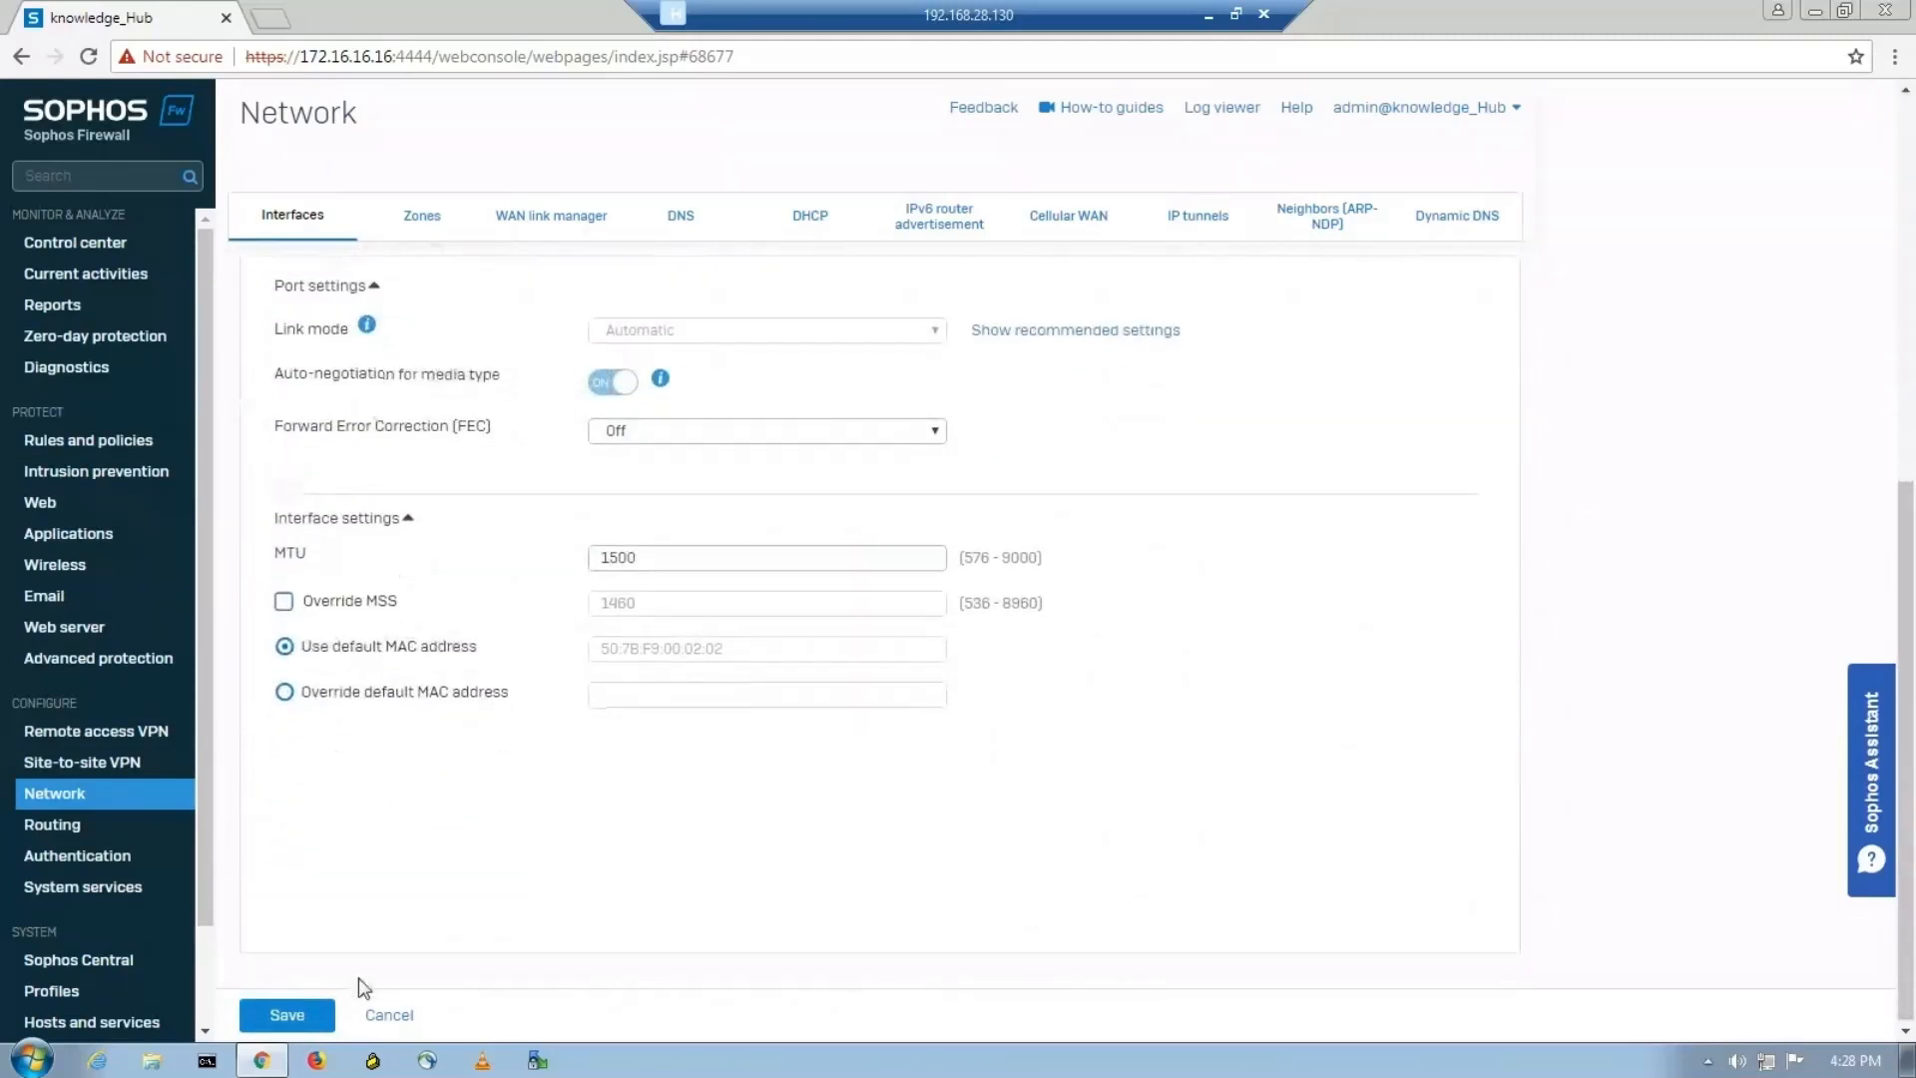
{"action": "left_click", "coordinate": [309, 1016]}
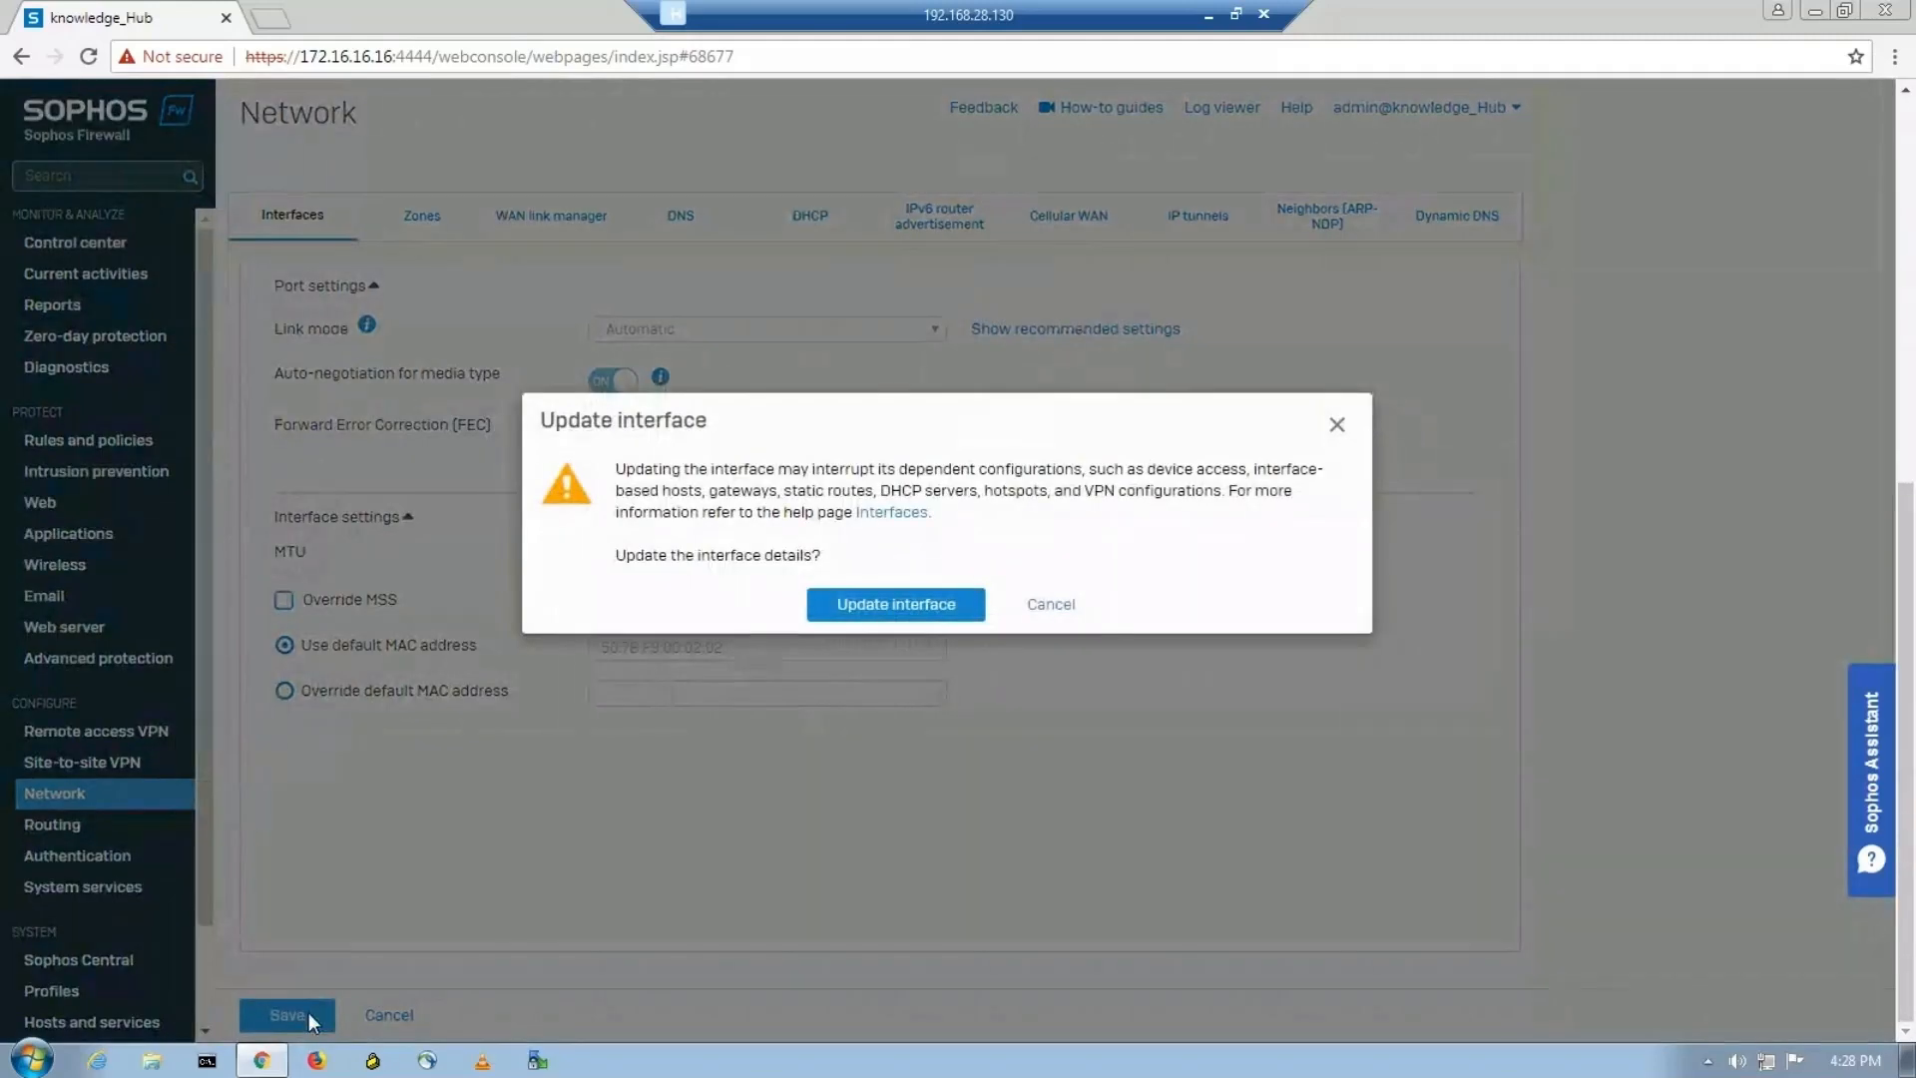
{"action": "left_click", "coordinate": [884, 617]}
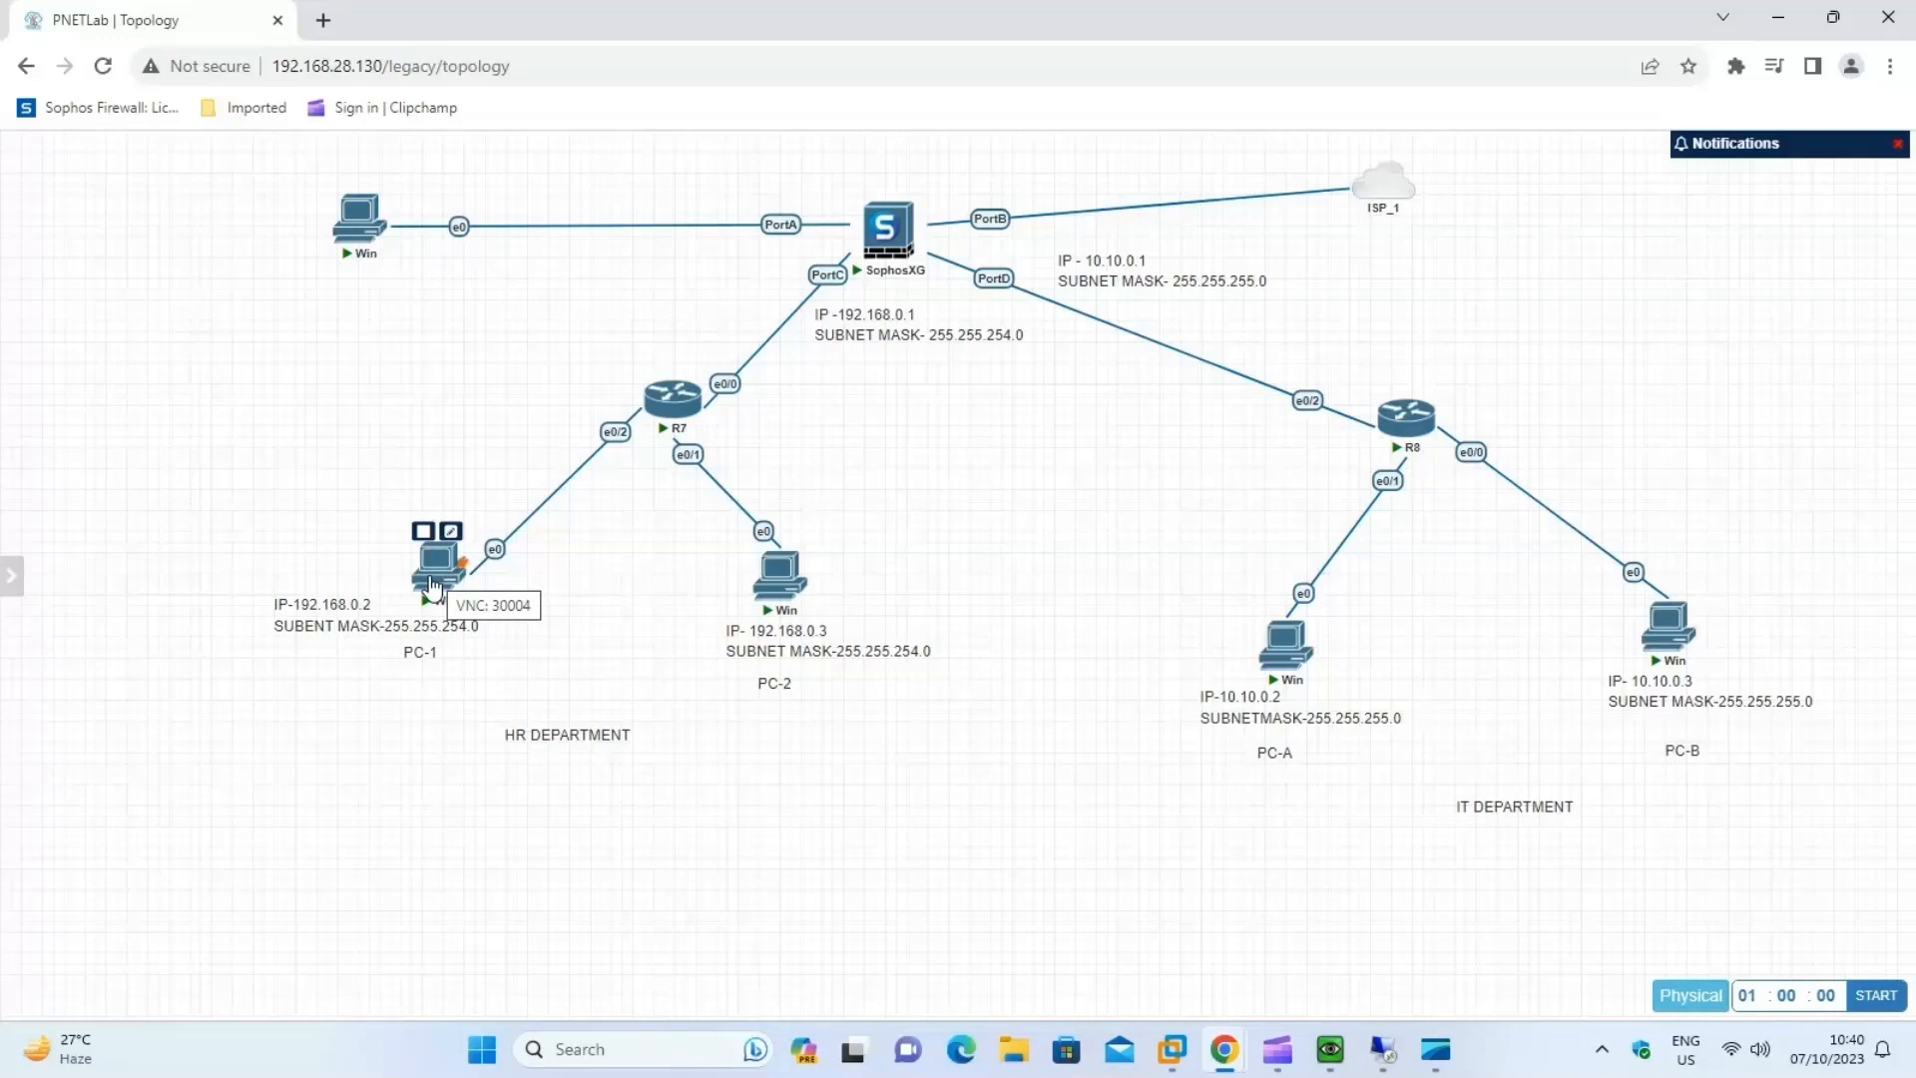
In the PNETLab topology, open PC-1's console with ultravnc_wrapper and let Windows start.
{"action": "left_click", "coordinate": [433, 587]}
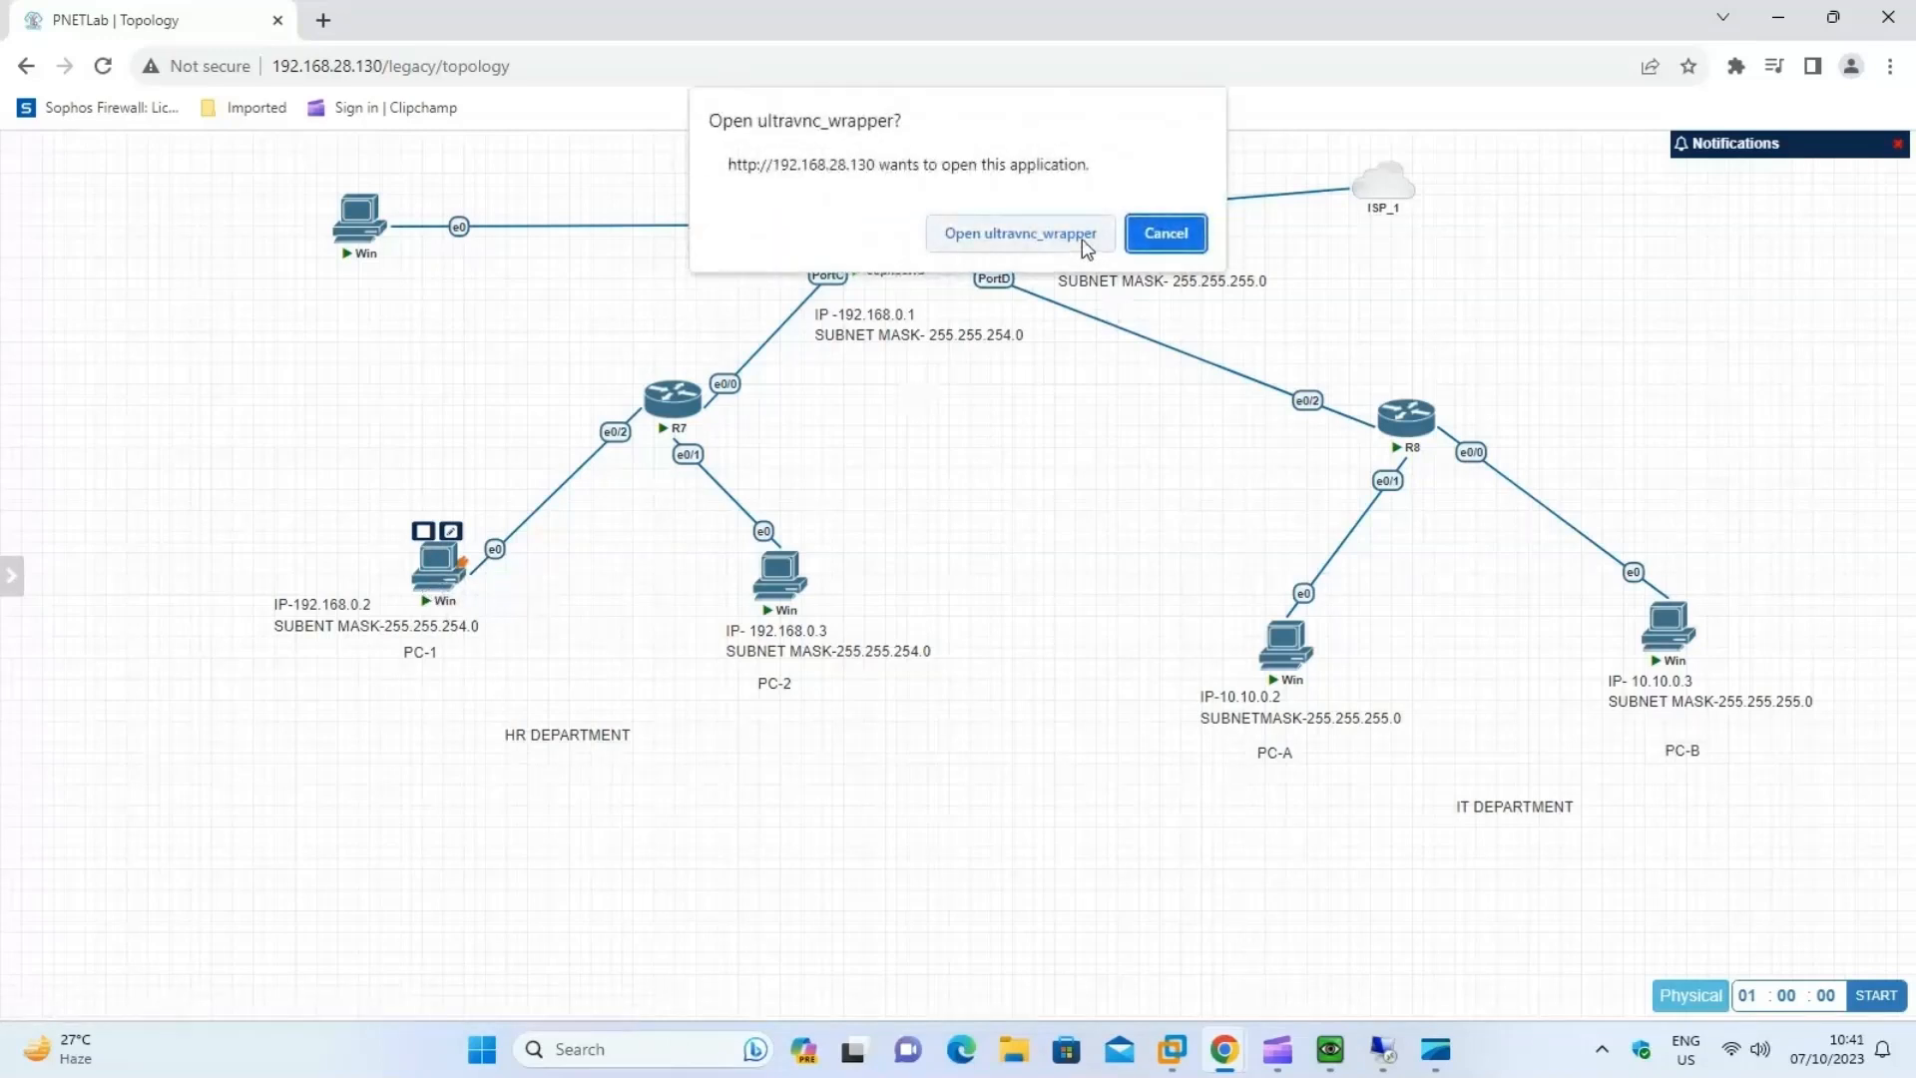
{"action": "left_click", "coordinate": [1086, 244]}
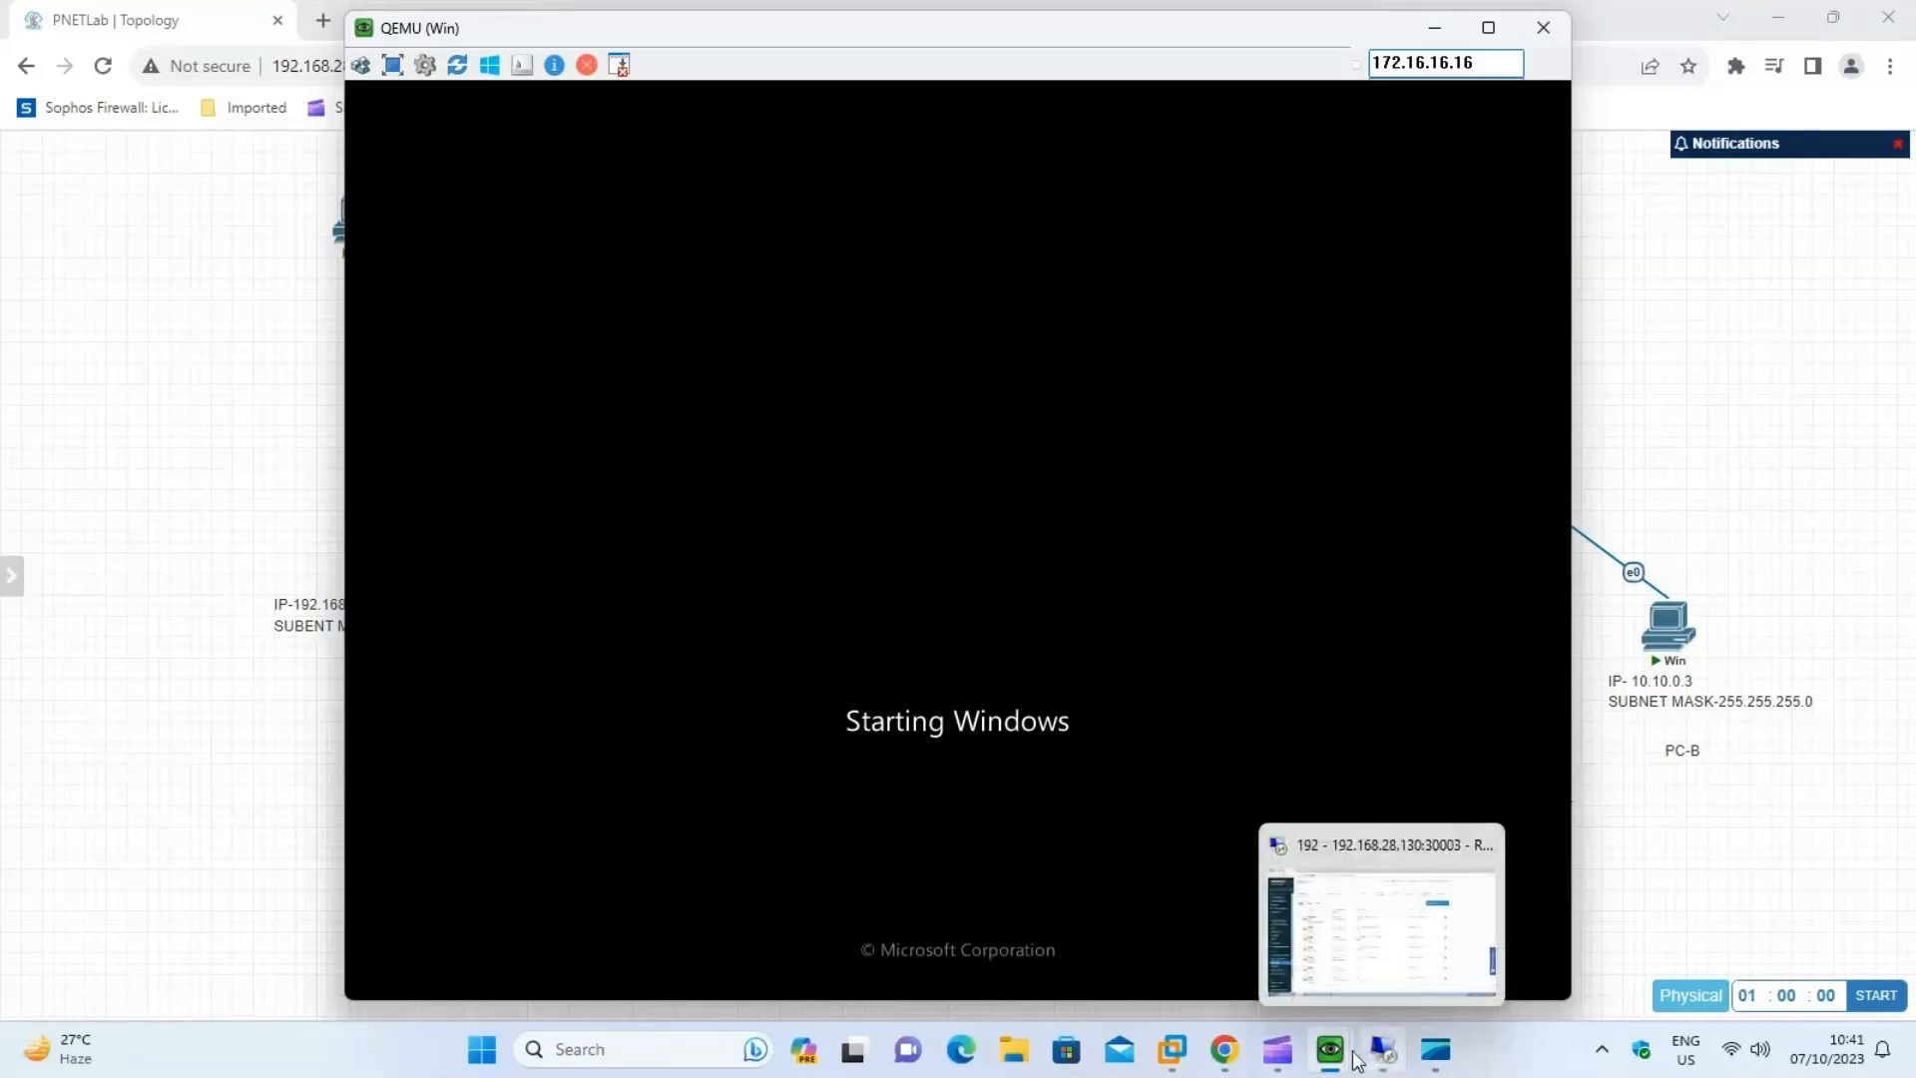
{"action": "mouse_move", "coordinate": [1354, 1050]}
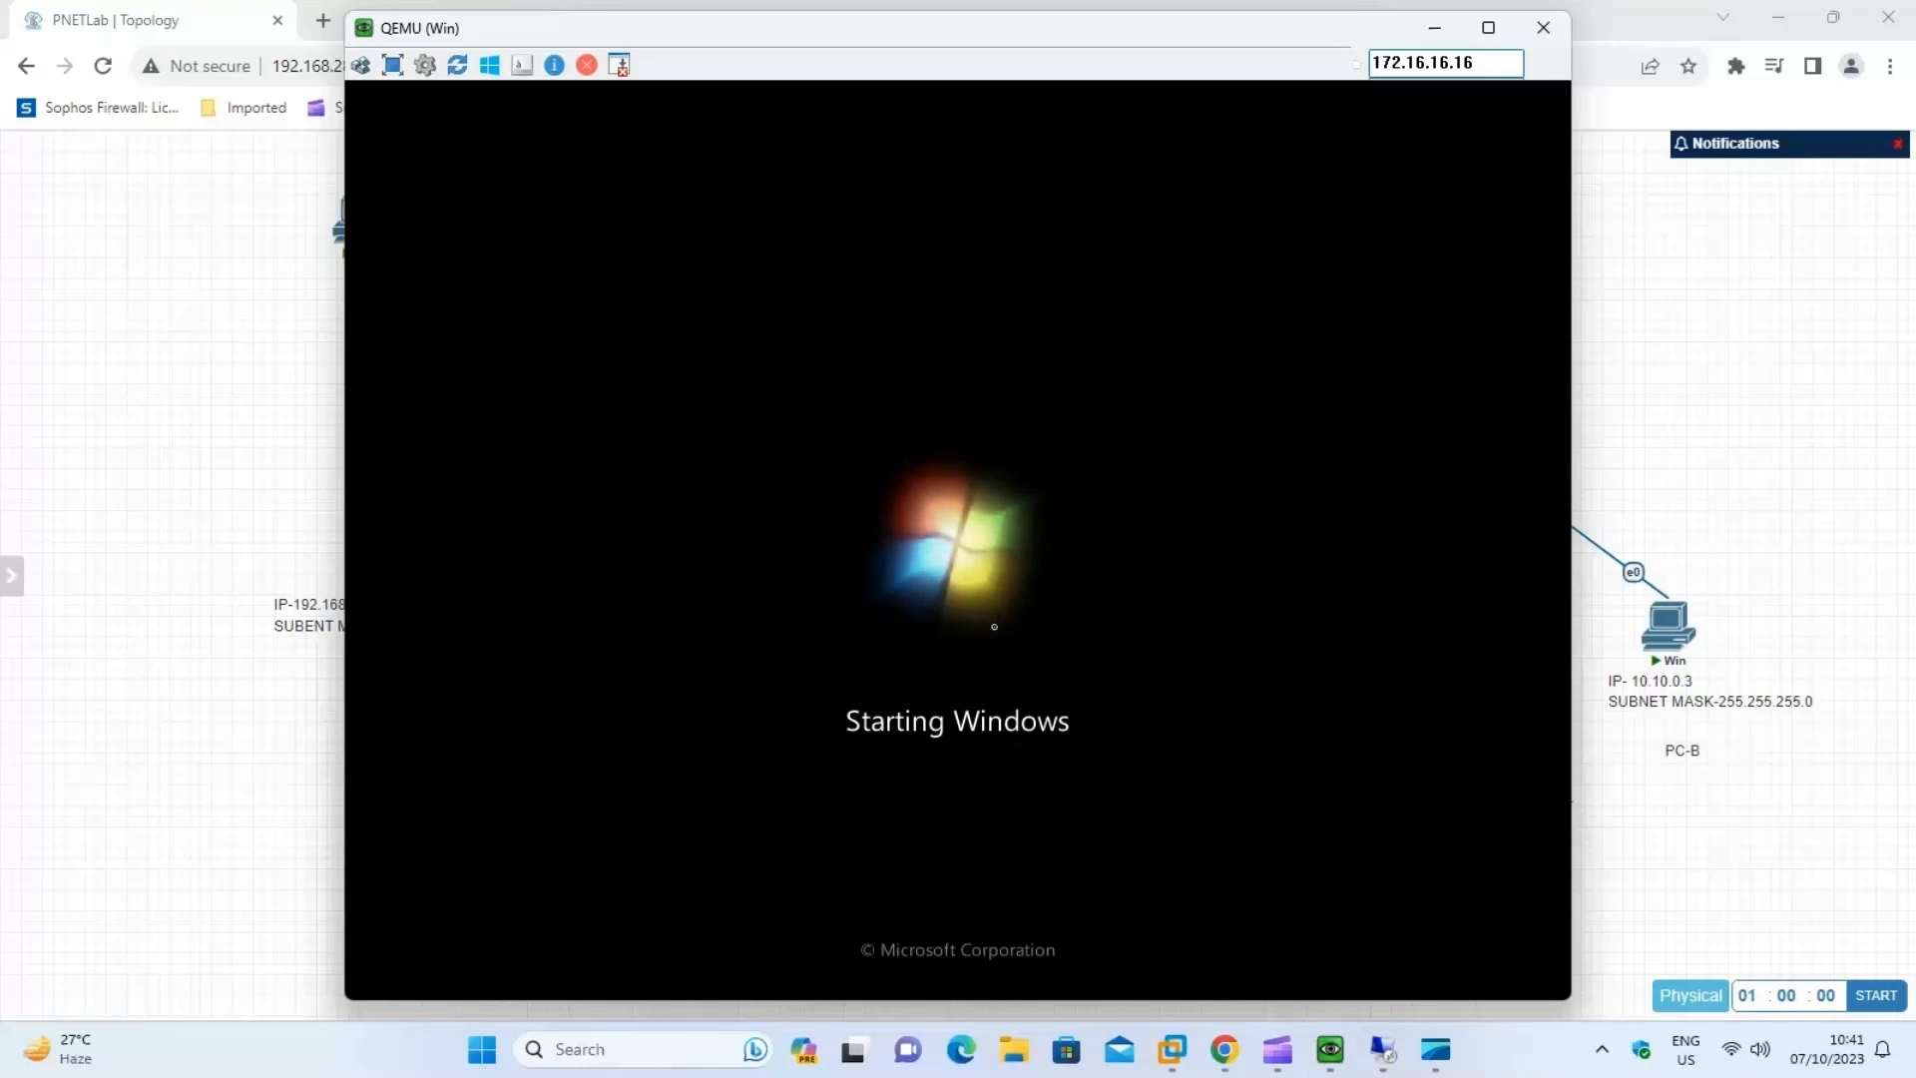
{"action": "left_click", "coordinate": [1438, 1056]}
Open PC-2's console from the HR department topology with ultravnc_wrapper and keep its login screen in a normal-sized window.
{"action": "mouse_move", "coordinate": [783, 579]}
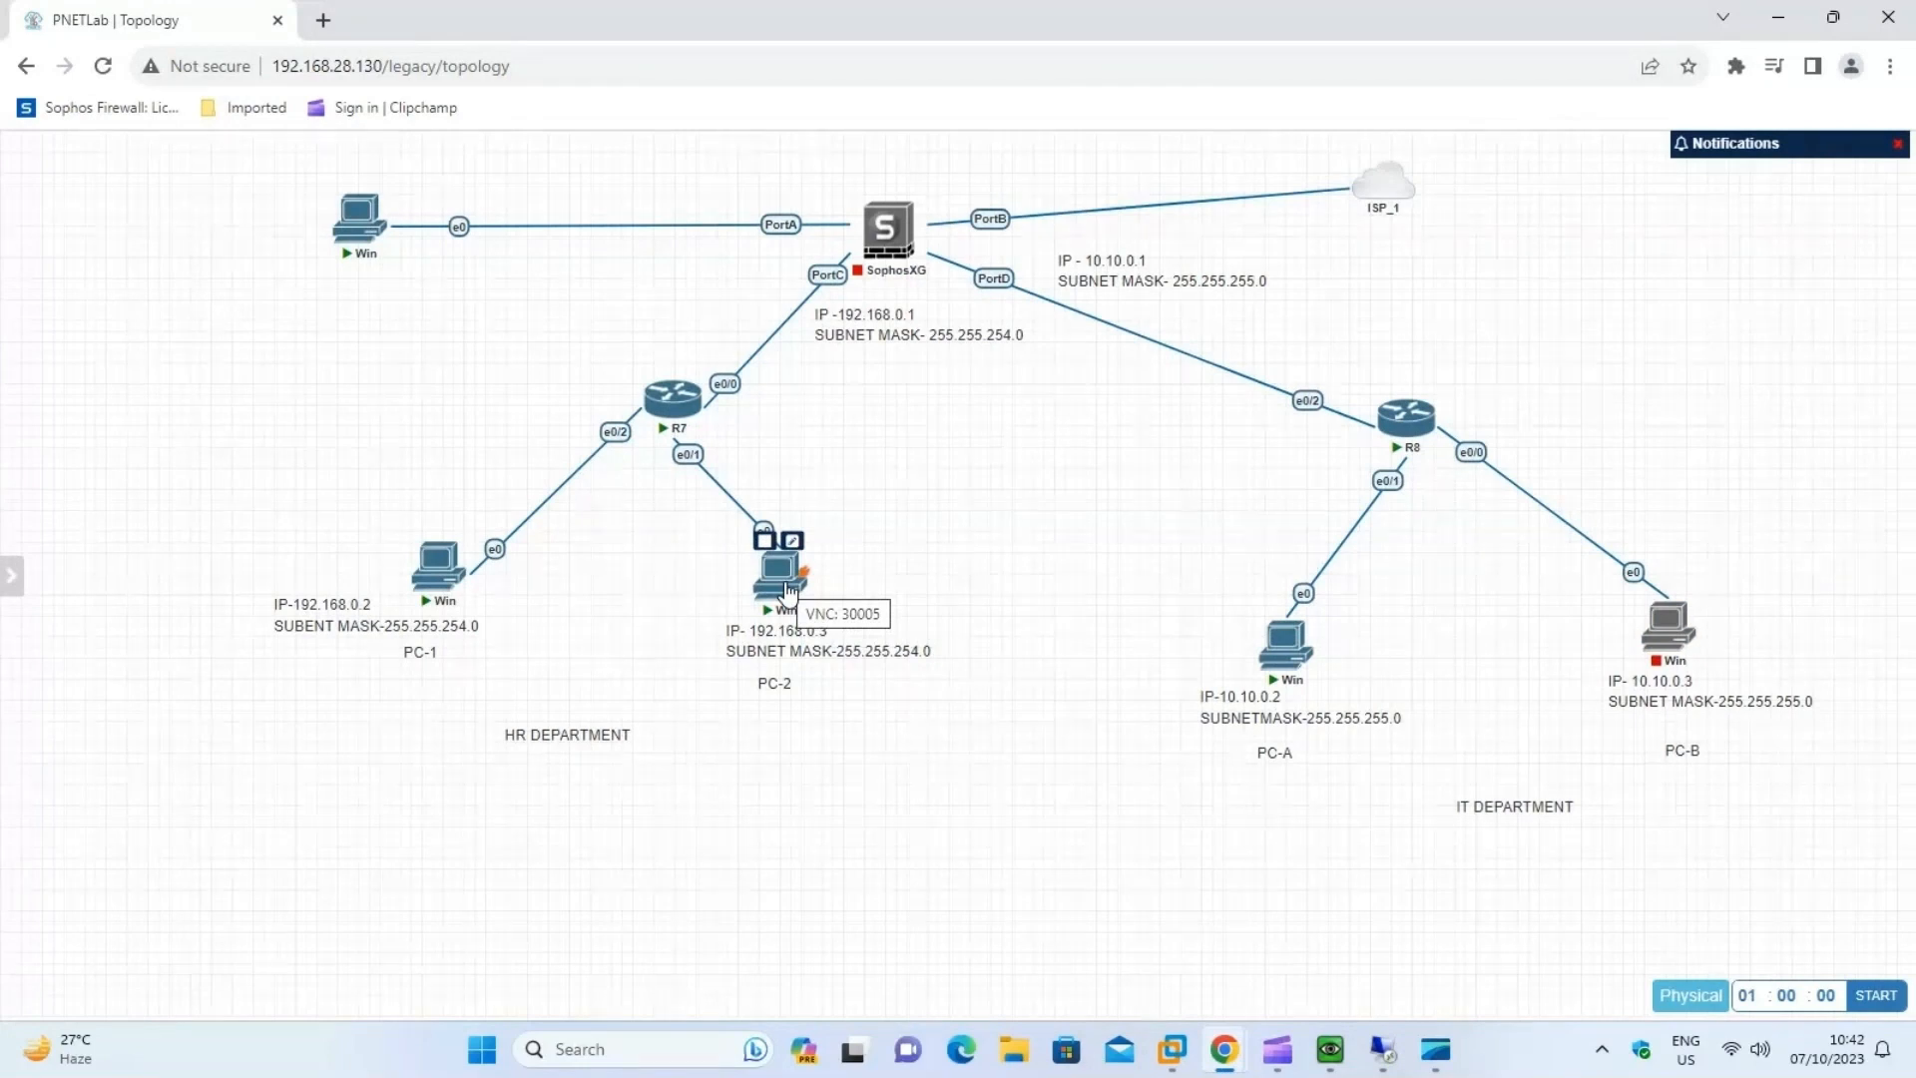
{"action": "left_click", "coordinate": [789, 589]}
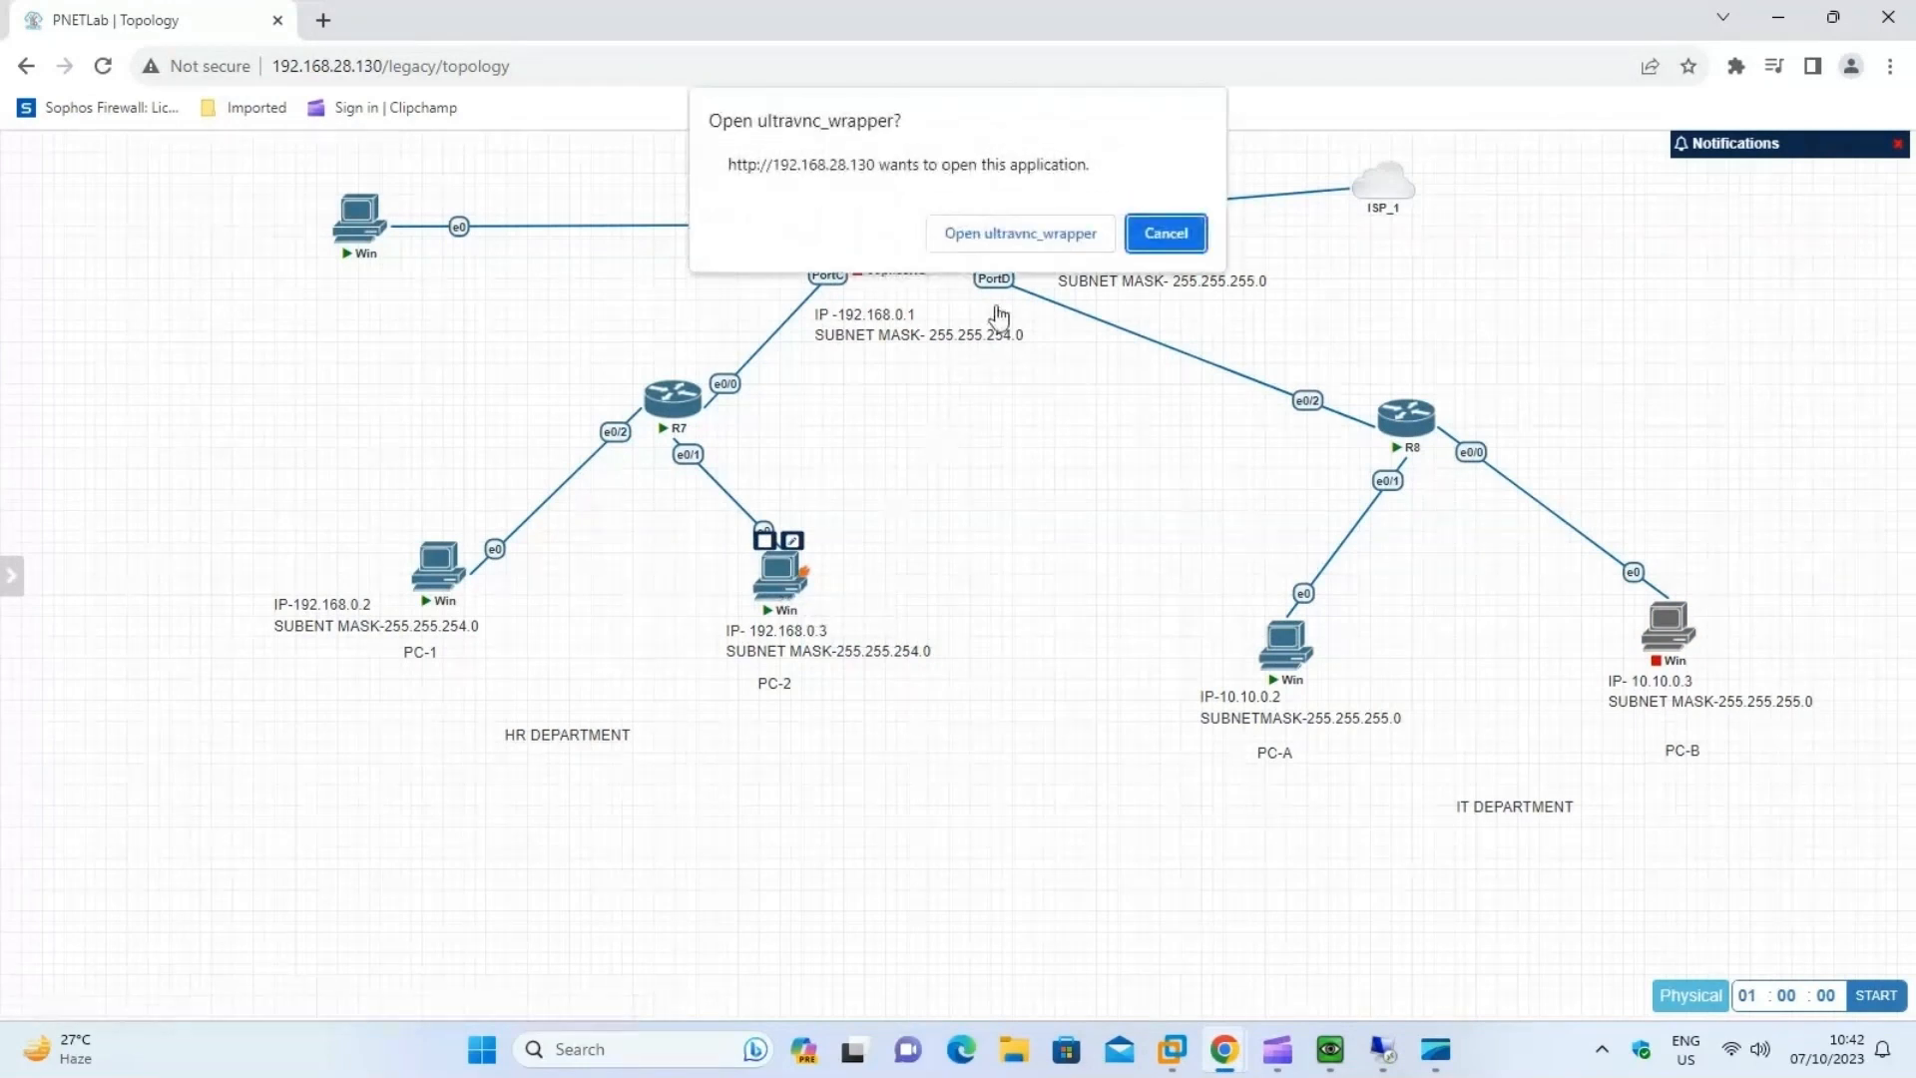
{"action": "left_click", "coordinate": [1040, 240]}
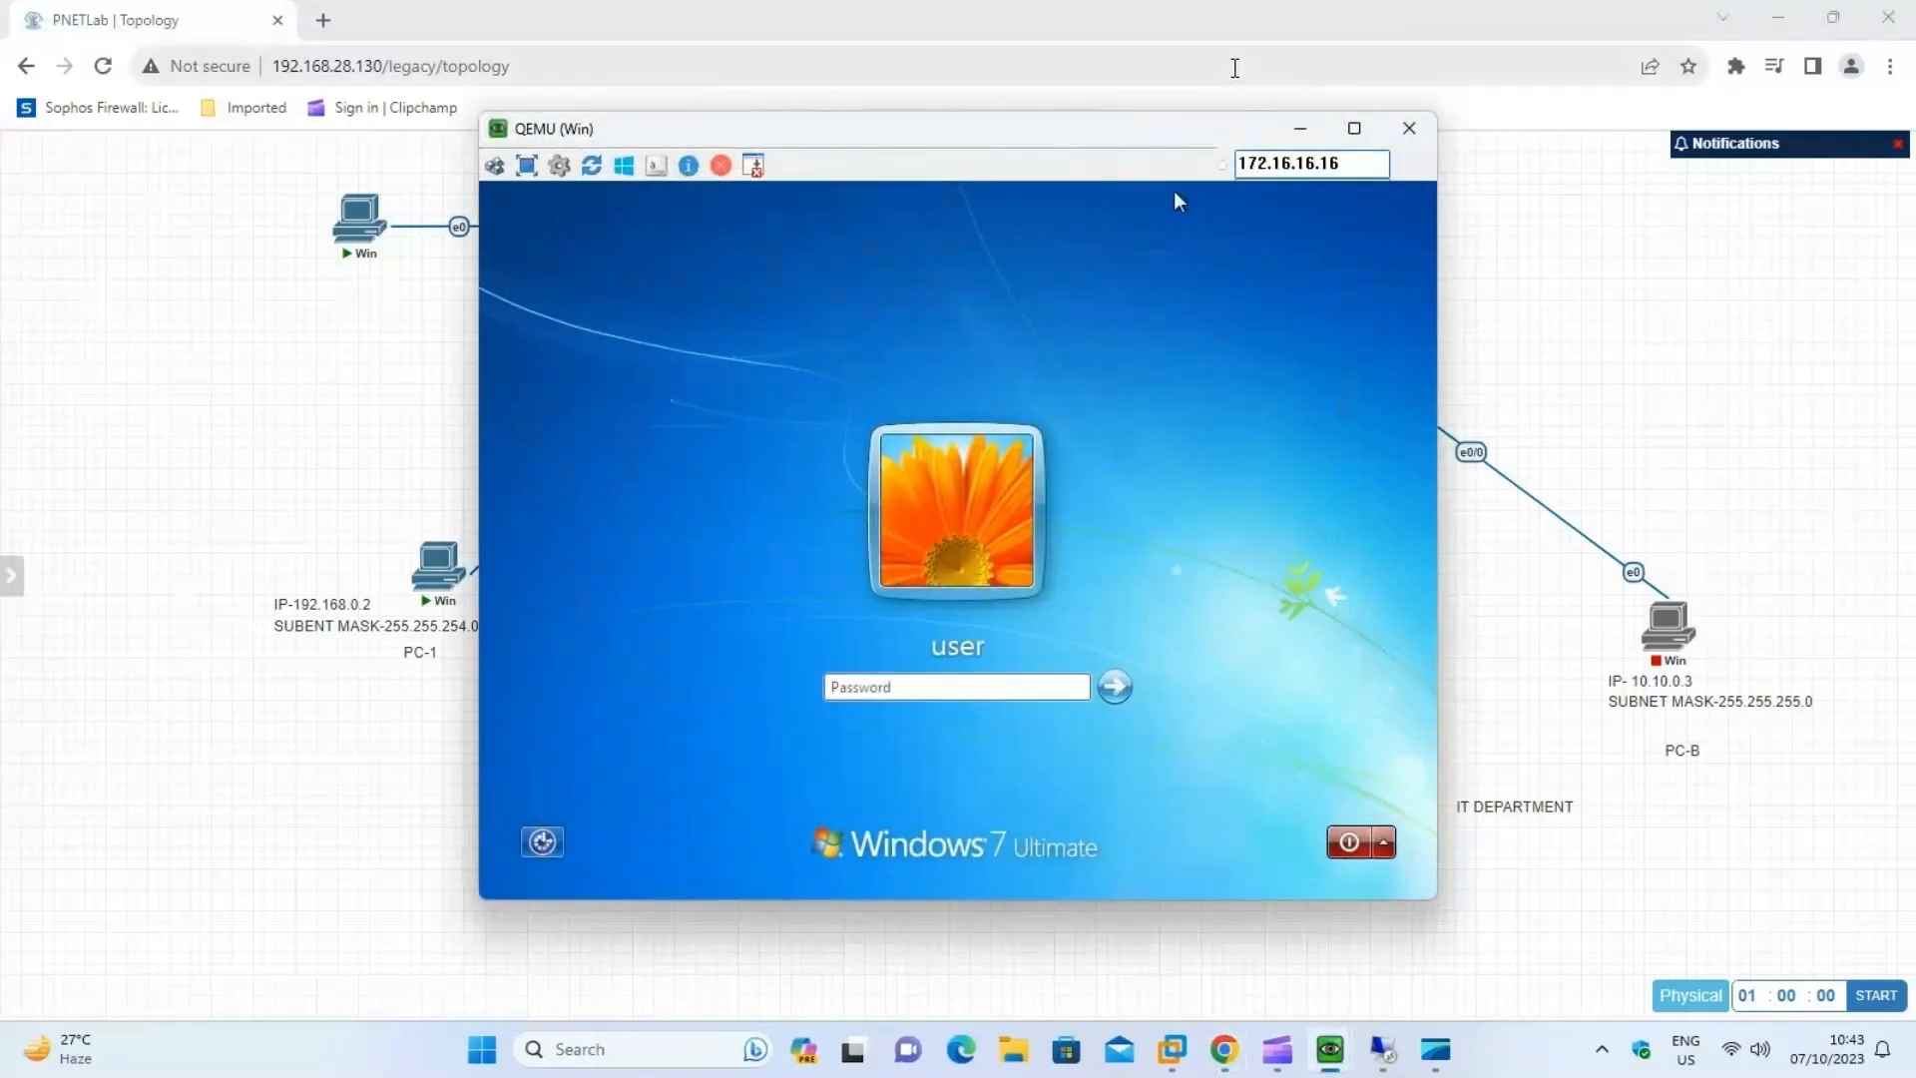
{"action": "left_click", "coordinate": [1355, 128]}
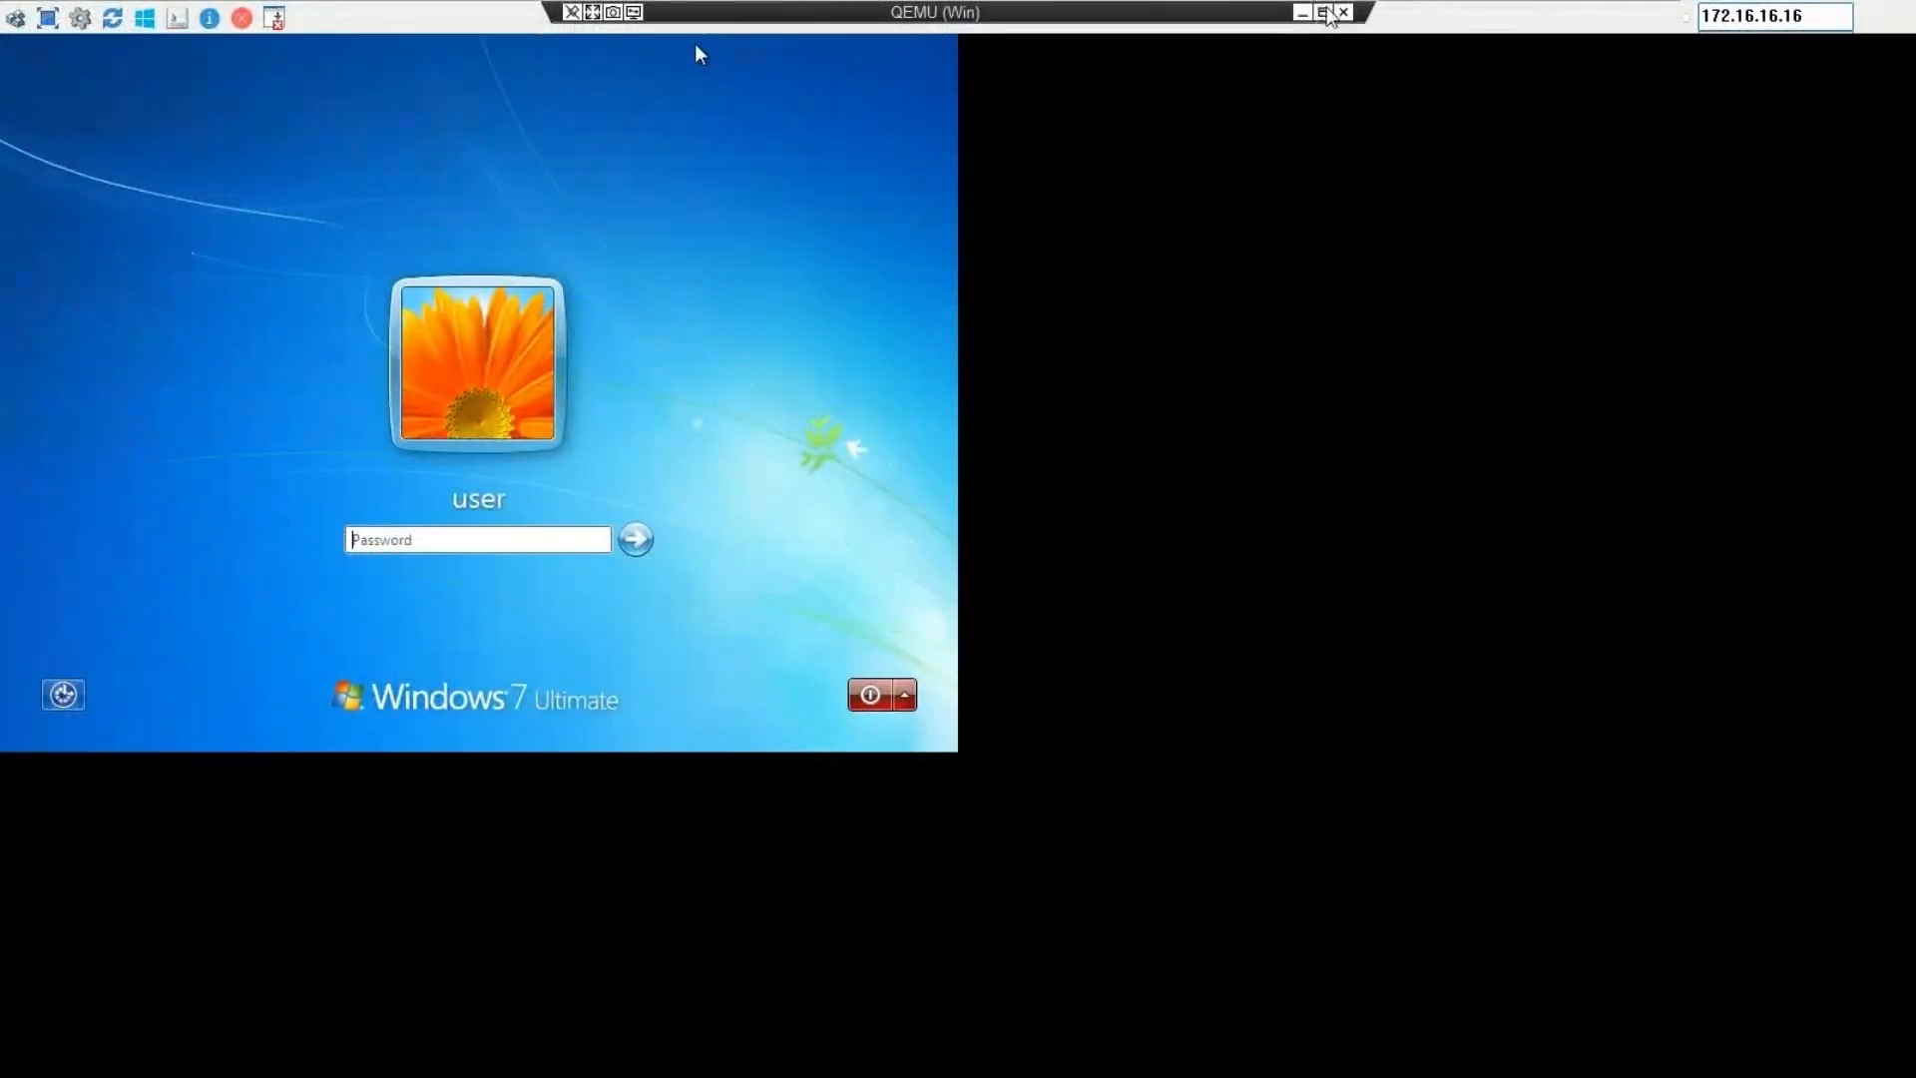
{"action": "left_click", "coordinate": [1323, 12]}
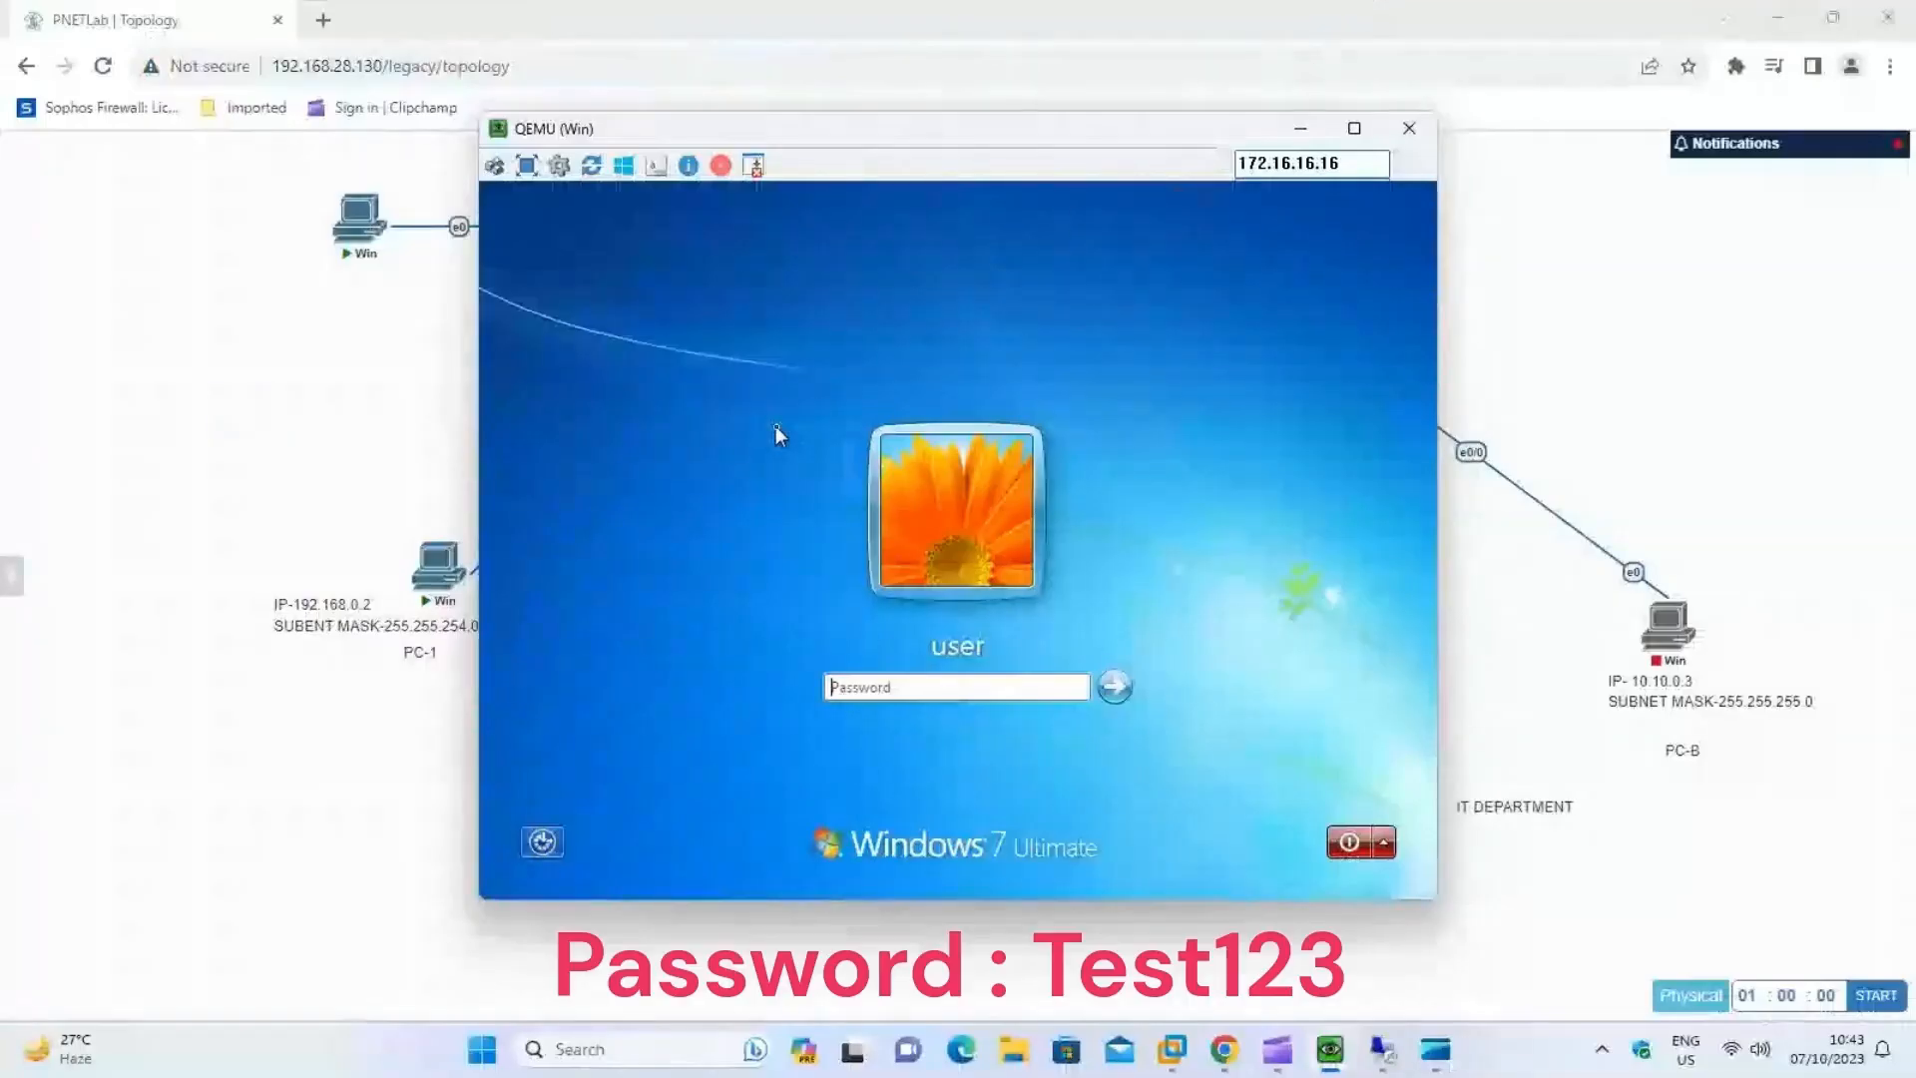
Log in to PC-2's Windows session by entering the account password, and postpone the requested restart.
{"action": "type", "text": "Tes"}
{"action": "left_click", "coordinate": [1115, 688]}
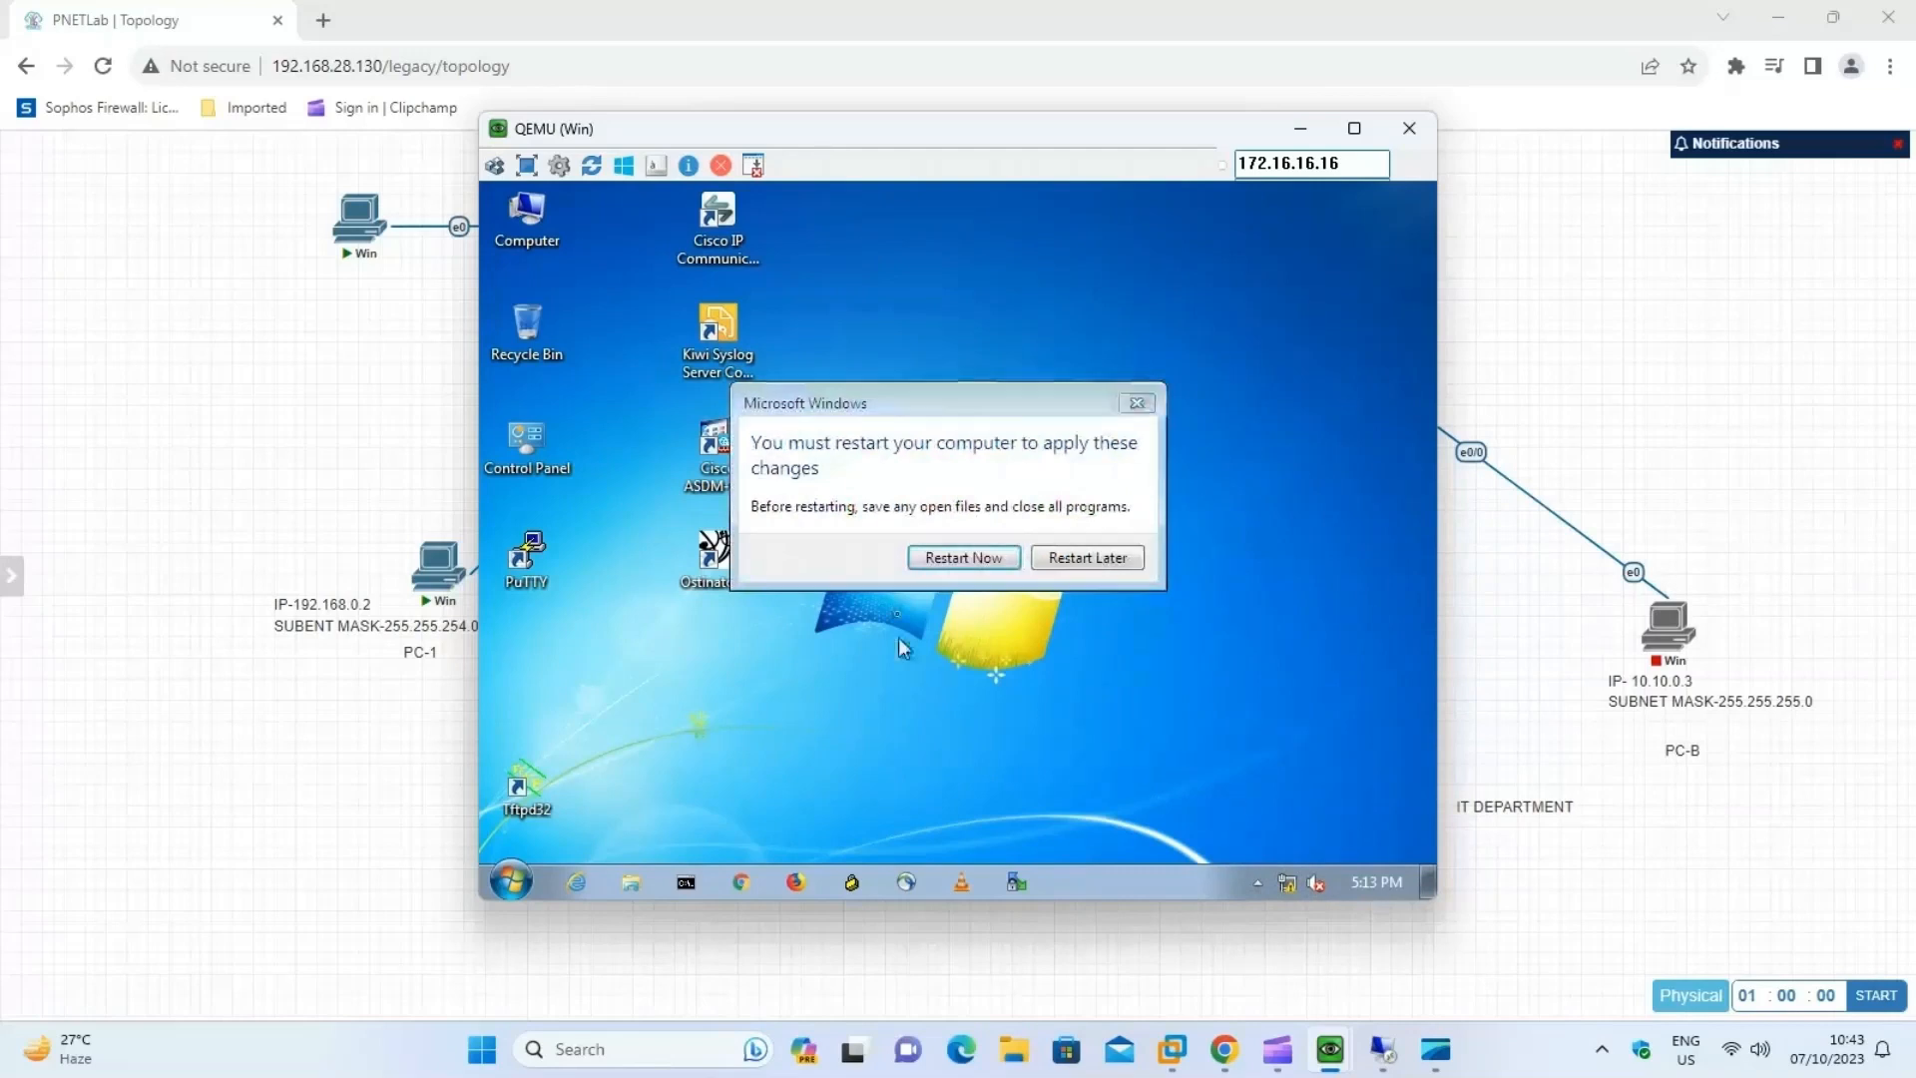
{"action": "left_click", "coordinate": [1120, 560]}
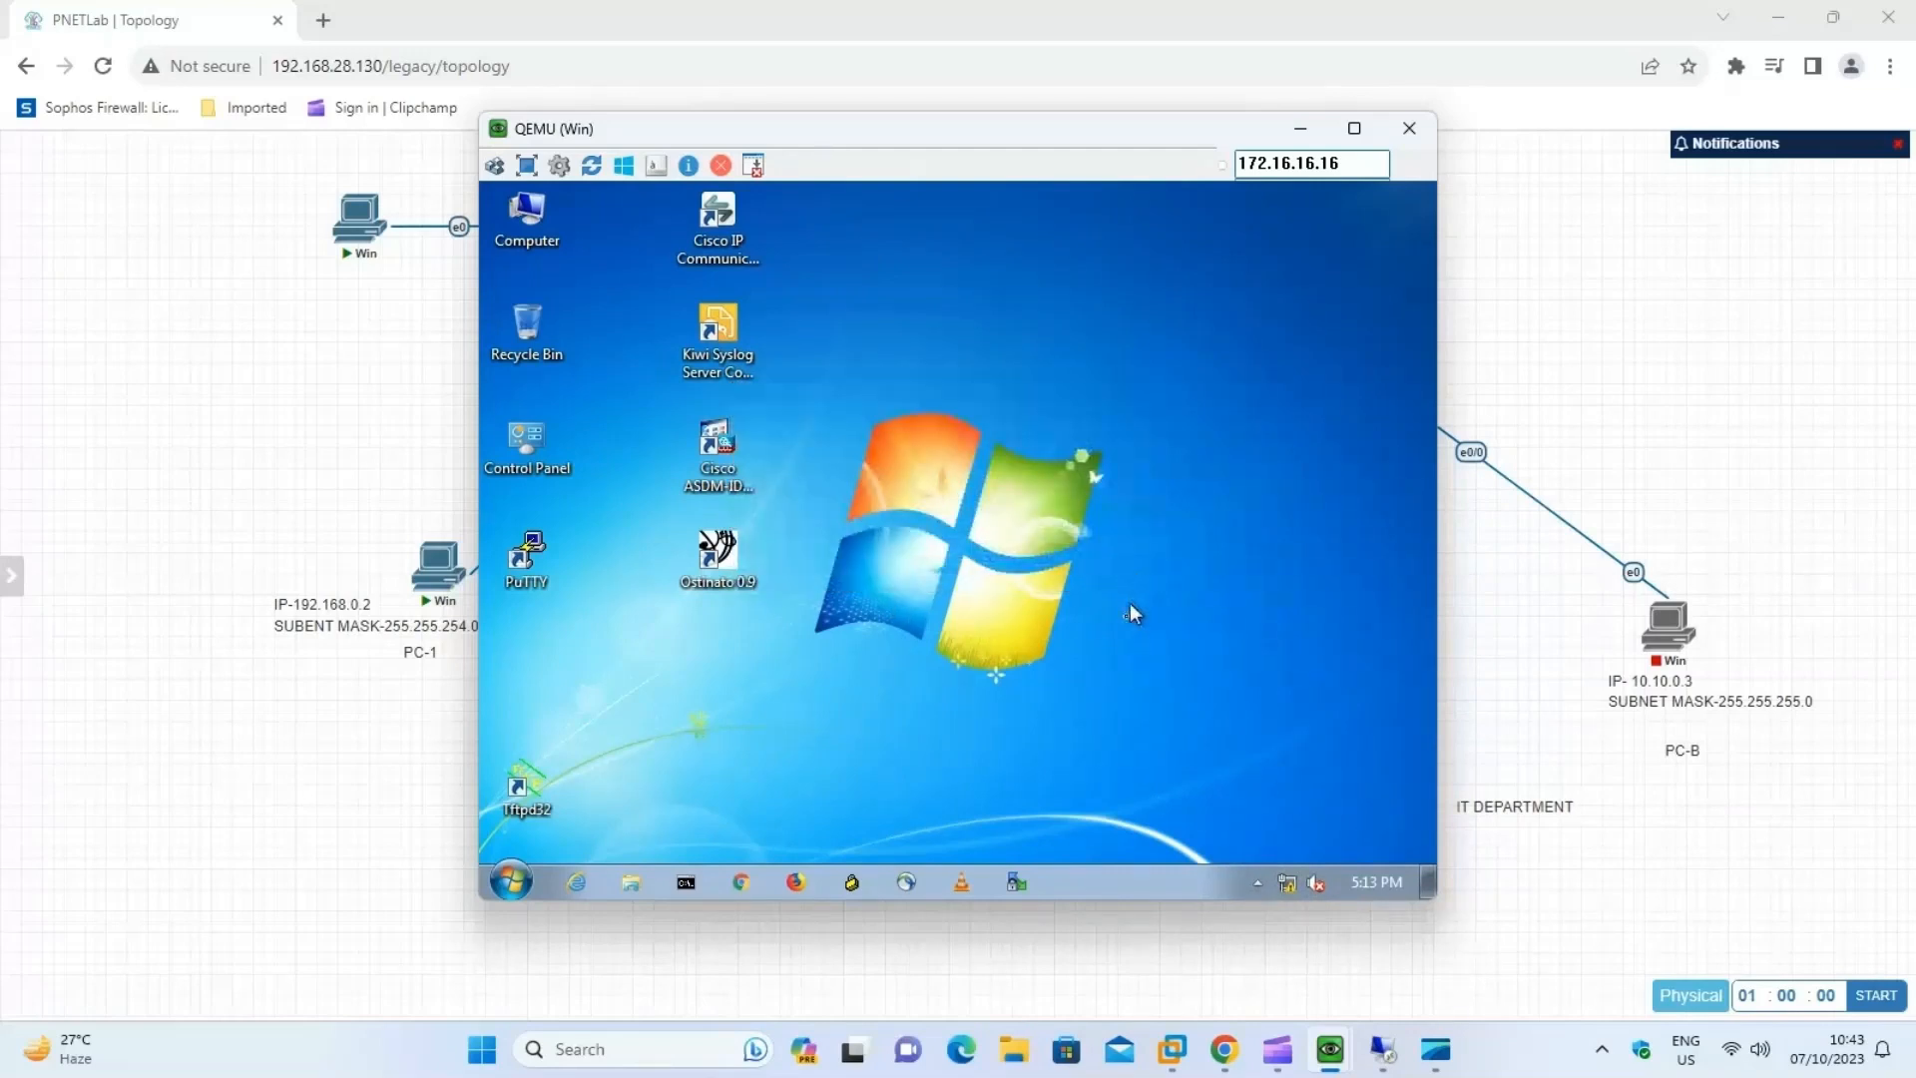
Open the Network Connections window on PC-2 by running ncpa.cpl from the Run dialog.
{"action": "right_click", "coordinate": [517, 878]}
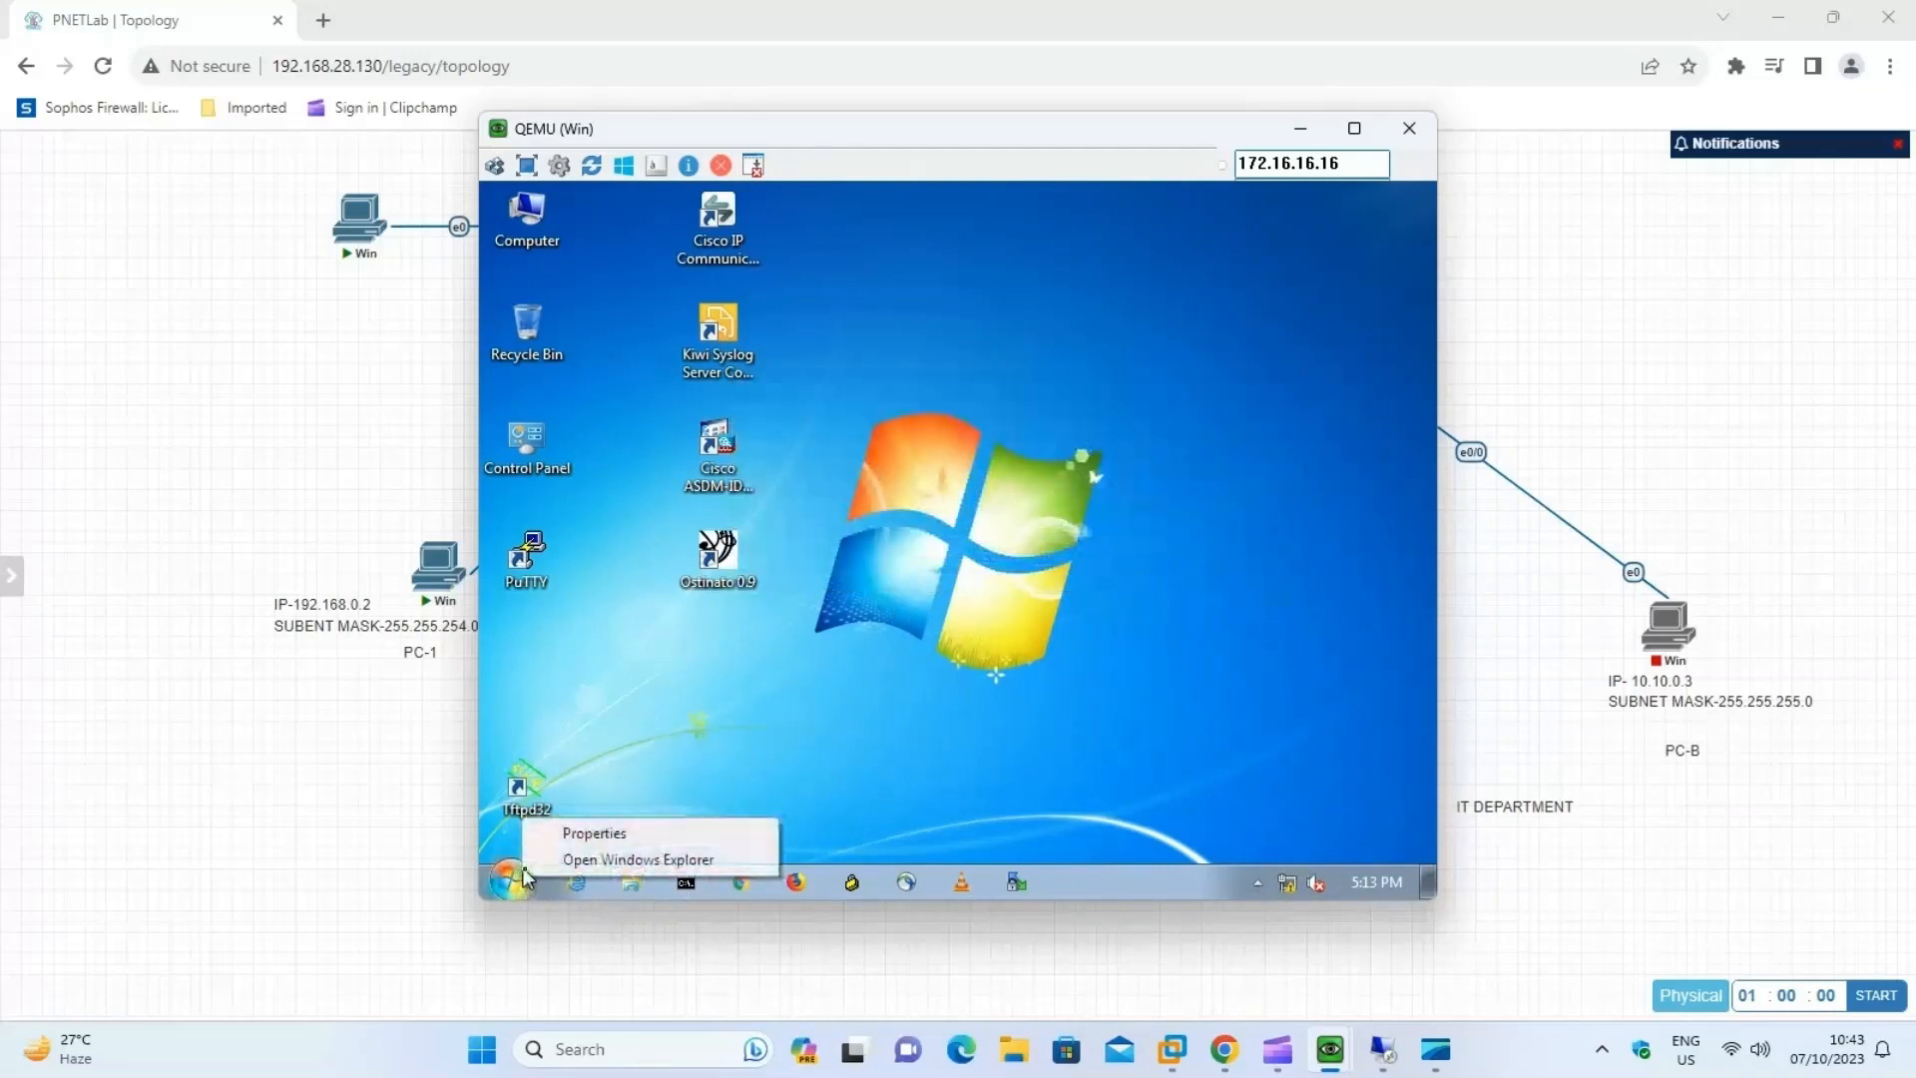
{"action": "left_click", "coordinate": [517, 876]}
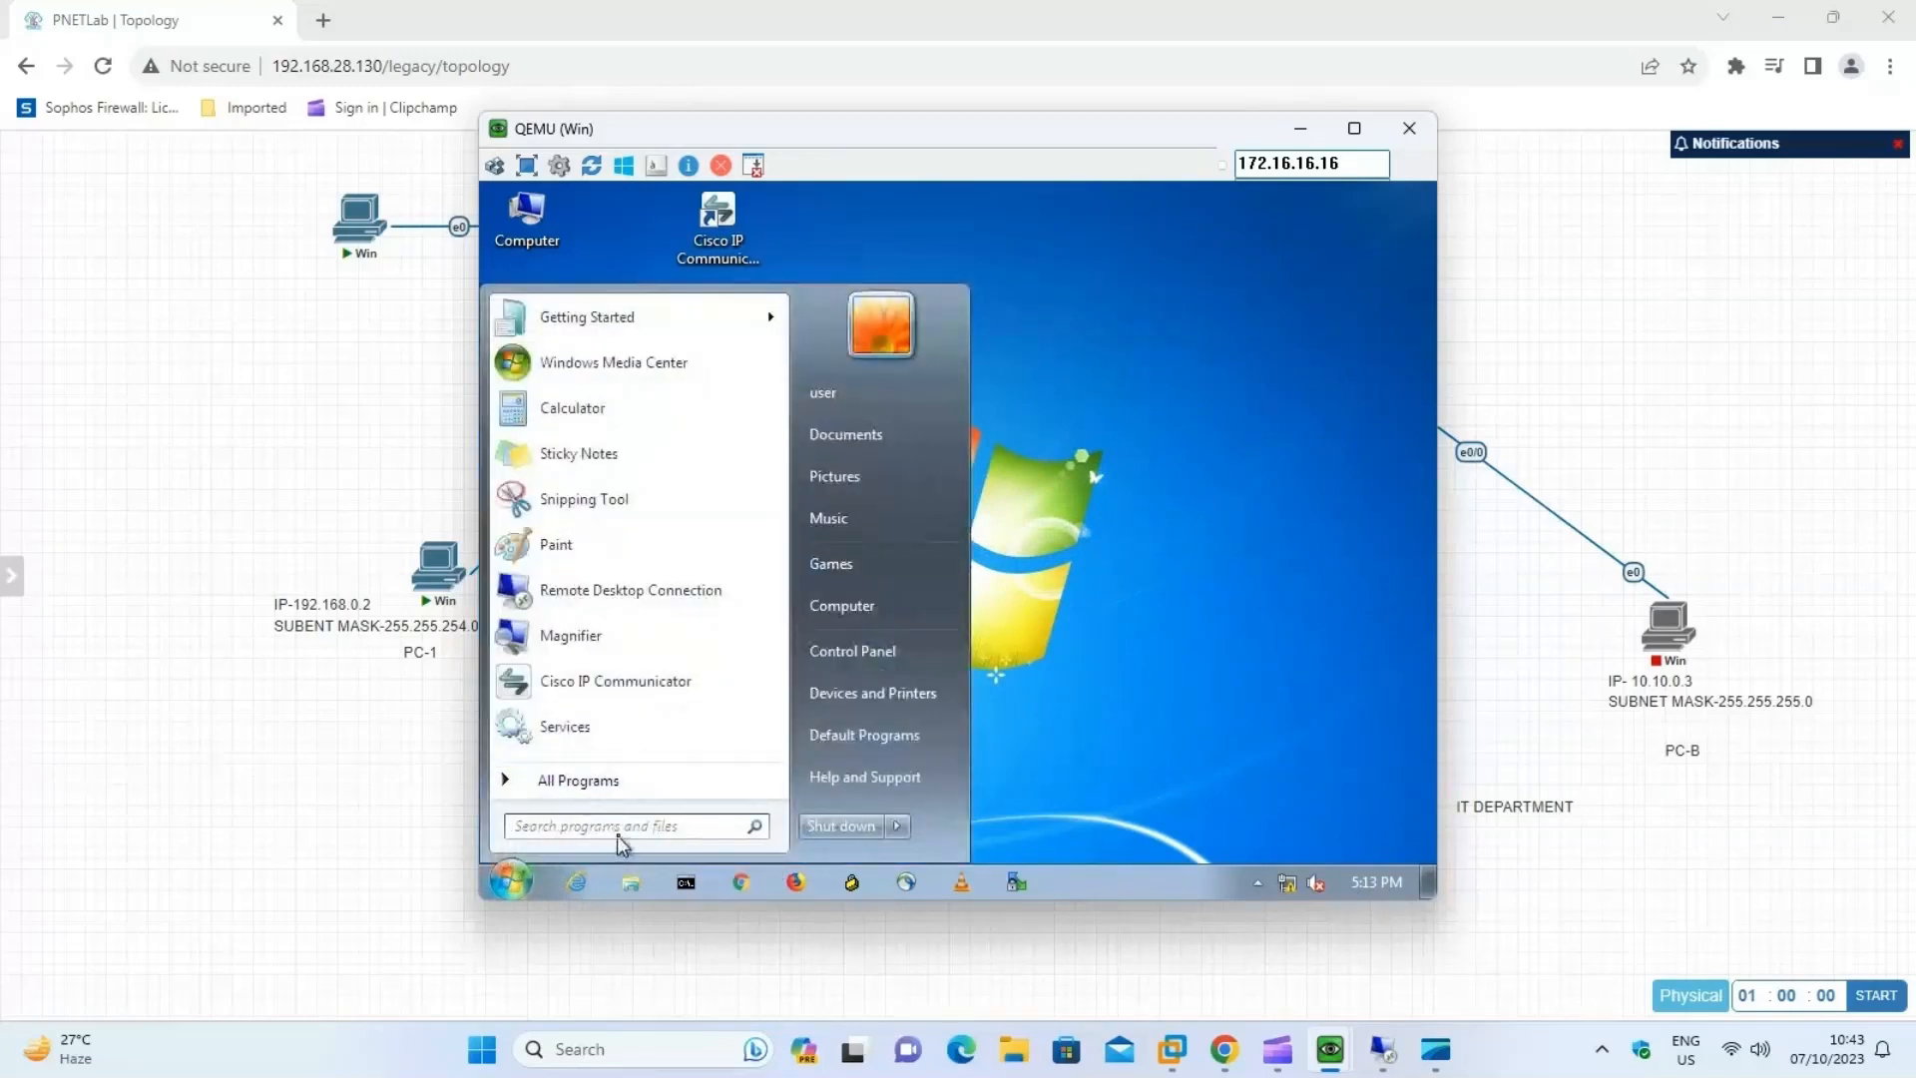
{"action": "type", "text": "r"}
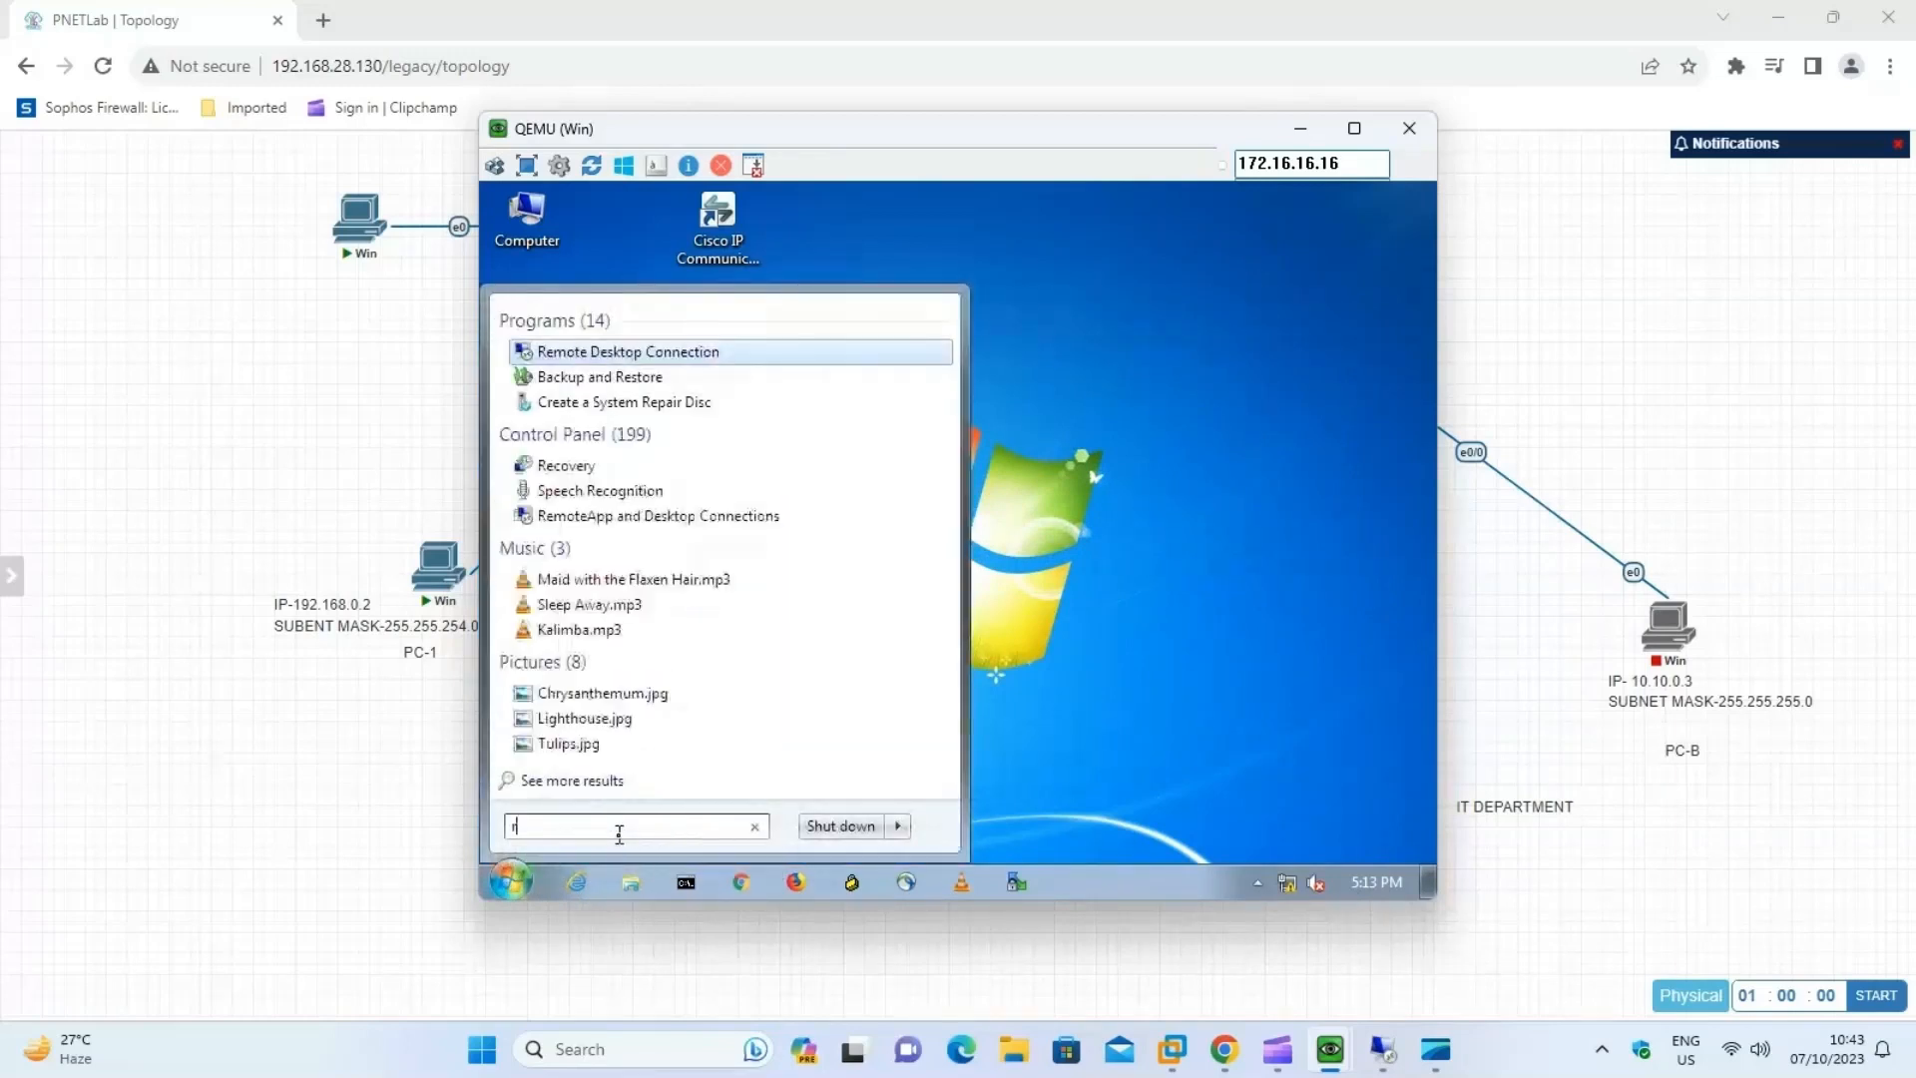
{"action": "type", "text": "un"}
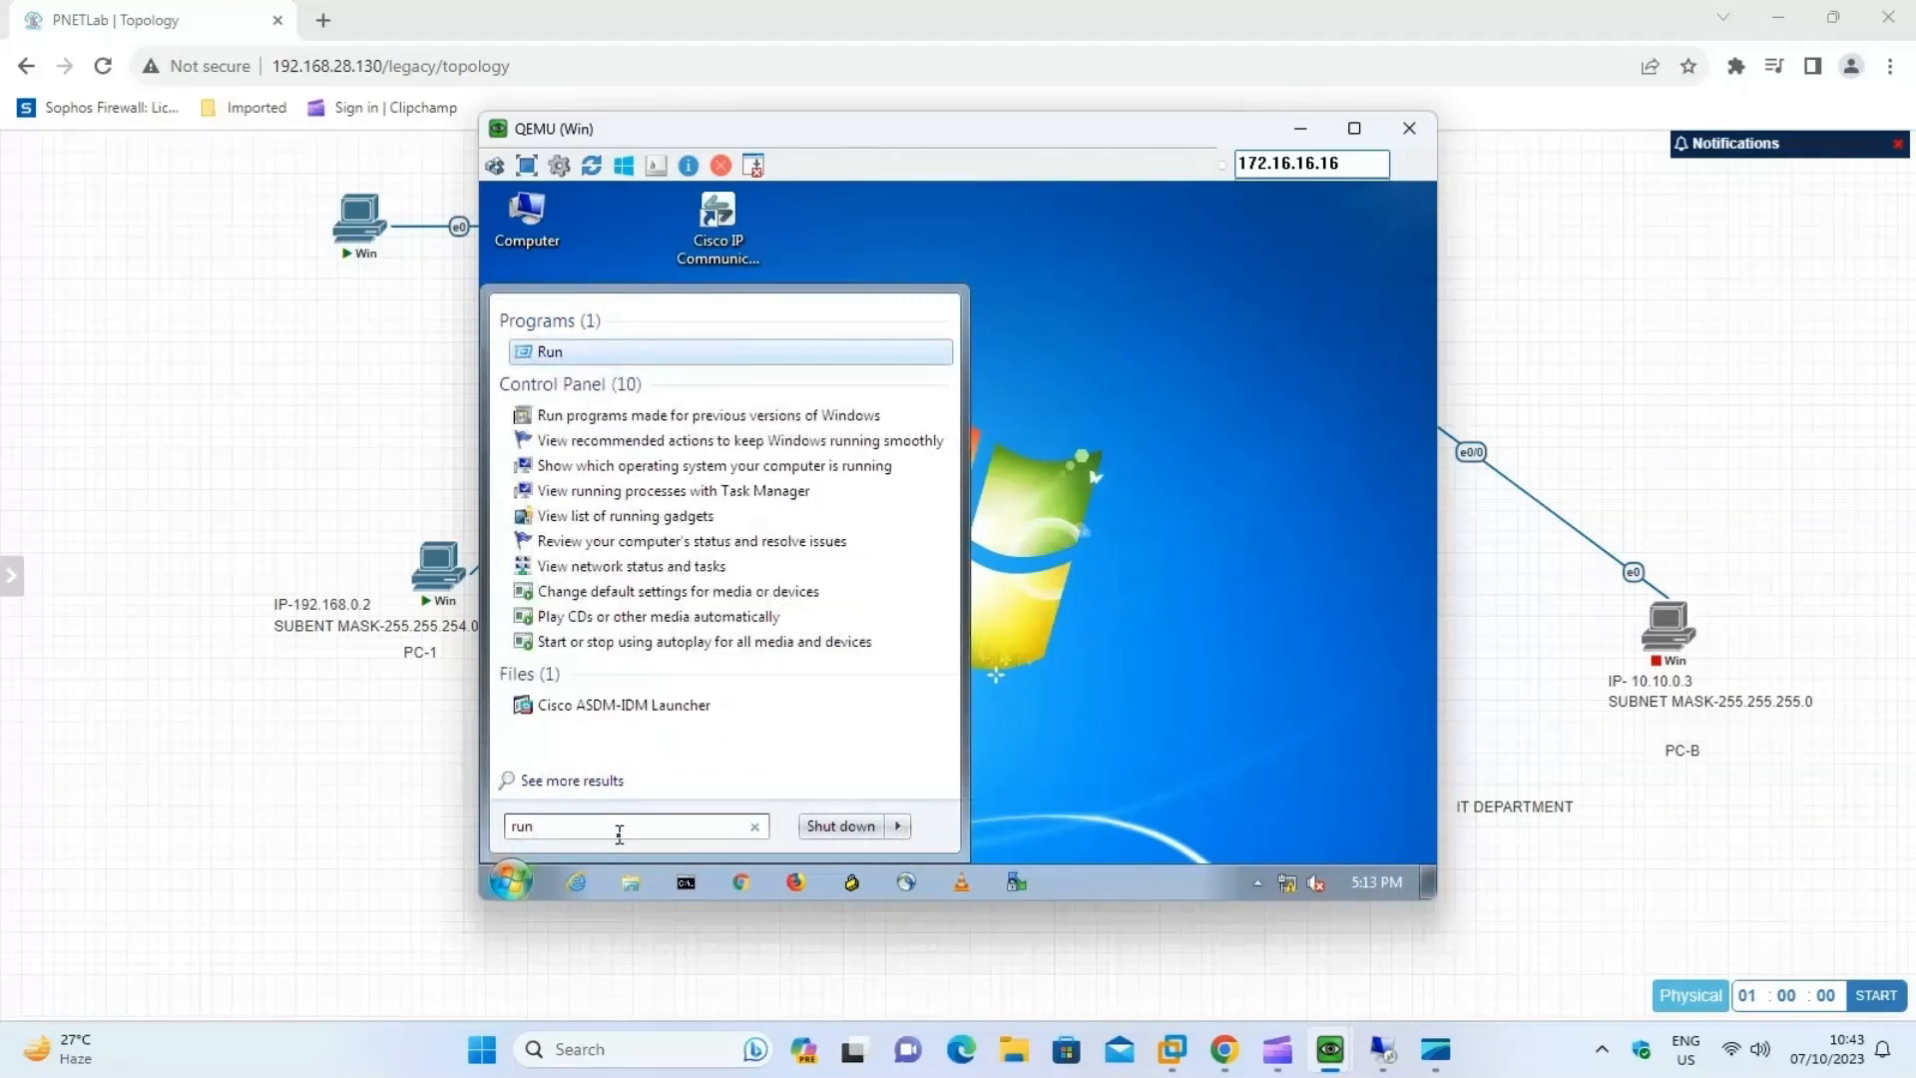
{"action": "key", "text": "Return"}
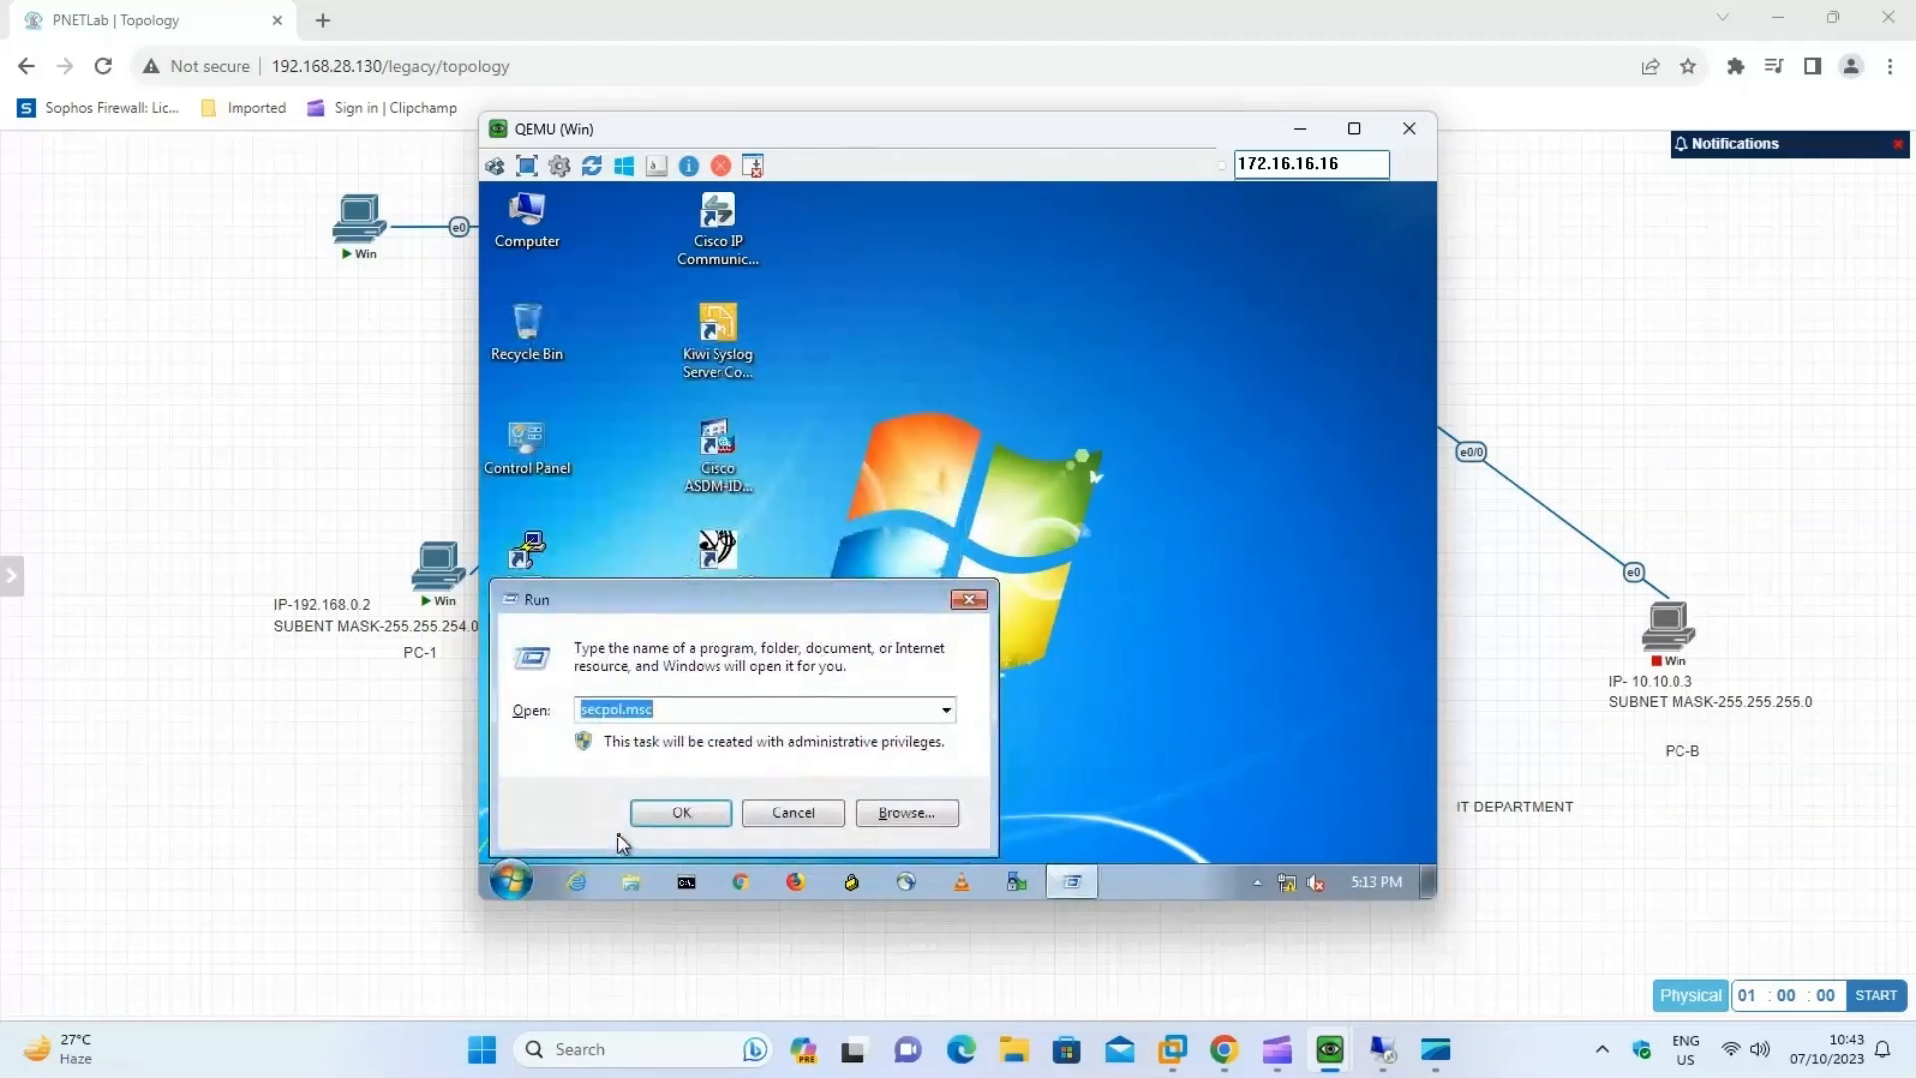
{"action": "type", "text": "ncpa"}
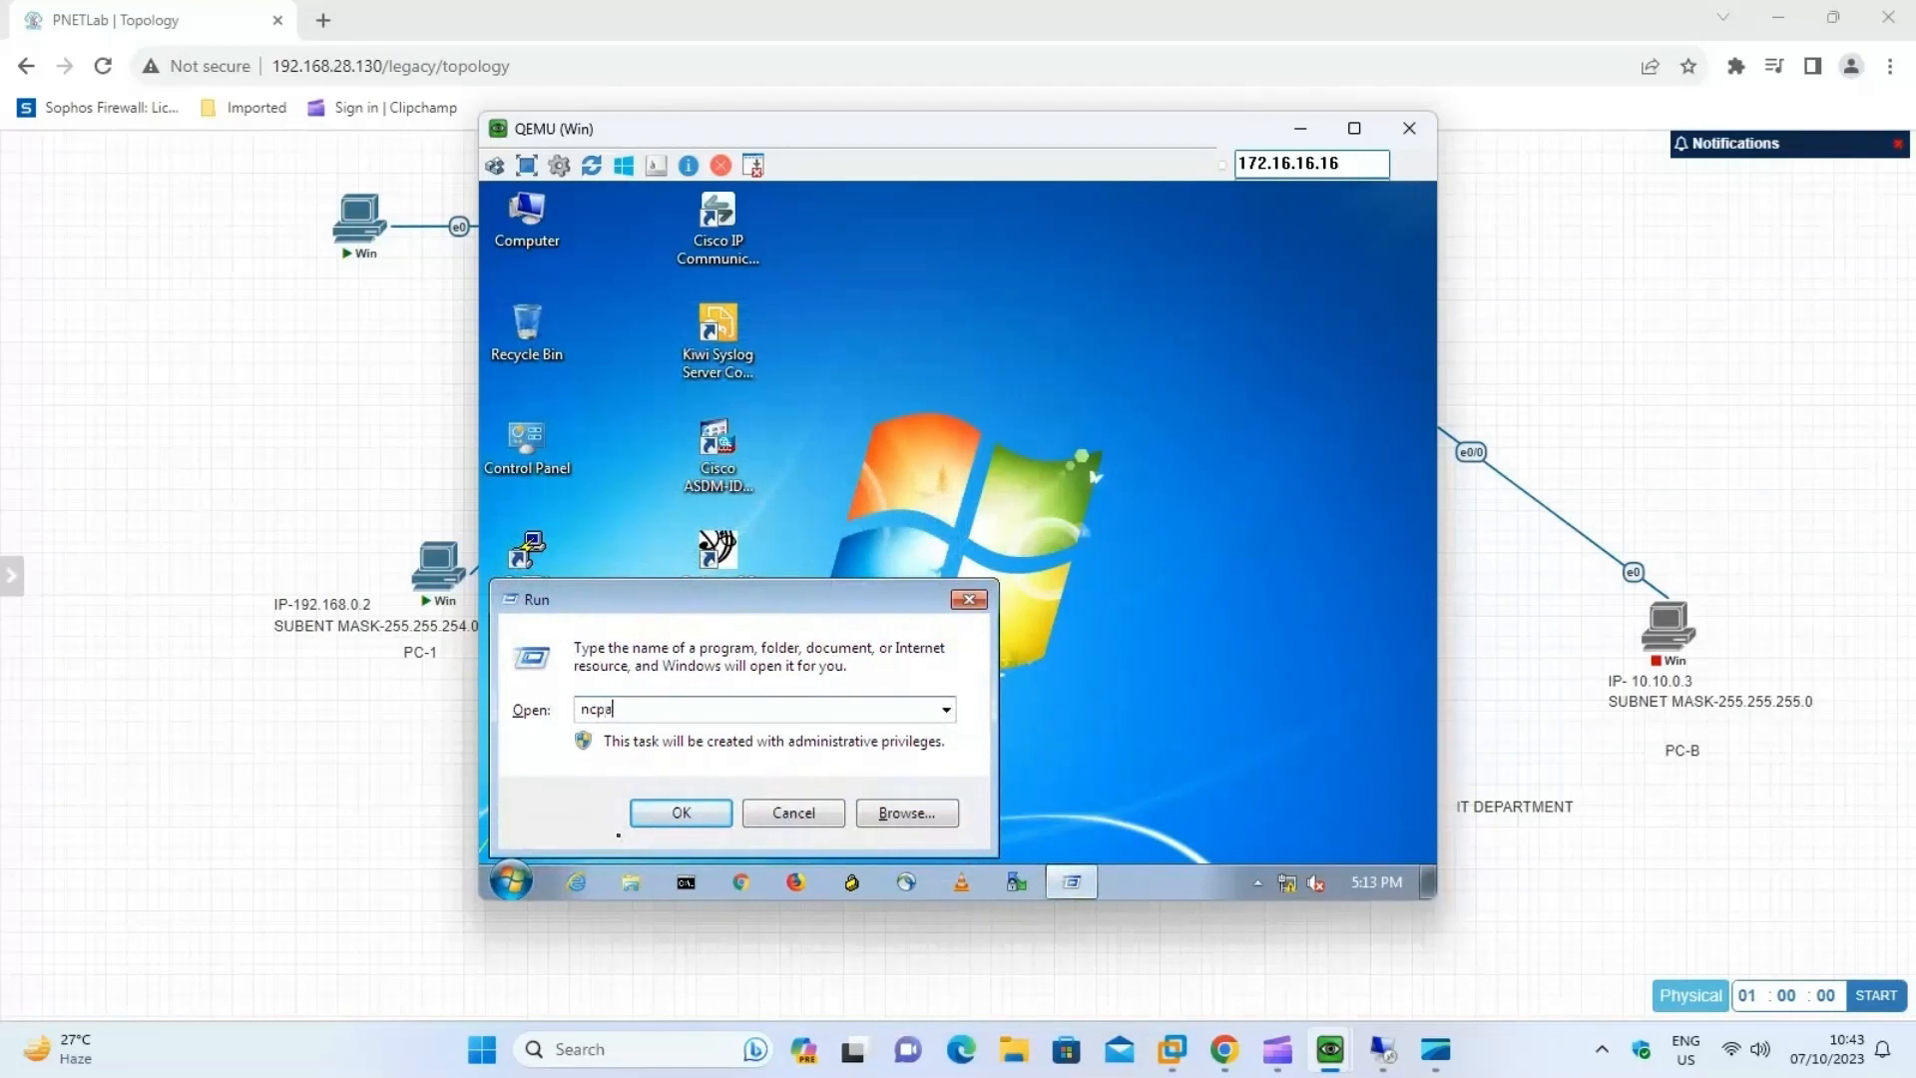
{"action": "type", "text": ".cpl"}
{"action": "key", "text": "Return"}
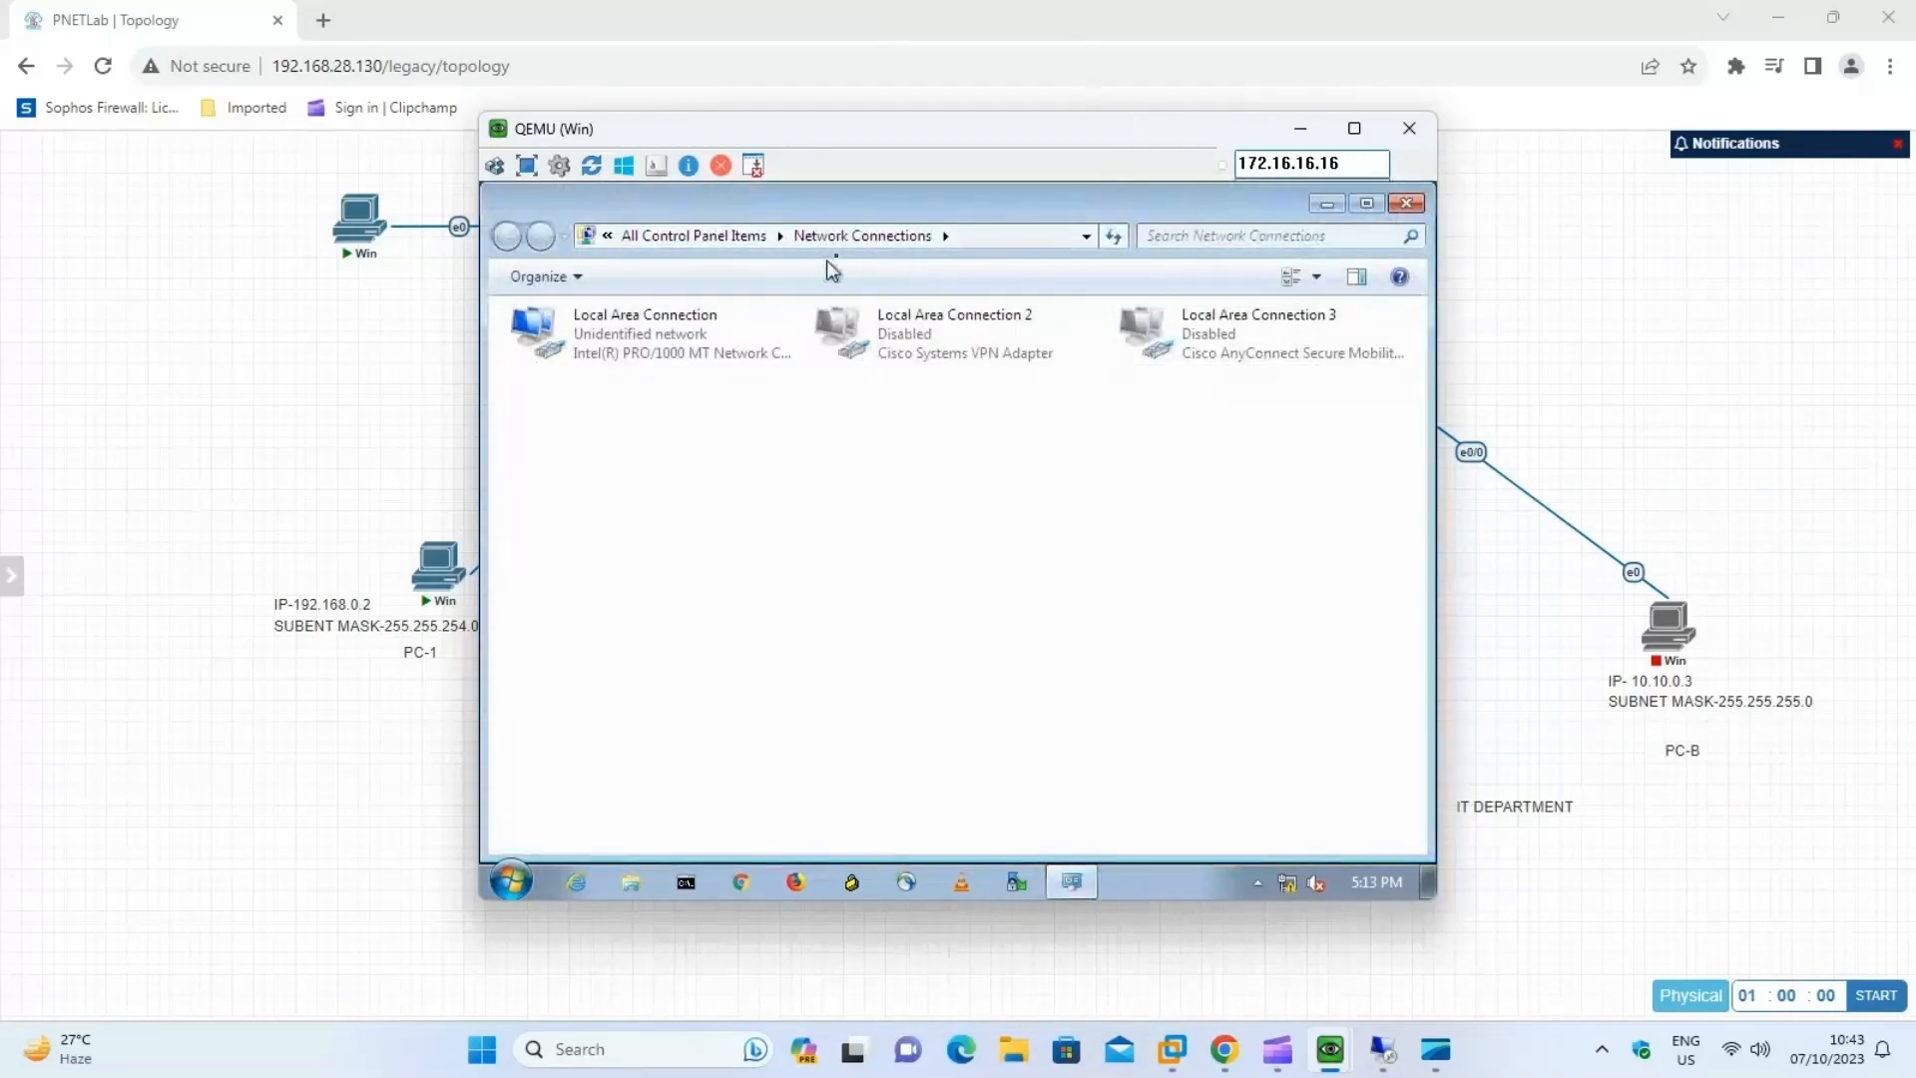
Place PC-2's console beside the topology, disable IPv6 on its Local Area Connection and open the TCP/IPv4 properties.
{"action": "left_click_drag", "start_coordinate": [941, 128], "coordinate": [1419, 199]}
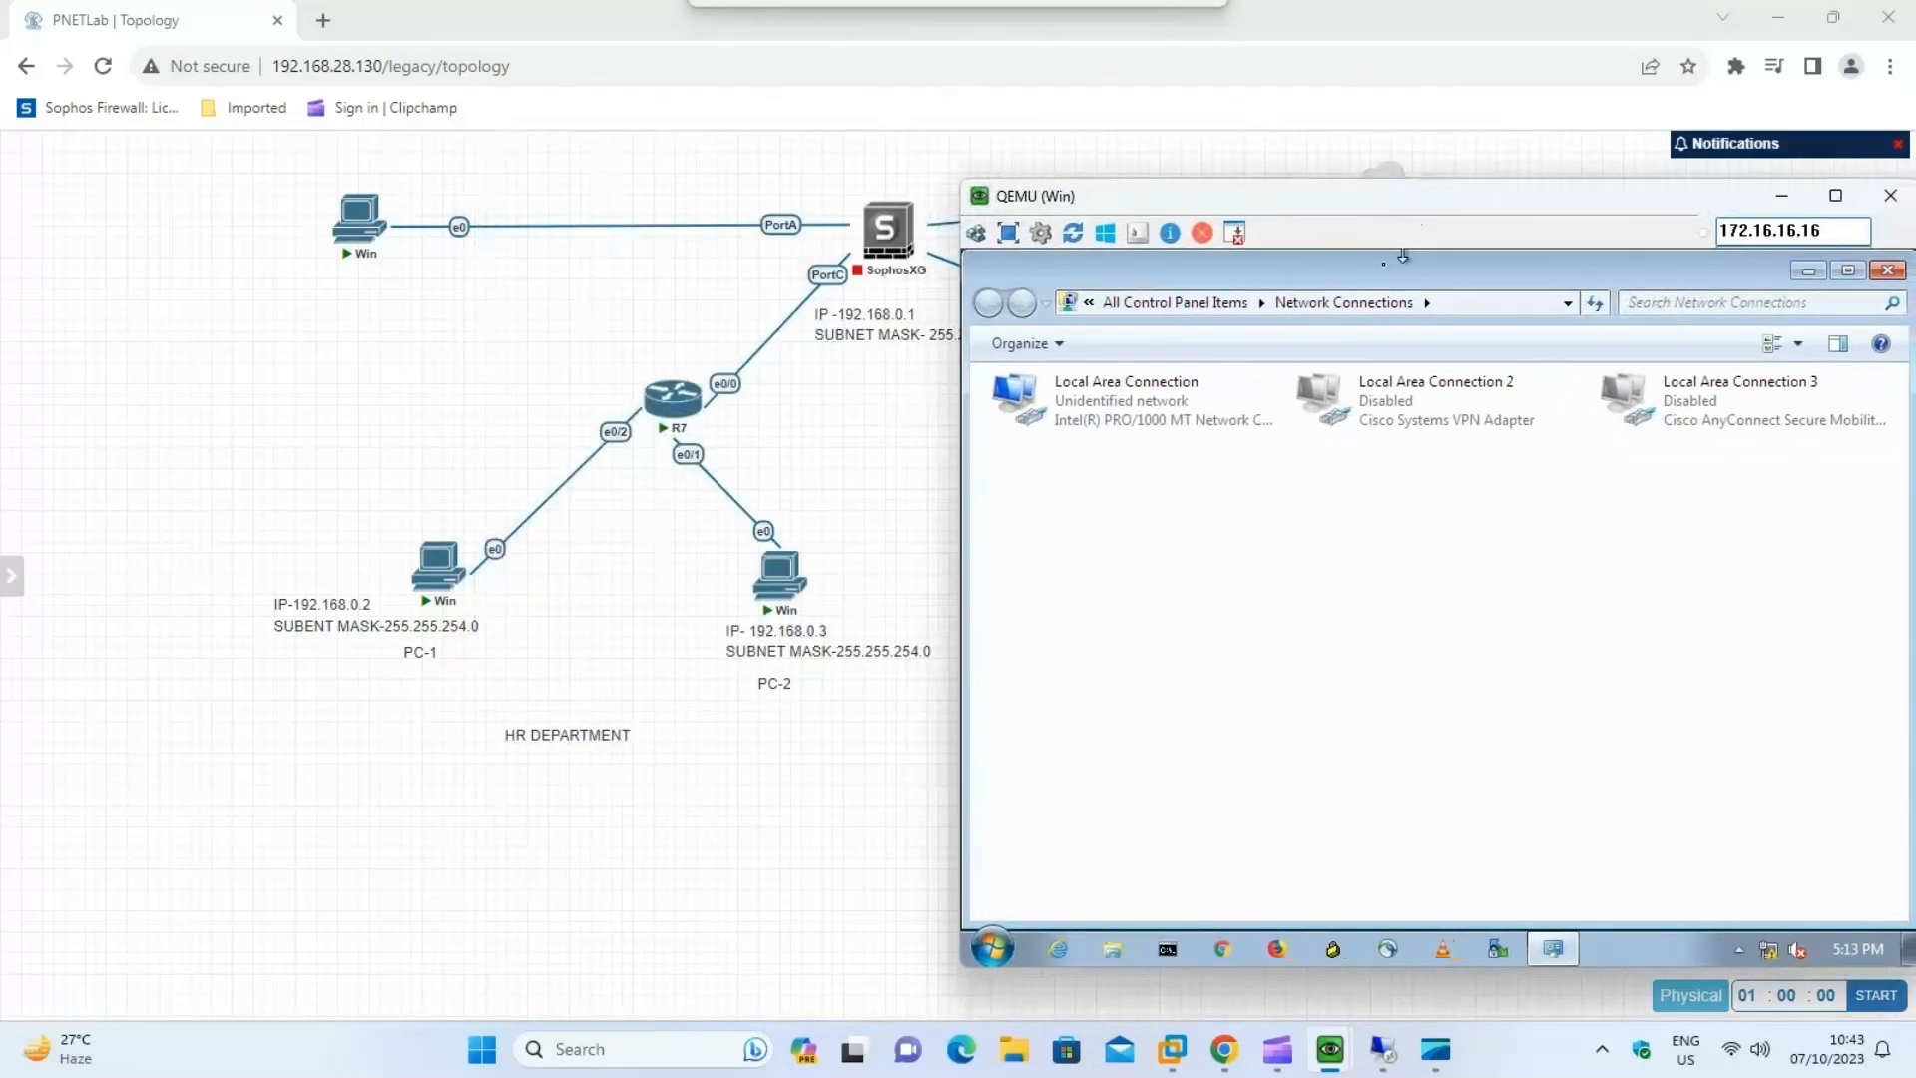
{"action": "right_click", "coordinate": [1064, 395]}
{"action": "left_click", "coordinate": [1131, 438]}
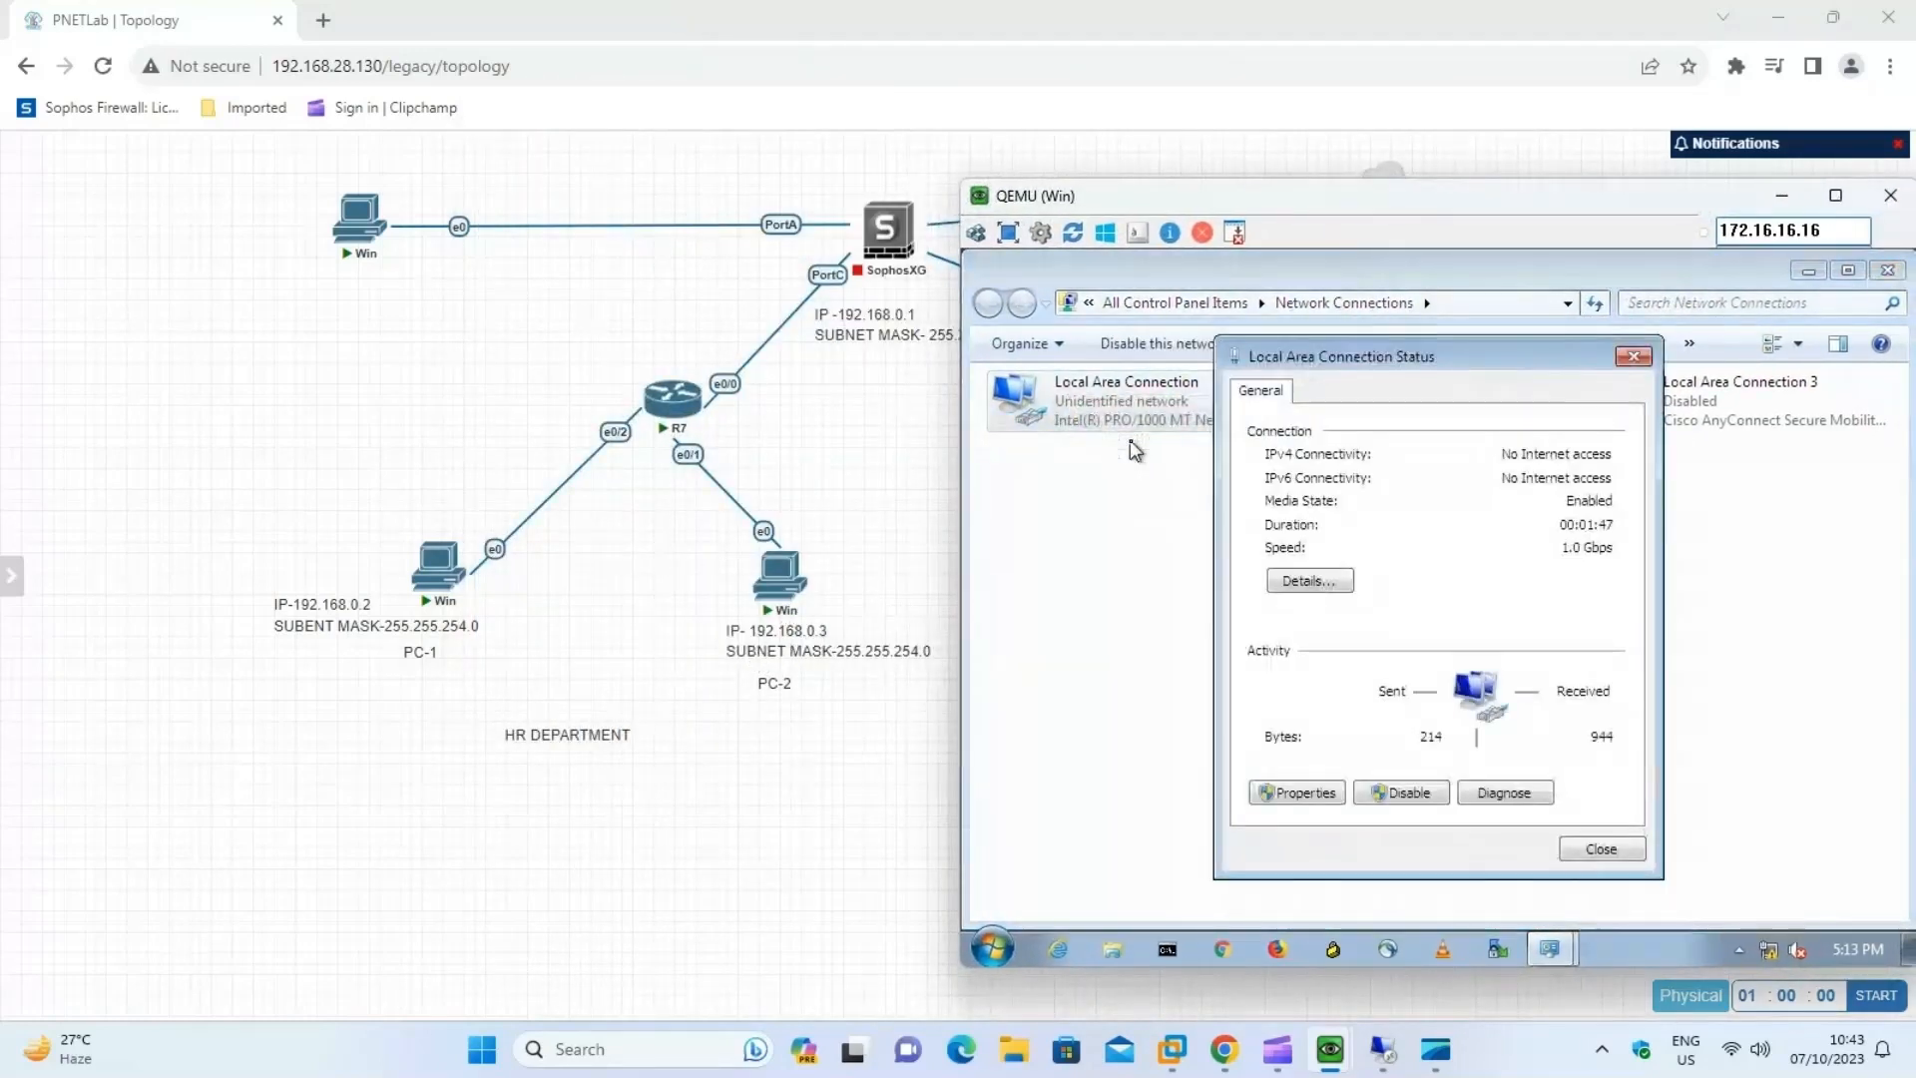
{"action": "left_click_drag", "start_coordinate": [1269, 197], "coordinate": [1233, 130]}
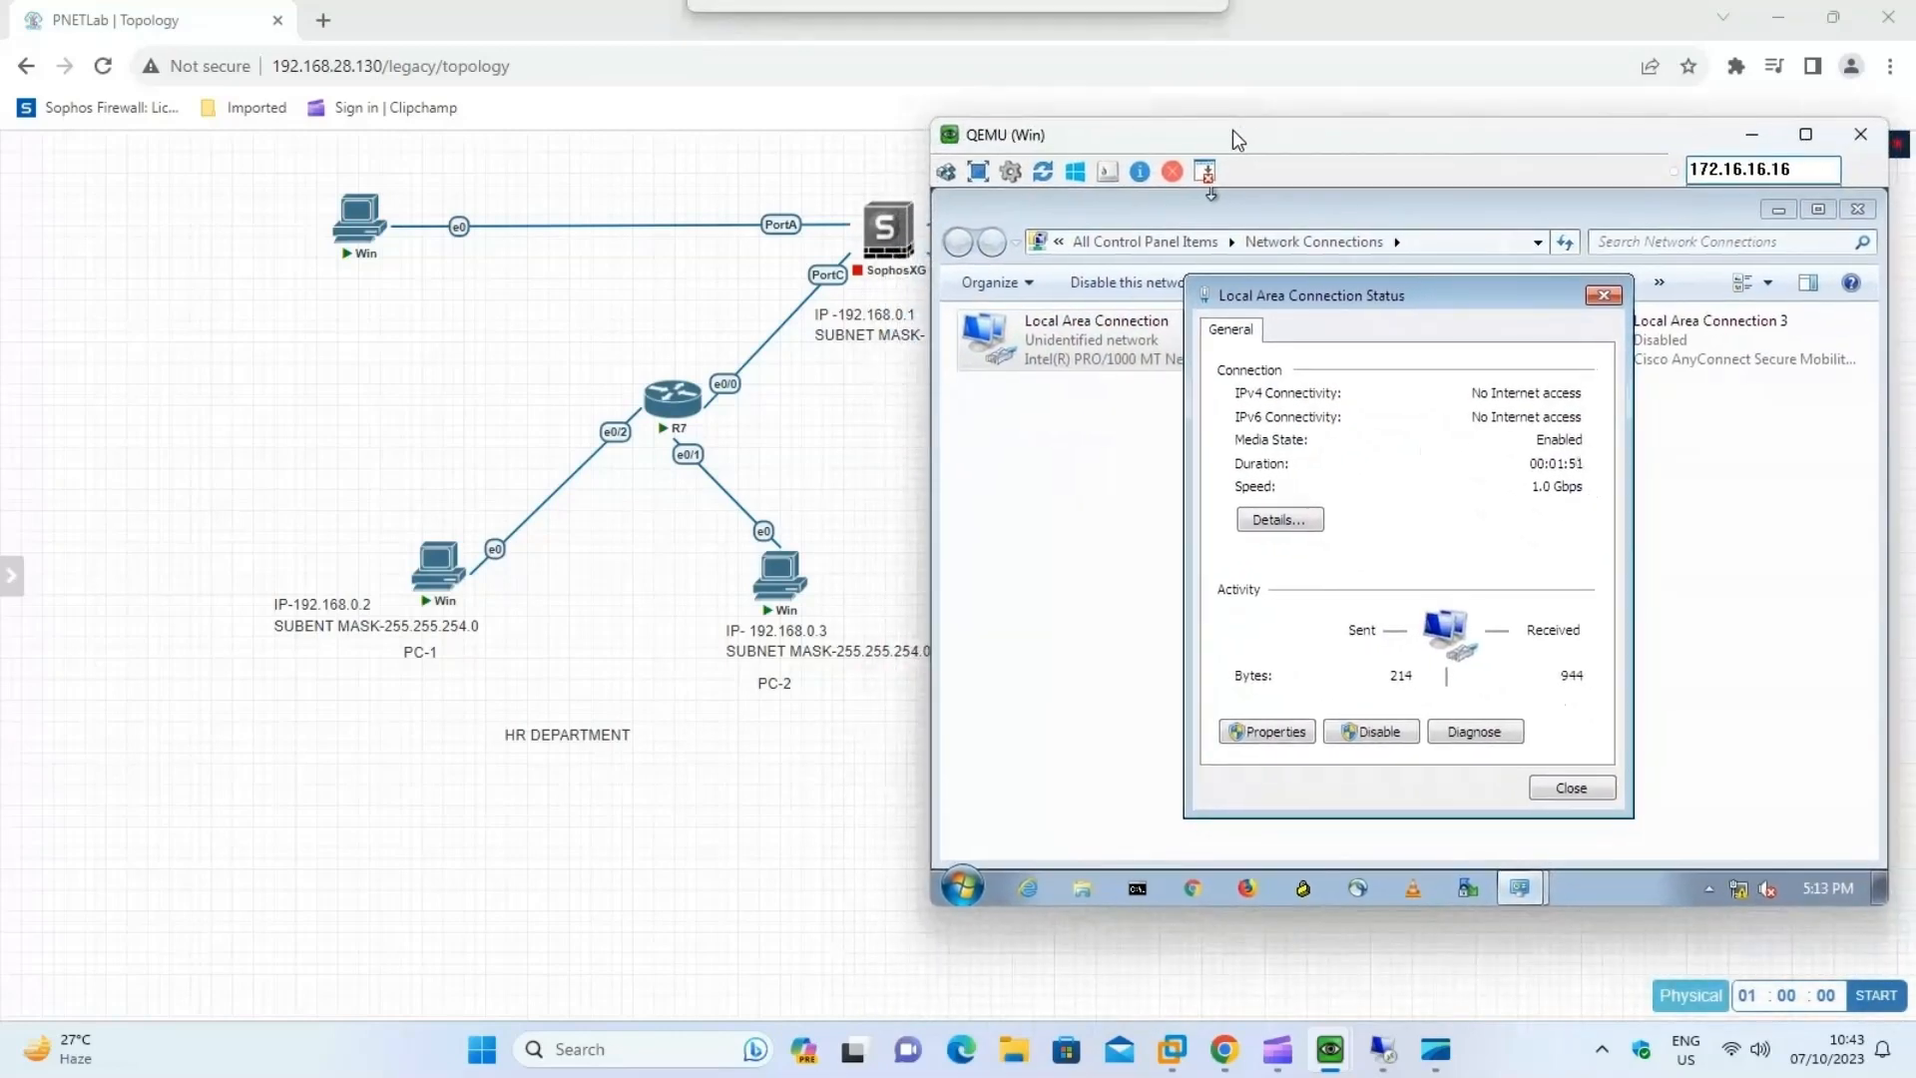
{"action": "left_click", "coordinate": [1278, 736]}
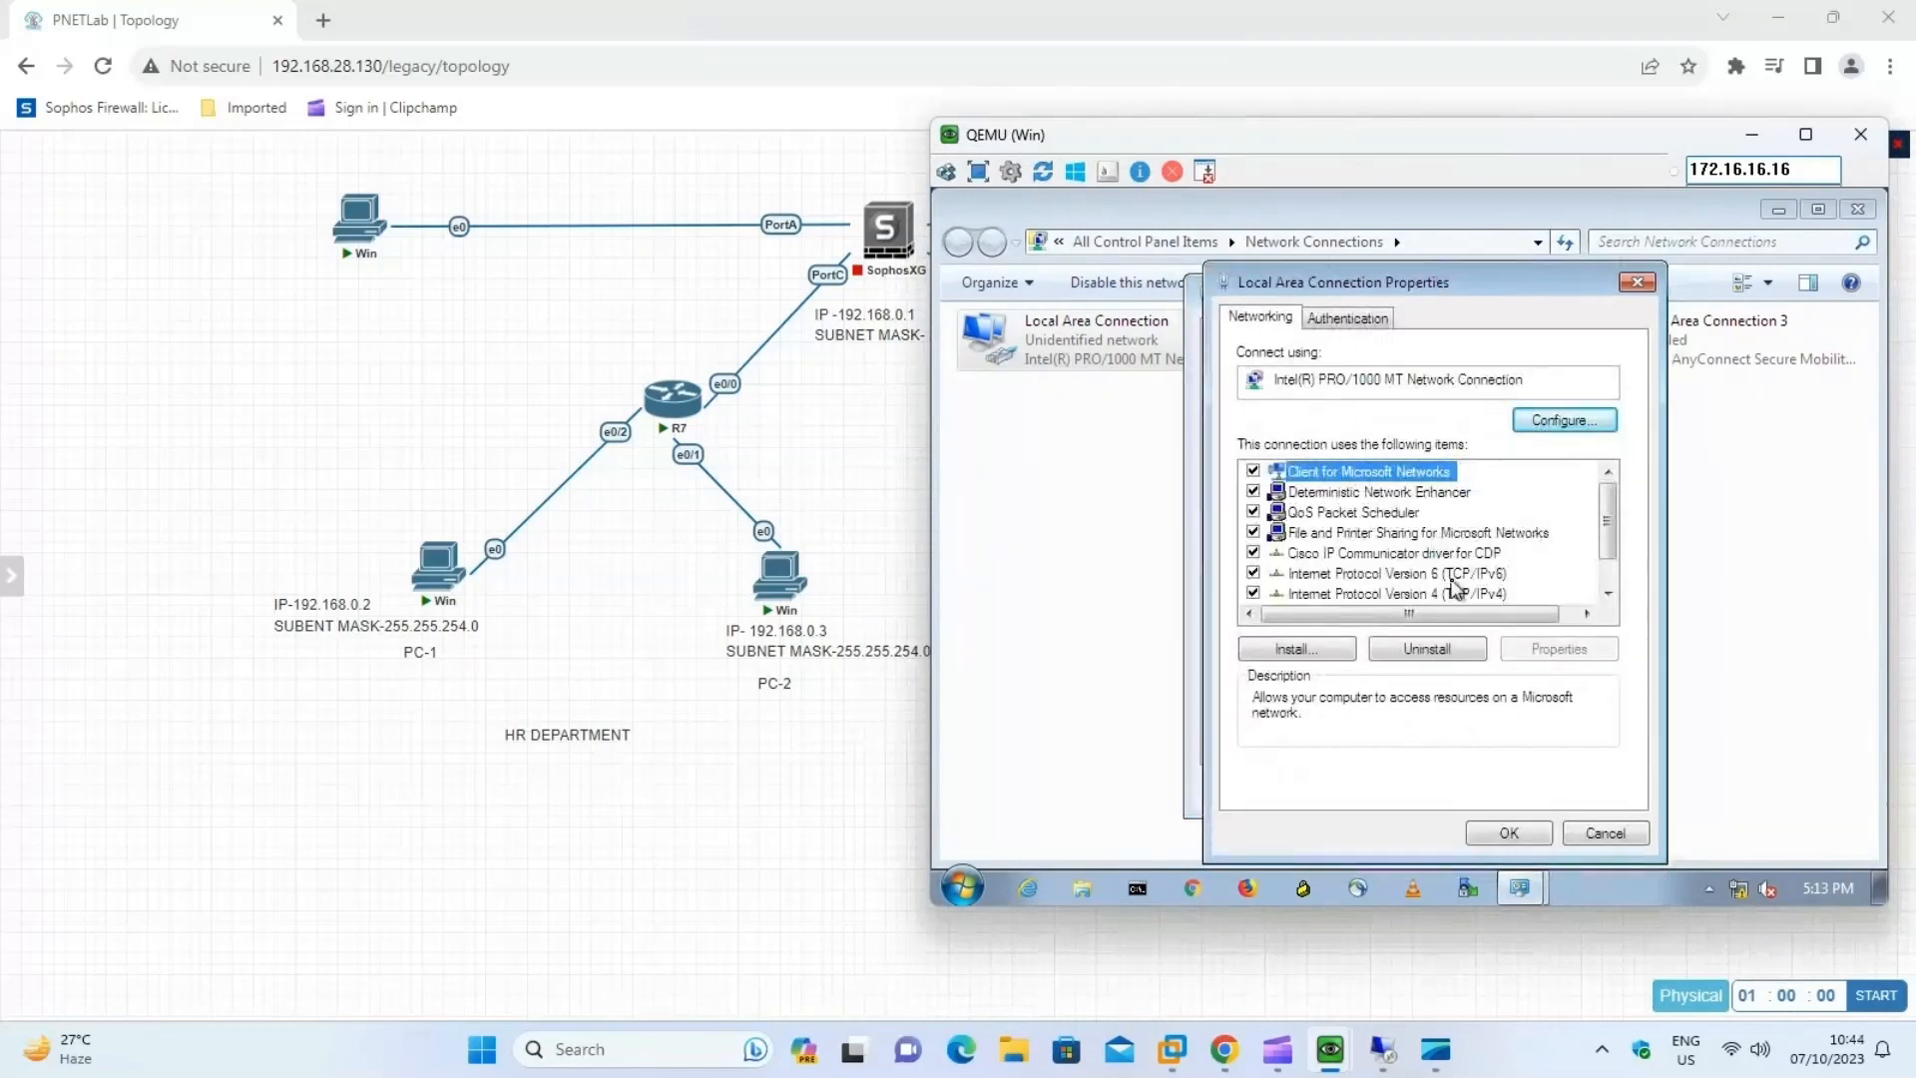
{"action": "left_click", "coordinate": [1254, 573]}
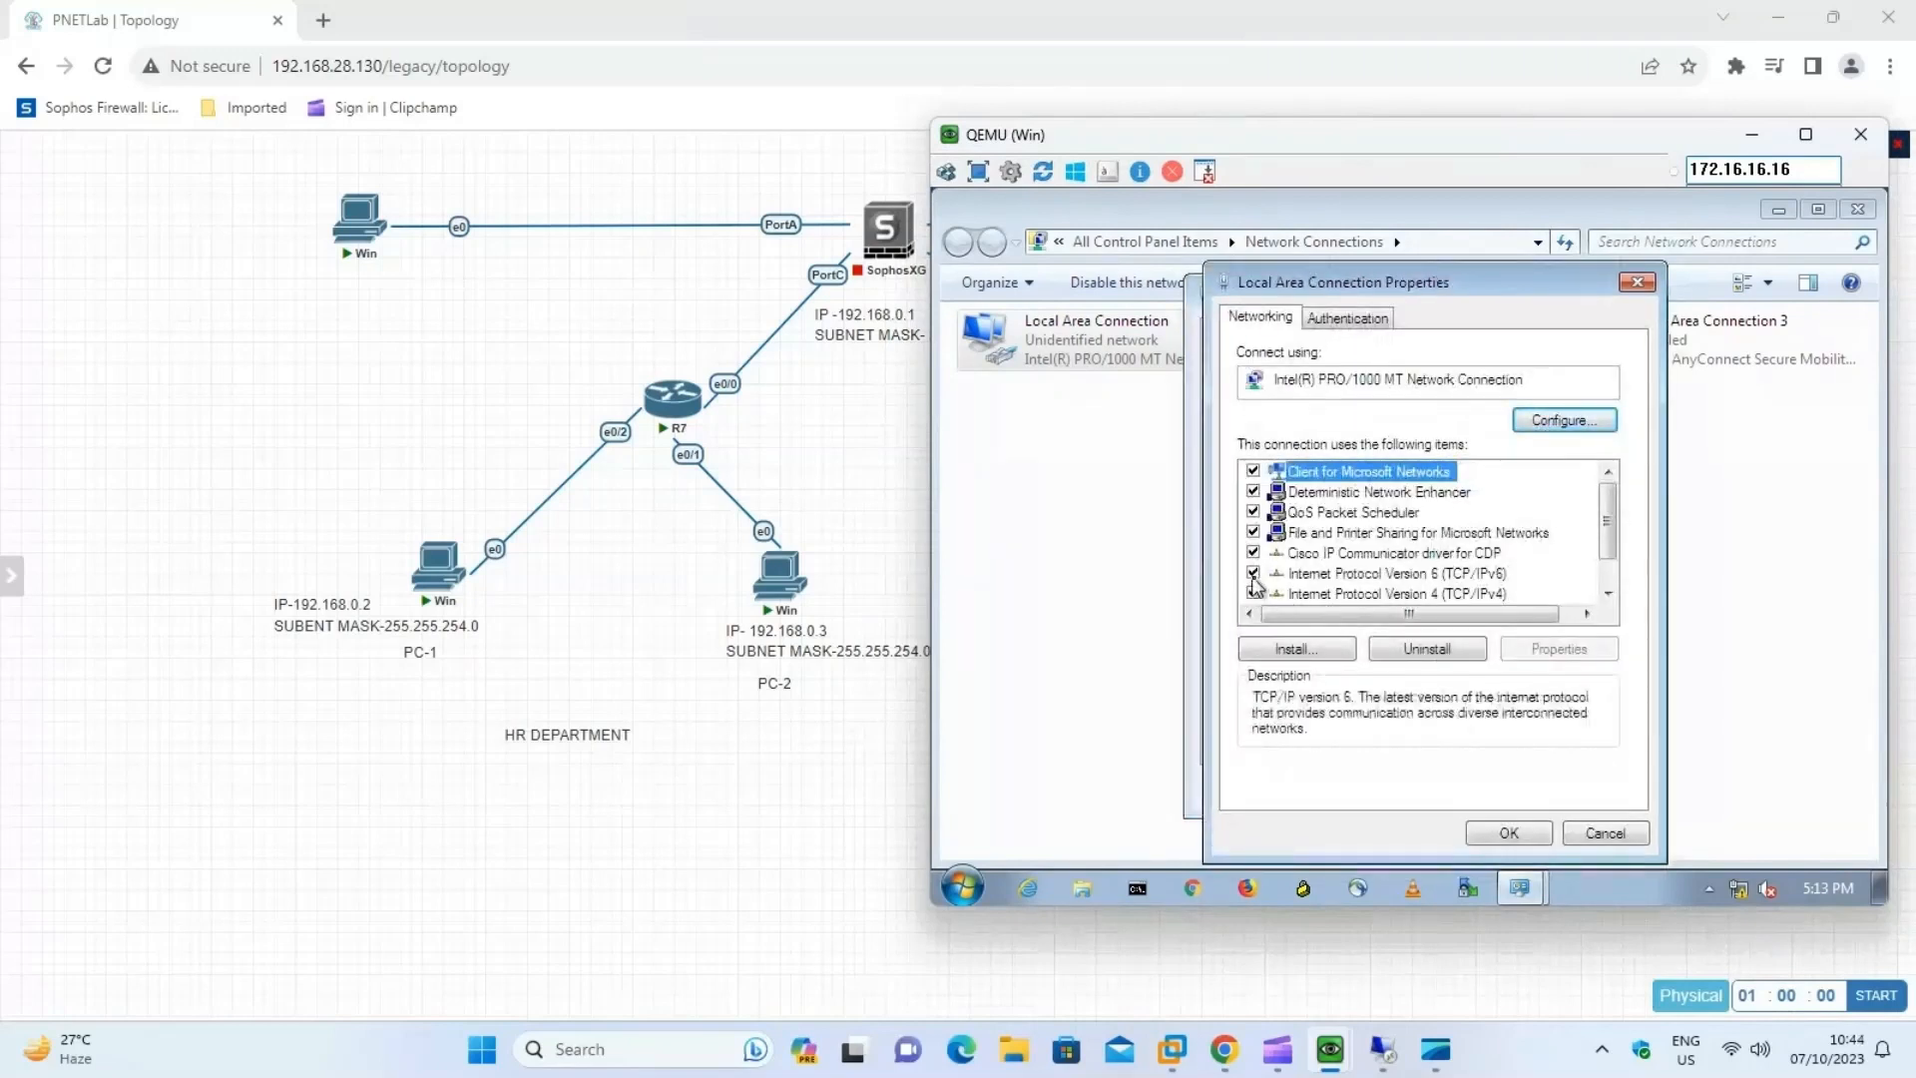
{"action": "left_click", "coordinate": [1353, 594]}
{"action": "left_click", "coordinate": [1587, 649]}
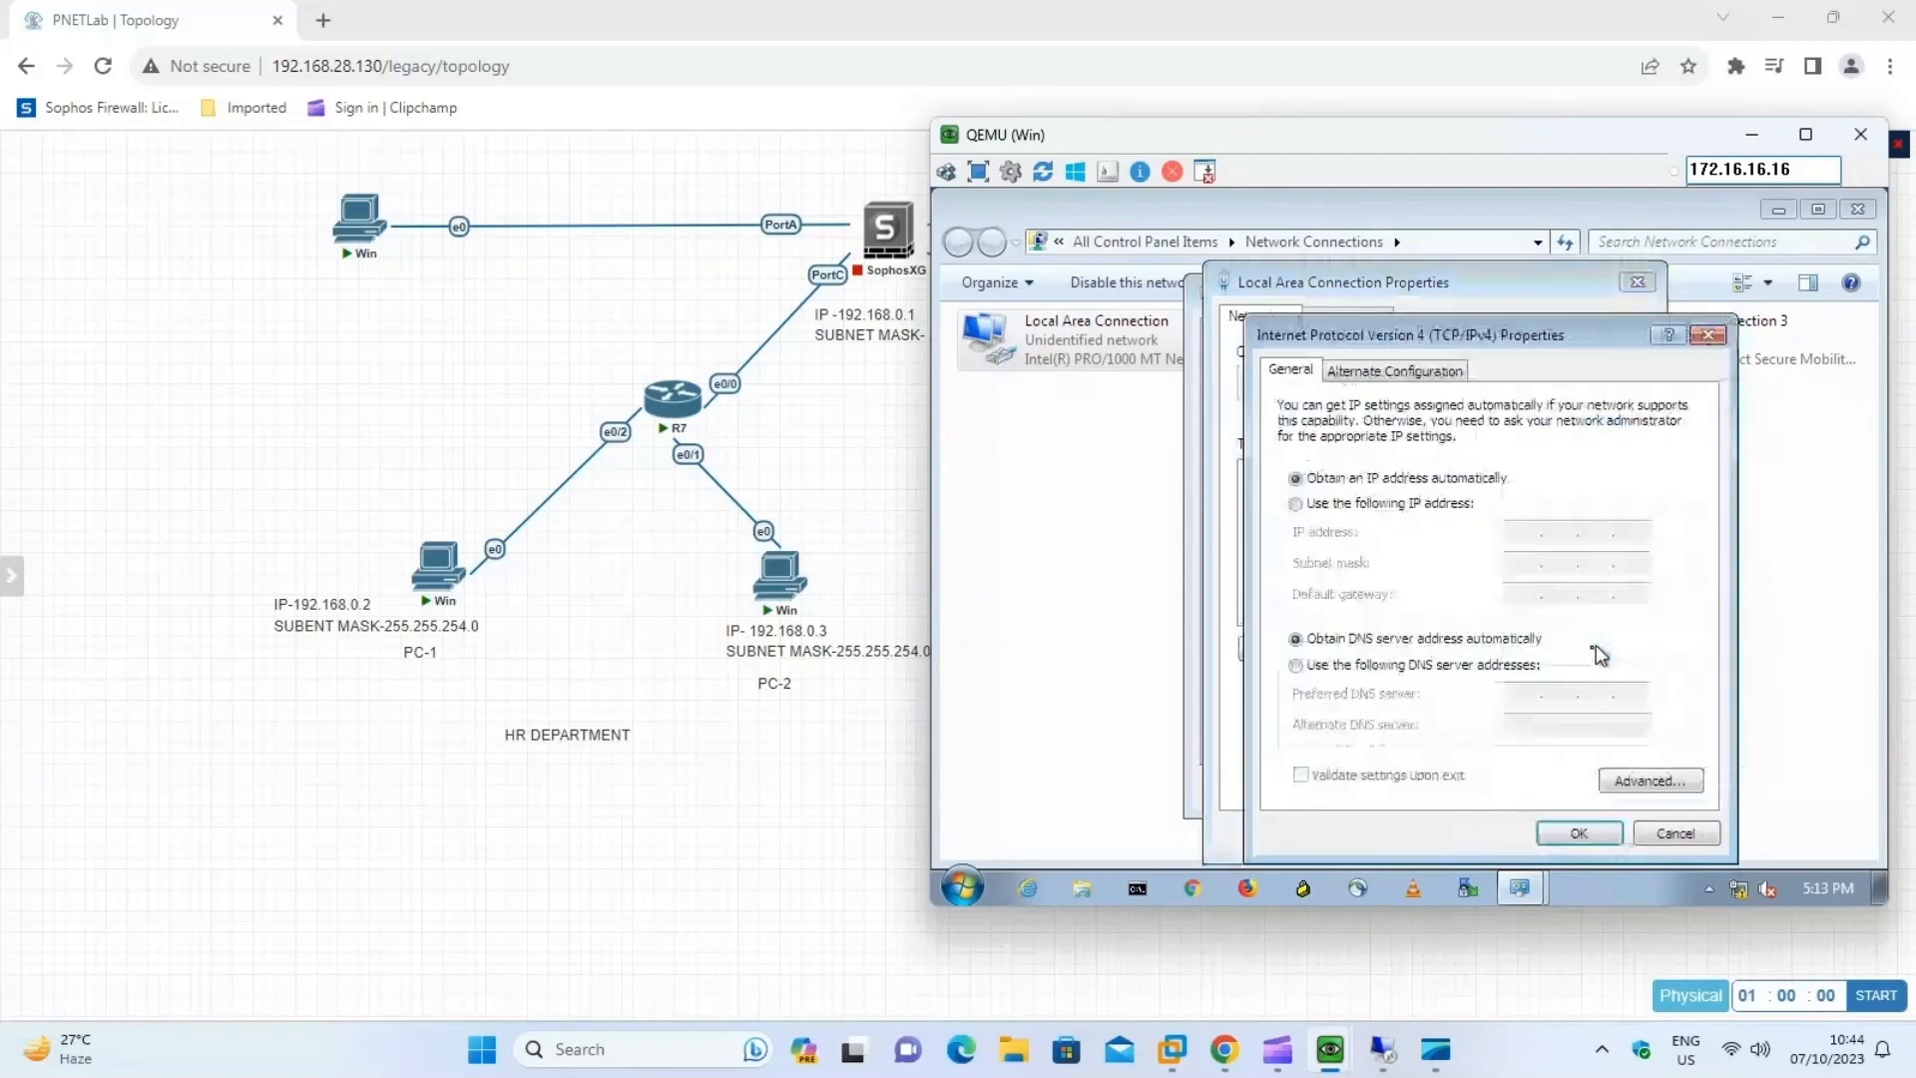
Give PC-2 the static IP address 192.168.0.3 with subnet mask 255.255.254.0.
{"action": "left_click", "coordinate": [1296, 504]}
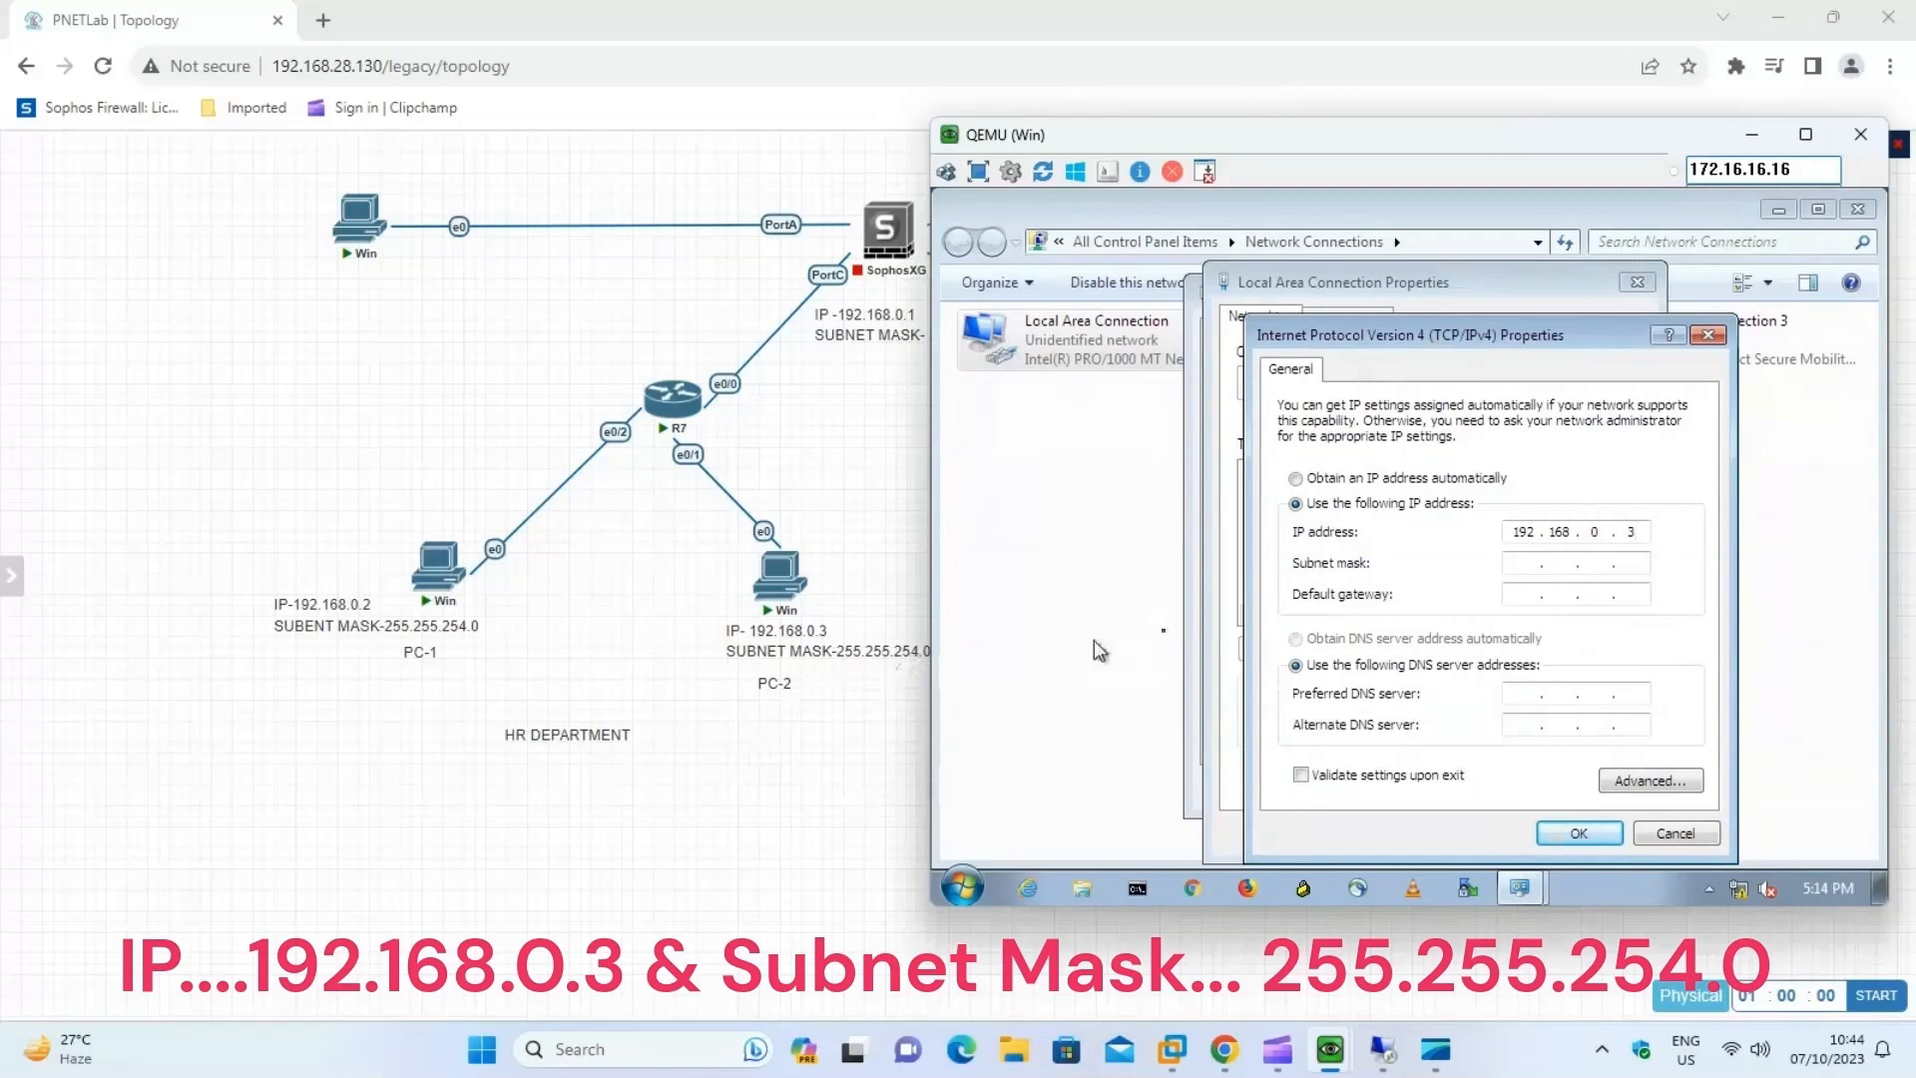
{"action": "left_click", "coordinate": [1533, 567]}
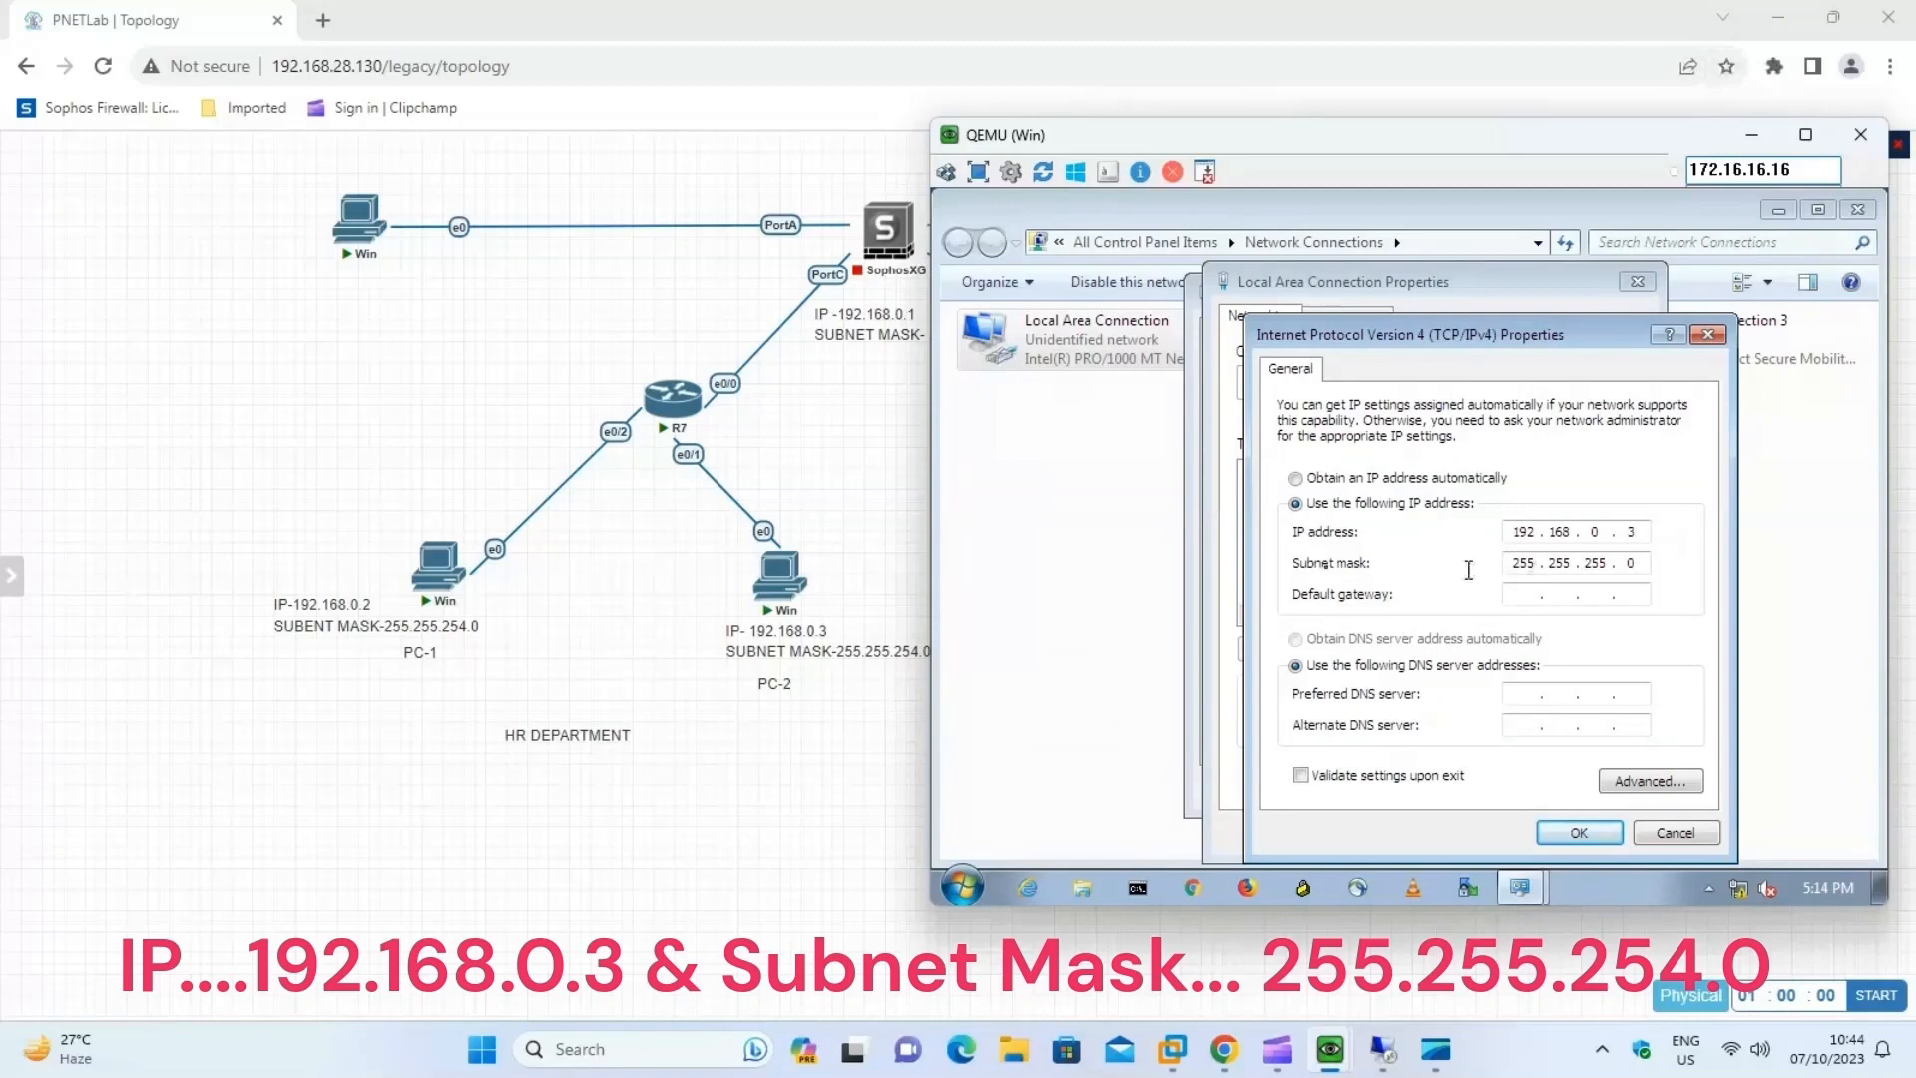
{"action": "left_click", "coordinate": [1610, 562]}
{"action": "key", "text": "BackSpace"}
{"action": "type", "text": "4"}
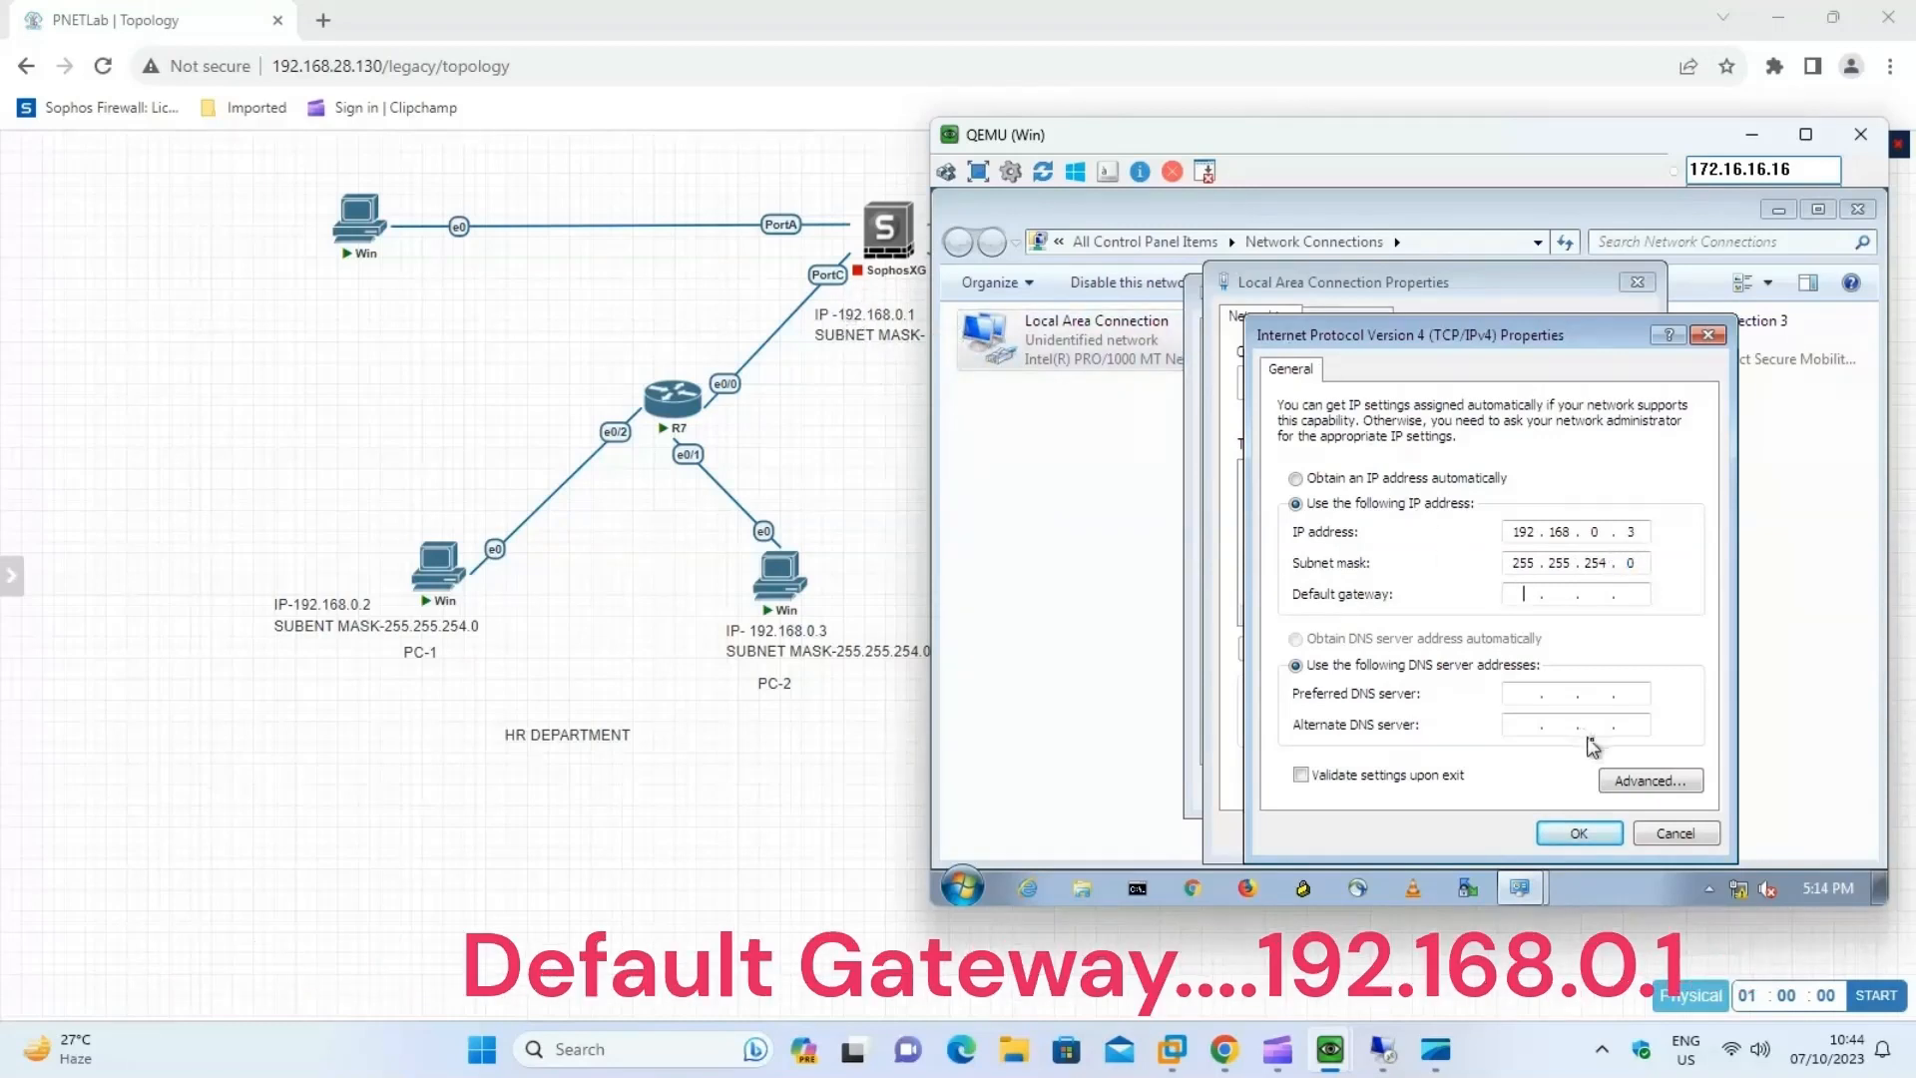
{"action": "type", "text": "192.168.0.1"}
Set PC-2's default gateway to 192.168.0.1 and preferred DNS server to 8.8.8.8, then apply the settings and close the connection dialogs.
{"action": "left_click", "coordinate": [1517, 698]}
{"action": "type", "text": "8 . 8 . 8 . 8"}
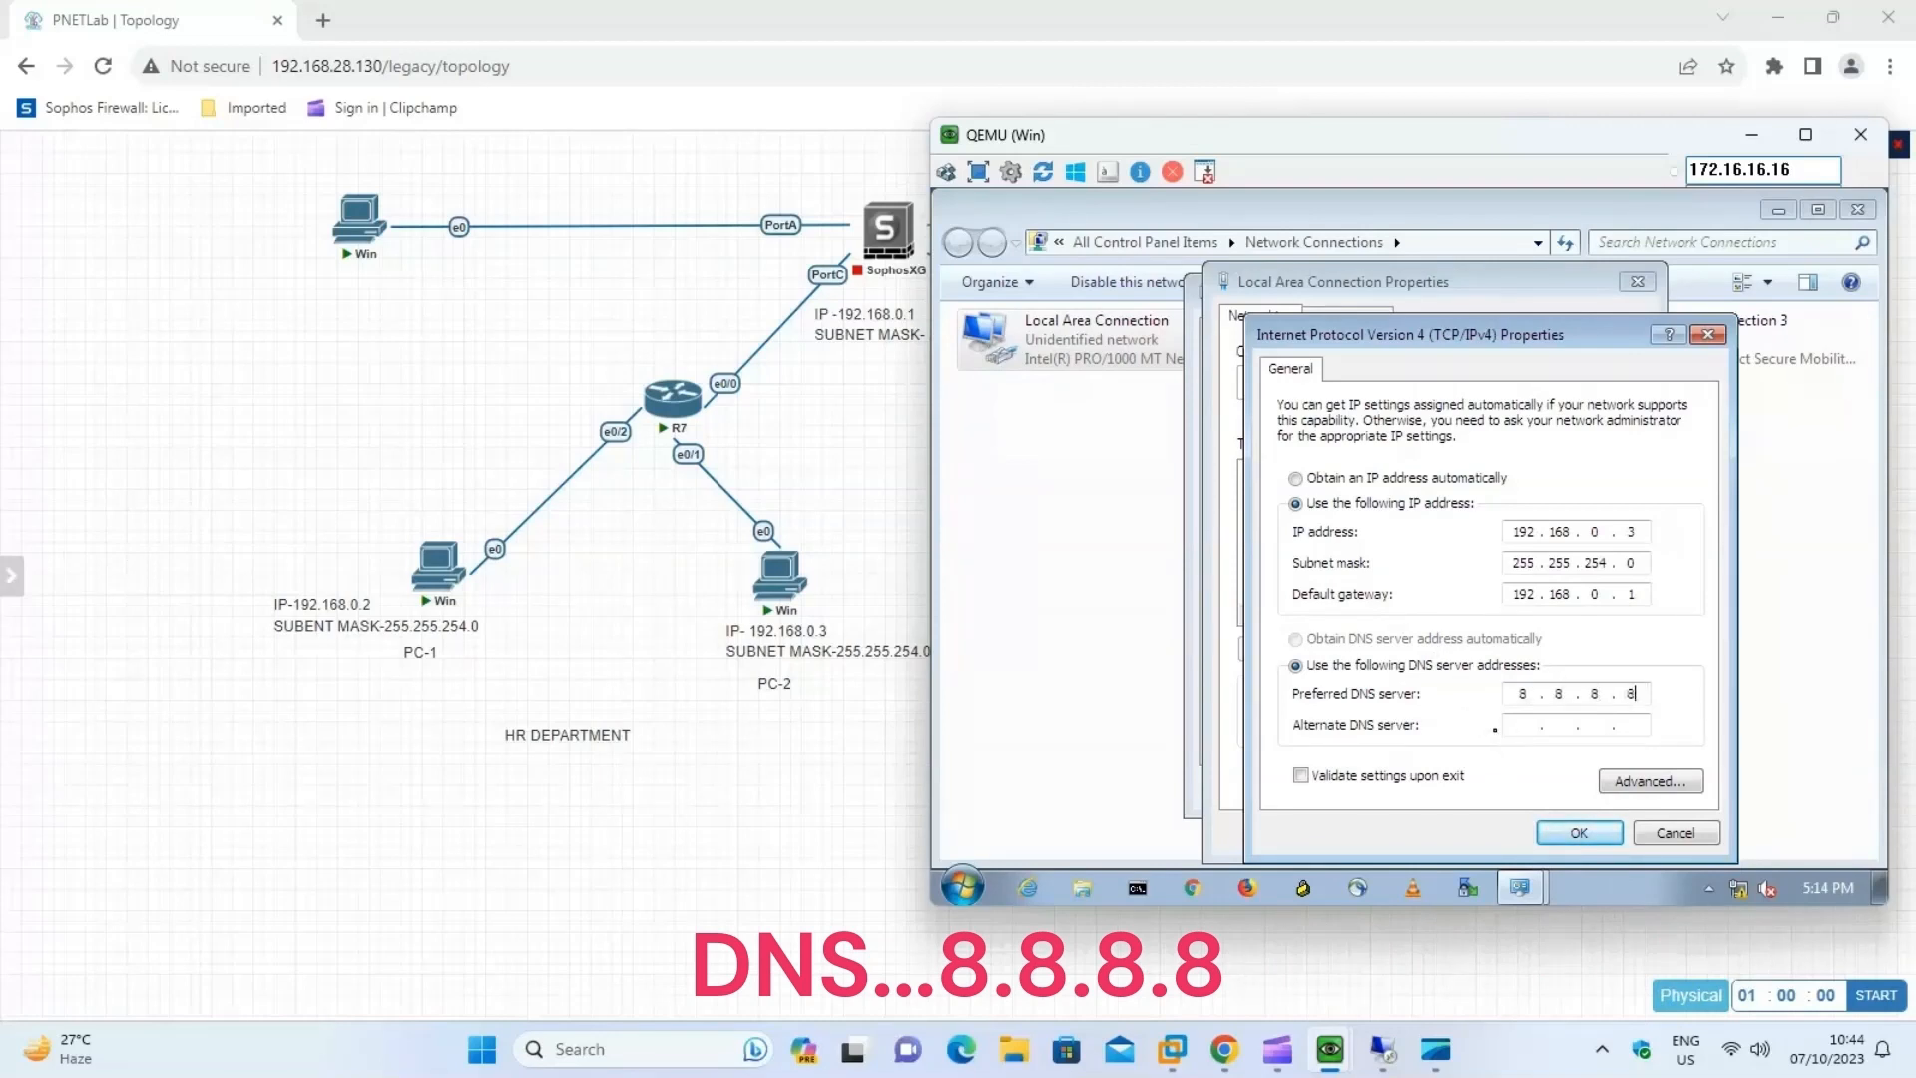
{"action": "left_click", "coordinate": [1553, 838]}
{"action": "left_click", "coordinate": [1510, 838]}
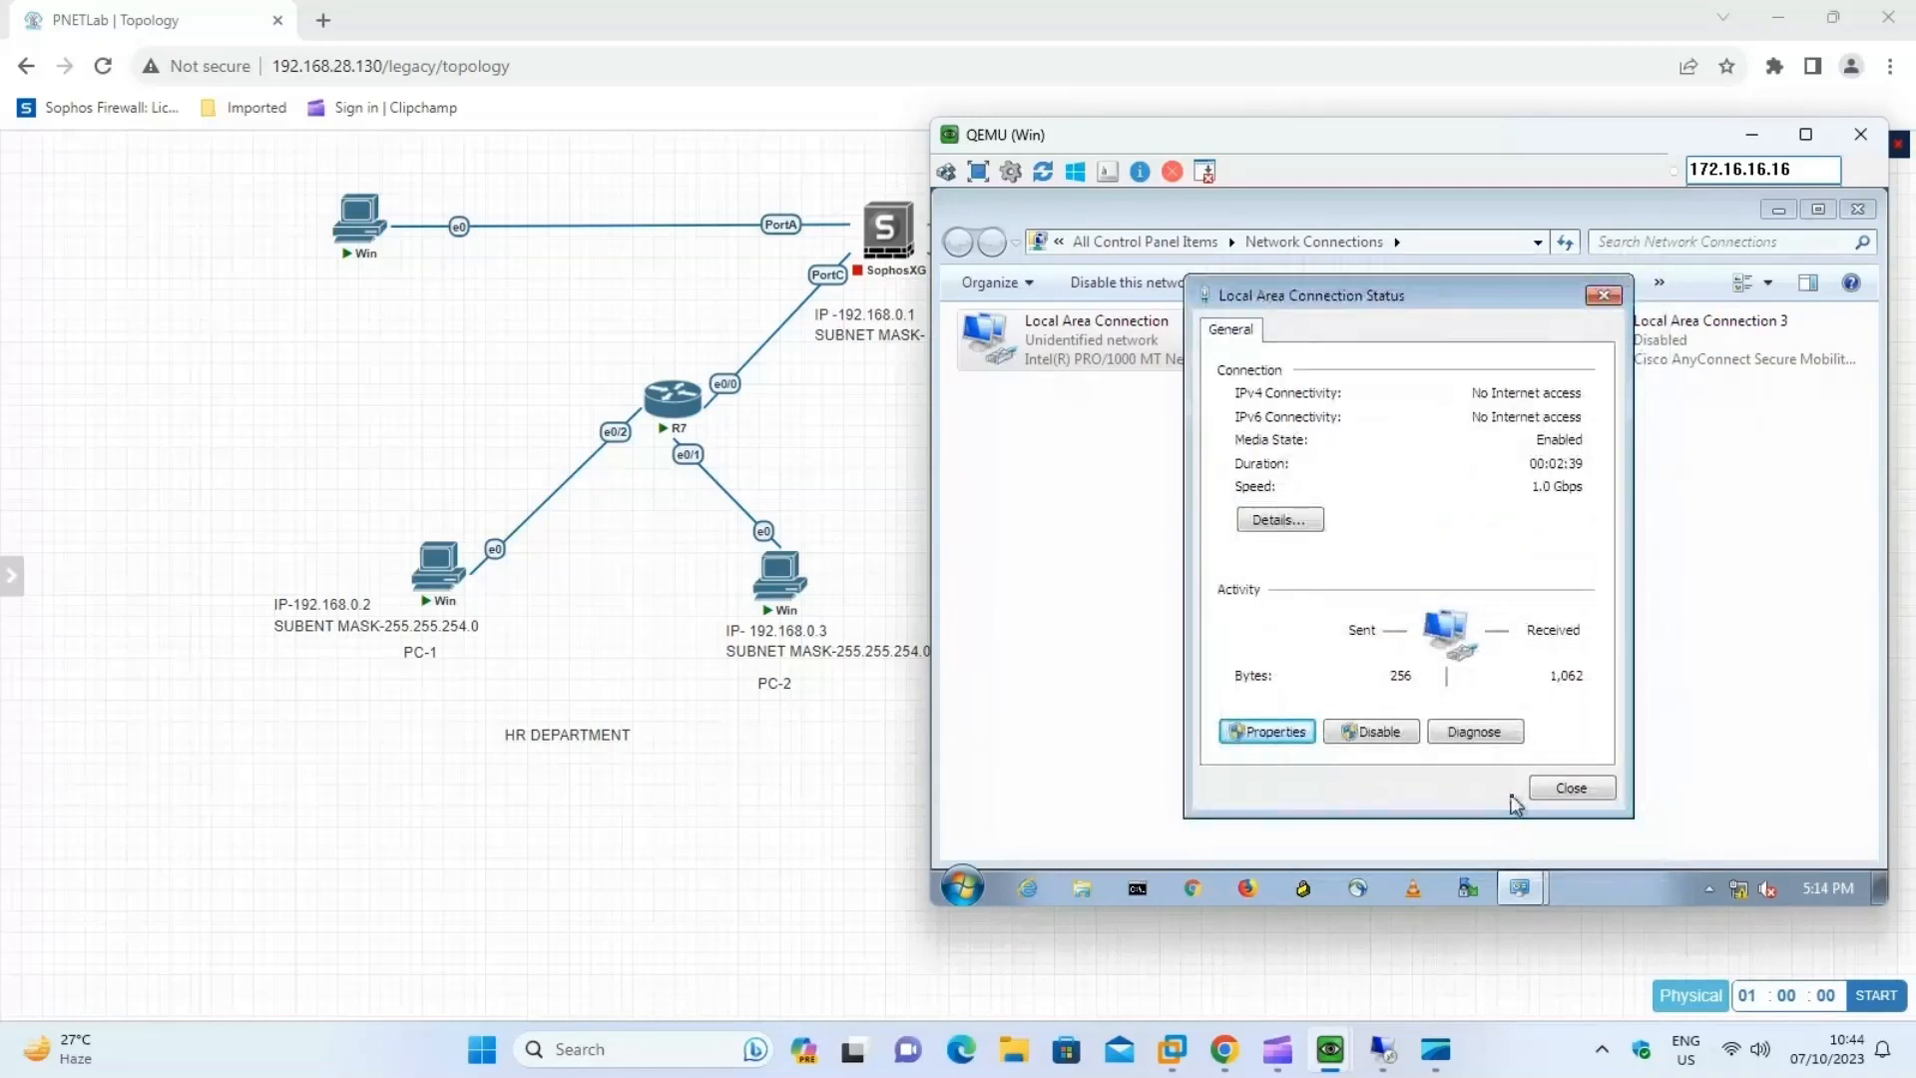
{"action": "left_click", "coordinate": [1593, 803]}
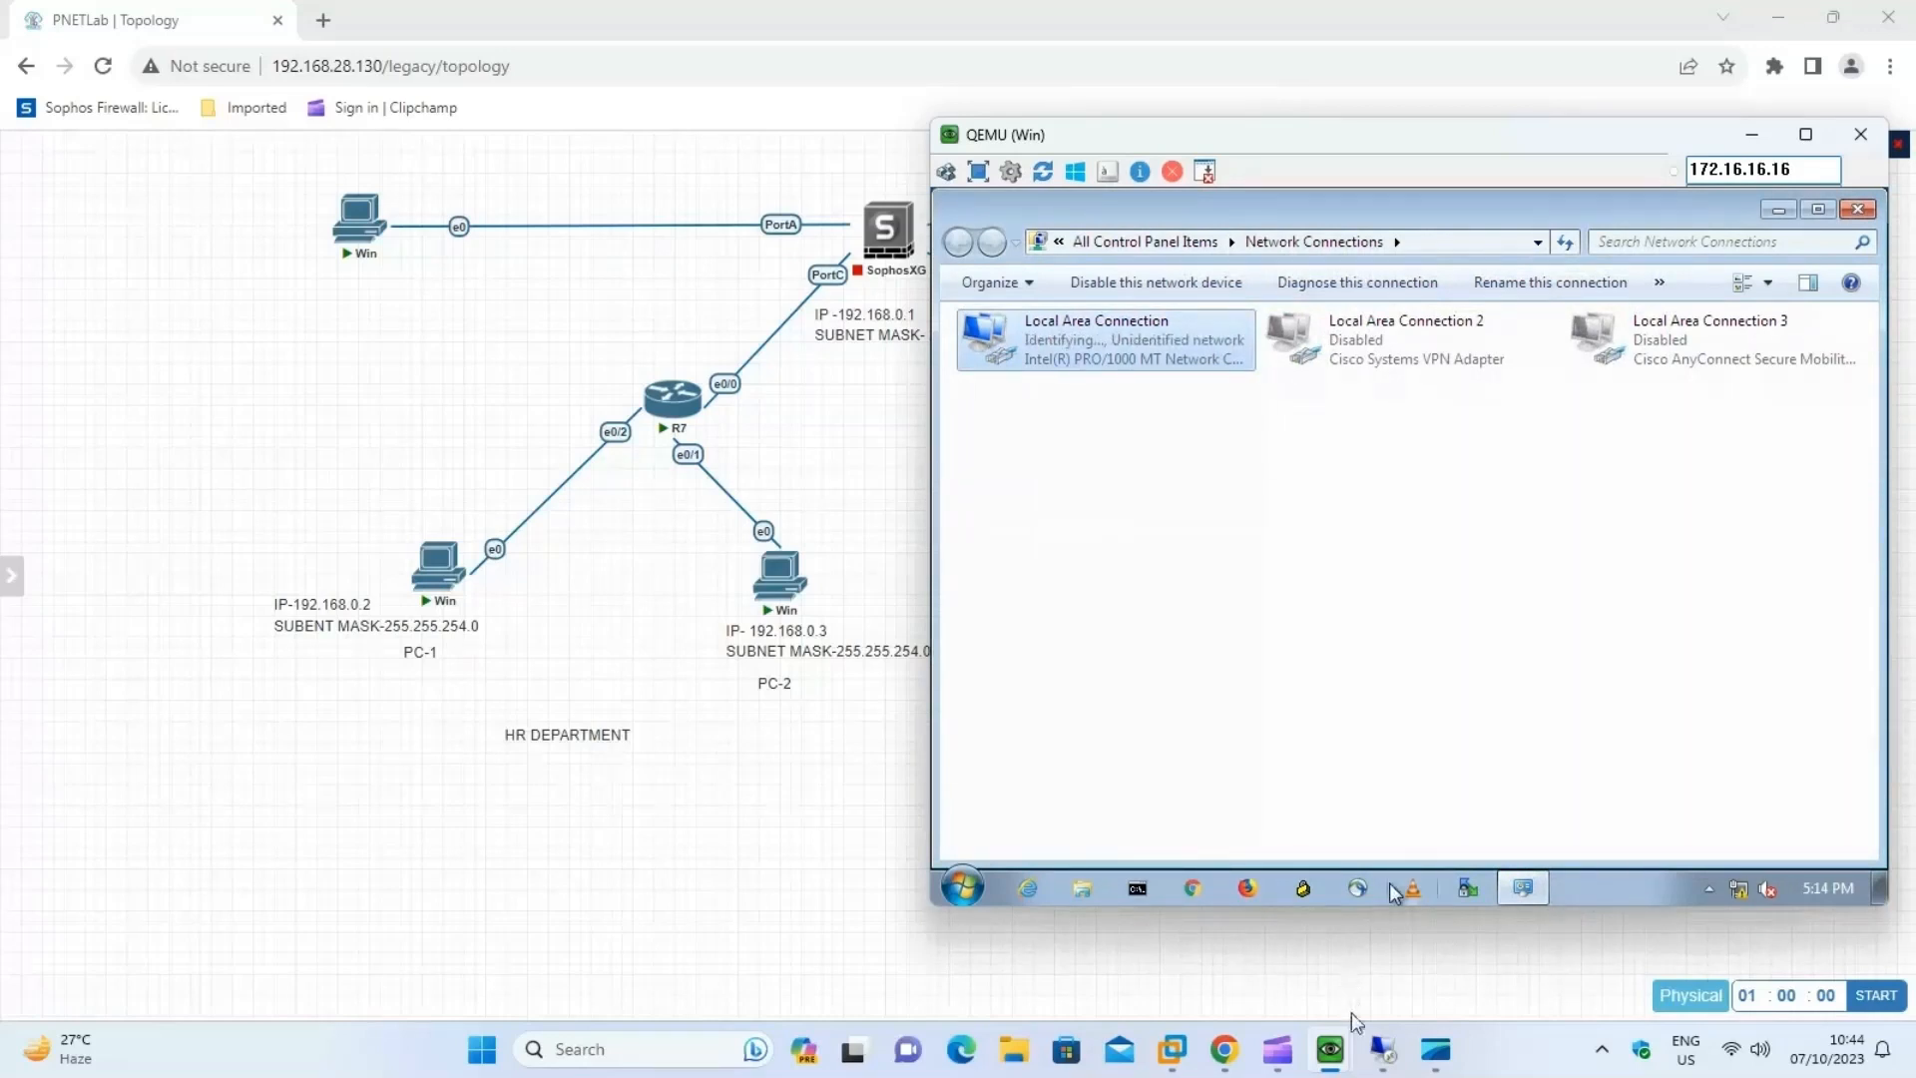
Switch to PC-1's console, place it beside the HR department topology and log in with the Windows account password.
{"action": "mouse_move", "coordinate": [1352, 1058]}
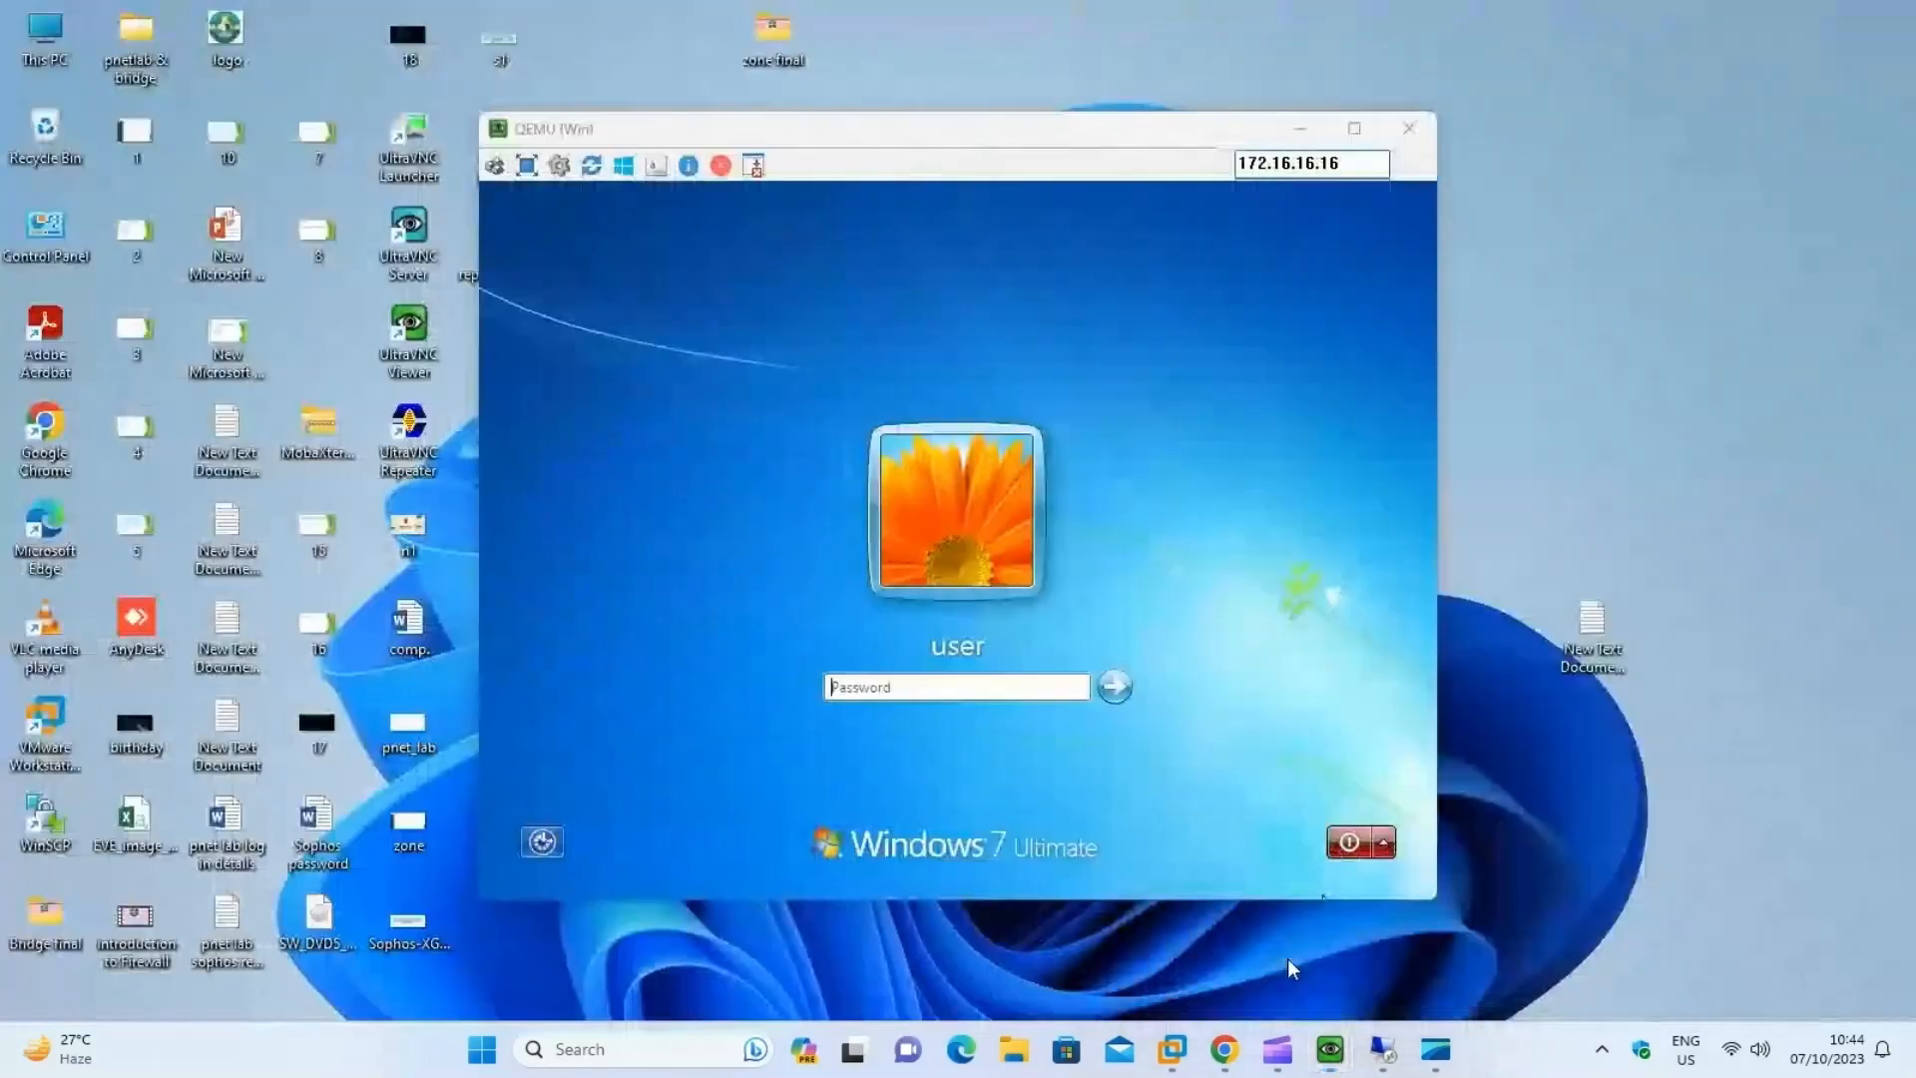
{"action": "left_click", "coordinate": [1288, 959]}
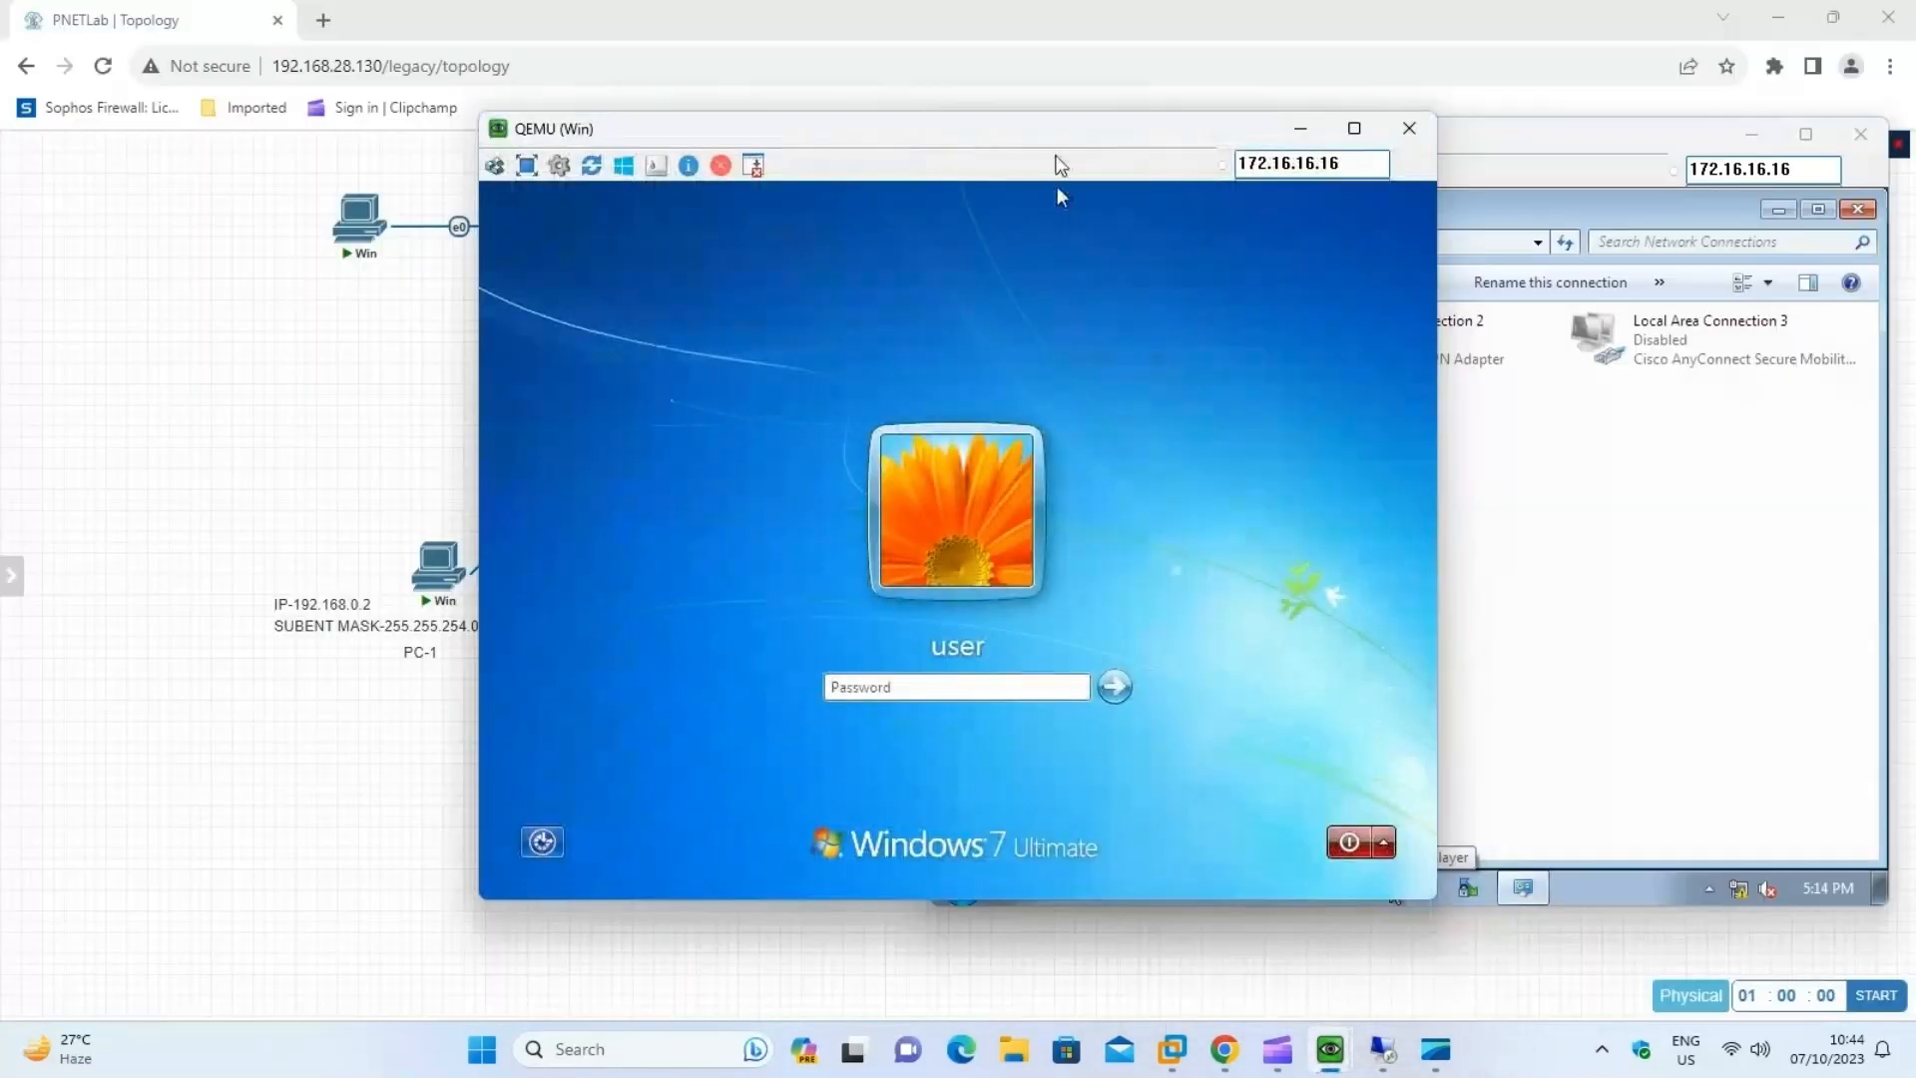
{"action": "left_click_drag", "start_coordinate": [1068, 129], "coordinate": [1368, 128]}
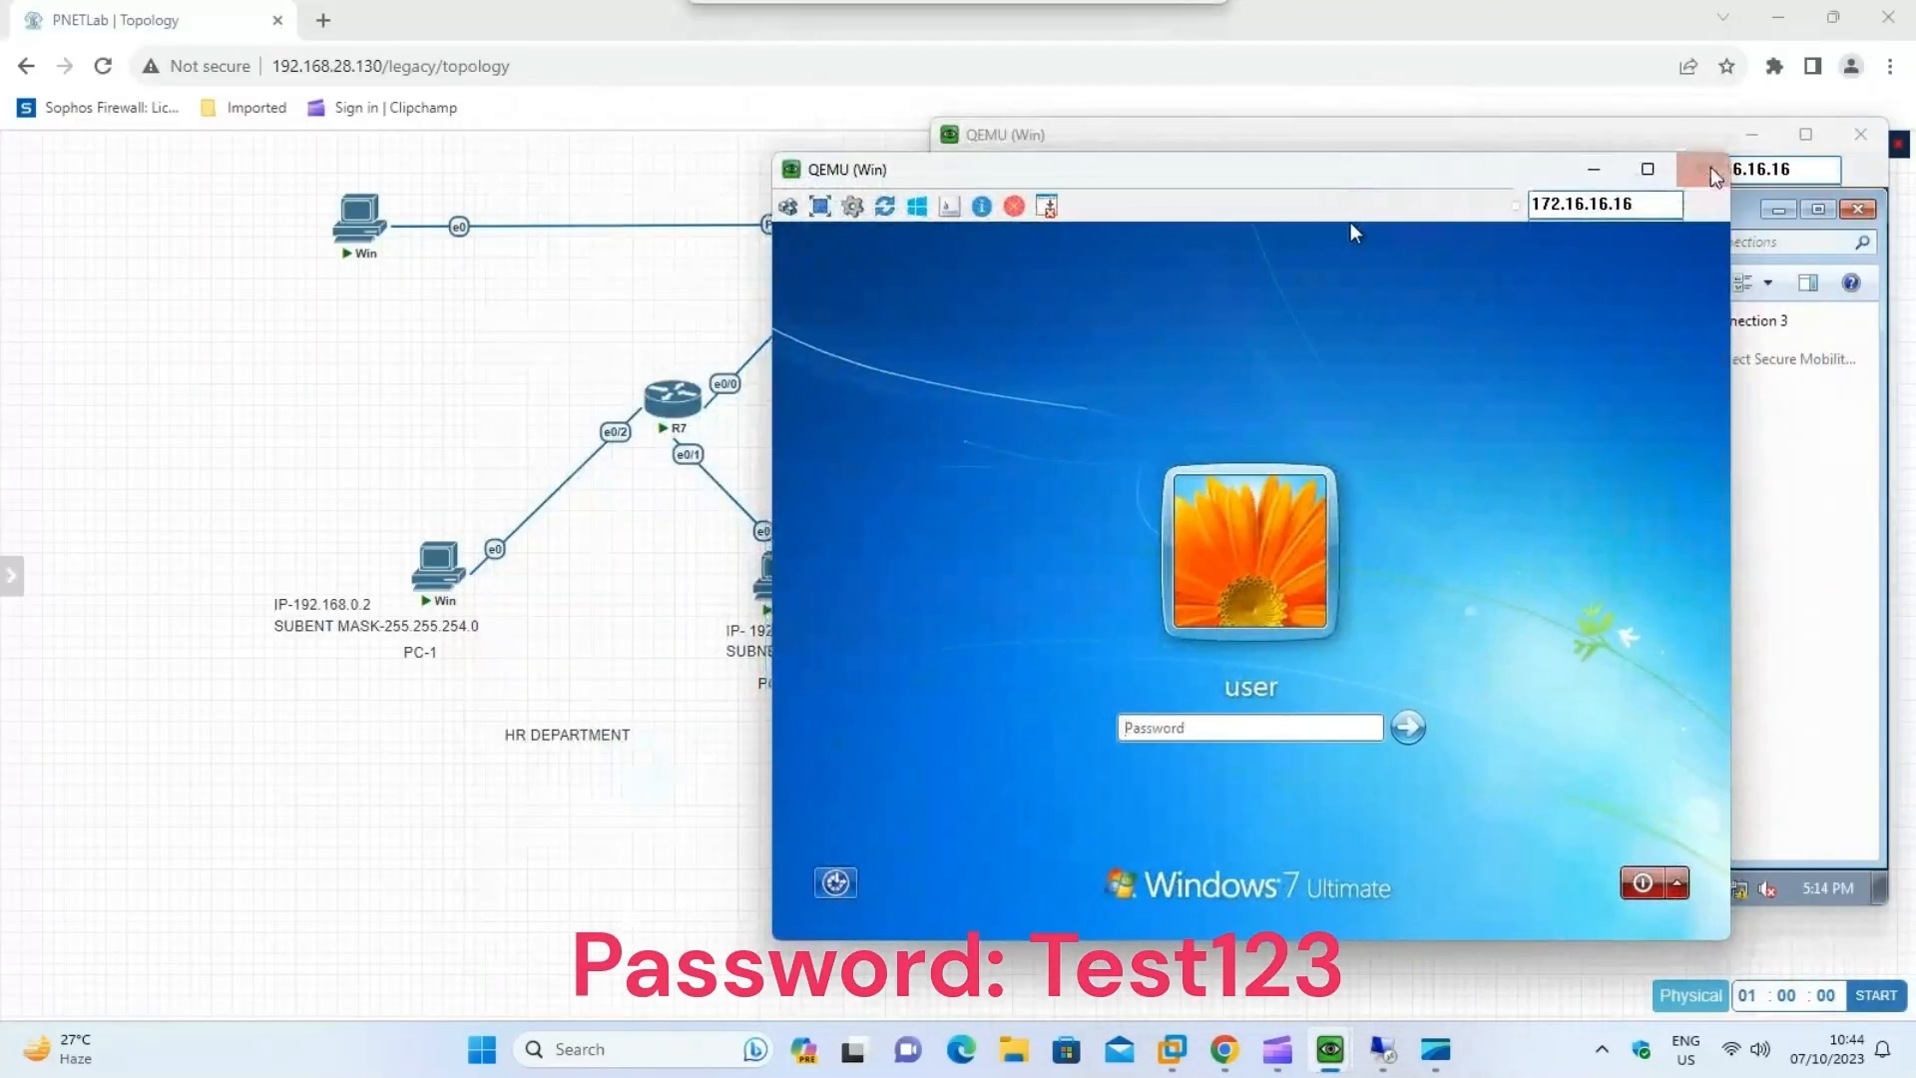
{"action": "left_click_drag", "start_coordinate": [1495, 181], "coordinate": [1652, 176]}
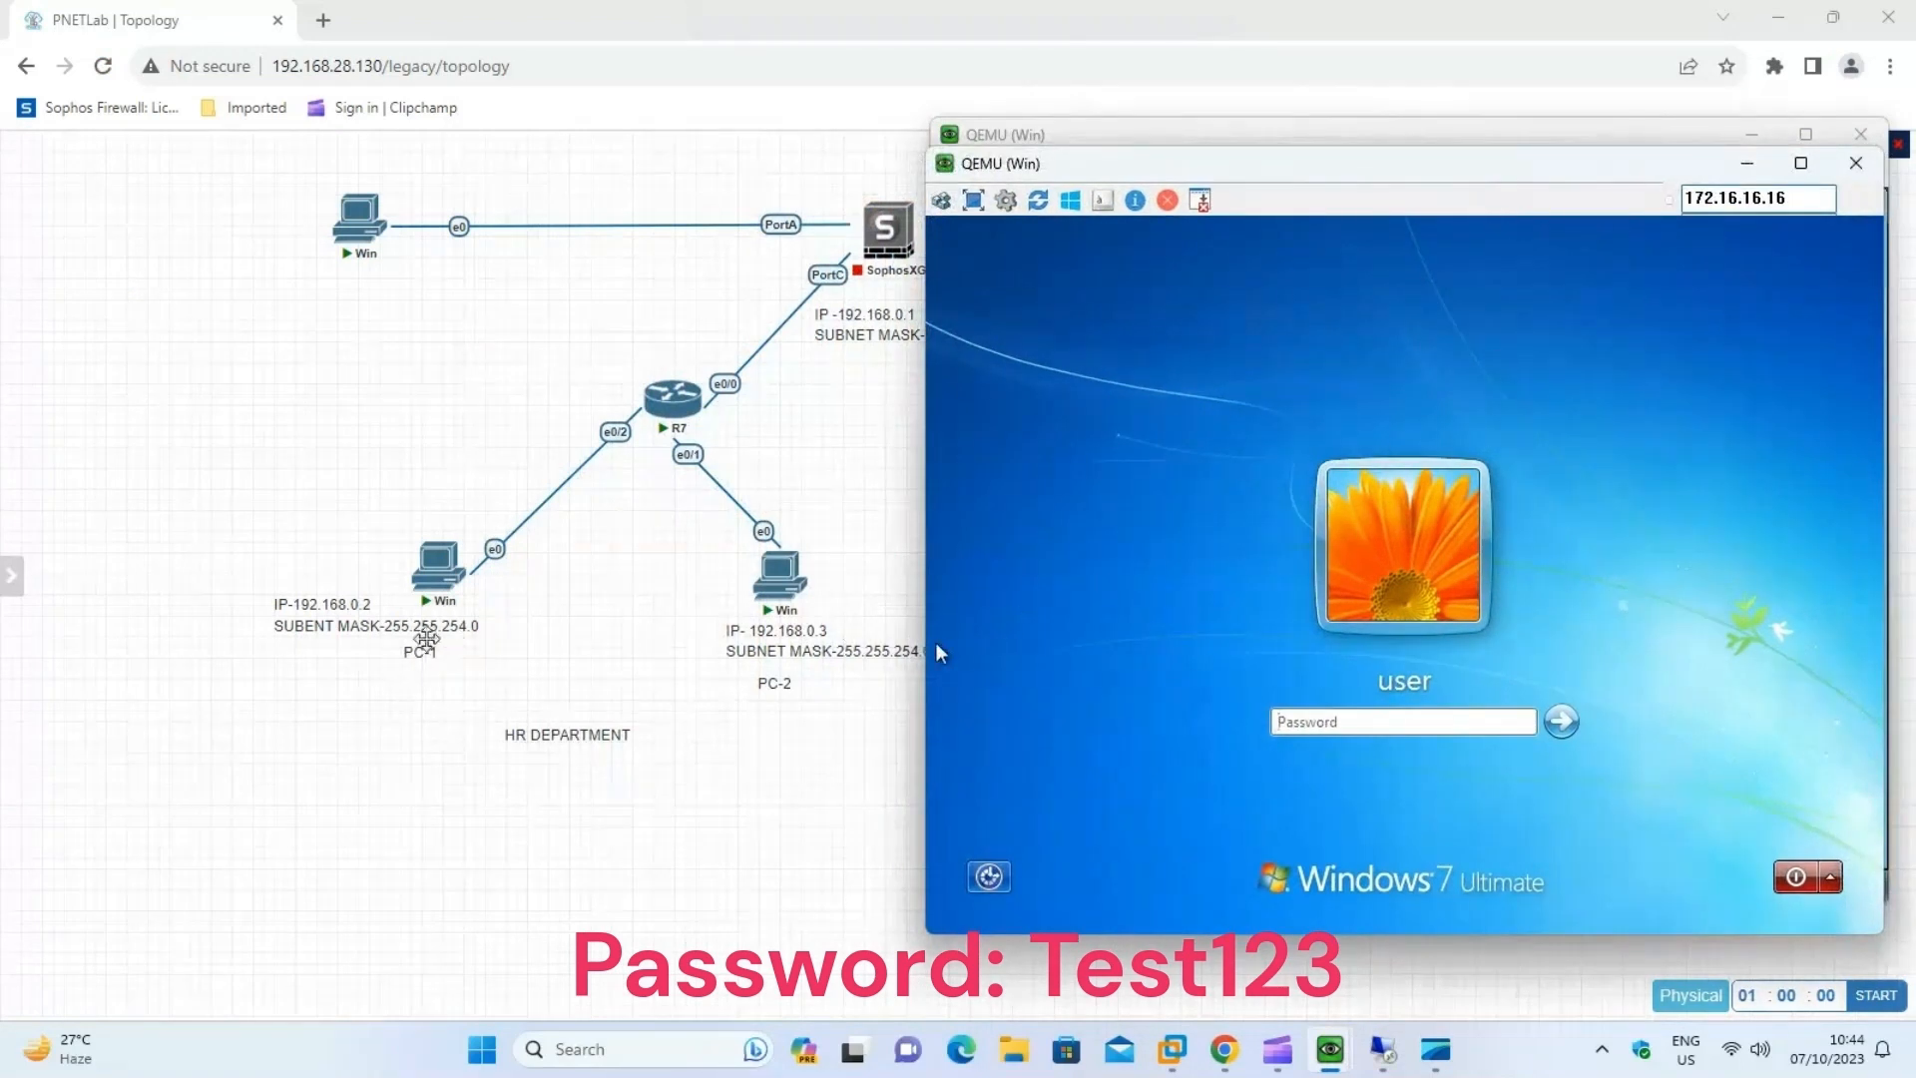
{"action": "left_click", "coordinate": [1336, 726]}
{"action": "type", "text": "Test12"}
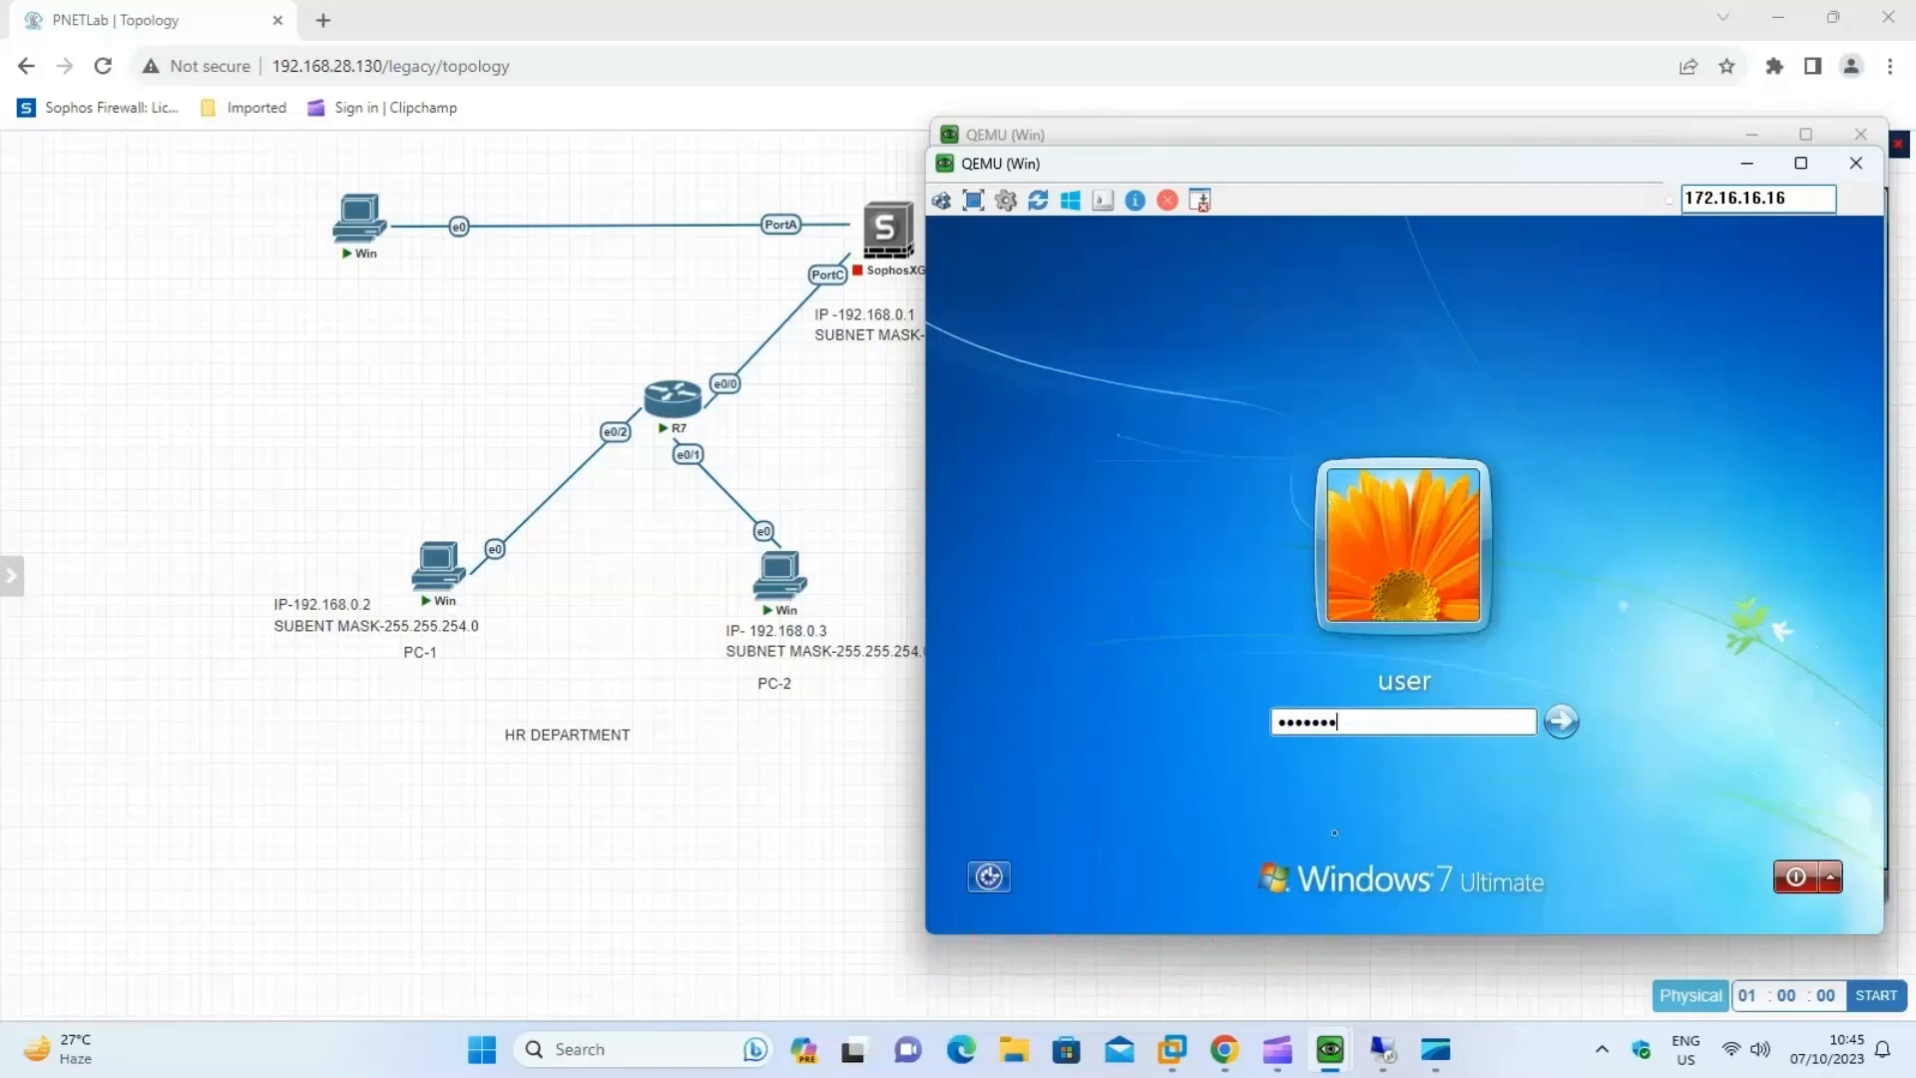
{"action": "type", "text": "3"}
{"action": "key", "text": "Return"}
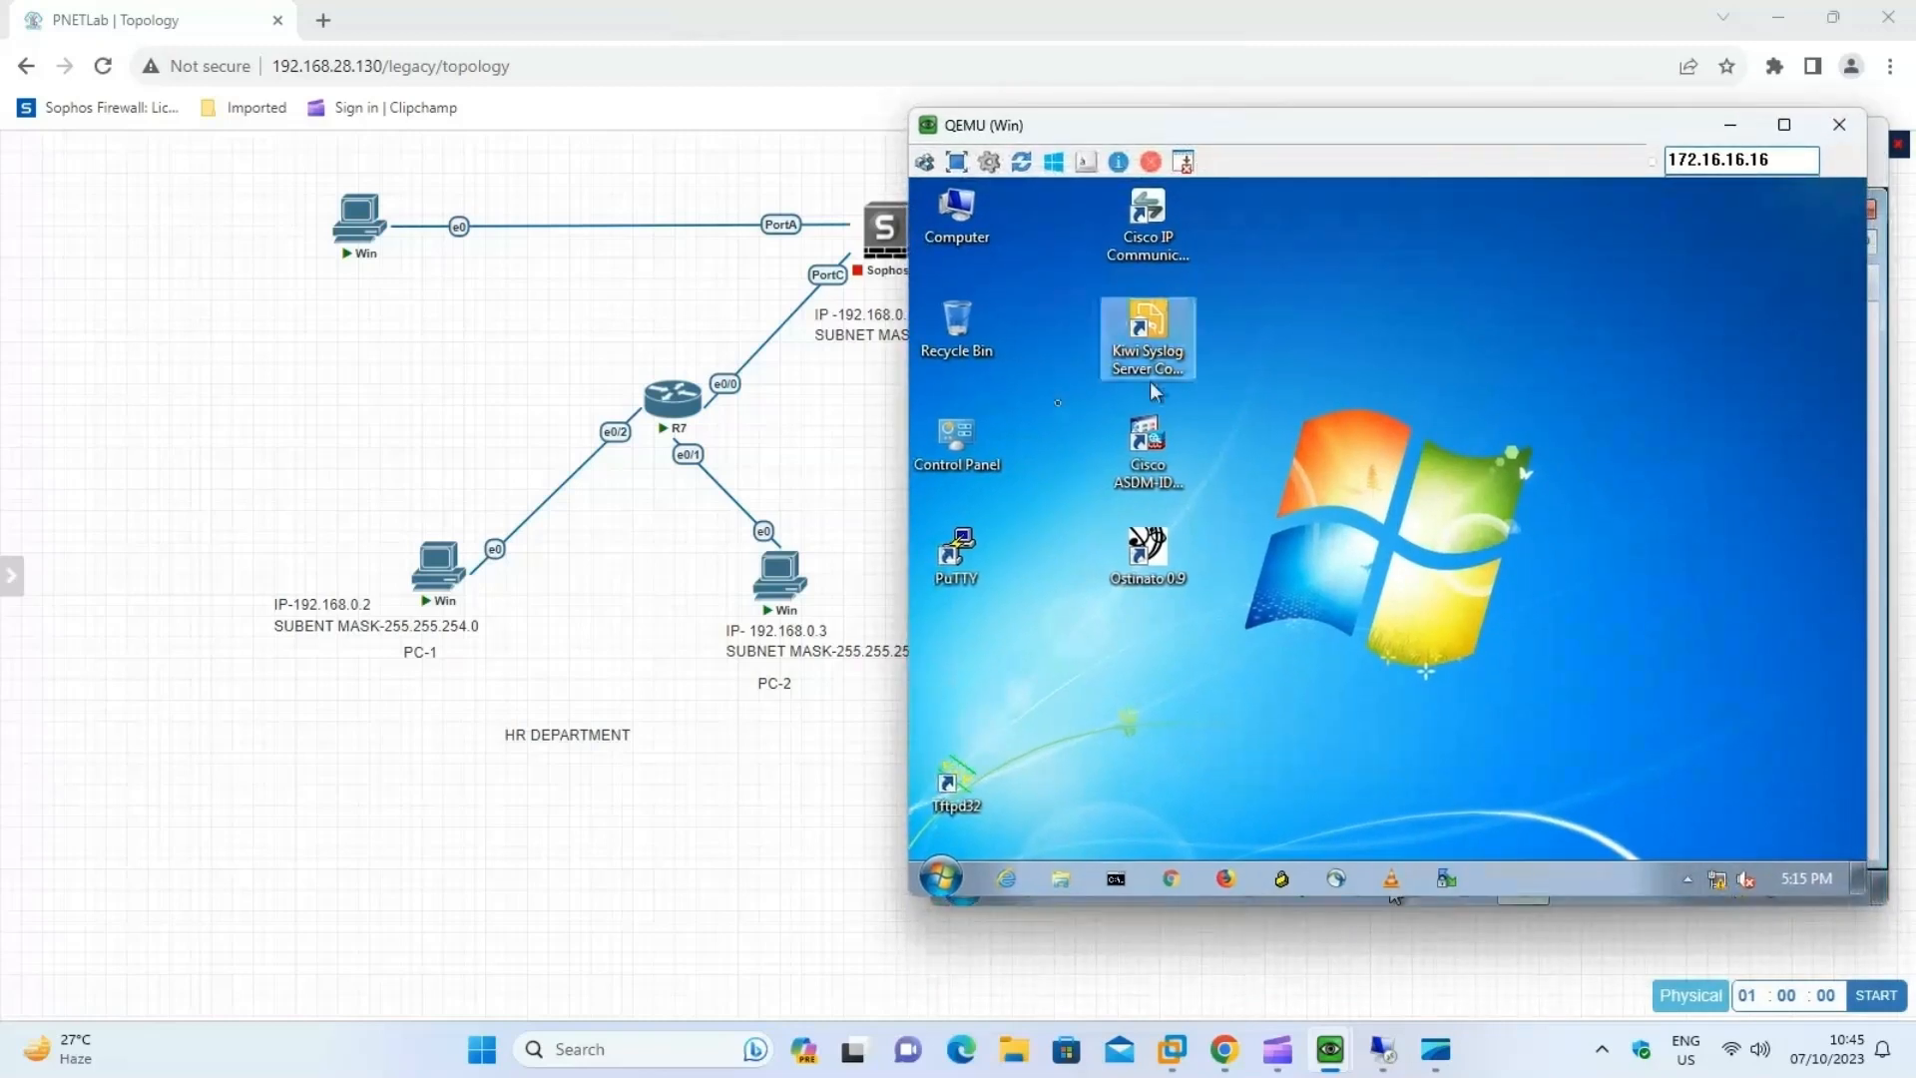
Open the Network Connections window on PC-1 by running ncpa.cpl from the Run dialog.
{"action": "right_click", "coordinate": [940, 878]}
{"action": "left_click", "coordinate": [941, 879]}
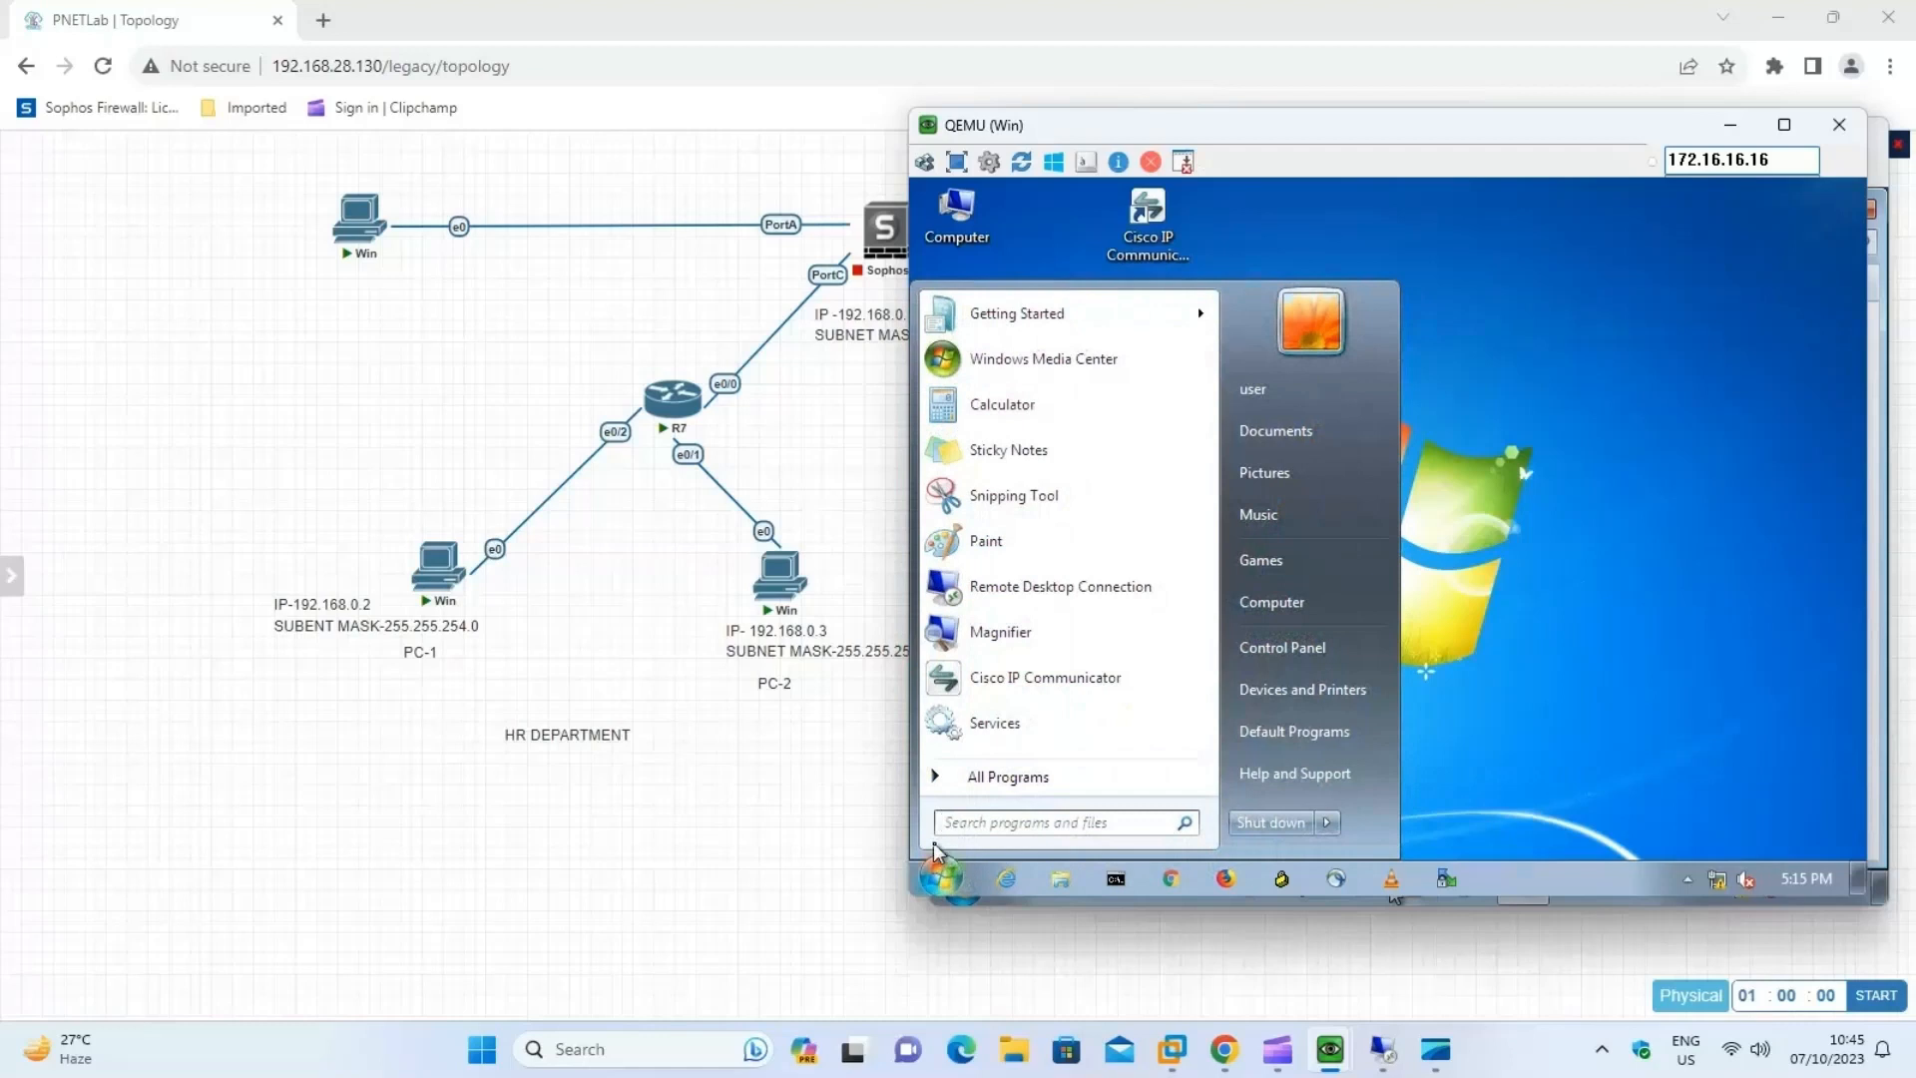
{"action": "type", "text": "run"}
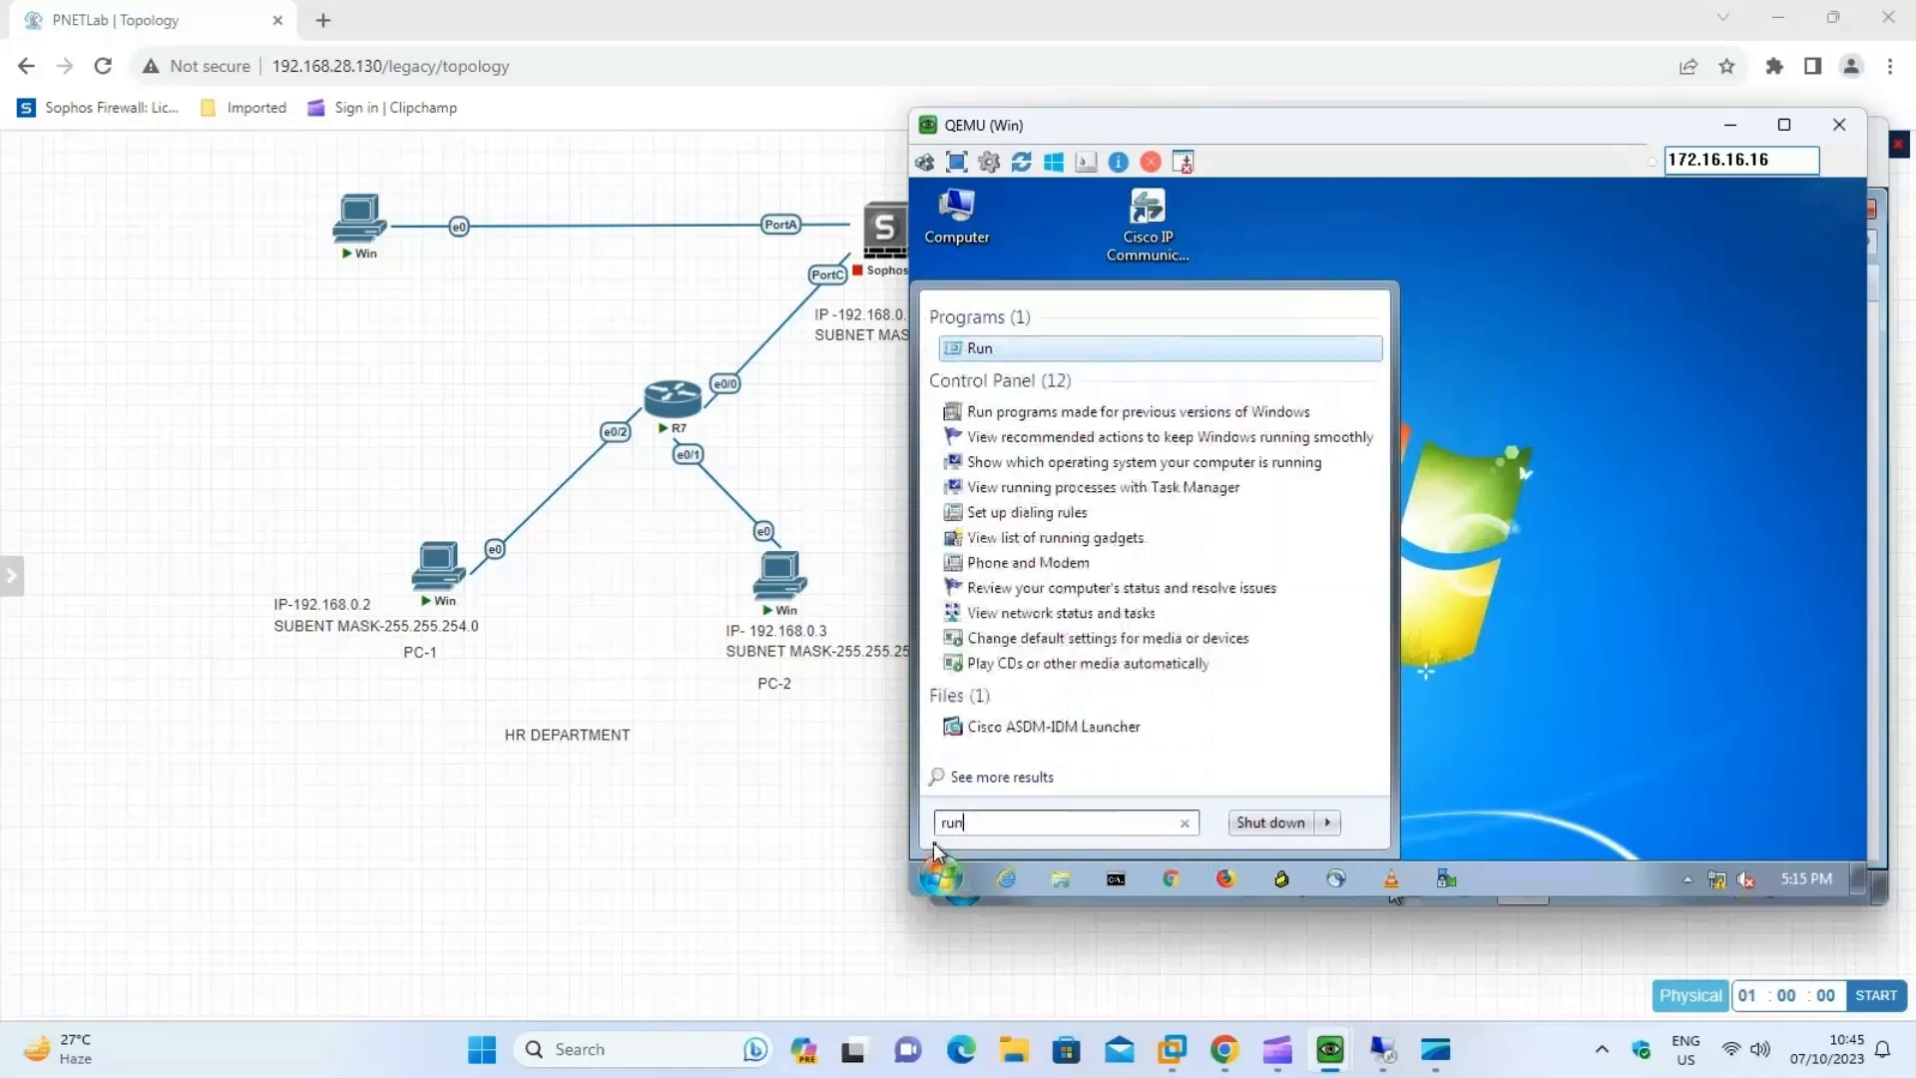
{"action": "key", "text": "Return"}
{"action": "type", "text": "ncpa."}
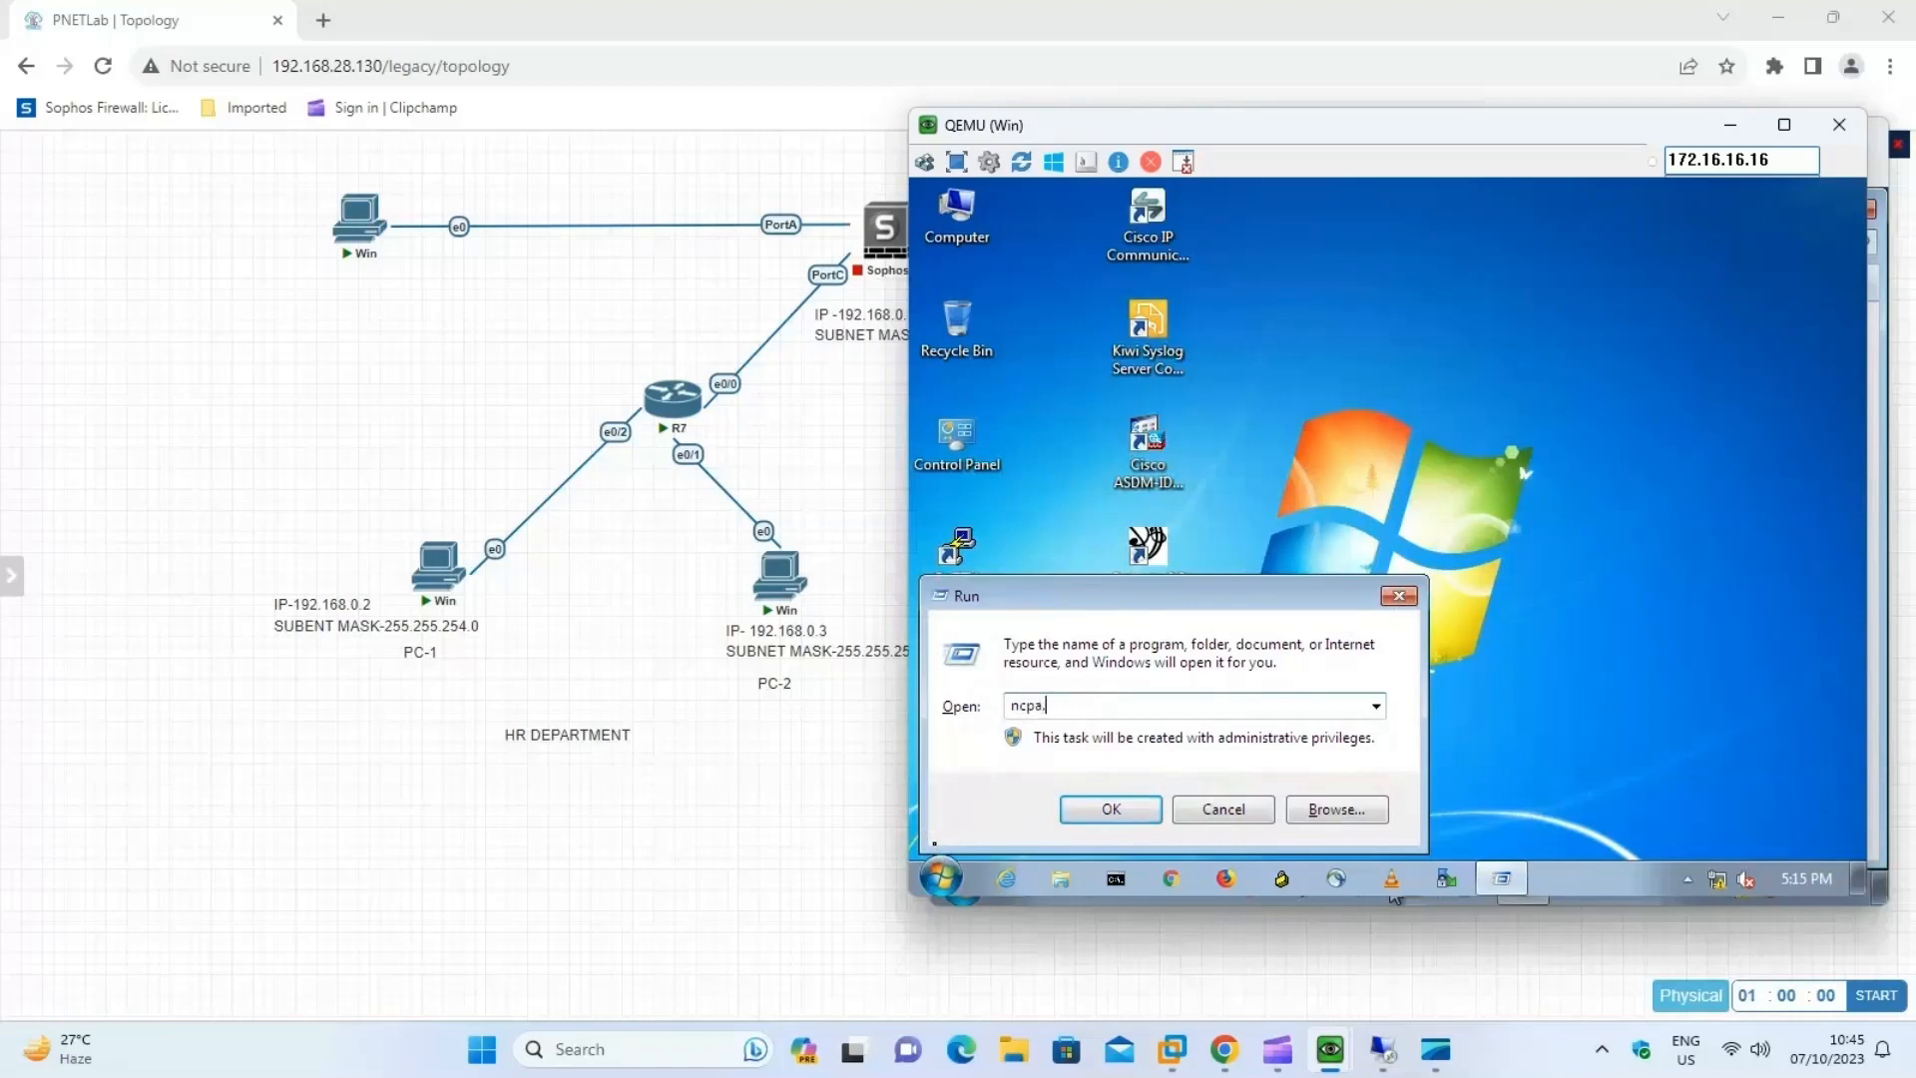
{"action": "type", "text": "cpl"}
{"action": "key", "text": "Return"}
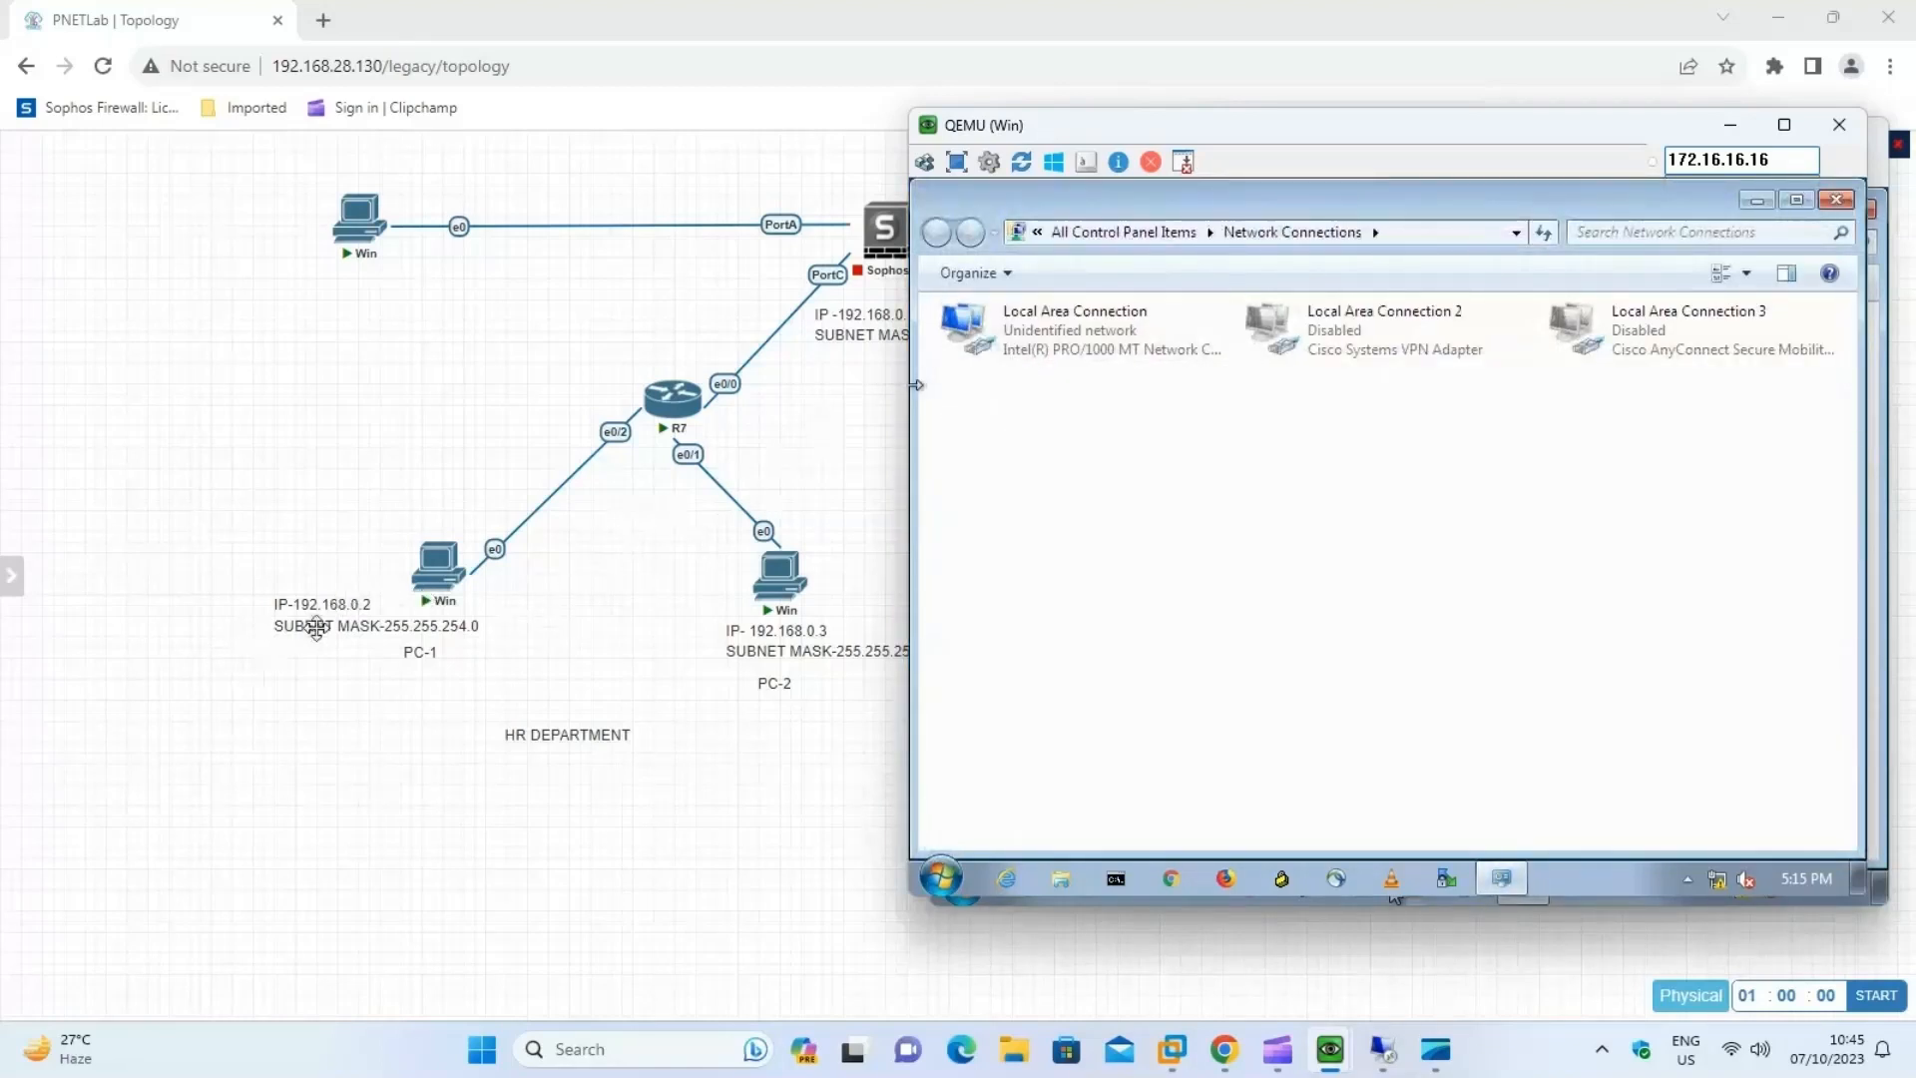
Disable IPv6 on PC-1's Local Area Connection and open its TCP/IPv4 properties.
{"action": "left_click", "coordinate": [1054, 339]}
{"action": "right_click", "coordinate": [1052, 337]}
{"action": "left_click", "coordinate": [1122, 386]}
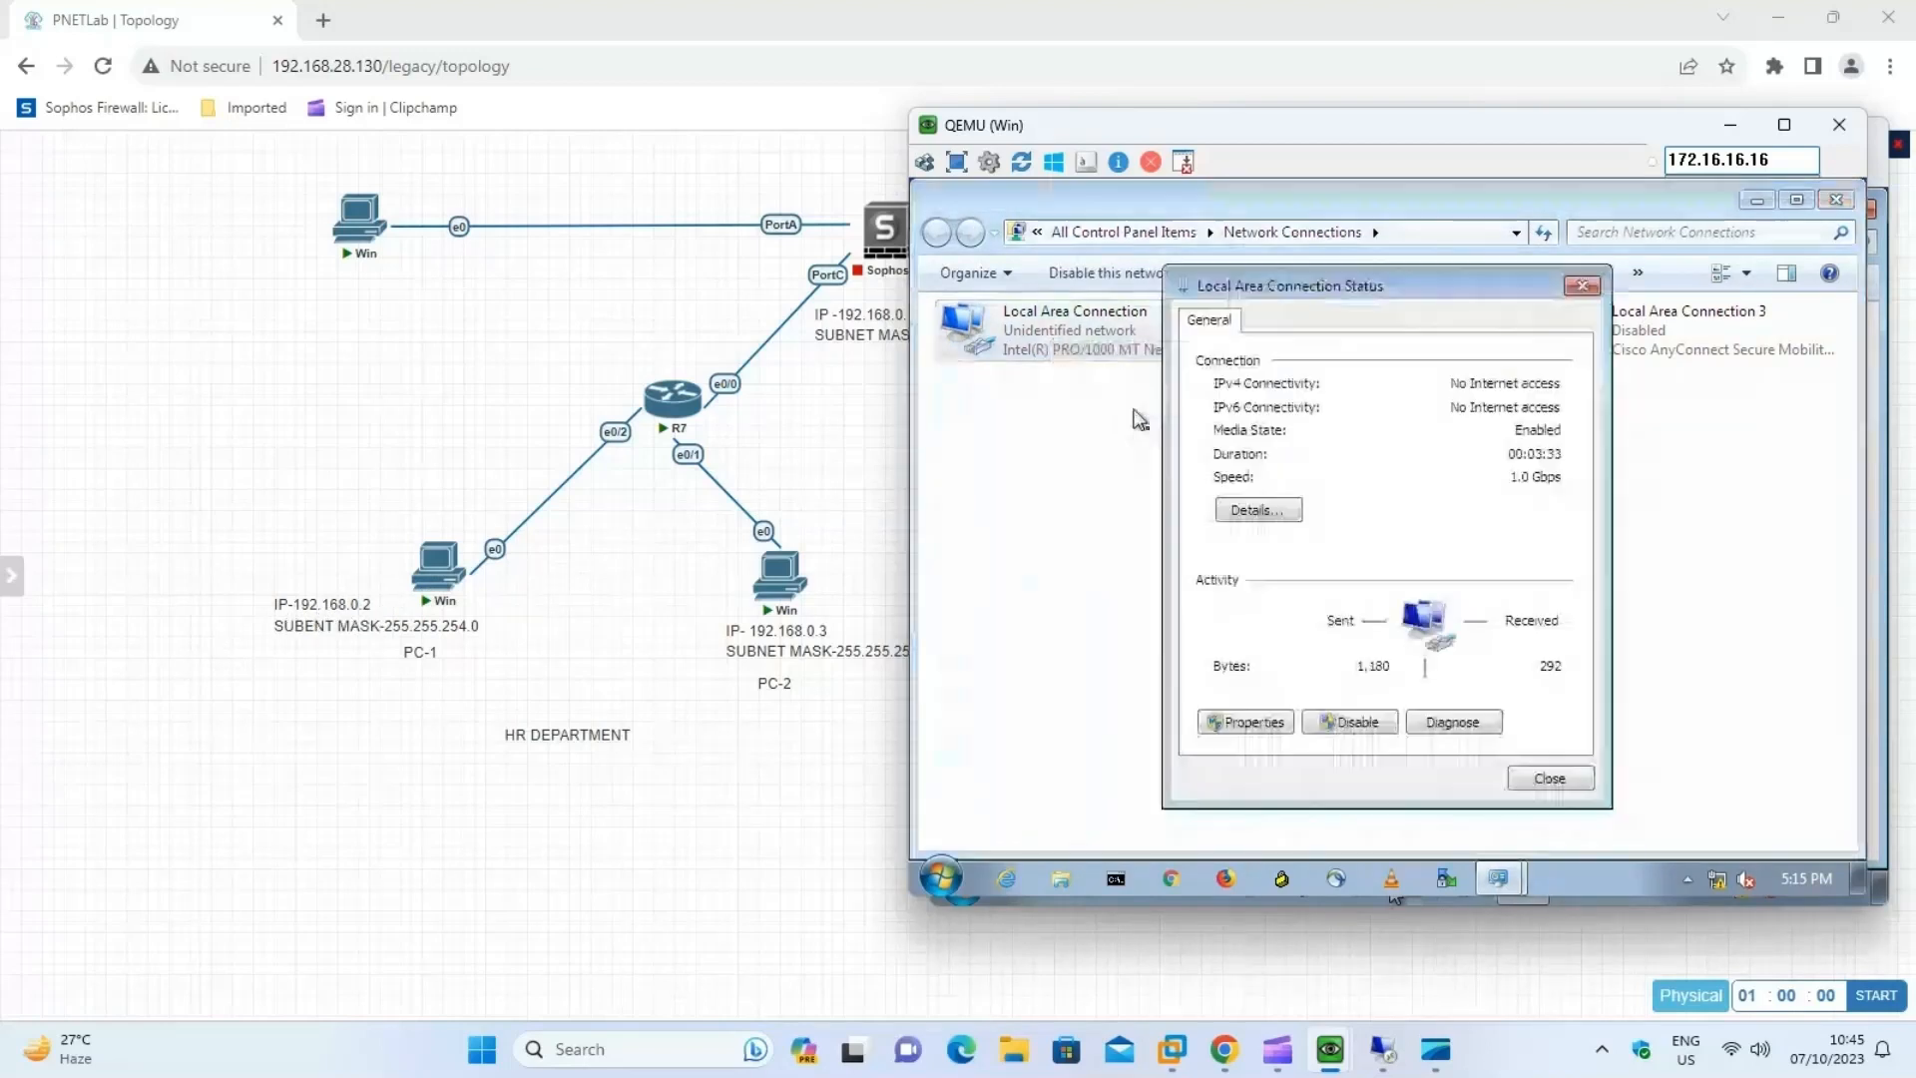
{"action": "left_click", "coordinate": [1249, 722]}
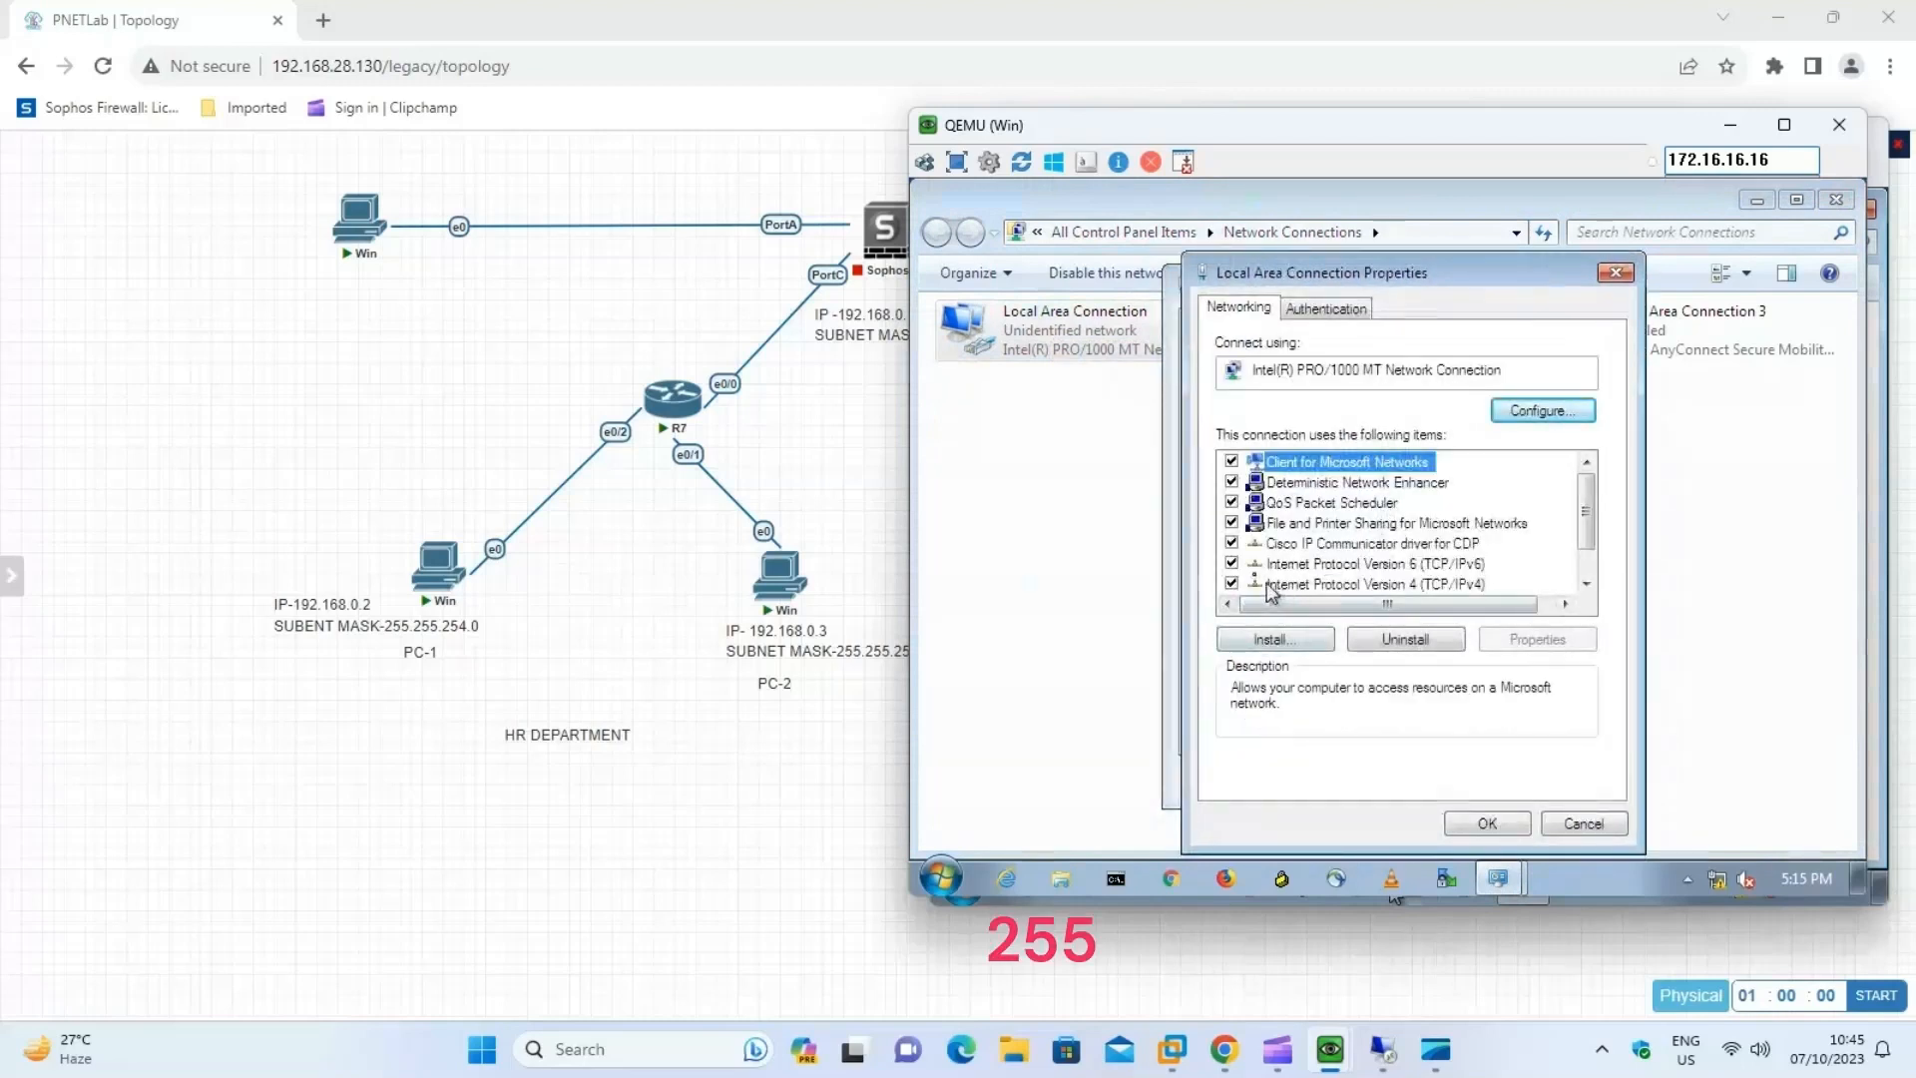
{"action": "left_click", "coordinate": [1232, 563]}
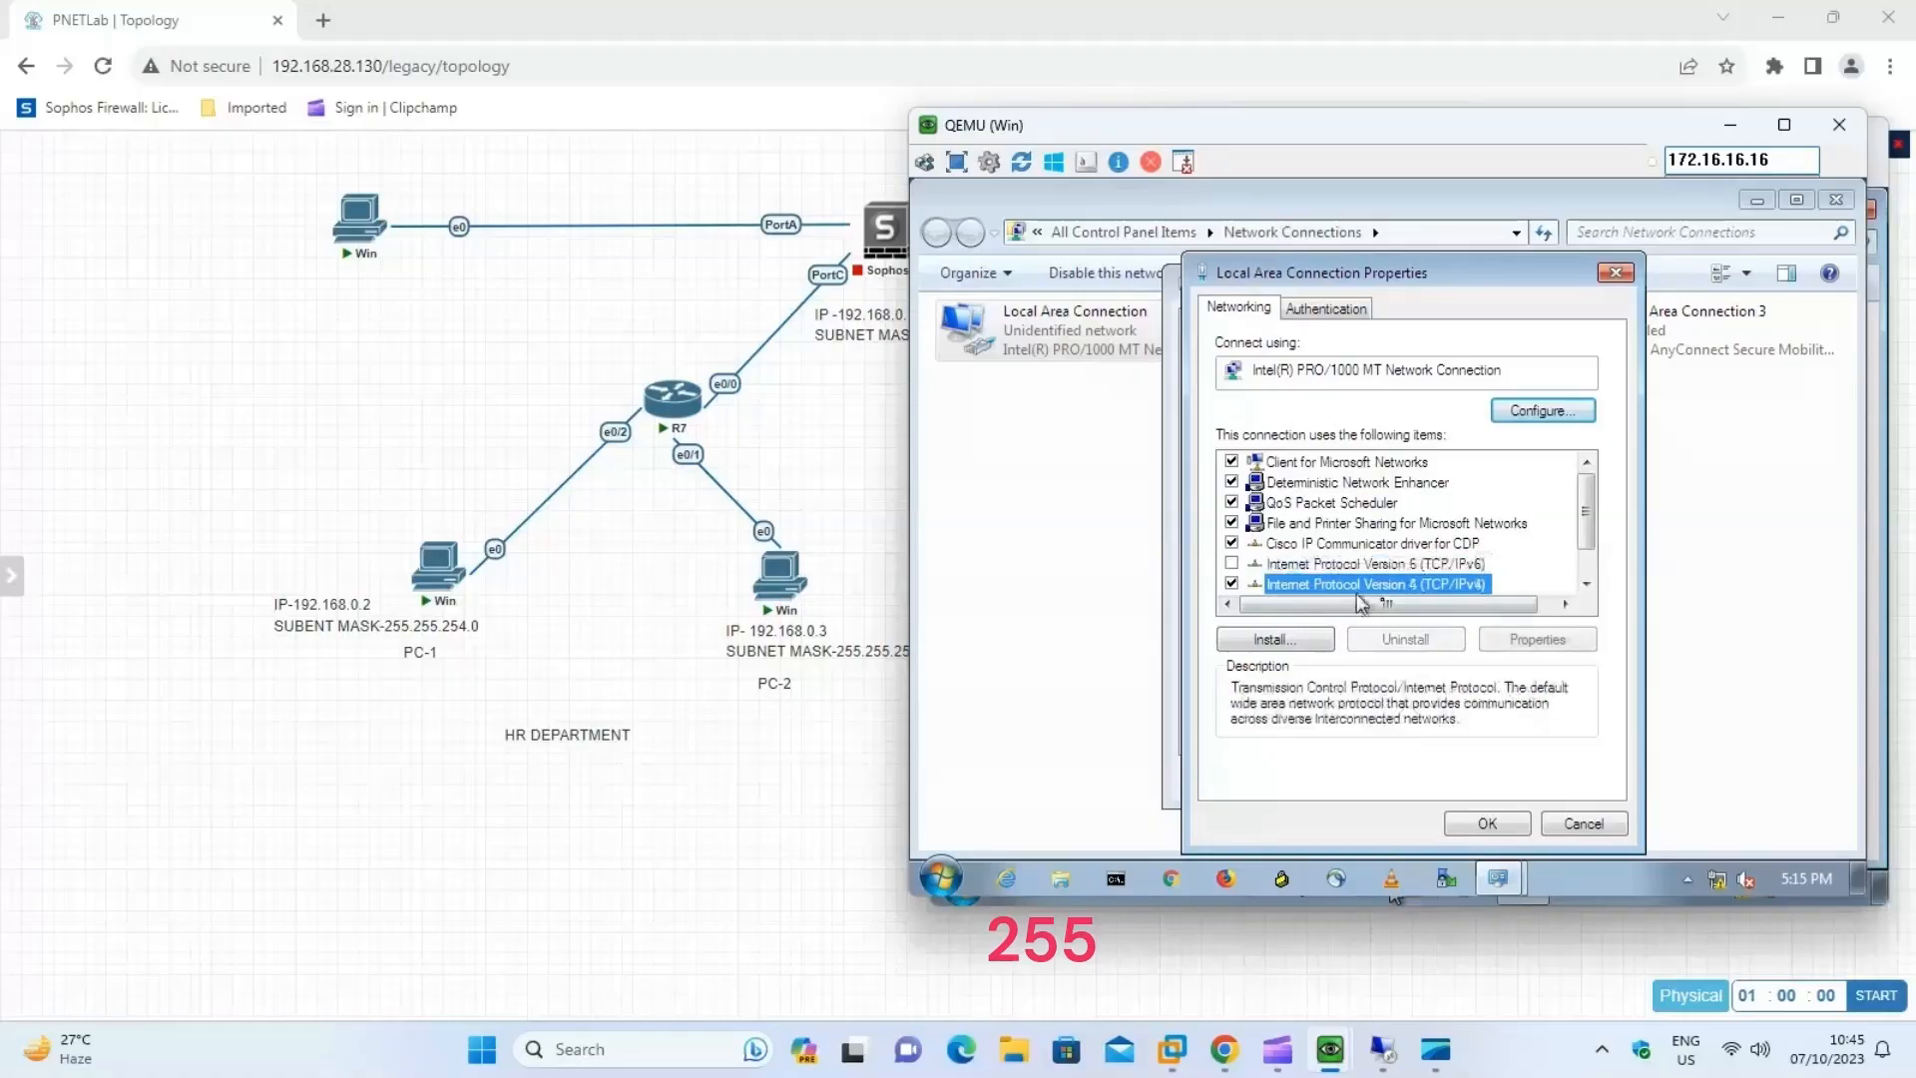
{"action": "left_click", "coordinate": [1538, 639]}
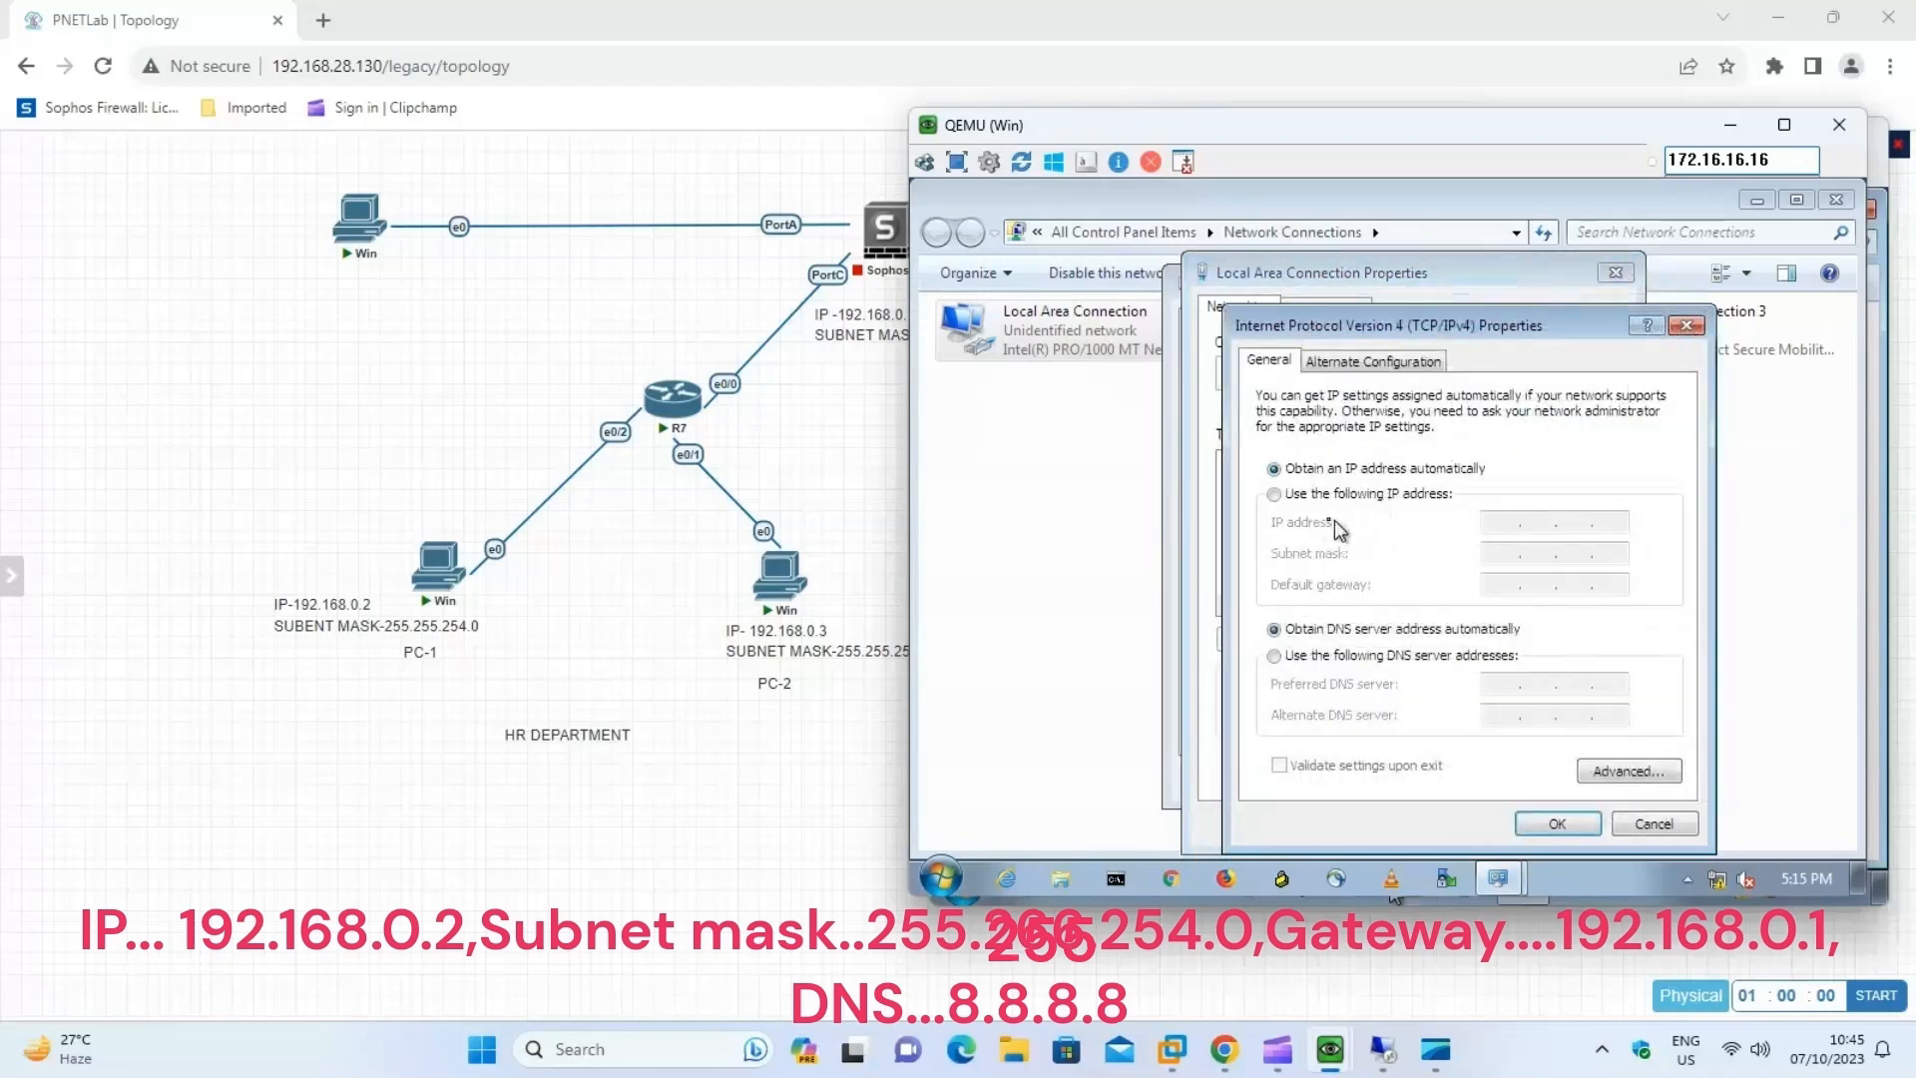
Assign PC-1 the static IP 192.168.0.2, subnet mask 255.255.254.0, default gateway 192.168.0.1 and preferred DNS server 8.8.8.8.
{"action": "left_click", "coordinate": [1365, 501]}
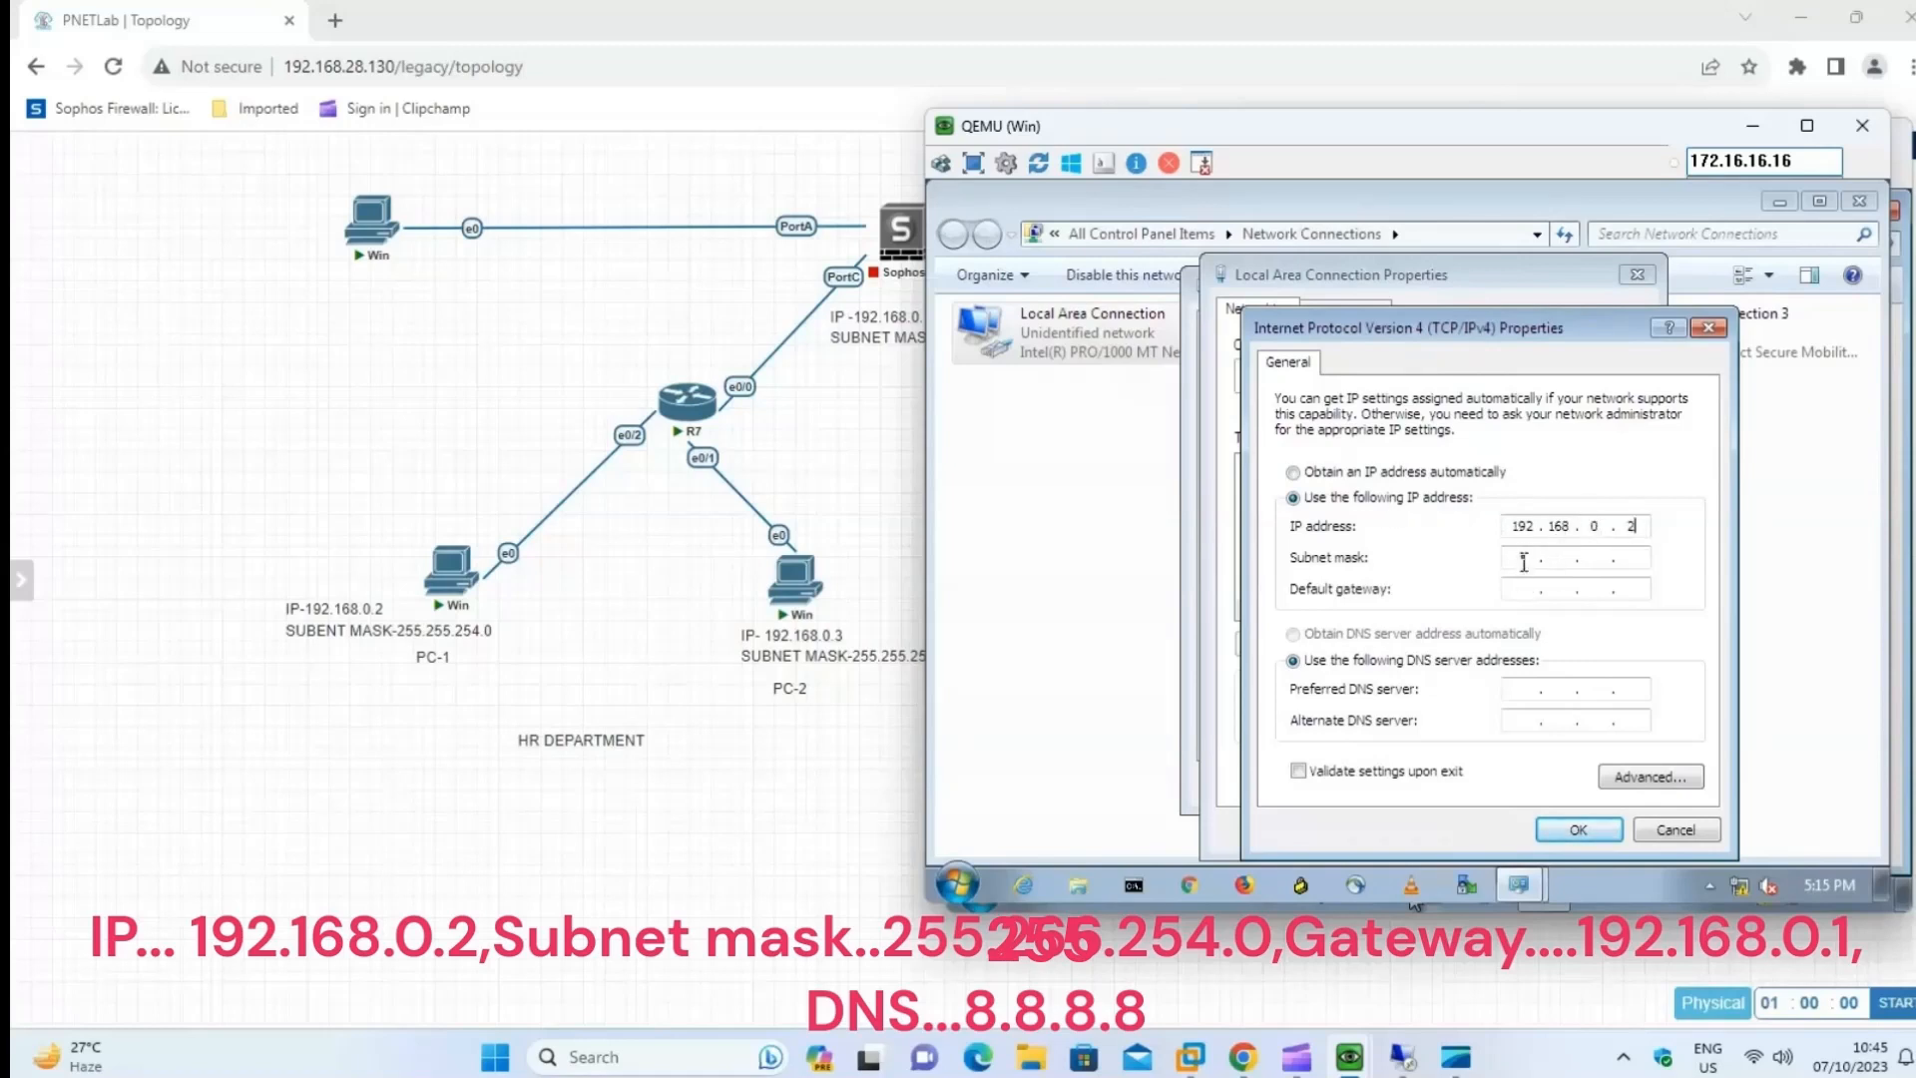
{"action": "left_click", "coordinate": [1525, 559]}
{"action": "type", "text": "4 . 0"}
{"action": "left_click_drag", "start_coordinate": [1383, 140], "coordinate": [1436, 143]}
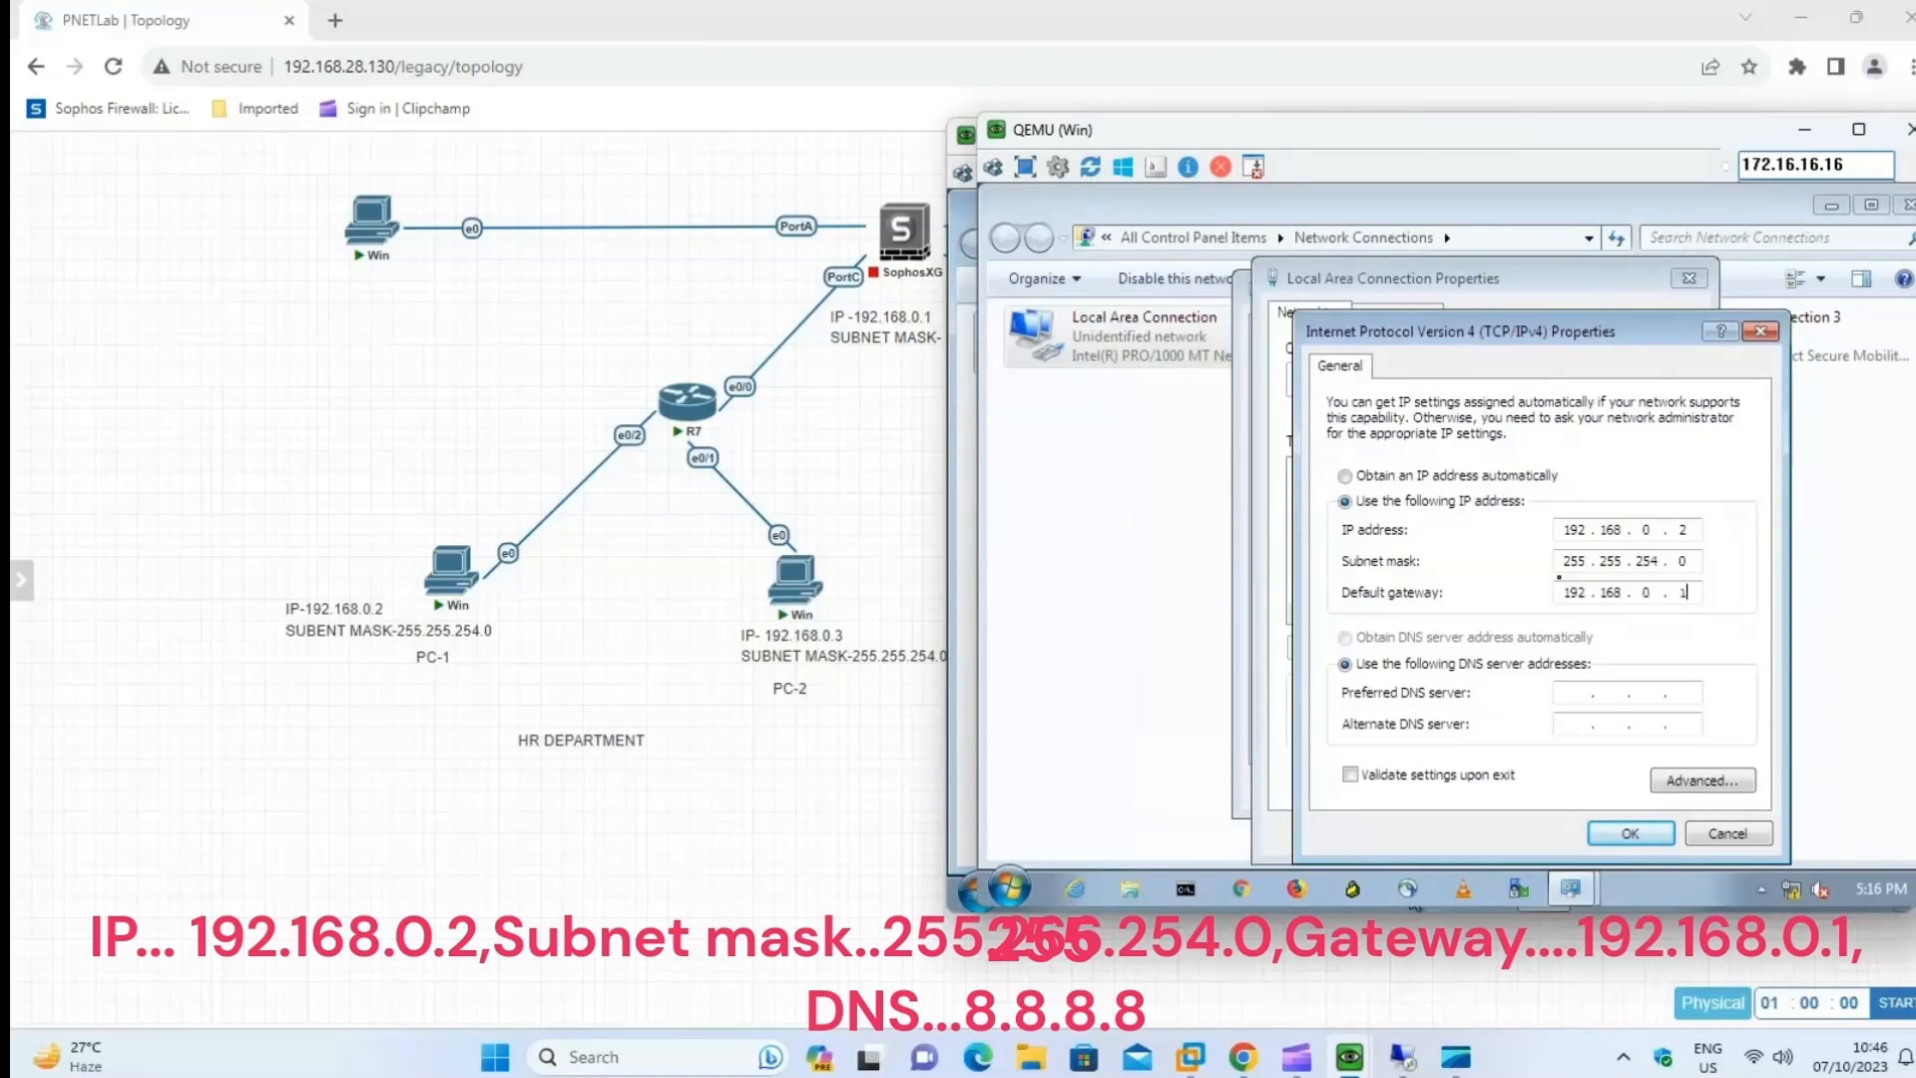
{"action": "left_click", "coordinate": [1584, 688]}
{"action": "type", "text": "8 . 8 . 8 . 8"}
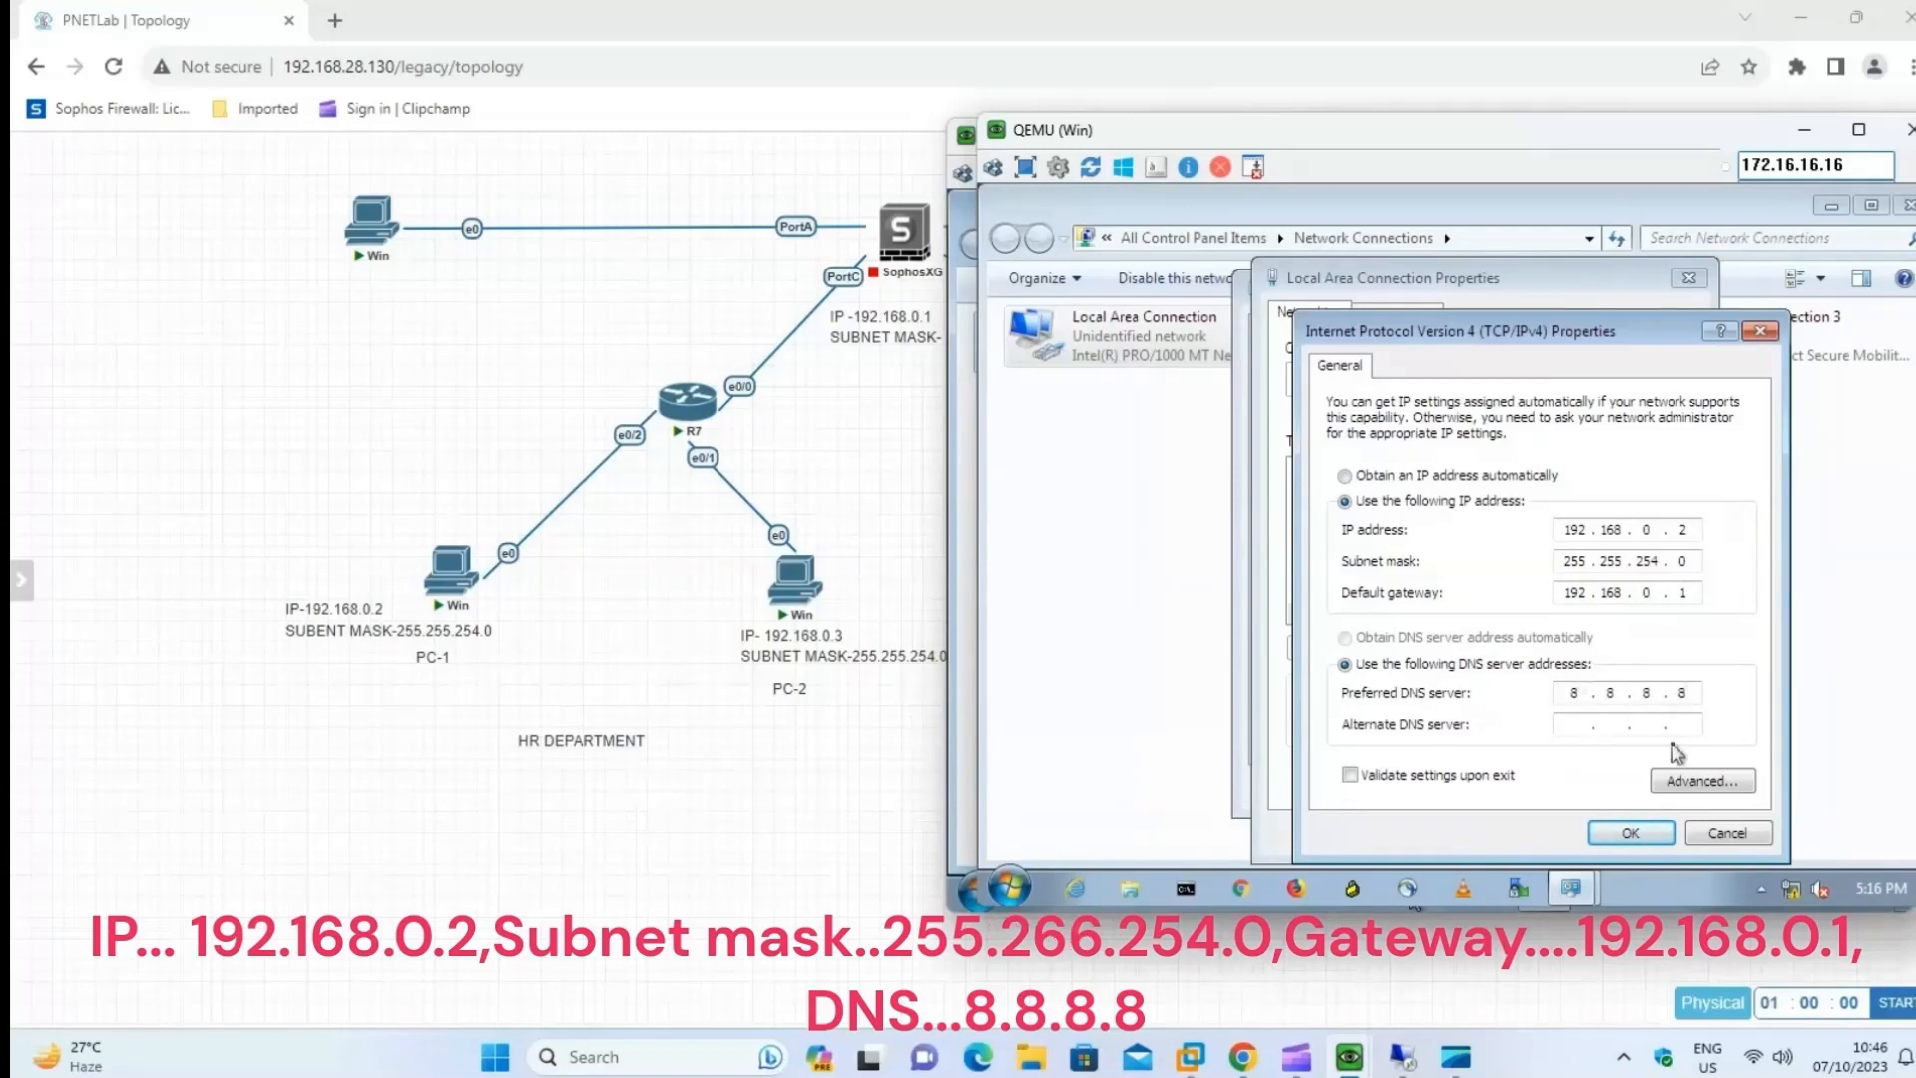
Apply PC-1's TCP/IPv4 settings, close its connection dialogs and Network Connections window, and minimize its console.
{"action": "left_click", "coordinate": [1635, 835]}
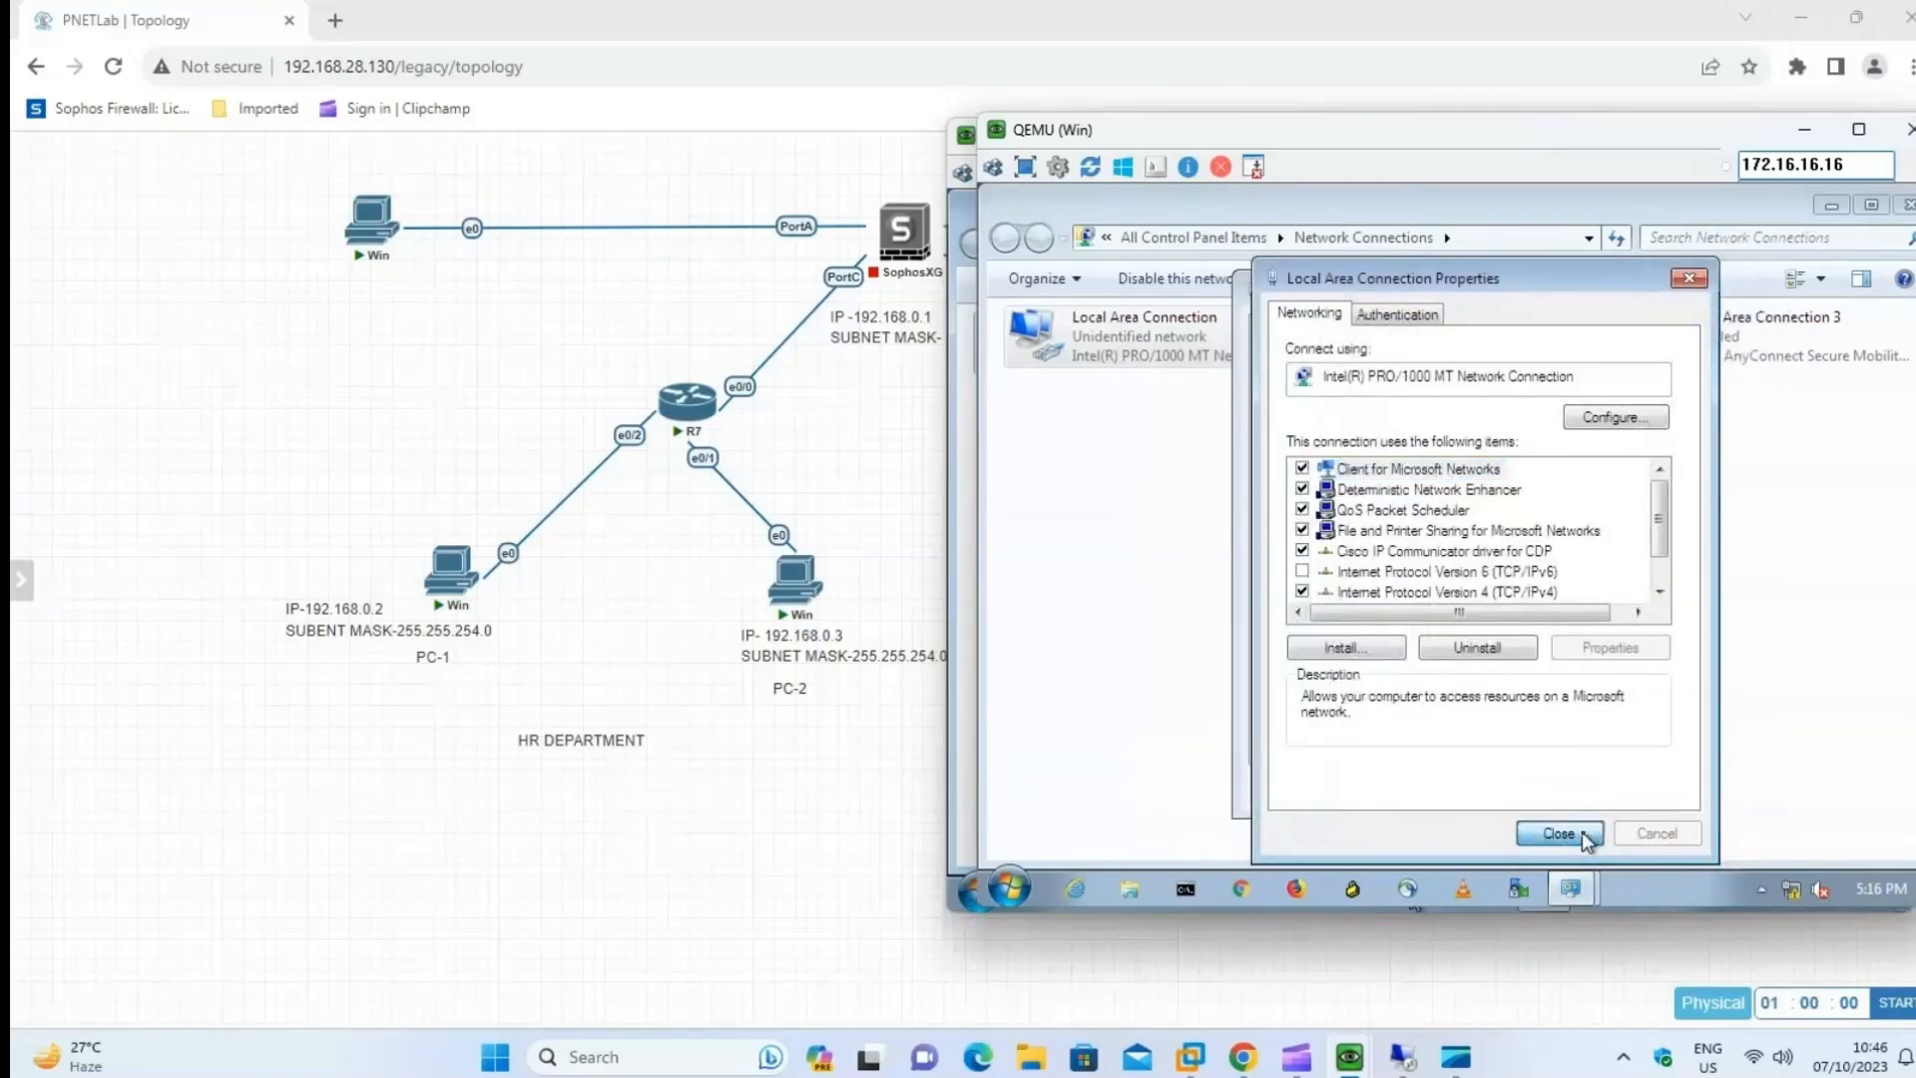
{"action": "left_click", "coordinate": [1586, 836]}
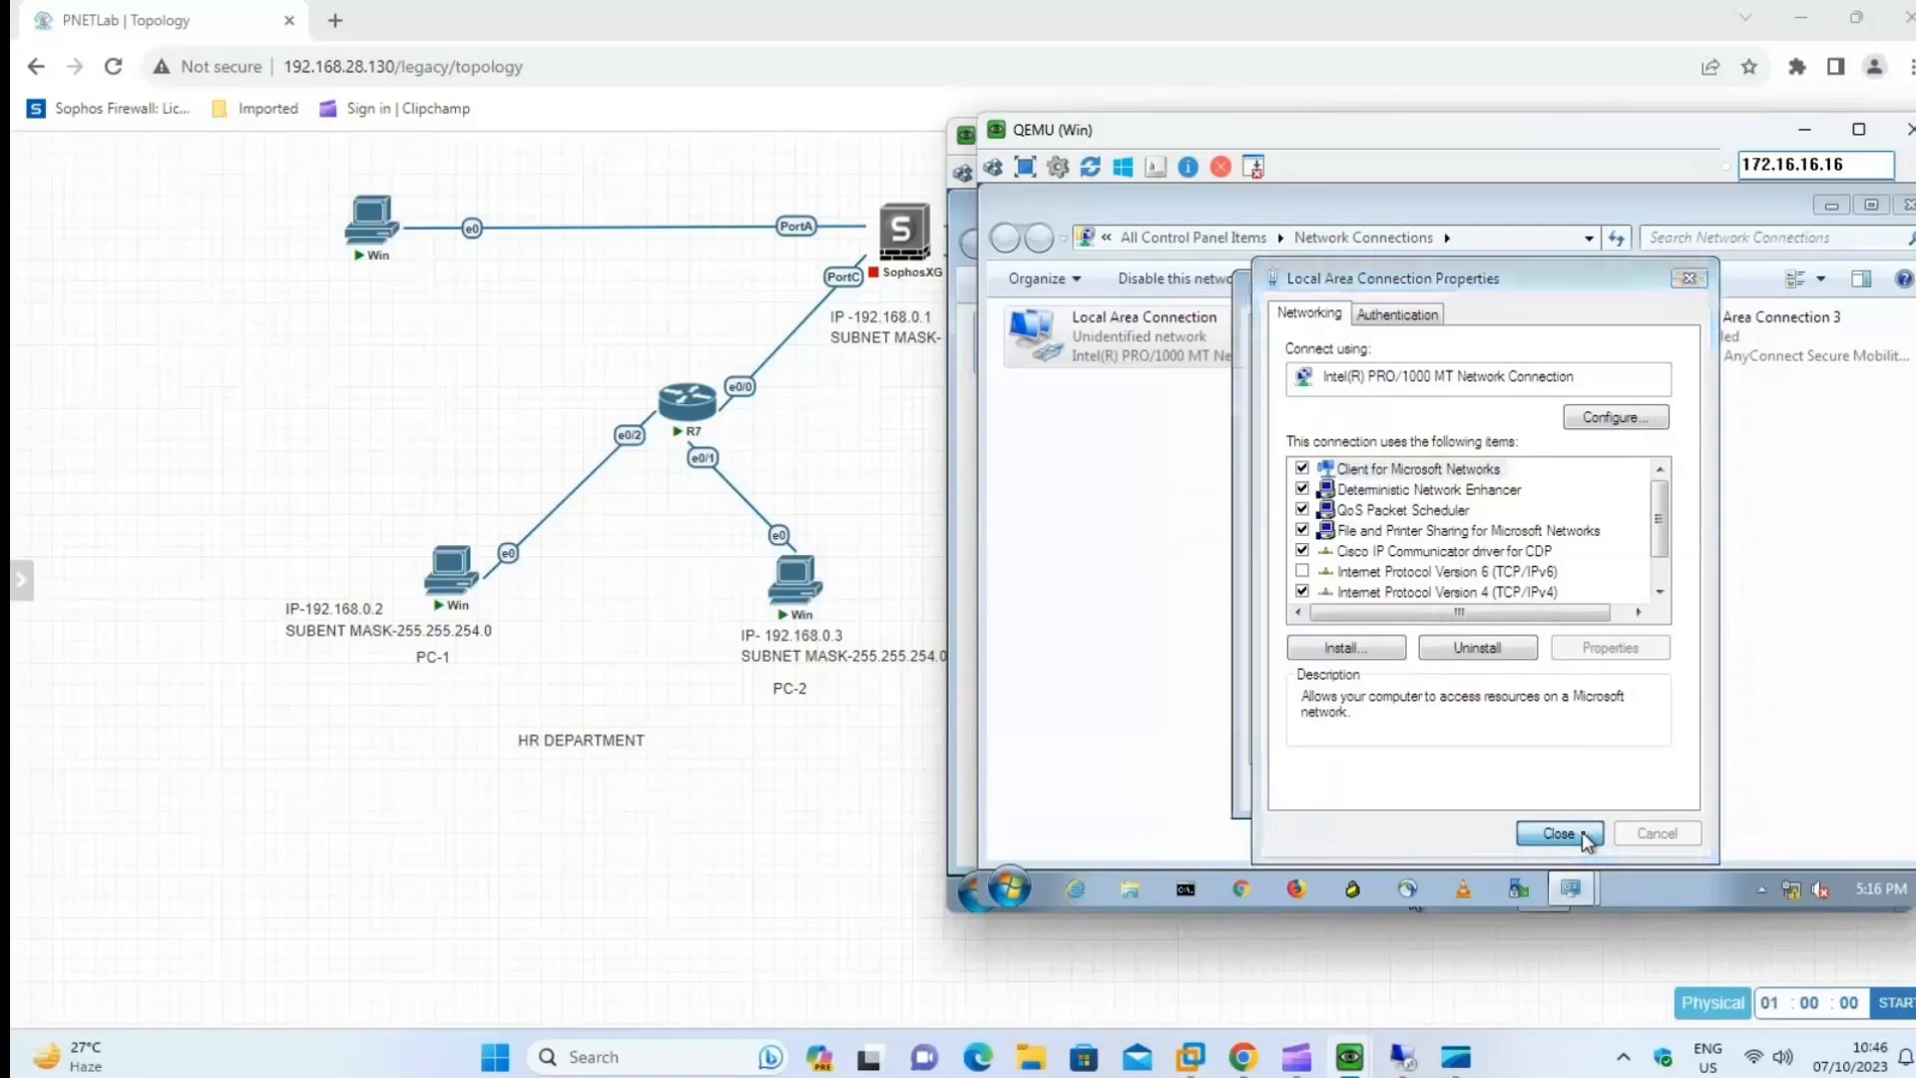
{"action": "left_click", "coordinate": [1635, 795]}
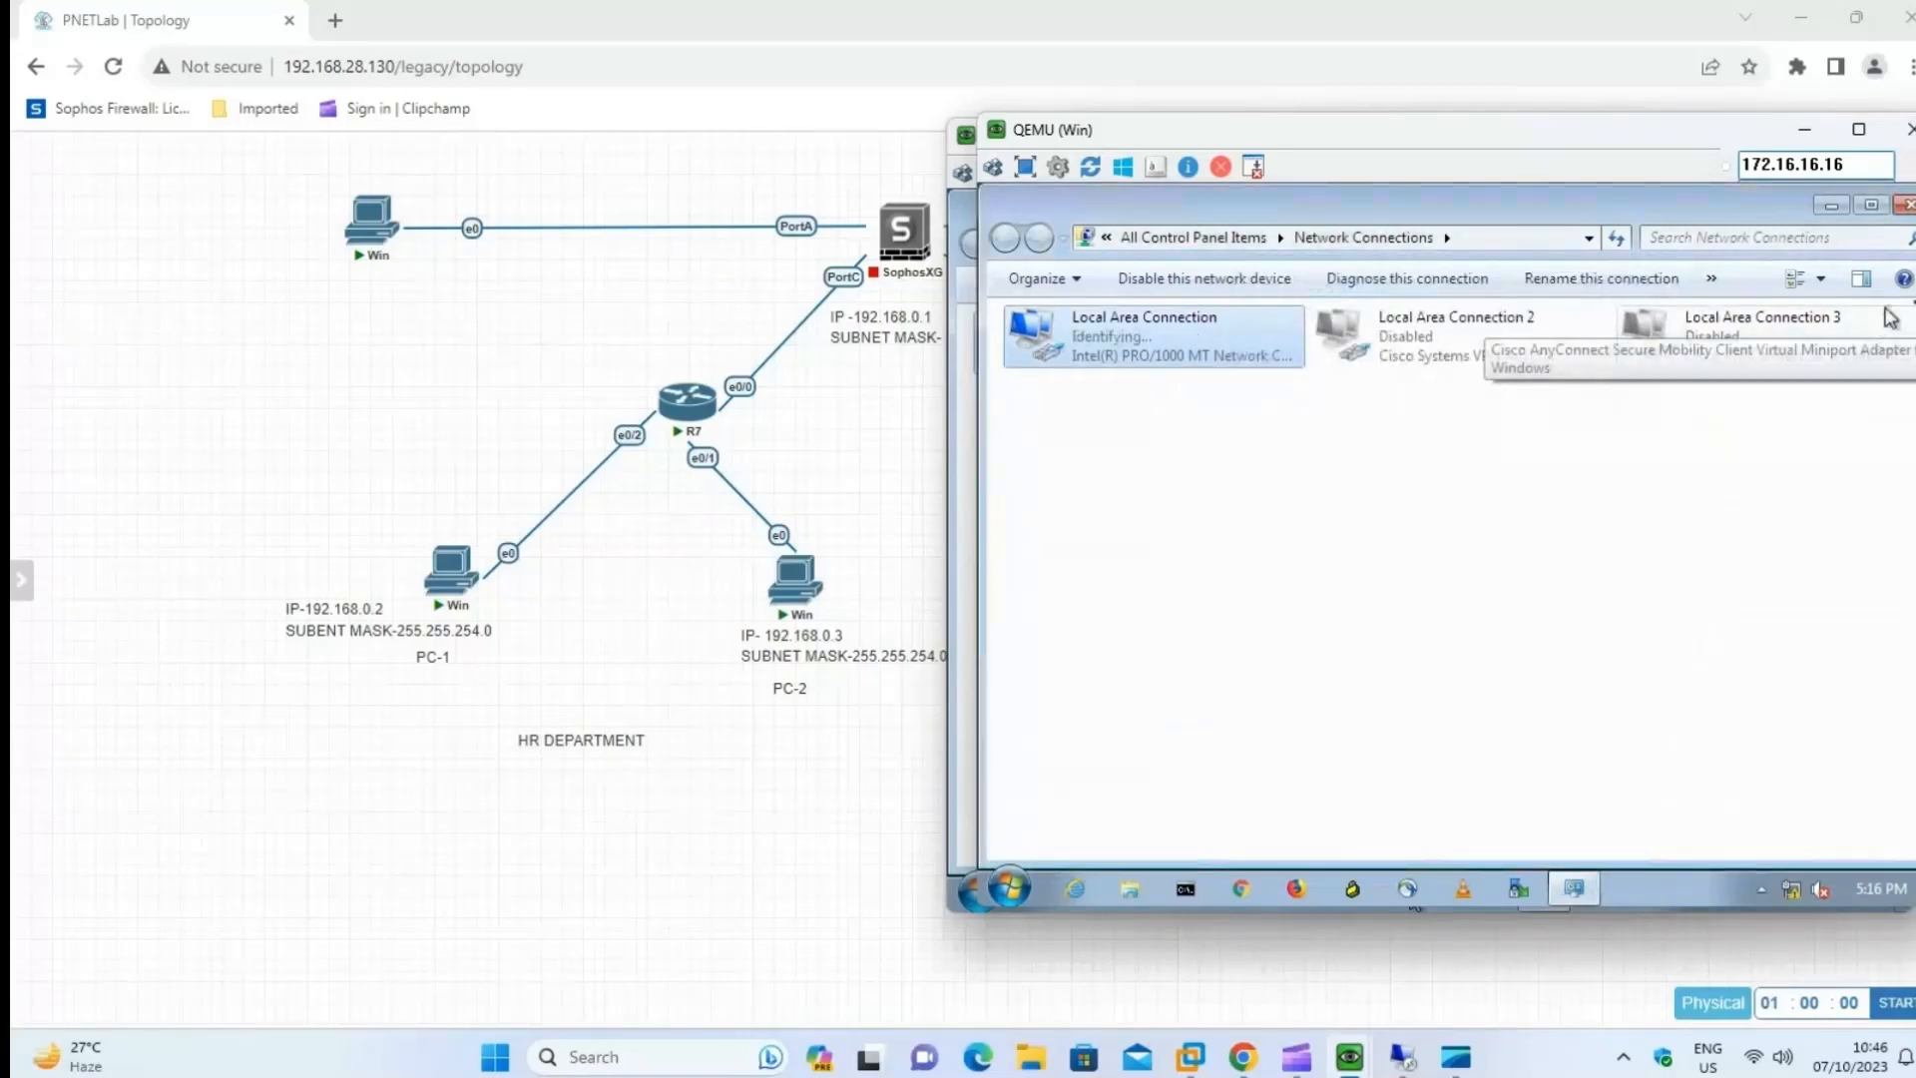
{"action": "left_click", "coordinate": [1903, 204]}
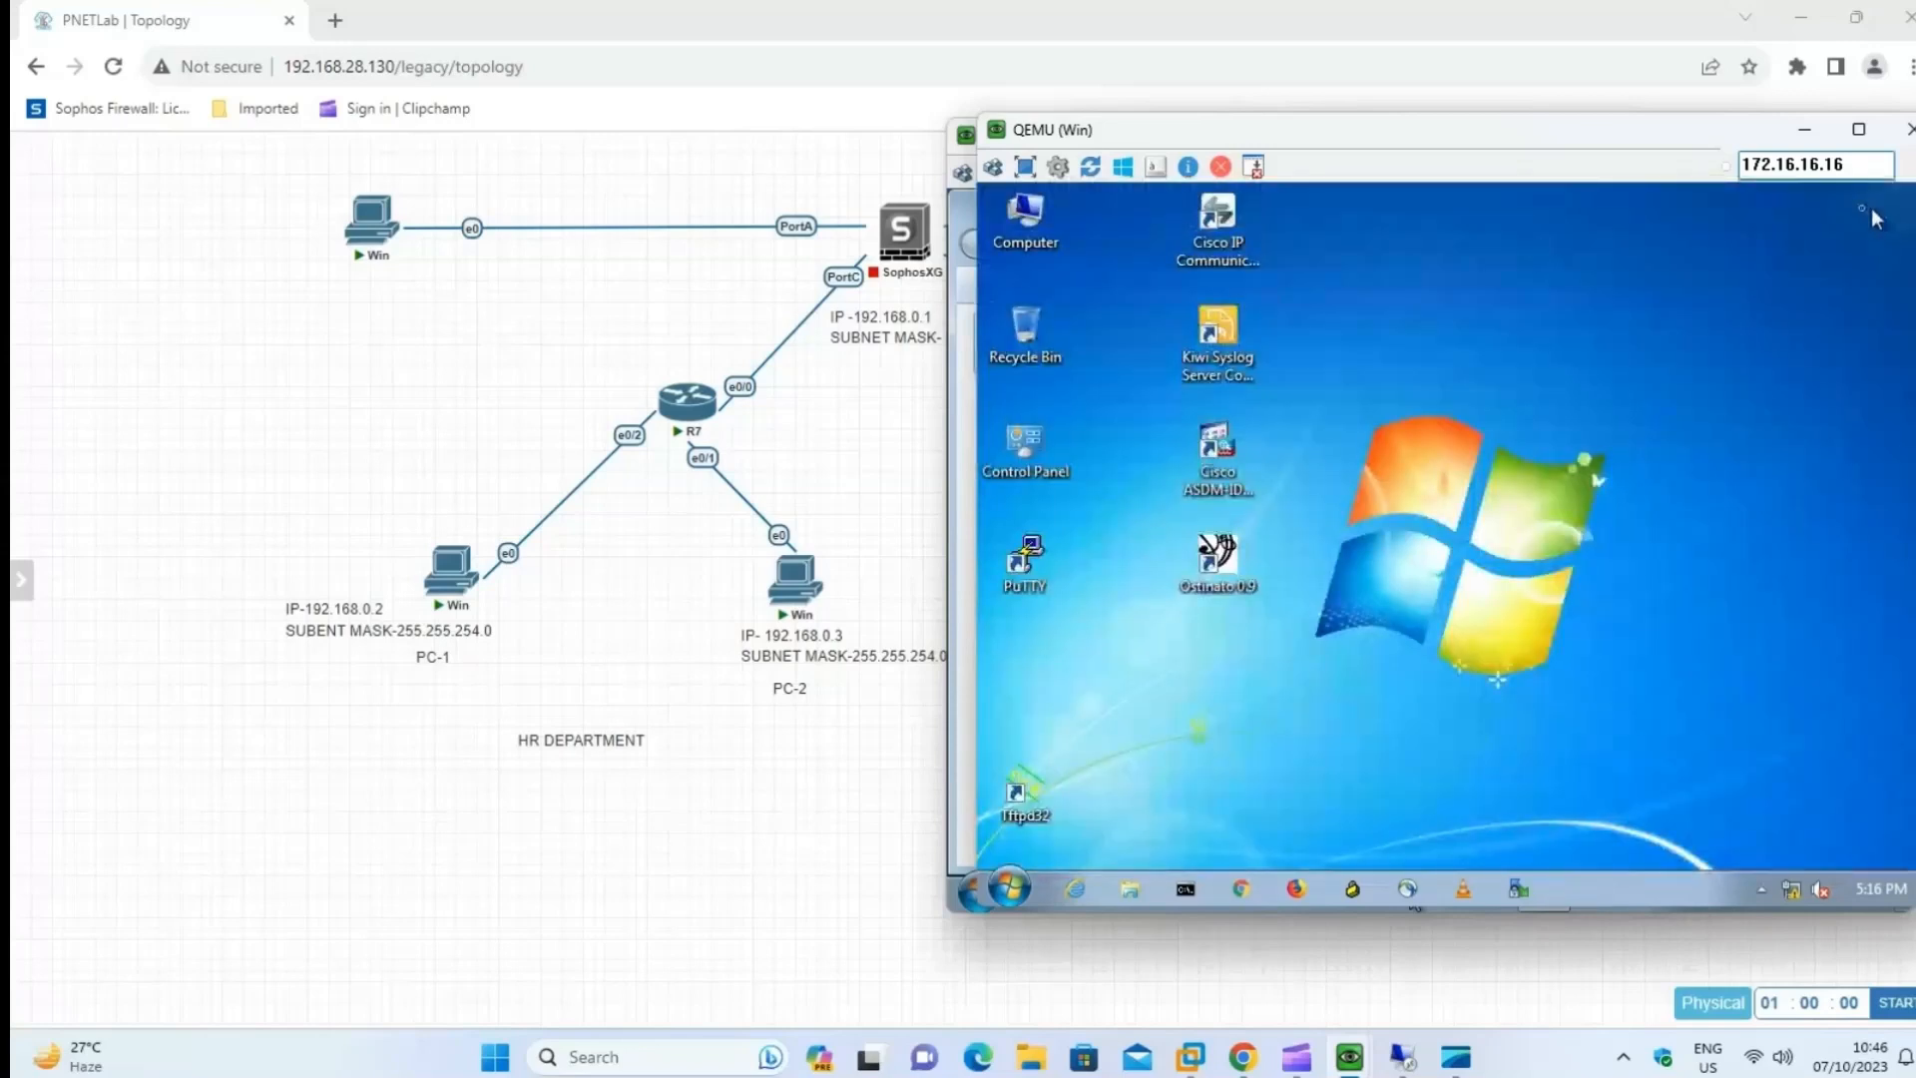
{"action": "left_click", "coordinate": [1805, 128]}
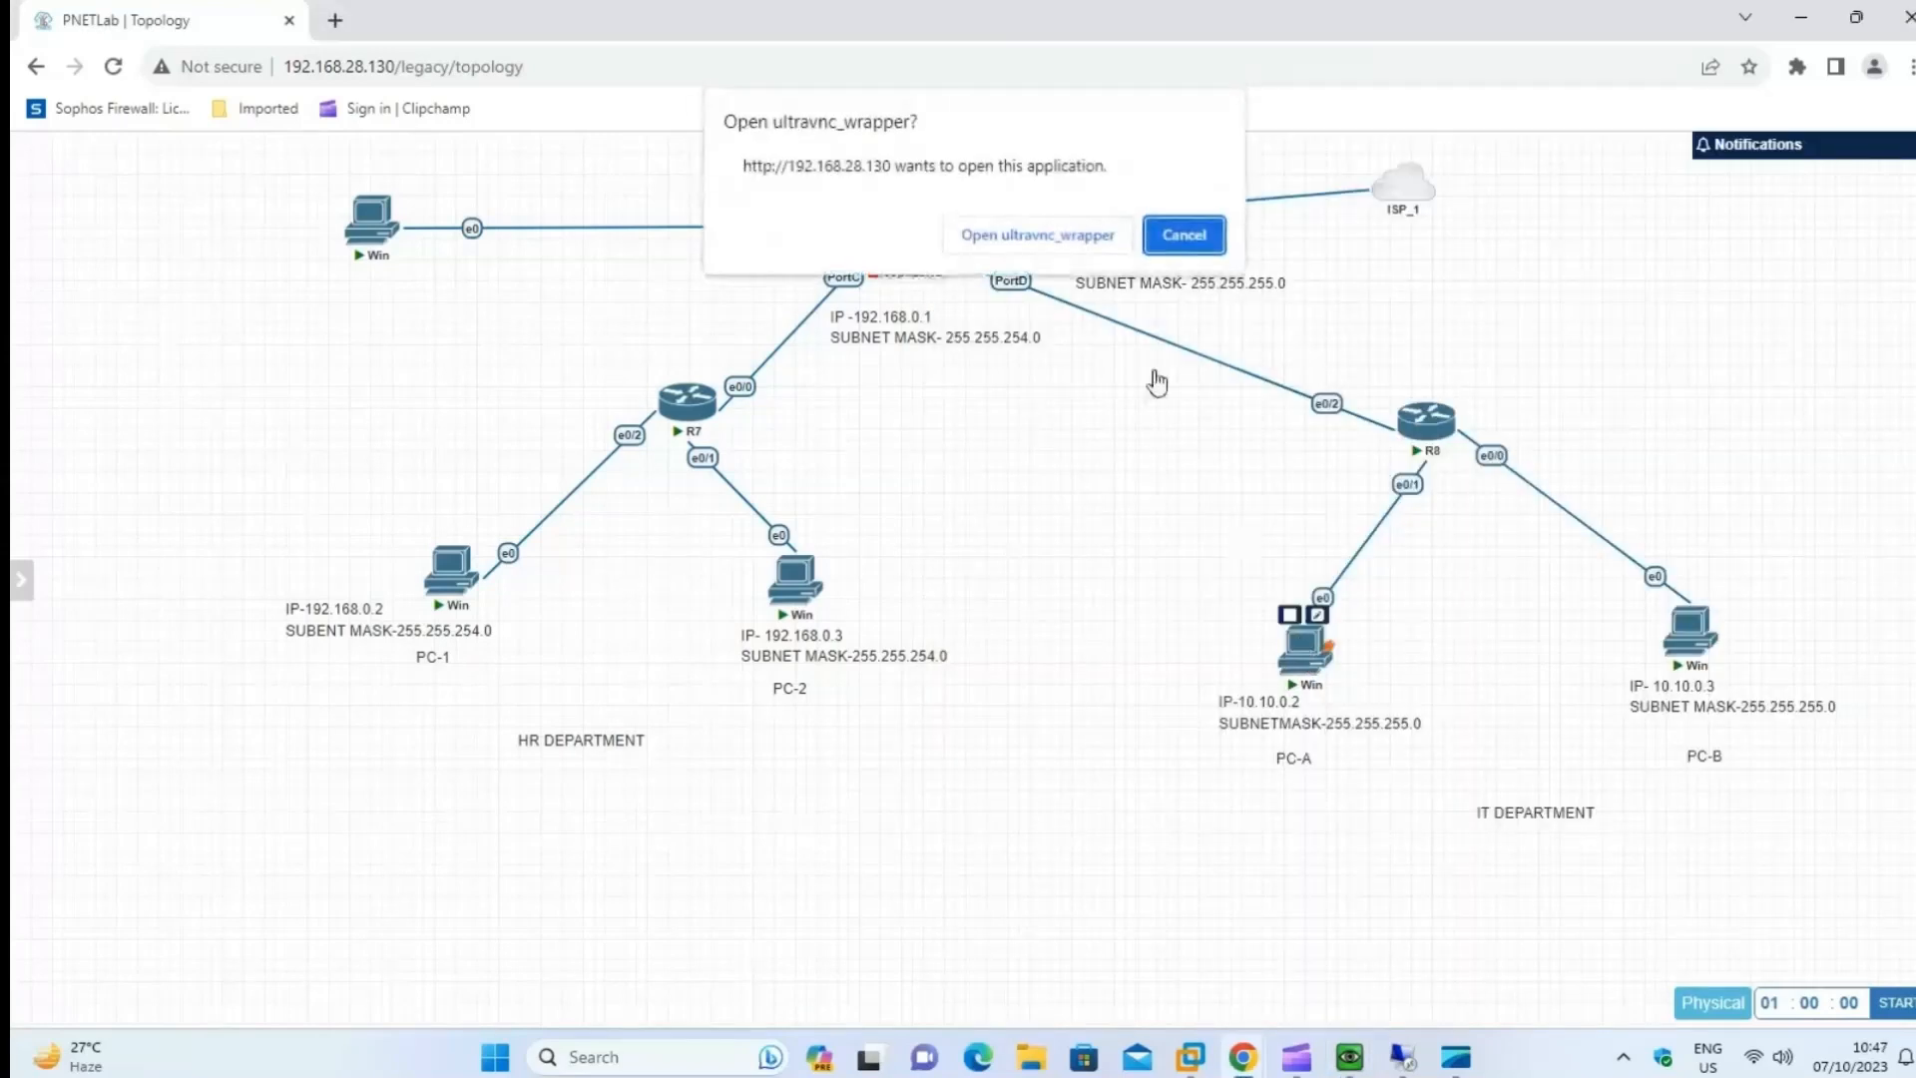
Open PC-A's console, place it beside the IT department topology and log in with the Windows account password.
{"action": "left_click", "coordinate": [1080, 237]}
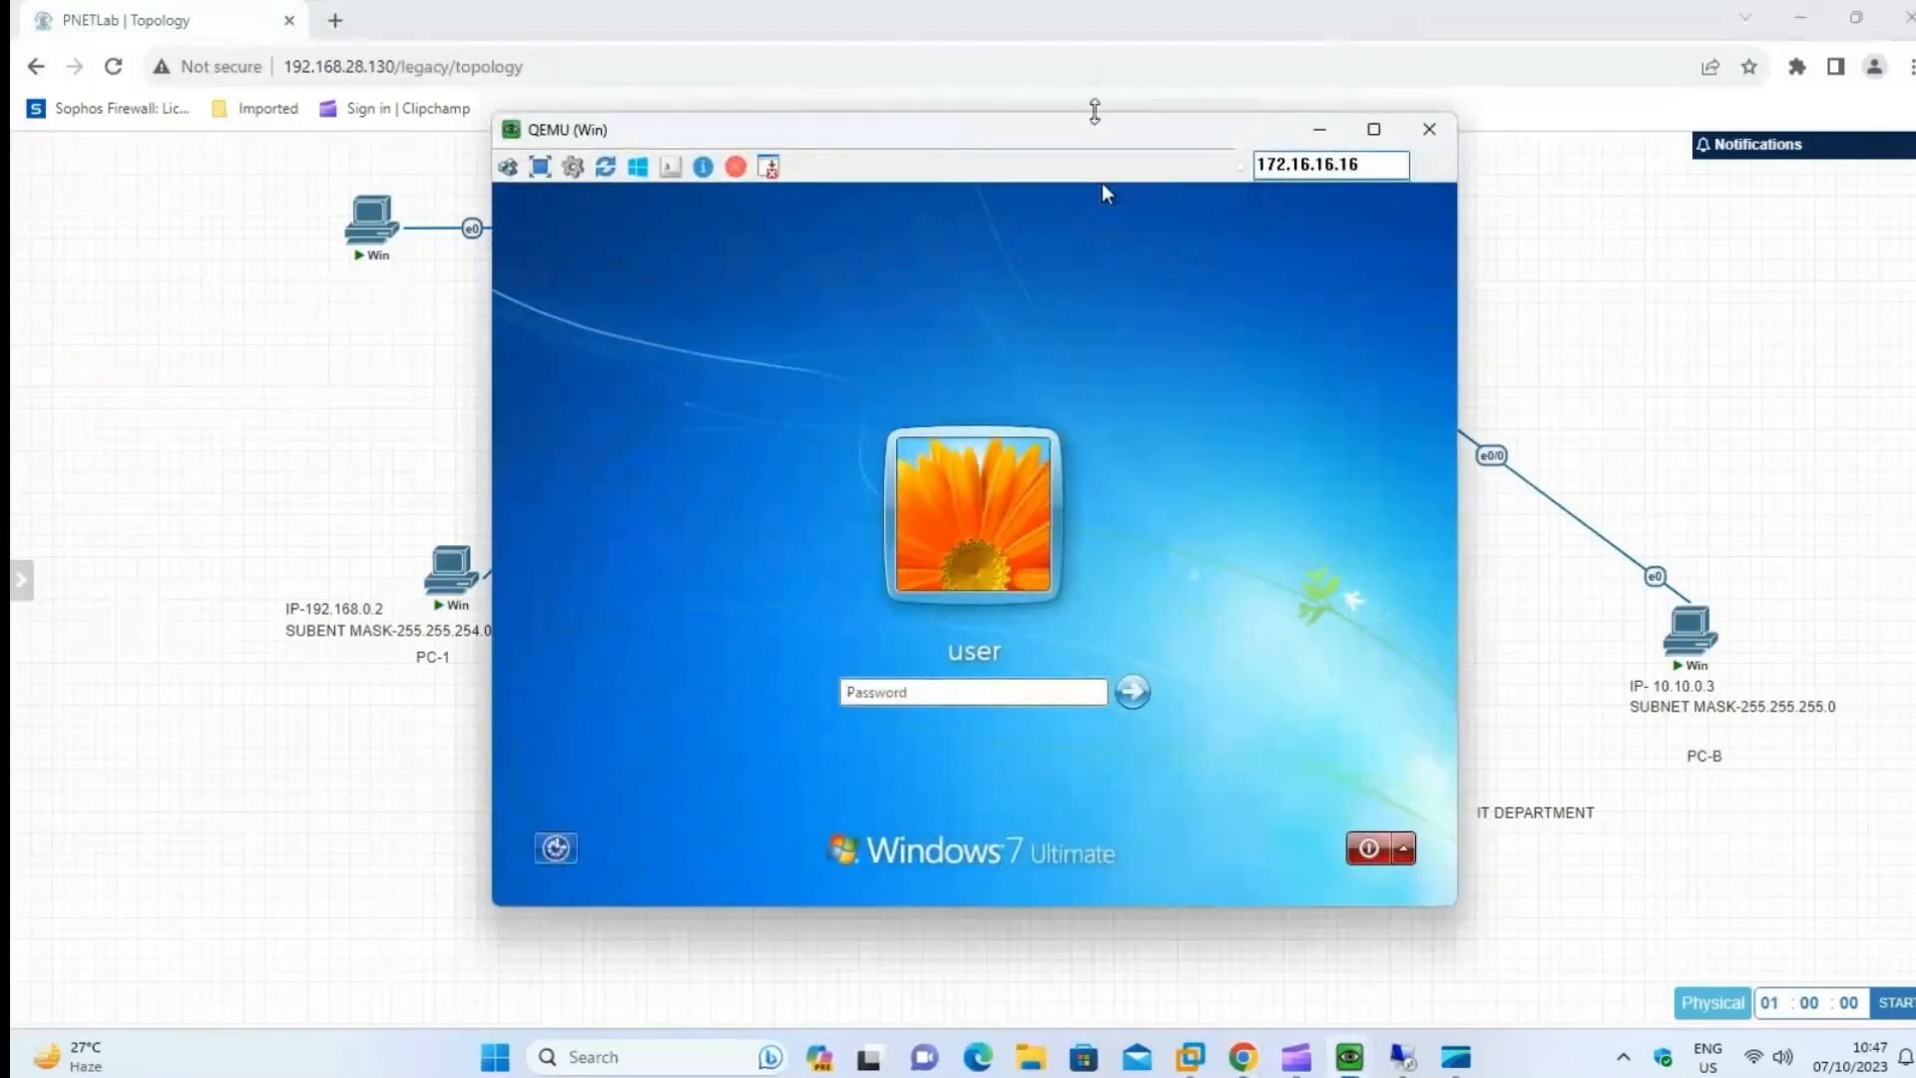
{"action": "left_click_drag", "start_coordinate": [1095, 149], "coordinate": [812, 113]}
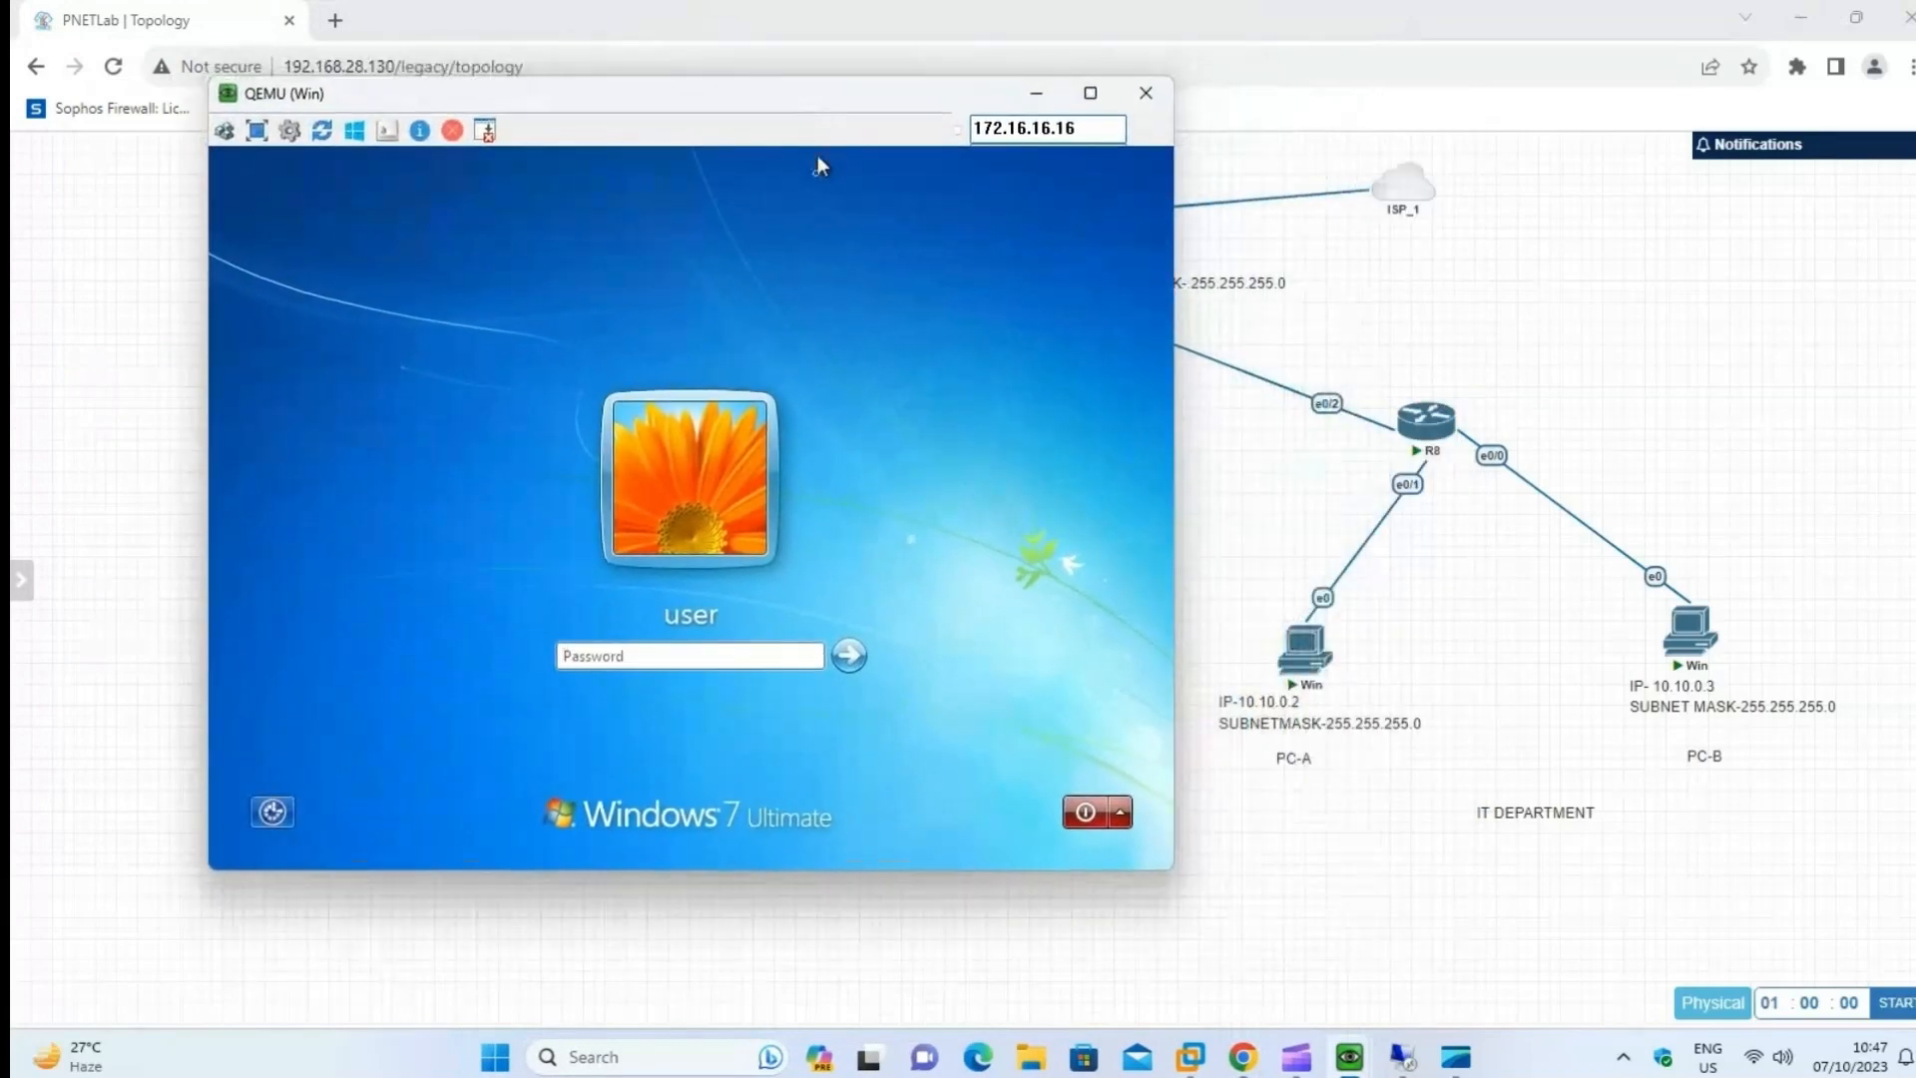
{"action": "type", "text": "*******"}
{"action": "key", "text": "BackSpace"}
{"action": "key", "text": "BackSpace"}
{"action": "key", "text": "BackSpace"}
{"action": "key", "text": "BackSpace"}
{"action": "key", "text": "BackSpace"}
{"action": "key", "text": "BackSpace"}
{"action": "type", "text": "*"}
{"action": "left_click", "coordinate": [847, 667]}
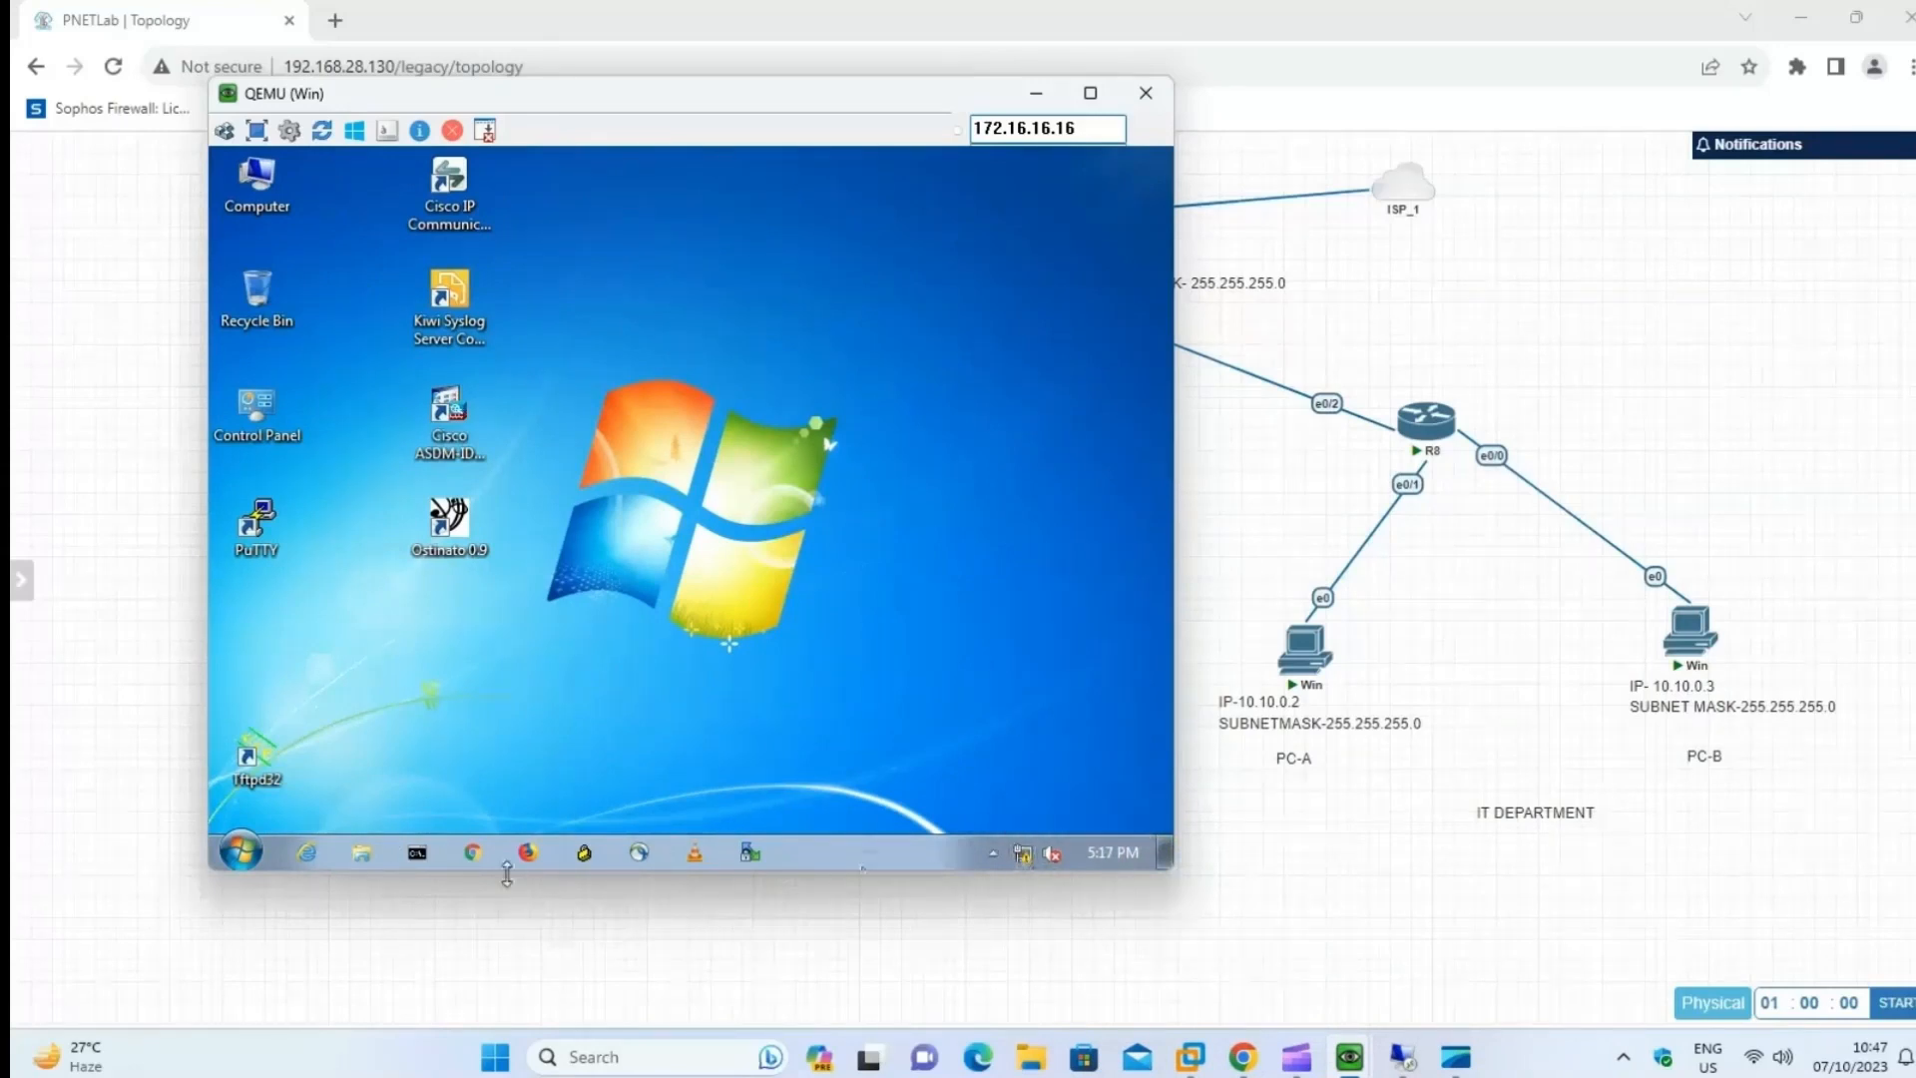
Open the Network Connections window on PC-A by running ncpa.cpl from the Run dialog.
{"action": "right_click", "coordinate": [230, 858]}
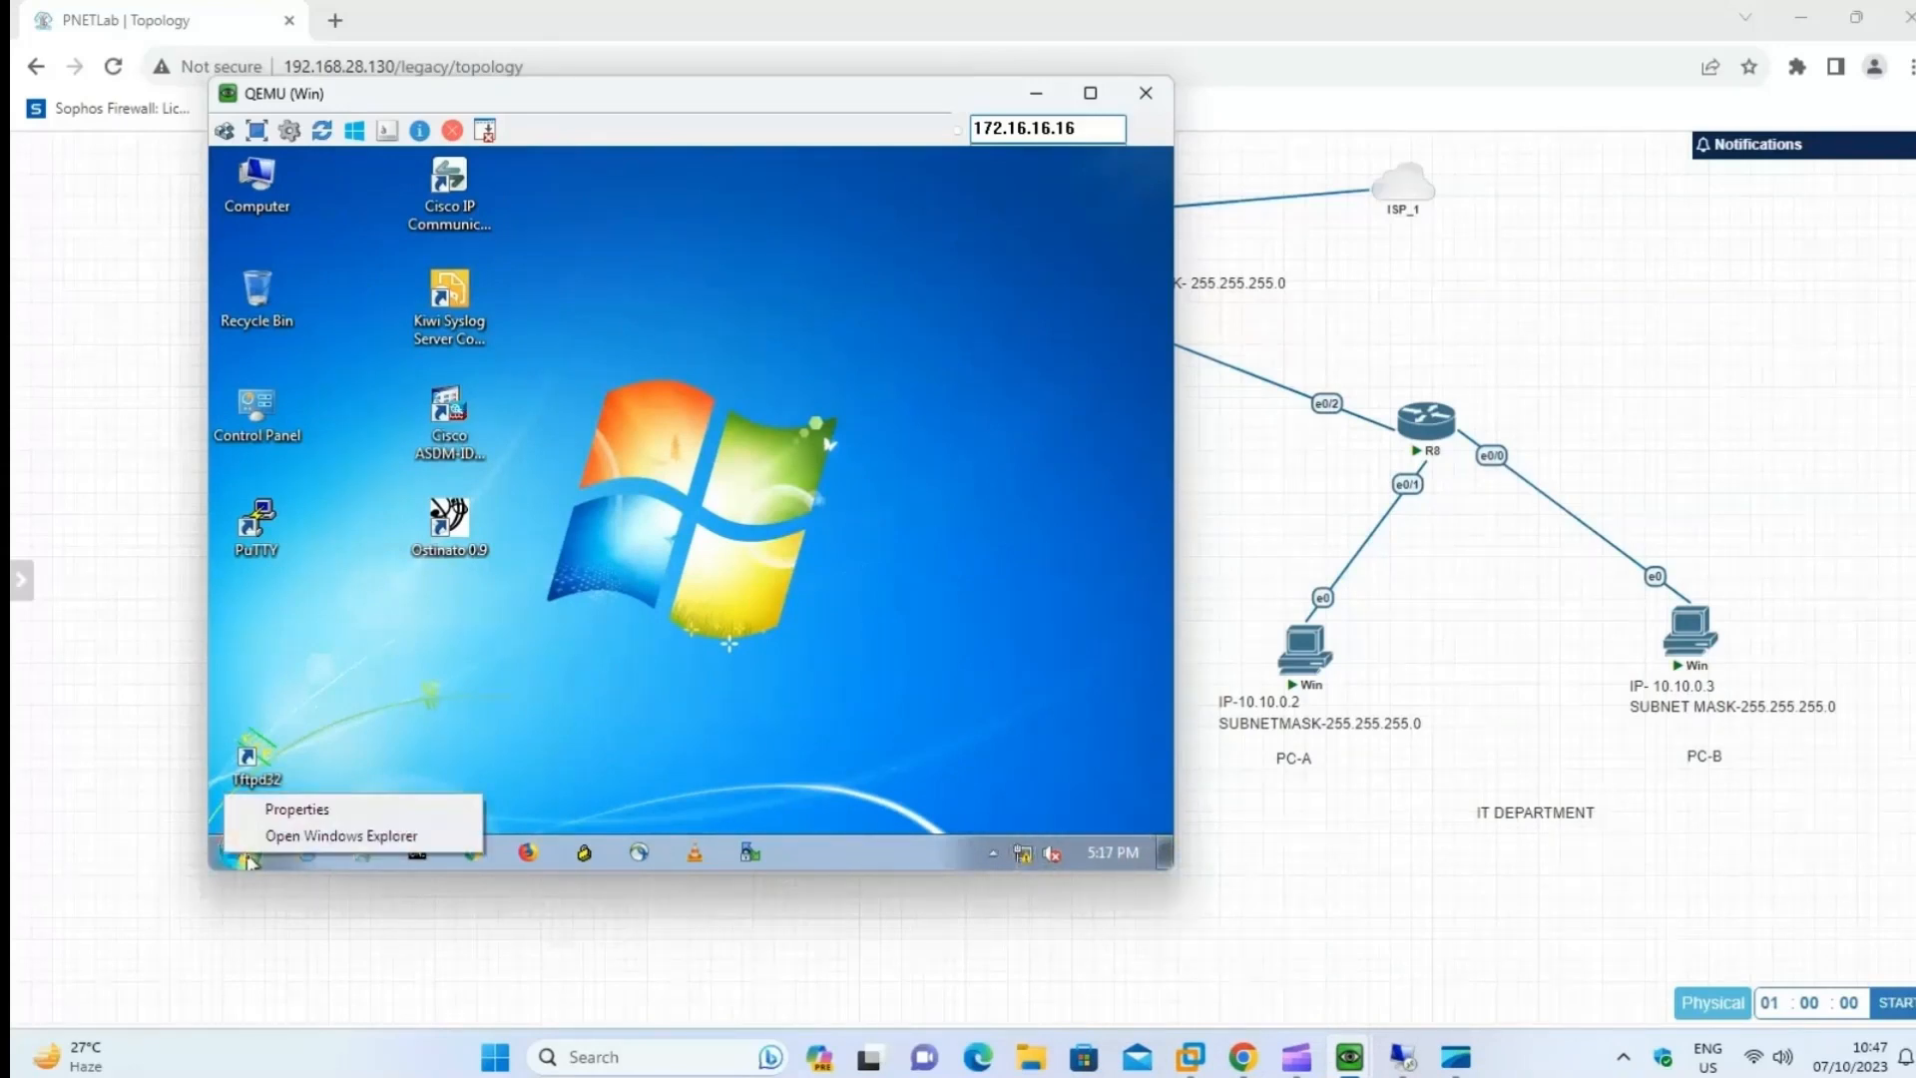
{"action": "left_click", "coordinate": [245, 855]}
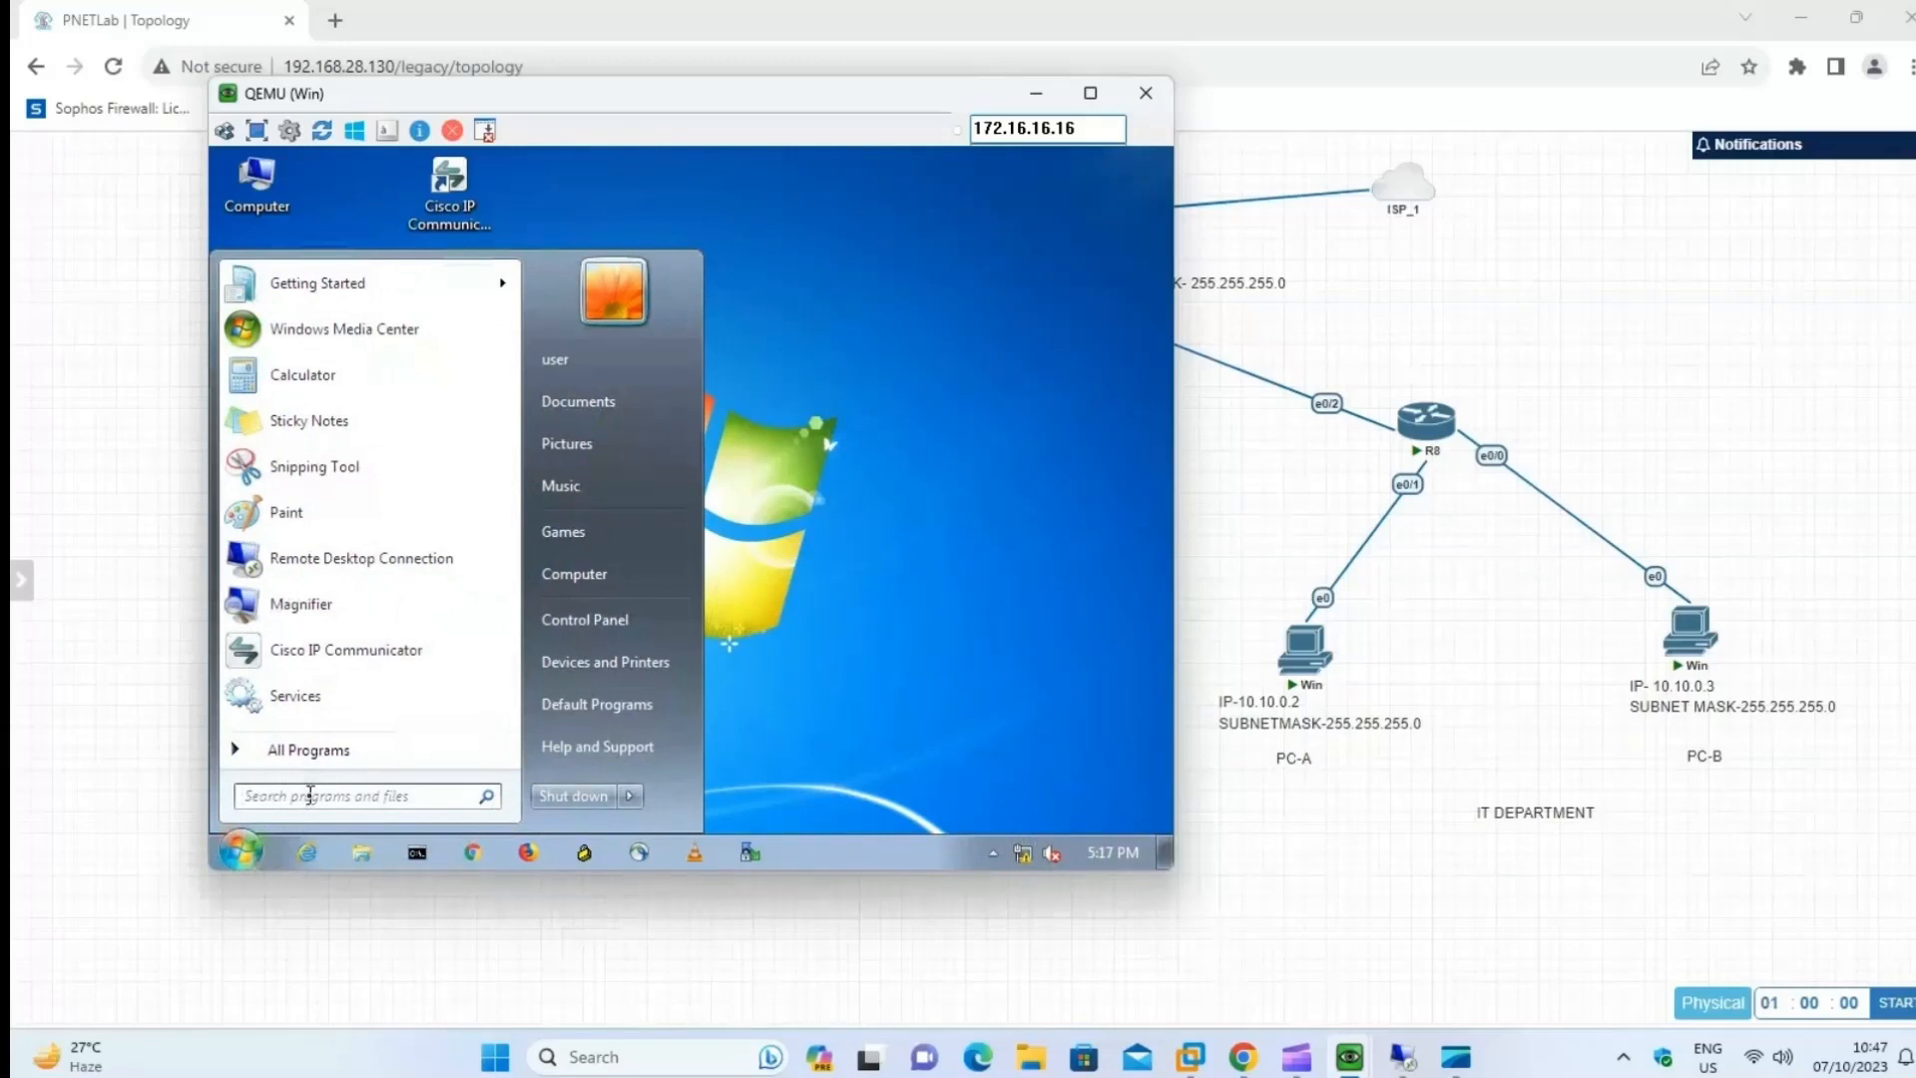
{"action": "type", "text": "run"}
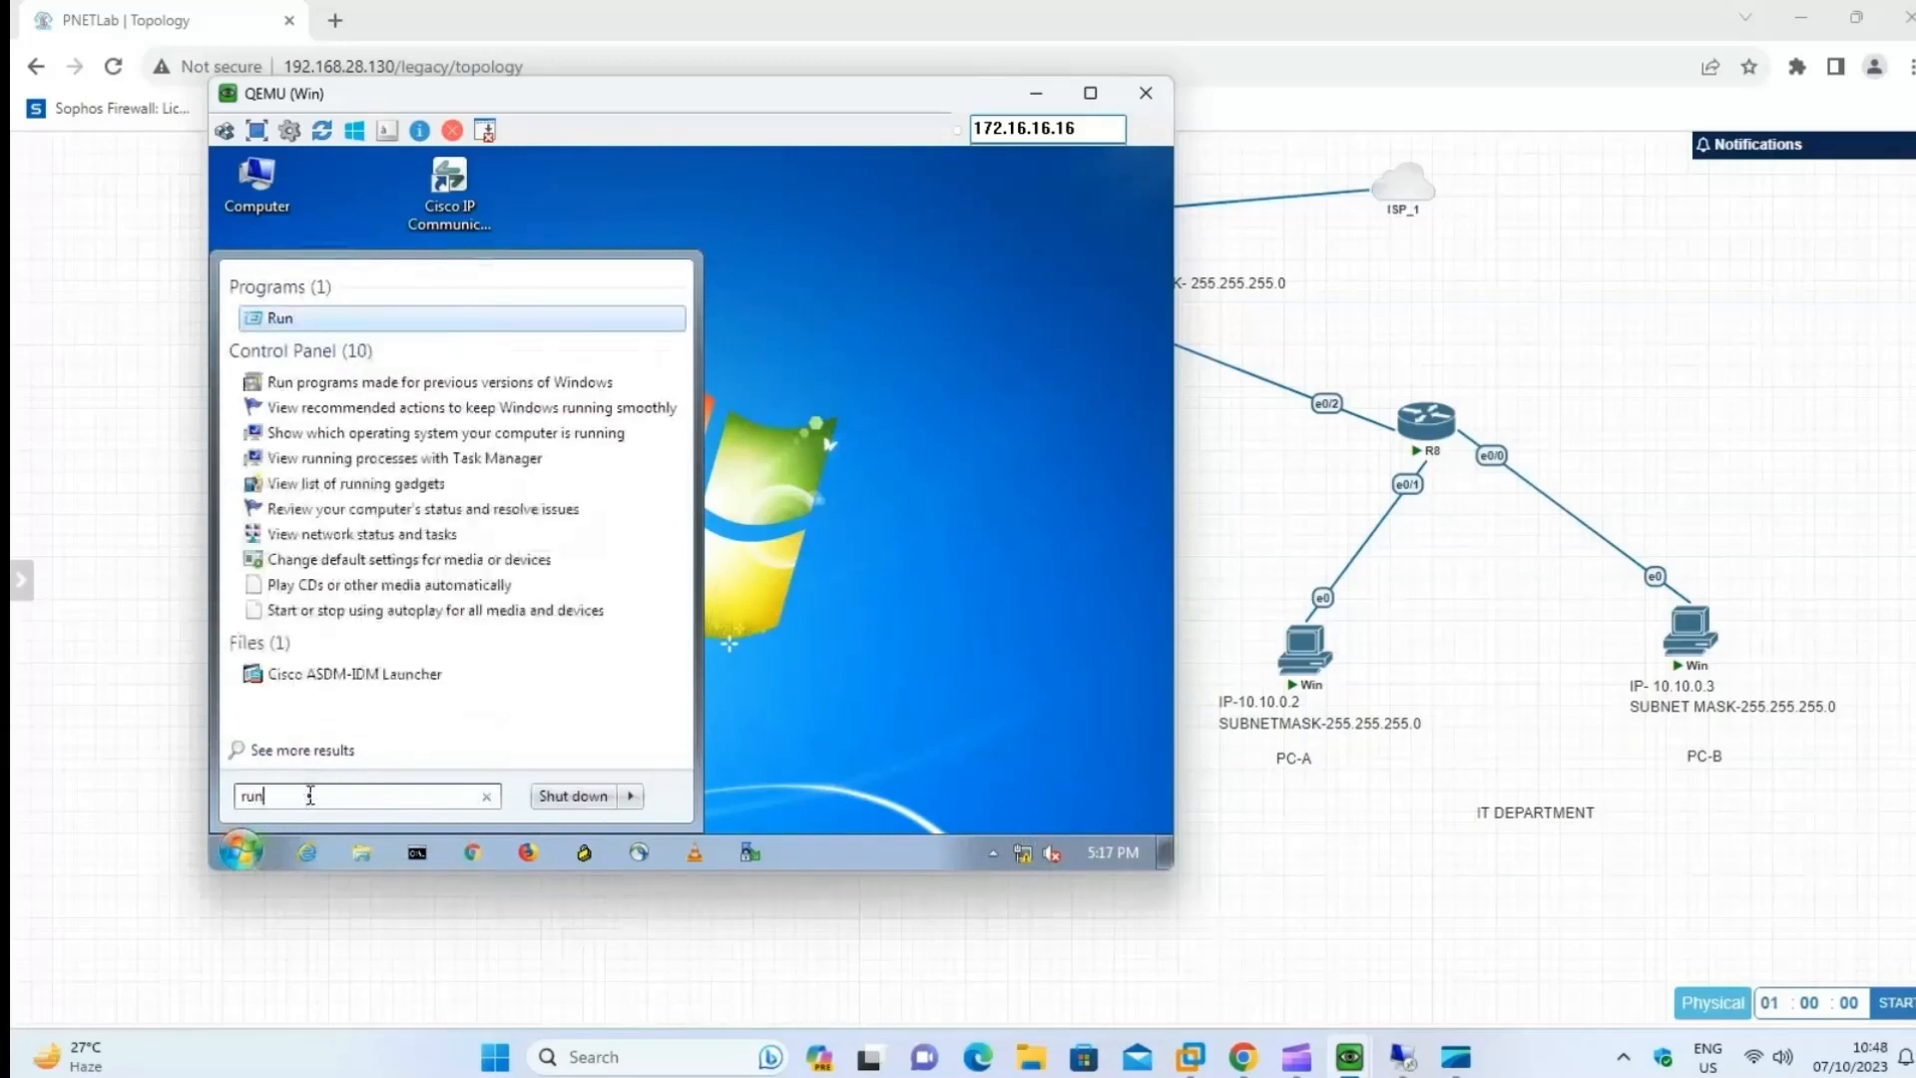
{"action": "key", "text": "Return"}
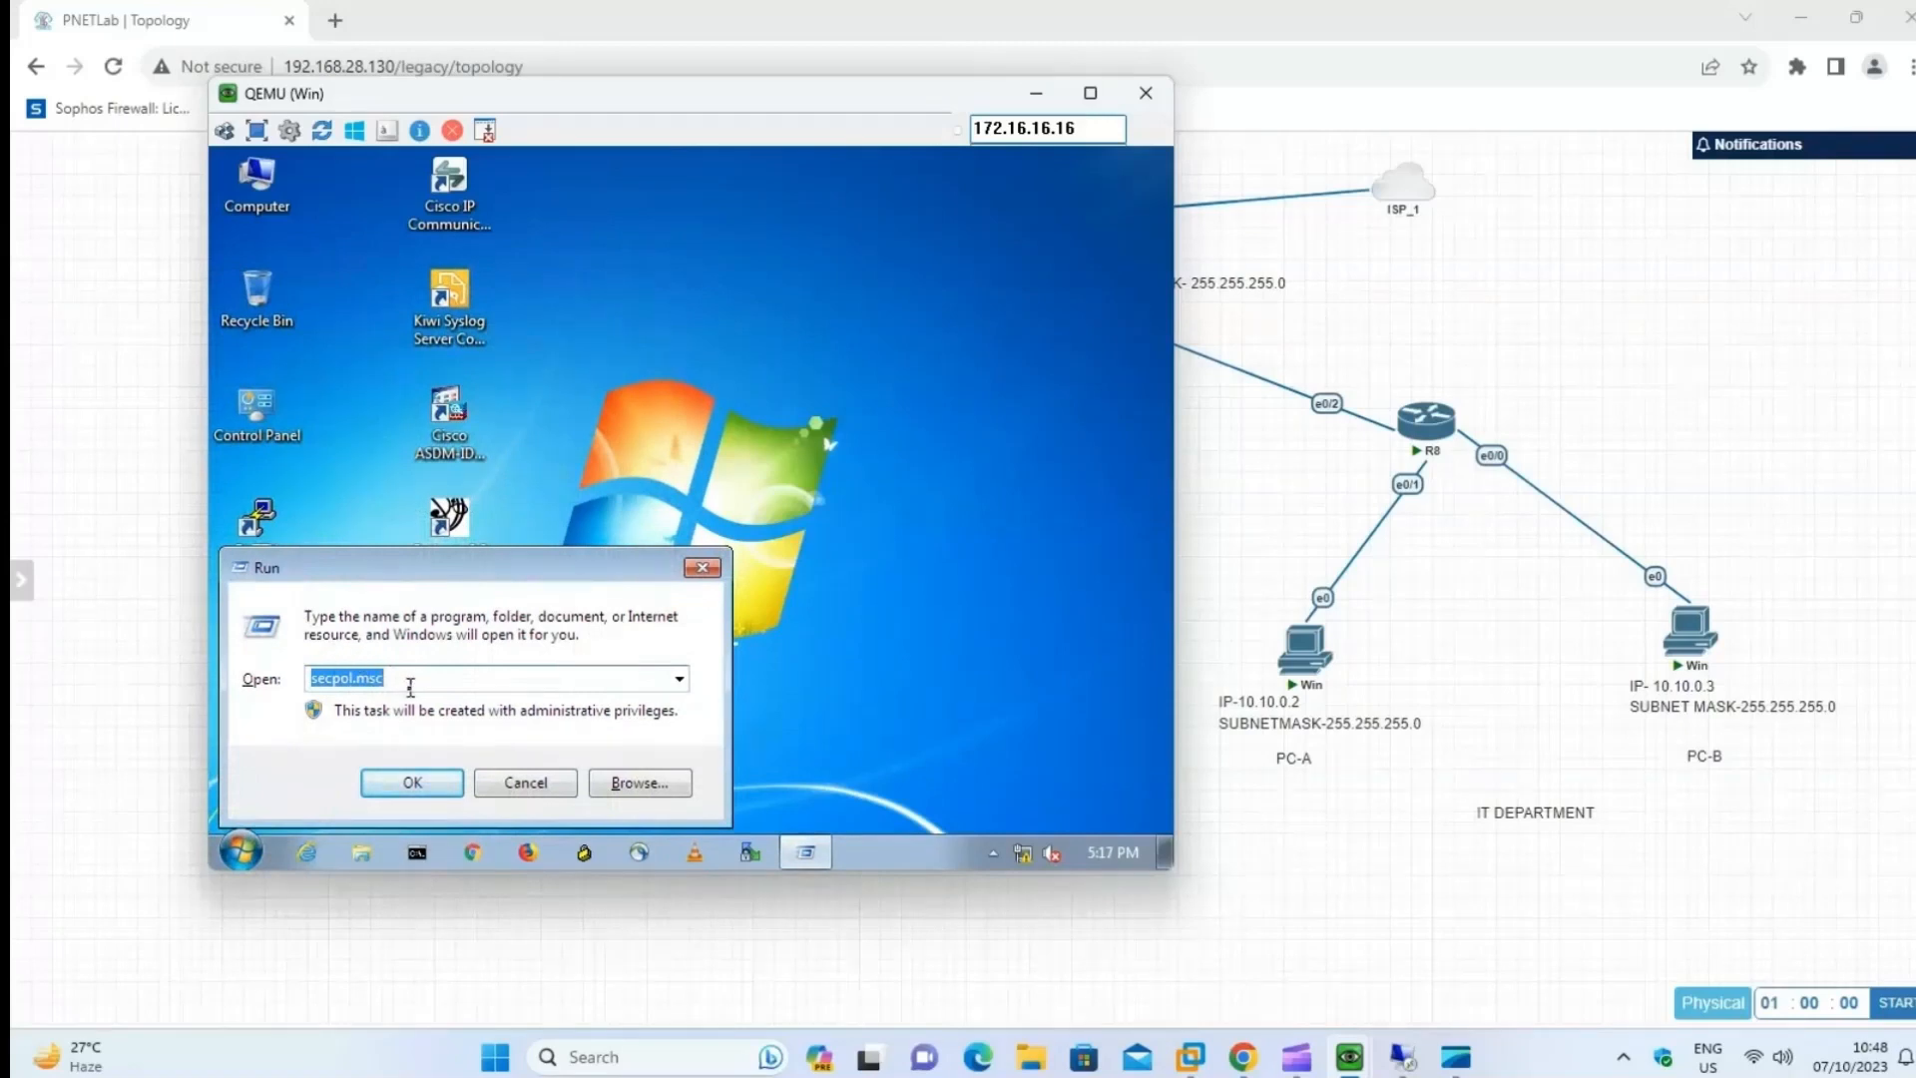
{"action": "type", "text": "nc"}
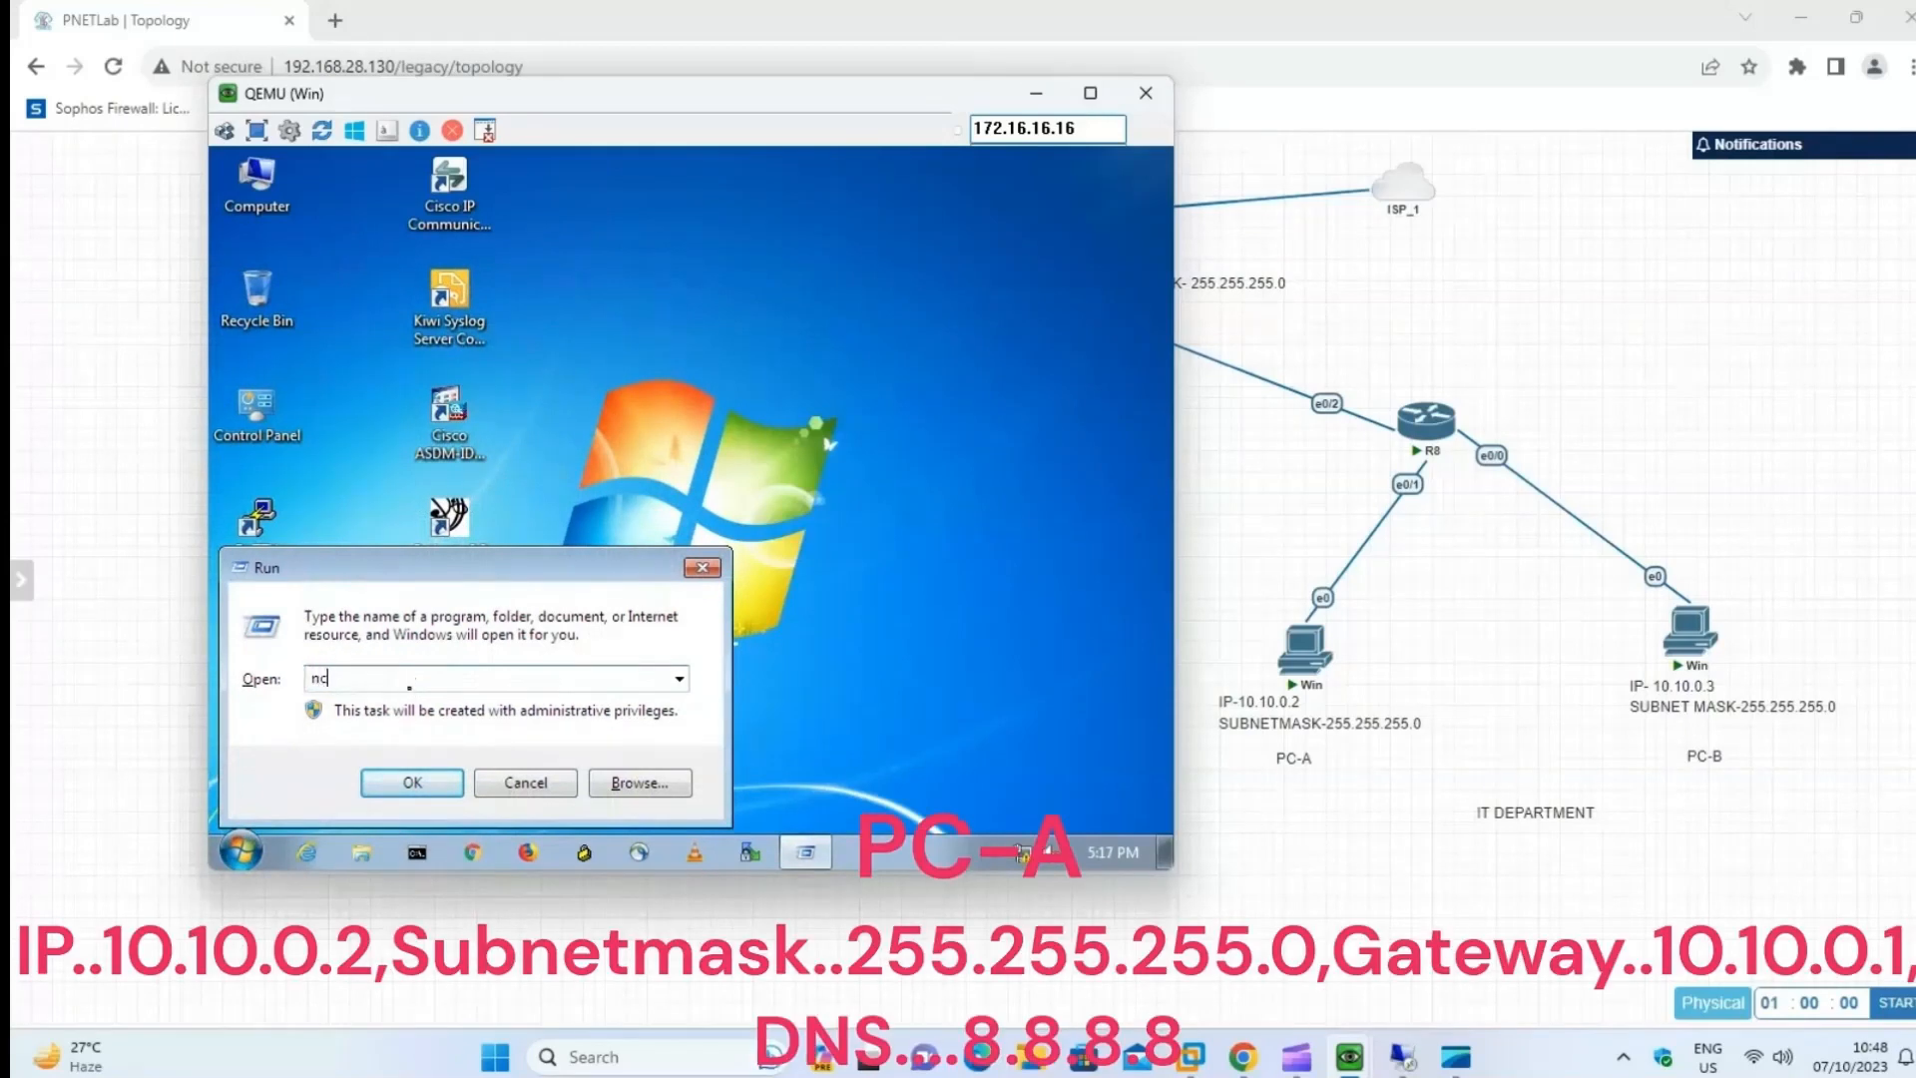
{"action": "type", "text": "pa.cpl"}
{"action": "key", "text": "Return"}
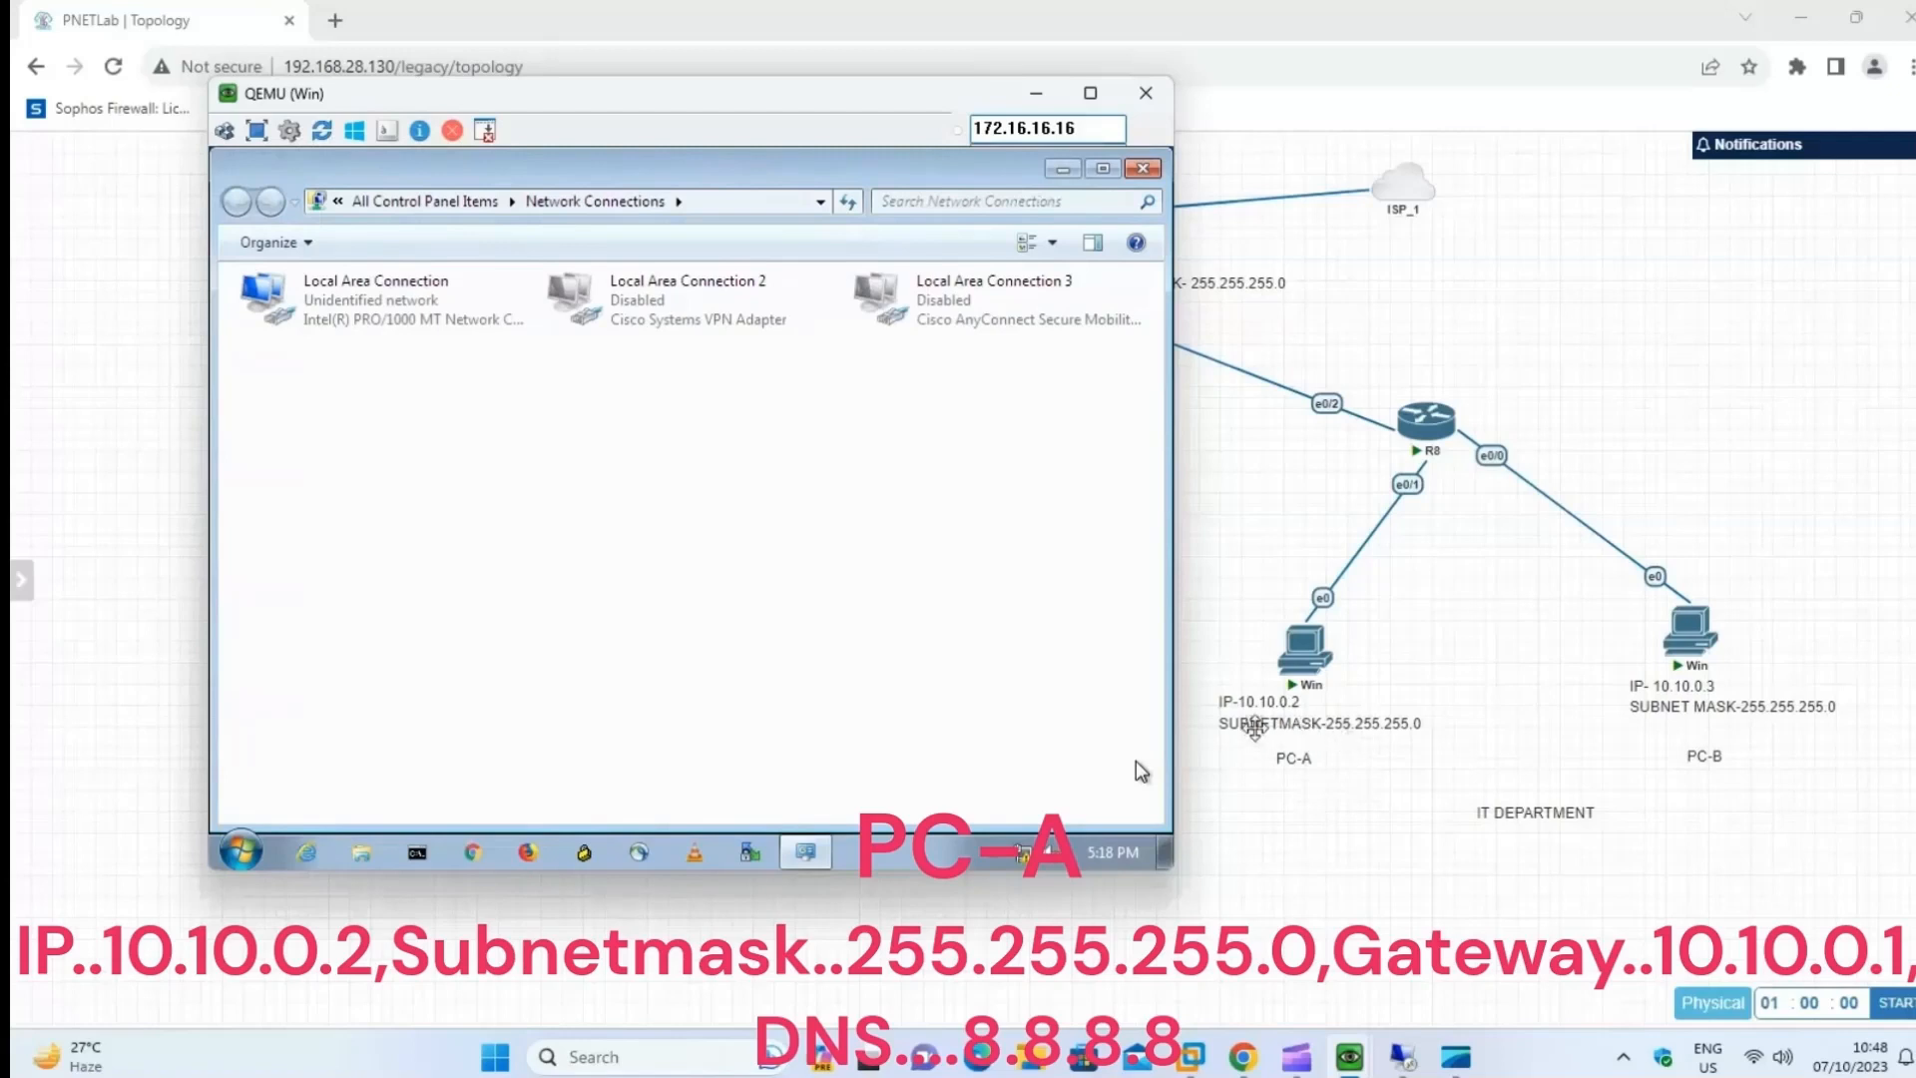
Disable IPv6 on PC-A's Local Area Connection and open its TCP/IPv4 properties.
{"action": "left_click", "coordinate": [403, 315]}
{"action": "right_click", "coordinate": [403, 315]}
{"action": "left_click", "coordinate": [464, 342]}
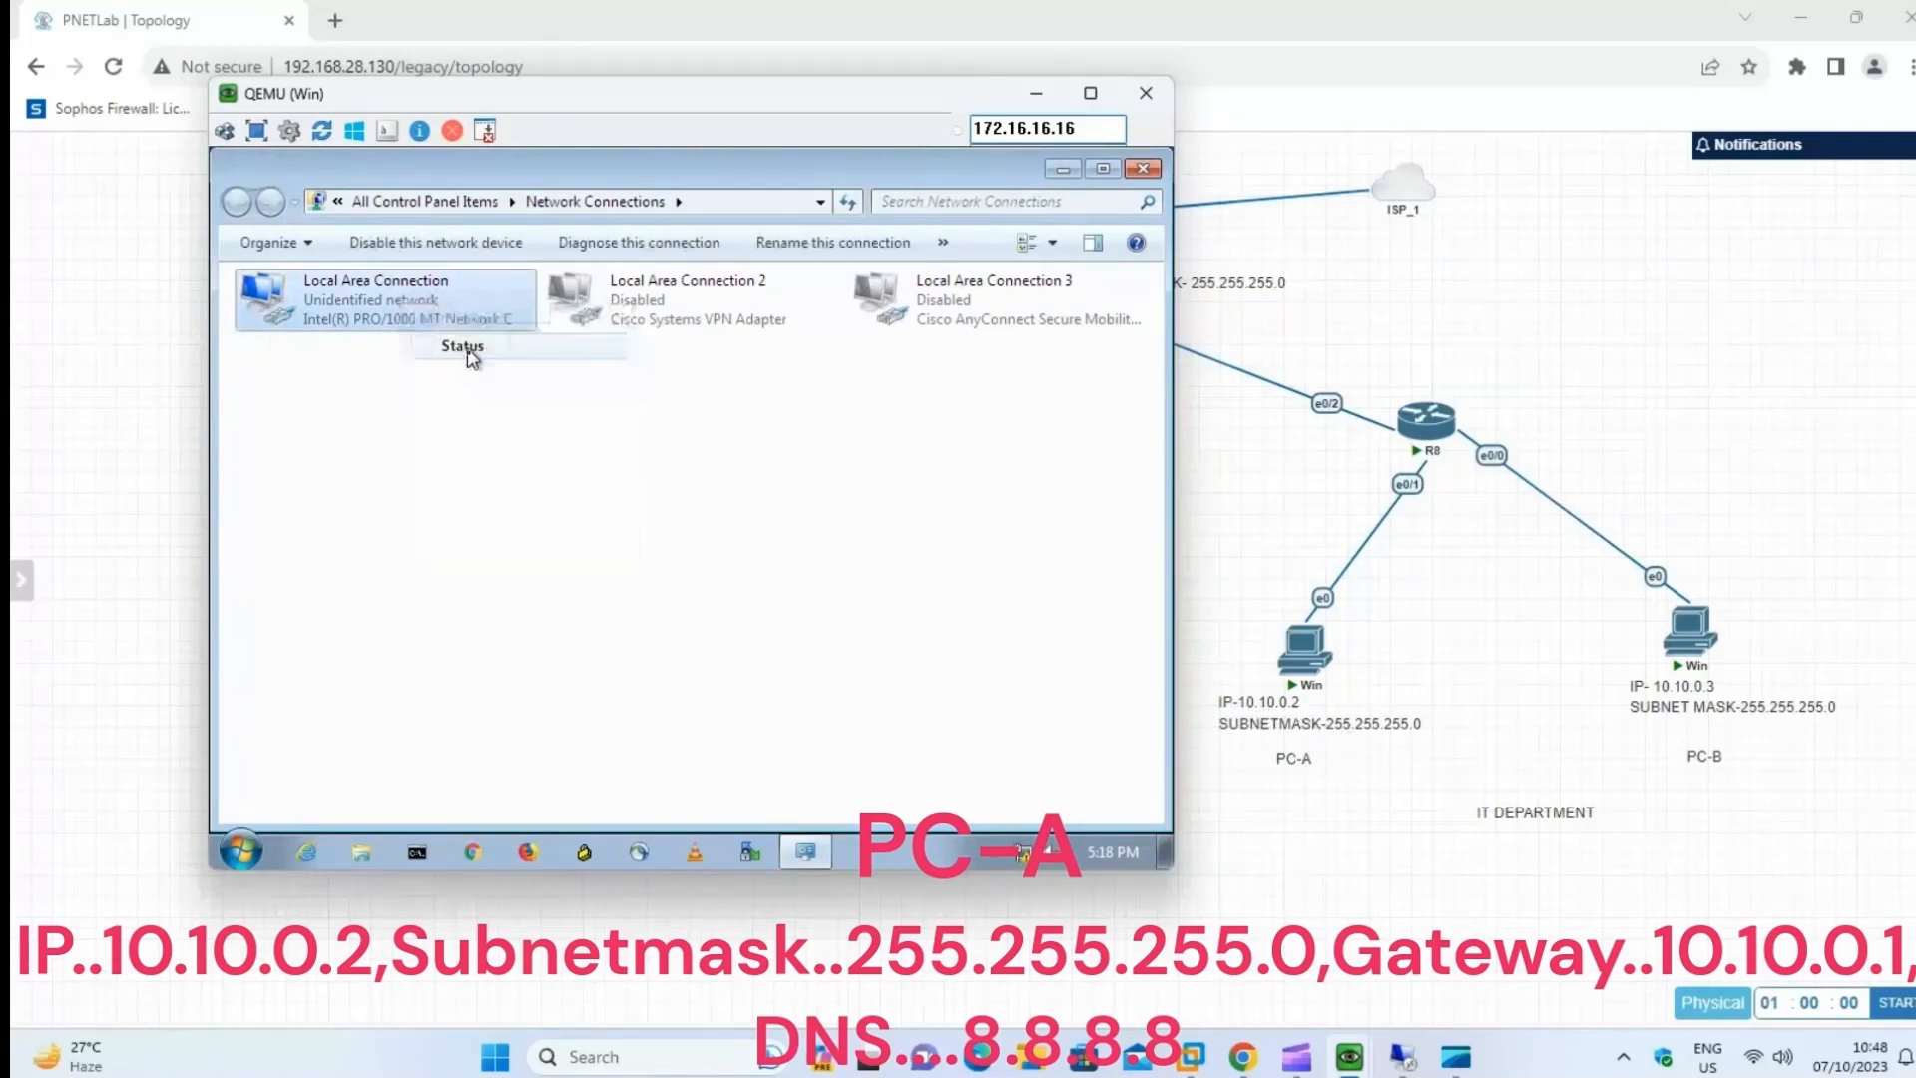
{"action": "left_click", "coordinate": [549, 695]}
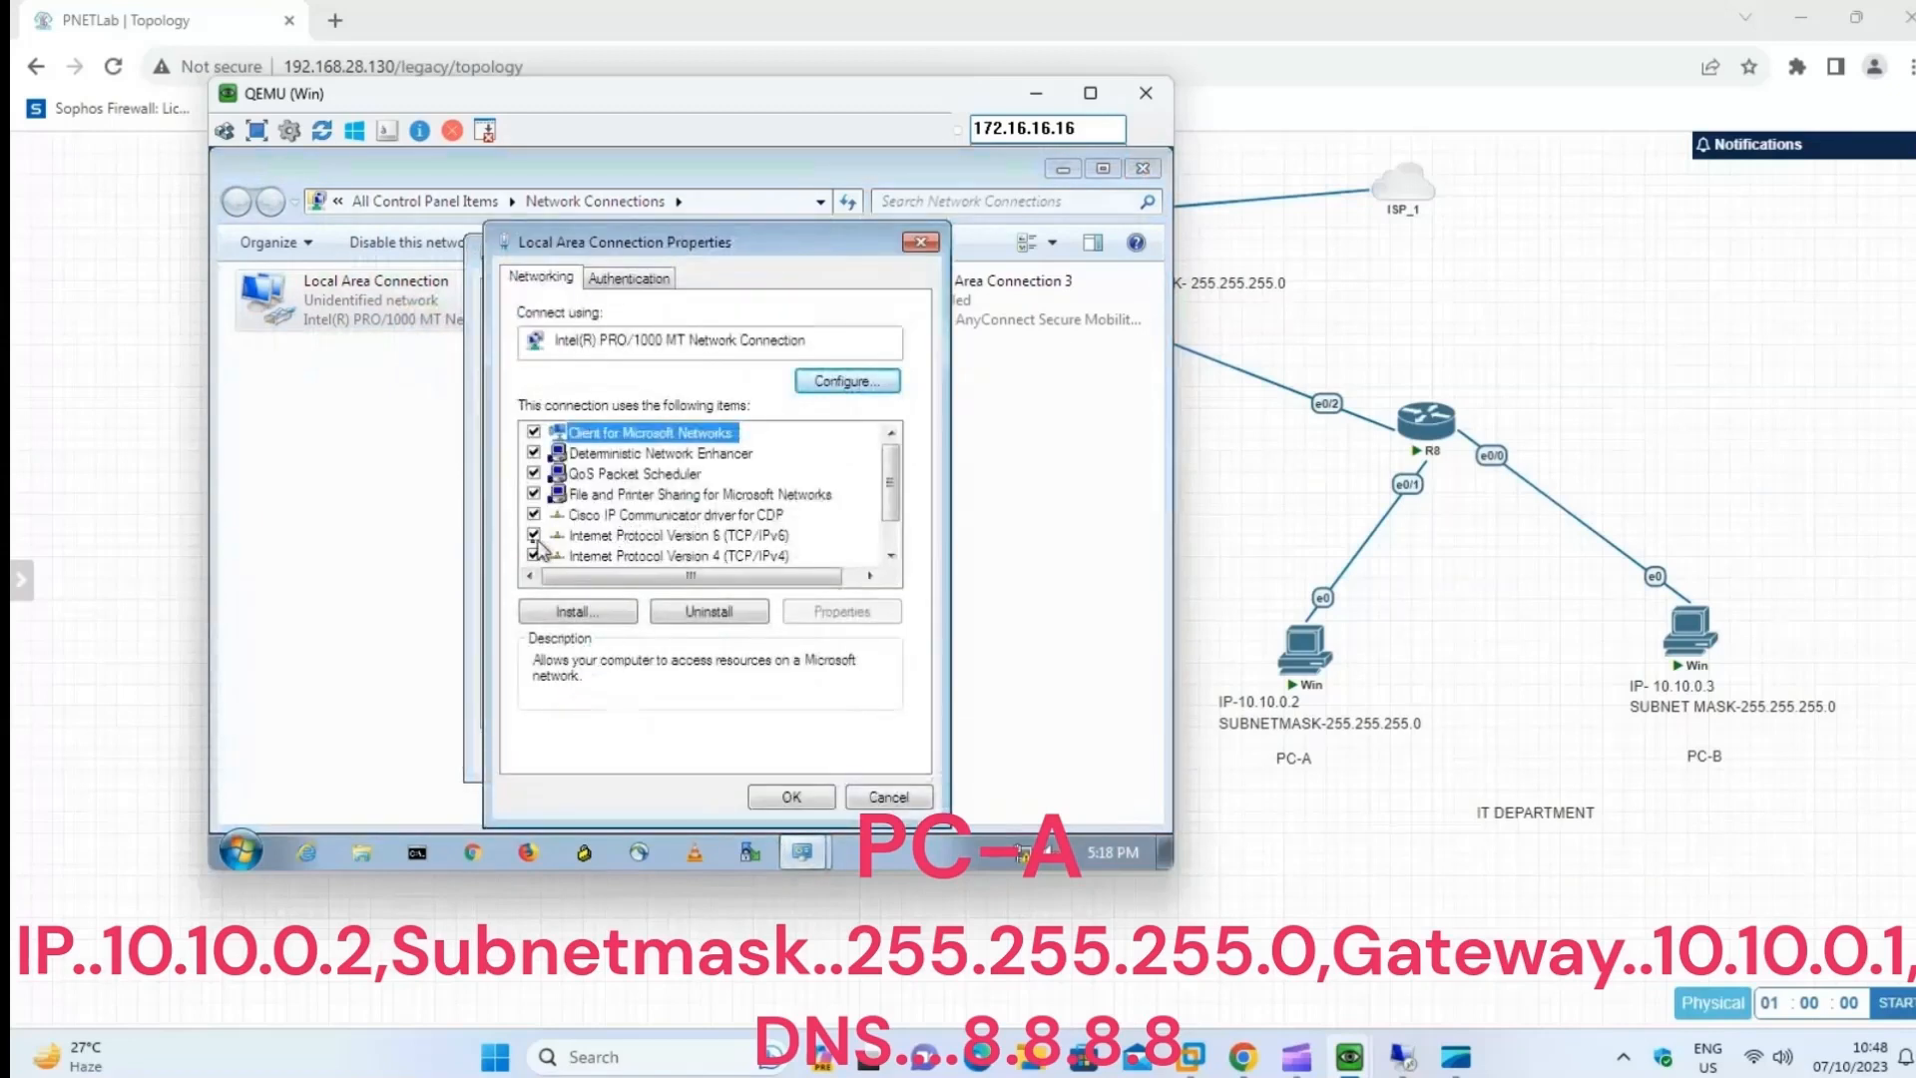
{"action": "left_click", "coordinate": [534, 539]}
{"action": "left_click", "coordinate": [679, 556]}
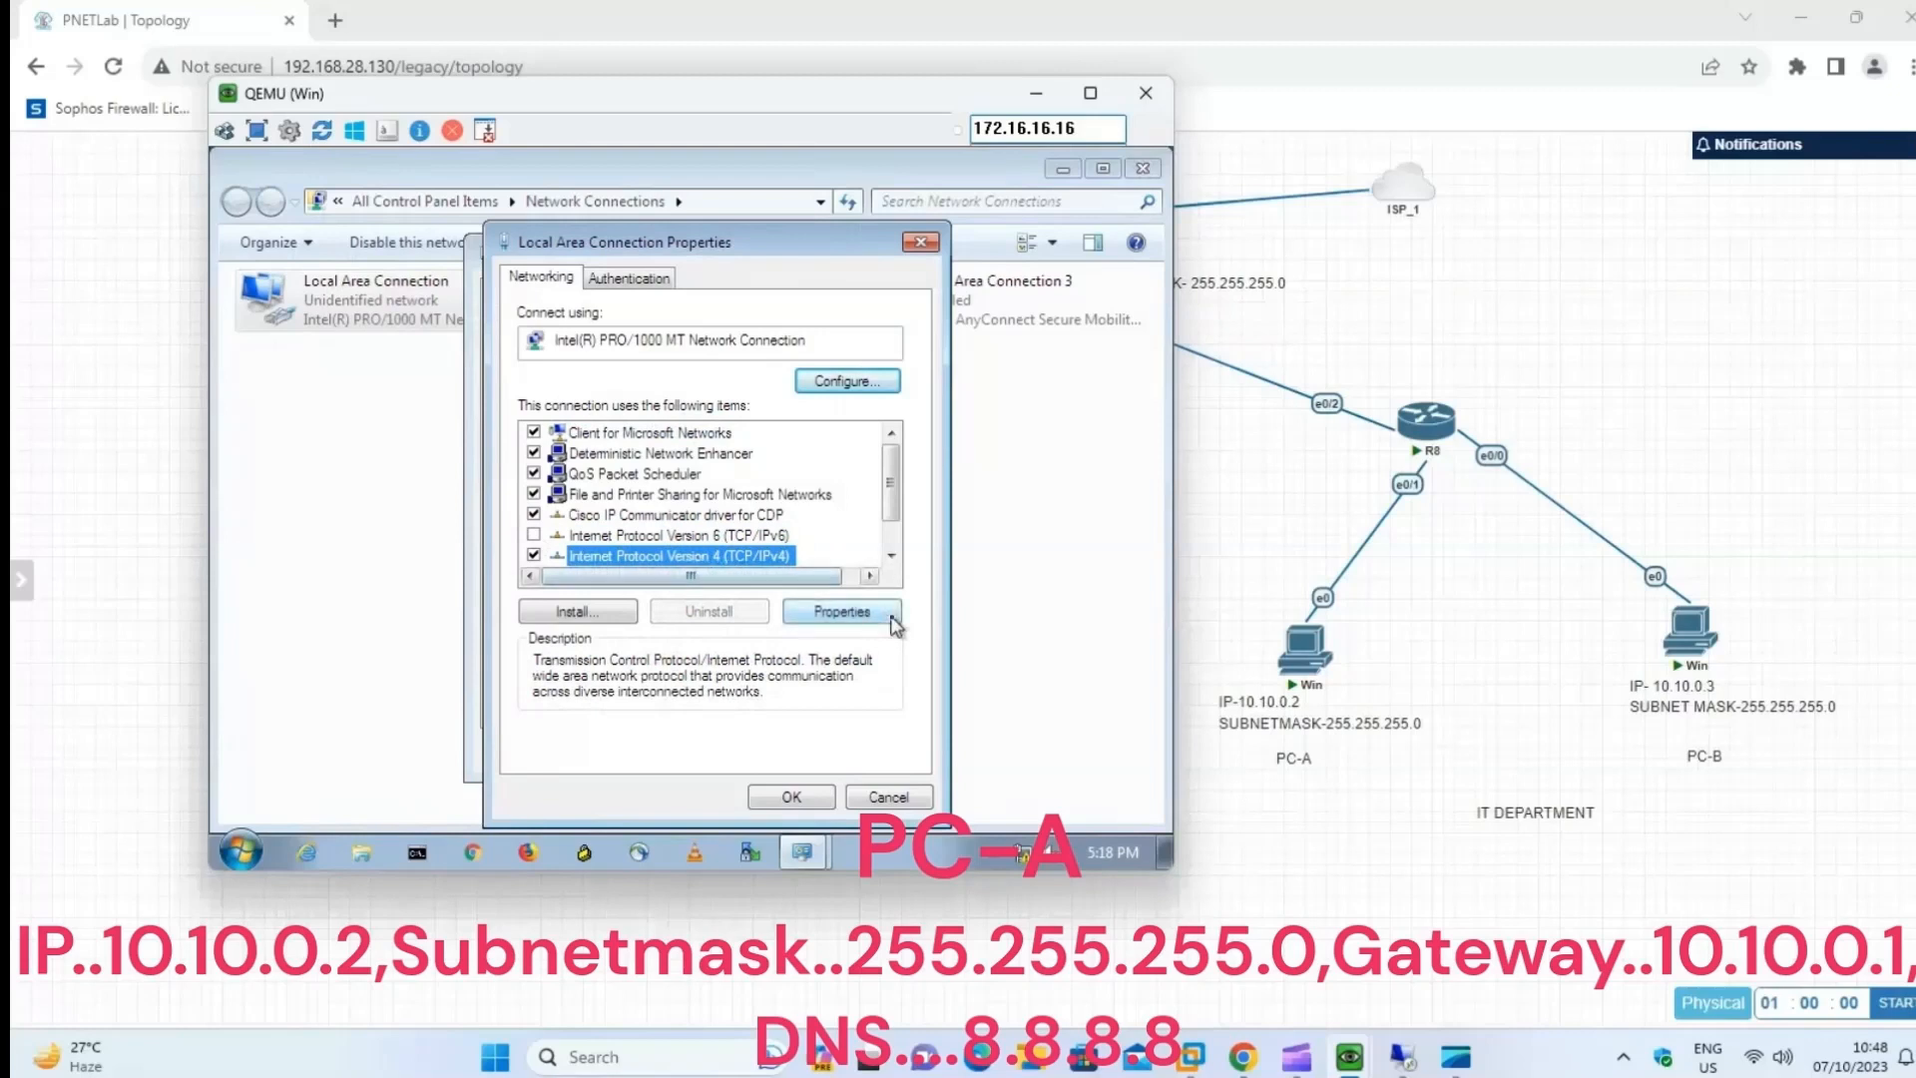
{"action": "left_click", "coordinate": [841, 611]}
Assign PC-A the static IP address 10.10.0.2 with subnet mask 255.255.255.0.
{"action": "left_click", "coordinate": [657, 466]}
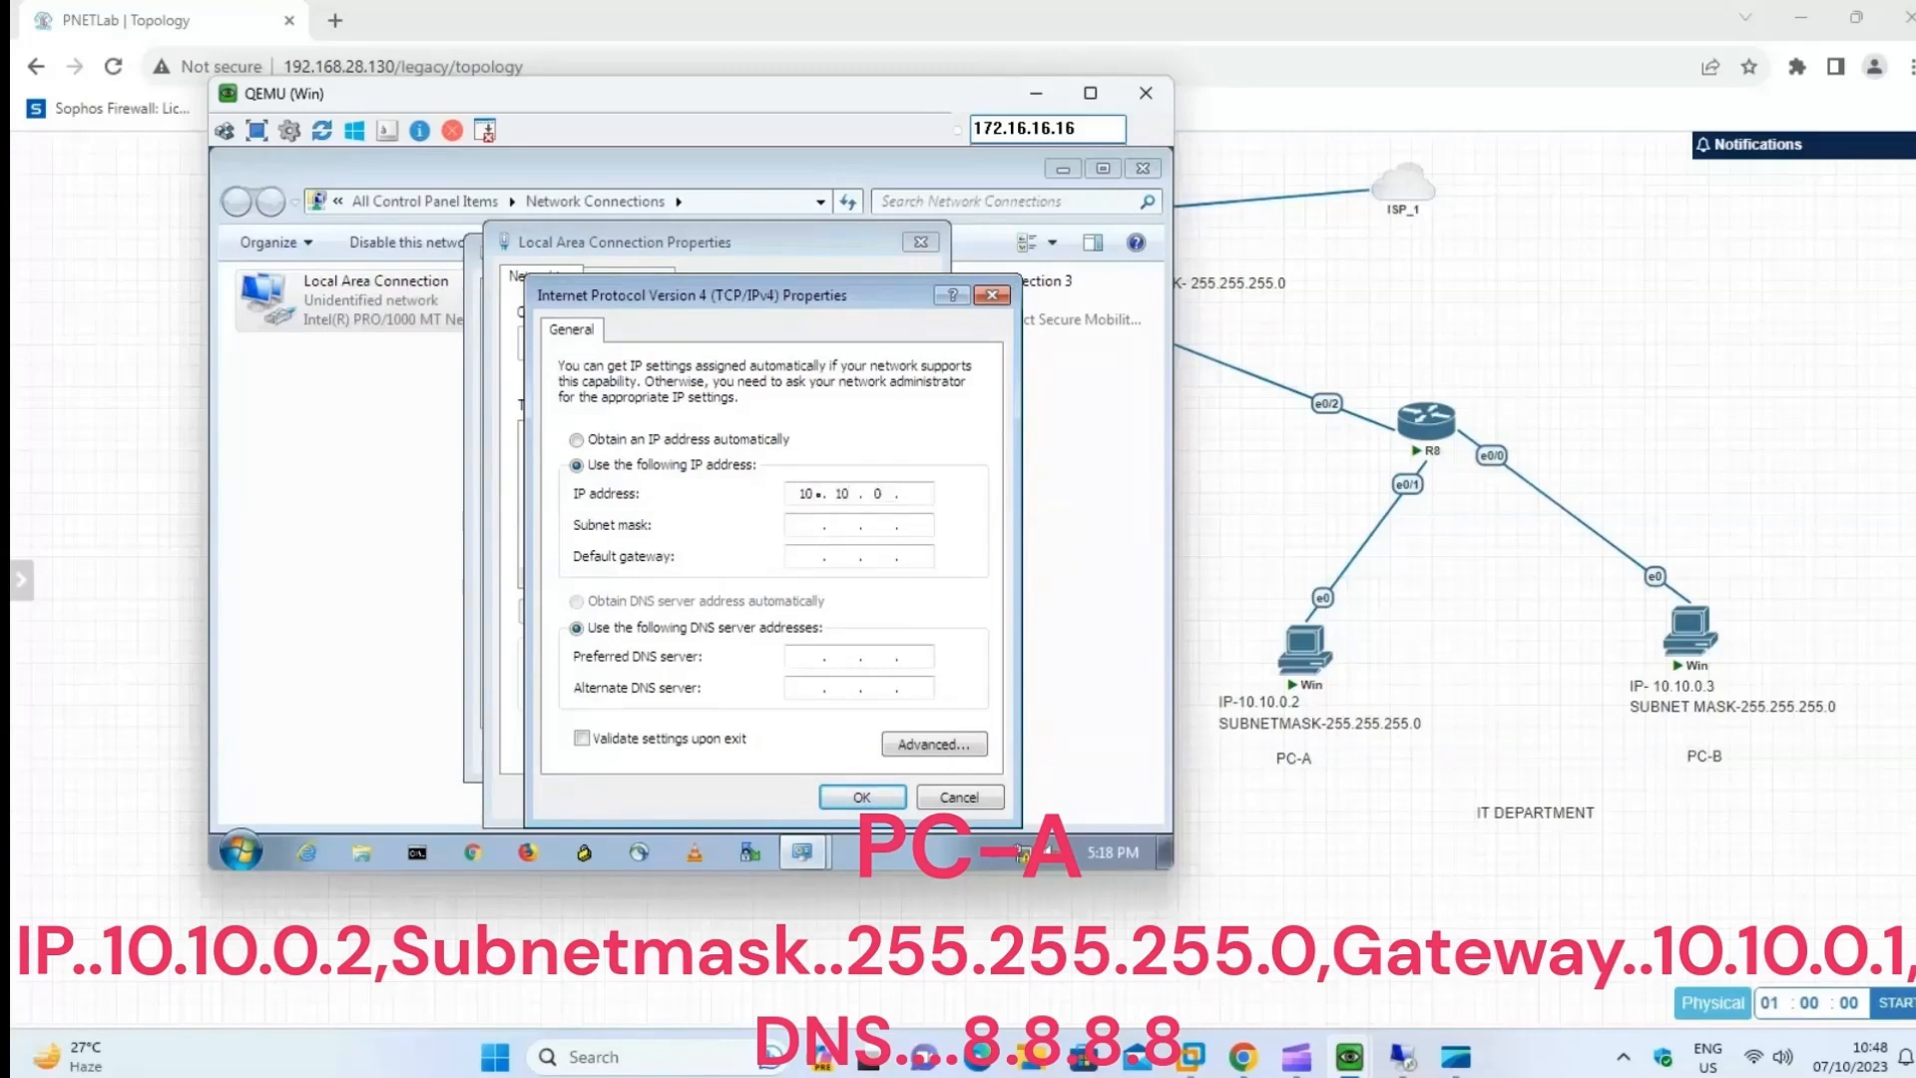
{"action": "left_click", "coordinate": [813, 525]}
{"action": "key", "text": "BackSpace"}
{"action": "type", "text": "255 . 255"}
Set PC-A's default gateway to 10.10.0.1 and preferred DNS server to 8.8.8.8, then apply the settings and close the connection dialogs.
{"action": "left_click", "coordinate": [812, 559]}
{"action": "left_click_drag", "start_coordinate": [809, 92], "coordinate": [501, 139]}
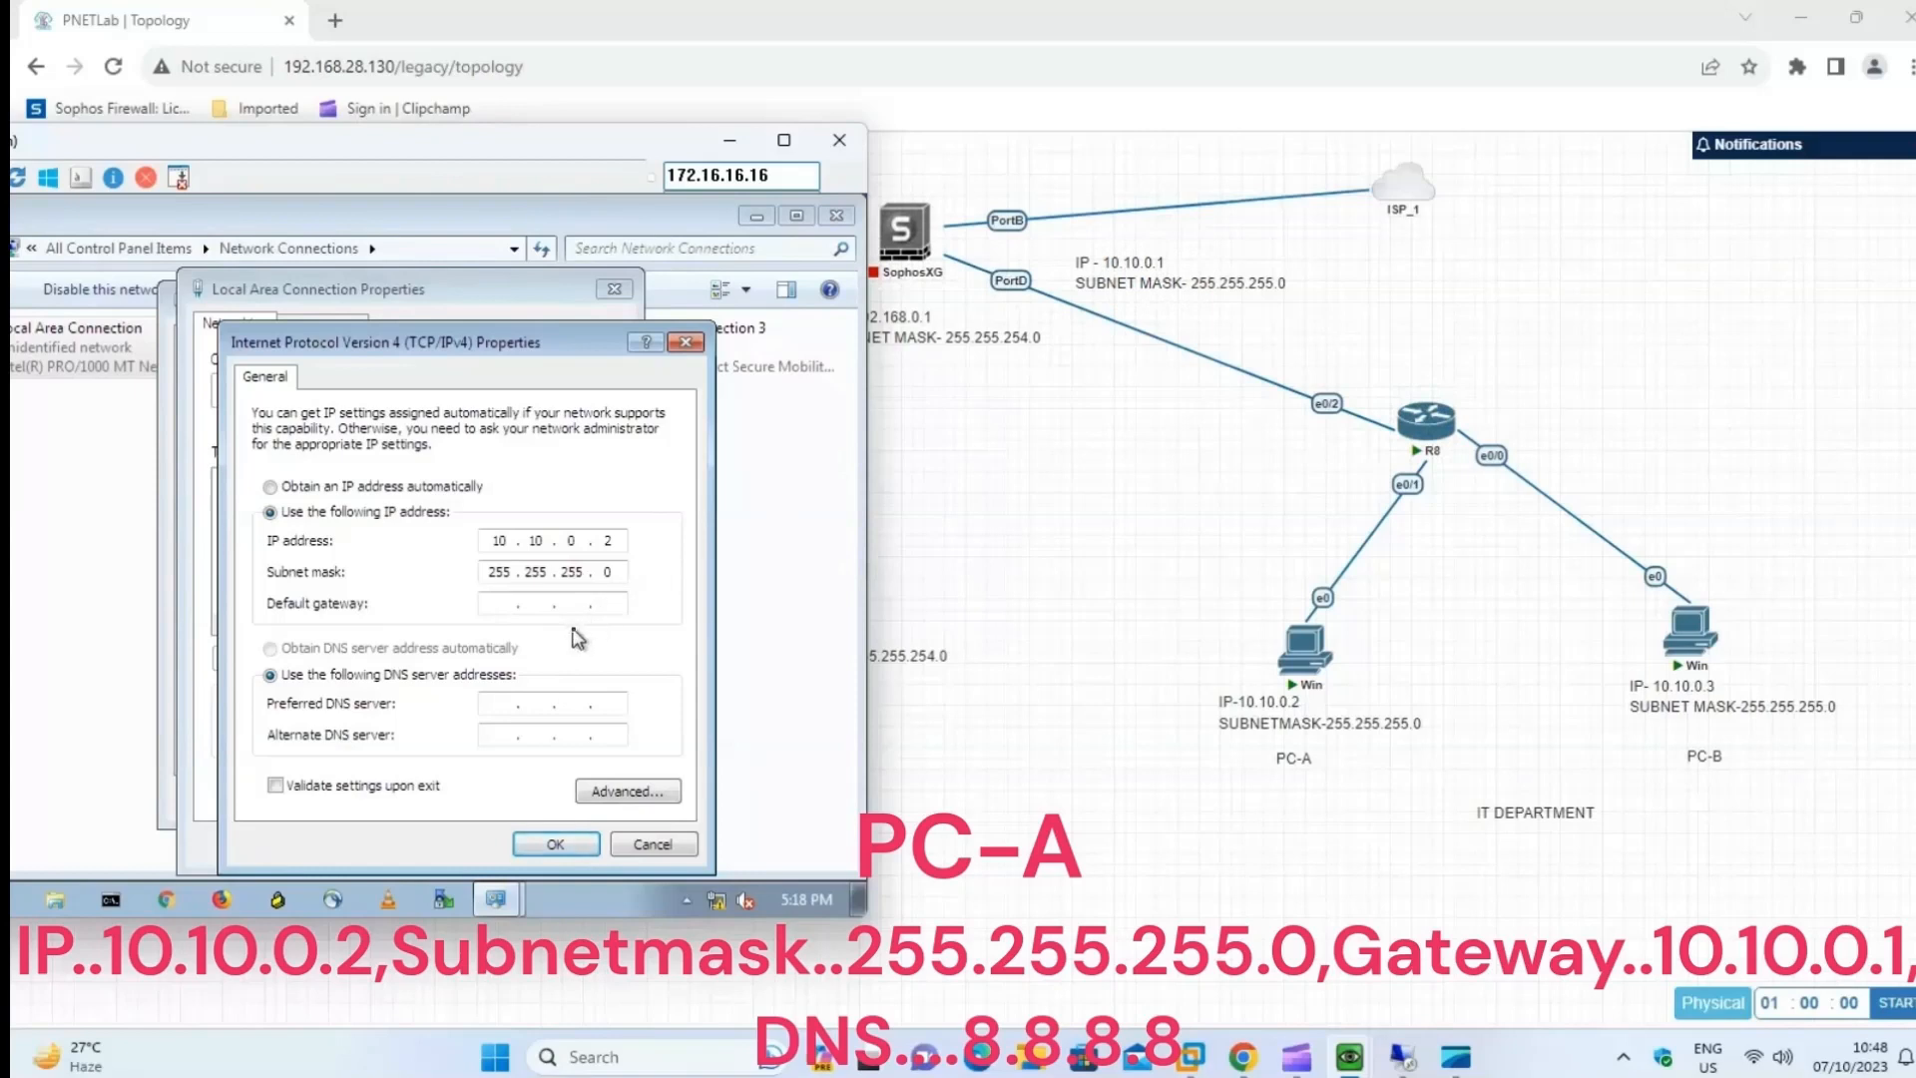
{"action": "type", "text": "1"}
{"action": "type", "text": "8.8.8.8"}
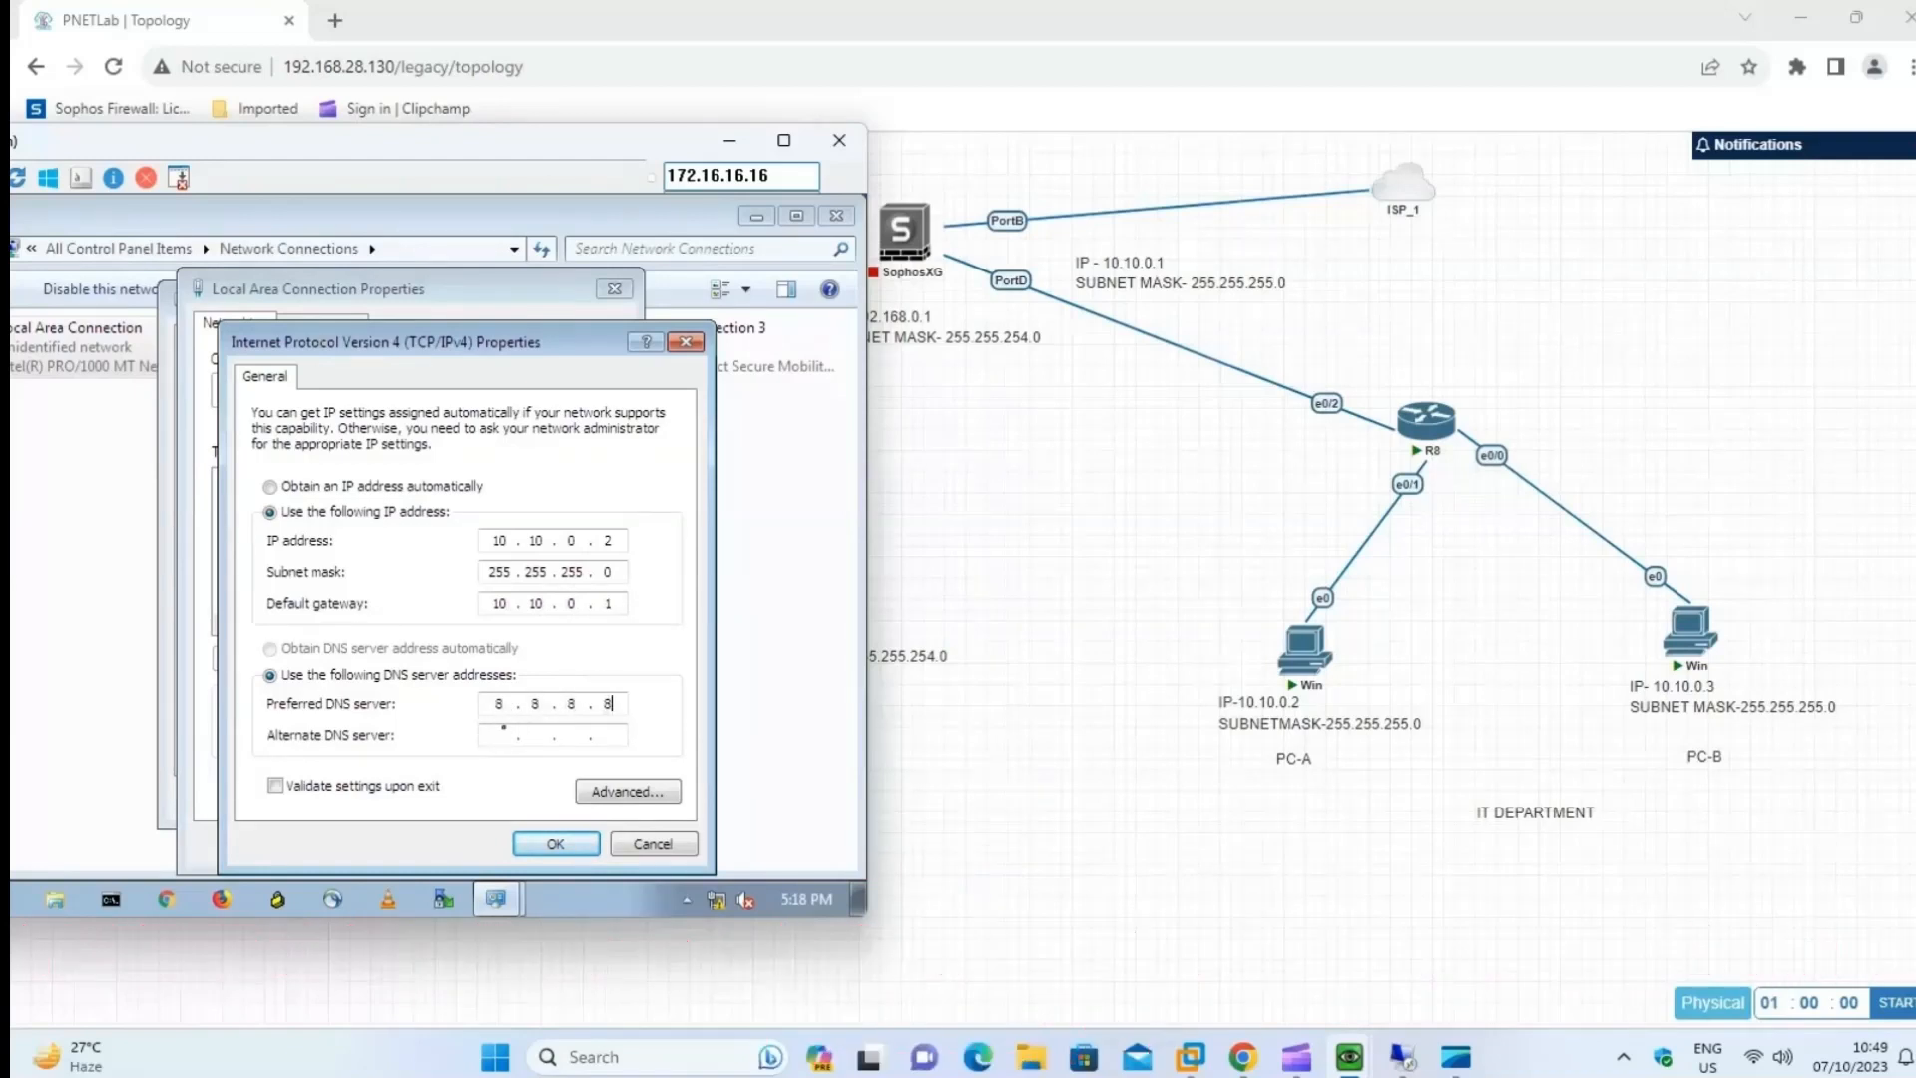
{"action": "left_click", "coordinate": [577, 851]}
{"action": "left_click", "coordinate": [487, 847]}
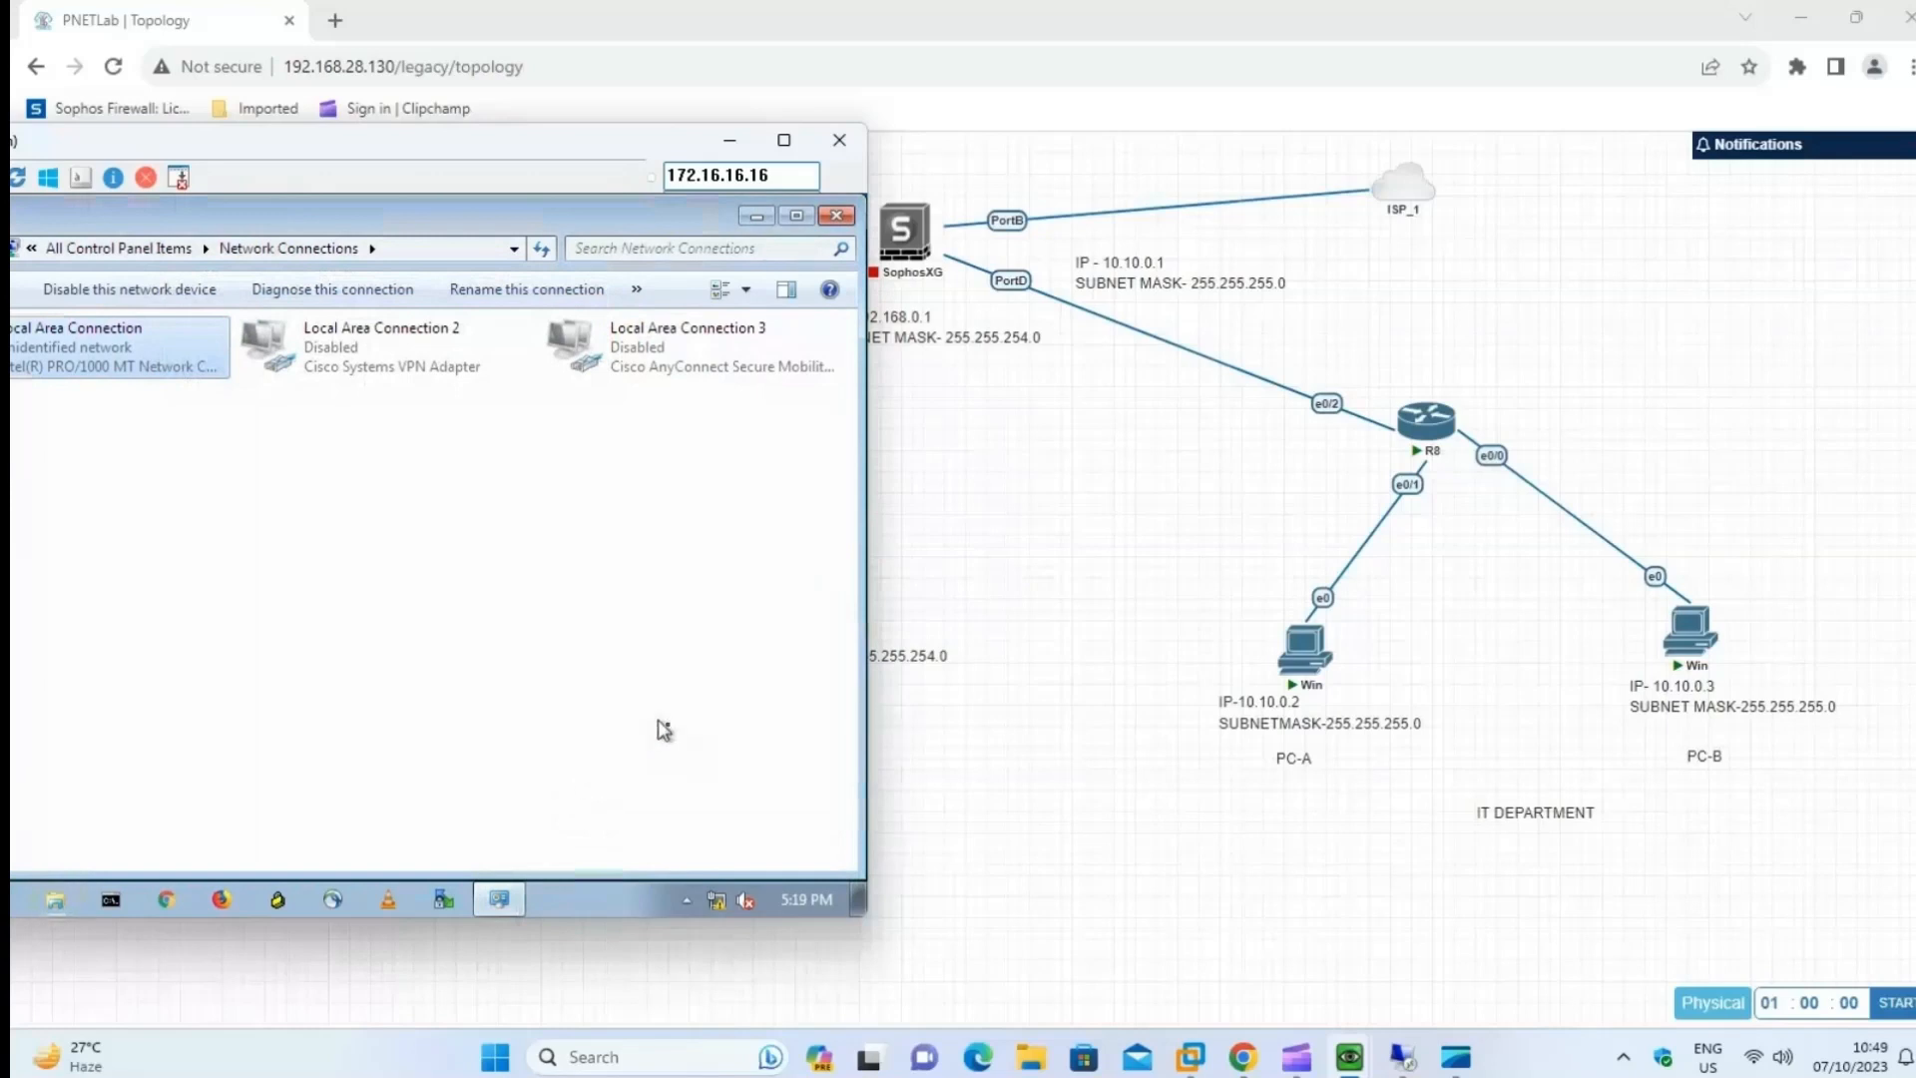
Open PC-B's console, log in with the Windows account password and place it beside the IT department topology.
{"action": "left_click", "coordinate": [1694, 639]}
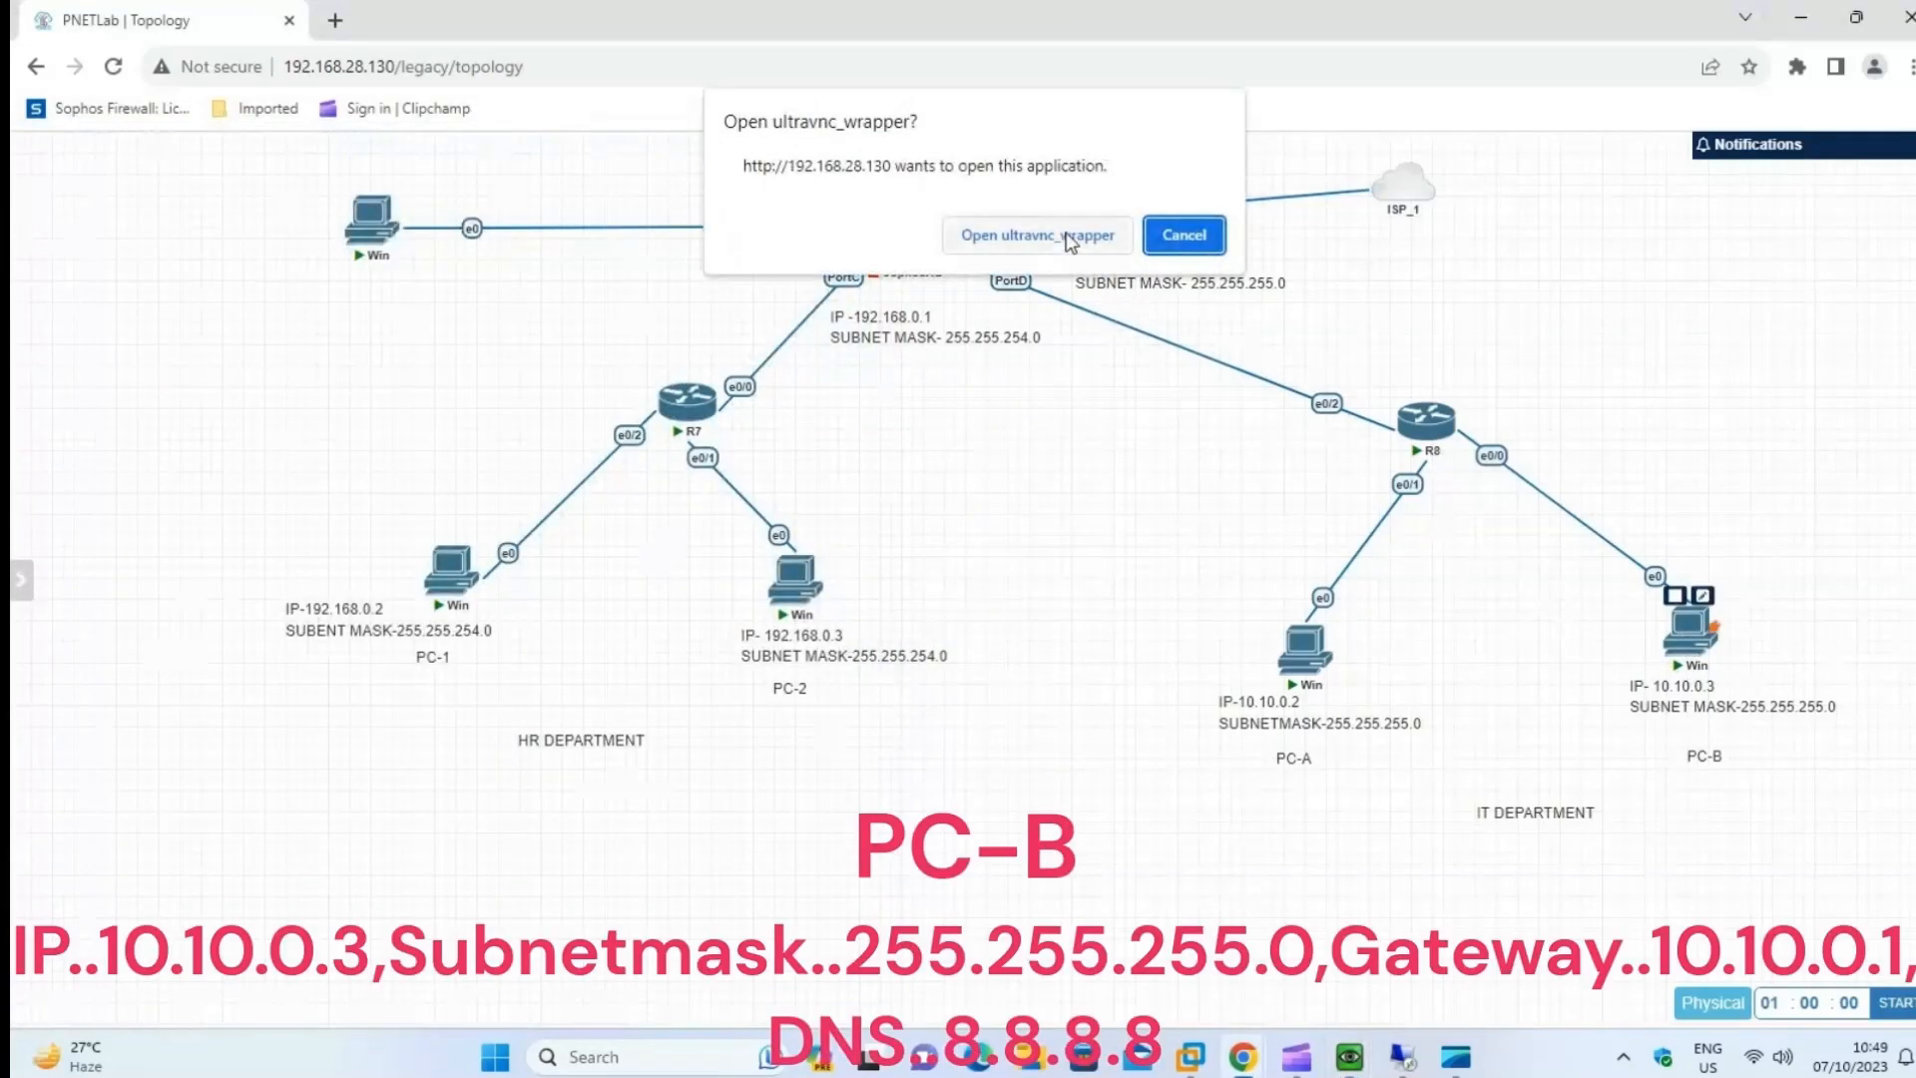
{"action": "left_click", "coordinate": [1068, 237]}
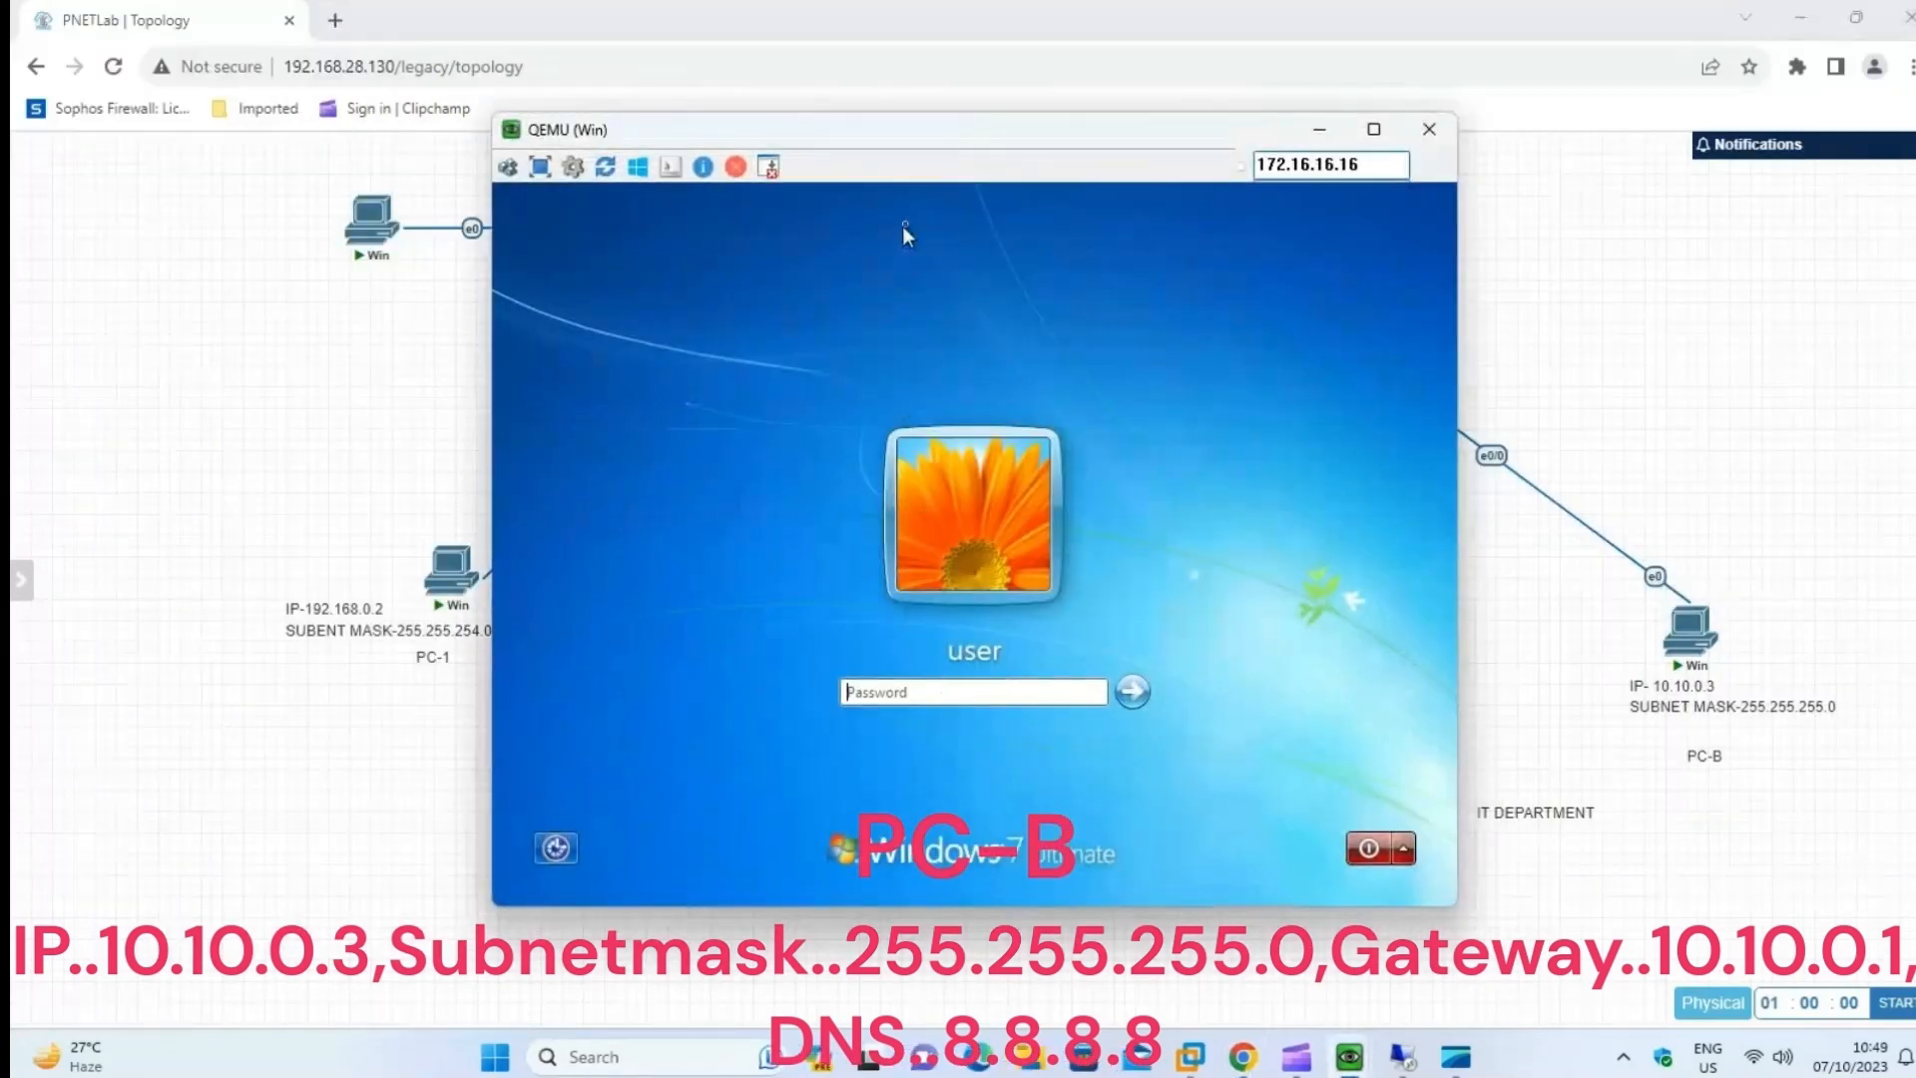
{"action": "left_click_drag", "start_coordinate": [985, 147], "coordinate": [417, 151]}
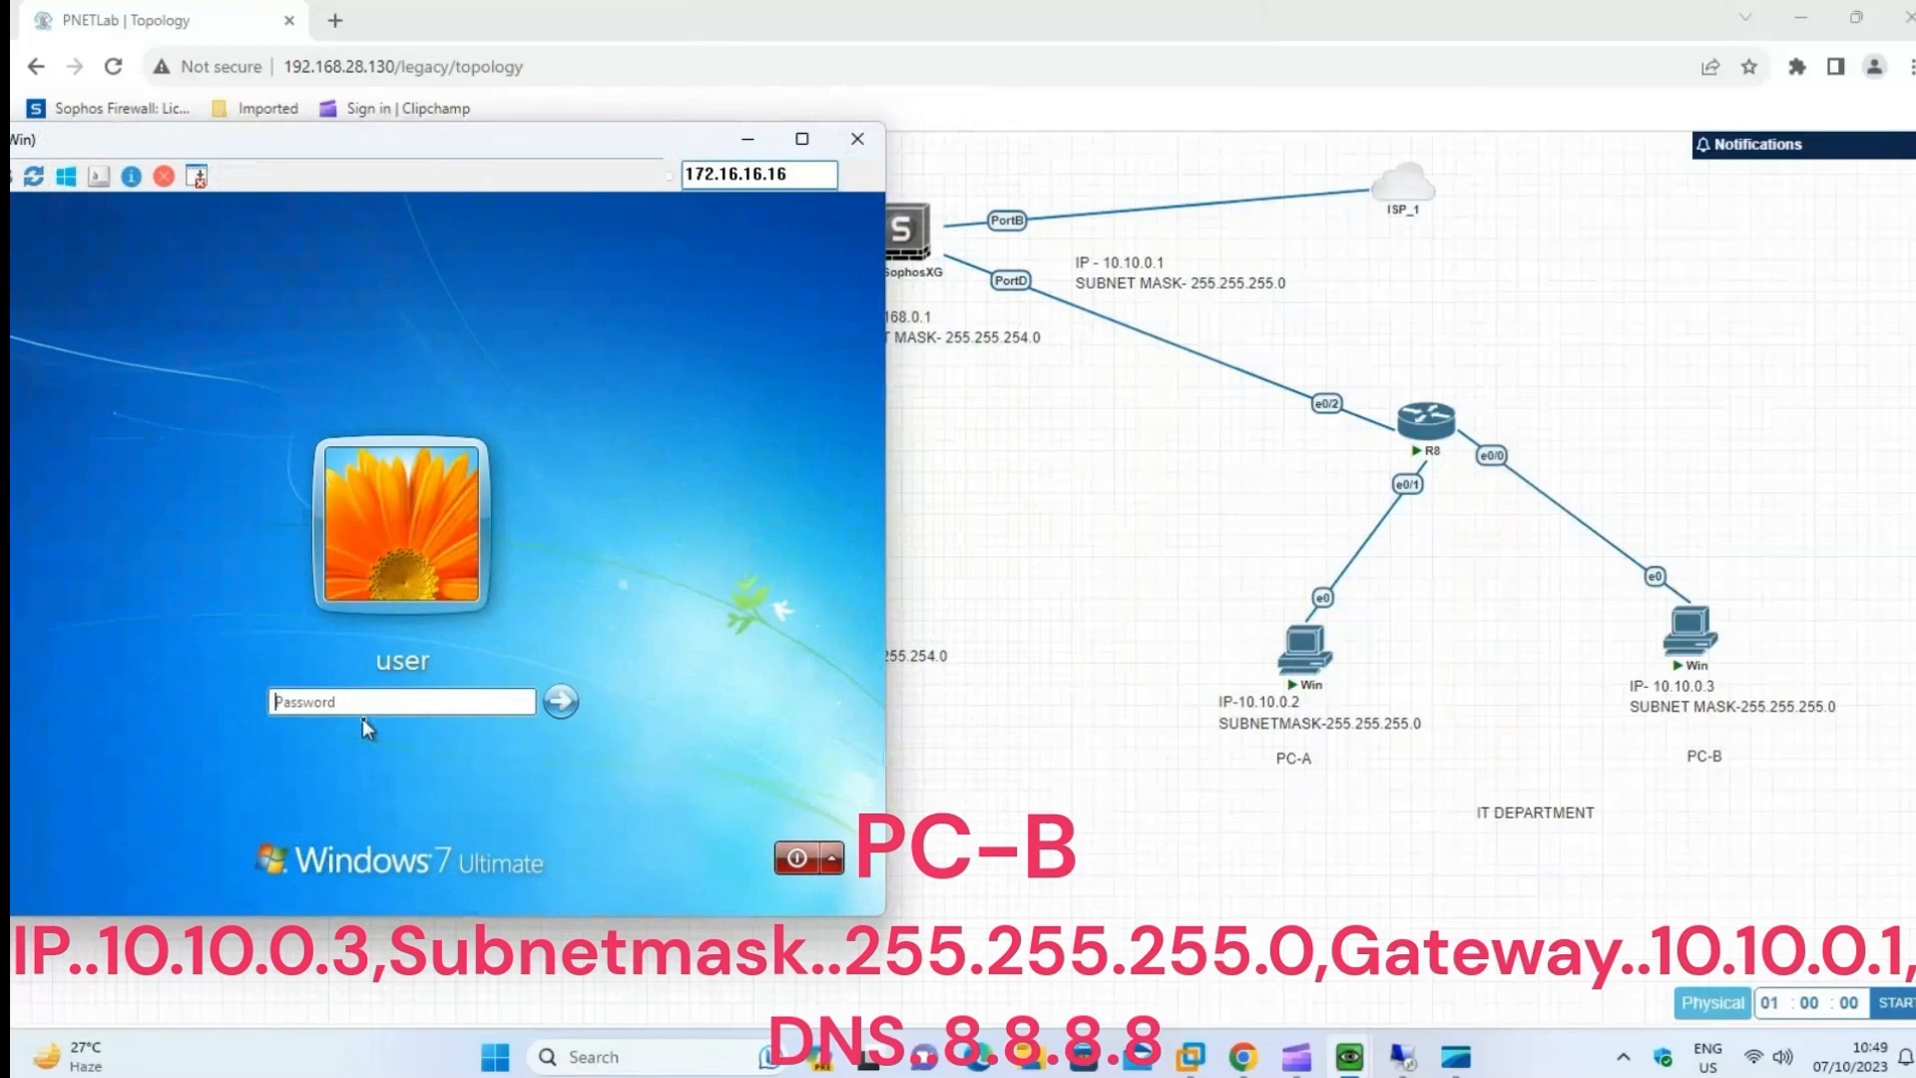
{"action": "type", "text": "12"}
{"action": "left_click", "coordinate": [561, 702]}
{"action": "left_click_drag", "start_coordinate": [489, 136], "coordinate": [492, 92]}
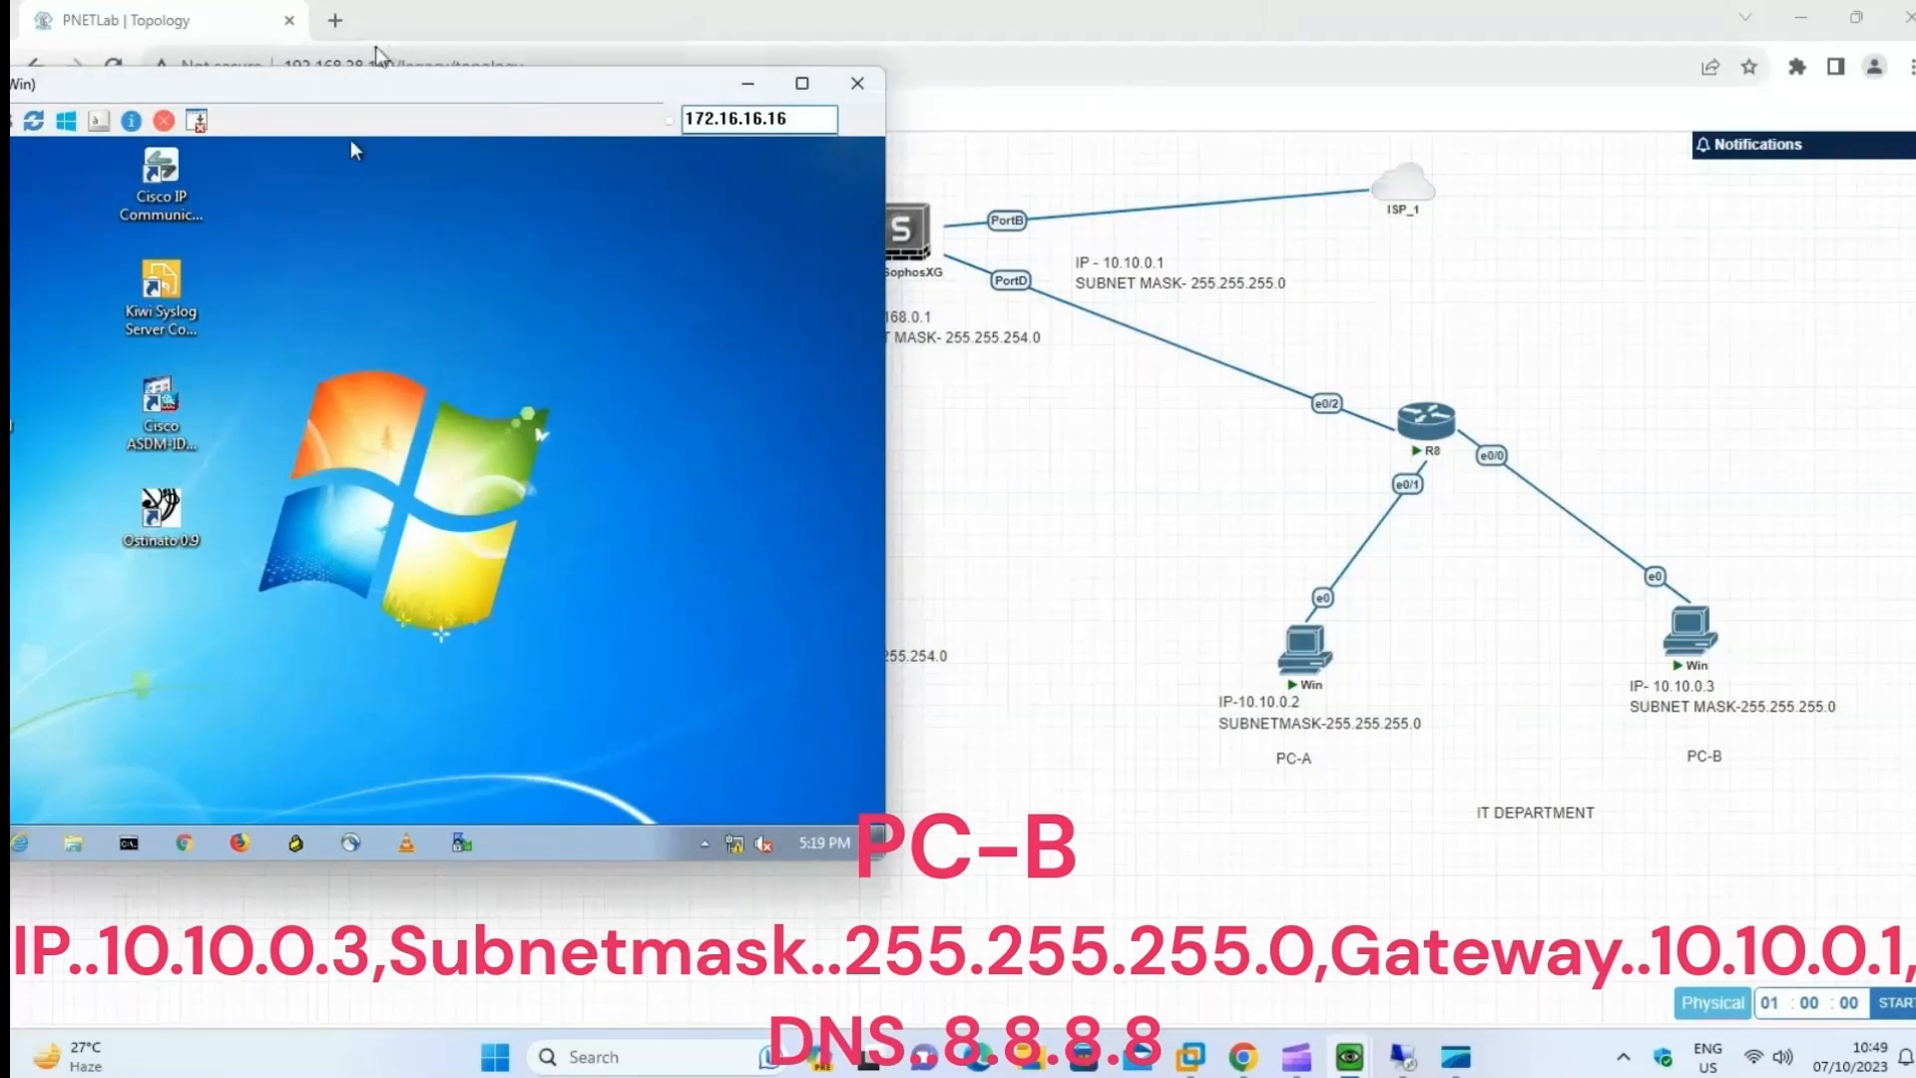
{"action": "left_click_drag", "start_coordinate": [375, 83], "coordinate": [564, 106]}
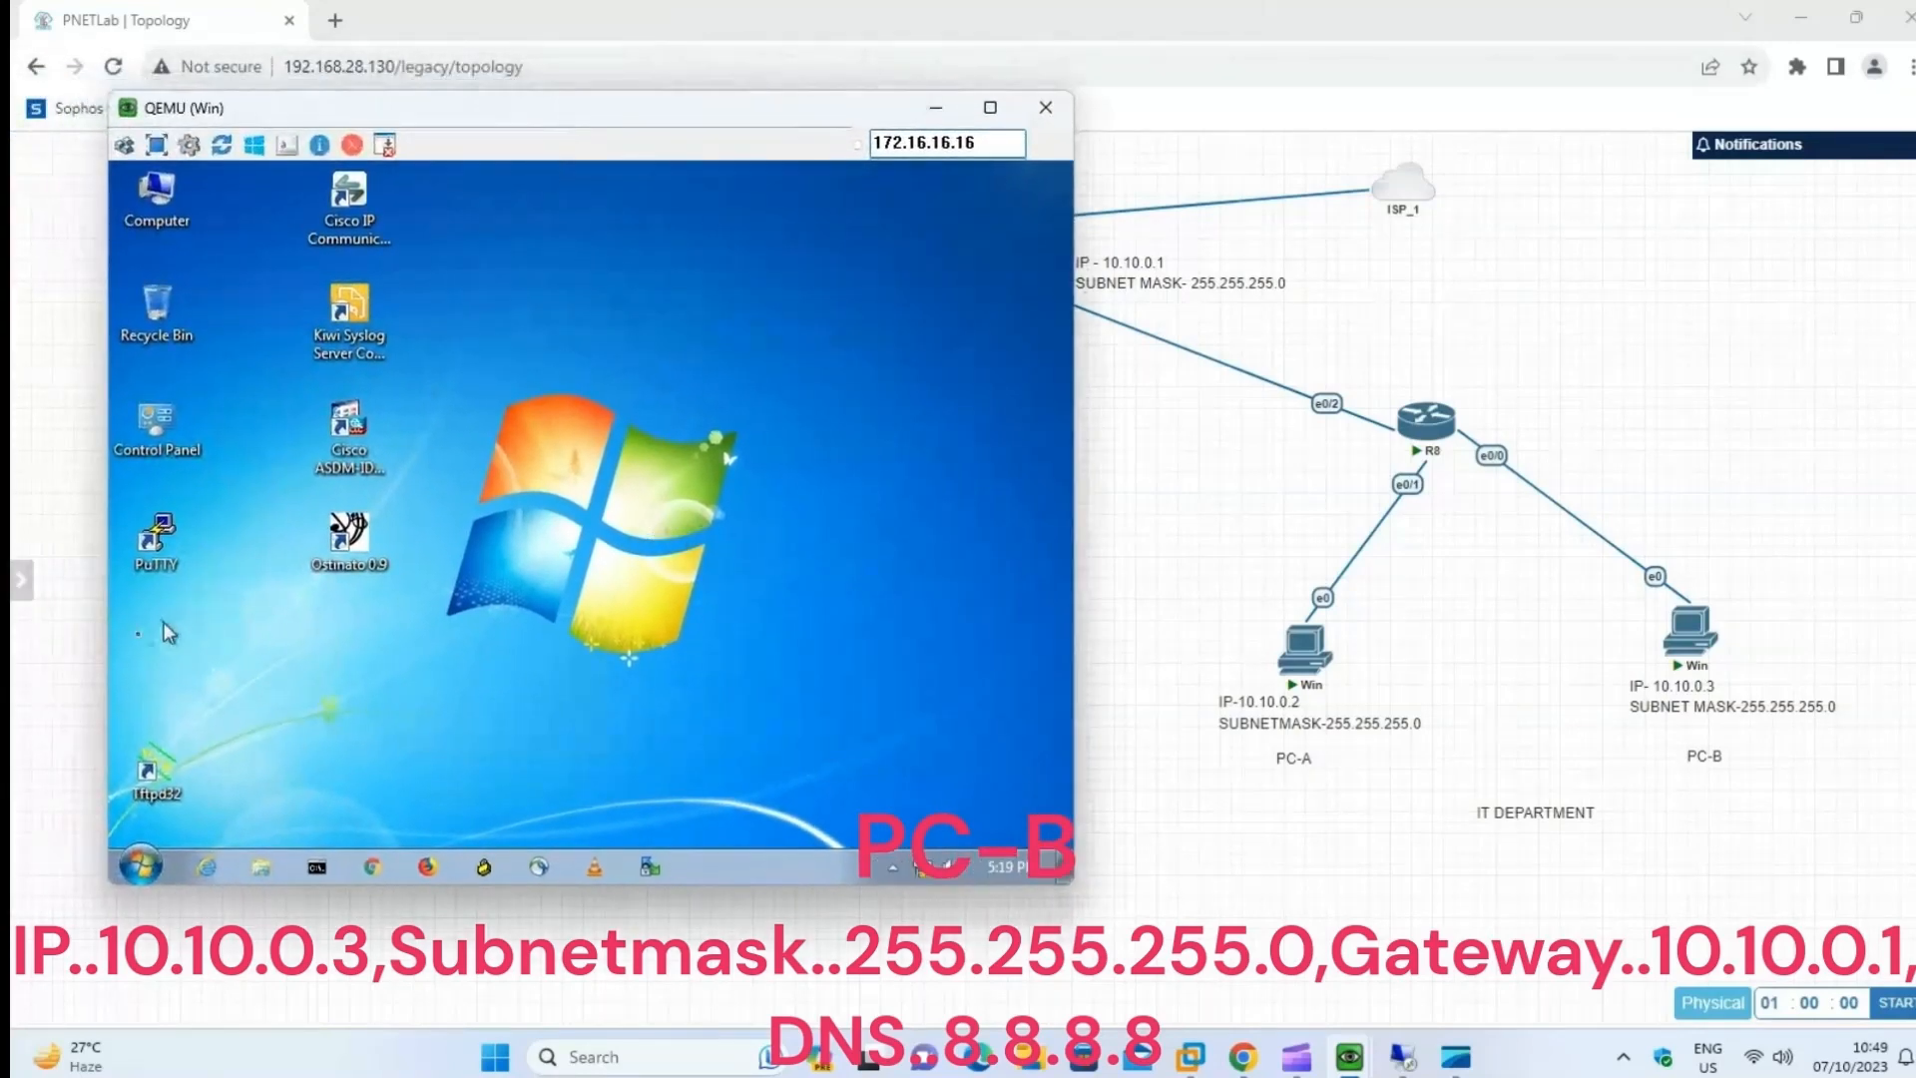
Open the Network Connections window on PC-B by running ncpa.cpl from the Run dialog.
{"action": "left_click", "coordinate": [140, 865]}
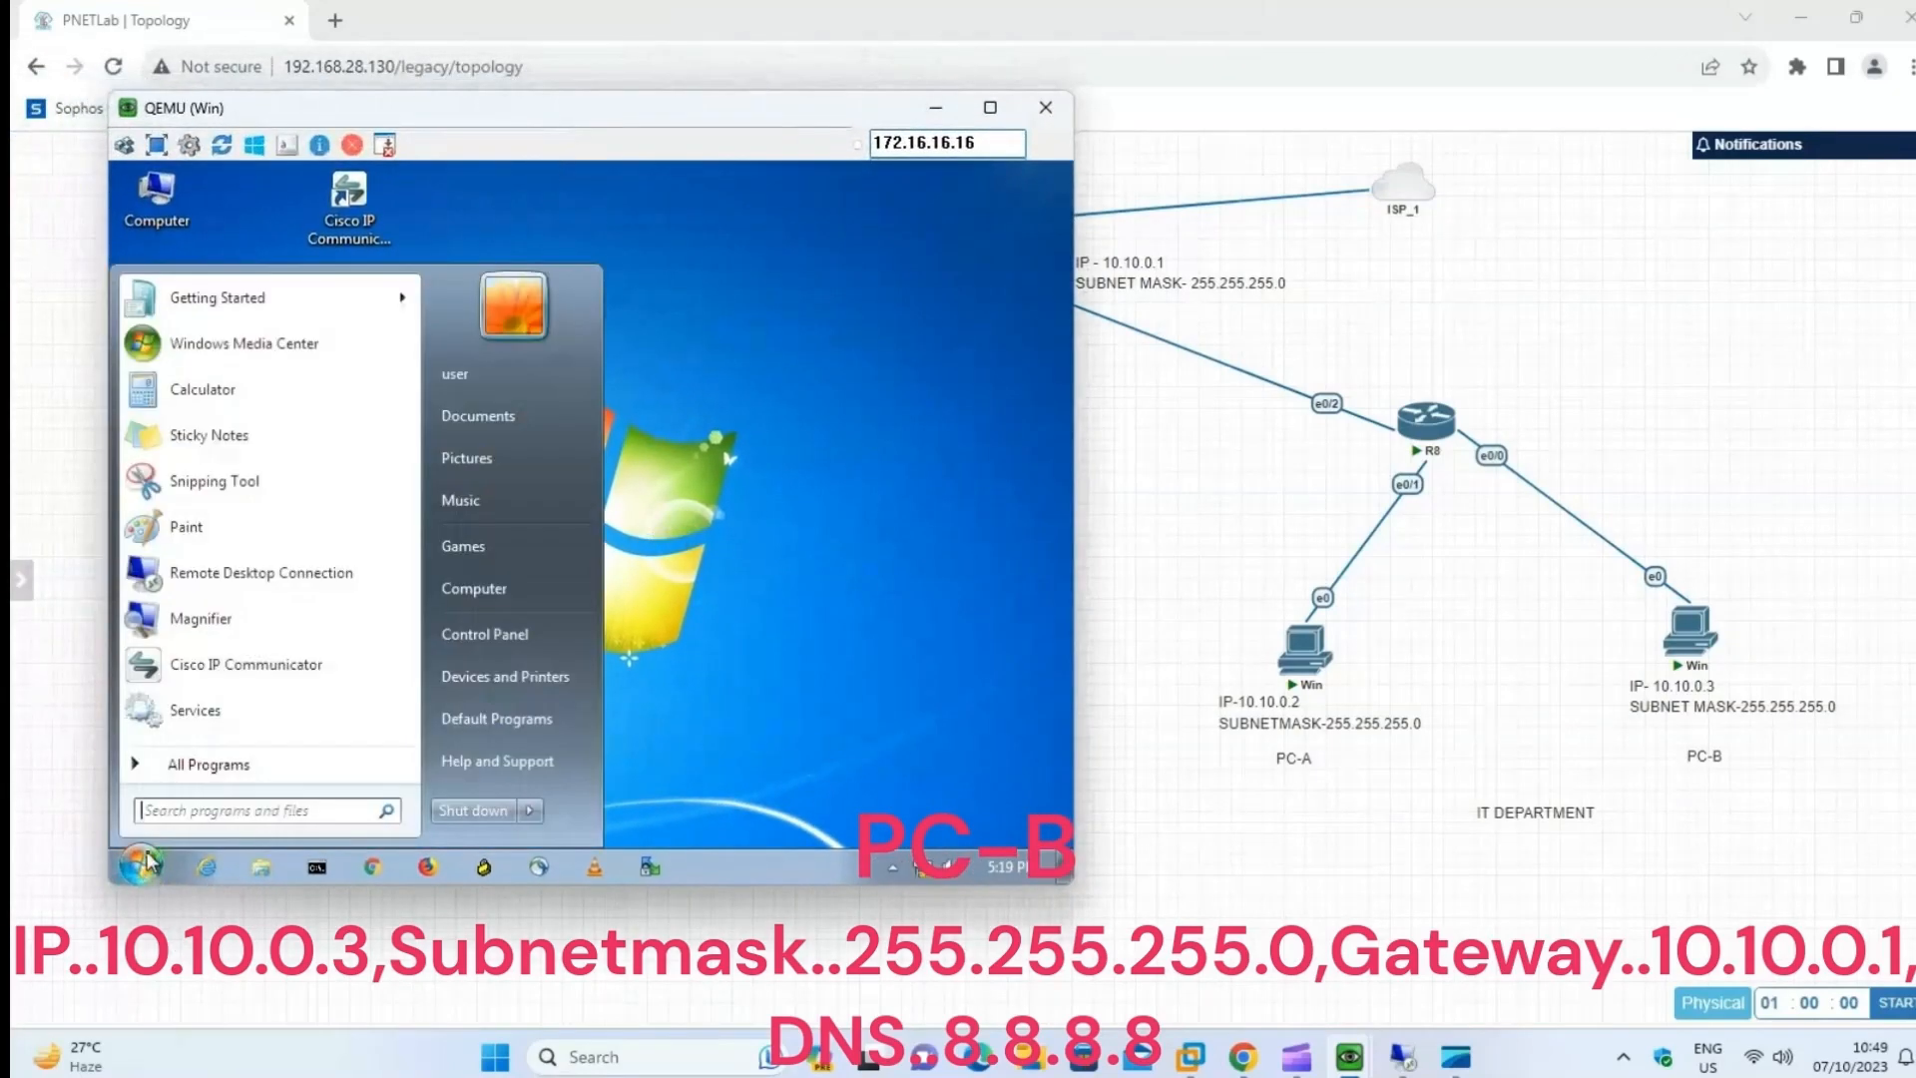
{"action": "left_click", "coordinate": [202, 814]}
{"action": "type", "text": "r"}
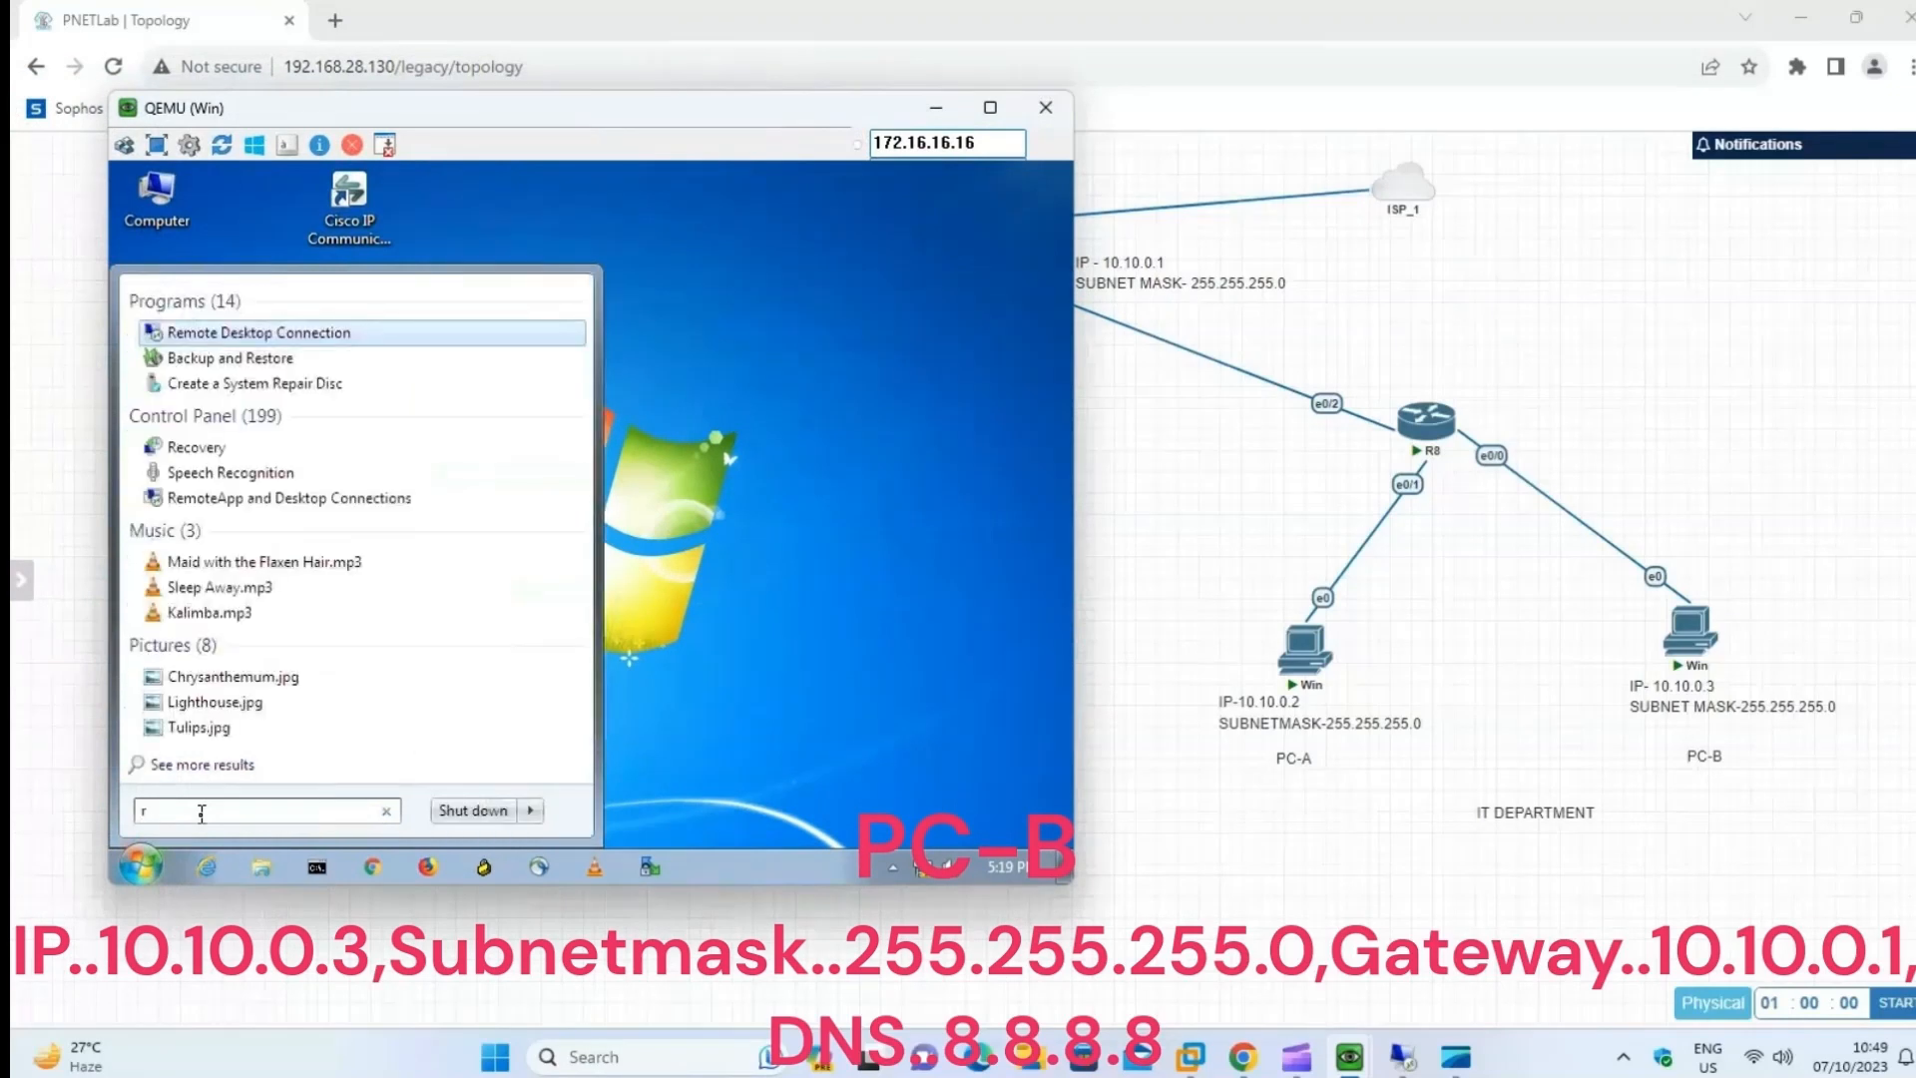
{"action": "type", "text": "un"}
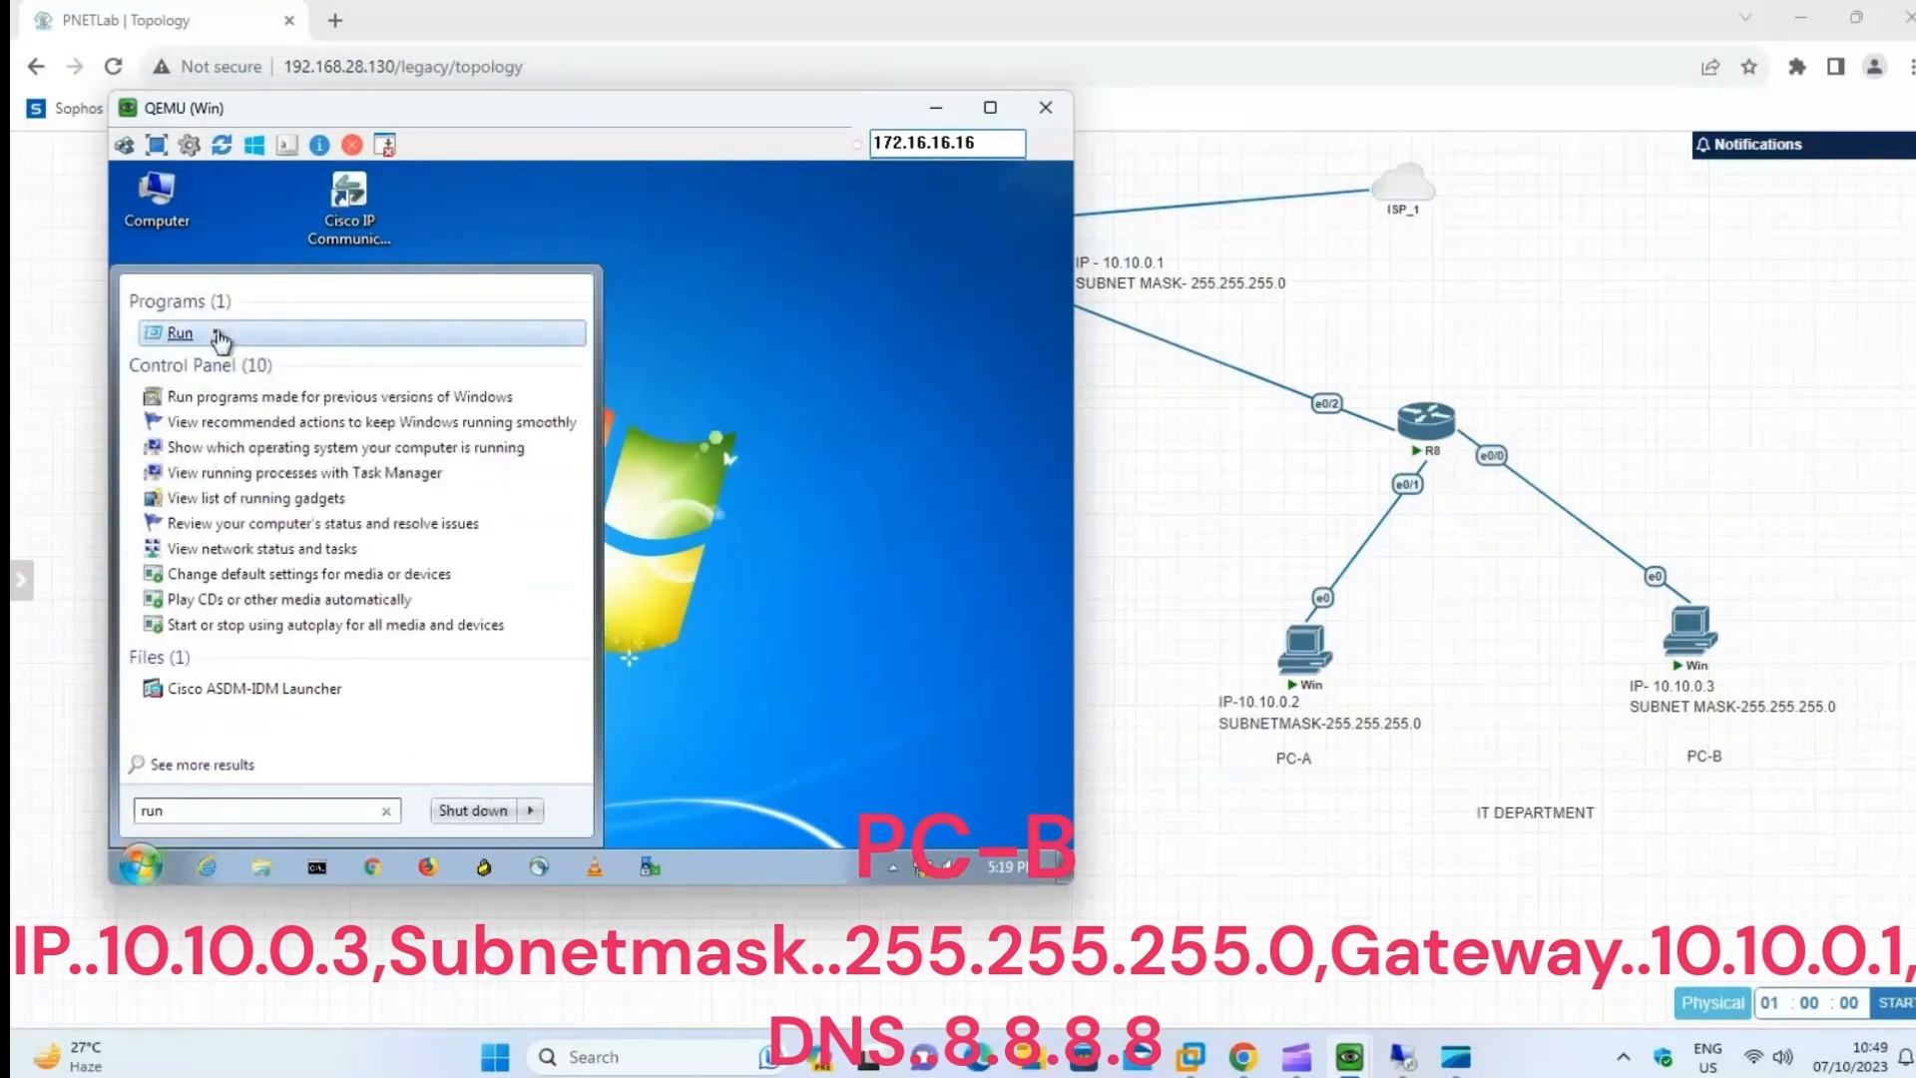
{"action": "left_click", "coordinate": [220, 336]}
{"action": "type", "text": "ncpa.cpl"}
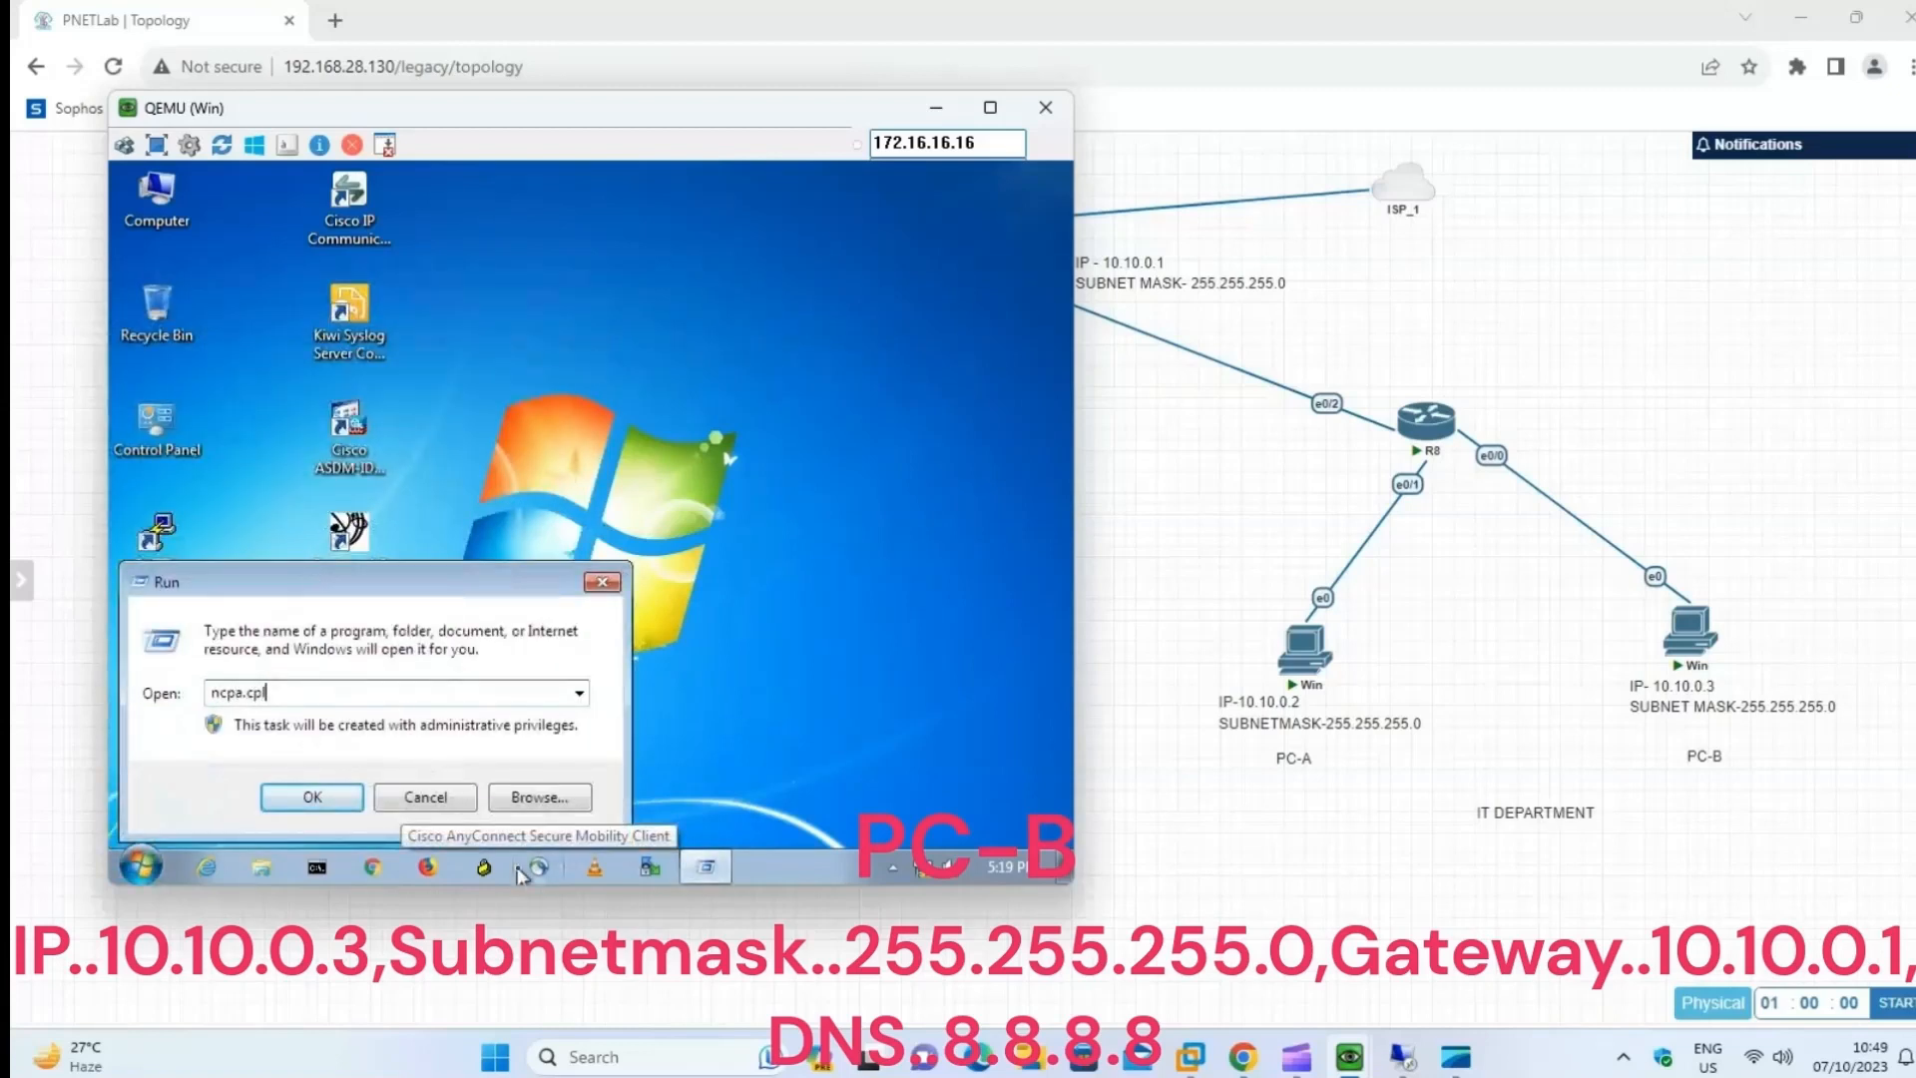
{"action": "left_click", "coordinate": [312, 797]}
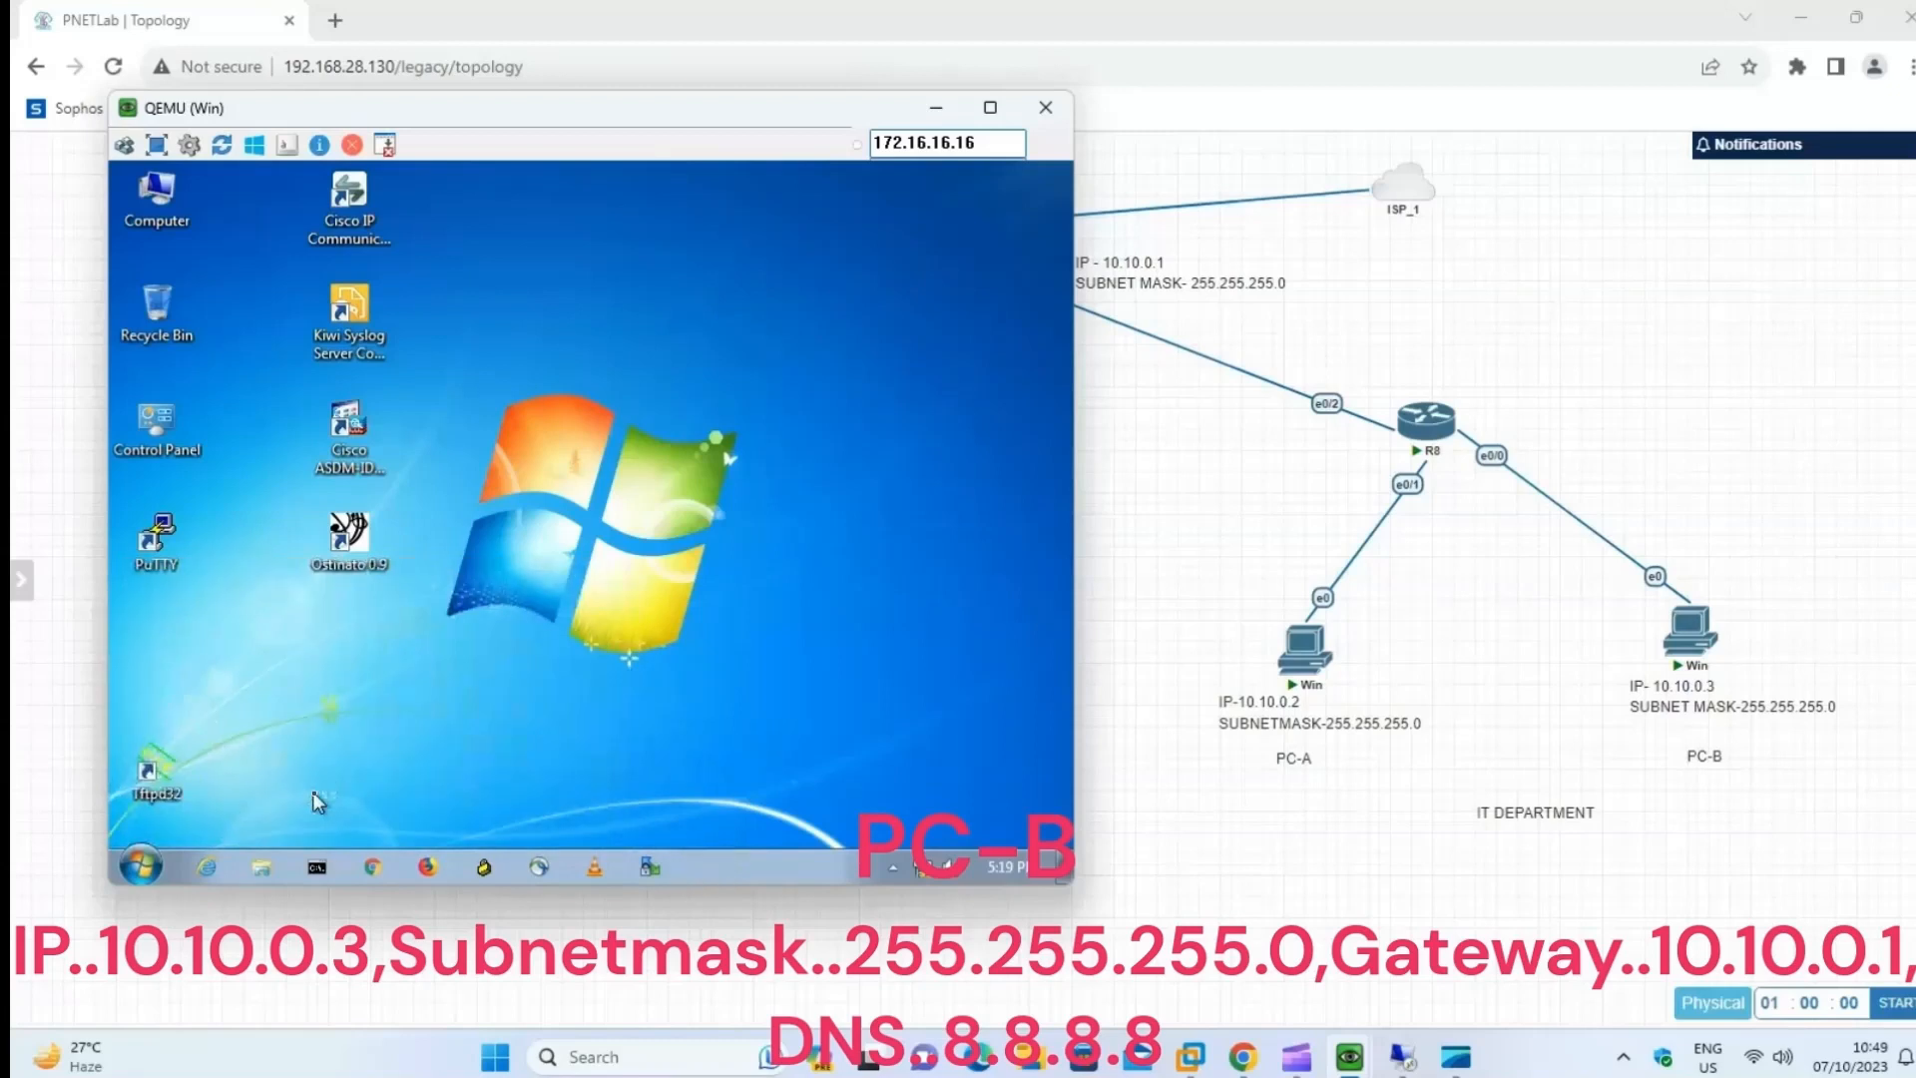
Disable IPv6 on PC-B's Local Area Connection and open its Internet Protocol Version 4 properties.
{"action": "right_click", "coordinate": [256, 311]}
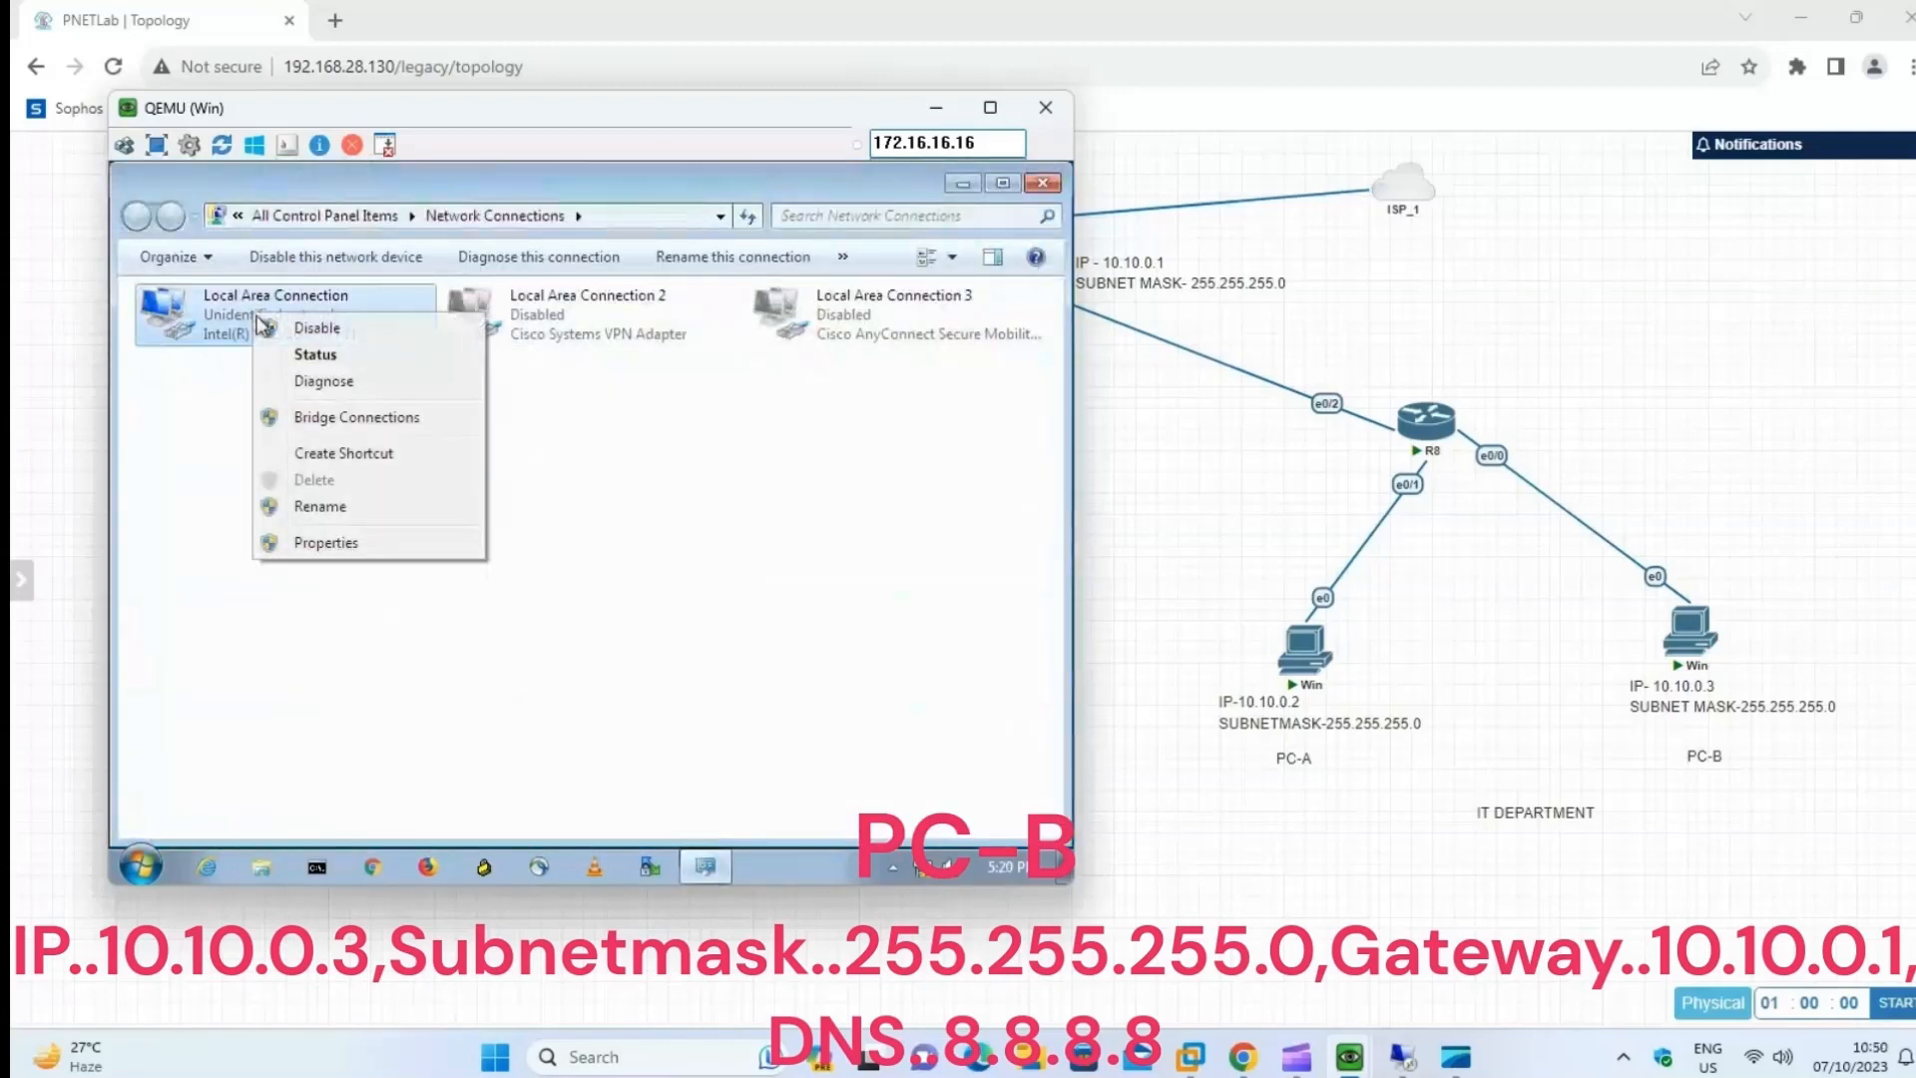
{"action": "left_click", "coordinate": [317, 355]}
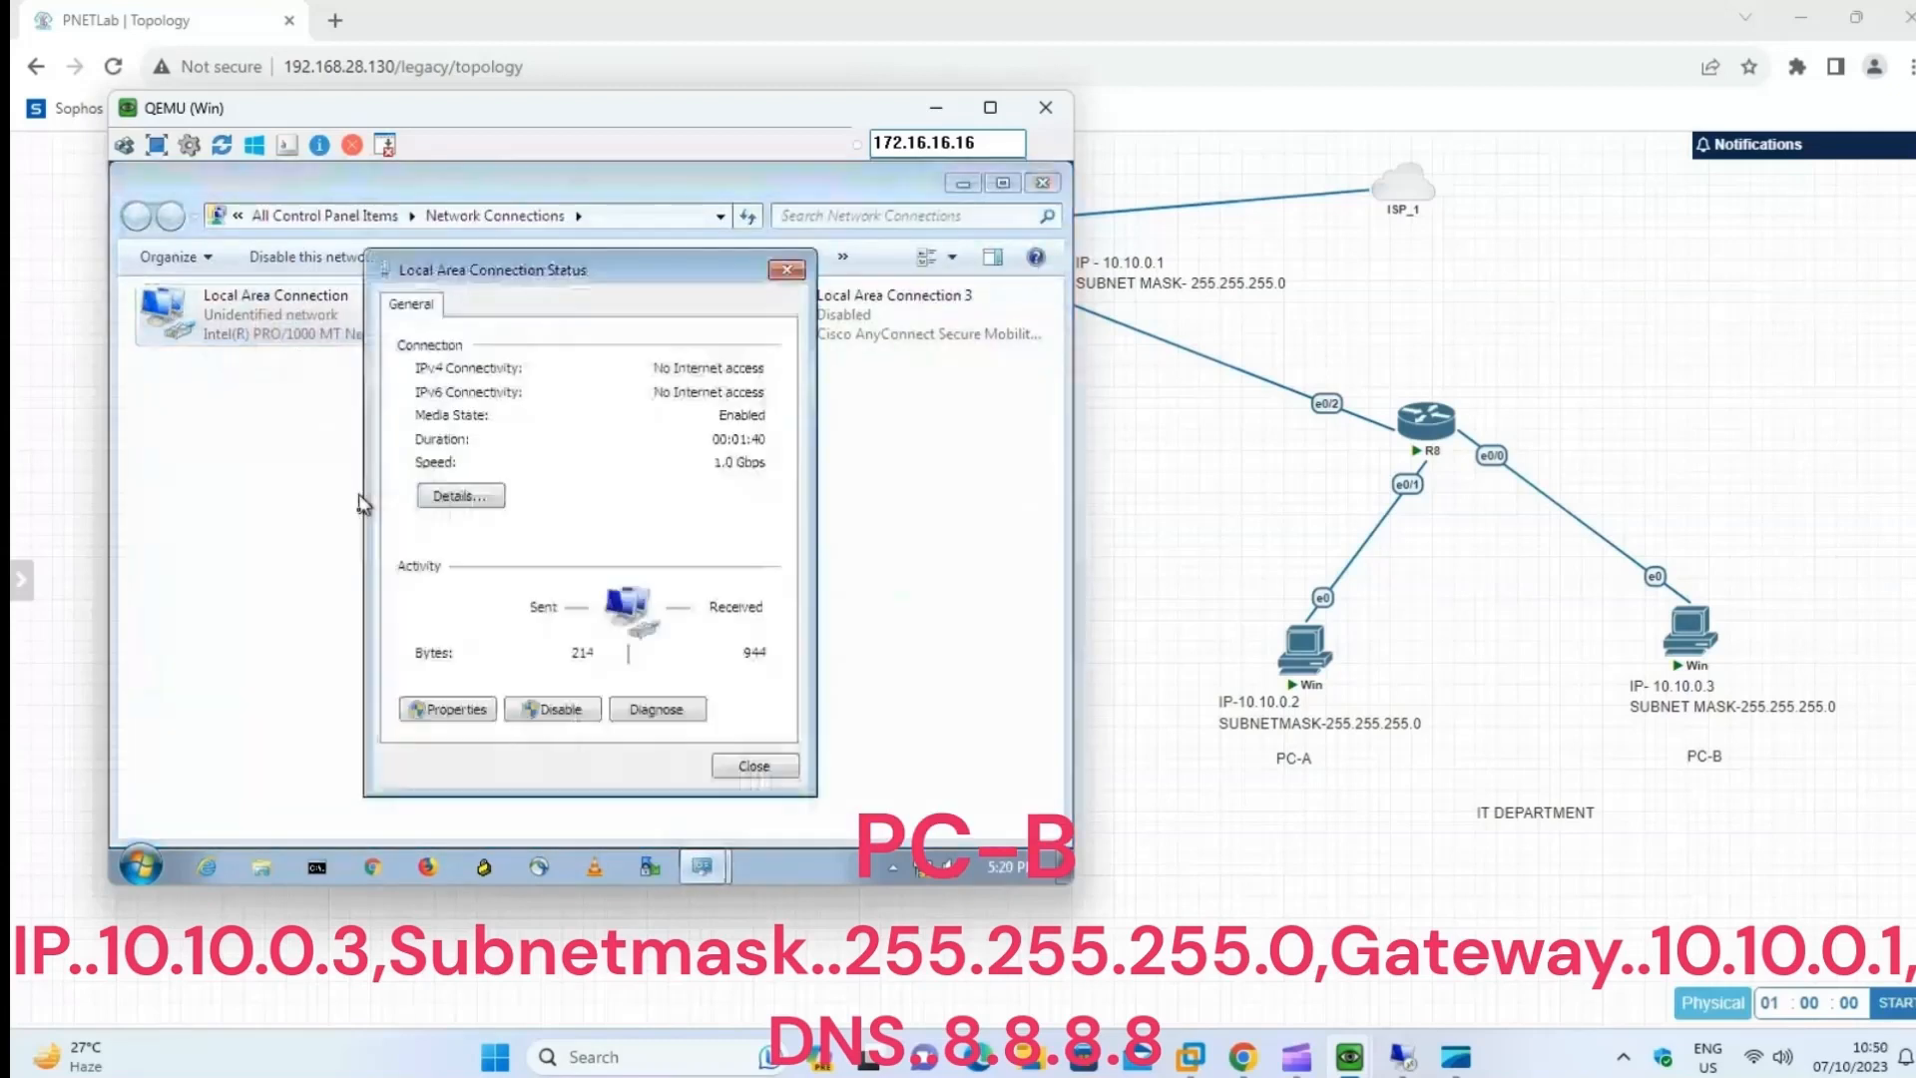
{"action": "left_click", "coordinate": [454, 710]}
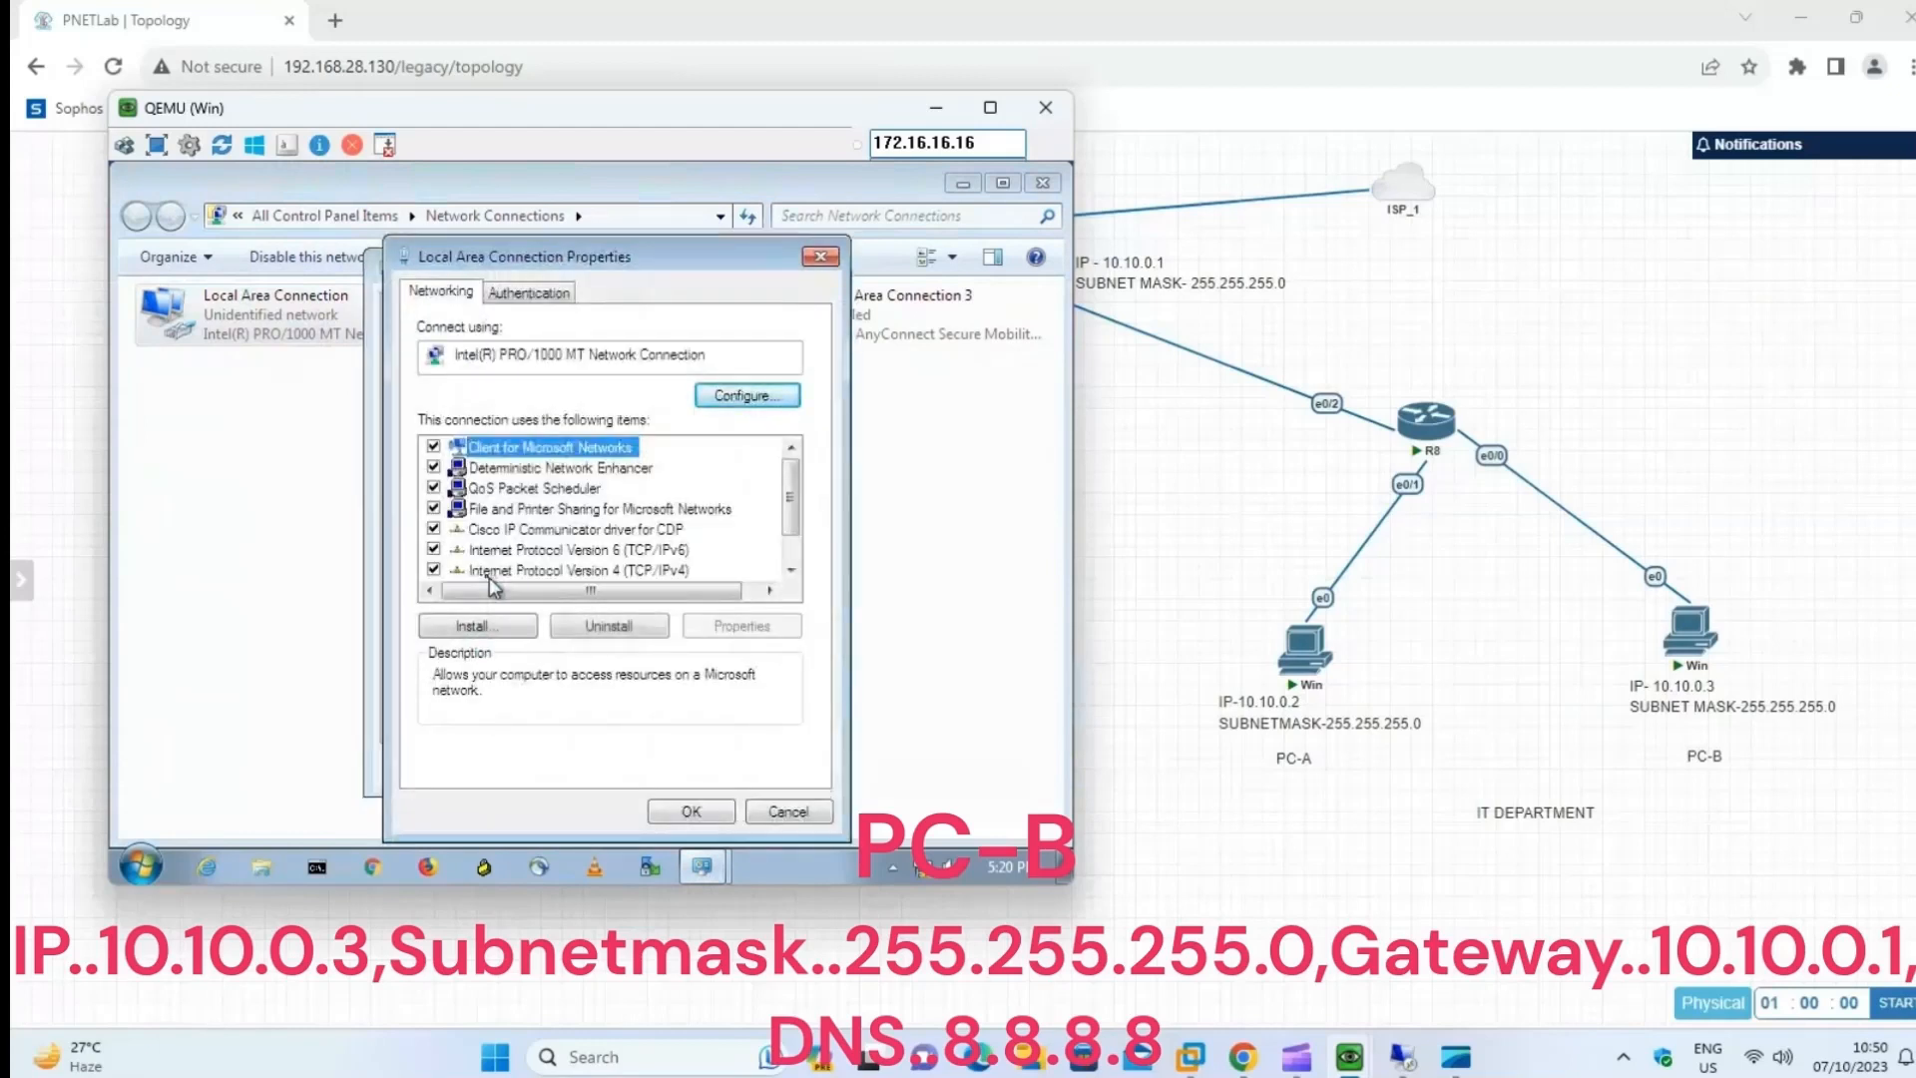
{"action": "left_click", "coordinate": [439, 572]}
{"action": "left_click", "coordinate": [433, 549]}
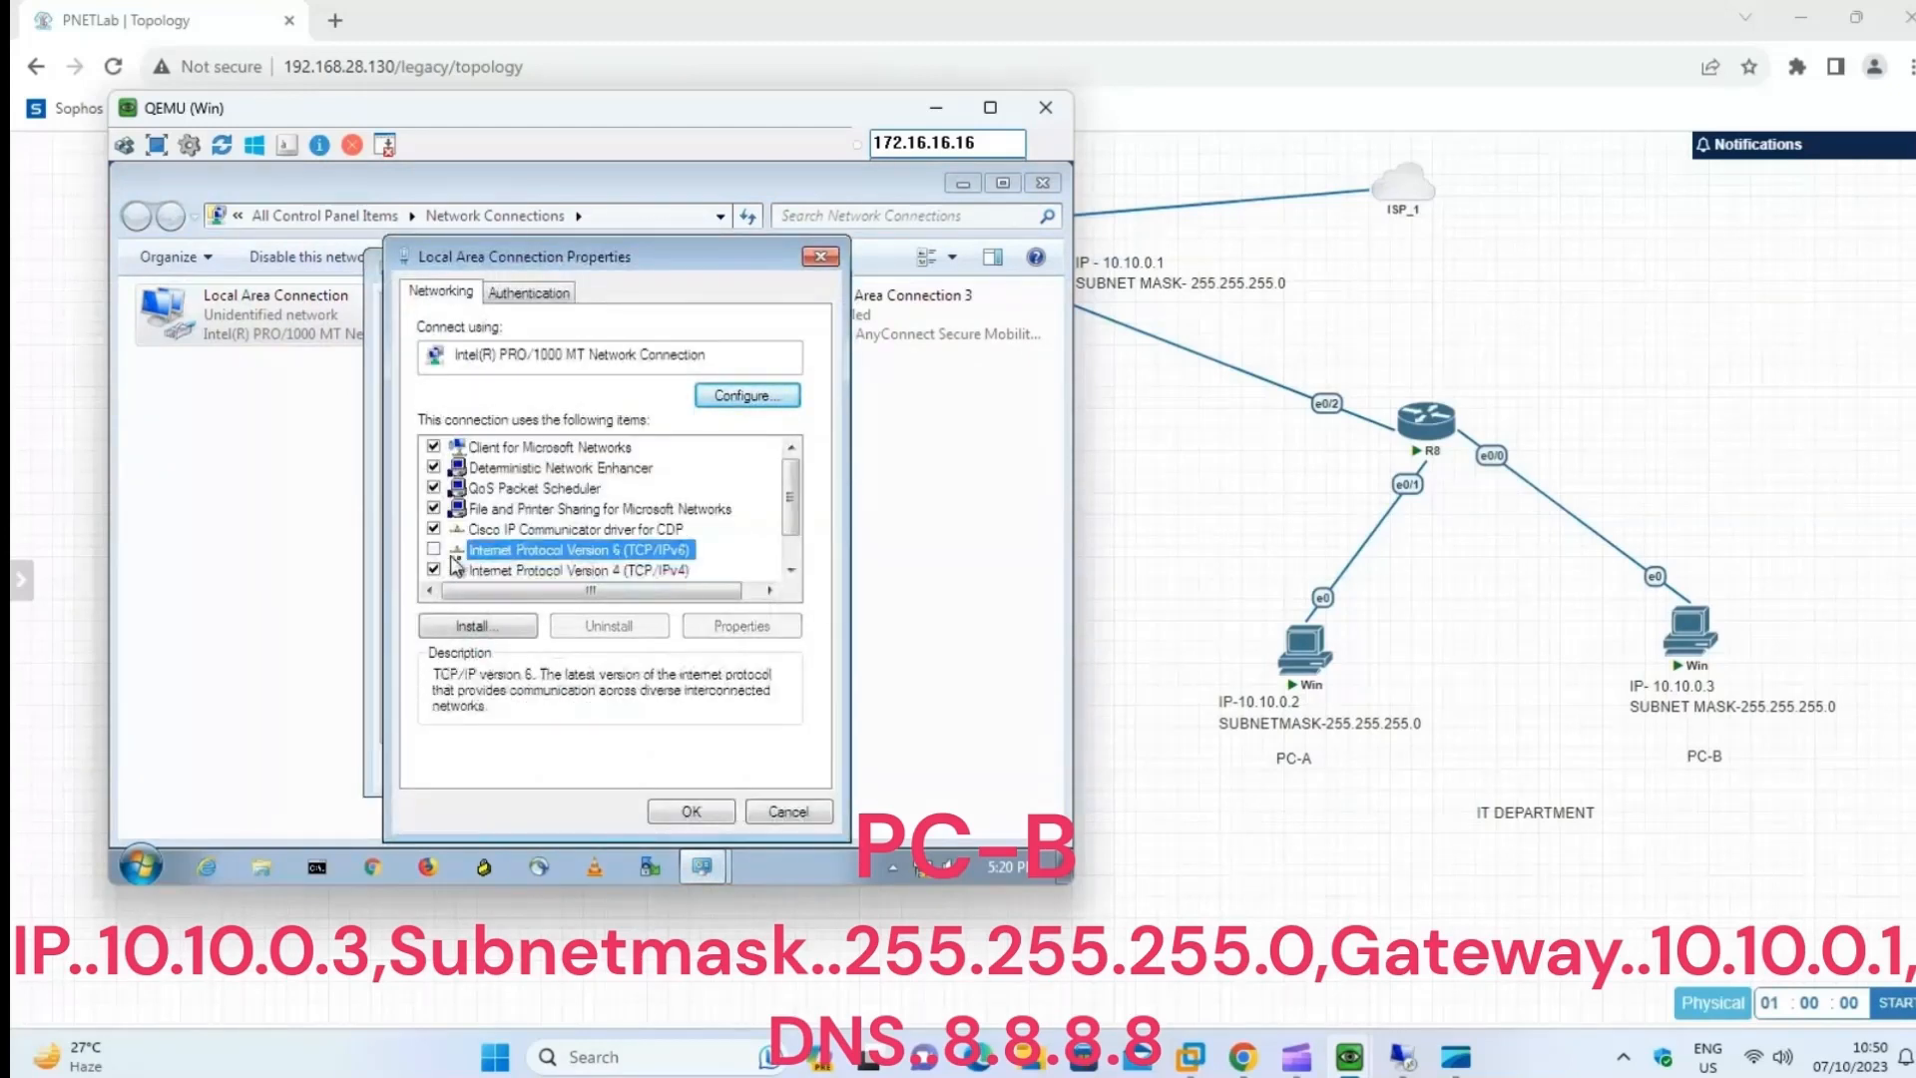
{"action": "left_click", "coordinate": [572, 571]}
{"action": "left_click", "coordinate": [741, 626]}
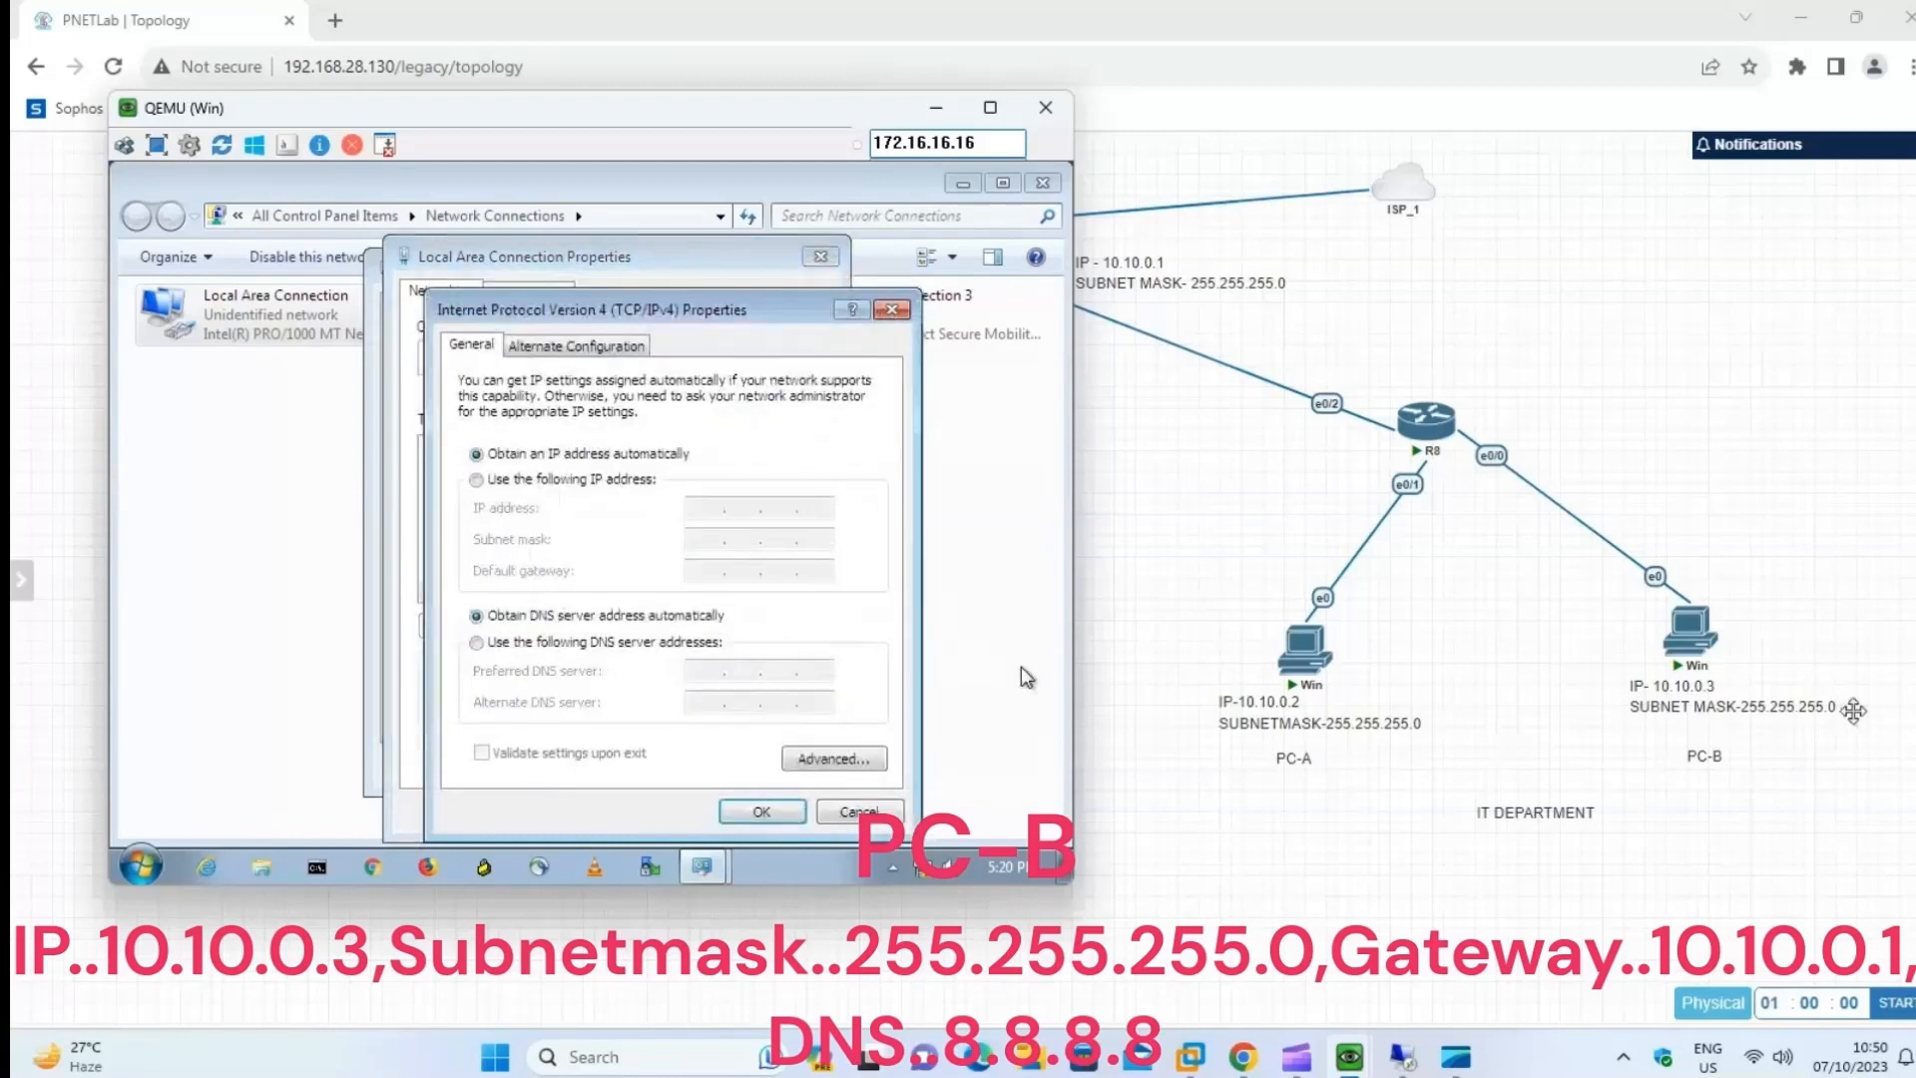
Assign PC-B the static IP address 10.10.0.3 with subnet mask 255.255.255.0.
{"action": "left_click", "coordinate": [539, 482]}
{"action": "left_click", "coordinate": [715, 514]}
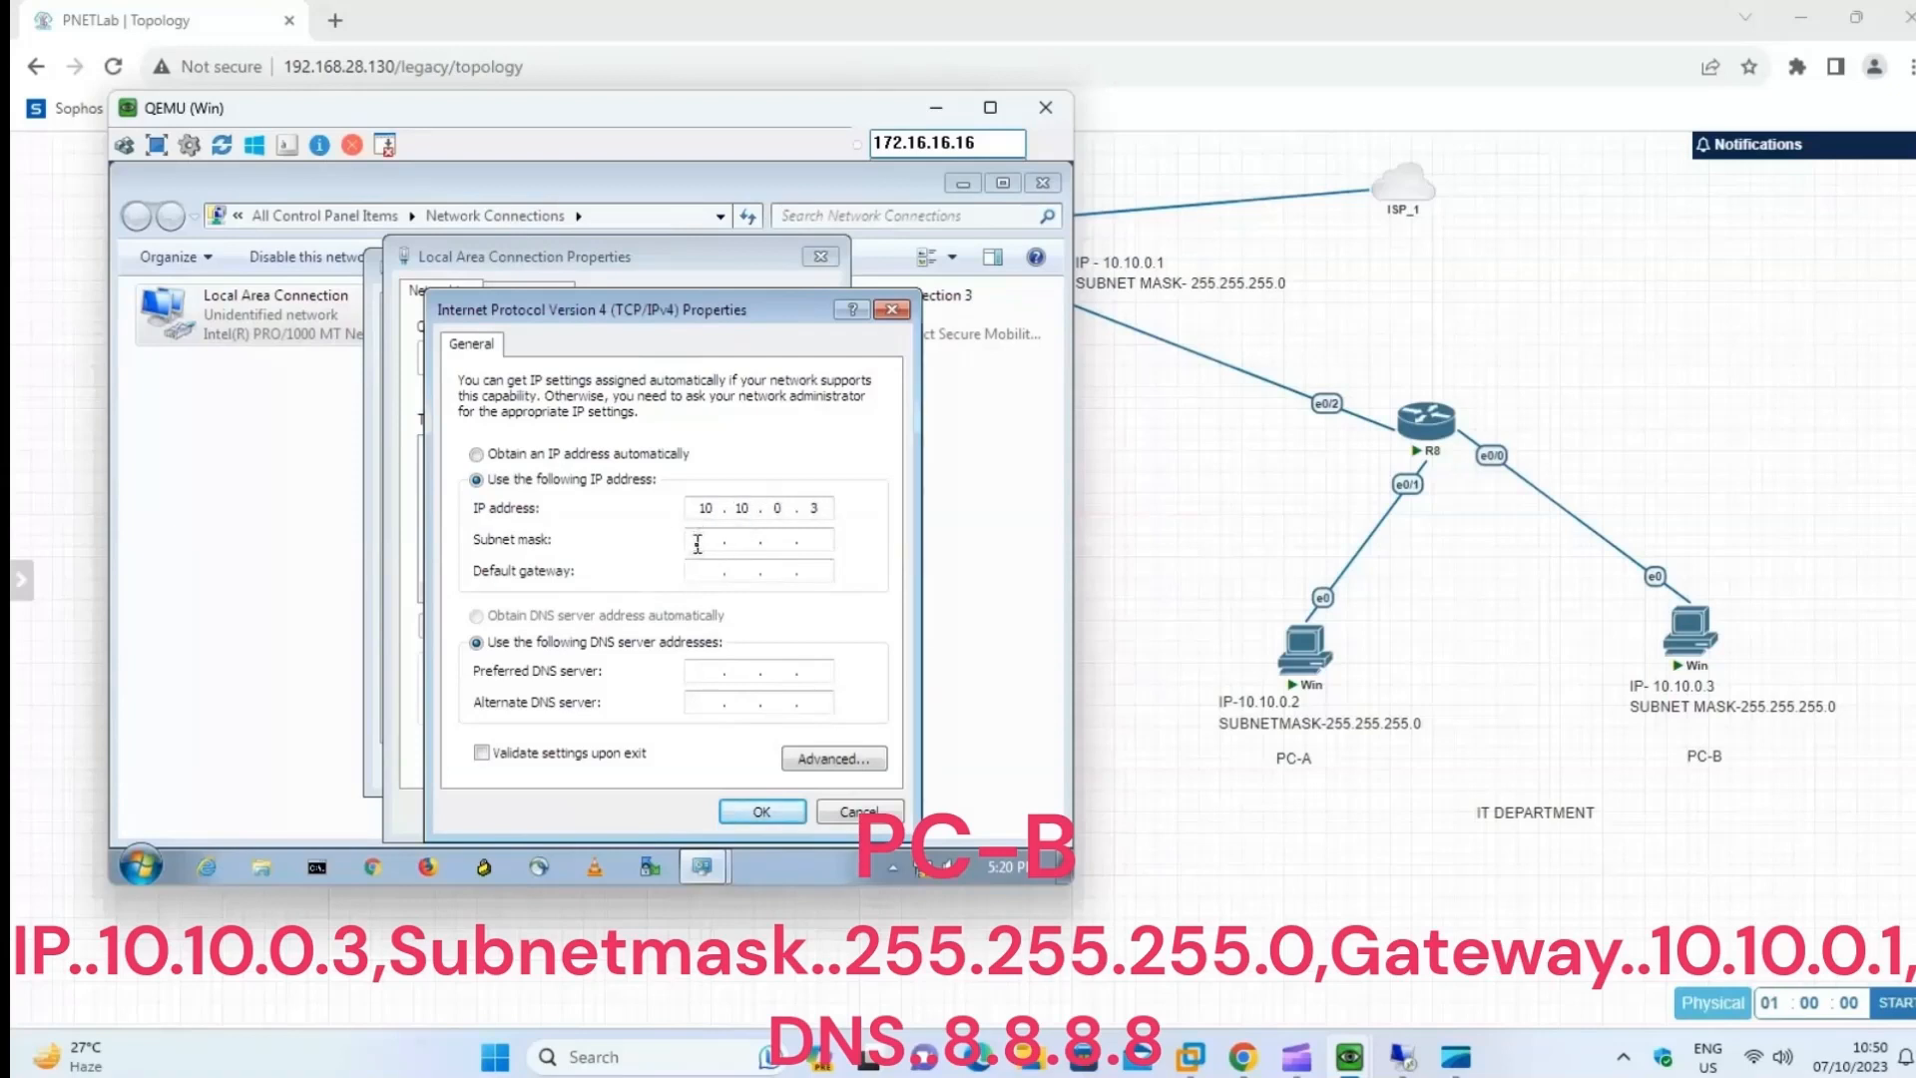
{"action": "left_click", "coordinate": [697, 542]}
Set PC-B's default gateway to 10.10.0.1 and preferred DNS server to 8.8.8.8, then apply the settings and close the connection dialogs.
{"action": "left_click_drag", "start_coordinate": [861, 108], "coordinate": [649, 127]}
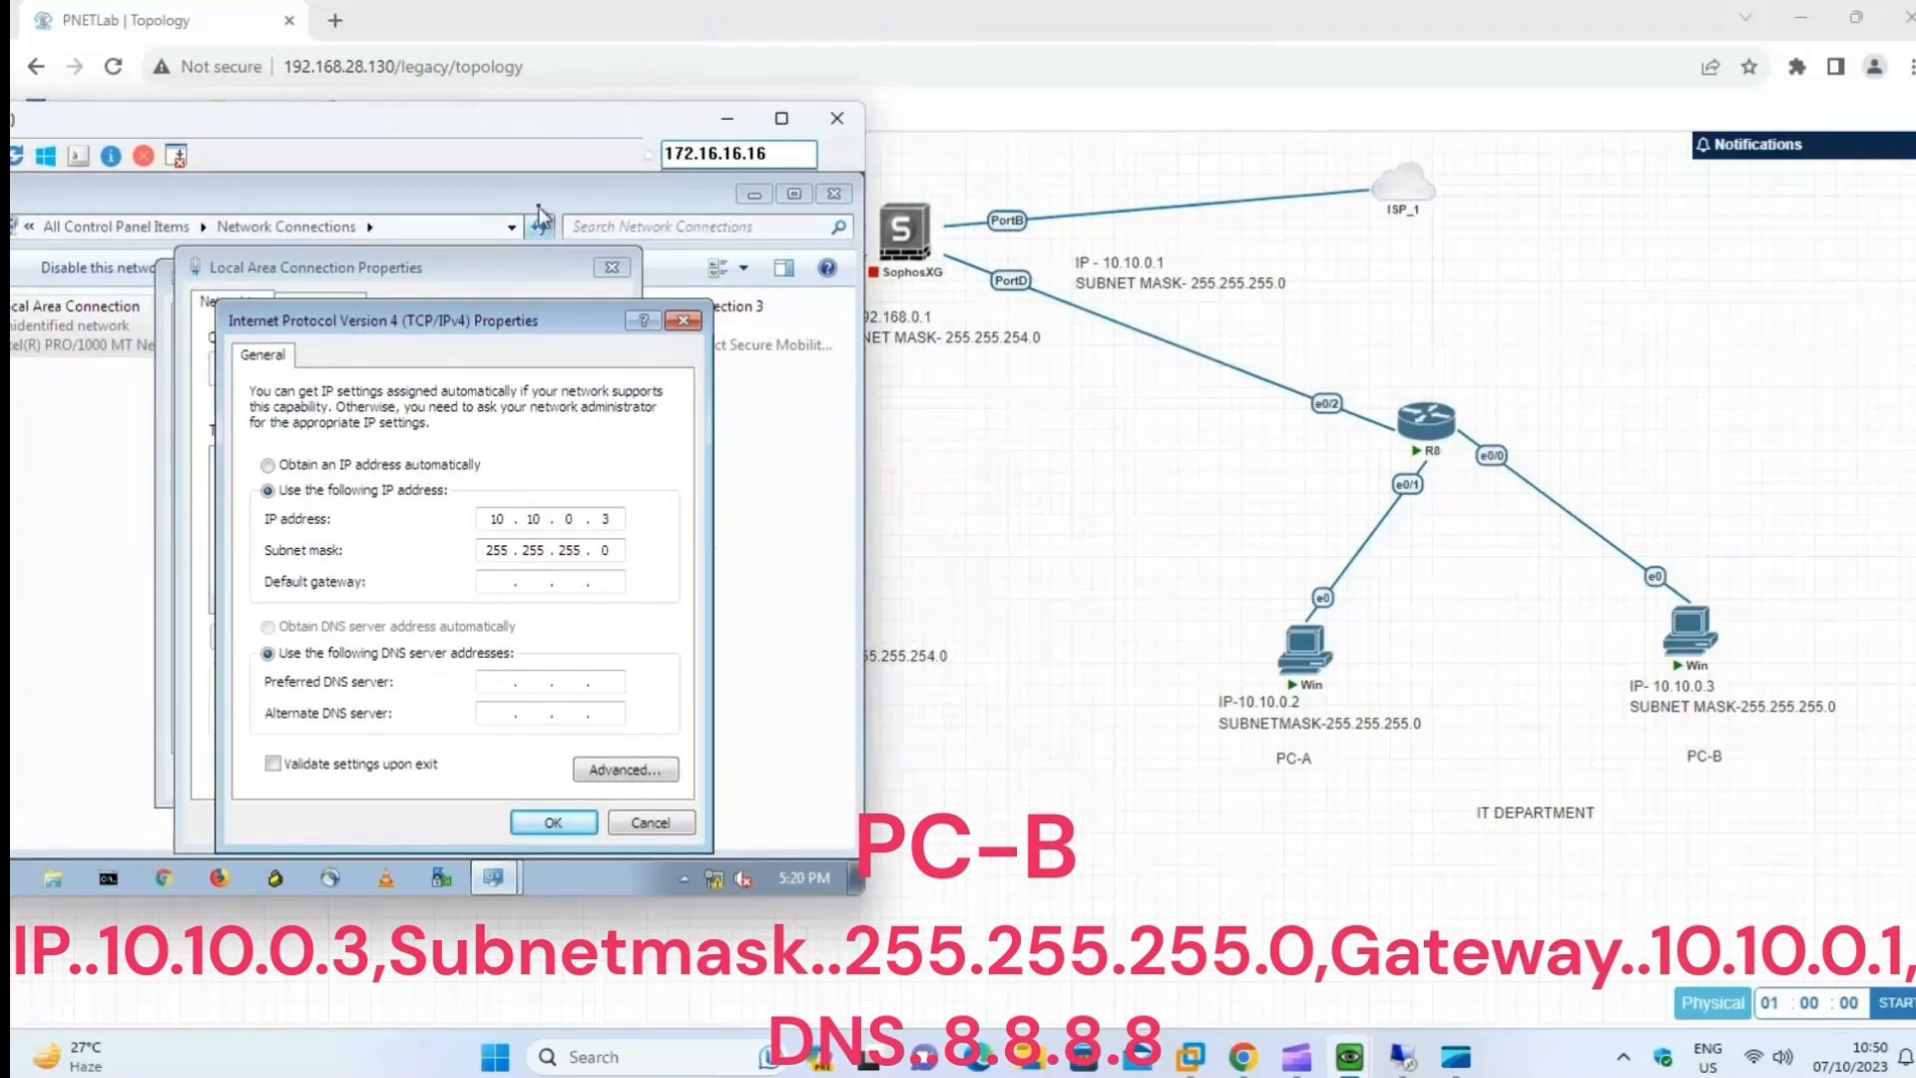
{"action": "left_click", "coordinate": [567, 197]}
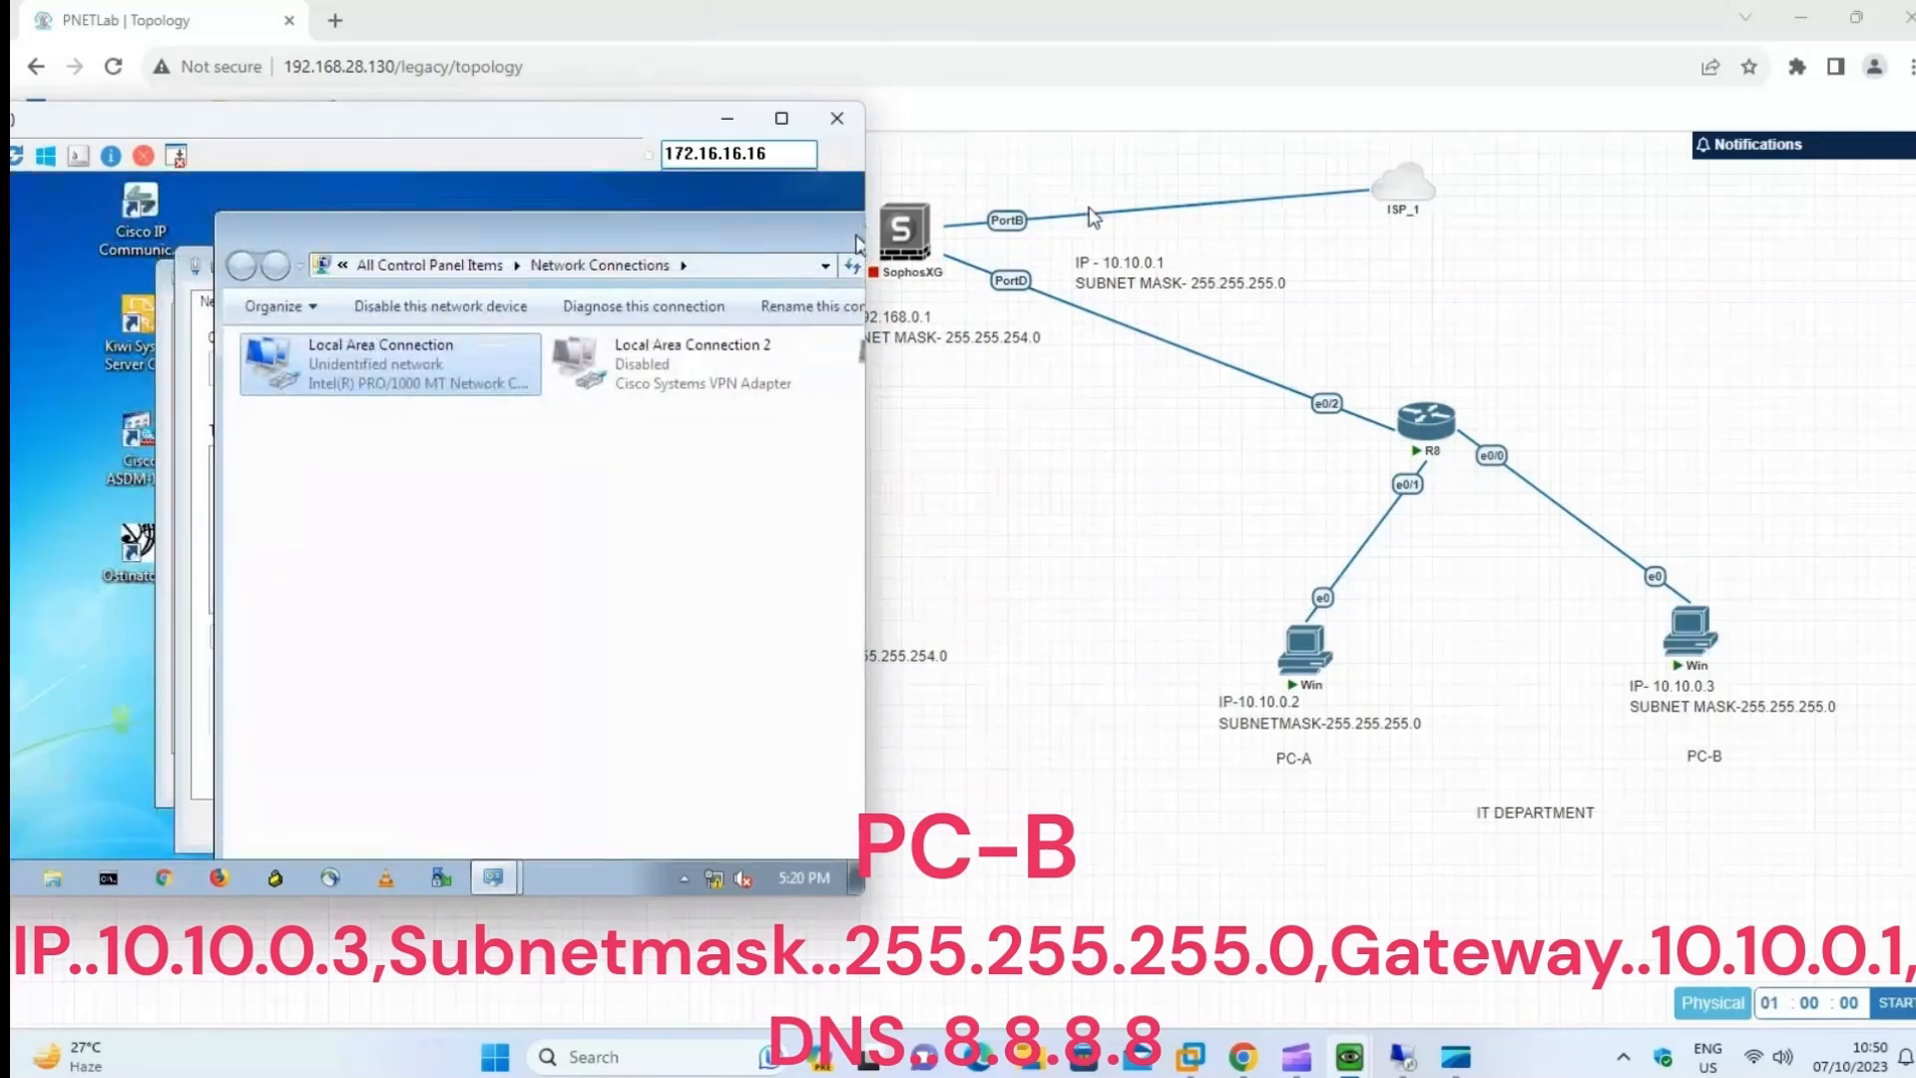
{"action": "double_click", "coordinate": [572, 200]}
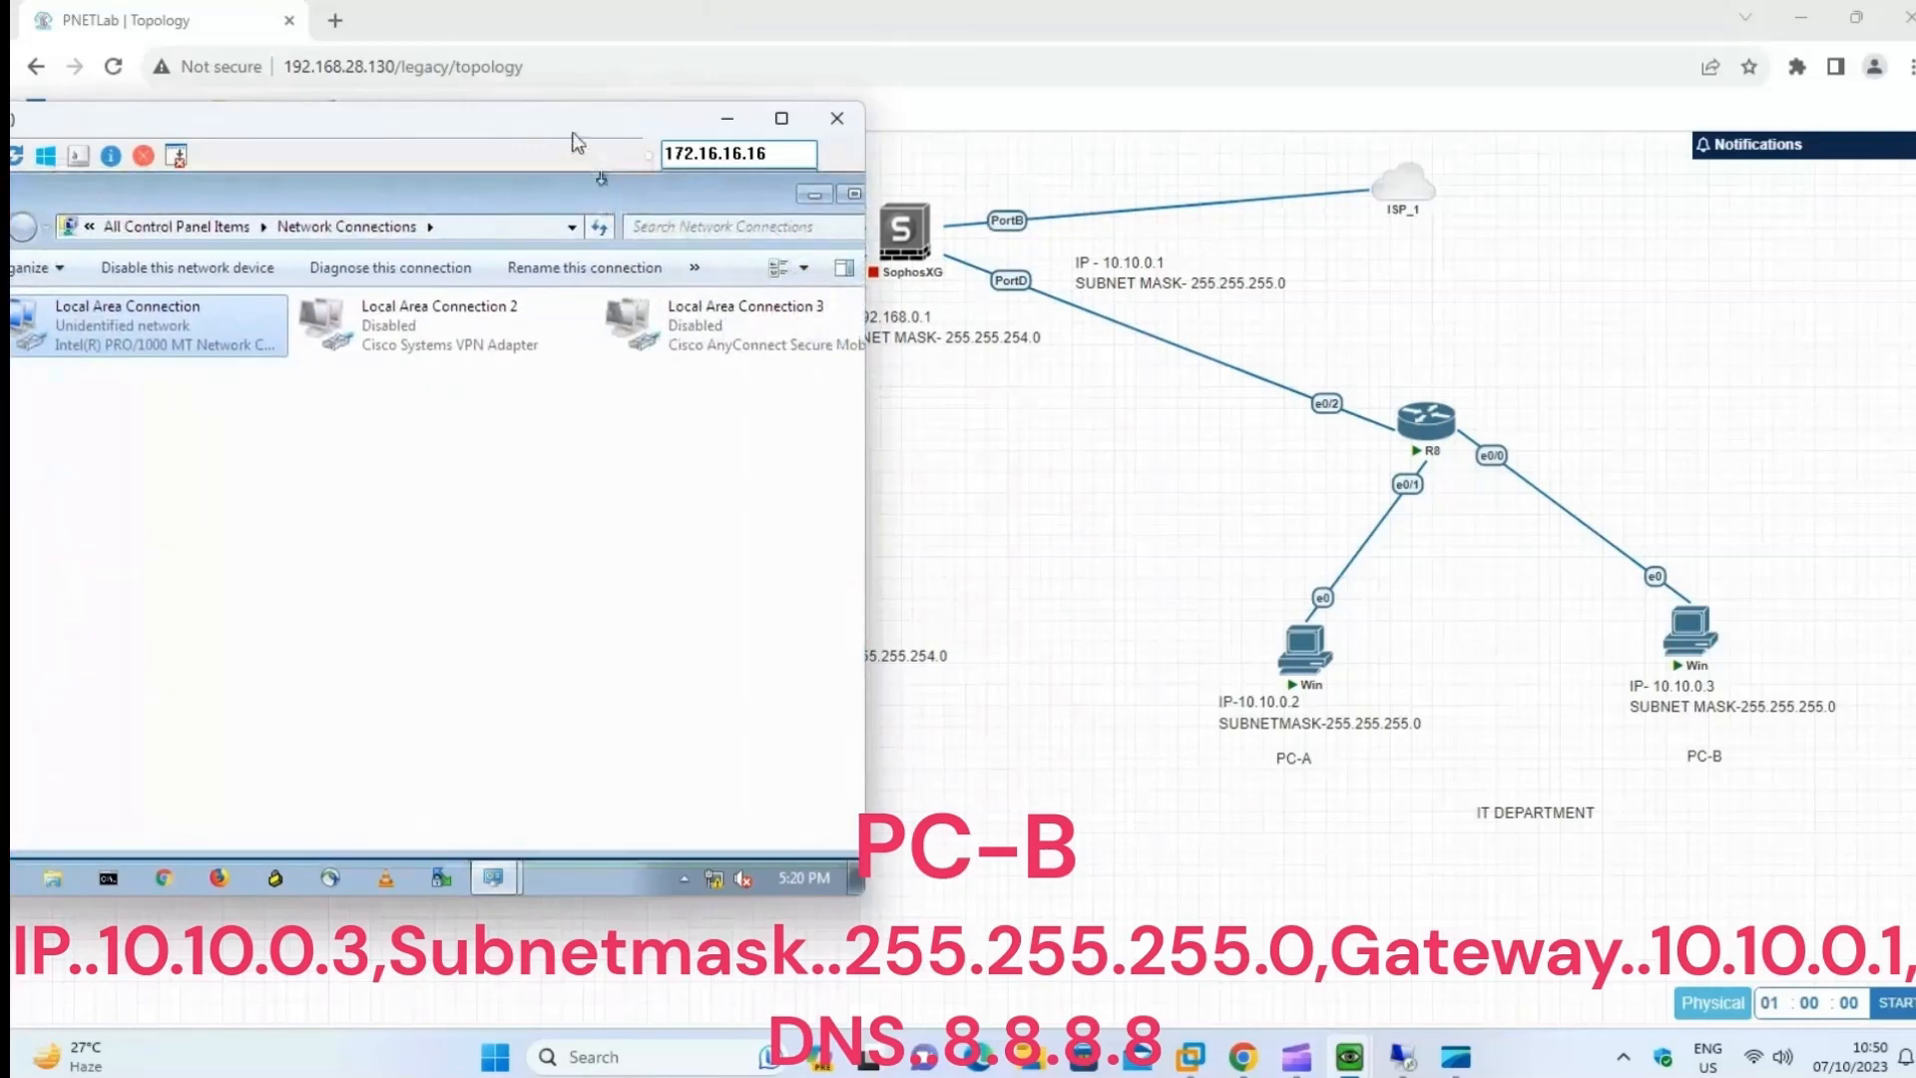
{"action": "left_click_drag", "start_coordinate": [576, 133], "coordinate": [1082, 175]}
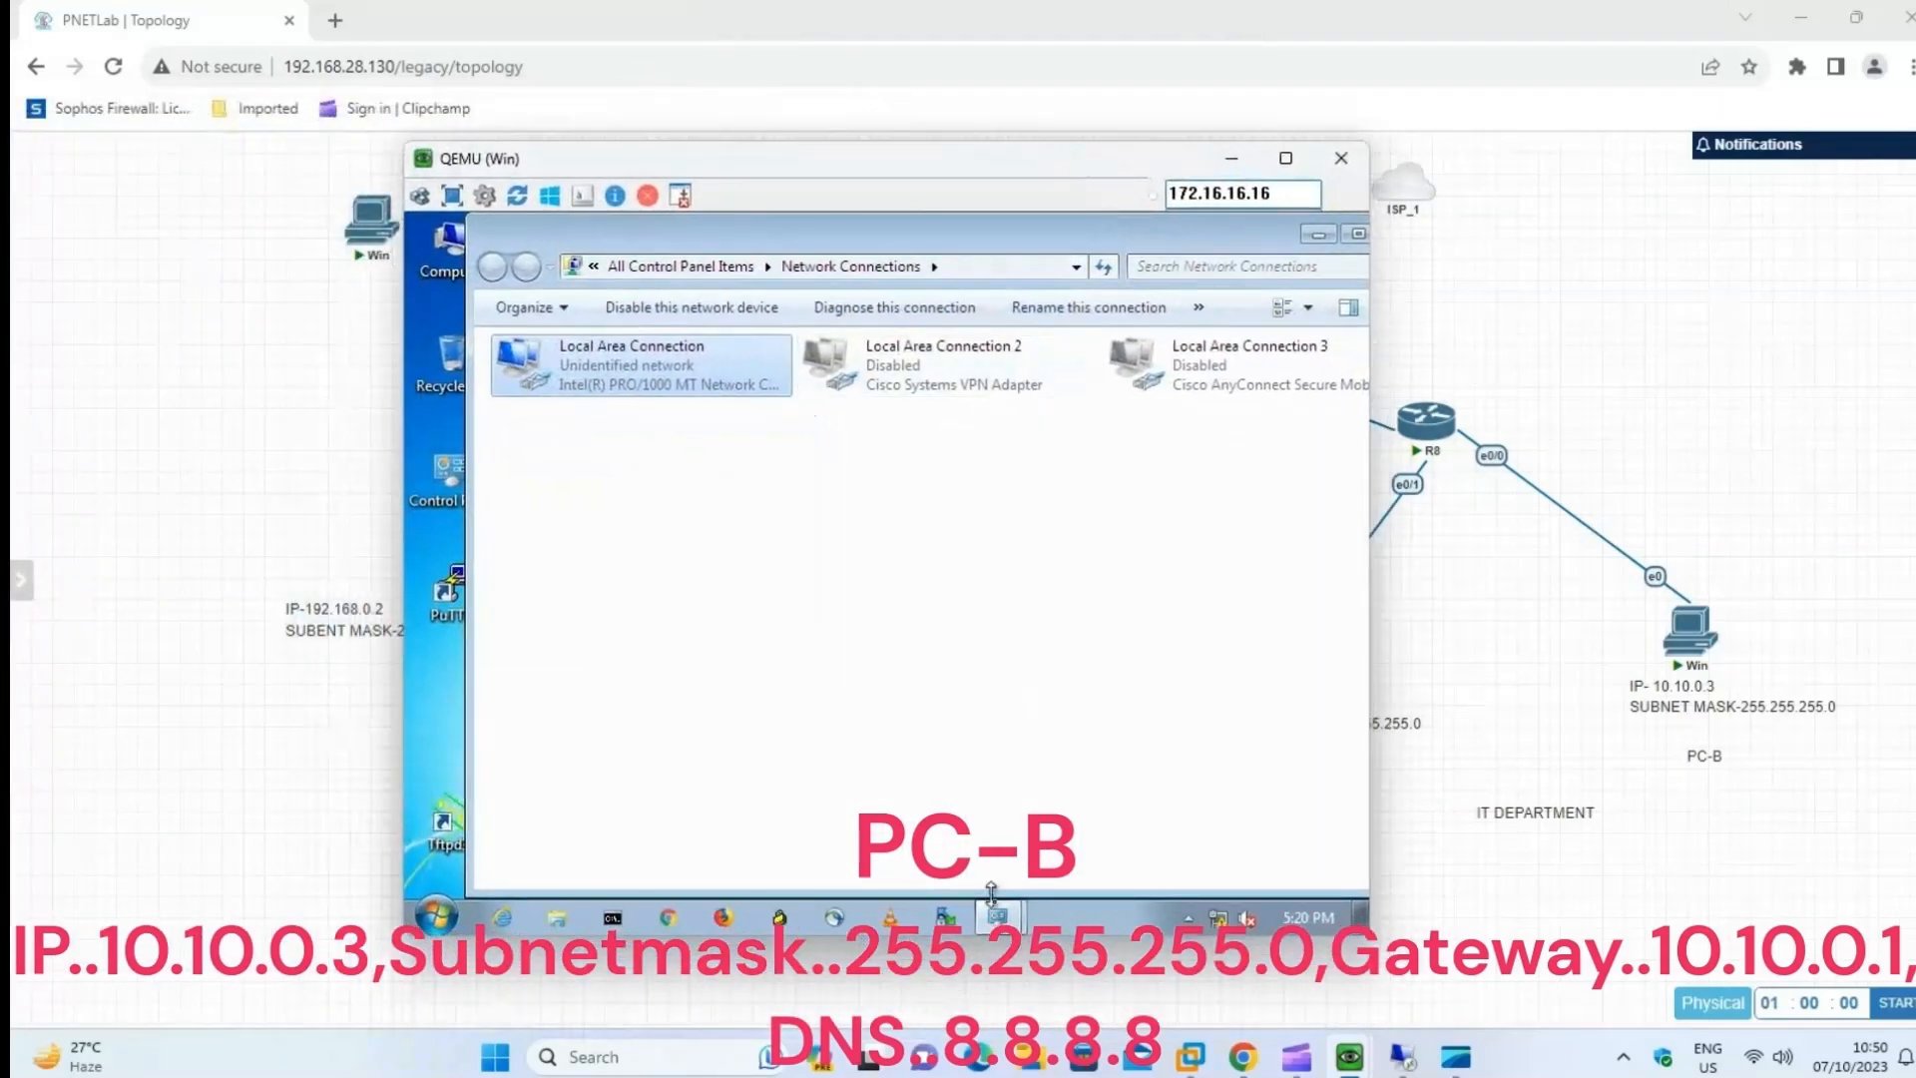
{"action": "left_click", "coordinate": [1013, 908]}
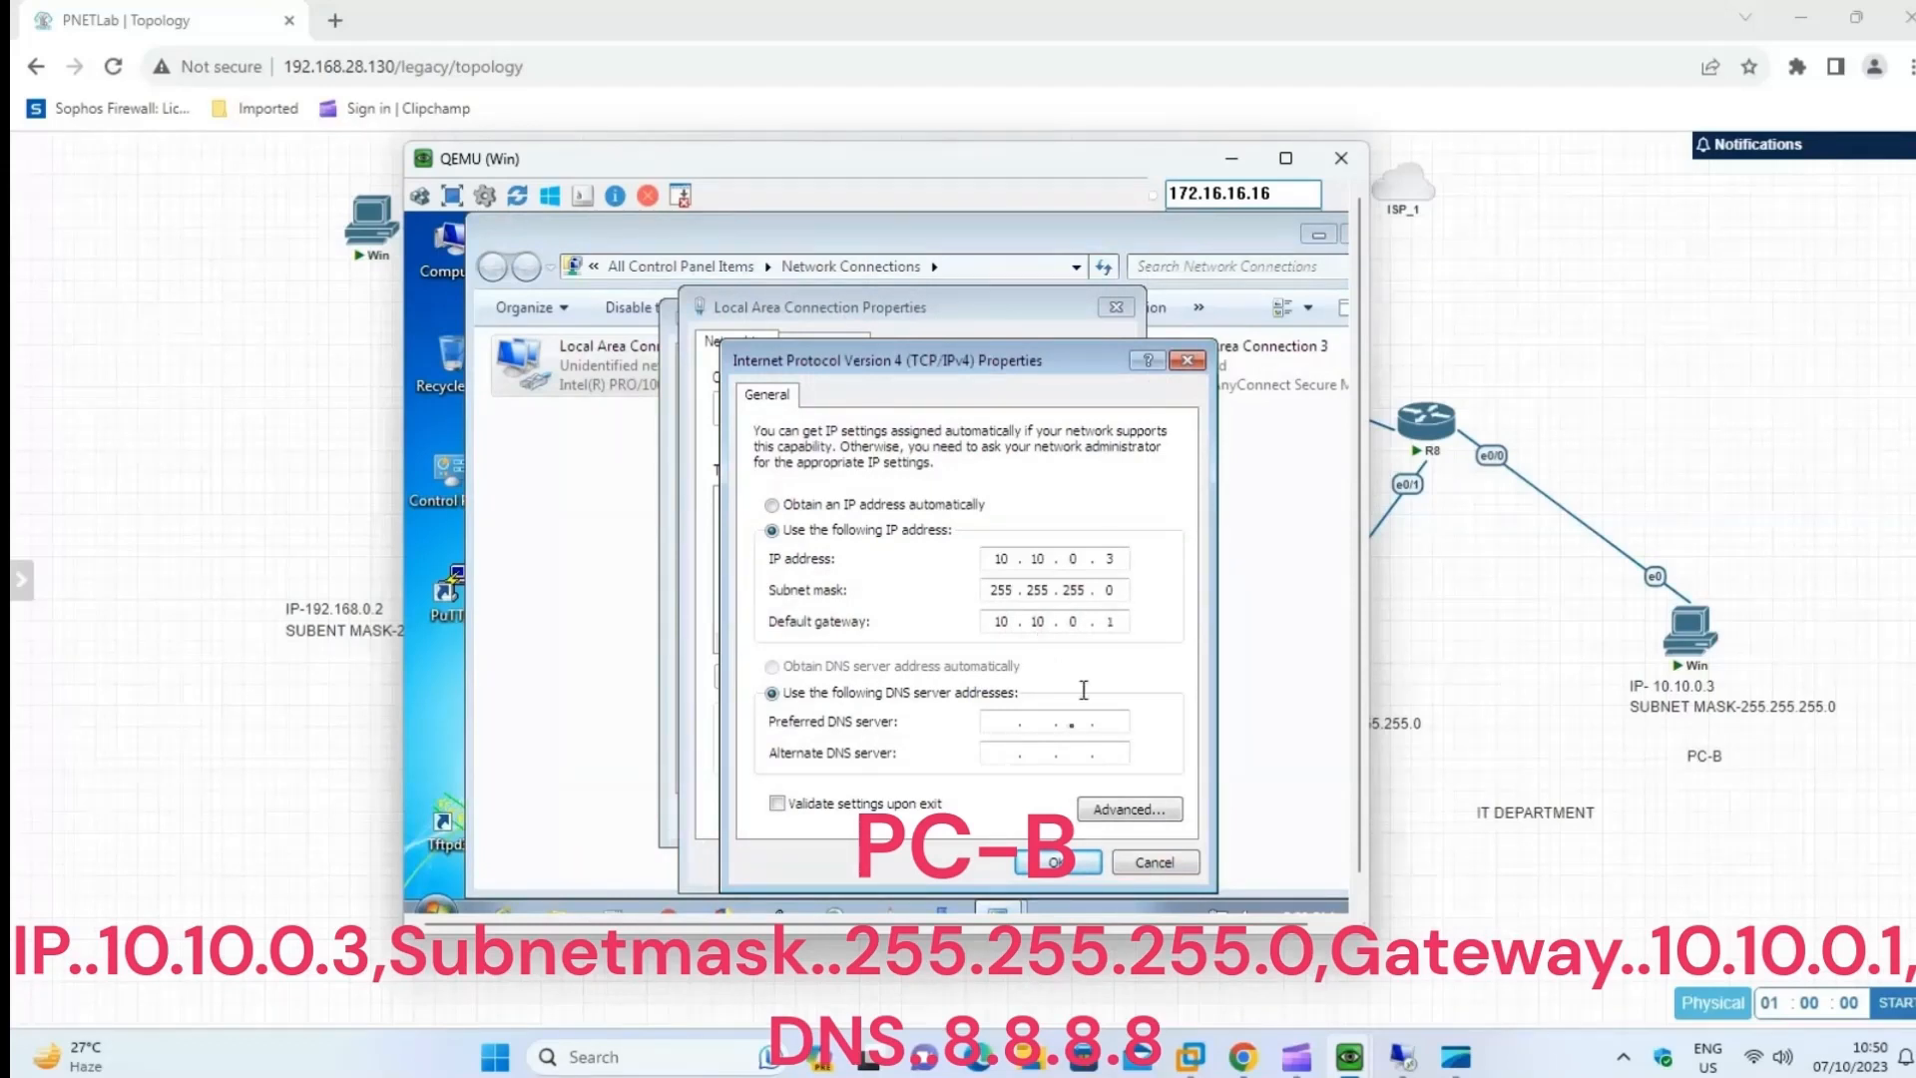
{"action": "left_click", "coordinate": [1026, 865]}
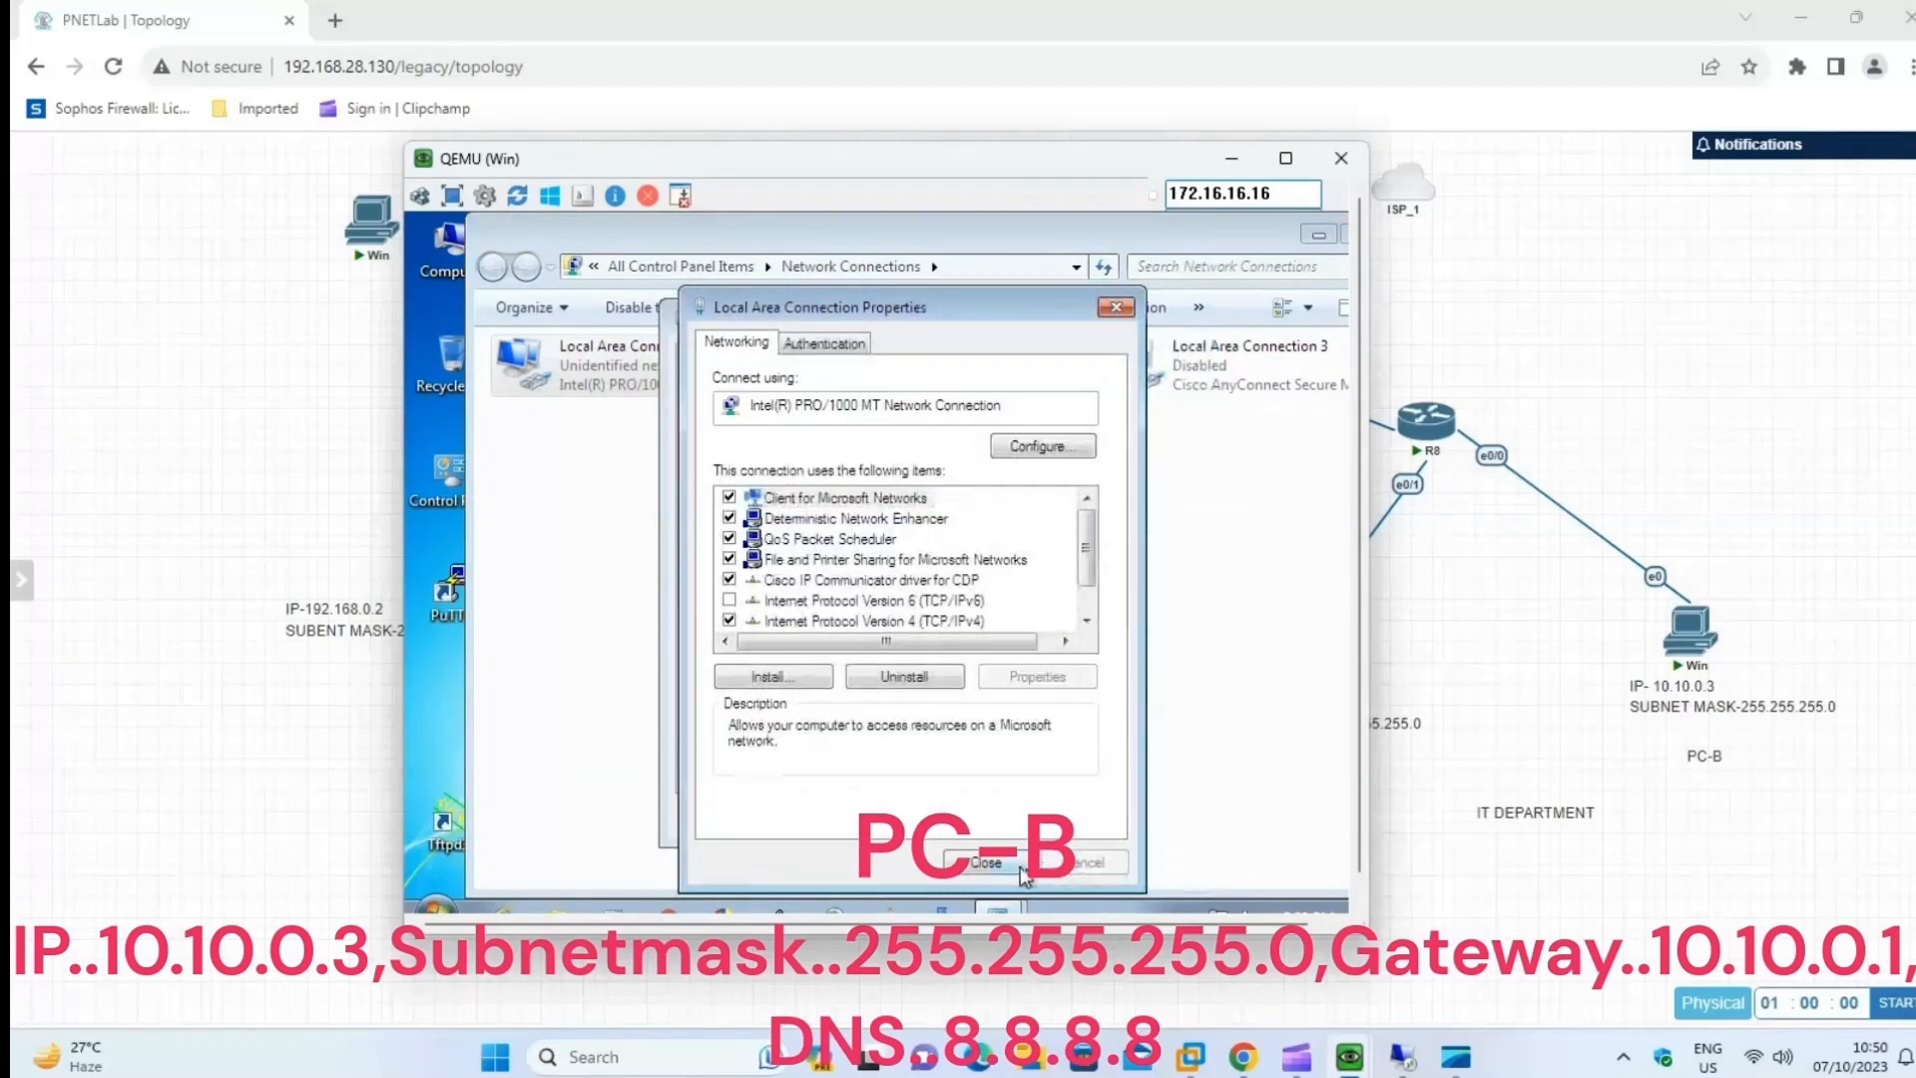
{"action": "left_click", "coordinate": [993, 864]}
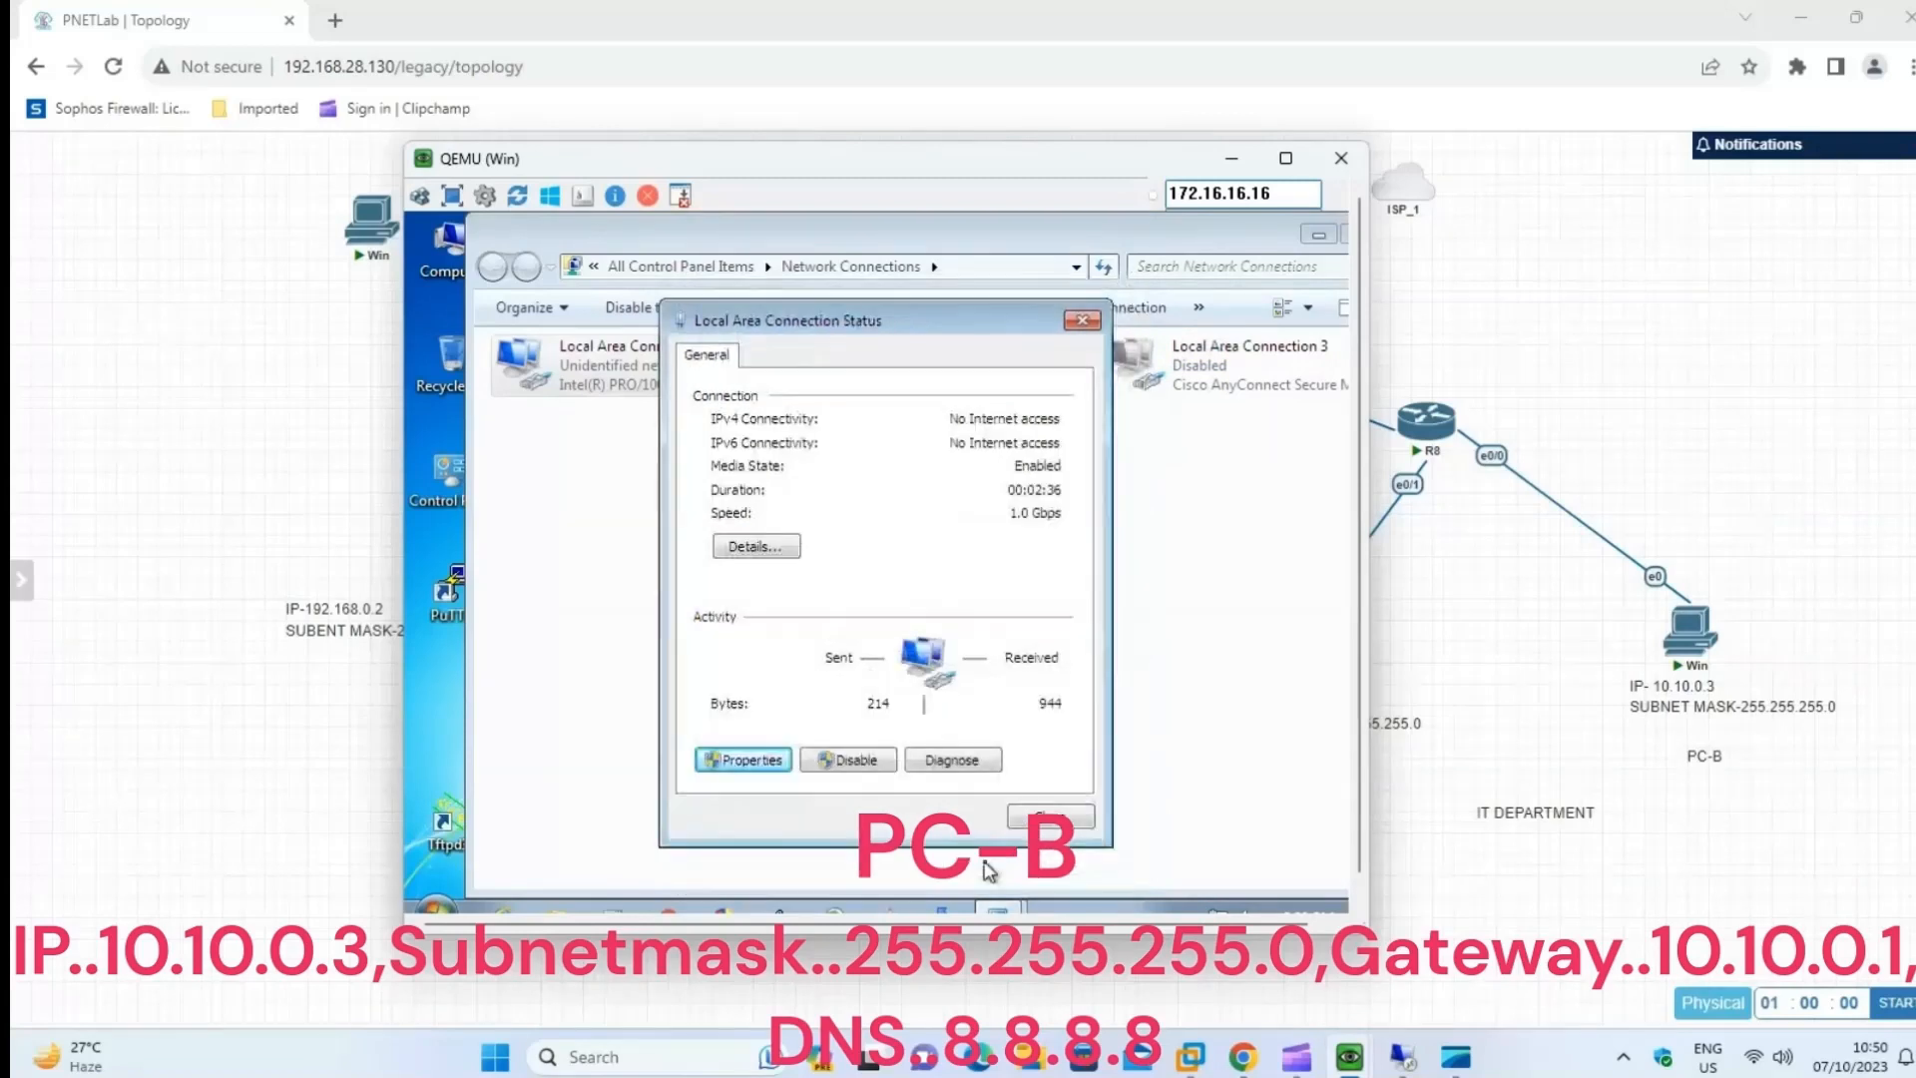
{"action": "left_click", "coordinate": [1051, 824]}
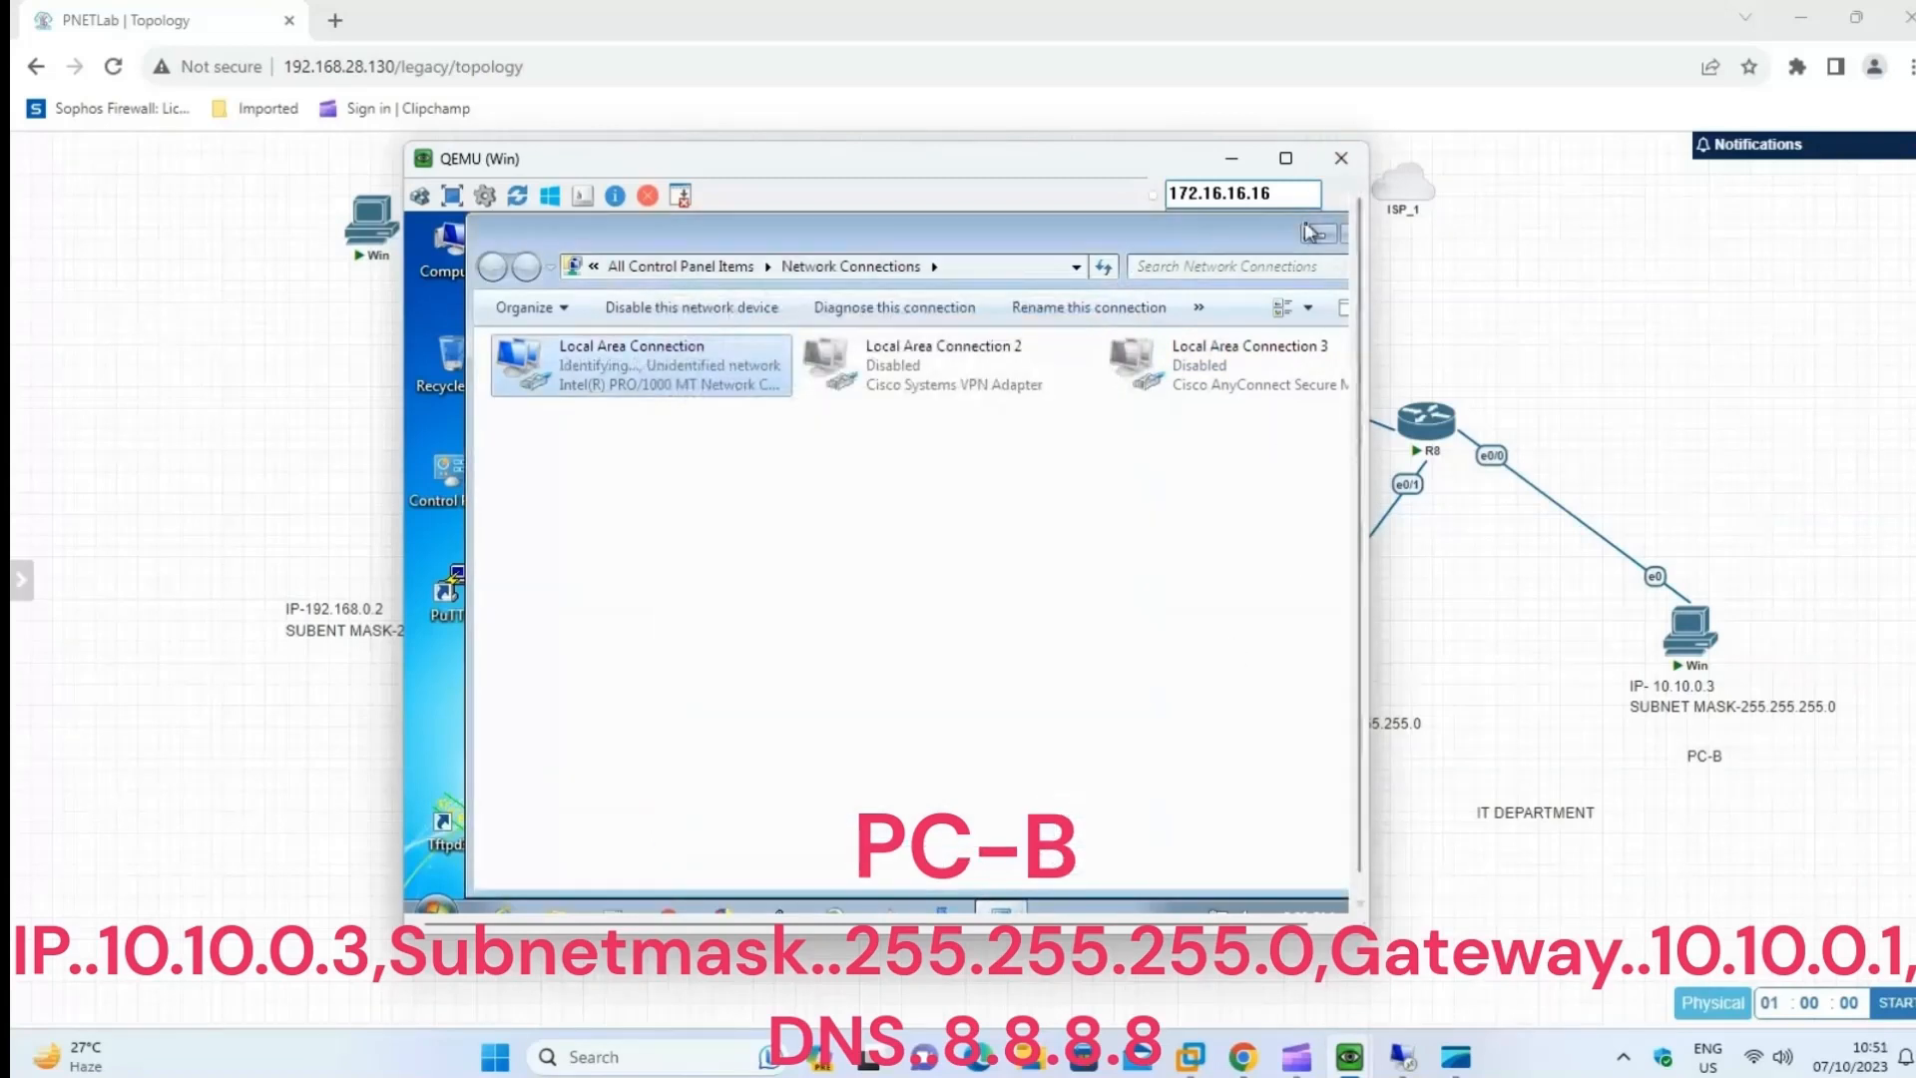
Bring the full Network Connections window into view on PC-B and close it.
{"action": "left_click_drag", "start_coordinate": [1145, 160], "coordinate": [999, 129]}
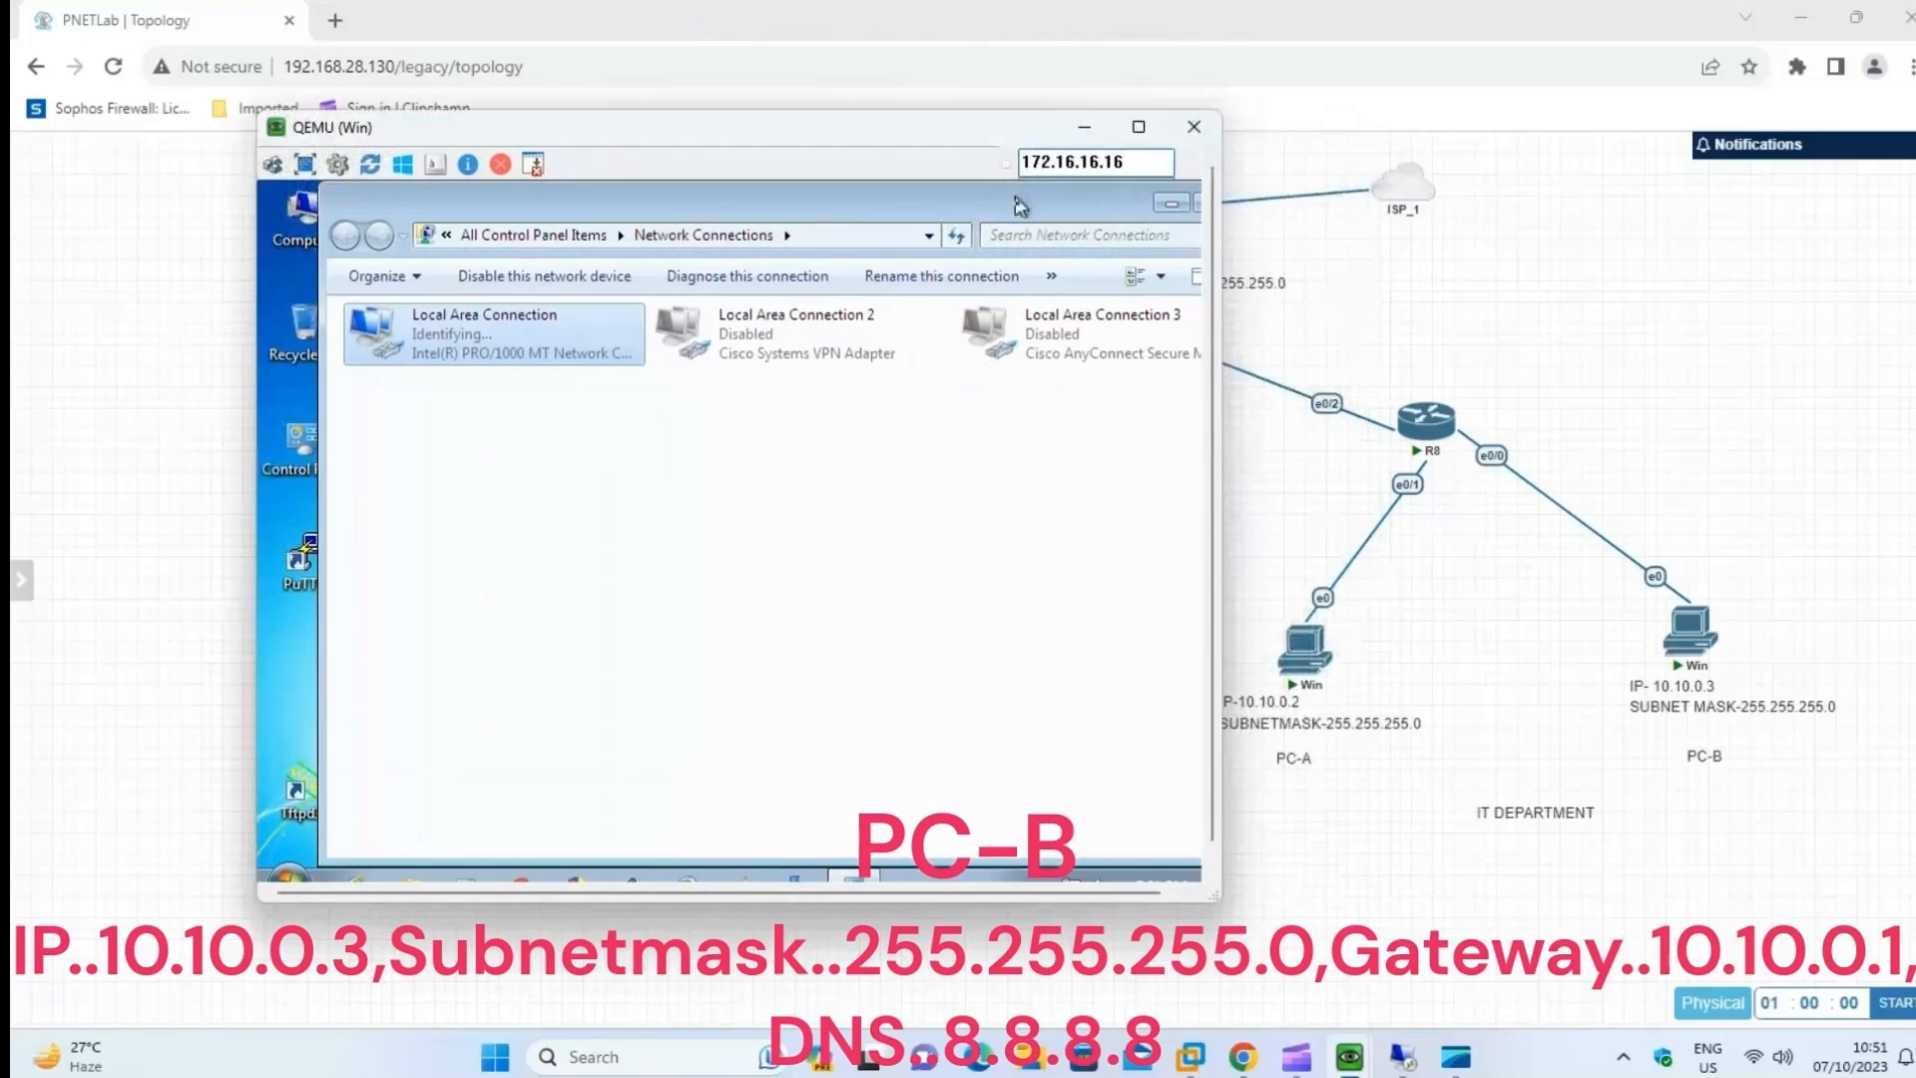
{"action": "left_click_drag", "start_coordinate": [1015, 199], "coordinate": [938, 201]}
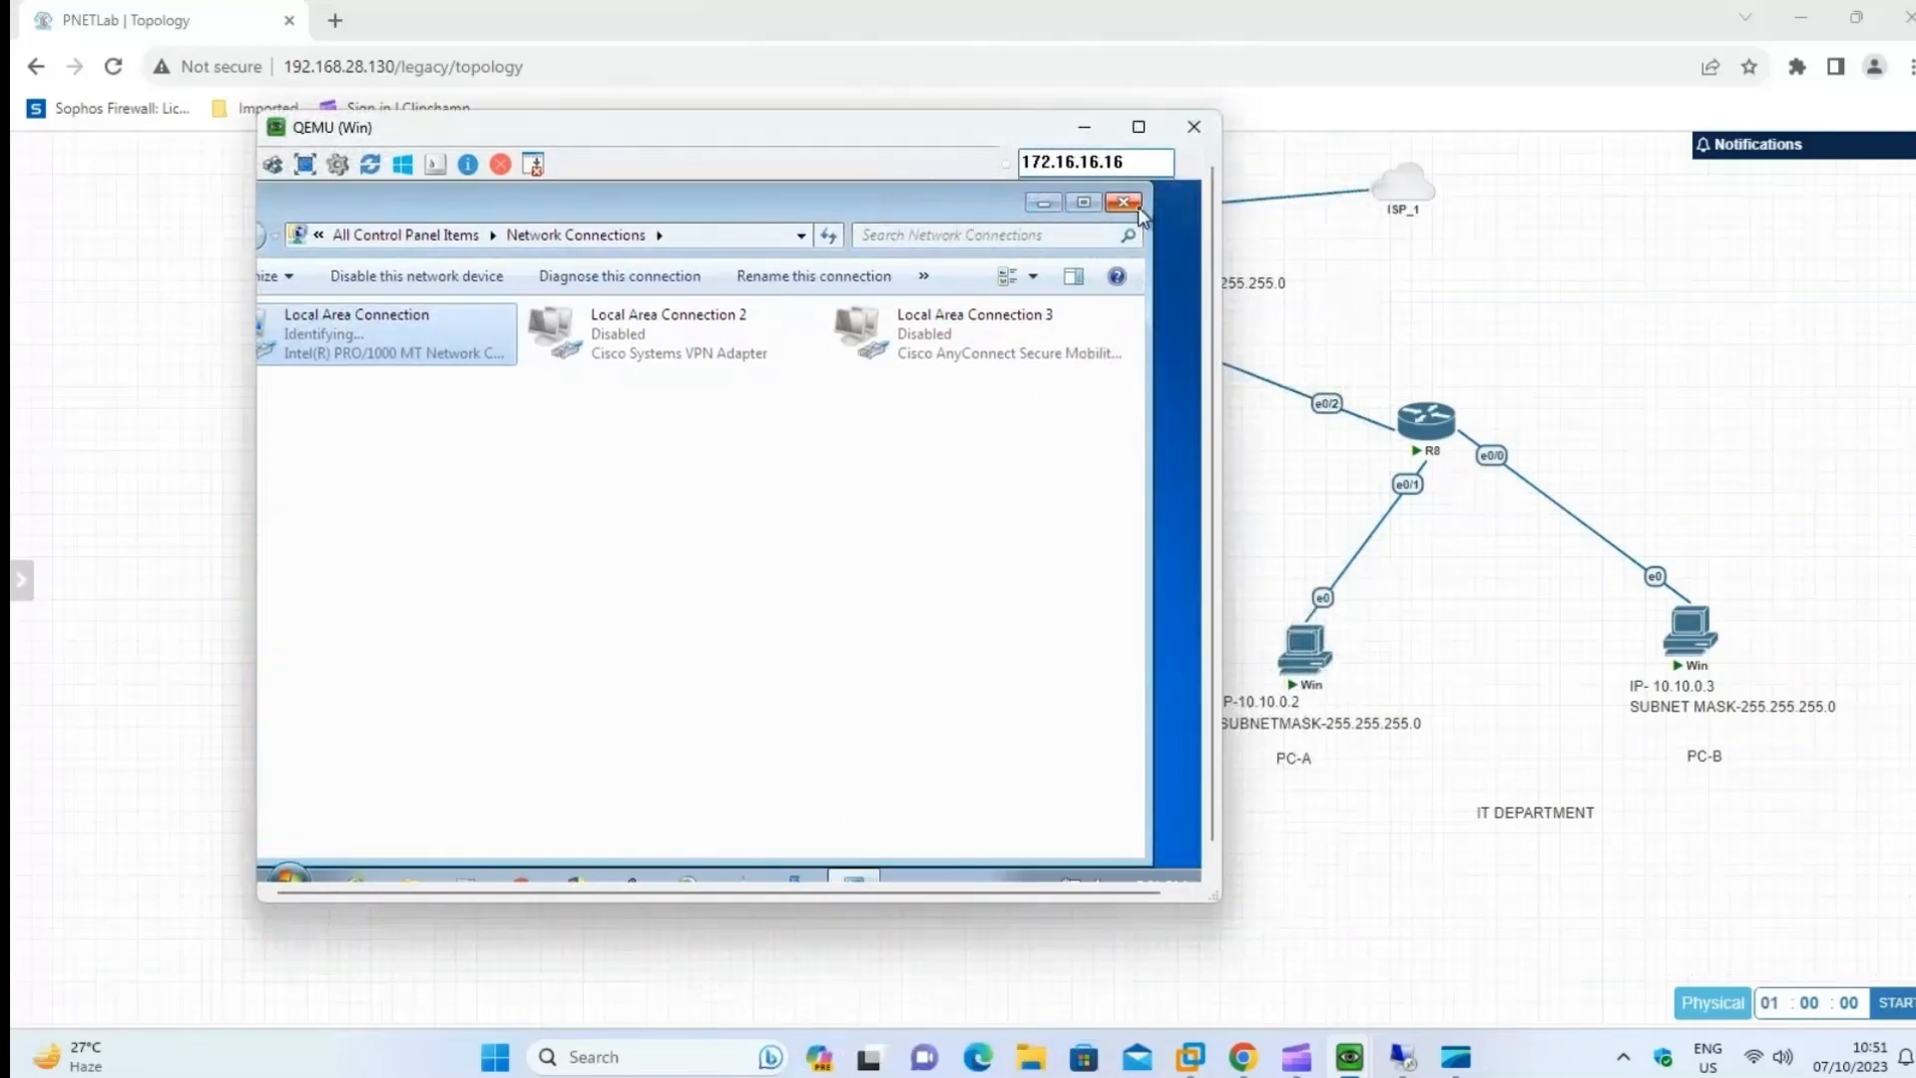
{"action": "left_click", "coordinate": [1175, 197]}
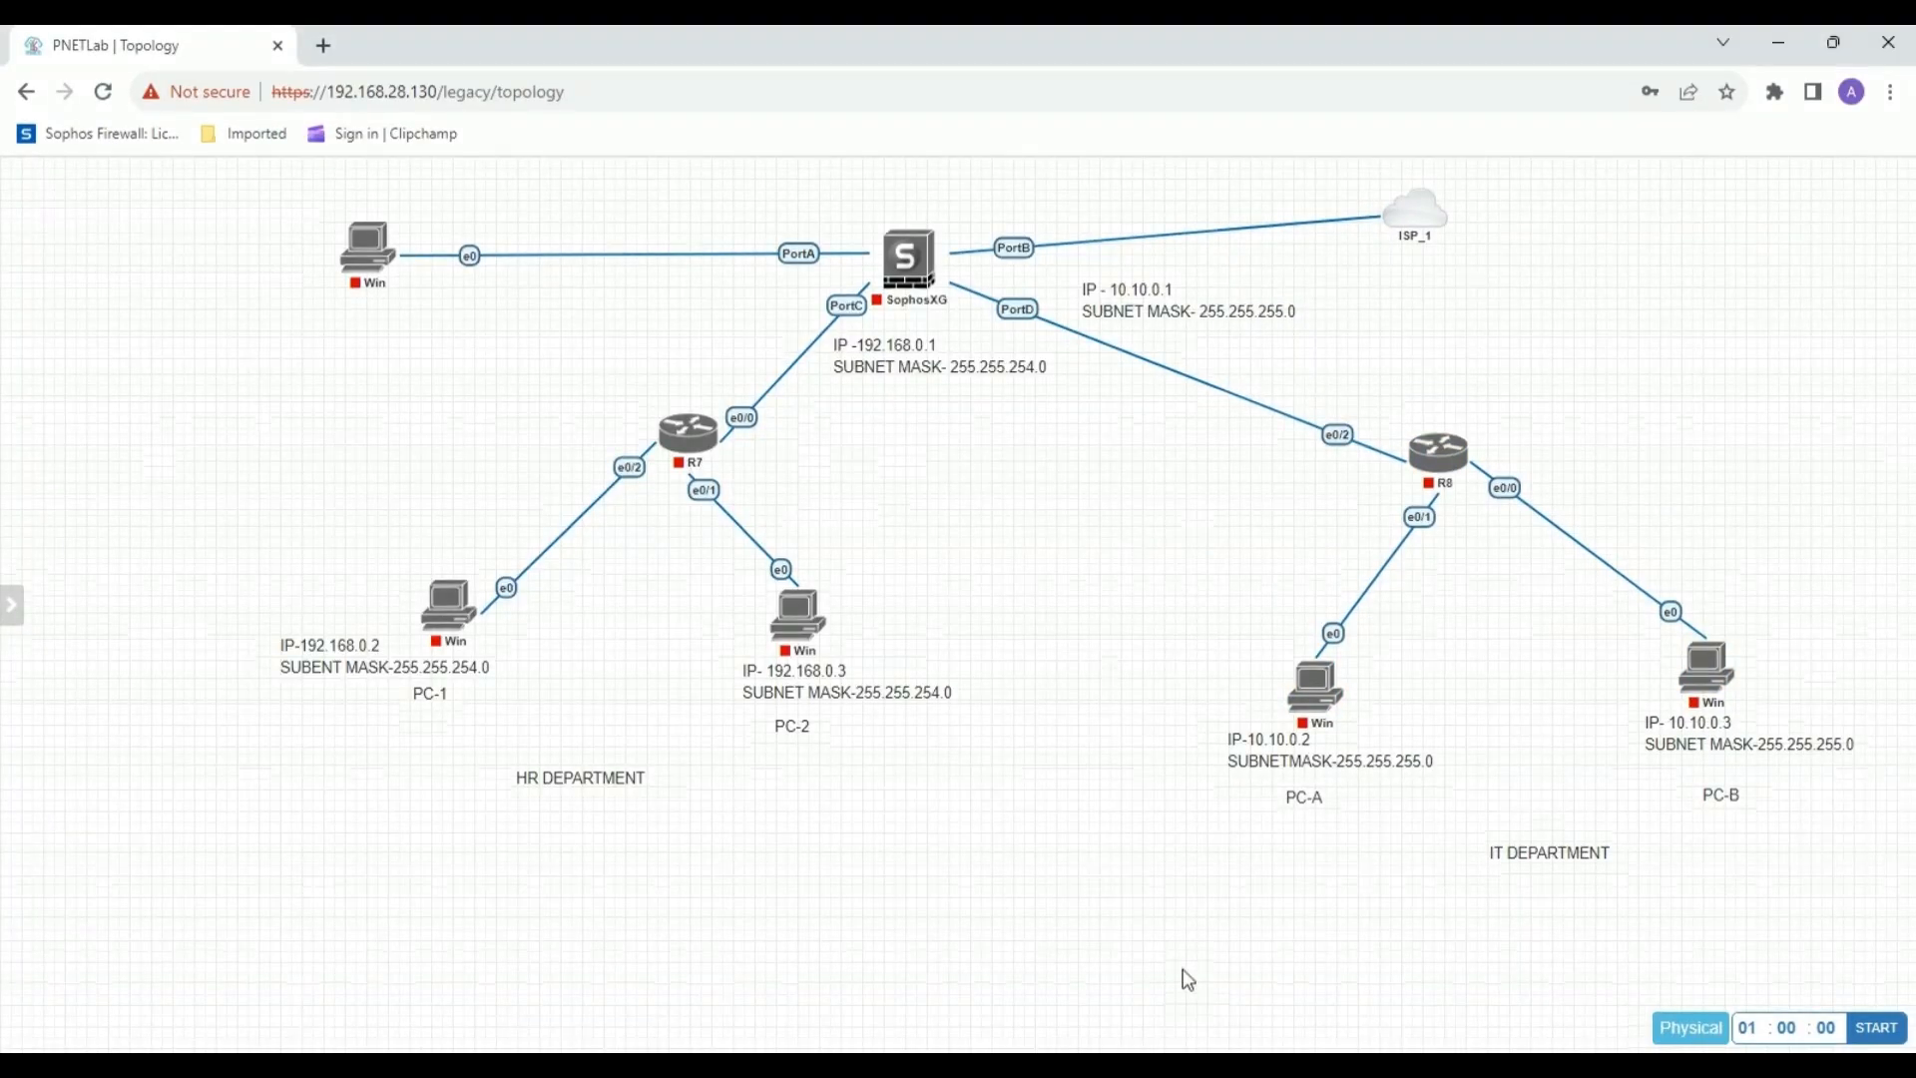
Select all the devices and labels of the HR and IT departments in the topology.
{"action": "left_click_drag", "start_coordinate": [245, 195], "coordinate": [979, 899]}
{"action": "left_click_drag", "start_coordinate": [1154, 948], "coordinate": [1908, 1028]}
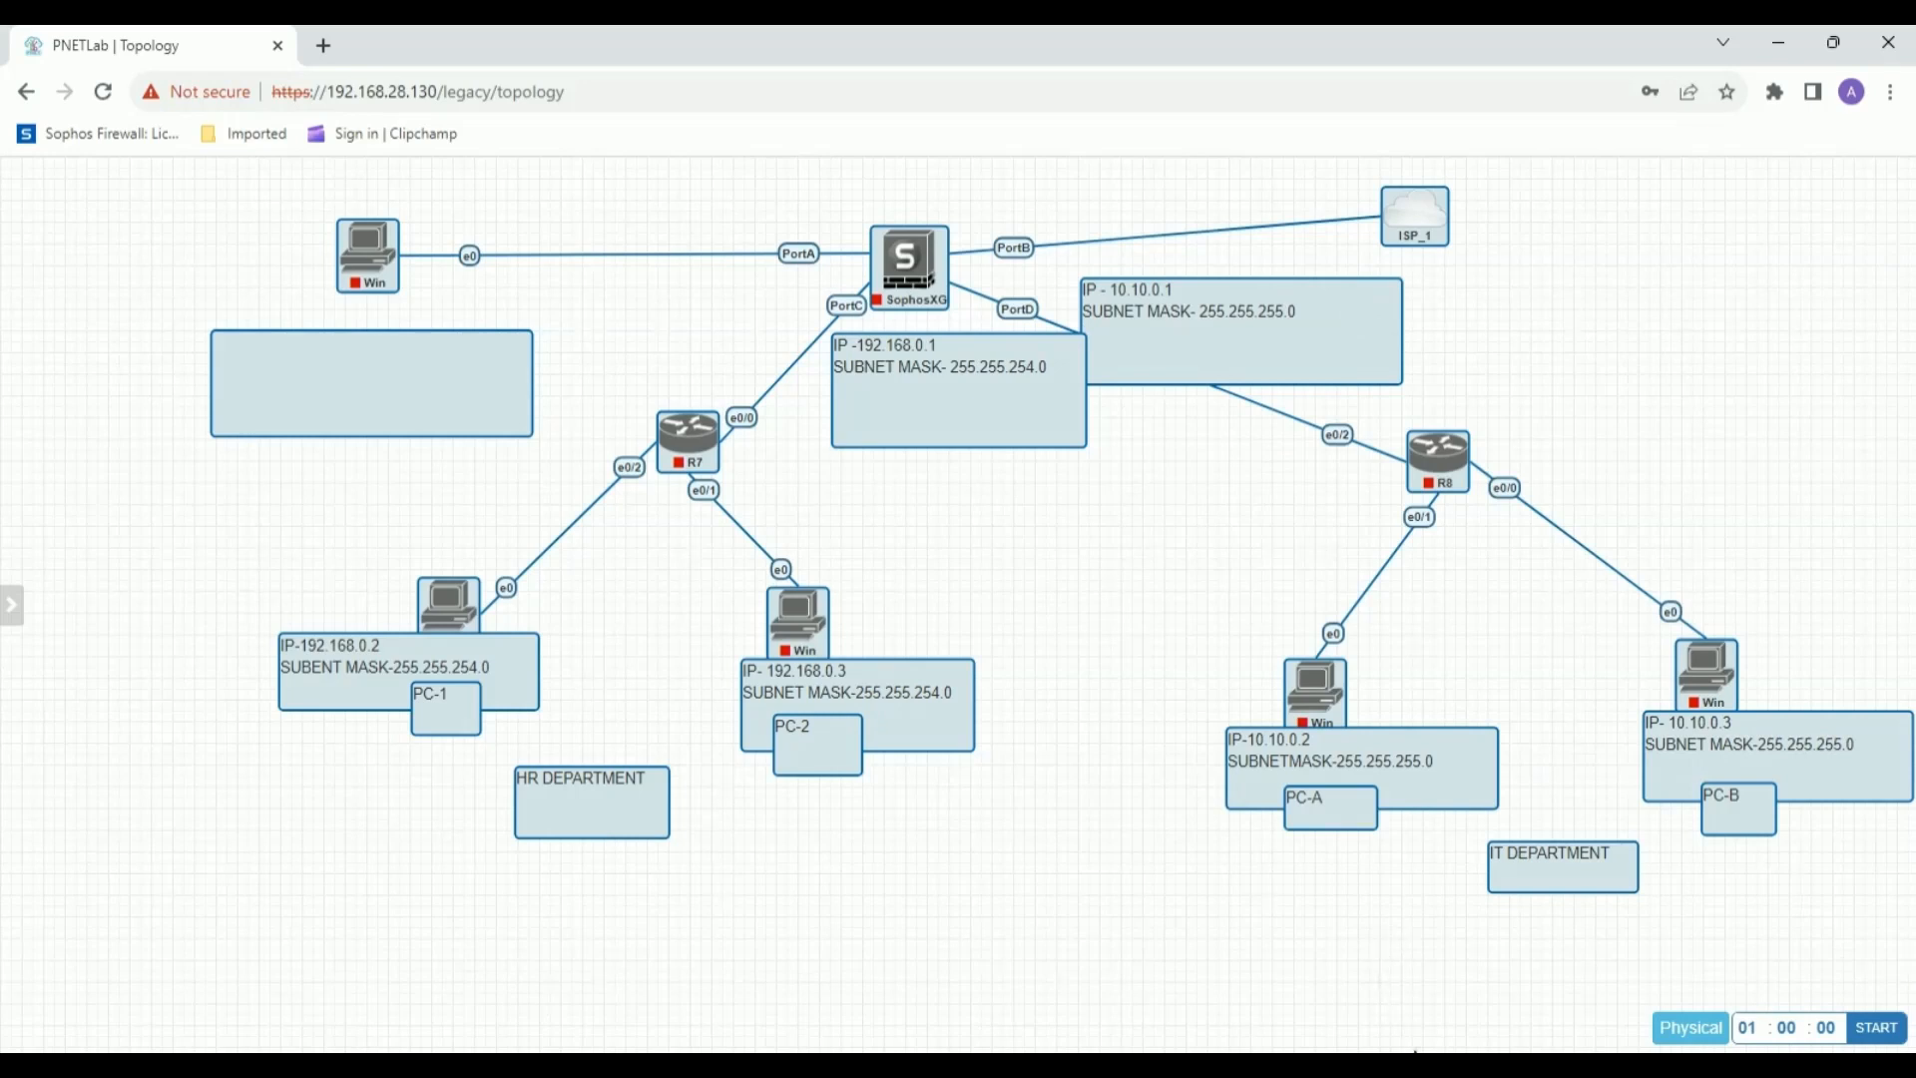
{"action": "left_click", "coordinate": [1178, 594]}
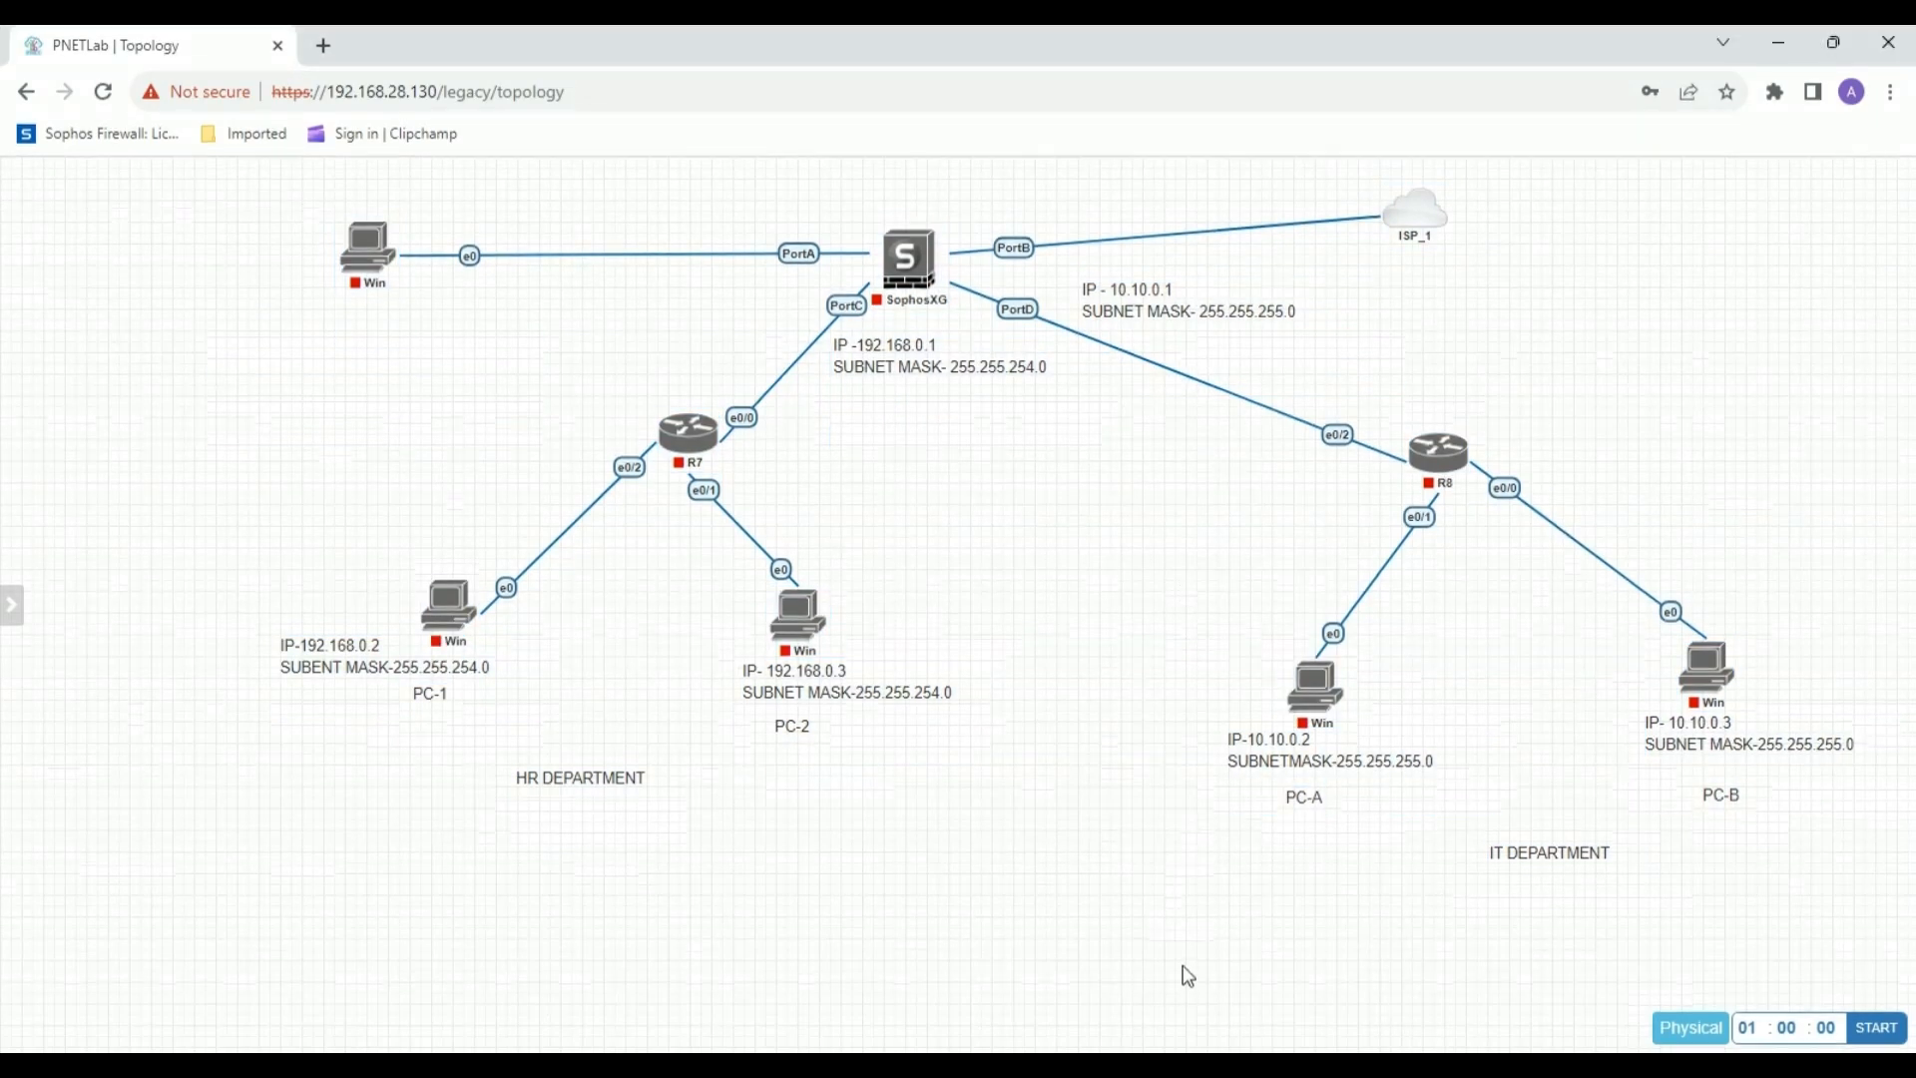
{"action": "left_click_drag", "start_coordinate": [245, 195], "coordinate": [1912, 1028]}
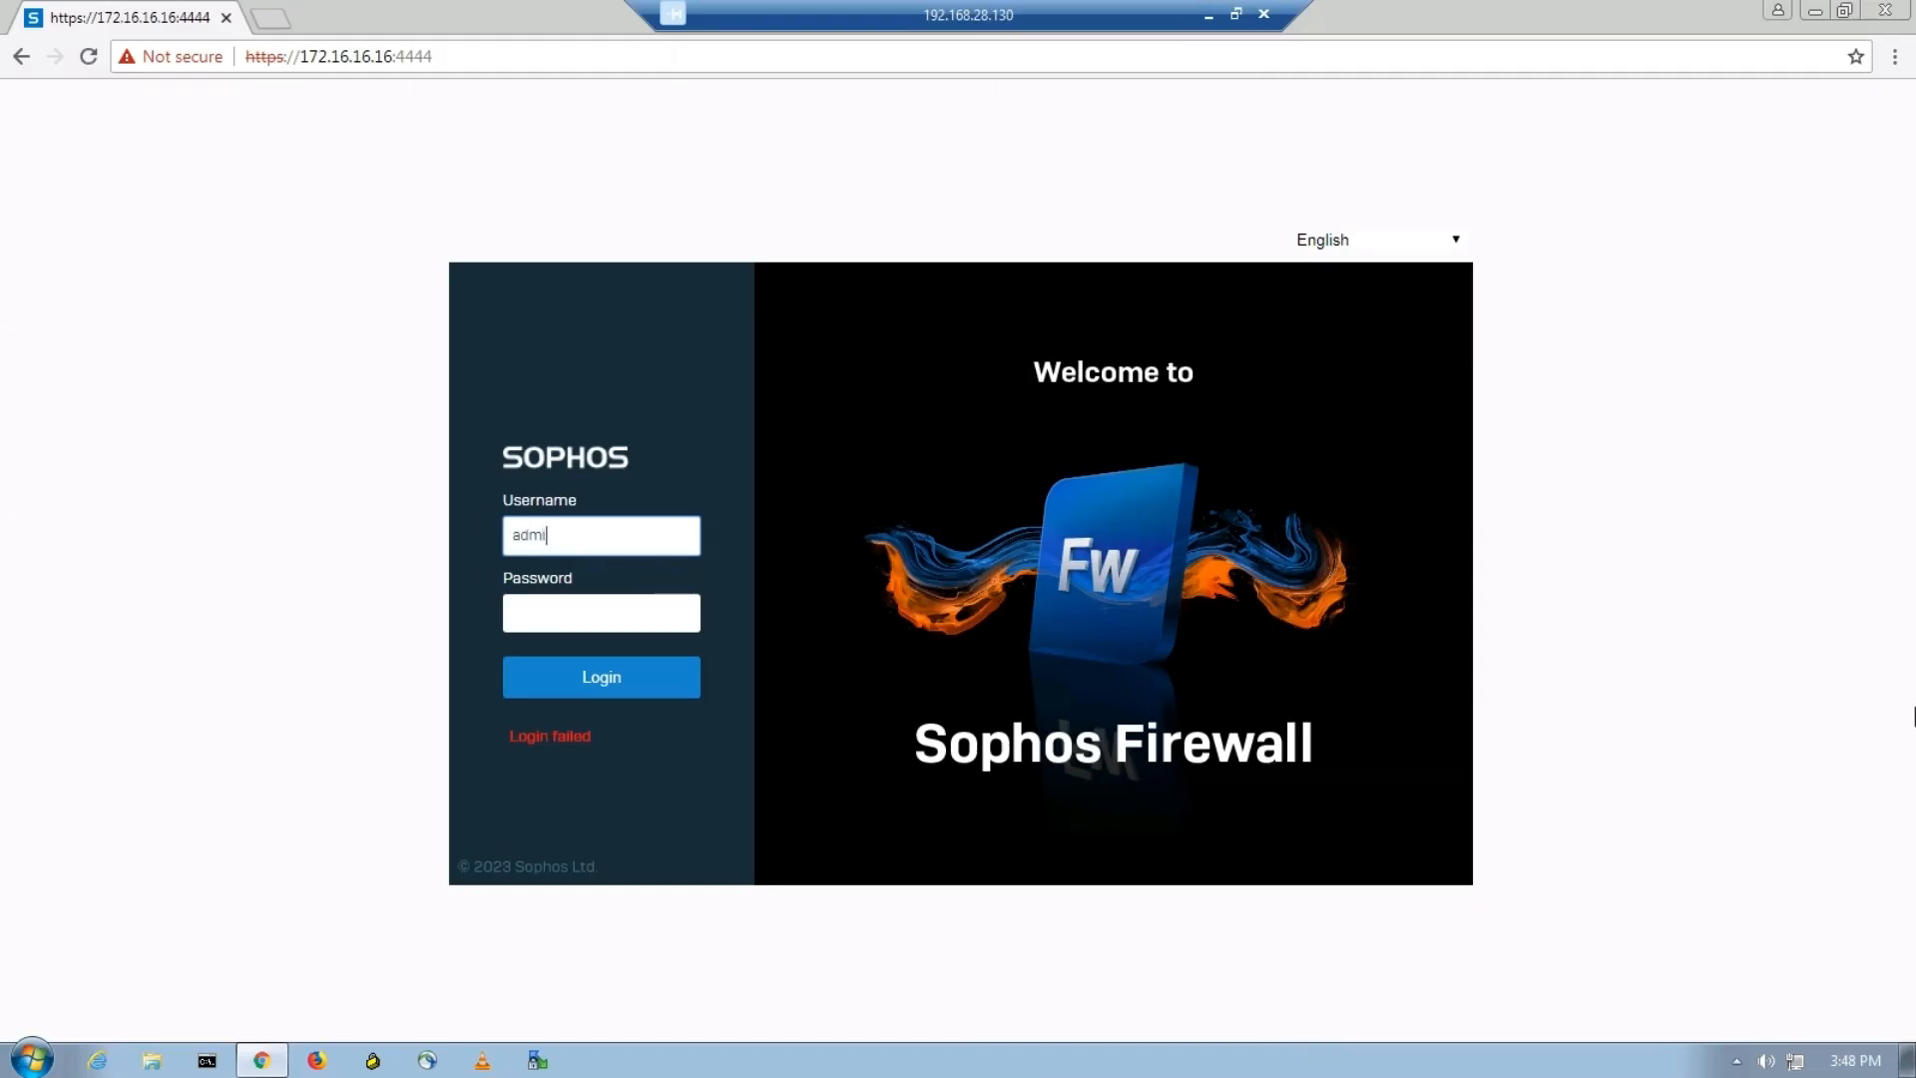
Enter the username admin and the account password on the Sophos Firewall login page.
{"action": "key", "text": "Tab"}
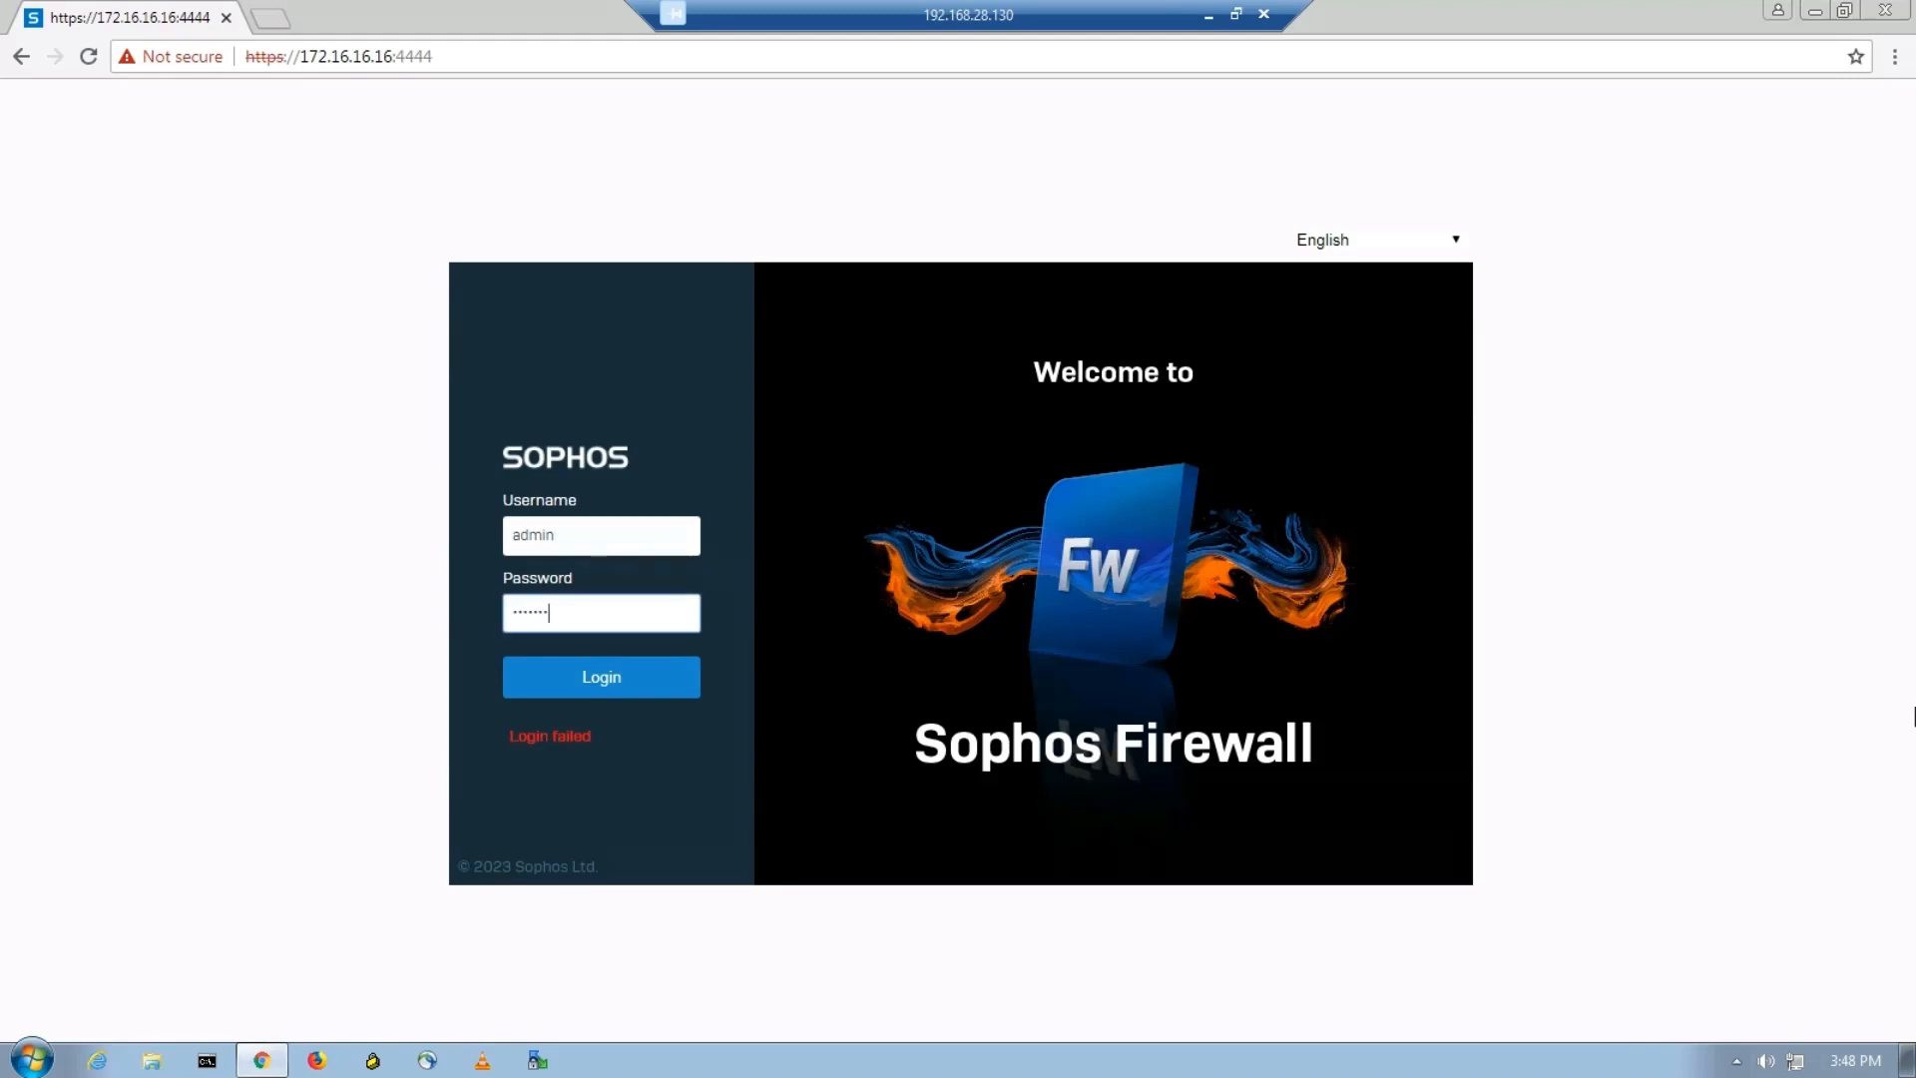
{"action": "type", "text": "23"}
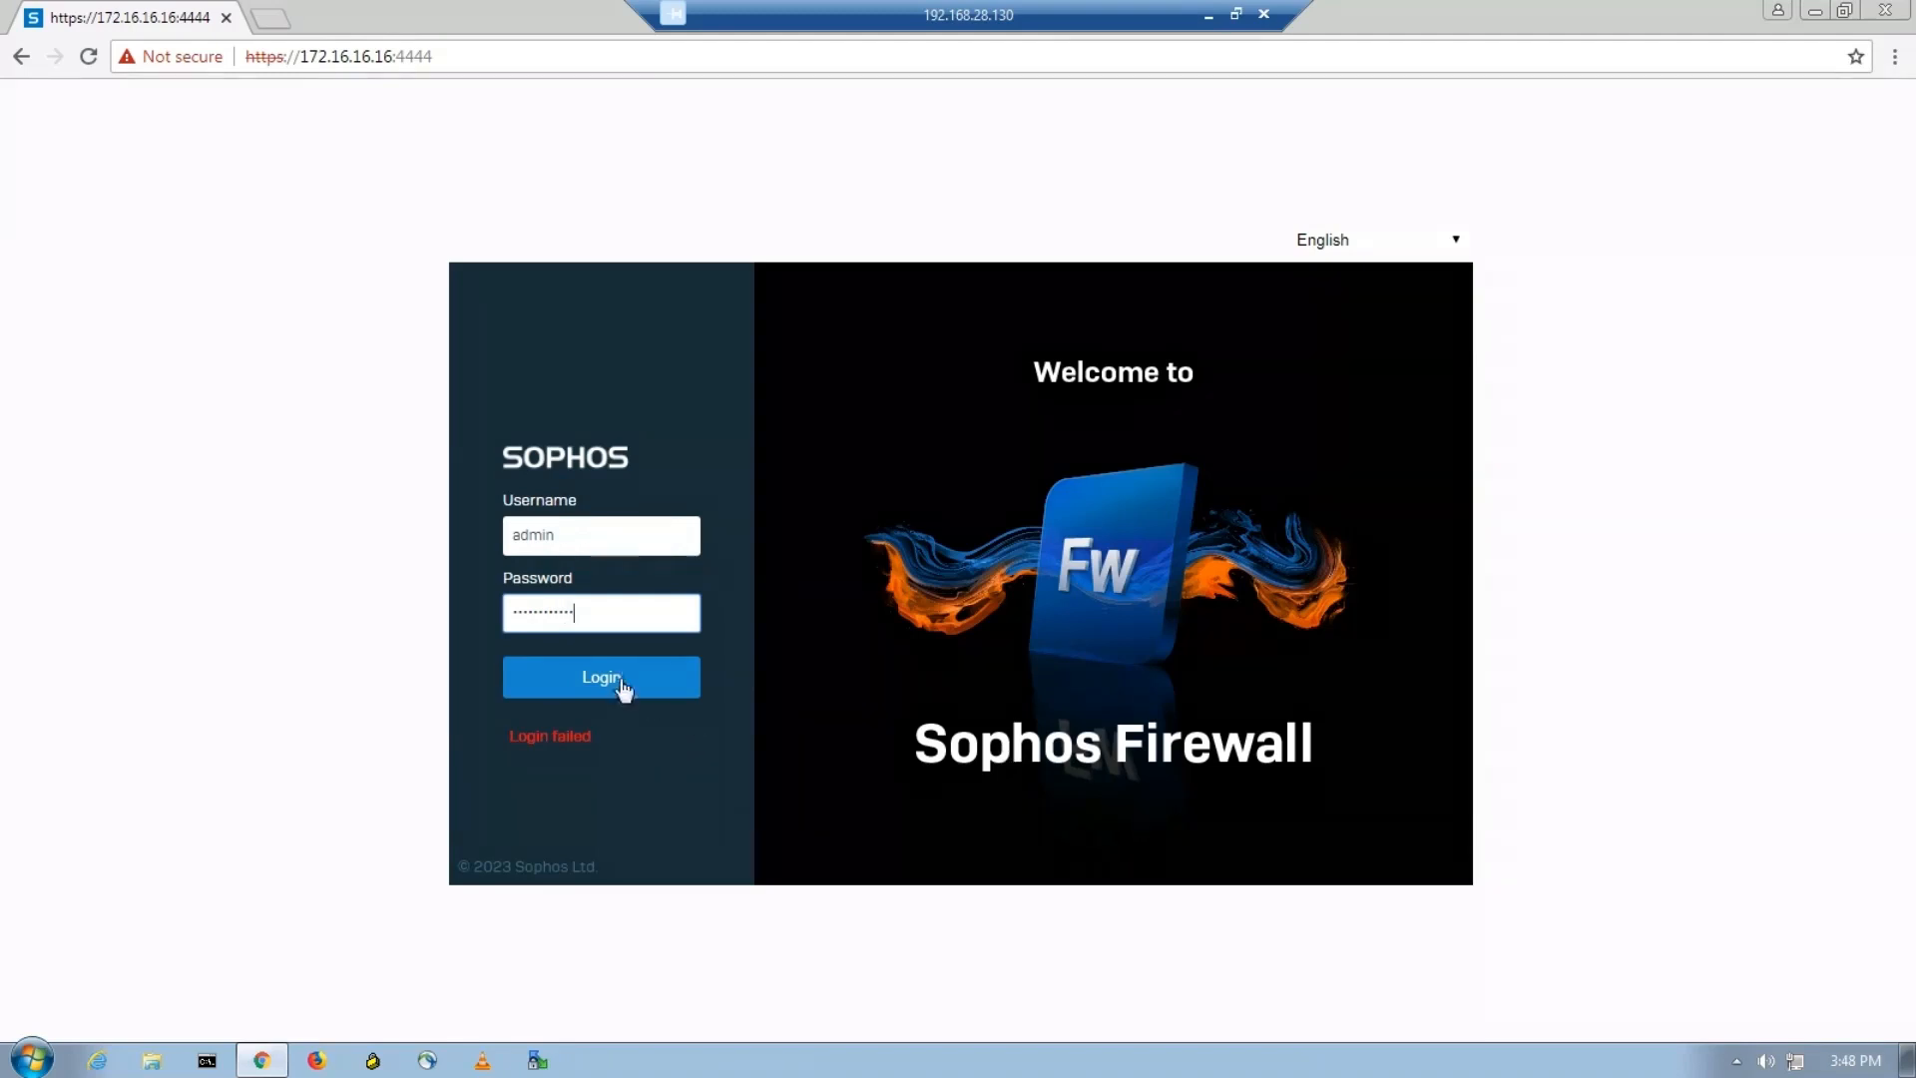
Log in to the firewall without creating a secure storage master key and open the network interfaces list.
{"action": "left_click", "coordinate": [622, 688]}
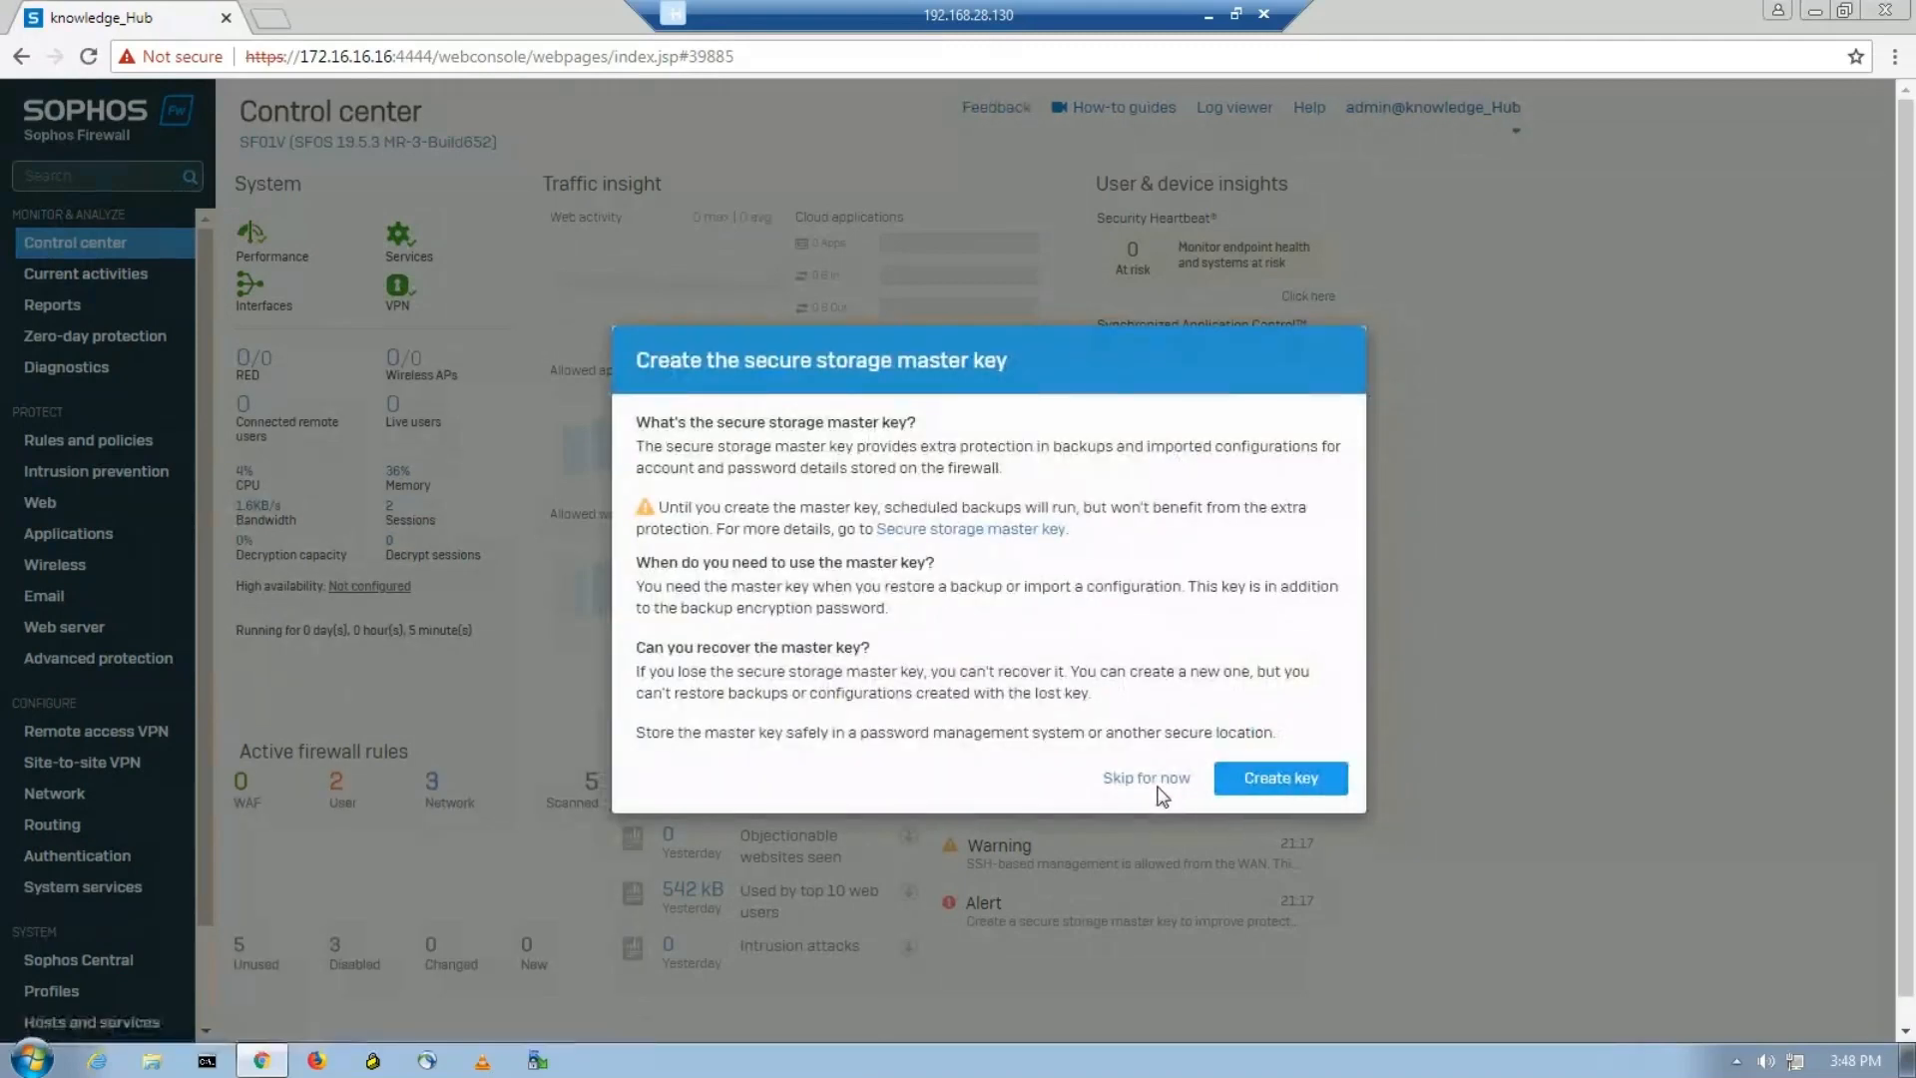
{"action": "left_click", "coordinate": [1155, 779]}
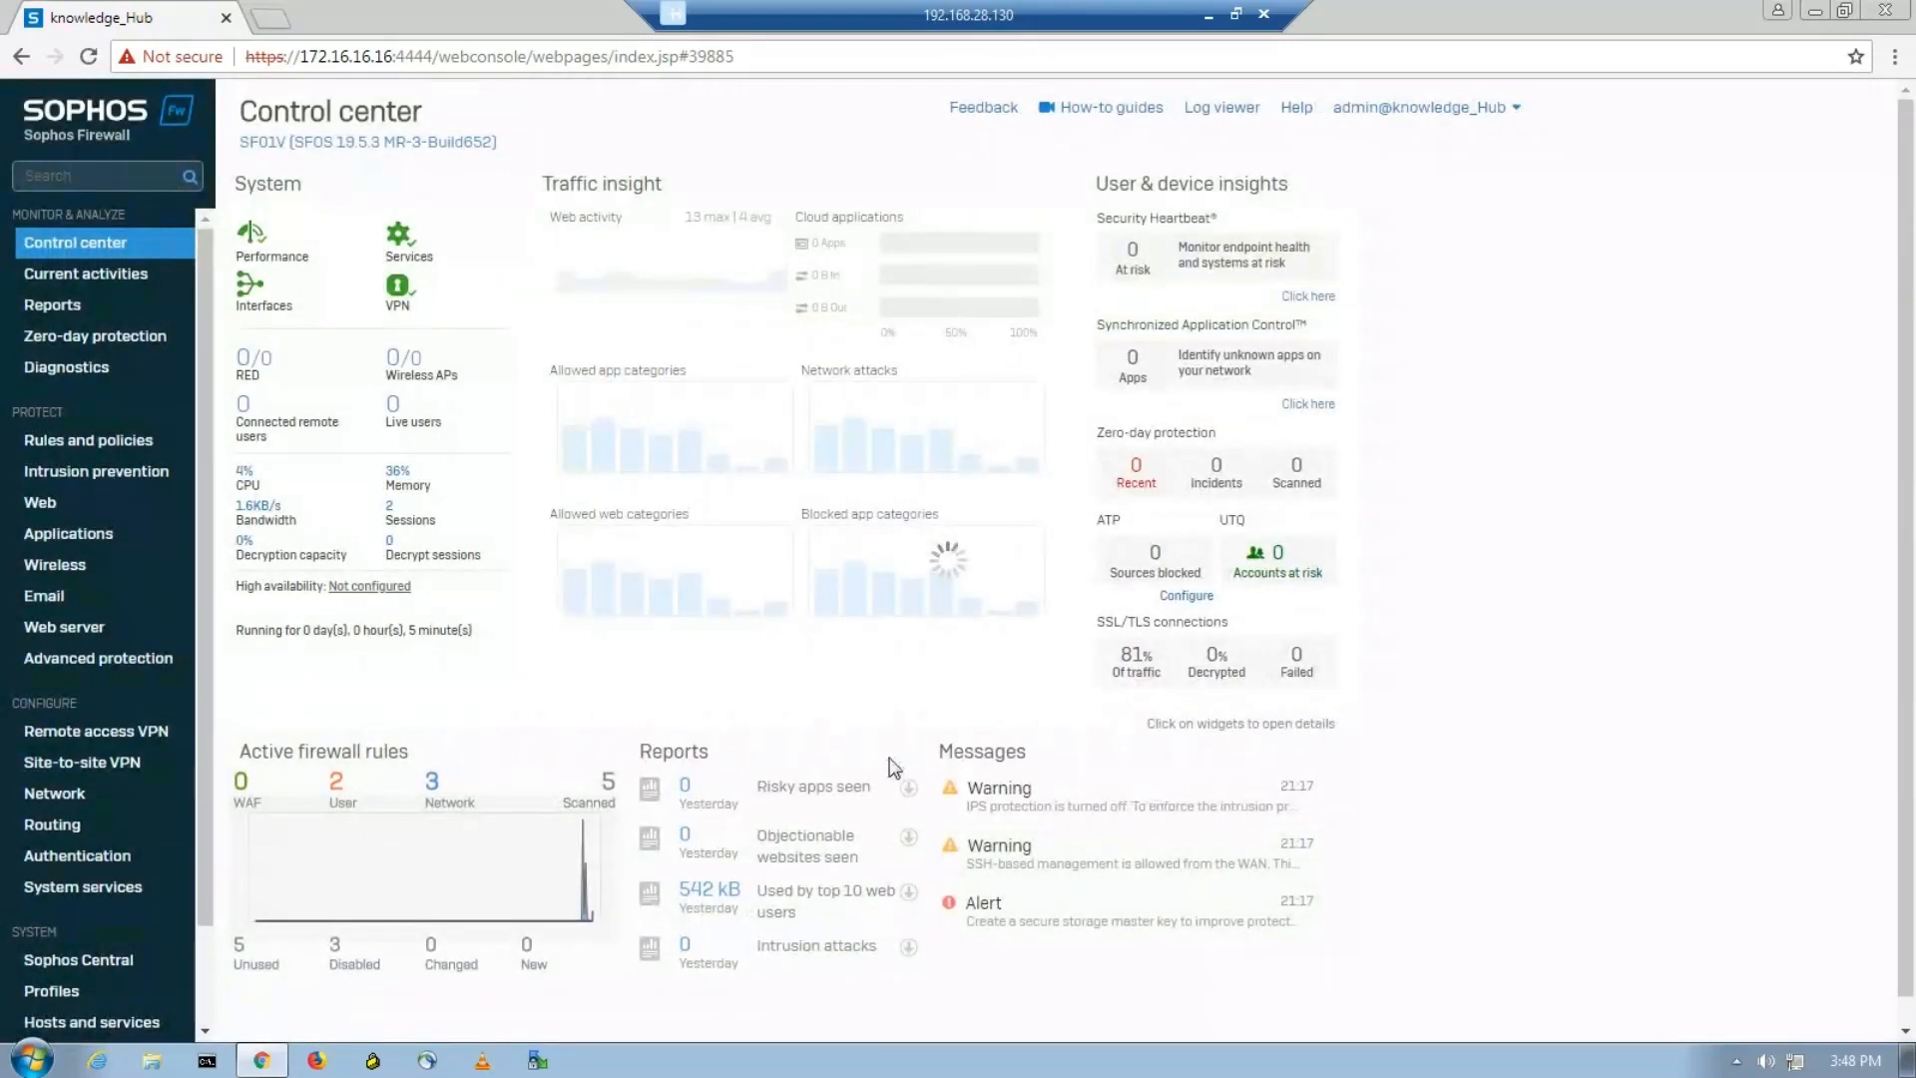
{"action": "left_click", "coordinate": [47, 795]}
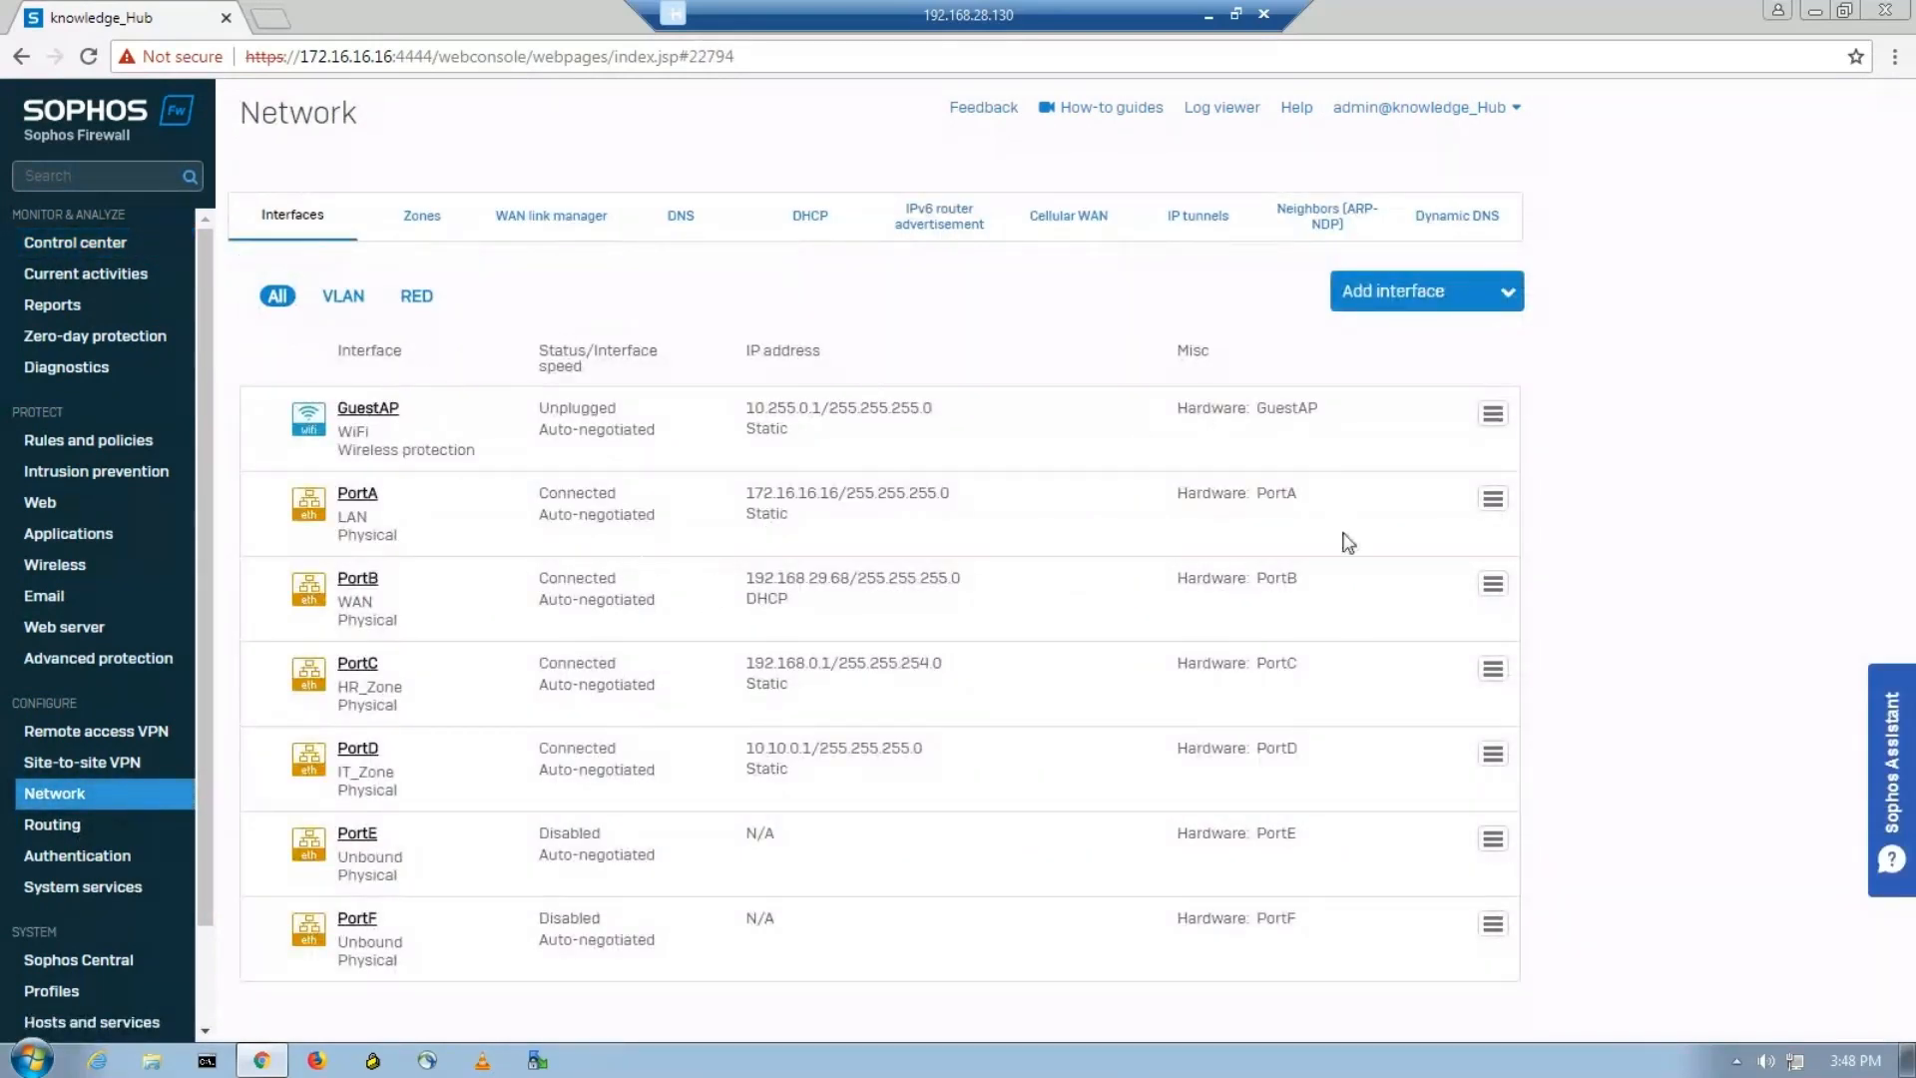
{"action": "left_click", "coordinate": [311, 228]}
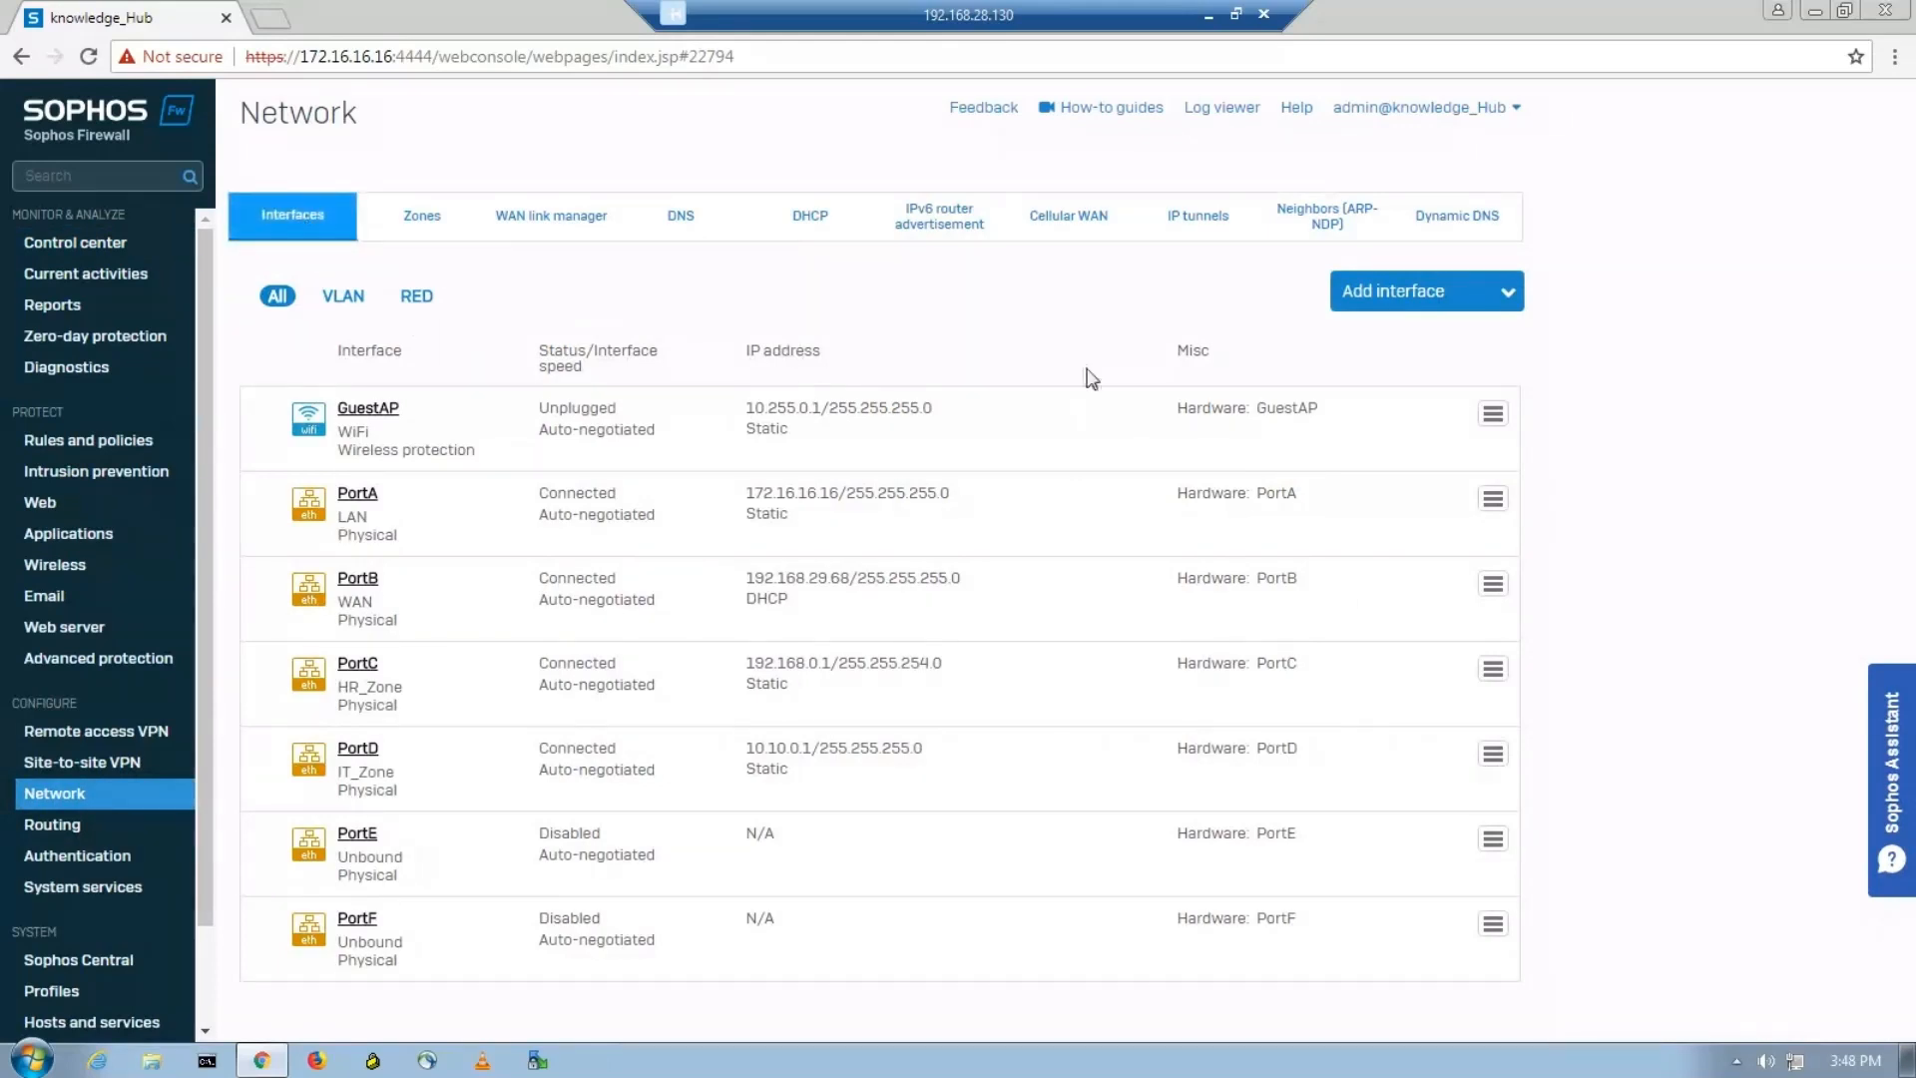
Start a new bridge interface named Bridge_IT_HR with the hardware name HR&IT.
{"action": "left_click", "coordinate": [1437, 301]}
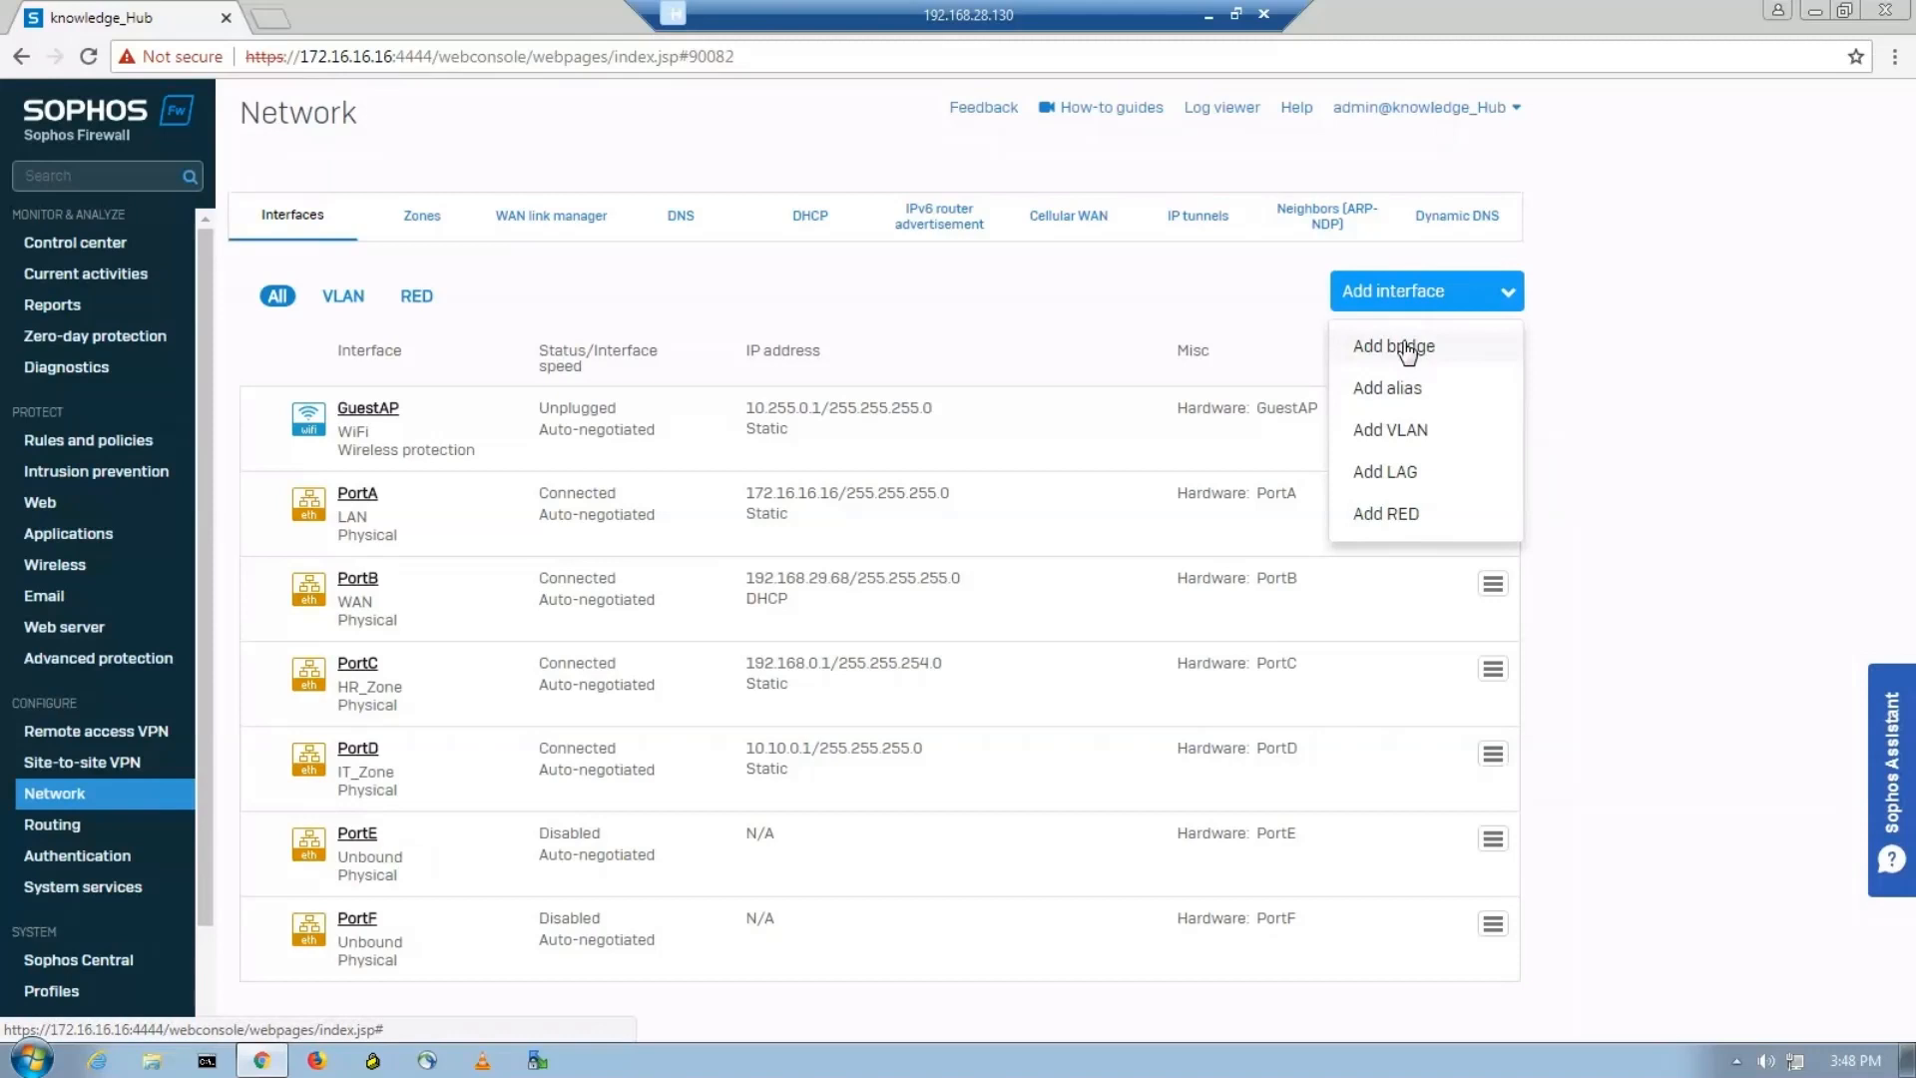
{"action": "left_click", "coordinate": [1403, 348]}
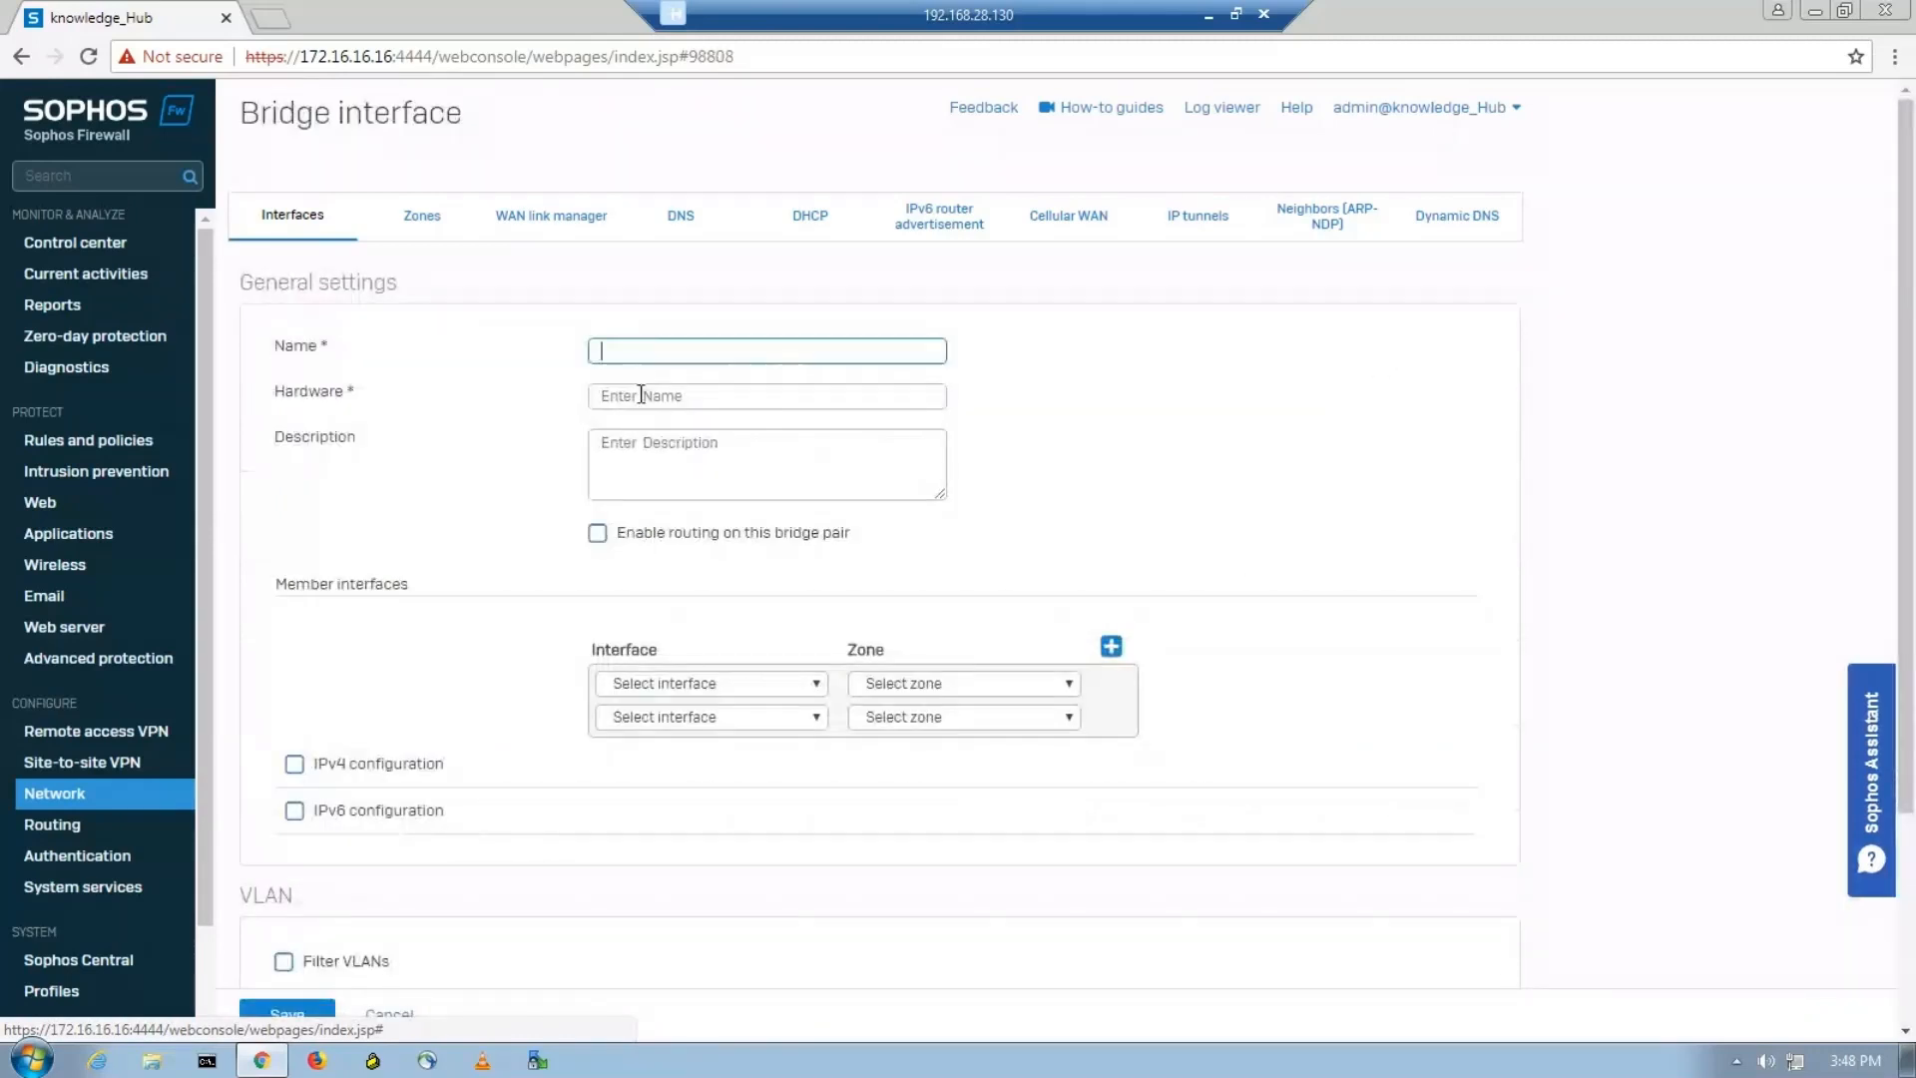
{"action": "type", "text": "B"}
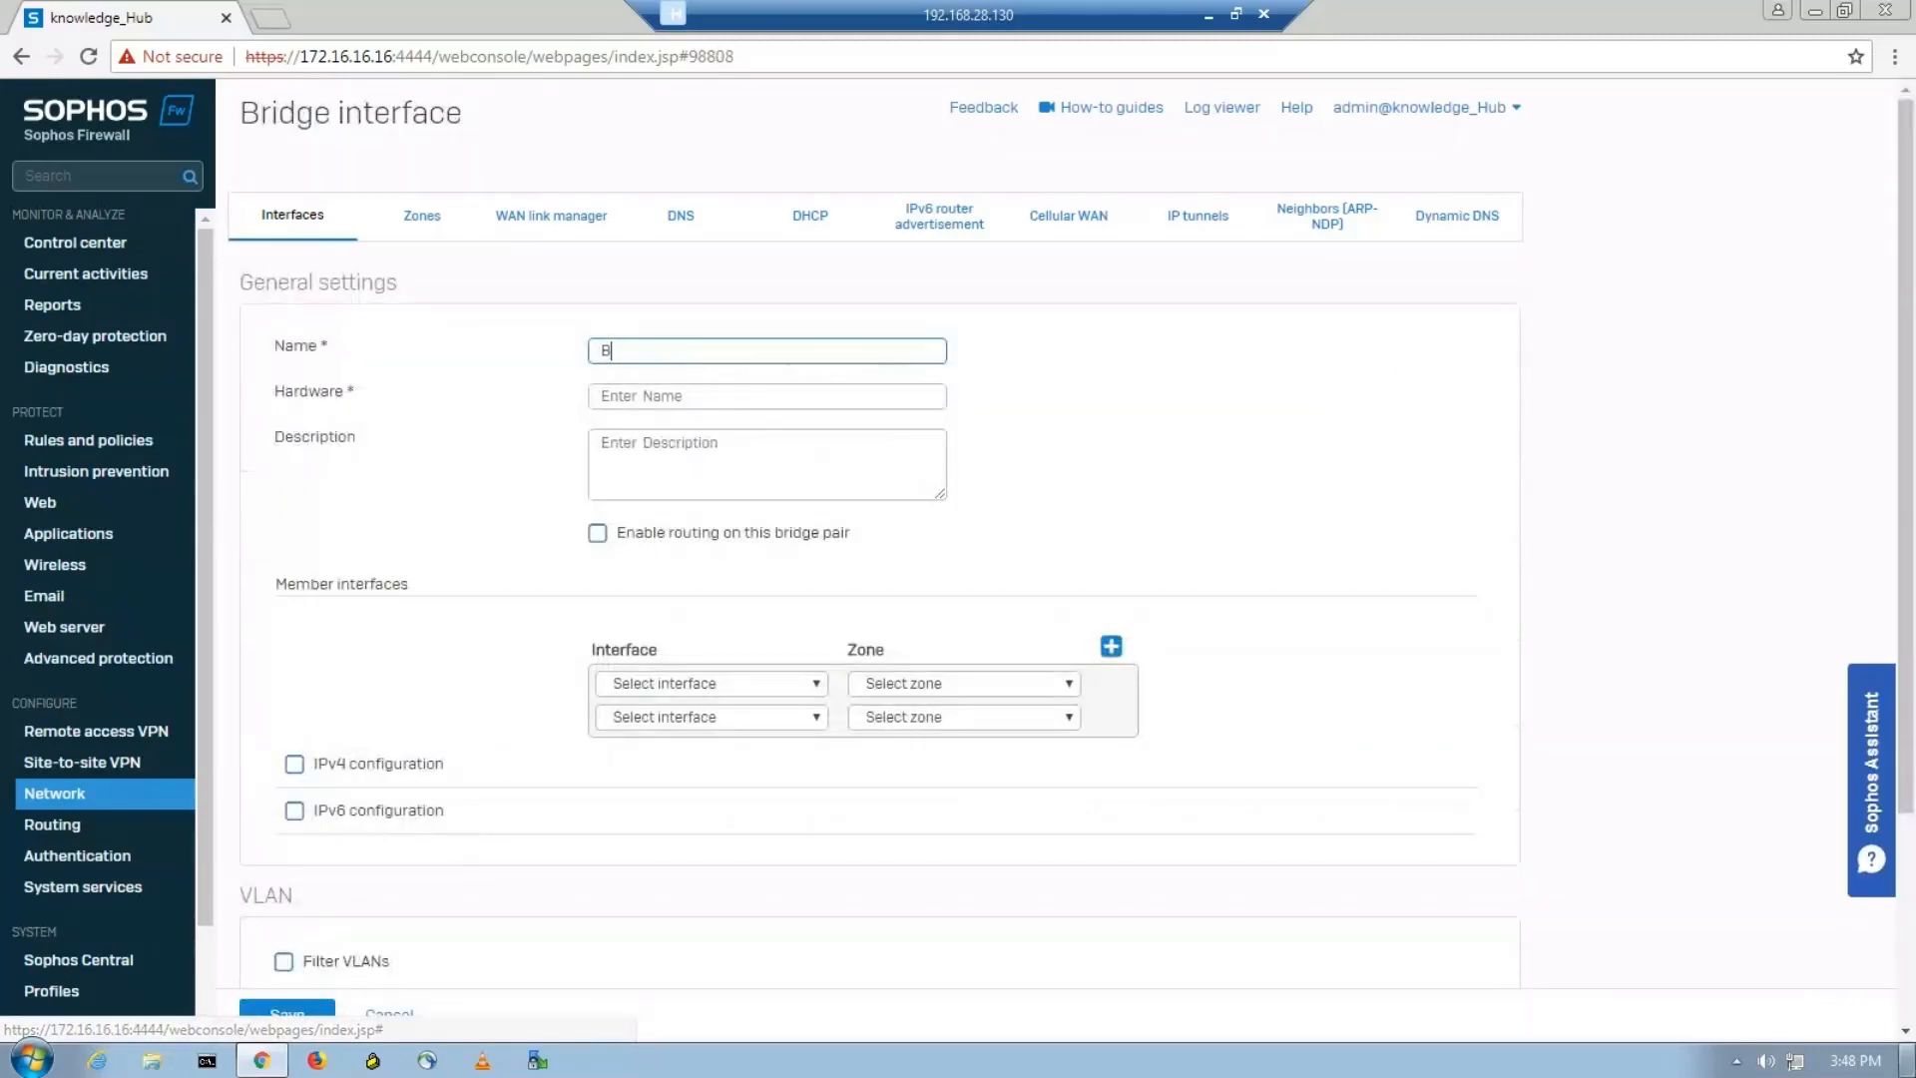
{"action": "type", "text": "ridge"}
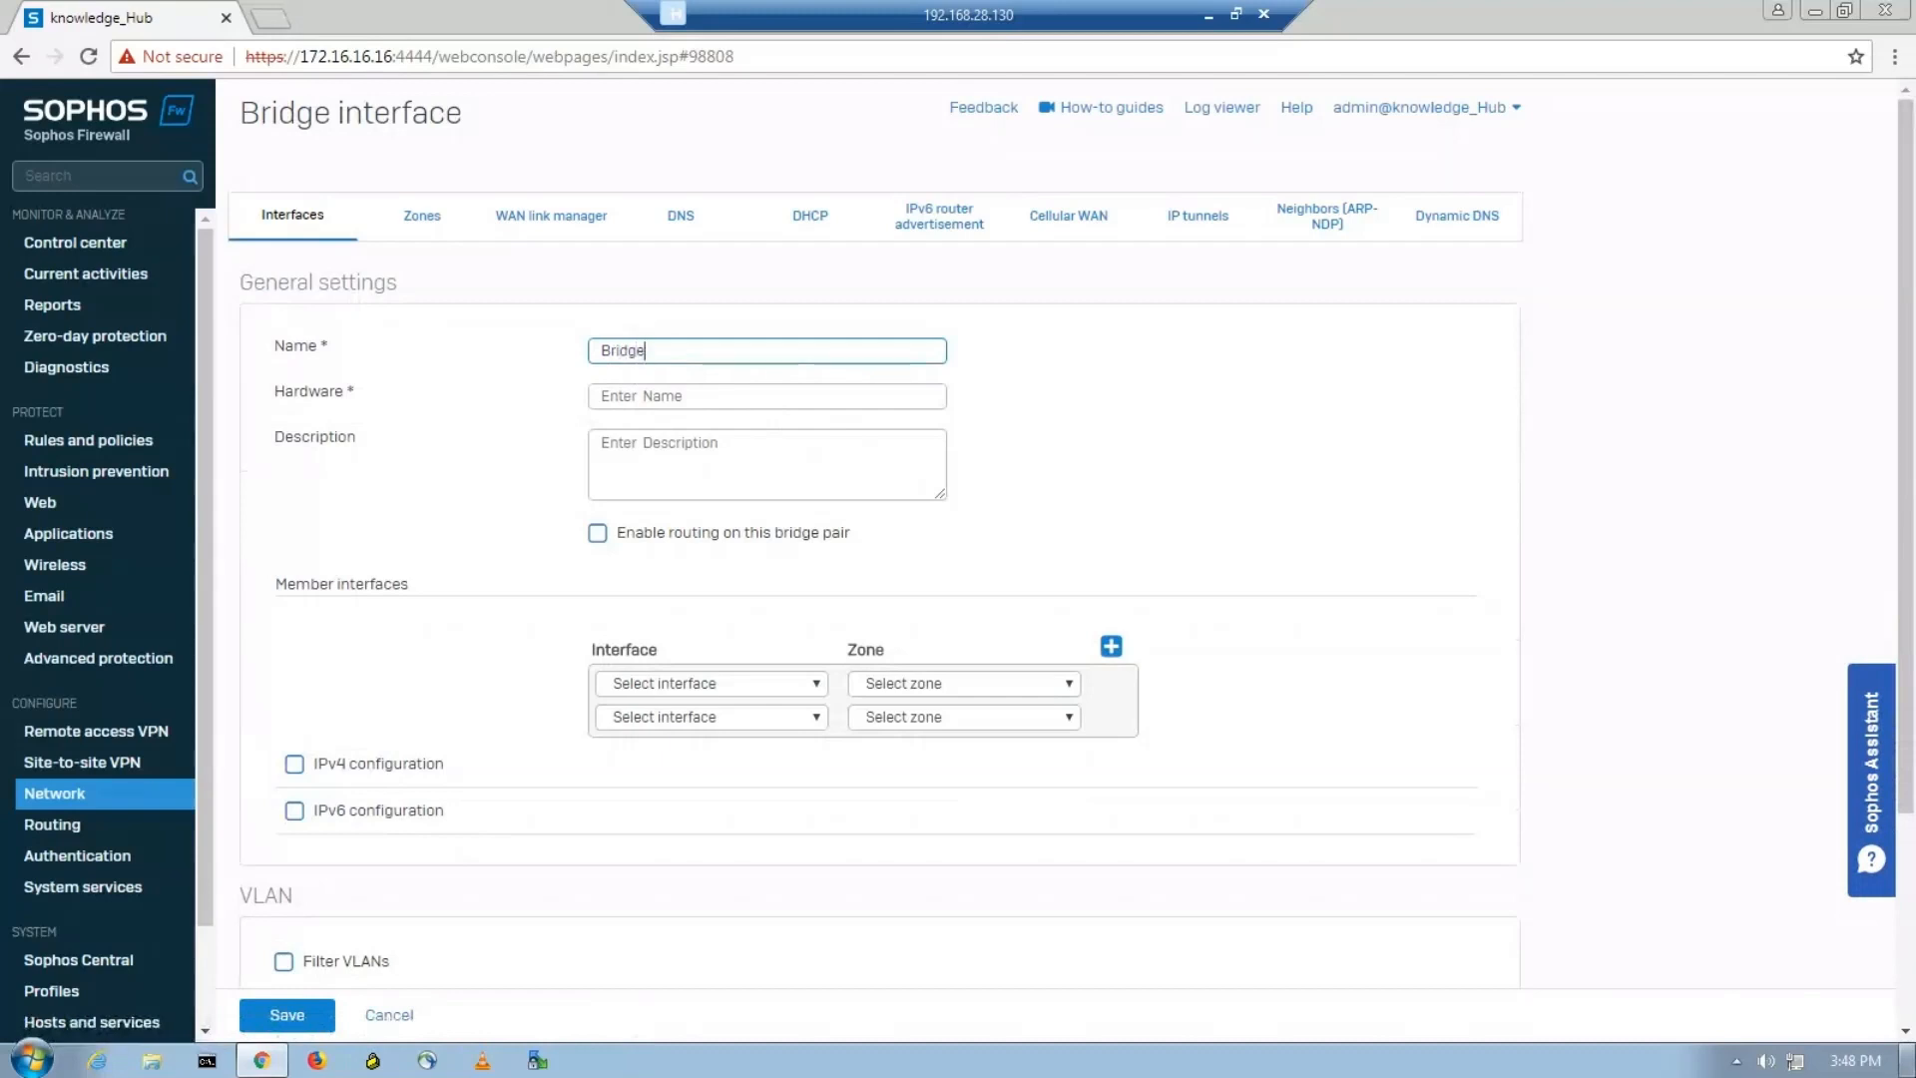
{"action": "type", "text": "_IT_"}
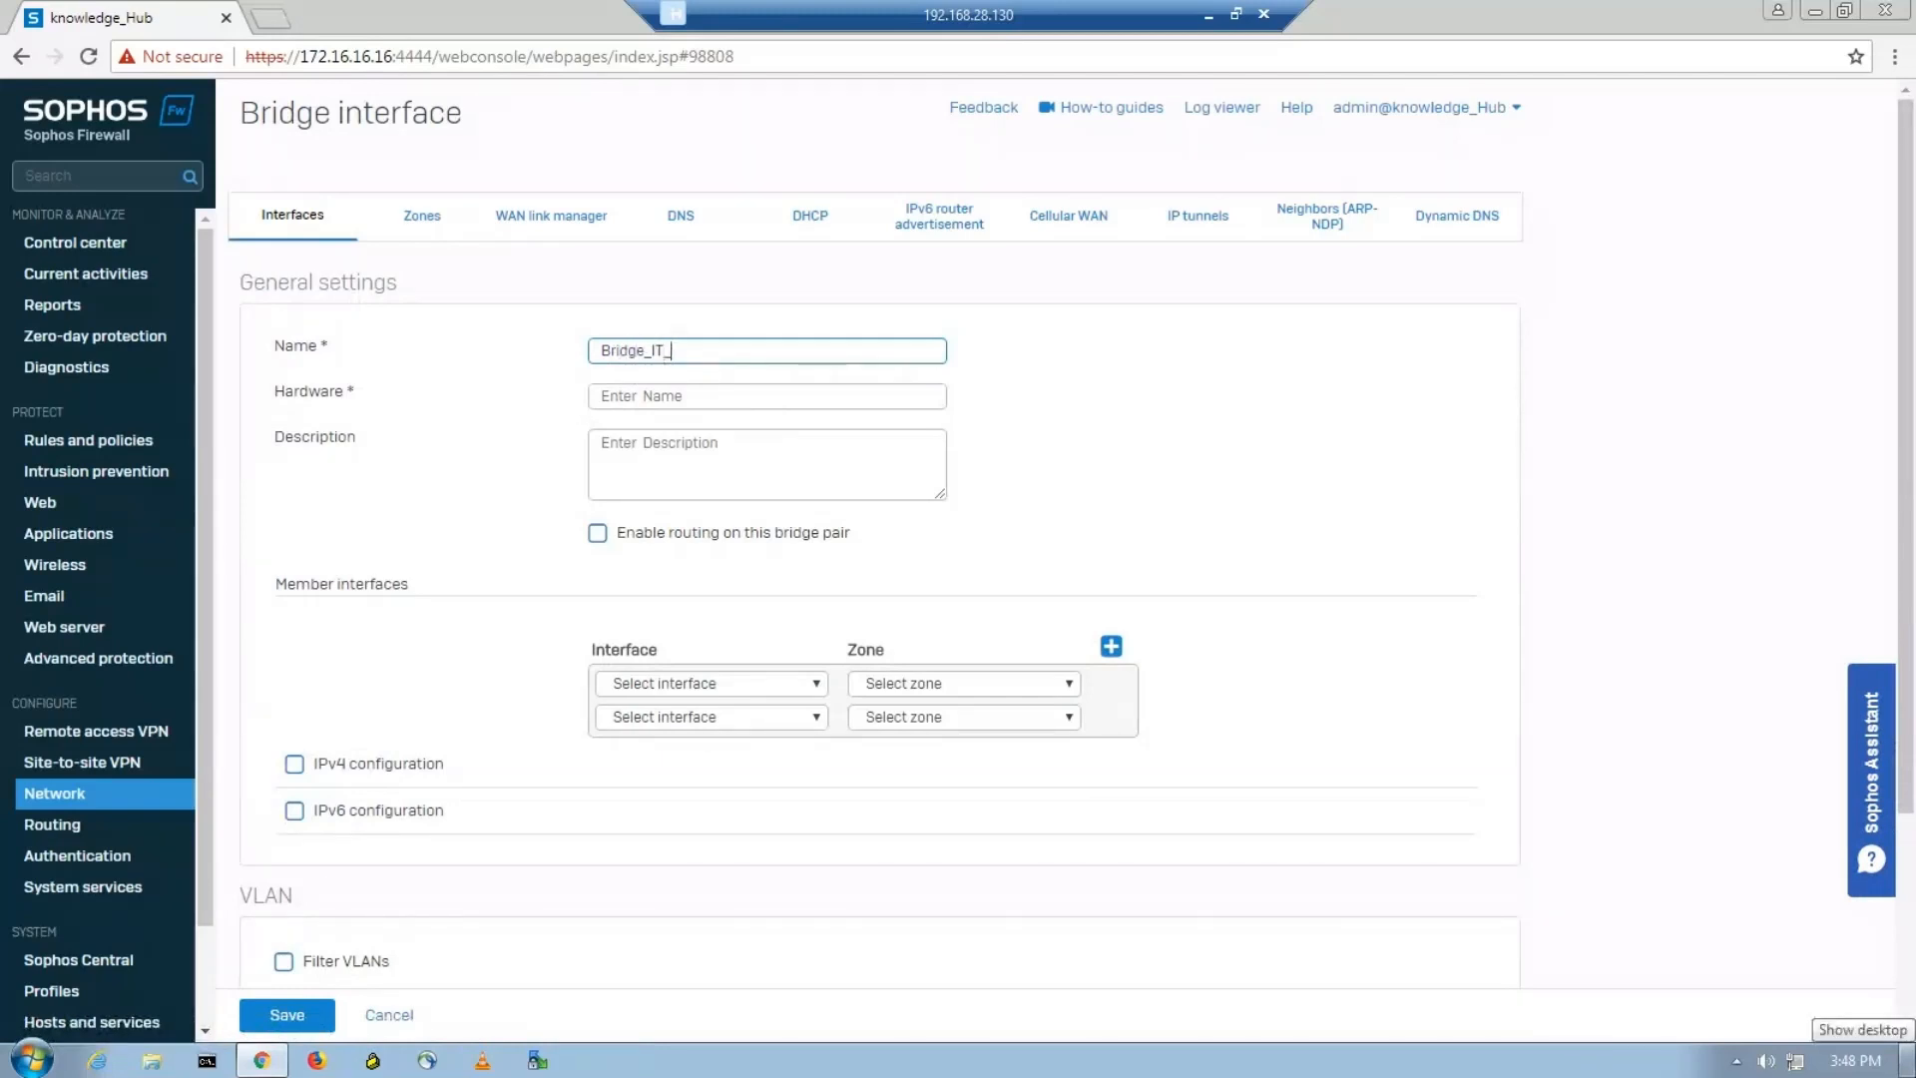
{"action": "type", "text": "HR"}
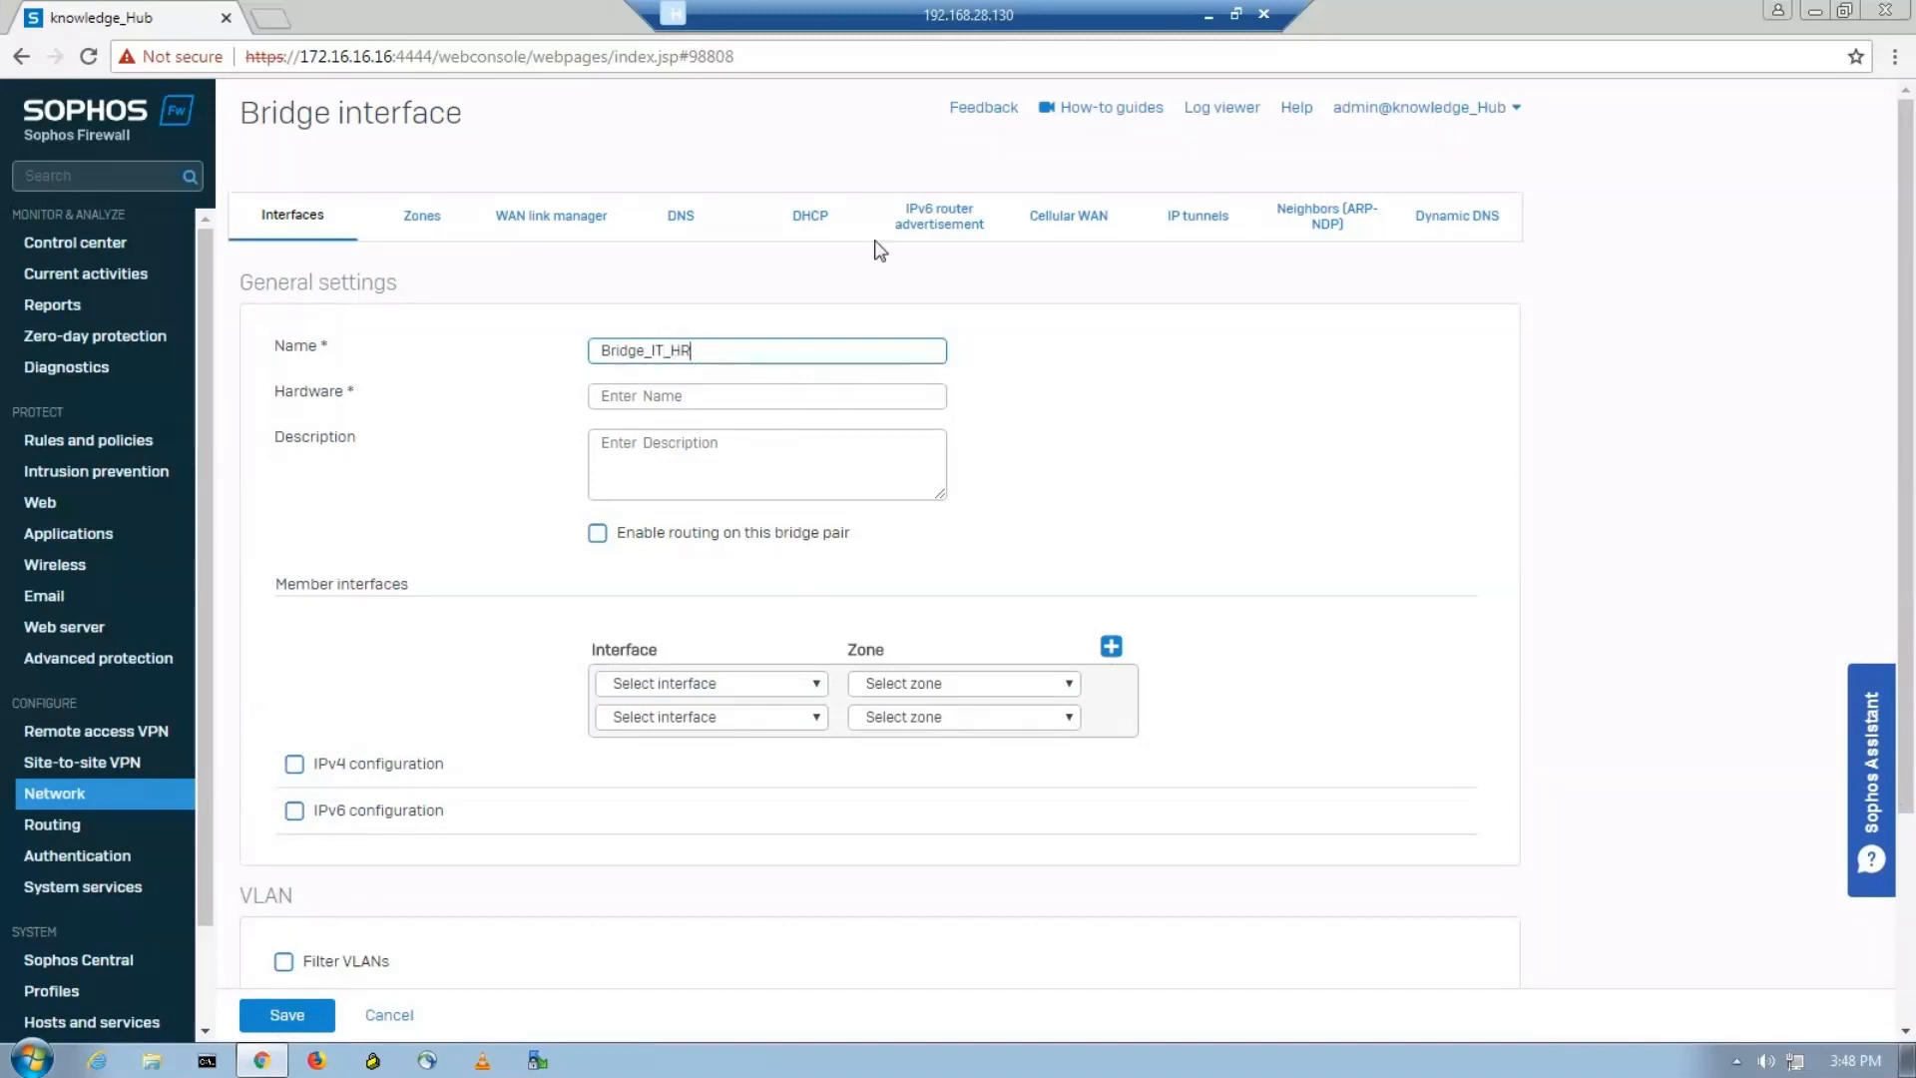
{"action": "key", "text": "Tab"}
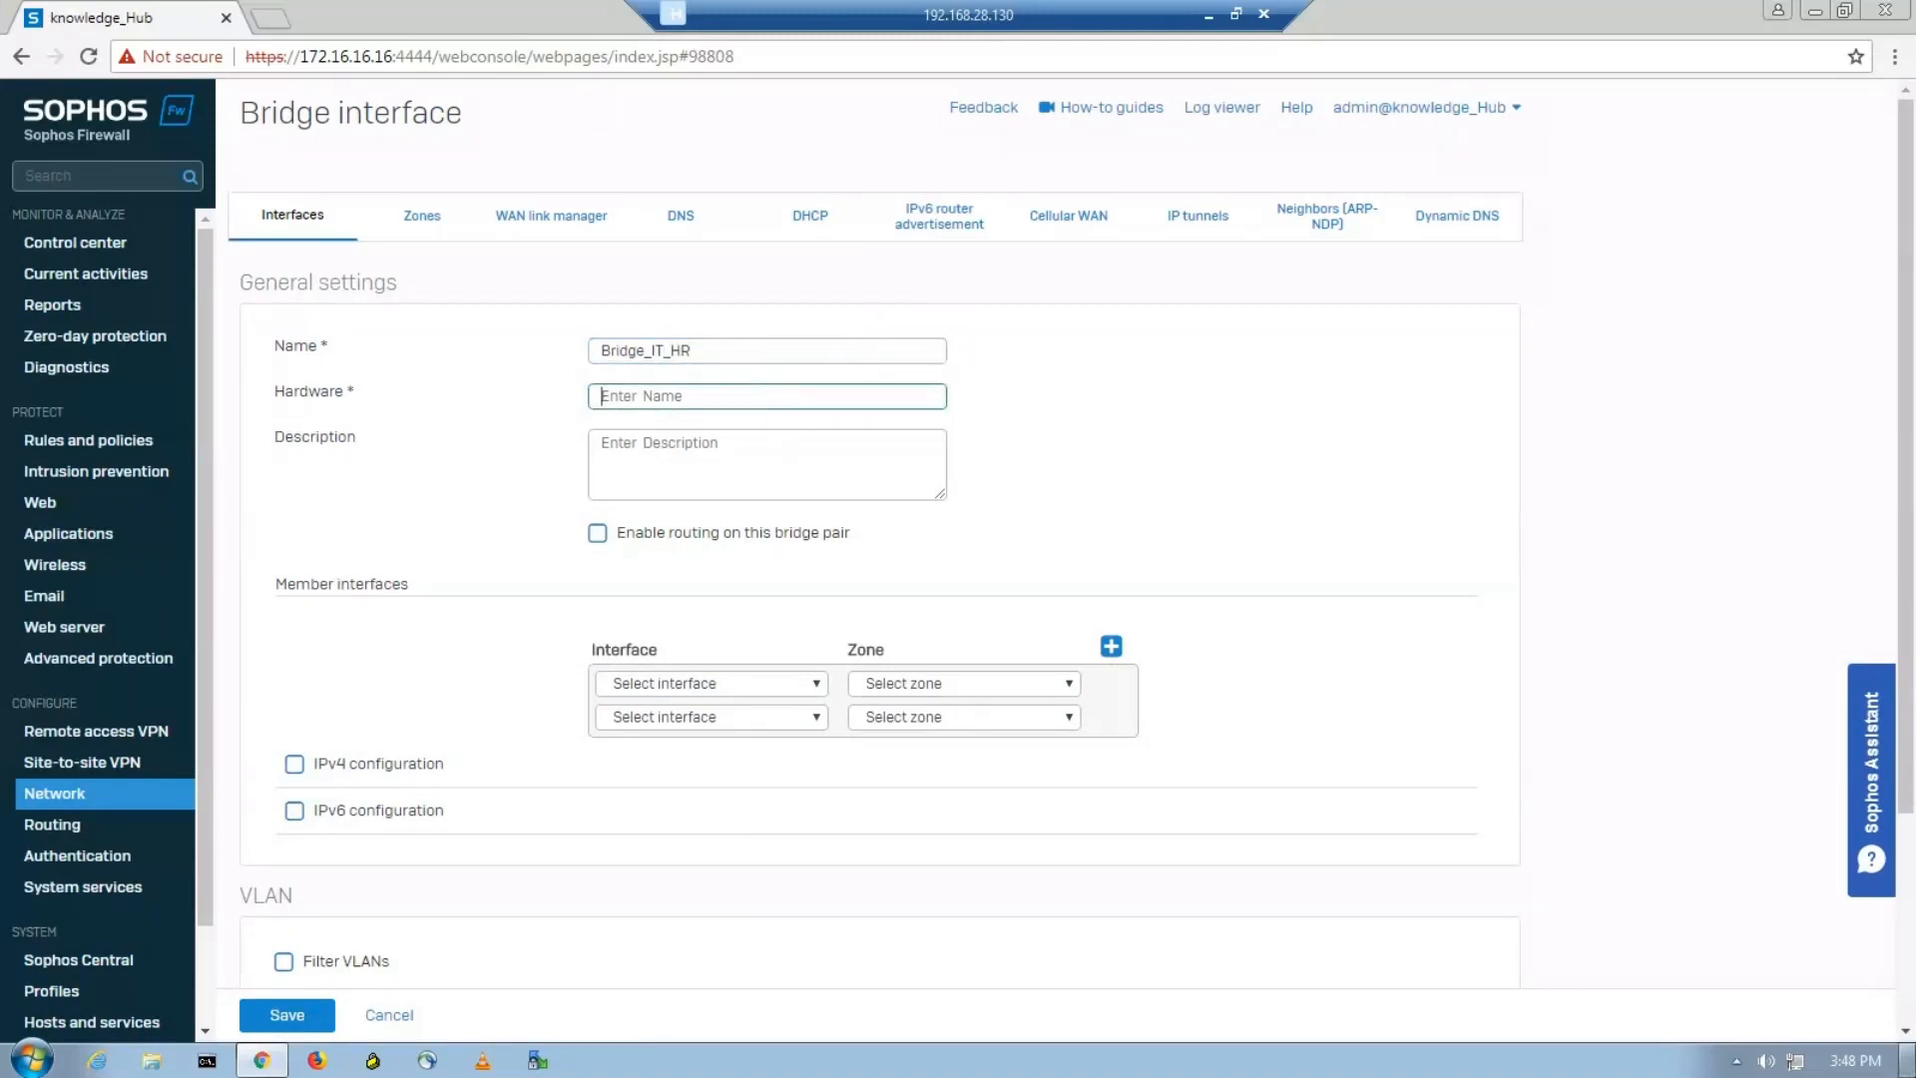
{"action": "type", "text": "HR"}
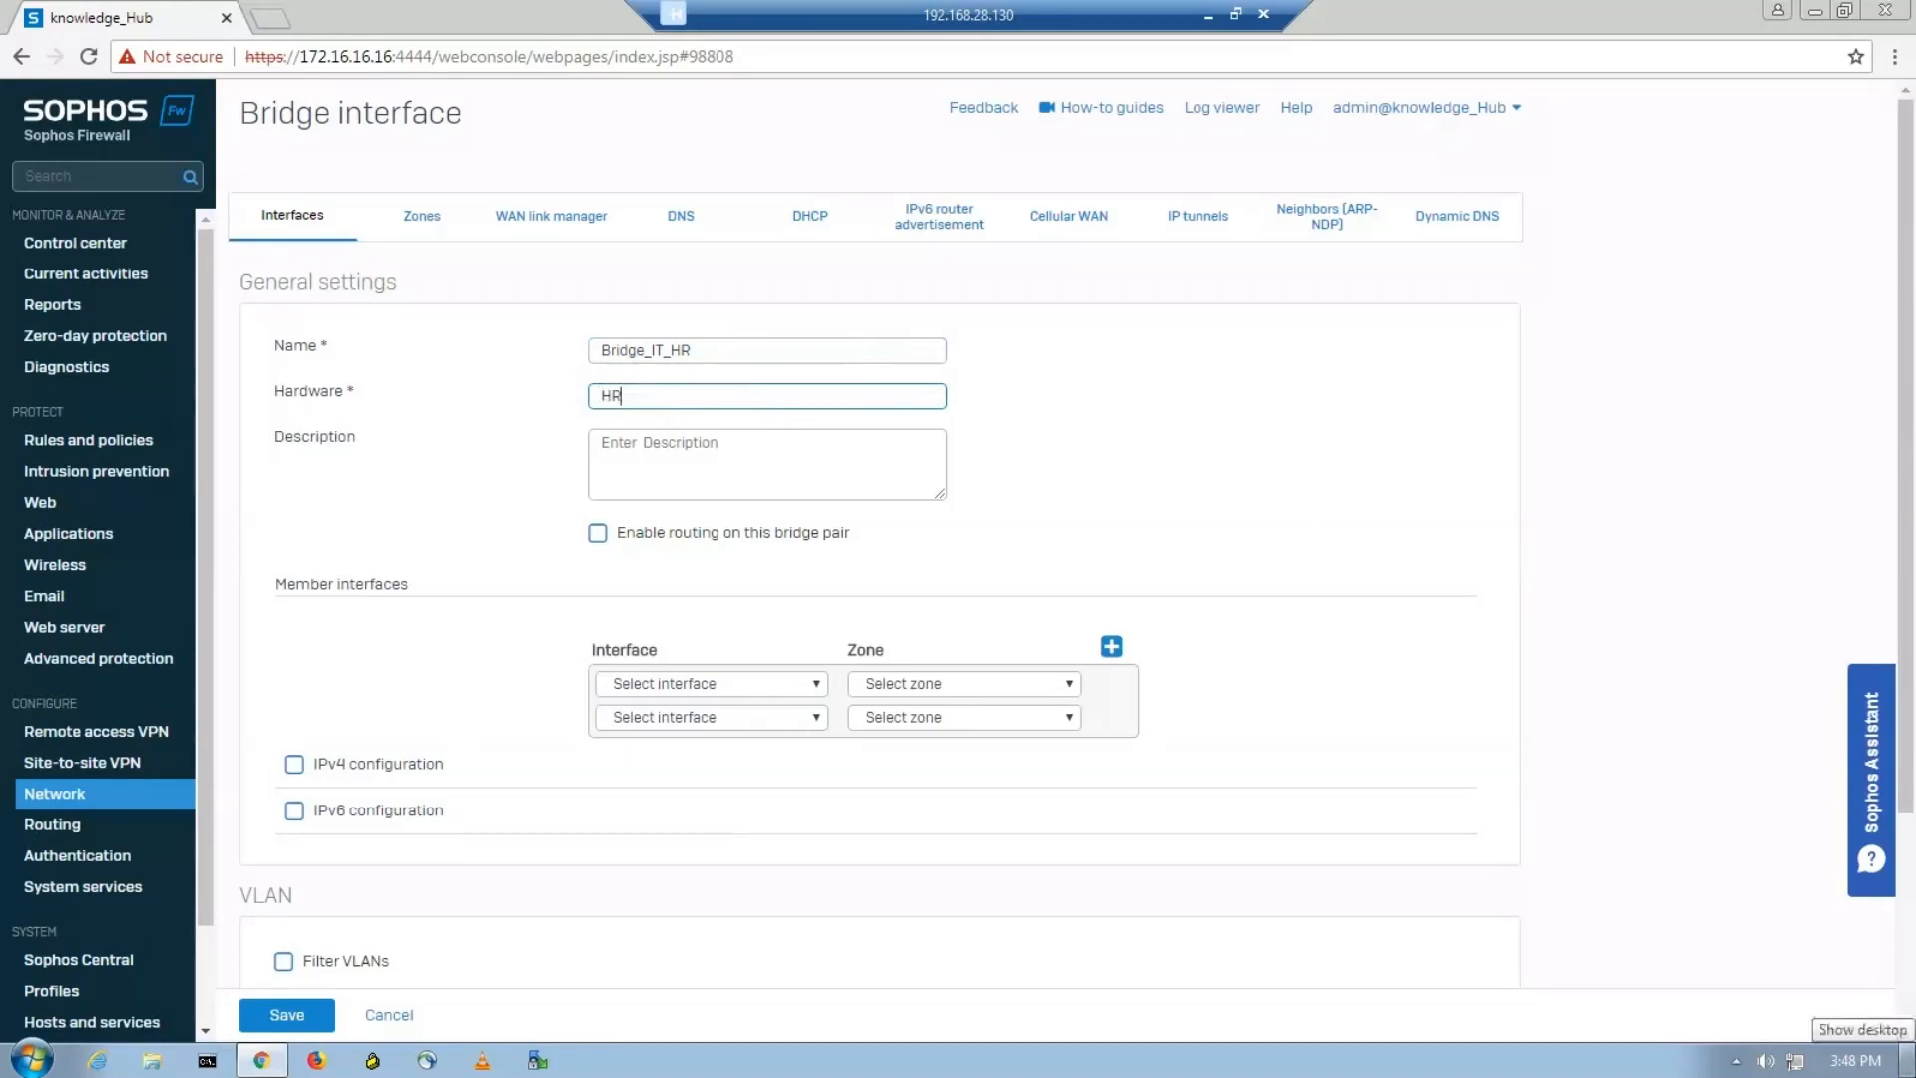
{"action": "type", "text": "&IT"}
Enter "Port C and Port D- Bridge pair" as the bridge interface's description.
{"action": "left_click", "coordinate": [769, 438]}
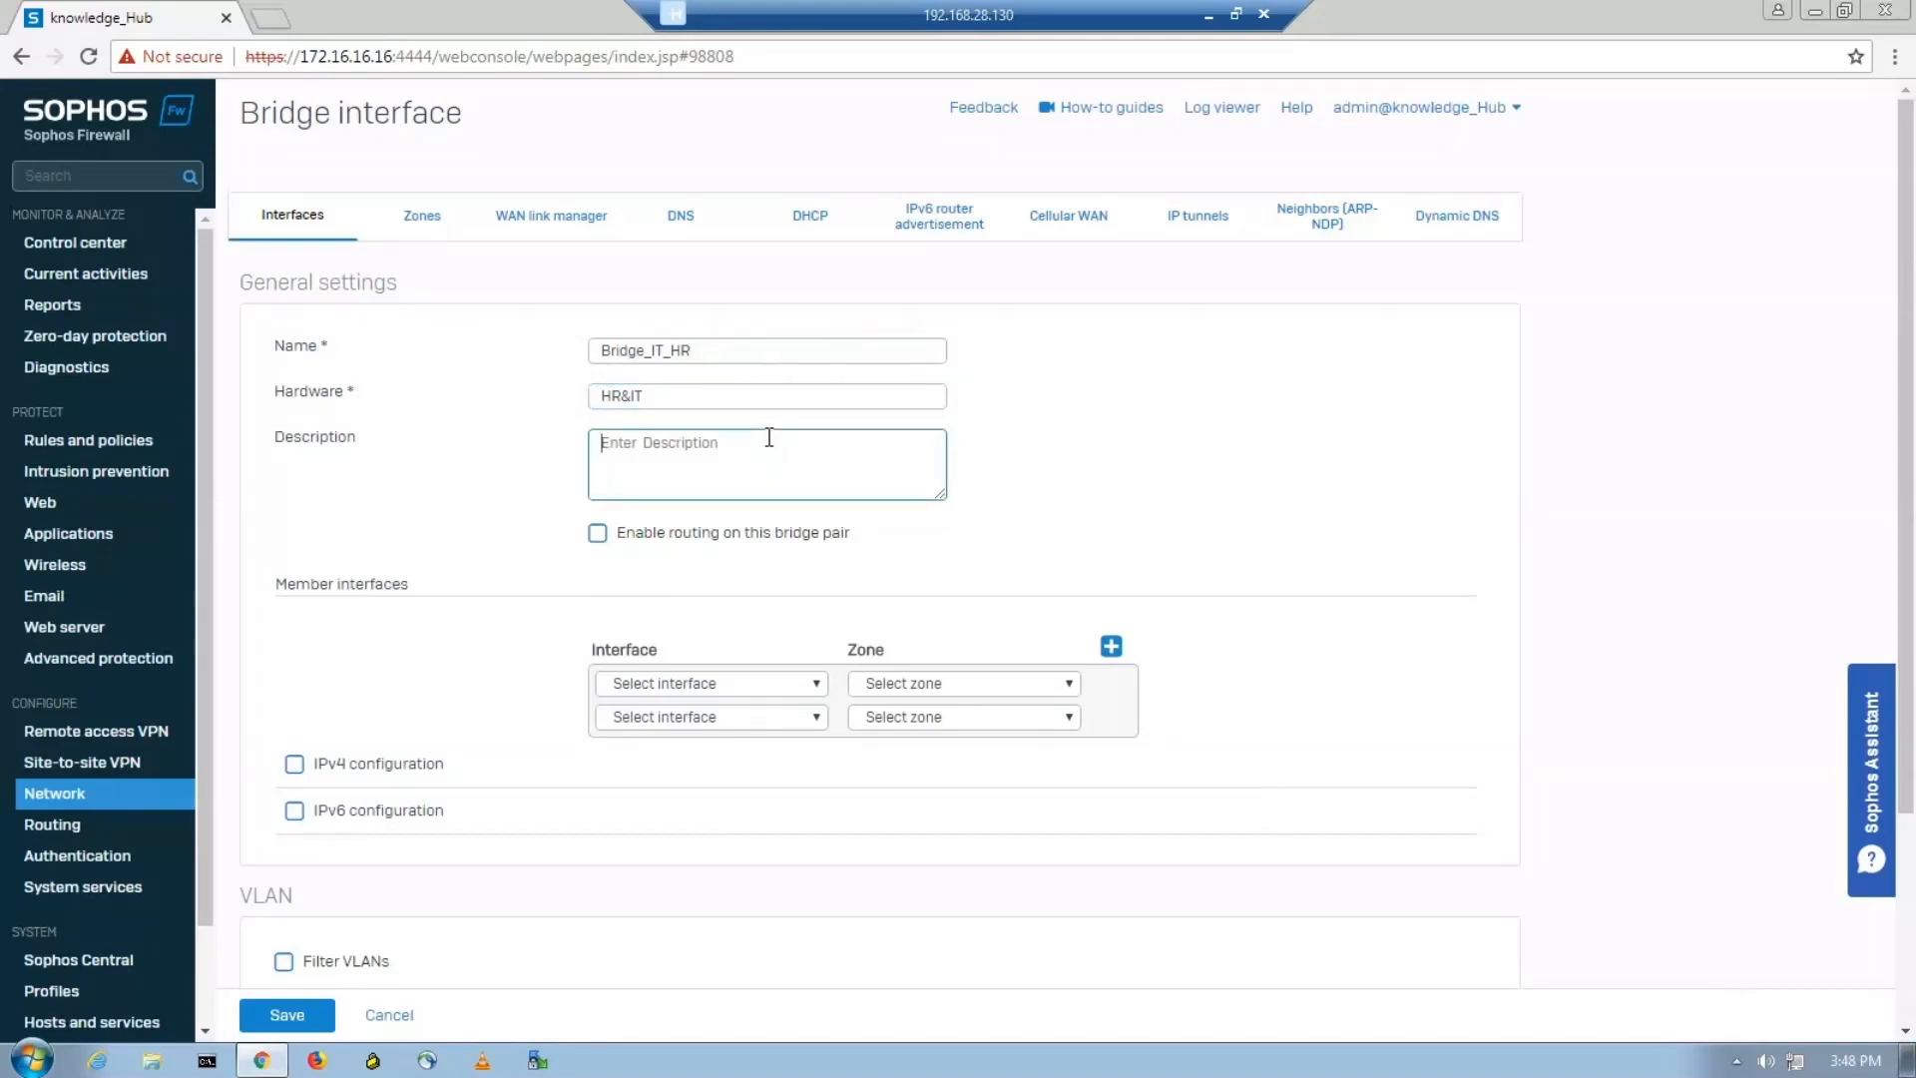
{"action": "type", "text": "Port C and Port D - Bridge pair"}
Choose PortC in HR_Zone and PortD in IT_Zone as the bridge's member interfaces.
{"action": "left_click", "coordinate": [774, 686]}
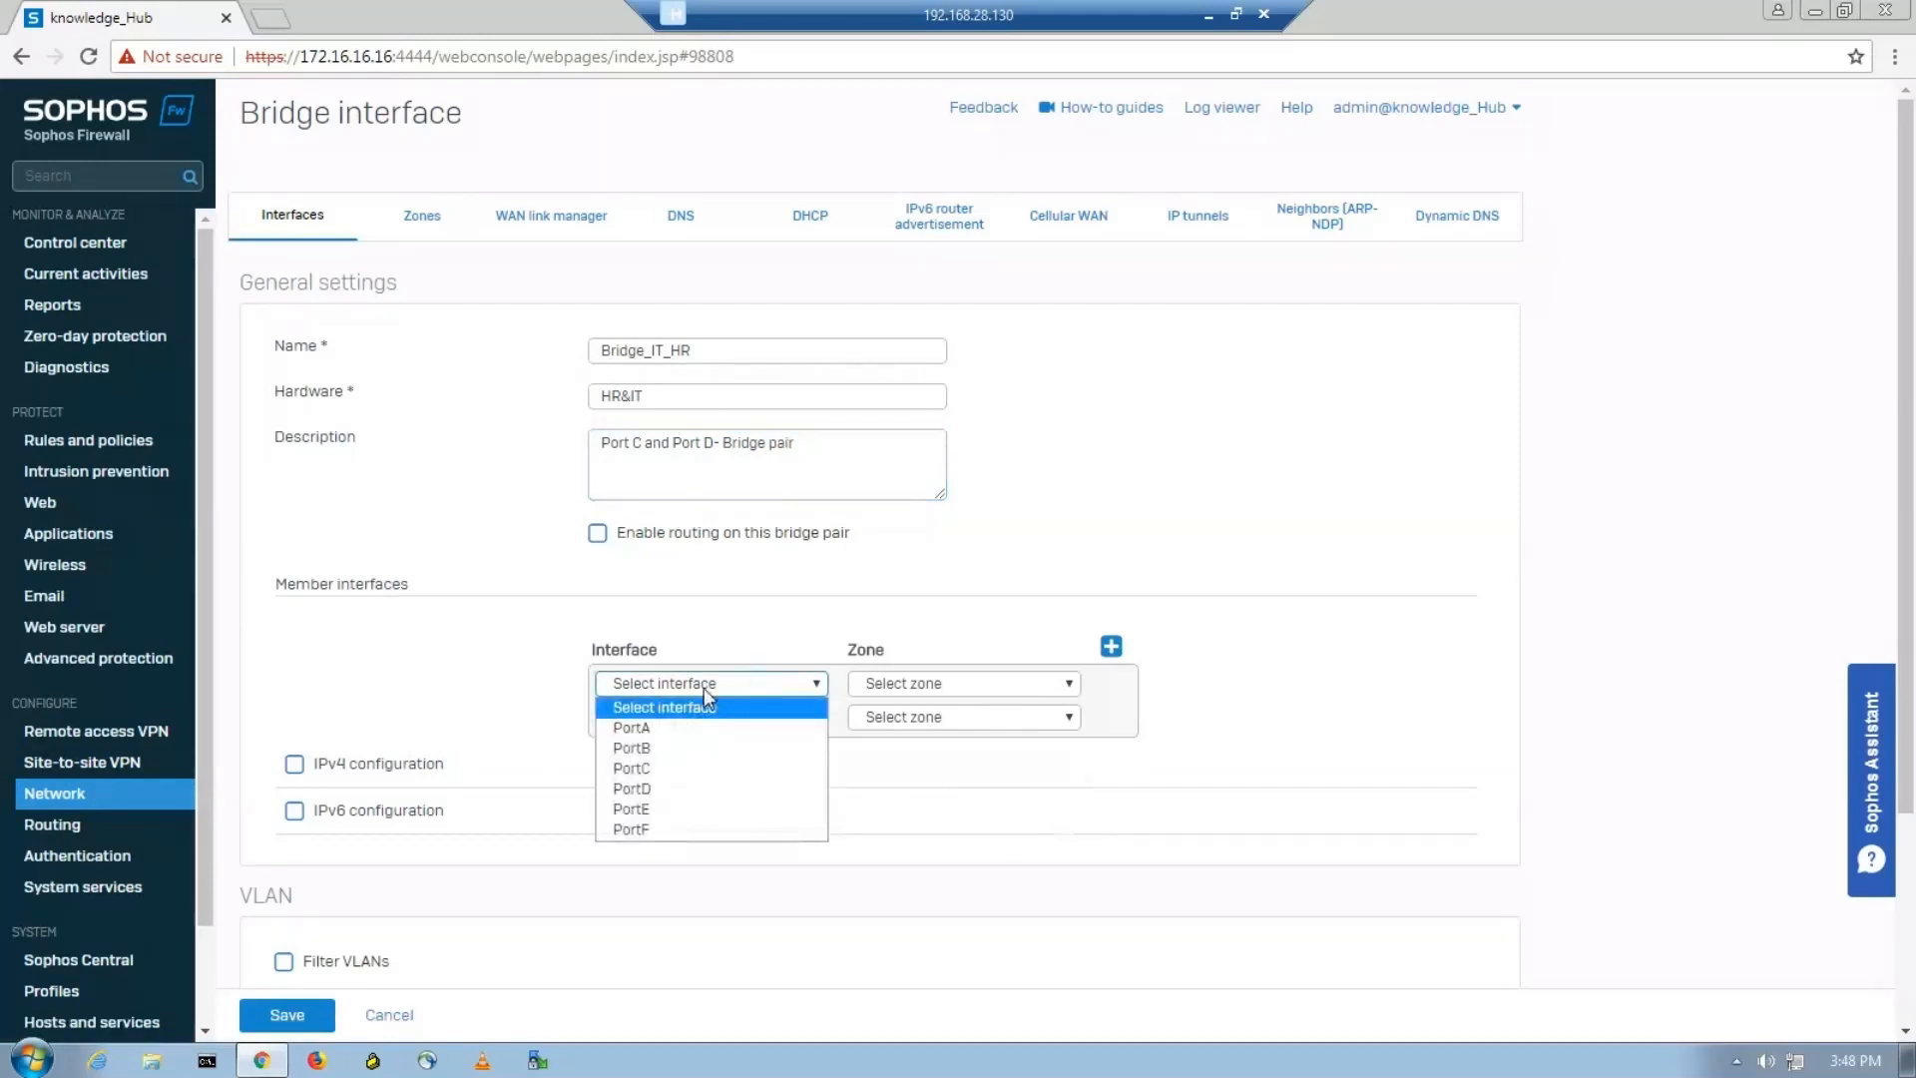
{"action": "left_click", "coordinate": [654, 774]}
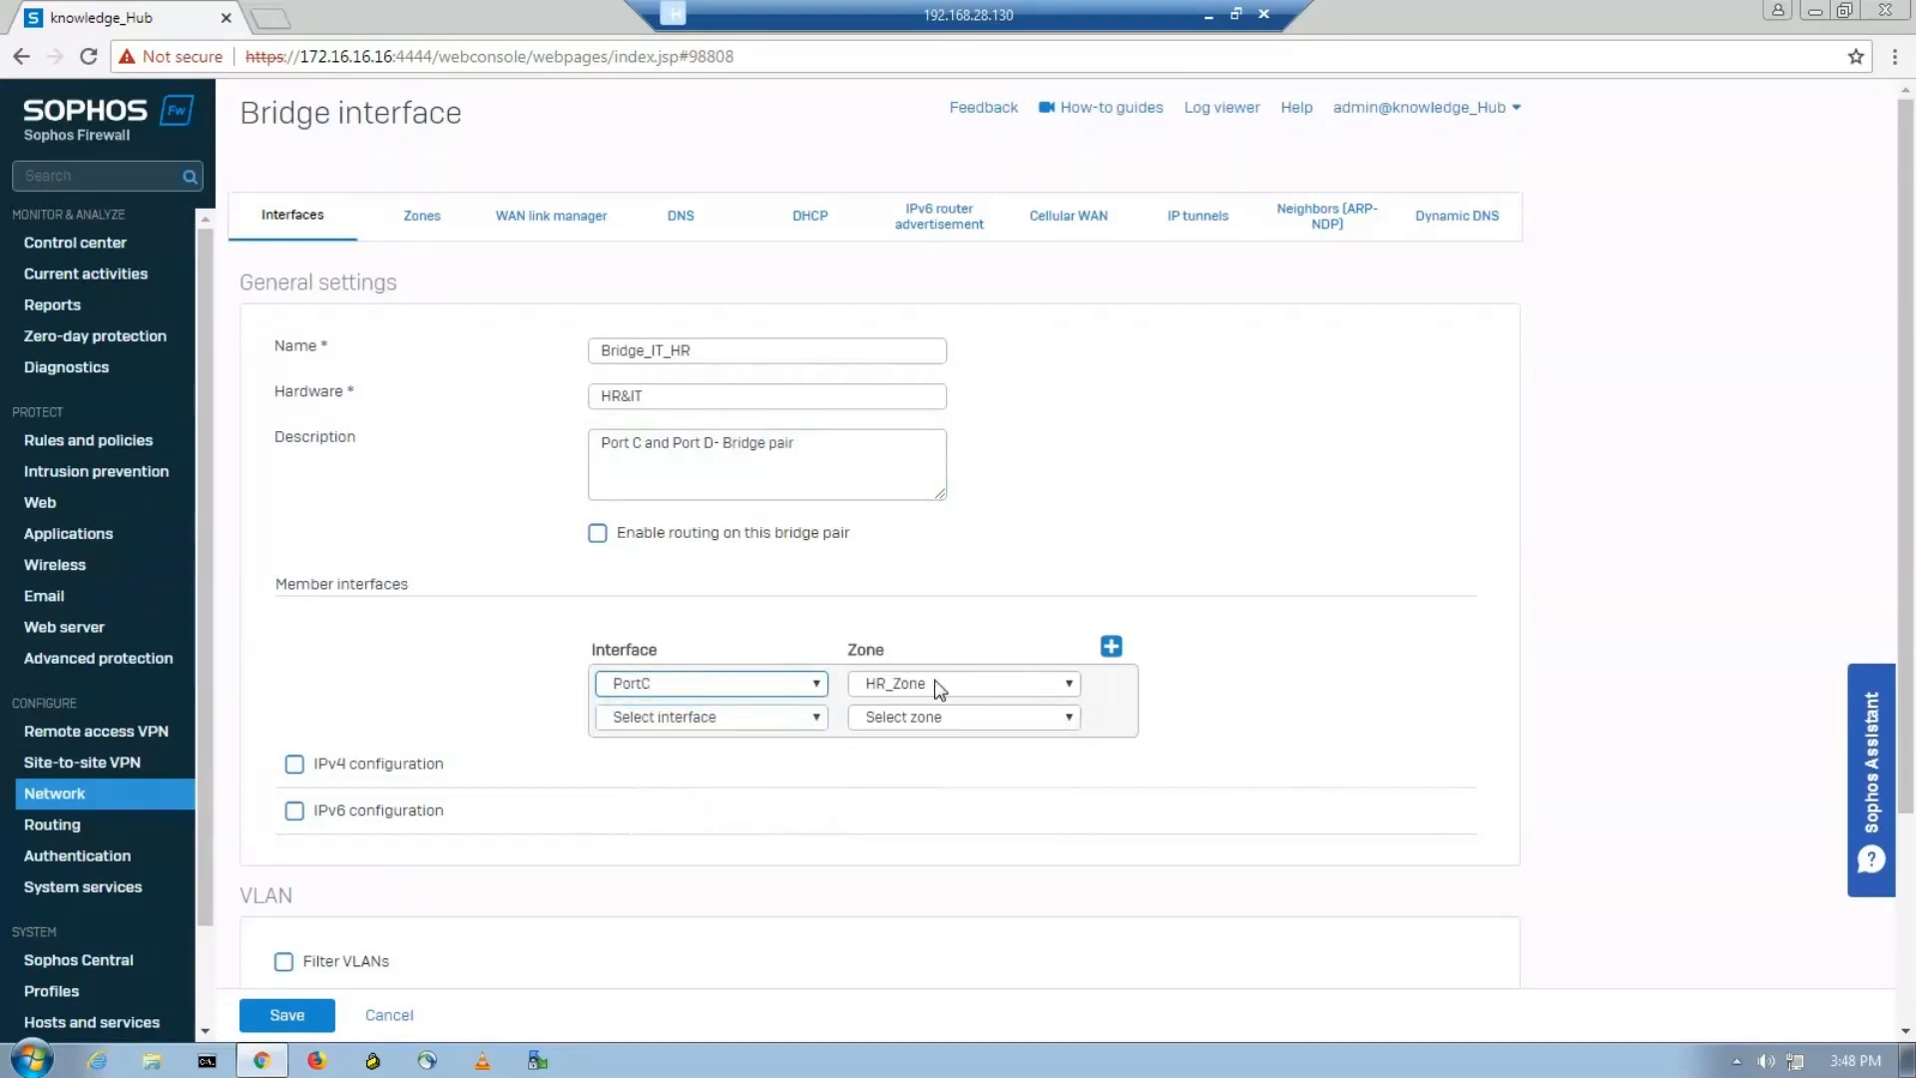
{"action": "left_click", "coordinate": [780, 719]}
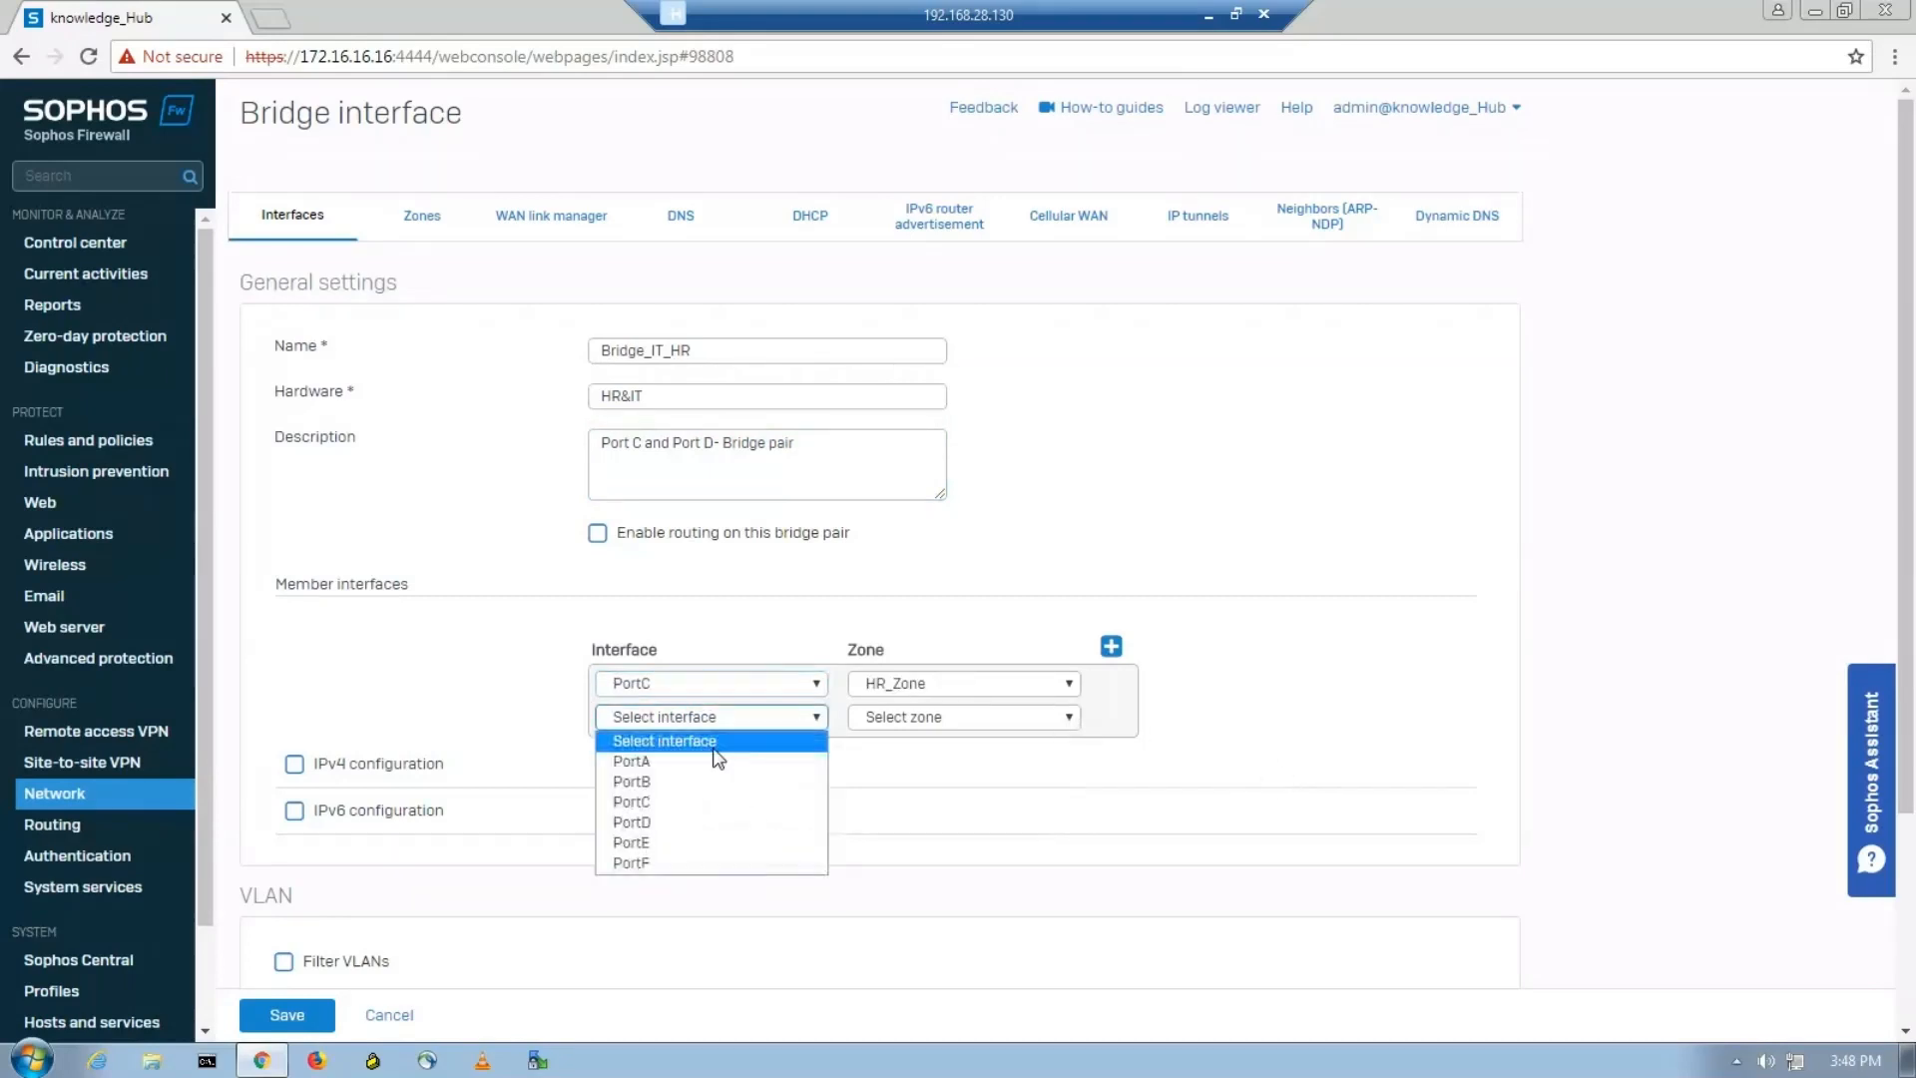
{"action": "left_click", "coordinate": [651, 820]}
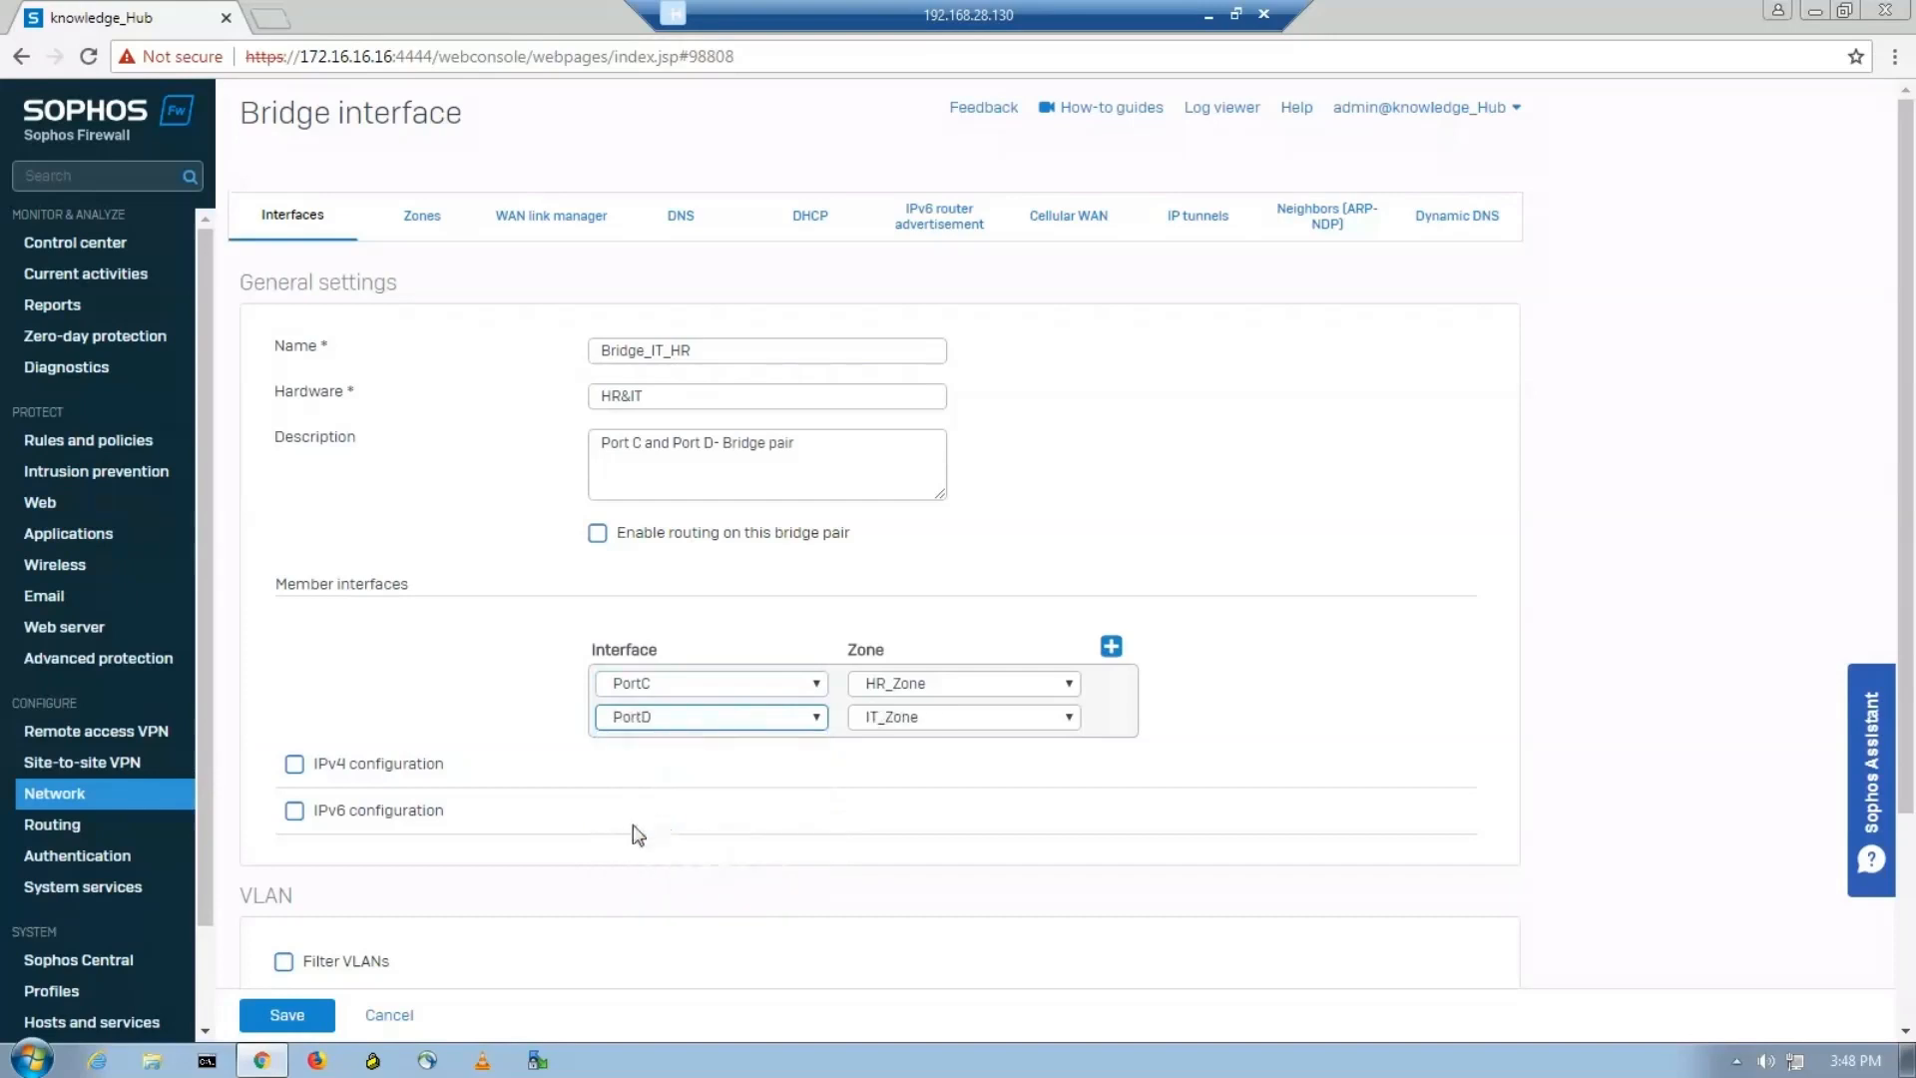
Enable IPv4 configuration for the bridge with the static address 192.168.10.1 and netmask /24 (255.255.255.0).
{"action": "left_click", "coordinate": [294, 766]}
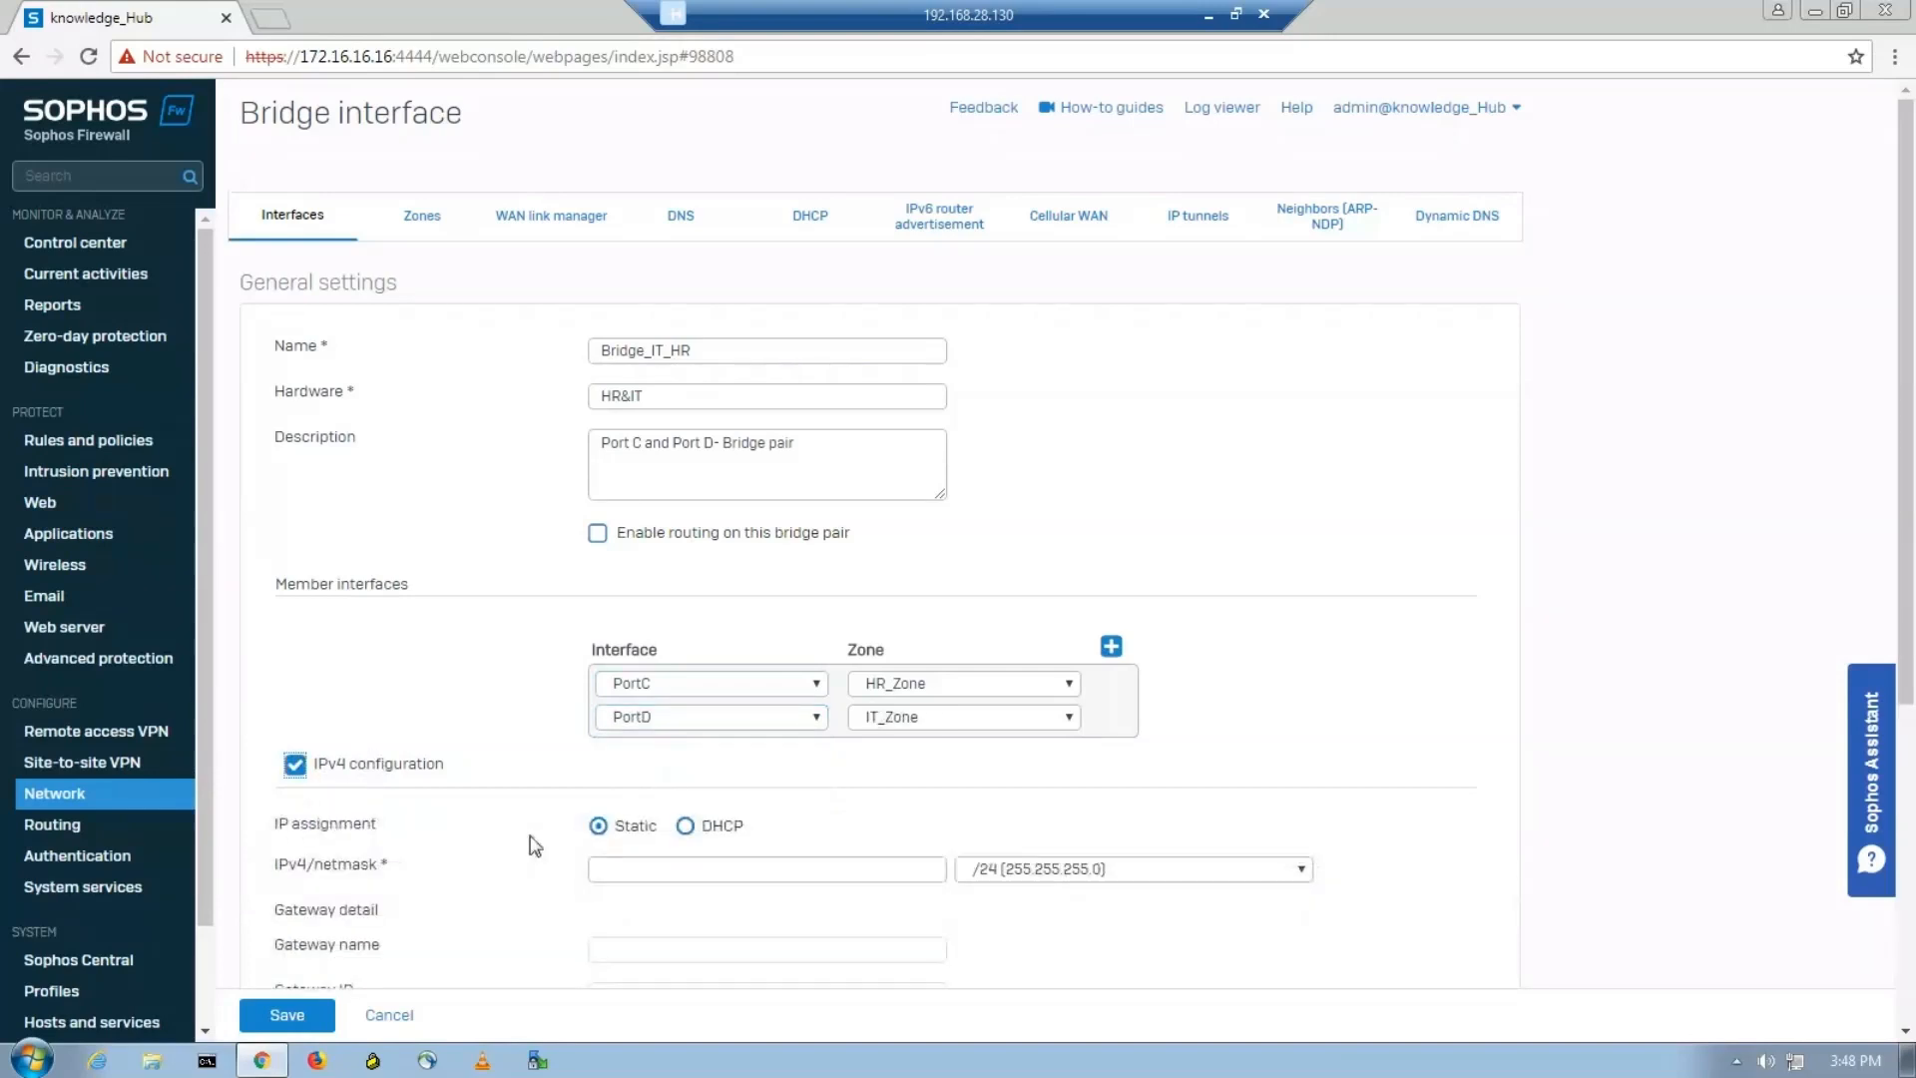
{"action": "left_click", "coordinate": [630, 864]}
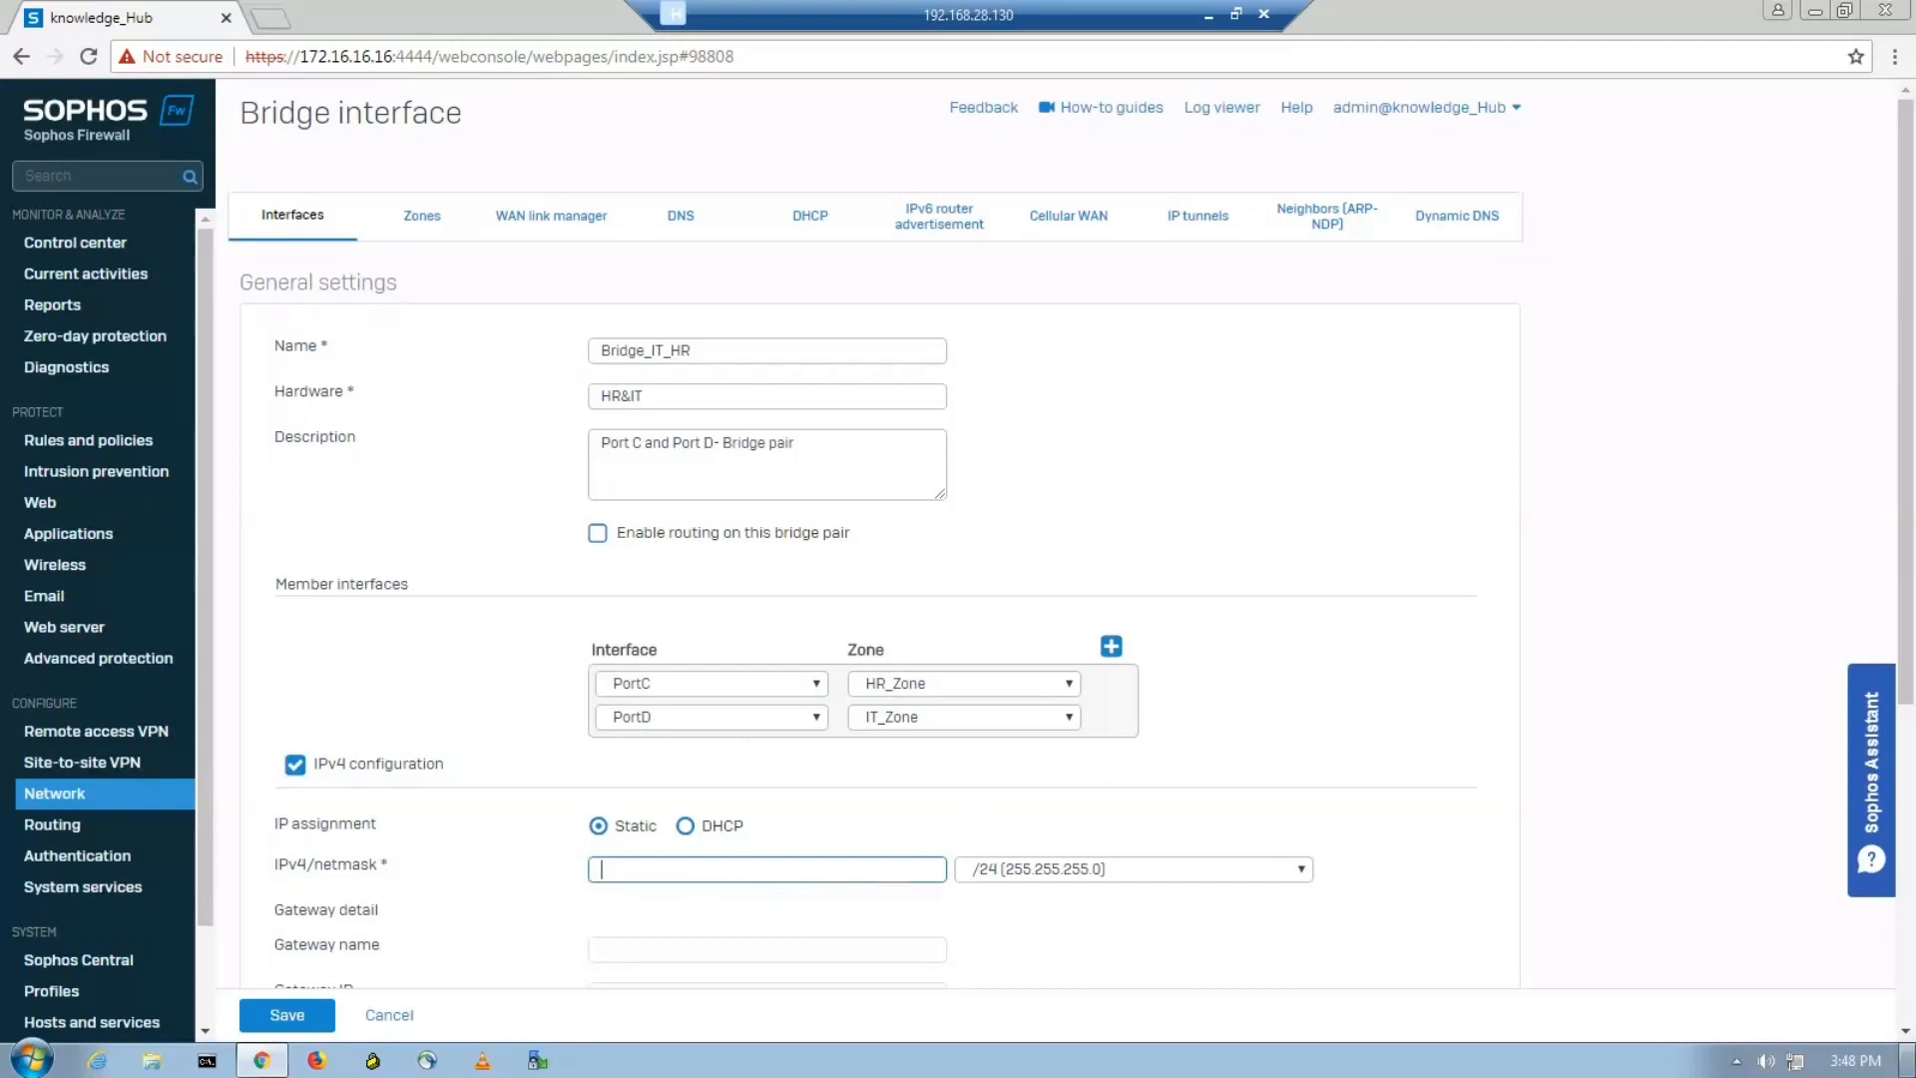
{"action": "type", "text": "1"}
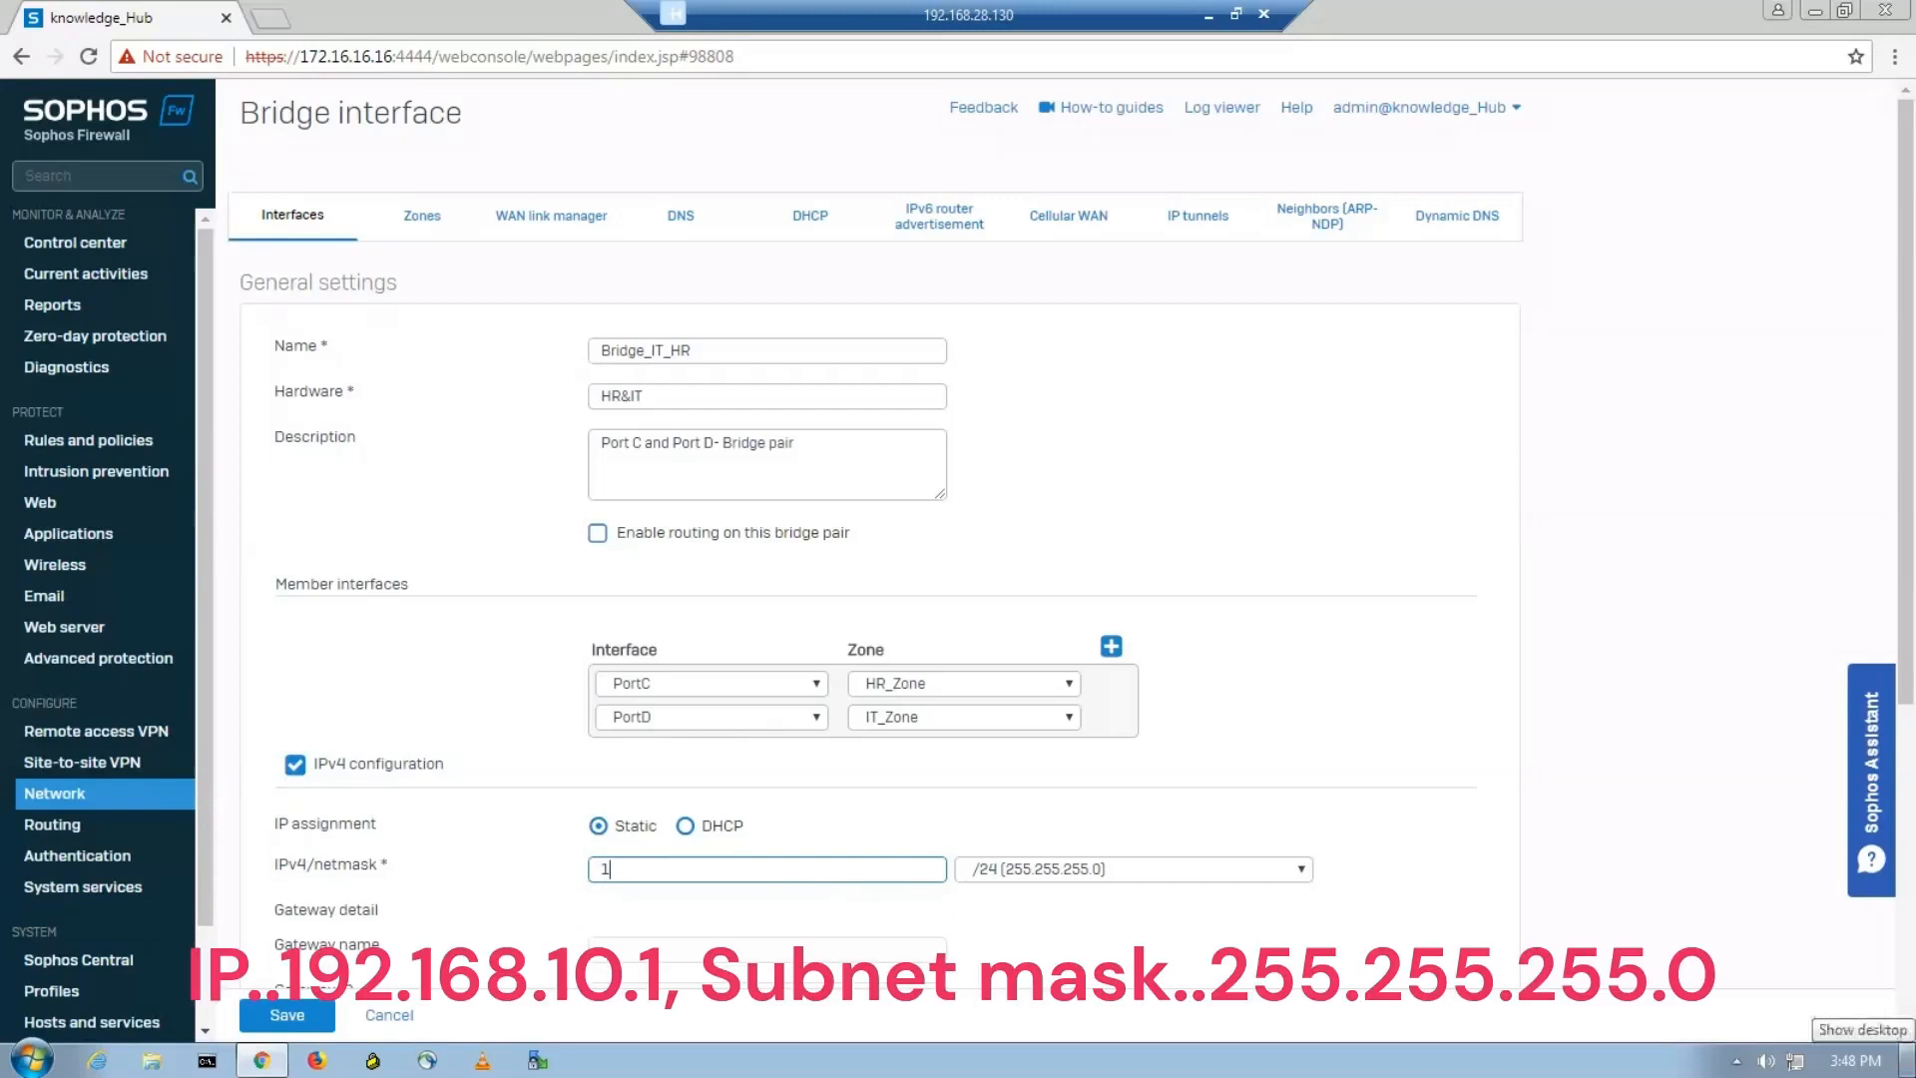
{"action": "type", "text": "92.168.10.1"}
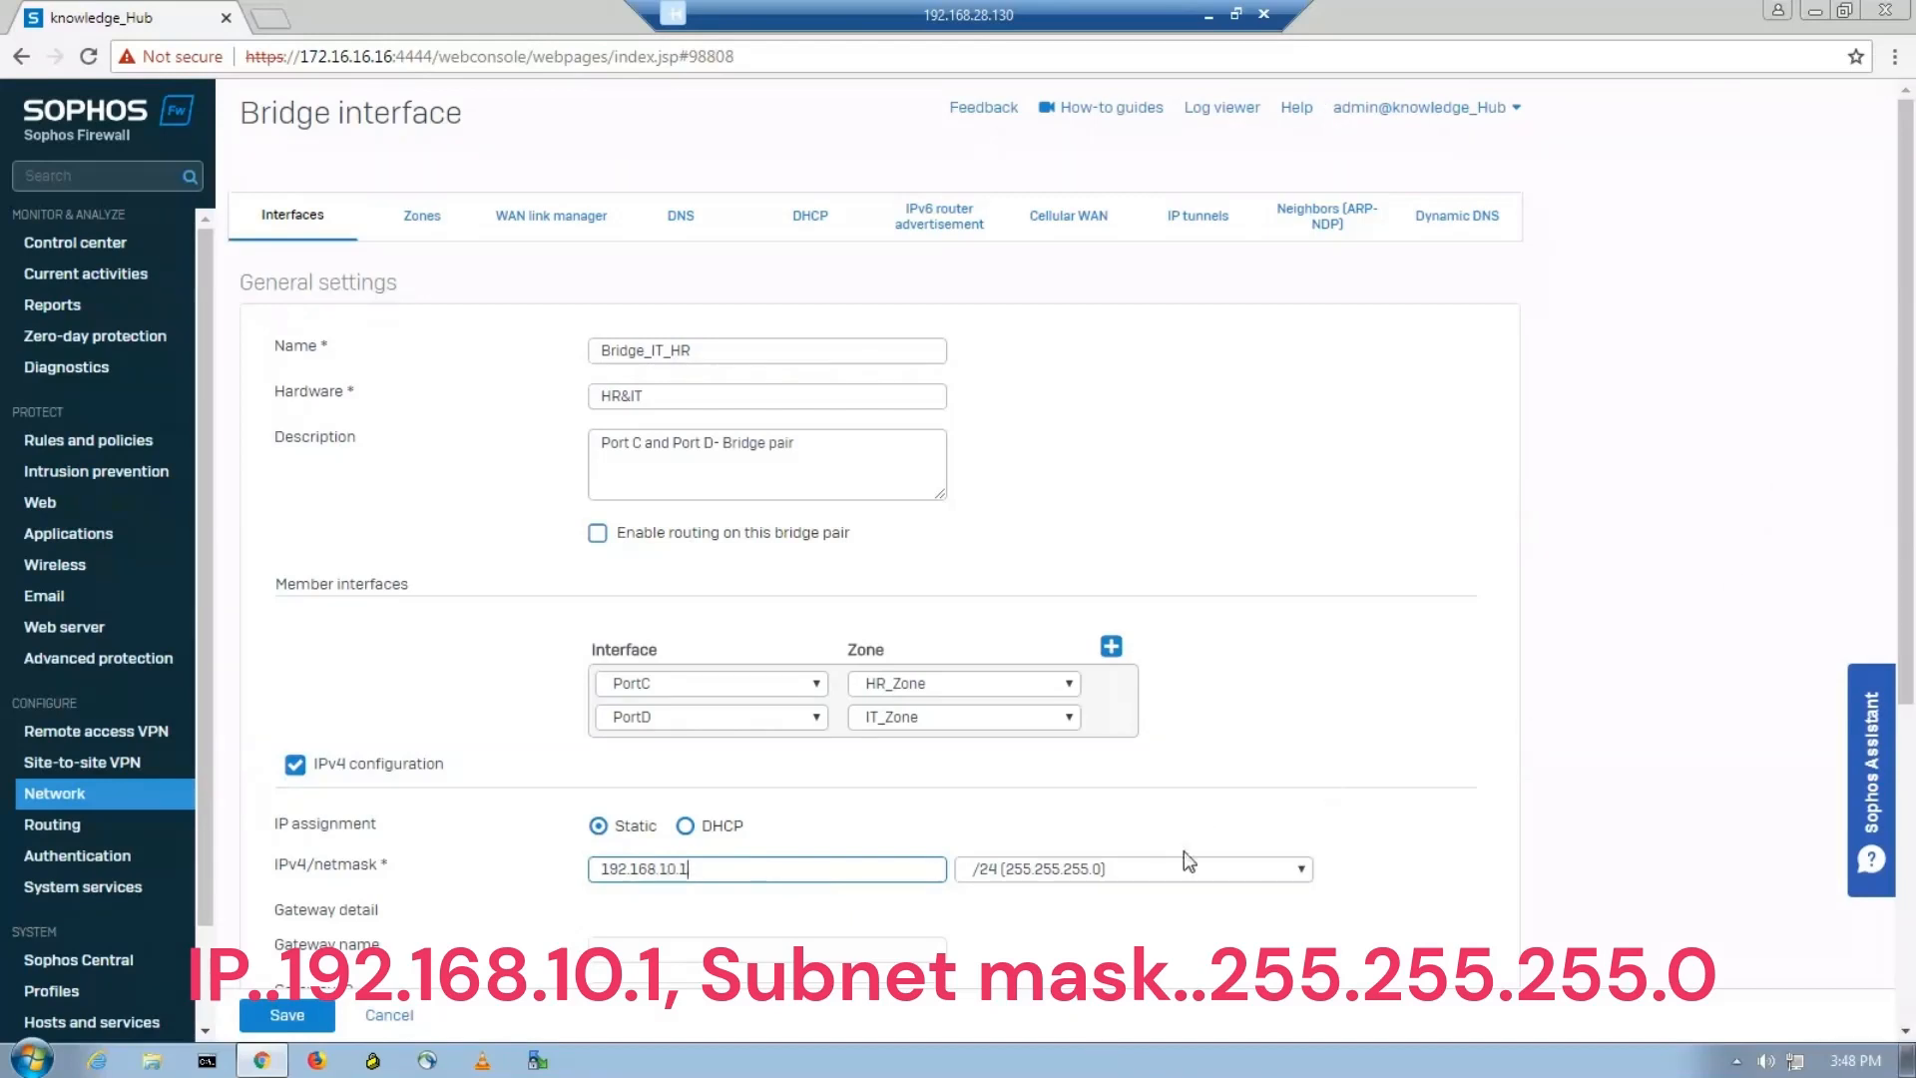
{"action": "left_click", "coordinate": [1259, 871]}
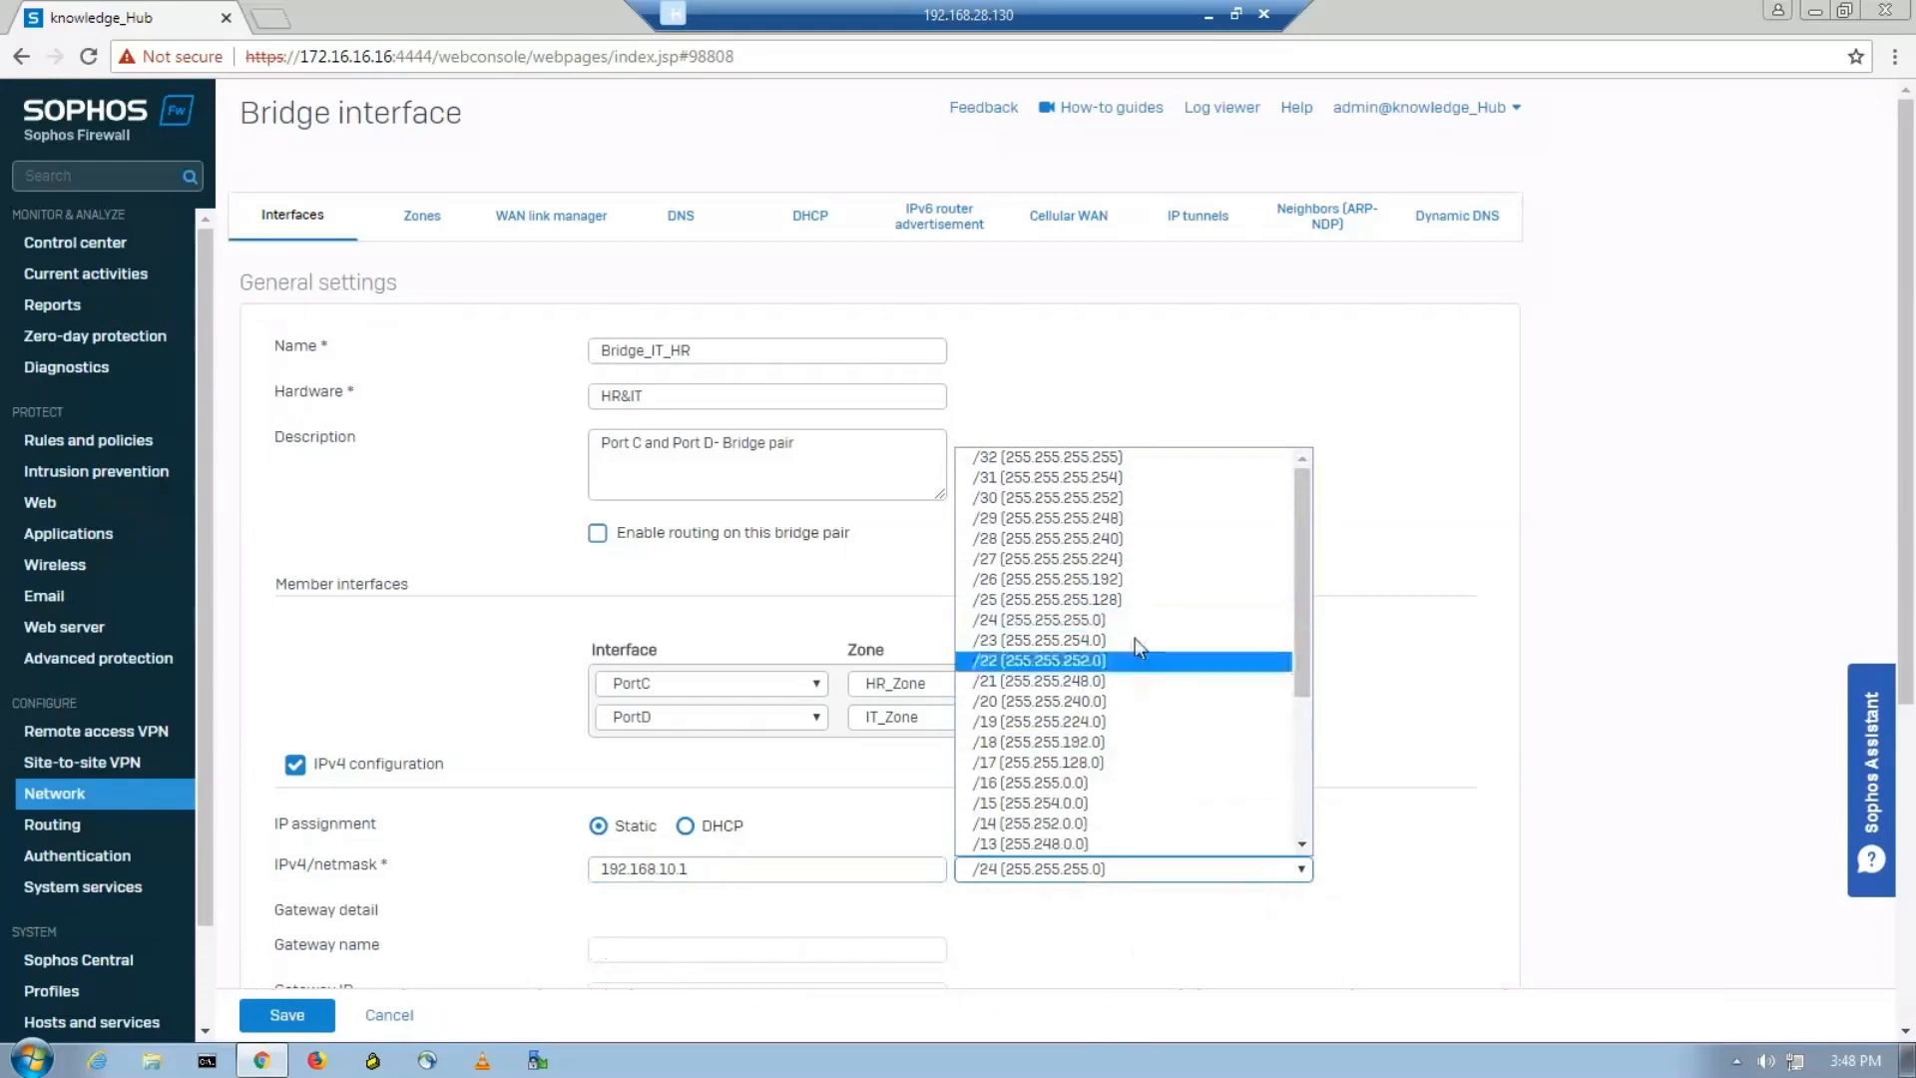
{"action": "left_click", "coordinate": [1100, 617]}
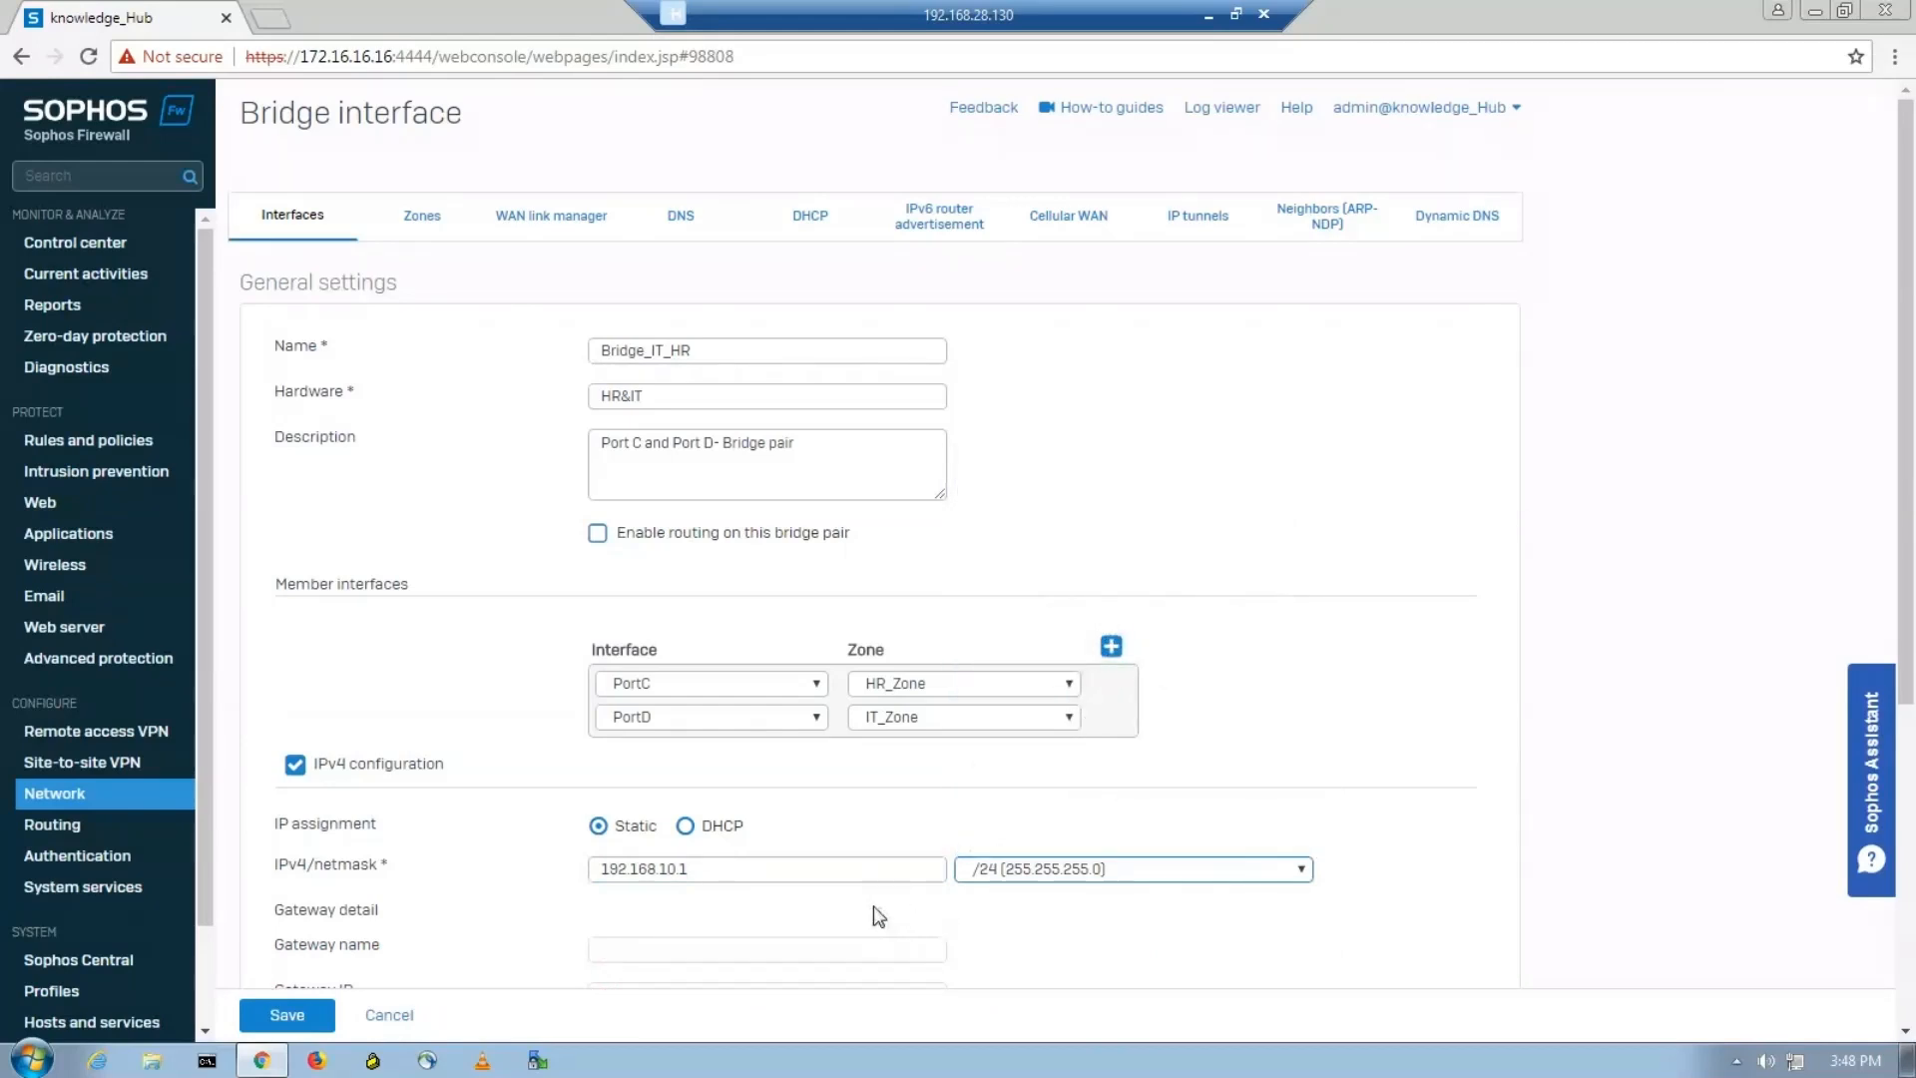
Examine the bridge's gateway and VLAN options and expand its advanced settings.
{"action": "scroll", "coordinate": [878, 916], "scroll_direction": "down", "scroll_amount": 2}
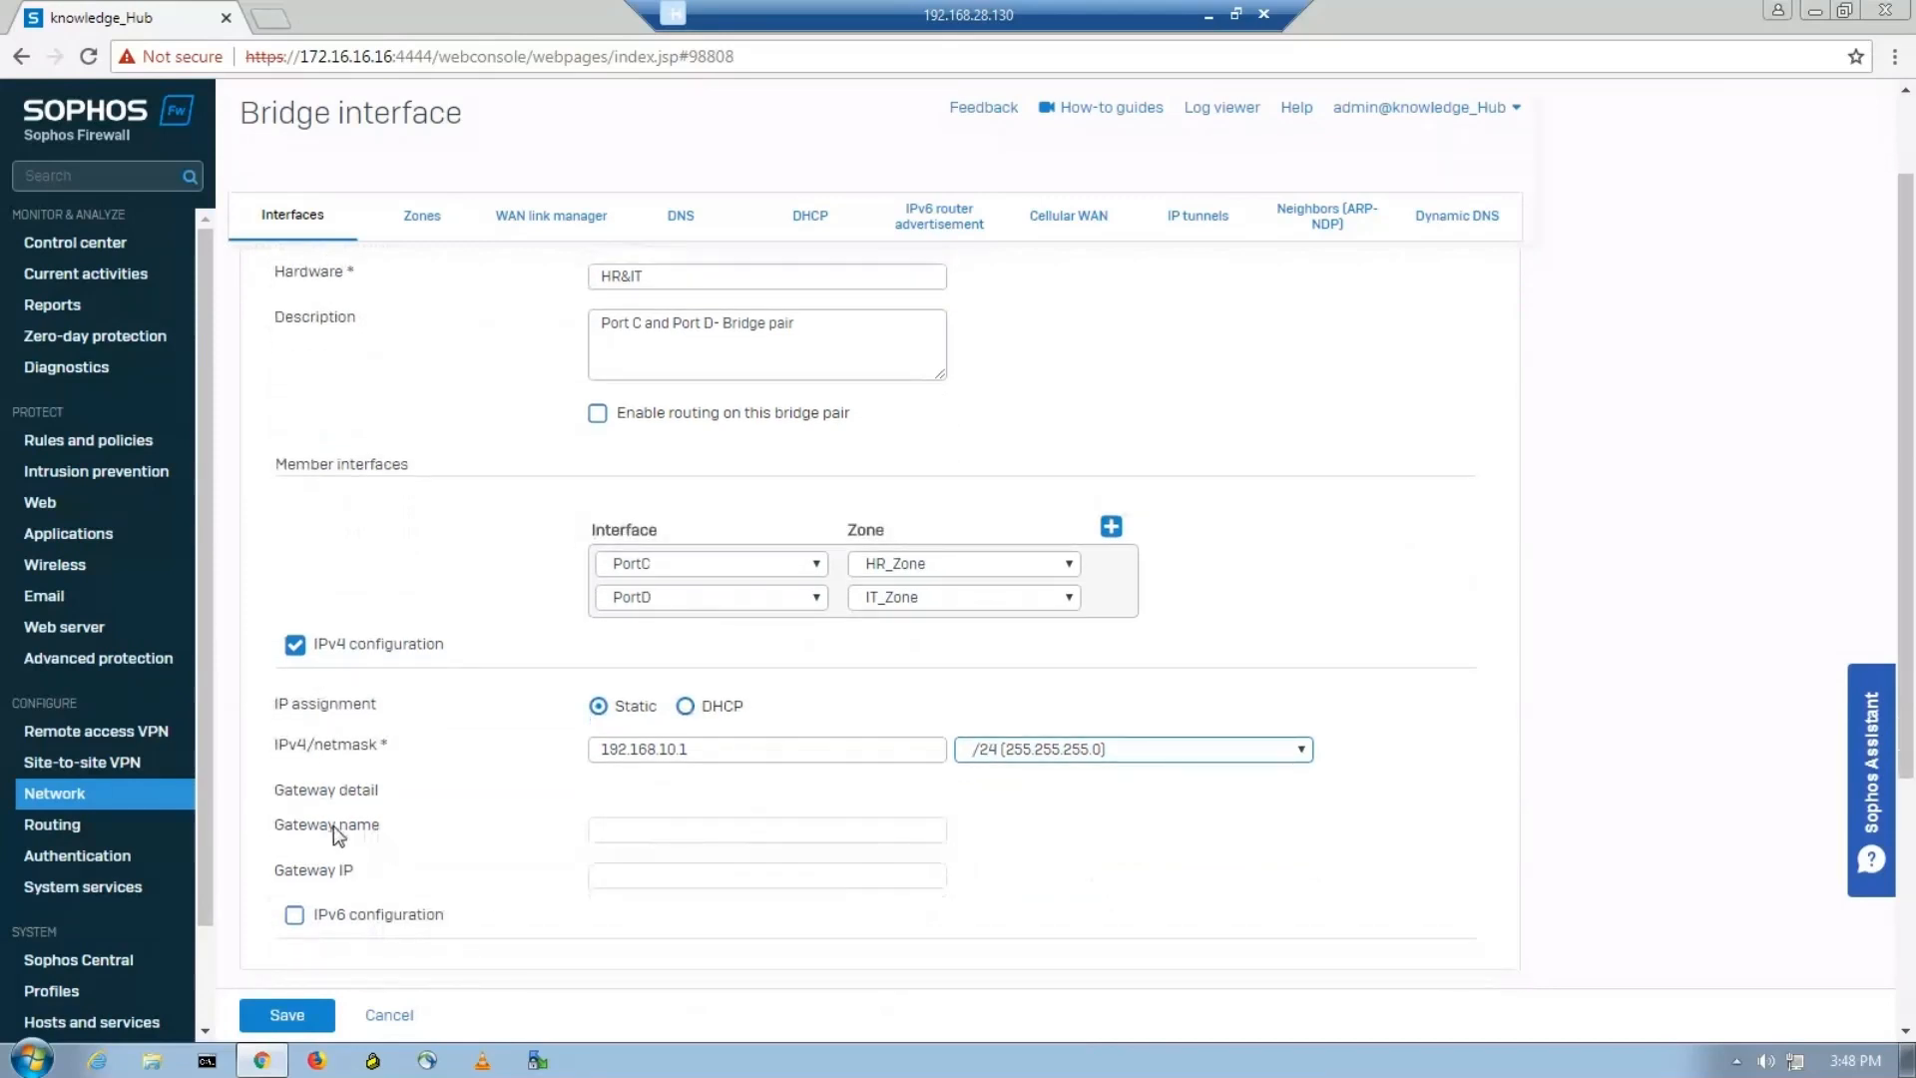
{"action": "left_click", "coordinate": [650, 827]}
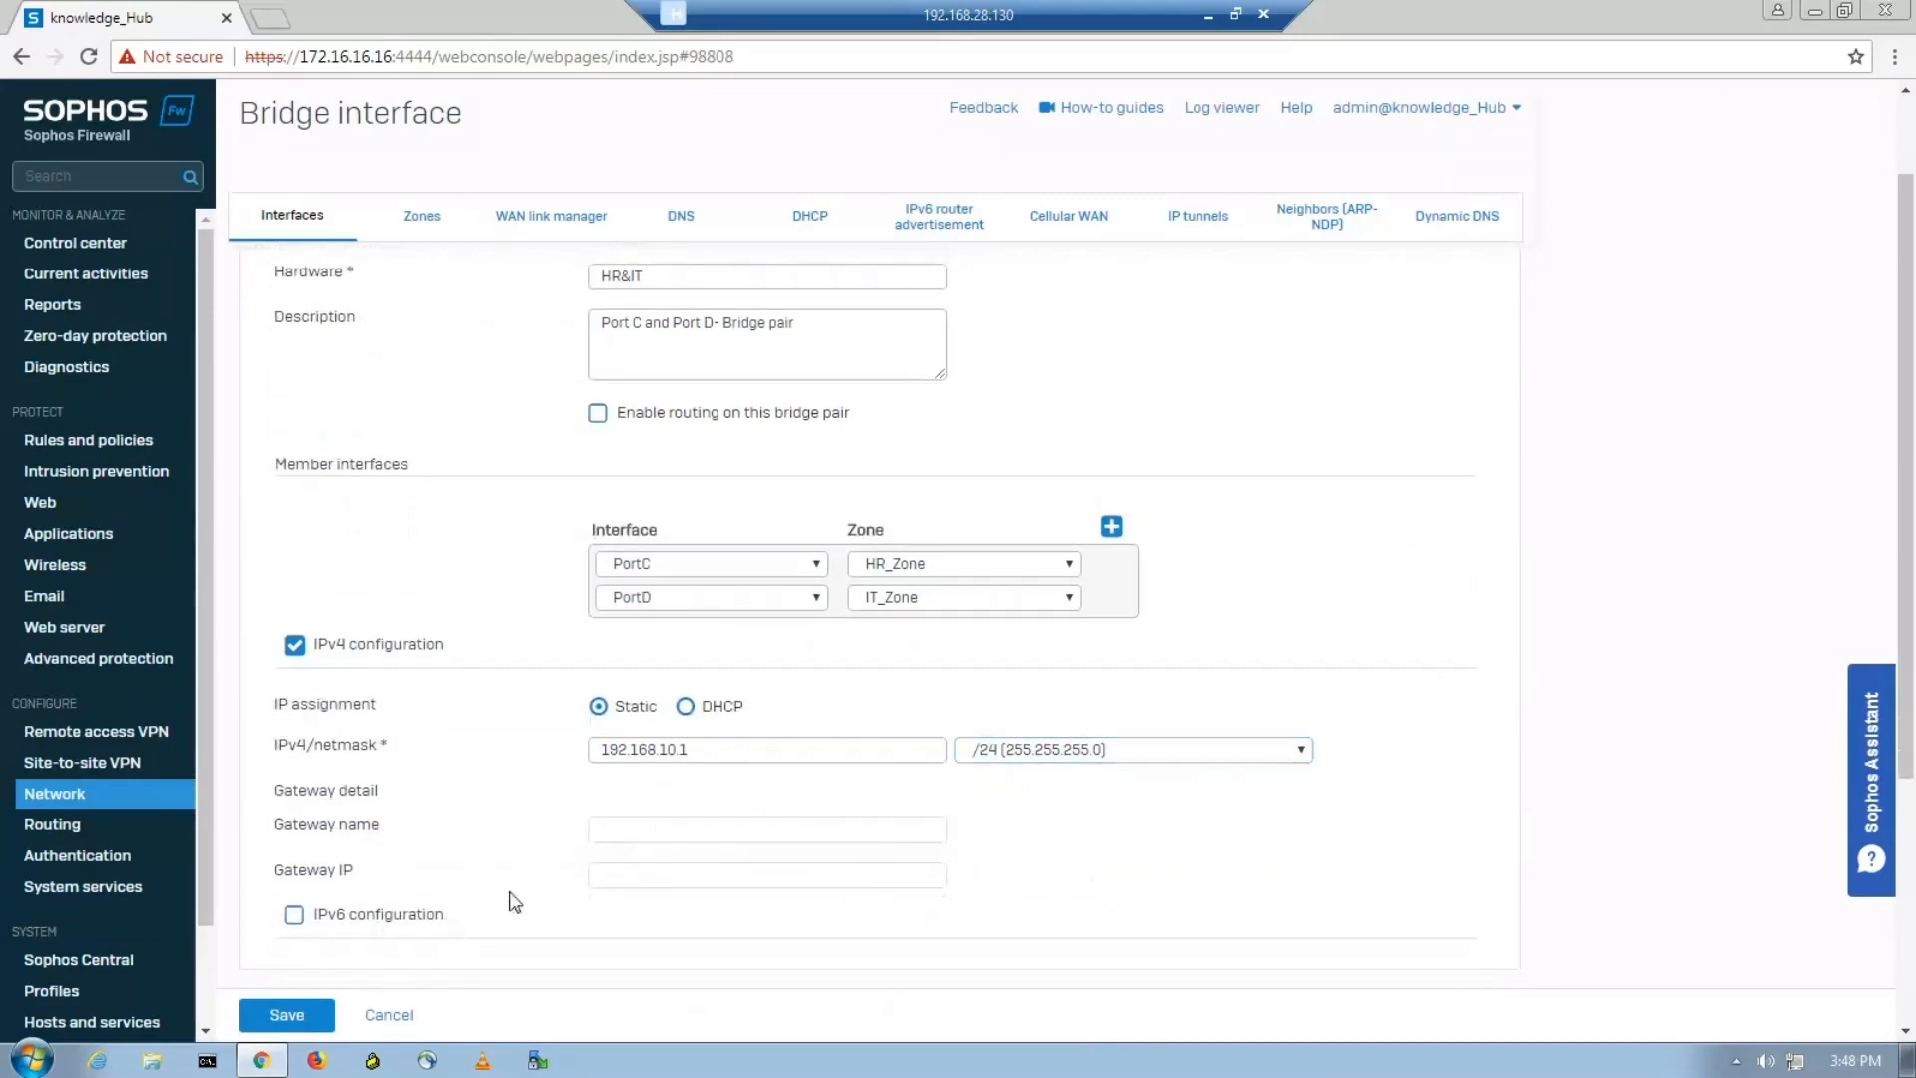
{"action": "scroll", "coordinate": [505, 899], "scroll_direction": "down", "scroll_amount": 4}
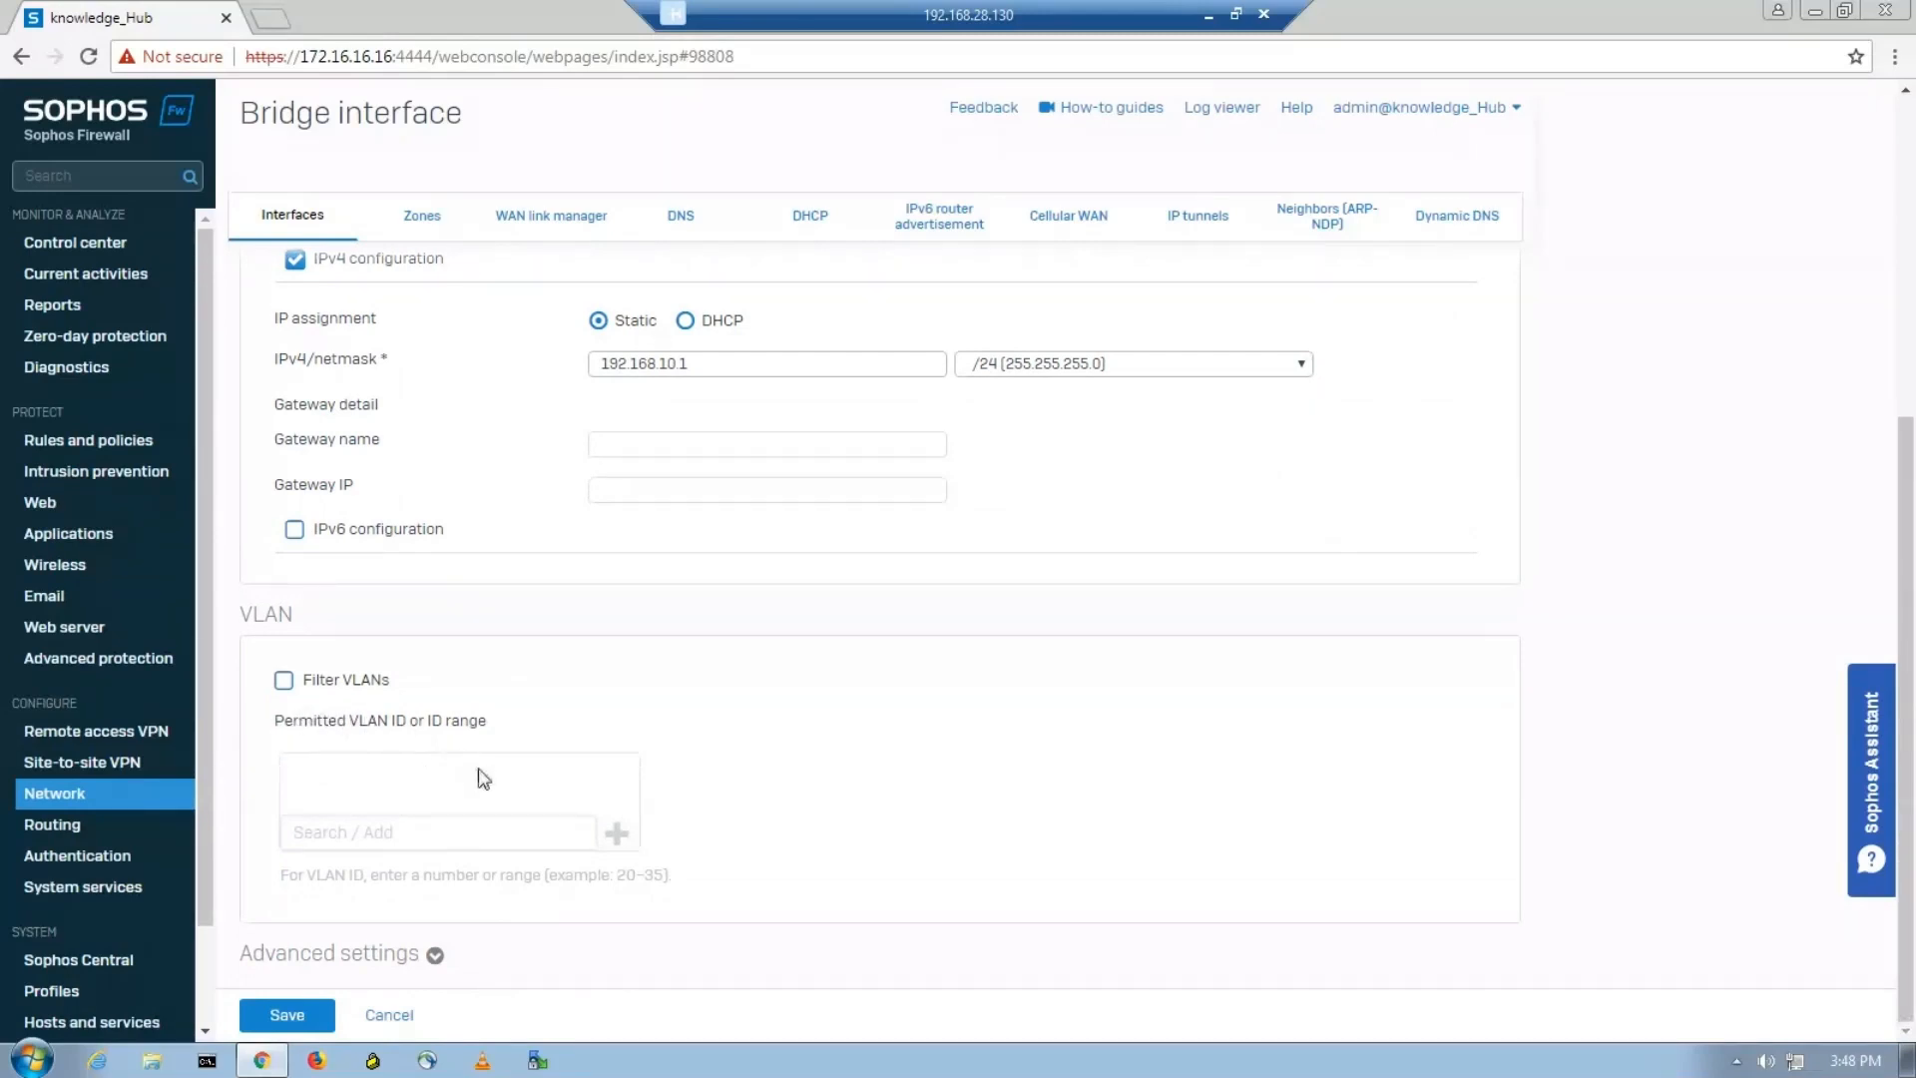
{"action": "left_click", "coordinate": [337, 976]}
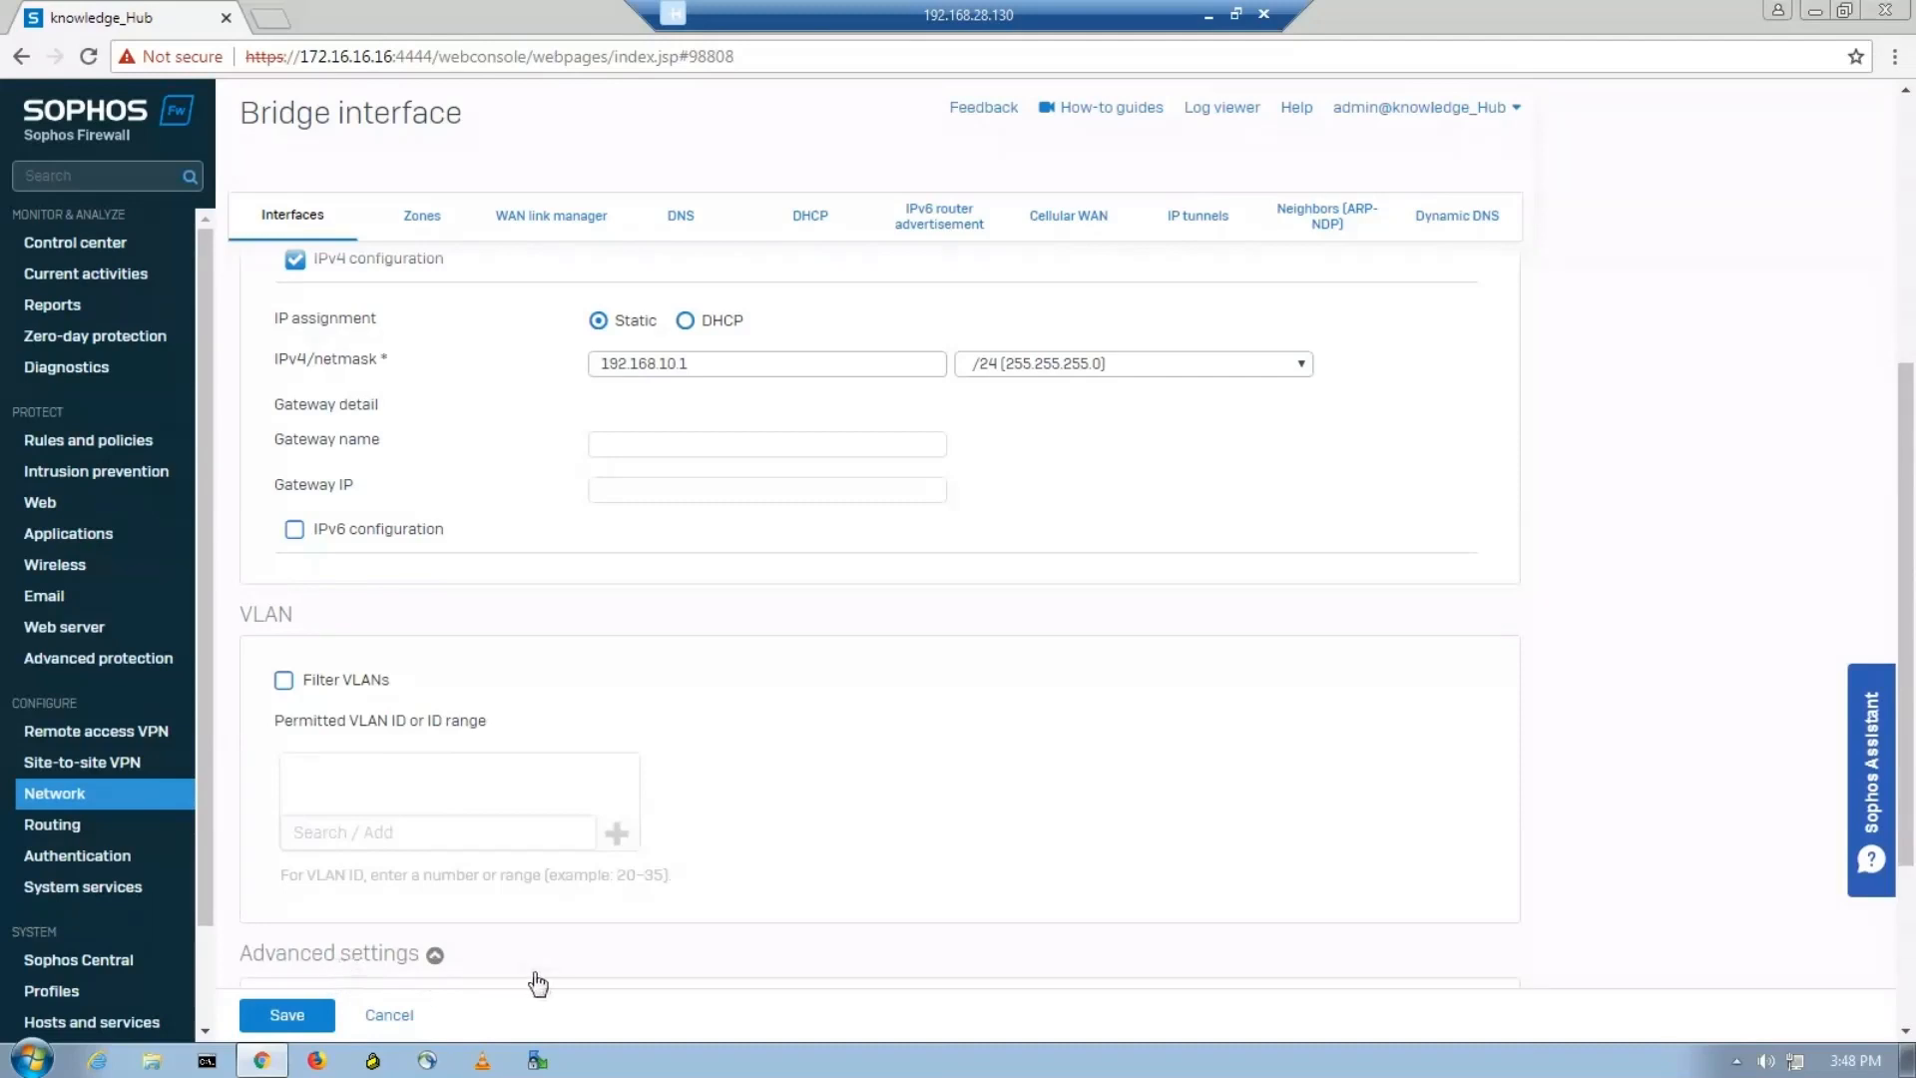
{"action": "scroll", "coordinate": [548, 980], "scroll_direction": "down", "scroll_amount": 3}
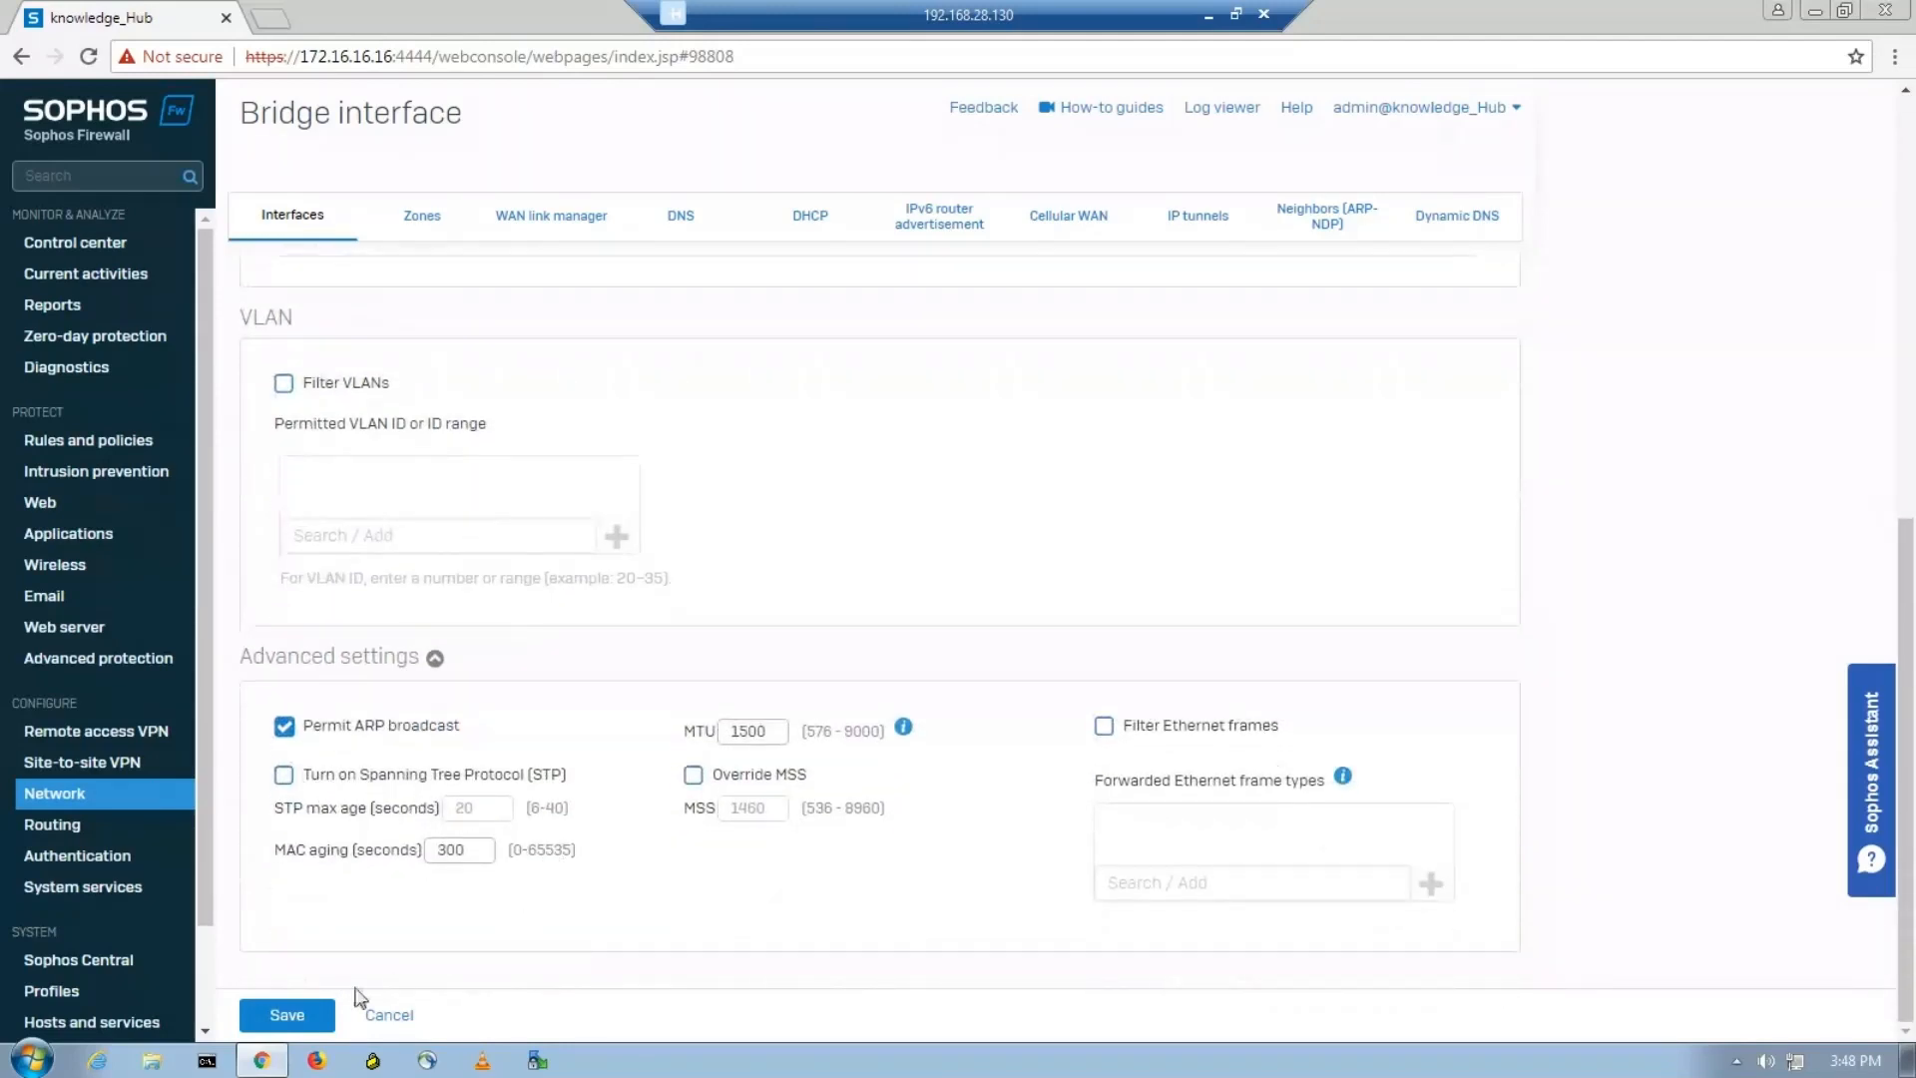
Try to save the bridge interface with the hardware name HR&IT.
{"action": "left_click", "coordinate": [287, 1015]}
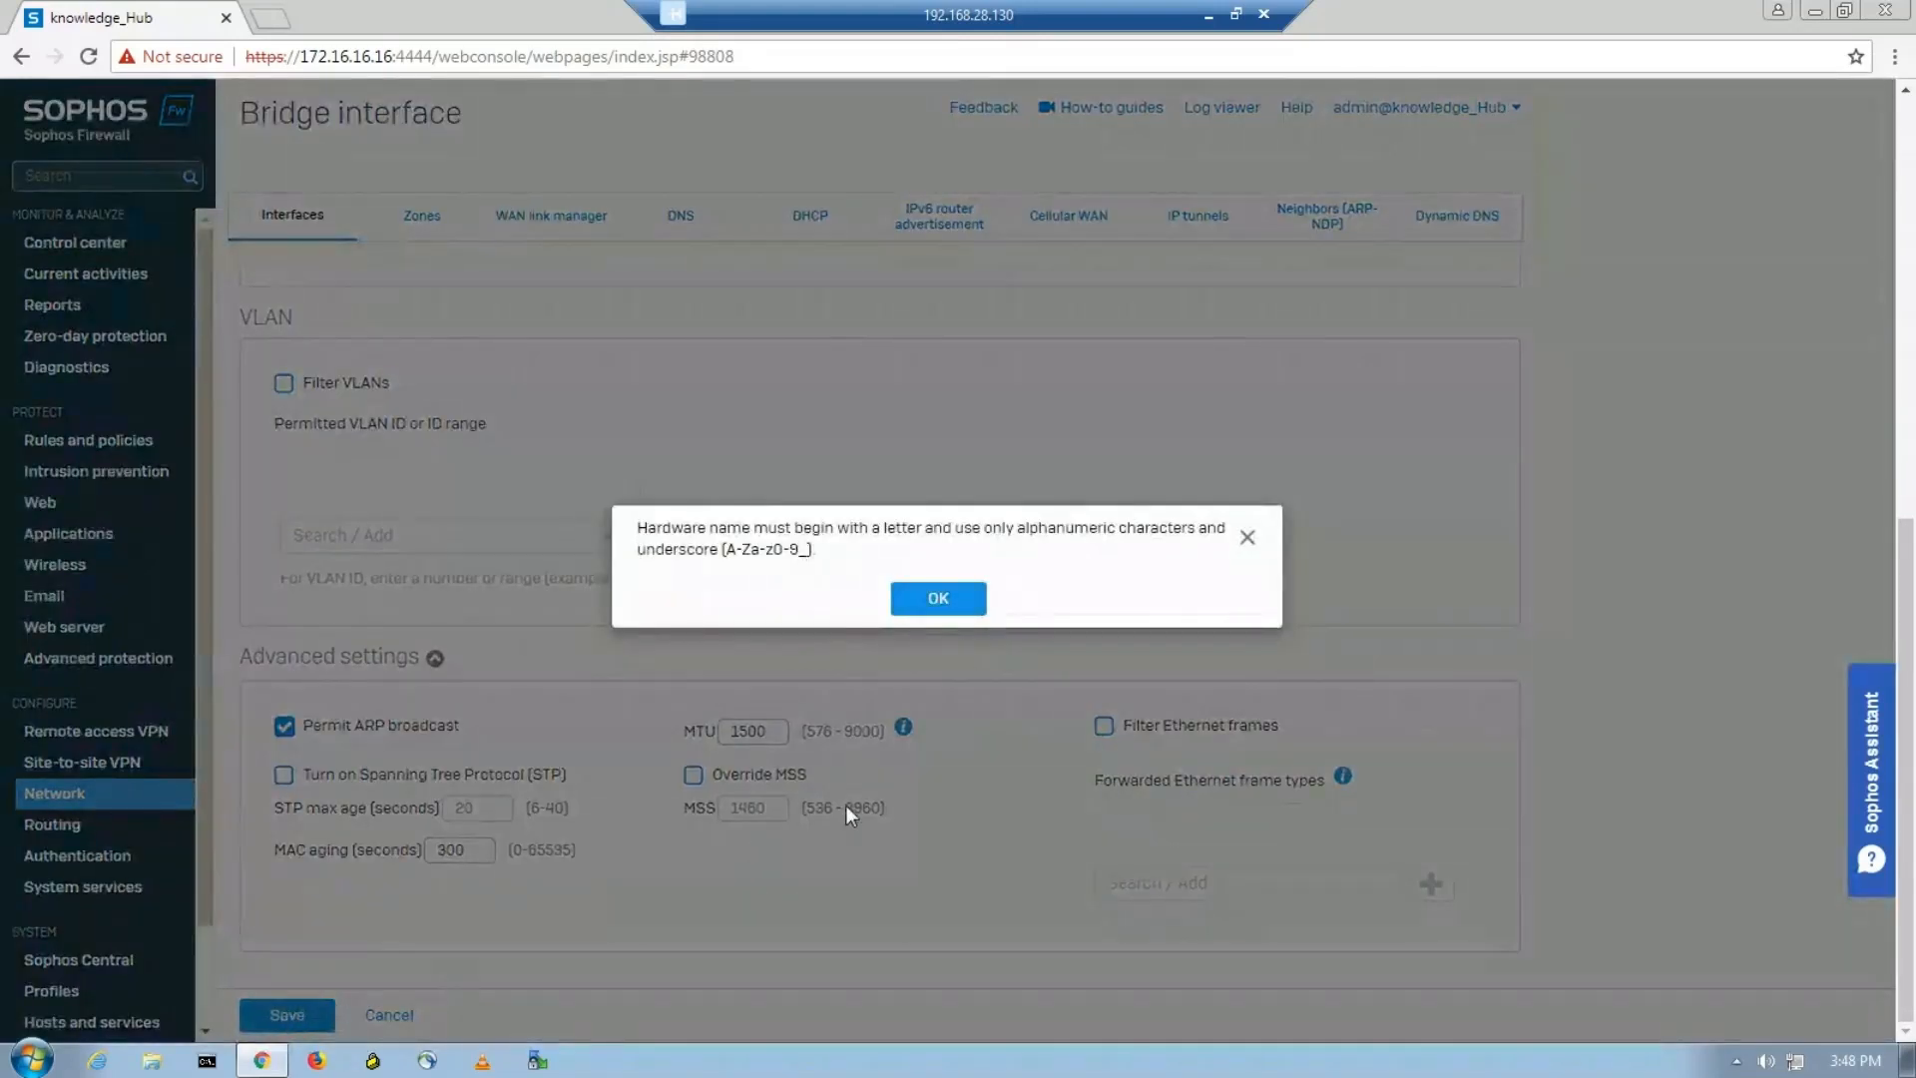
{"action": "left_click", "coordinate": [926, 596]}
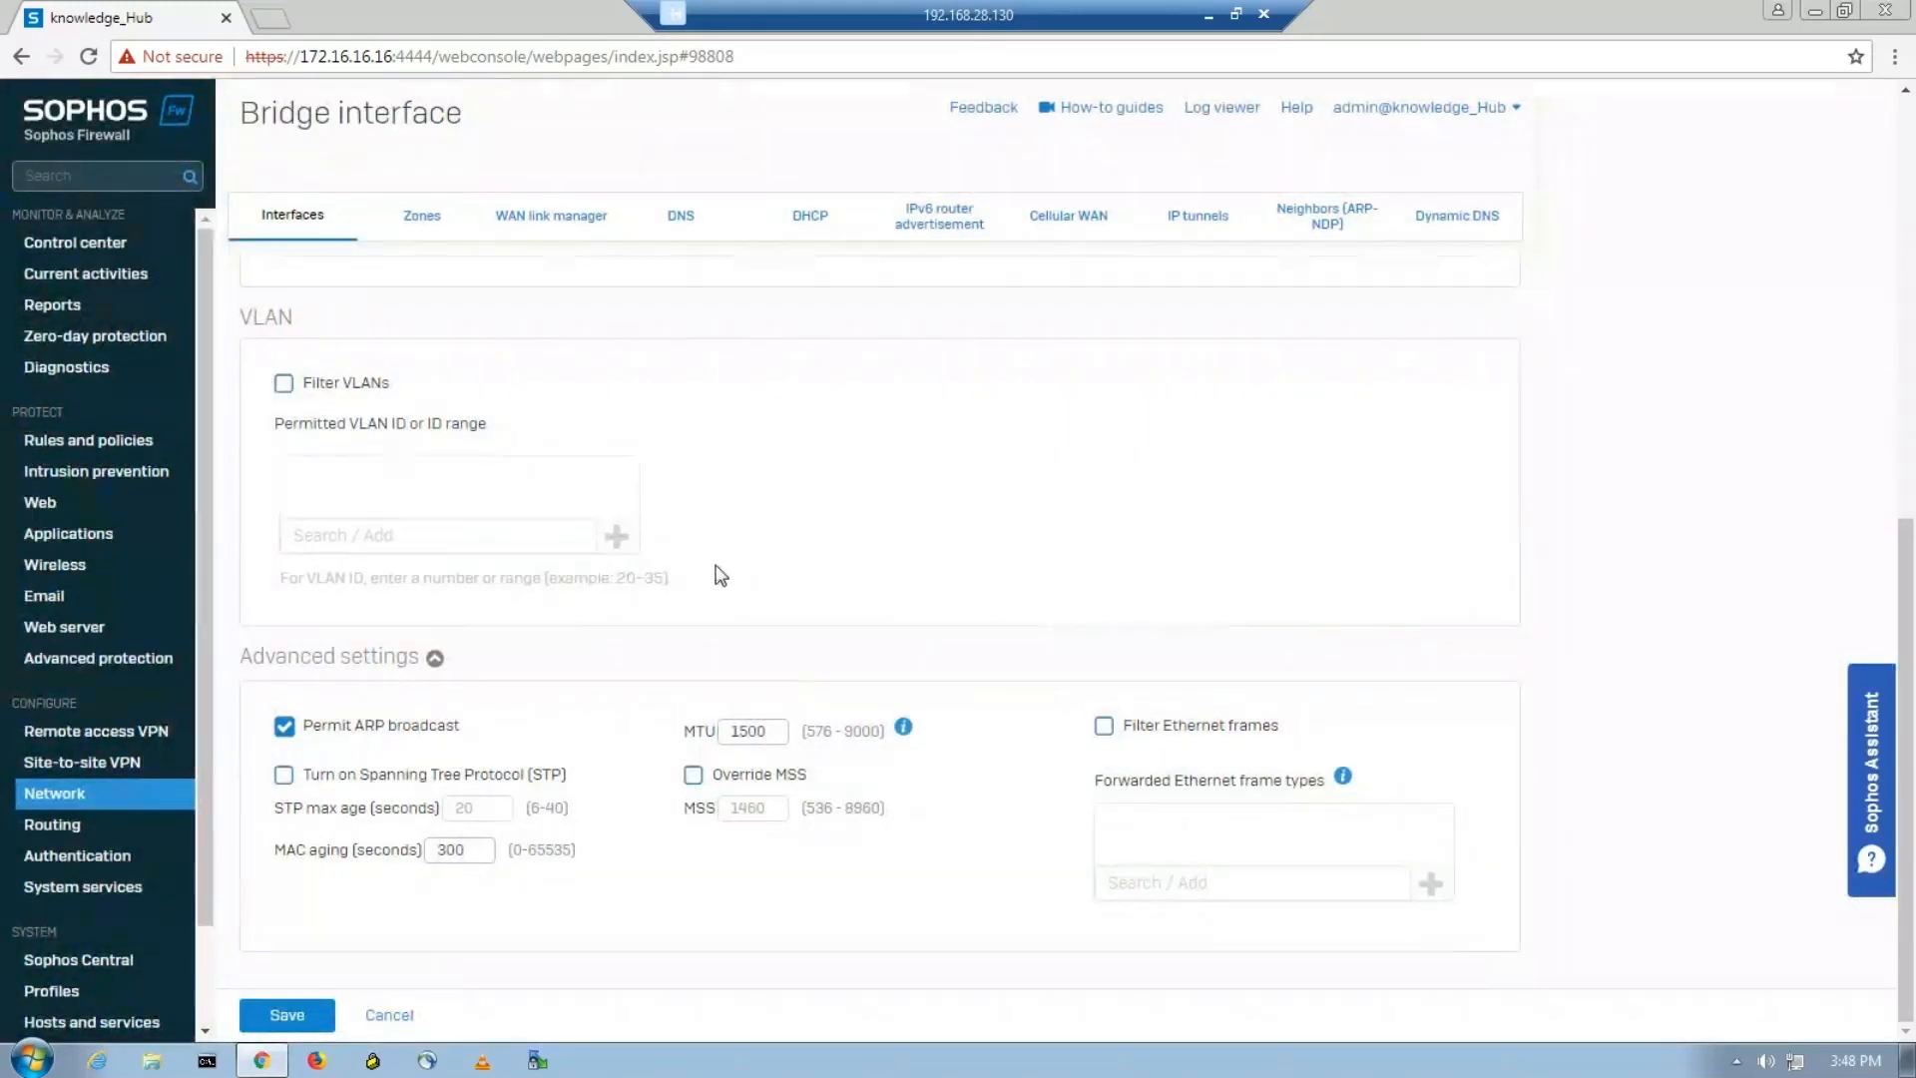
{"action": "scroll", "coordinate": [826, 580], "scroll_direction": "up", "scroll_amount": 3}
{"action": "scroll", "coordinate": [827, 580], "scroll_direction": "up", "scroll_amount": 5}
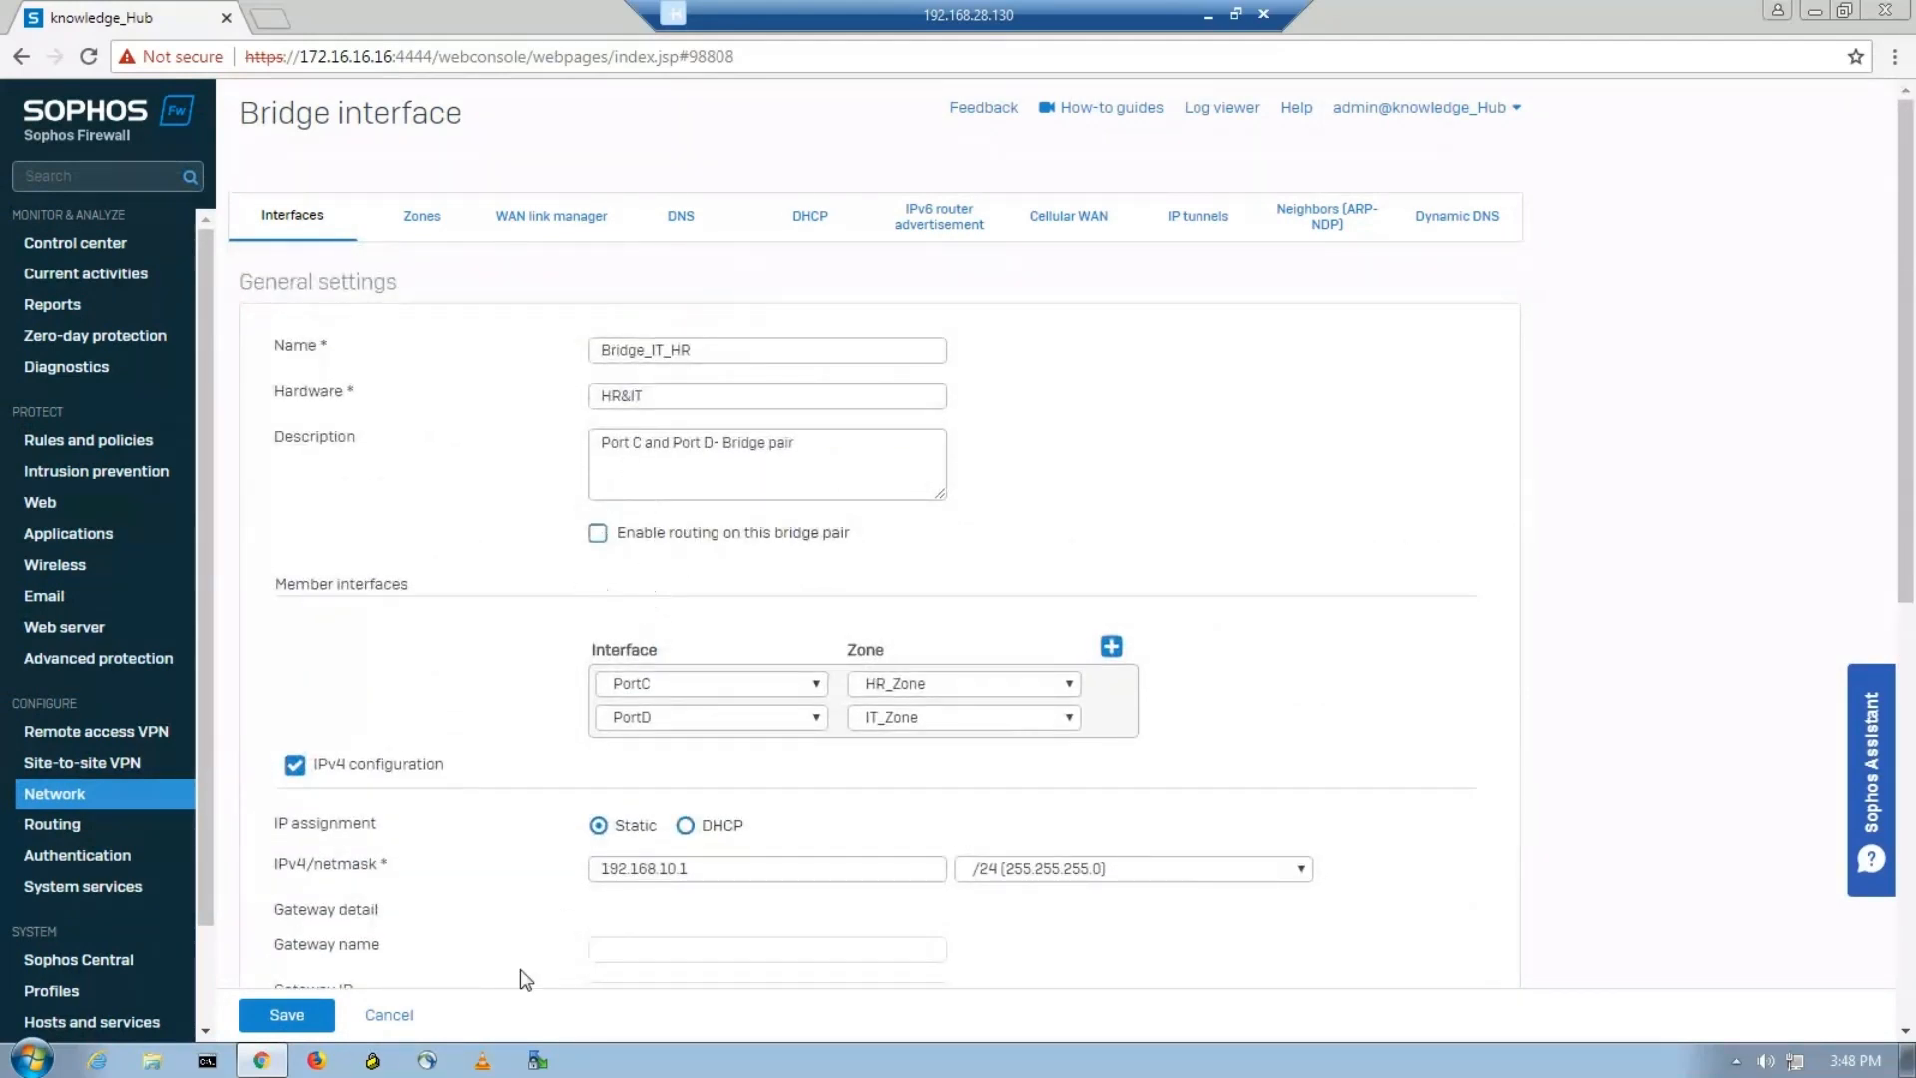
{"action": "left_click", "coordinate": [308, 1018]}
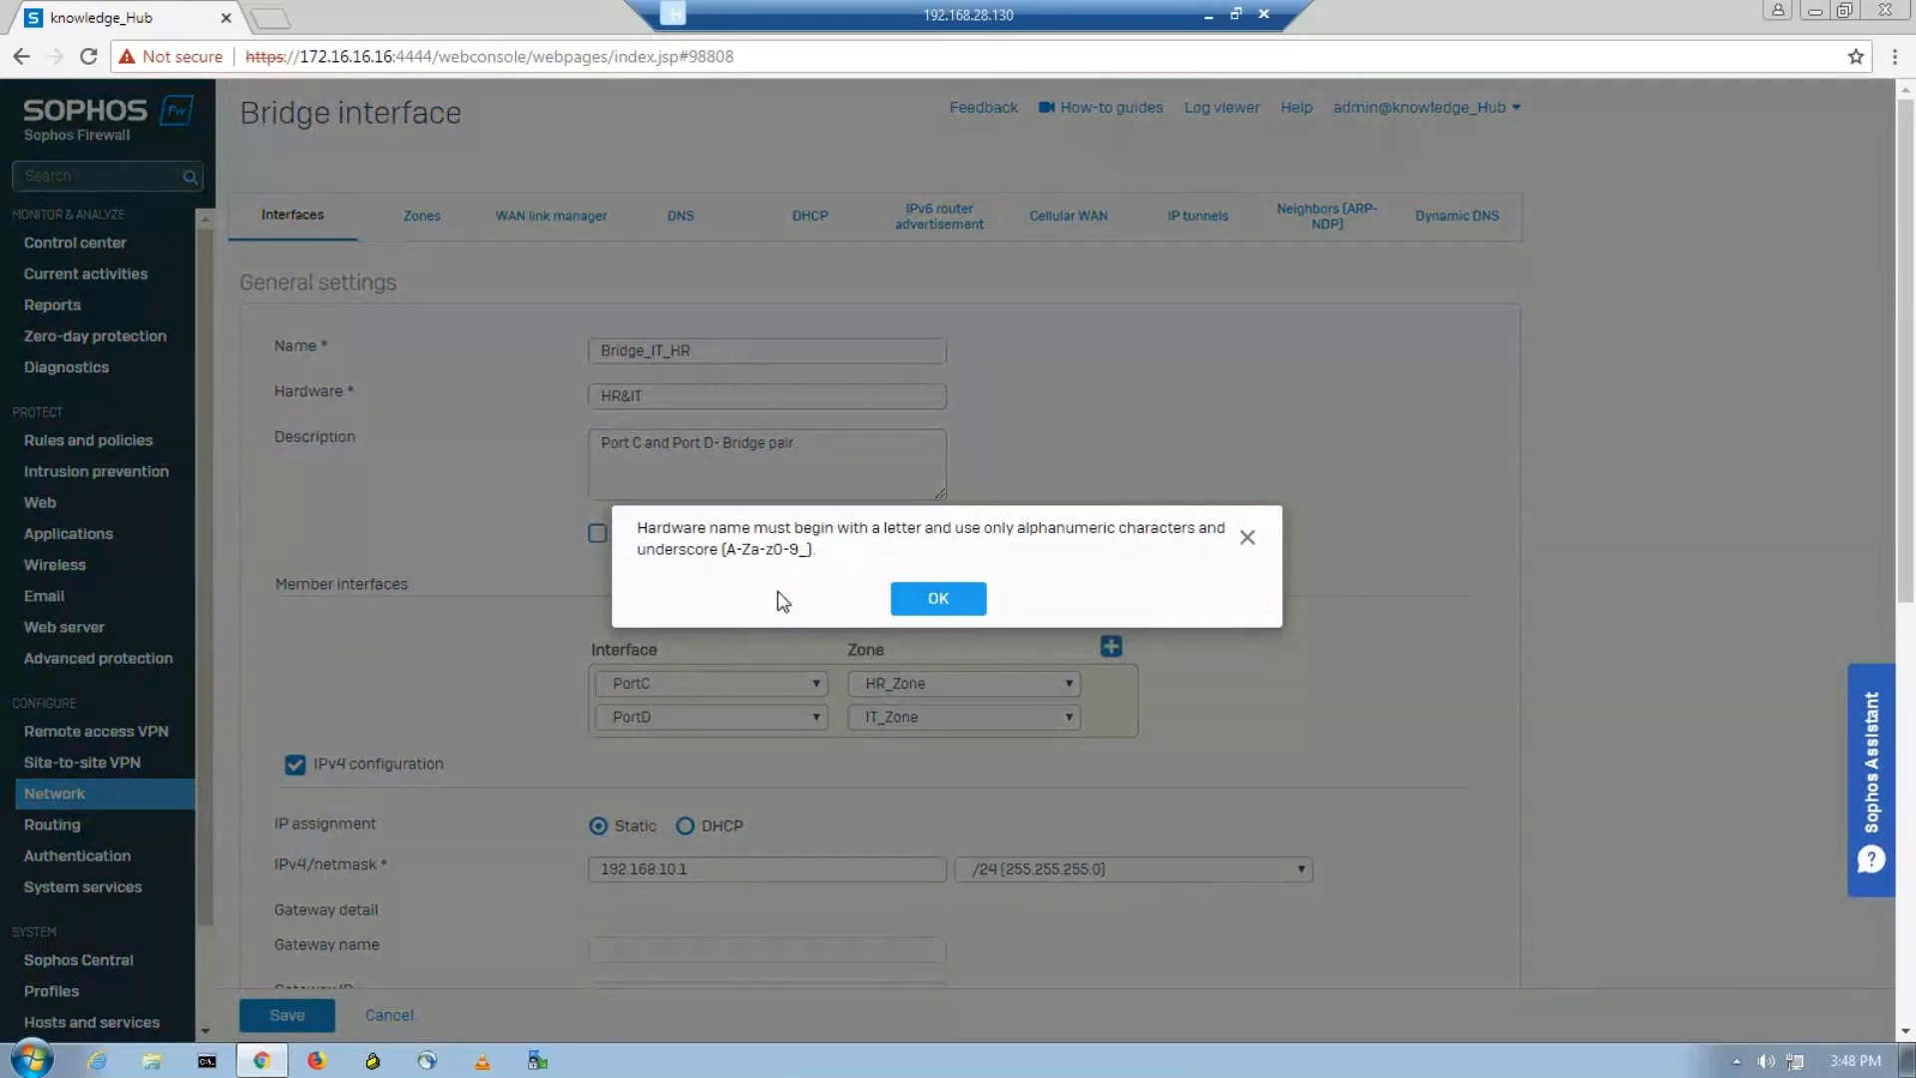
{"action": "left_click", "coordinate": [928, 599]}
Change the bridge's hardware name to HR_IT, save the interface and confirm adding the bridge.
{"action": "left_click", "coordinate": [629, 396]}
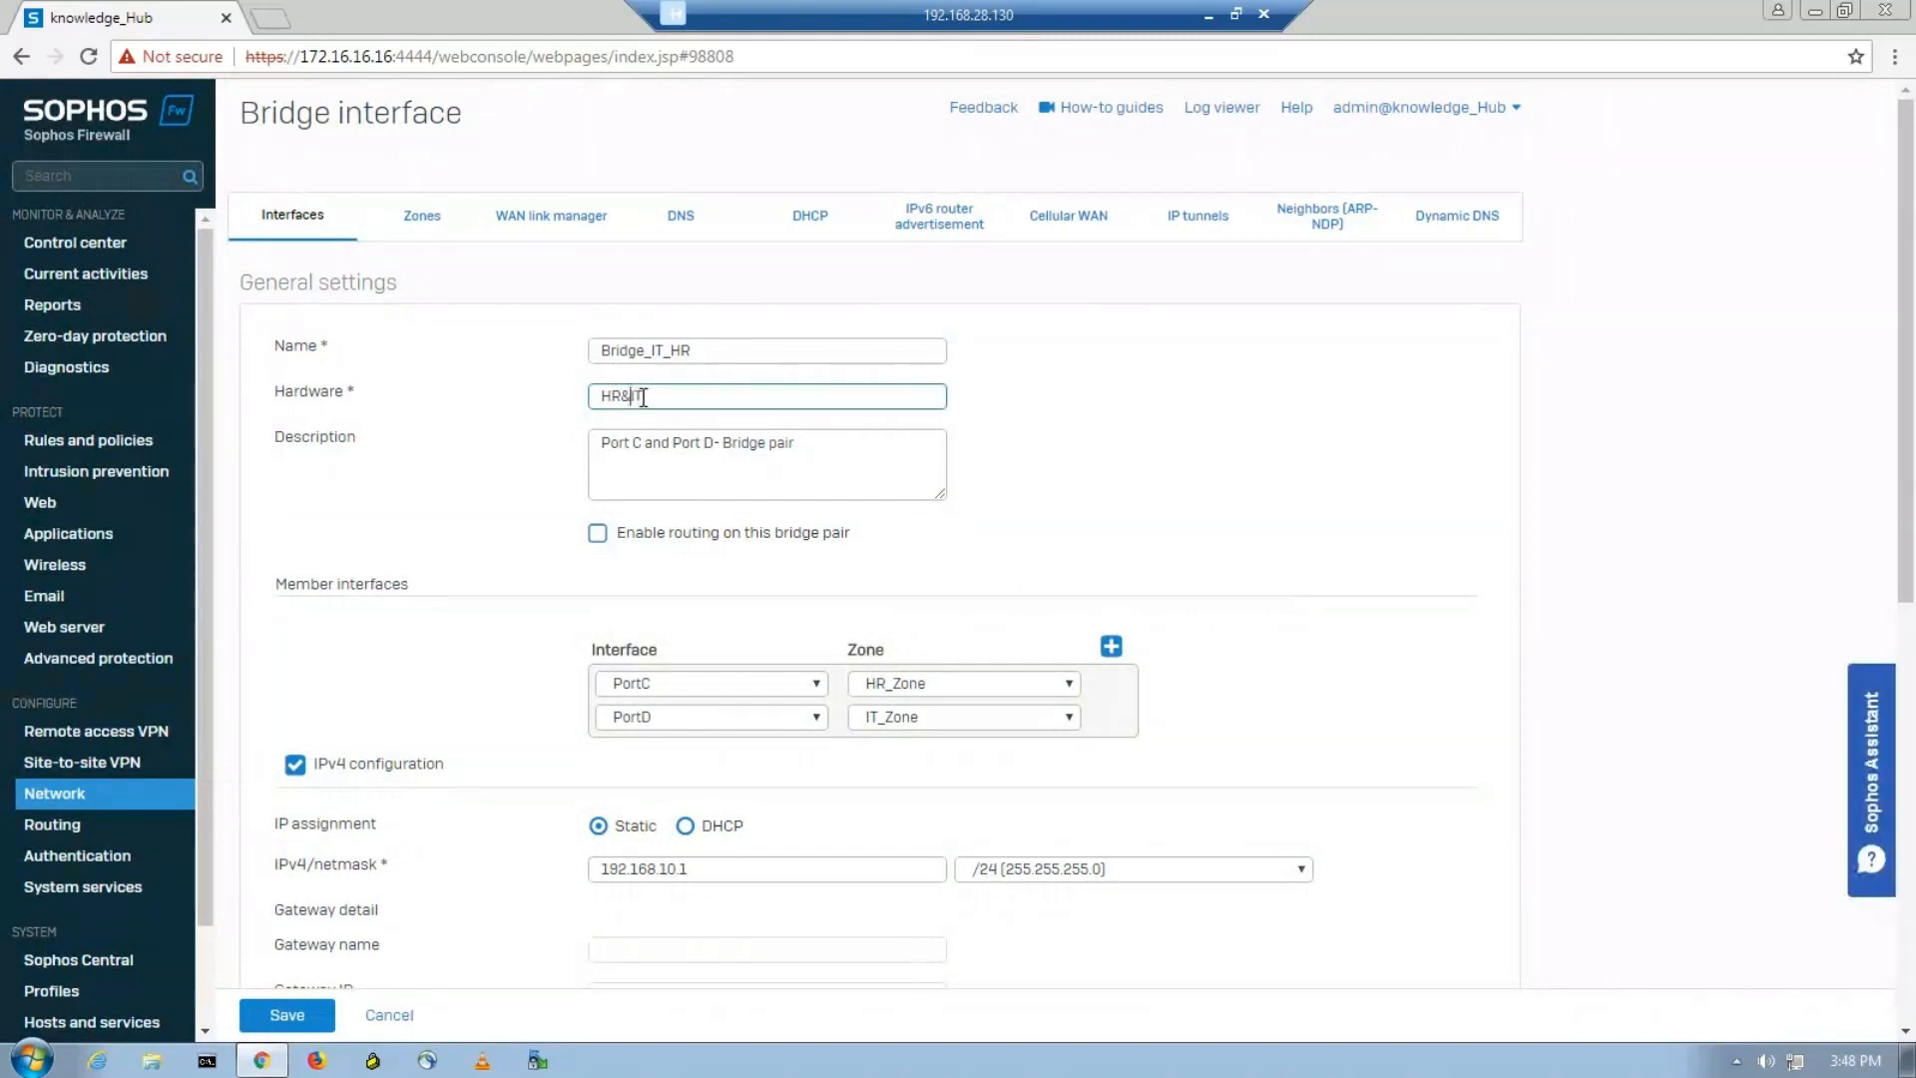
{"action": "key", "text": "BackSpace"}
{"action": "type", "text": "_"}
{"action": "left_click", "coordinate": [284, 1012]}
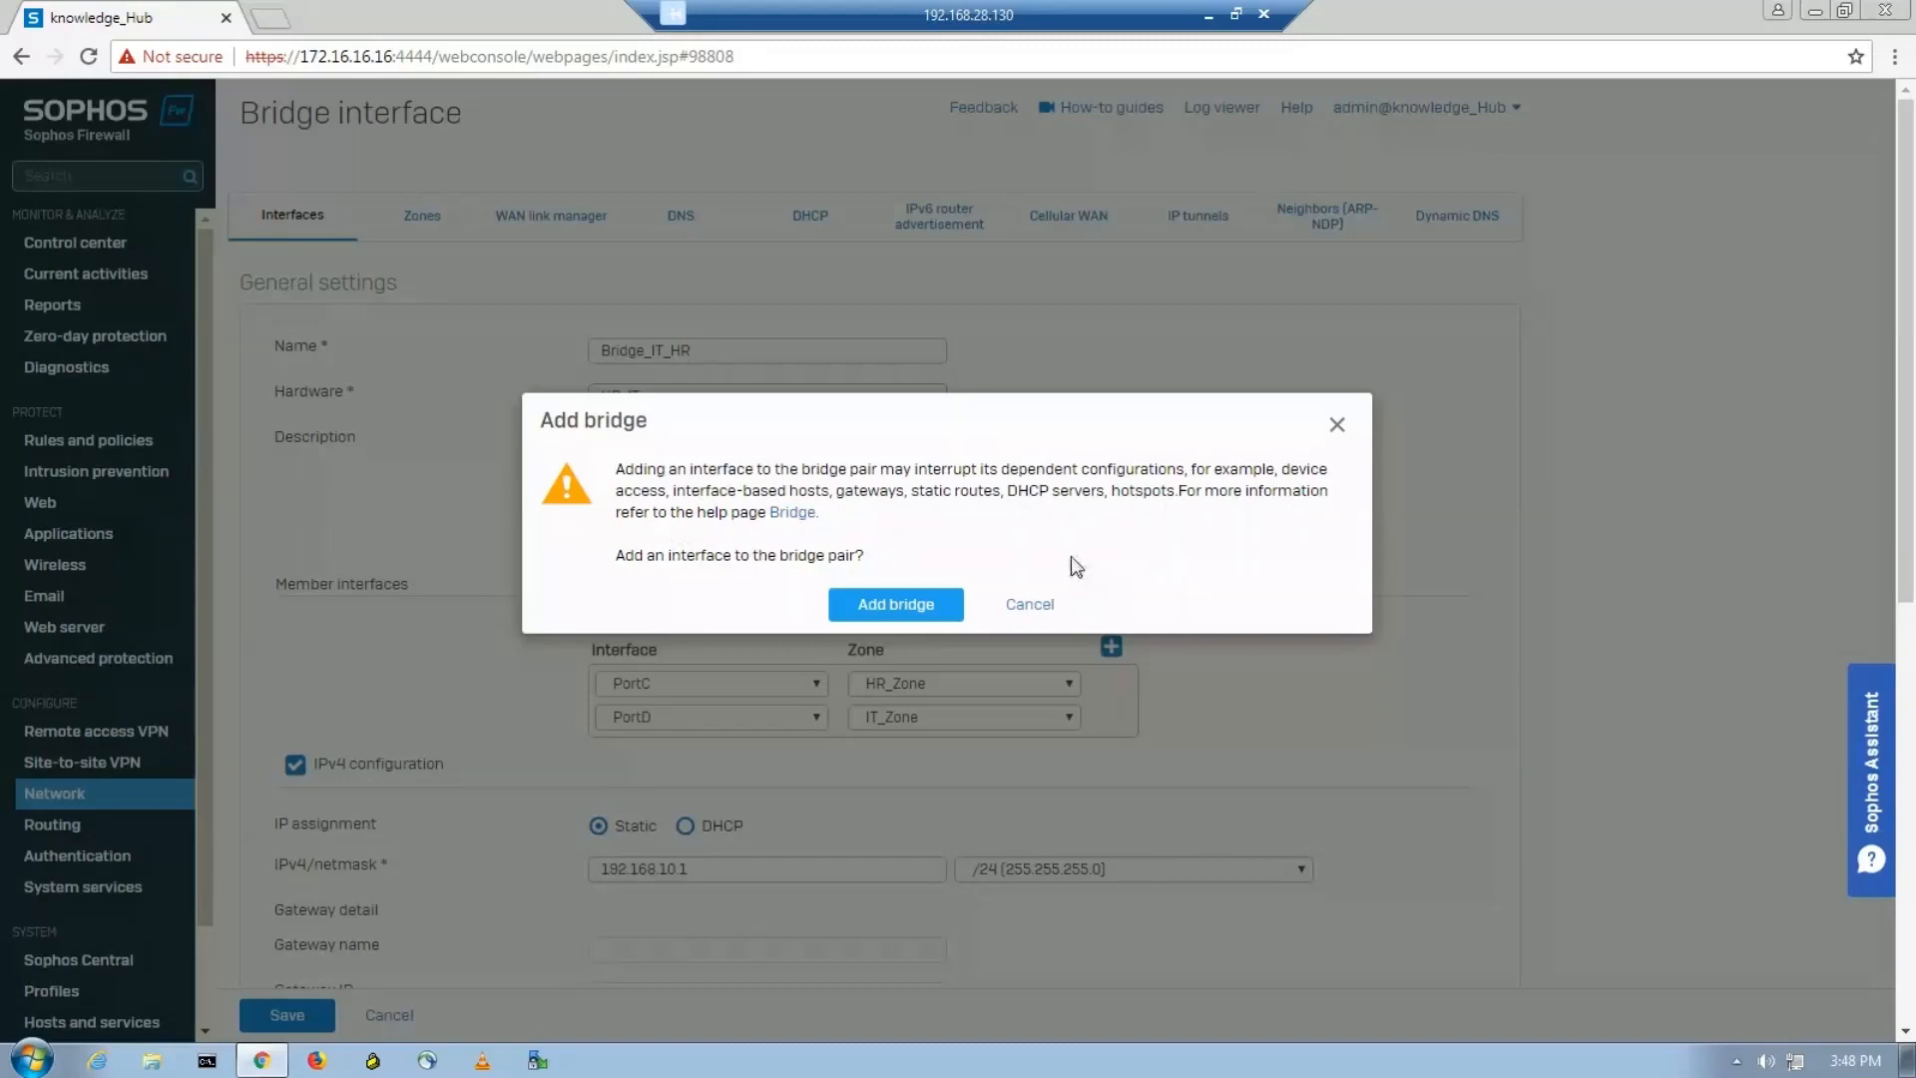
{"action": "left_click", "coordinate": [896, 605]}
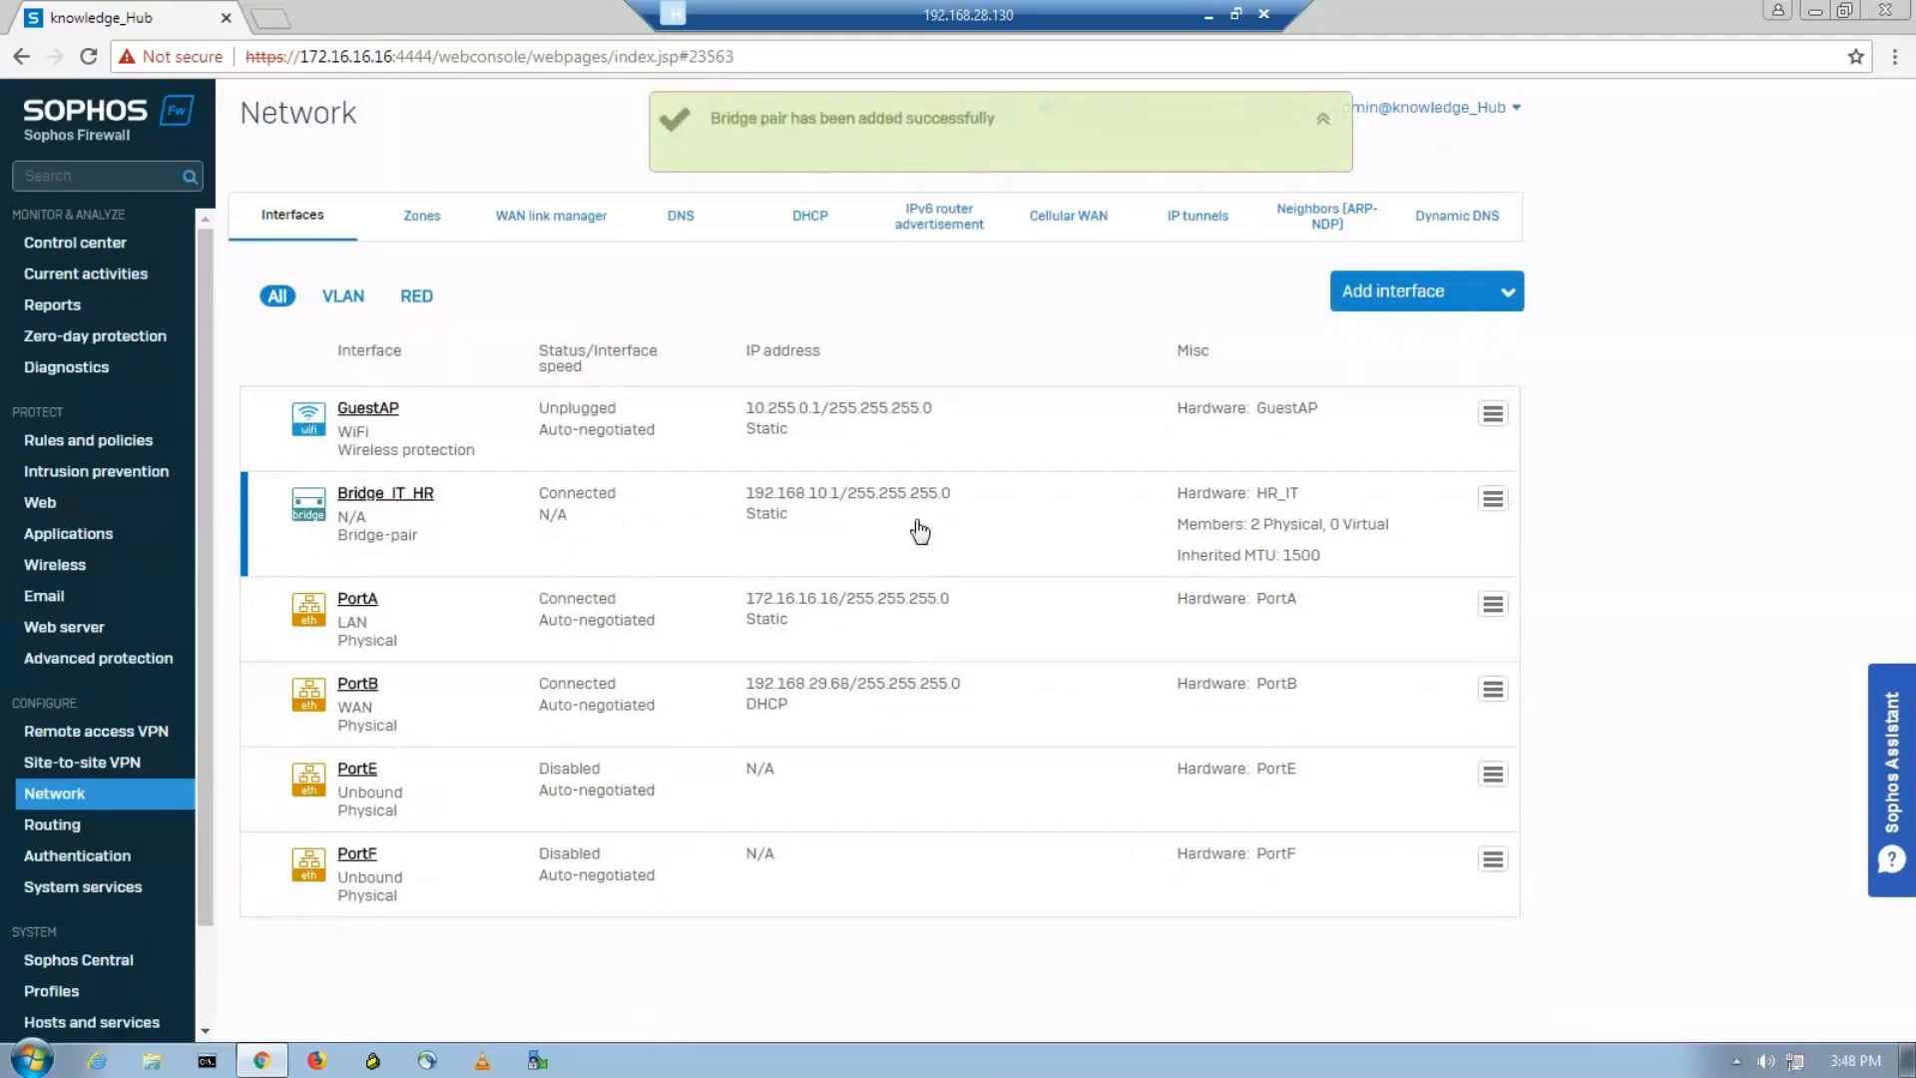
Expand the Bridge_IT_HR interface entry and examine its member ports.
{"action": "left_click", "coordinate": [318, 530]}
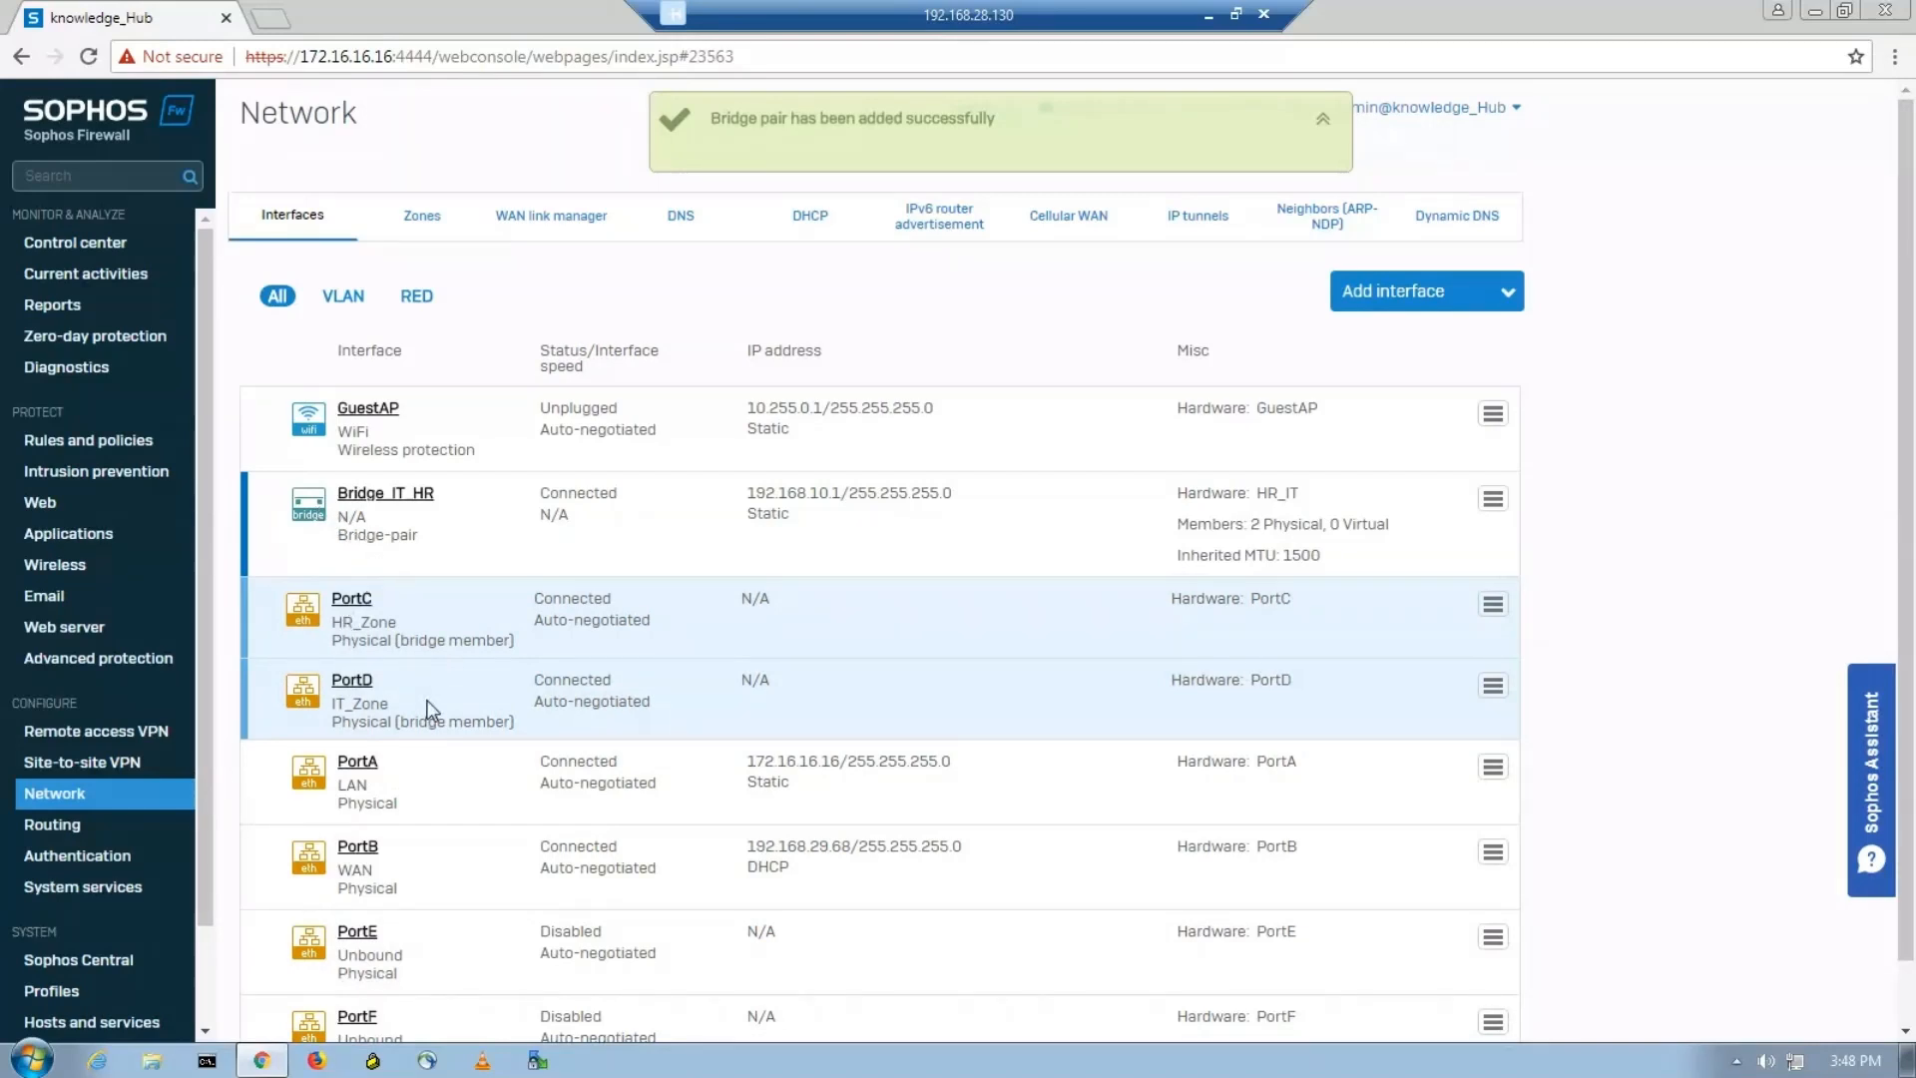
{"action": "left_click", "coordinate": [304, 519]}
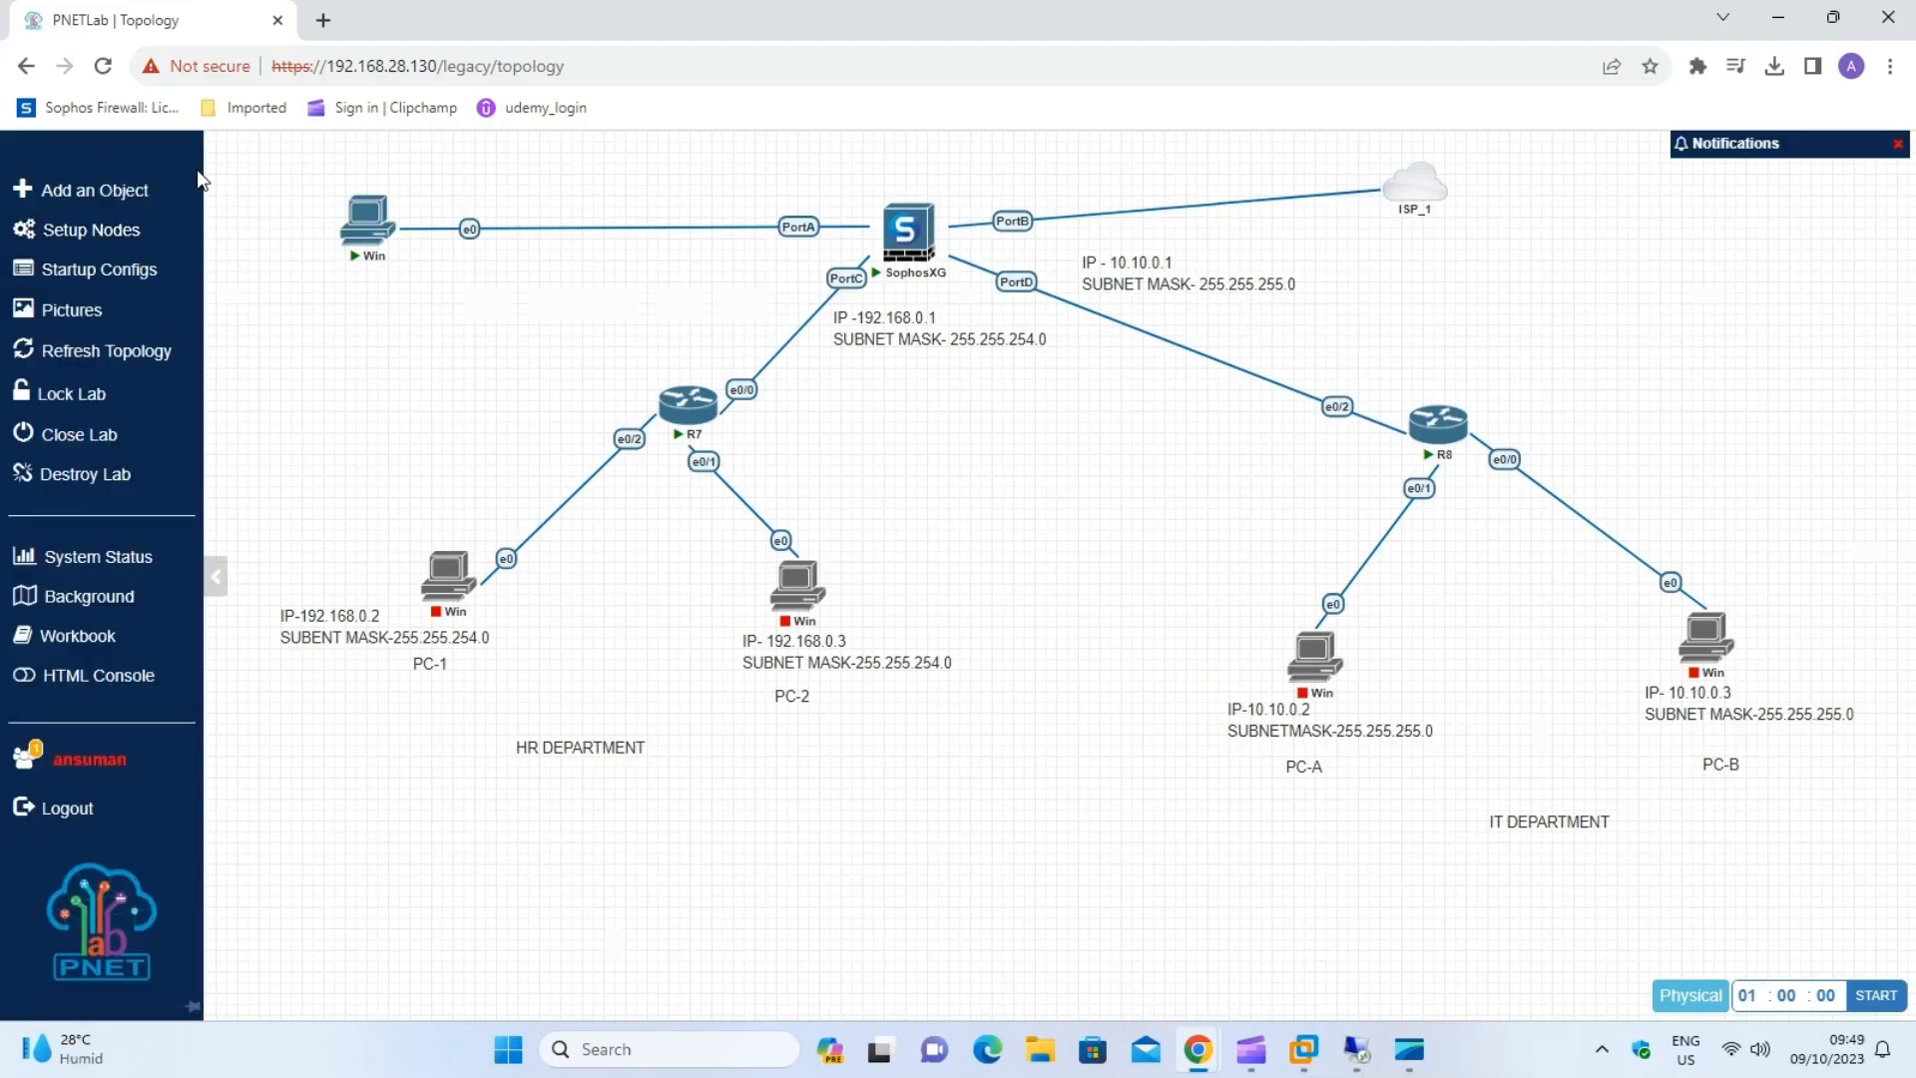
{"action": "left_click_drag", "start_coordinate": [150, 155], "coordinate": [1915, 970]}
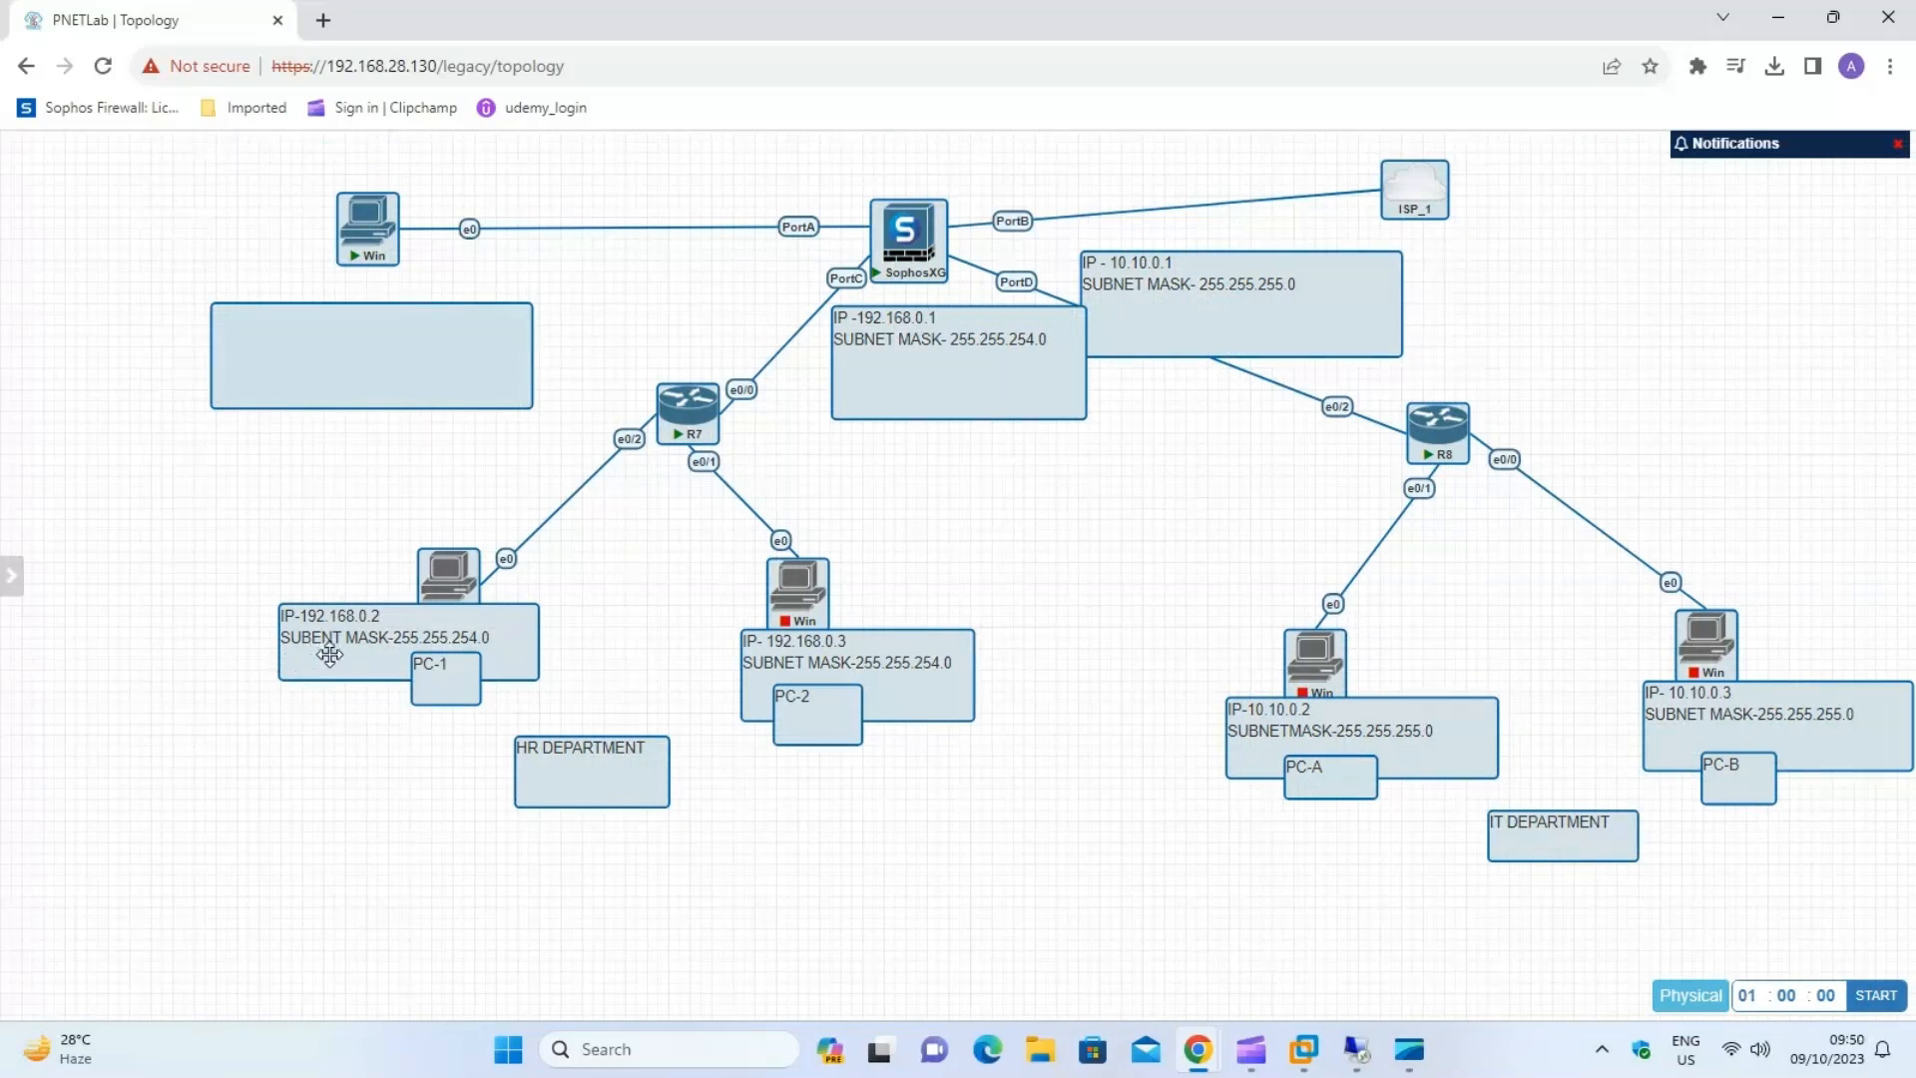
{"action": "left_click", "coordinate": [202, 556]}
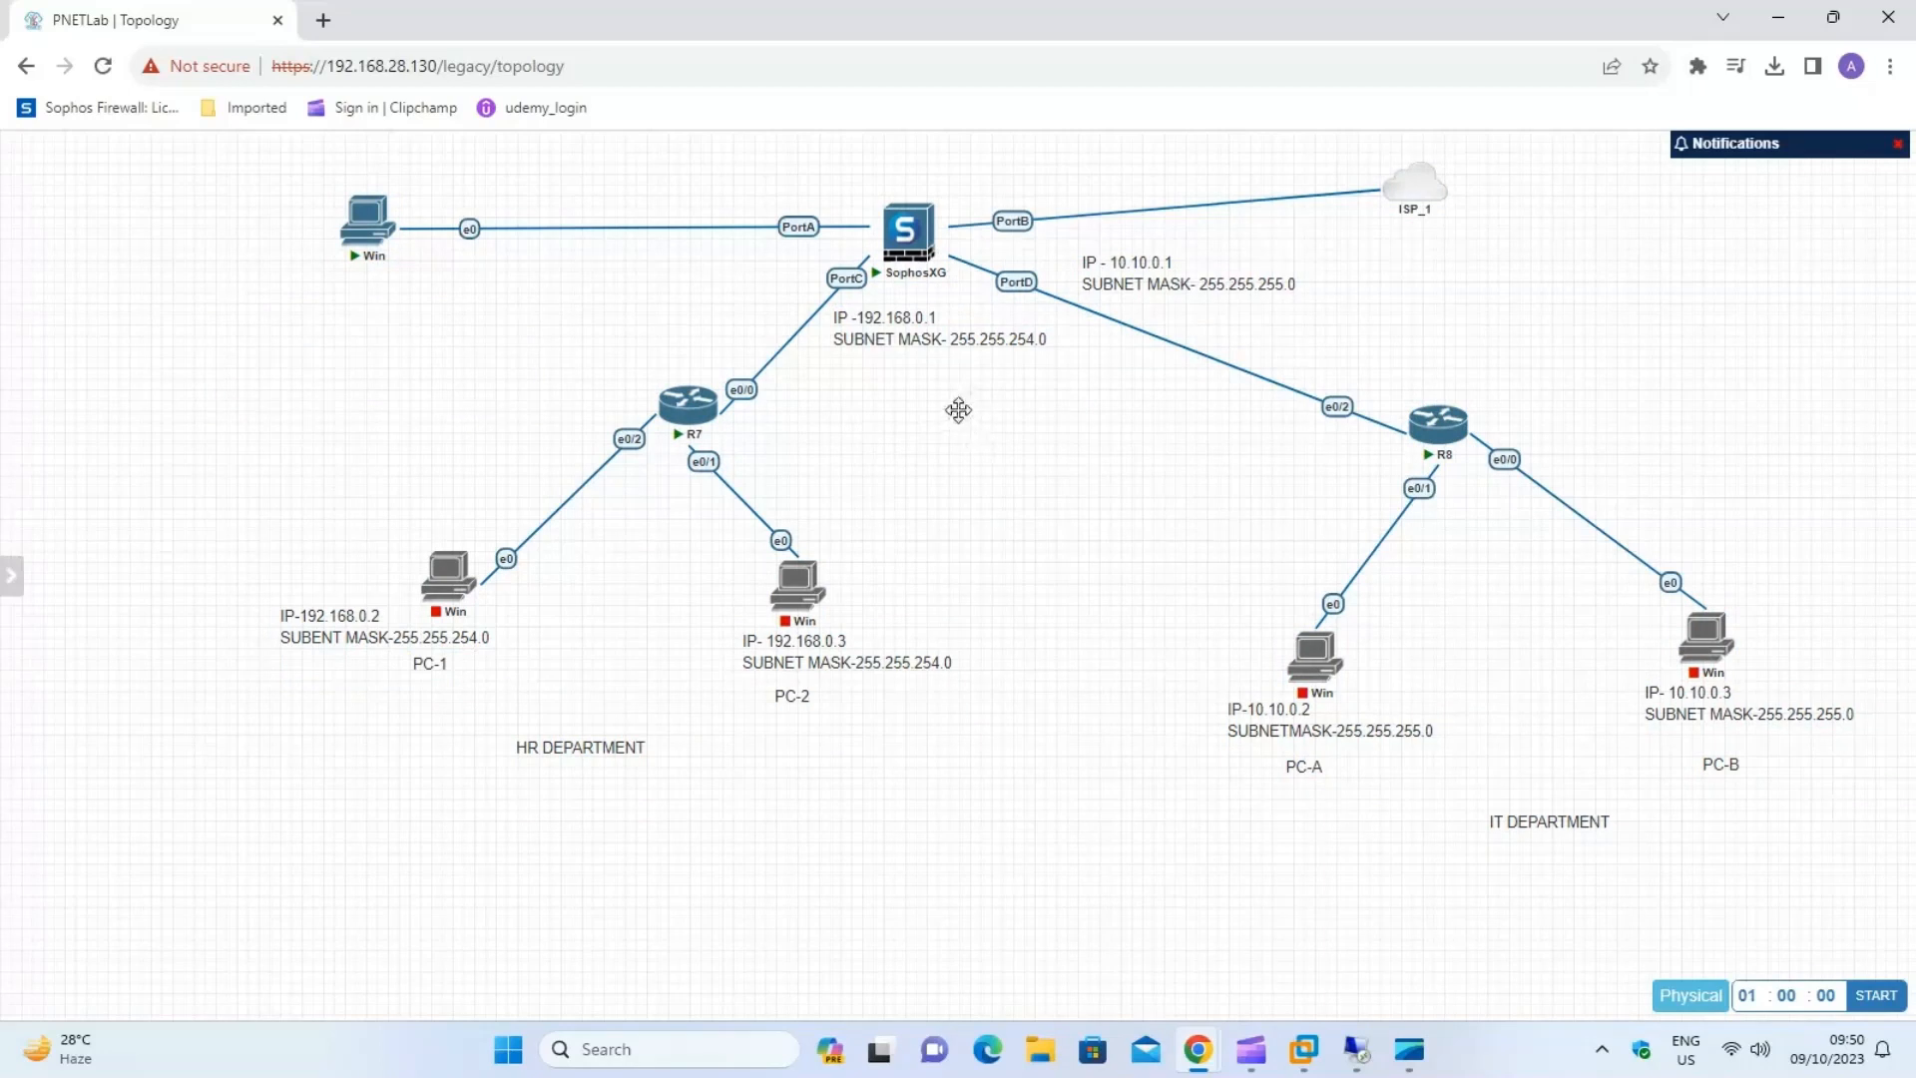
{"action": "right_click", "coordinate": [924, 418]}
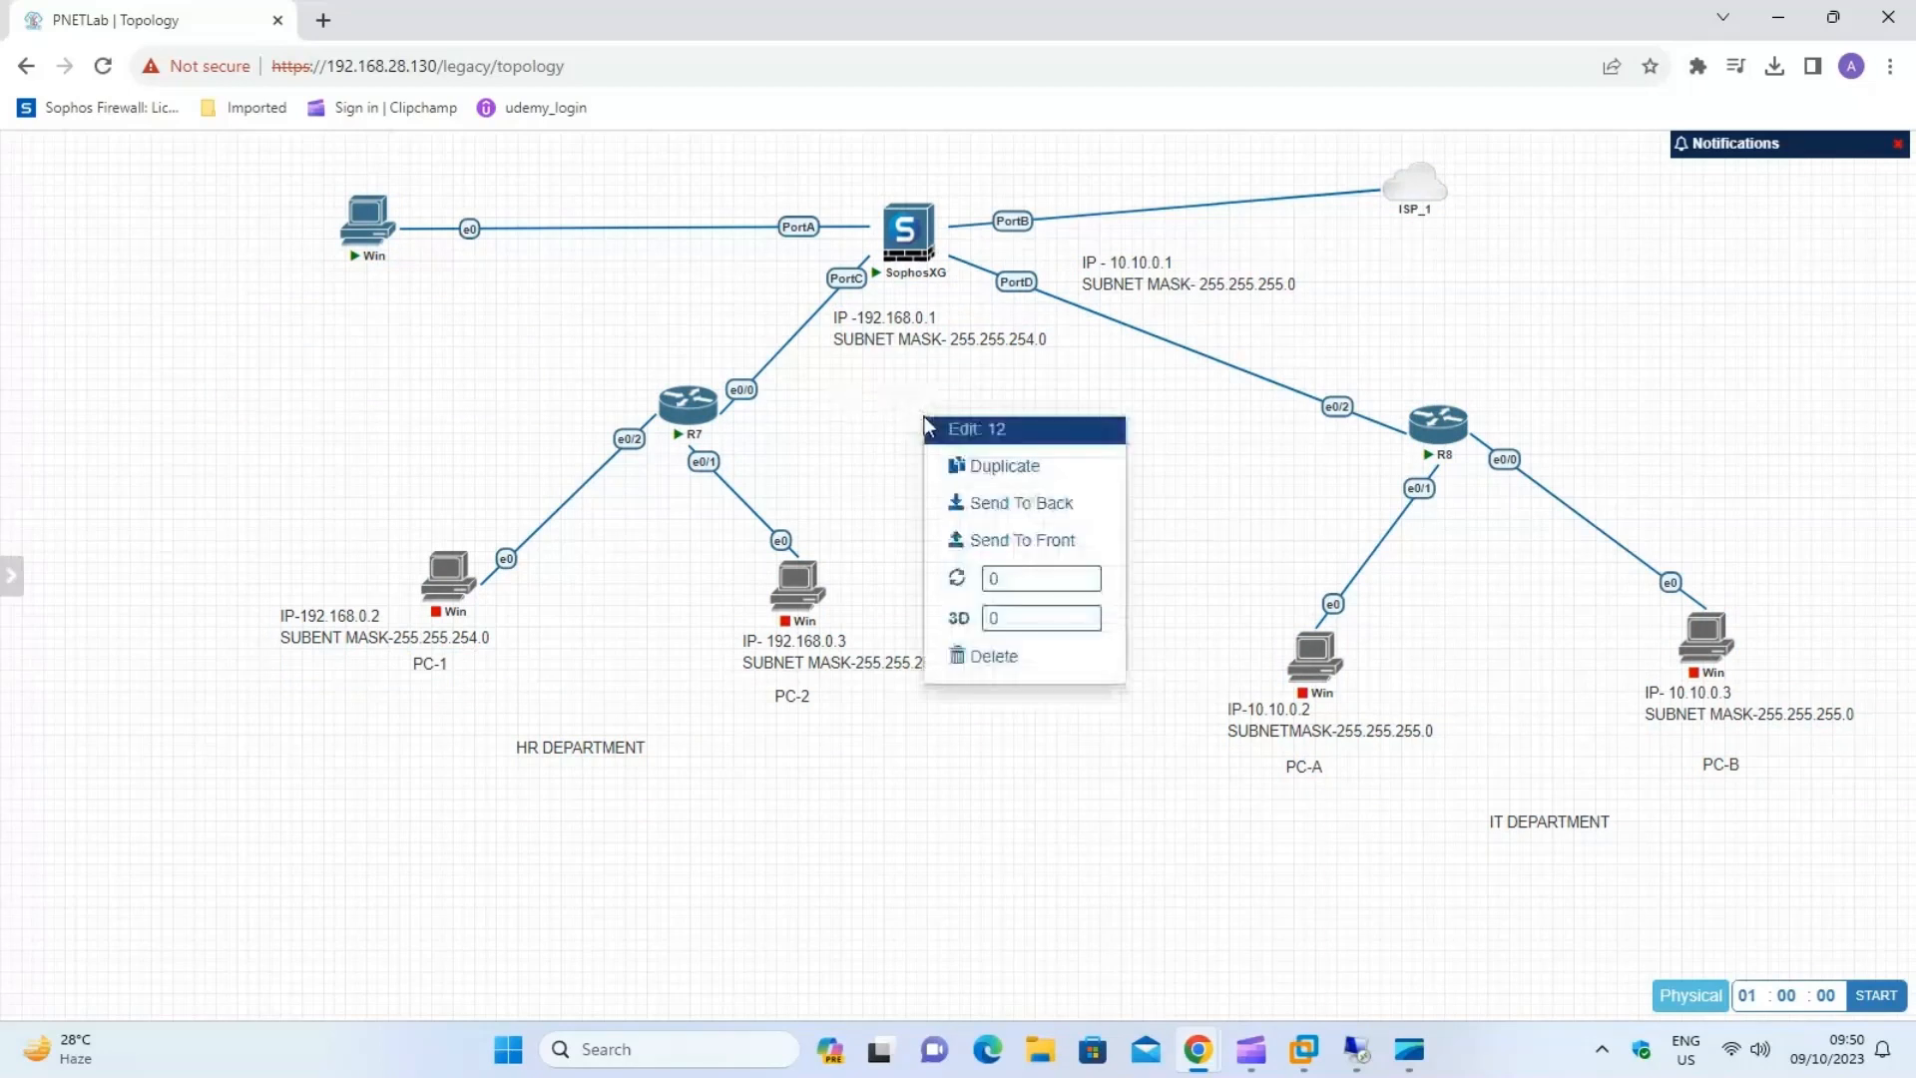
{"action": "right_click", "coordinate": [841, 452]}
{"action": "left_click", "coordinate": [1045, 446]}
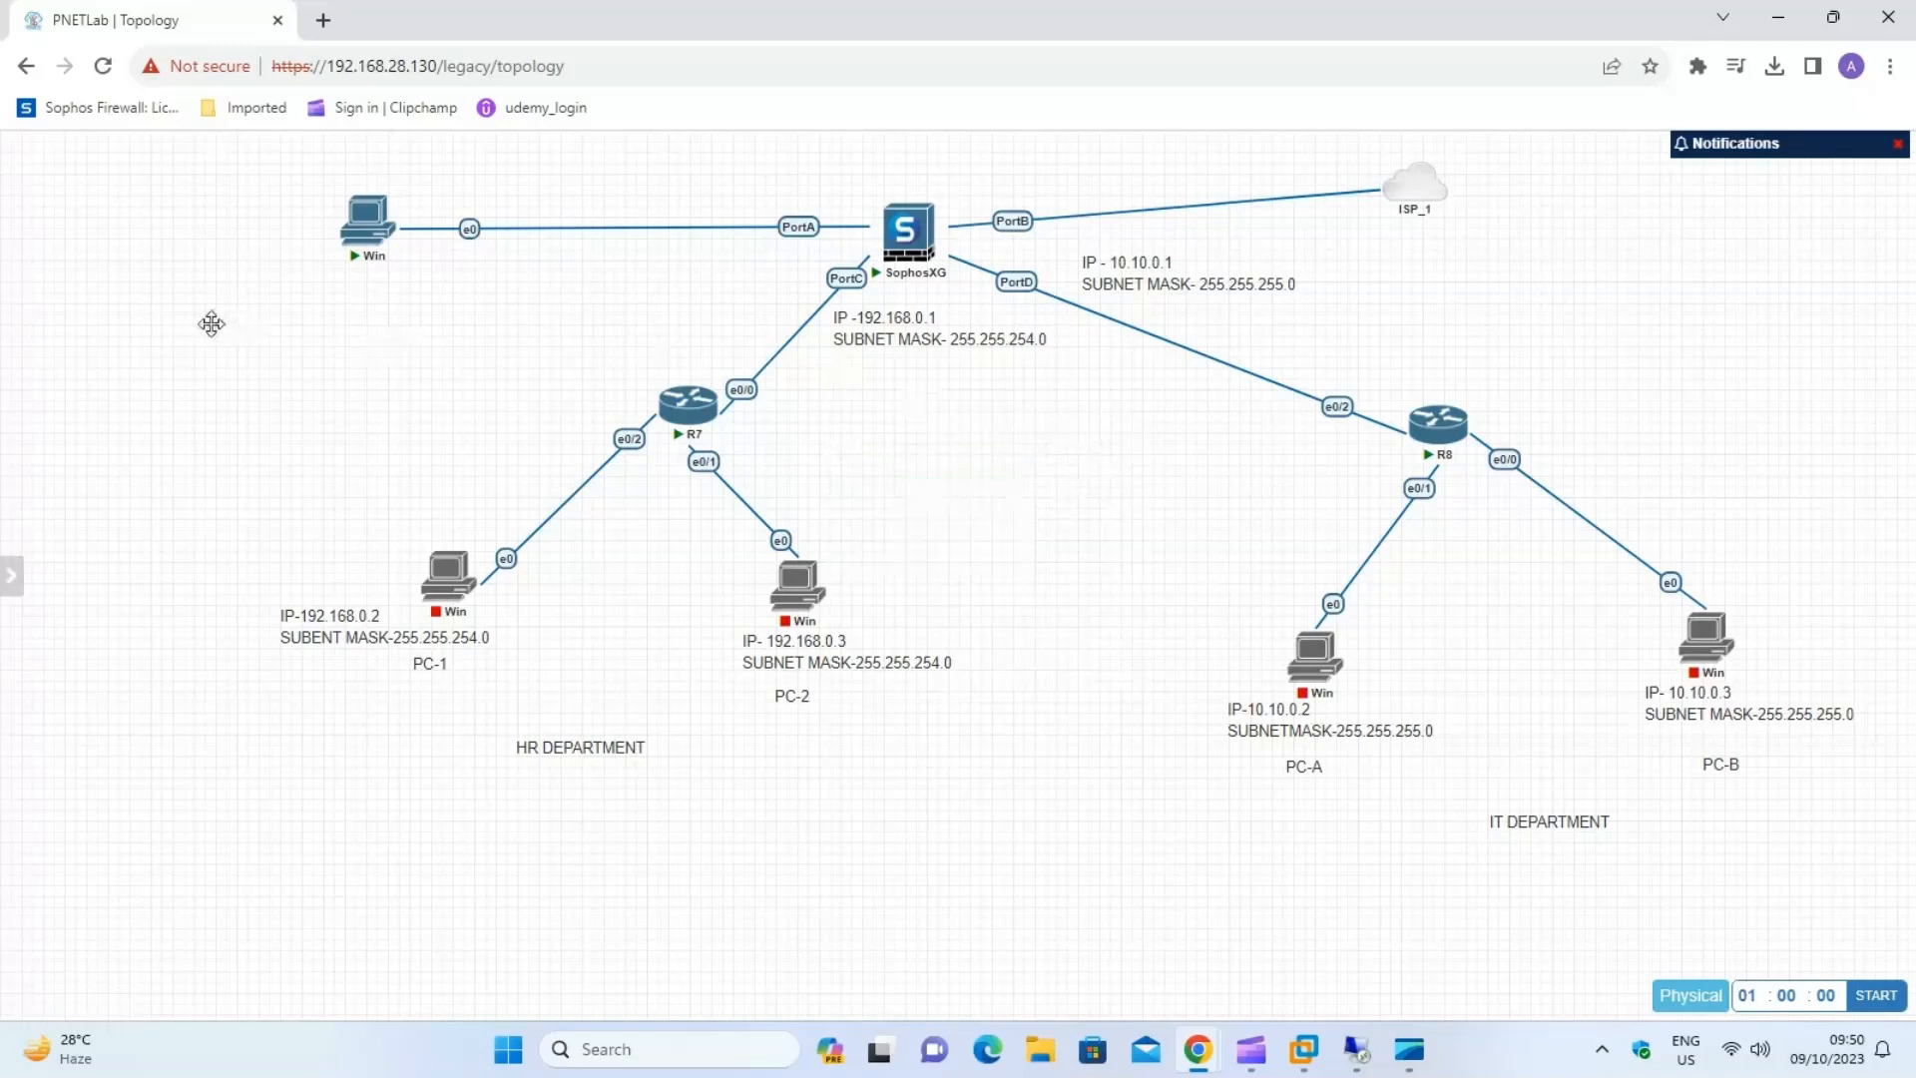
Add a State Machine type line to the PNETLab topology, spanning from PortC to PortD below the SophosXG node.
{"action": "right_click", "coordinate": [159, 364]}
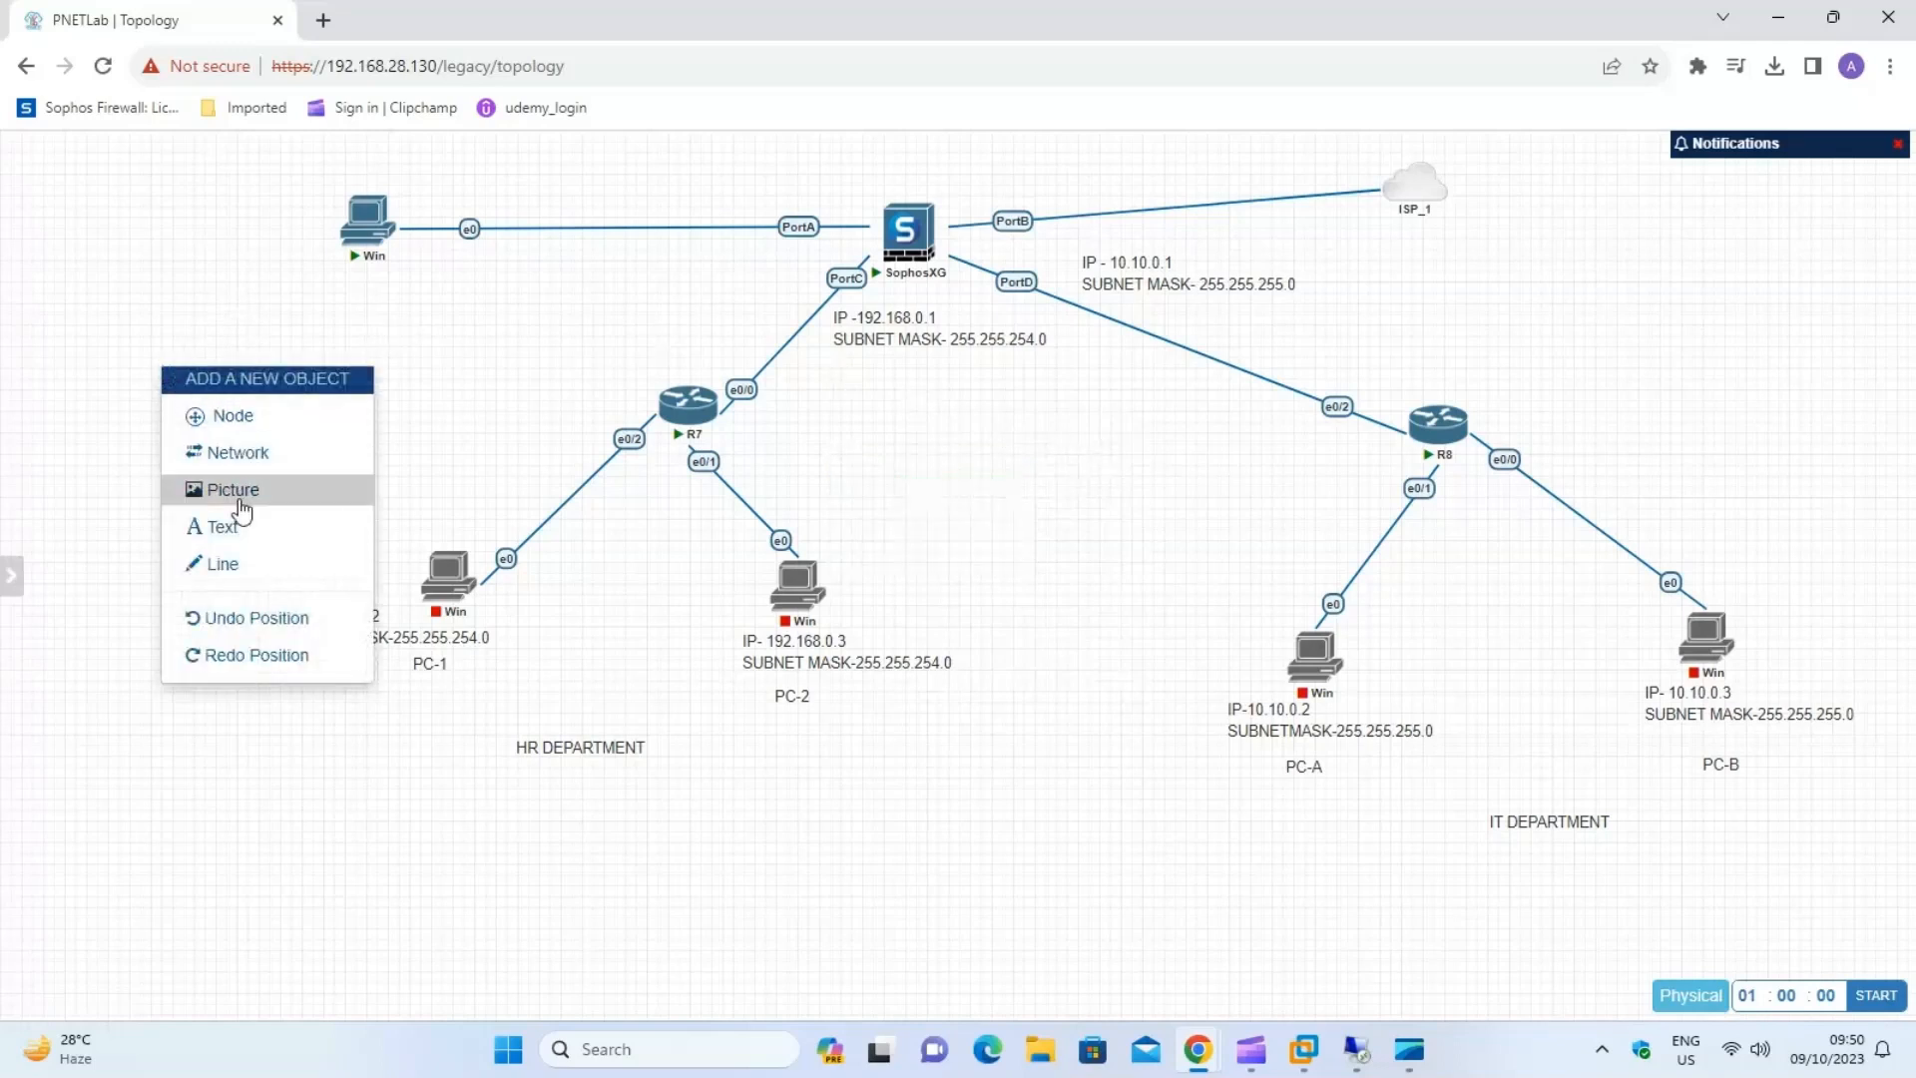
{"action": "left_click", "coordinate": [237, 565]}
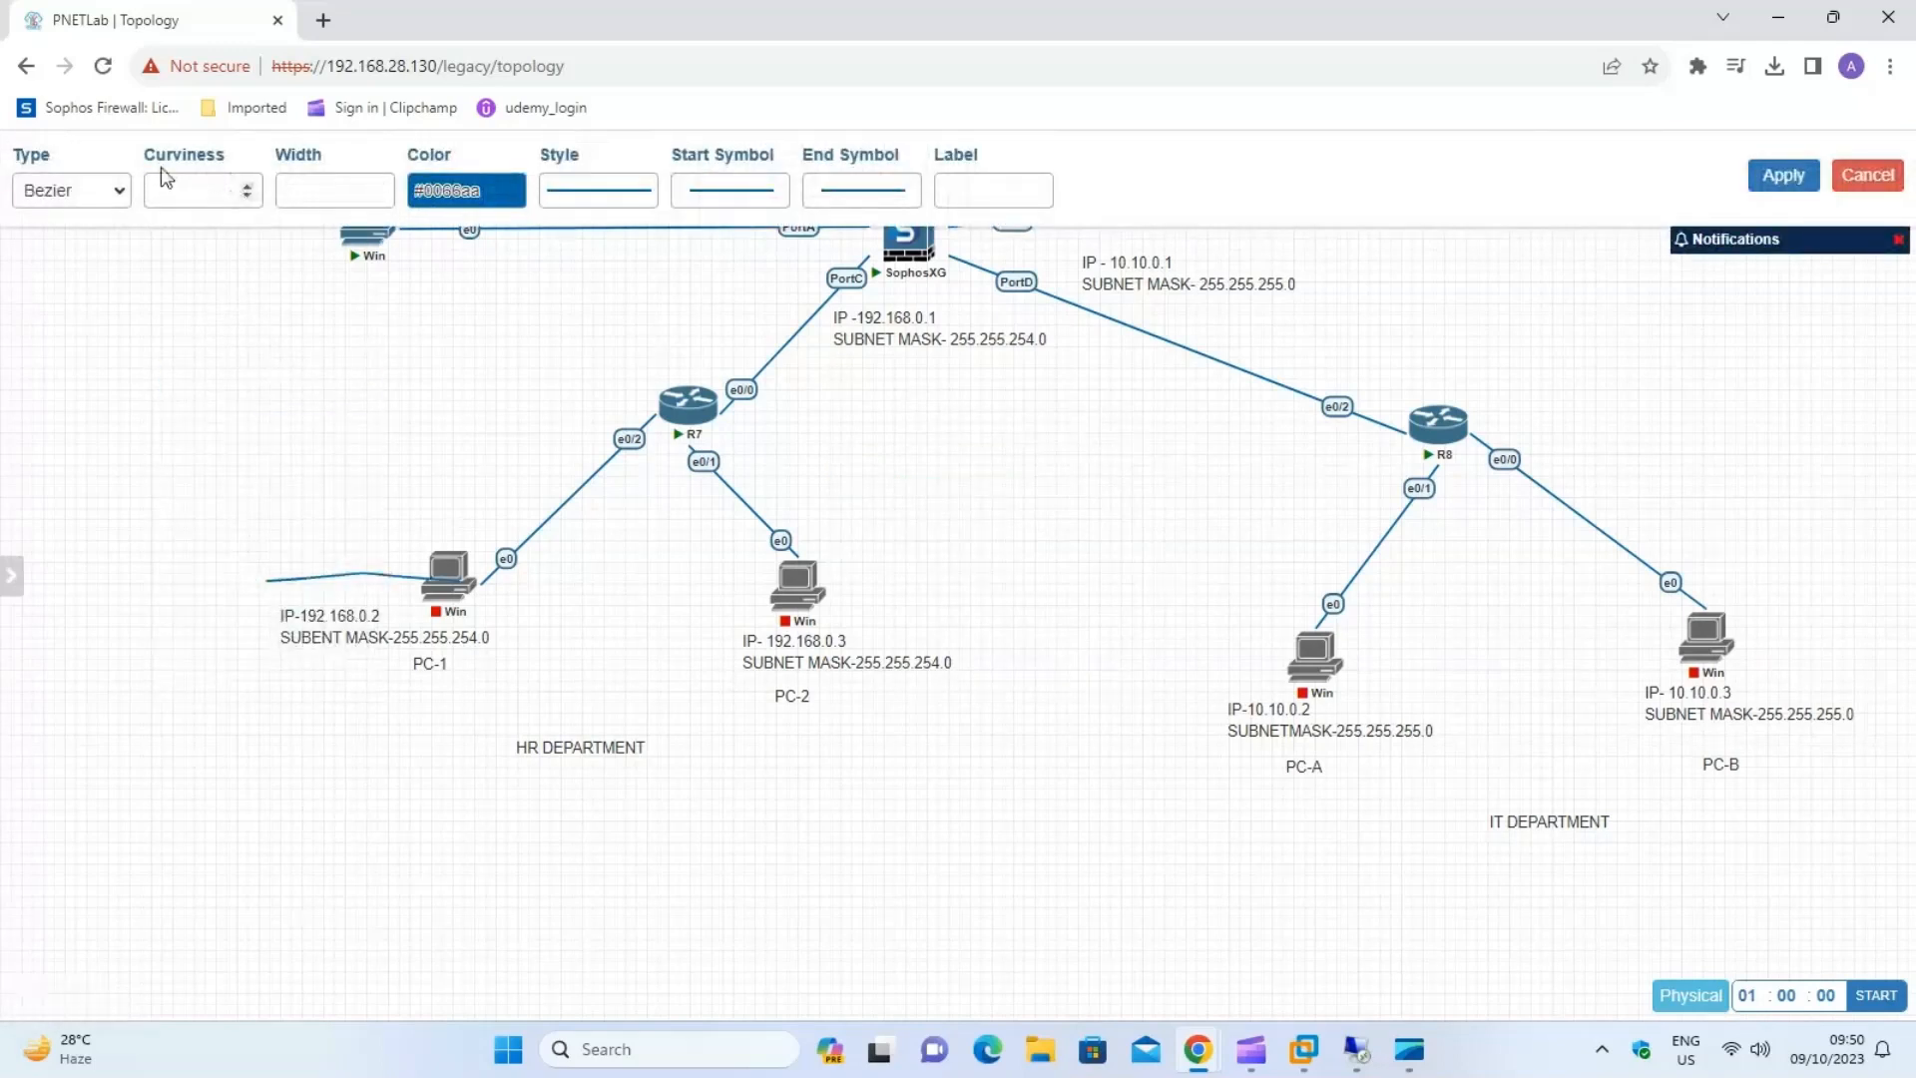
{"action": "left_click", "coordinate": [125, 196]}
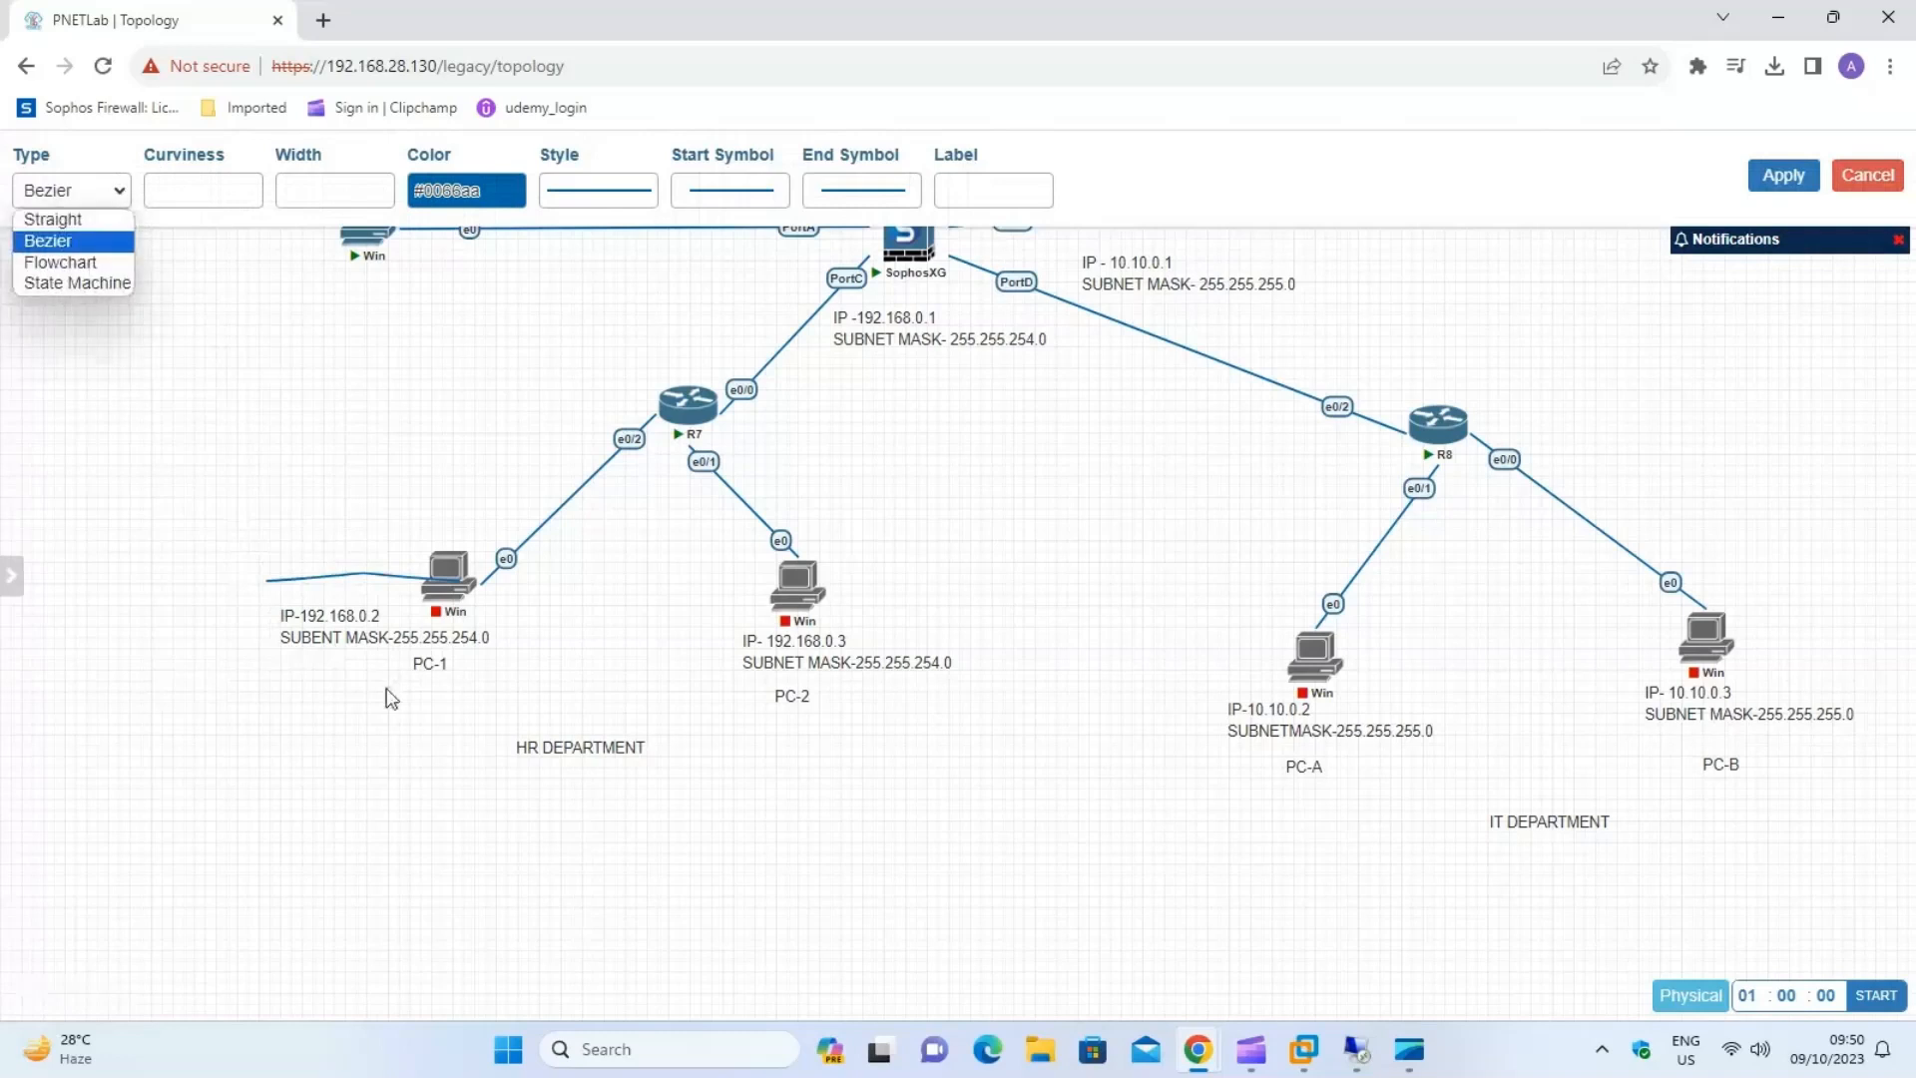
{"action": "left_click", "coordinate": [372, 581]}
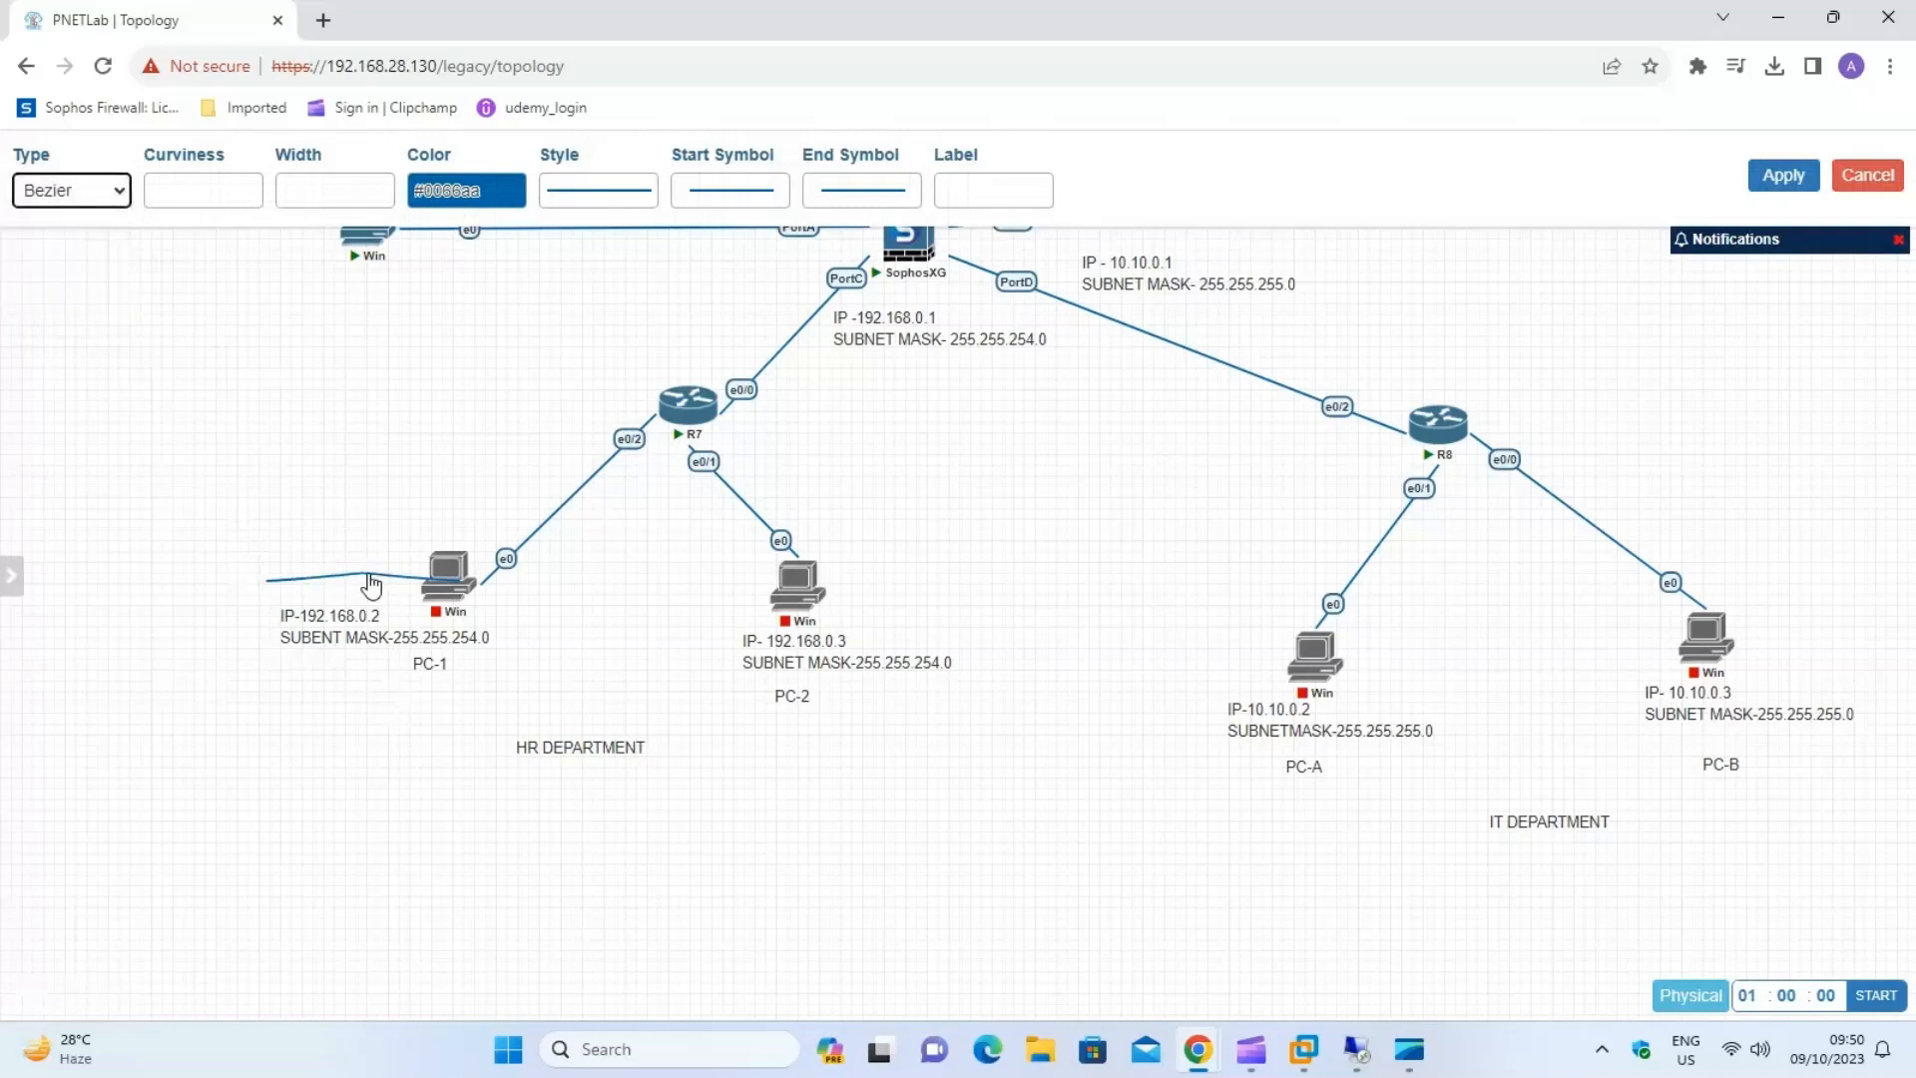
{"action": "left_click", "coordinate": [366, 581]}
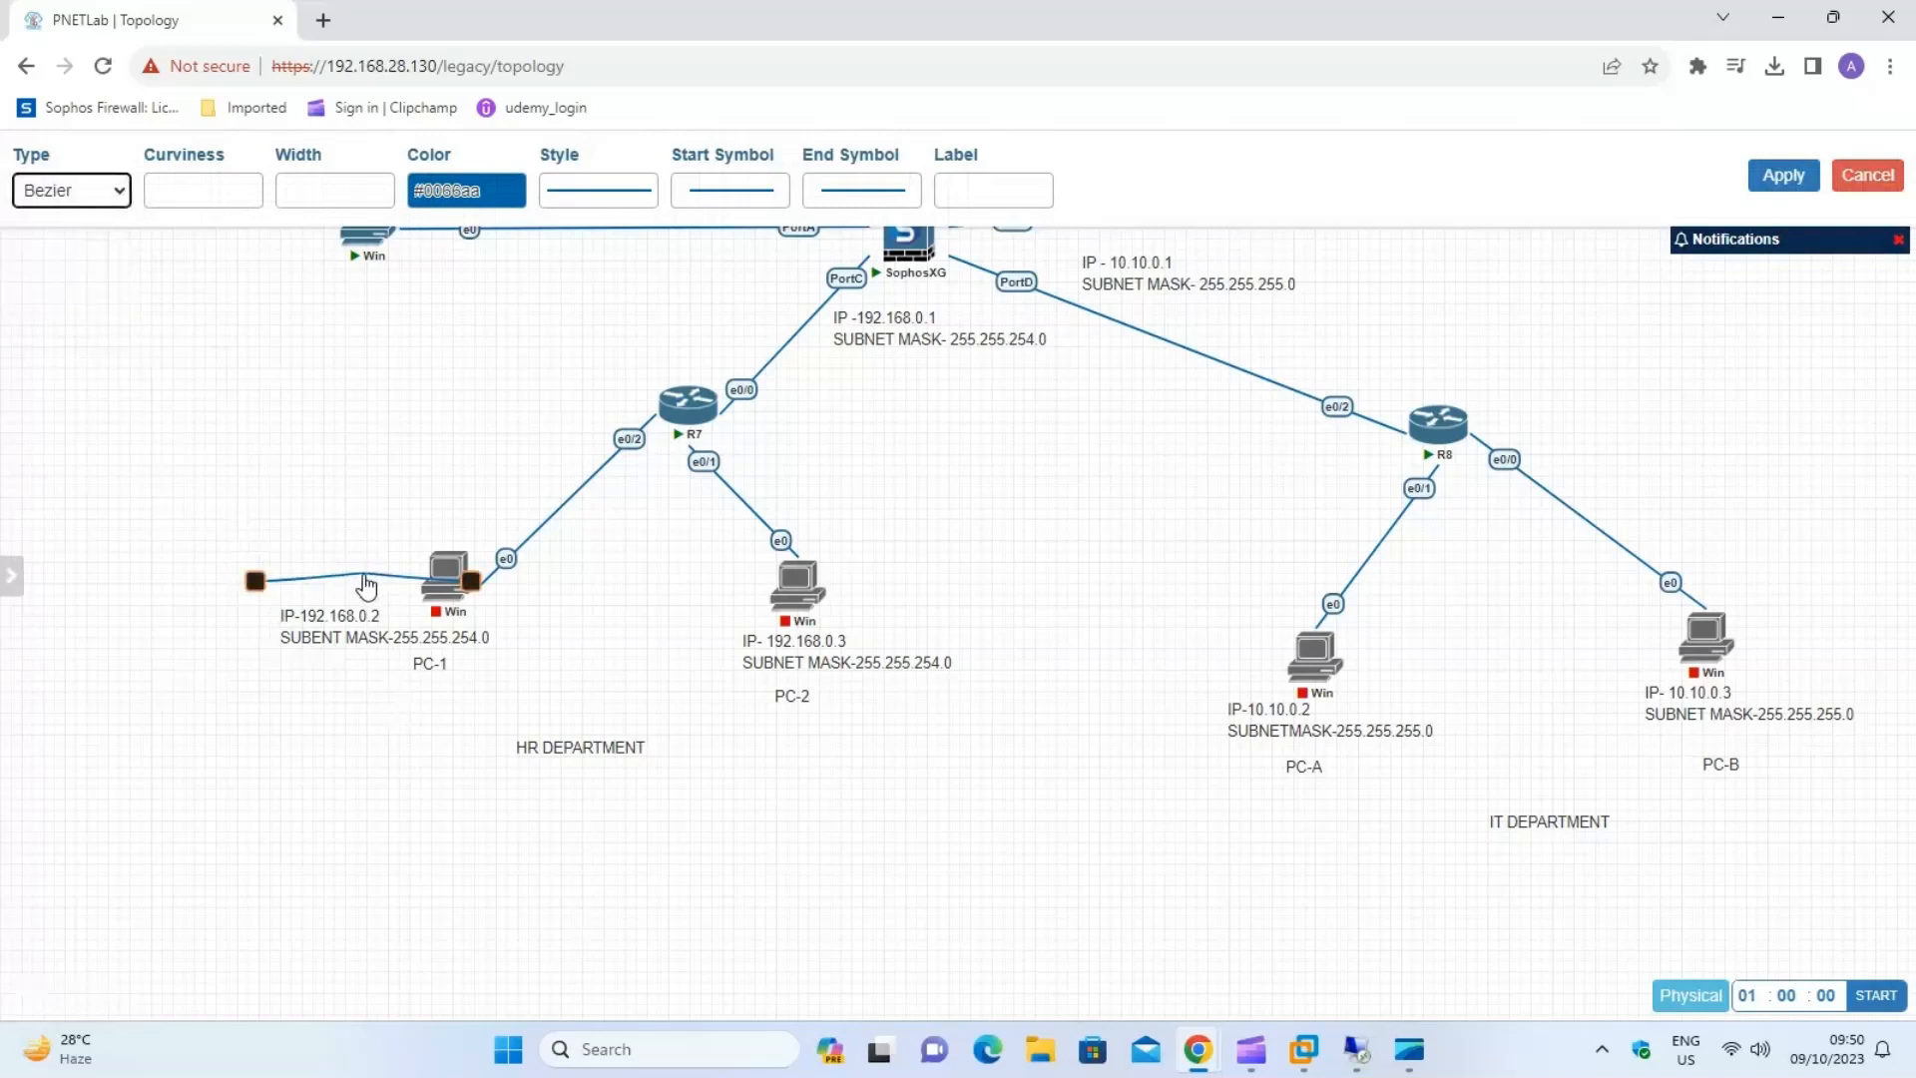
{"action": "left_click", "coordinate": [113, 194]}
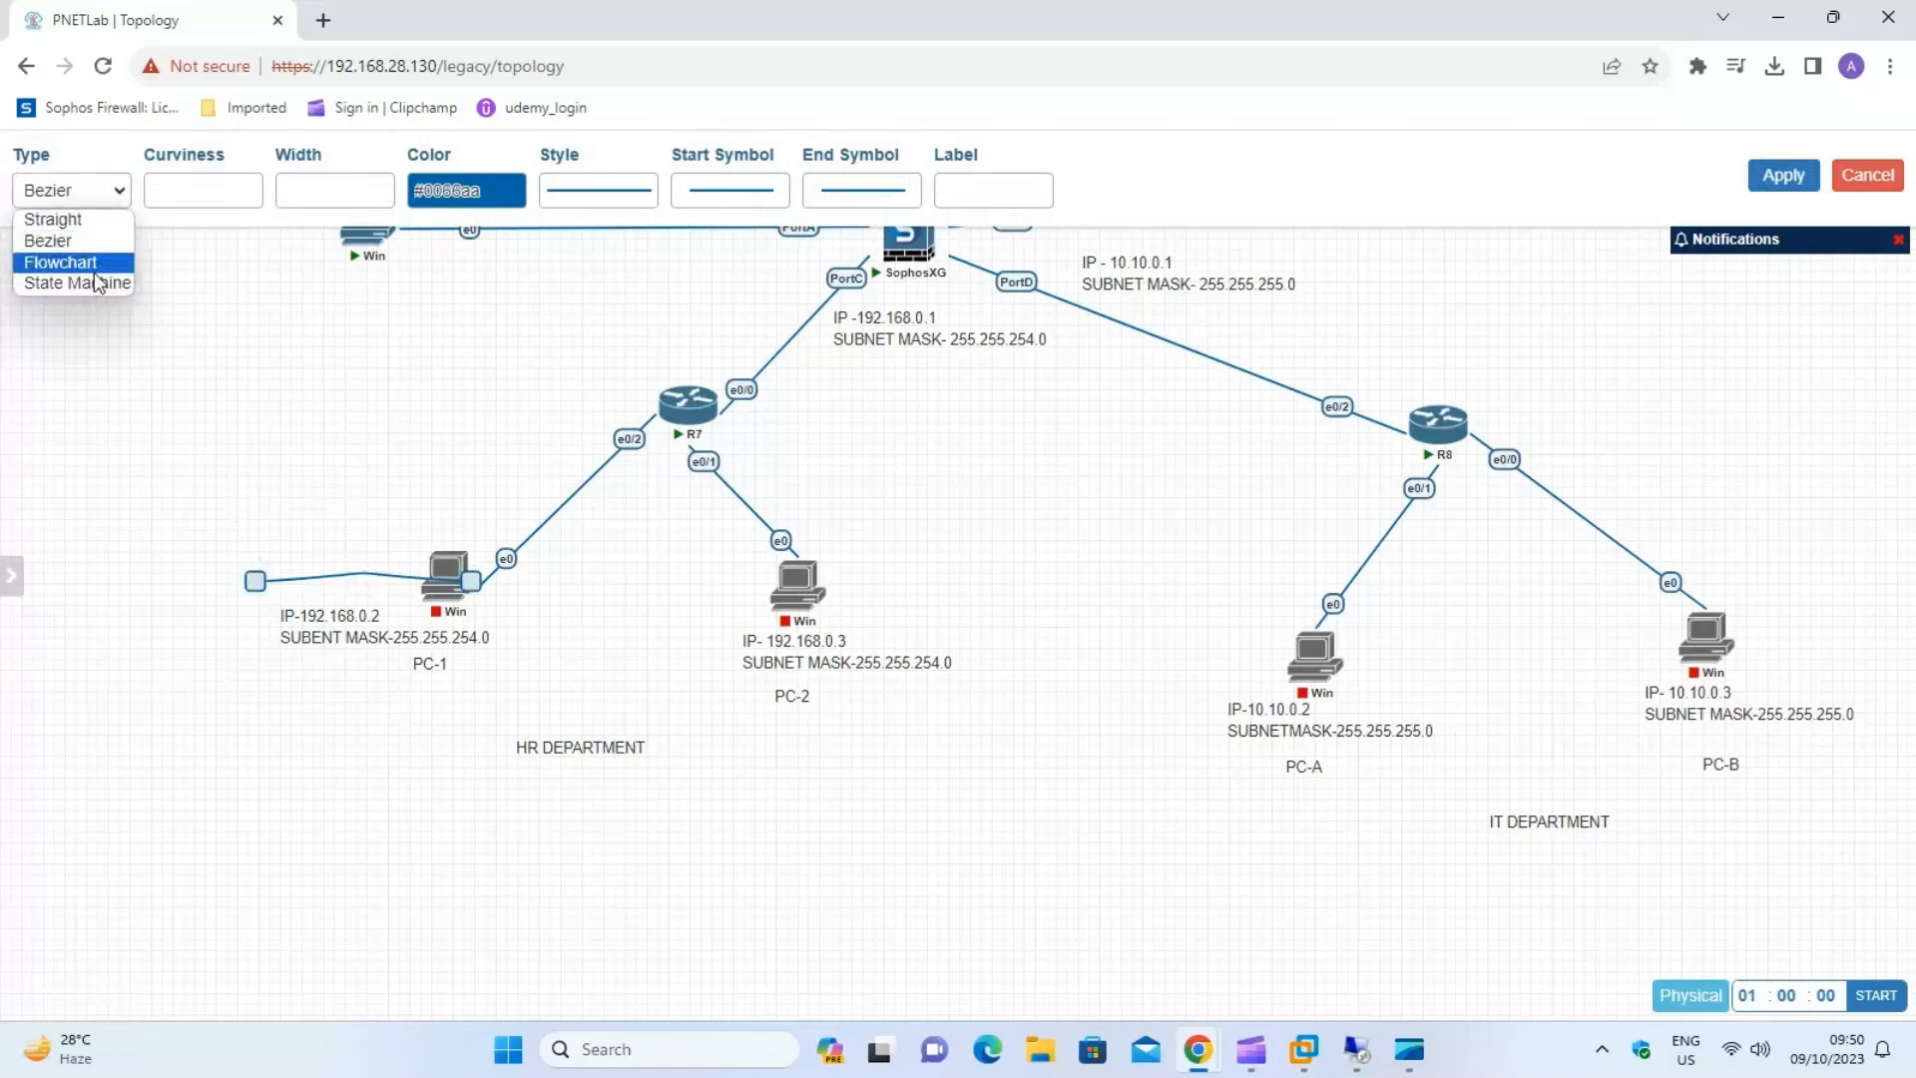
{"action": "left_click", "coordinate": [88, 262]}
{"action": "left_click", "coordinate": [111, 196]}
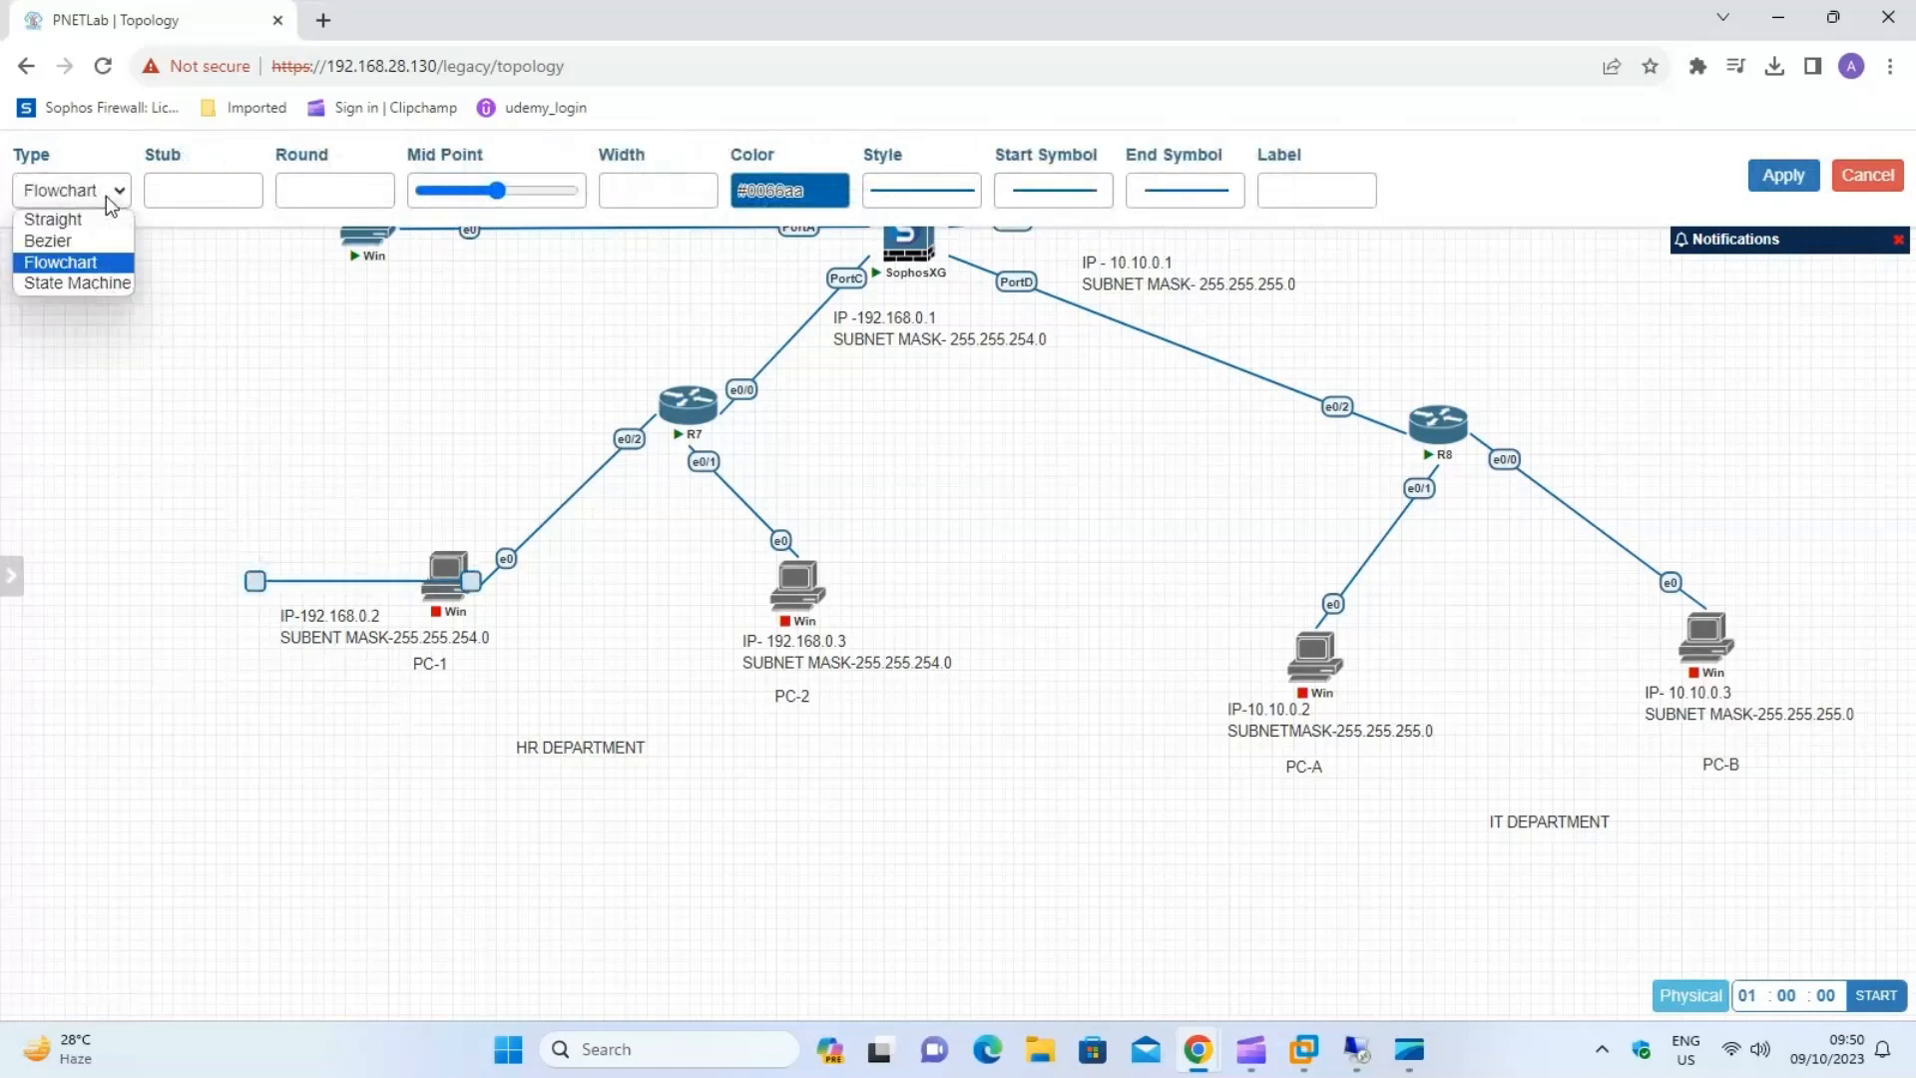
{"action": "left_click", "coordinate": [105, 285]}
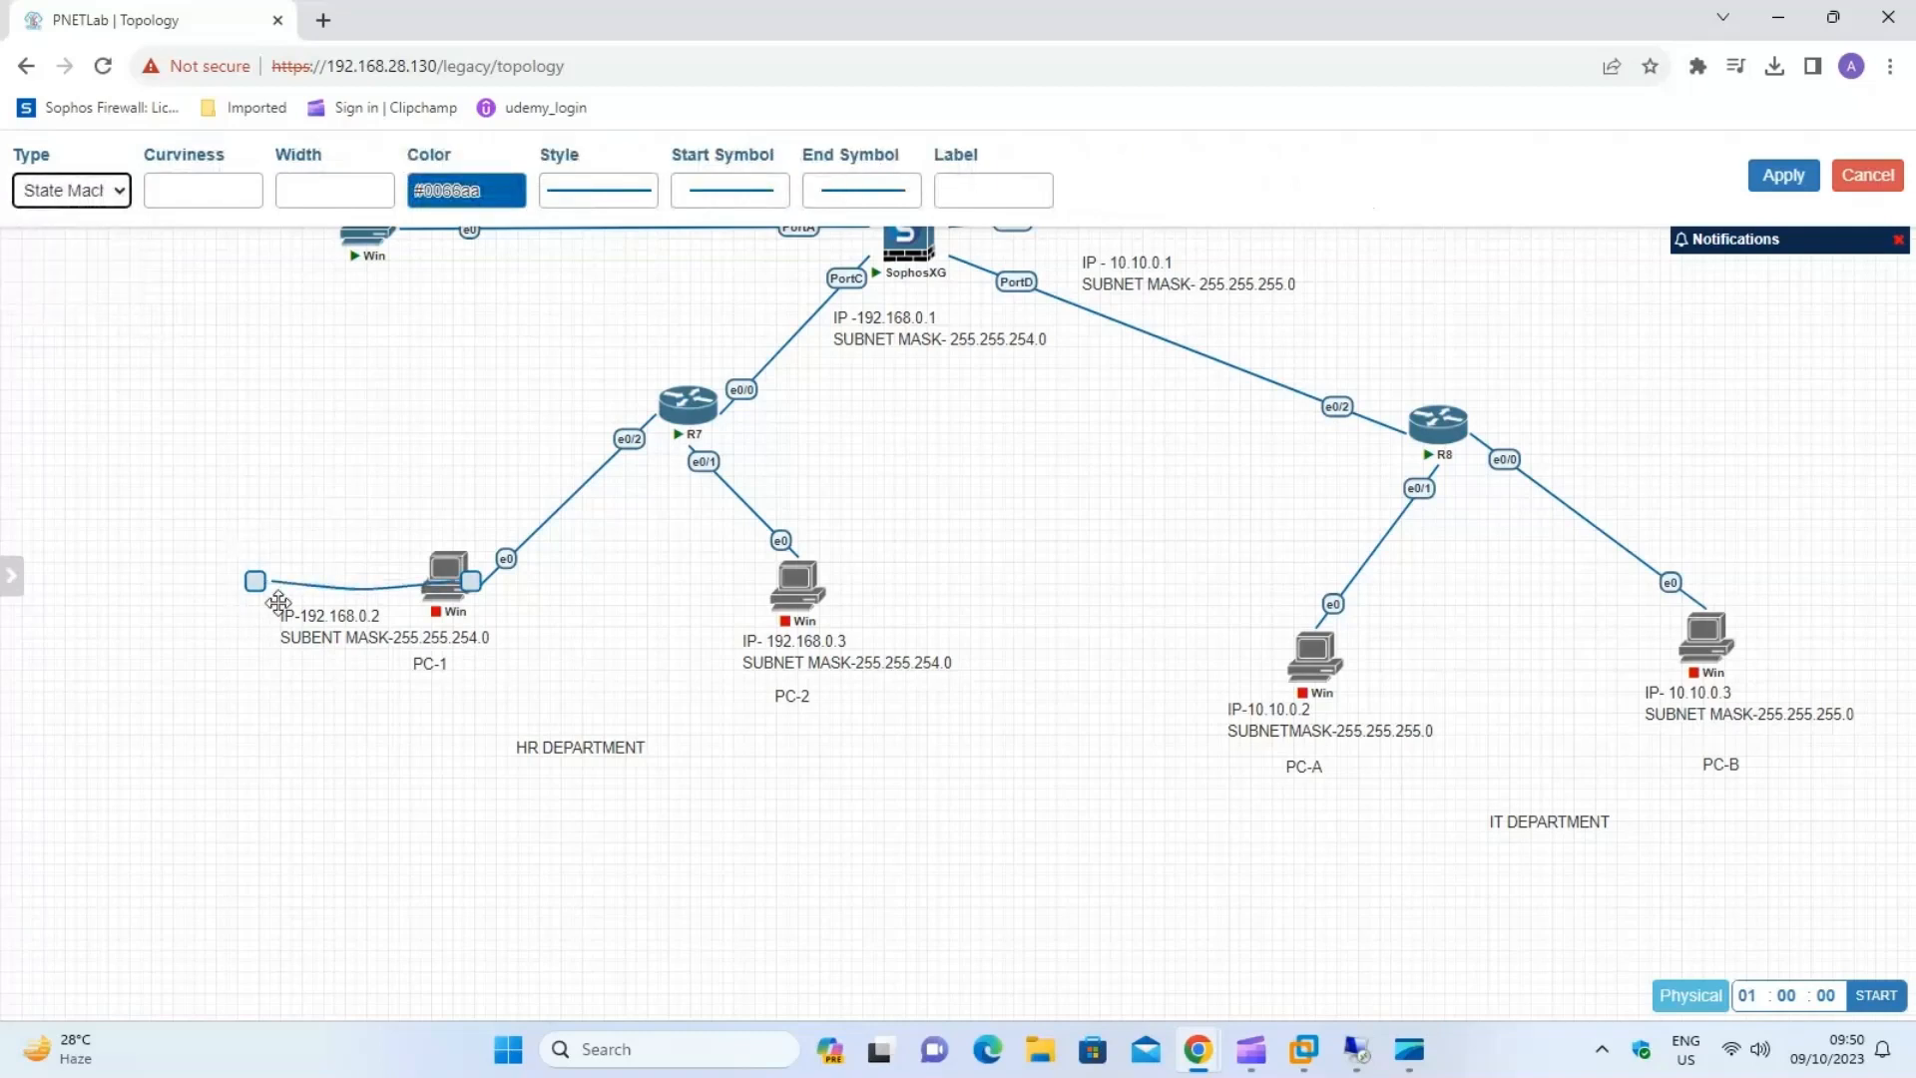
{"action": "left_click_drag", "start_coordinate": [265, 578], "coordinate": [832, 304]}
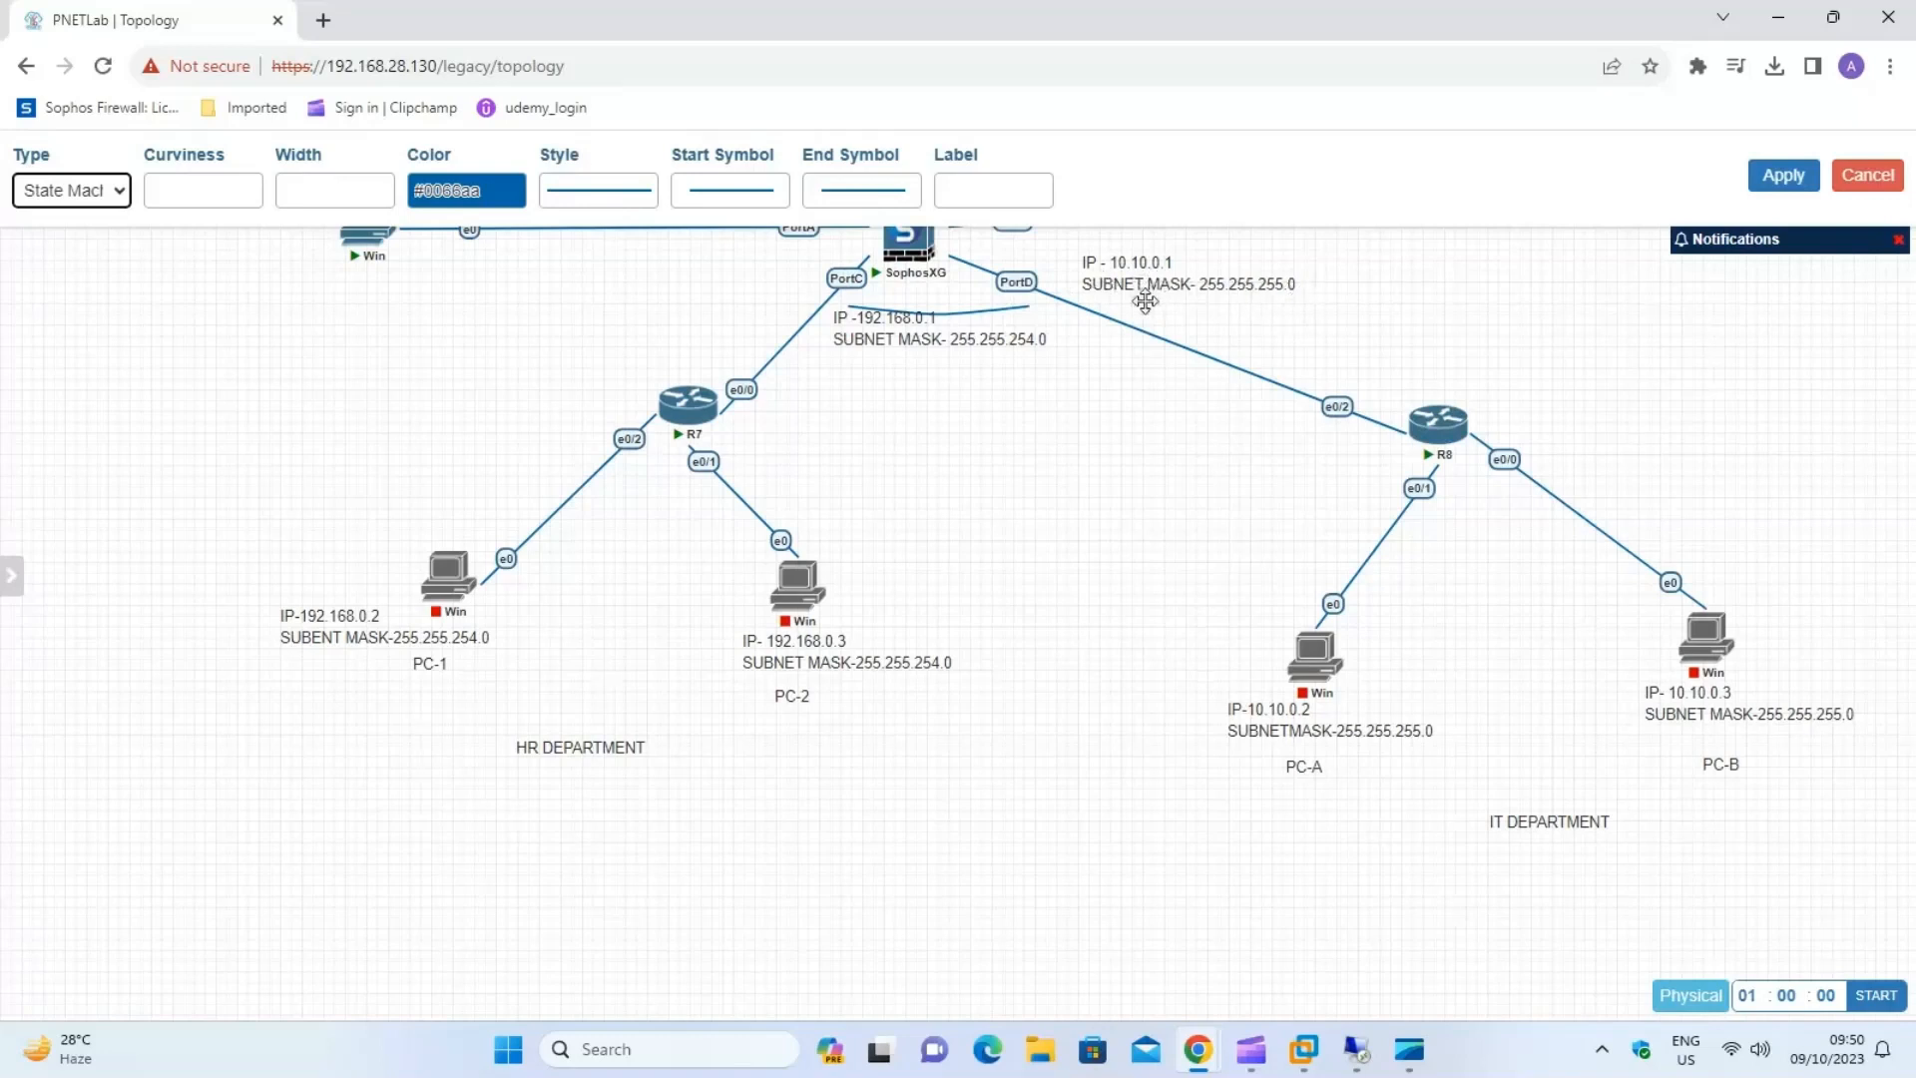
{"action": "left_click", "coordinate": [1783, 176]}
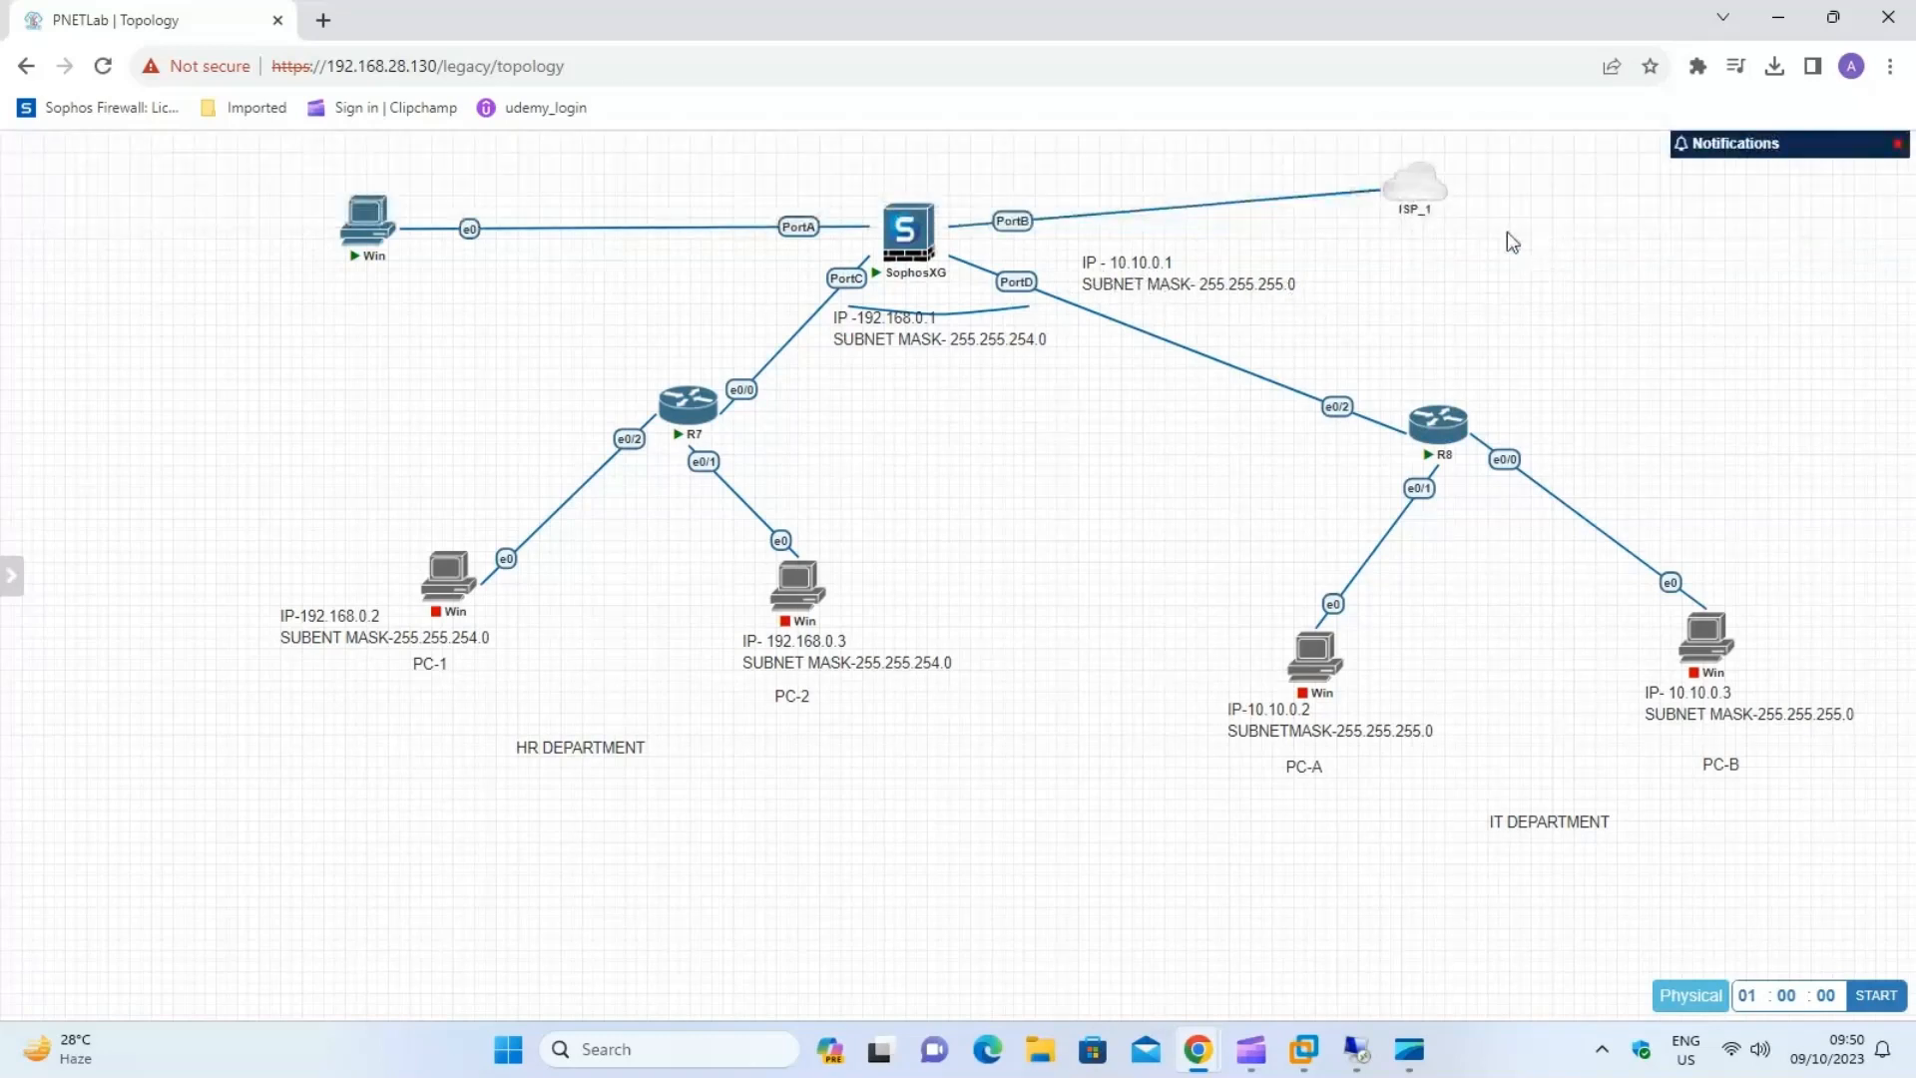
Delete the two IP and subnet mask text labels beside PortC and PortD of the SophosXG node.
{"action": "left_click_drag", "start_coordinate": [903, 325], "coordinate": [938, 351]}
{"action": "right_click", "coordinate": [938, 351]}
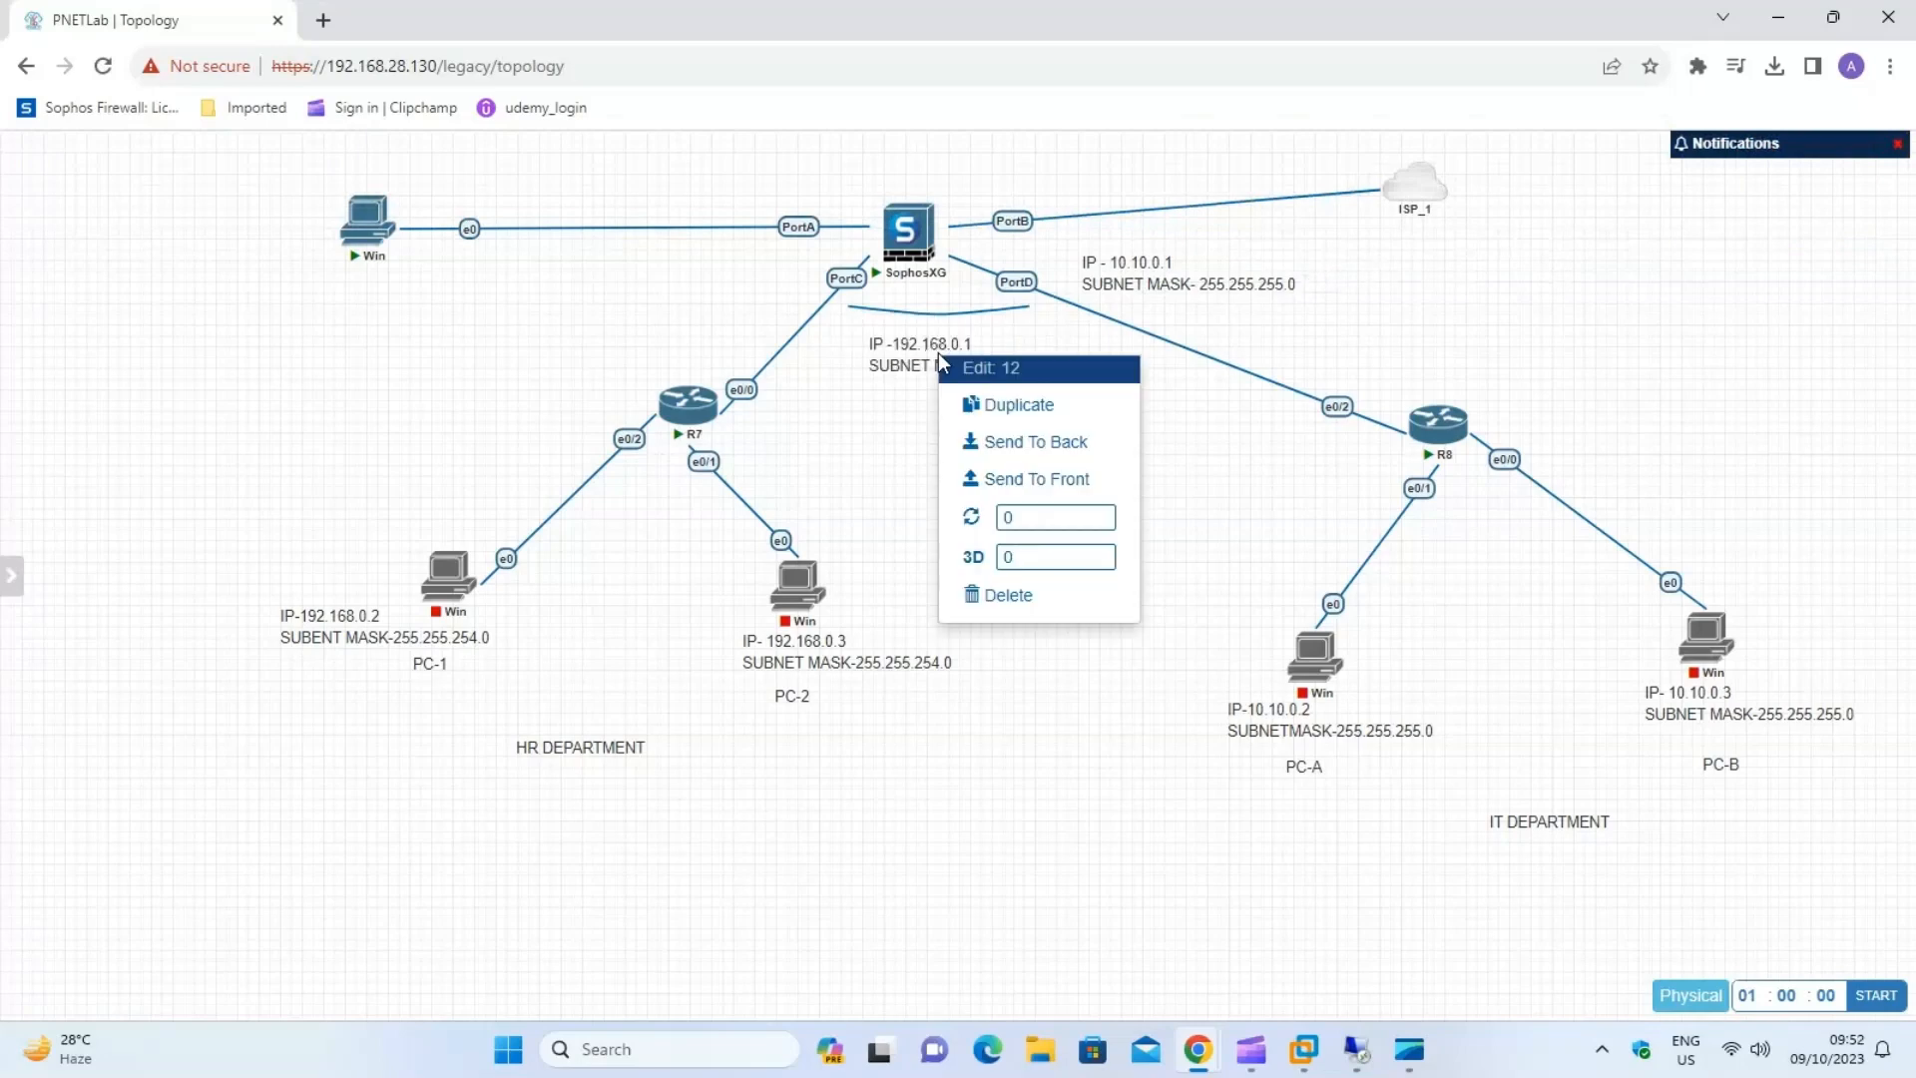
{"action": "left_click", "coordinate": [1005, 595]}
{"action": "left_click", "coordinate": [914, 295]}
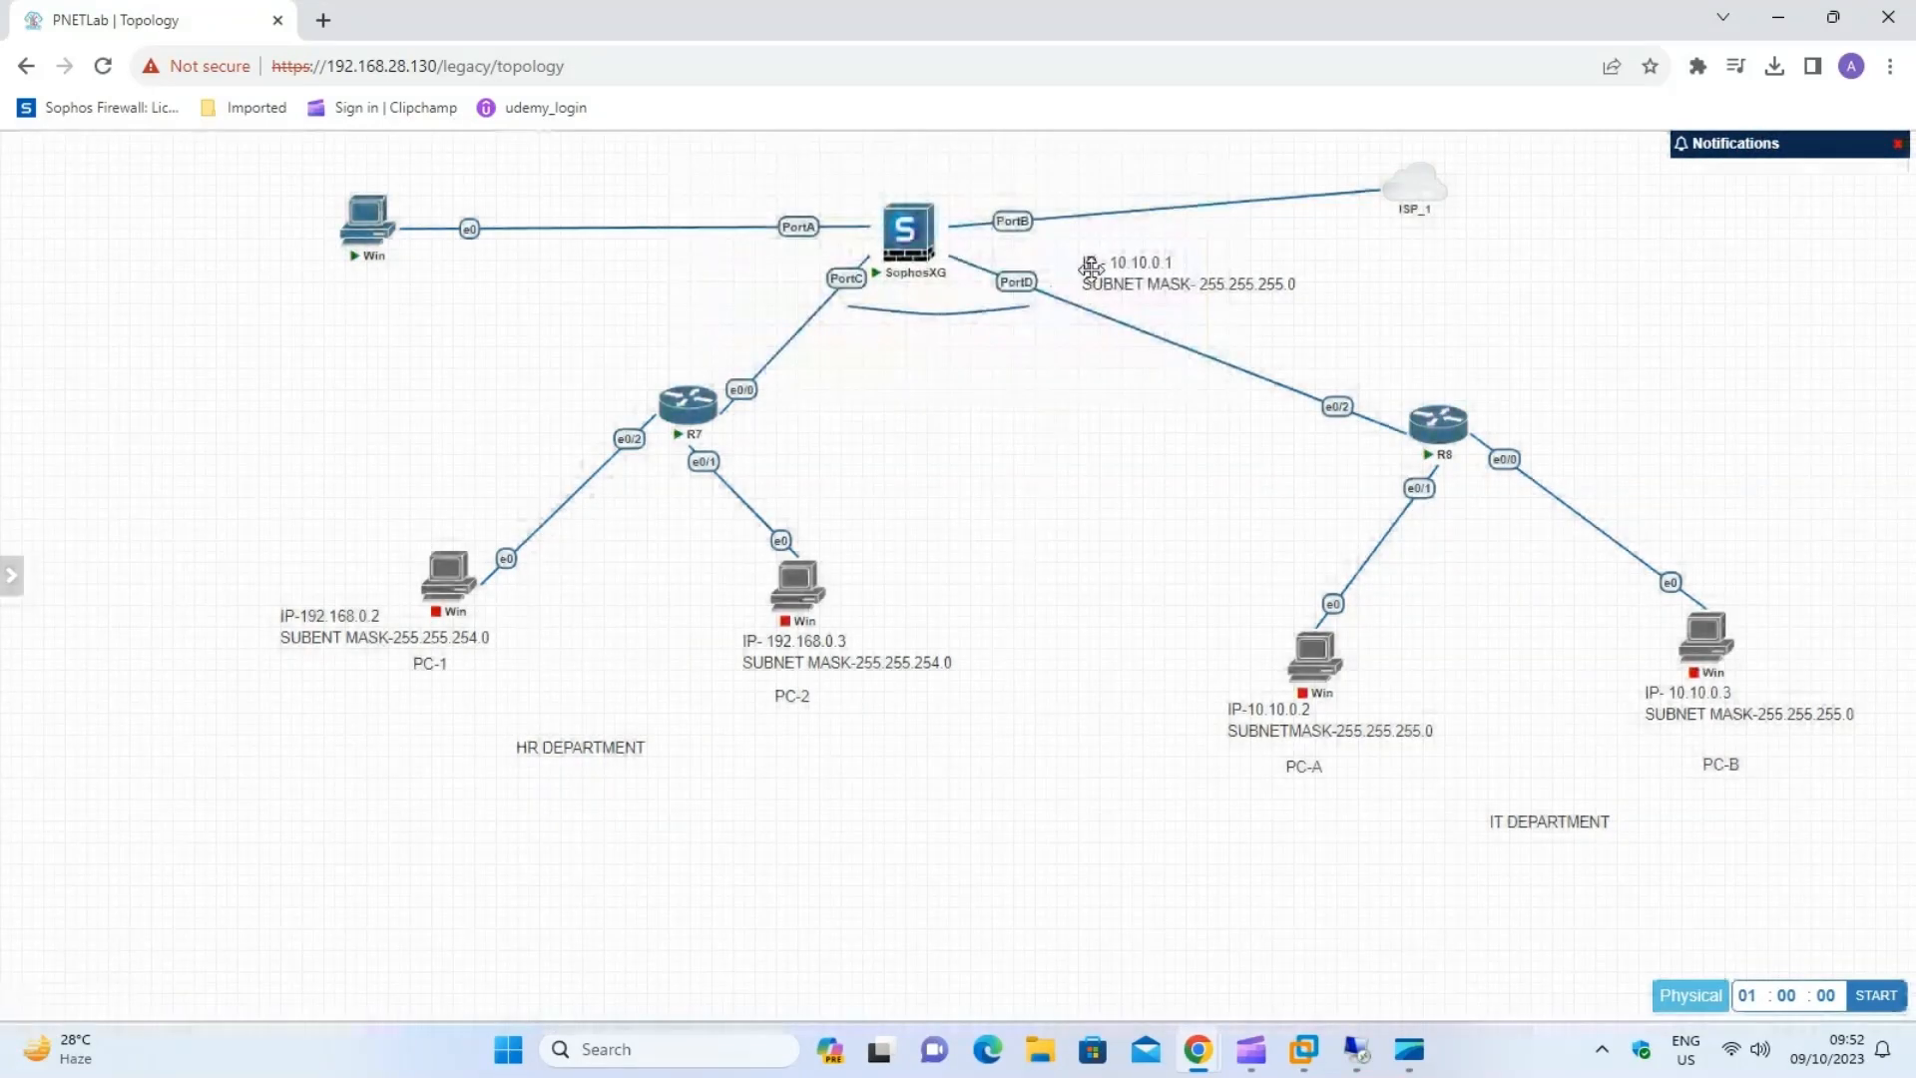
{"action": "right_click", "coordinate": [1096, 269]}
{"action": "left_click", "coordinate": [1164, 513]}
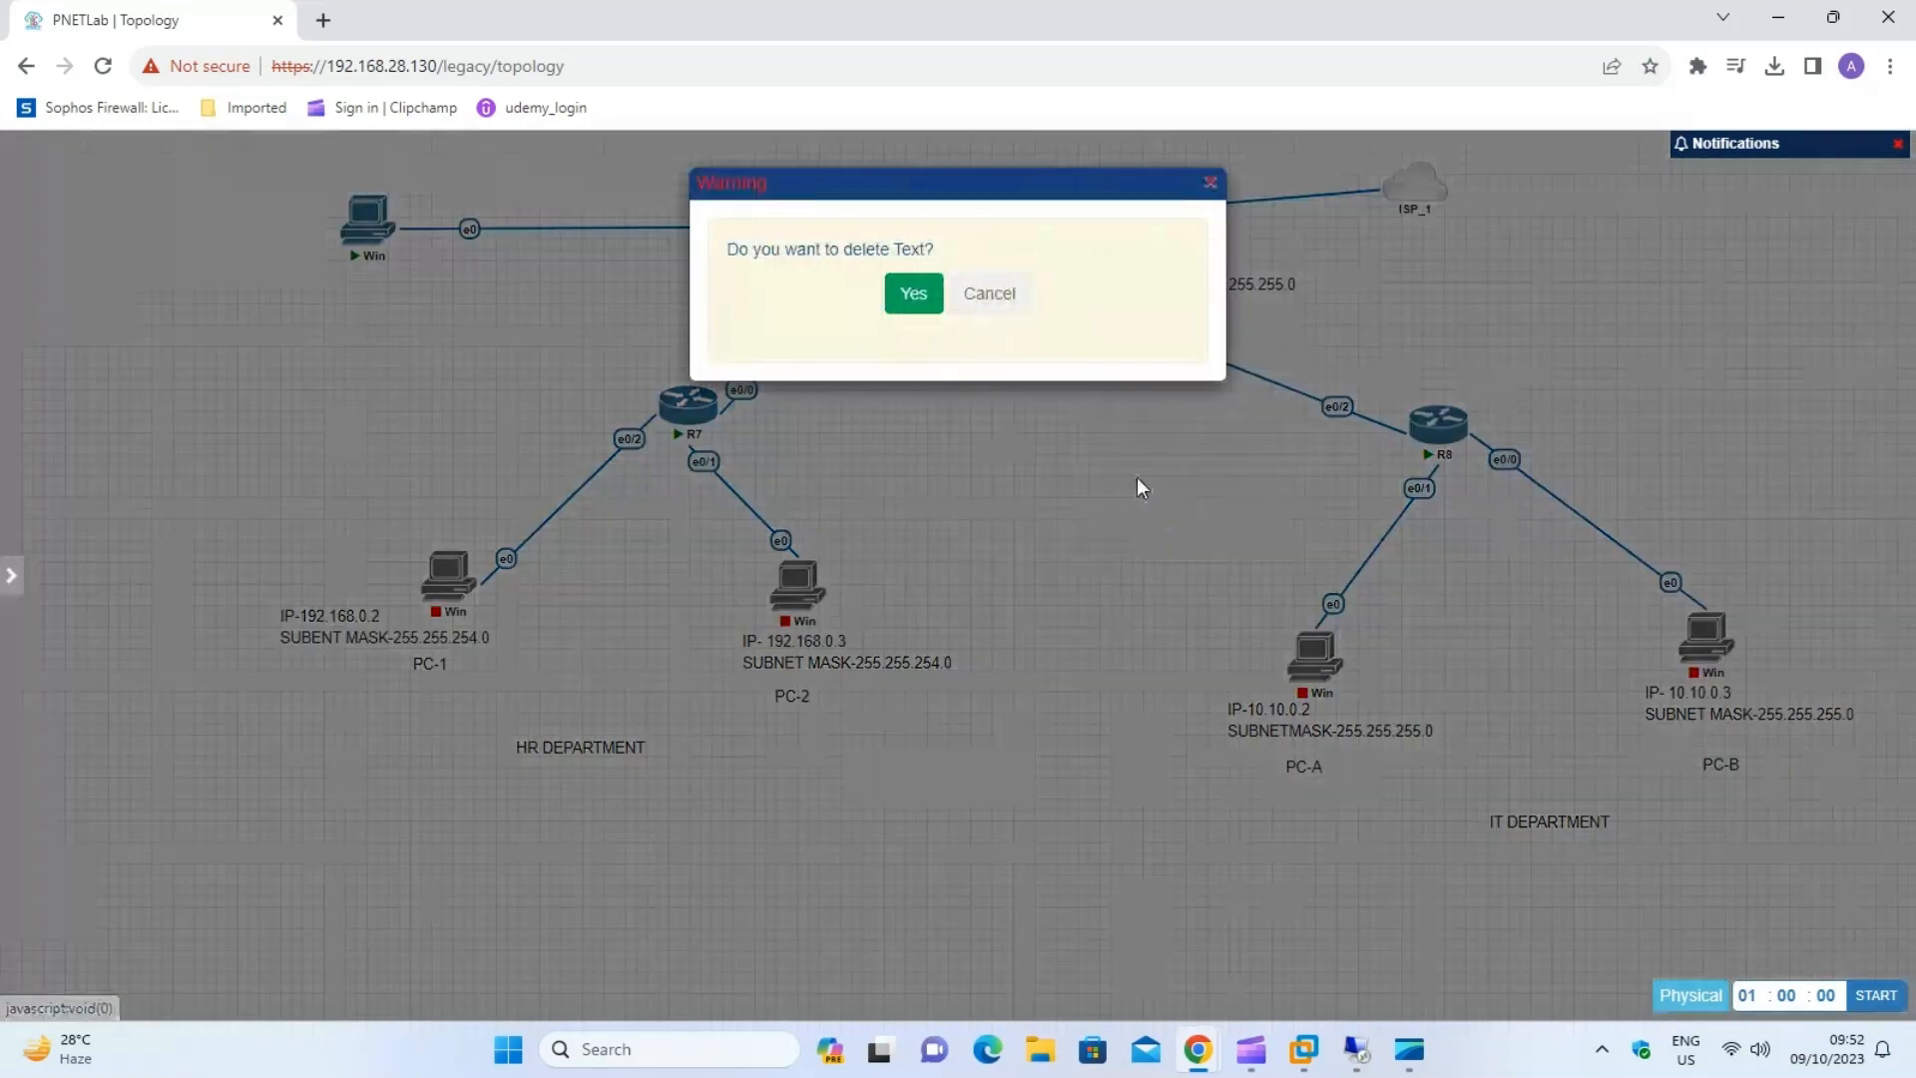
{"action": "left_click", "coordinate": [916, 298]}
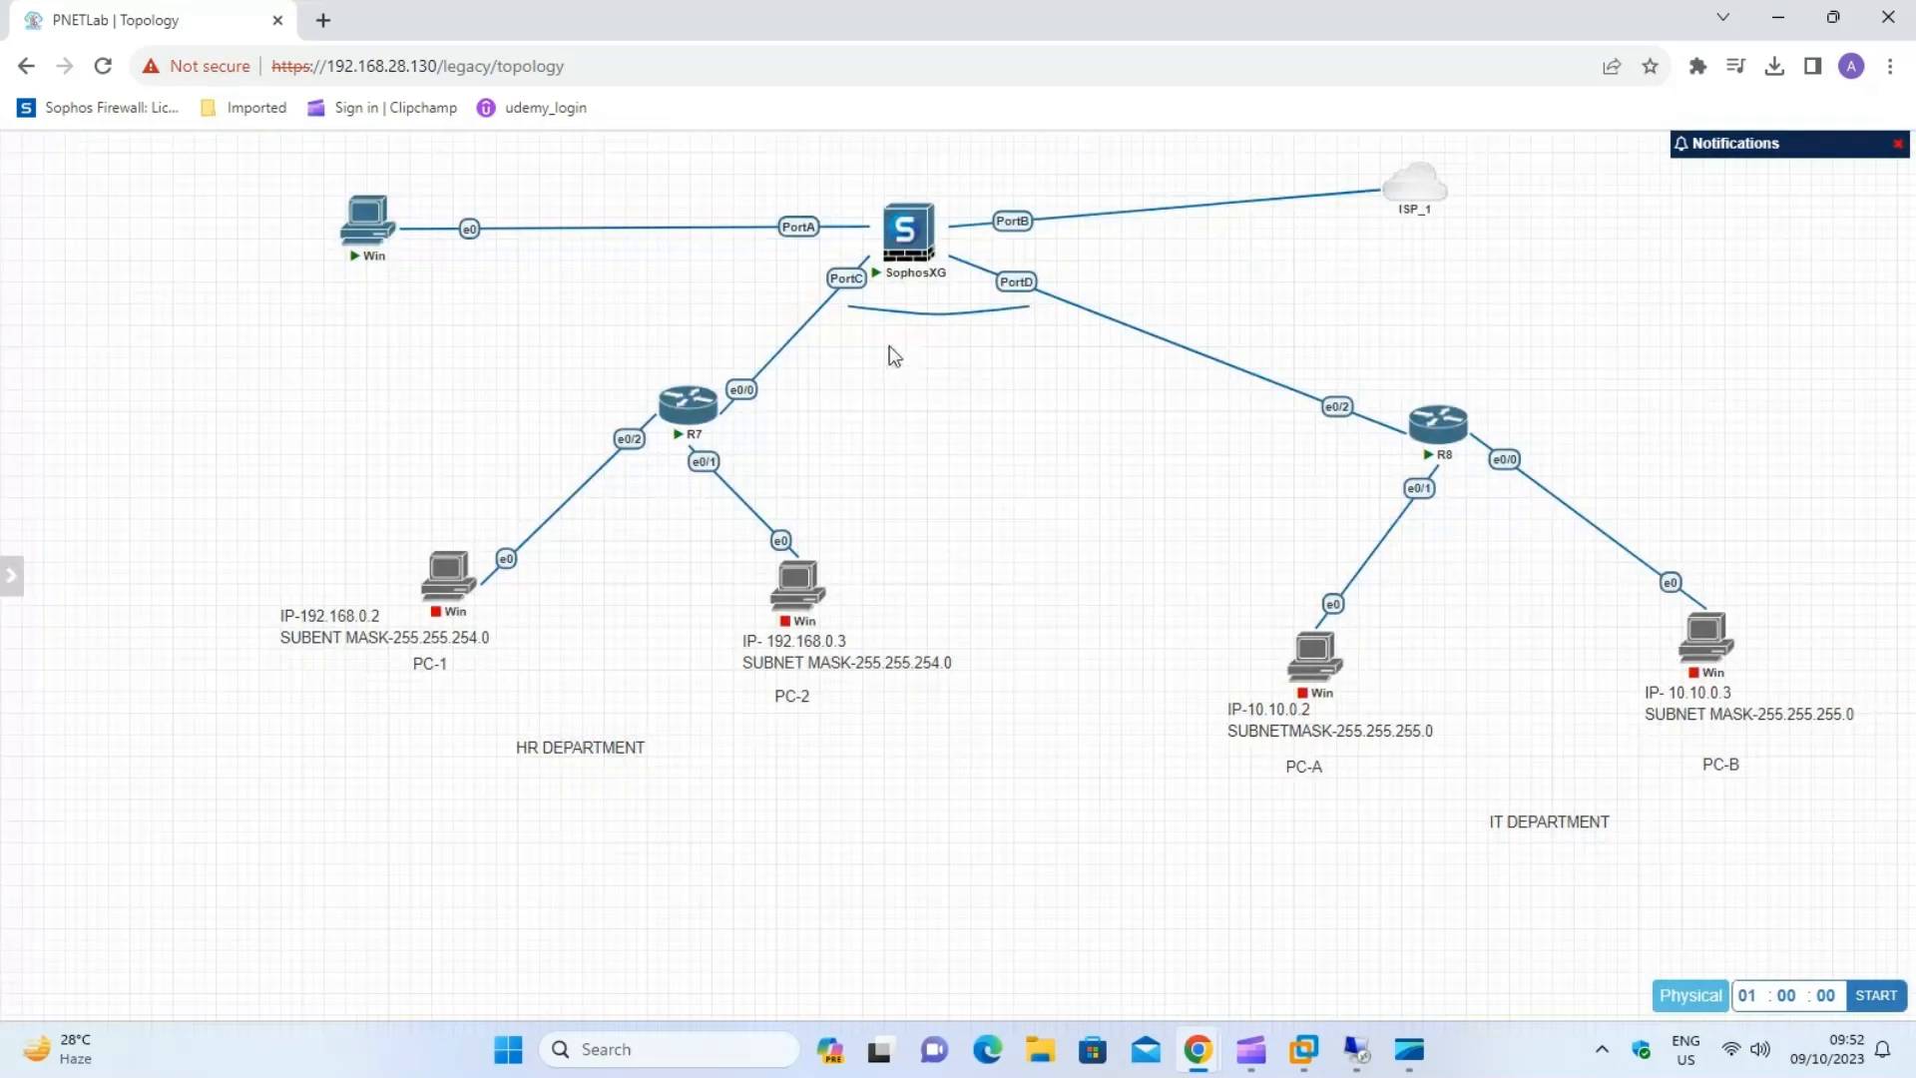
Add a text label beneath the curved line between PortC and PortD, with Bridge Interface as its first line.
{"action": "right_click", "coordinate": [890, 345]}
{"action": "left_click", "coordinate": [956, 508]}
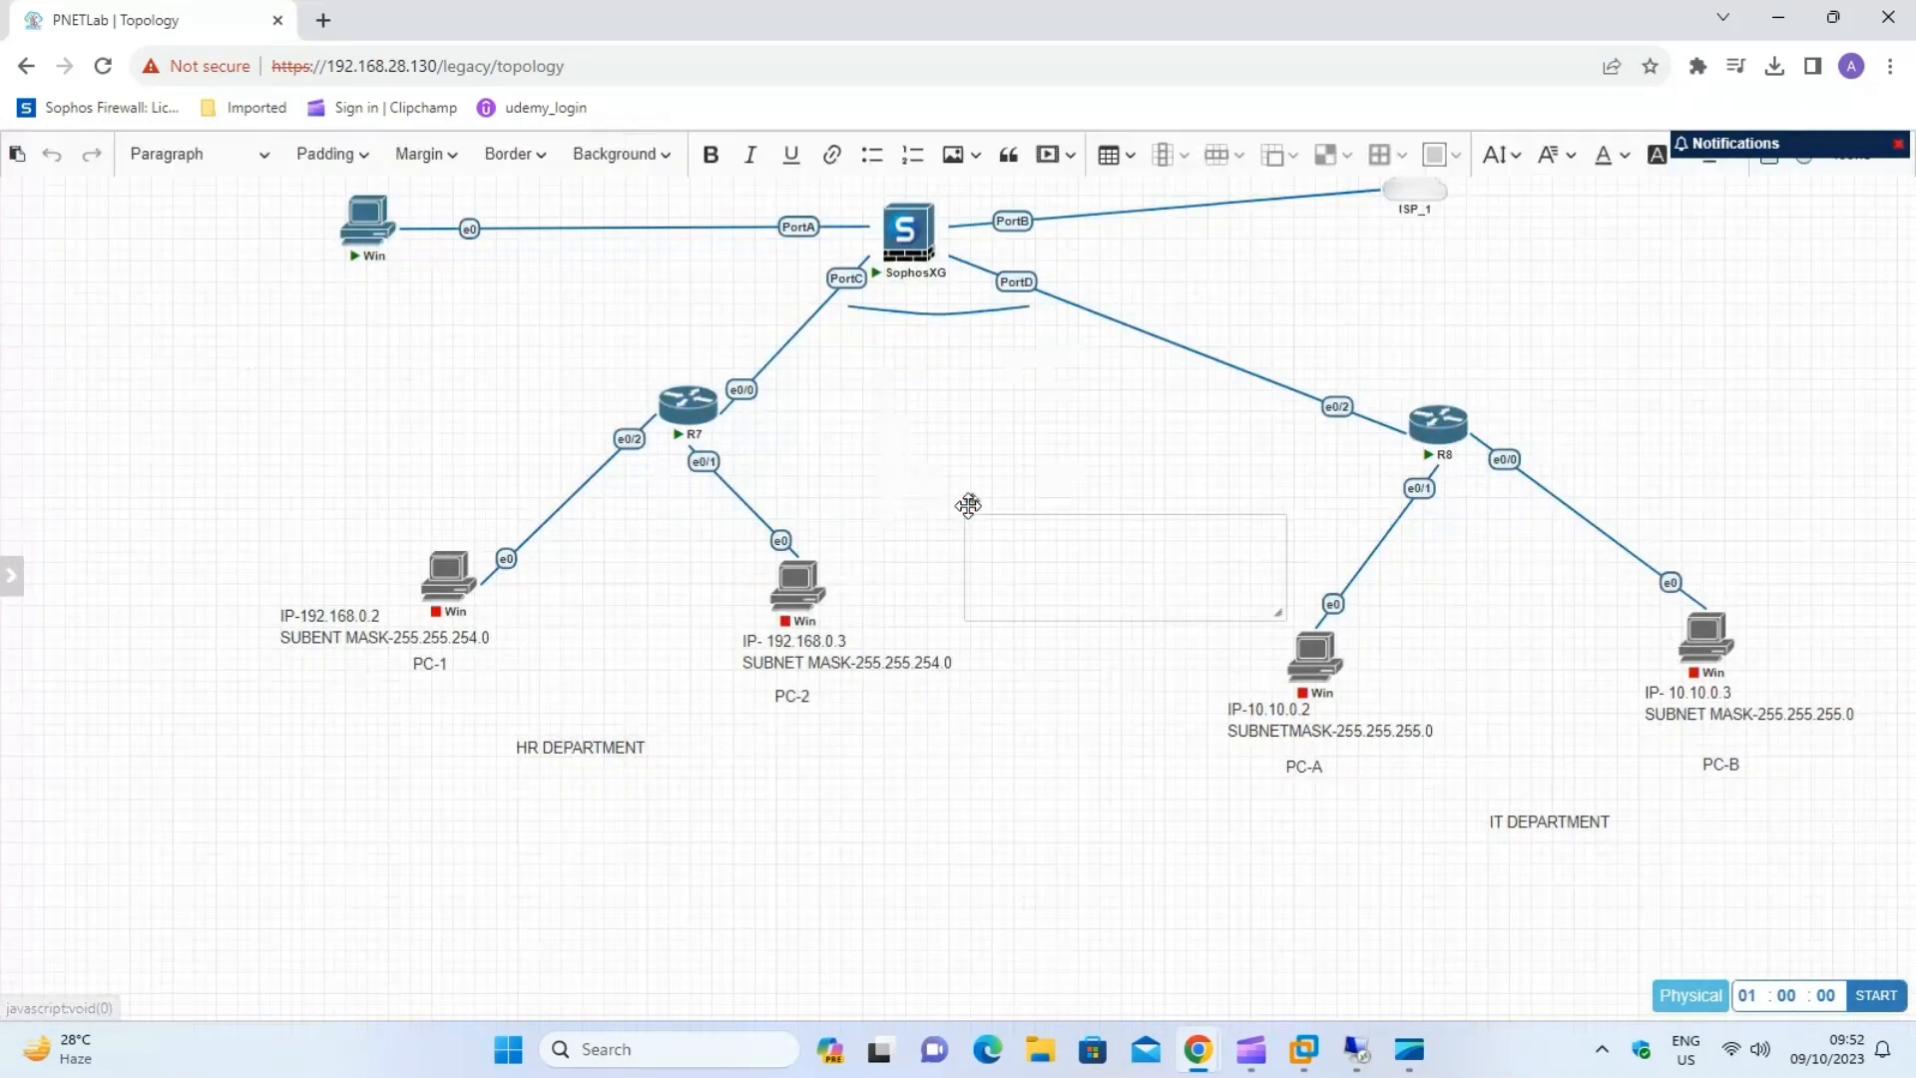
{"action": "left_click_drag", "start_coordinate": [976, 503], "coordinate": [837, 318]}
{"action": "left_click", "coordinate": [856, 346]}
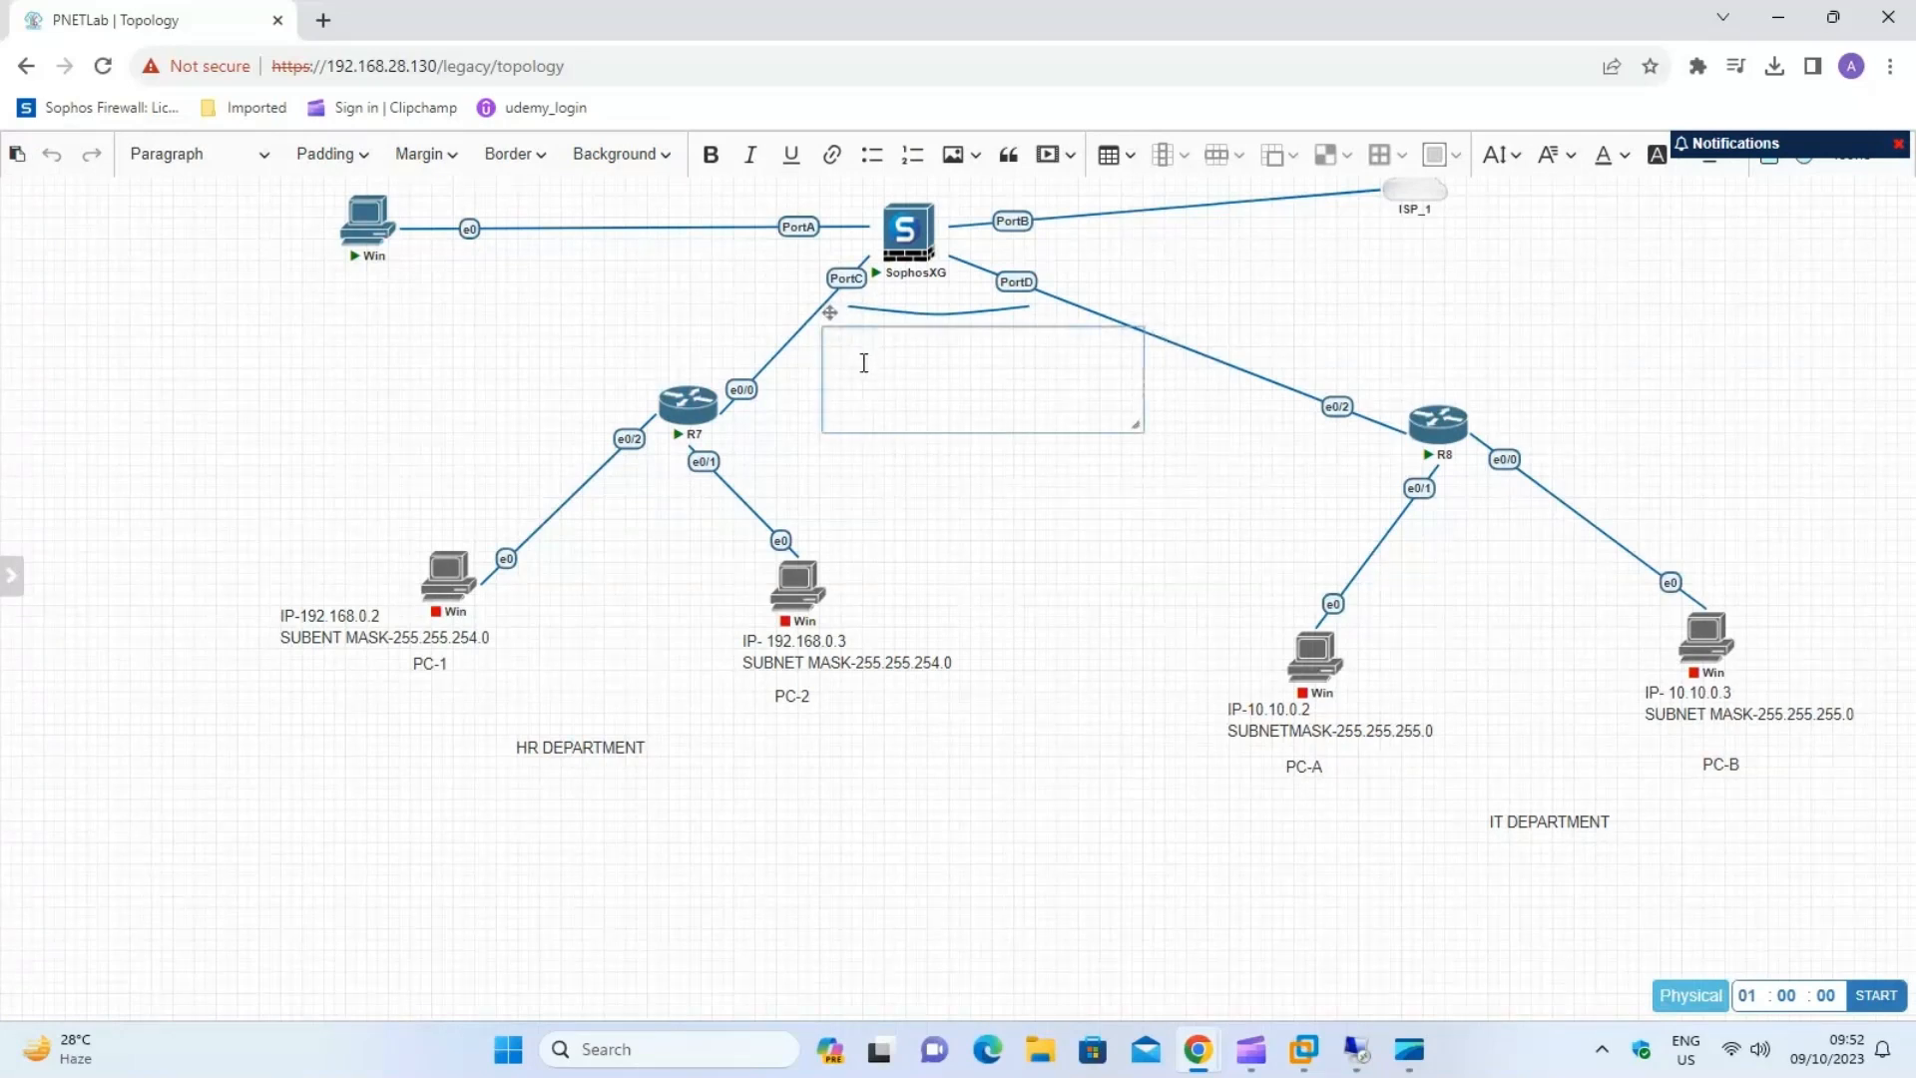
{"action": "type", "text": "Biidge Interface"}
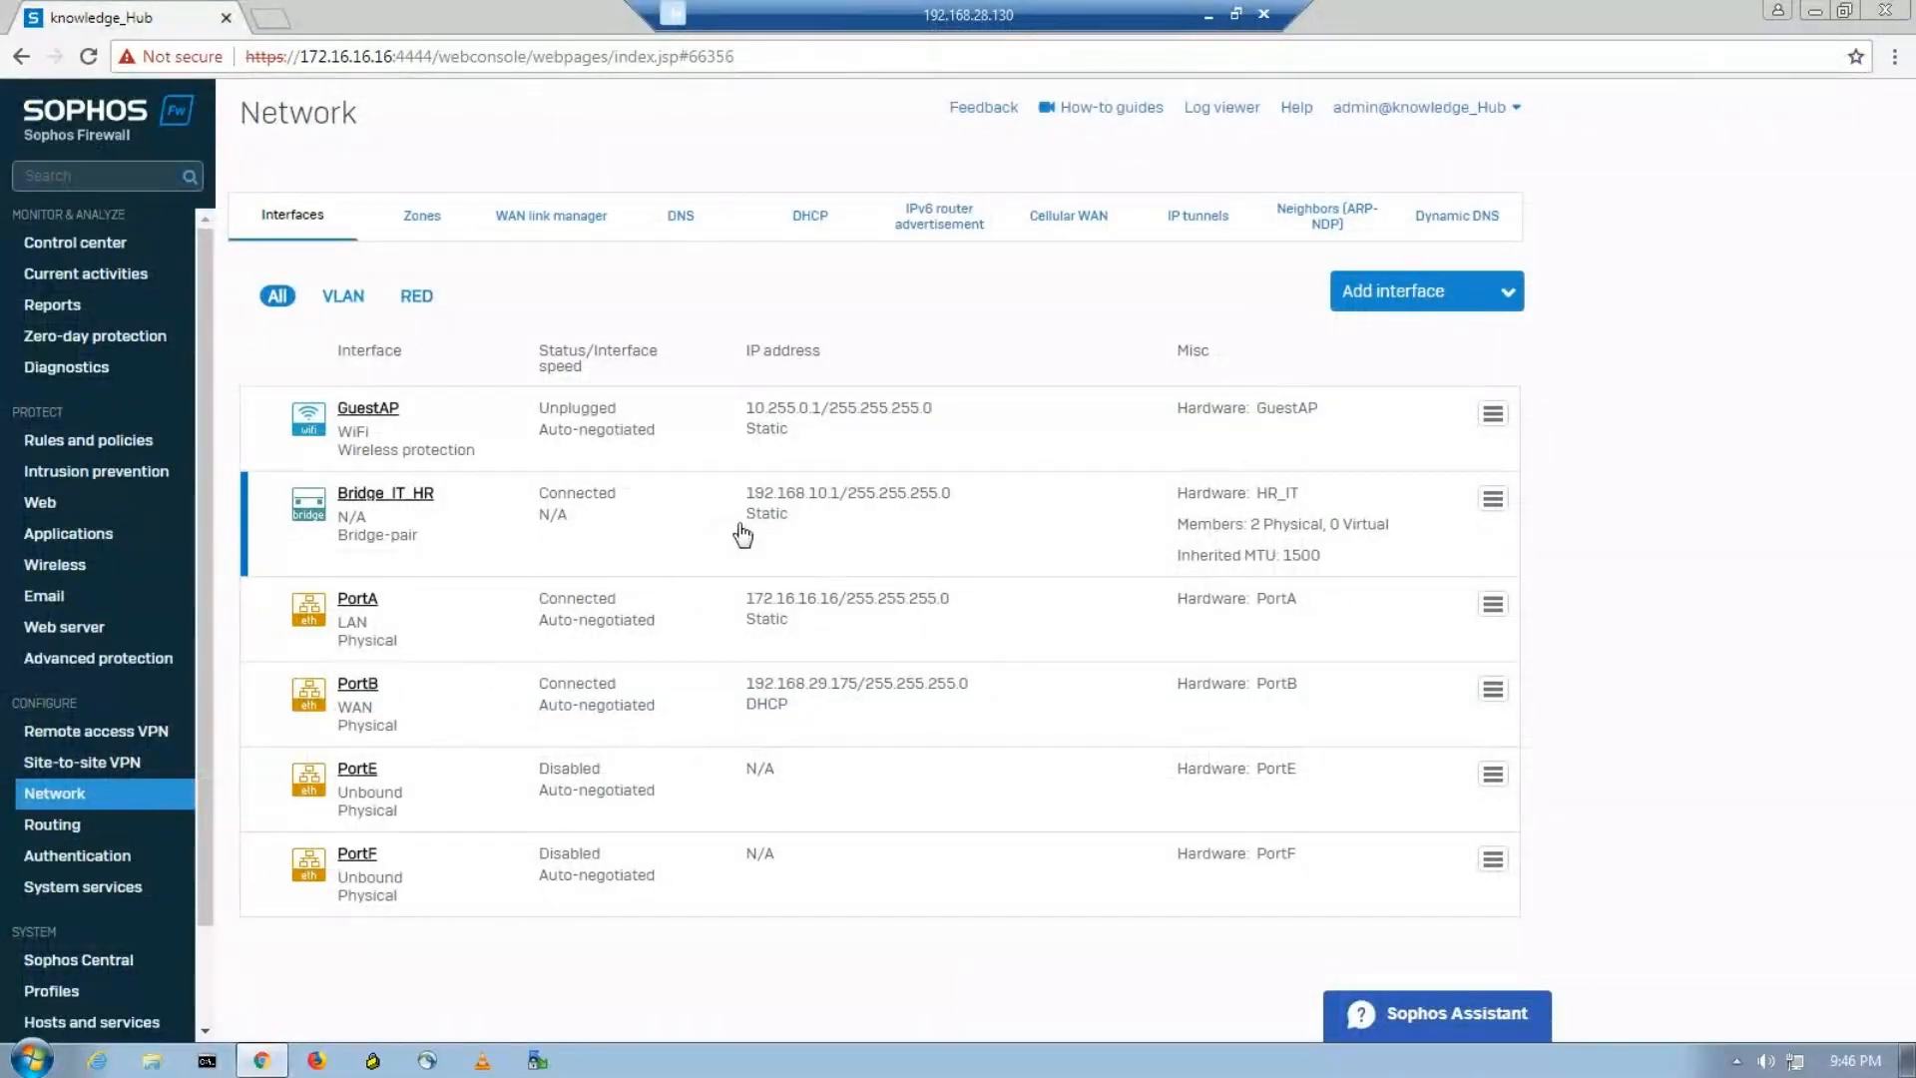
Look up the bridge's address in the Sophos web console and enter IP:192.168.10.1 on the topology label's second line.
{"action": "left_click", "coordinate": [322, 519]}
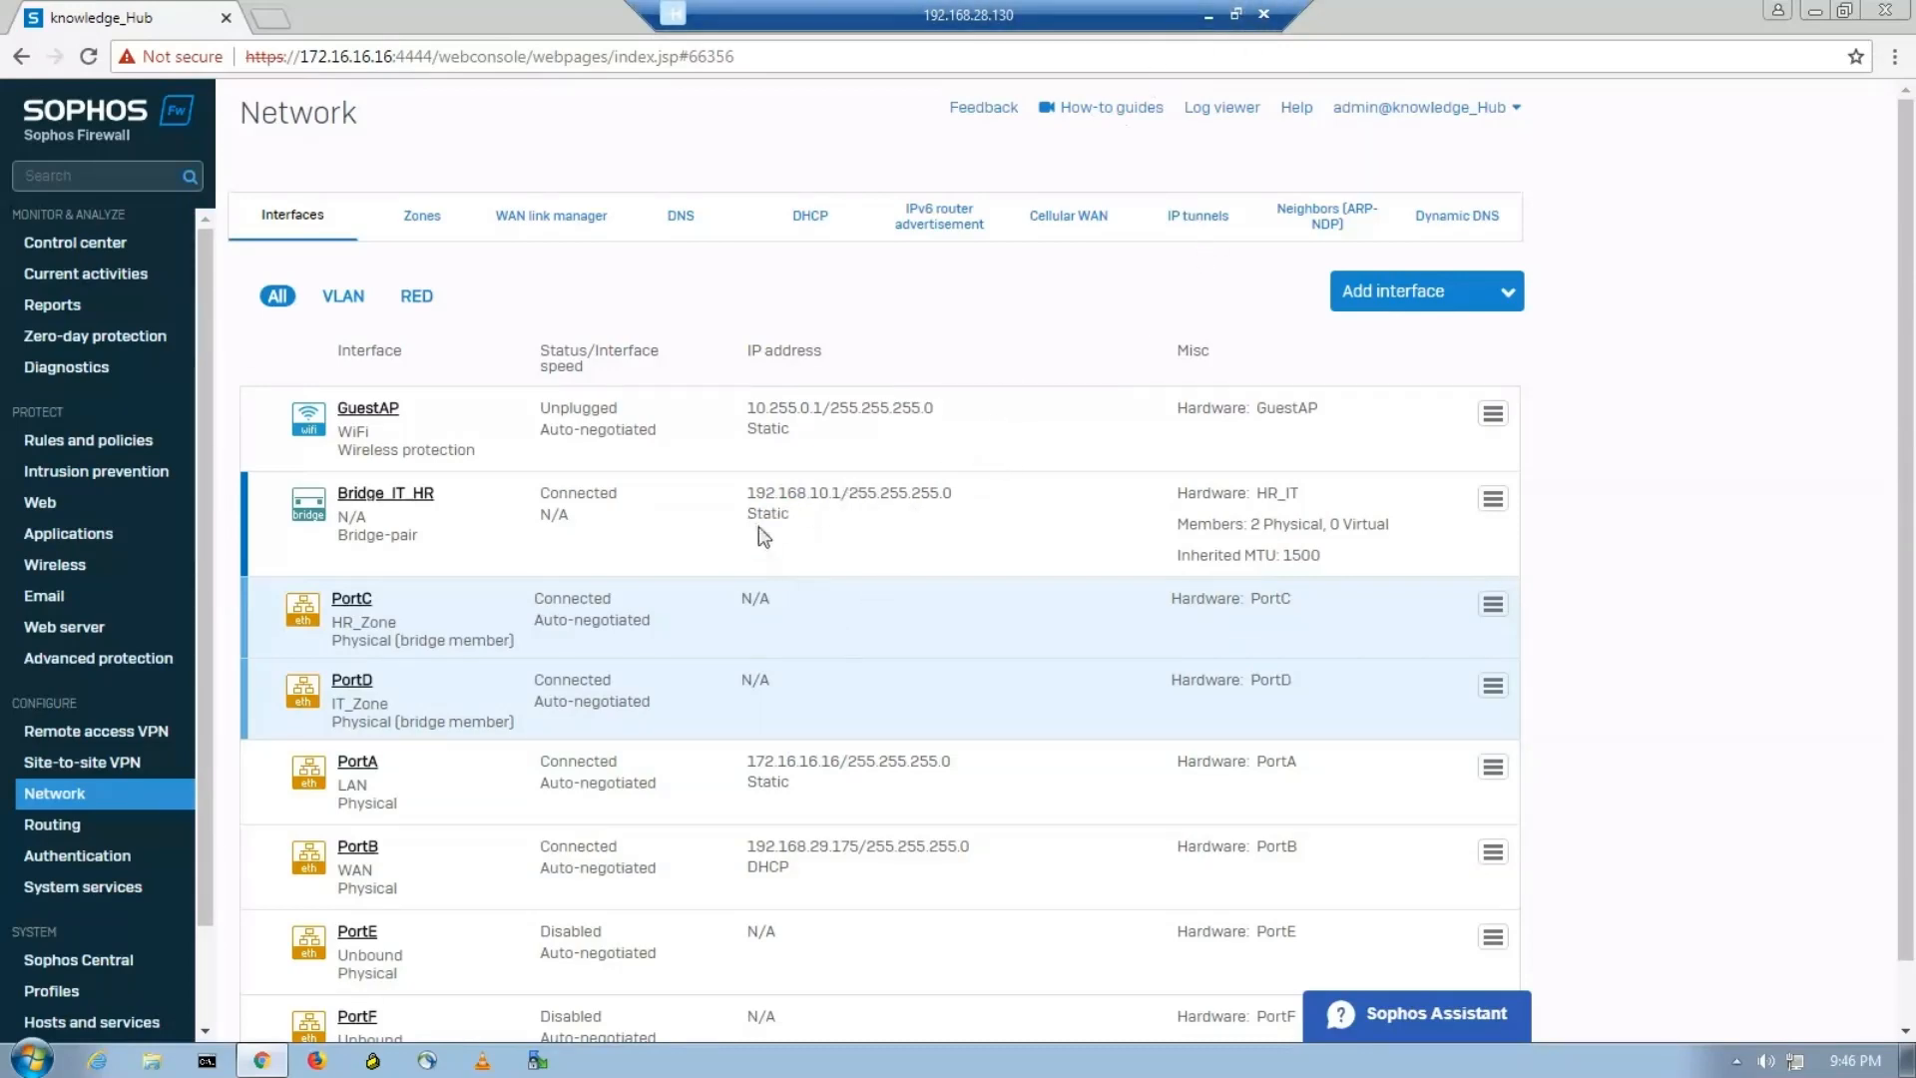
{"action": "left_click", "coordinate": [1210, 12]}
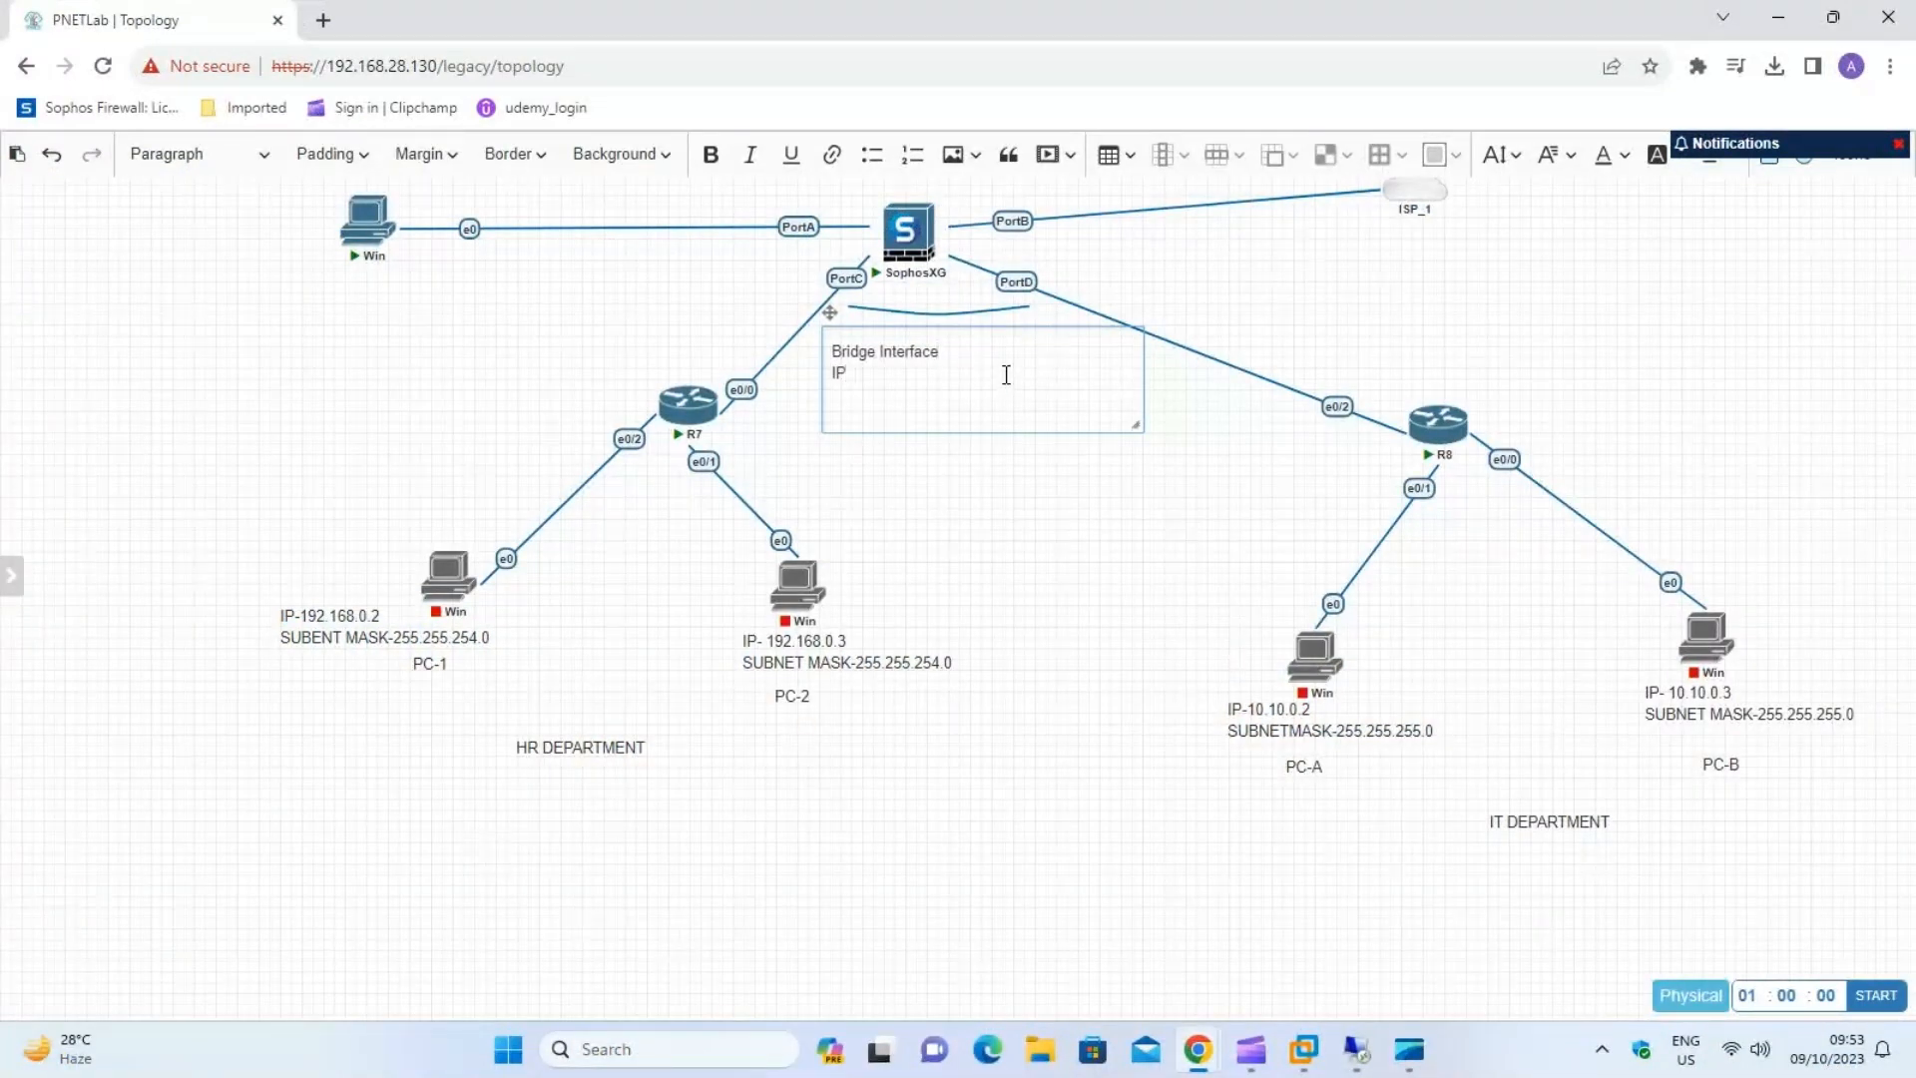
{"action": "type", "text": "92"}
{"action": "type", "text": ".168"}
{"action": "type", "text": ".10.1 "}
{"action": "type", "text": "Subnet:"}
Check the bridge's netmask in the Sophos console, complete the label with Subnet:255.255.255.0 and centre it under the curved line.
{"action": "left_click", "coordinate": [1381, 1045]}
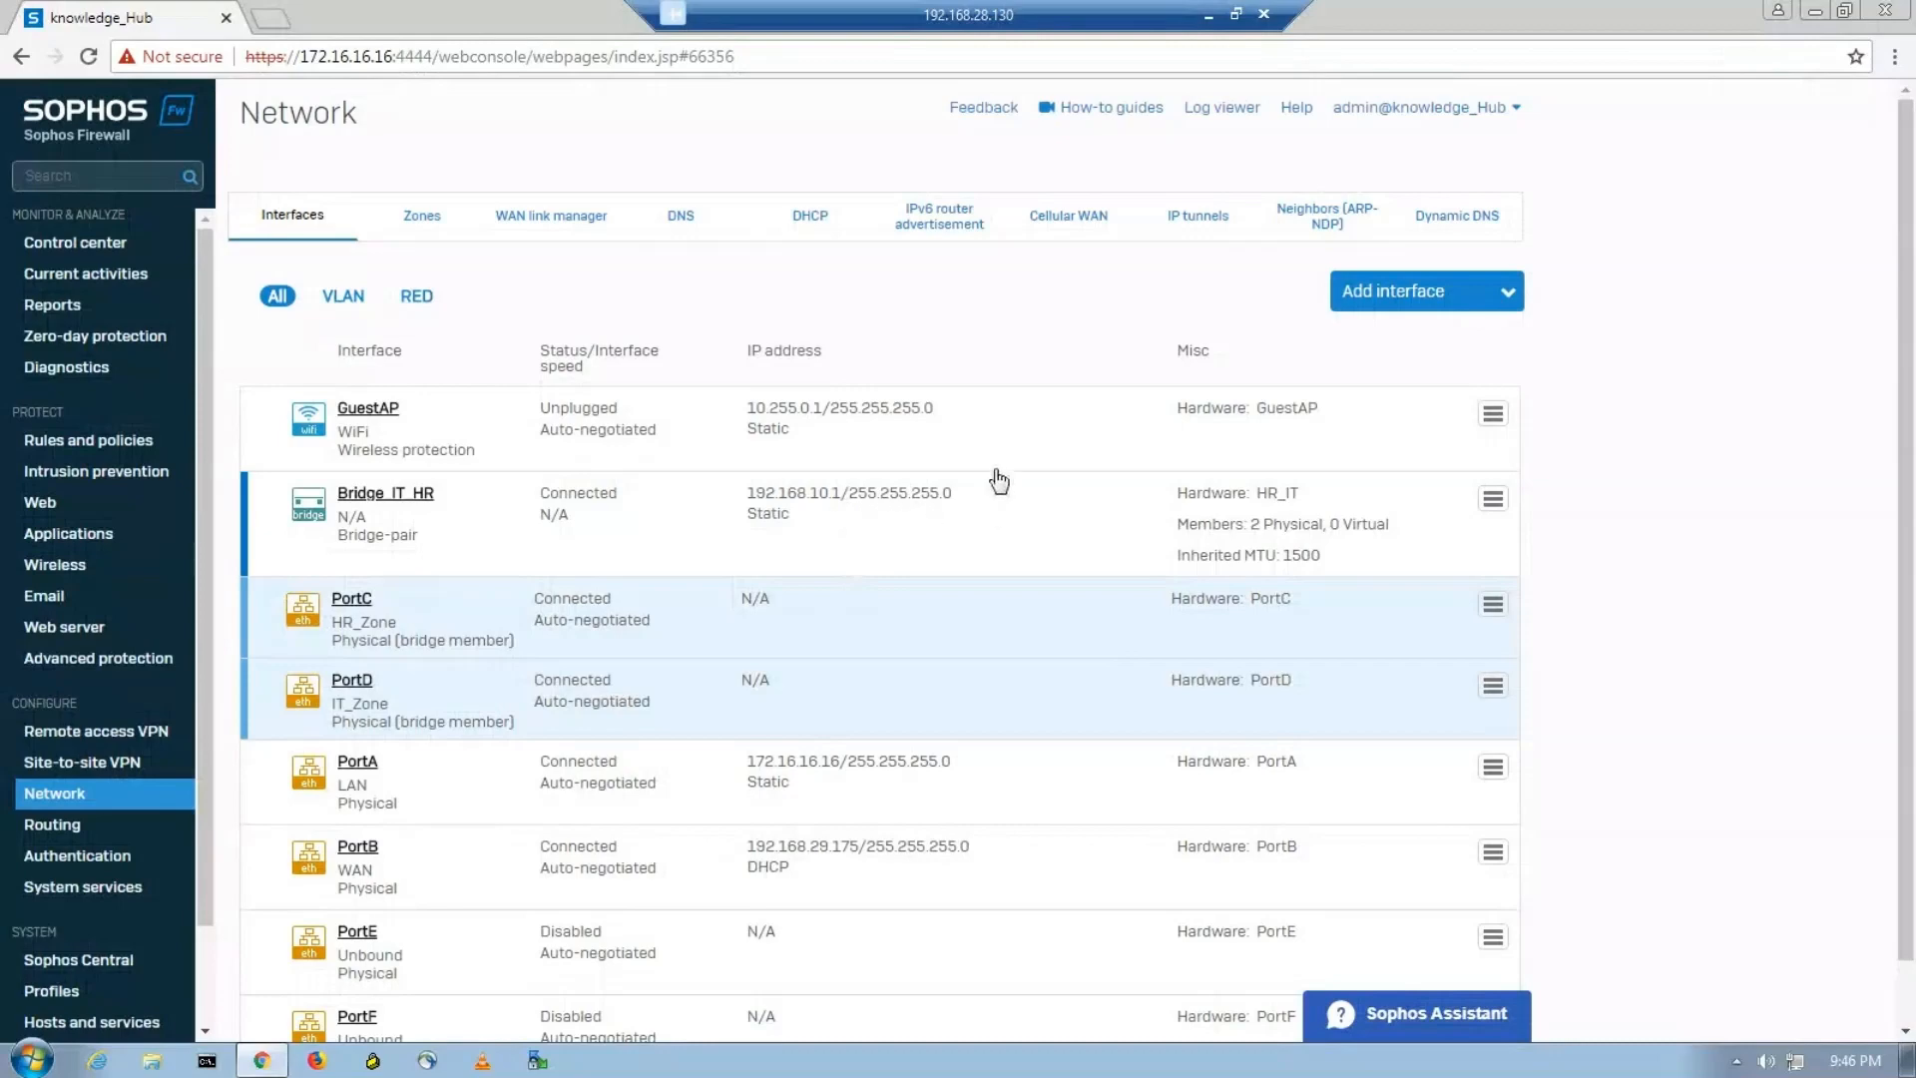
{"action": "left_click", "coordinate": [1208, 14]}
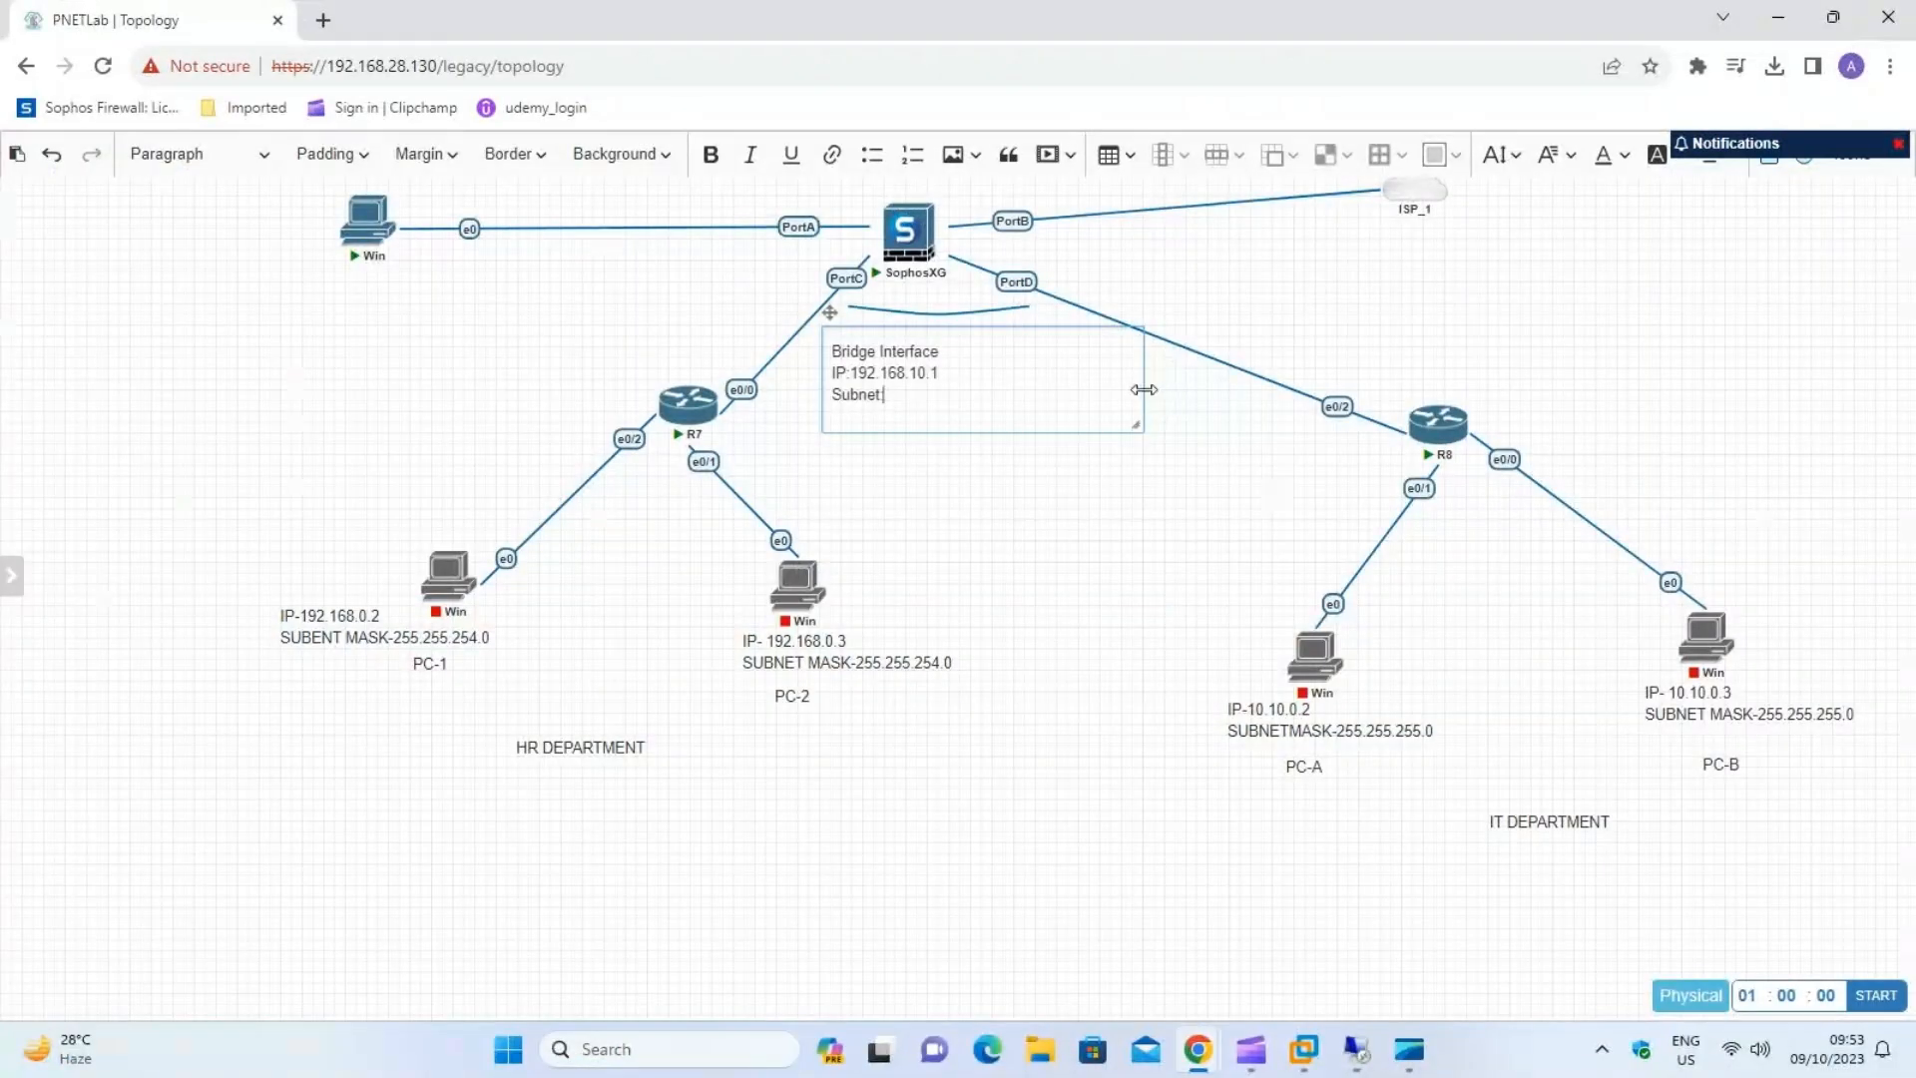
{"action": "type", "text": "55.255.255.0"}
{"action": "left_click", "coordinate": [981, 461]}
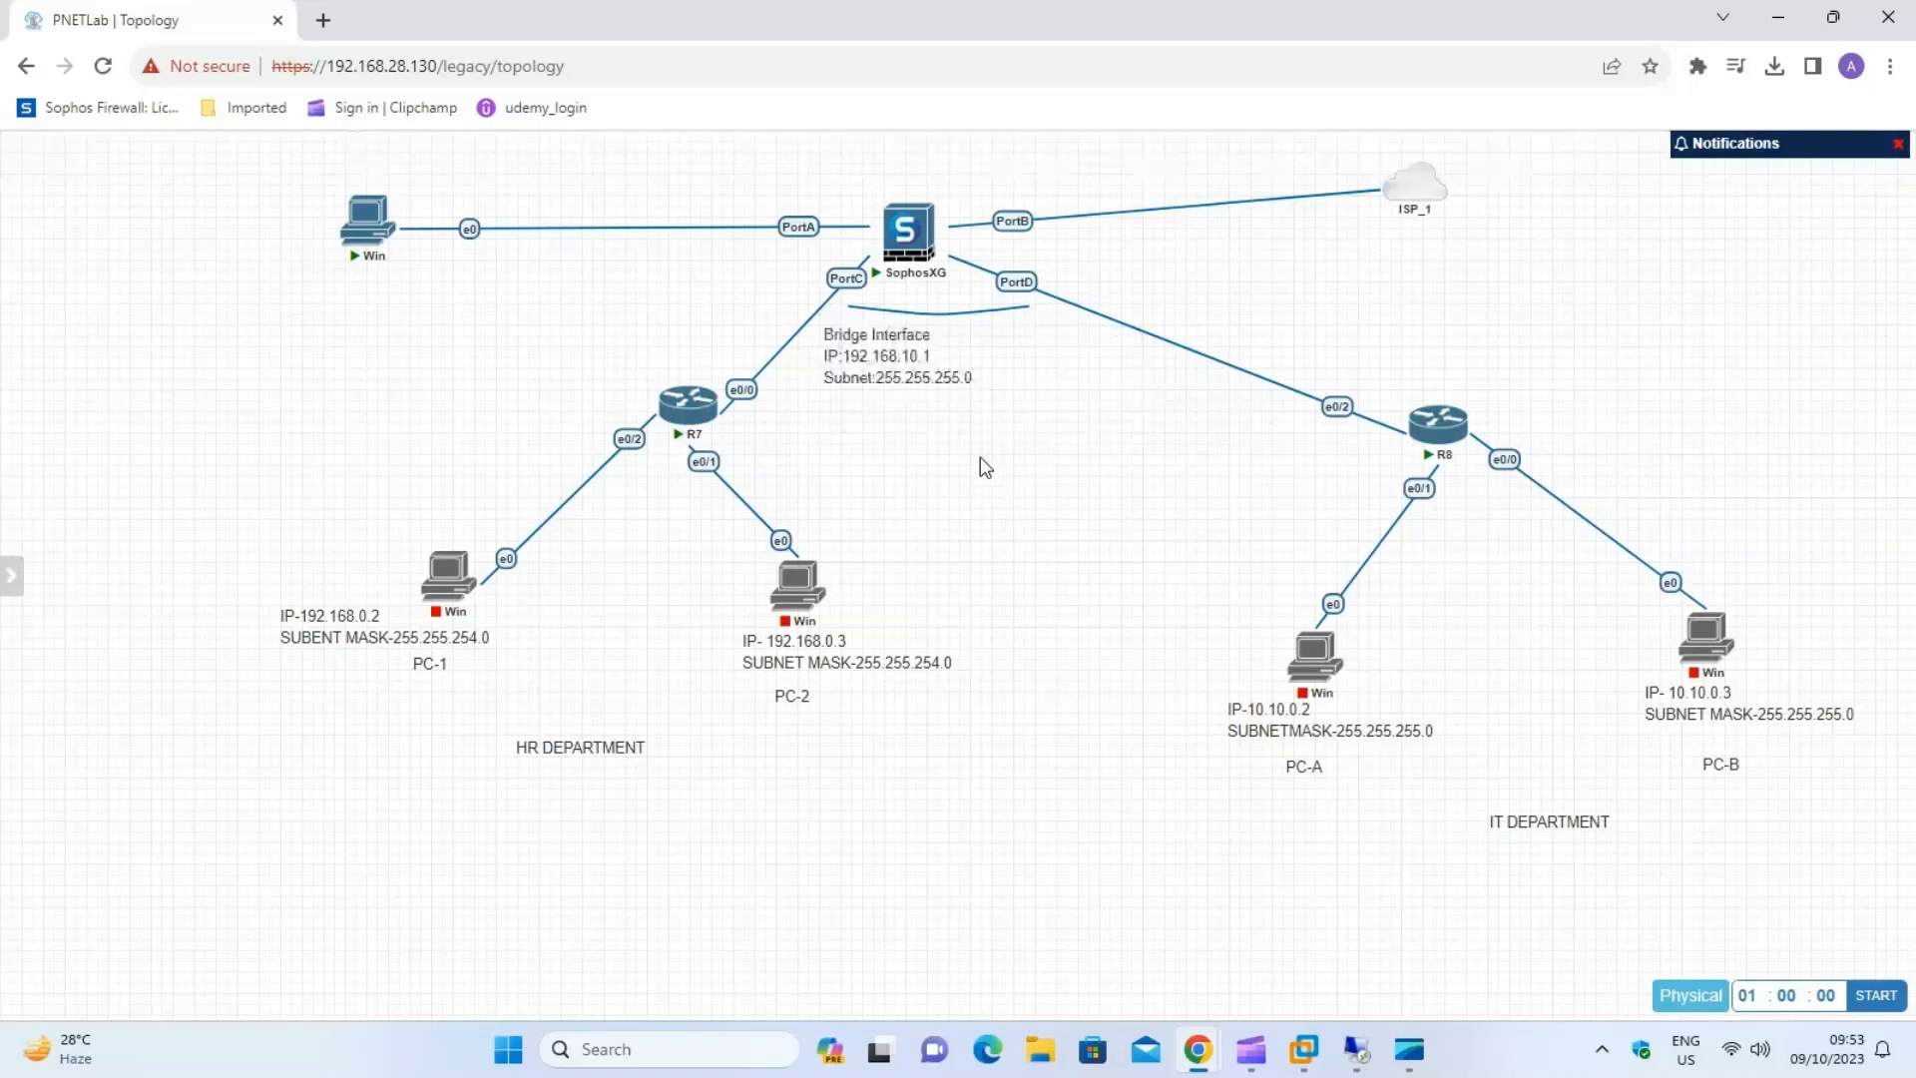
{"action": "left_click_drag", "start_coordinate": [860, 357], "coordinate": [905, 353]}
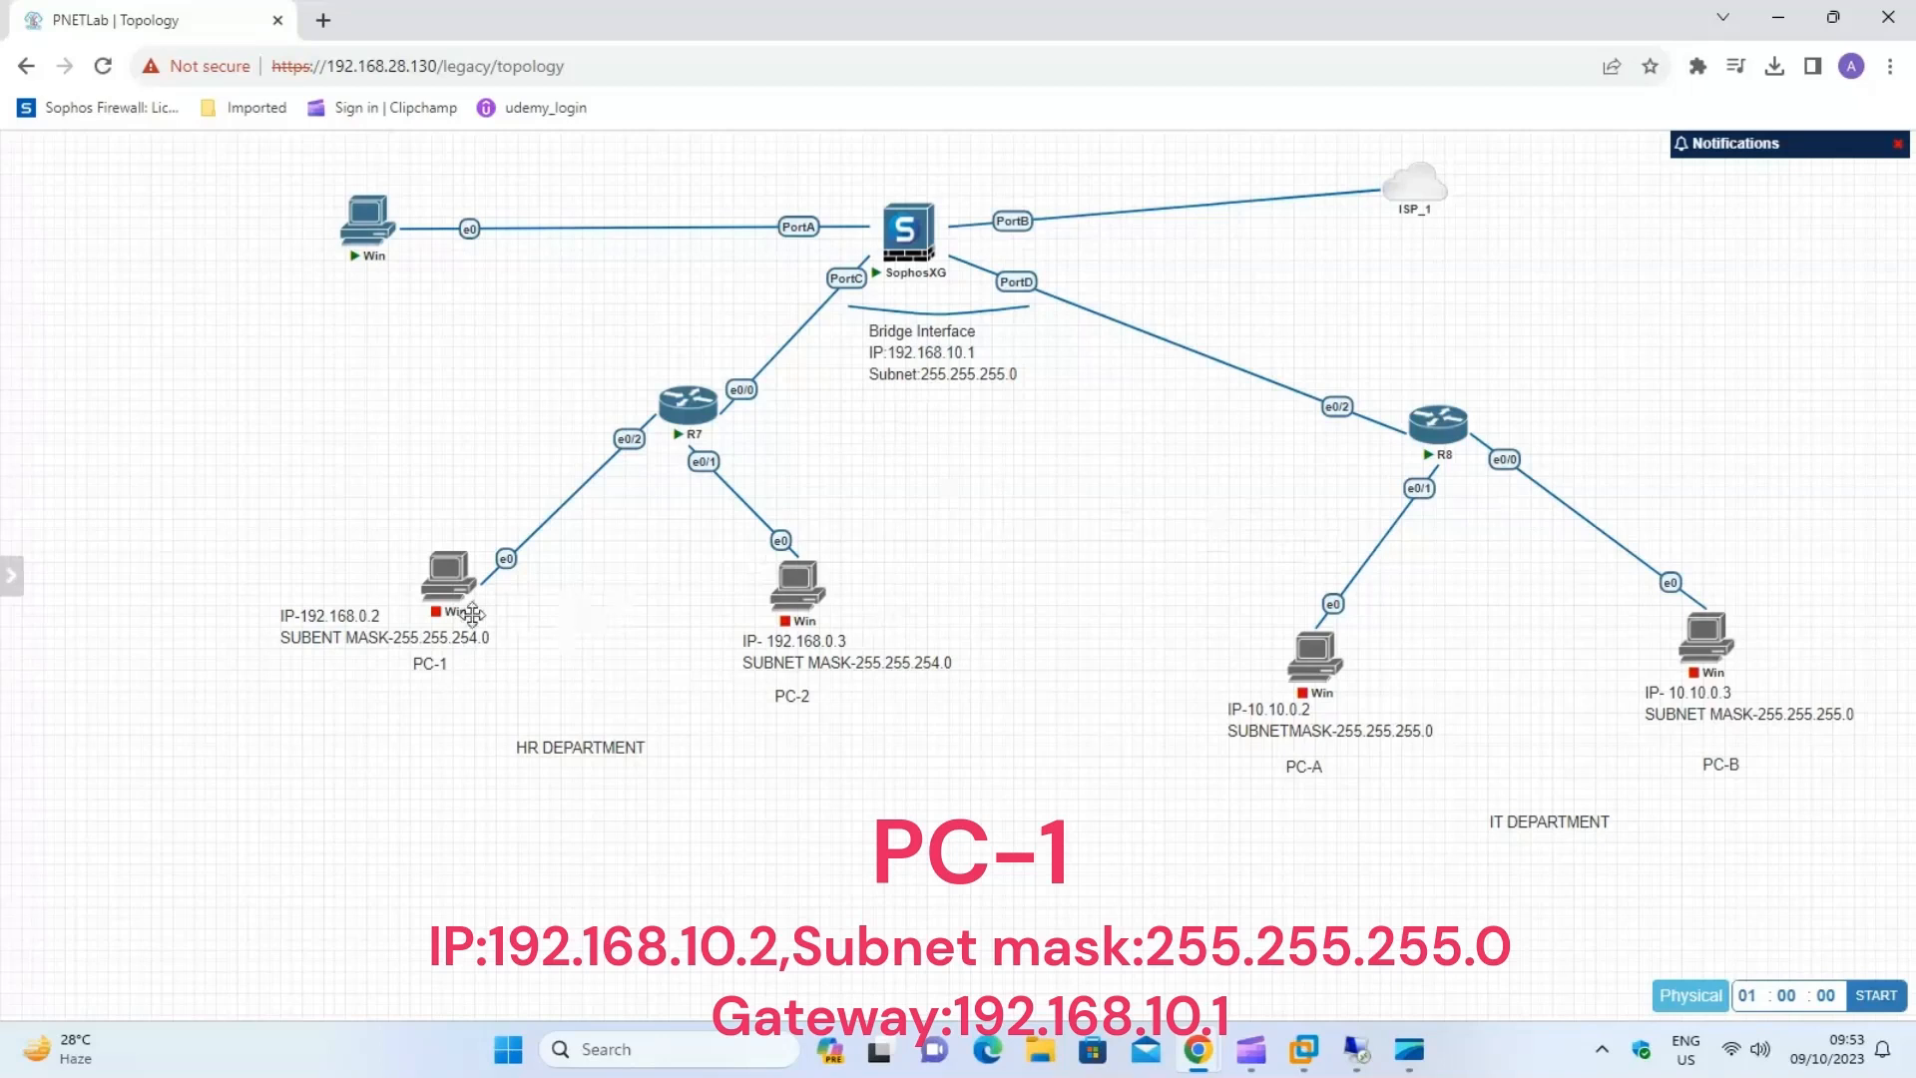
Change the PC-1 label to IP 192.168.10.2 and subnet mask 255.255.255.0.
{"action": "double_click", "coordinate": [361, 637]}
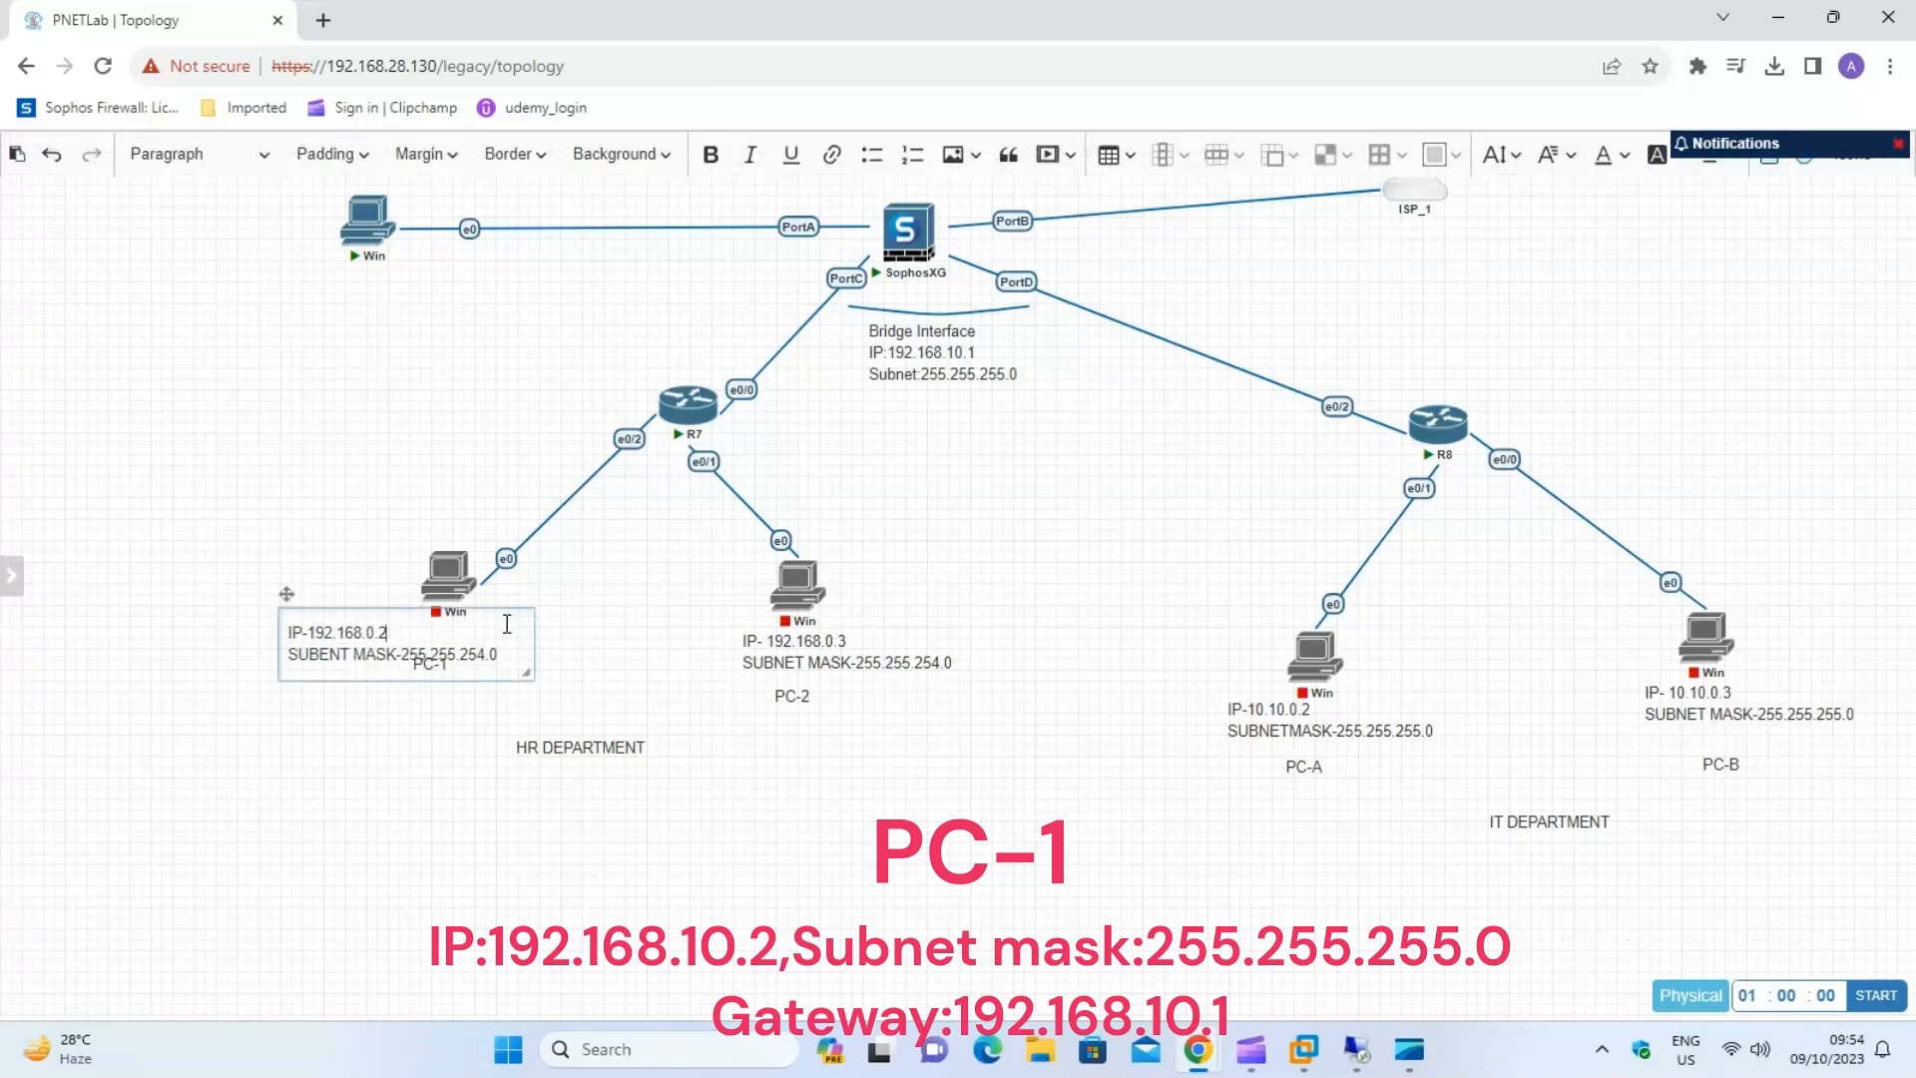
{"action": "key", "text": "BackSpace"}
{"action": "key", "text": "BackSpace"}
{"action": "type", "text": ".10"}
{"action": "left_click", "coordinate": [489, 654]}
{"action": "key", "text": "BackSpace"}
{"action": "type", "text": "5"}
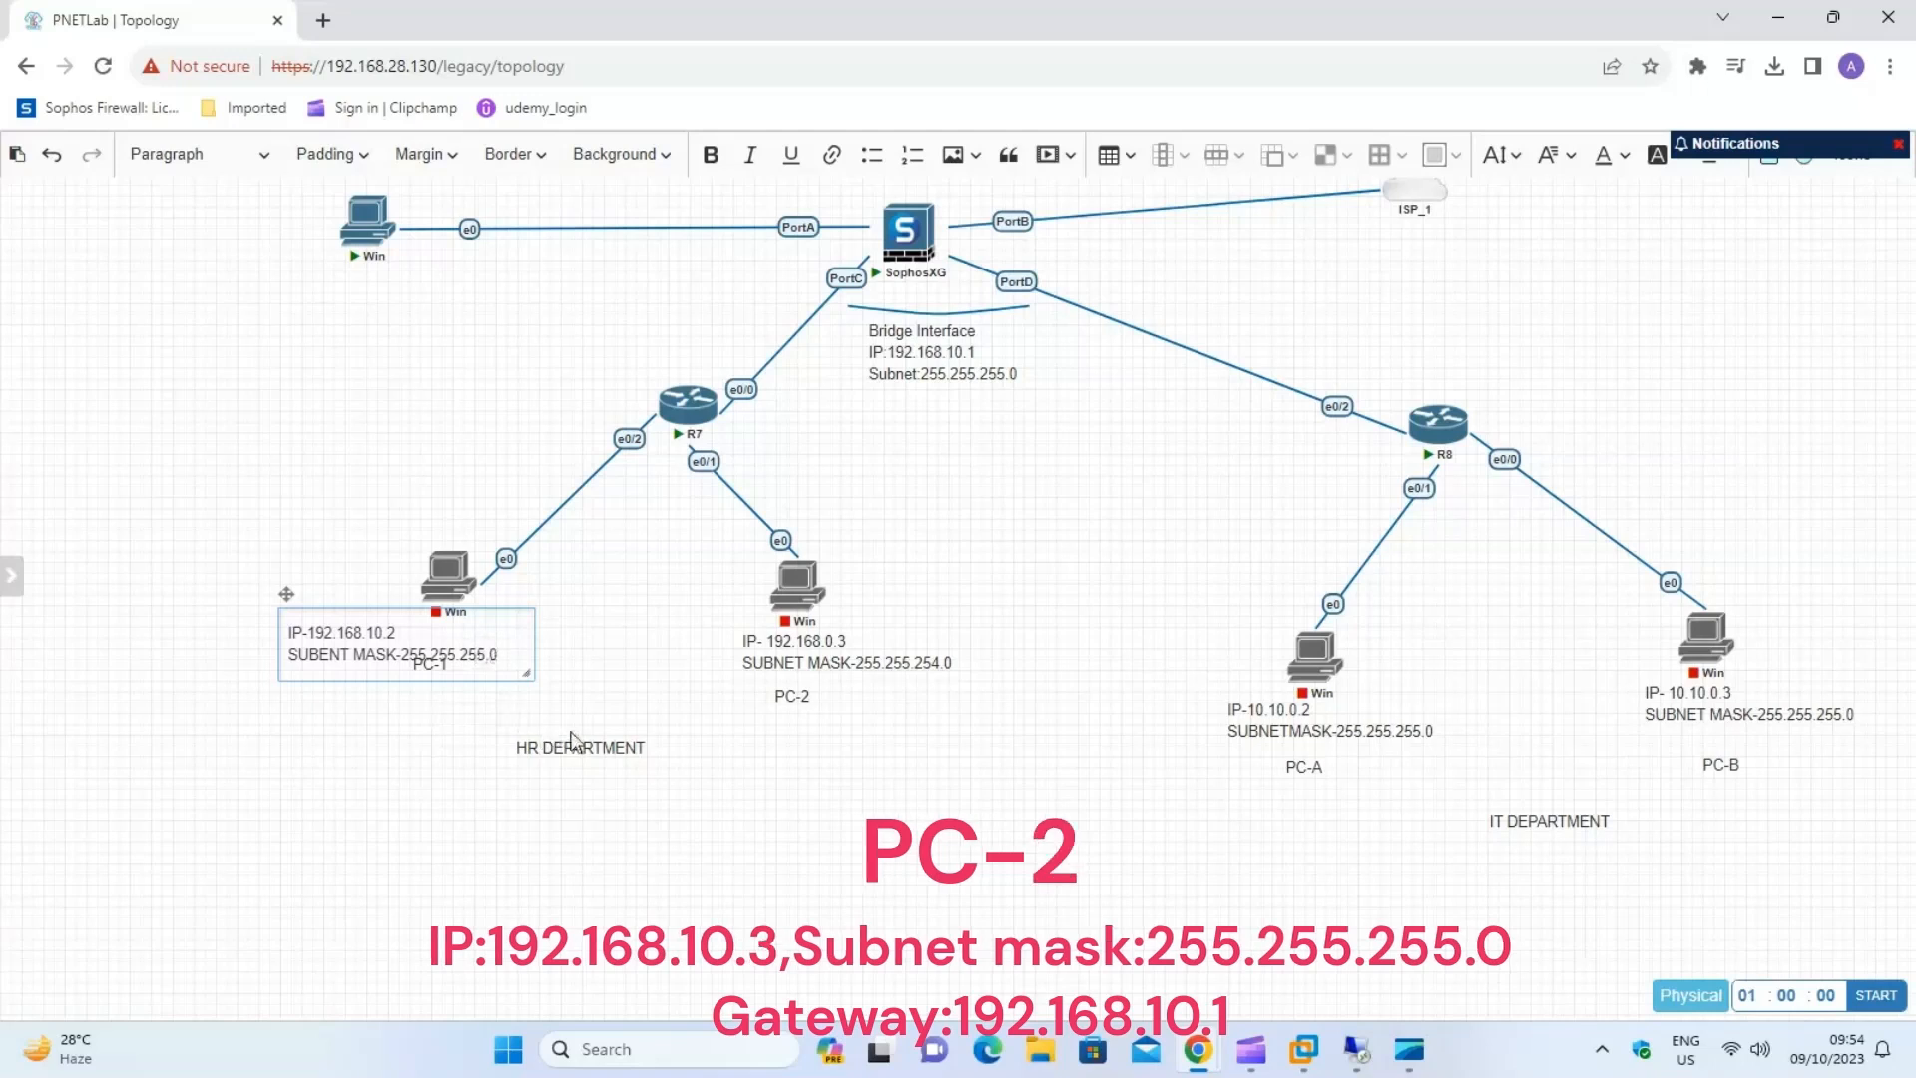
{"action": "left_click", "coordinate": [470, 727]}
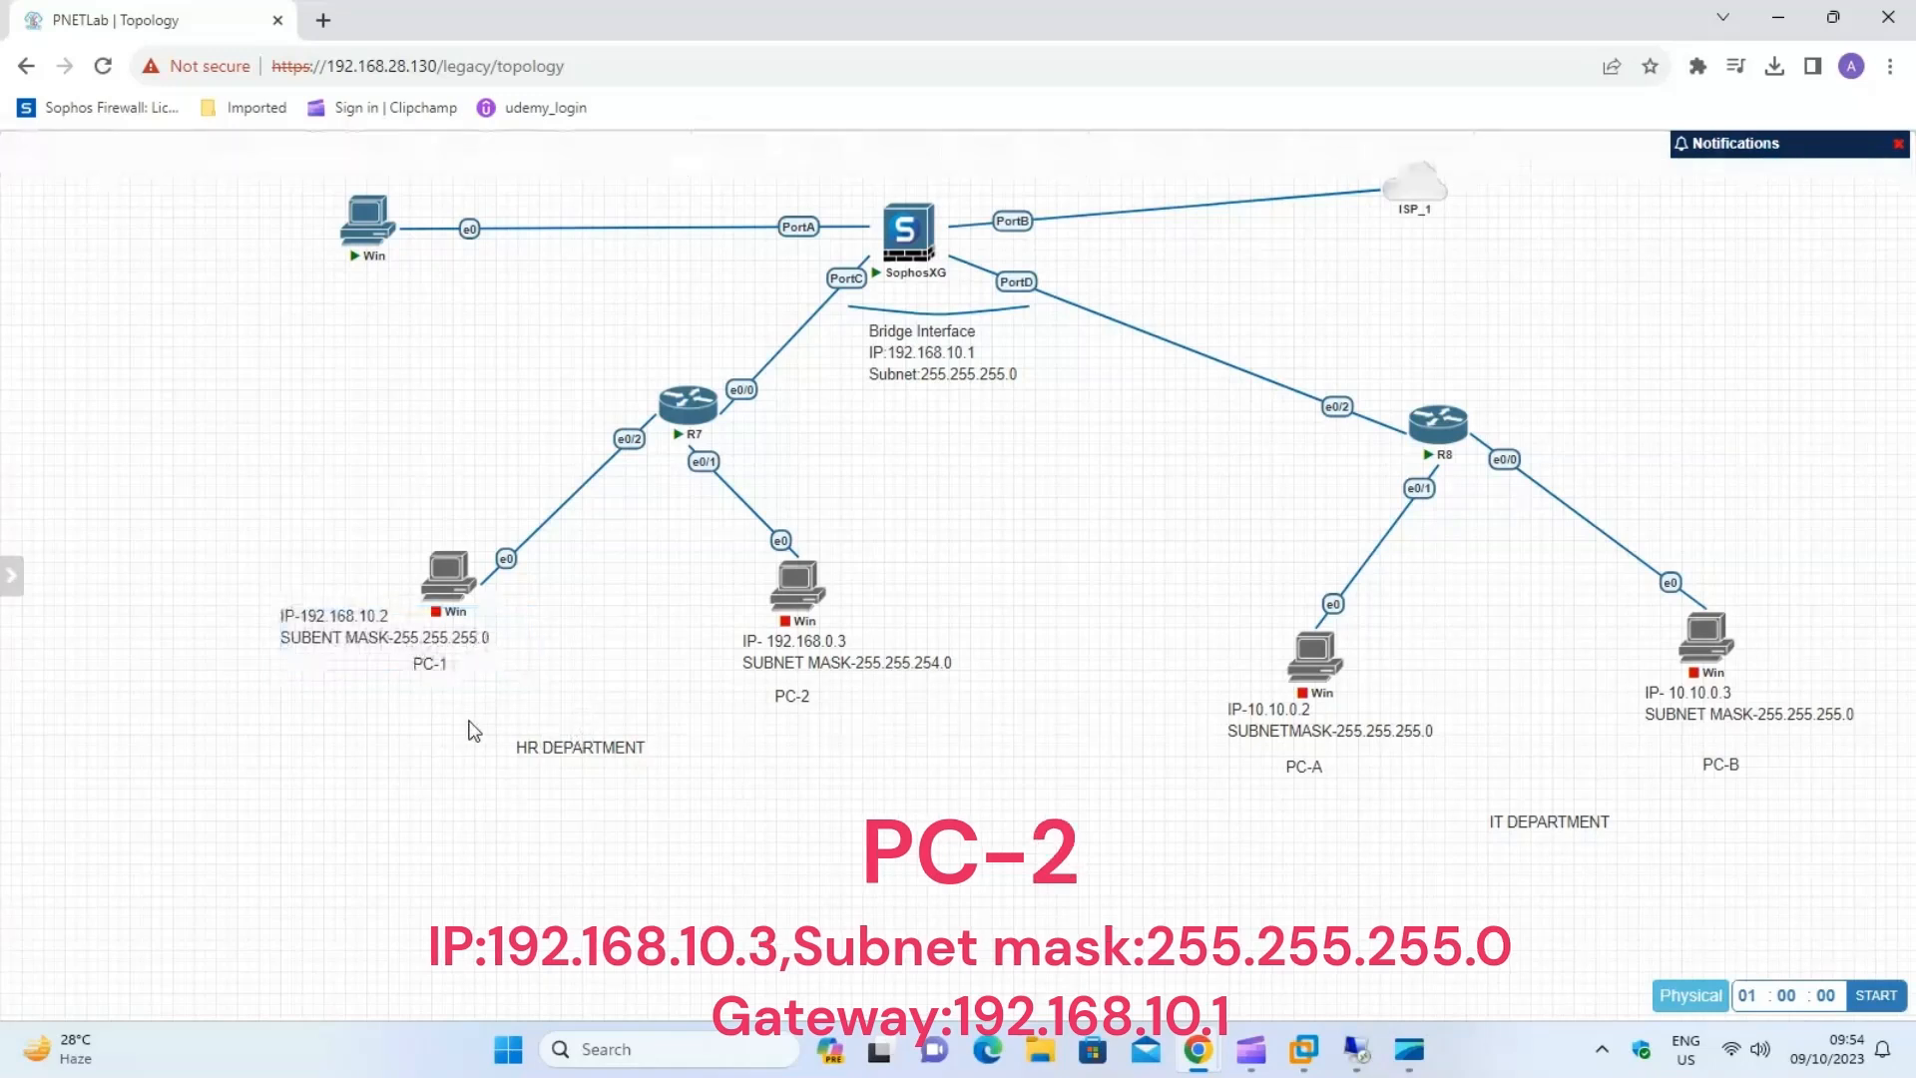
Change the PC-2 label to IP 192.168.10.3 and subnet mask 255.255.255.0.
{"action": "right_click", "coordinate": [772, 644]}
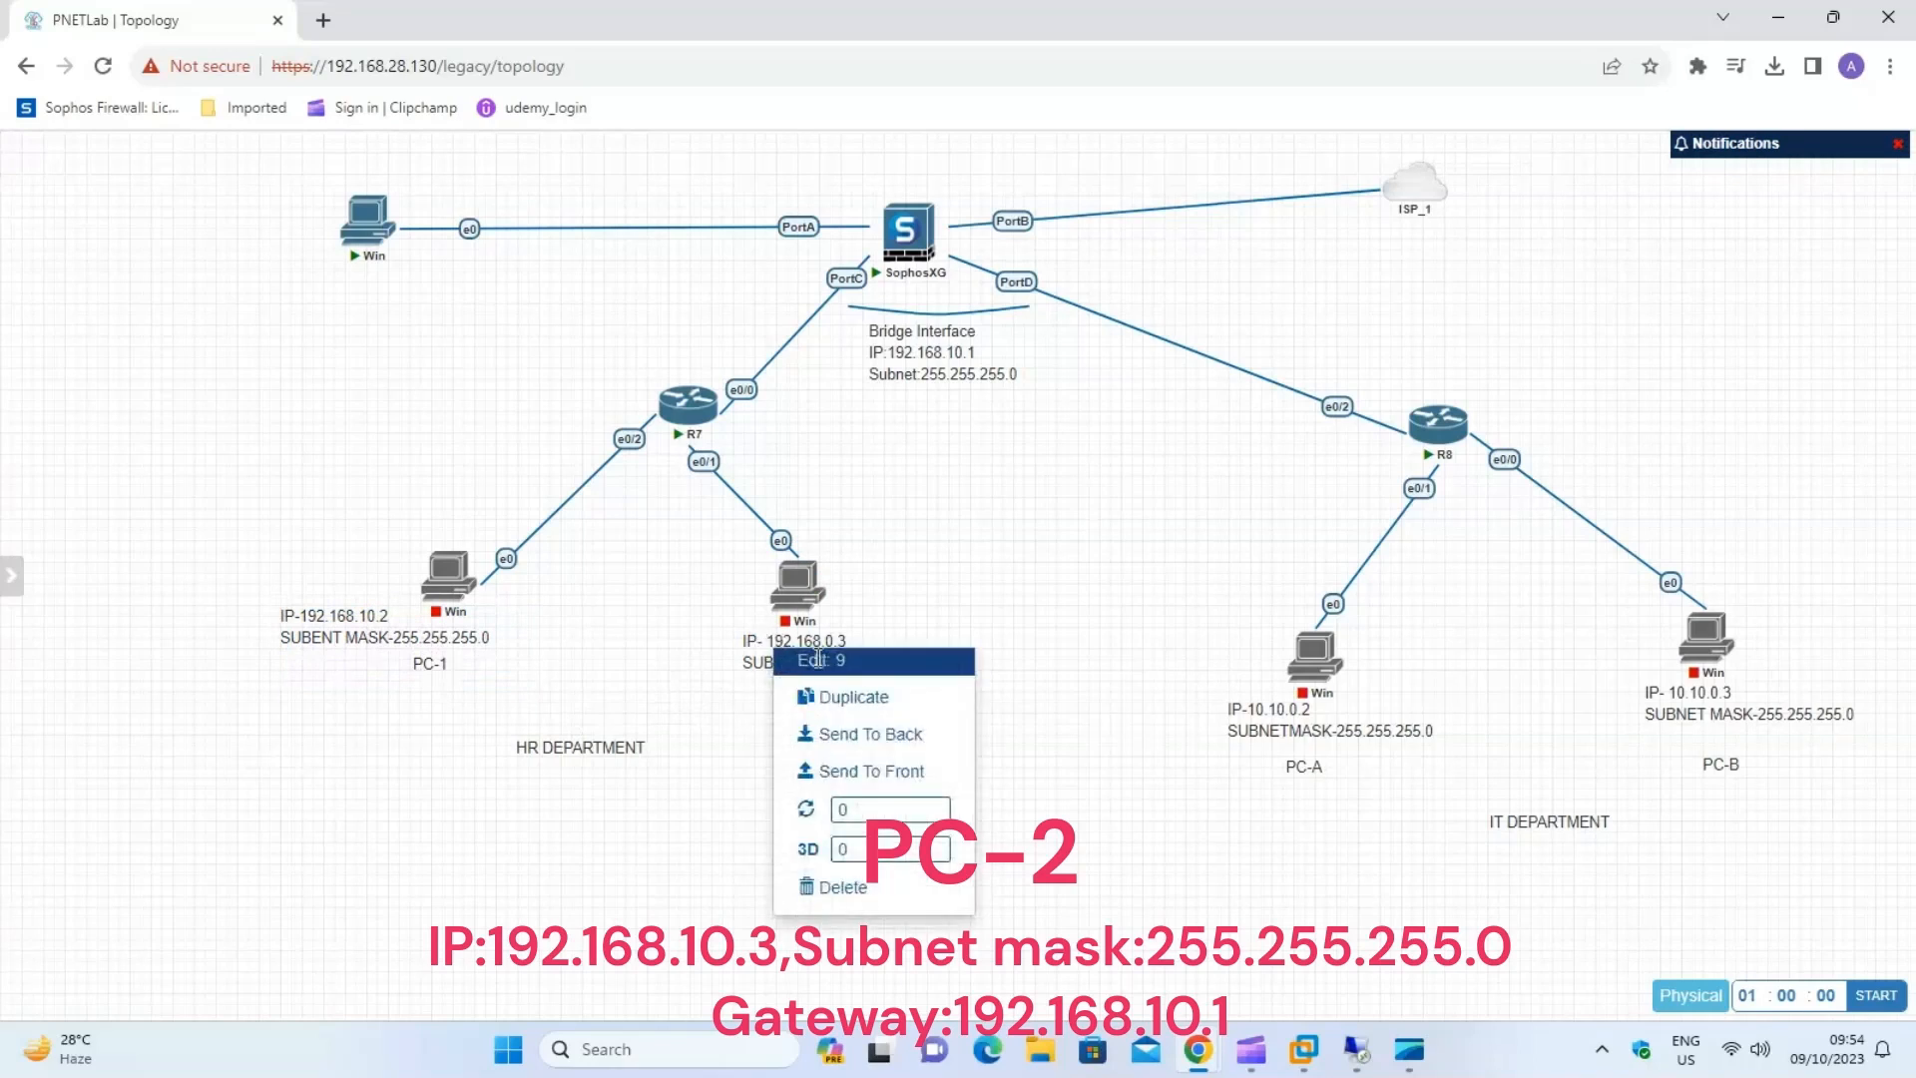
{"action": "left_click", "coordinate": [817, 660]}
{"action": "left_click", "coordinate": [870, 661]}
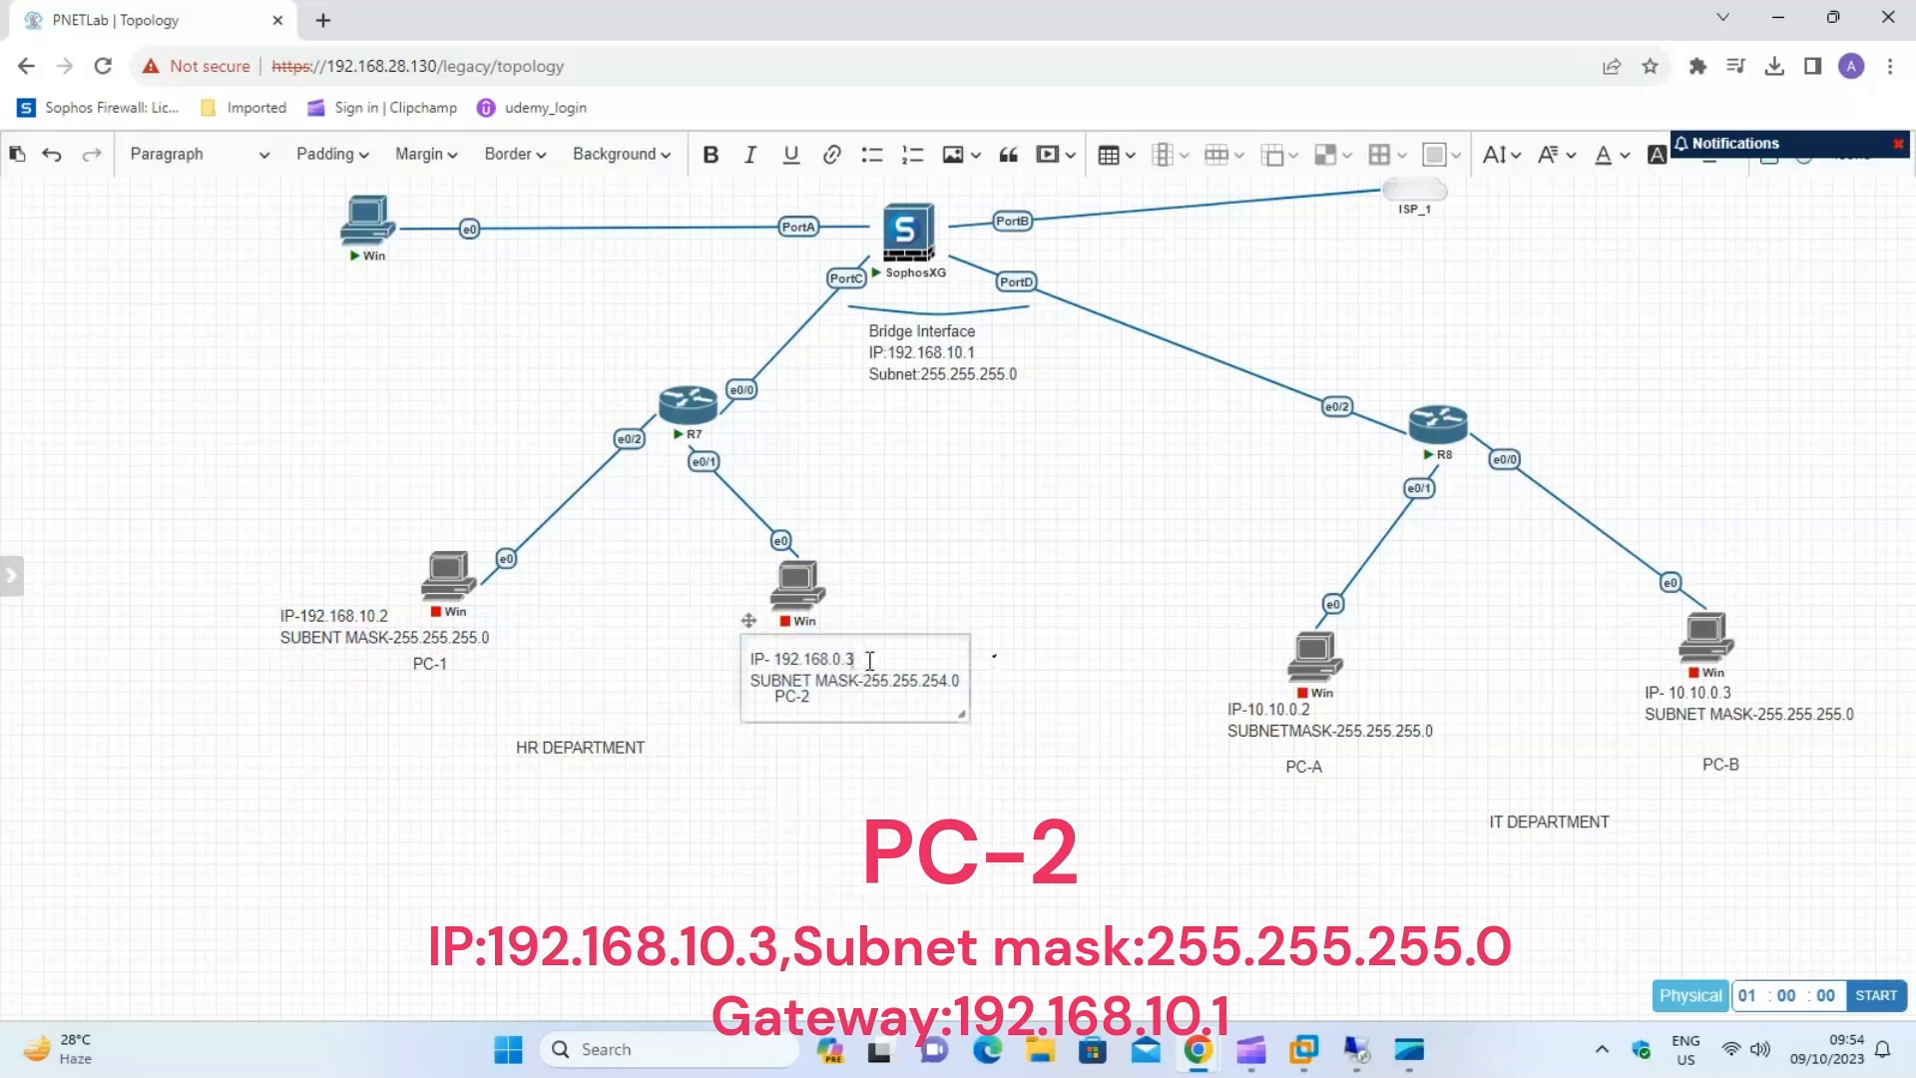
{"action": "key", "text": "BackSpace"}
{"action": "key", "text": "BackSpace"}
{"action": "key", "text": "BackSpace"}
{"action": "key", "text": "BackSpace"}
{"action": "type", "text": "10.3"}
{"action": "key", "text": "BackSpace"}
{"action": "type", "text": "5"}
{"action": "left_click", "coordinate": [1072, 806]}
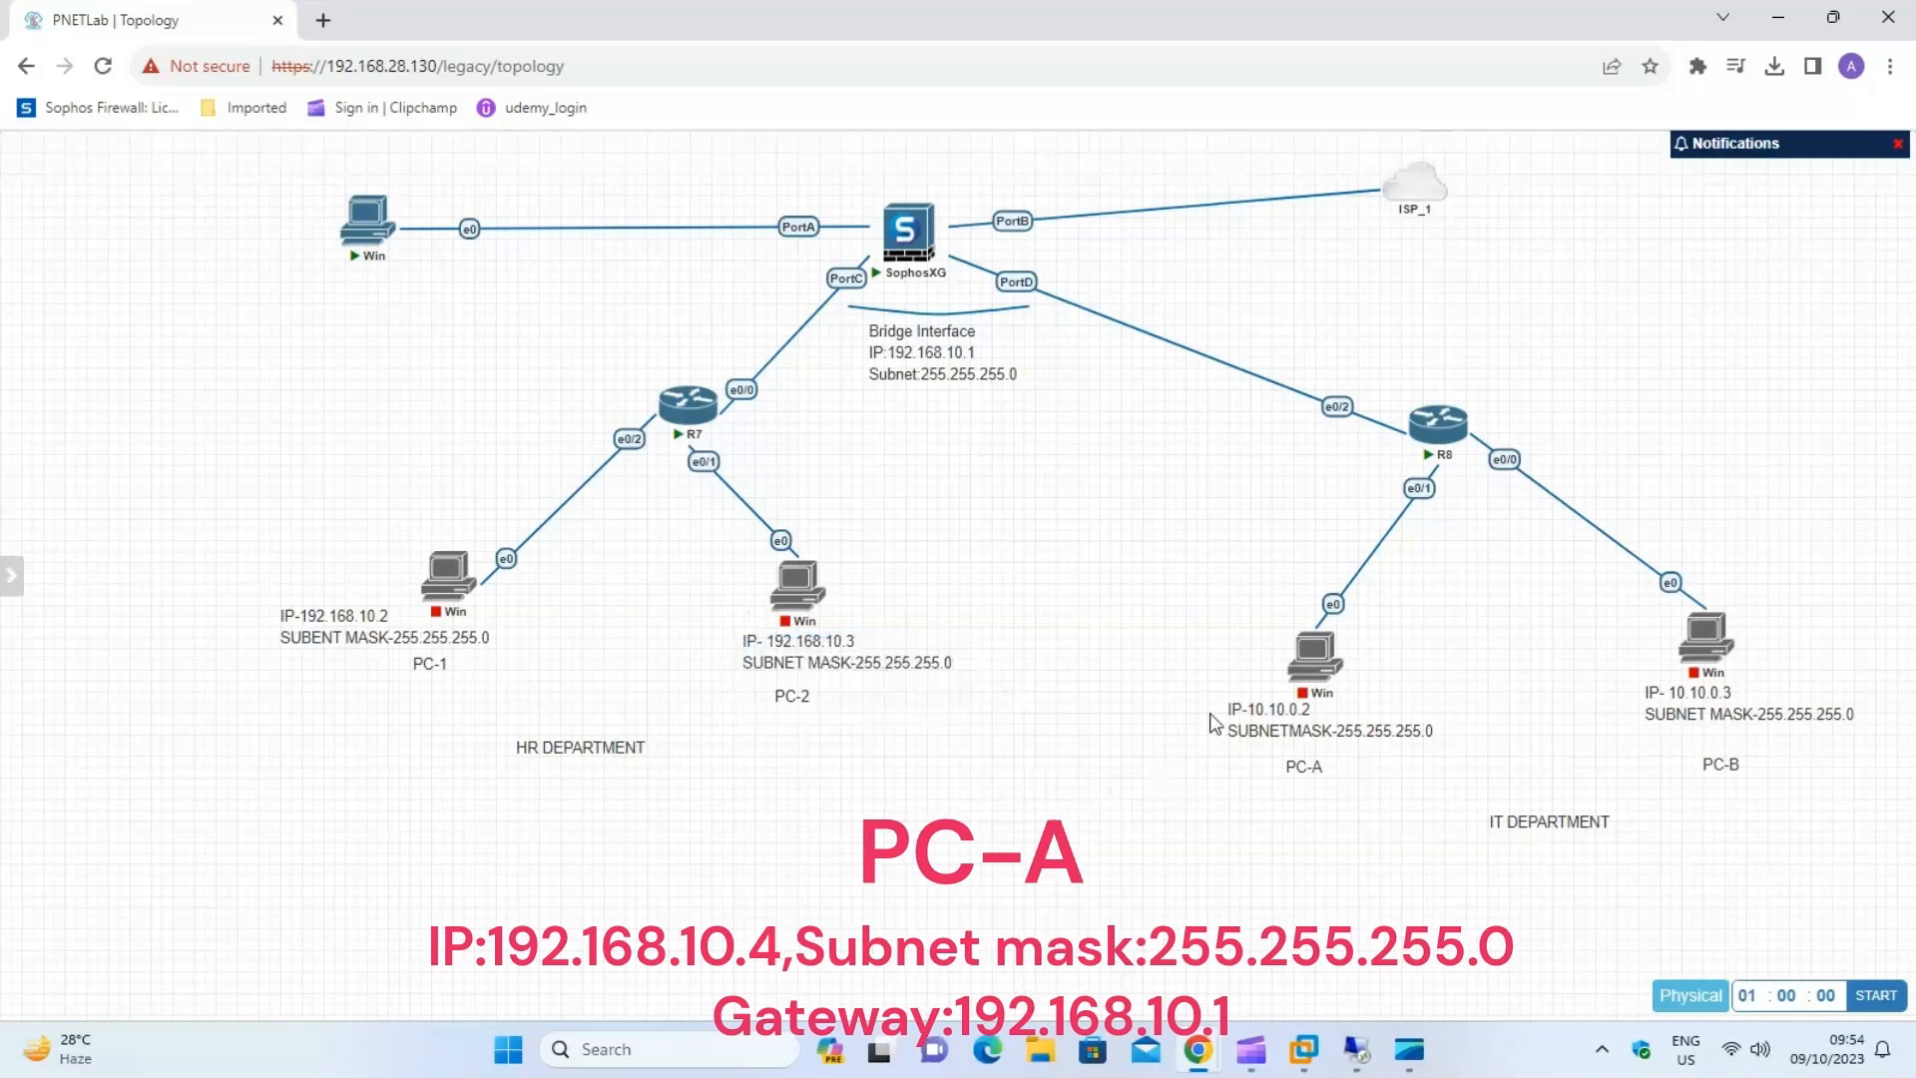
Change the PC-A label's IP to 192.168.10.4 and the PC-B label's IP to 192.168.10.5.
{"action": "double_click", "coordinate": [1287, 713]}
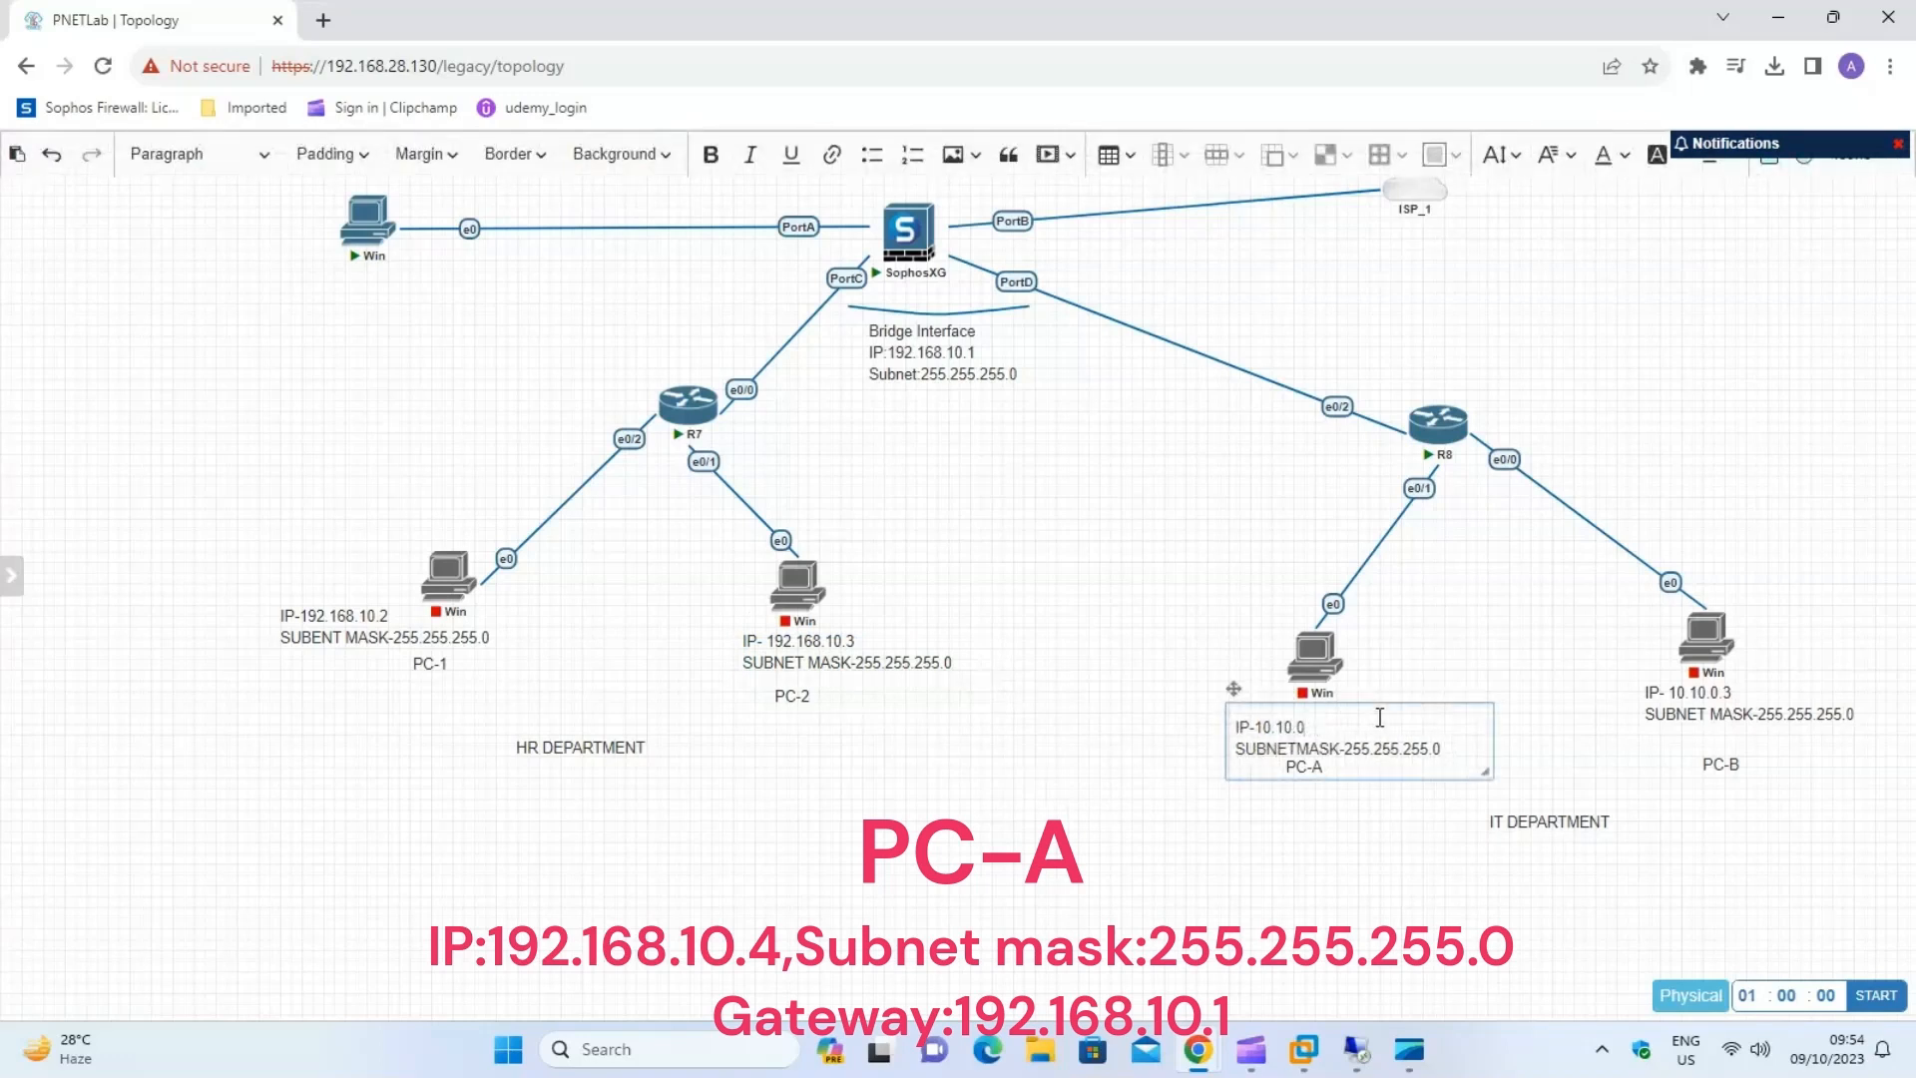
{"action": "key", "text": "BackSpace"}
{"action": "key", "text": "BackSpace"}
{"action": "key", "text": "BackSpace"}
{"action": "type", "text": "192.168.10"}
{"action": "double_click", "coordinate": [1726, 695]}
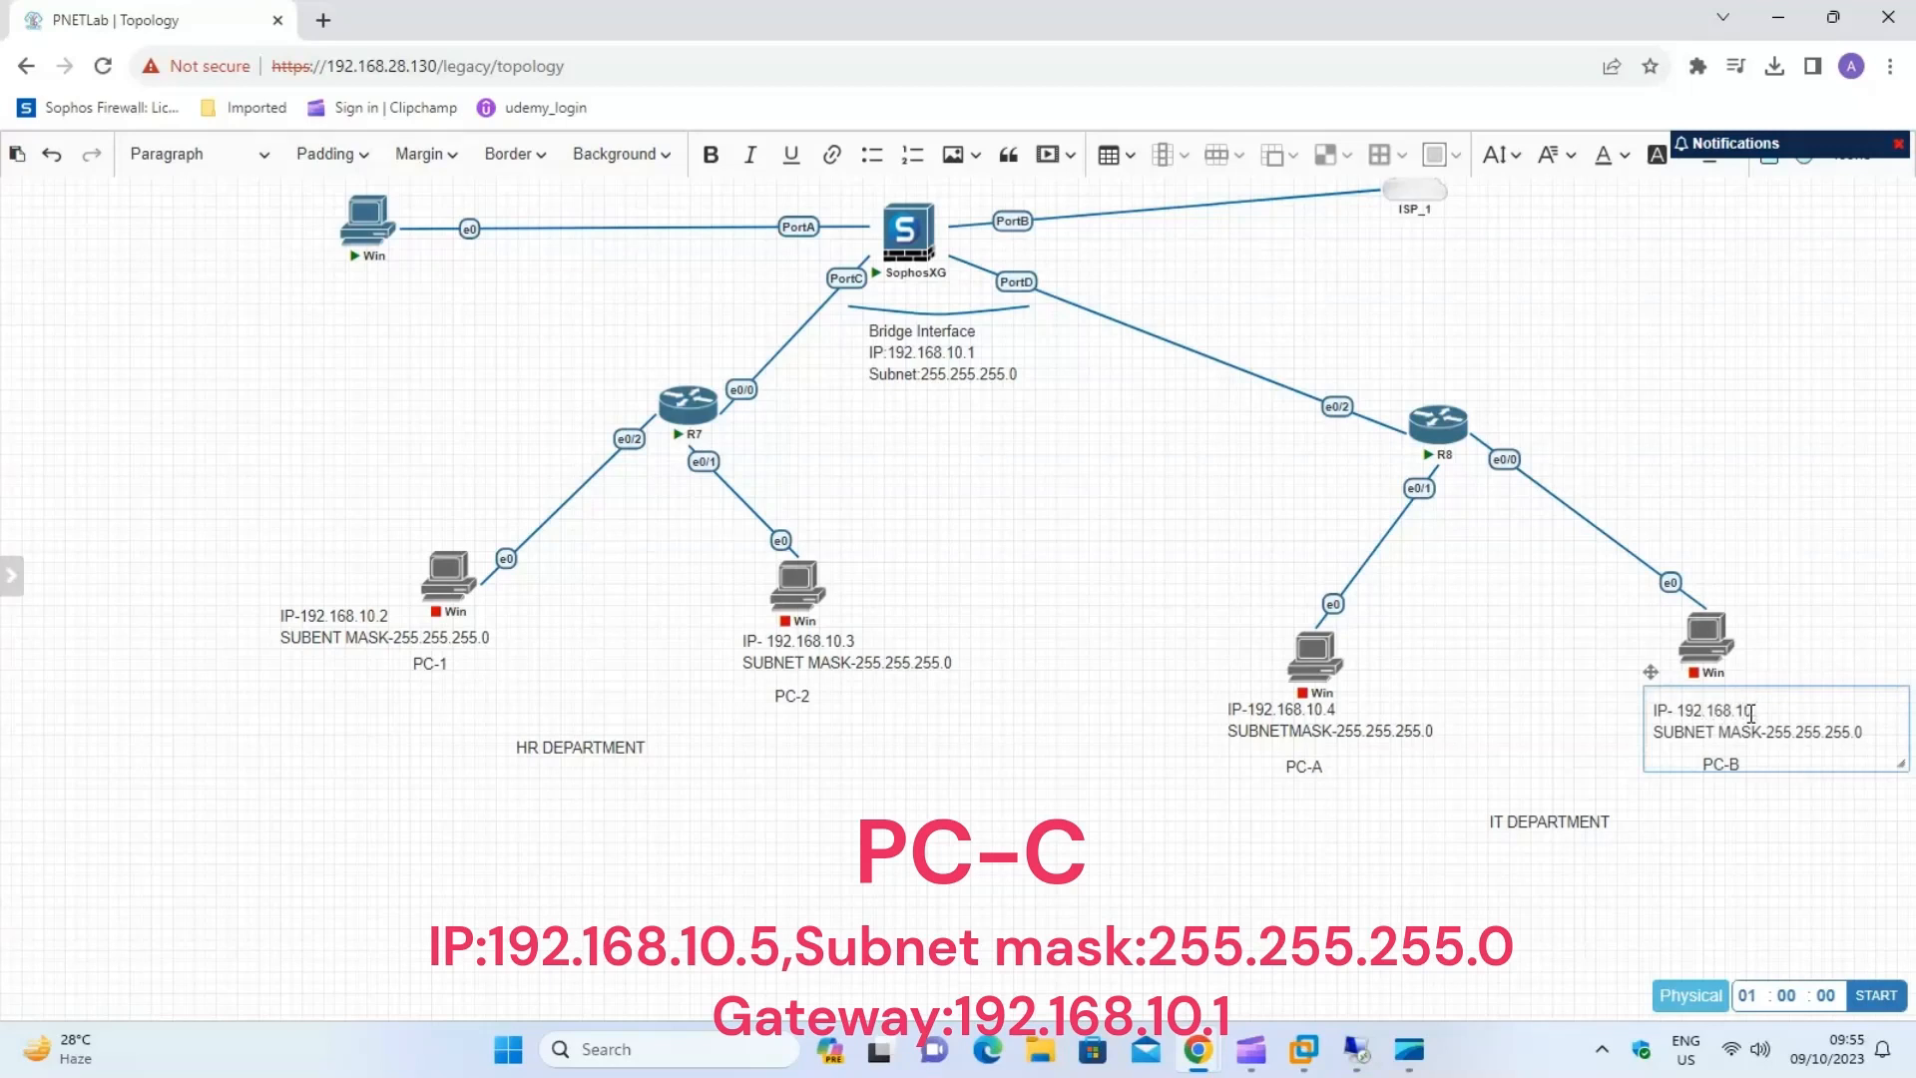
{"action": "left_click", "coordinate": [1741, 839]}
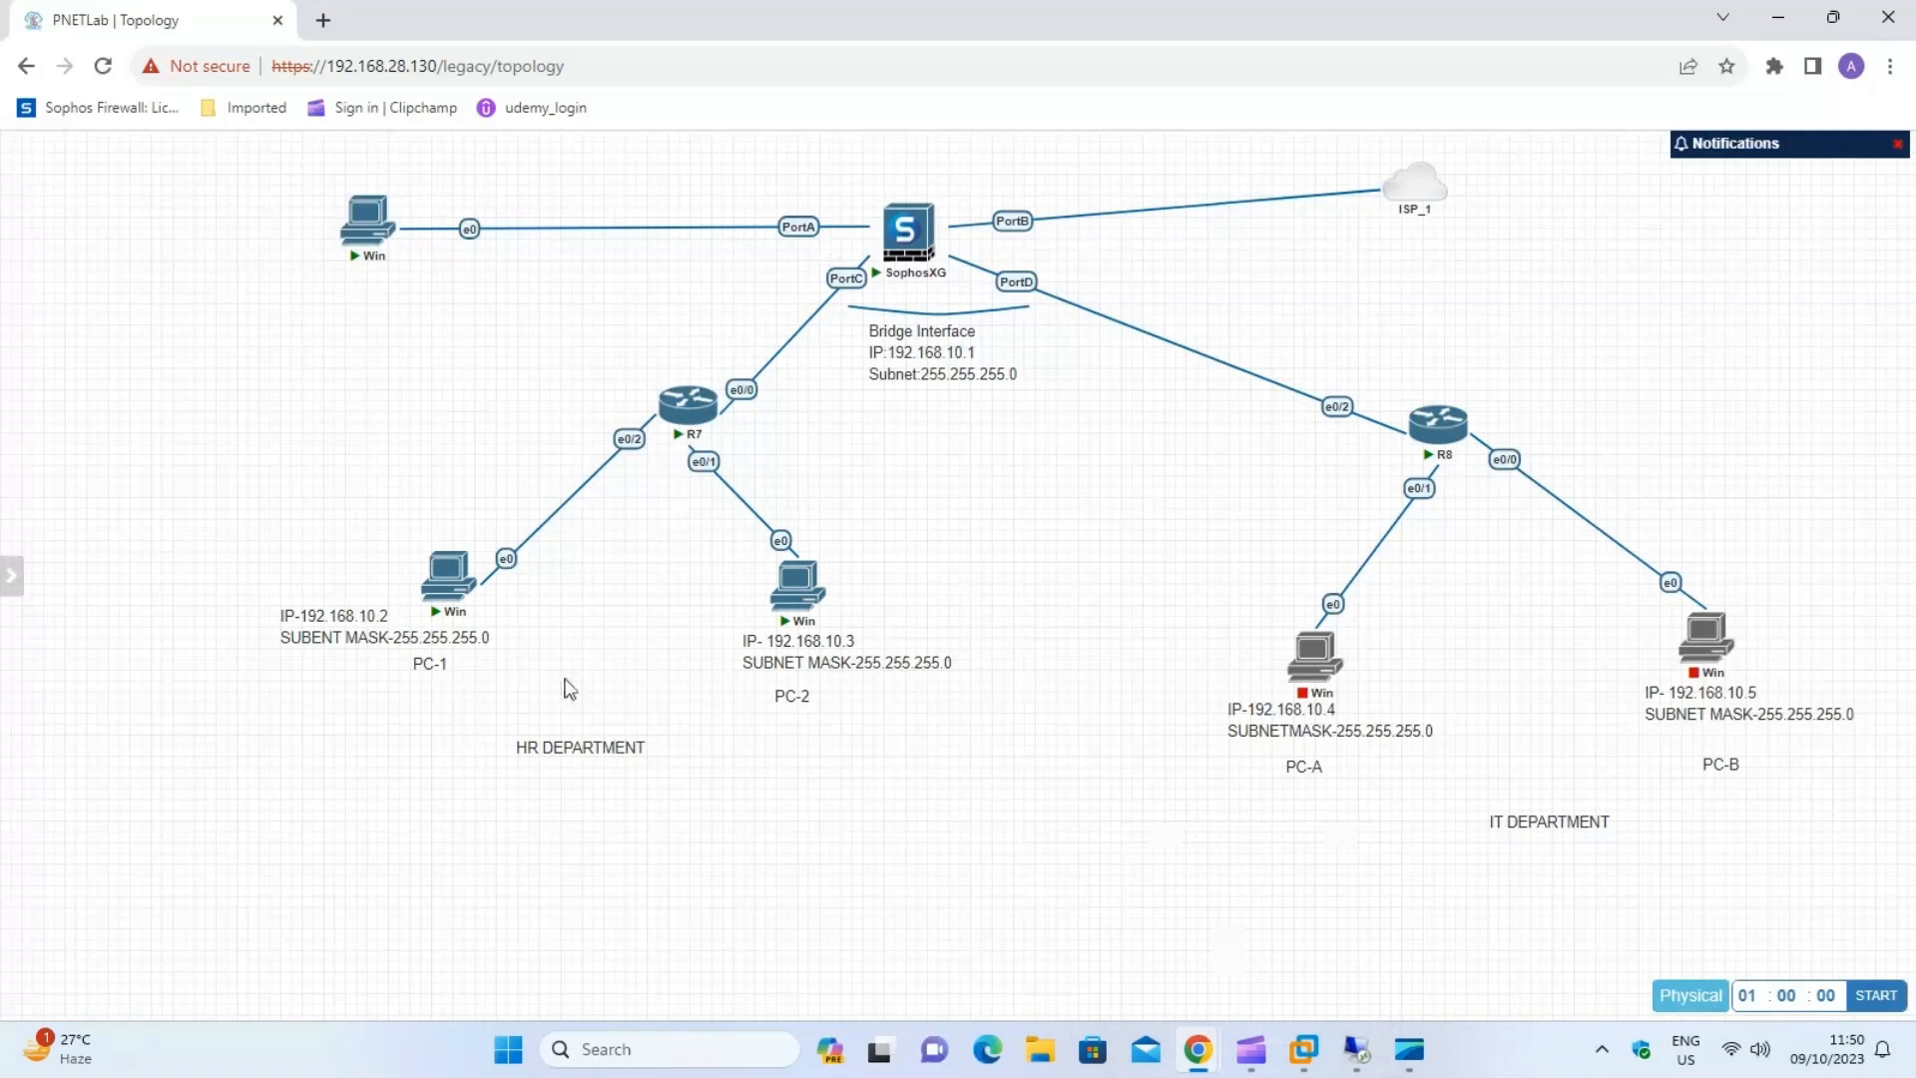
Open PC-1's console with ultravnc_wrapper and sign in to Windows with the account password.
{"action": "left_click", "coordinate": [448, 575]}
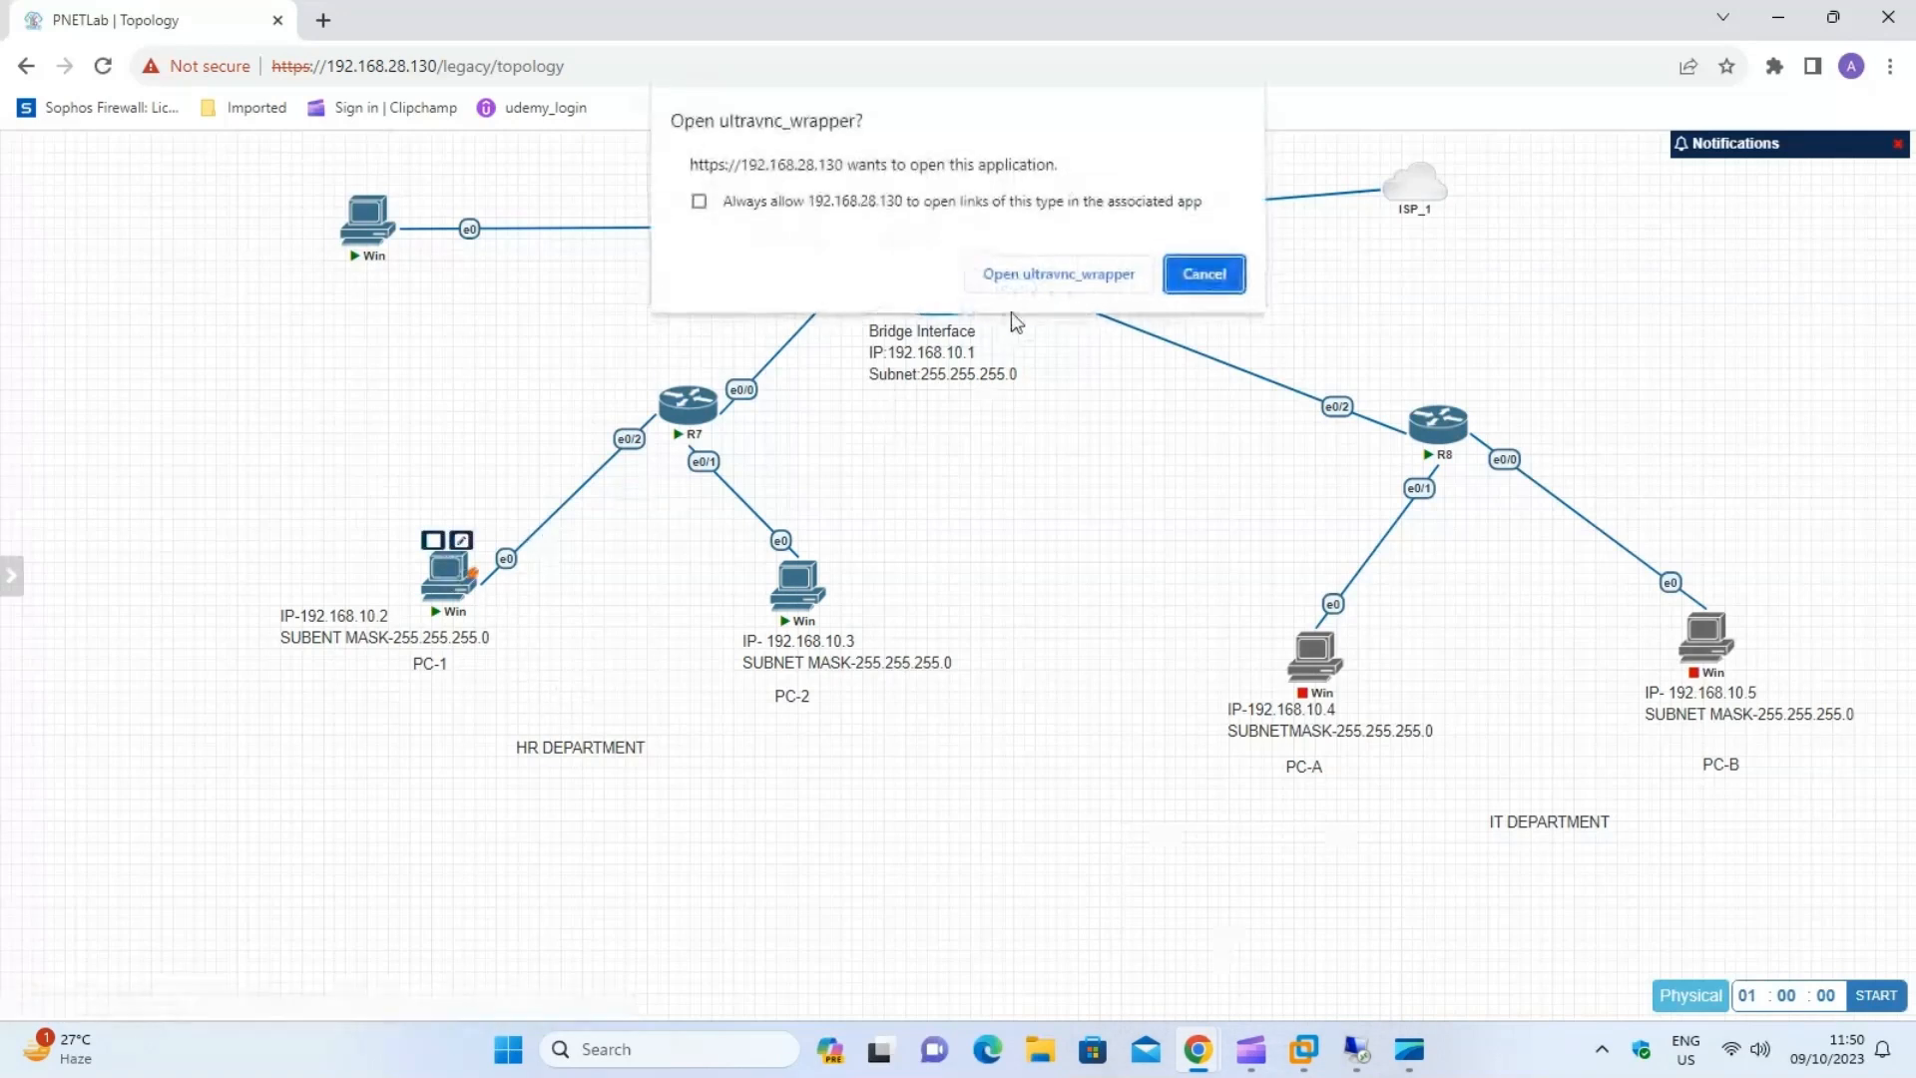
{"action": "left_click", "coordinate": [998, 276]}
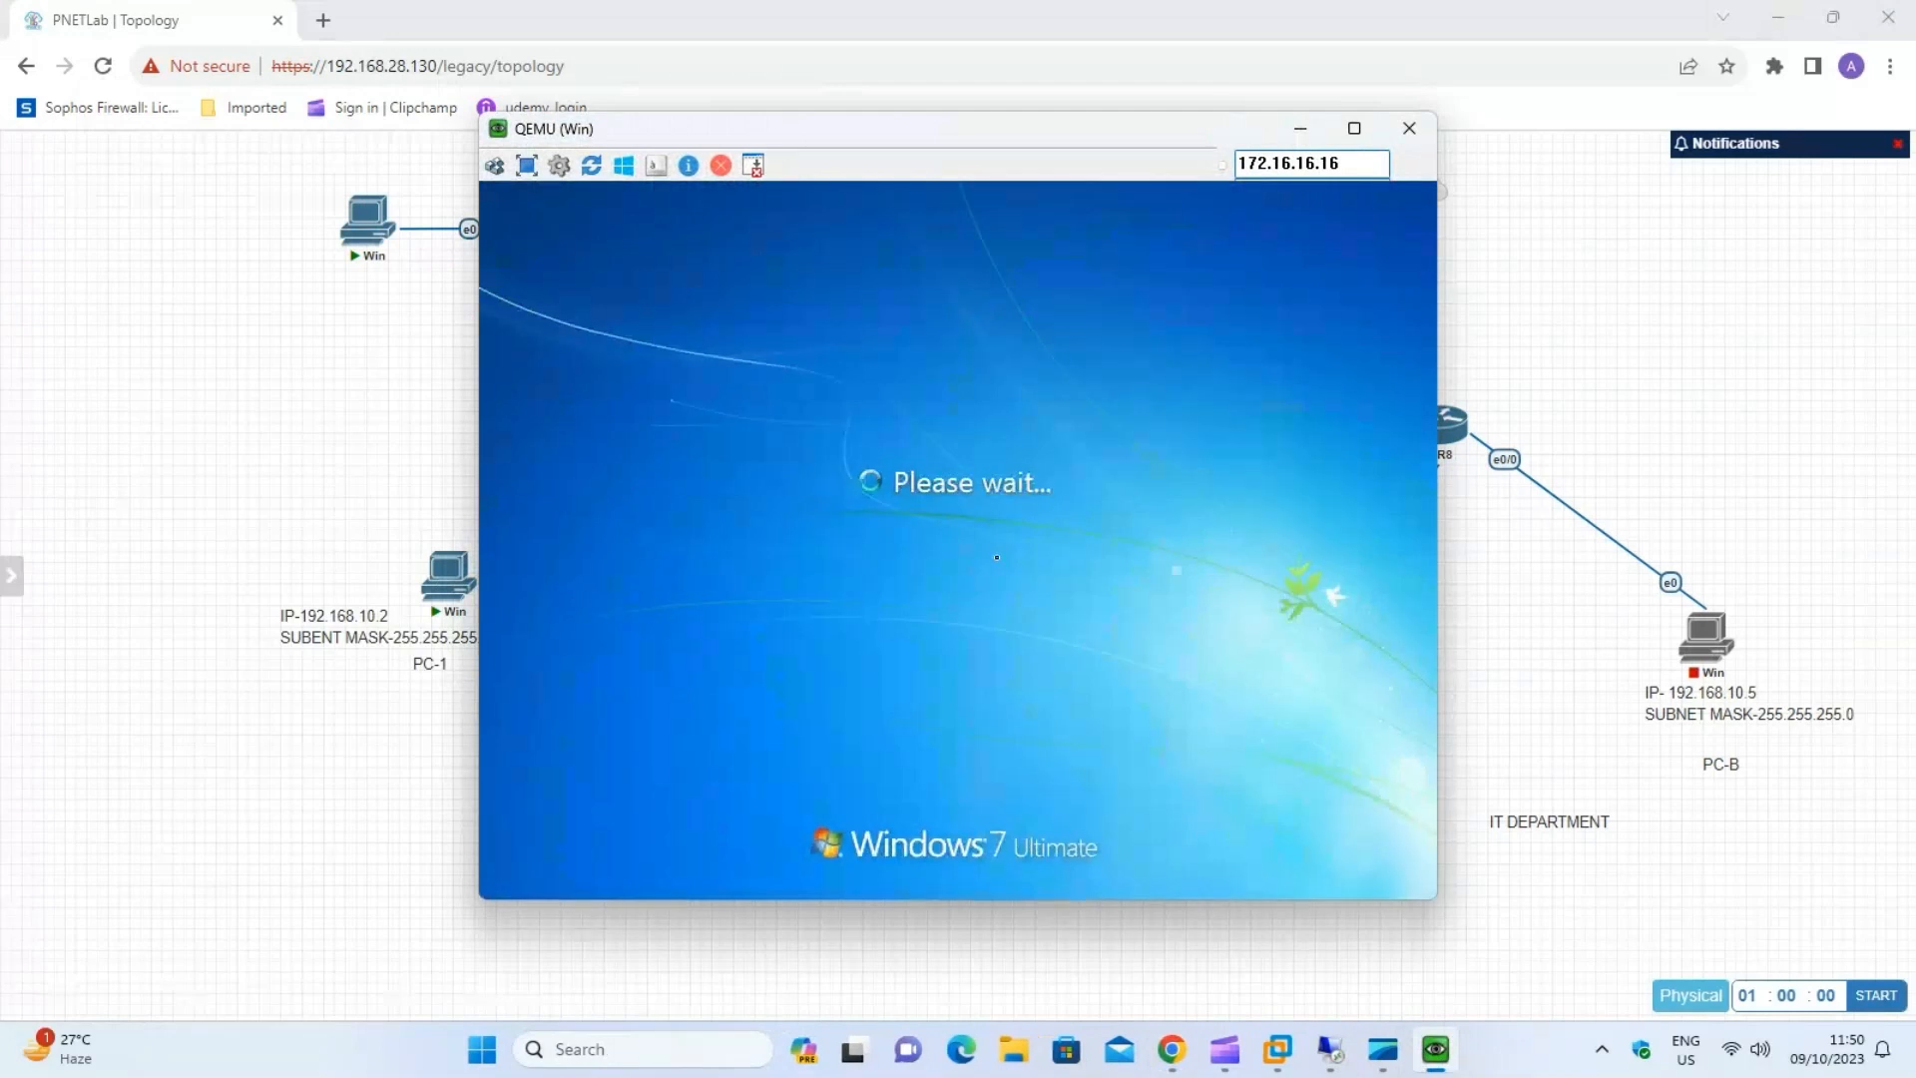
{"action": "type", "text": "a"}
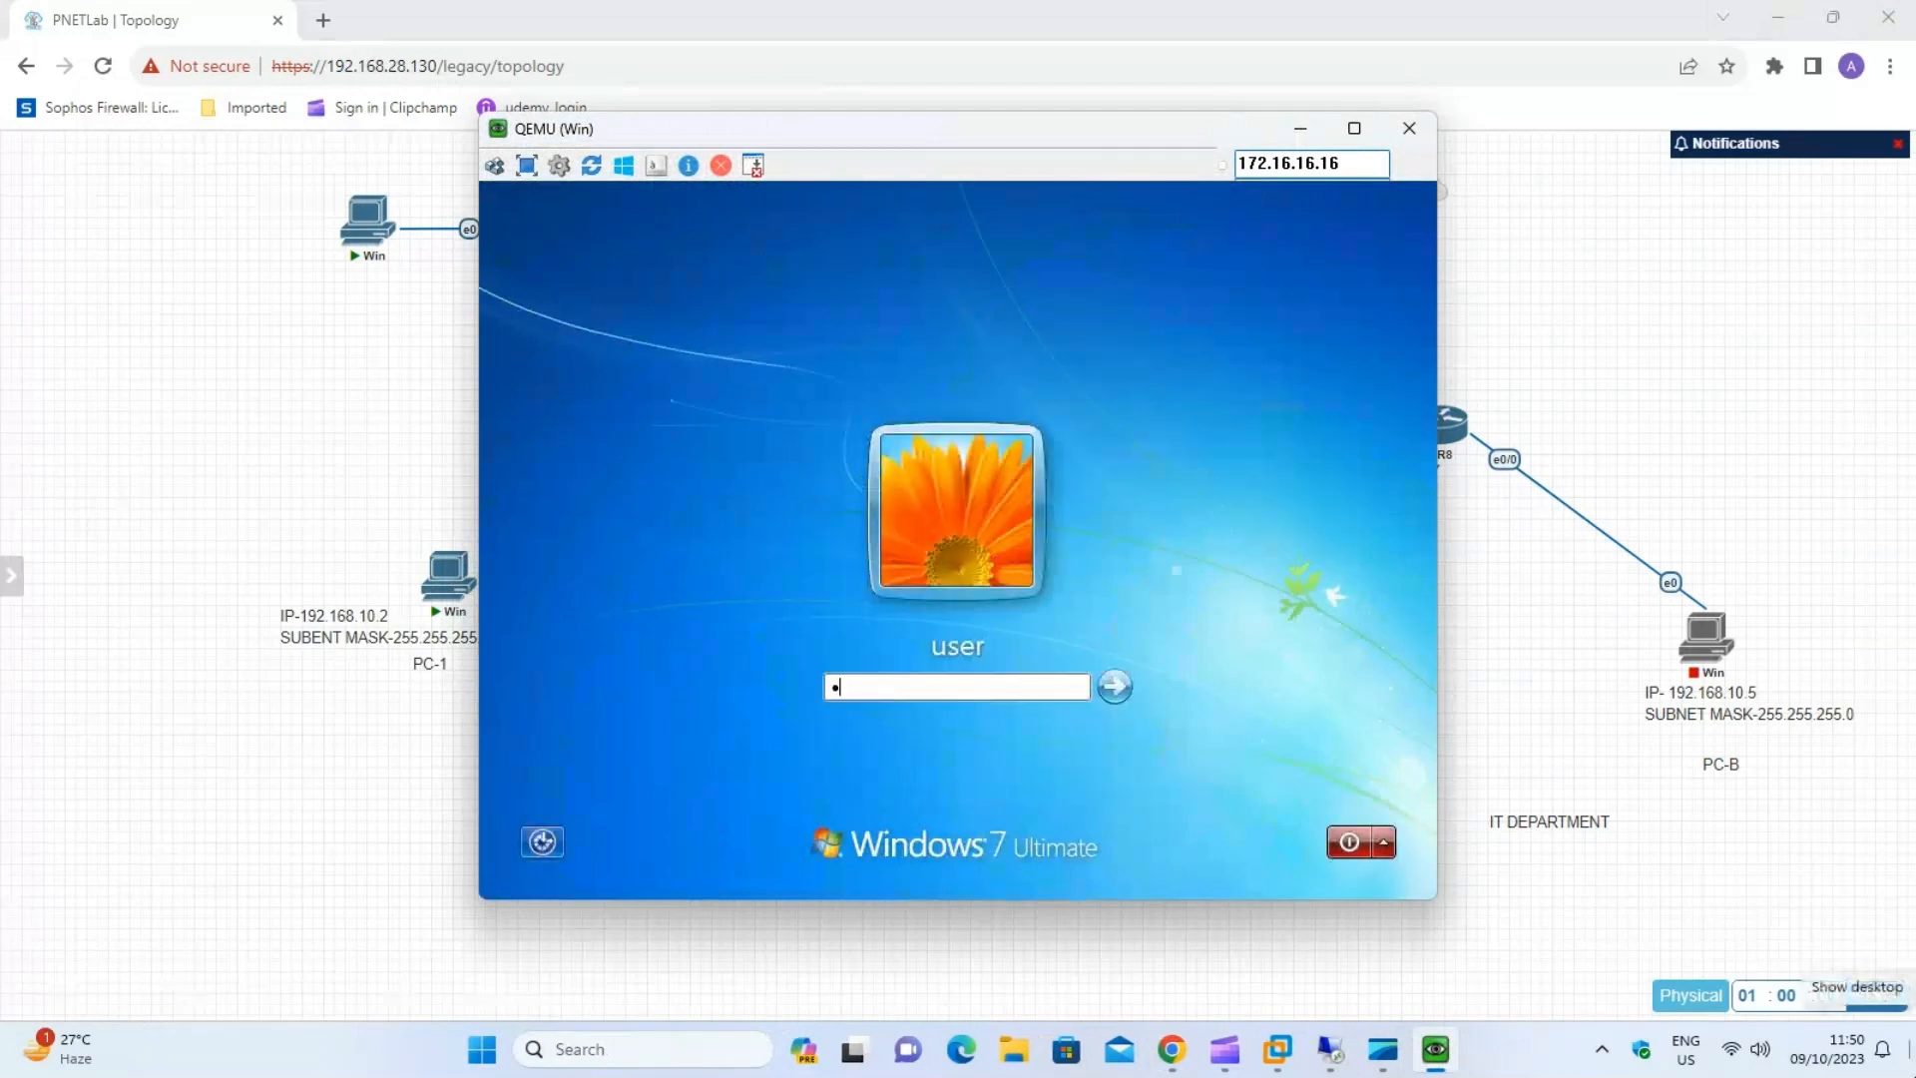
{"action": "type", "text": "a"}
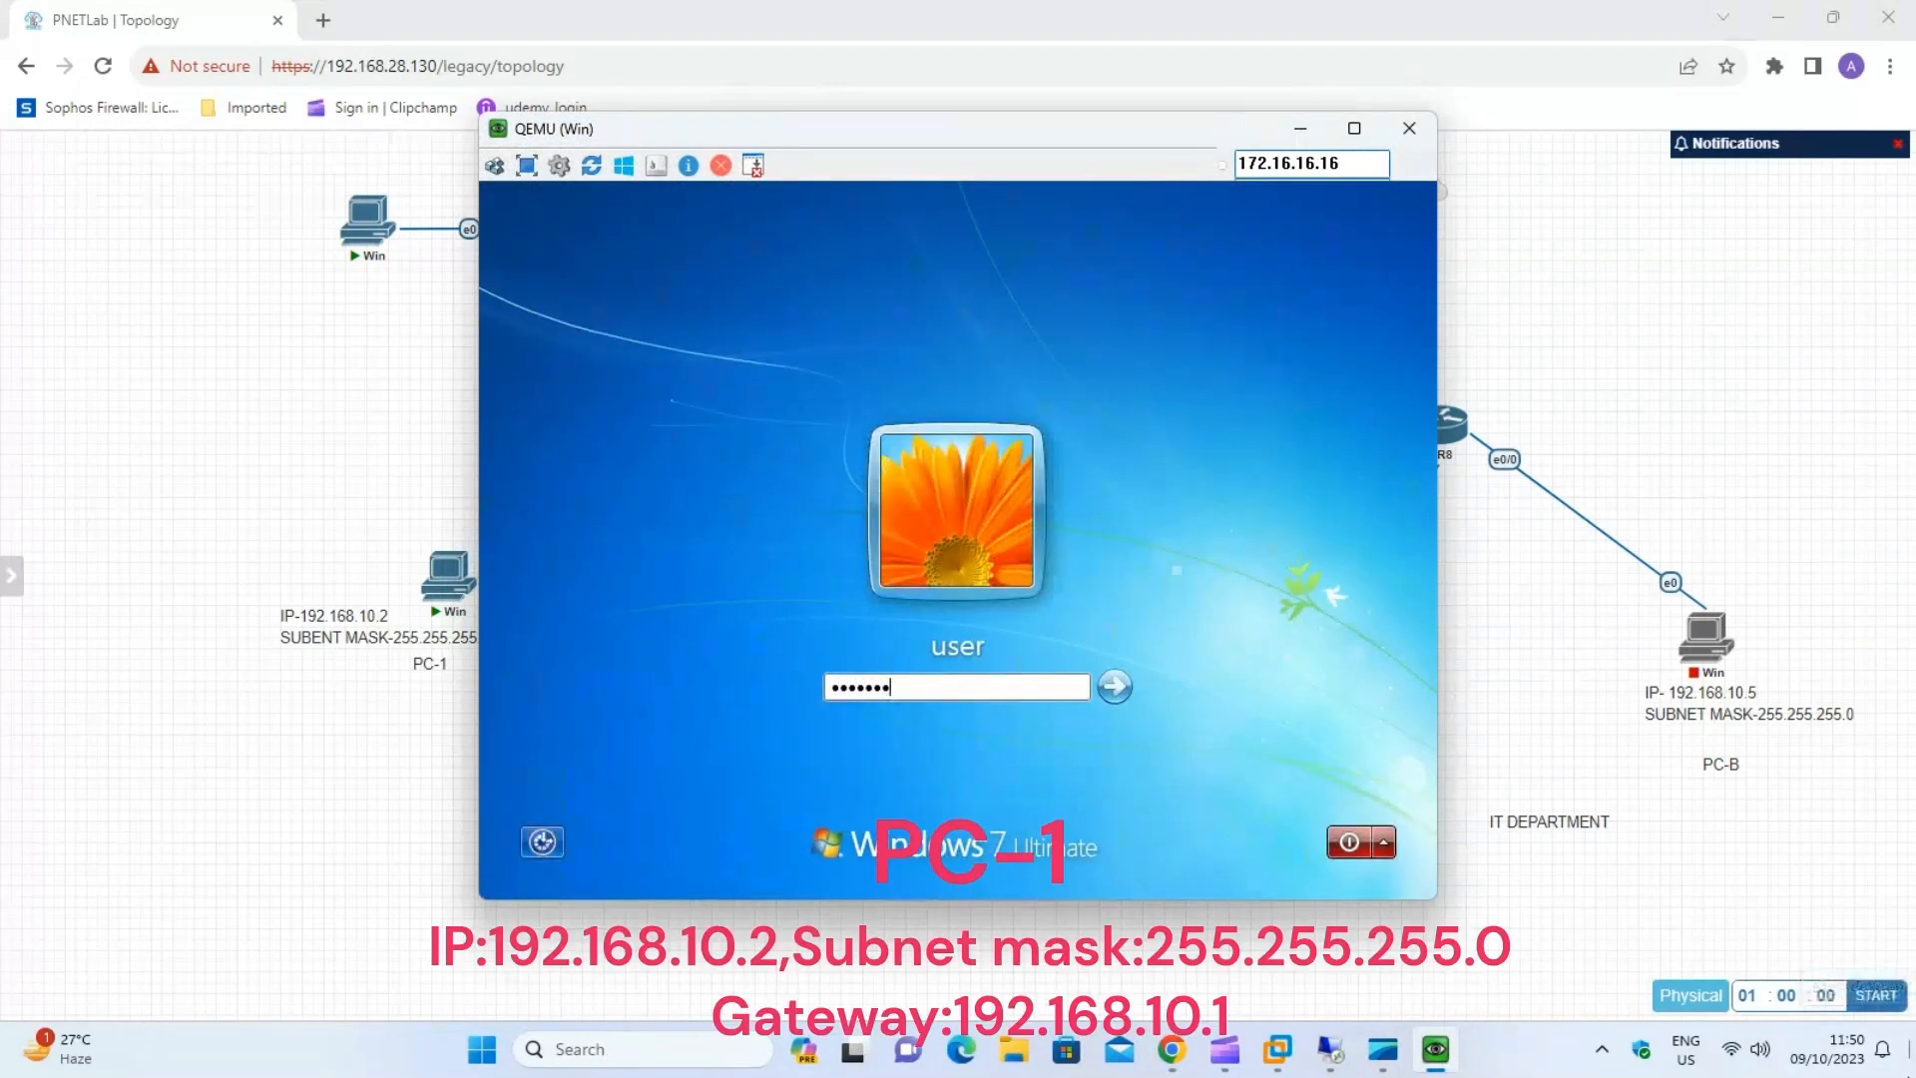
{"action": "left_click", "coordinate": [1125, 700]}
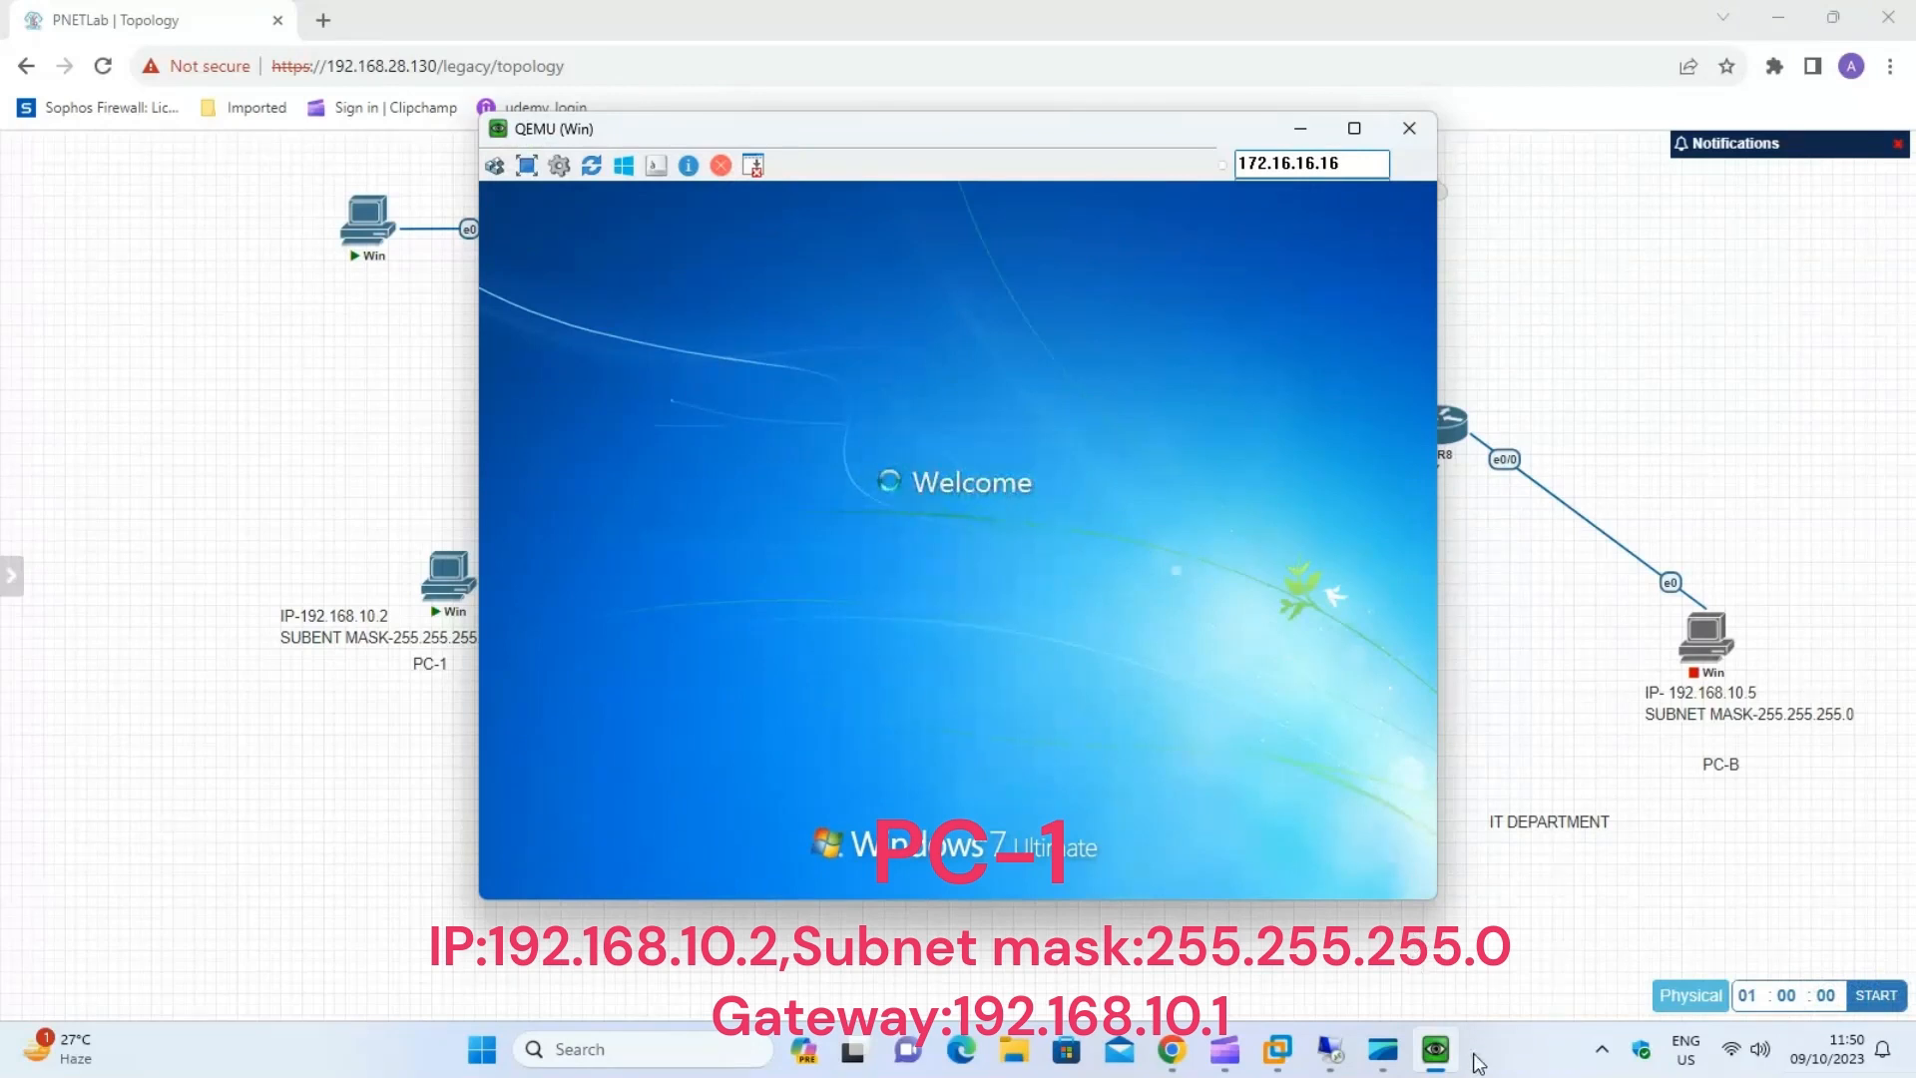
{"action": "left_click", "coordinate": [1382, 1049]}
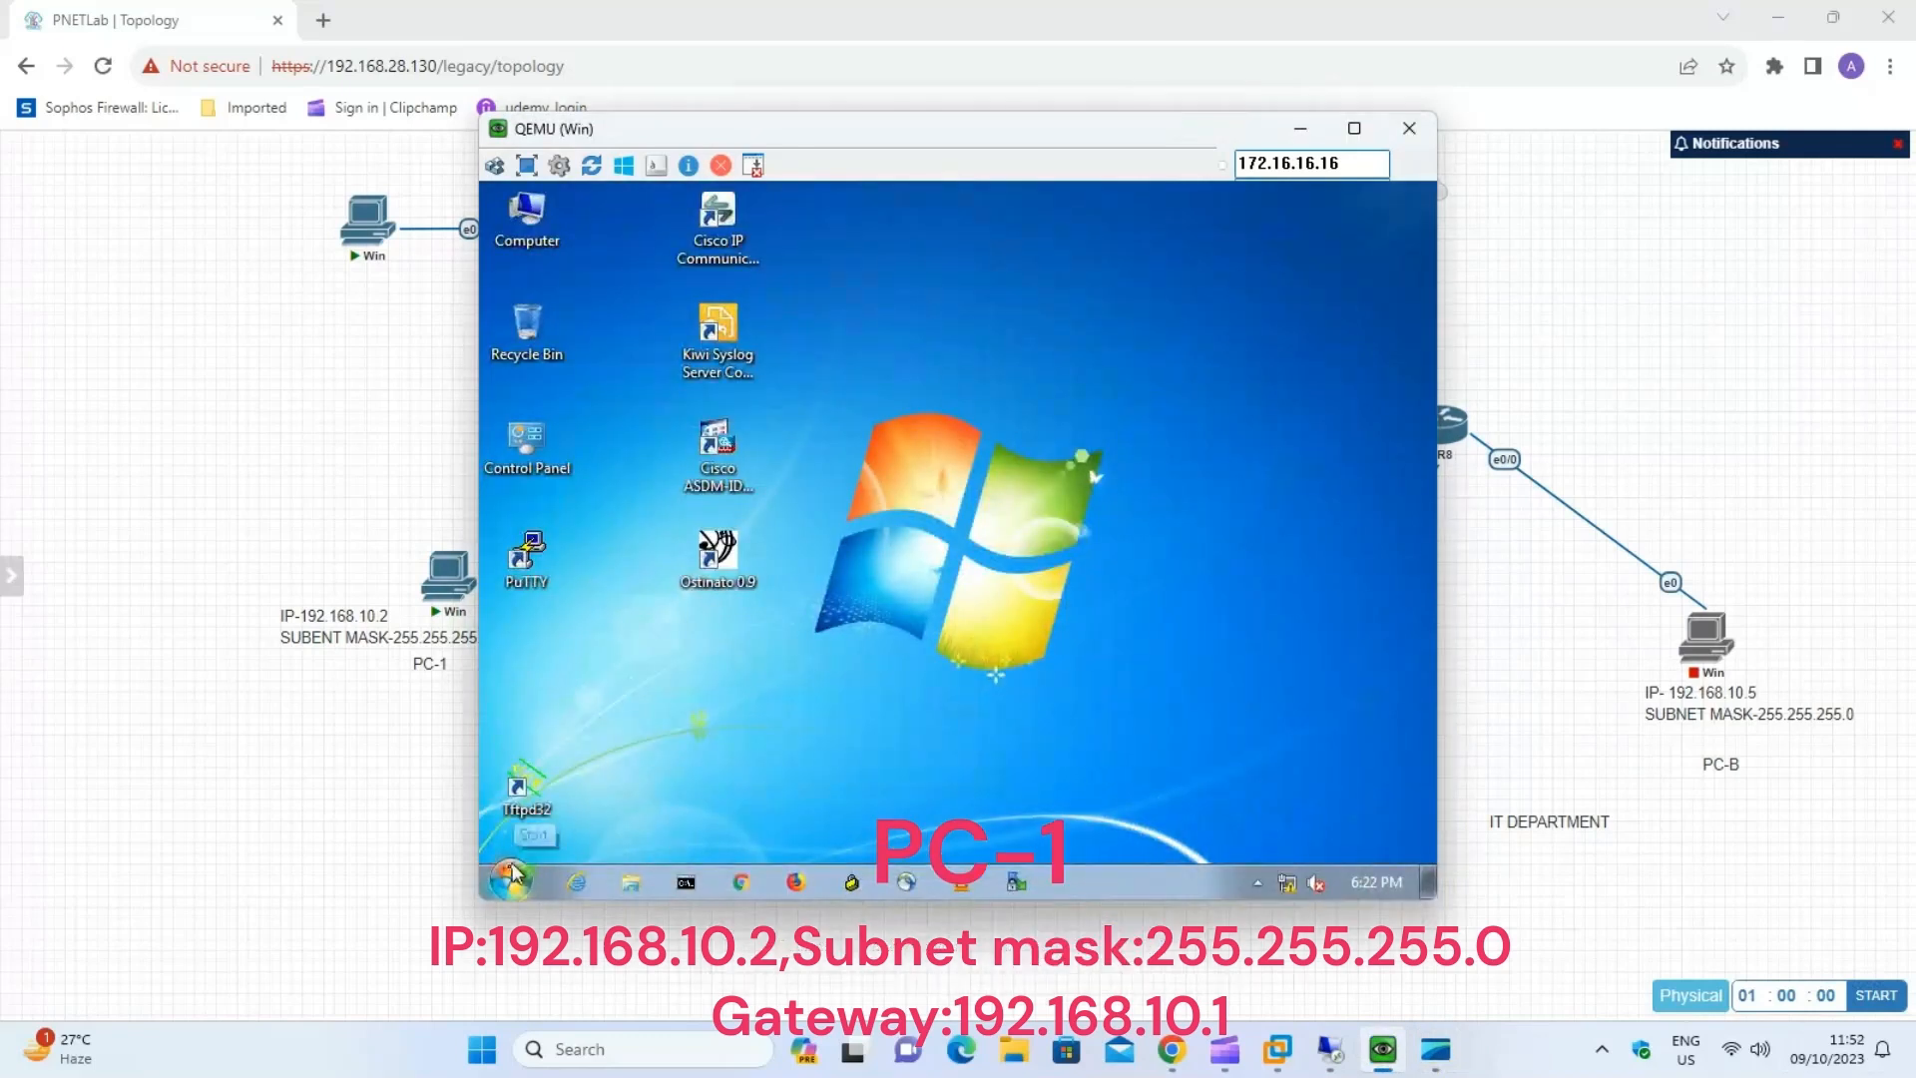
Open Network Connections on PC-1 by running ncpa.cpl.
{"action": "left_click", "coordinate": [510, 881]}
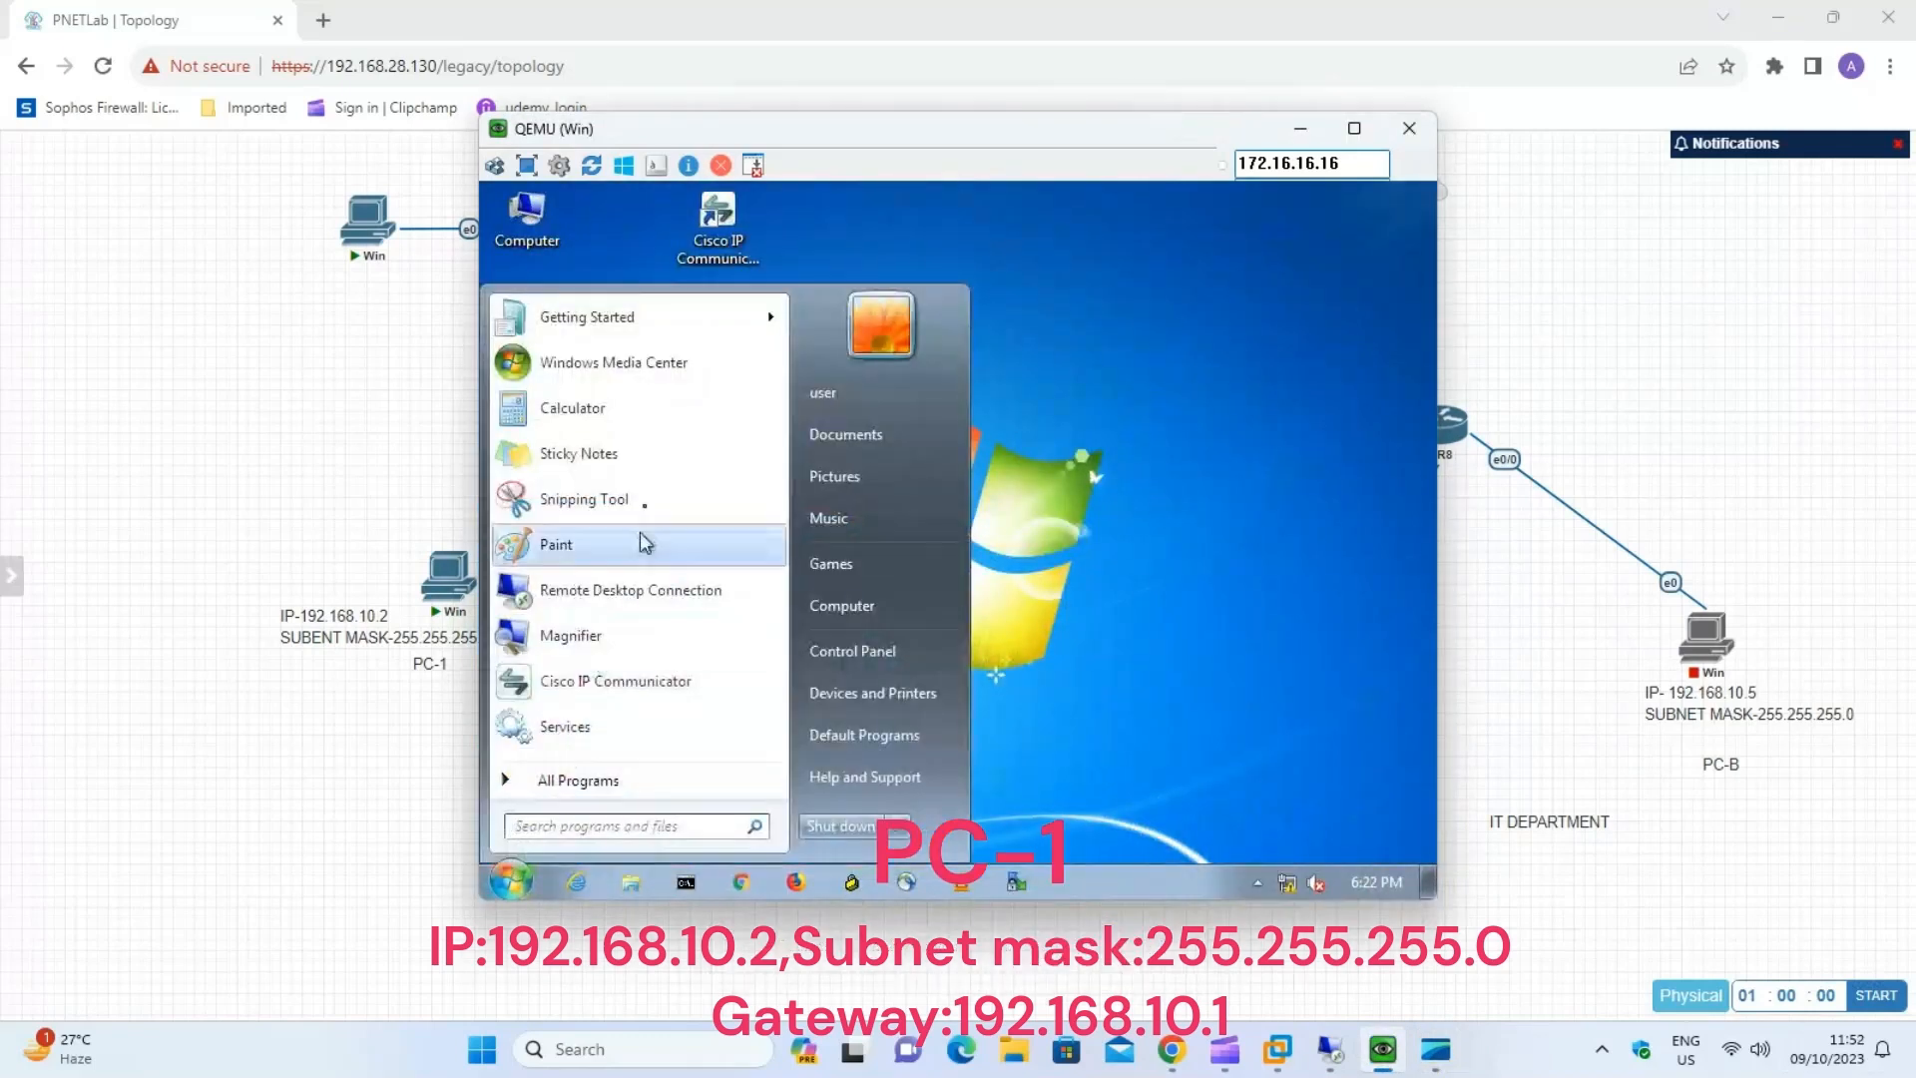
{"action": "left_click_drag", "start_coordinate": [791, 138], "coordinate": [860, 150]}
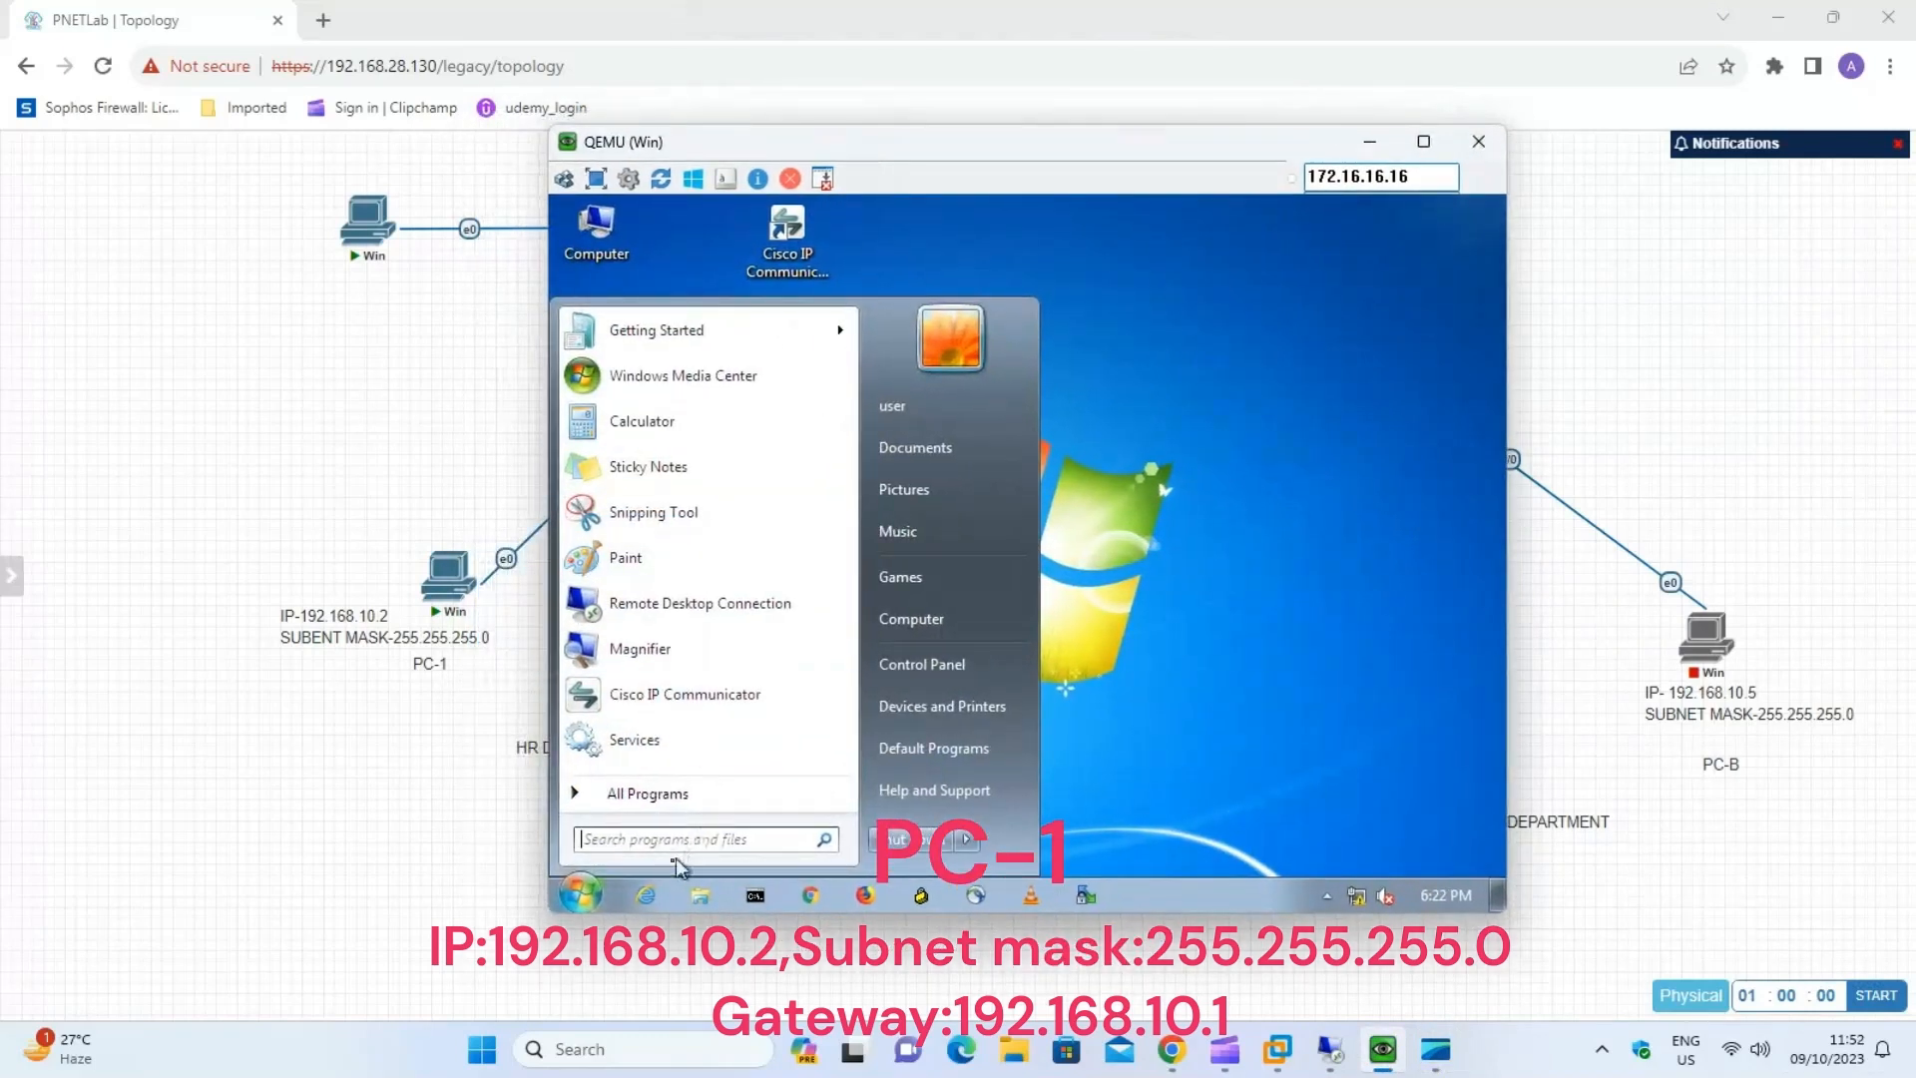
{"action": "type", "text": "run"}
{"action": "key", "text": "Return"}
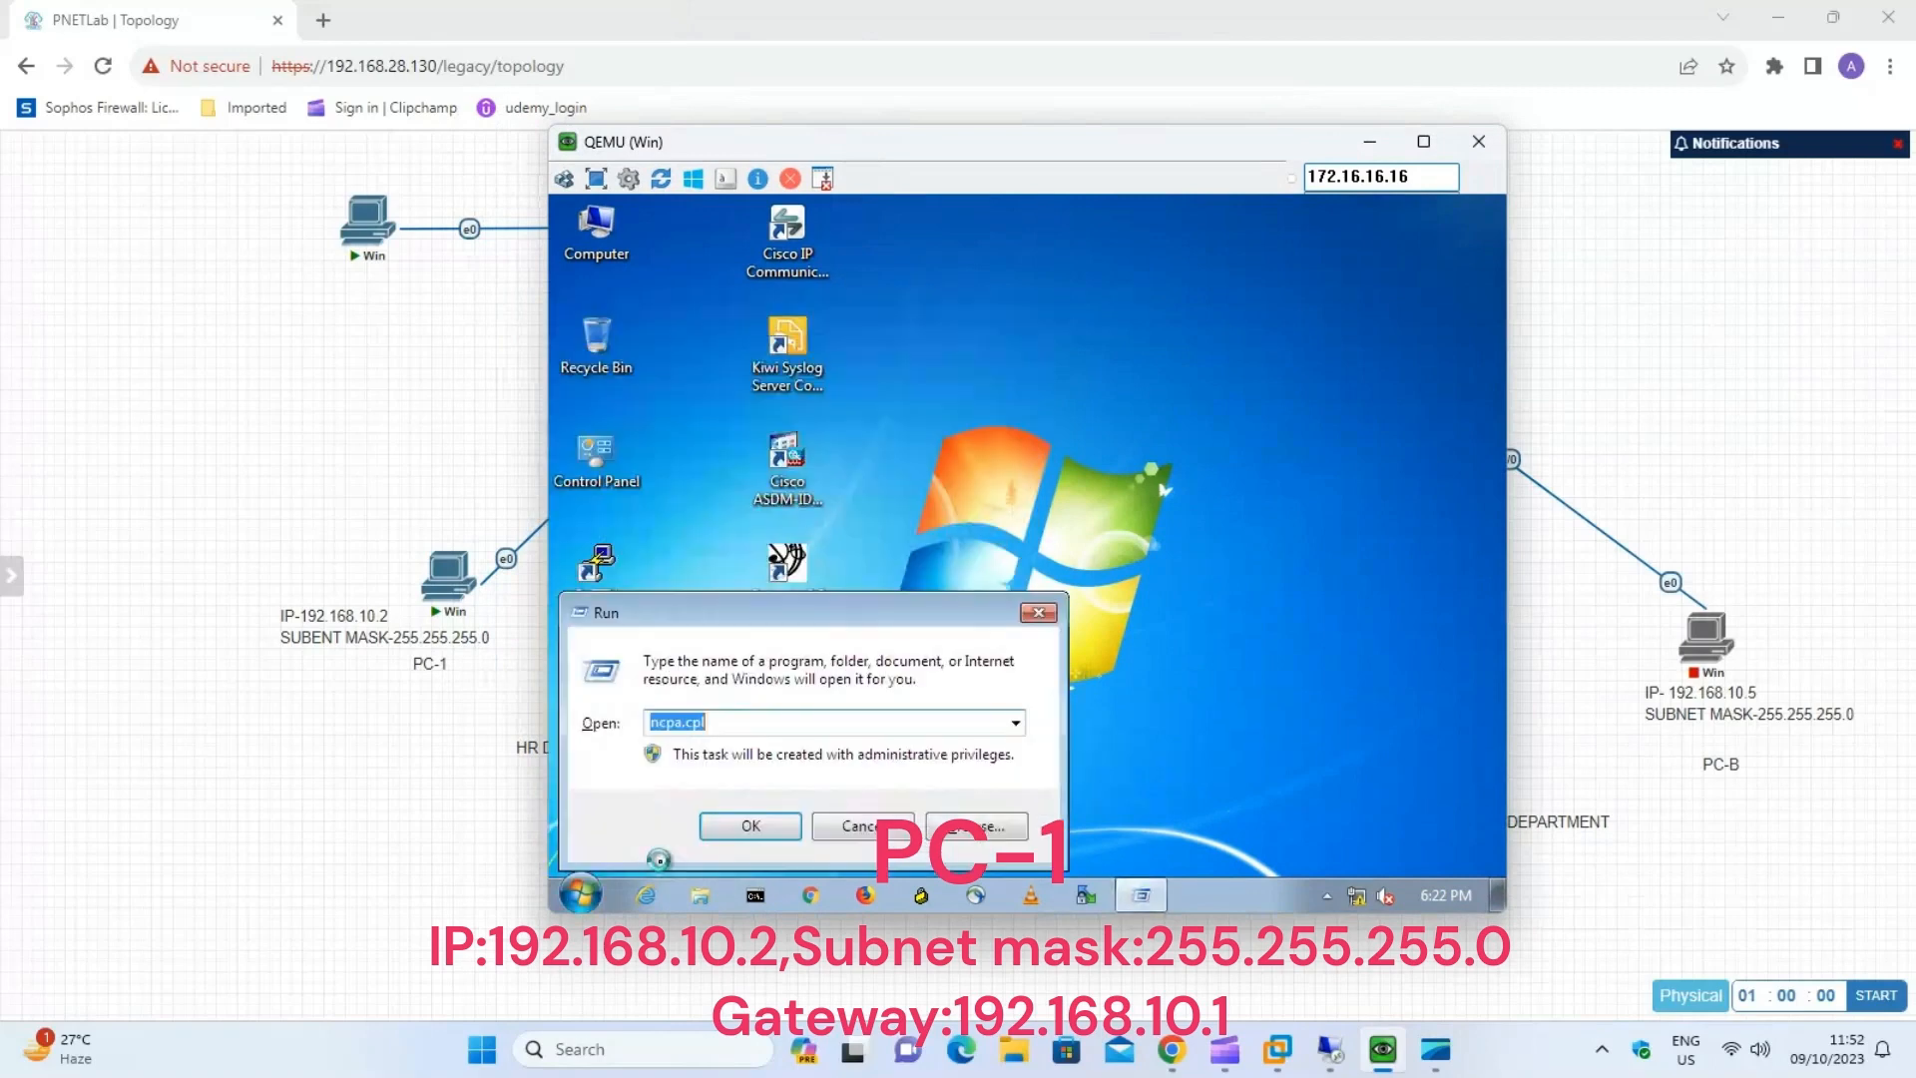
{"action": "left_click", "coordinate": [751, 826]}
Set PC-1's Local Area Connection IPv4 address to 192.168.10.2, subnet mask to 255.255.255.0 and default gateway to 192.168.10.1.
{"action": "right_click", "coordinate": [682, 335]}
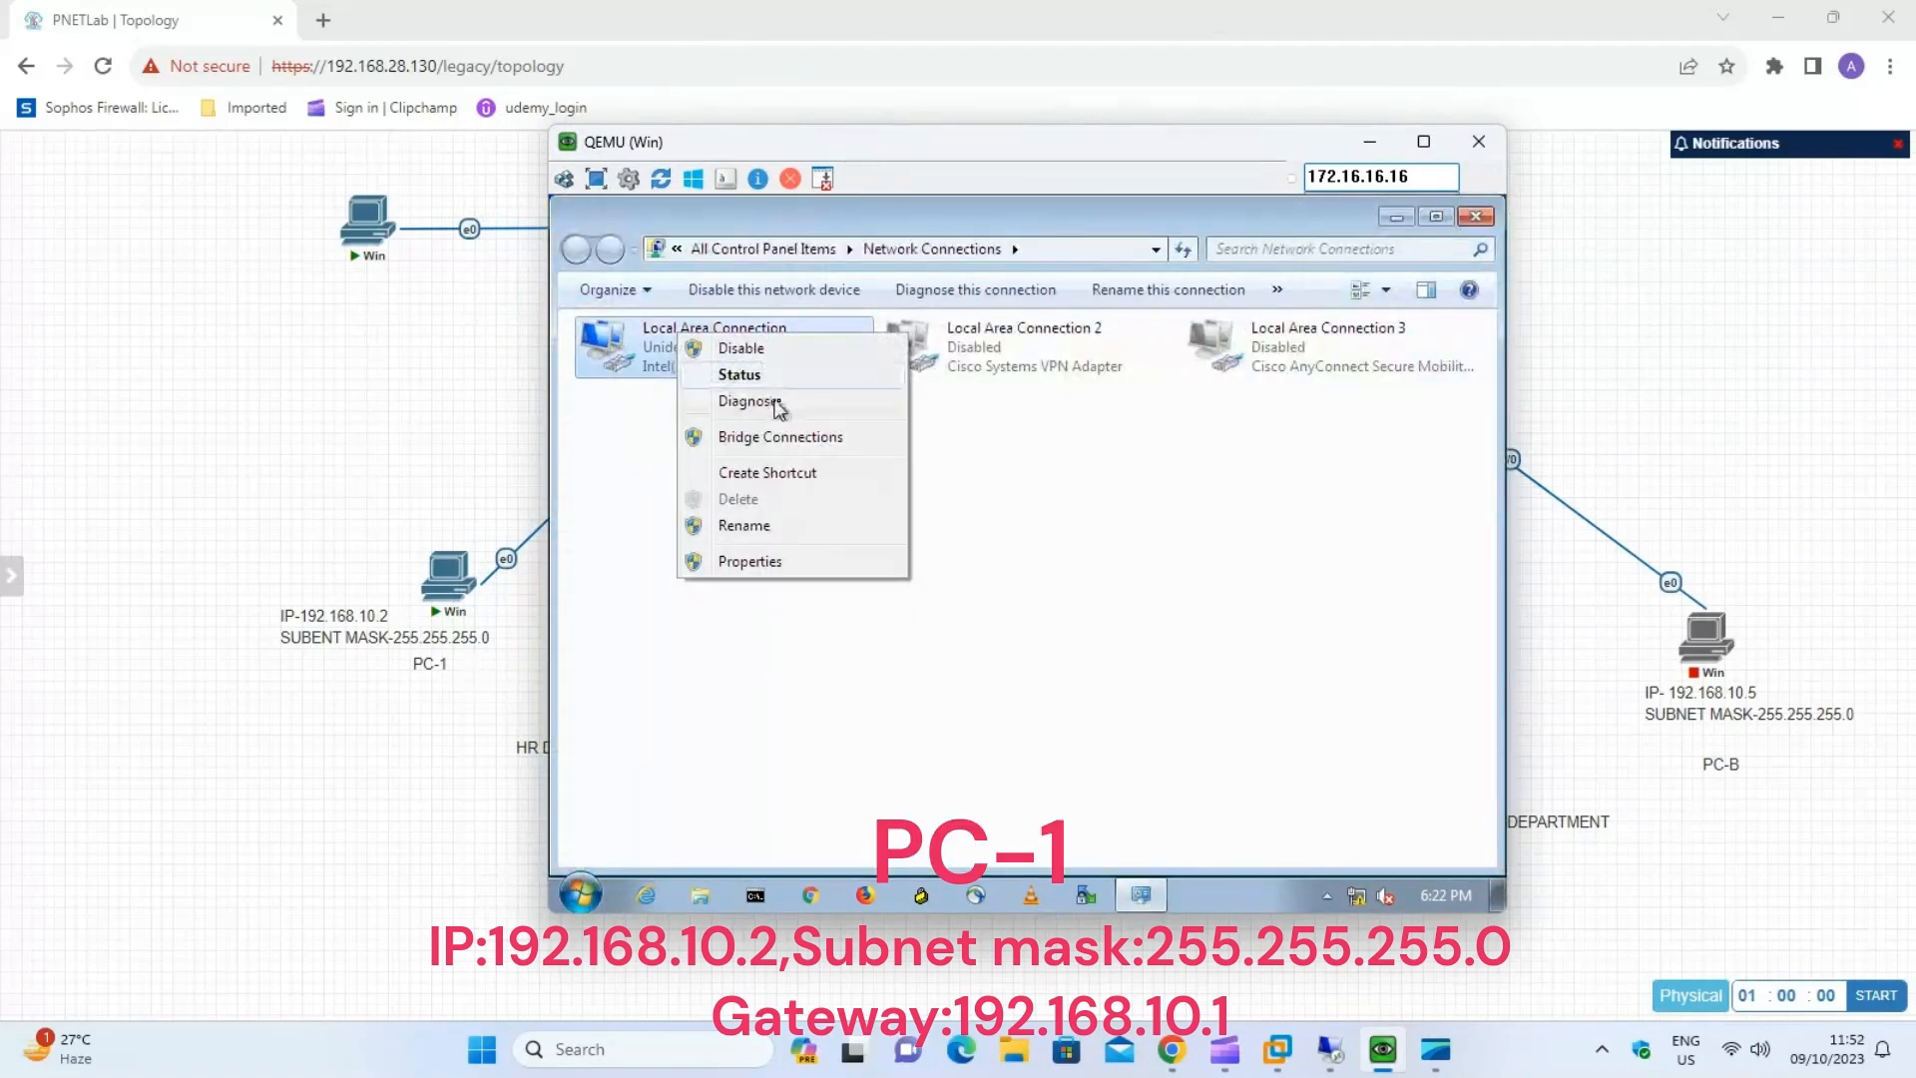
{"action": "left_click", "coordinate": [777, 379]}
{"action": "left_click", "coordinate": [903, 740]}
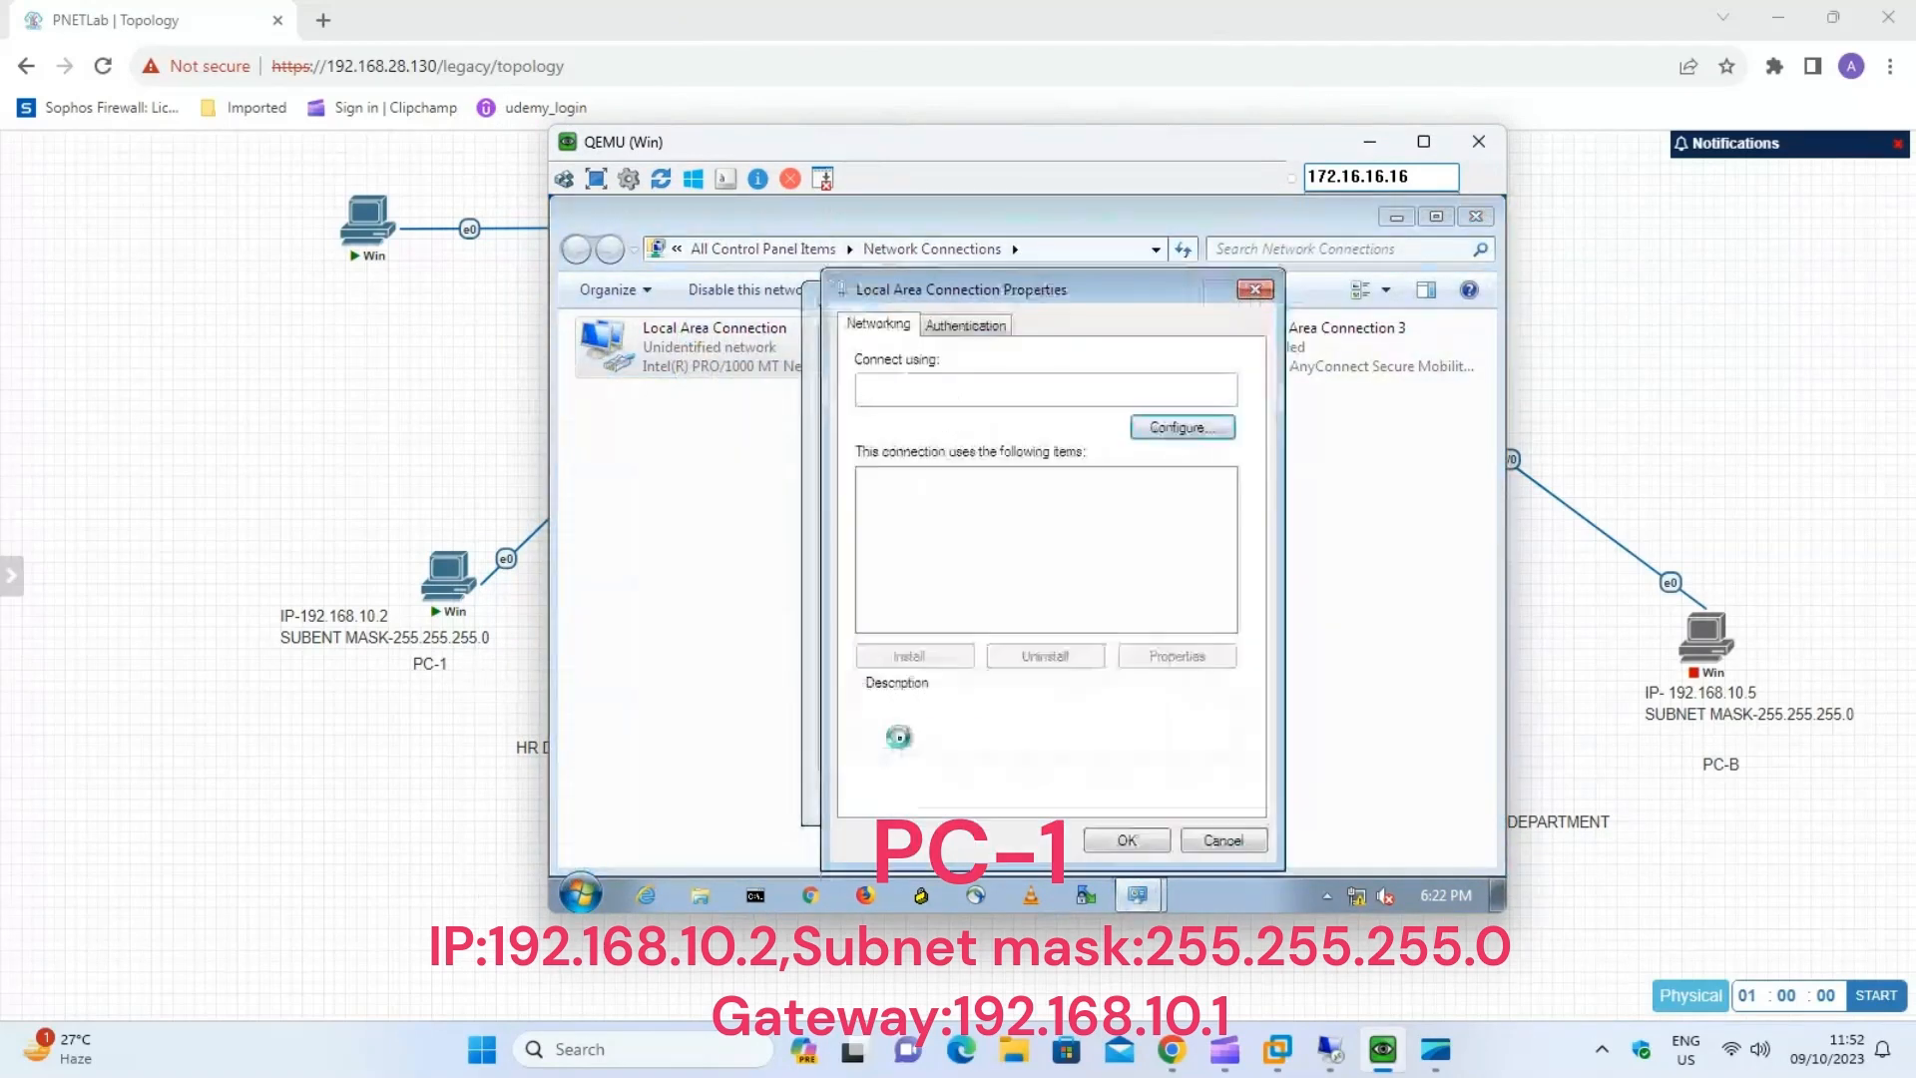
{"action": "left_click", "coordinate": [1073, 602]}
{"action": "left_click", "coordinate": [1178, 656]}
{"action": "left_click", "coordinate": [1219, 542]}
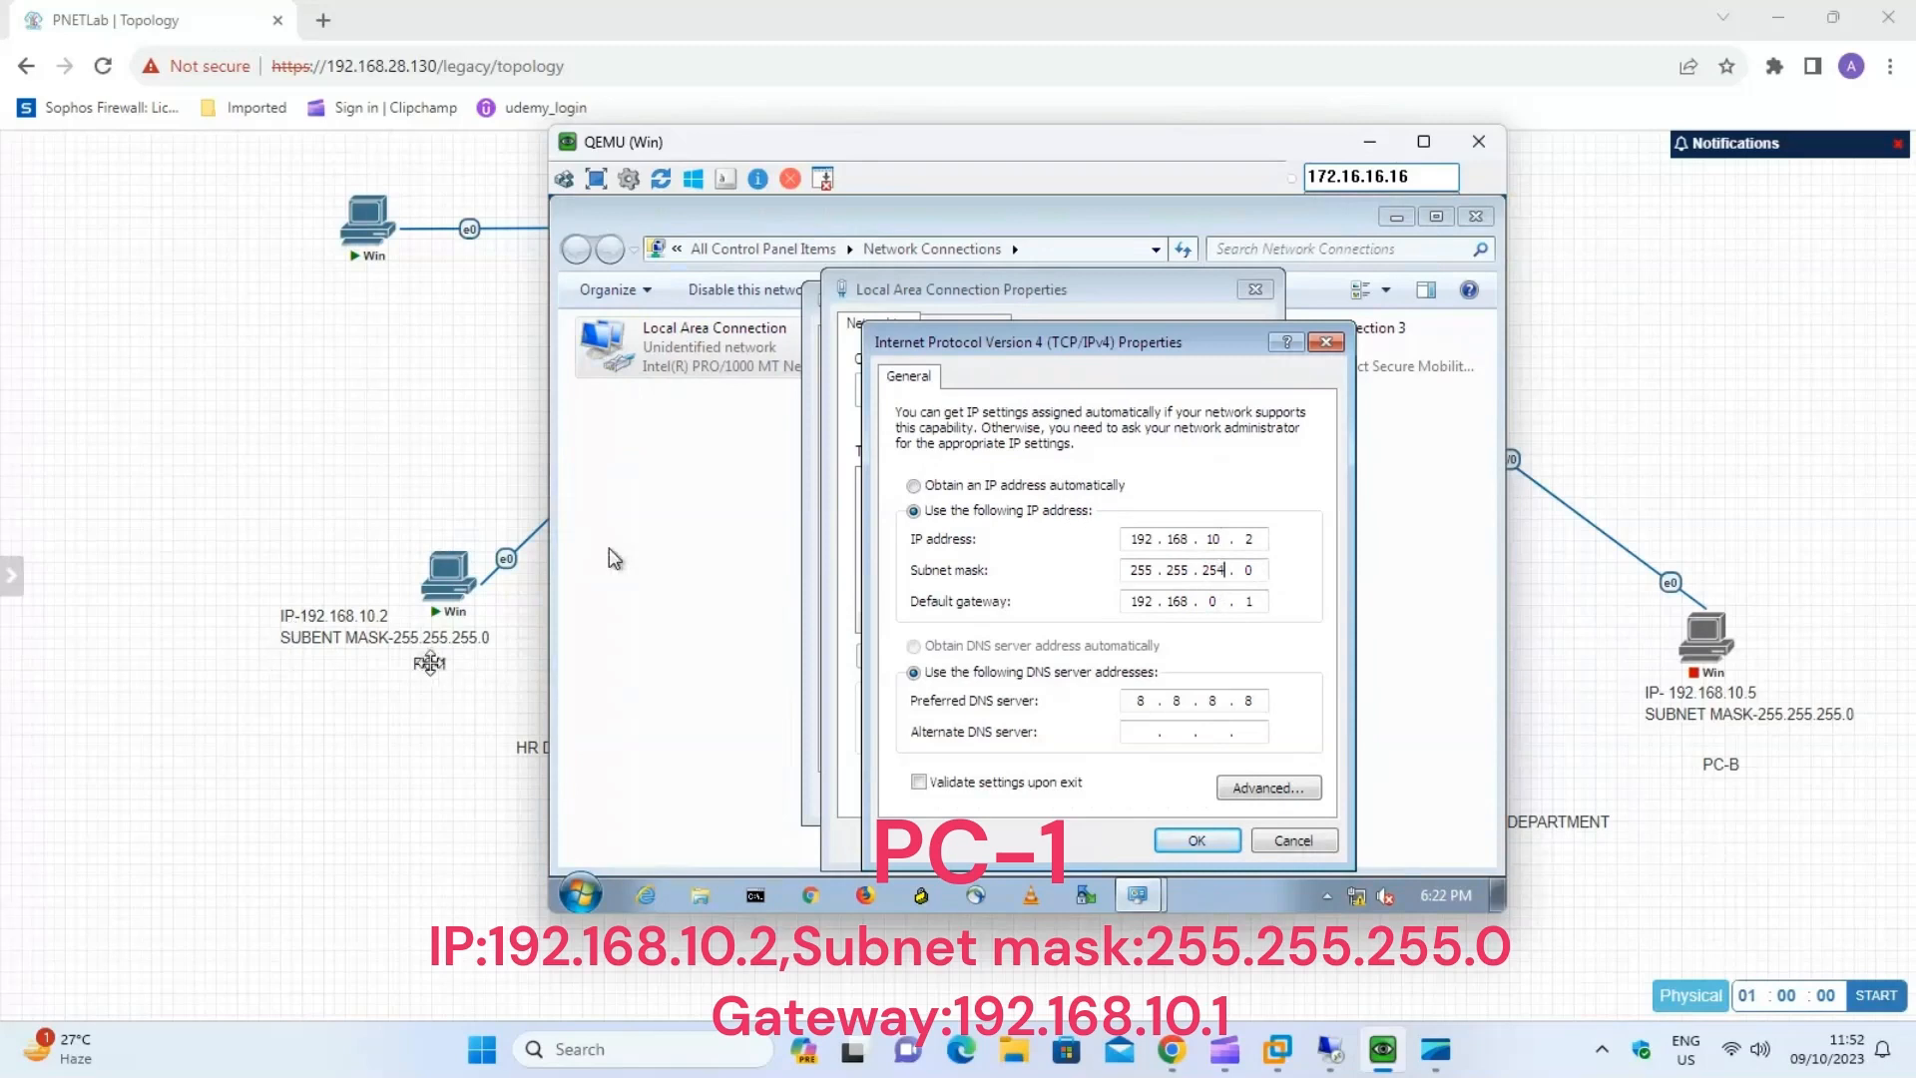
{"action": "key", "text": "BackSpace"}
{"action": "type", "text": "5"}
{"action": "left_click_drag", "start_coordinate": [924, 140], "coordinate": [1454, 103]}
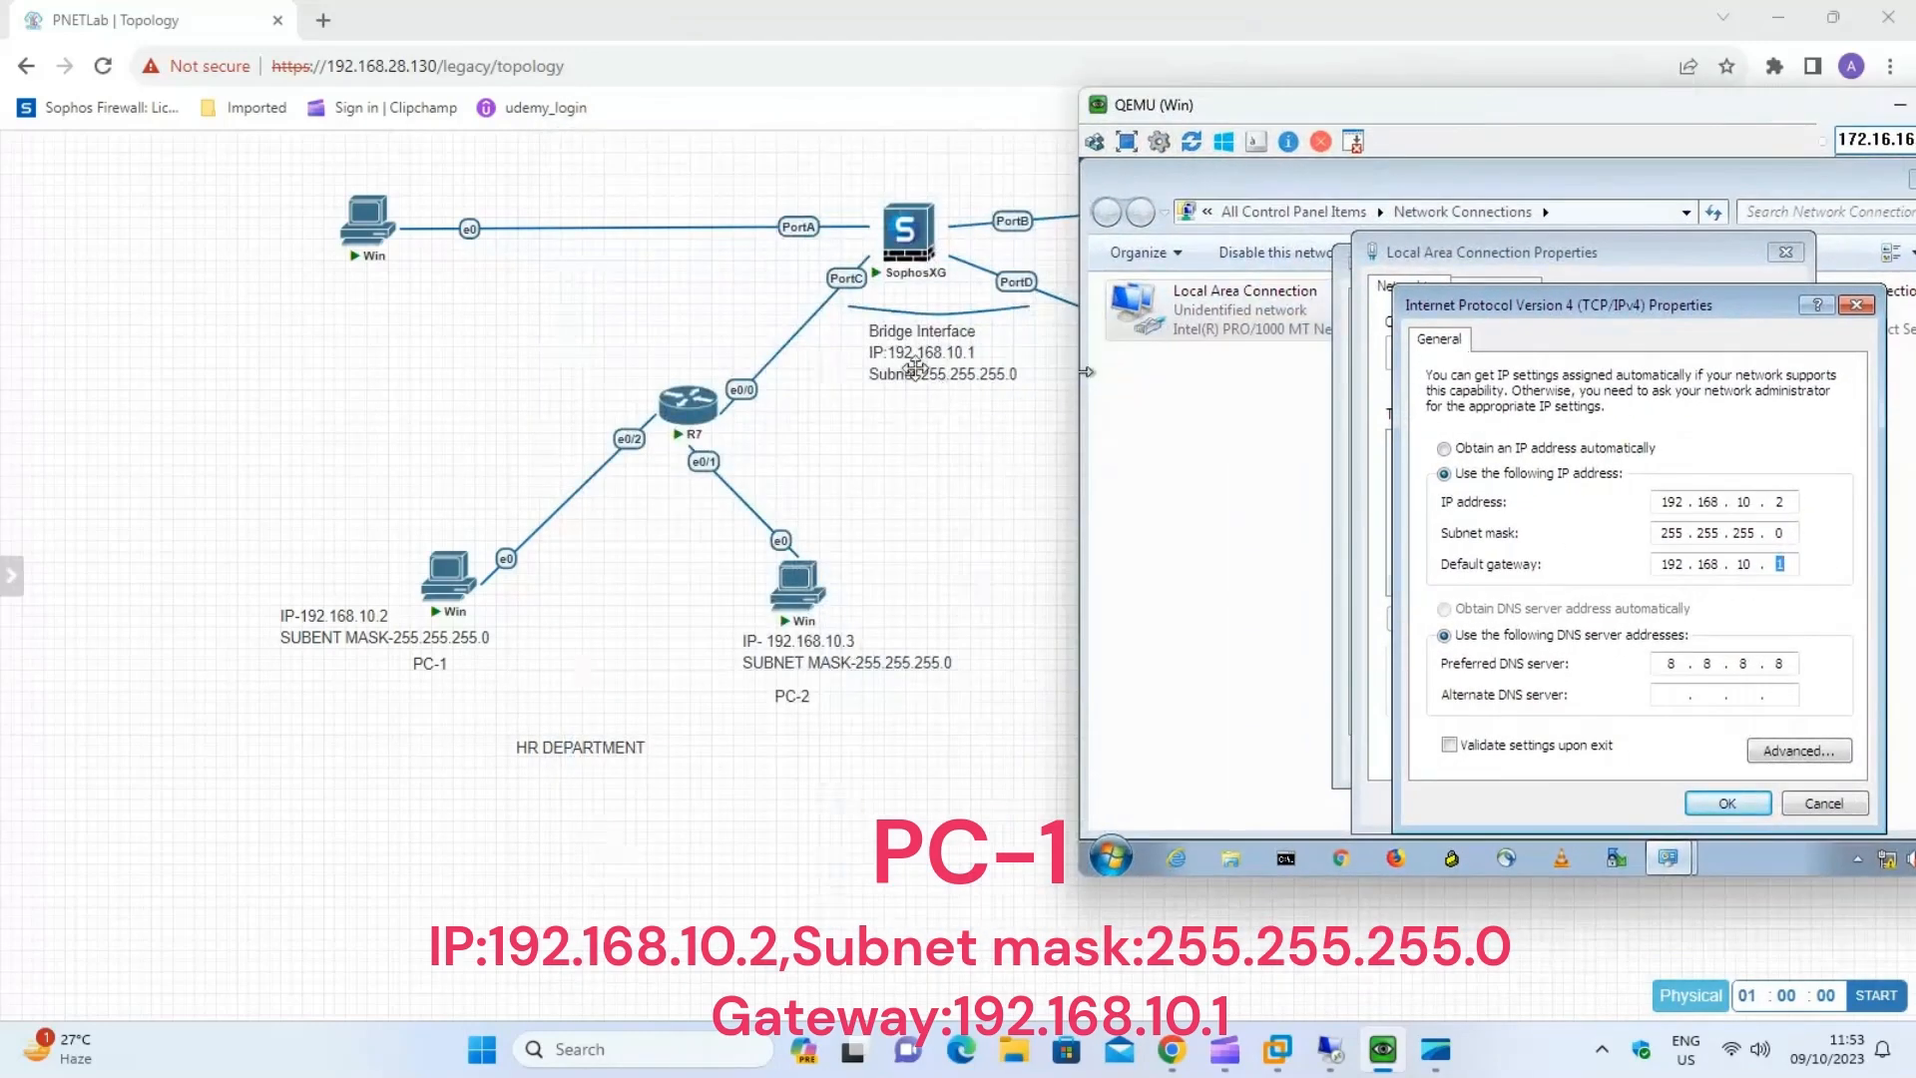
{"action": "left_click", "coordinate": [1756, 810]}
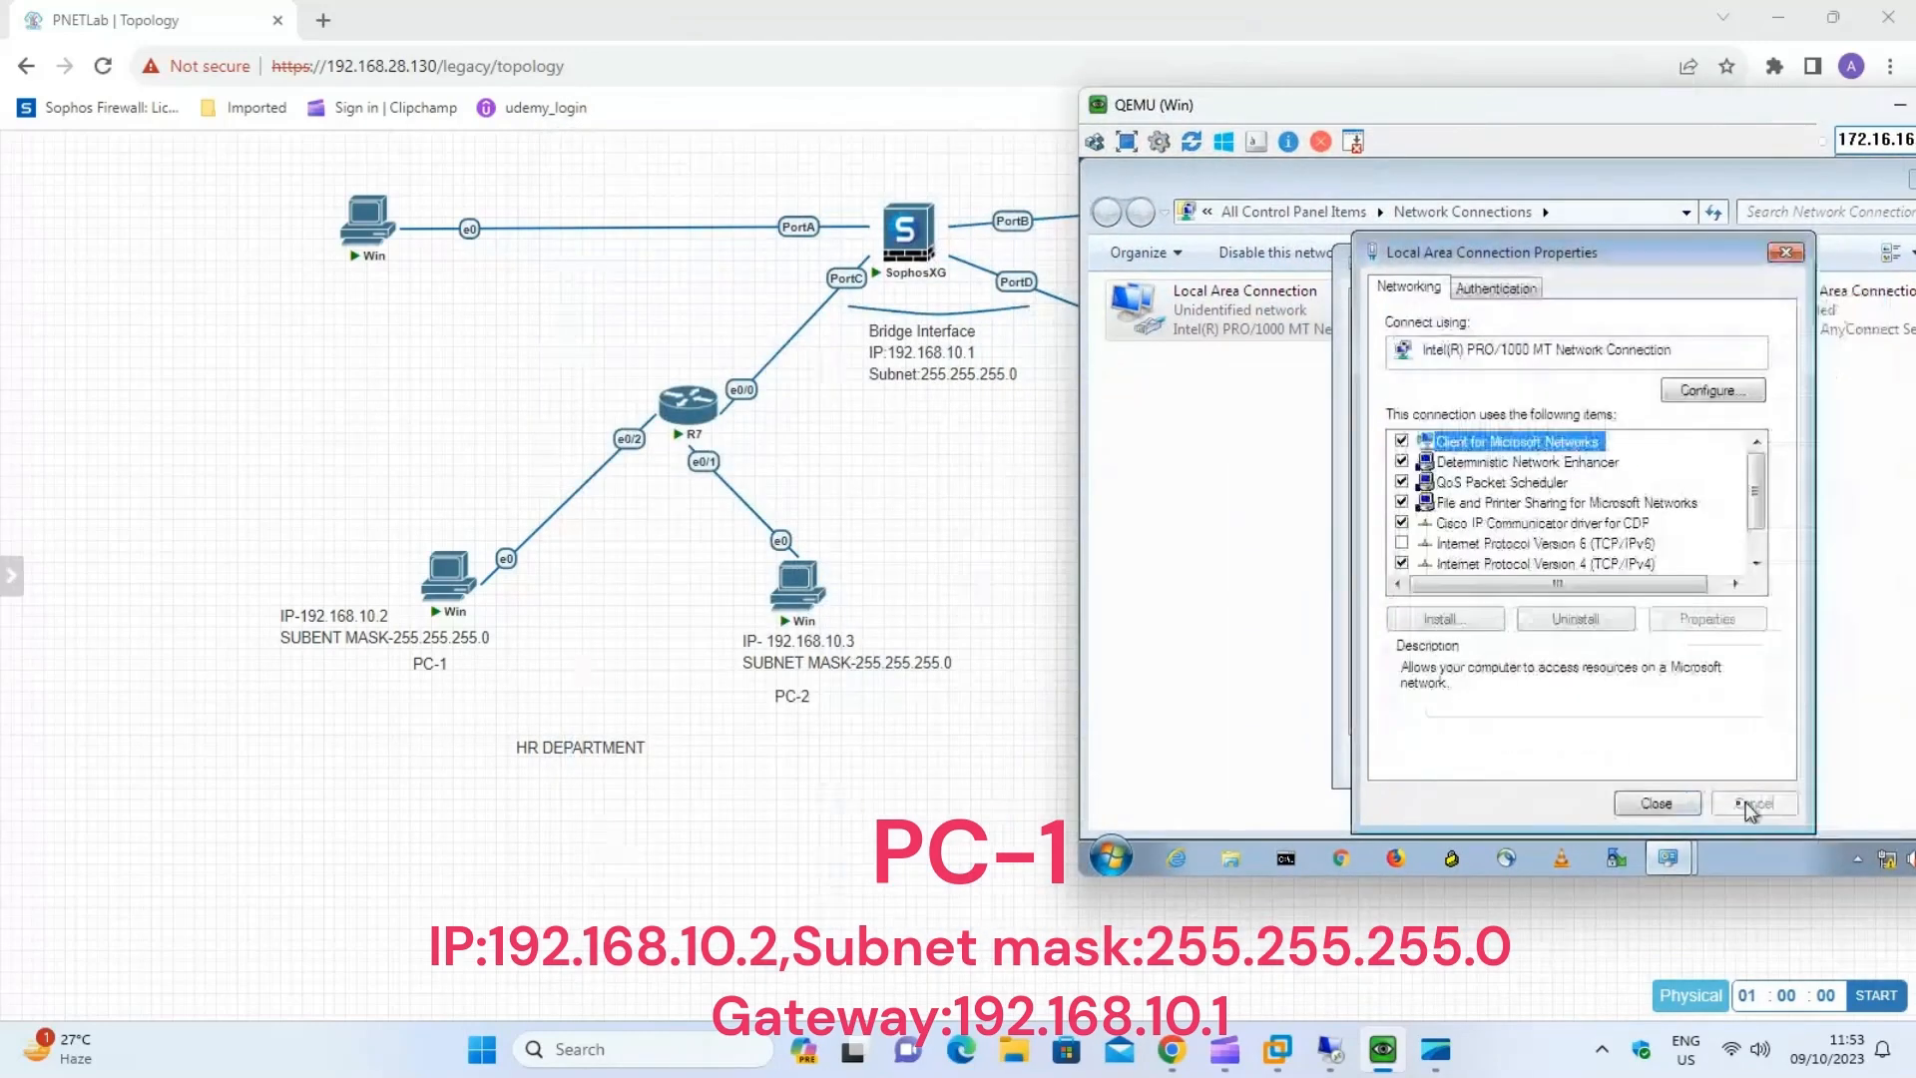
{"action": "left_click", "coordinate": [1659, 806]}
{"action": "left_click", "coordinate": [1719, 758]}
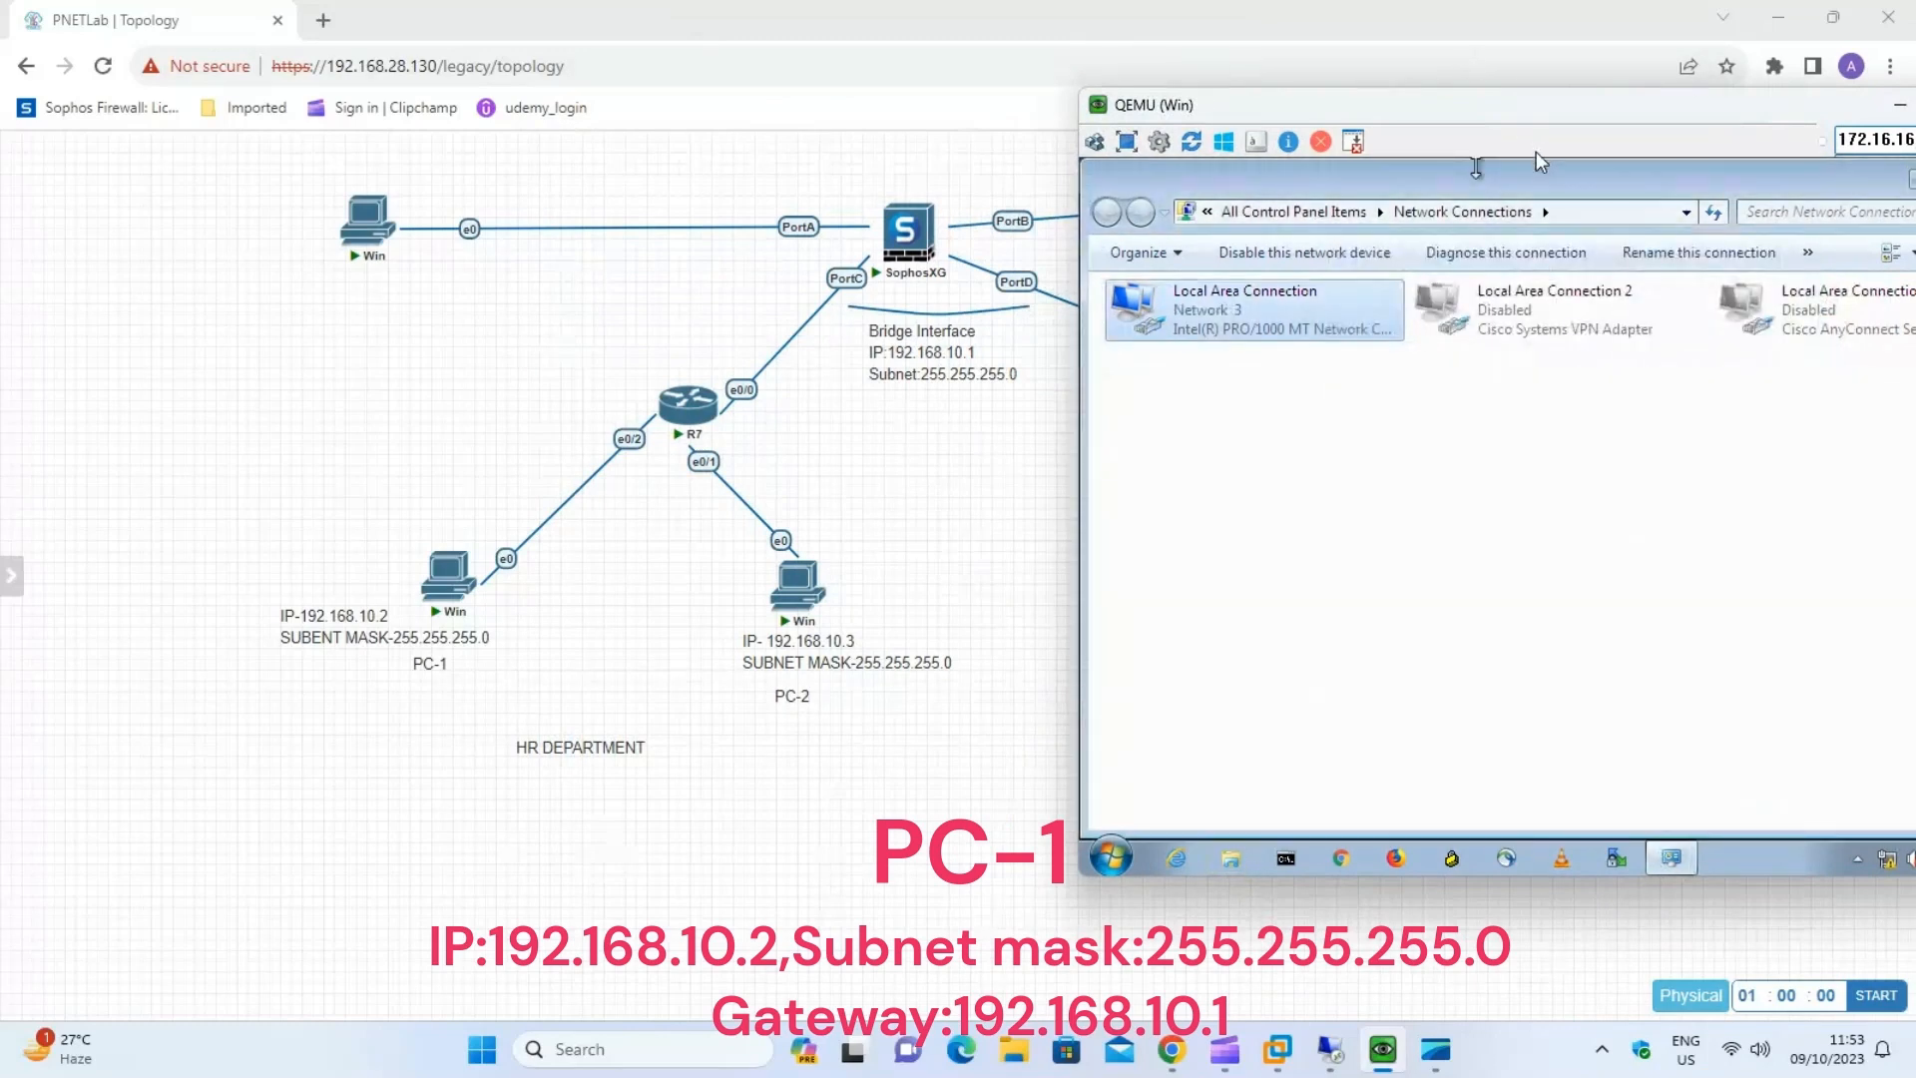
Check the IPv4 address, subnet mask and gateway in the details of PC-1's Local Area Connection.
{"action": "left_click_drag", "start_coordinate": [1646, 109], "coordinate": [1411, 111]}
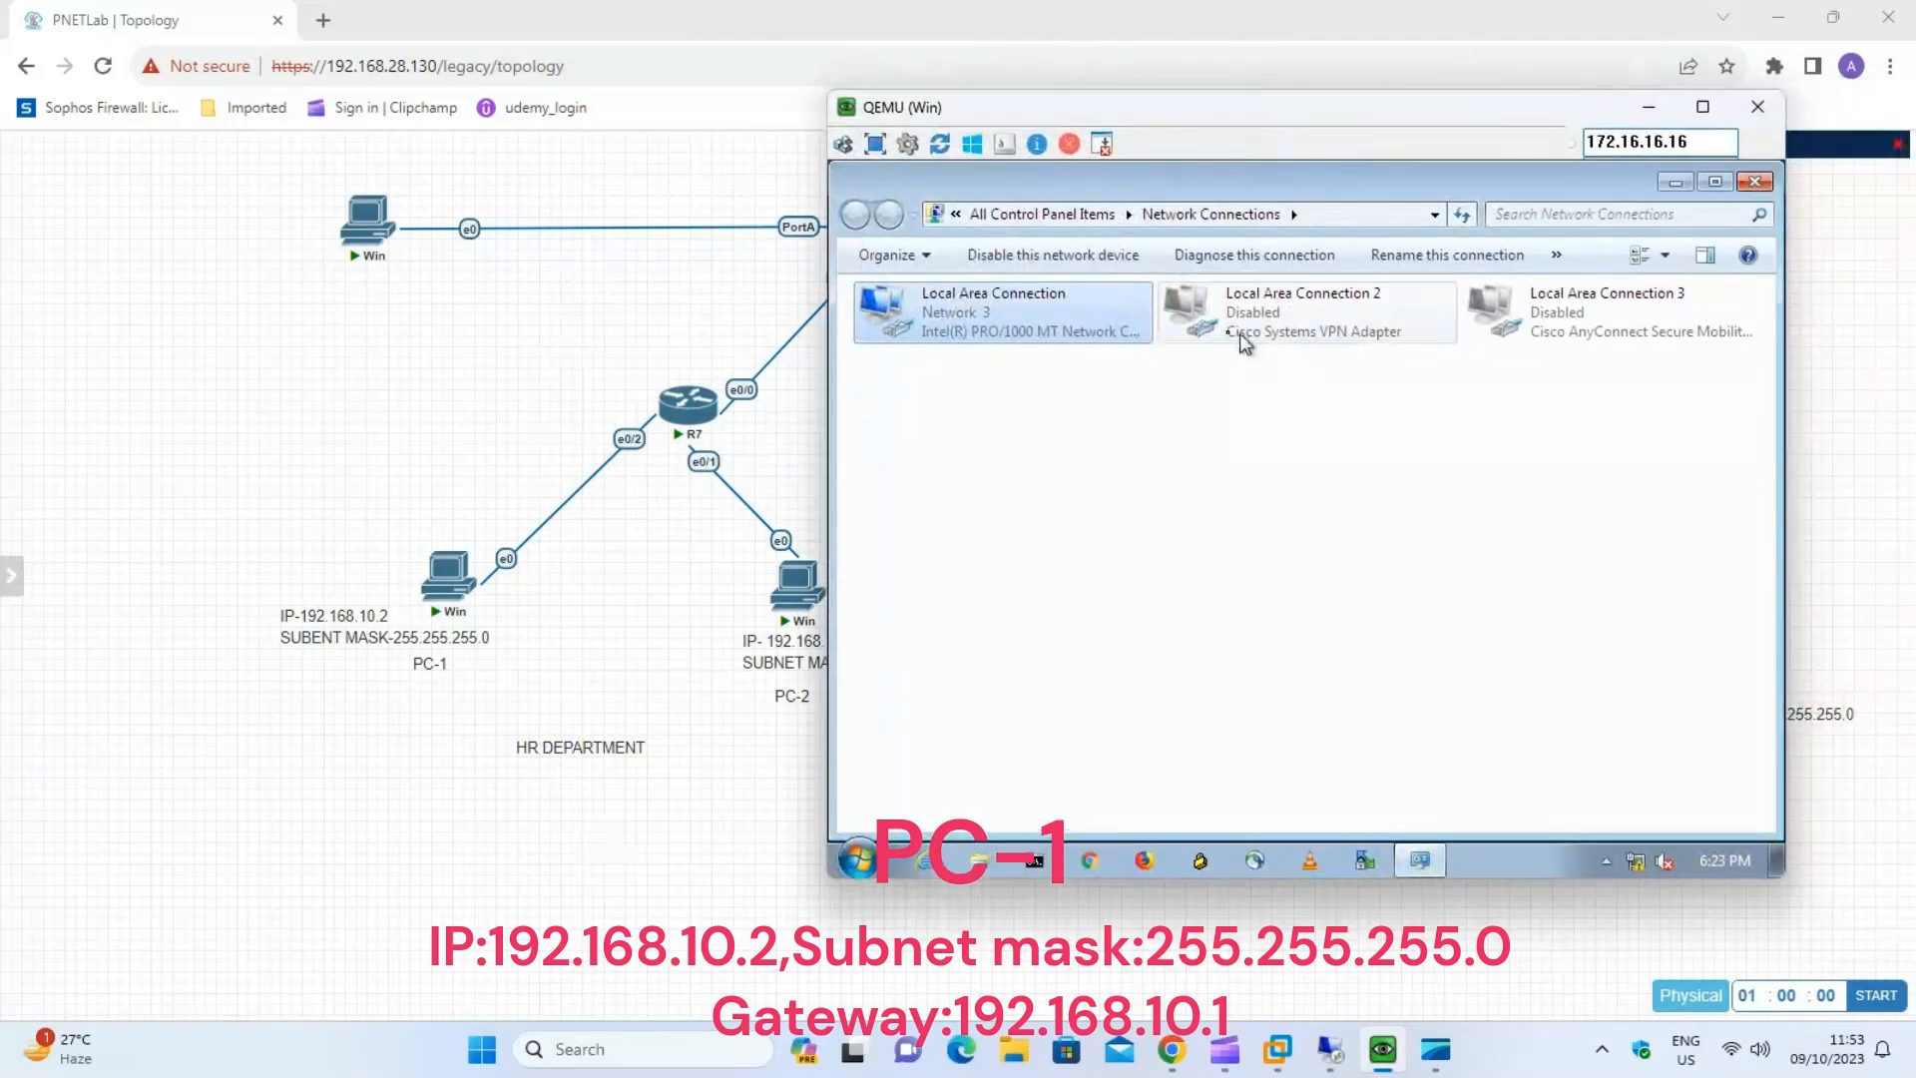
{"action": "right_click", "coordinate": [1010, 349]}
{"action": "left_click", "coordinate": [1014, 349]}
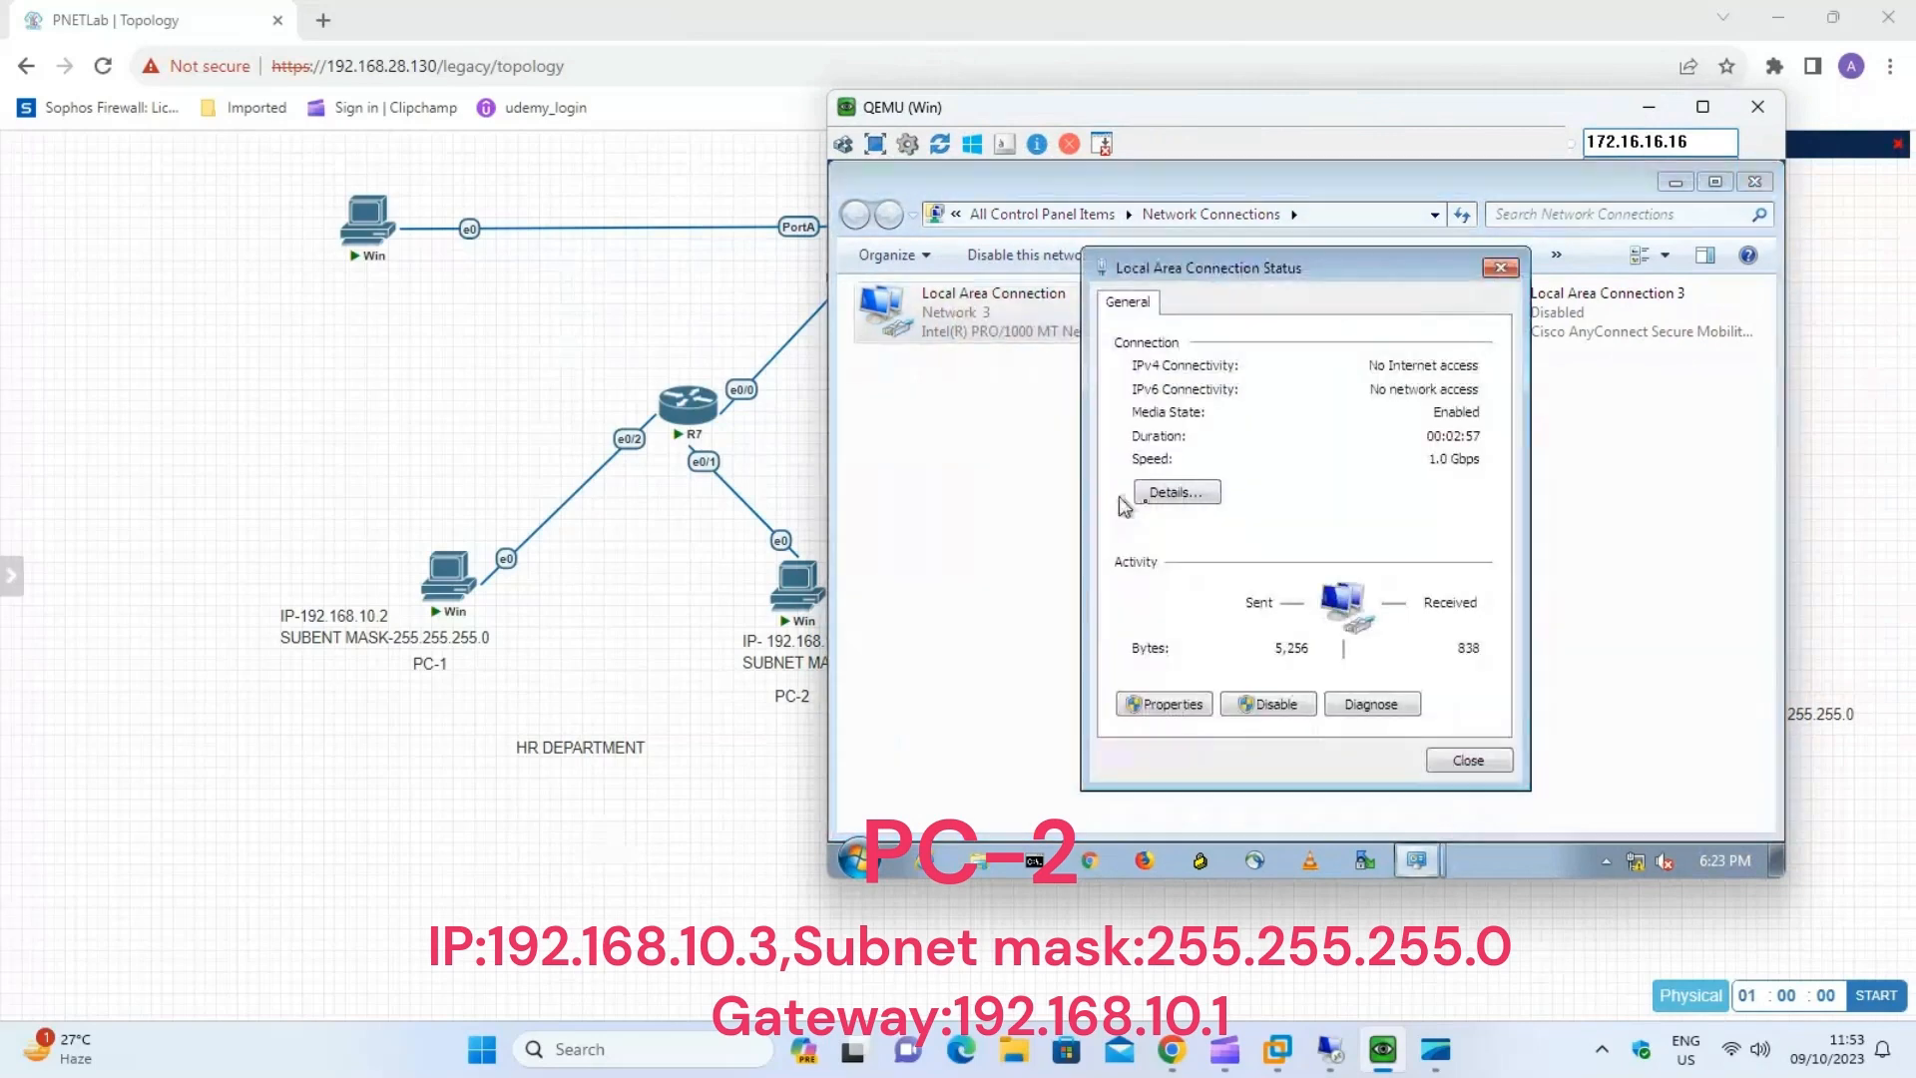
{"action": "left_click", "coordinate": [1164, 488]}
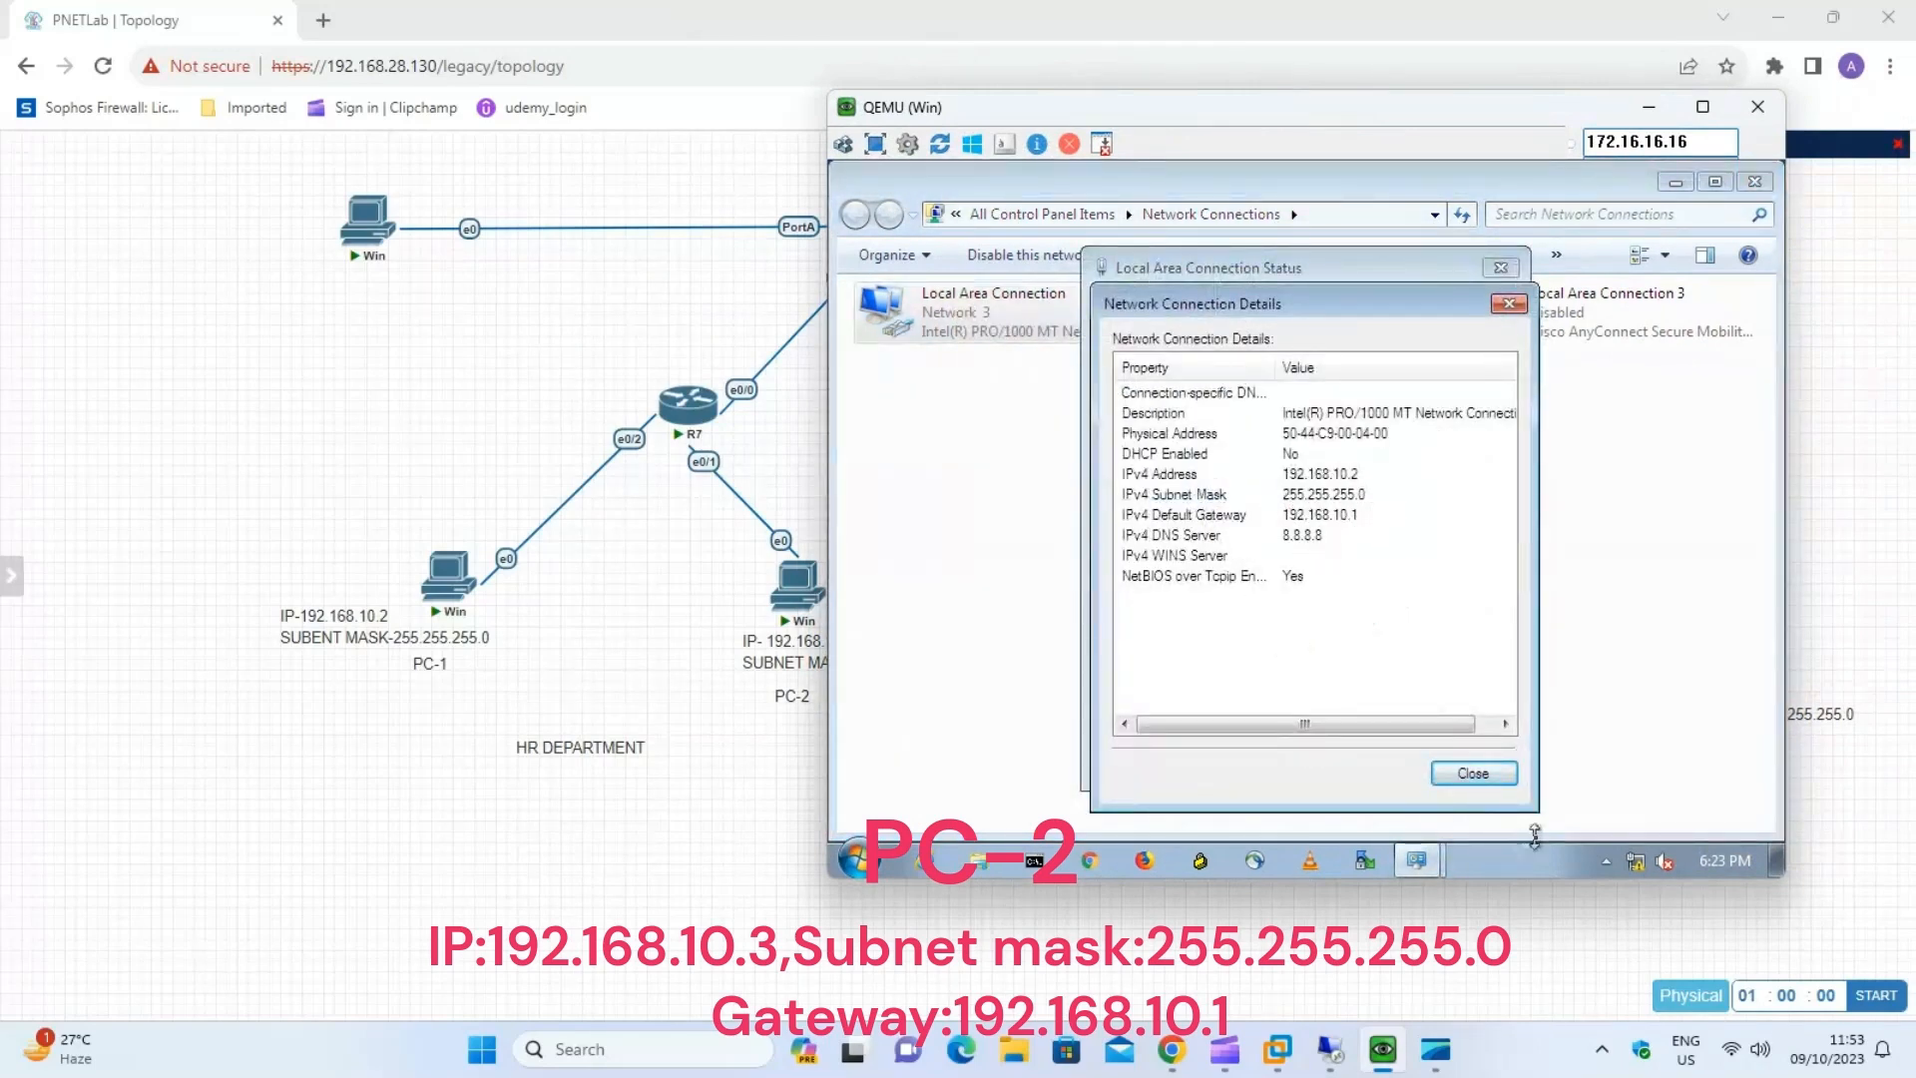
{"action": "left_click", "coordinate": [1474, 774]}
{"action": "left_click", "coordinate": [1478, 763]}
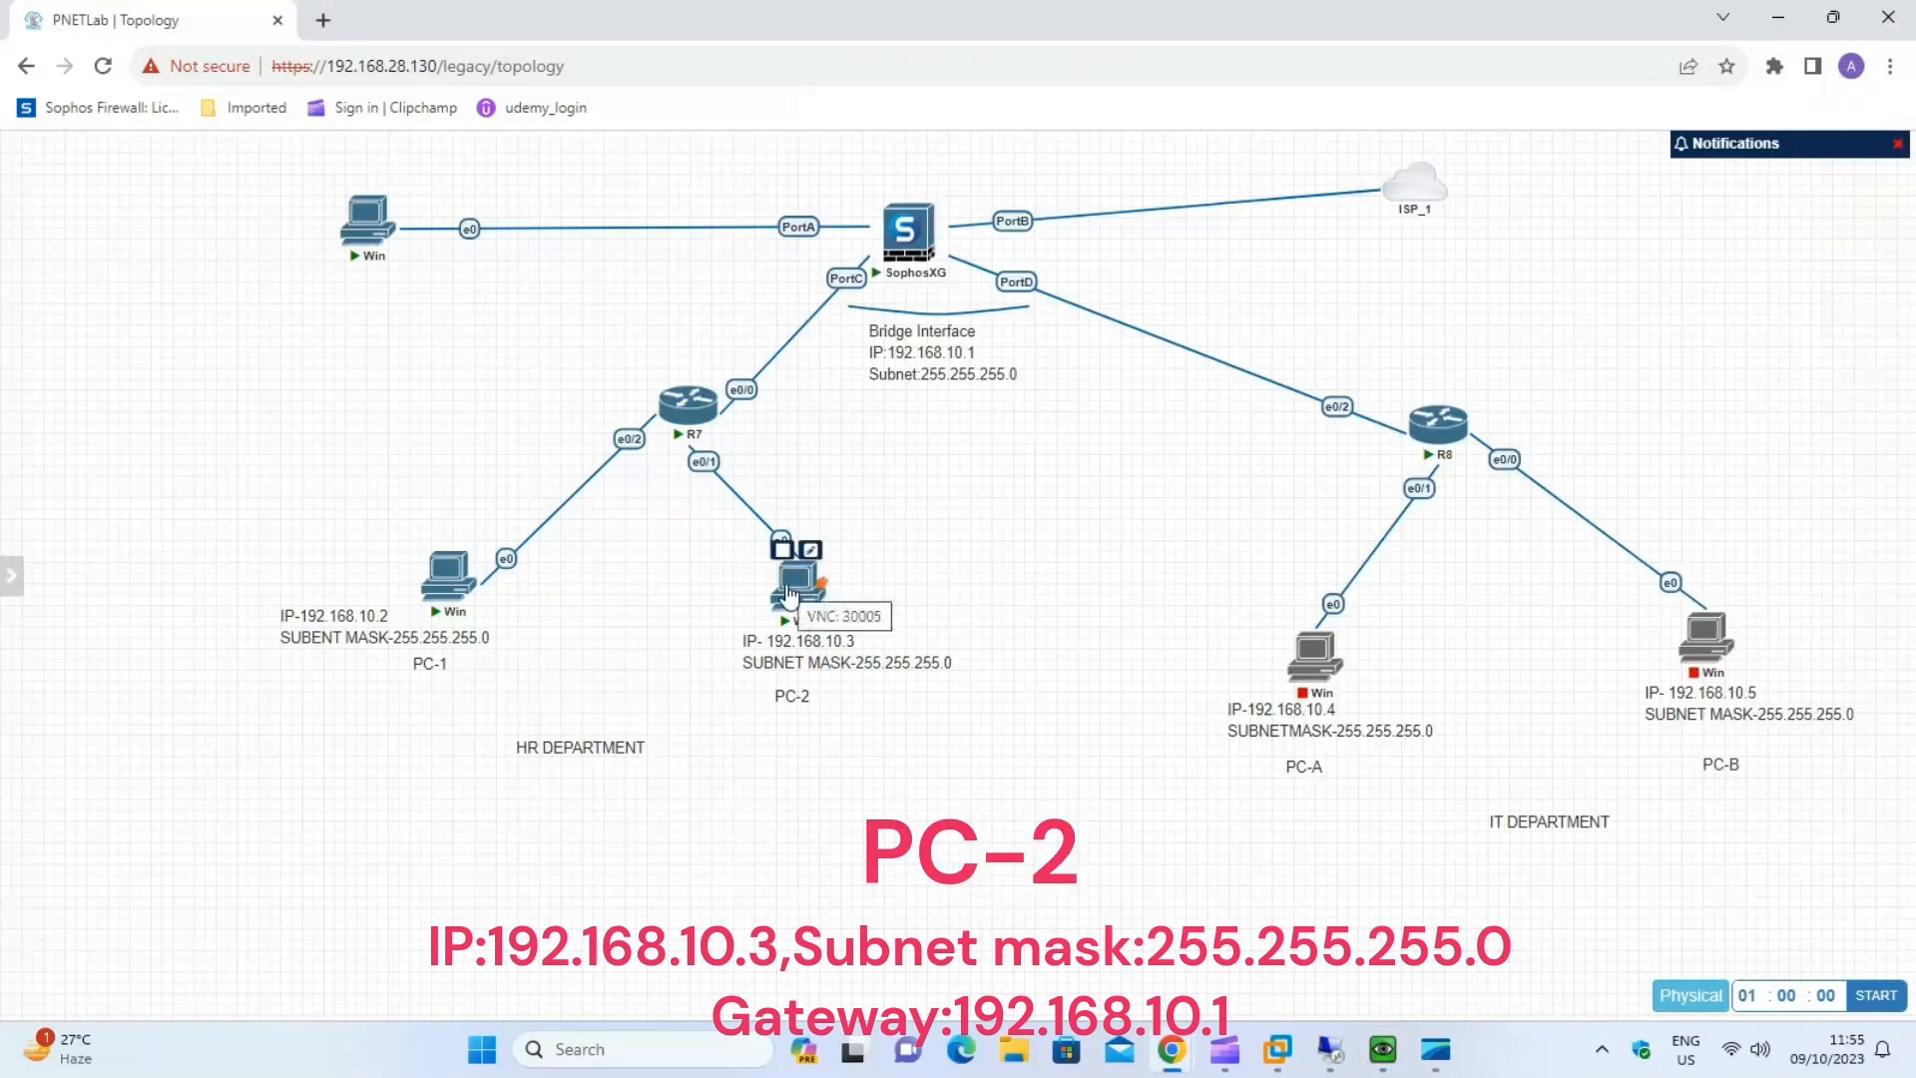
Open PC-2's console with ultravnc_wrapper, place it beside the HR topology and sign in with the account password.
{"action": "left_click", "coordinate": [794, 559]}
{"action": "left_click", "coordinate": [1088, 270]}
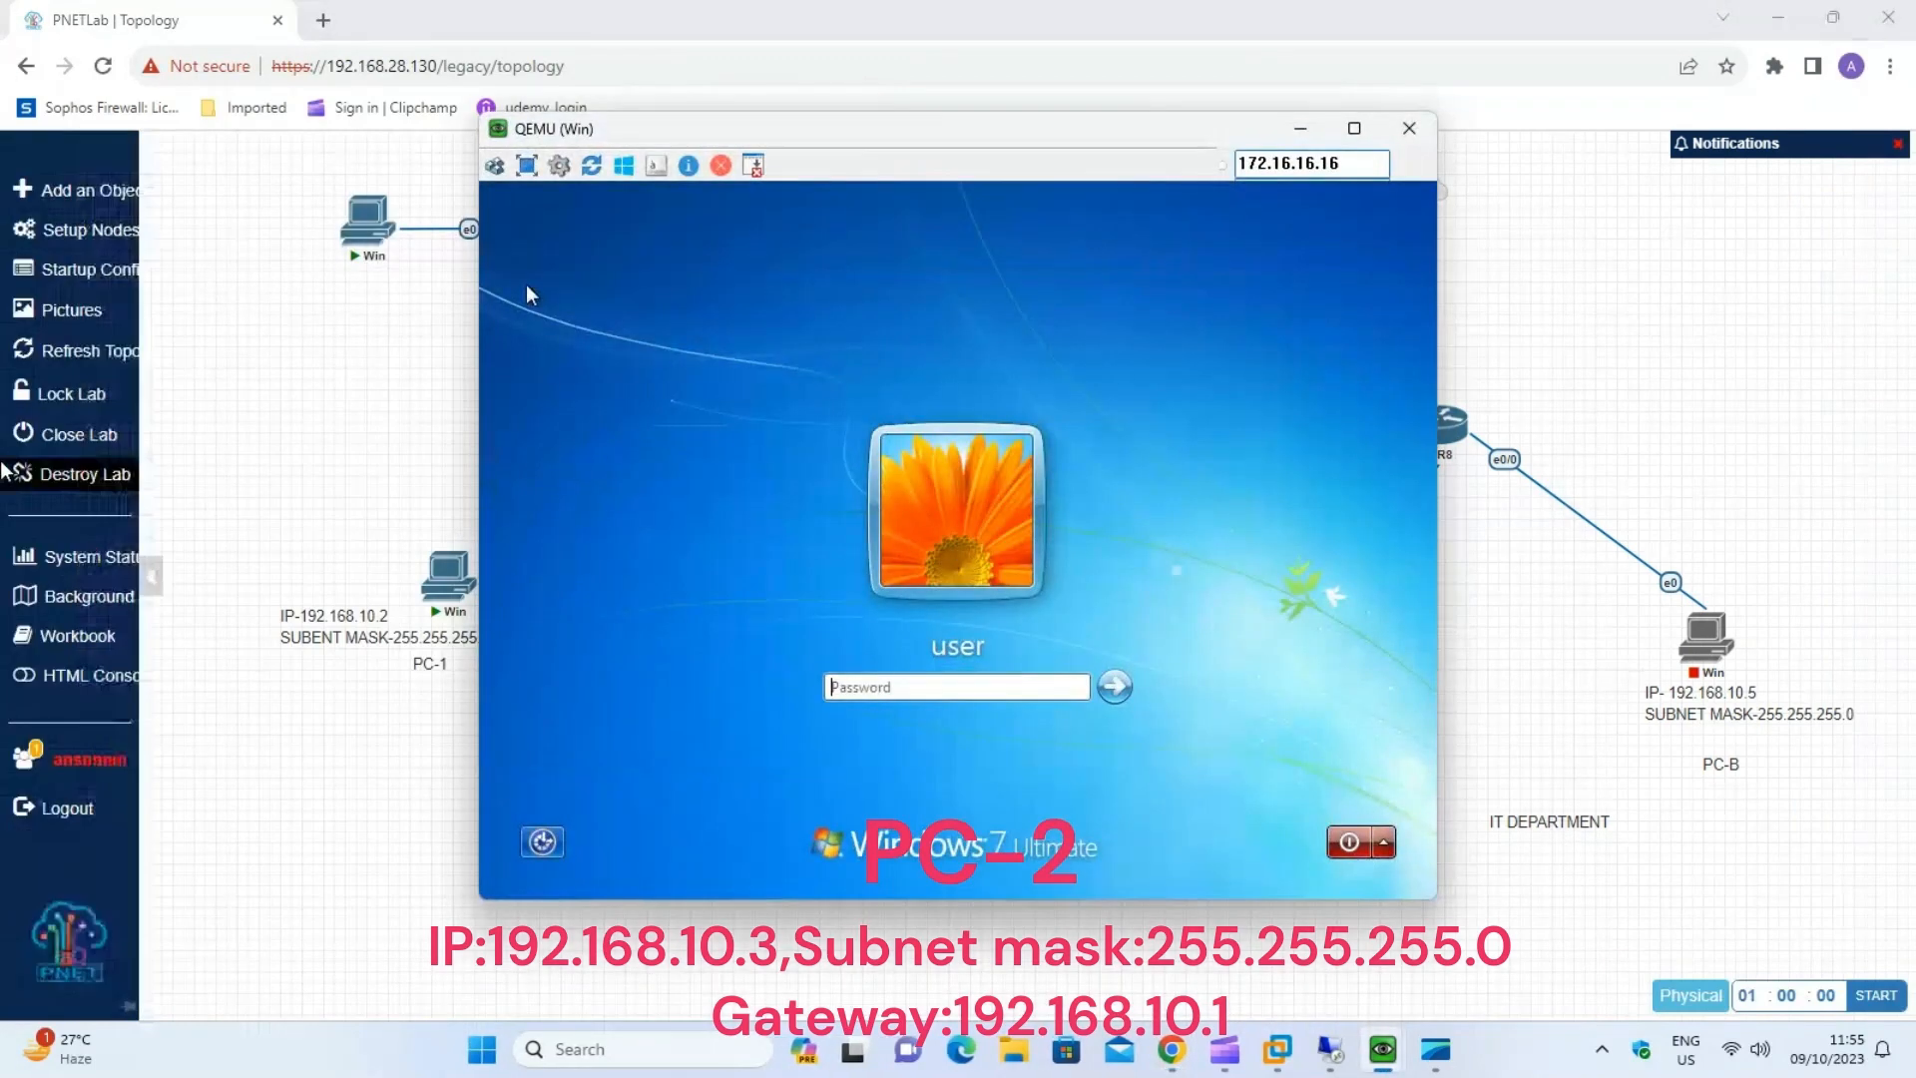
{"action": "left_click_drag", "start_coordinate": [982, 157], "coordinate": [1464, 153]}
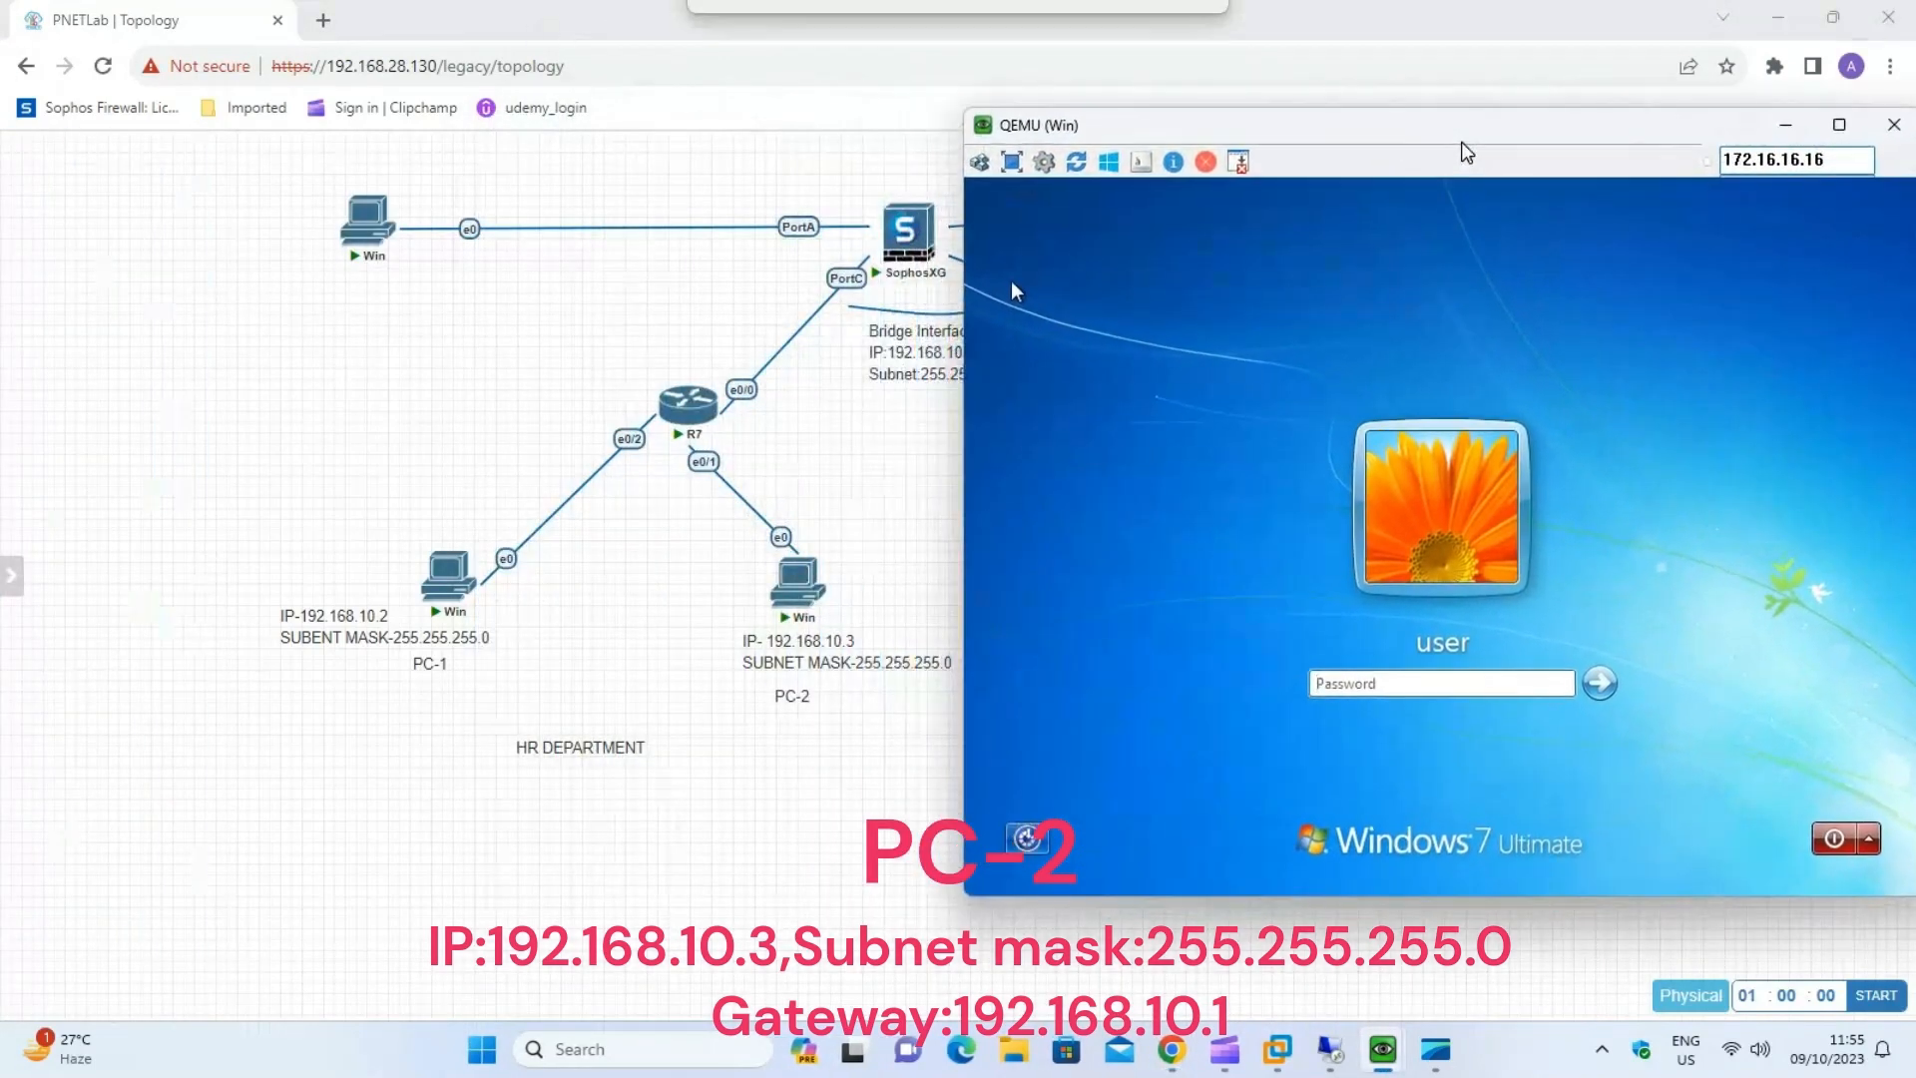
{"action": "type", "text": "•••••••"}
{"action": "key", "text": "Return"}
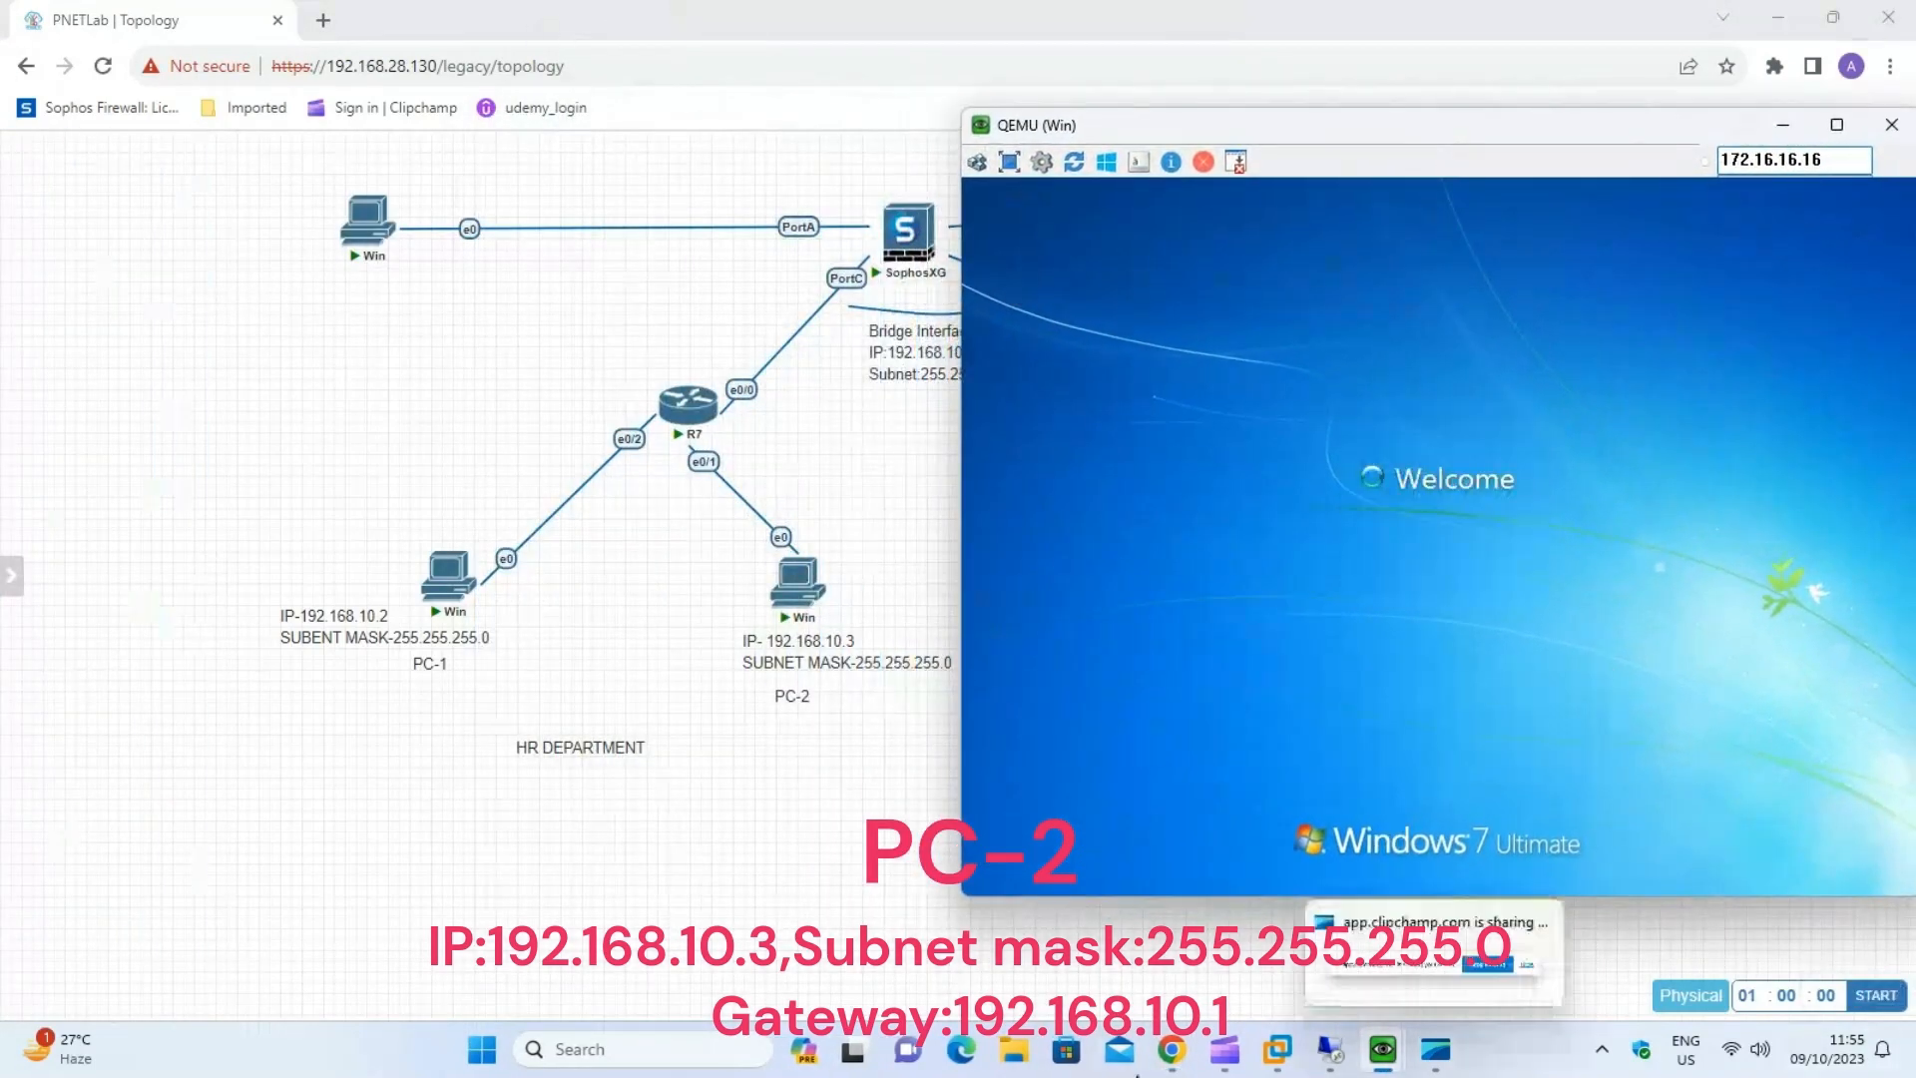
{"action": "mouse_move", "coordinate": [1425, 140]}
{"action": "left_mouse_down"}
{"action": "mouse_move", "coordinate": [1354, 131]}
{"action": "mouse_move", "coordinate": [1416, 154]}
{"action": "left_mouse_up"}
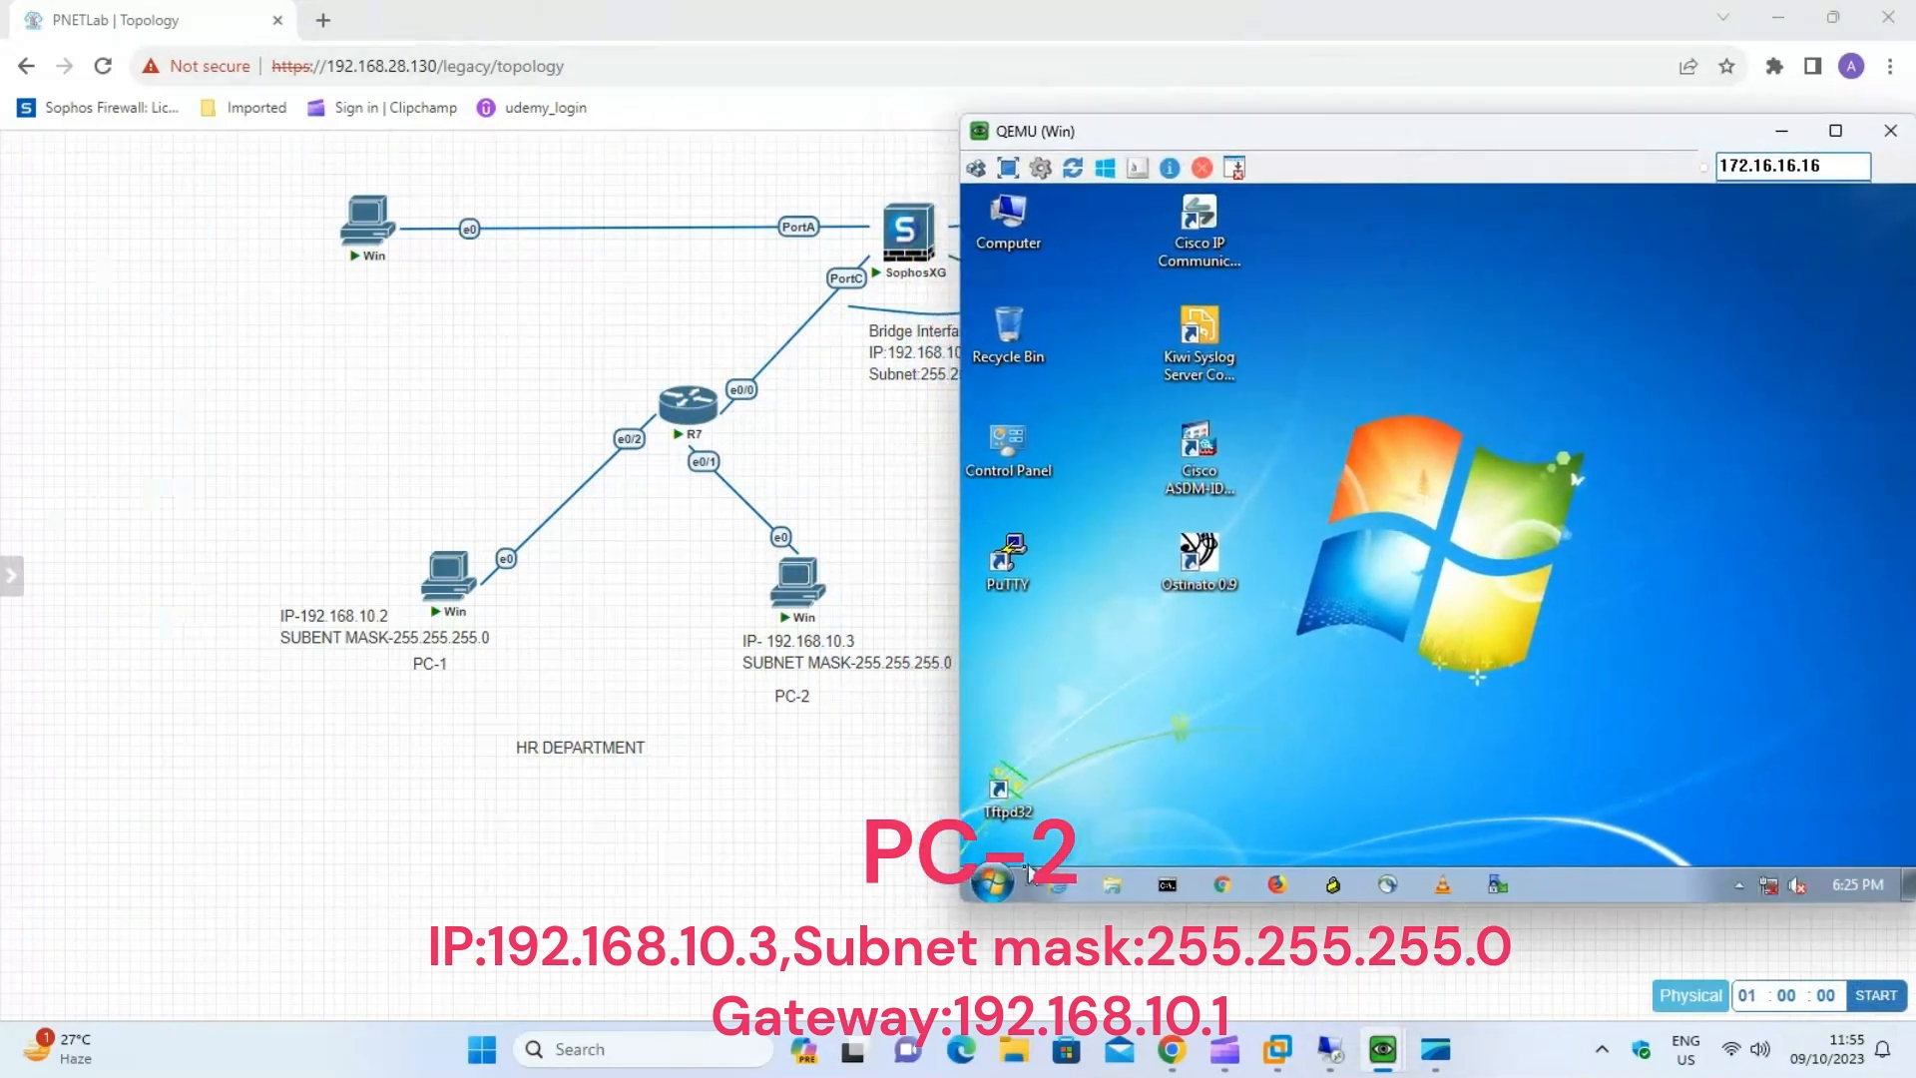
Open Network Connections on PC-2 by running ncpa.cpl.
{"action": "left_click", "coordinate": [1008, 874]}
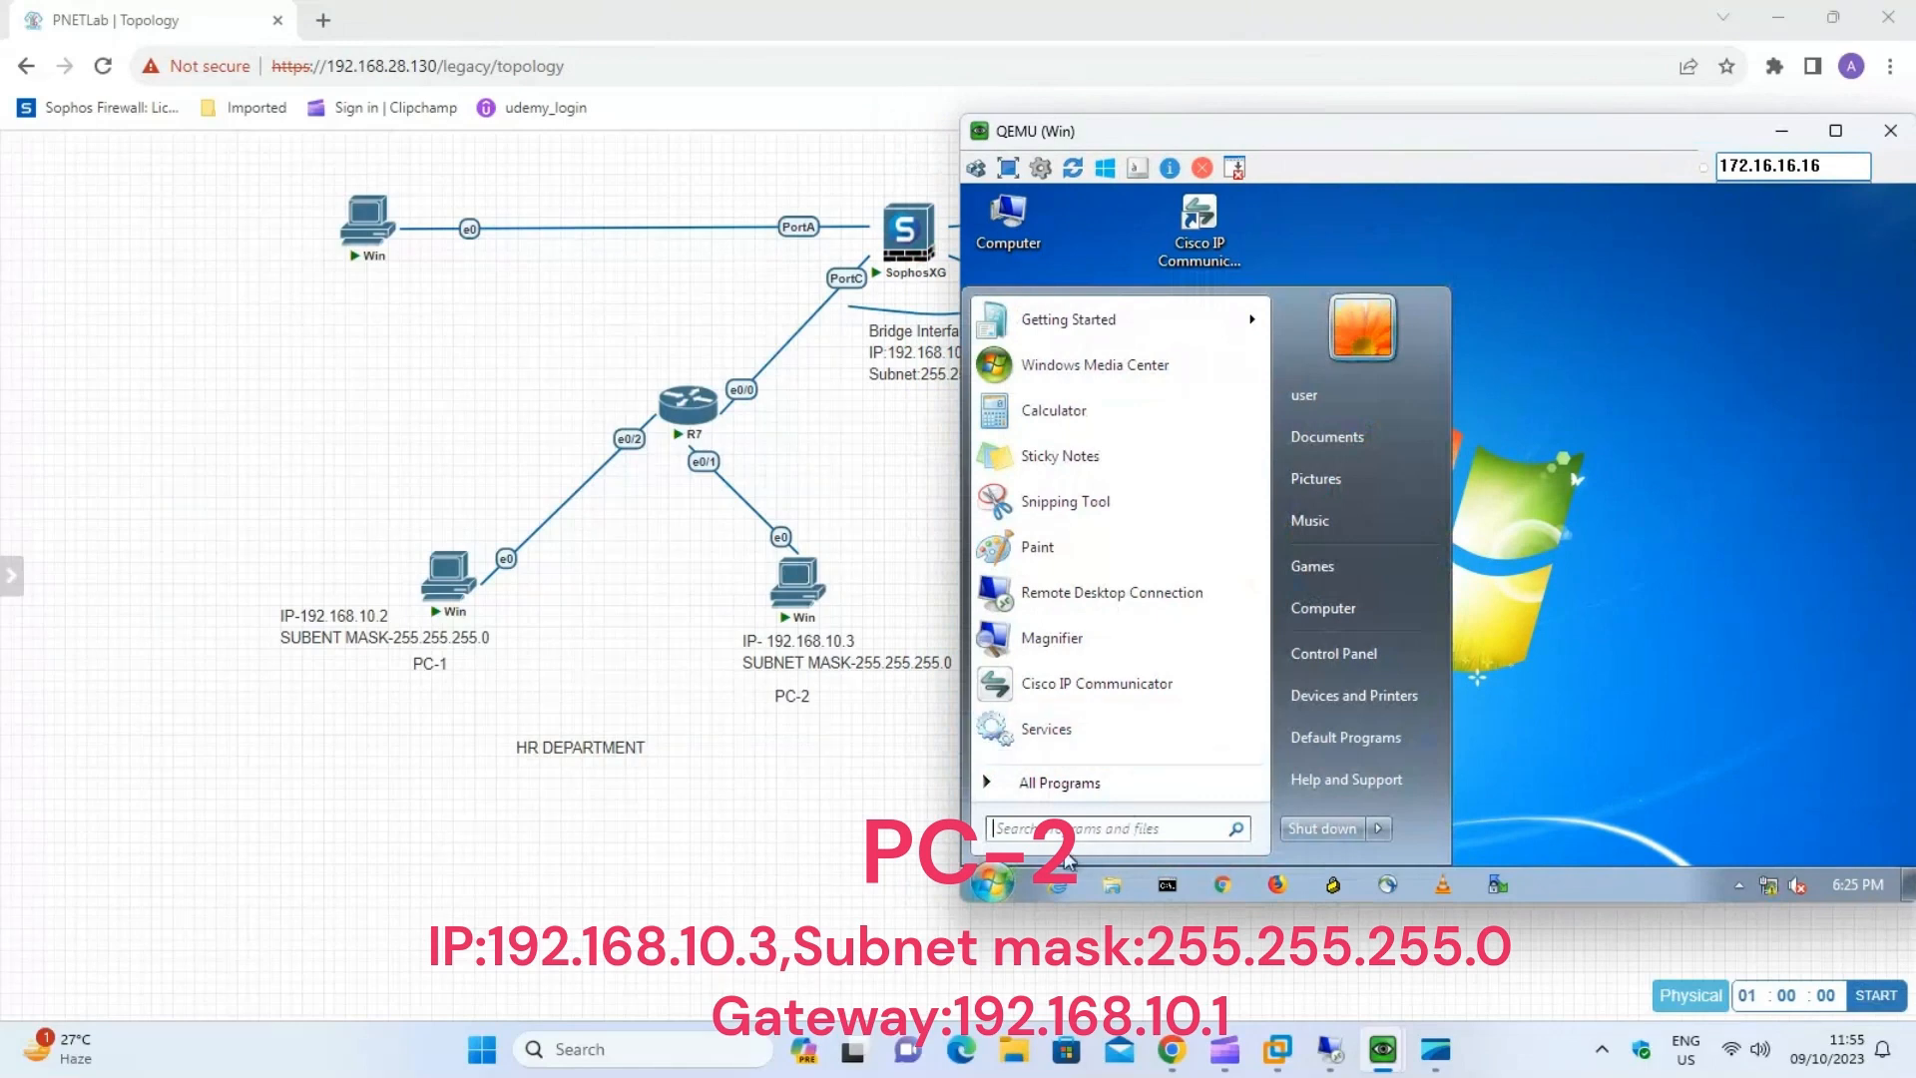
{"action": "key", "text": "super+r"}
{"action": "left_click", "coordinate": [1166, 819]}
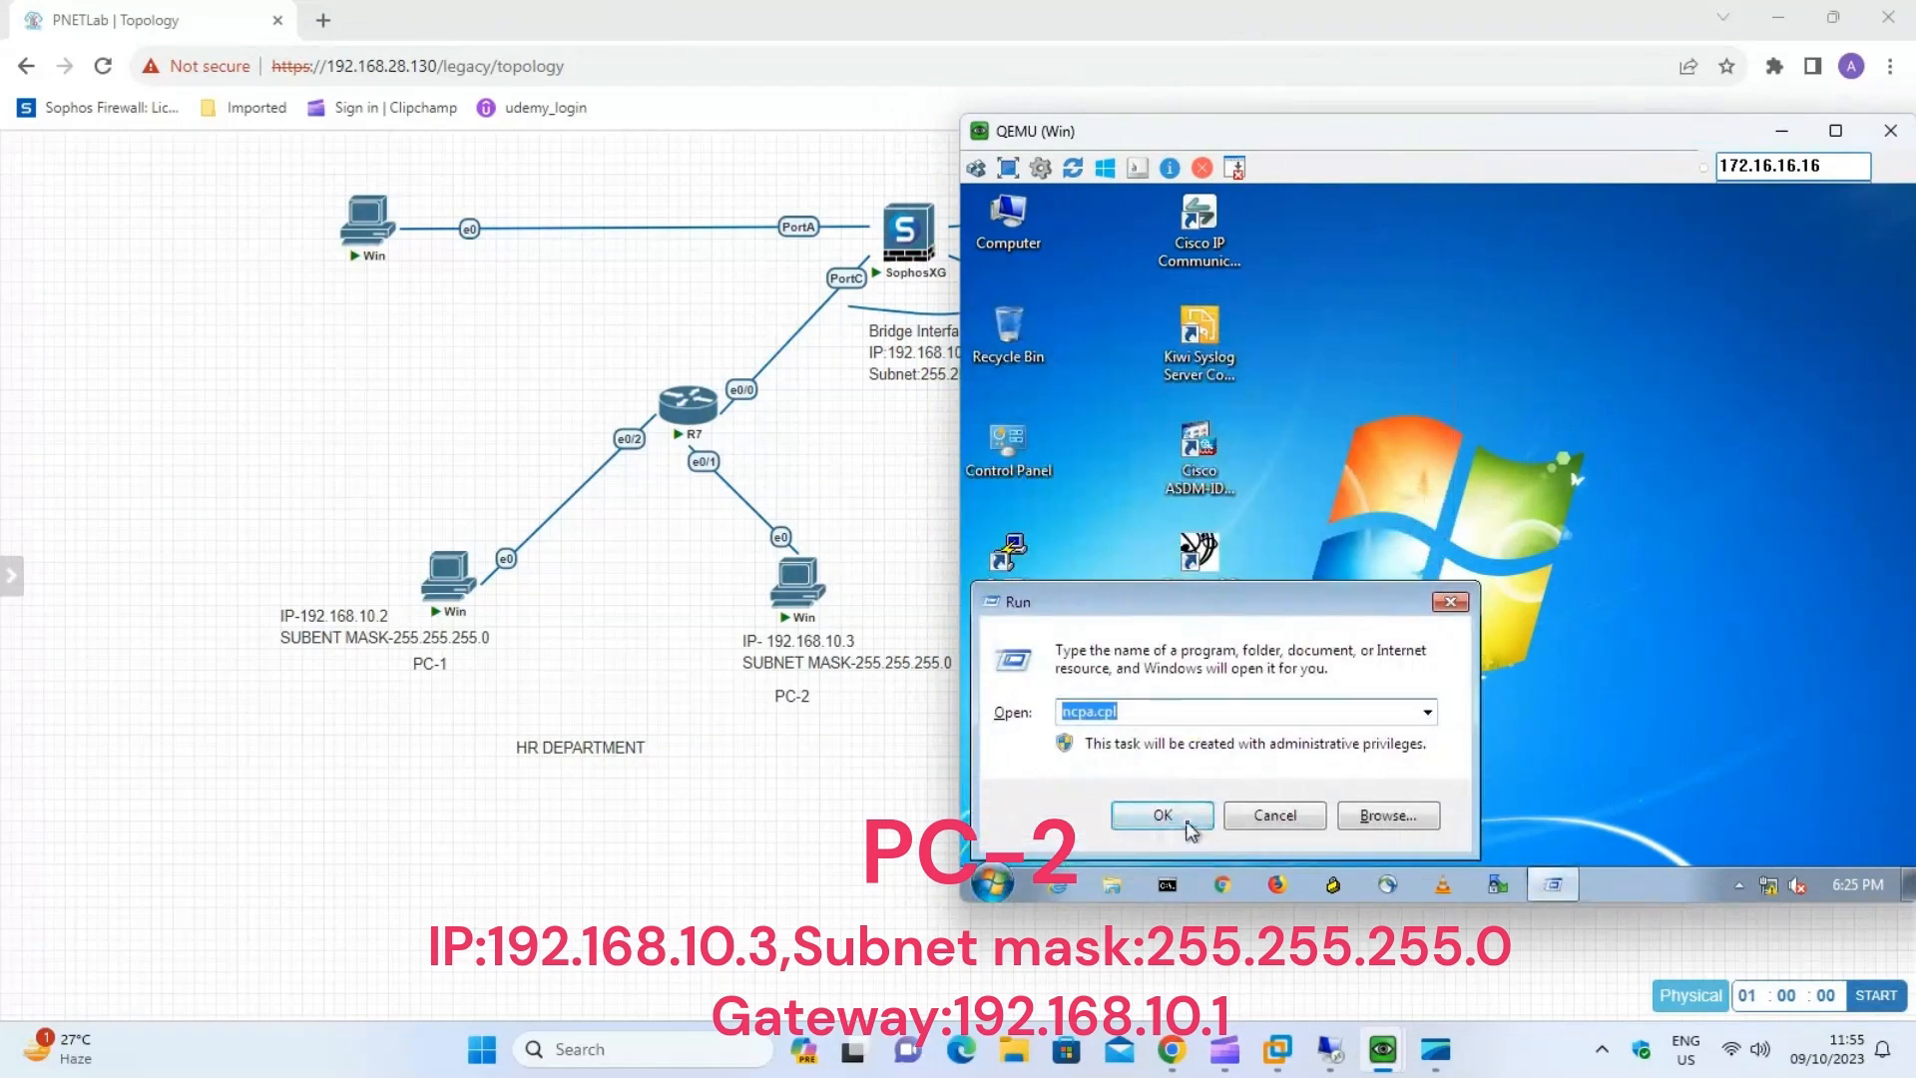
Set PC-2's Local Area Connection IPv4 address to 192.168.10.3, subnet mask to 255.255.255.0 and default gateway to 192.168.10.1.
{"action": "right_click", "coordinate": [1131, 337]}
{"action": "left_click", "coordinate": [1197, 378]}
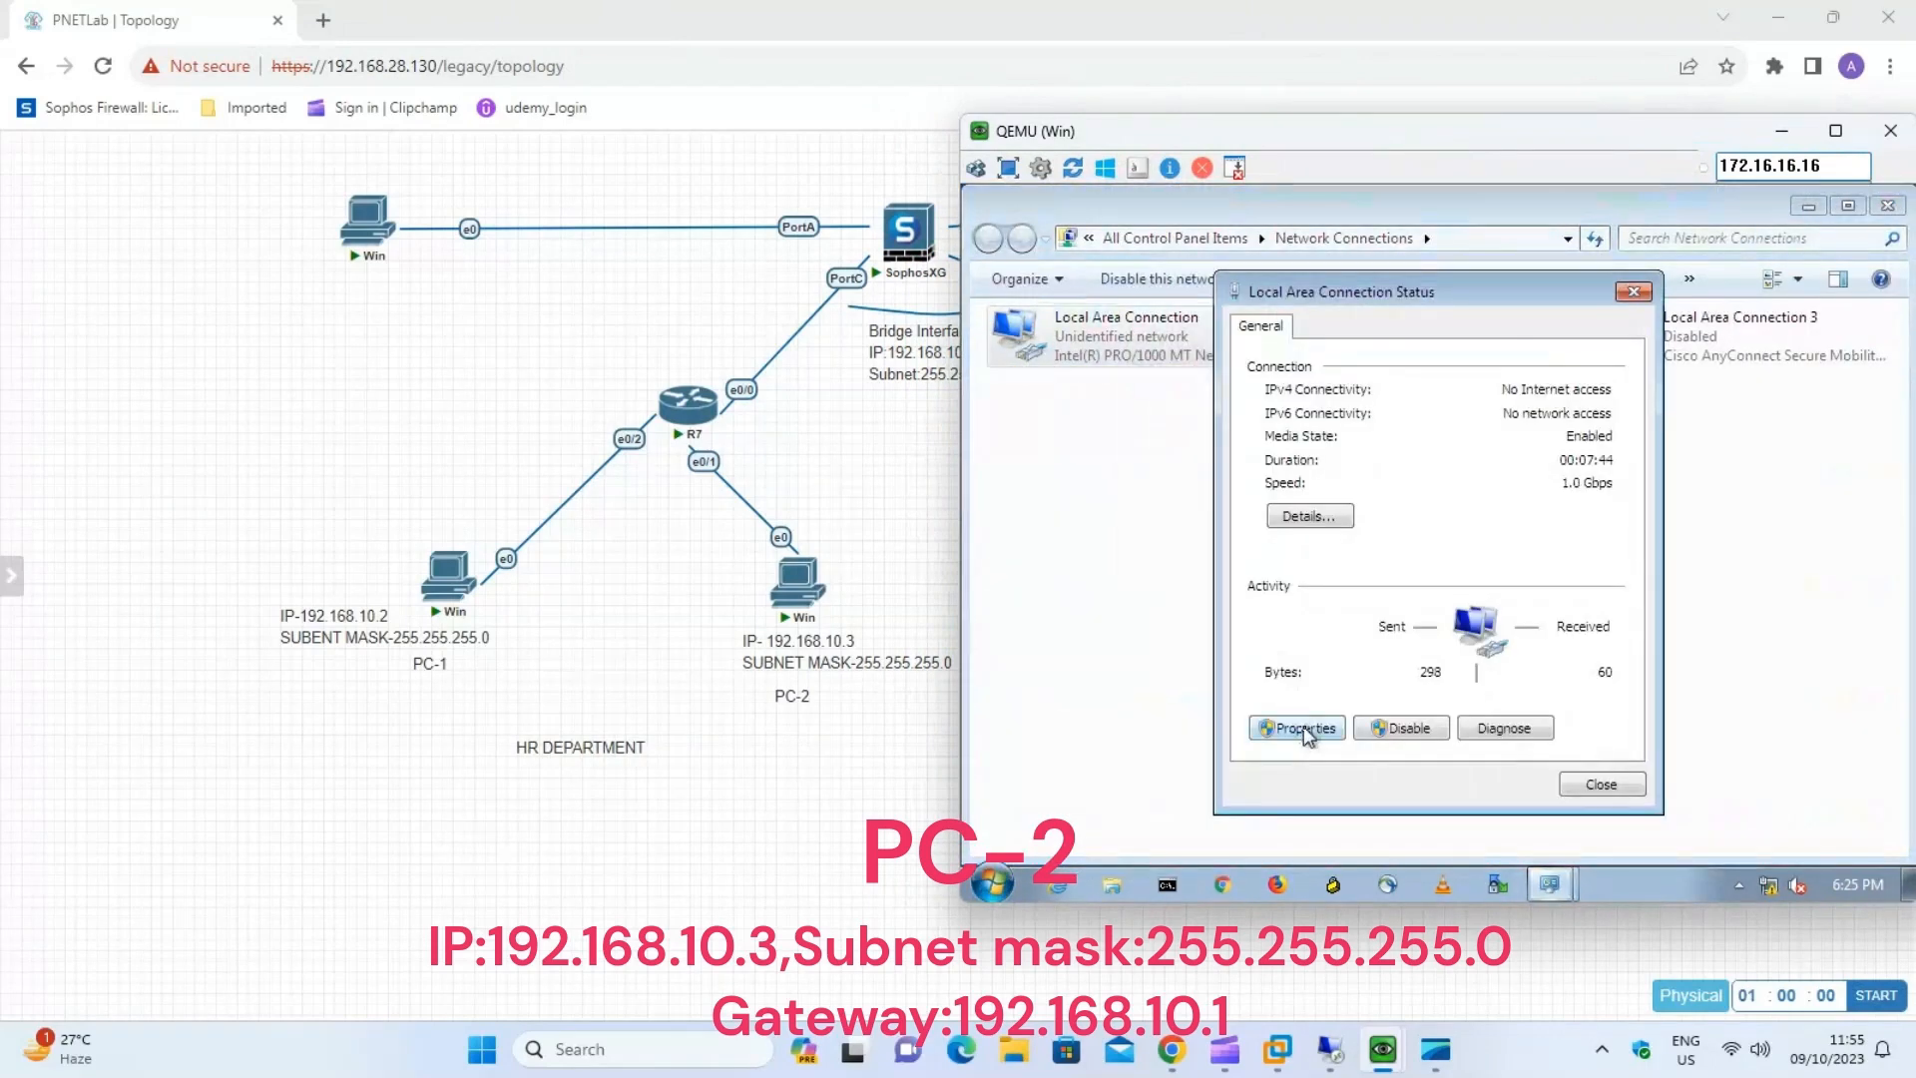
{"action": "left_click", "coordinate": [1303, 731]}
{"action": "double_click", "coordinate": [1437, 589]}
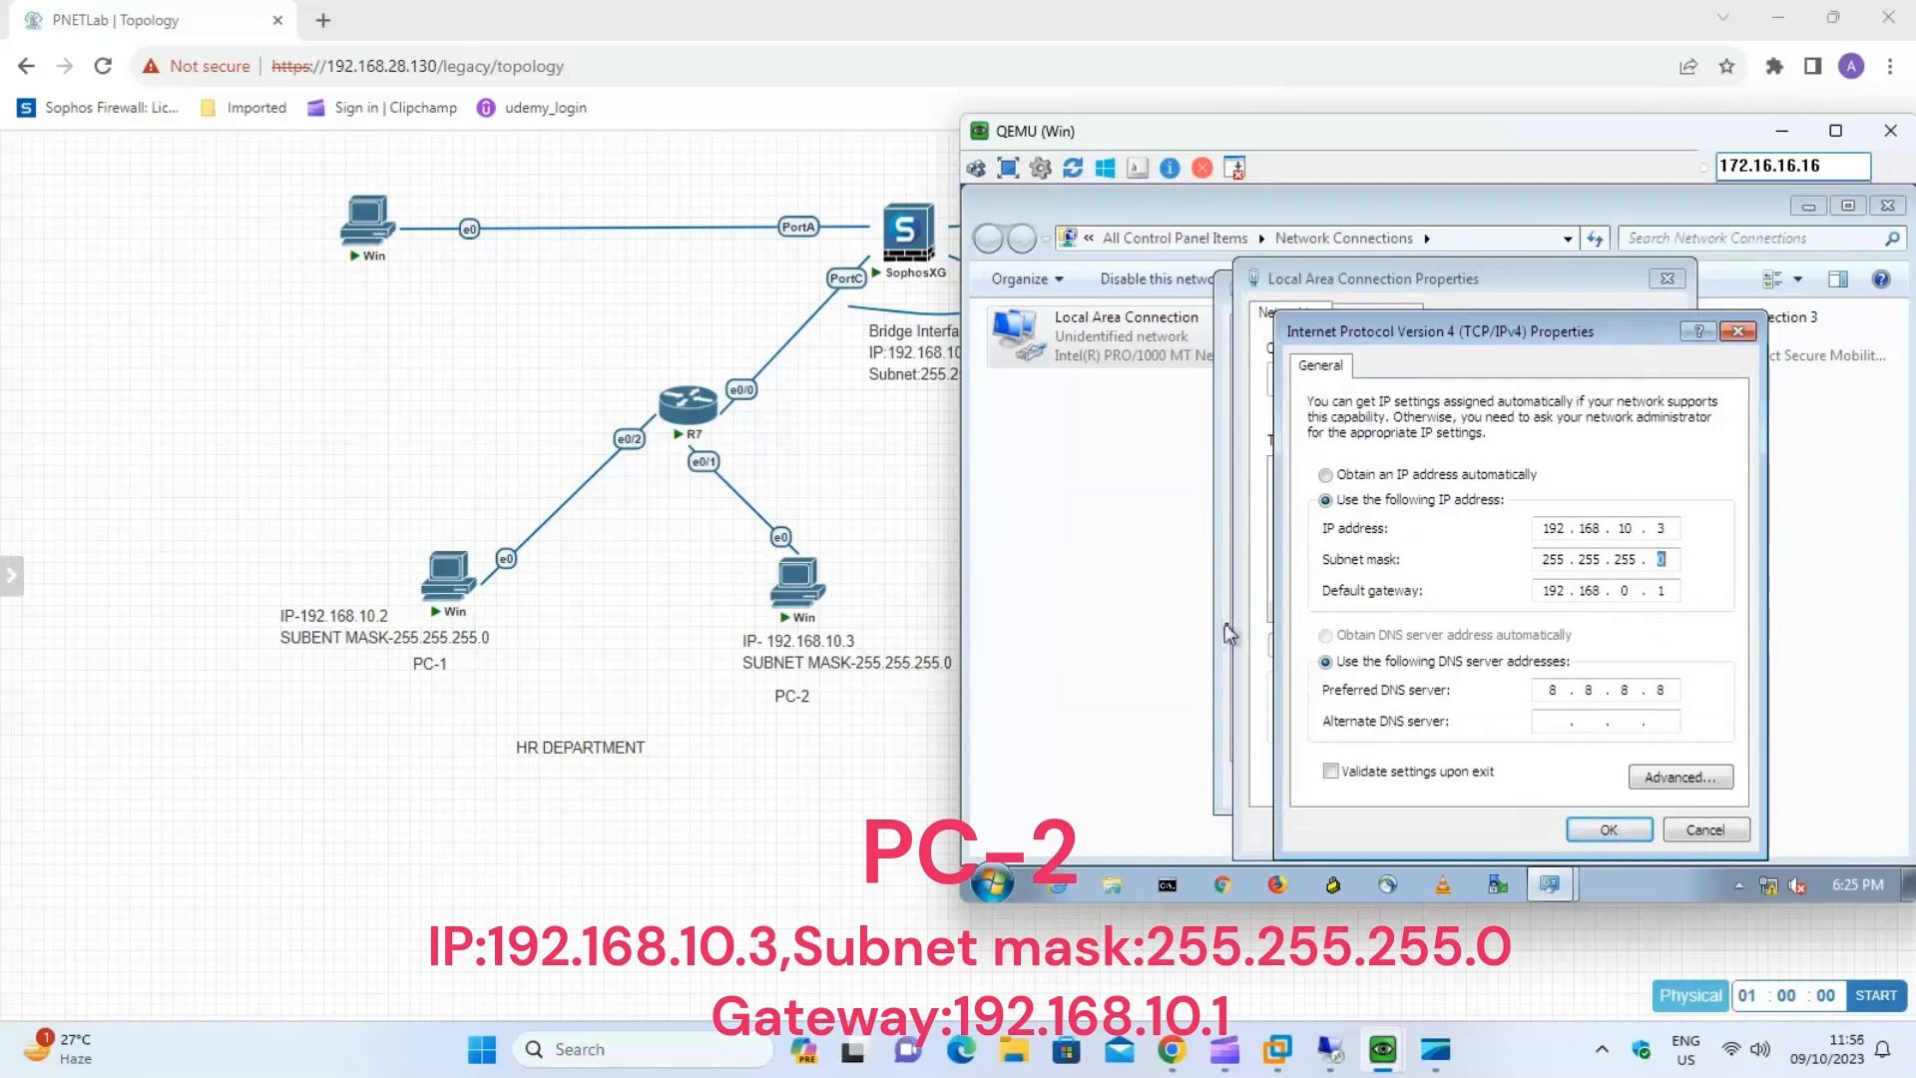
{"action": "mouse_move", "coordinate": [1278, 135]}
{"action": "left_mouse_down"}
{"action": "mouse_move", "coordinate": [1332, 124]}
{"action": "mouse_move", "coordinate": [1261, 170]}
{"action": "left_mouse_up"}
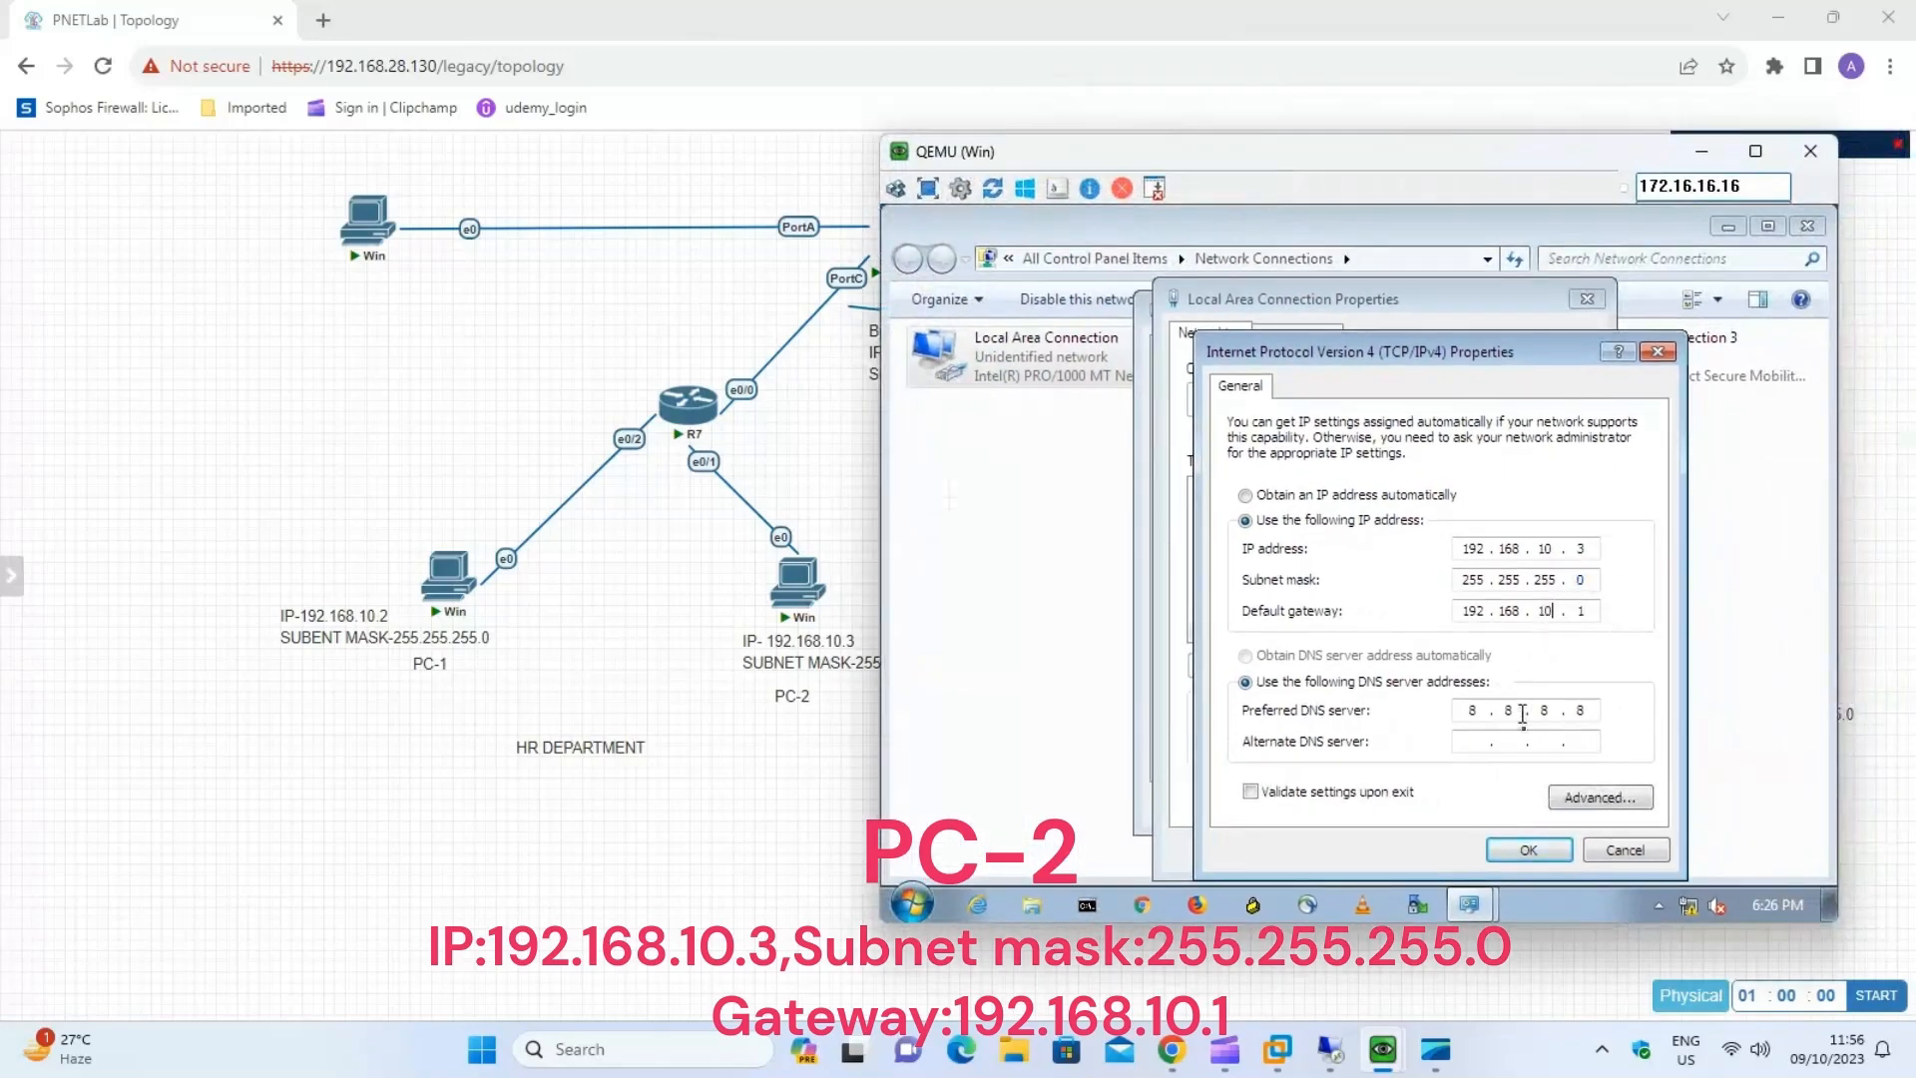
{"action": "left_click", "coordinate": [1528, 848]}
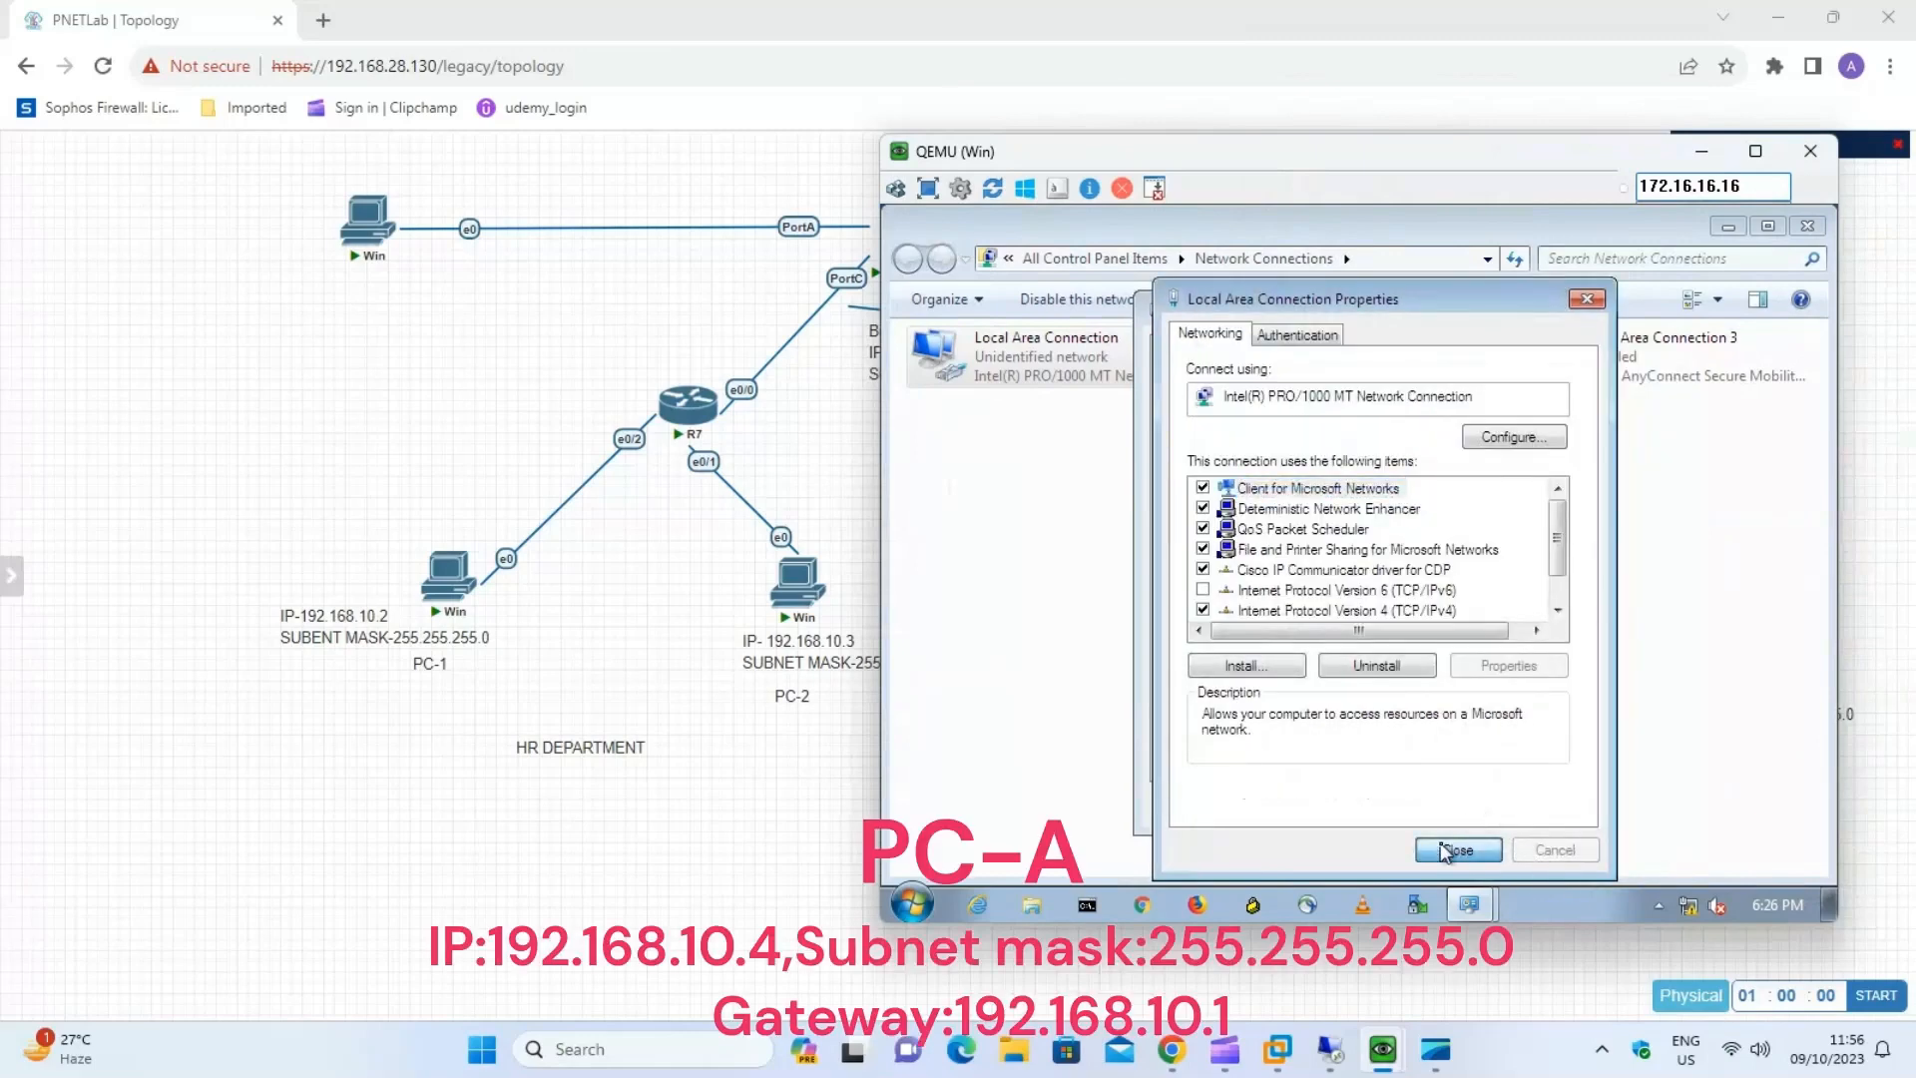
{"action": "left_click", "coordinate": [1444, 849]}
{"action": "left_click", "coordinate": [1516, 793]}
{"action": "left_click", "coordinate": [1807, 227]}
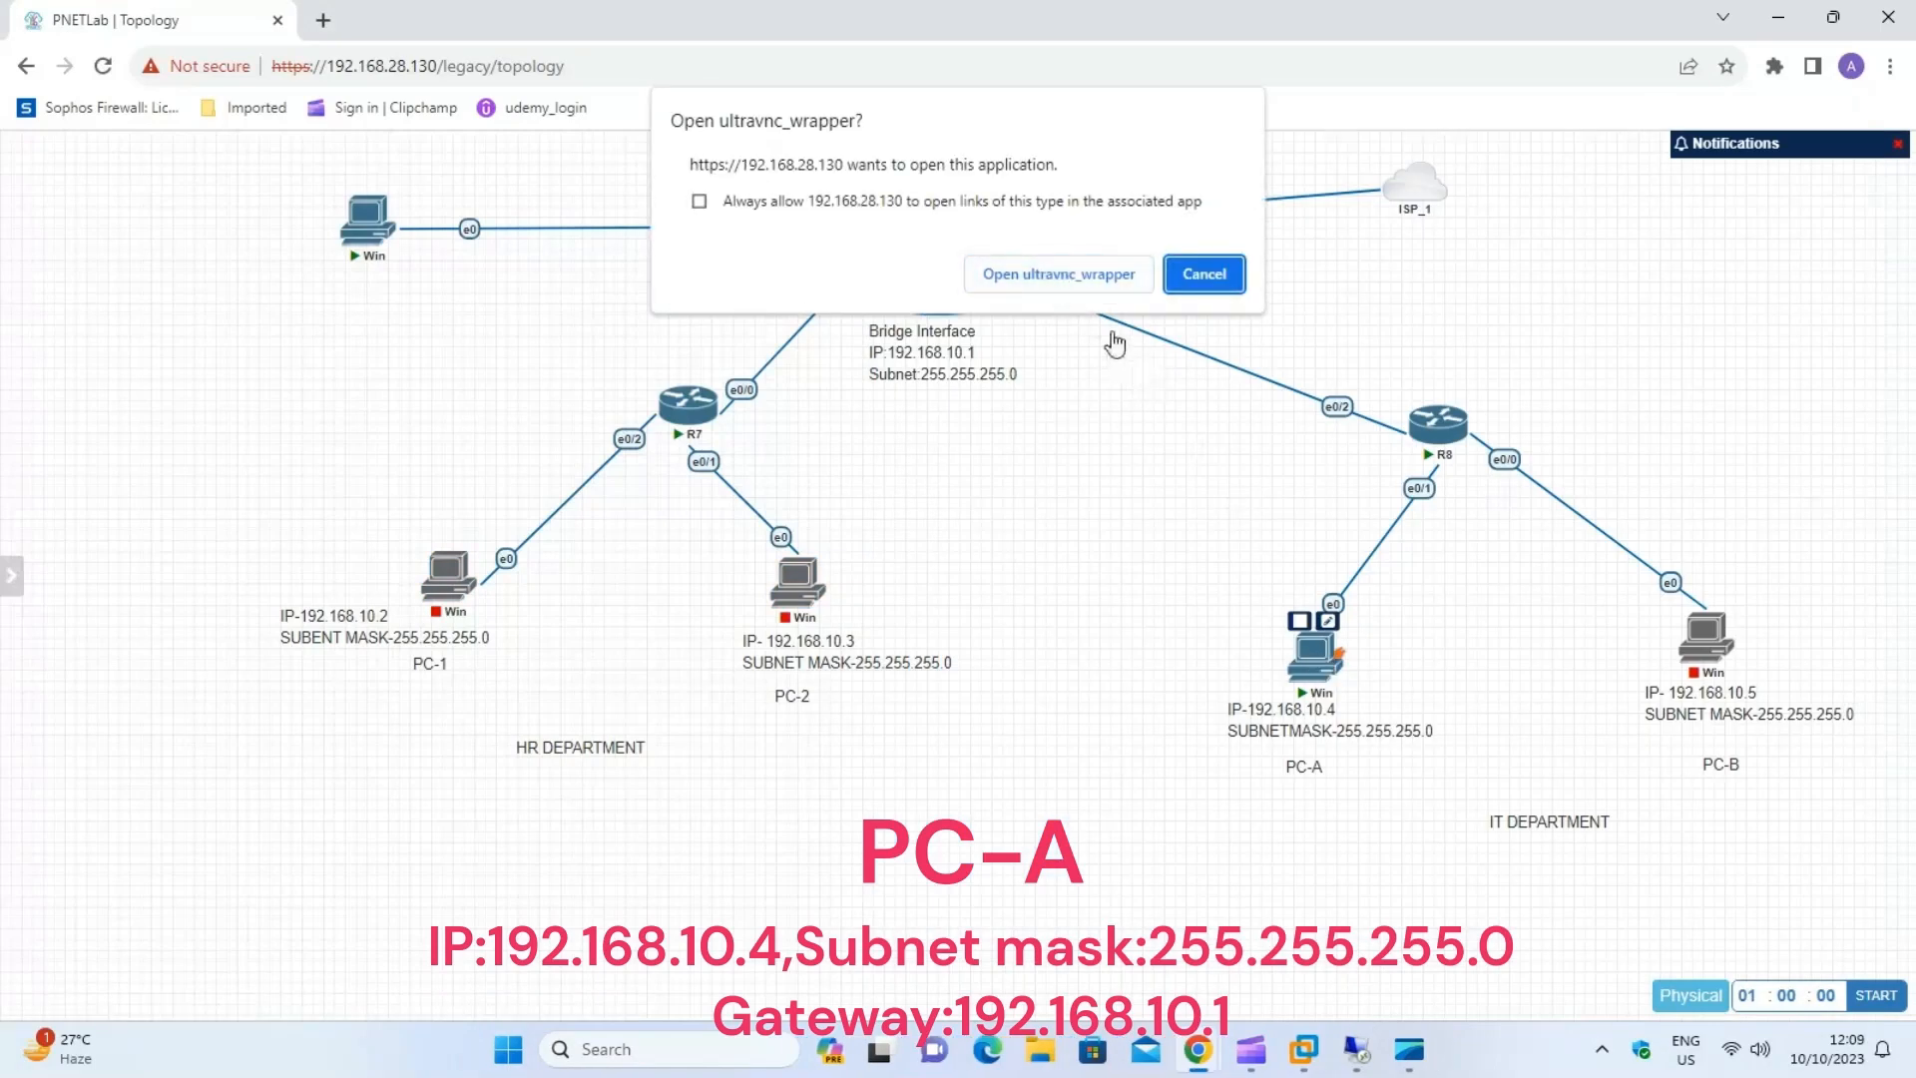
Open PC-A's console with ultravnc_wrapper, start Windows normally, sign in with the account password and place the console beside the IT topology.
{"action": "left_click", "coordinate": [1058, 275]}
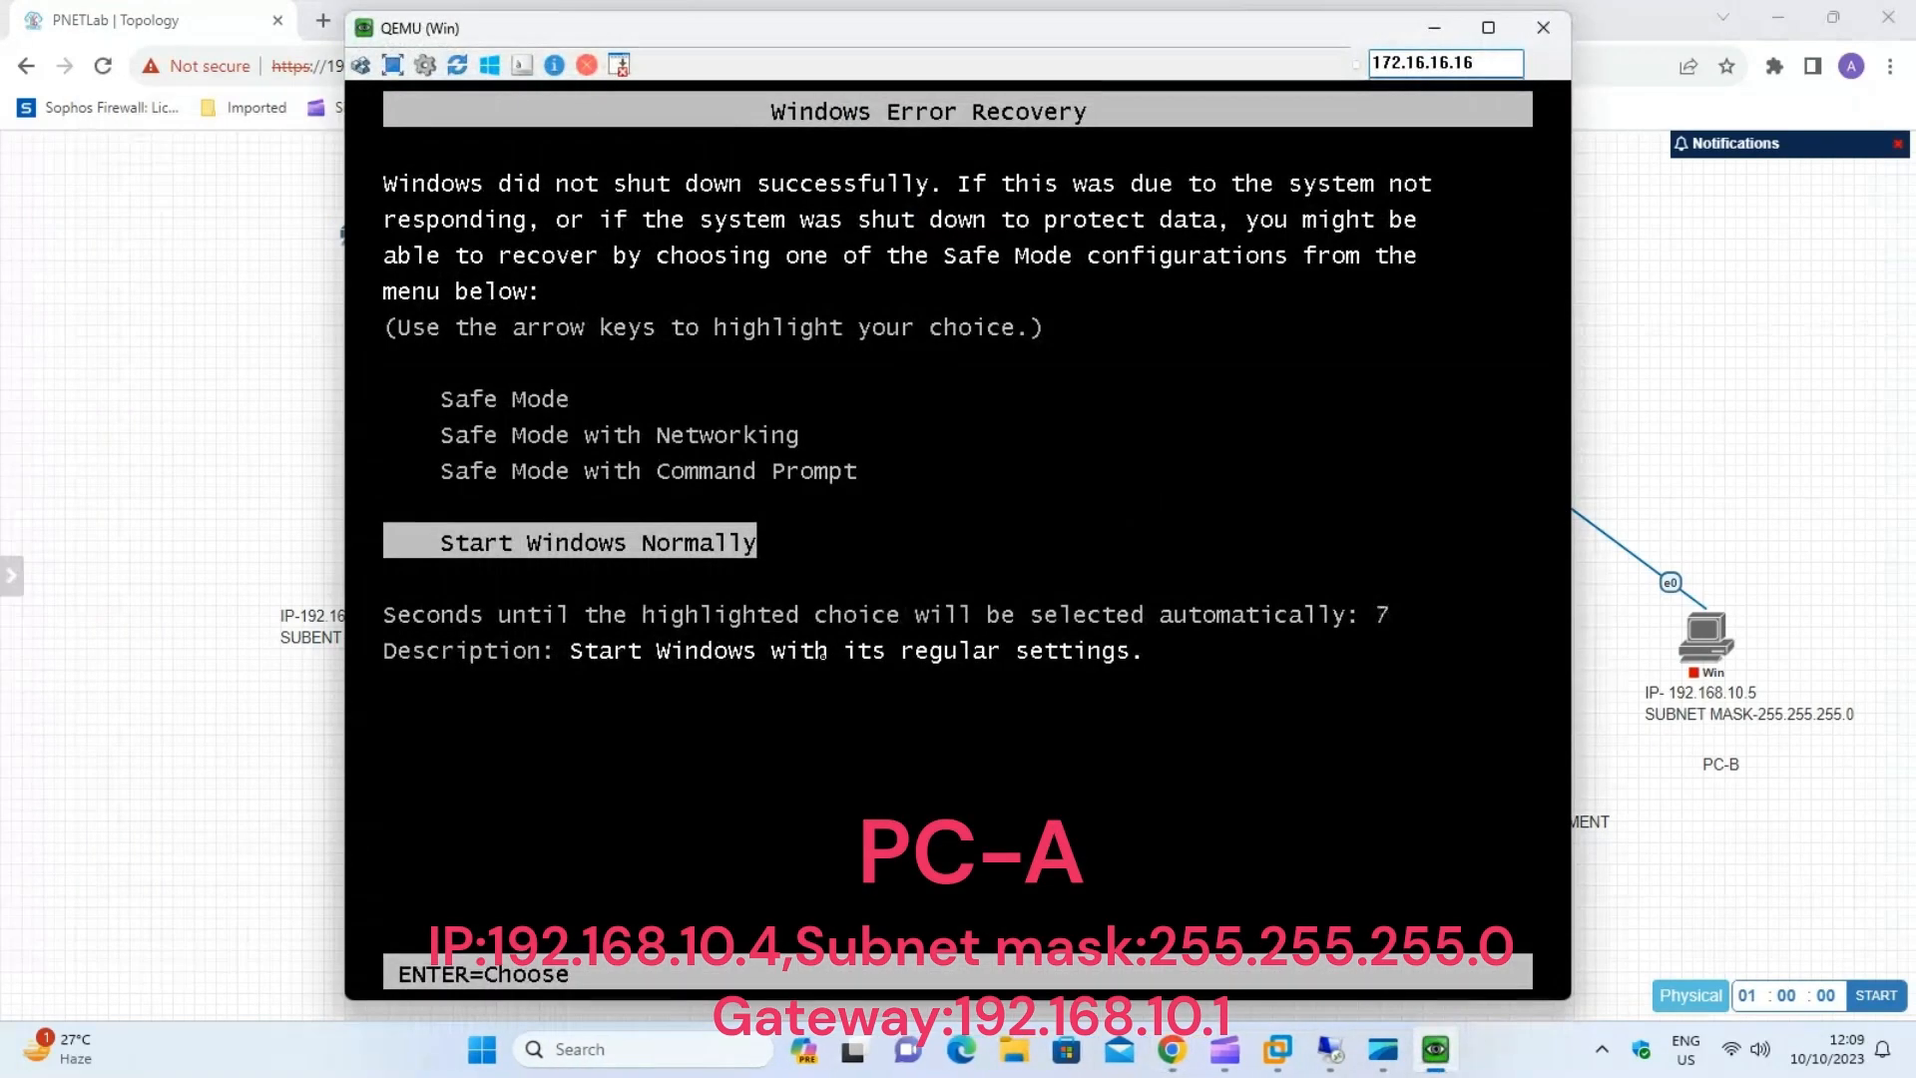
{"action": "key", "text": "Return"}
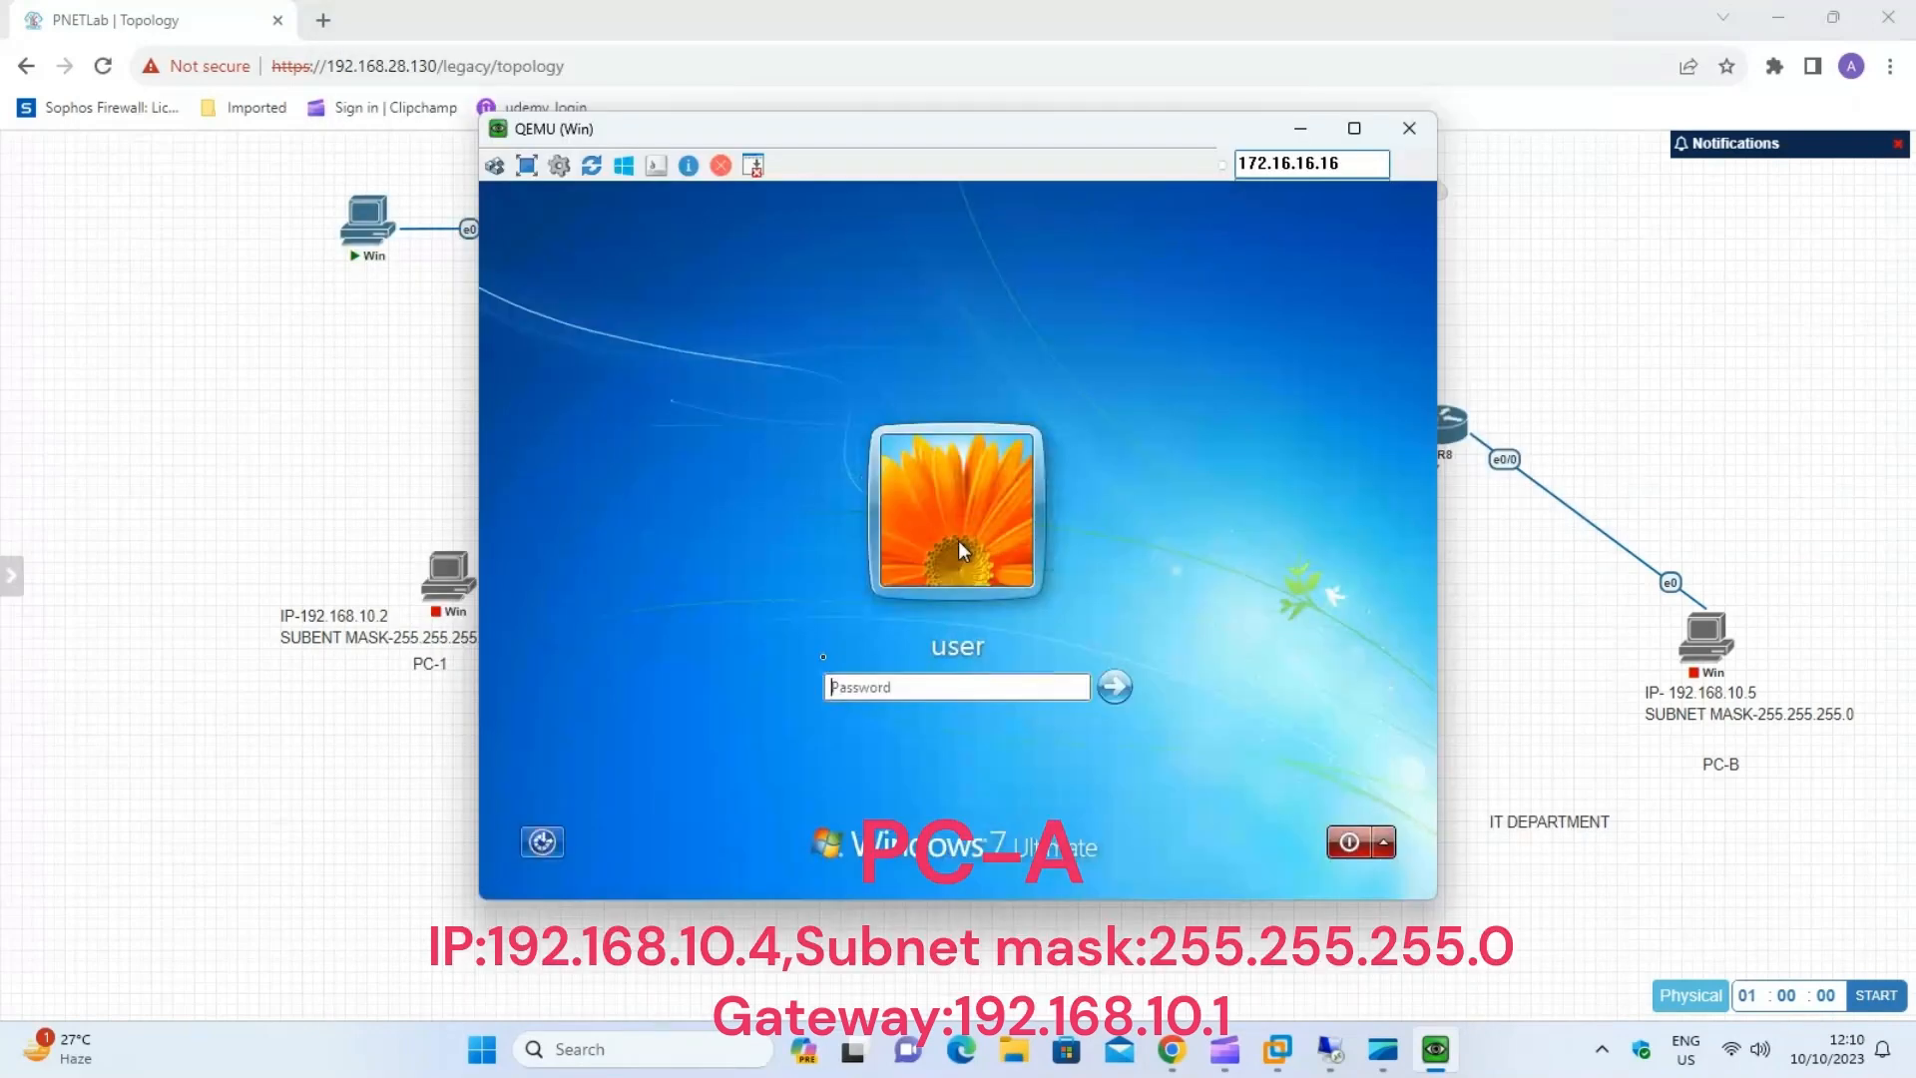
{"action": "type", "text": "1234"}
{"action": "key", "text": "Return"}
{"action": "left_click_drag", "start_coordinate": [1048, 129], "coordinate": [777, 136]}
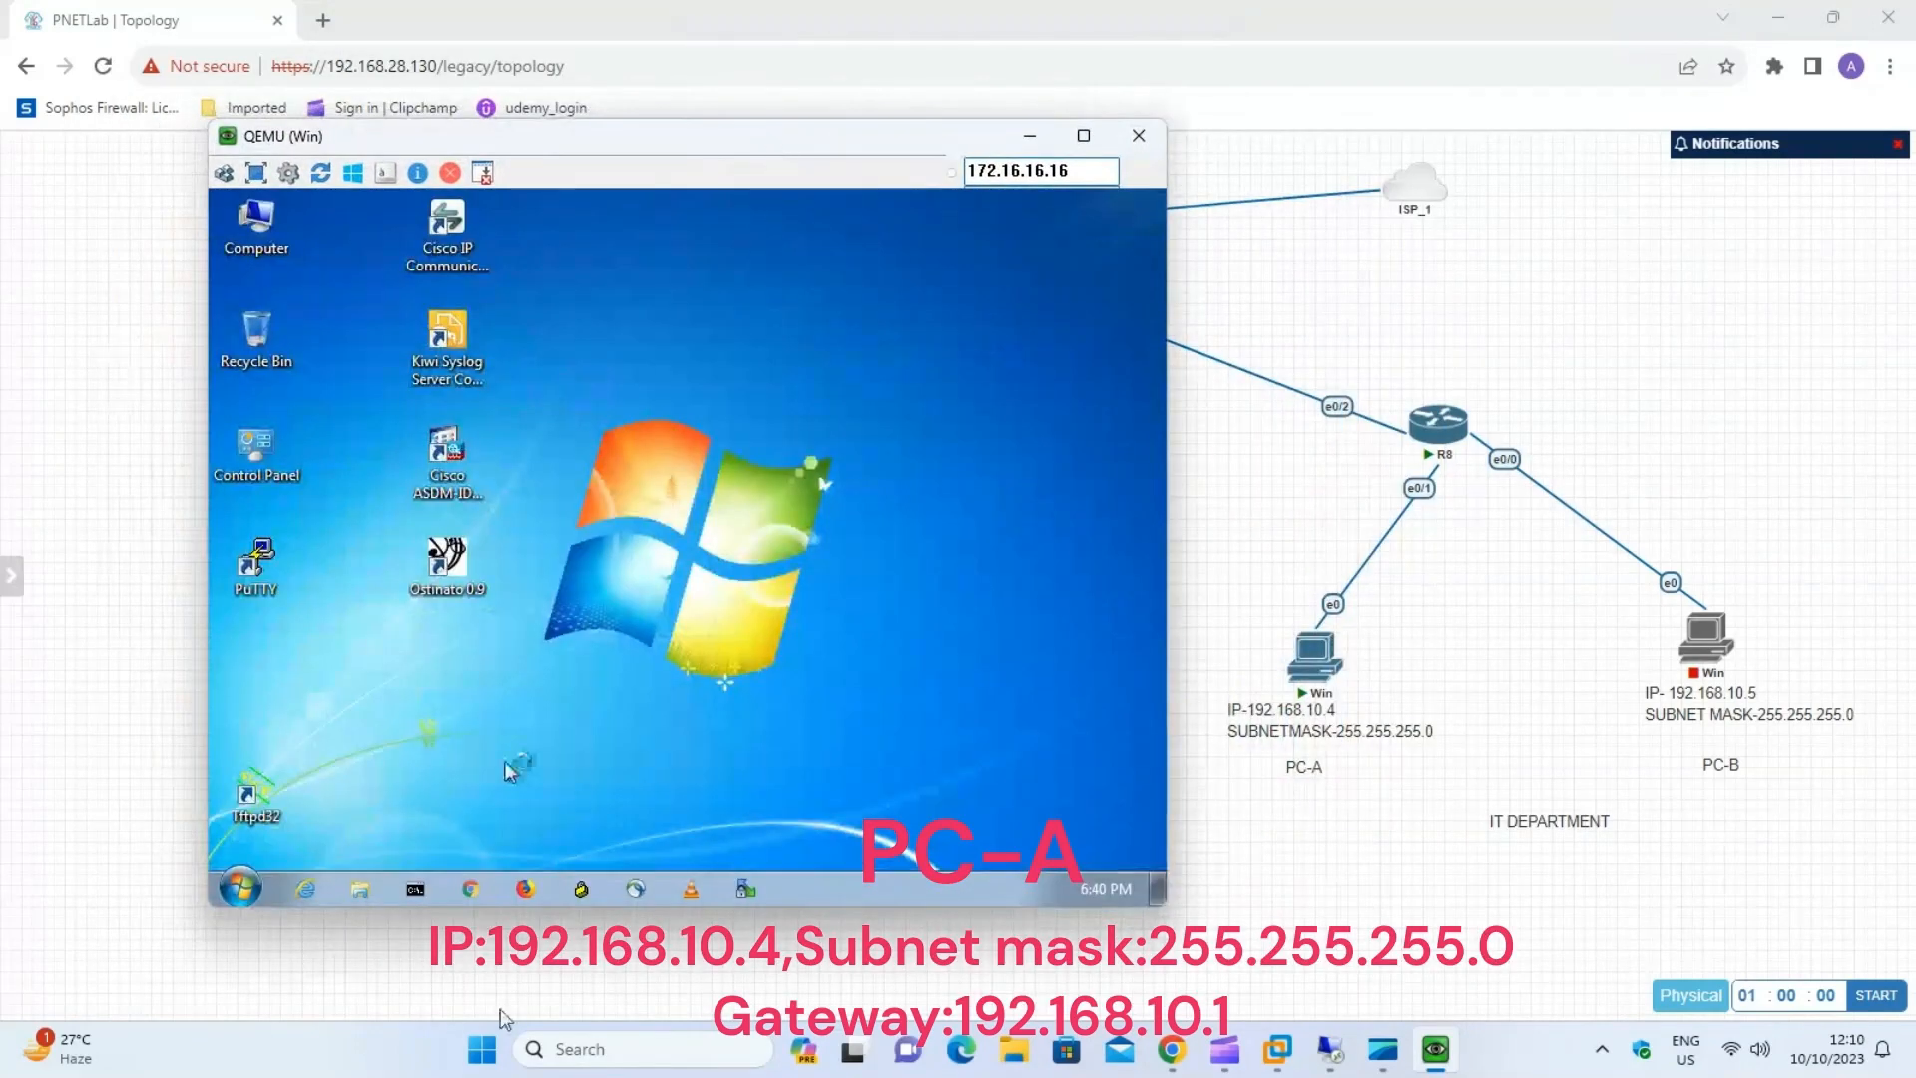
Open Network Connections on PC-A by running ncpa.cpl.
{"action": "left_click", "coordinate": [264, 883]}
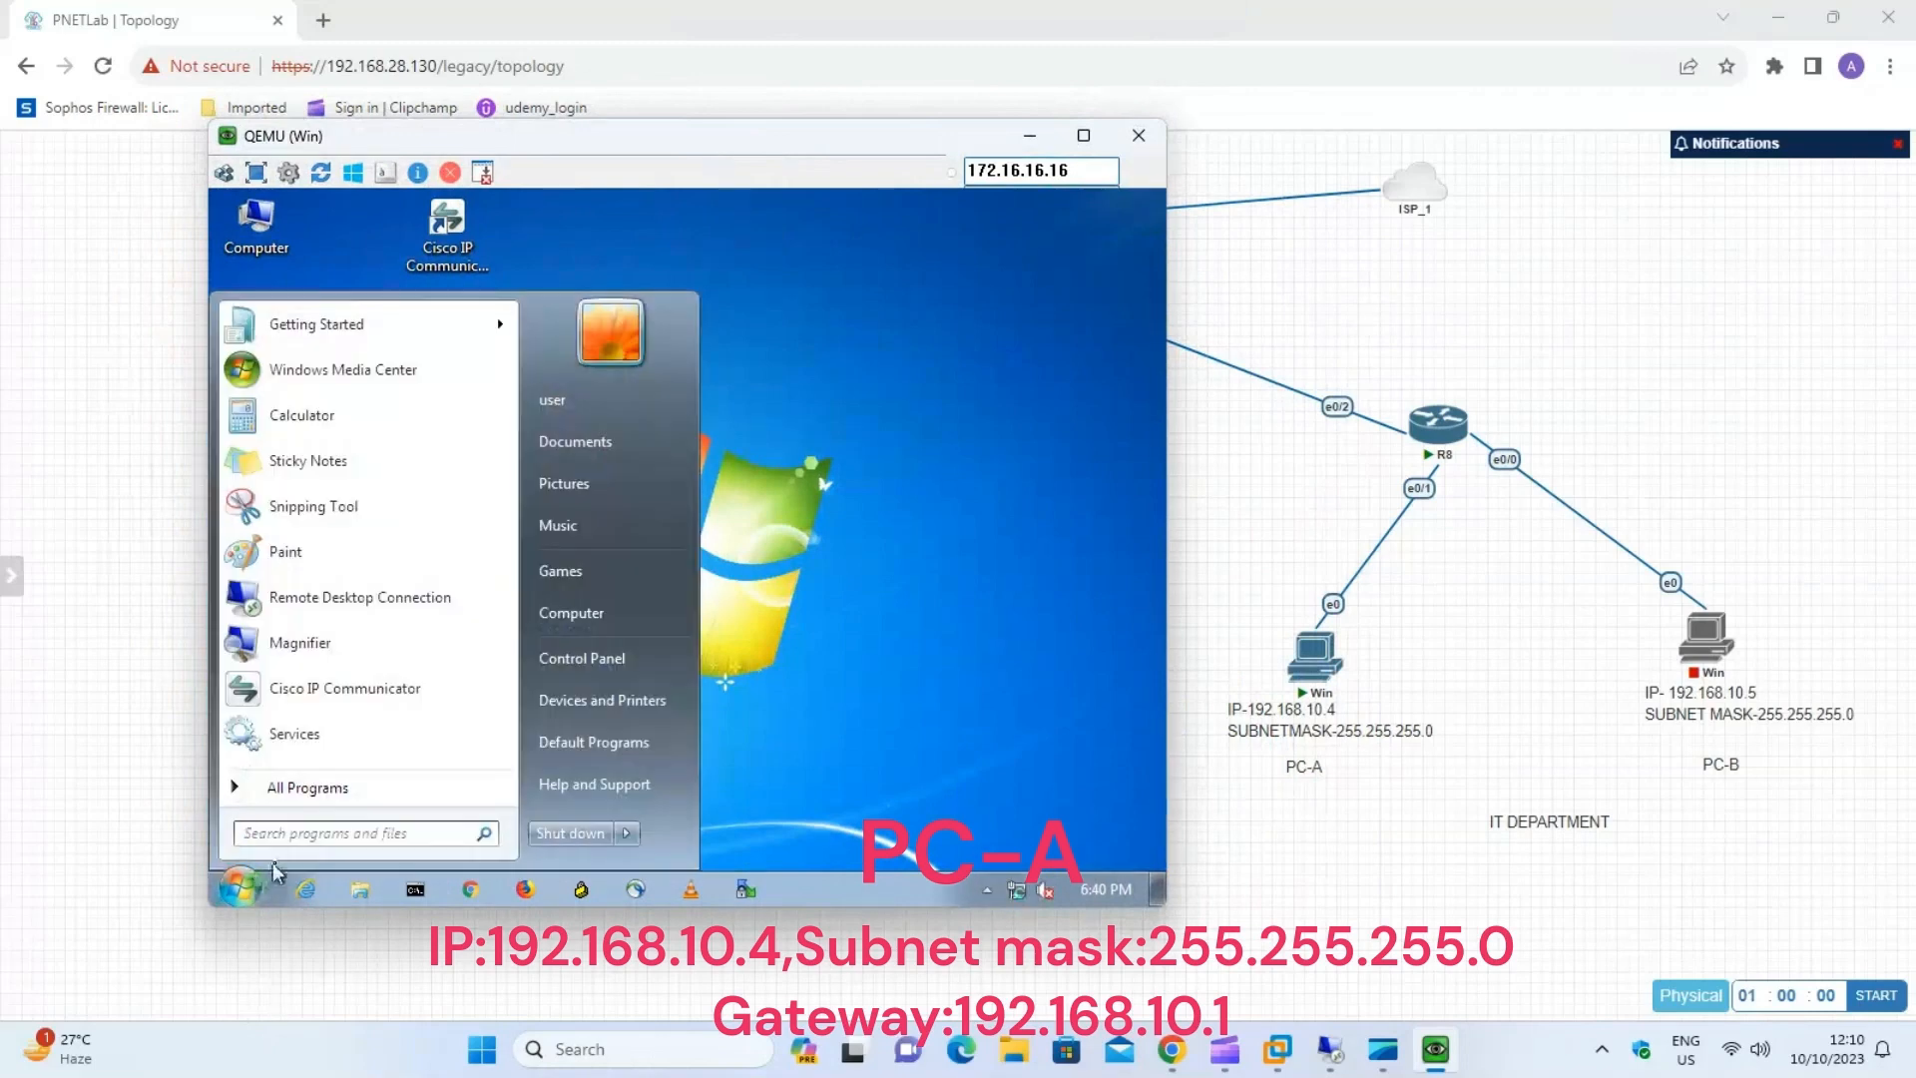
{"action": "type", "text": "run"}
{"action": "key", "text": "Return"}
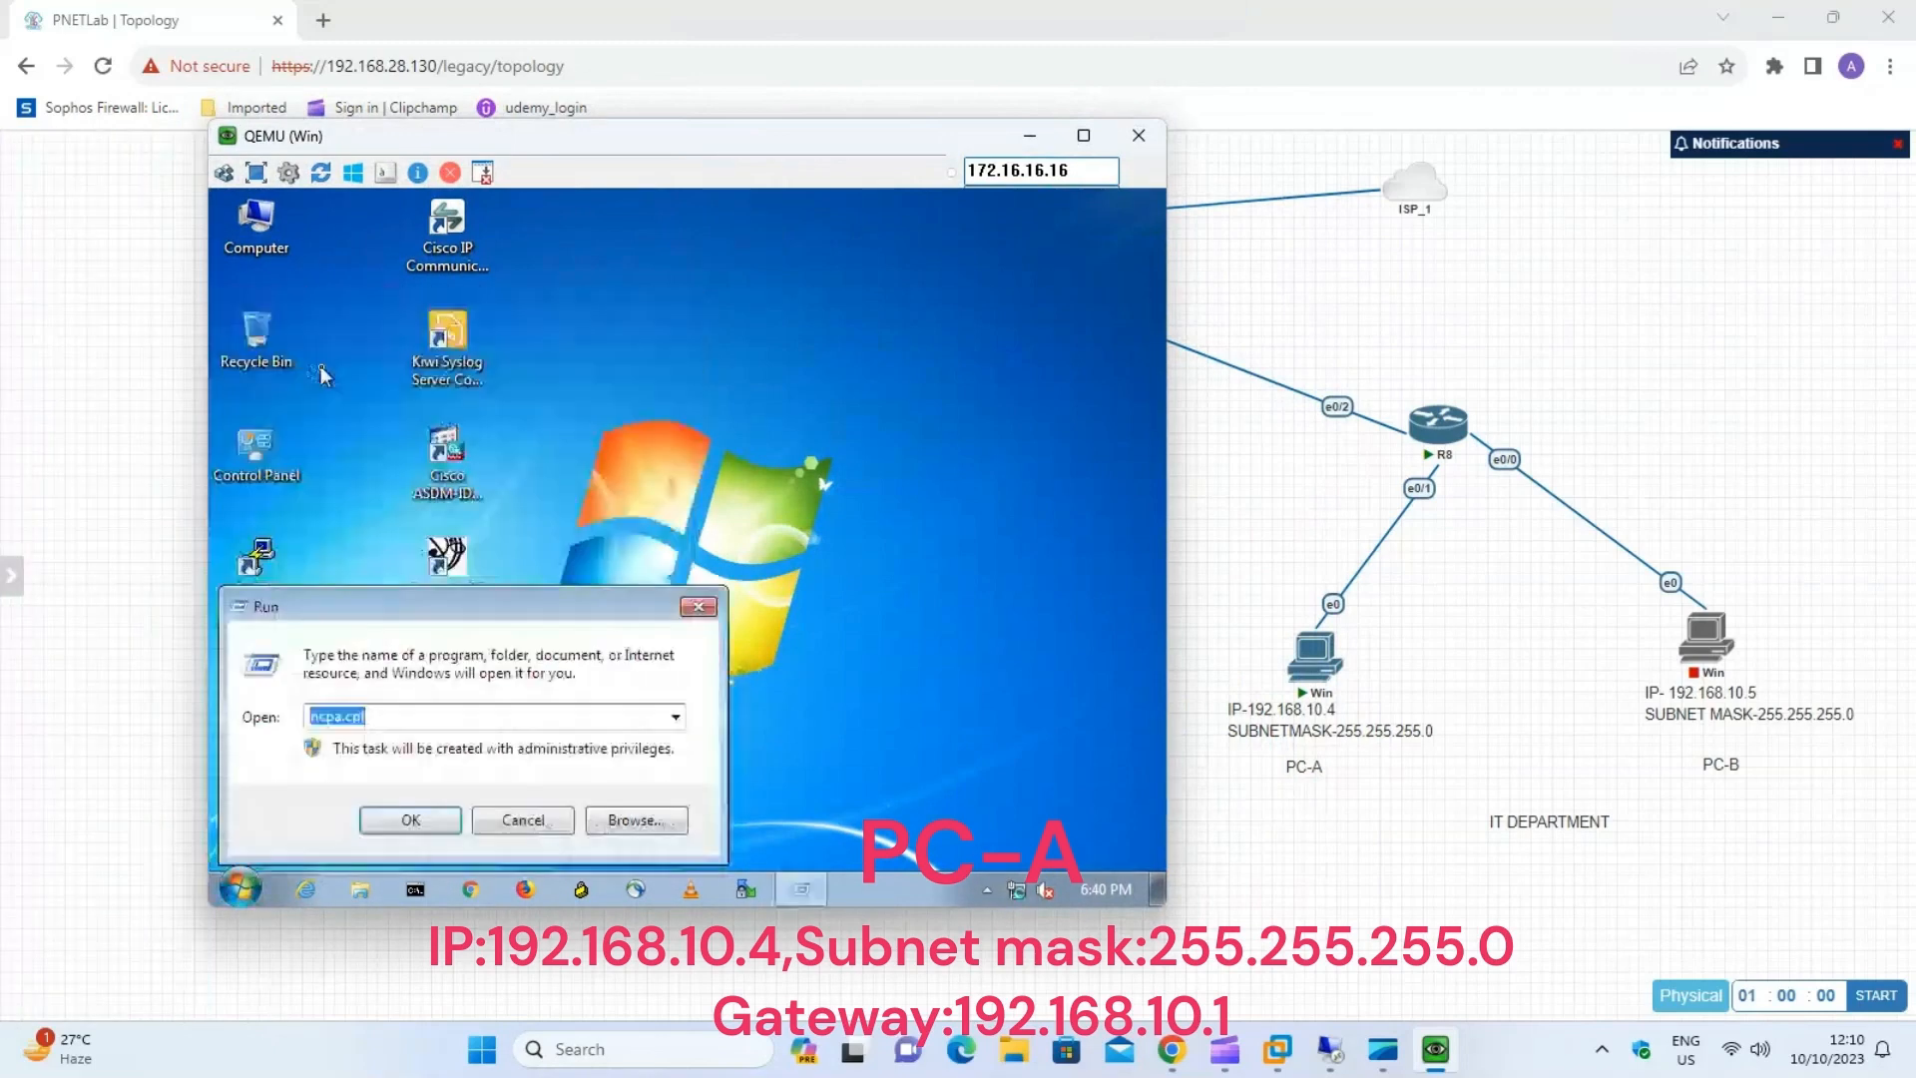
{"action": "left_click", "coordinate": [393, 816]}
Set PC-A's Local Area Connection IPv4 address to 192.168.10.4, subnet mask to 255.255.255.0 and default gateway to 192.168.10.1.
{"action": "right_click", "coordinate": [391, 341]}
{"action": "left_click", "coordinate": [429, 387]}
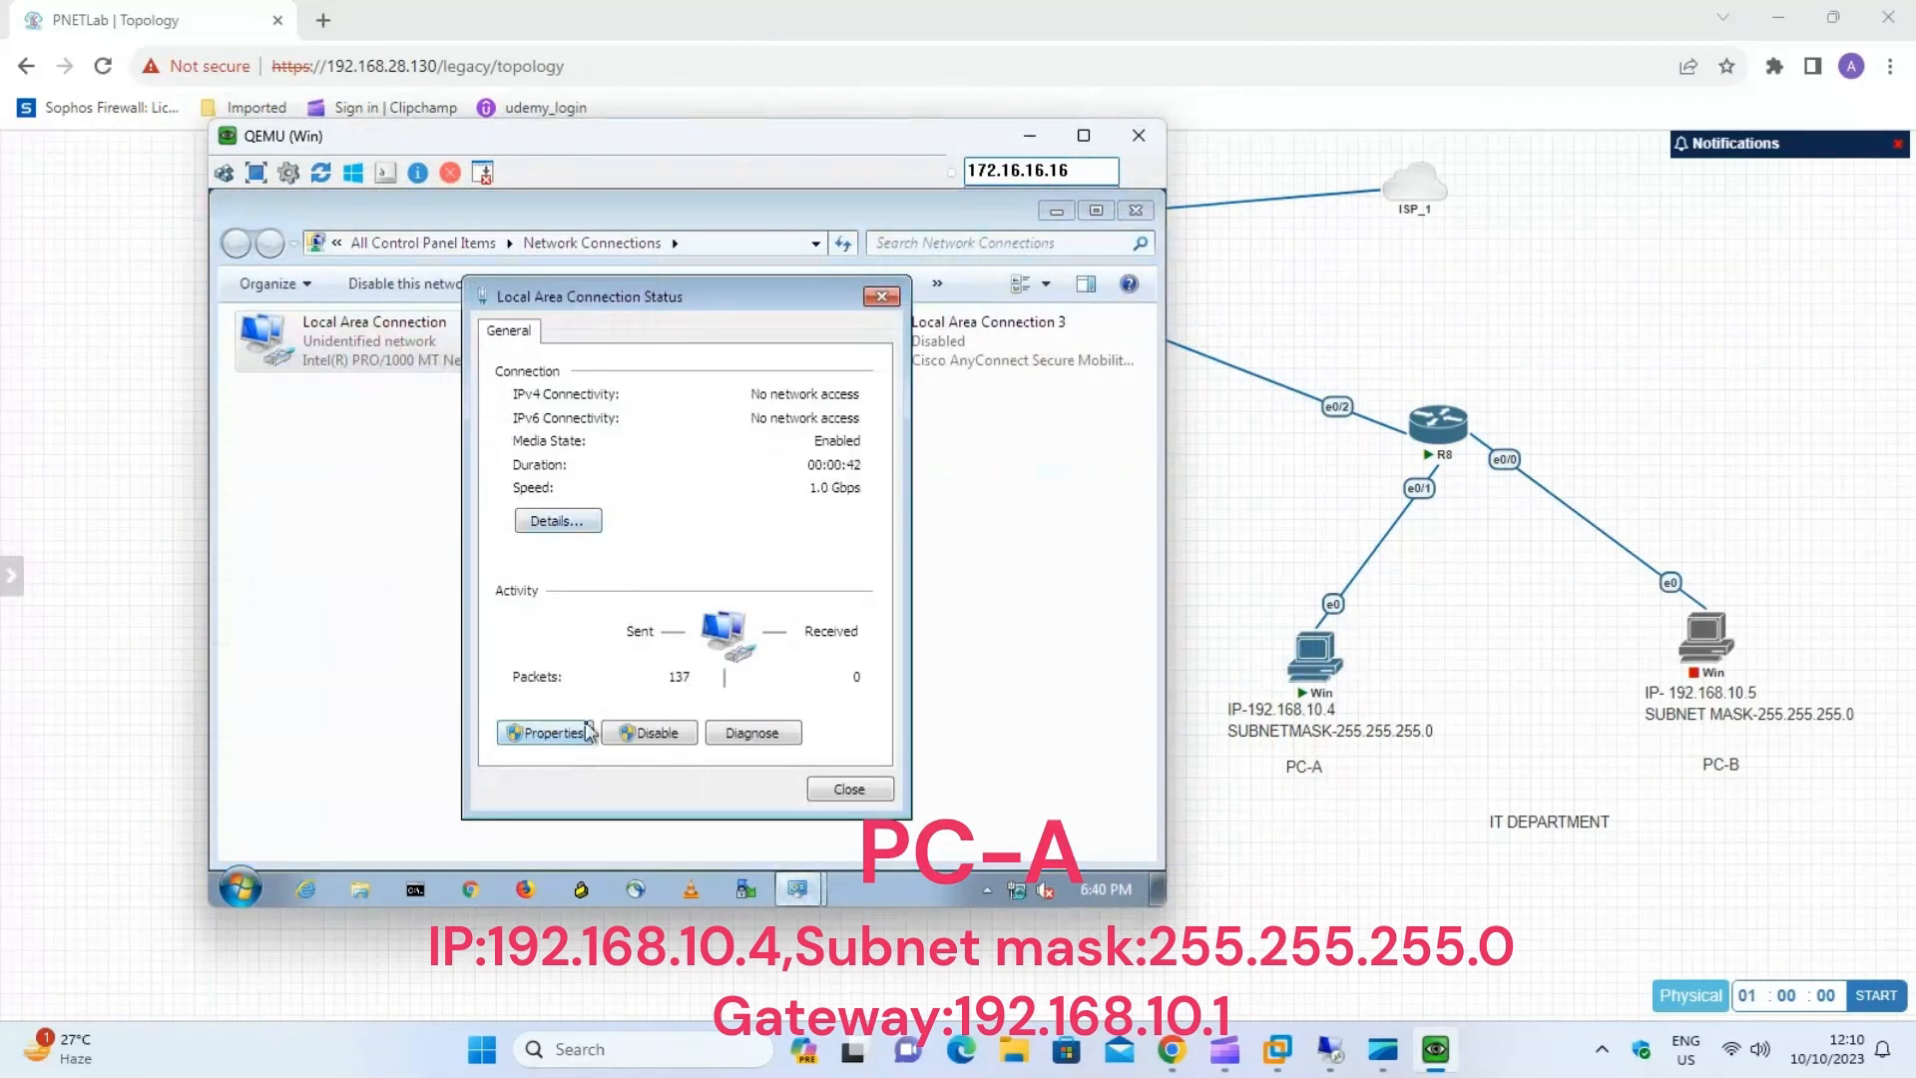
{"action": "left_click", "coordinate": [539, 851]}
{"action": "left_click", "coordinate": [679, 595]}
{"action": "left_click", "coordinate": [837, 650]}
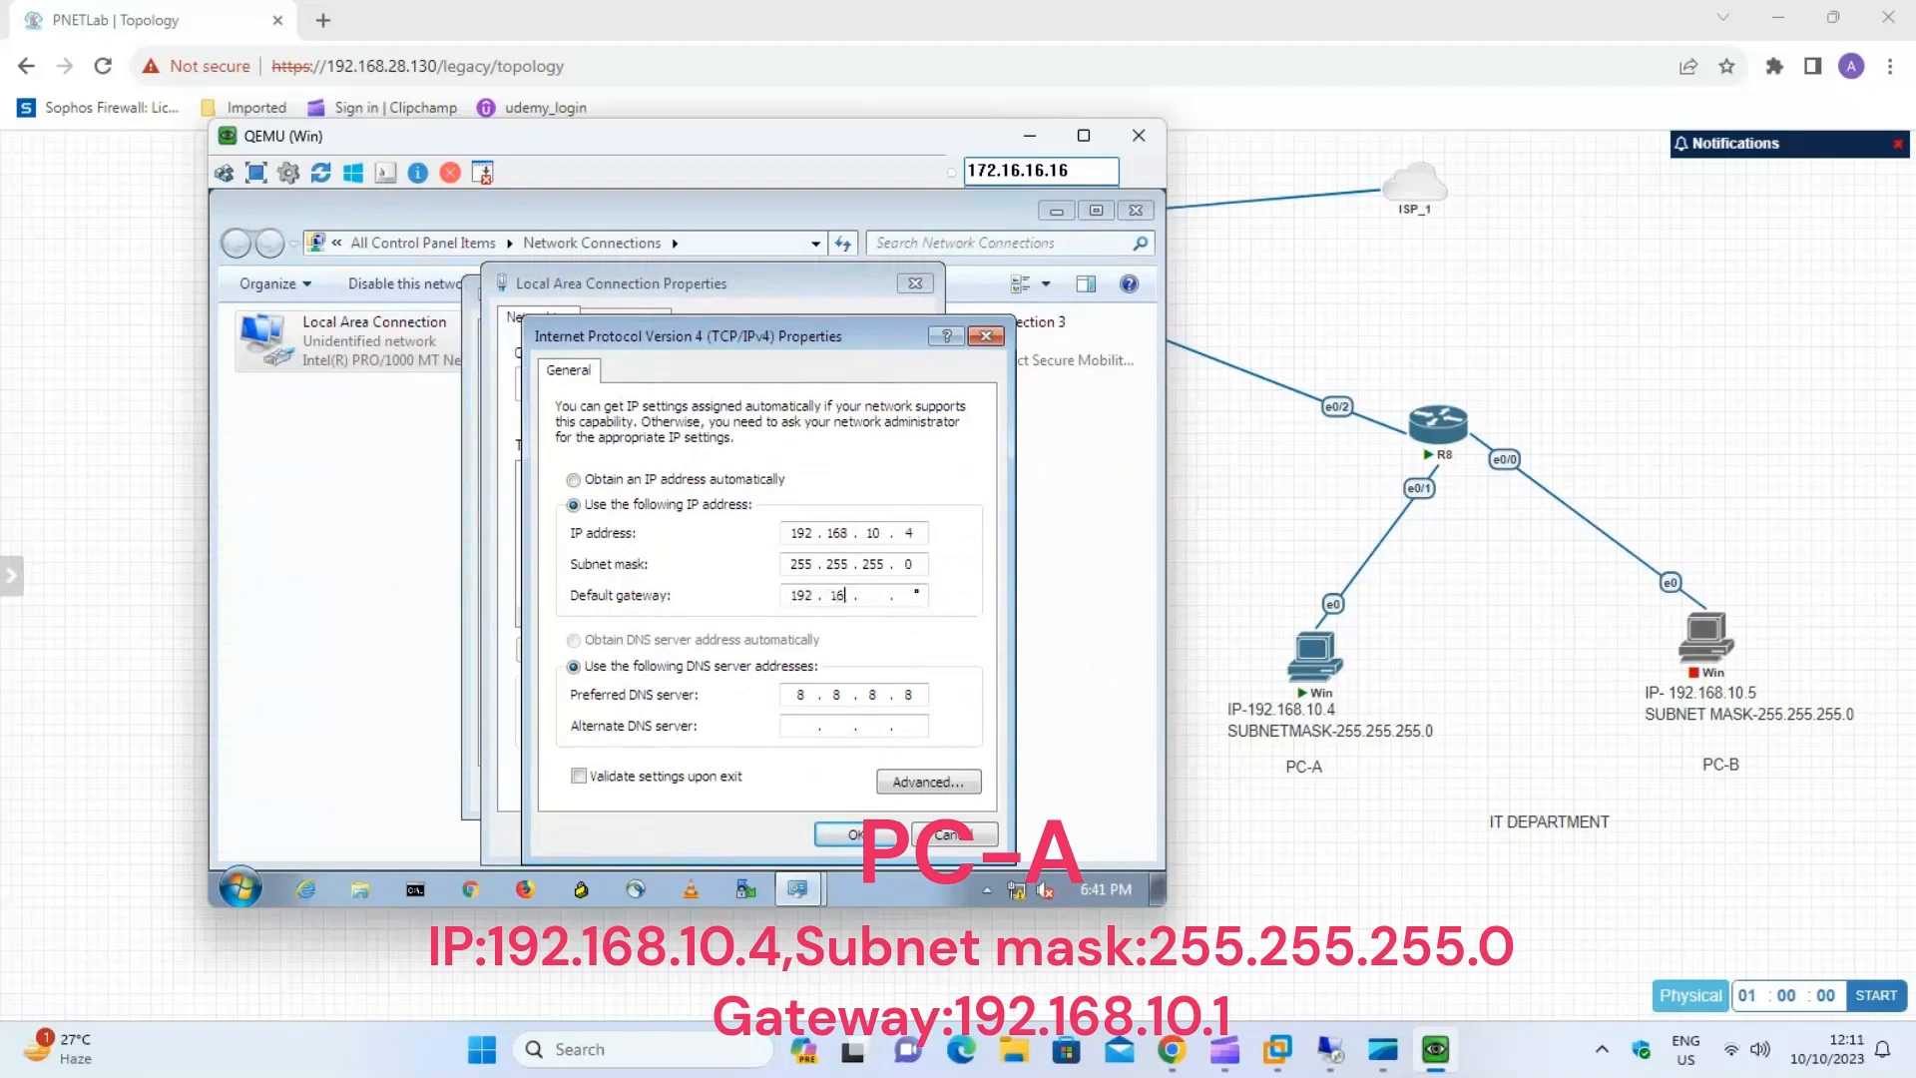
{"action": "type", "text": "10"}
{"action": "left_click", "coordinate": [843, 834]}
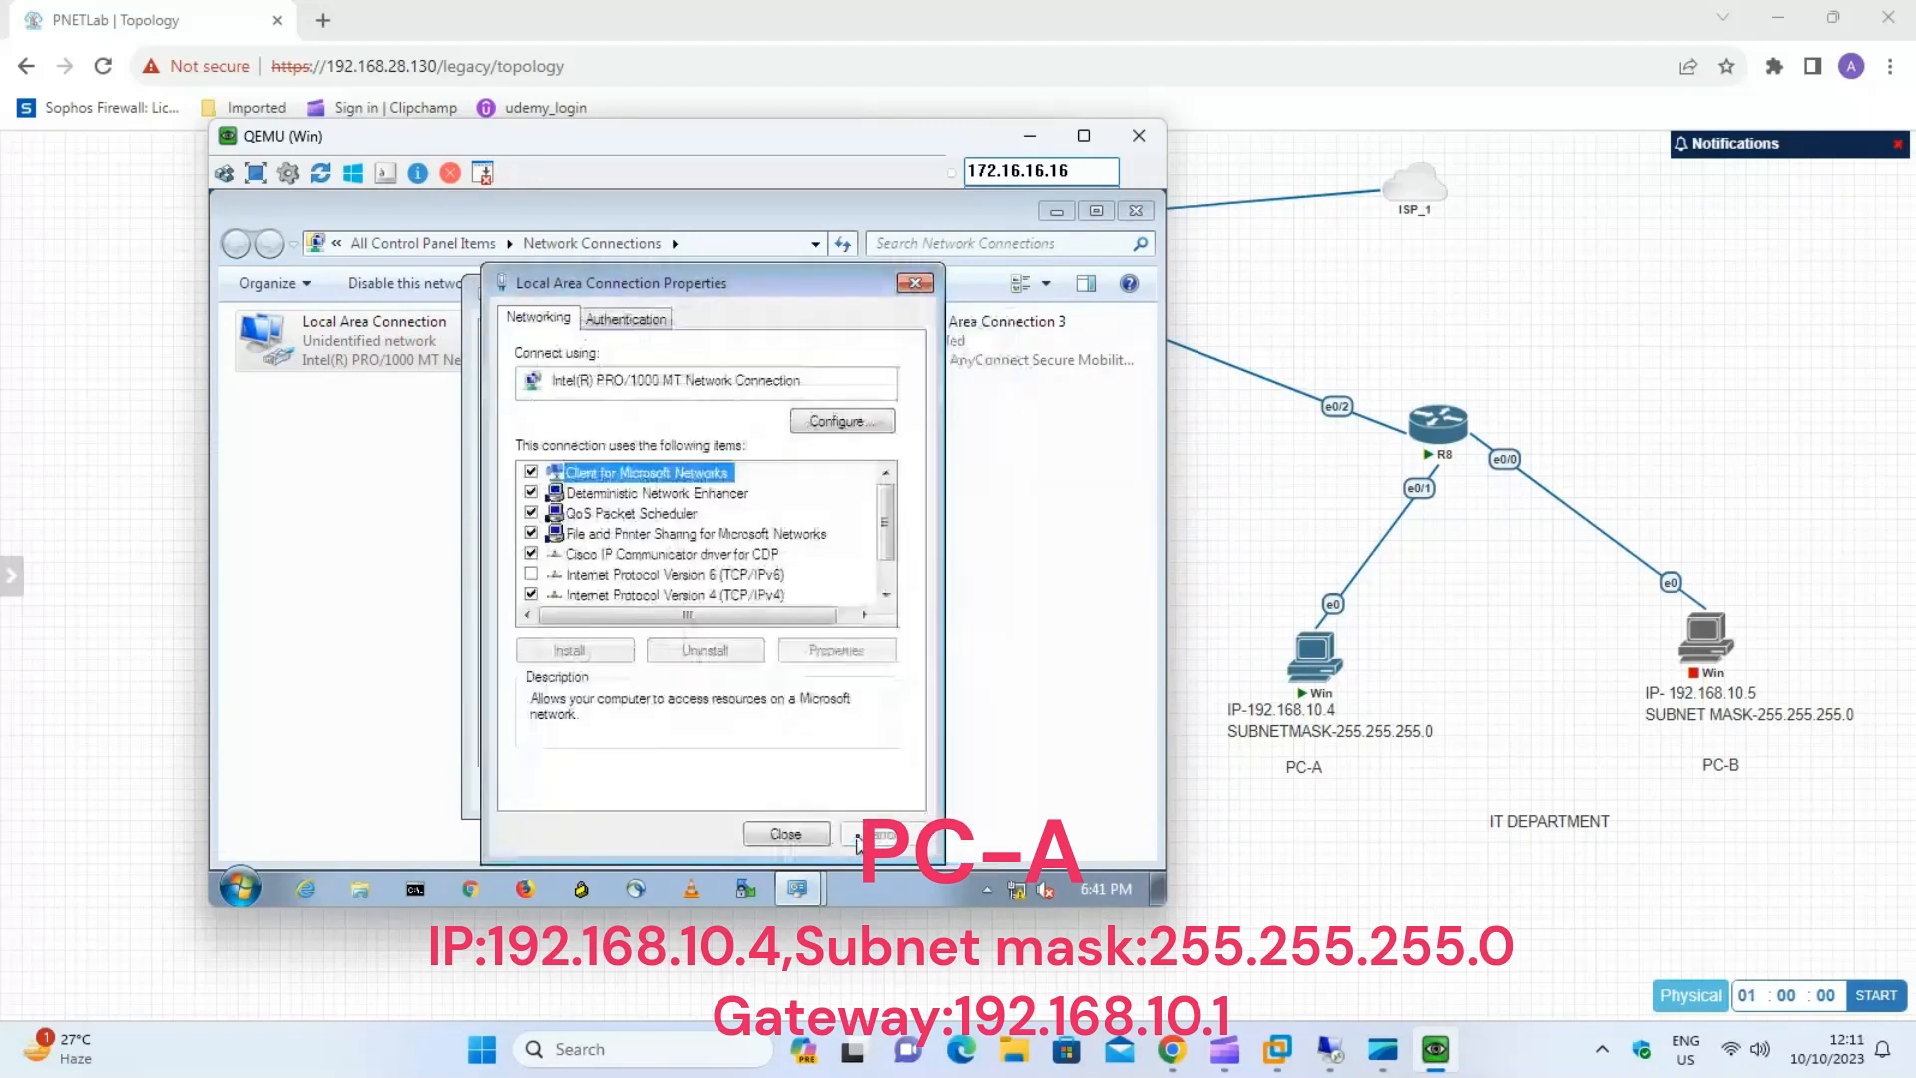
{"action": "left_click", "coordinate": [794, 835]}
{"action": "left_click", "coordinate": [851, 789]}
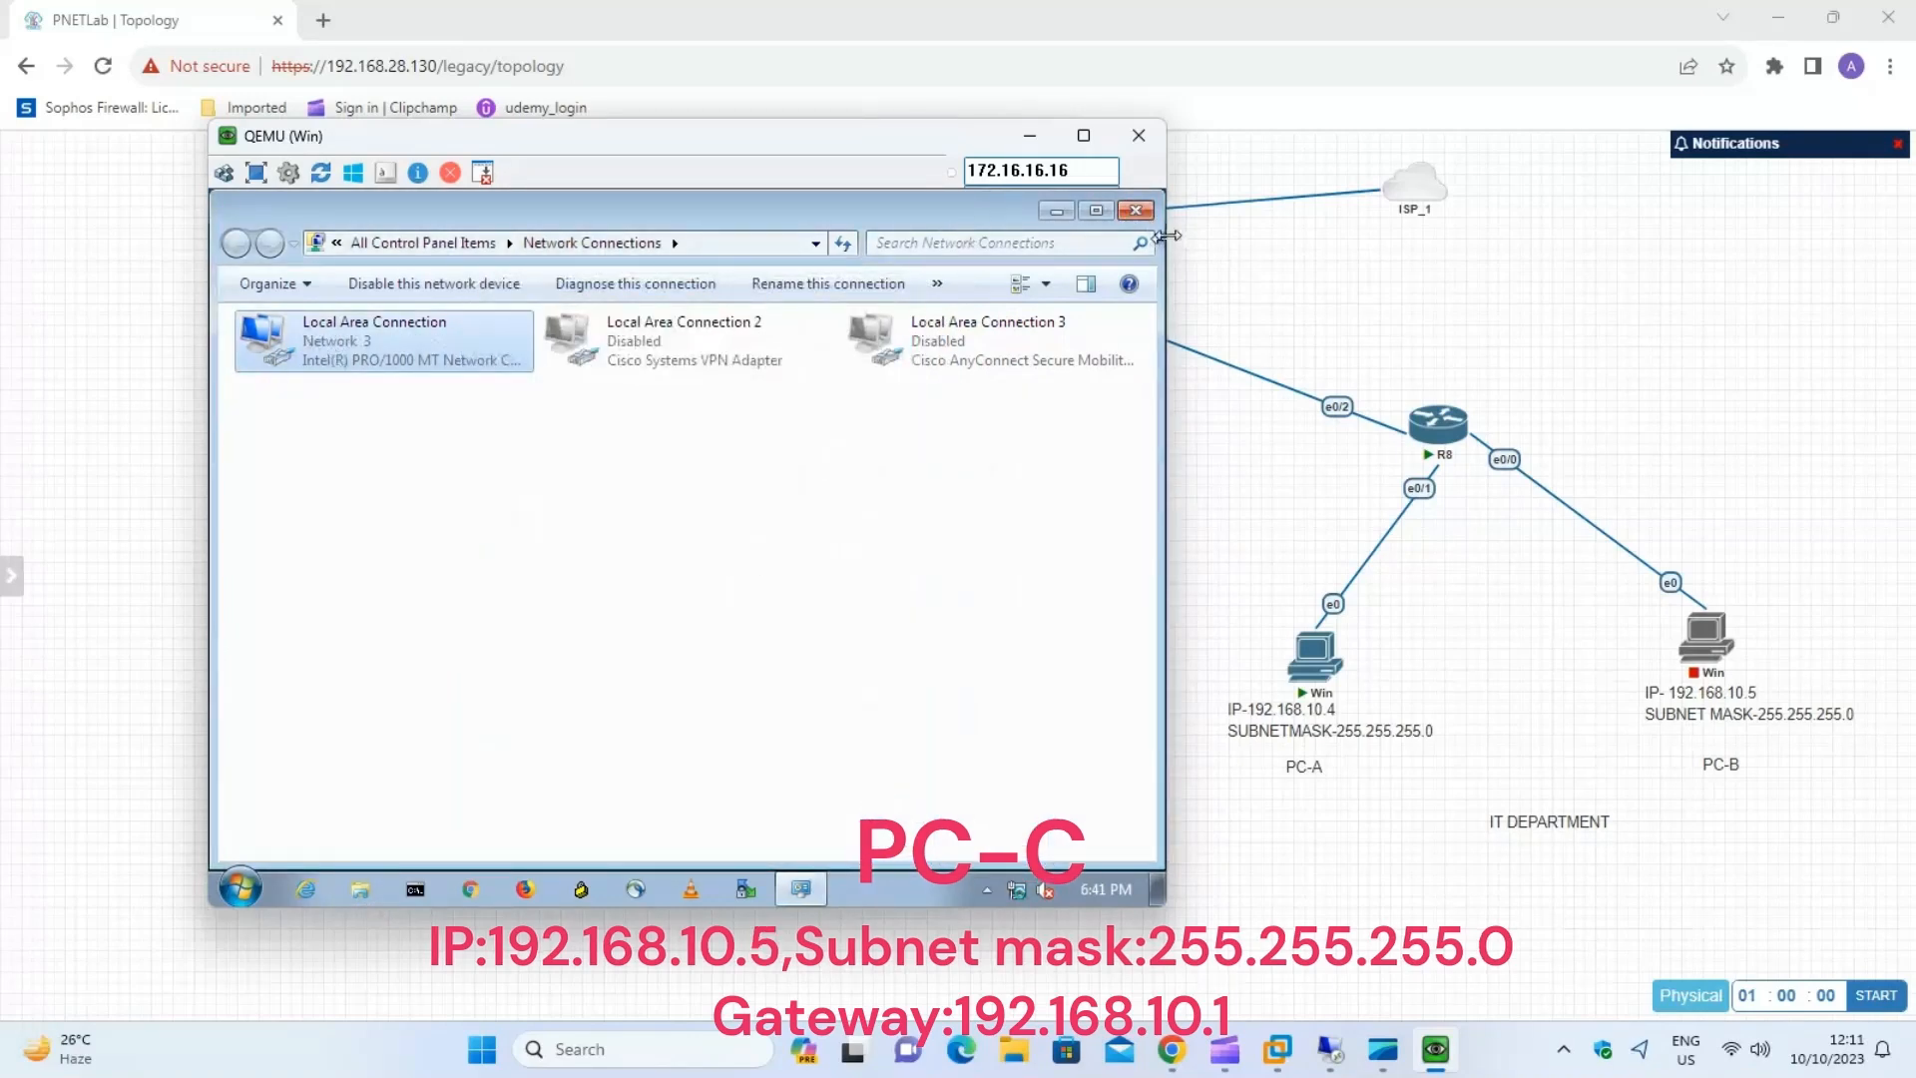
Open the console of PC-B in the IT department with ultravnc_wrapper and sign in with the account password.
{"action": "left_click", "coordinate": [469, 634]}
{"action": "left_click", "coordinate": [998, 812]}
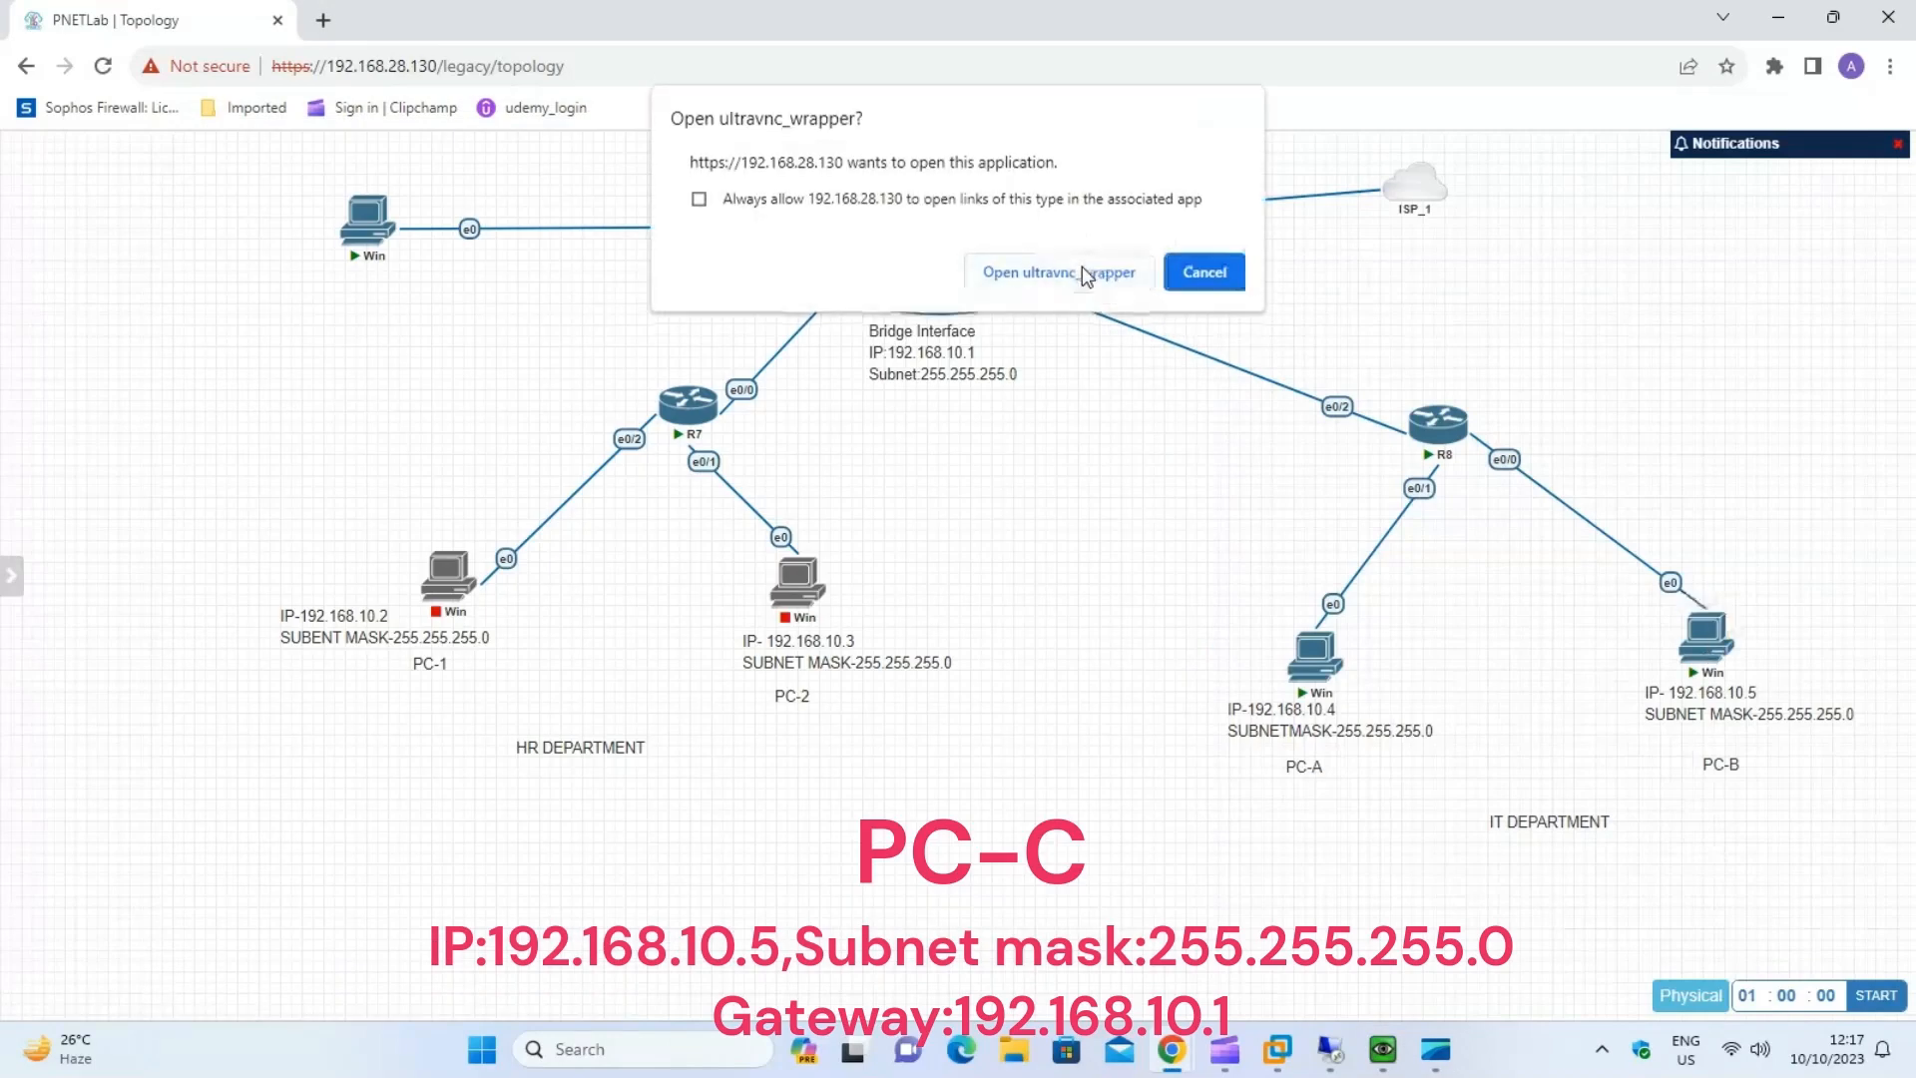
{"action": "left_click", "coordinate": [1087, 274]}
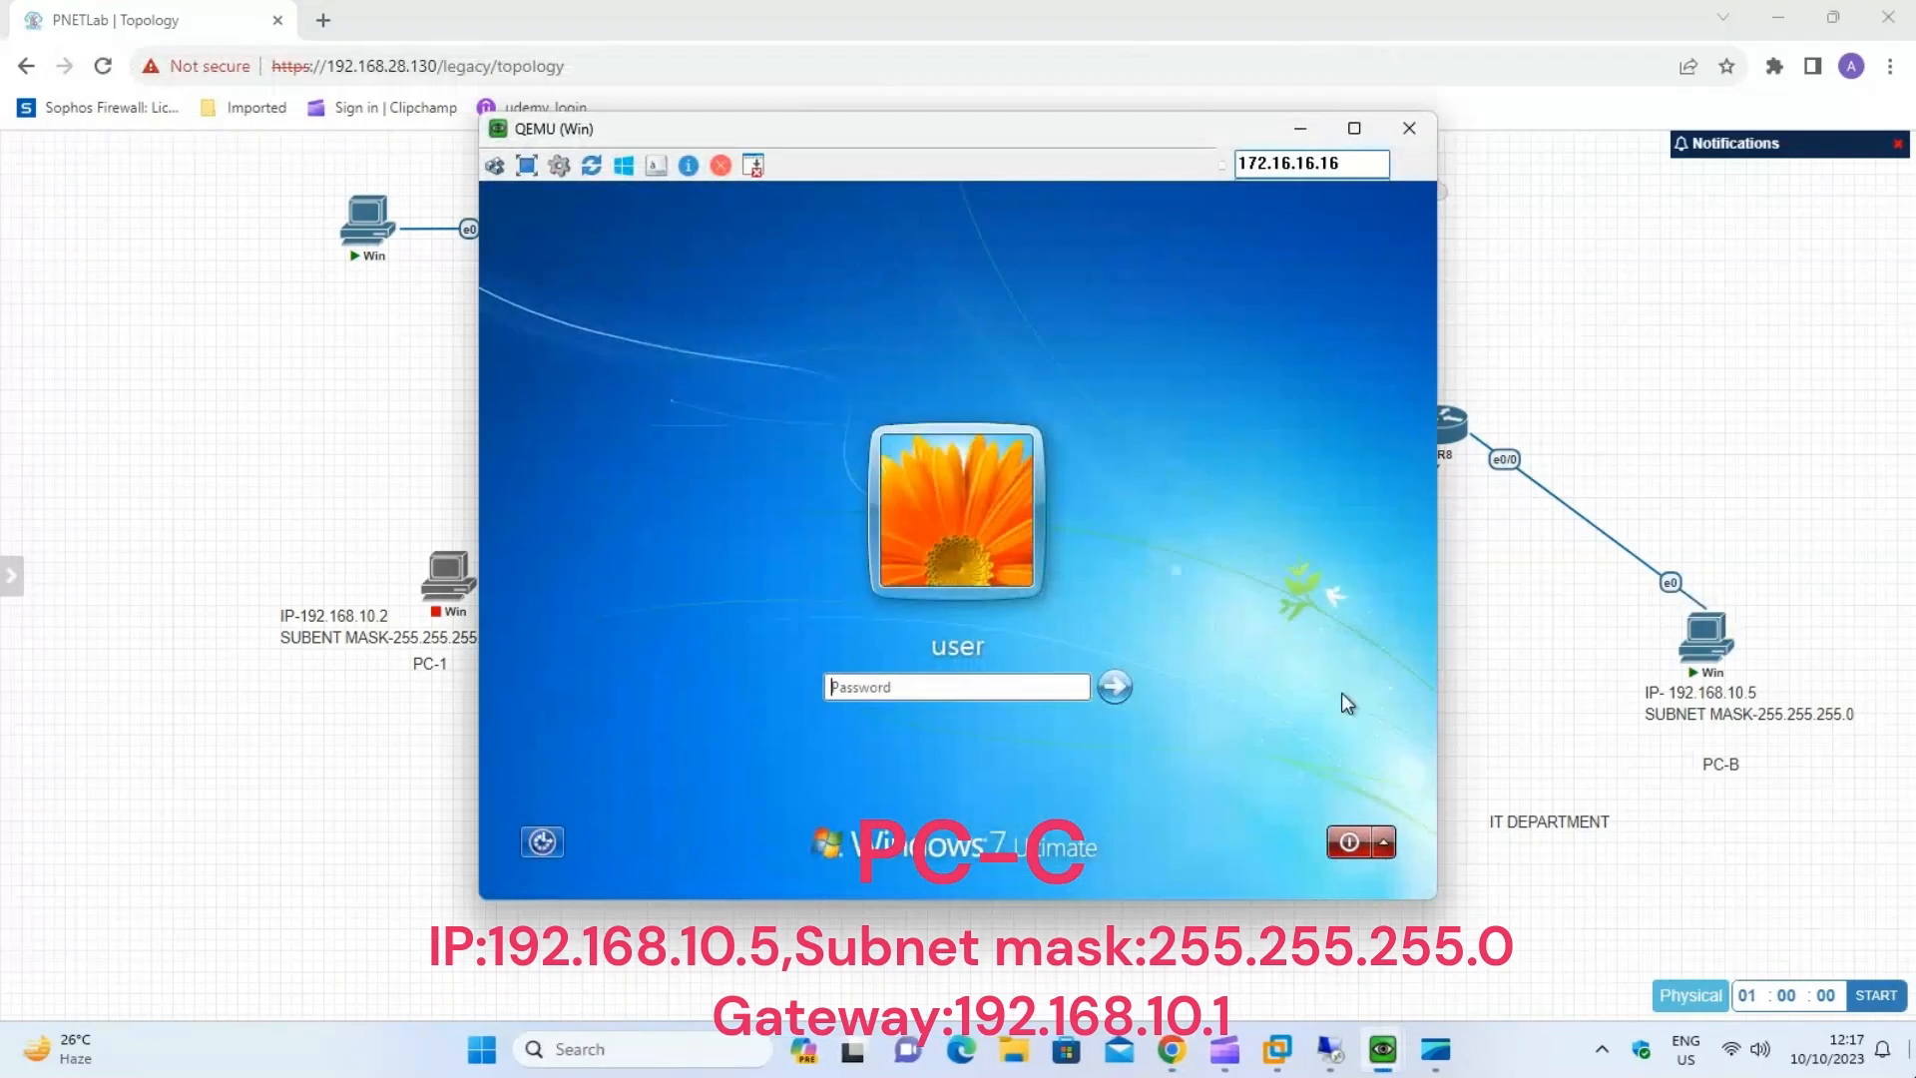
{"action": "type", "text": "•••••••"}
{"action": "left_click", "coordinate": [1116, 686]}
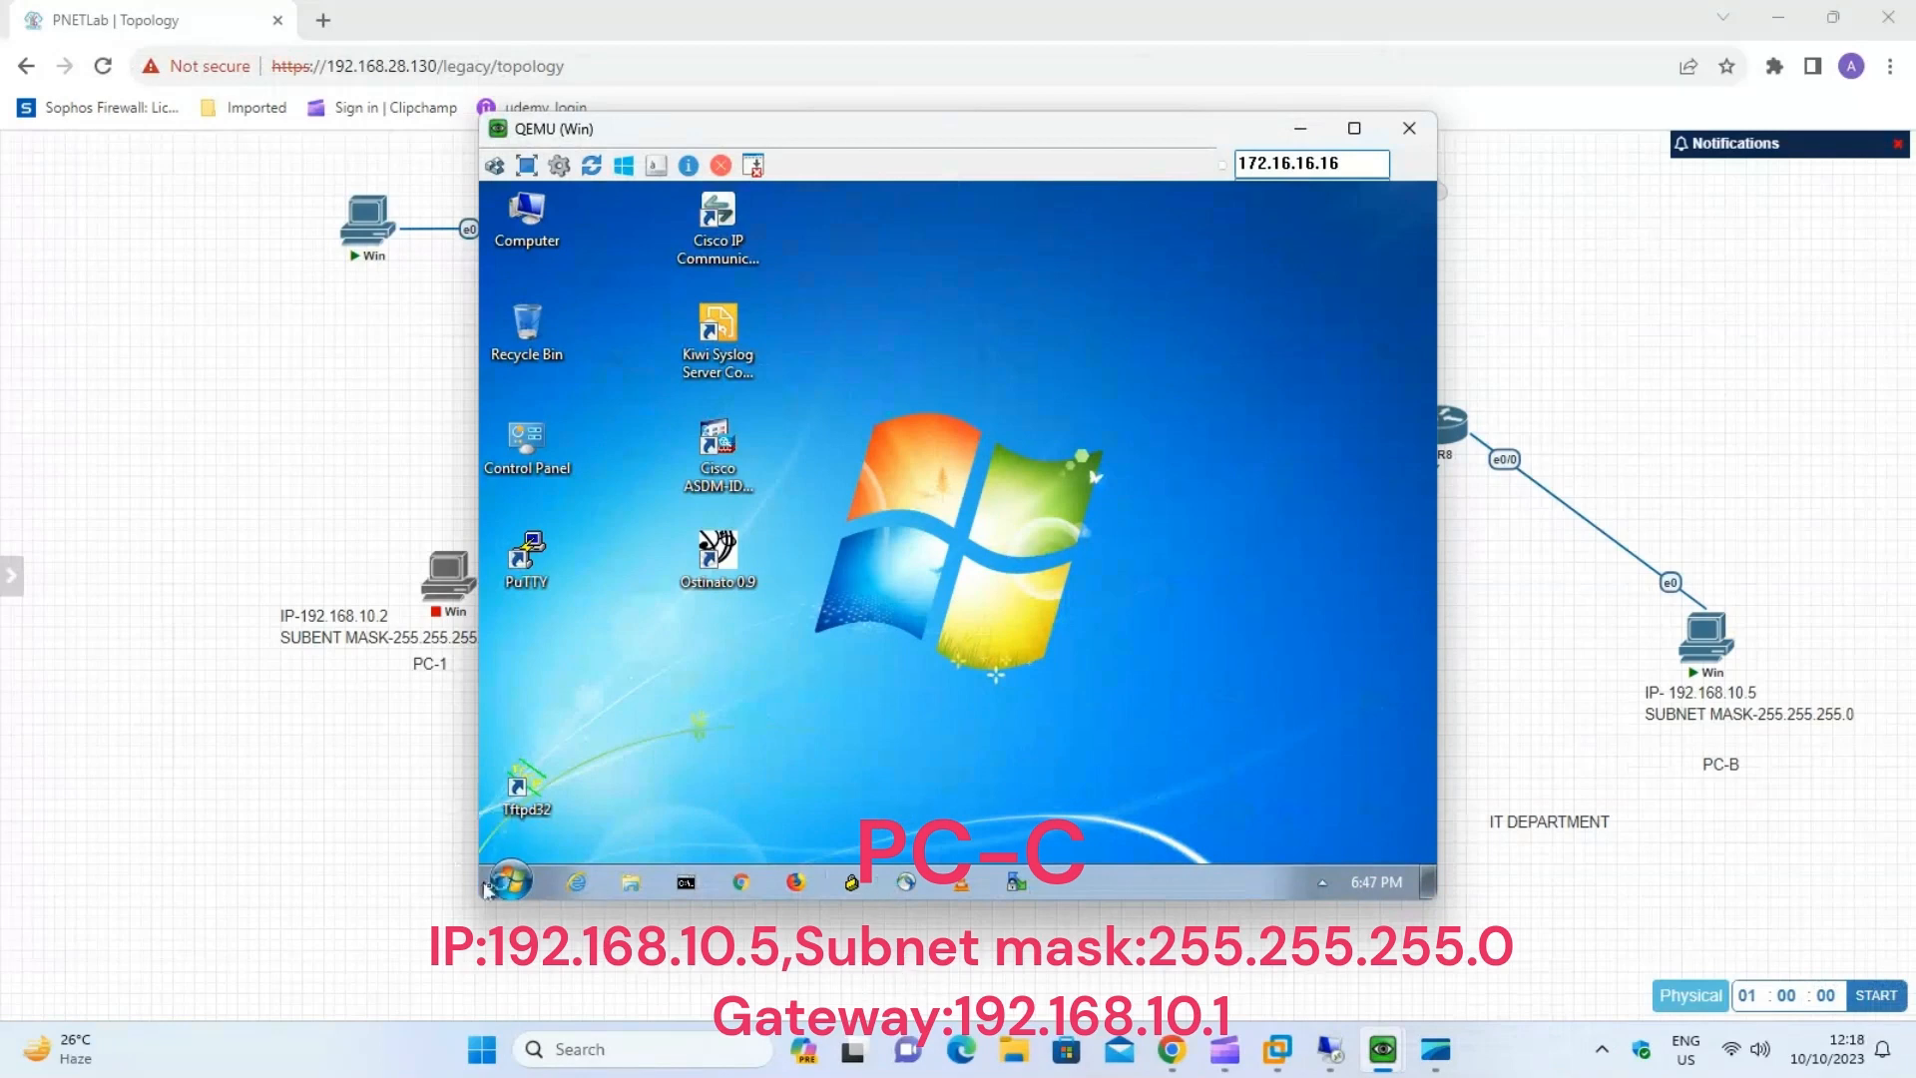
Open Network Connections on PC-B by running ncpa.cpl.
{"action": "left_click", "coordinate": [510, 881]}
{"action": "type", "text": "run"}
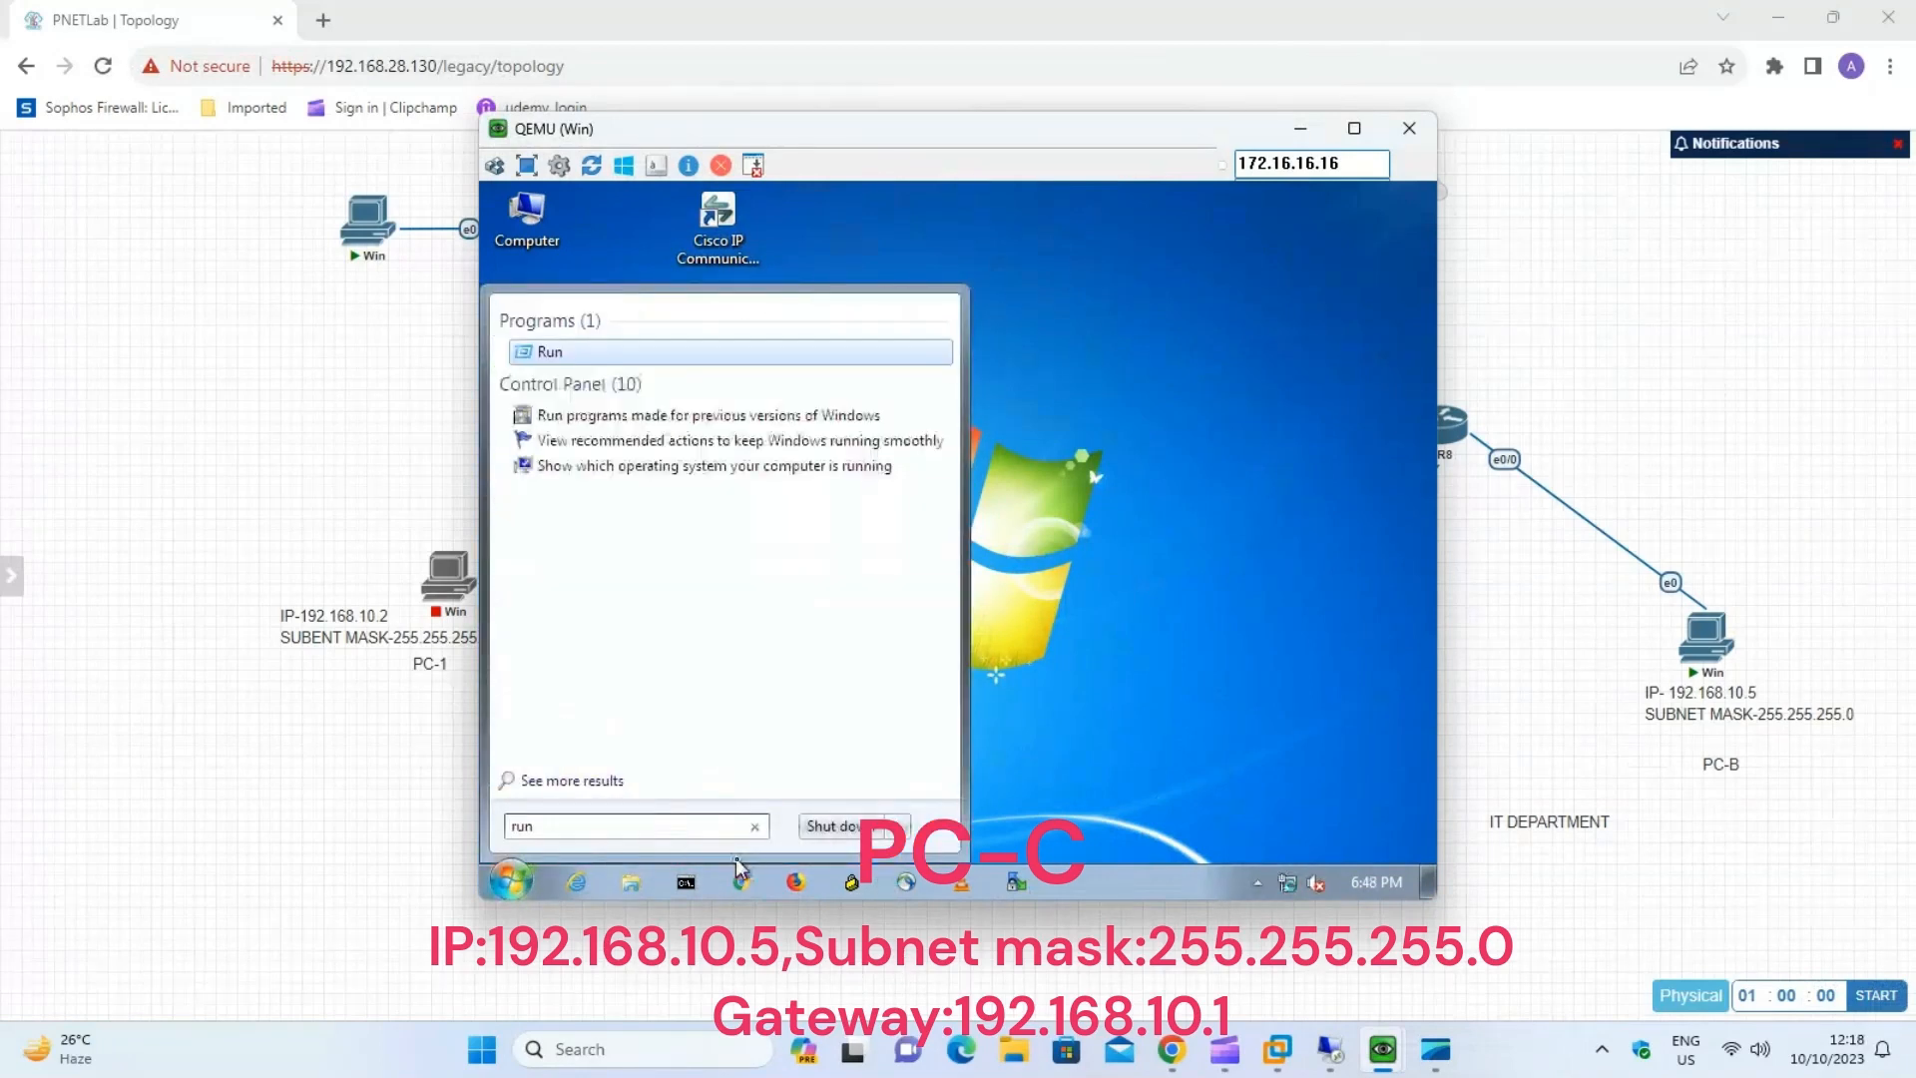
{"action": "left_click", "coordinate": [580, 355]}
{"action": "left_click", "coordinate": [684, 810]}
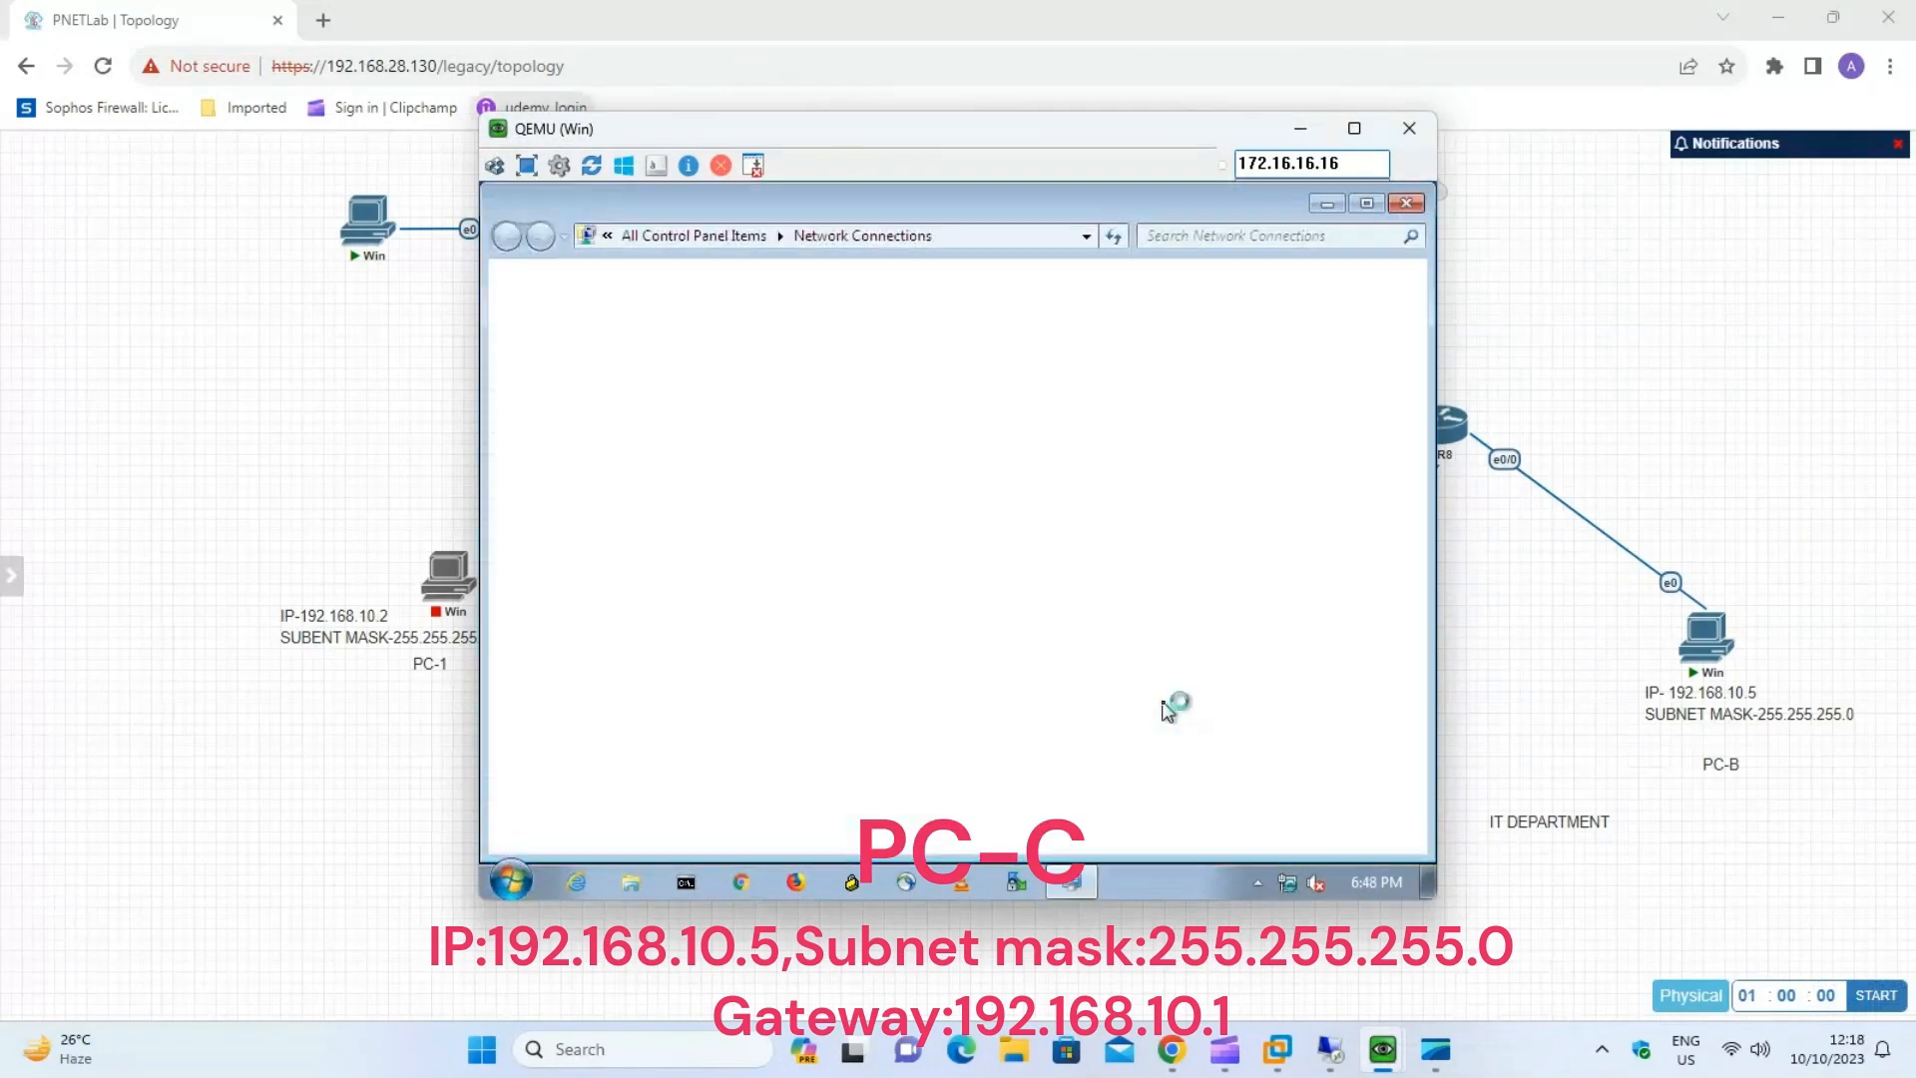
Set PC-B's Local Area Connection IPv4 address to 192.168.10.5, subnet mask to 255.255.255.0 and default gateway to 192.168.10.1, and close Network Connections.
{"action": "right_click", "coordinate": [604, 351]}
{"action": "left_click", "coordinate": [662, 366]}
{"action": "left_click", "coordinate": [842, 736]}
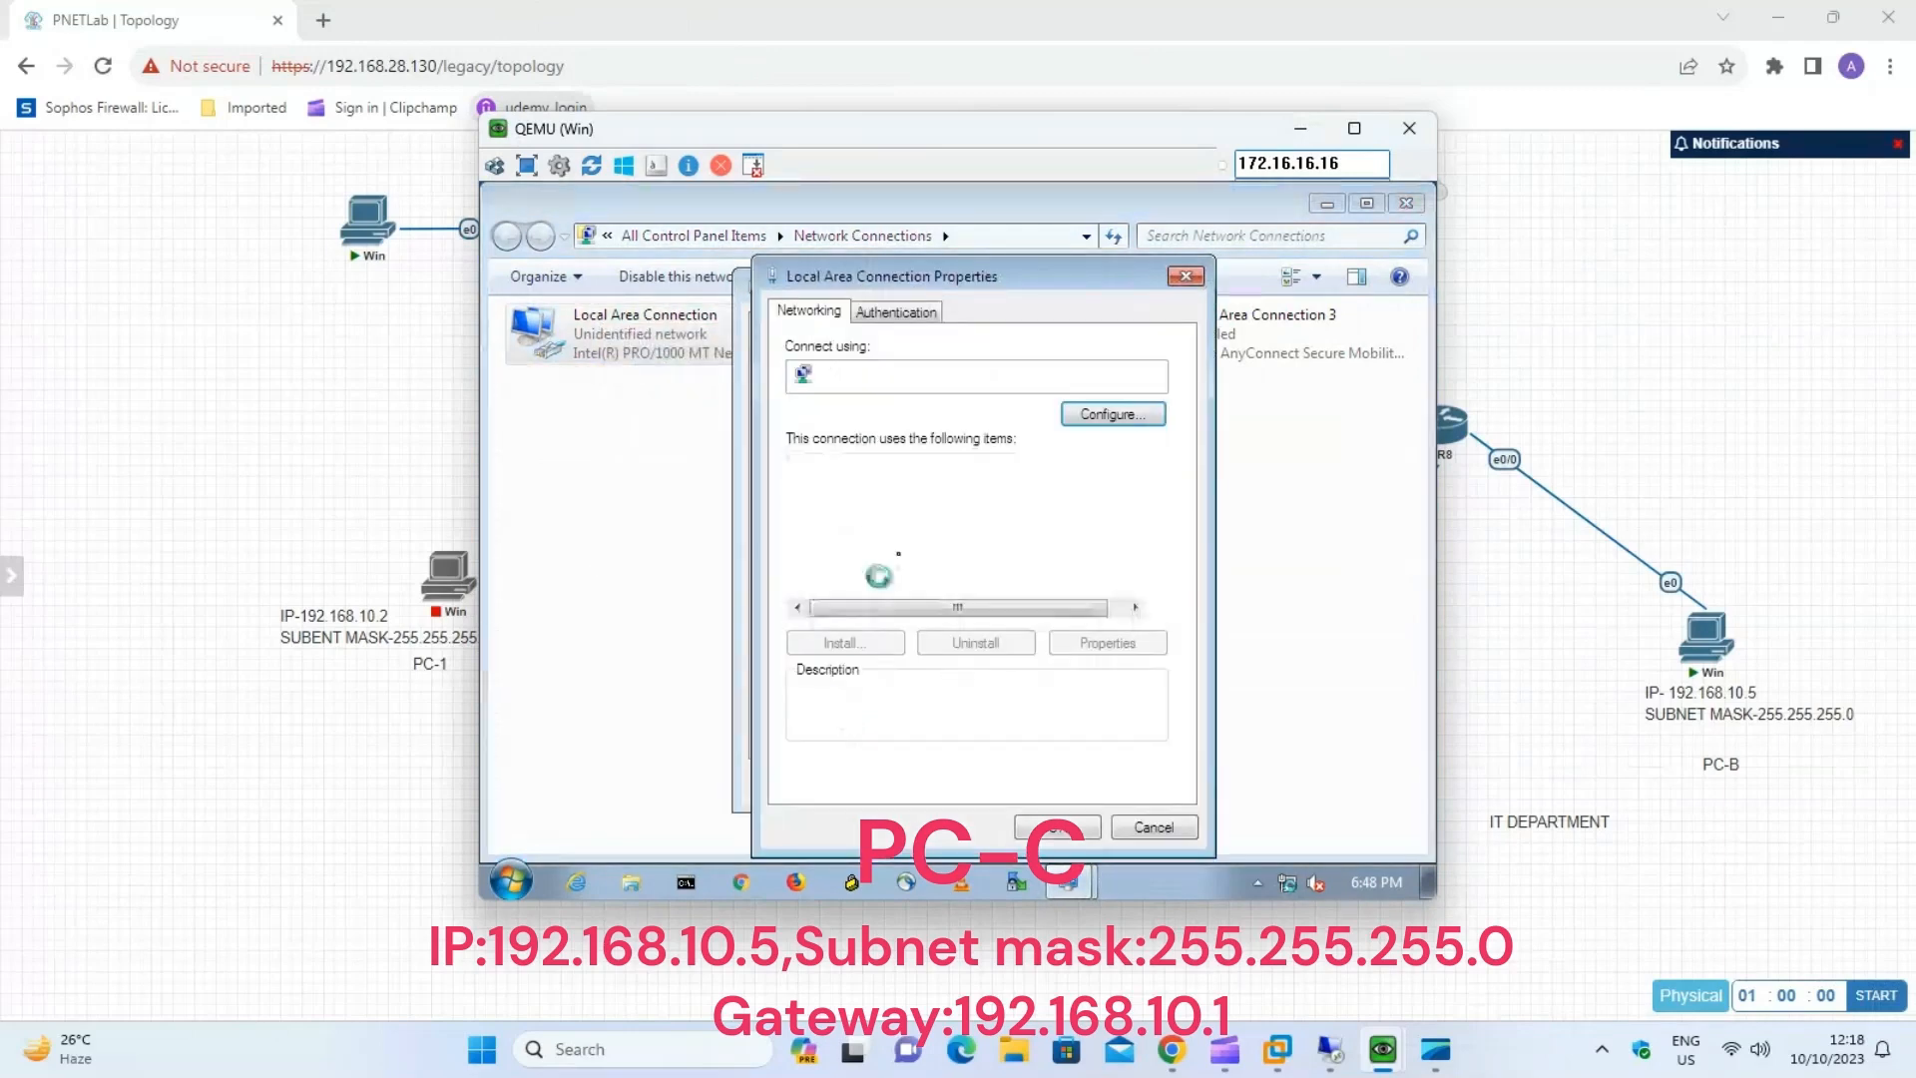
{"action": "left_click", "coordinate": [1018, 594]}
{"action": "left_click", "coordinate": [1088, 649]}
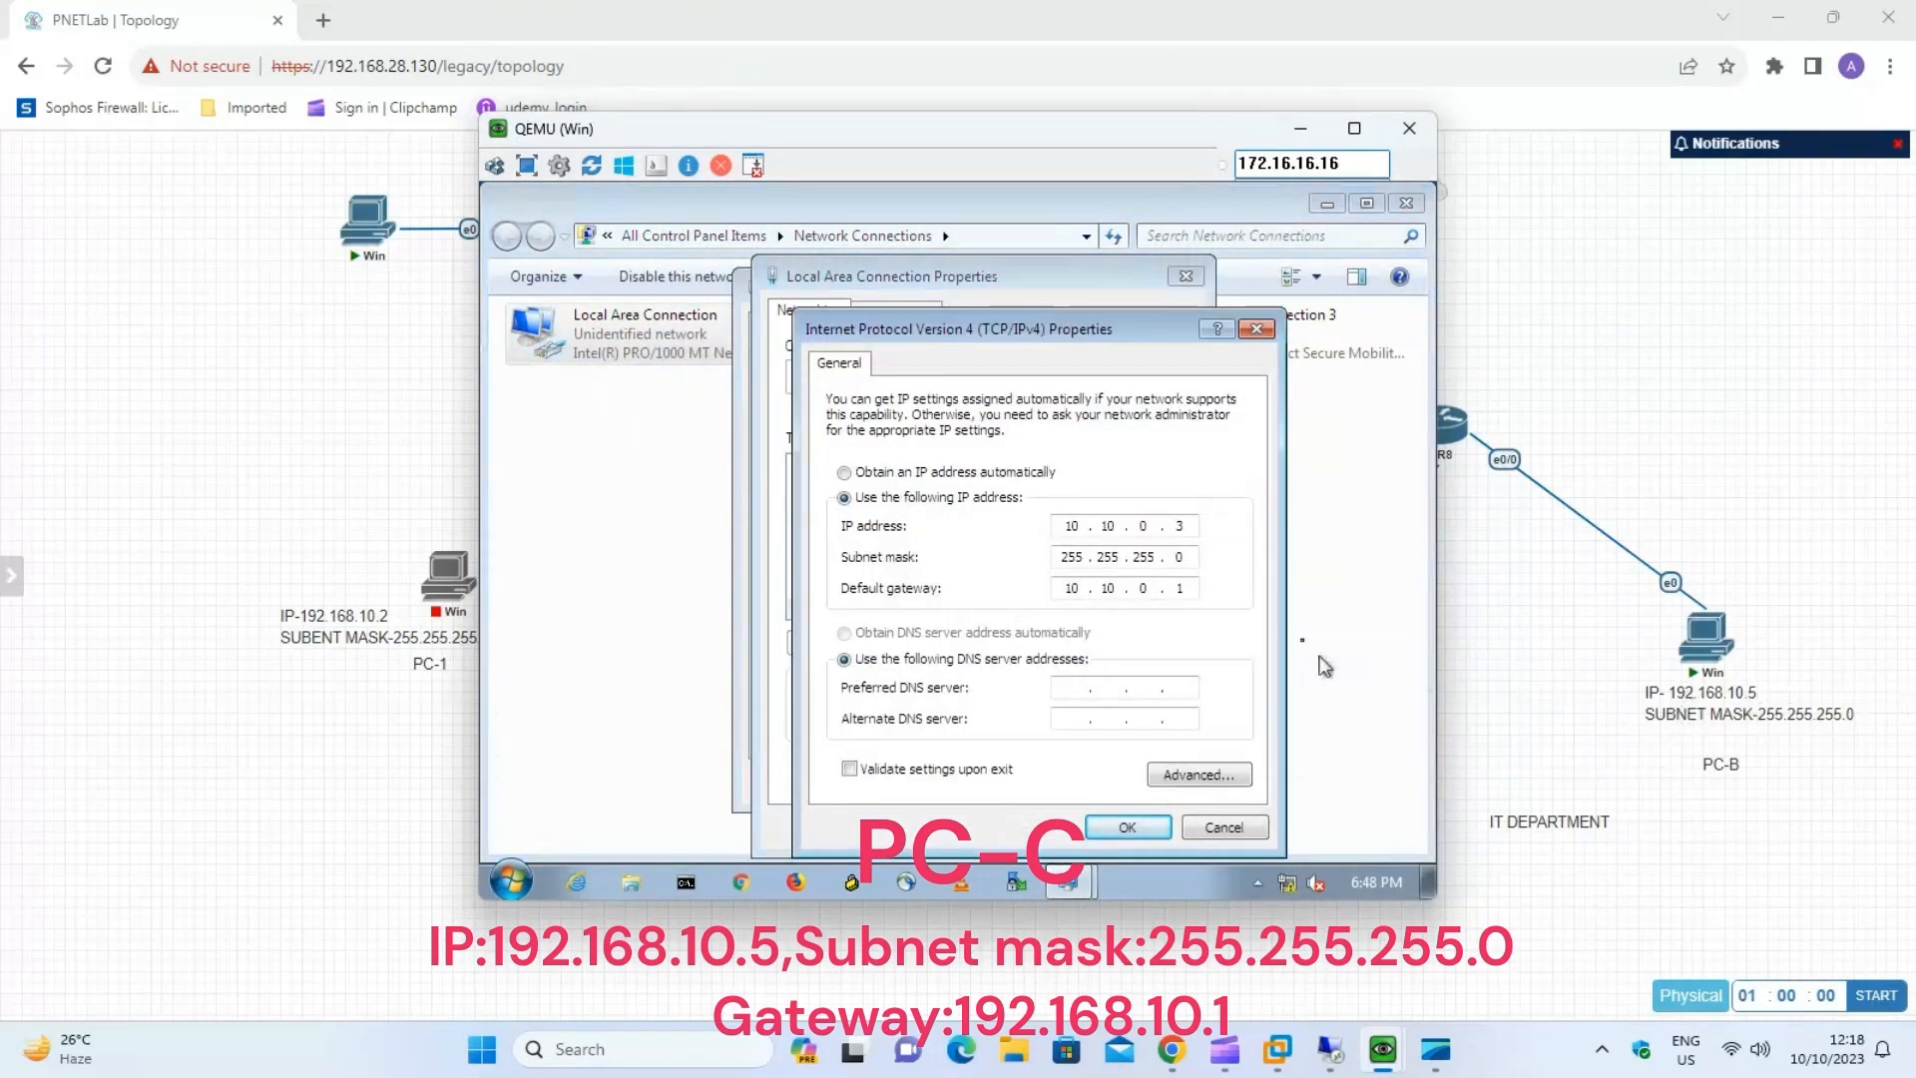
{"action": "left_click", "coordinate": [1184, 531]}
{"action": "left_click", "coordinate": [1192, 526]}
{"action": "left_click", "coordinate": [1188, 590]}
{"action": "left_click", "coordinate": [1127, 827]}
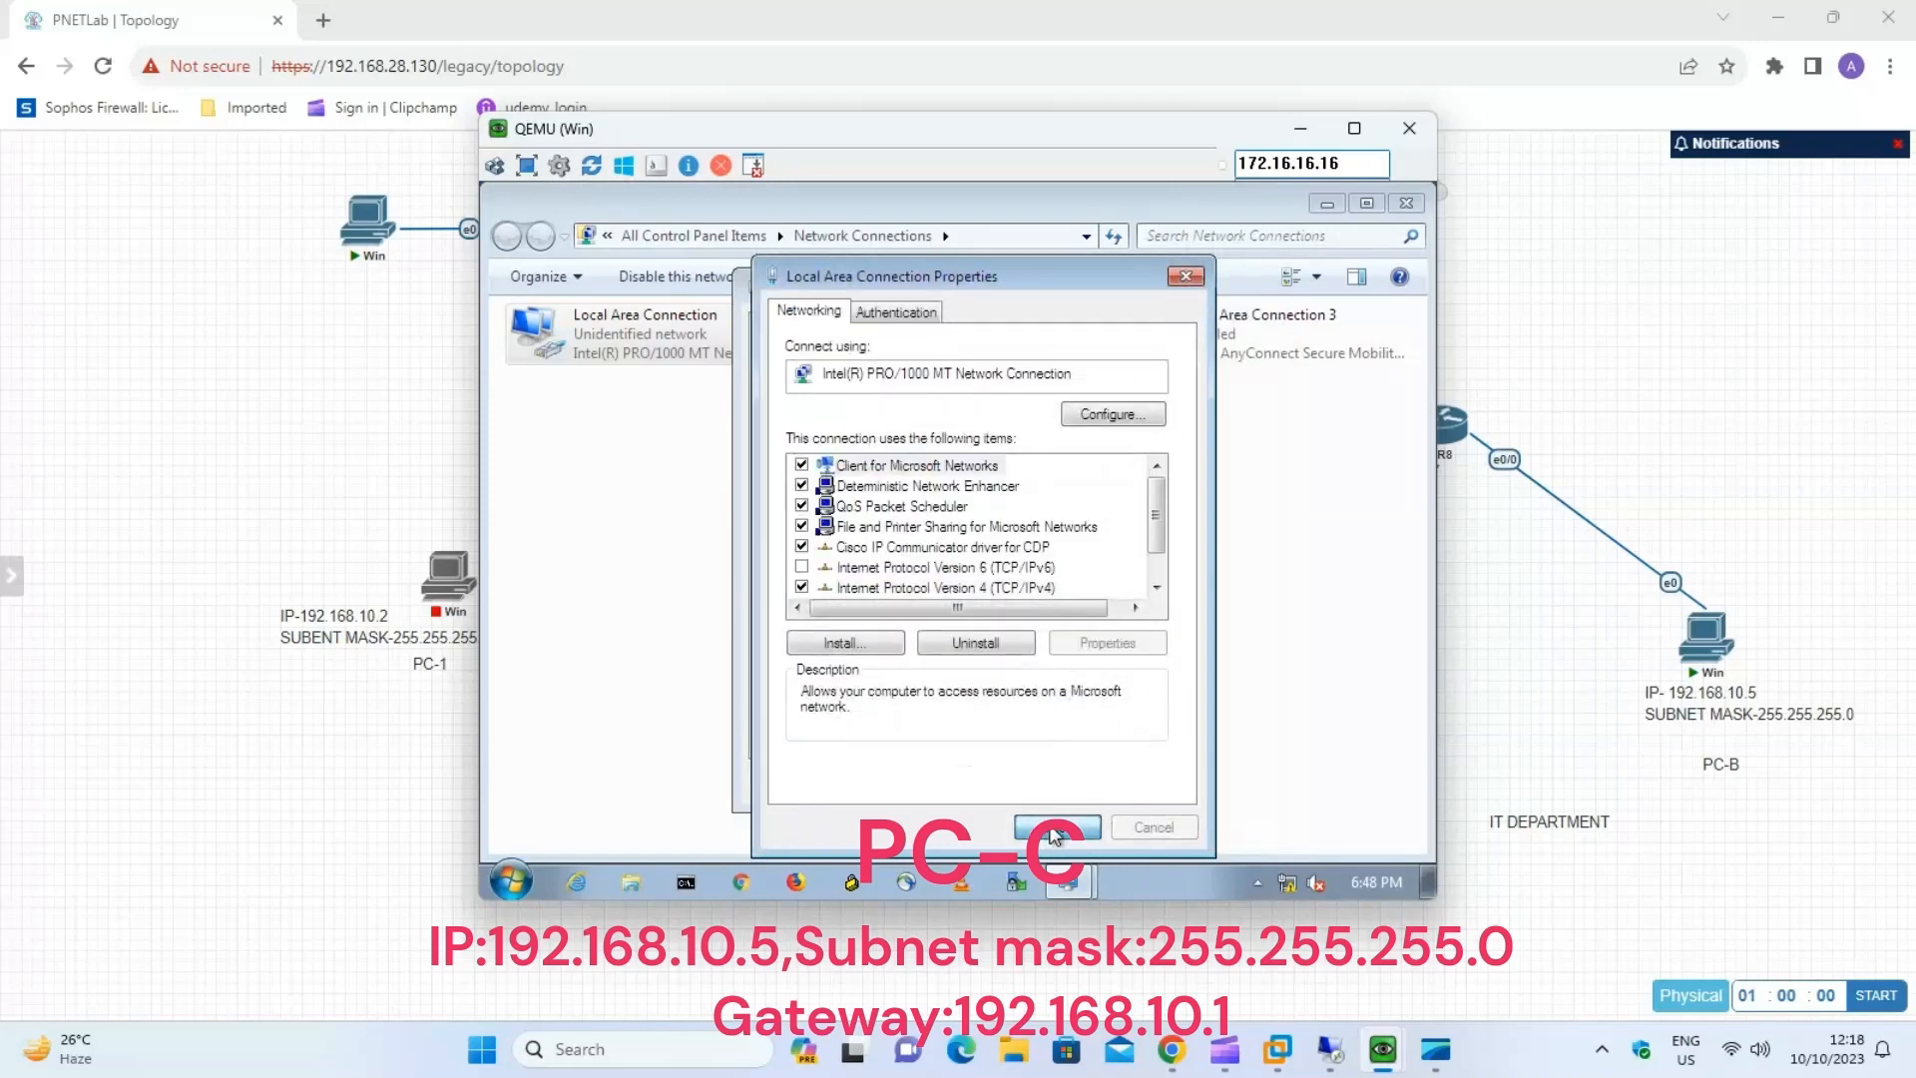
{"action": "left_click", "coordinate": [1081, 837]}
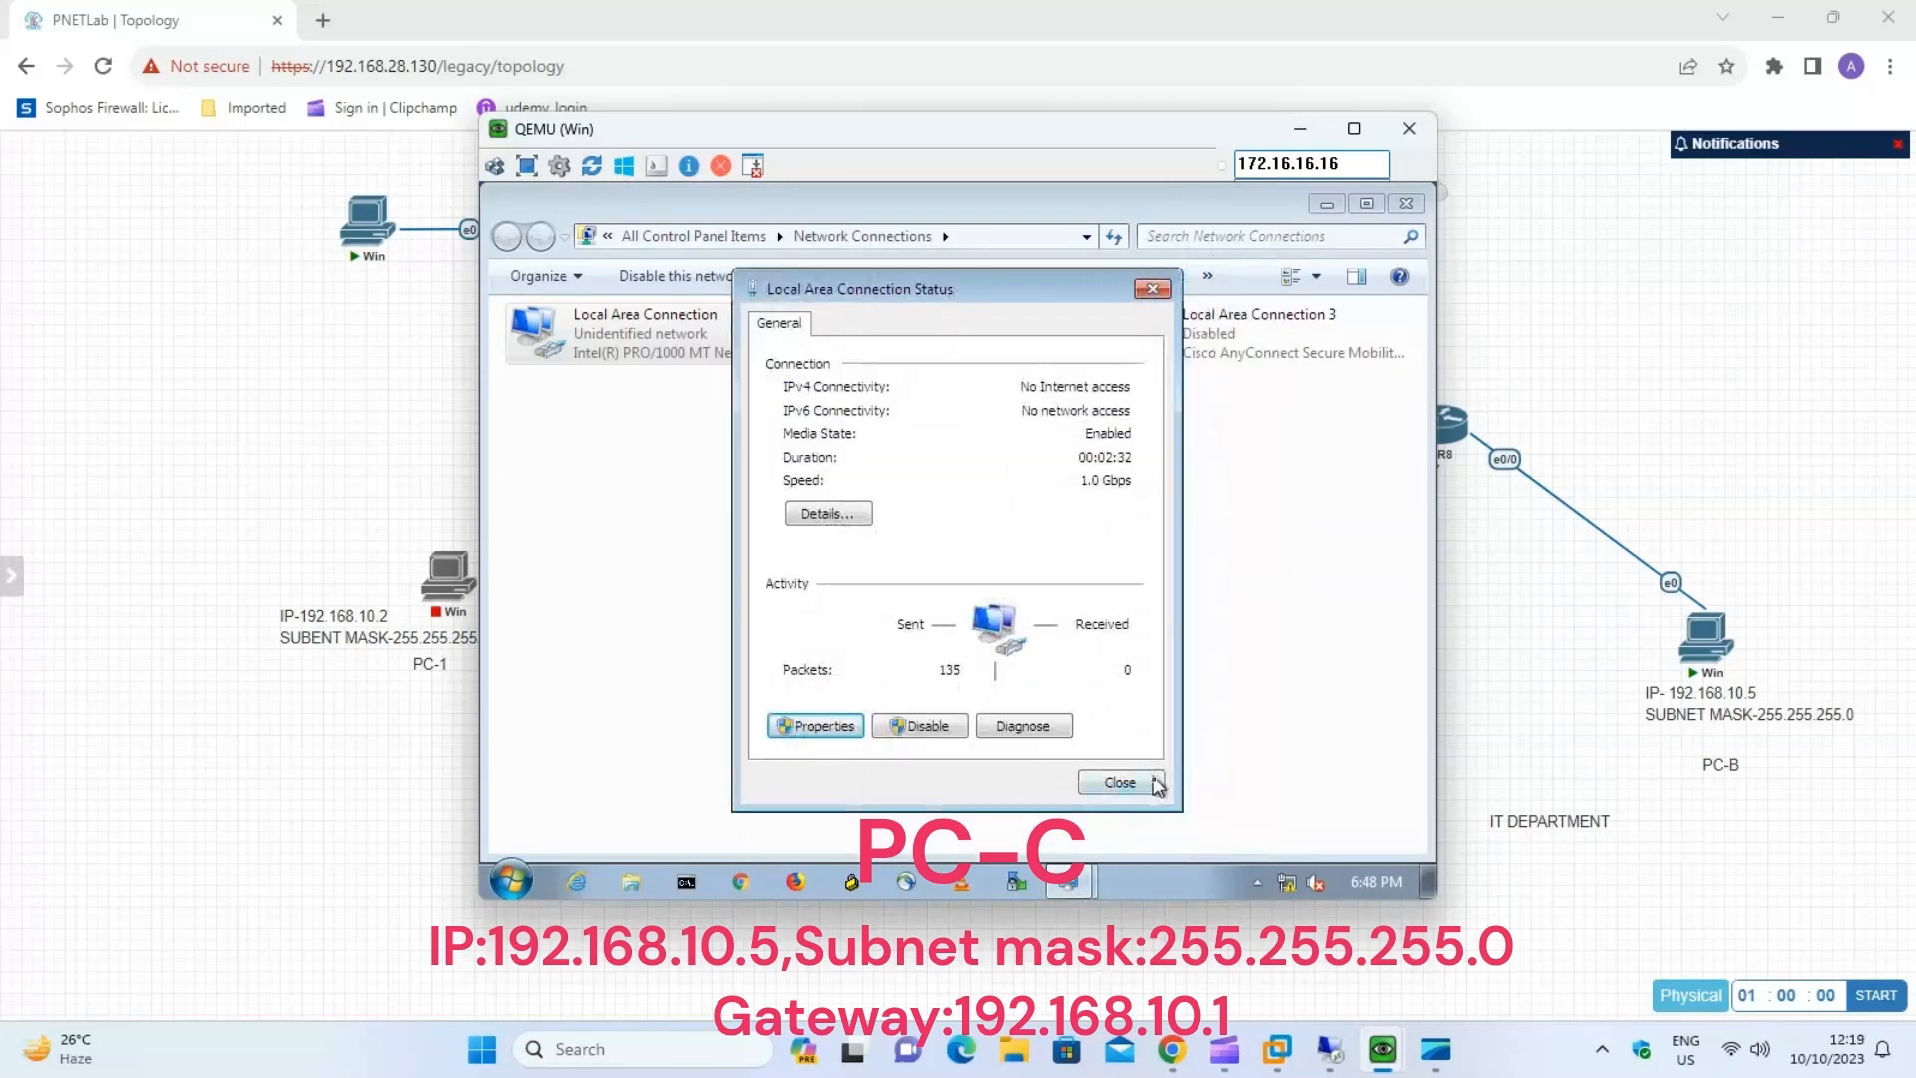
{"action": "left_click", "coordinate": [1146, 787]}
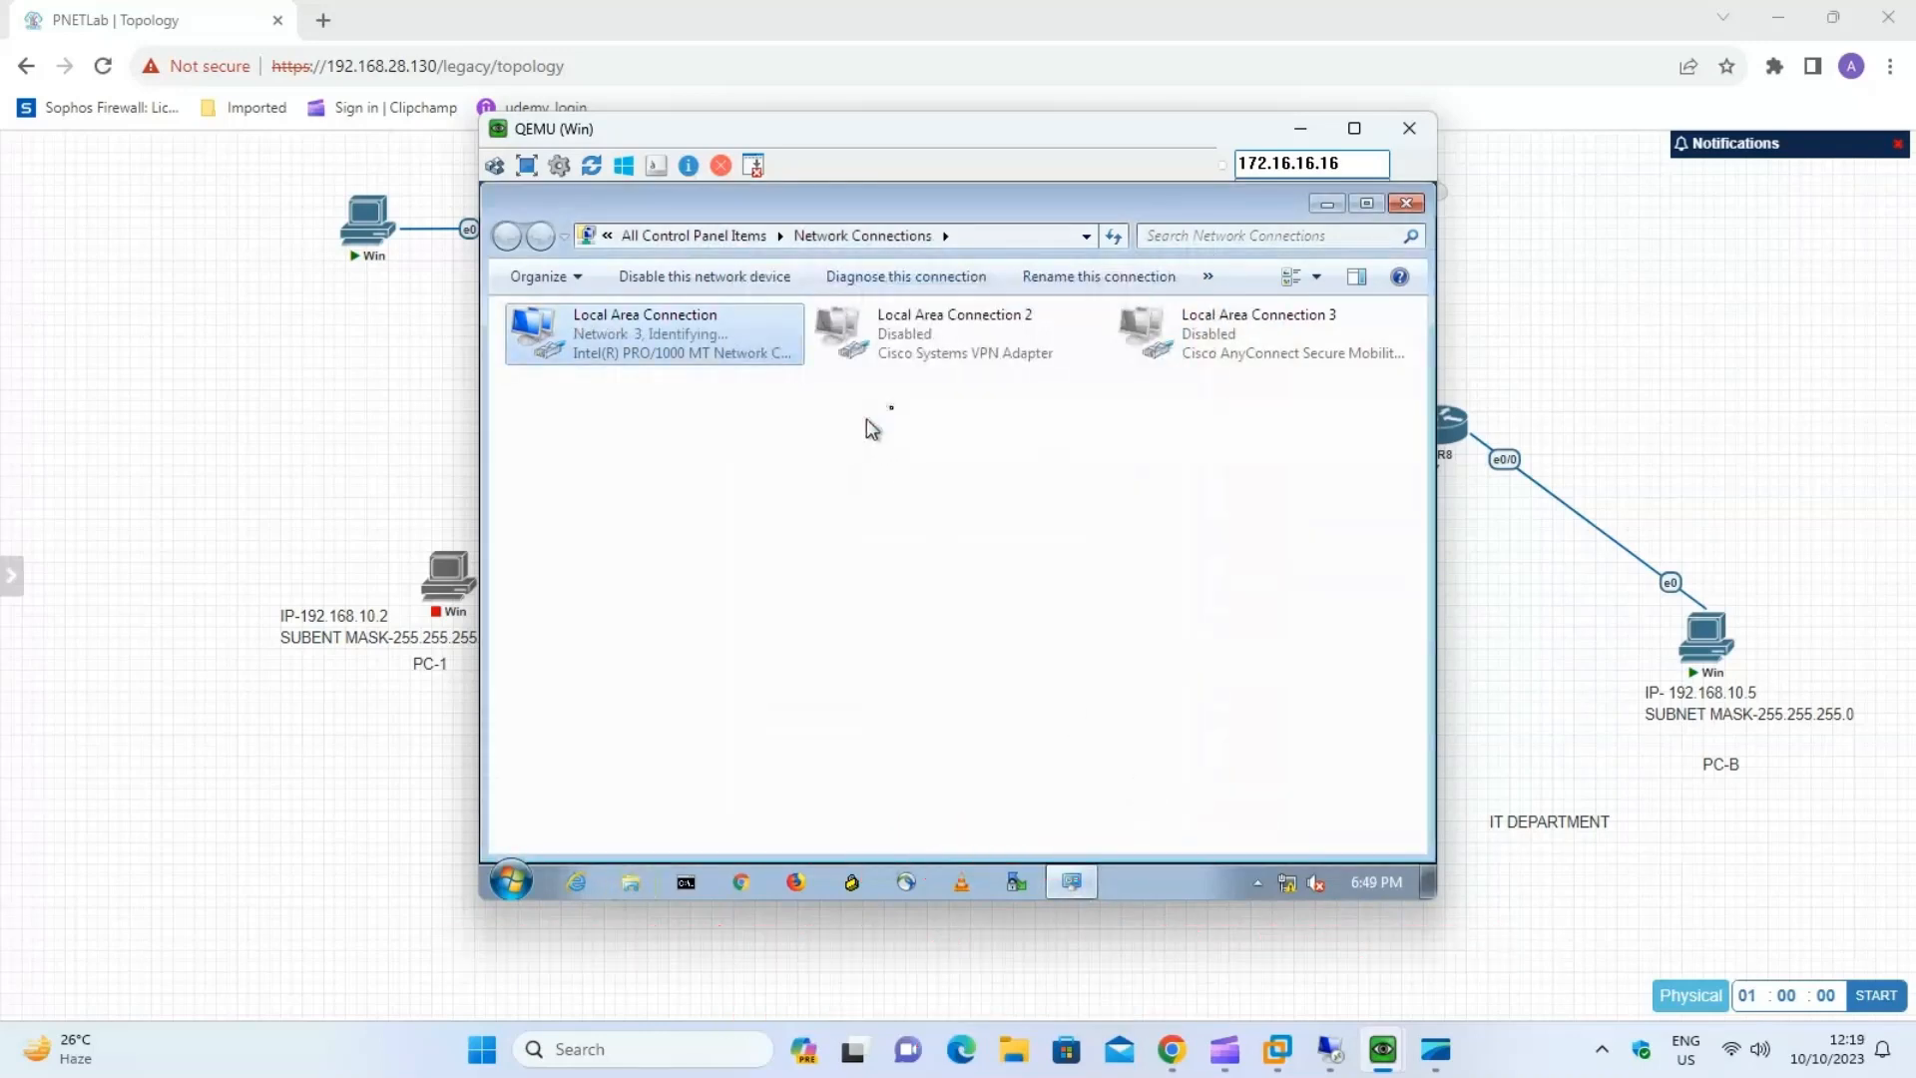
{"action": "left_click", "coordinate": [1407, 203]}
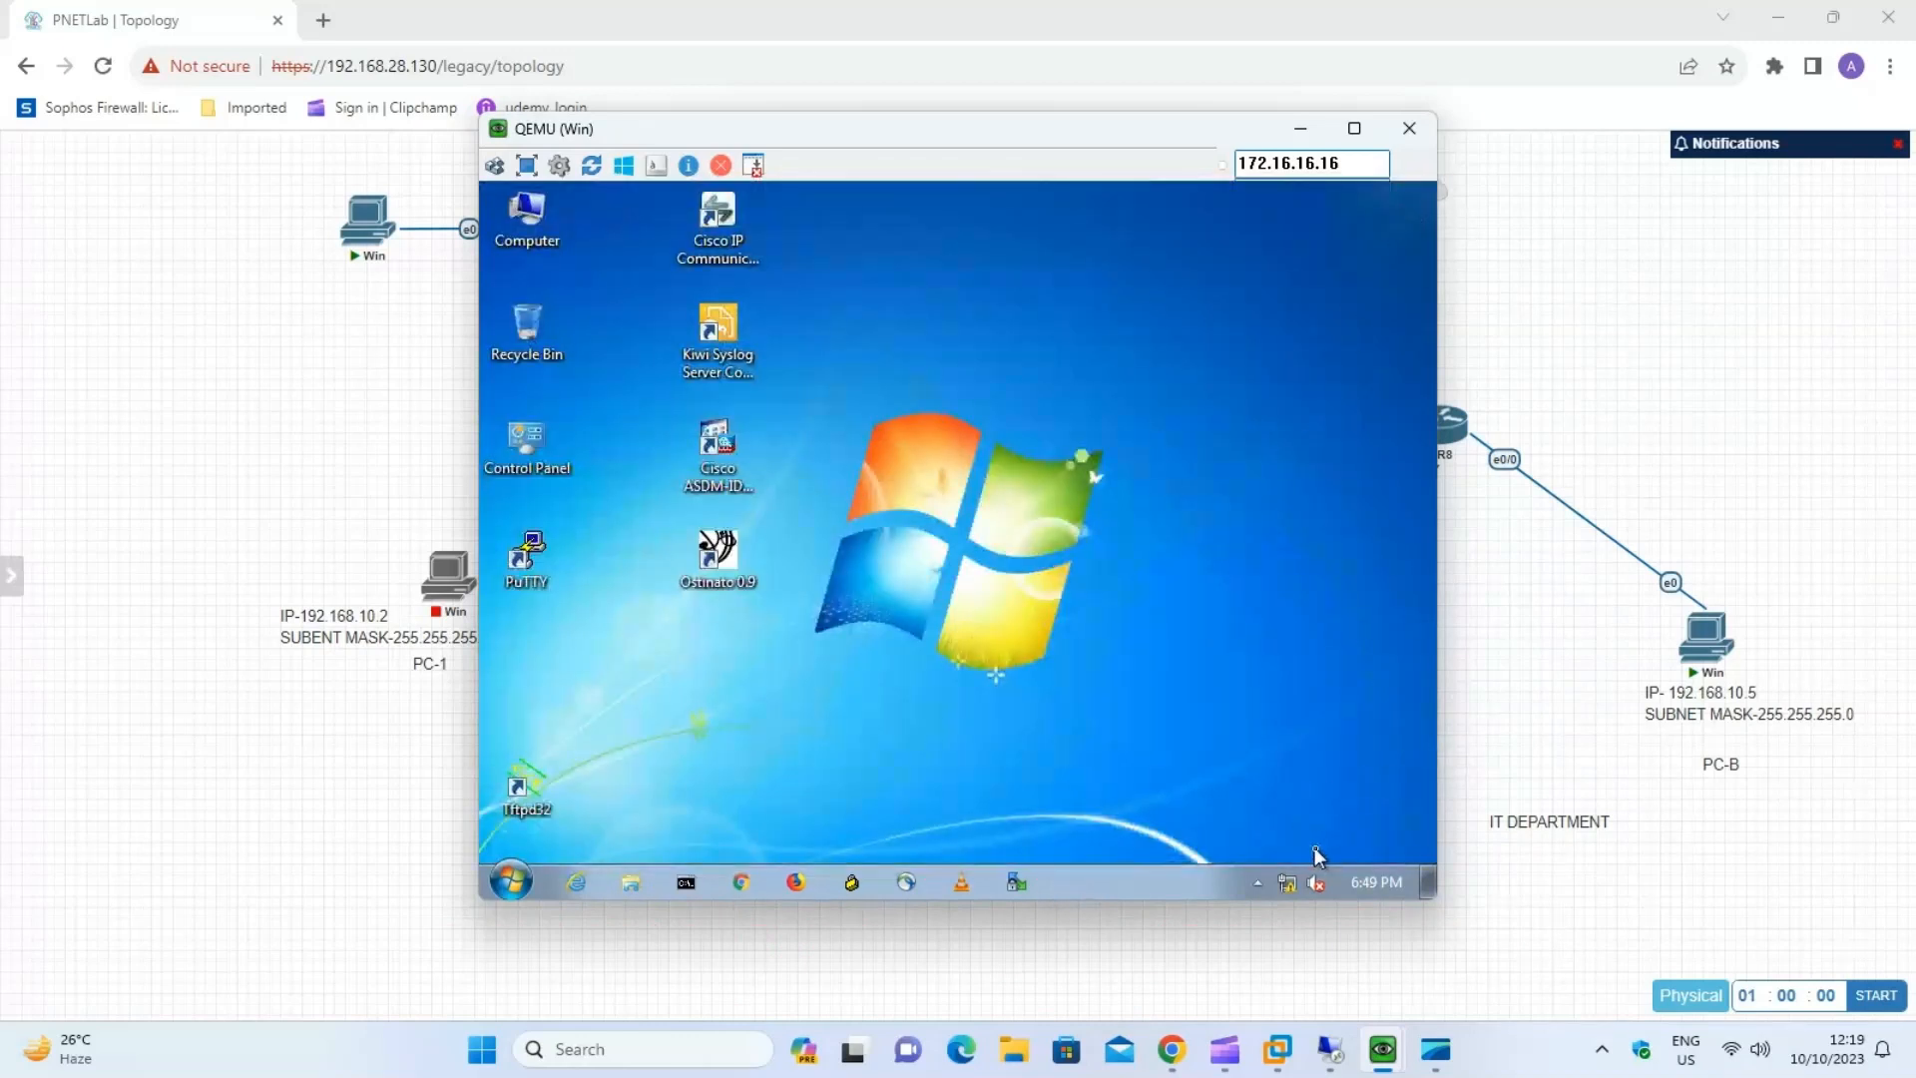
{"action": "left_click", "coordinate": [1268, 800]}
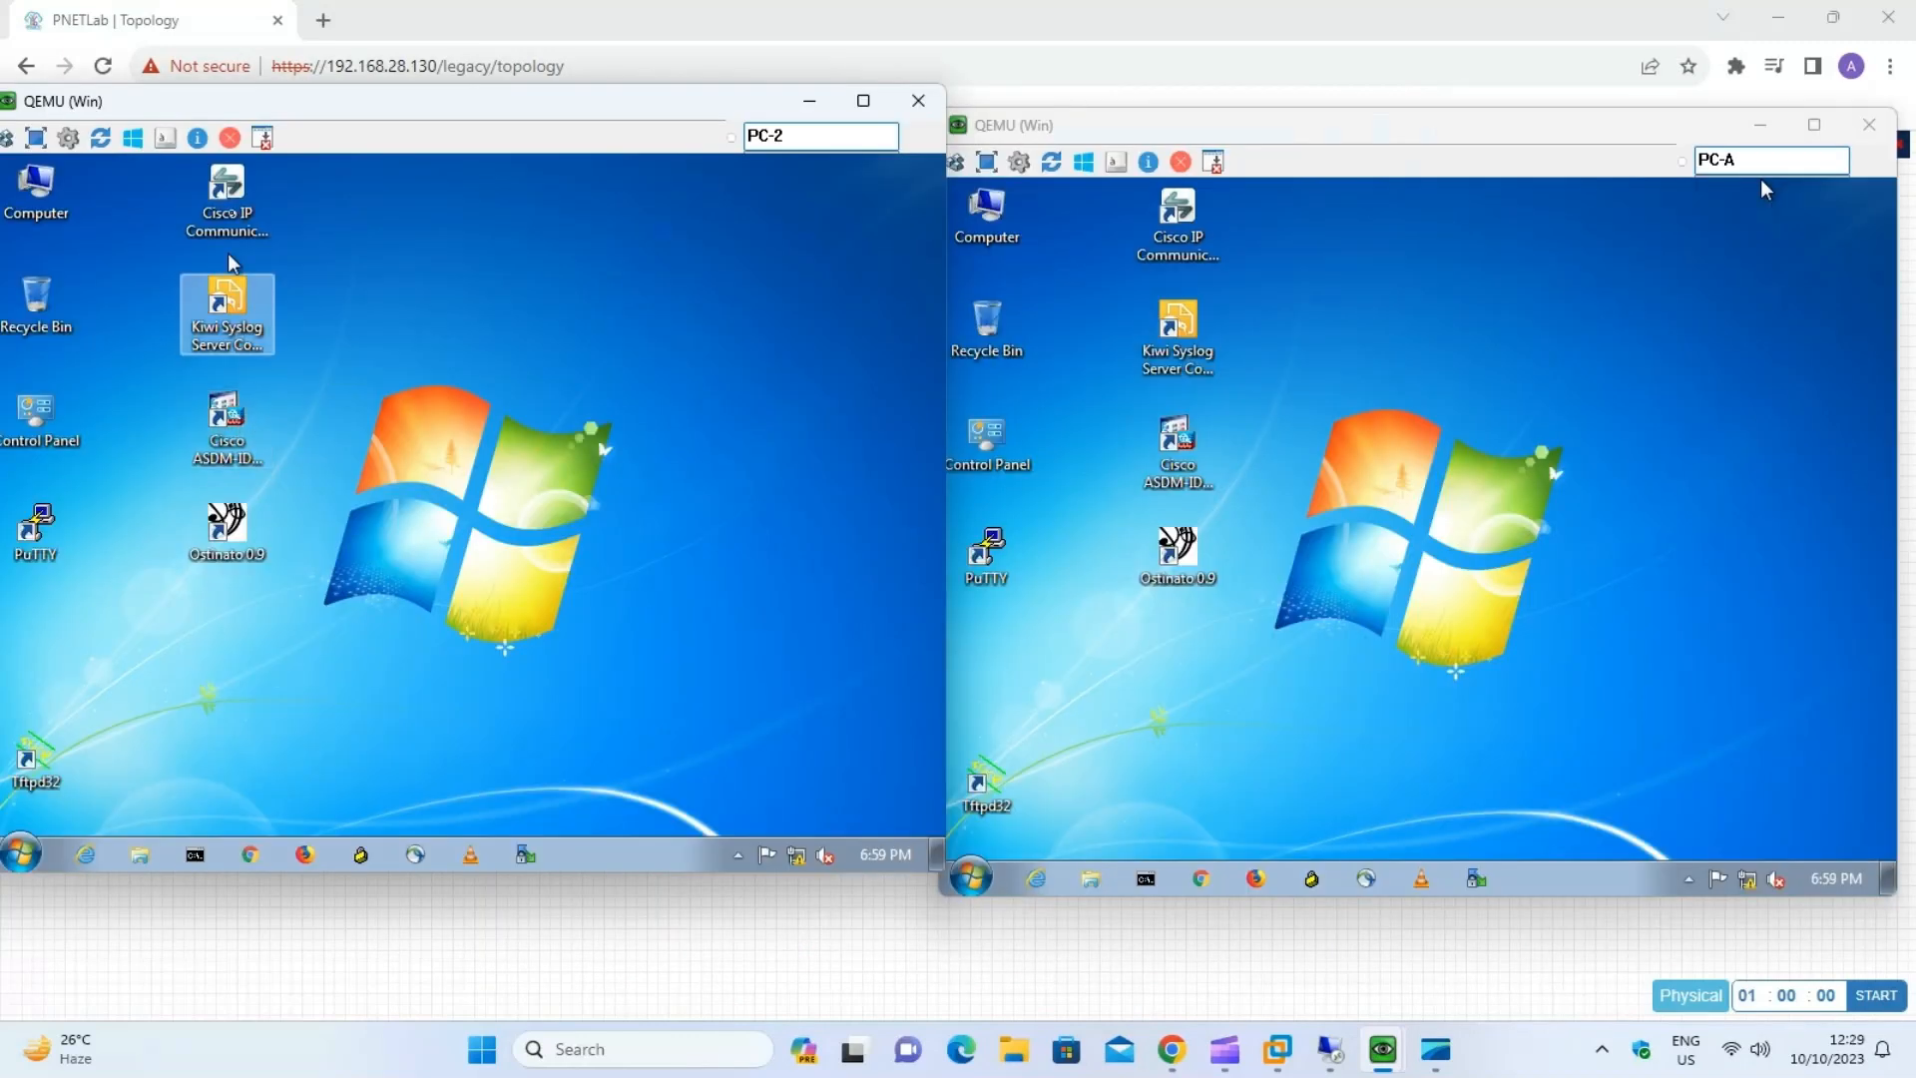
Arrange the PC-2 and PC-A consoles side by side and run ping 192.168.10.4 -t from PC-2's Command Prompt.
{"action": "triple_click", "coordinate": [793, 140]}
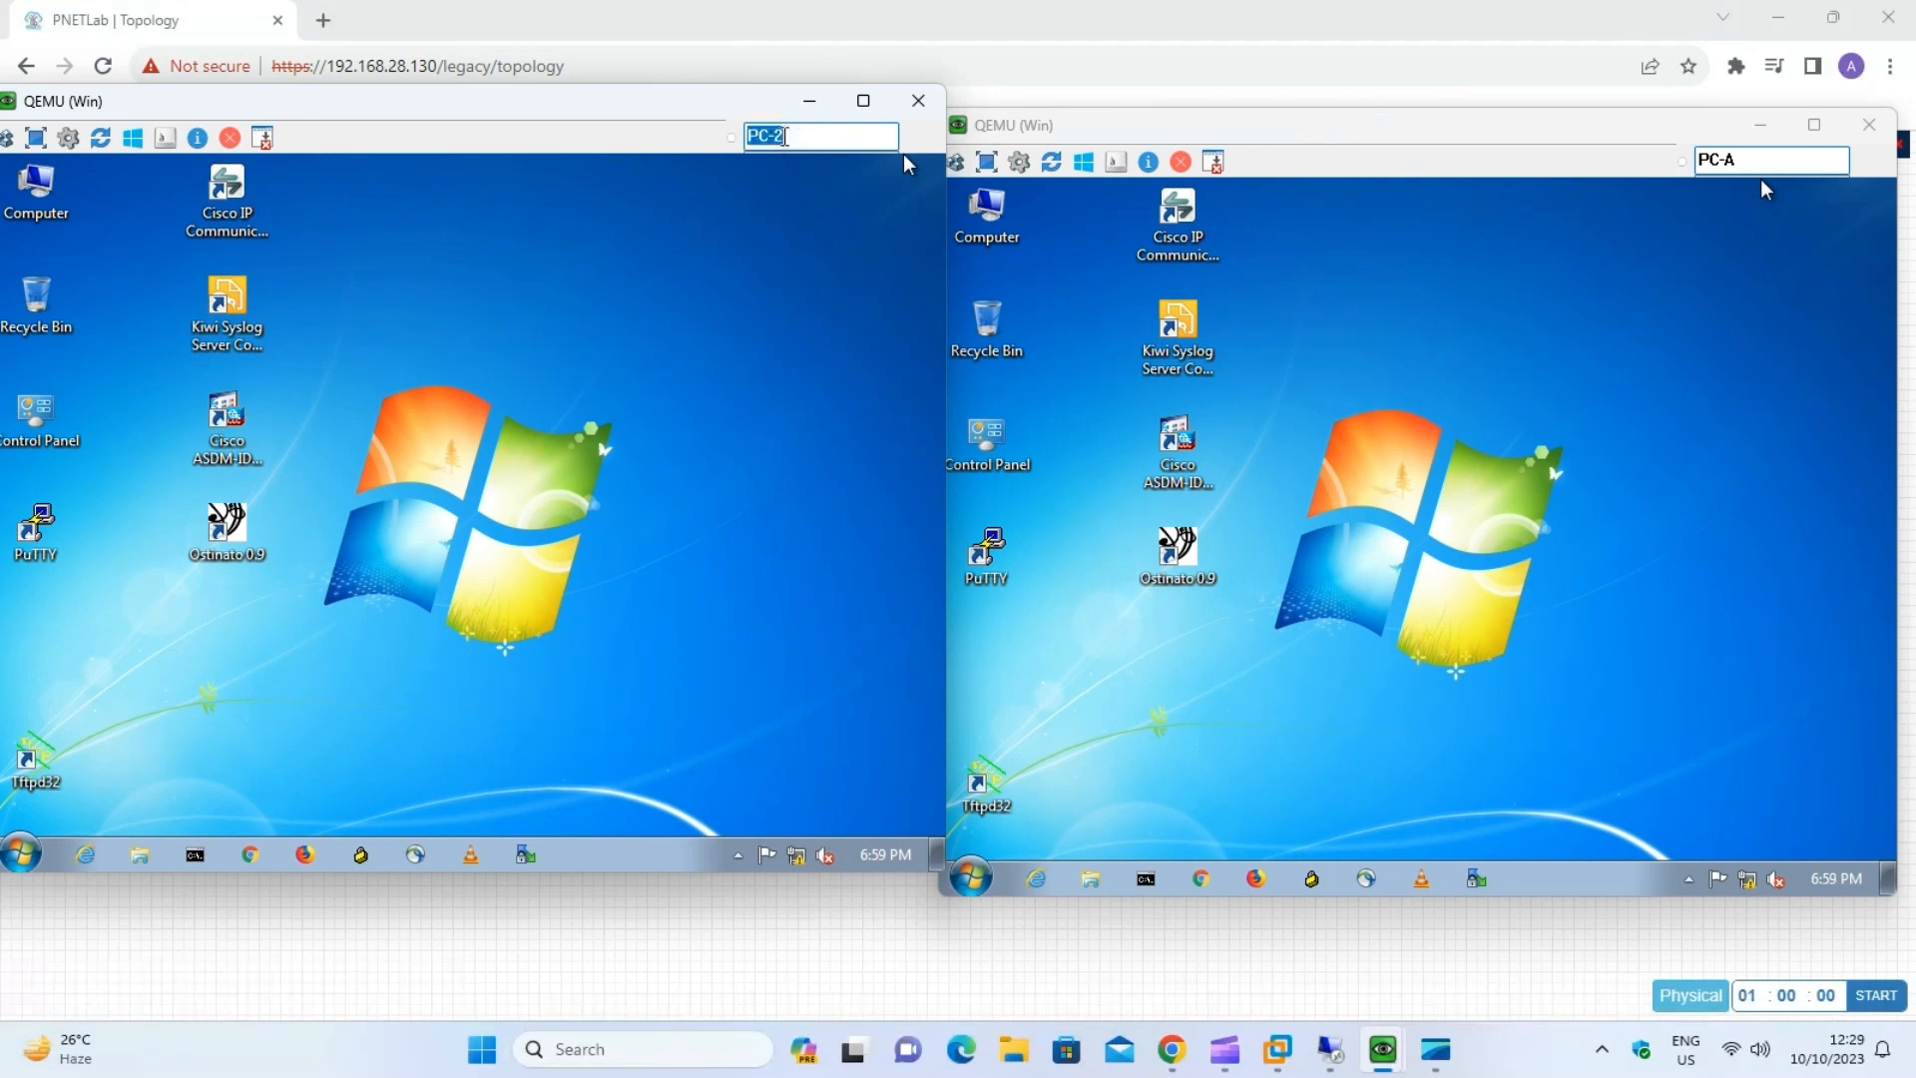
{"action": "triple_click", "coordinate": [1761, 175]}
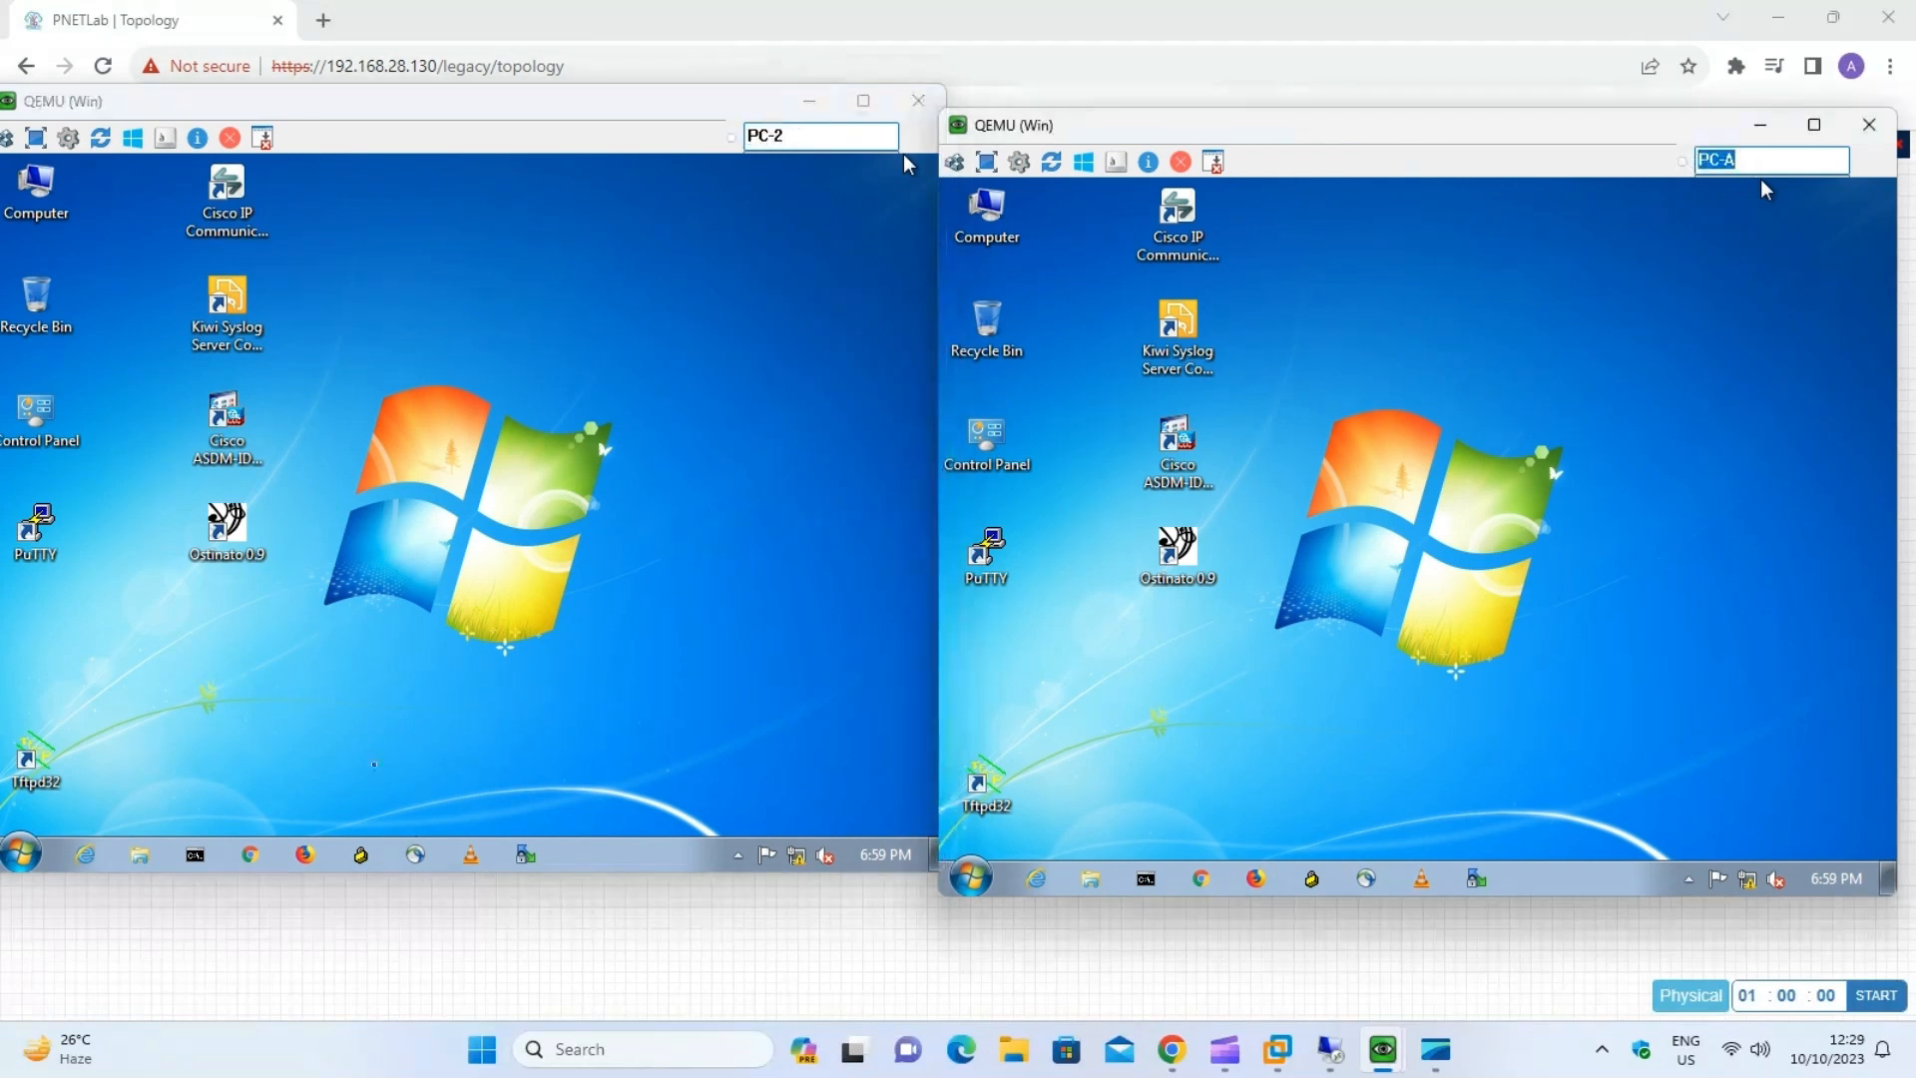
{"action": "left_click", "coordinate": [195, 854]}
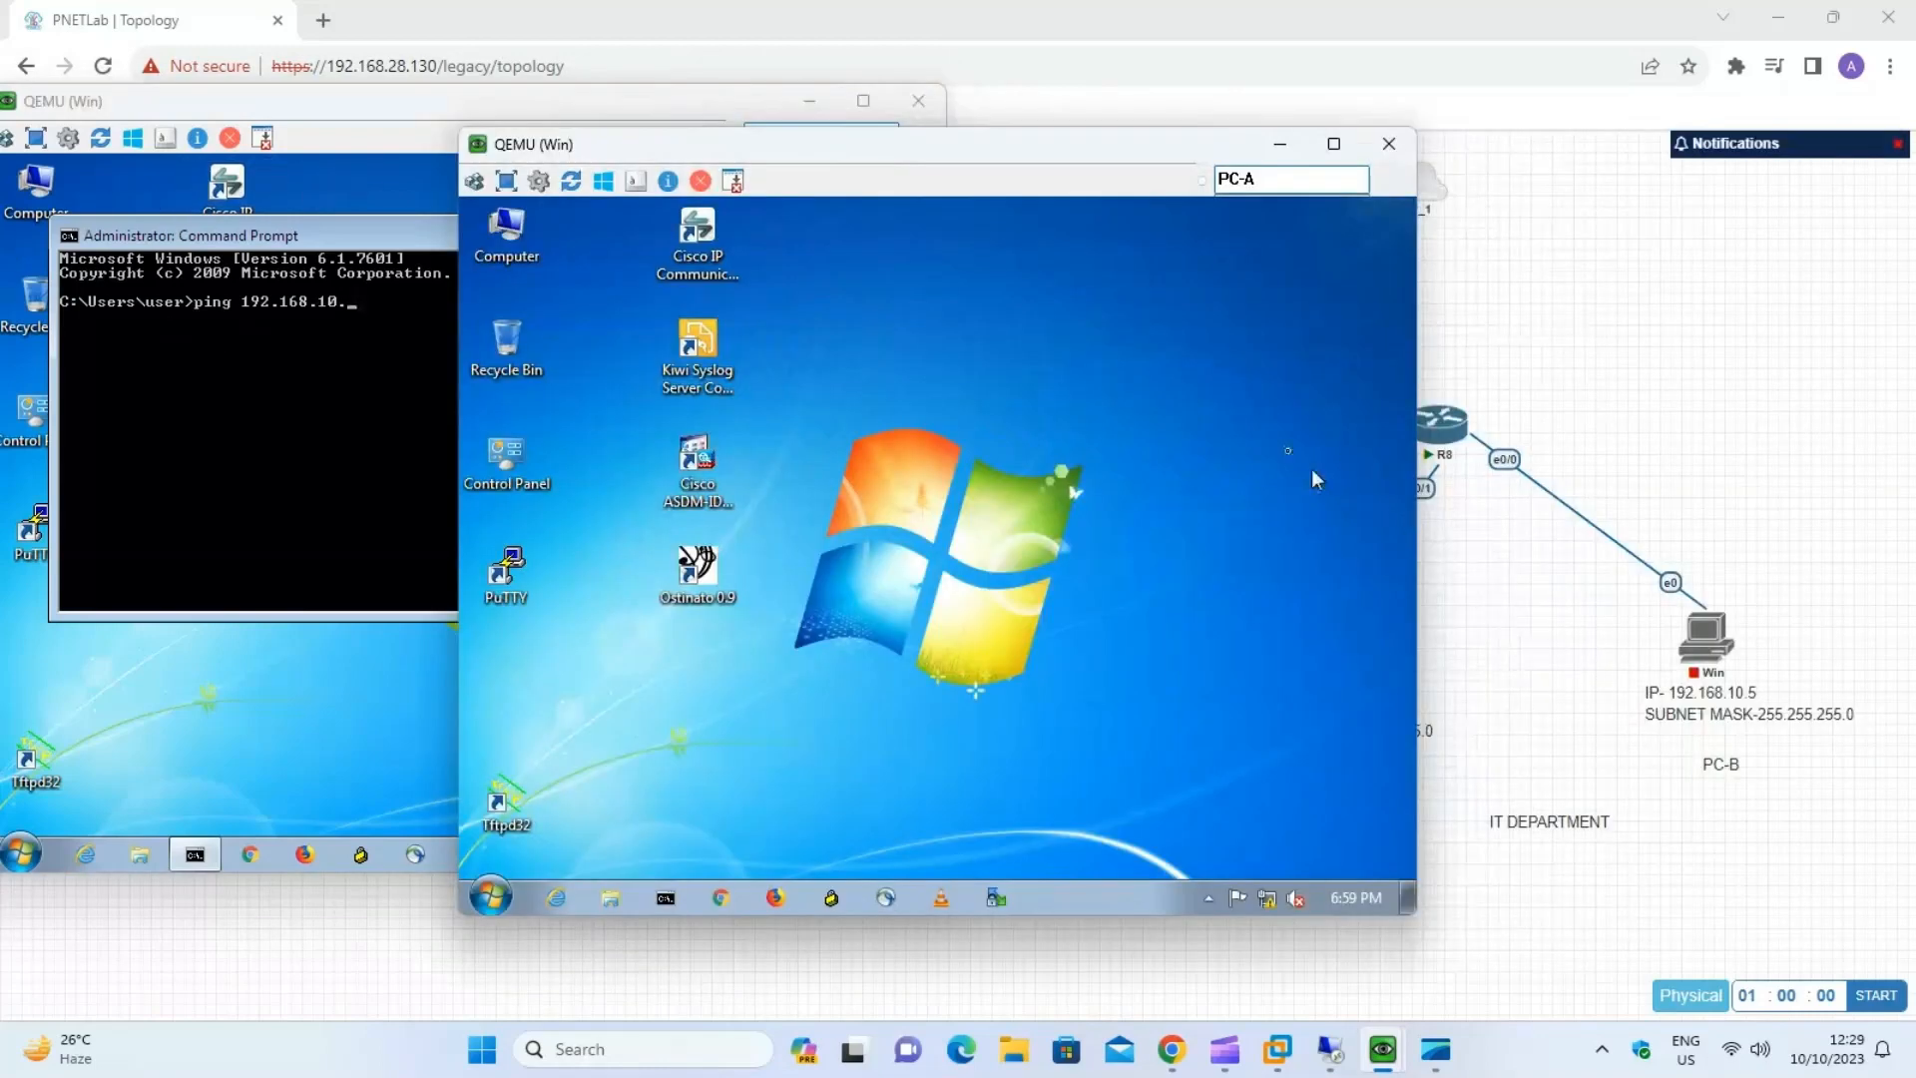
{"action": "left_click_drag", "start_coordinate": [978, 204], "coordinate": [740, 197]}
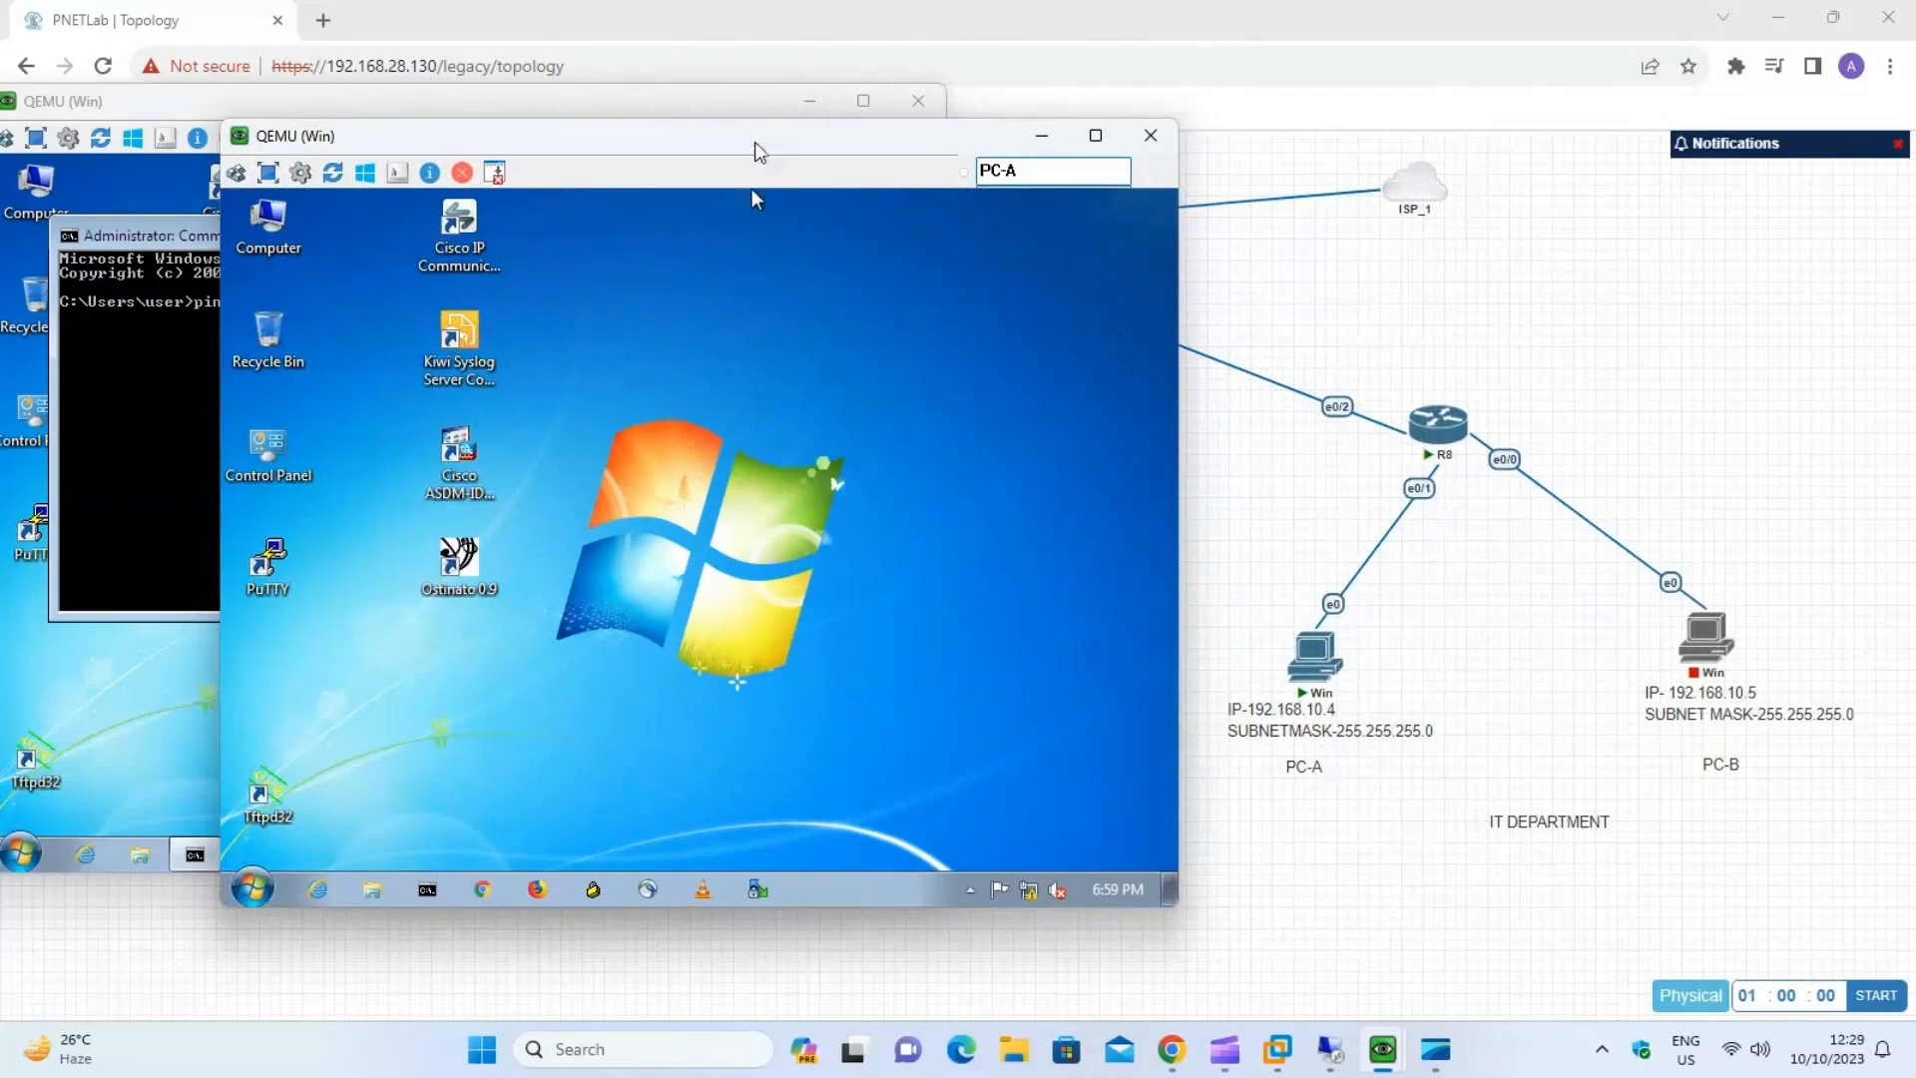
{"action": "left_click_drag", "start_coordinate": [757, 147], "coordinate": [1506, 186]}
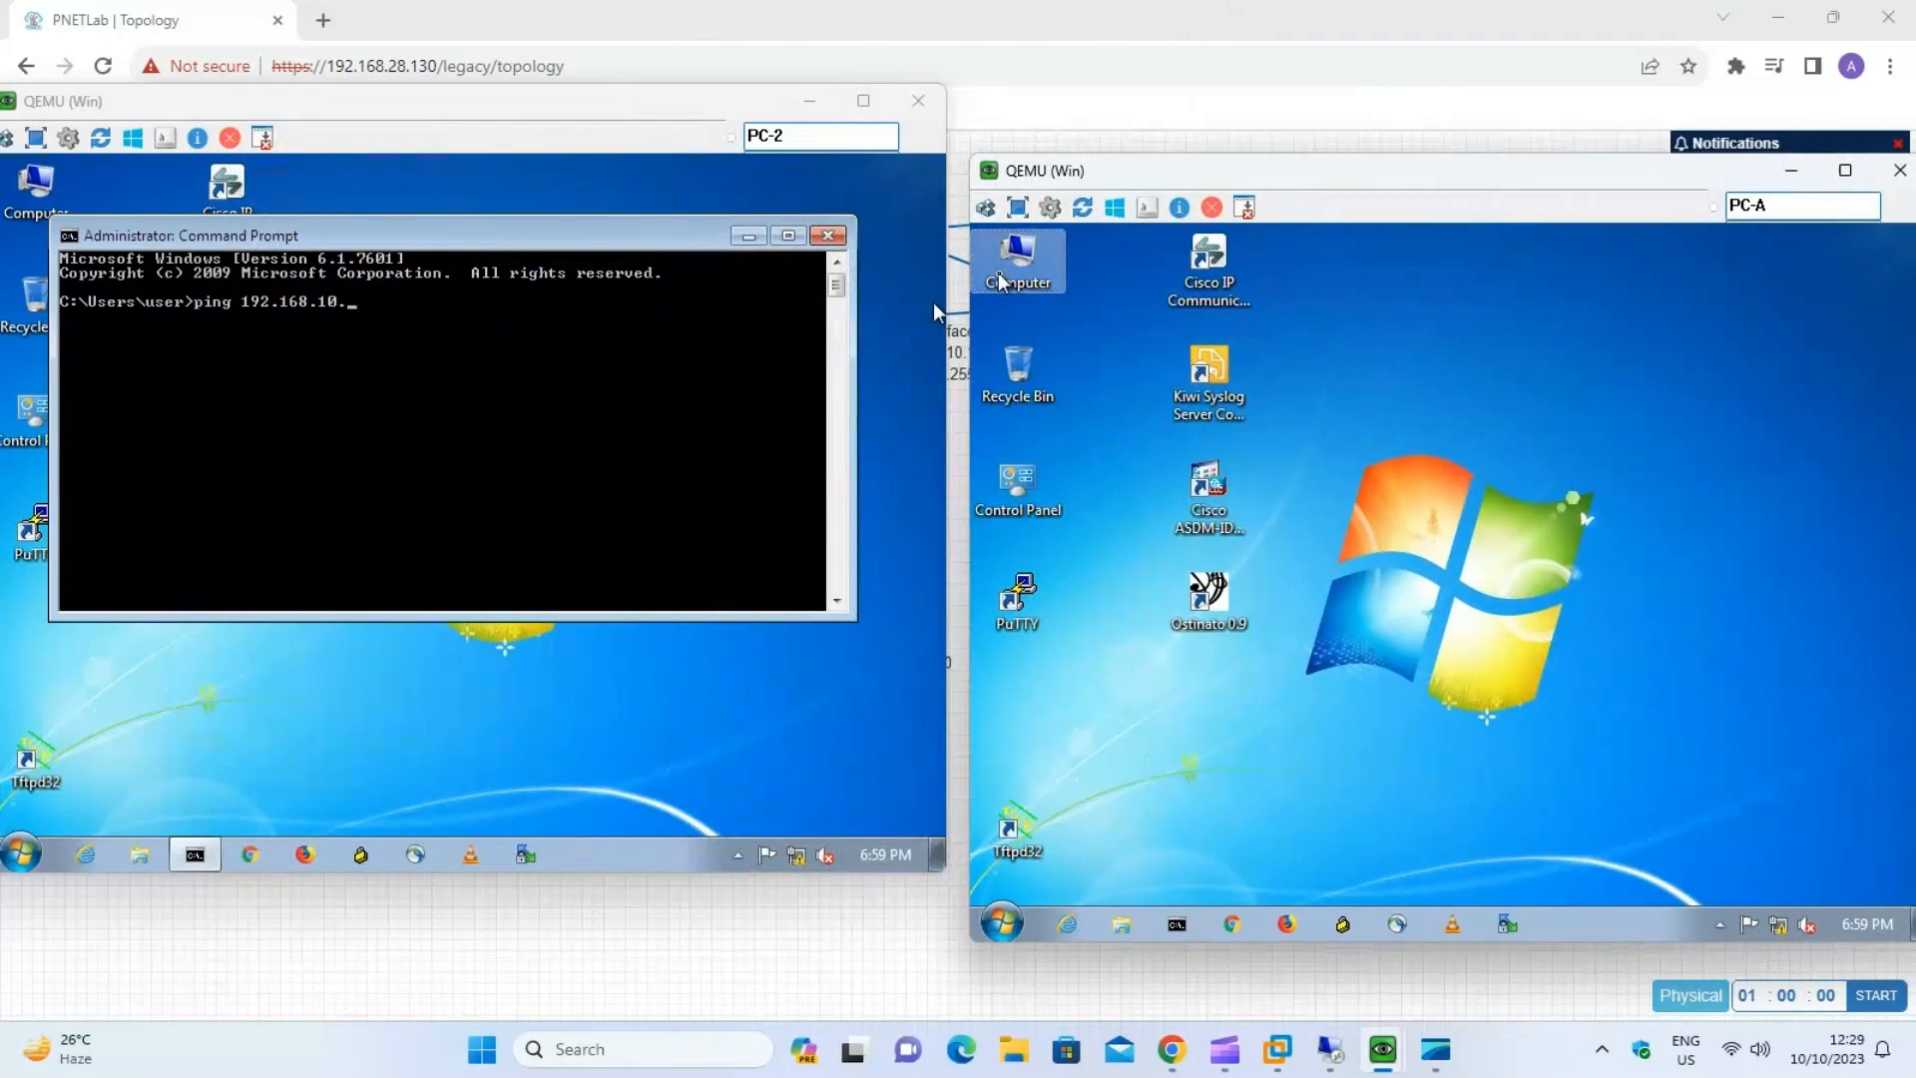
{"action": "left_click", "coordinate": [580, 357]}
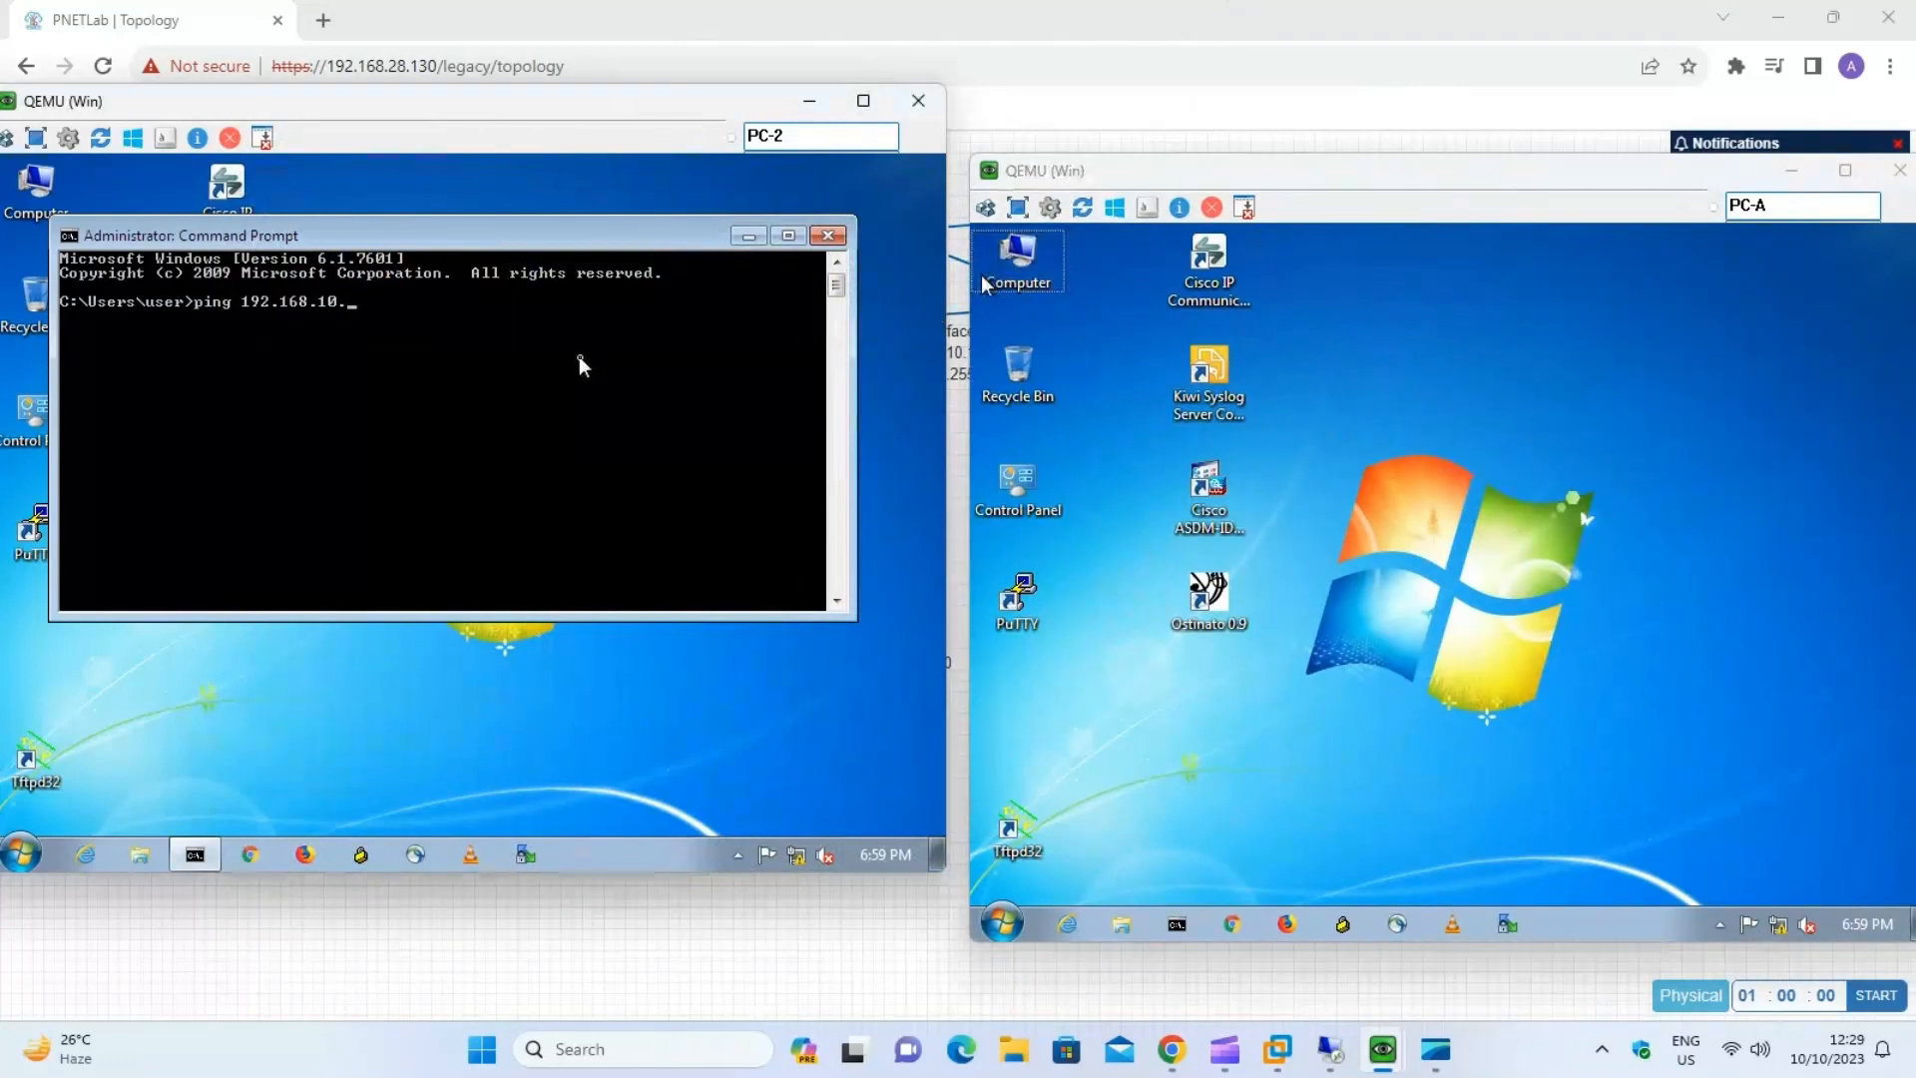
{"action": "type", "text": "4 -t"}
{"action": "key", "text": "Return"}
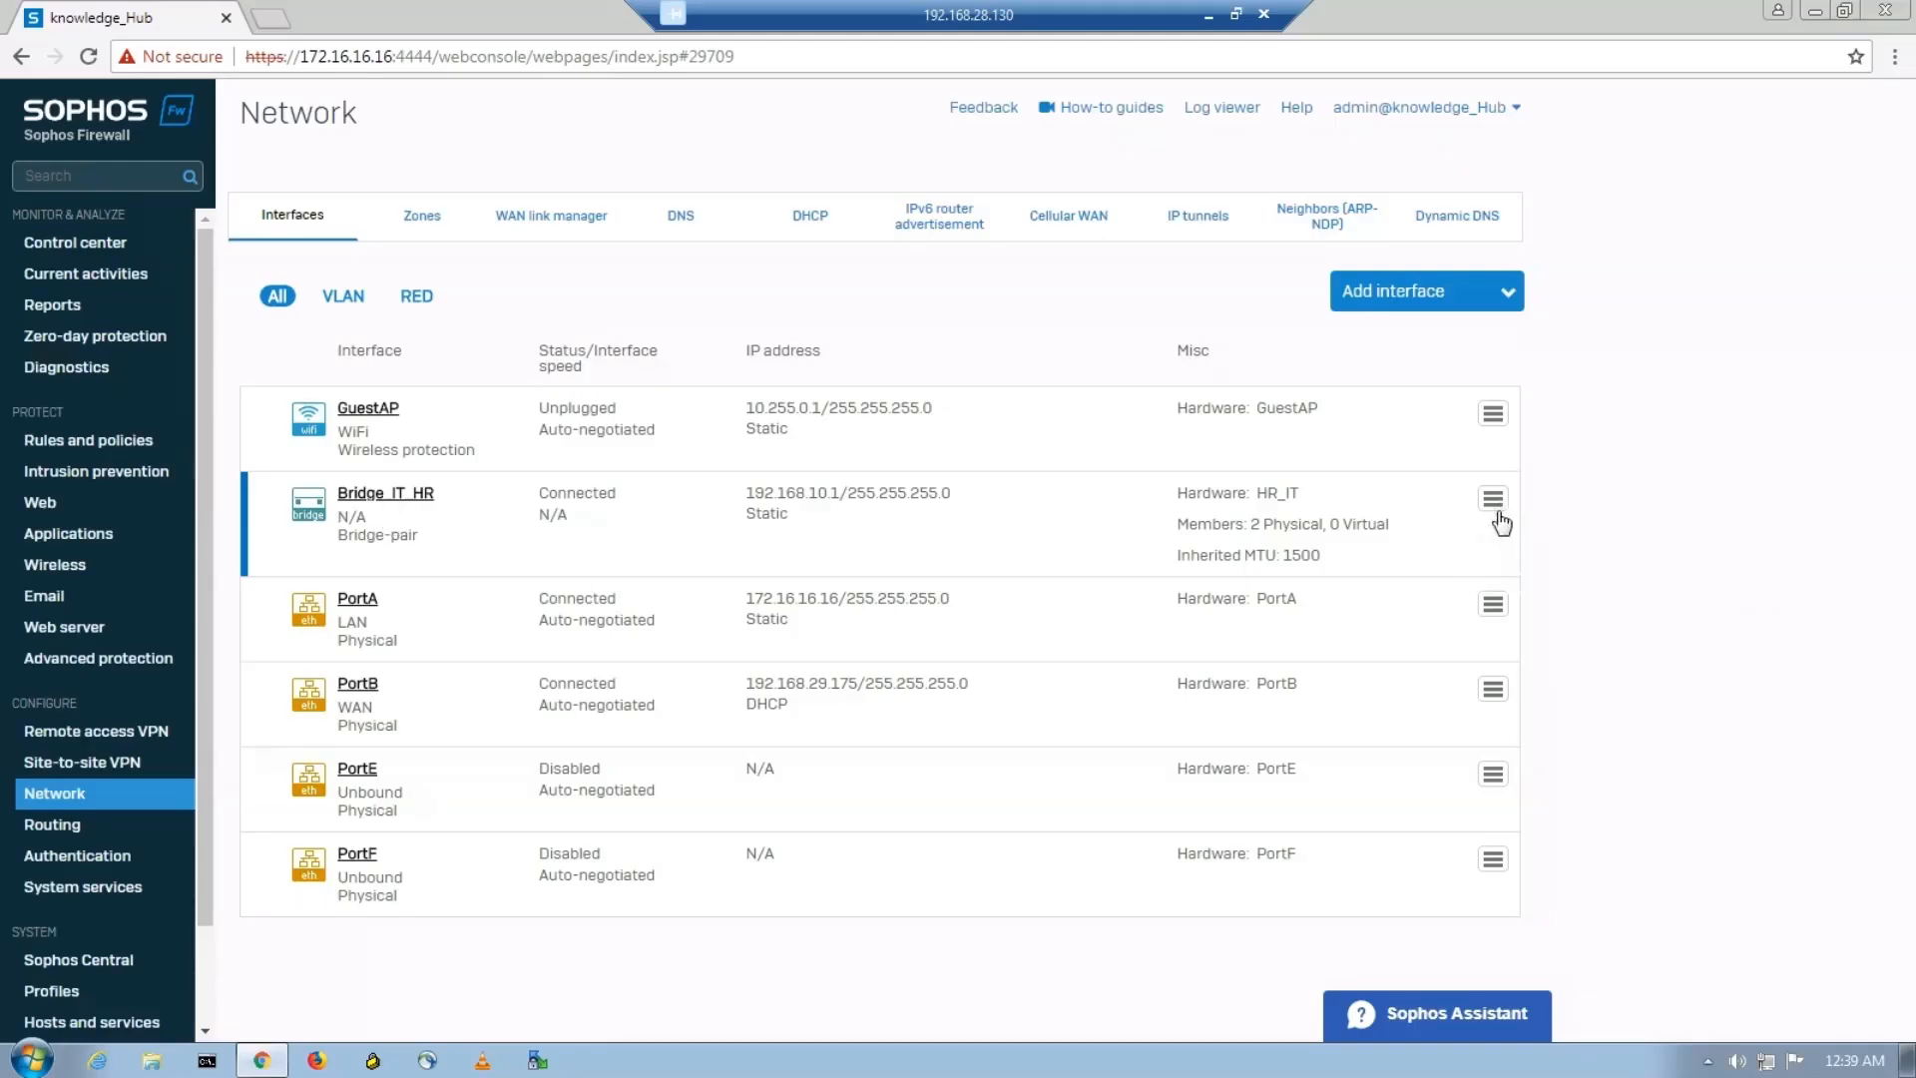
Enable routing on the Bridge_IT_HR bridge pair in the Sophos firewall and save the bridge update.
{"action": "left_click", "coordinate": [1494, 498]}
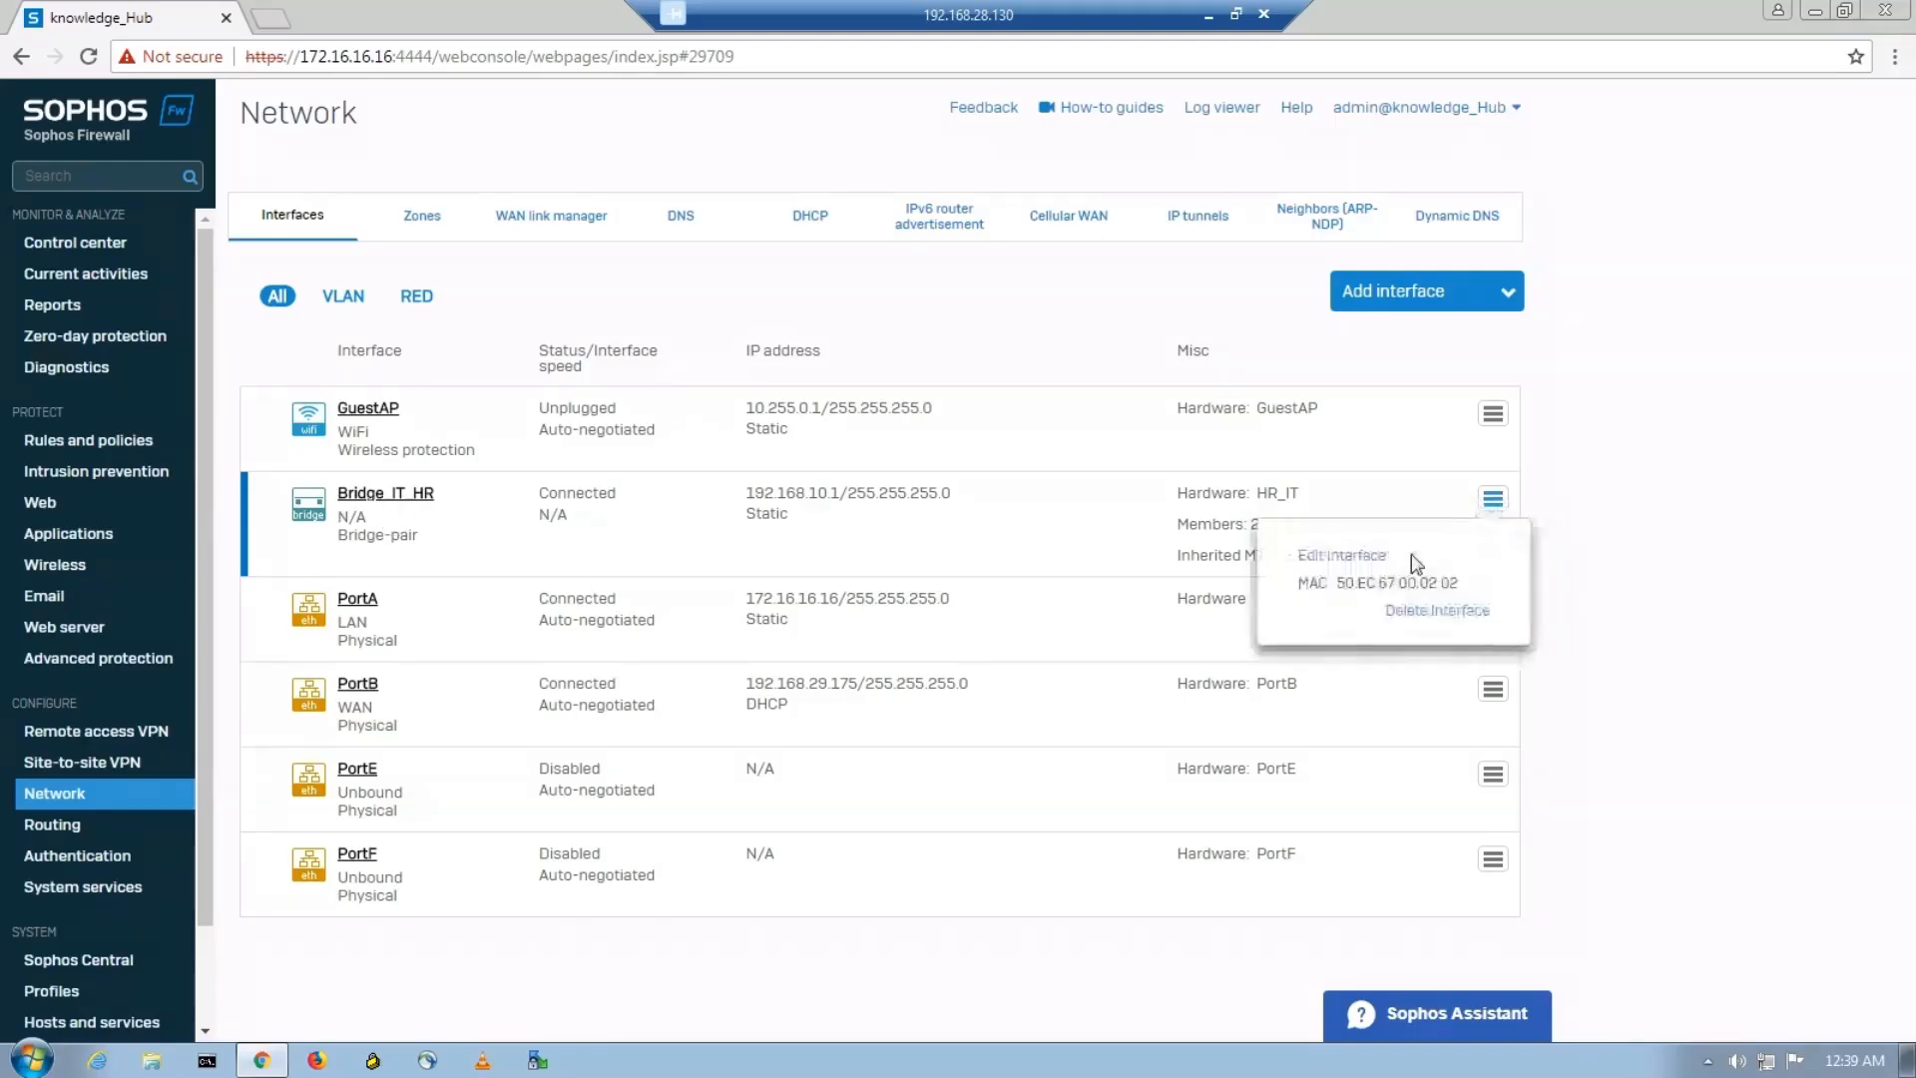
{"action": "left_click", "coordinate": [1349, 556]}
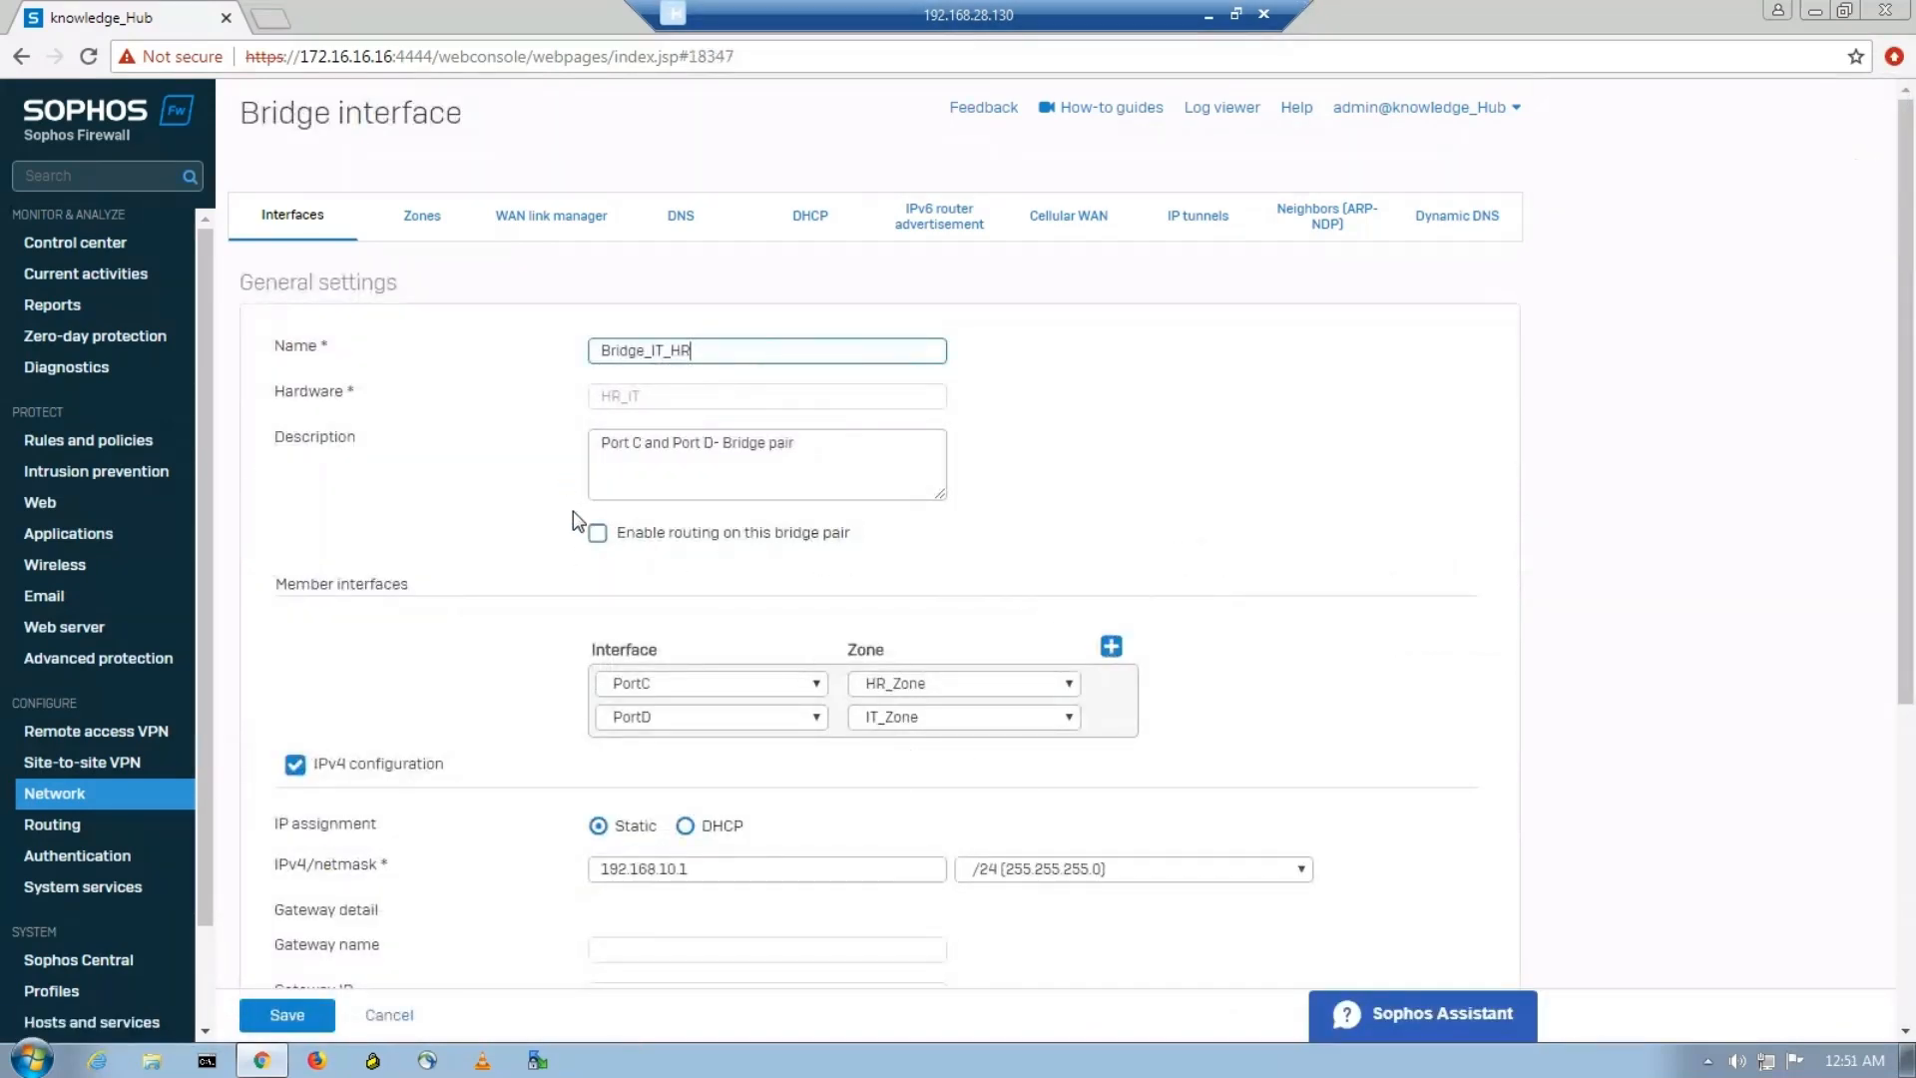
{"action": "left_click", "coordinate": [598, 535]}
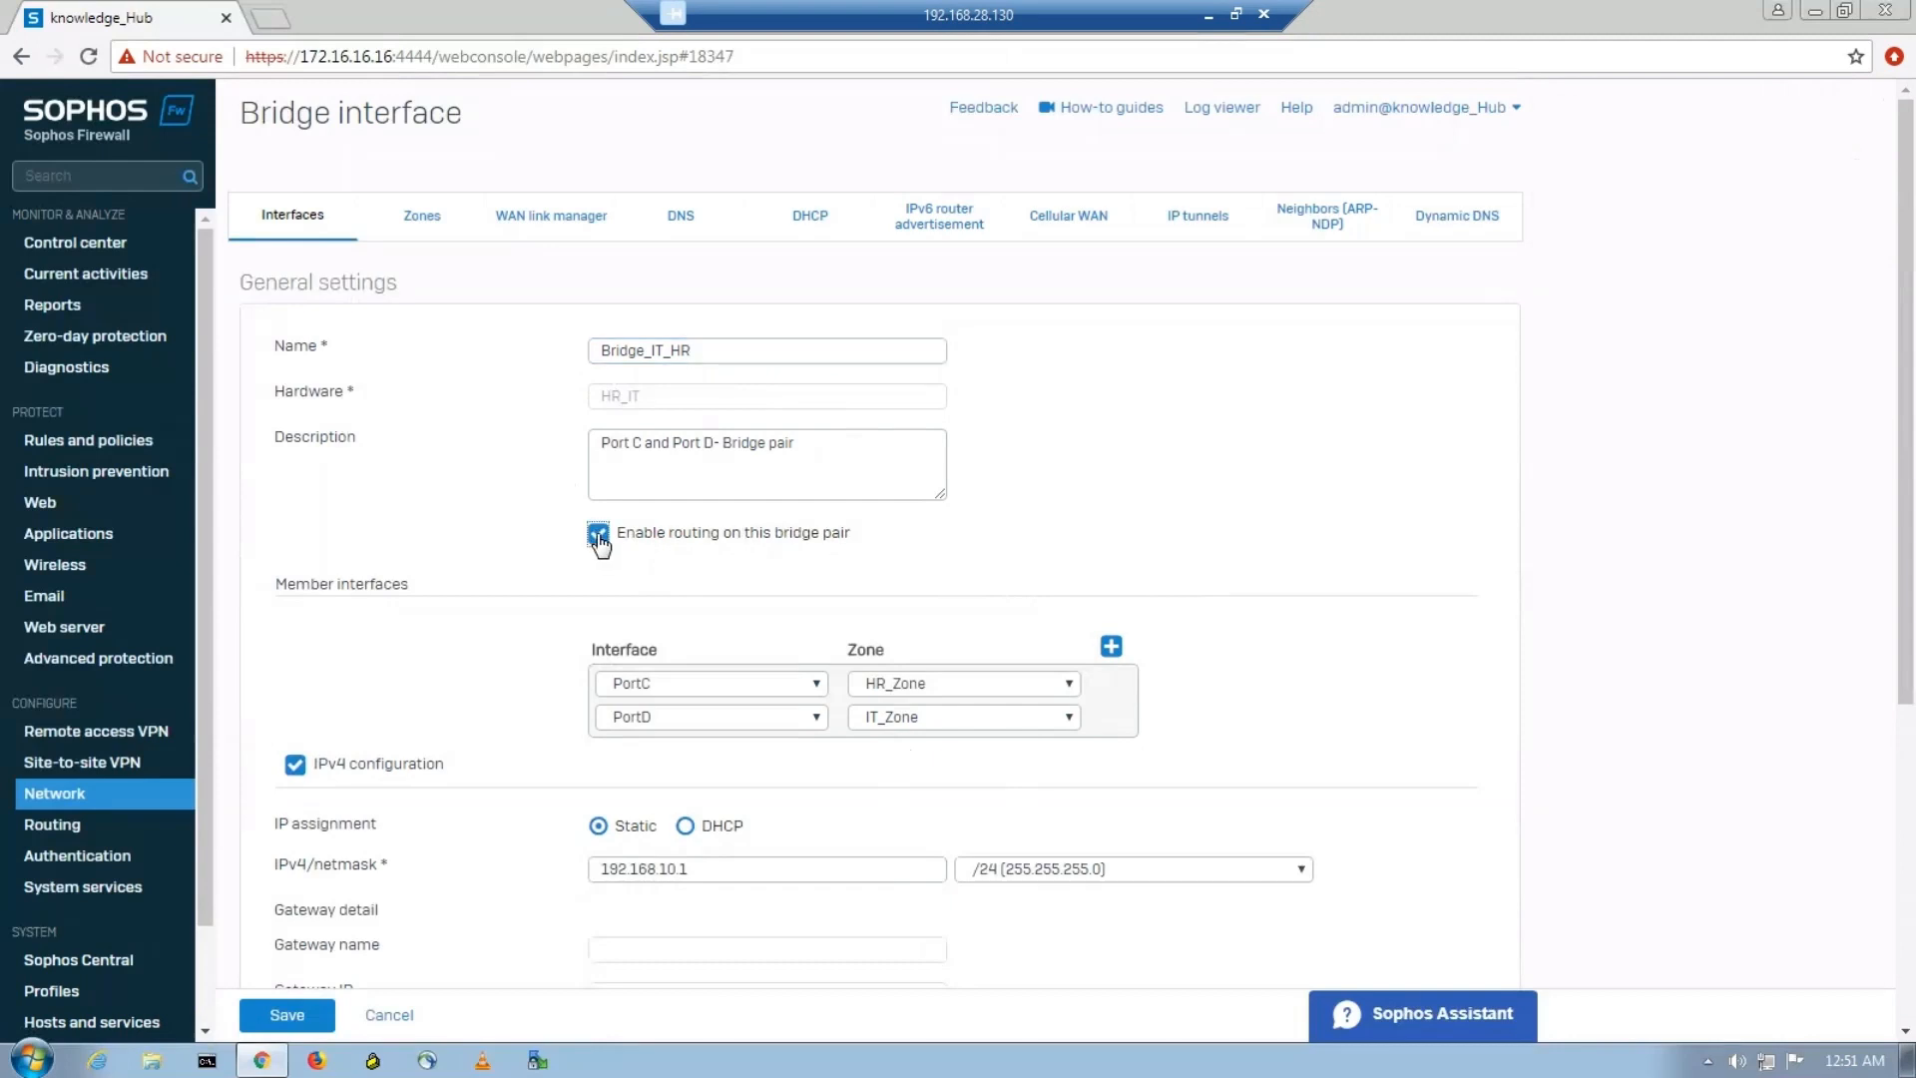
{"action": "left_click", "coordinate": [301, 1015]}
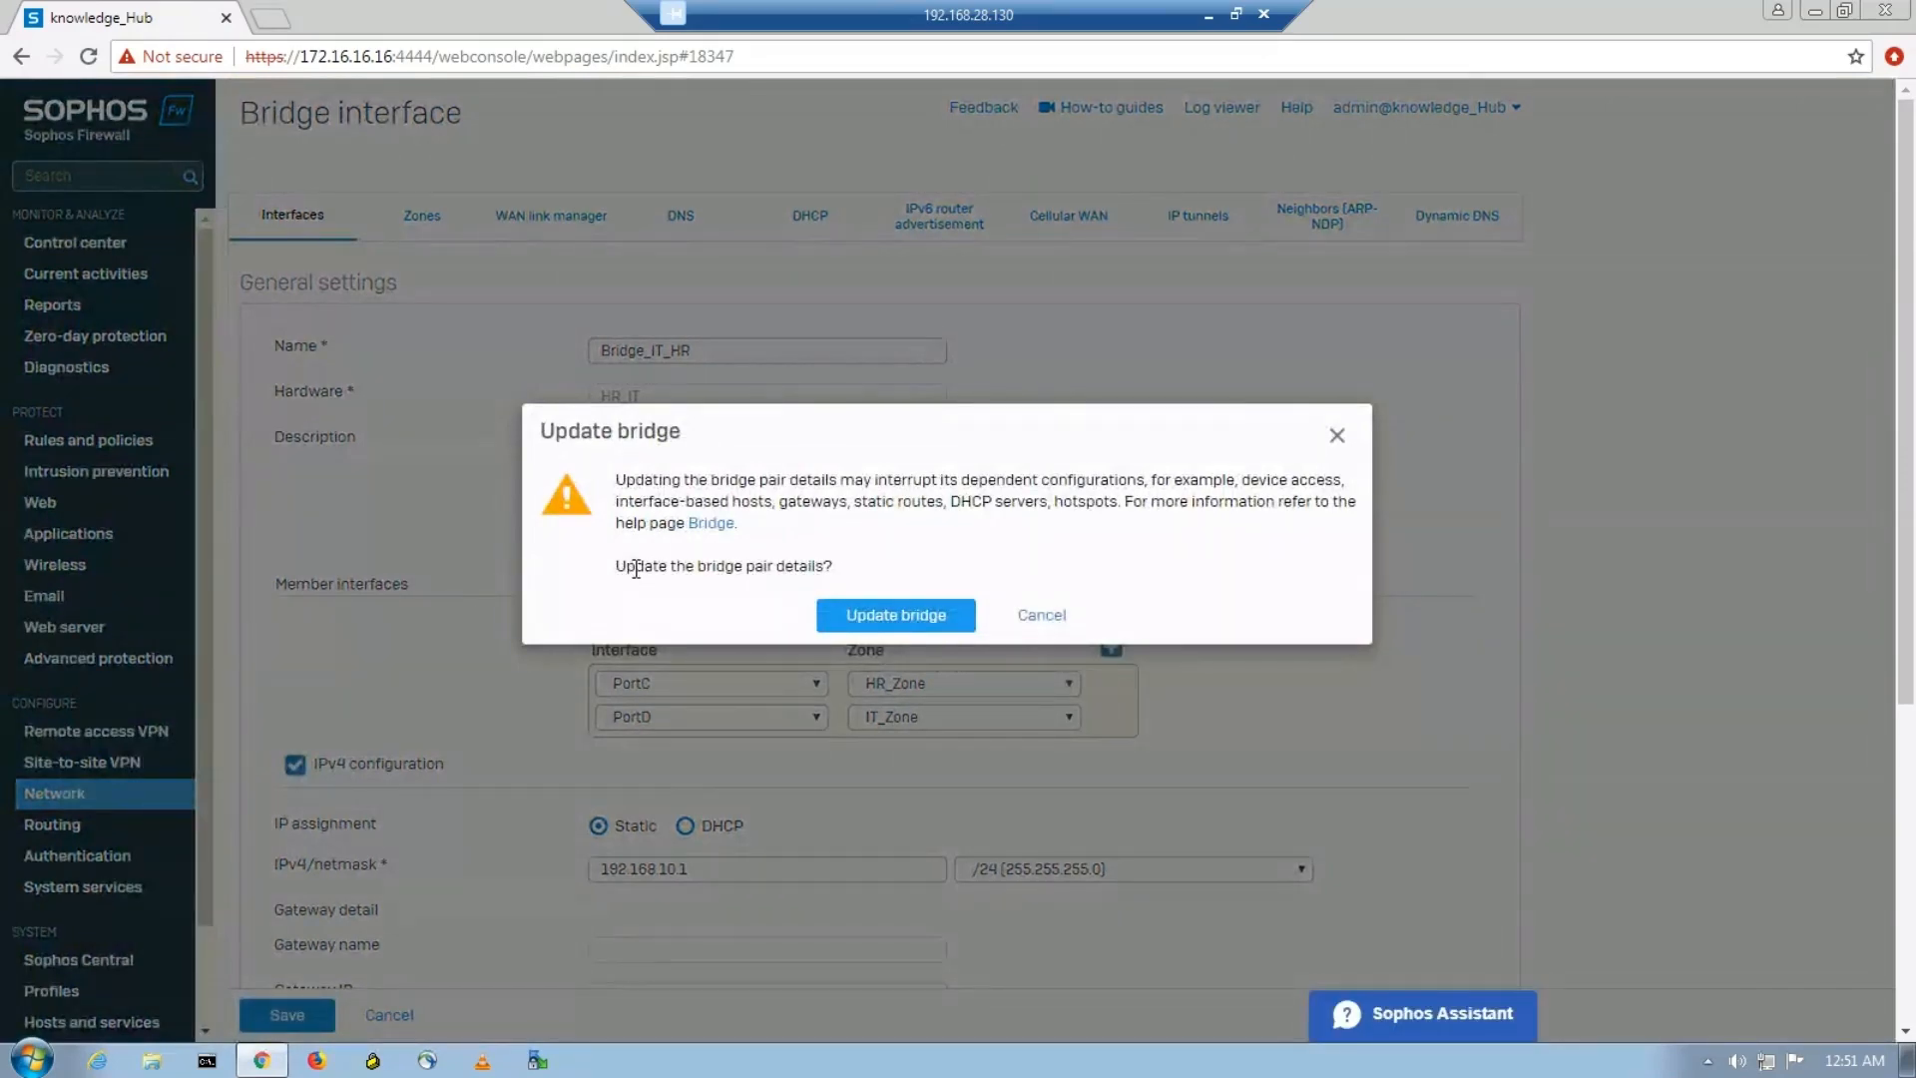
{"action": "left_click", "coordinate": [870, 620]}
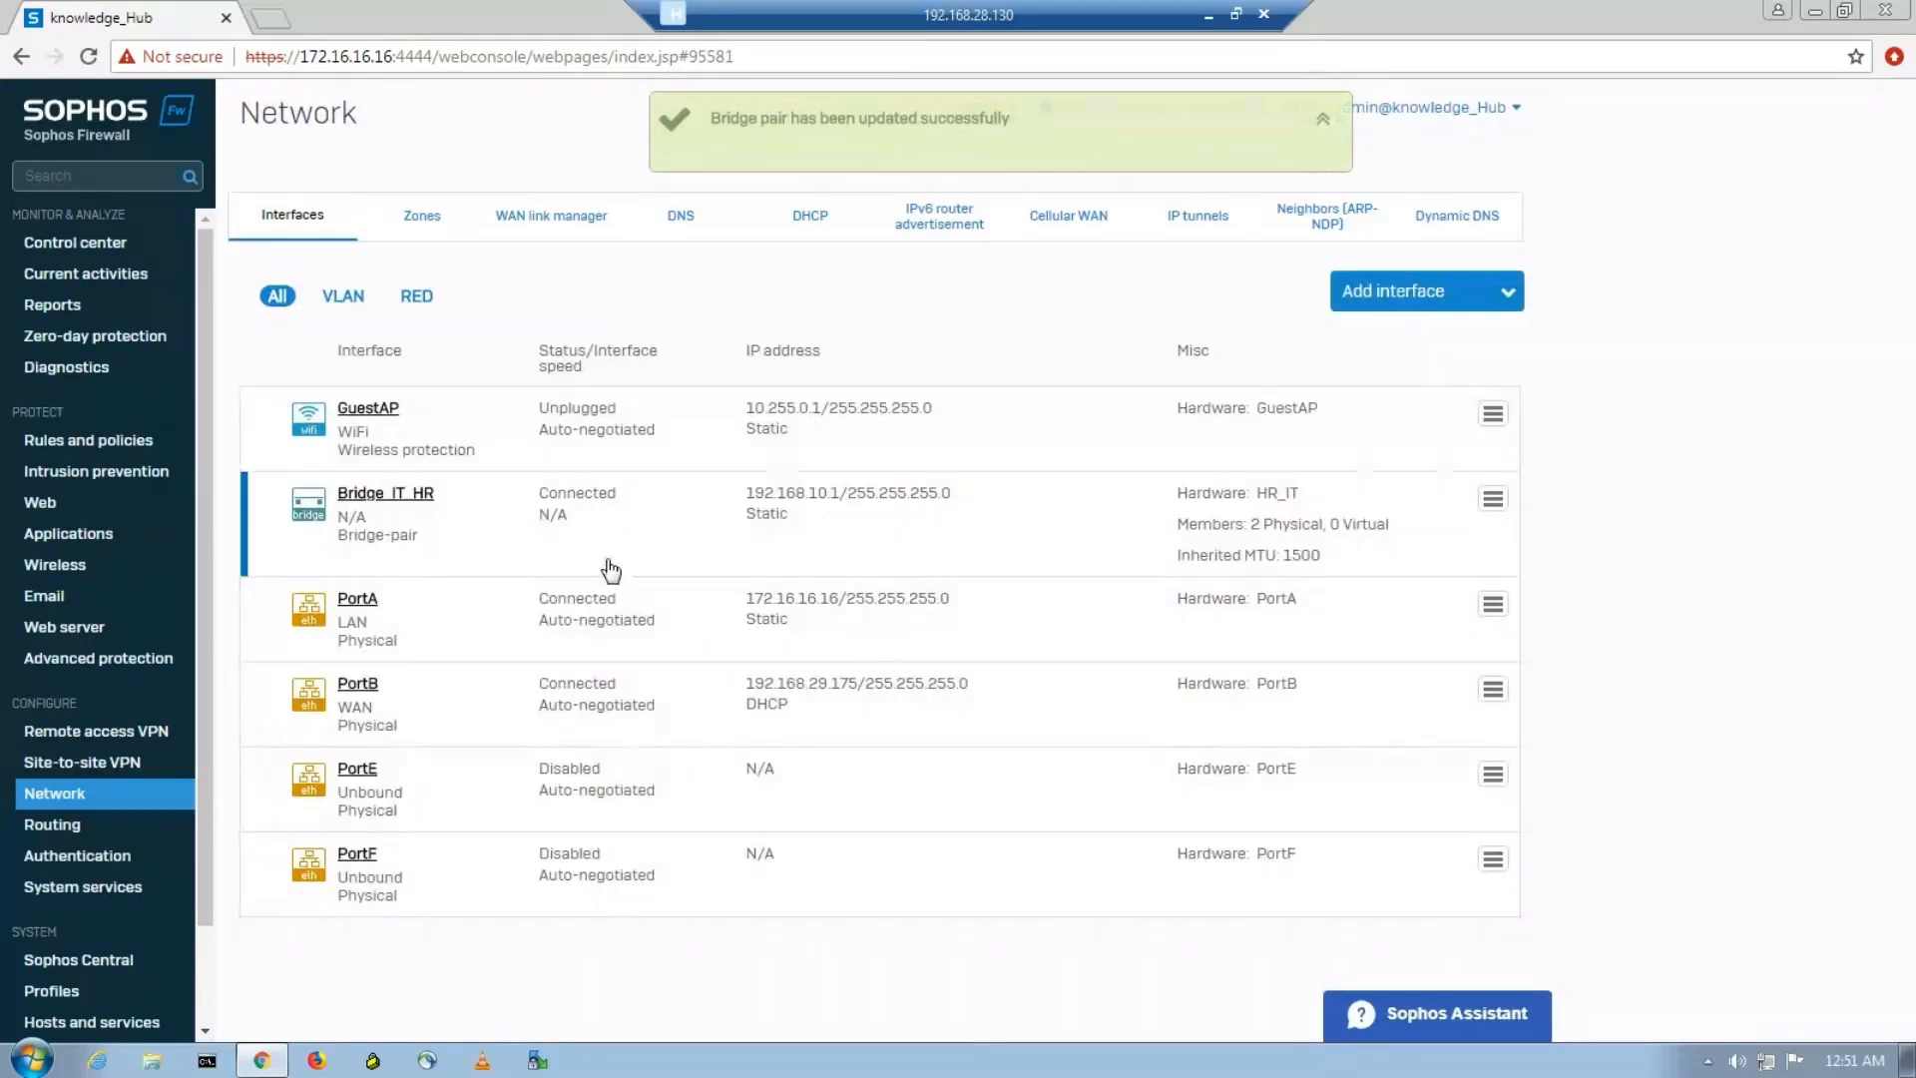
Reopen the Bridge_IT_HR interface settings for review, and go to the IPv4 firewall rules list.
{"action": "left_click", "coordinate": [1493, 498]}
{"action": "left_click", "coordinate": [1342, 555]}
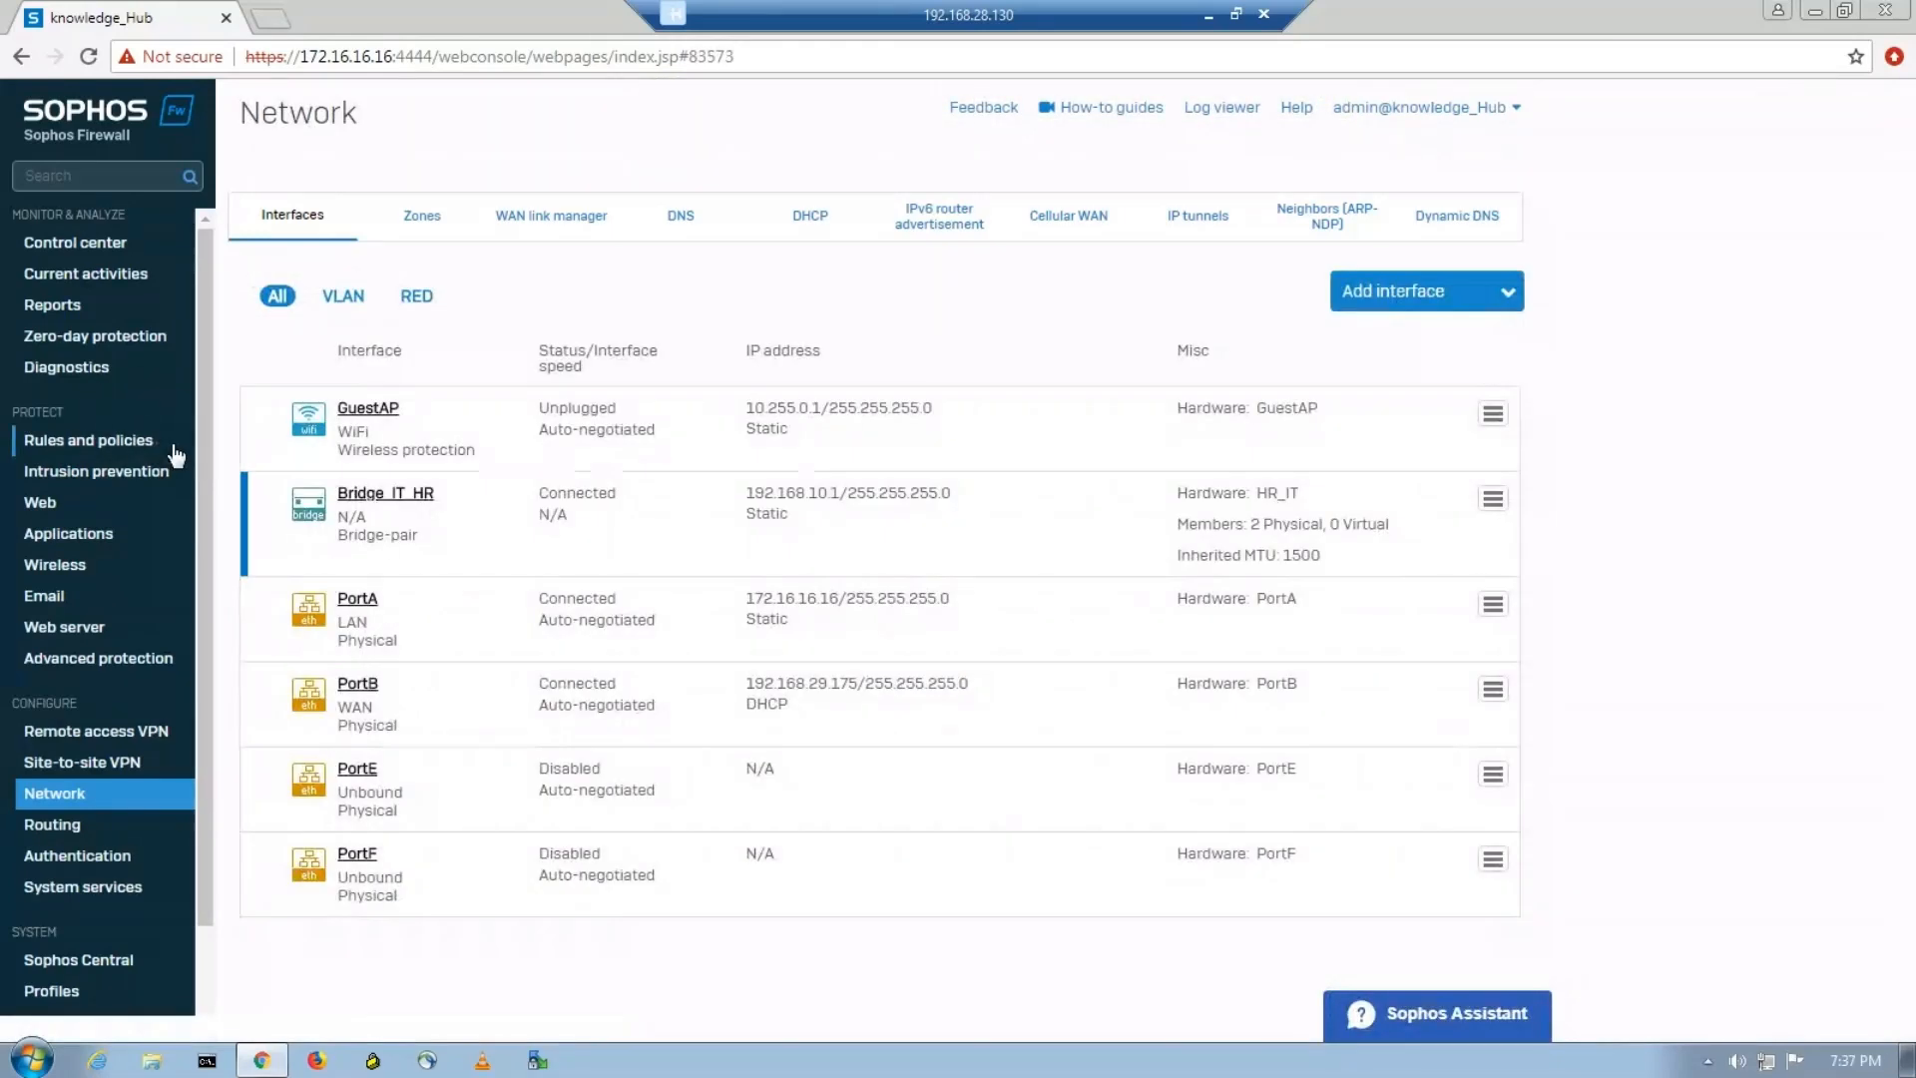
{"action": "left_click", "coordinate": [101, 443]}
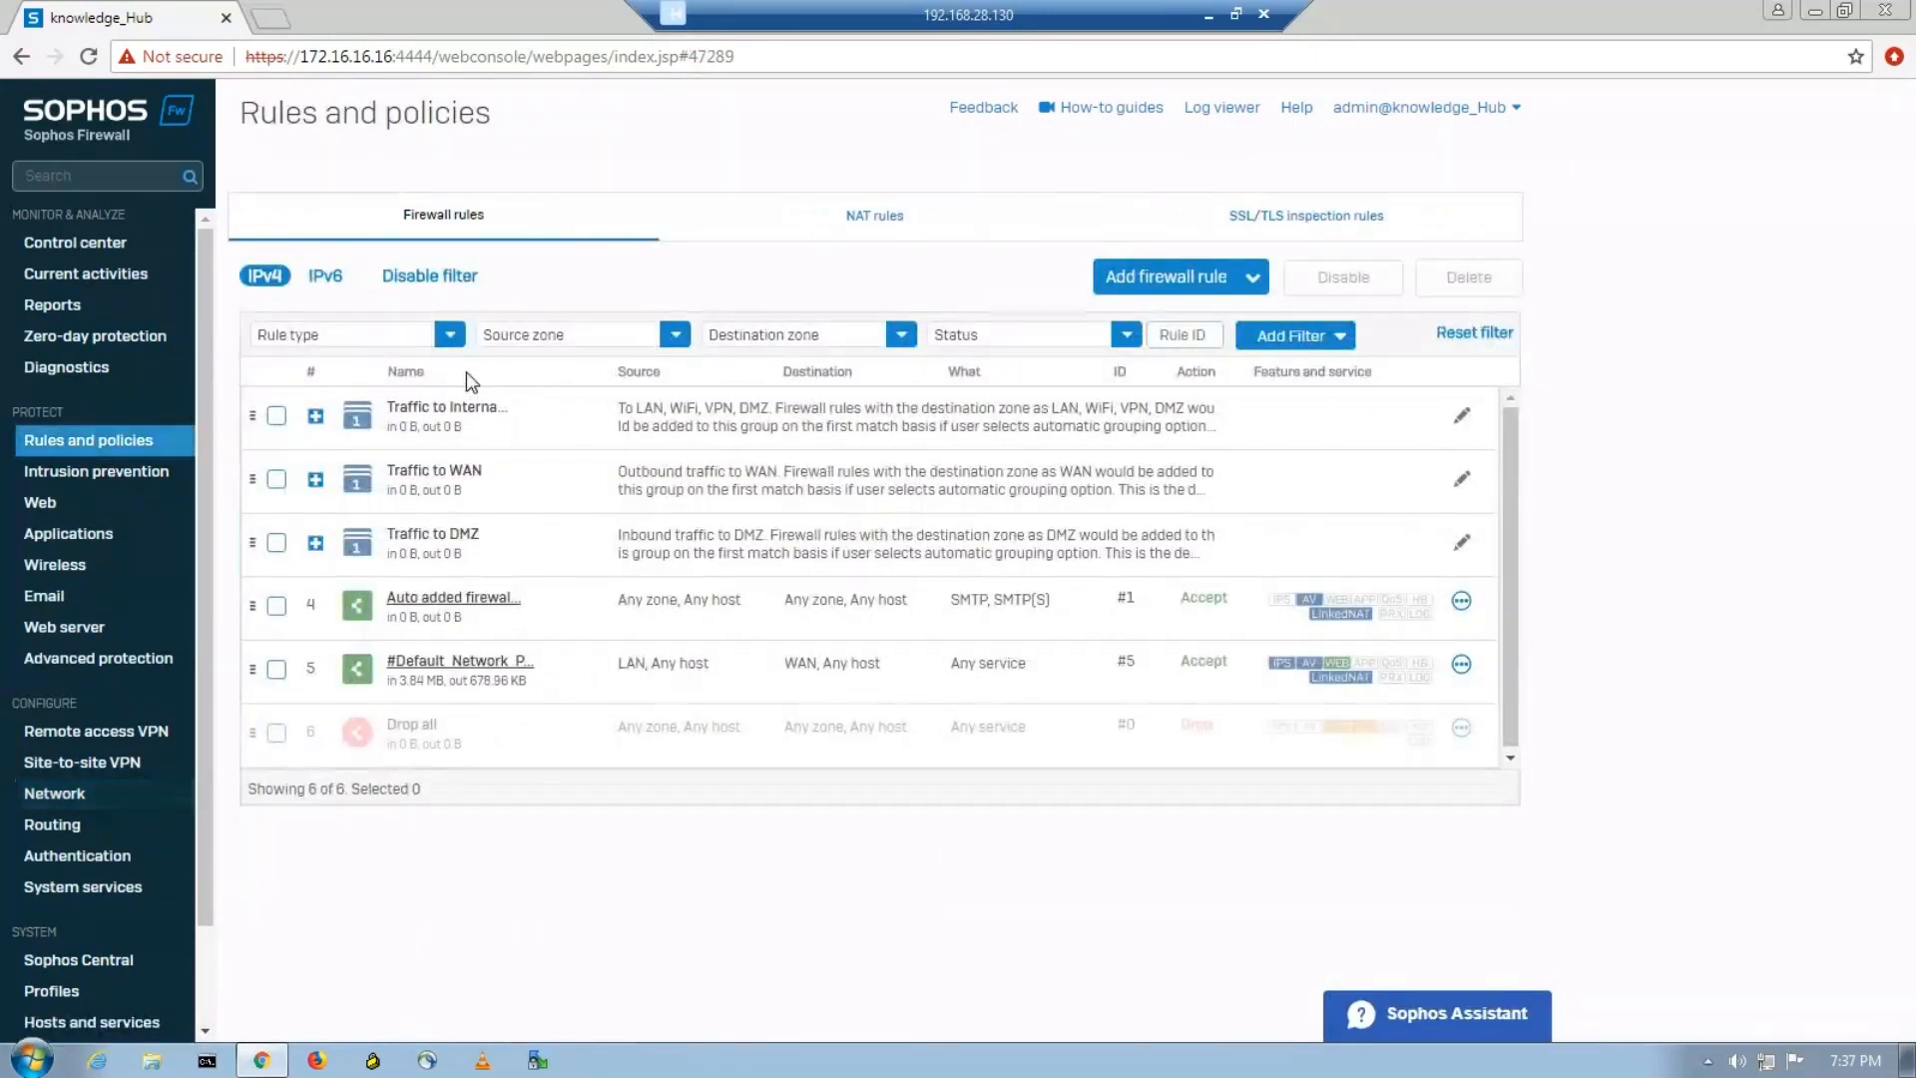
Start a new IPv4 firewall rule named HR_IT with the description "Communication between HR_IT and IT_HR".
{"action": "left_click", "coordinate": [1218, 266]}
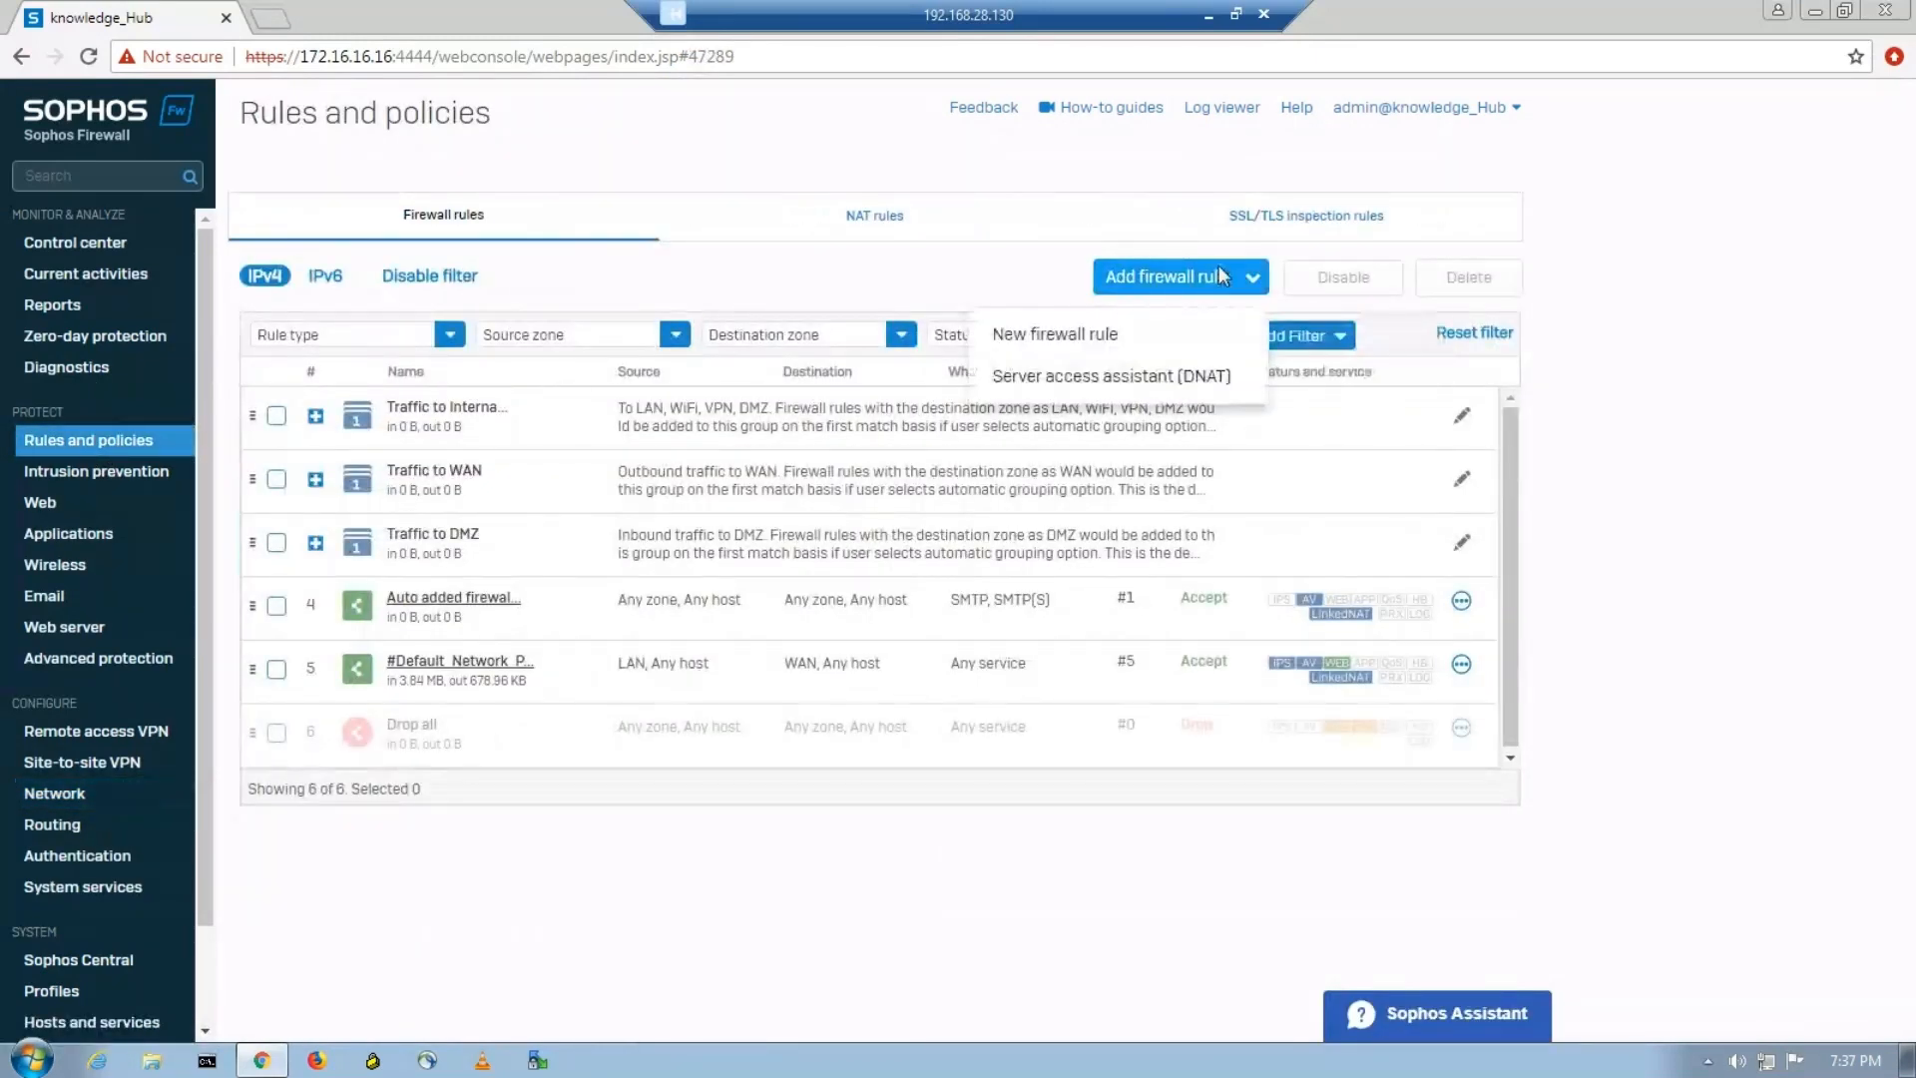
{"action": "left_click", "coordinate": [1081, 335]}
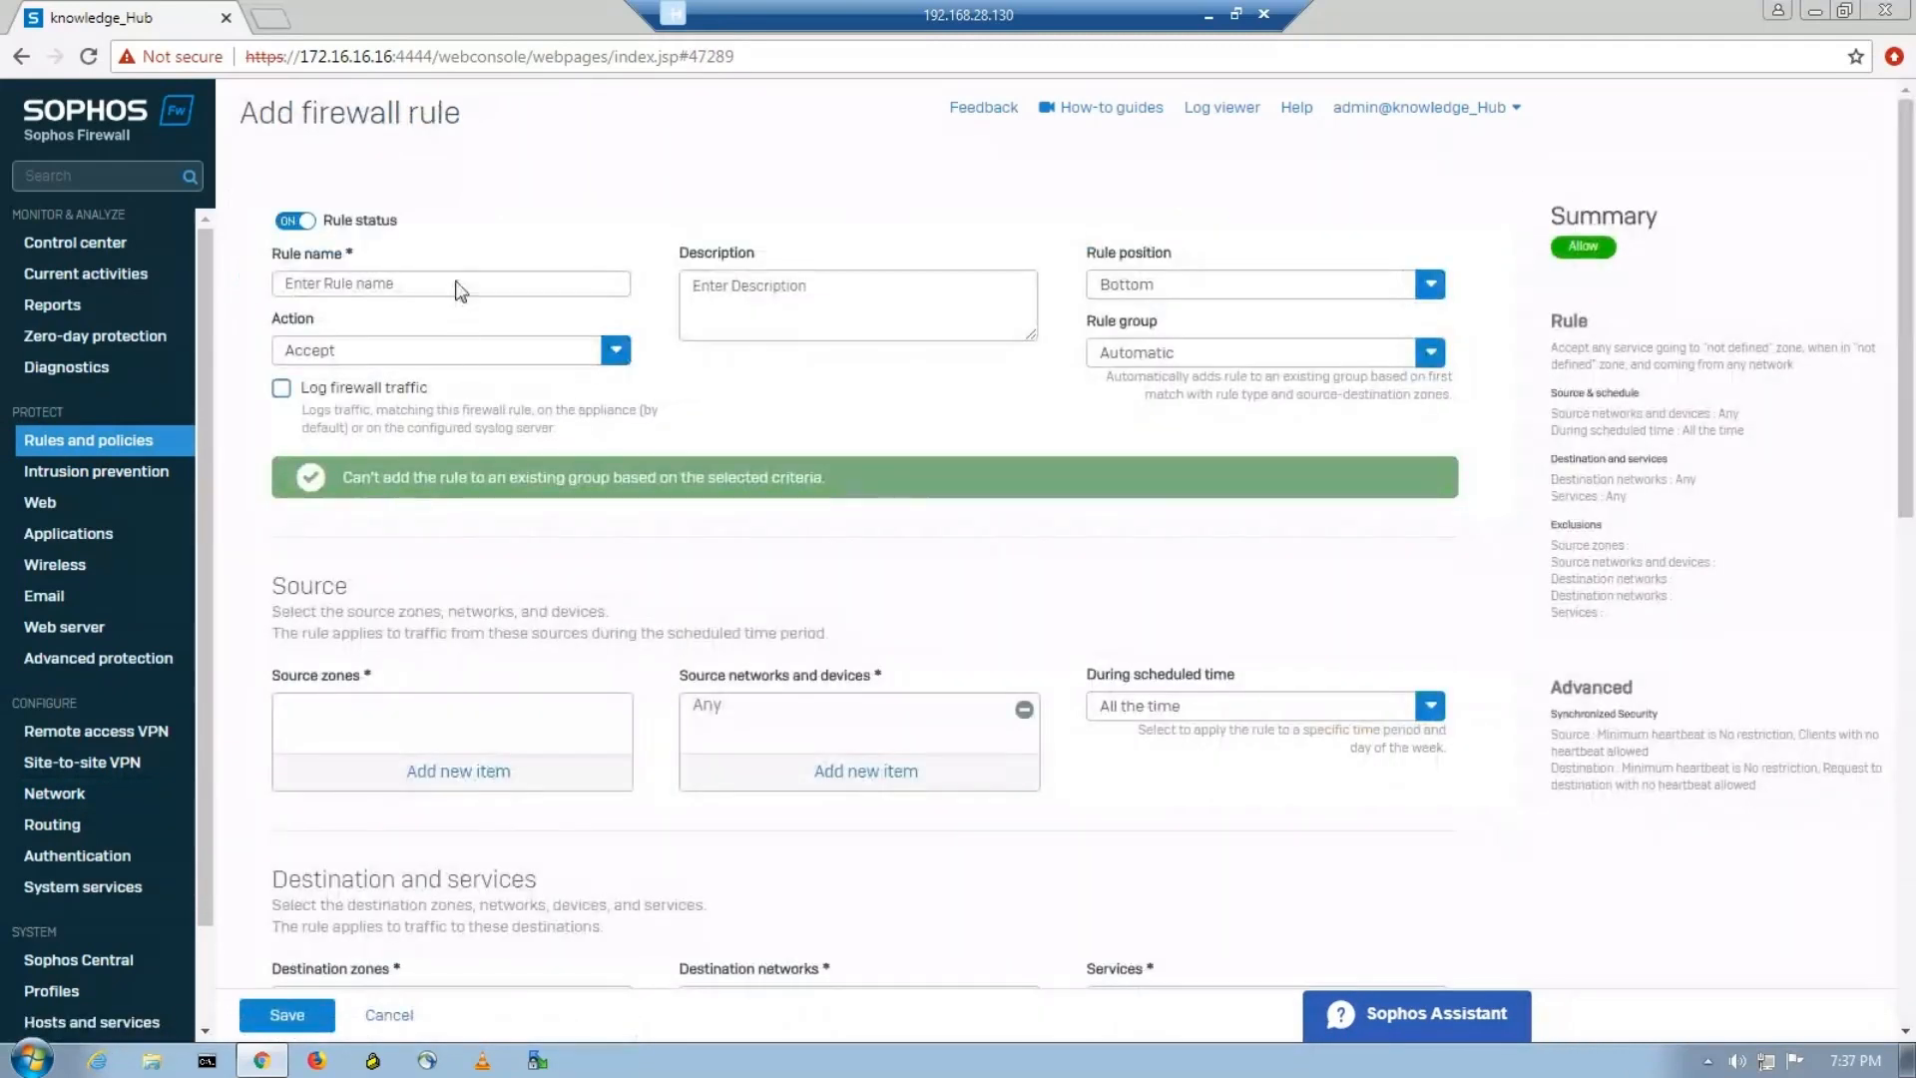
{"action": "left_click", "coordinate": [457, 283]}
{"action": "type", "text": "HR"}
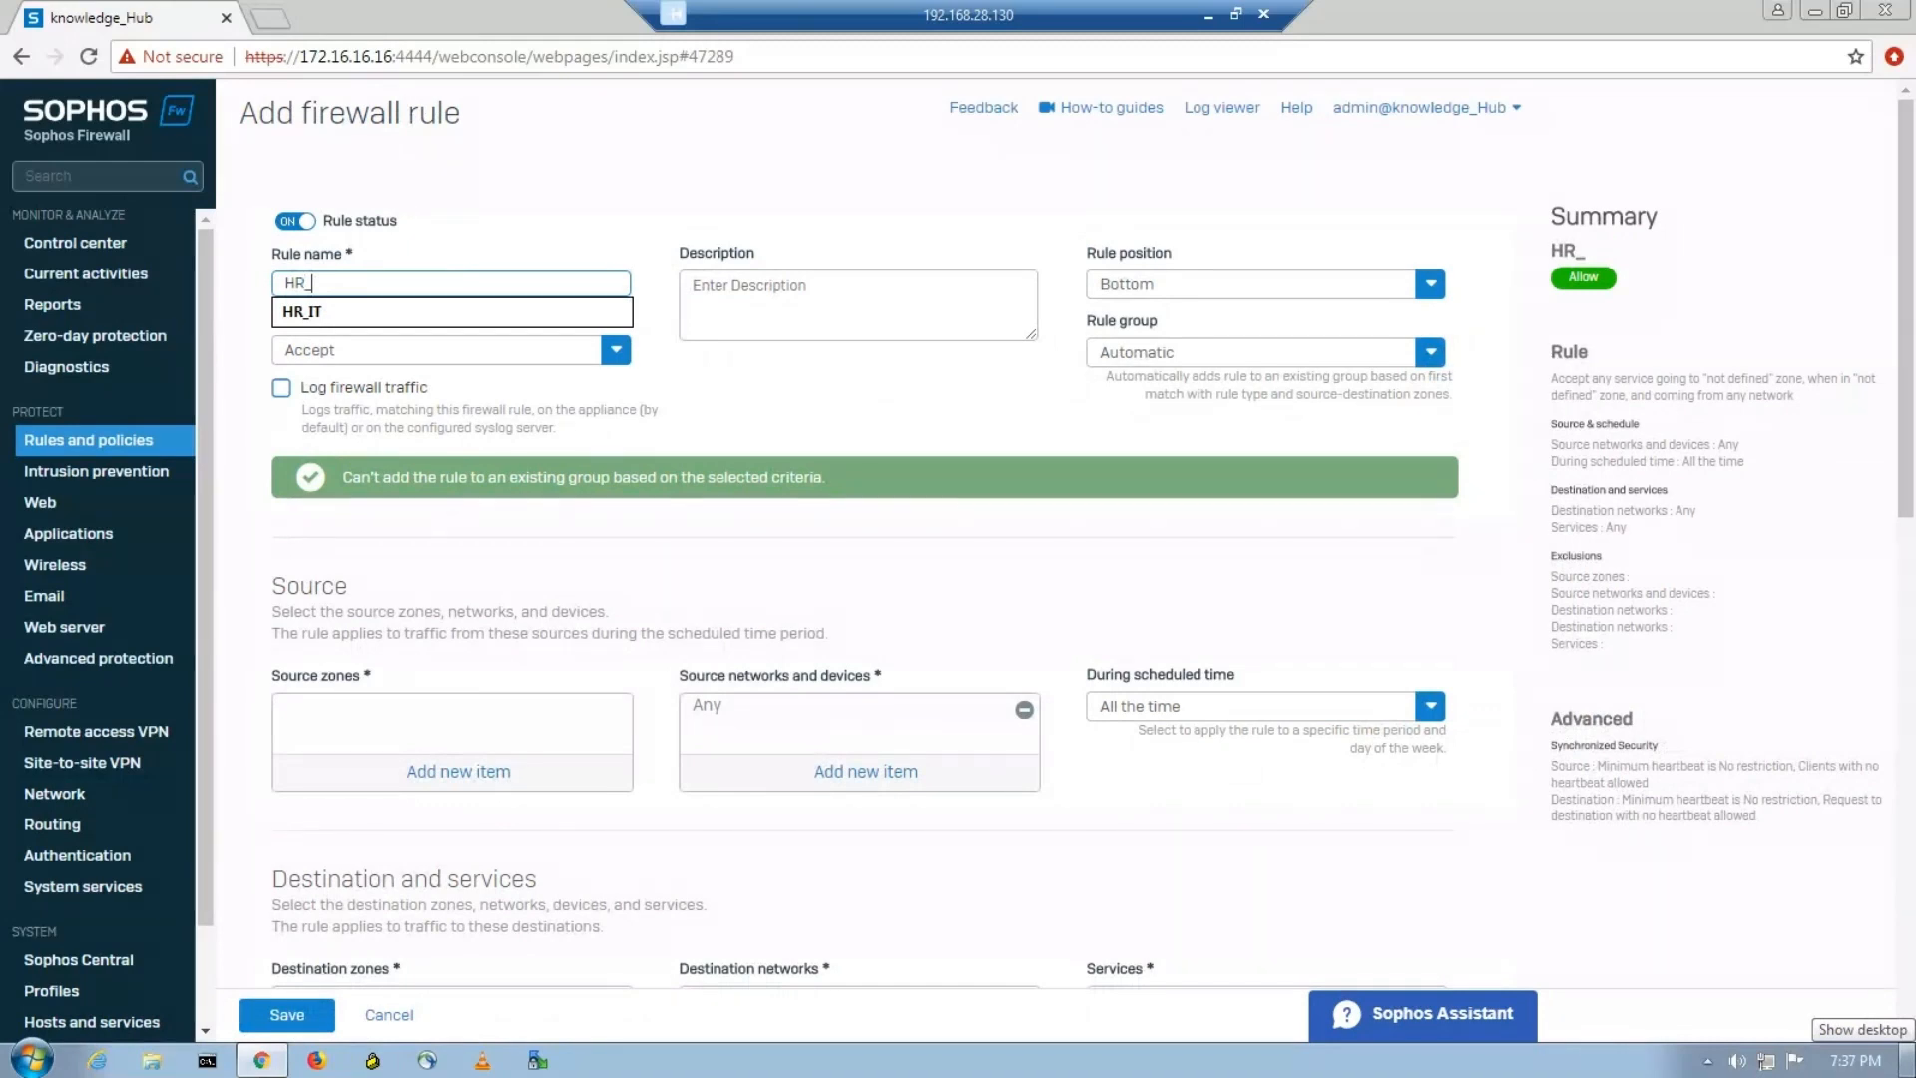
{"action": "type", "text": "_IT"}
{"action": "left_click", "coordinate": [849, 333]}
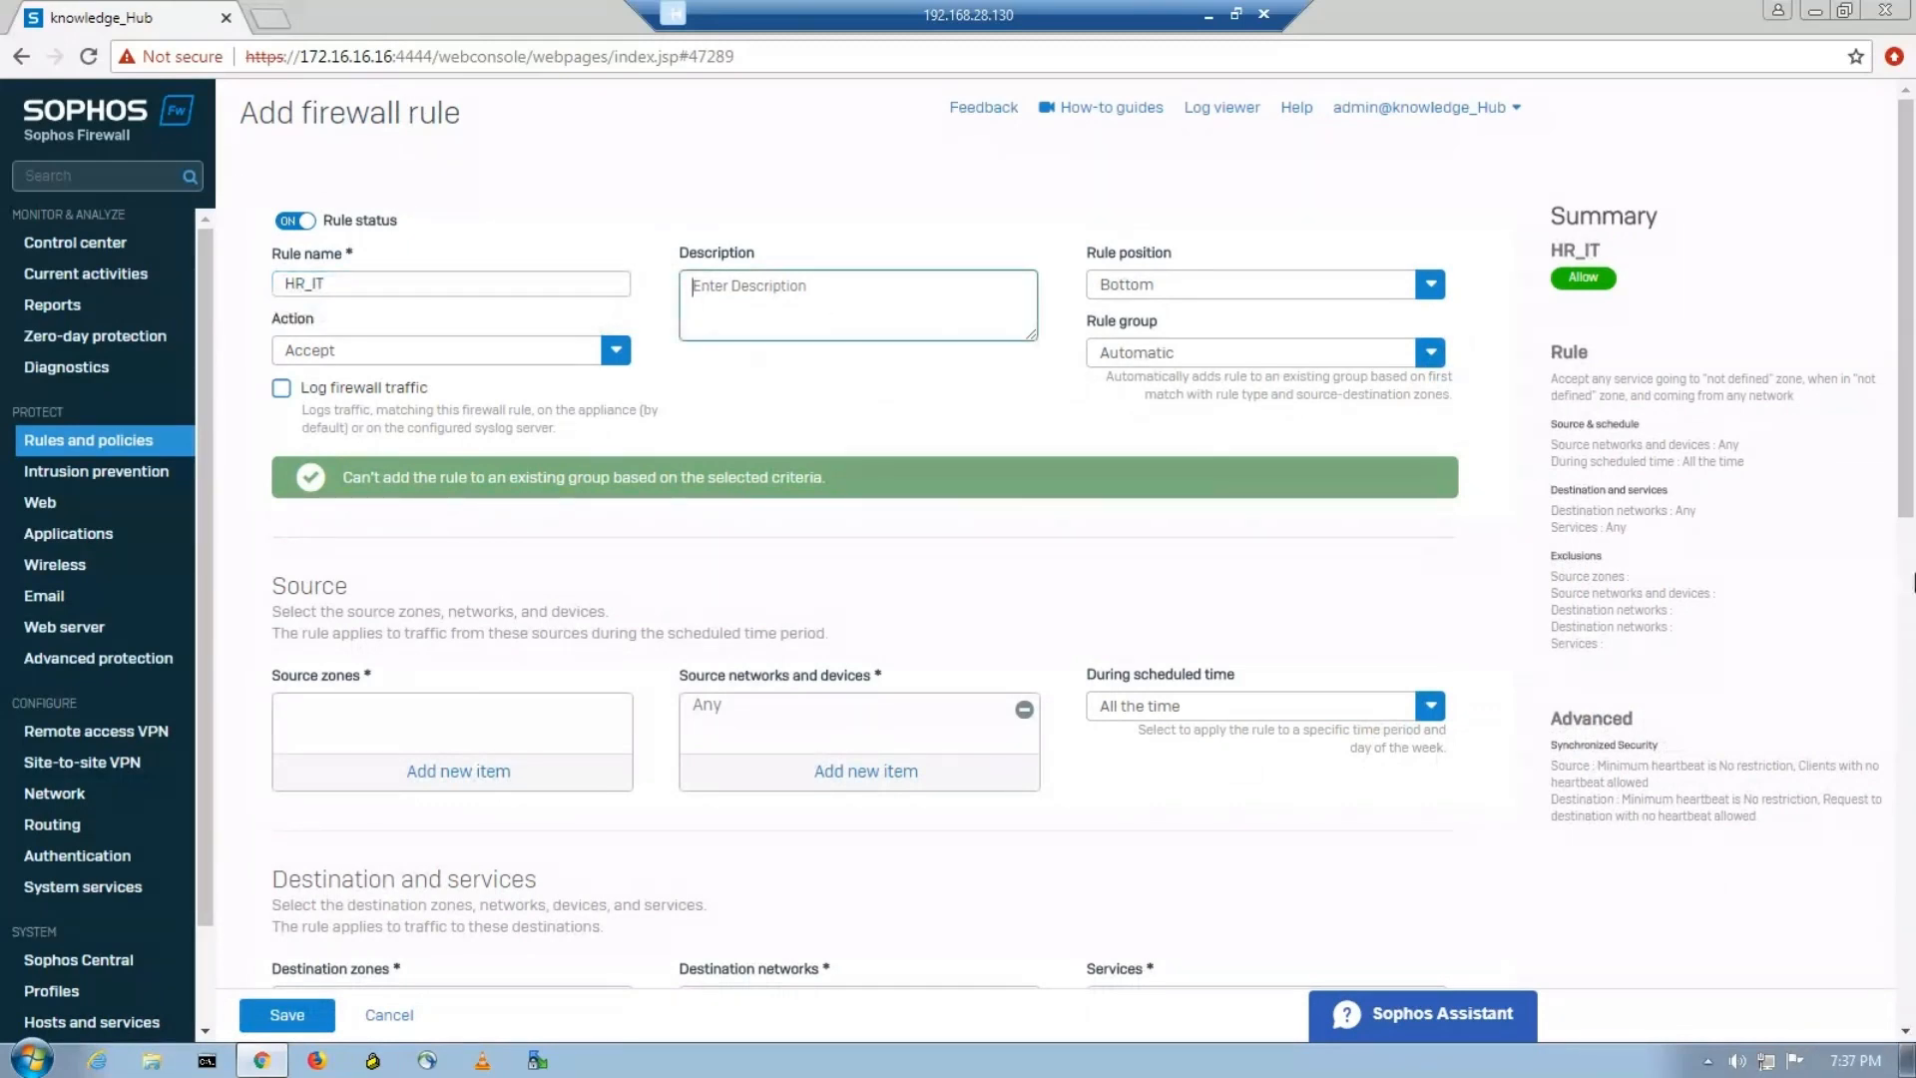
{"action": "type", "text": "Commun"}
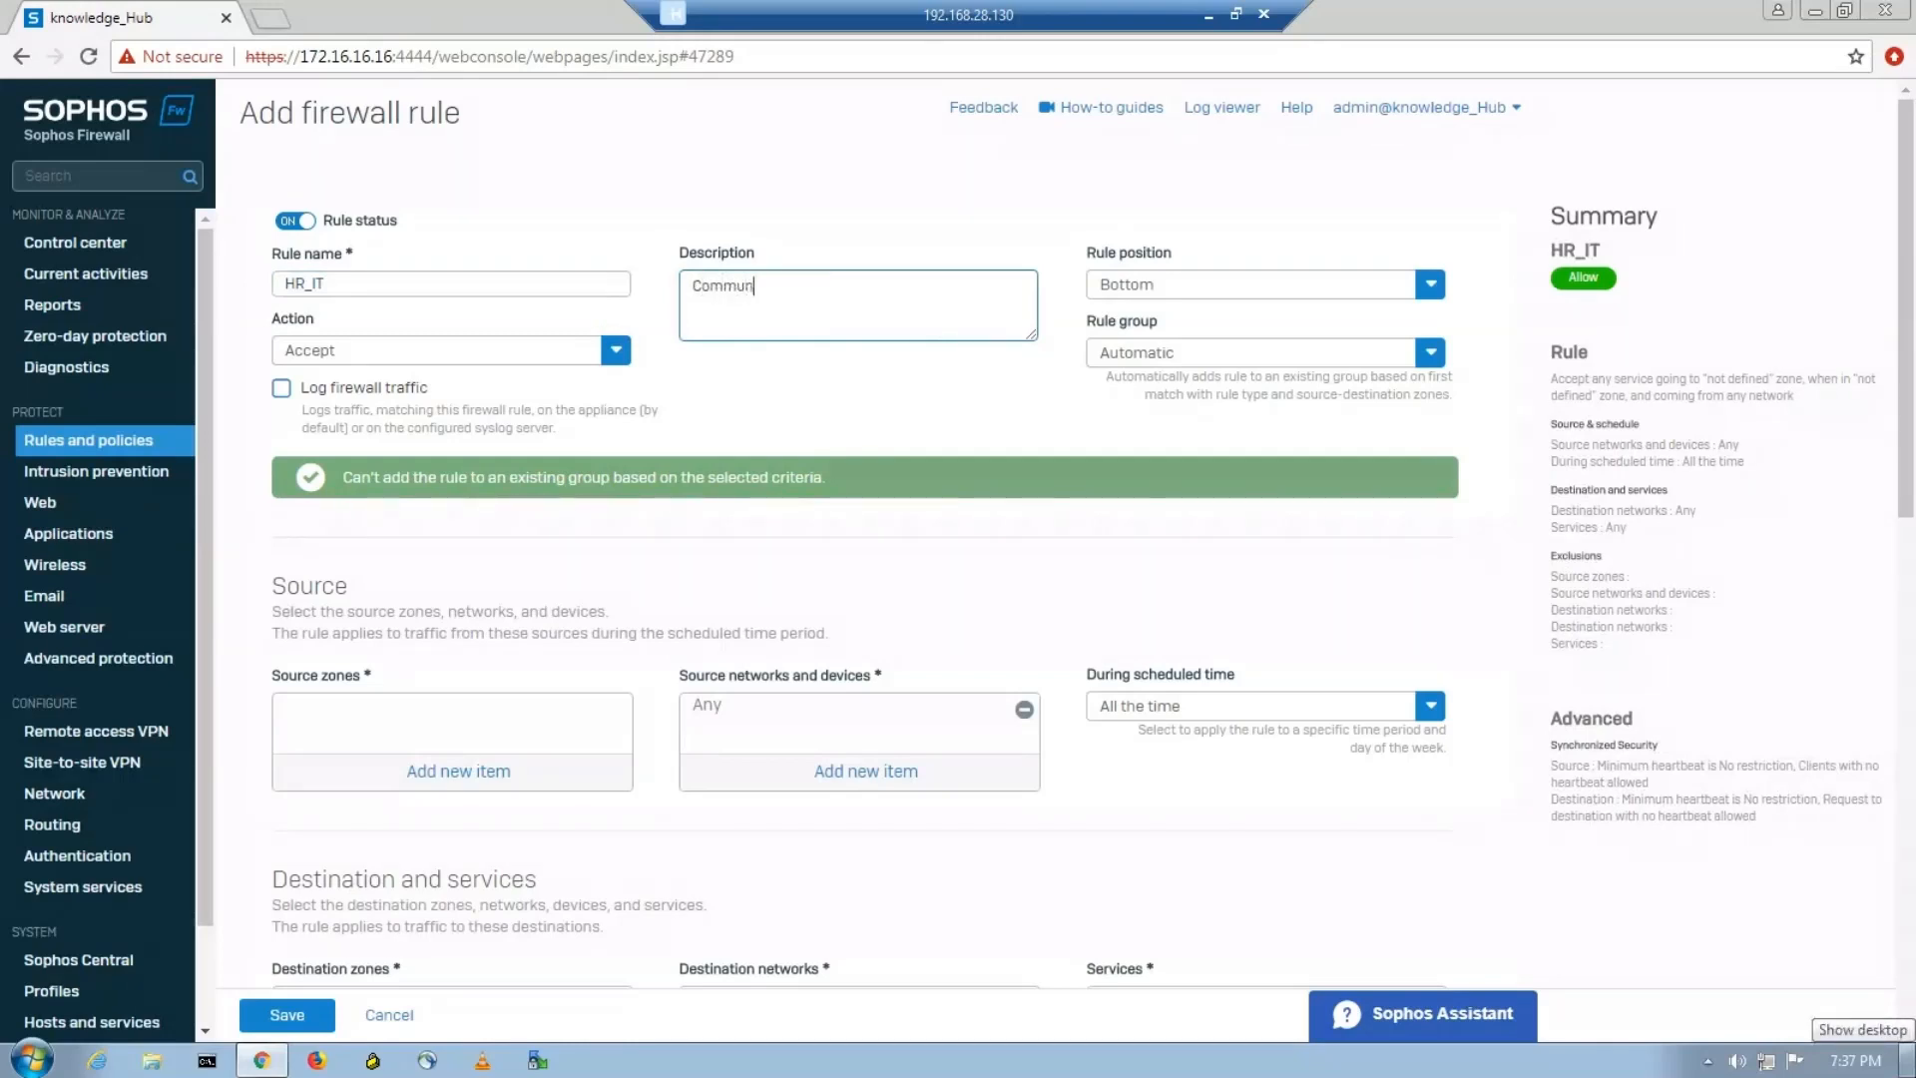
{"action": "type", "text": "ication between HR_IT and IT_HR"}
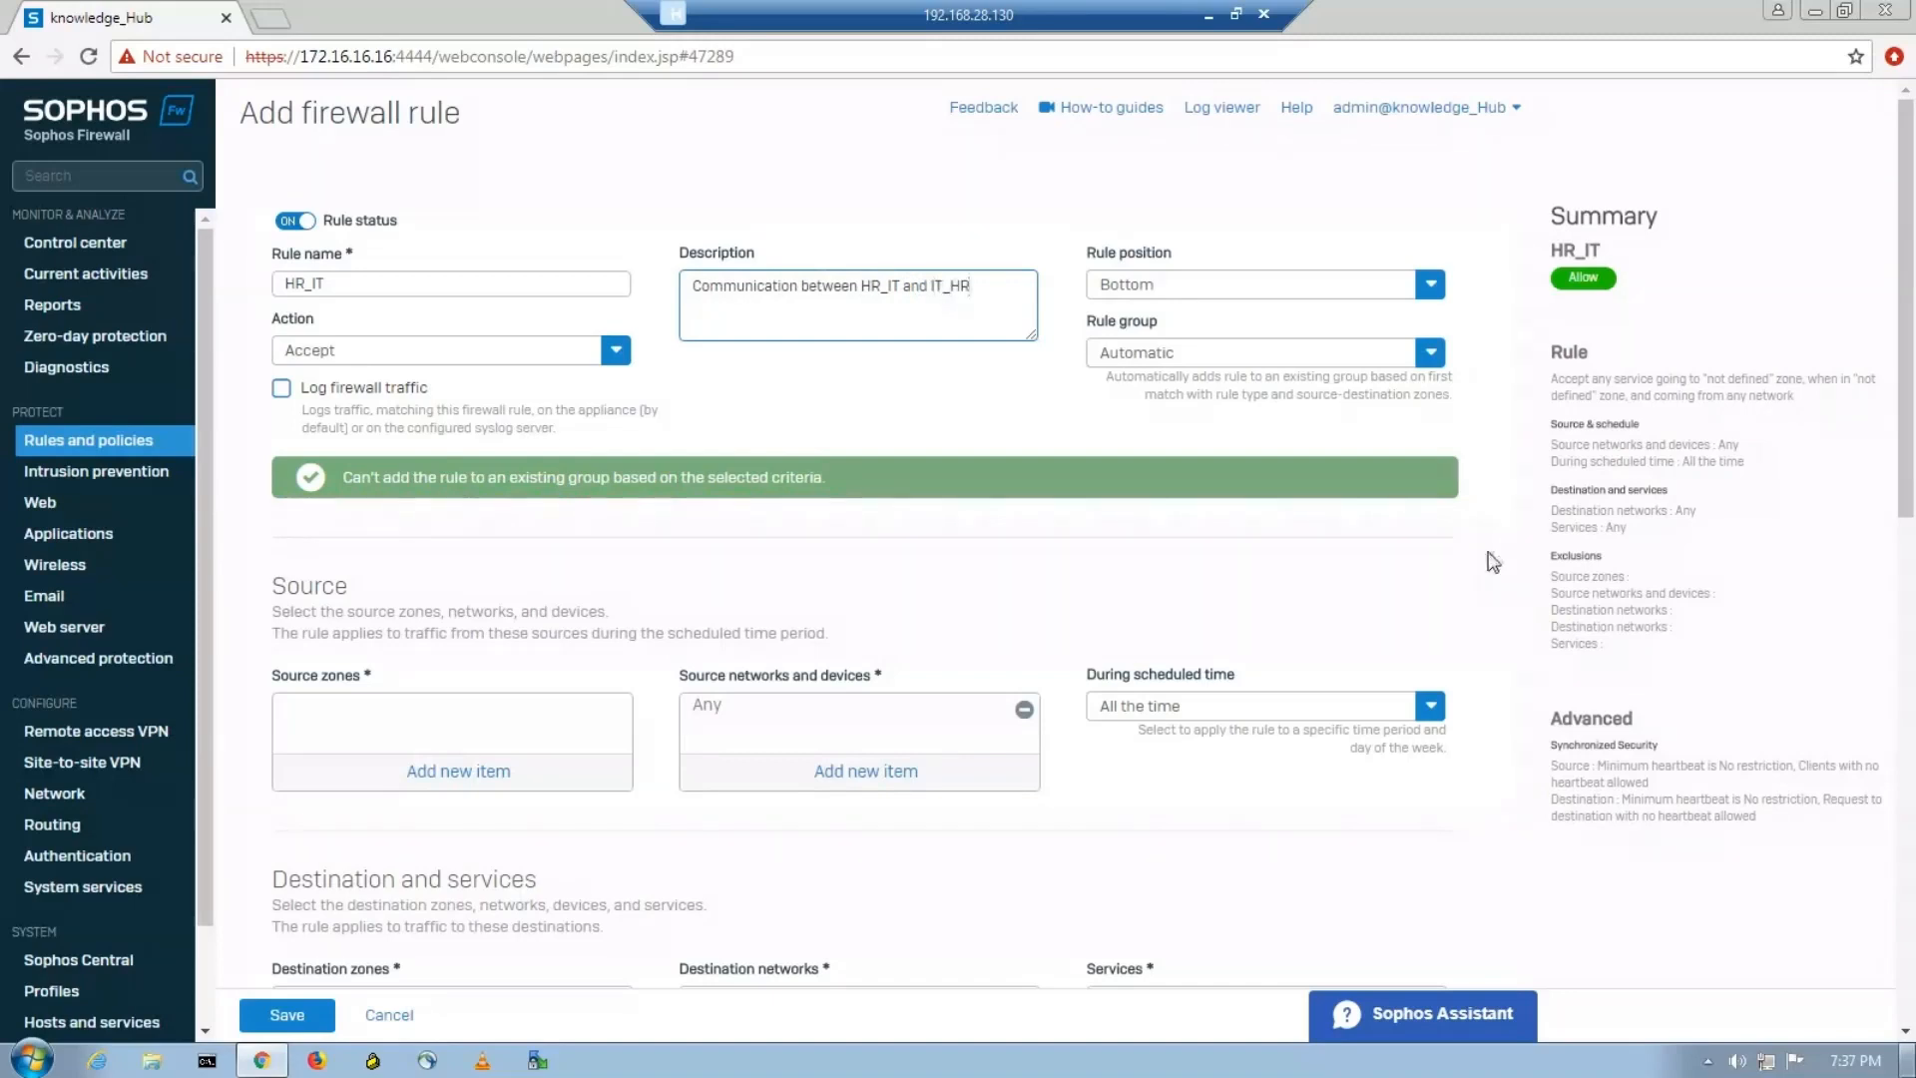
Set the HR_IT rule's position to Top and its rule group to None, and enable logging of firewall traffic.
{"action": "left_click", "coordinate": [1295, 315]}
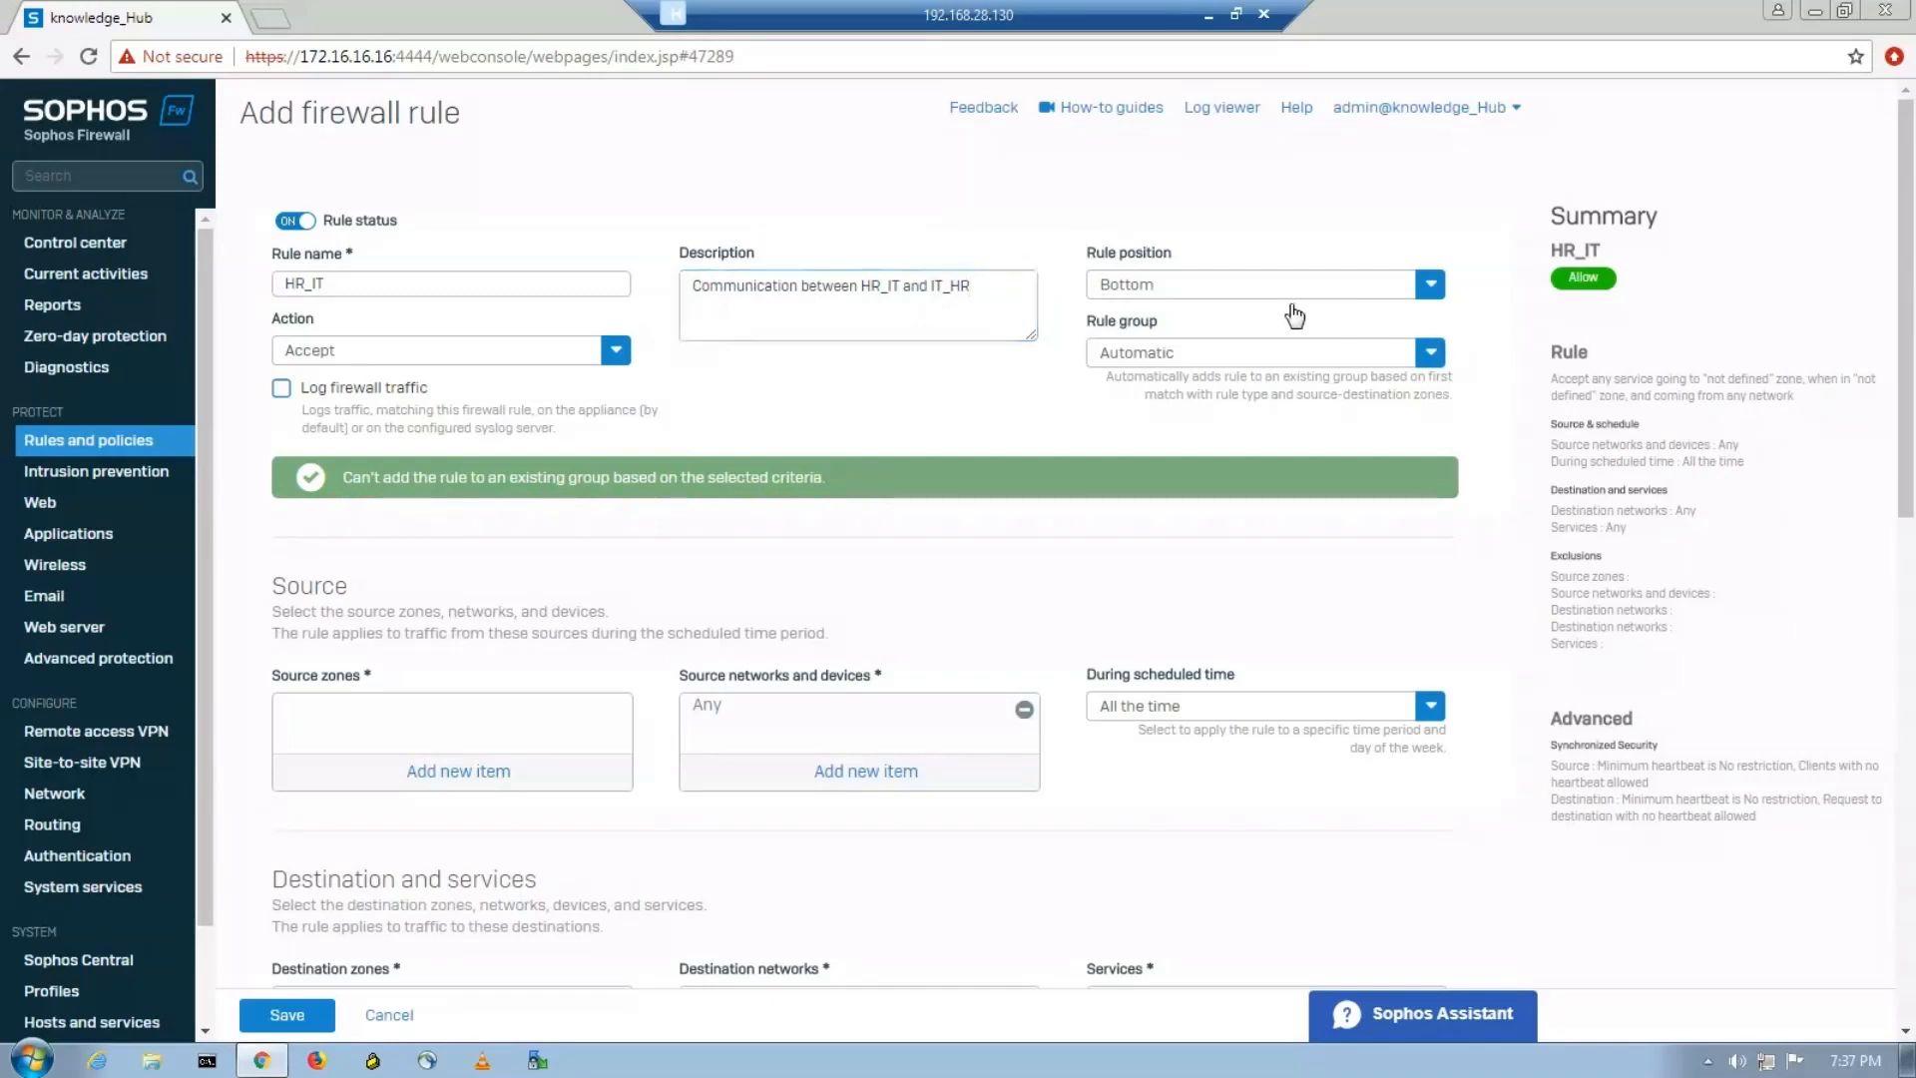
{"action": "left_click", "coordinate": [1288, 287]}
{"action": "left_click", "coordinate": [1211, 325]}
{"action": "left_click", "coordinate": [1428, 359]}
{"action": "left_click", "coordinate": [1110, 431]}
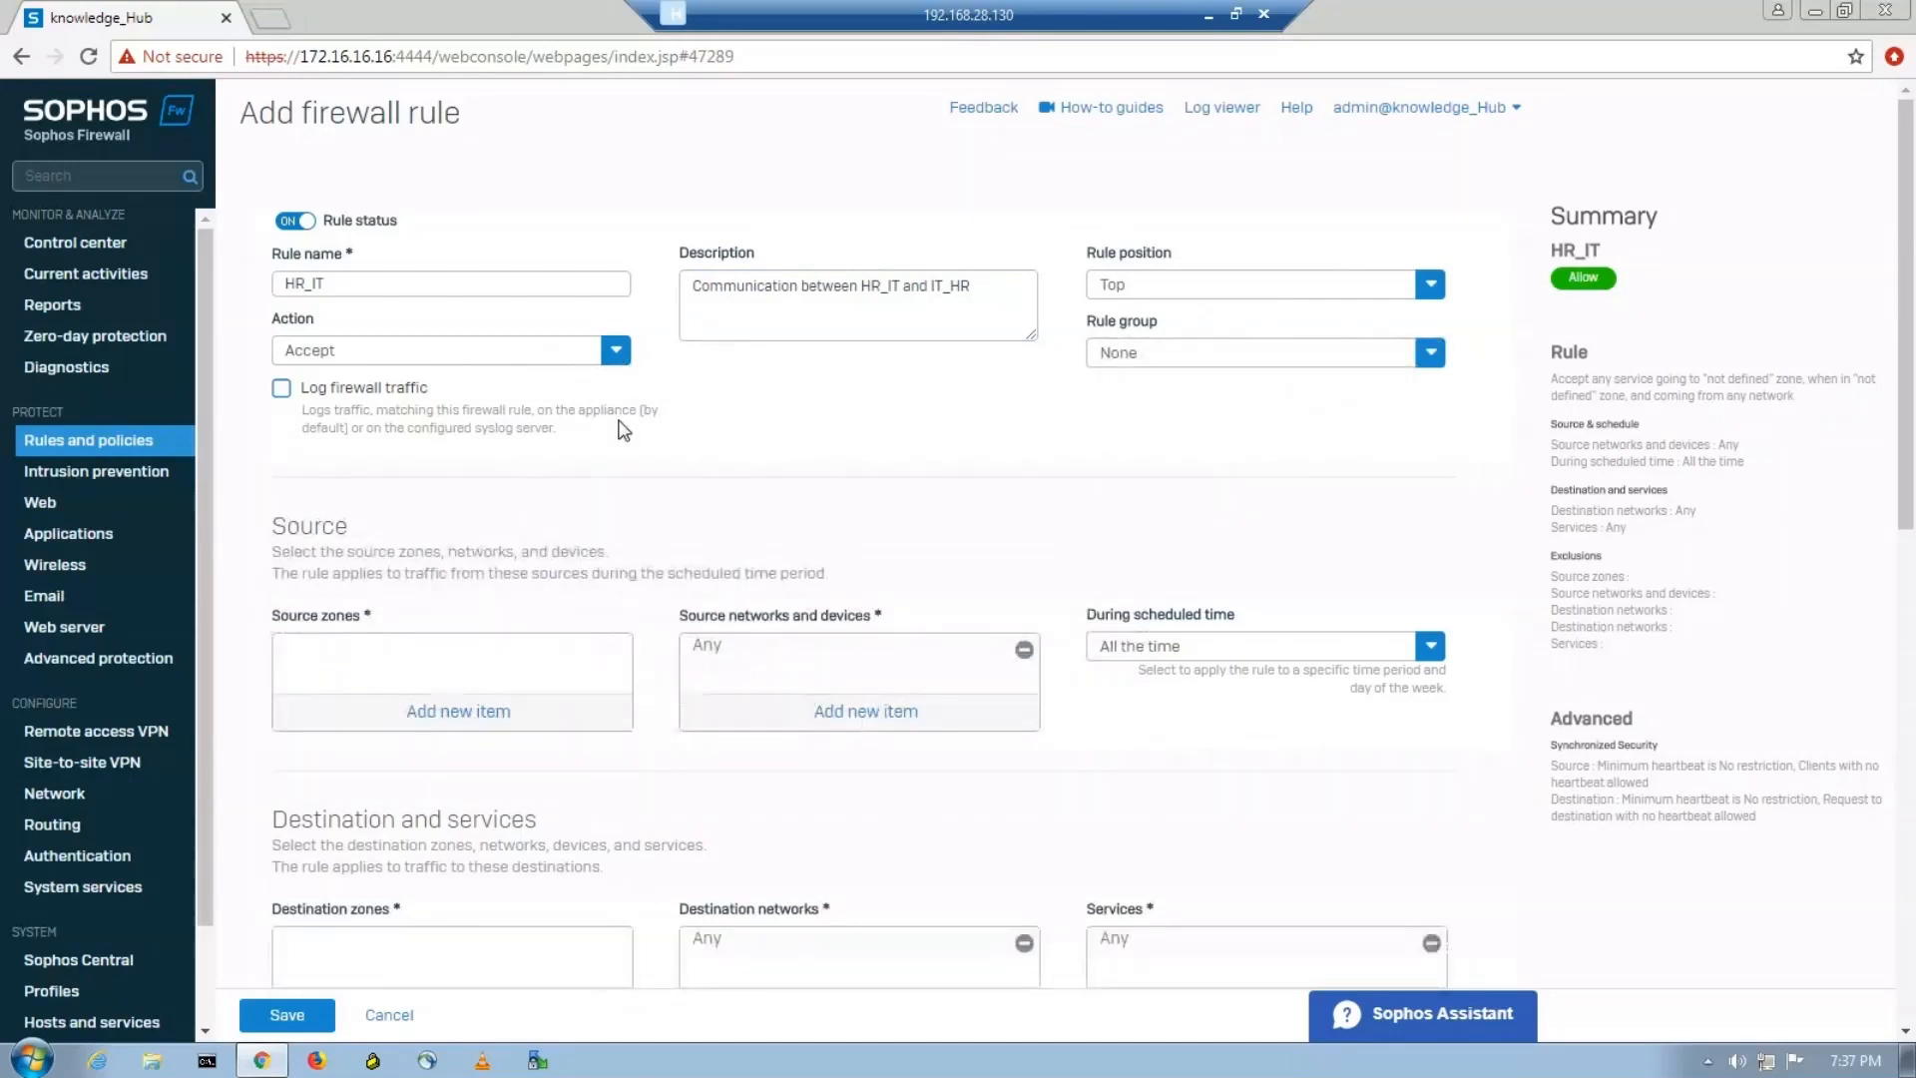
{"action": "left_click", "coordinate": [283, 390]}
Assign HR_Zone as the rule's source zone and IT_Zone as its destination zone.
{"action": "left_click", "coordinate": [471, 705]}
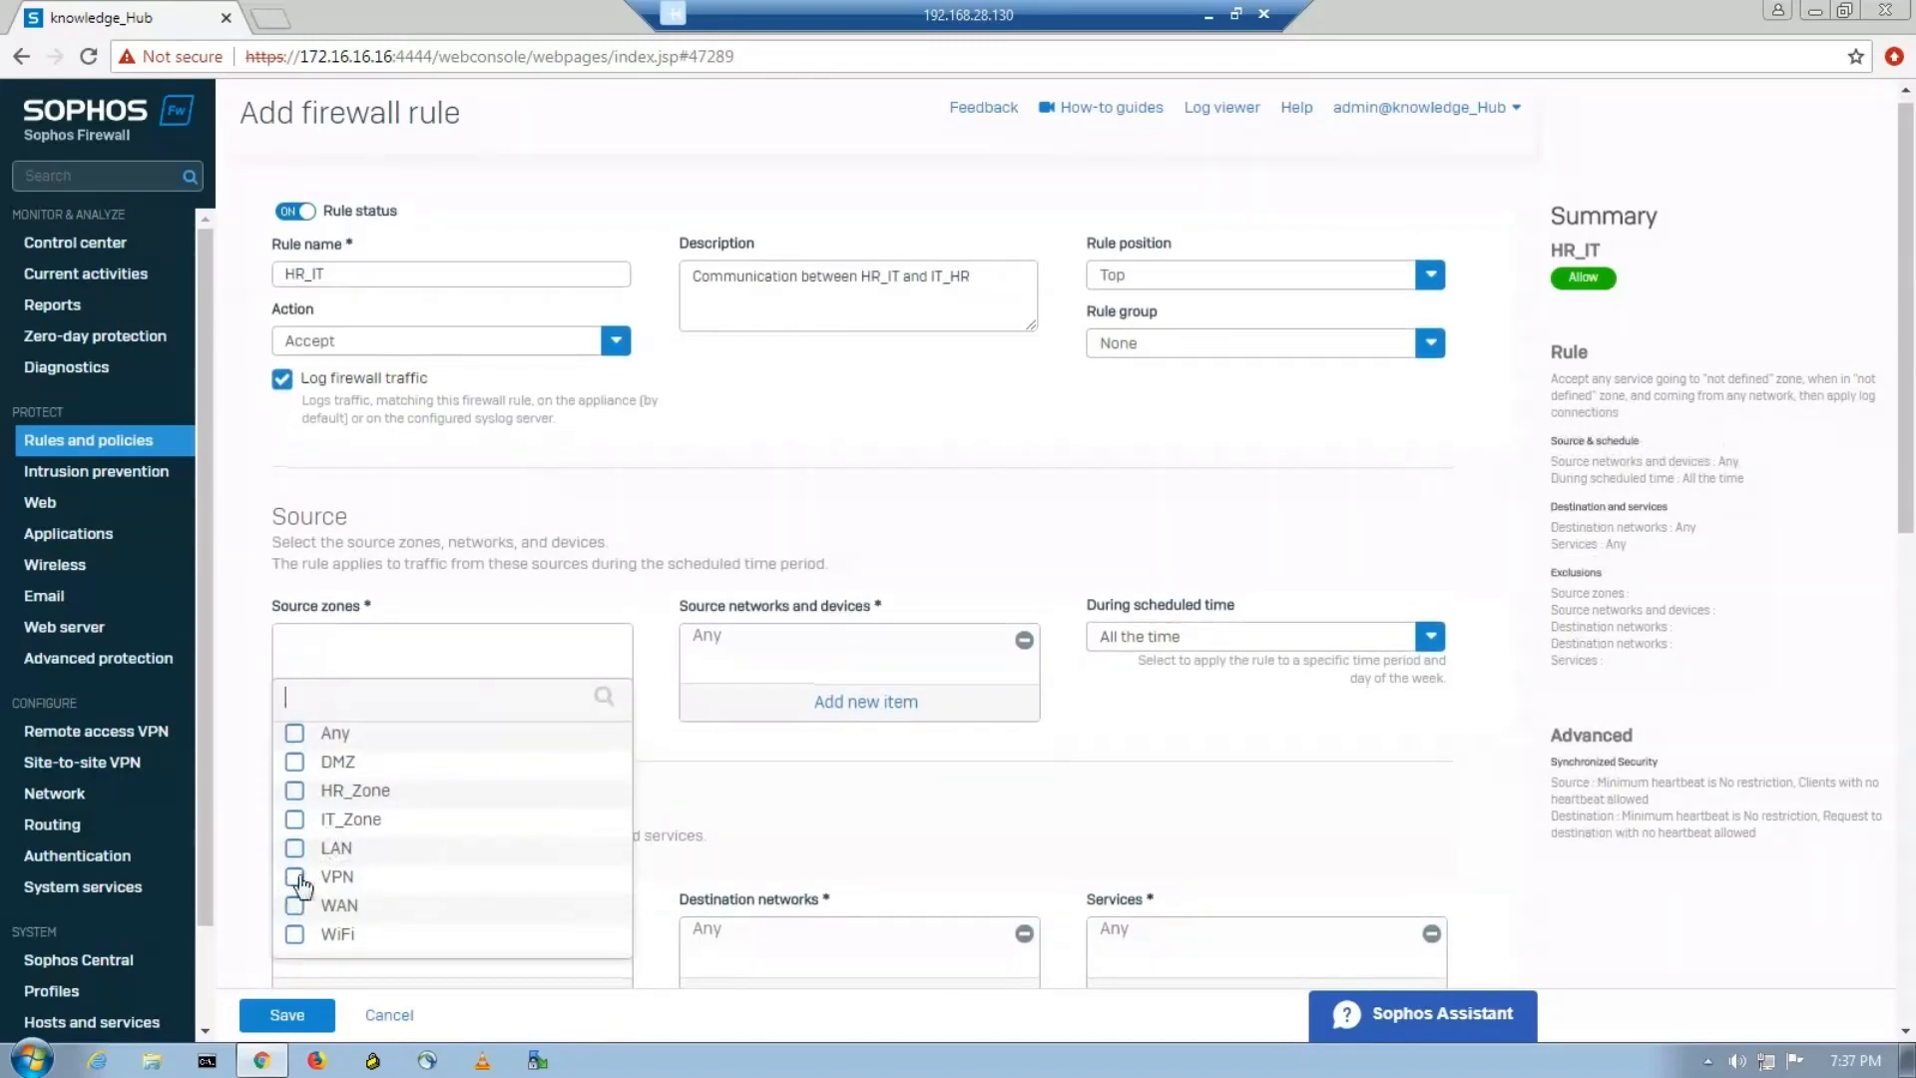
{"action": "left_click", "coordinate": [294, 790]}
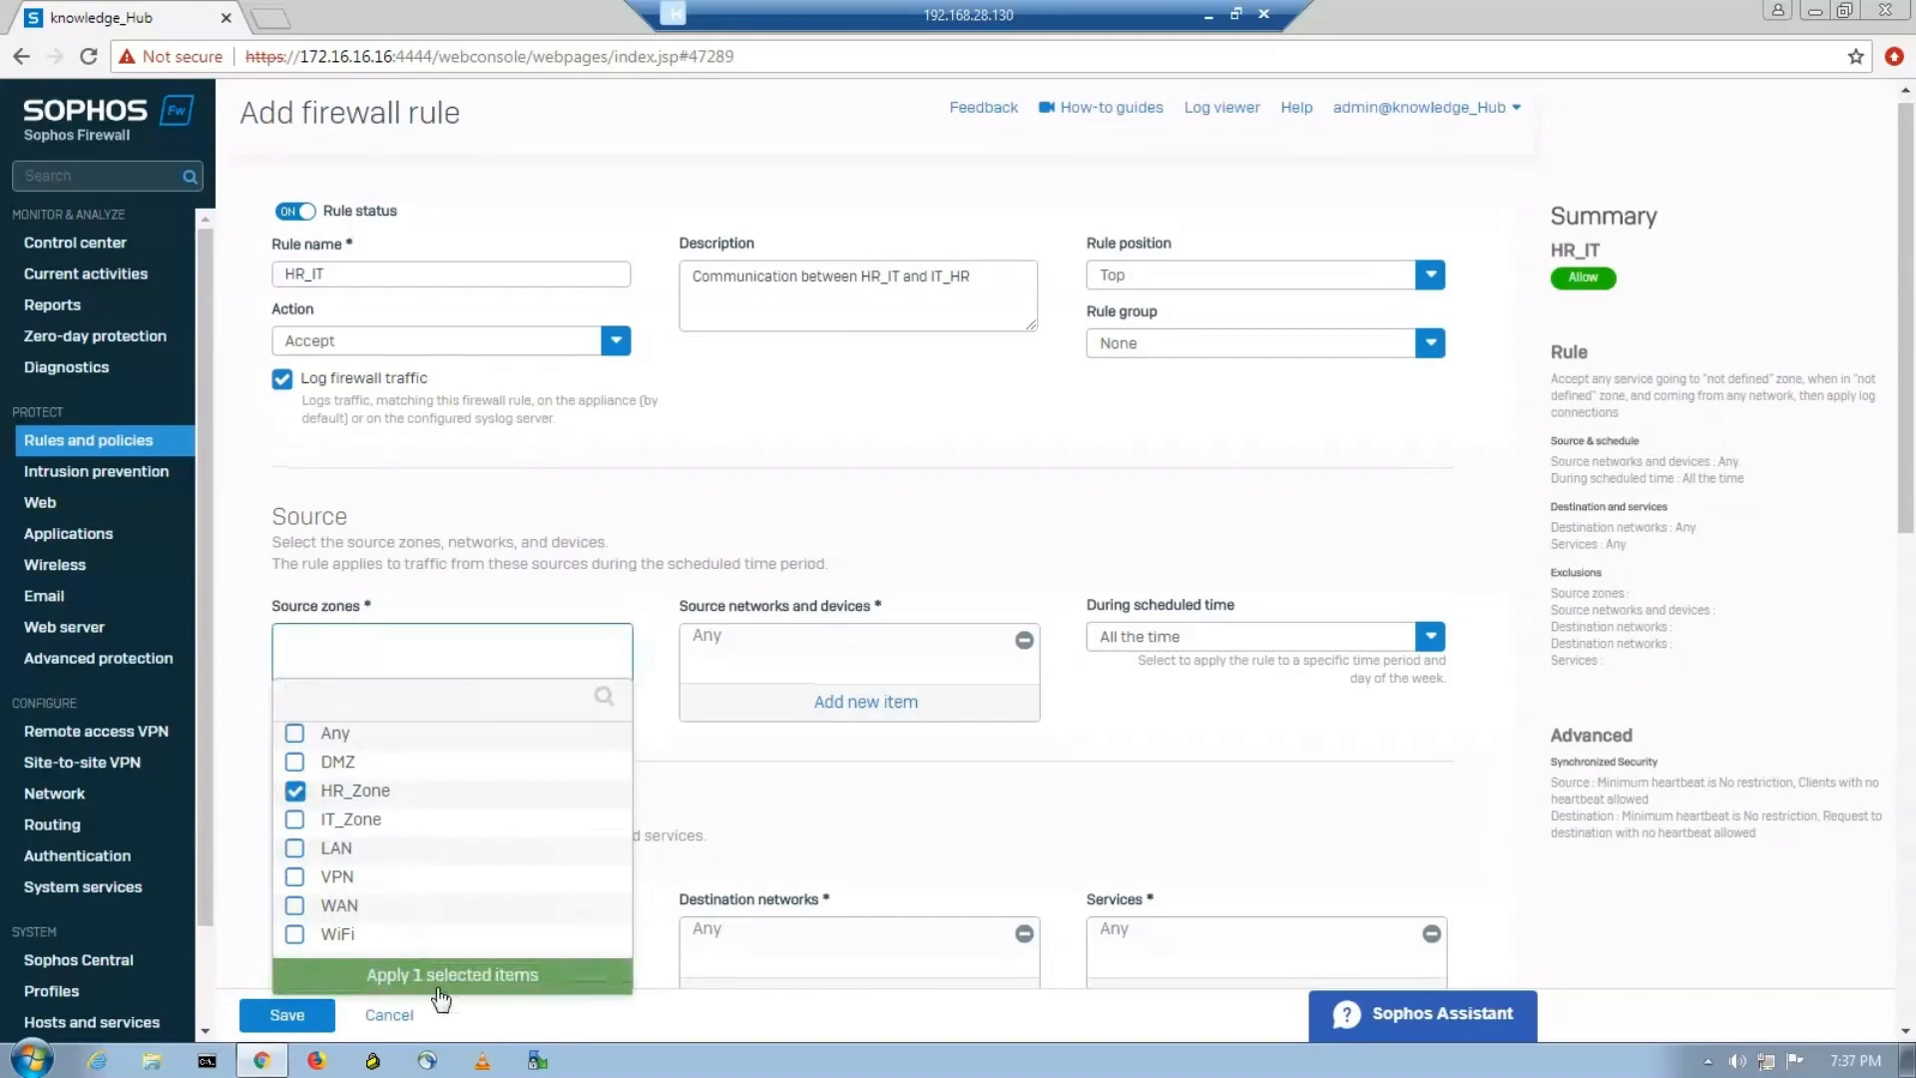
{"action": "left_click", "coordinate": [440, 983]}
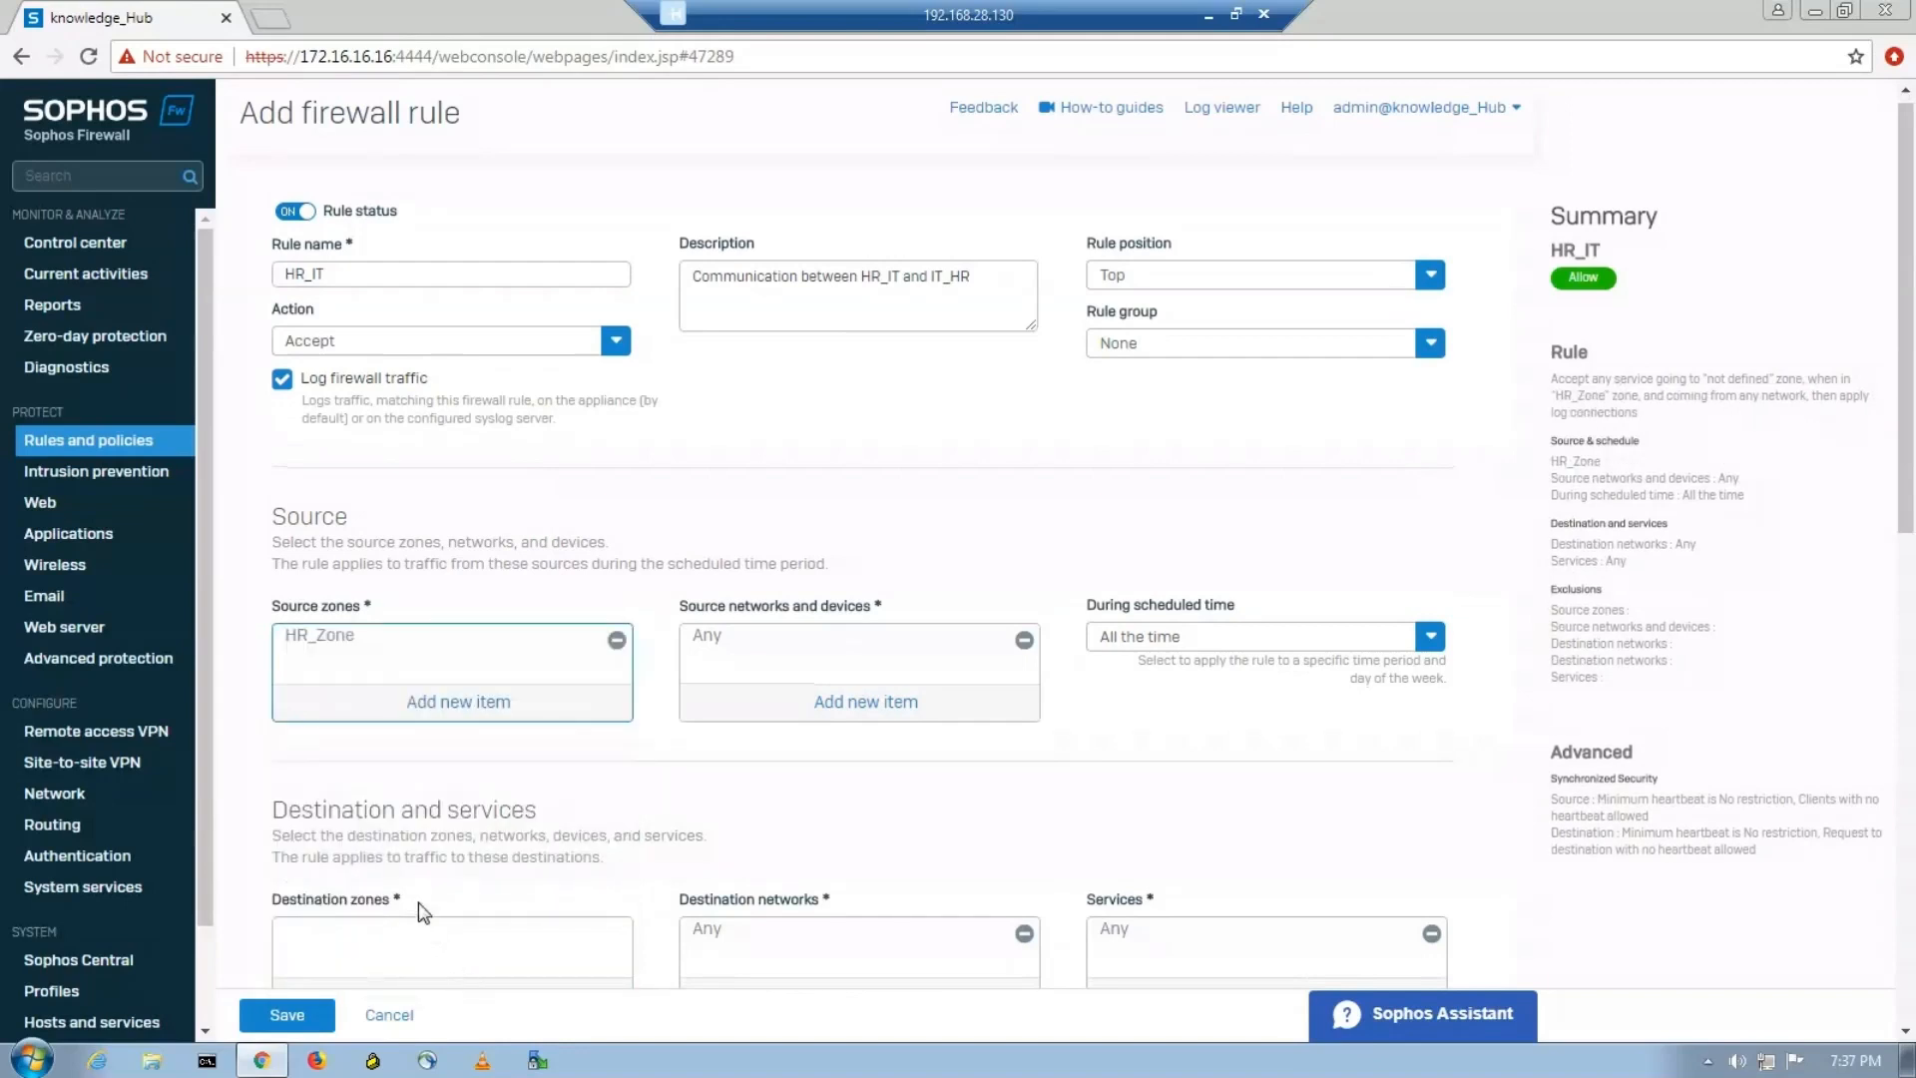
{"action": "scroll", "coordinate": [419, 906], "scroll_direction": "down", "scroll_amount": 1}
{"action": "left_click", "coordinate": [465, 879]}
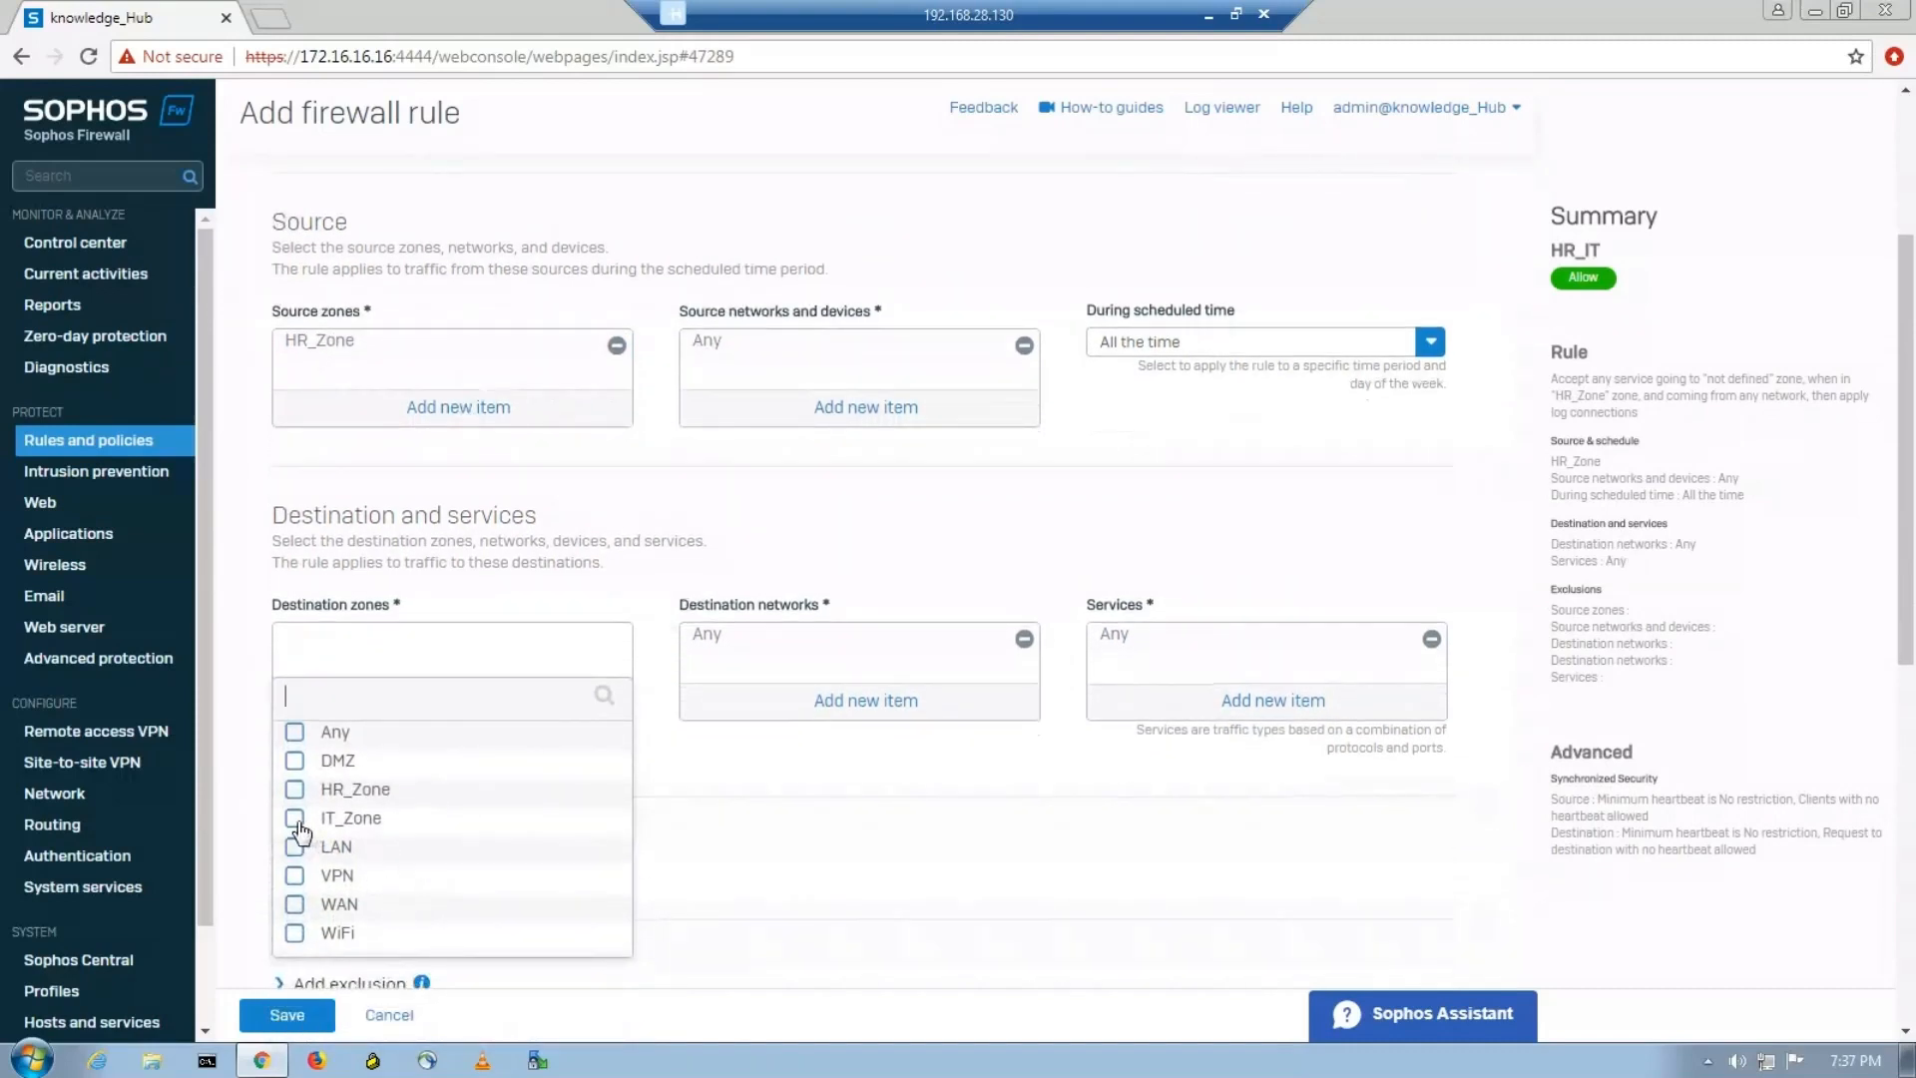
{"action": "left_click", "coordinate": [298, 820]}
{"action": "left_click", "coordinate": [452, 981]}
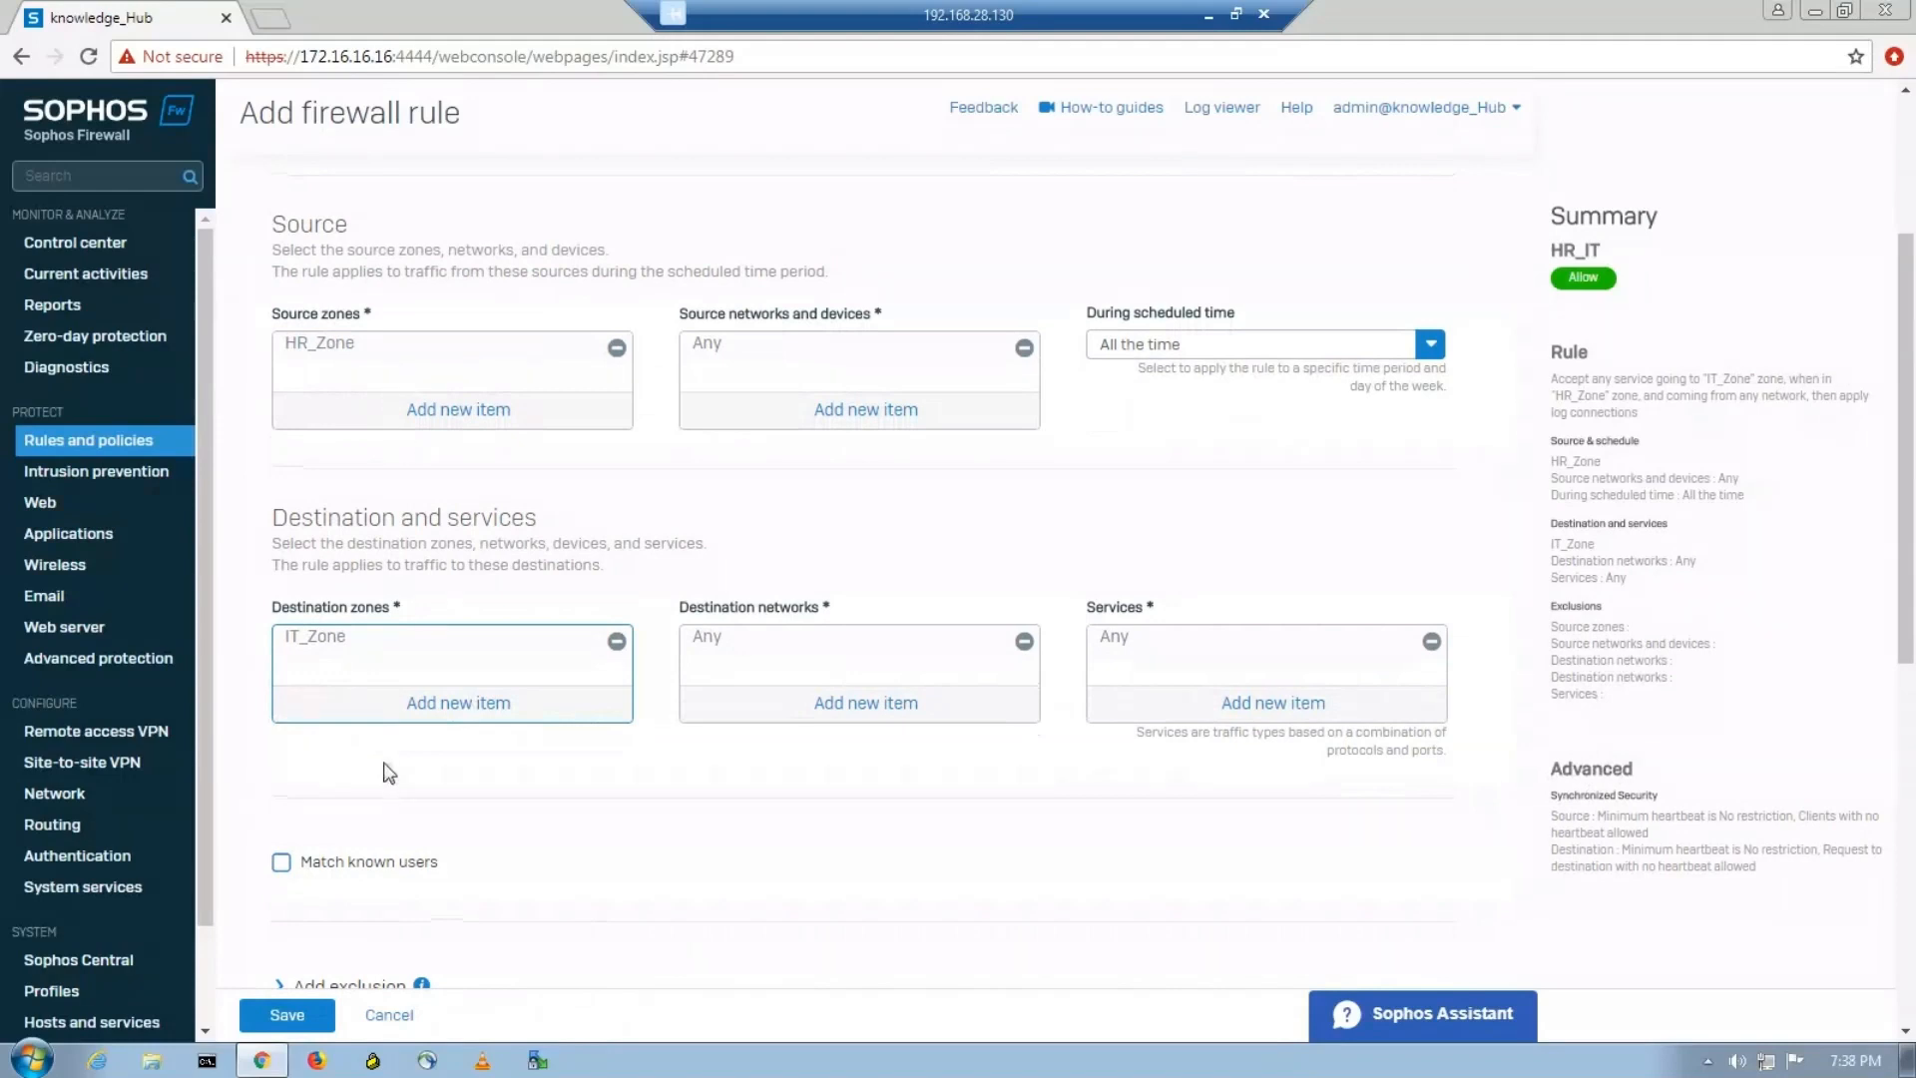
Add IT_Zone to the rule's source zones and HR_Zone to its destination zones so traffic is allowed both ways.
{"action": "left_click", "coordinate": [490, 421]}
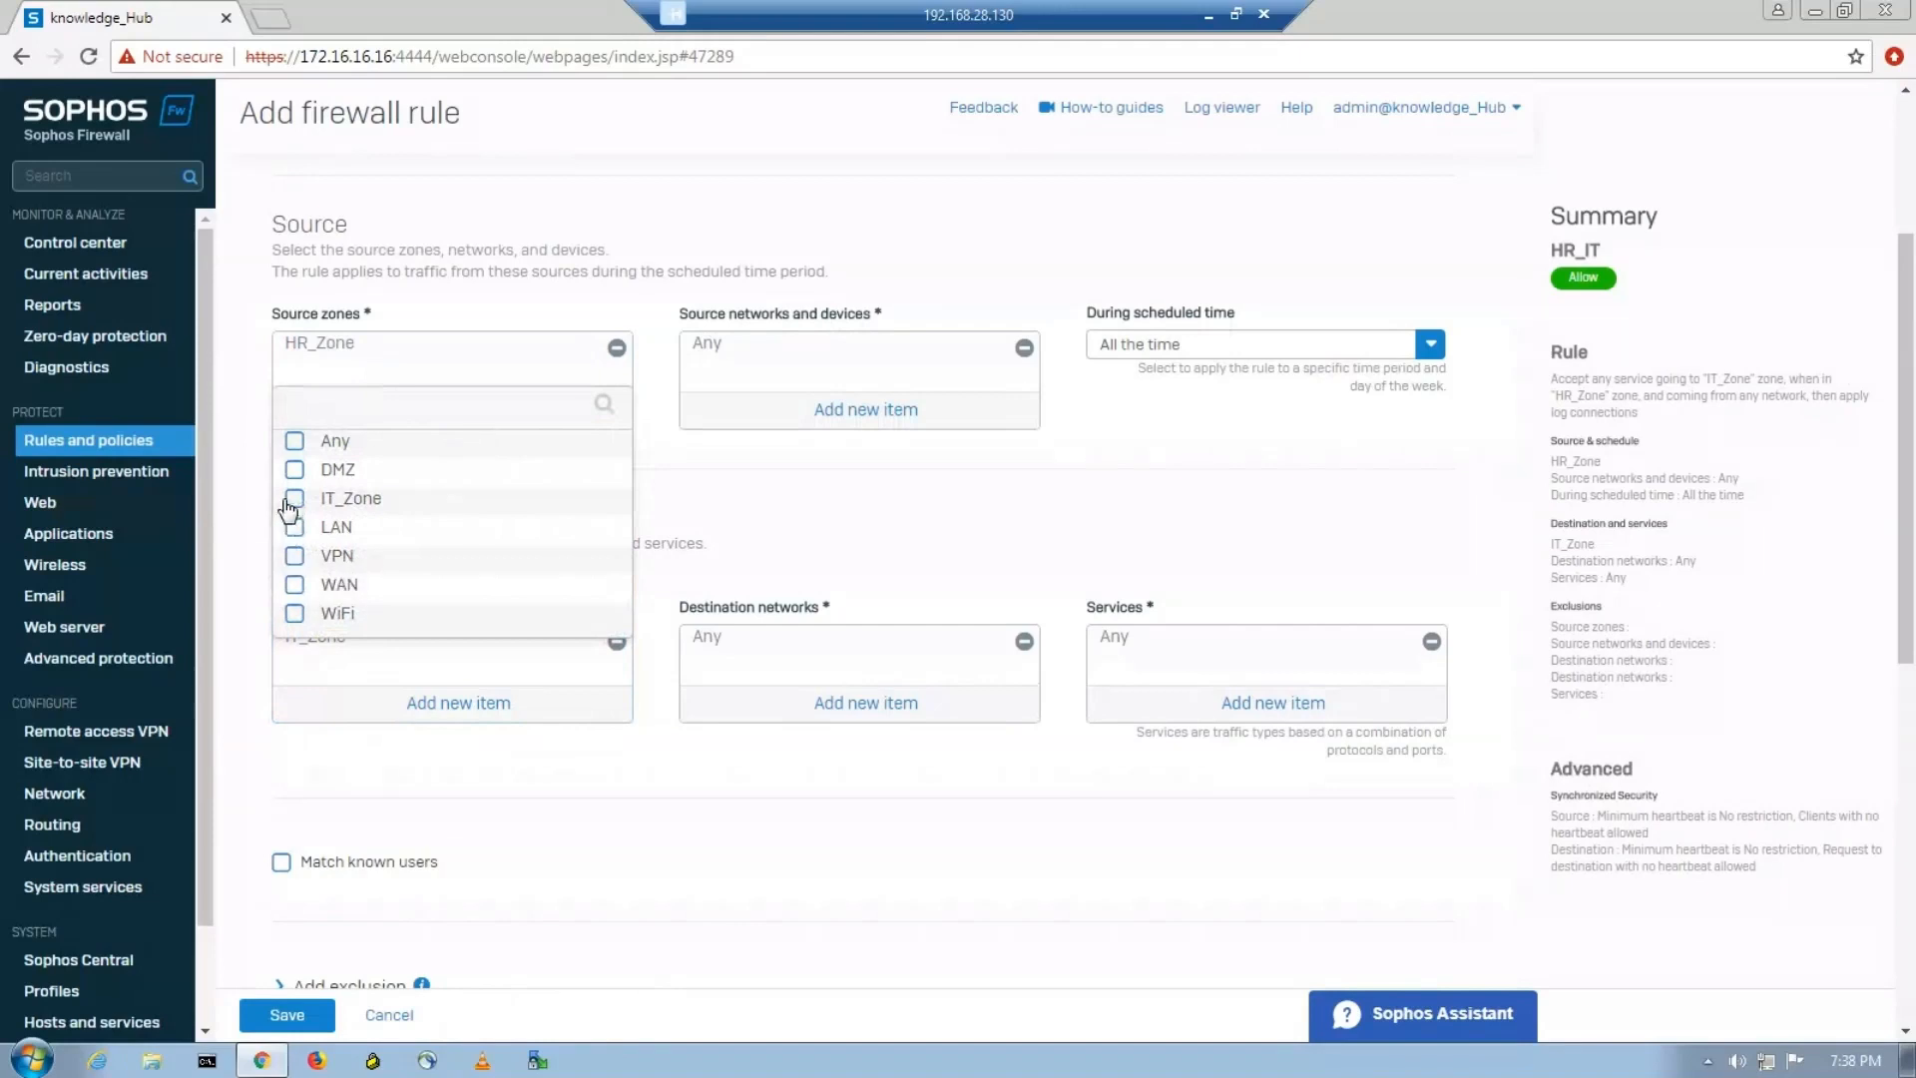
{"action": "left_click", "coordinate": [292, 500]}
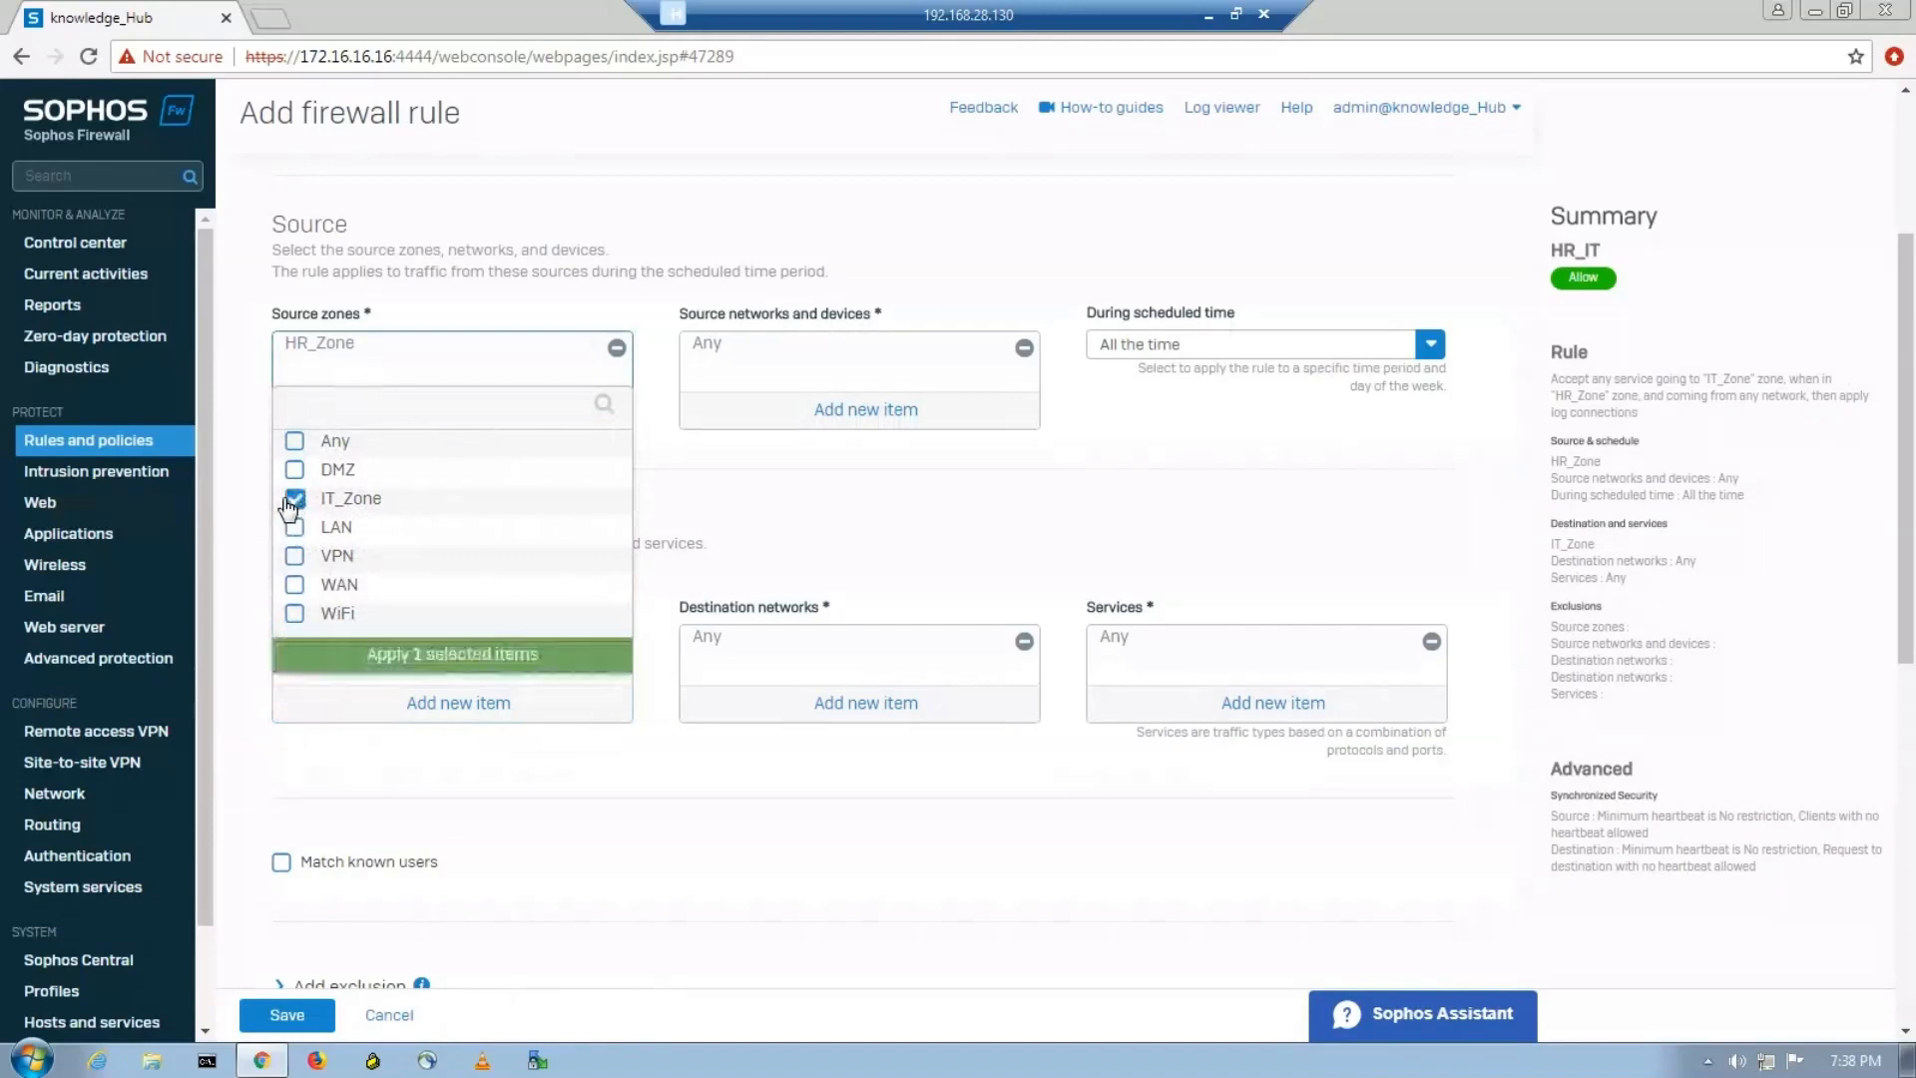
{"action": "left_click", "coordinate": [444, 656]}
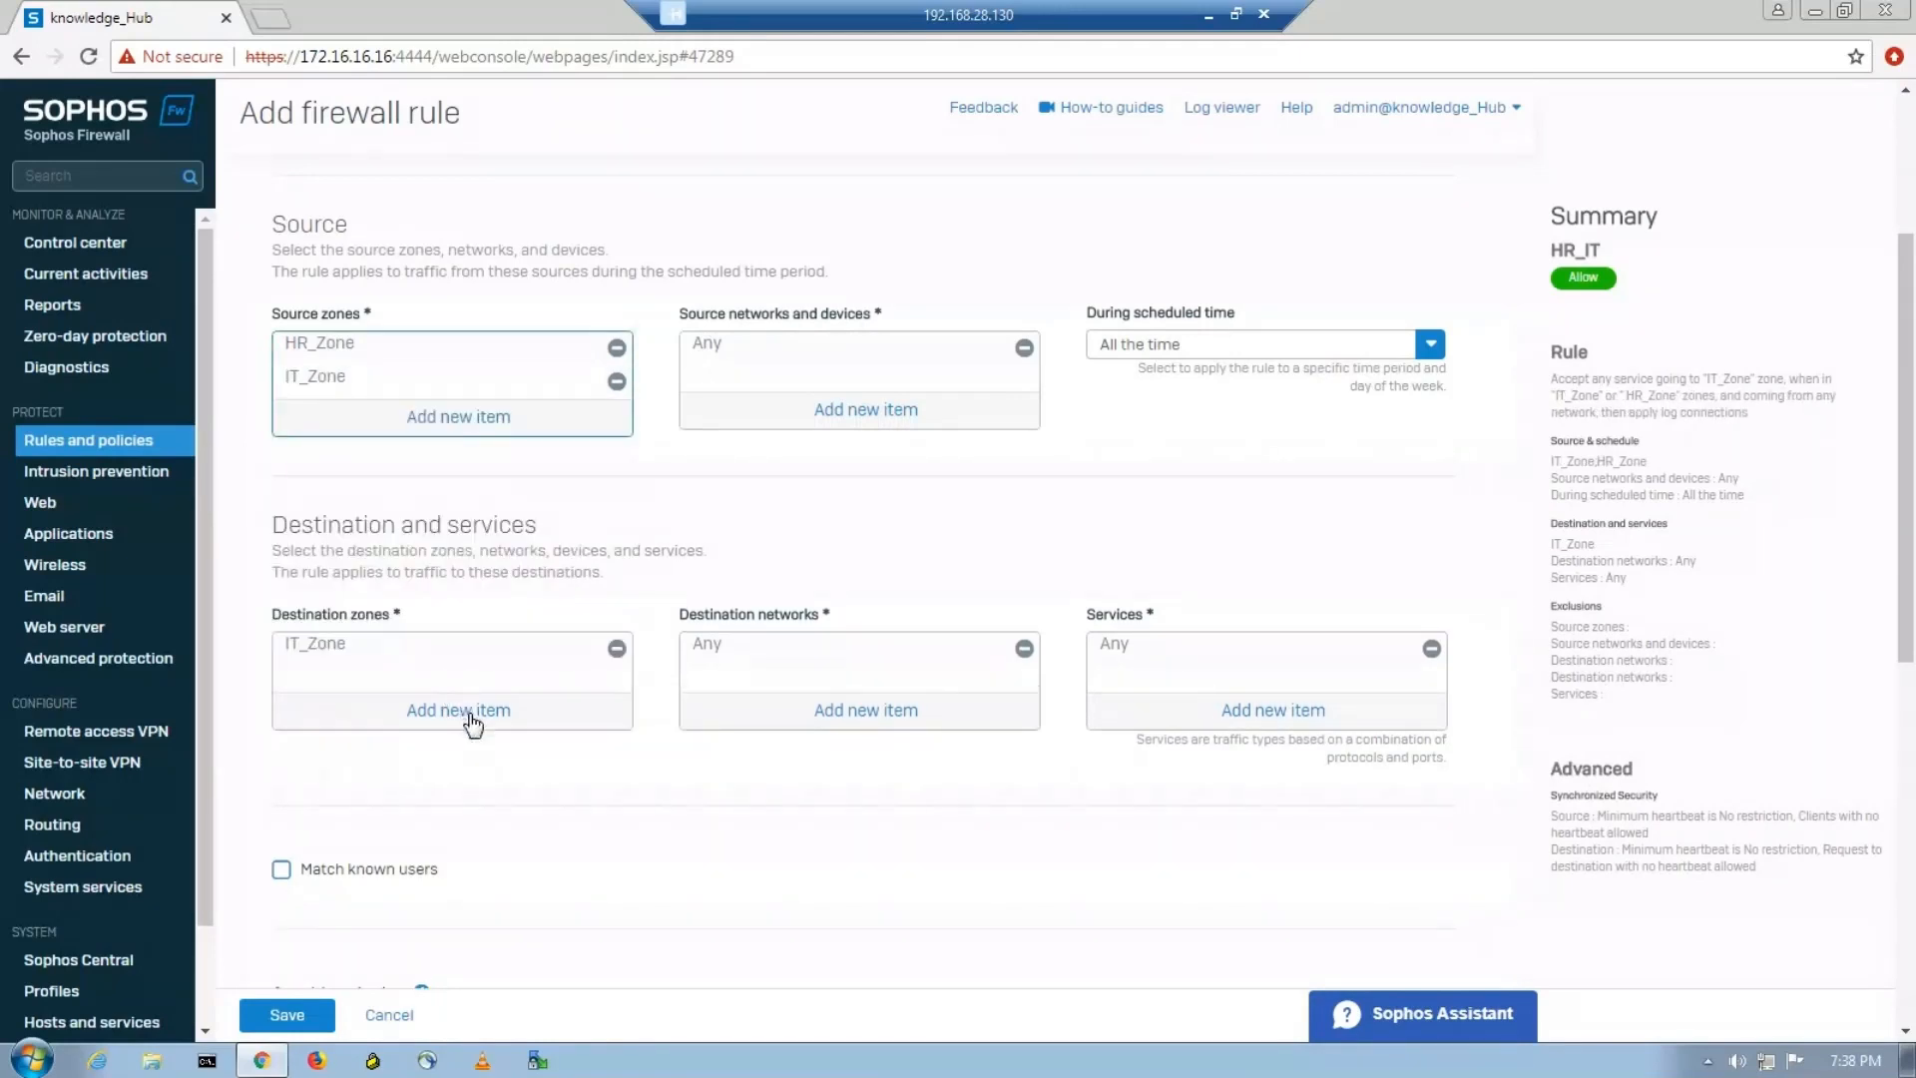
{"action": "left_click", "coordinate": [472, 721]}
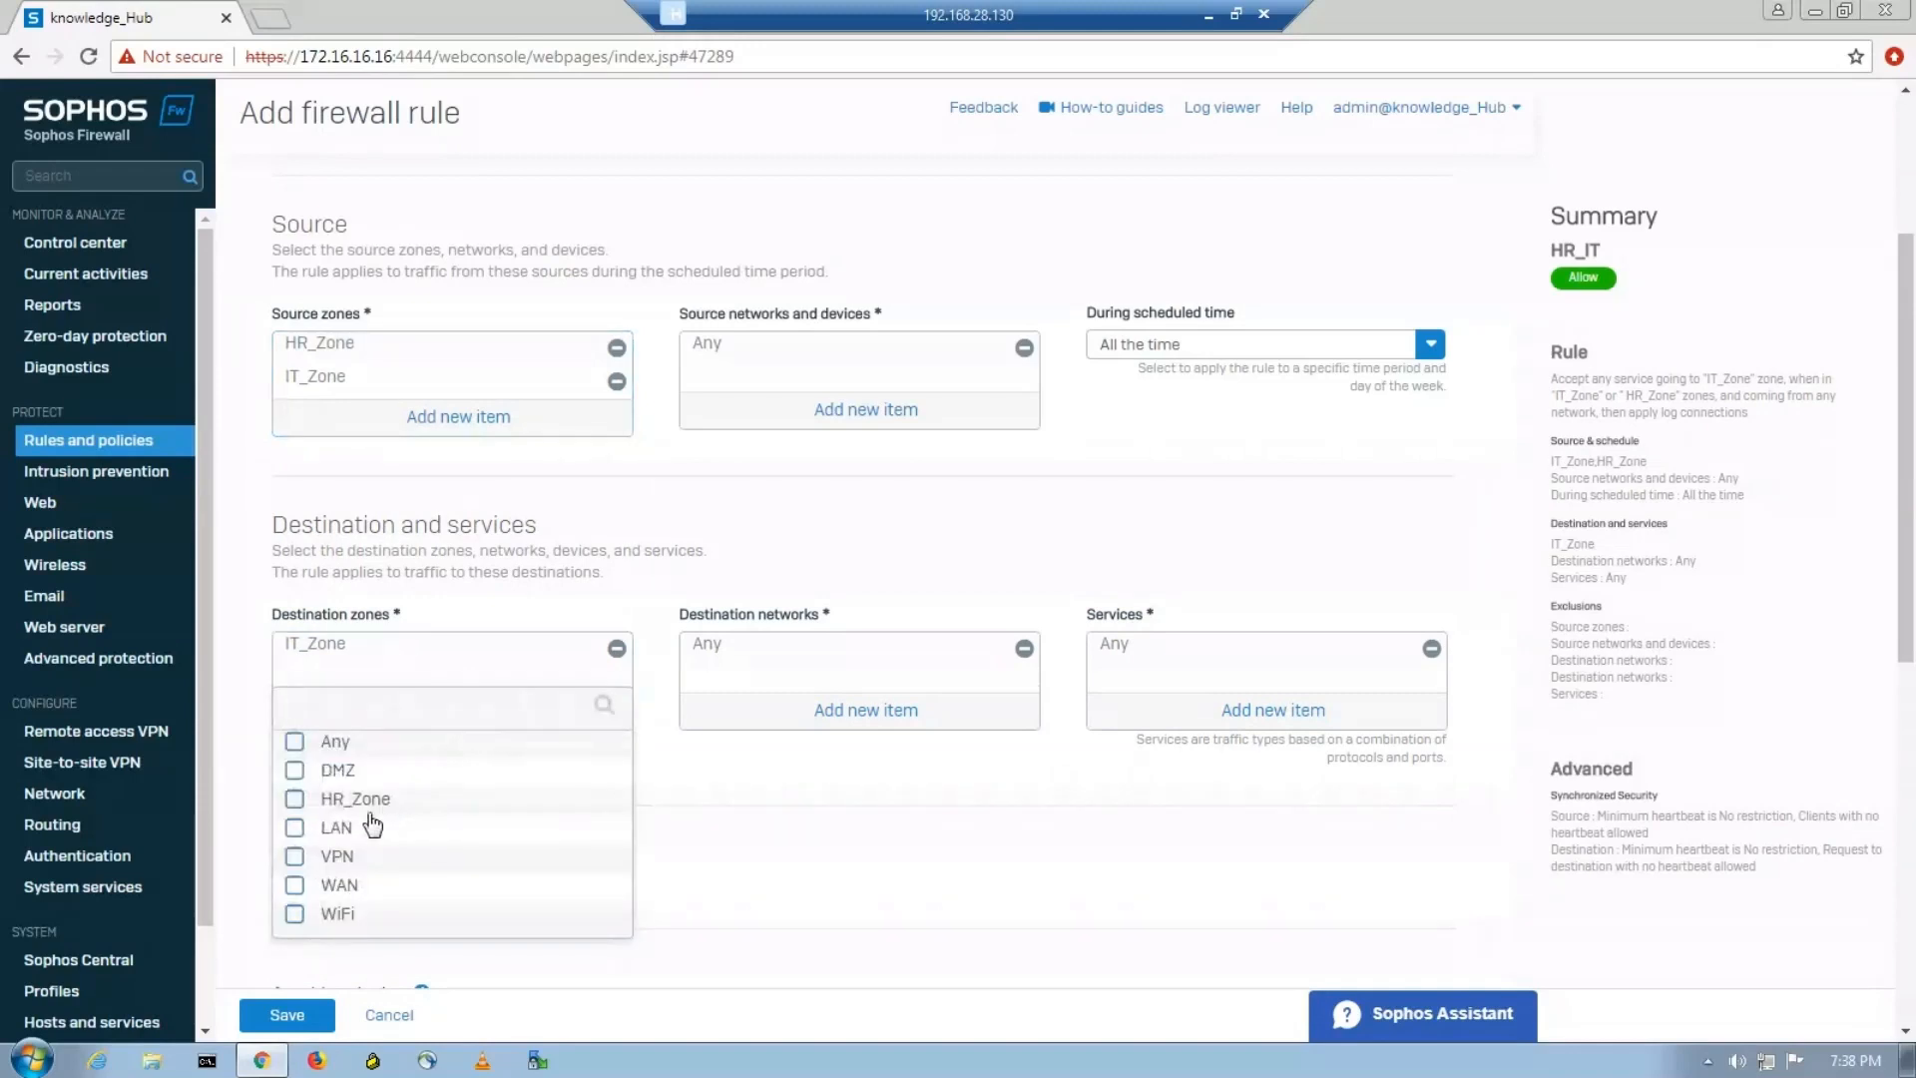
{"action": "left_click", "coordinate": [296, 800]}
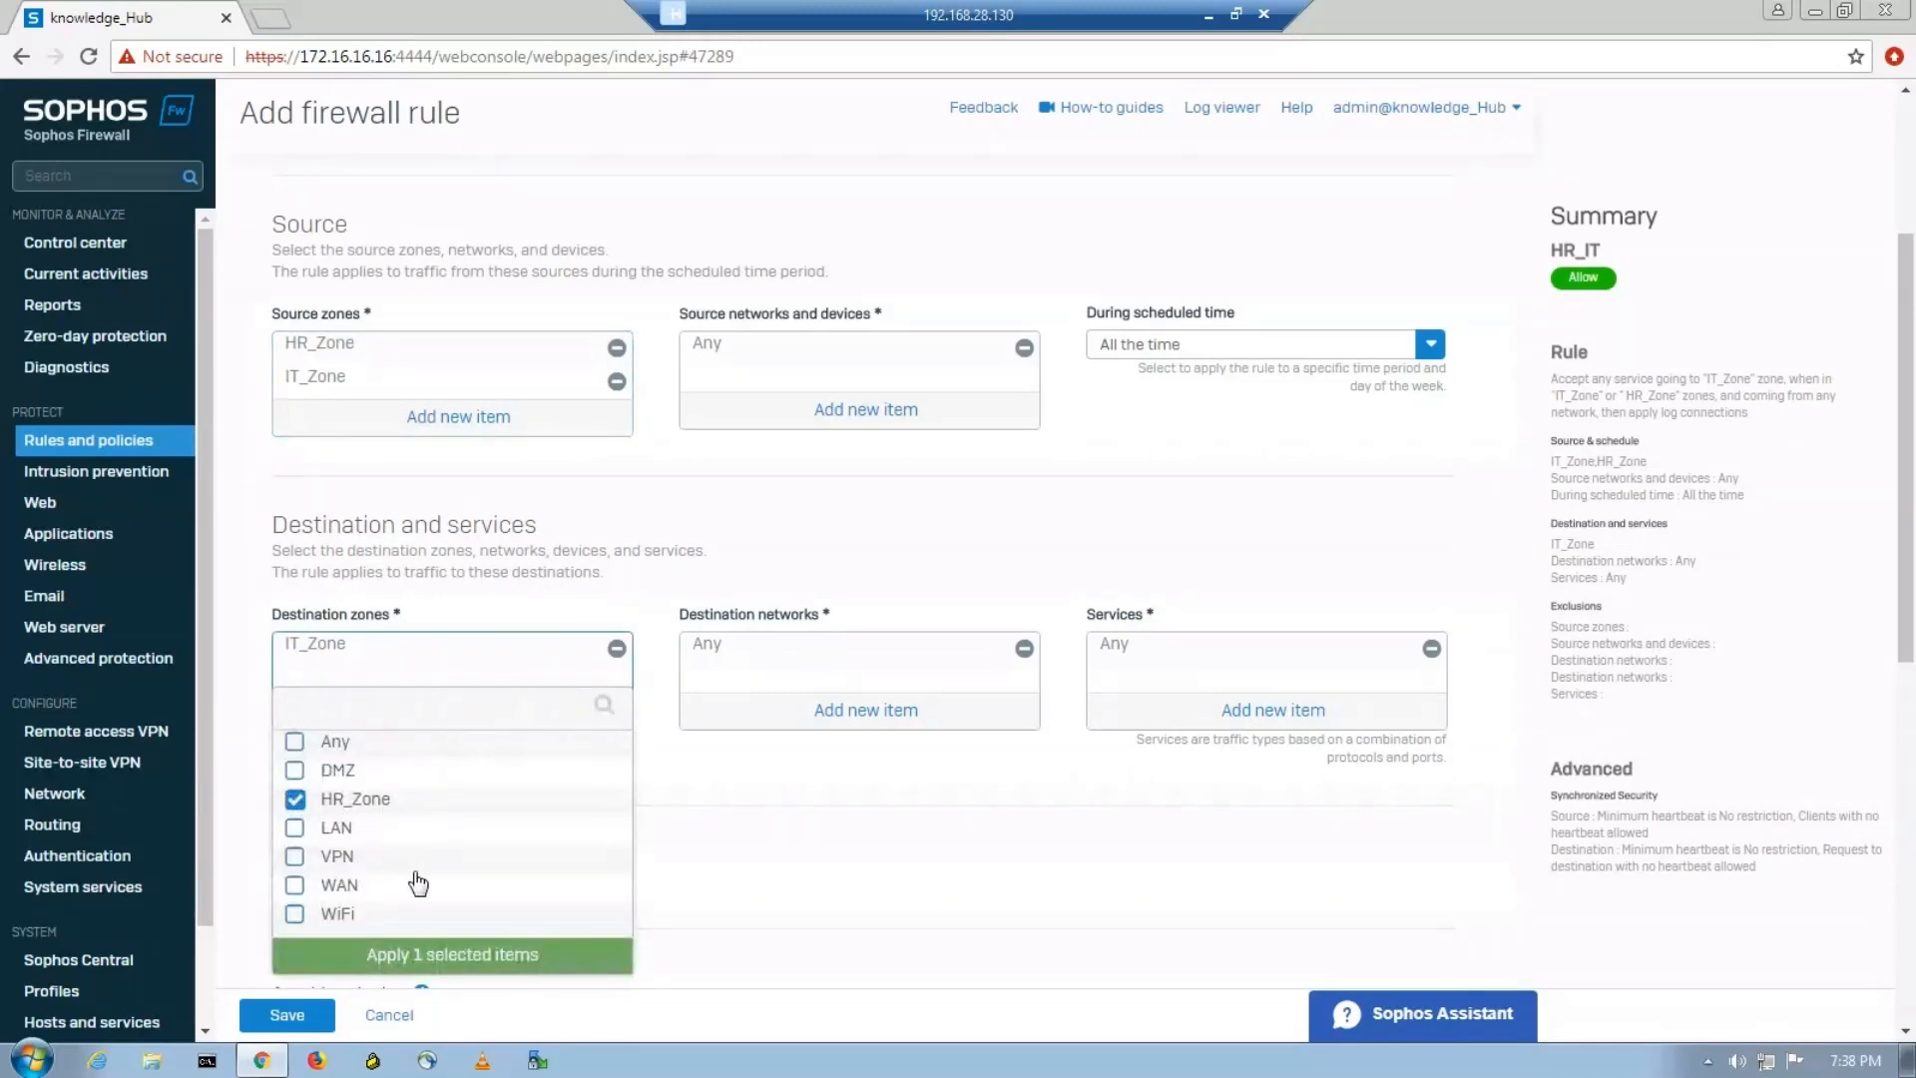
{"action": "left_click", "coordinate": [454, 959]}
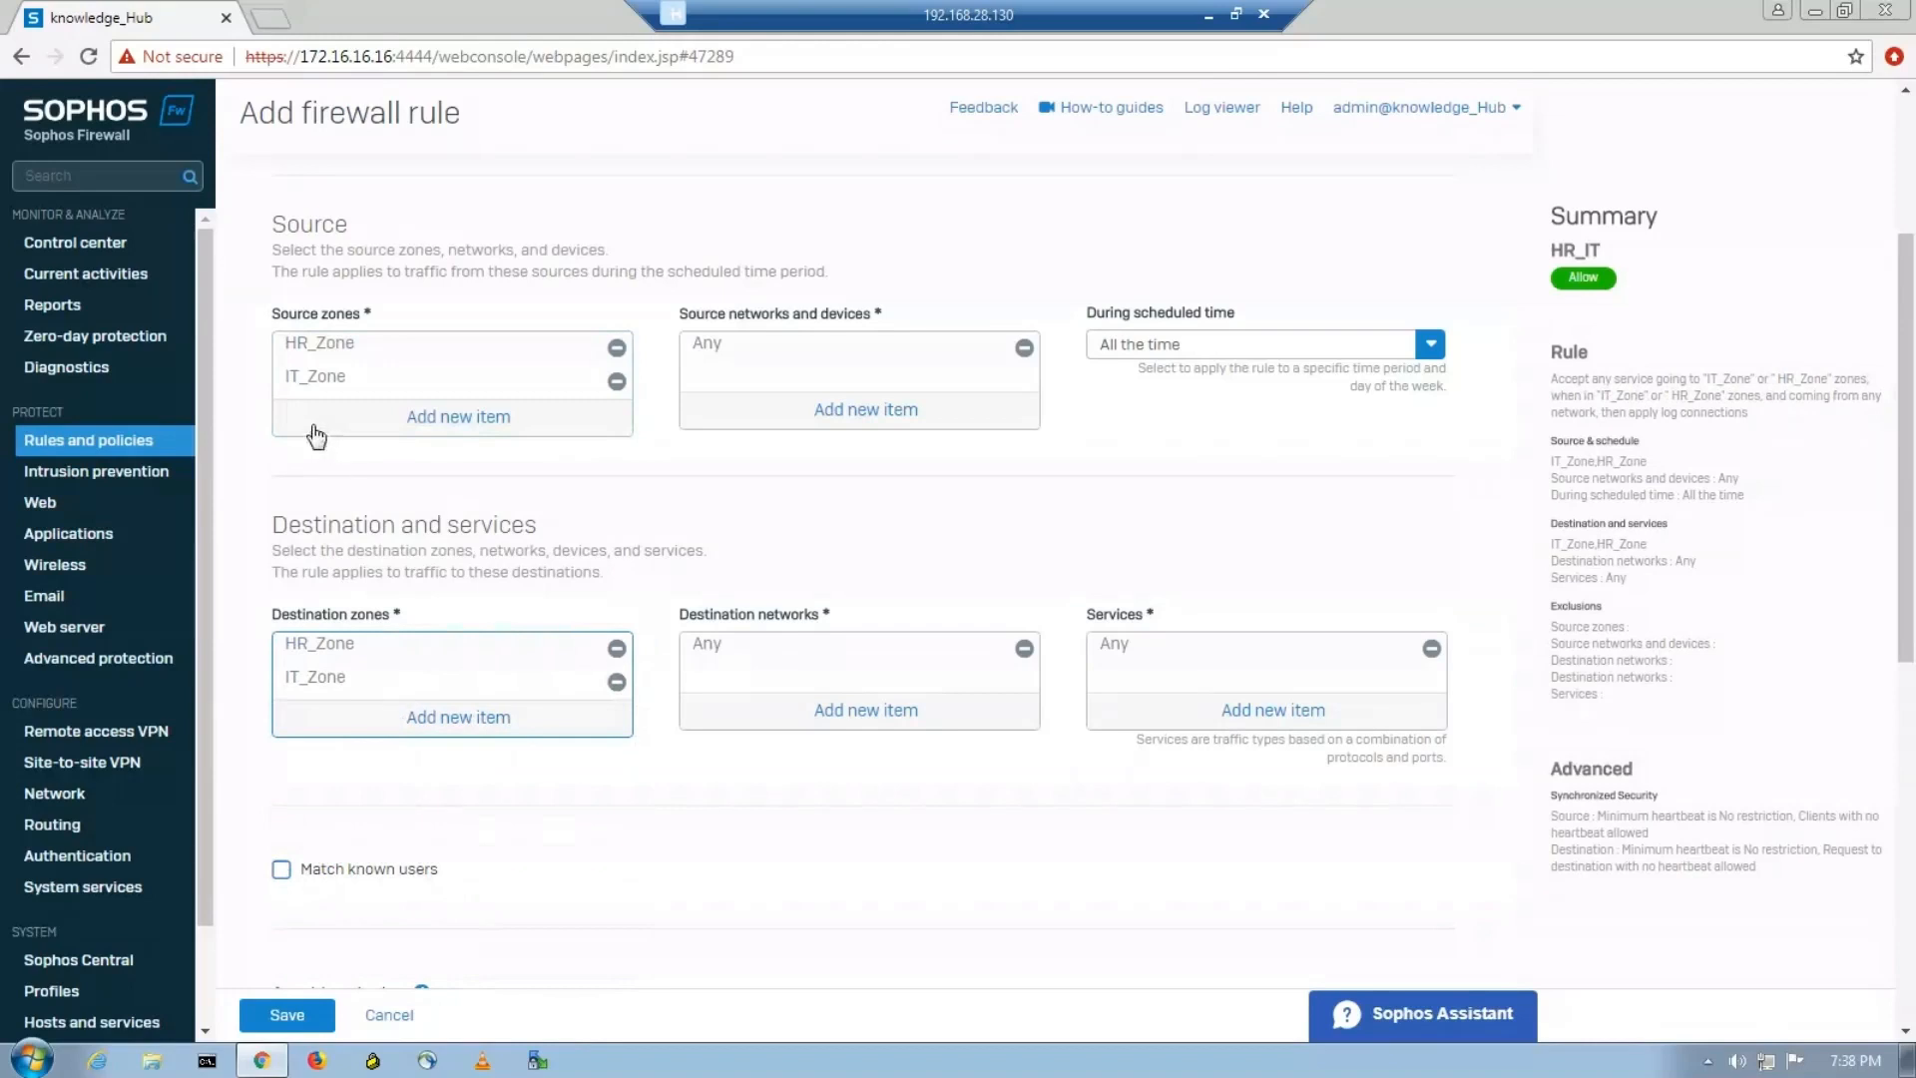
Review the remaining options of the HR_IT firewall rule and save it.
{"action": "mouse_move", "coordinate": [295, 399]}
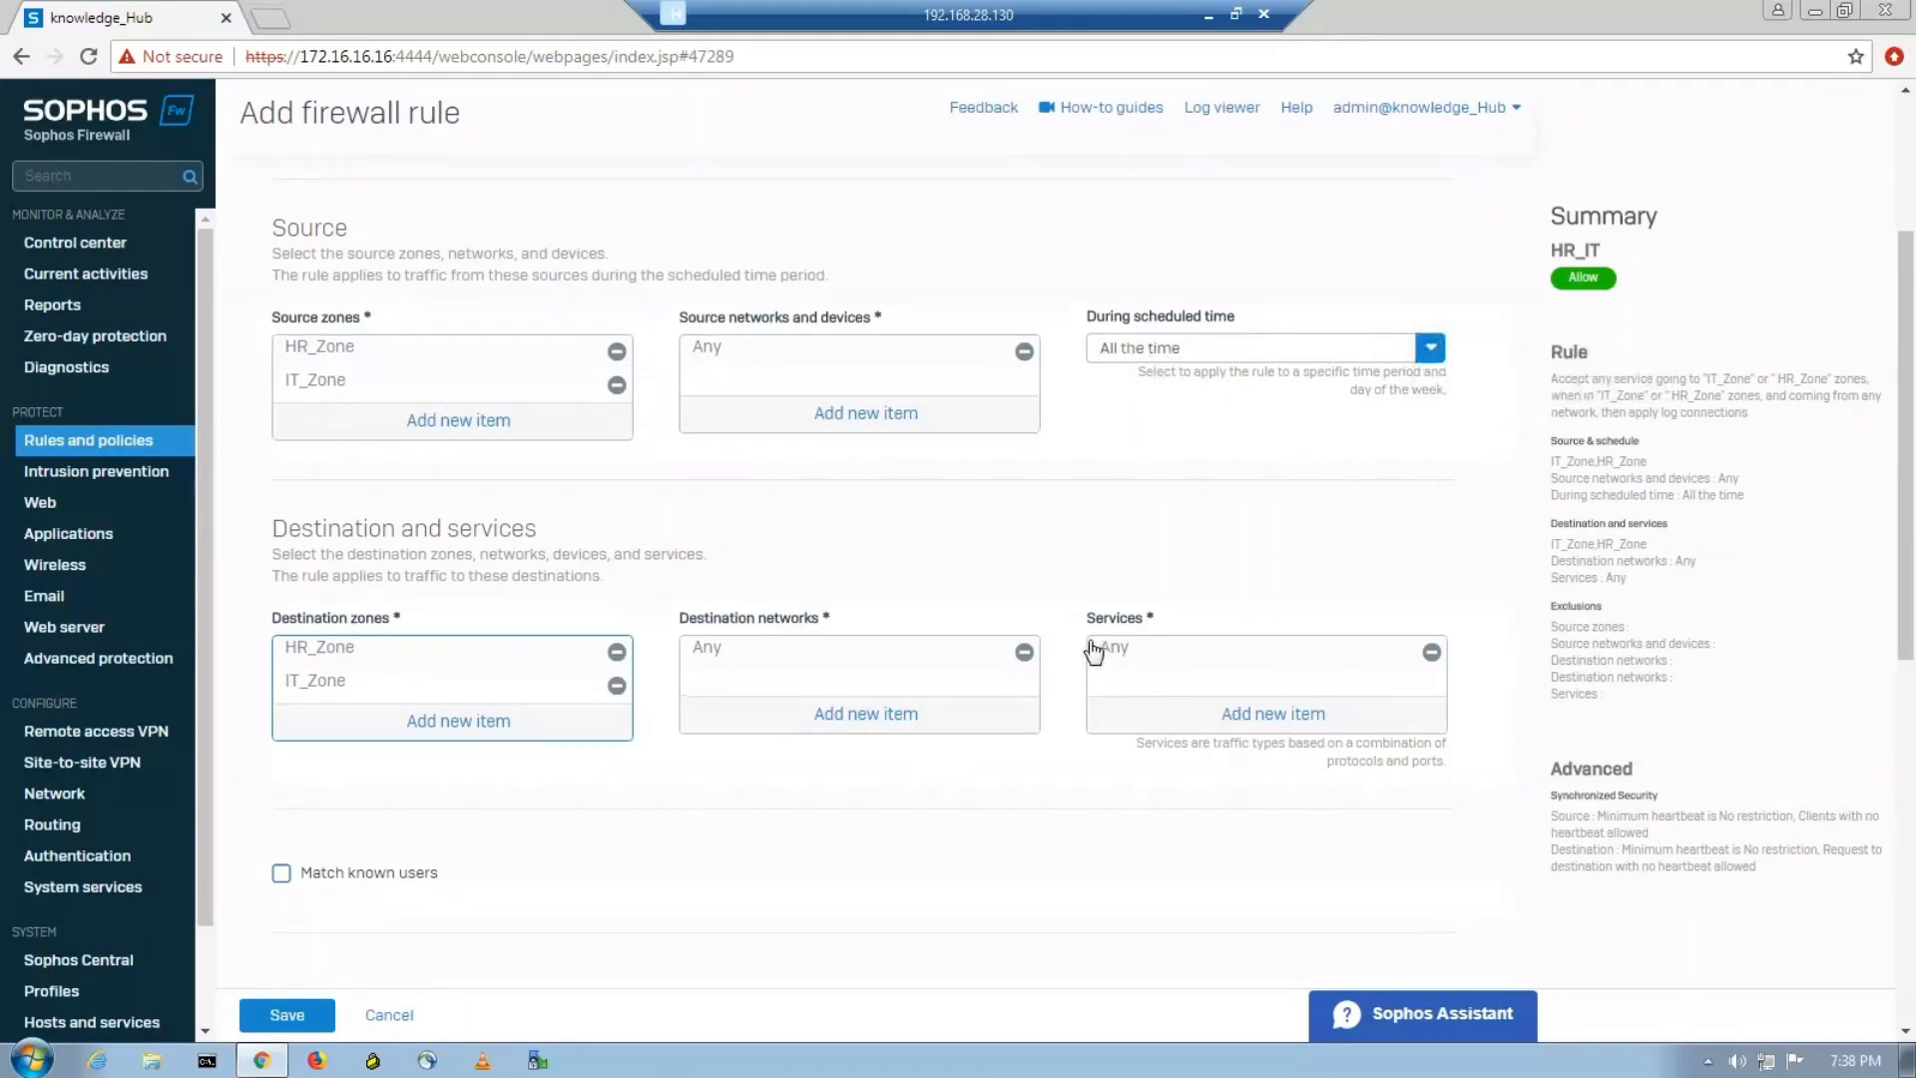
{"action": "scroll", "coordinate": [1076, 641], "scroll_direction": "down", "scroll_amount": 4}
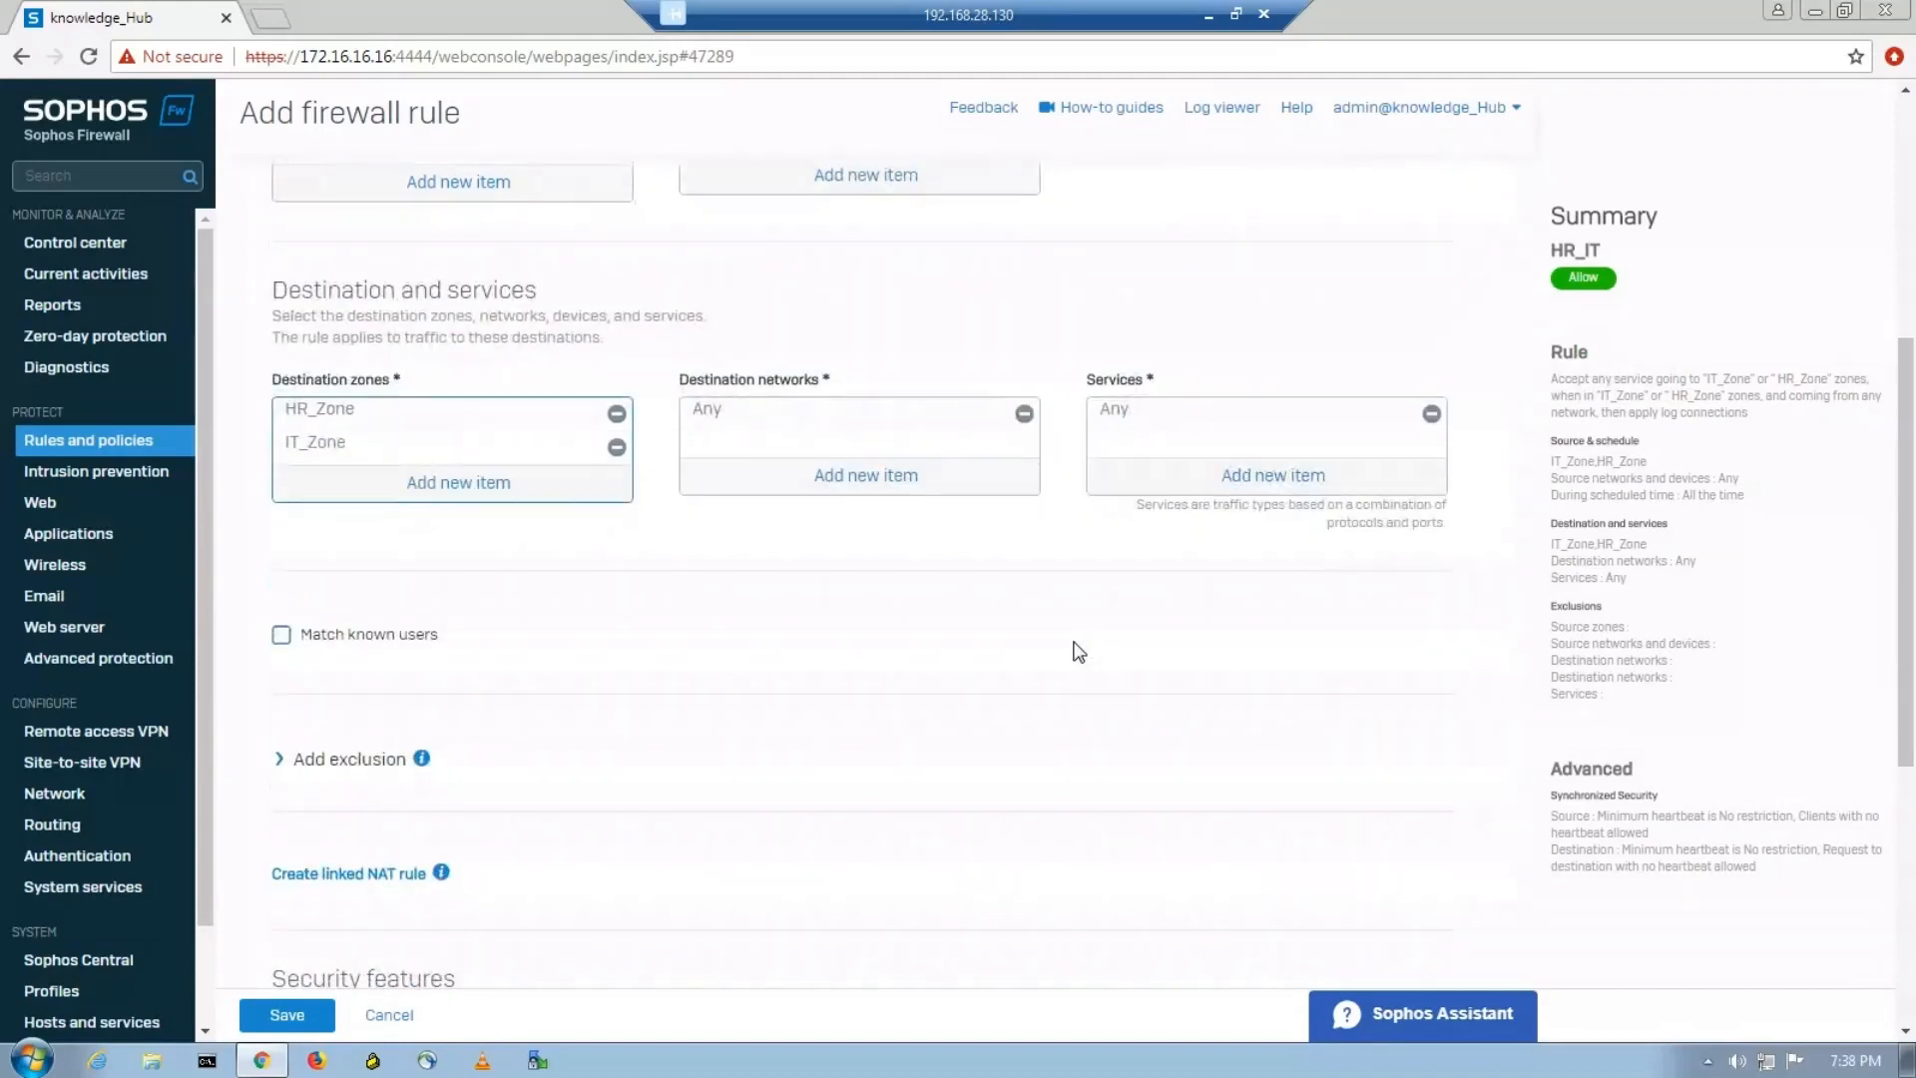
{"action": "scroll", "coordinate": [1076, 652], "scroll_direction": "down", "scroll_amount": 5}
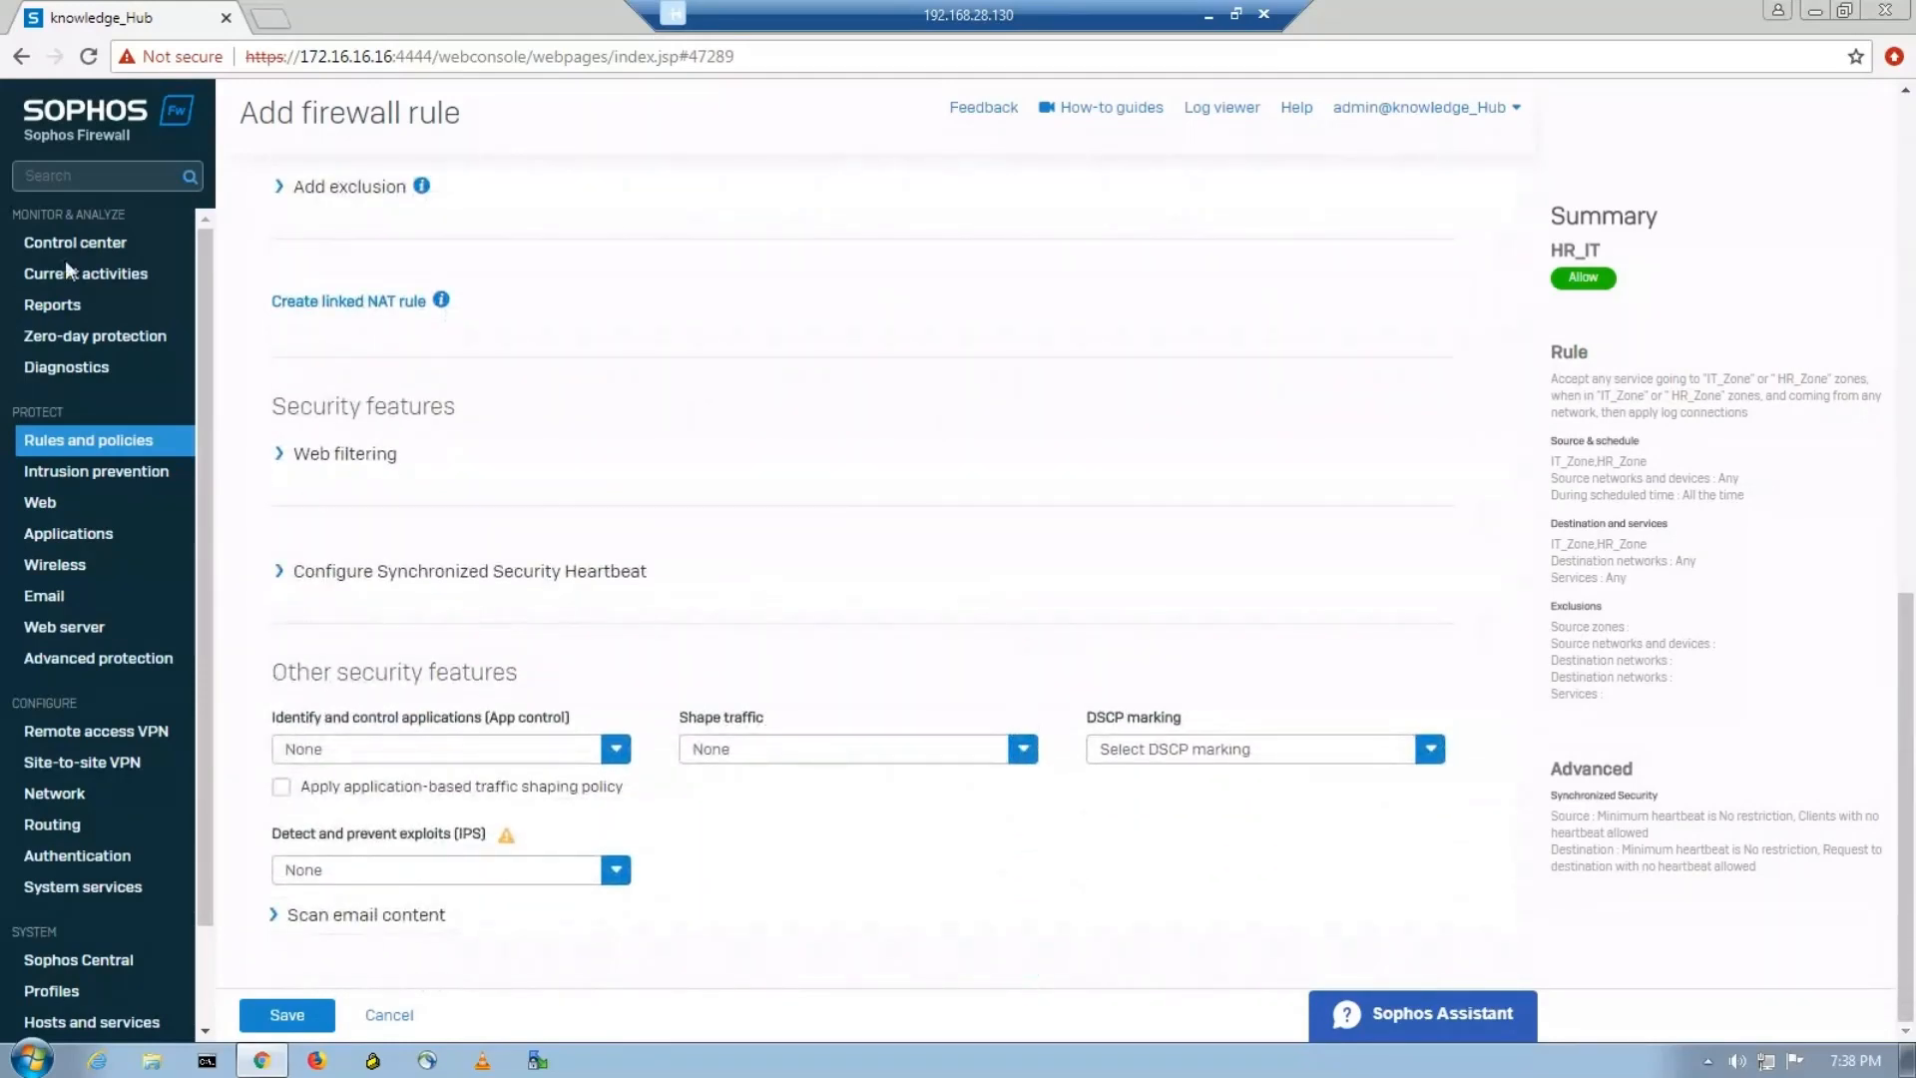
{"action": "left_click", "coordinate": [288, 1015]}
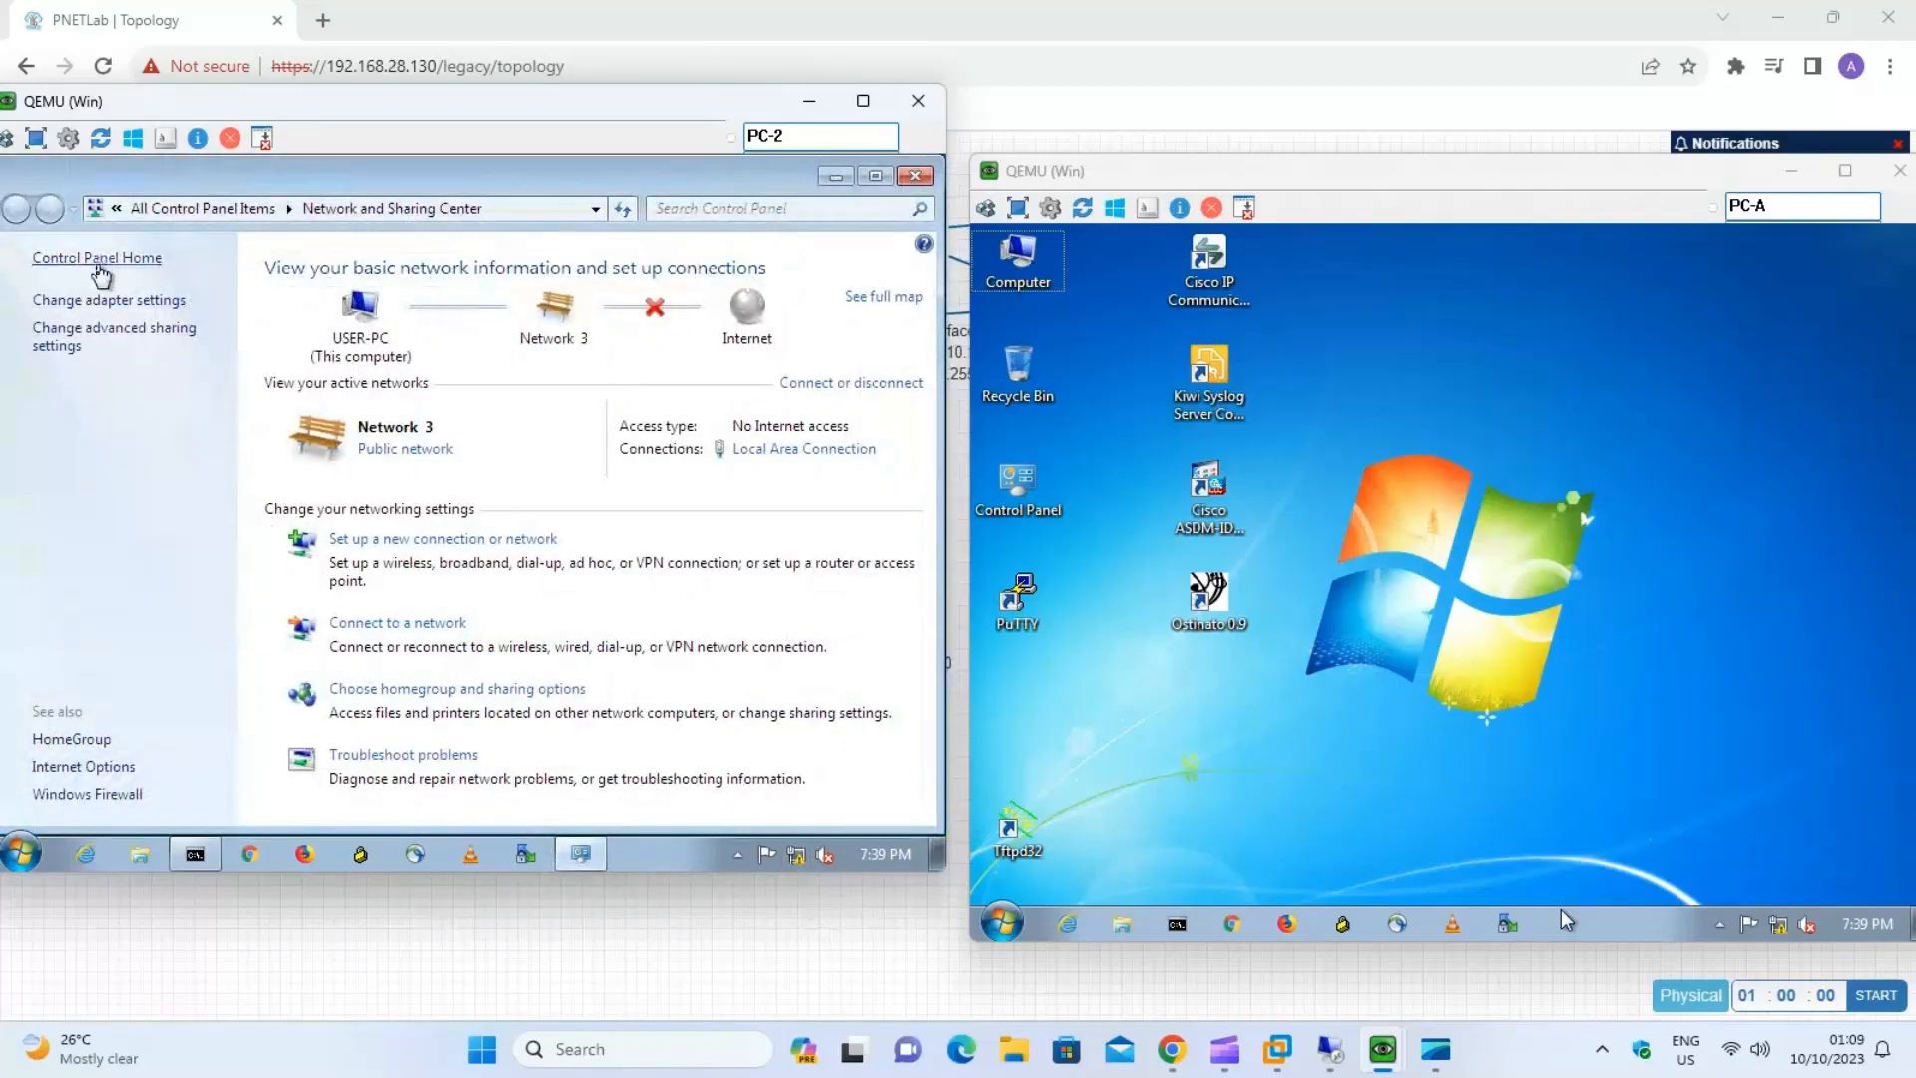
Check PC-2's IPv4 address in its Local Area Connection details, and close the details and status windows.
{"action": "left_click", "coordinate": [105, 301]}
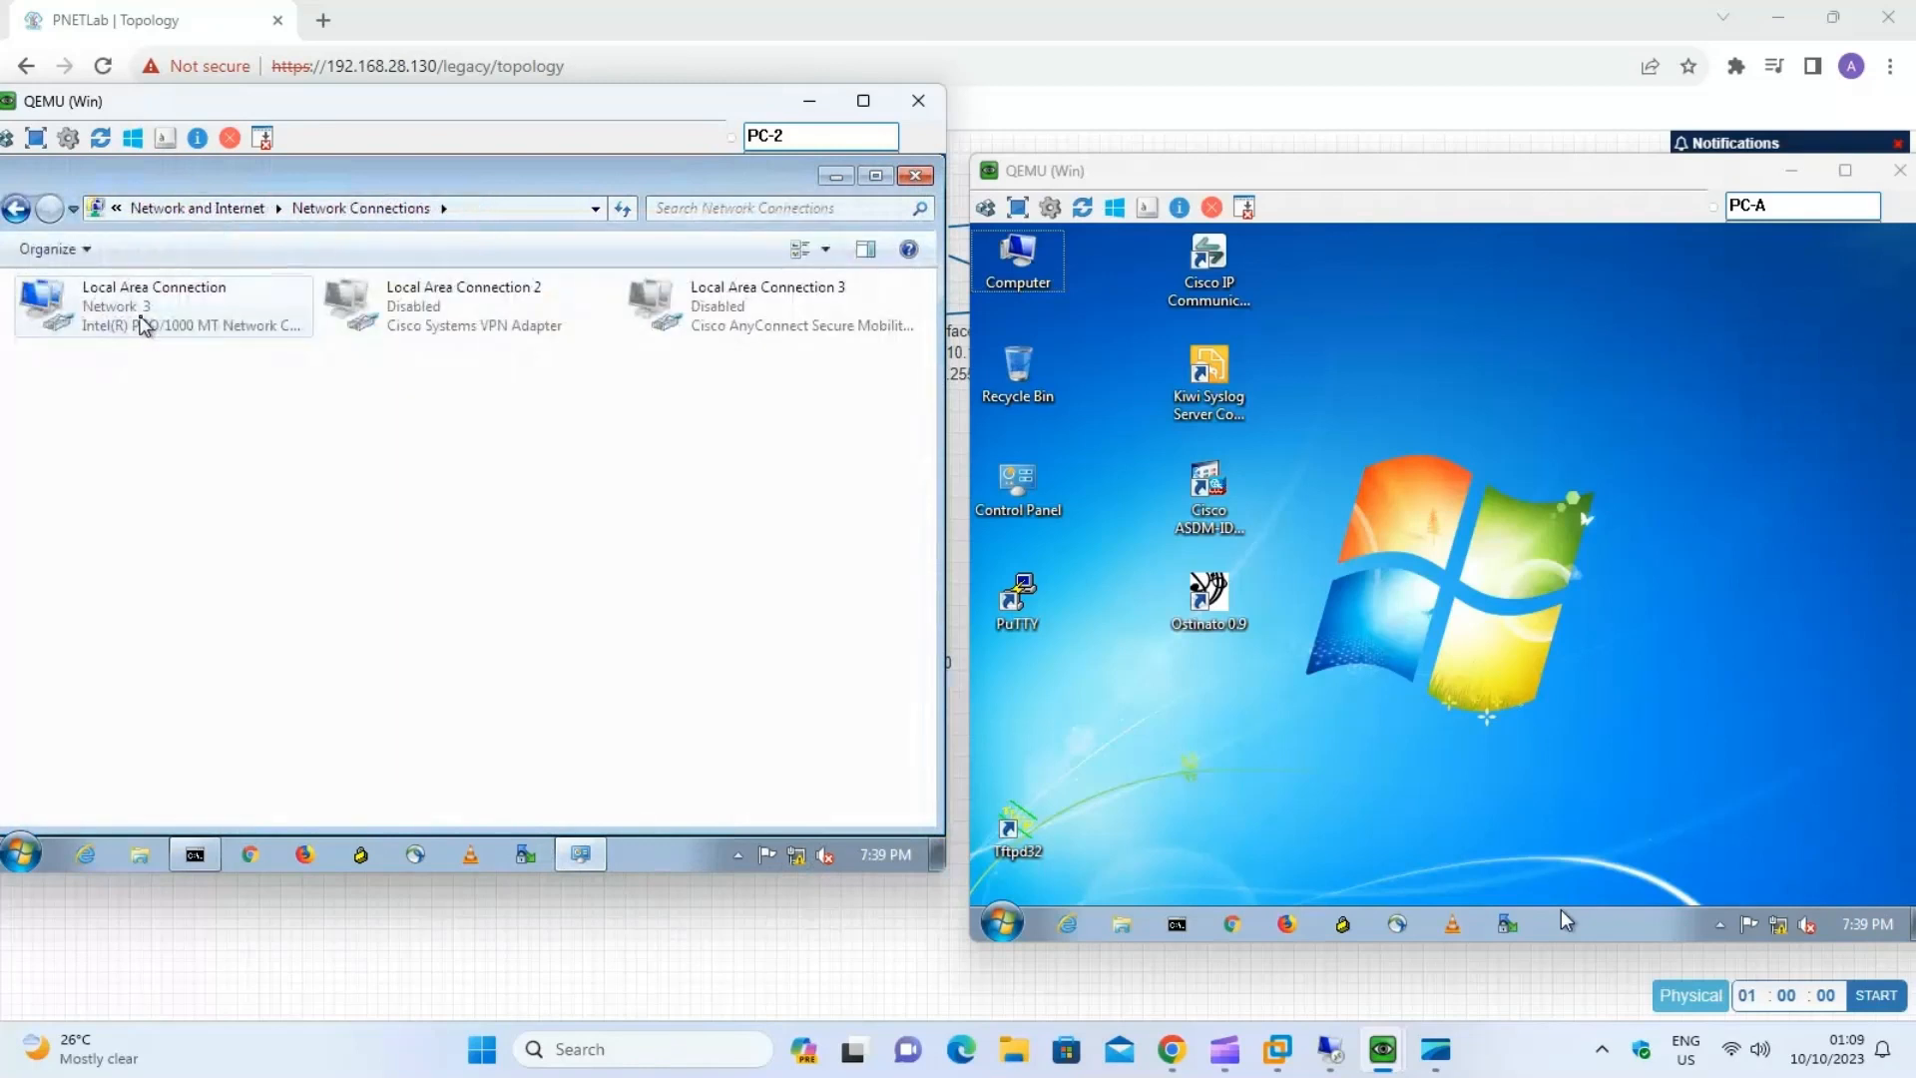
{"action": "right_click", "coordinate": [143, 324]}
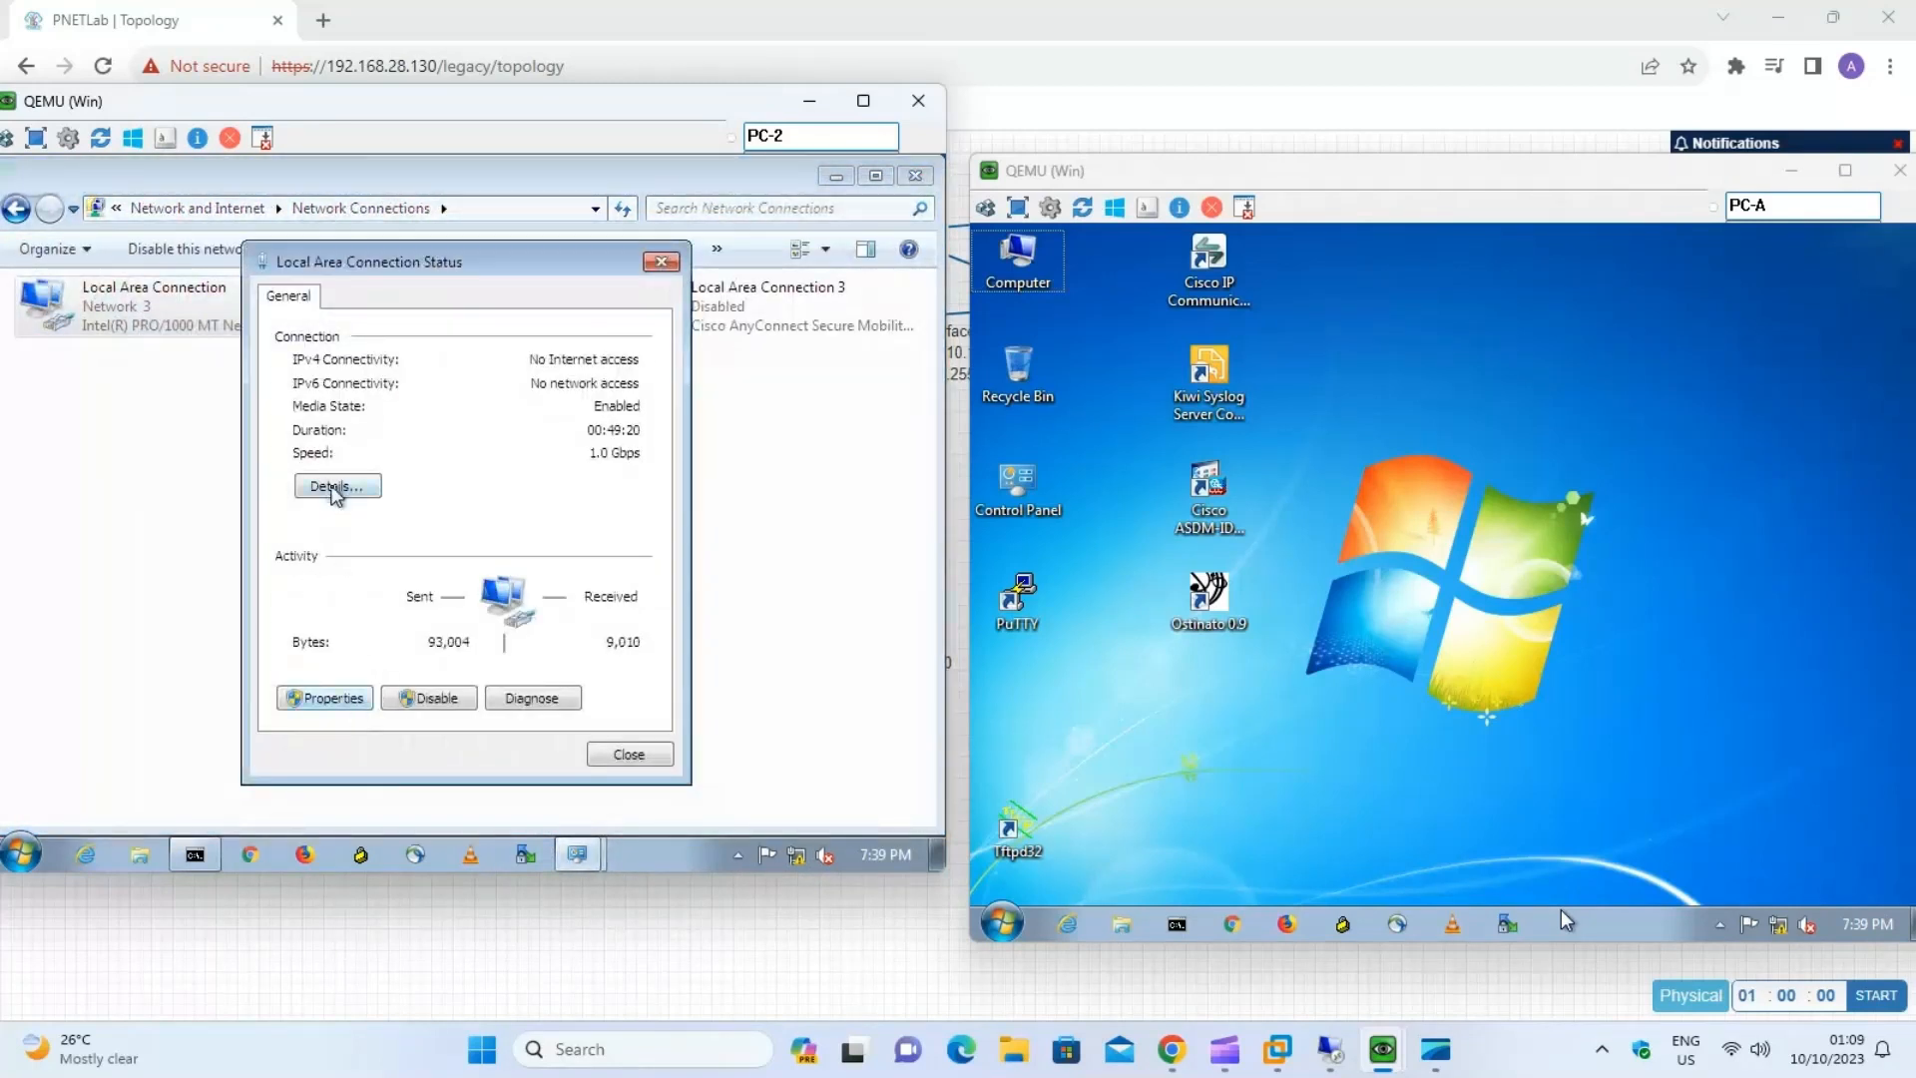
{"action": "left_click", "coordinate": [337, 487]}
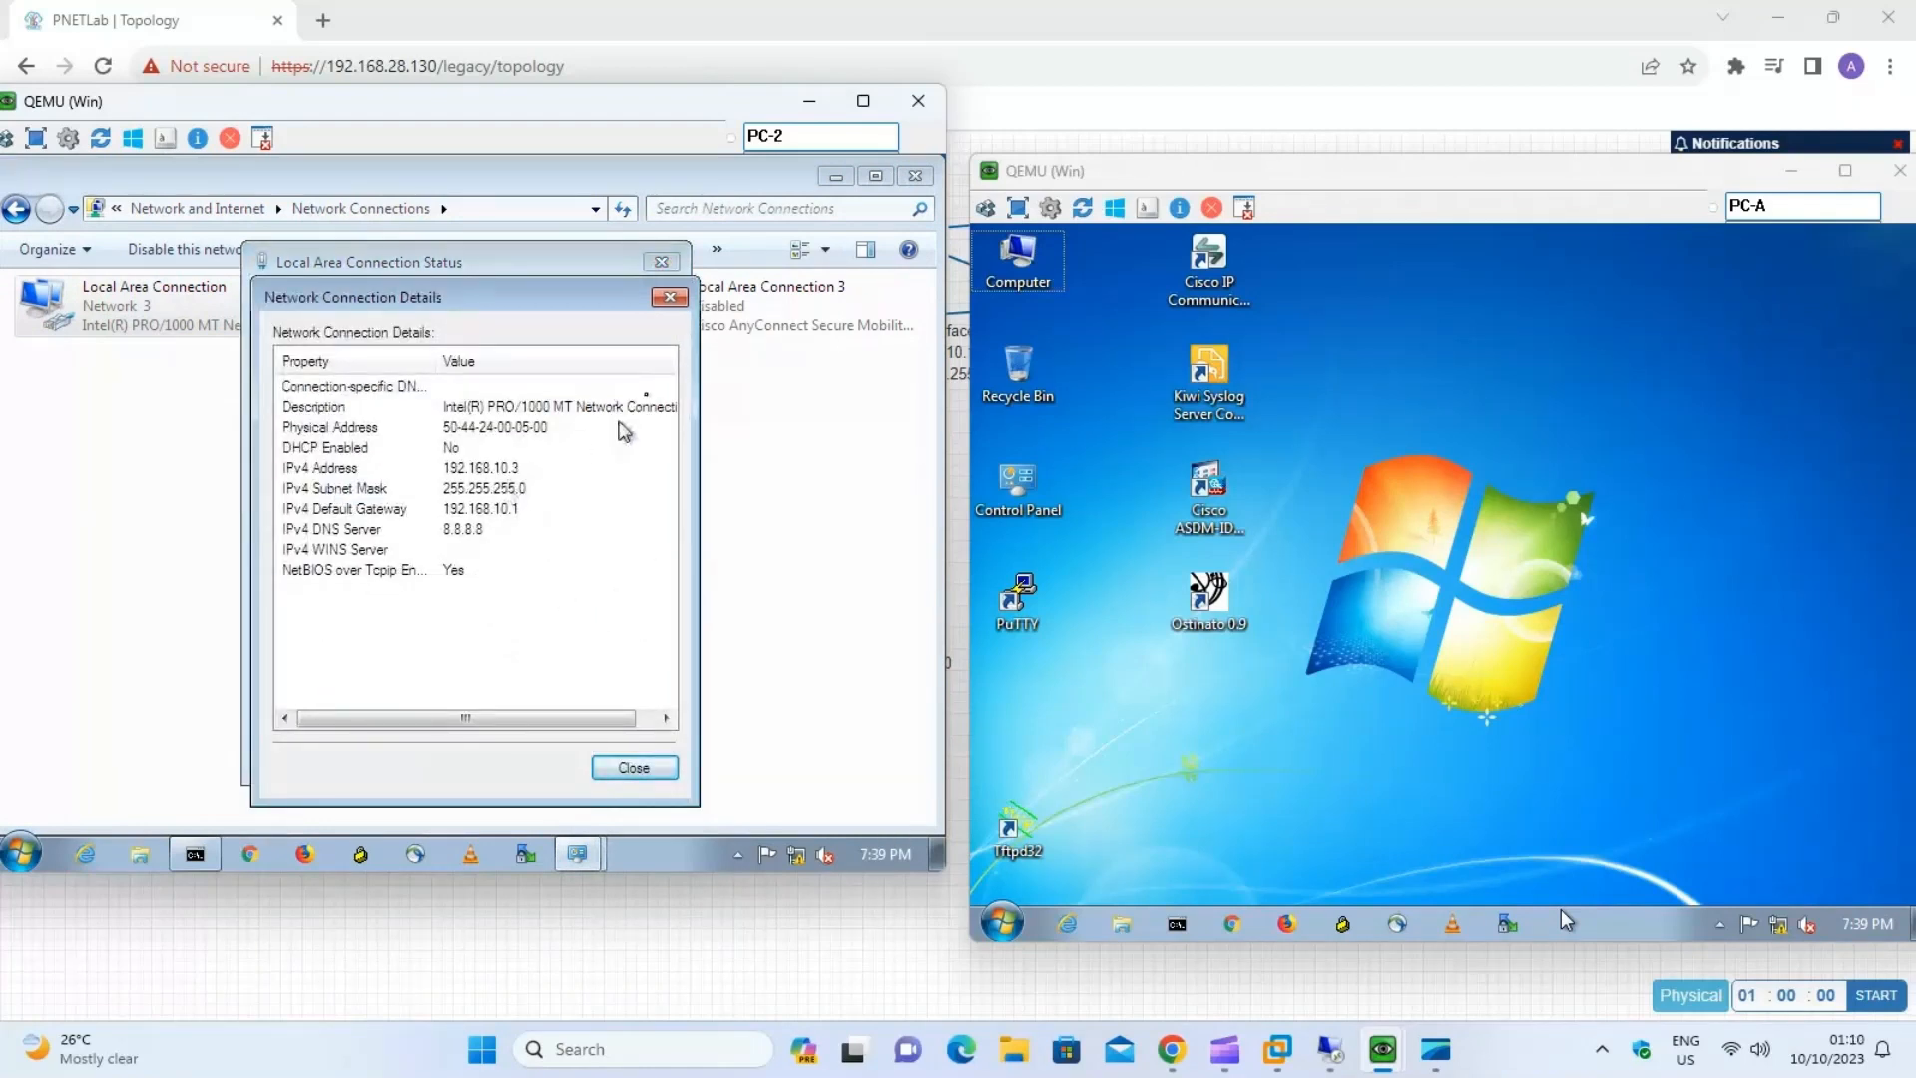
{"action": "left_click", "coordinate": [669, 299]}
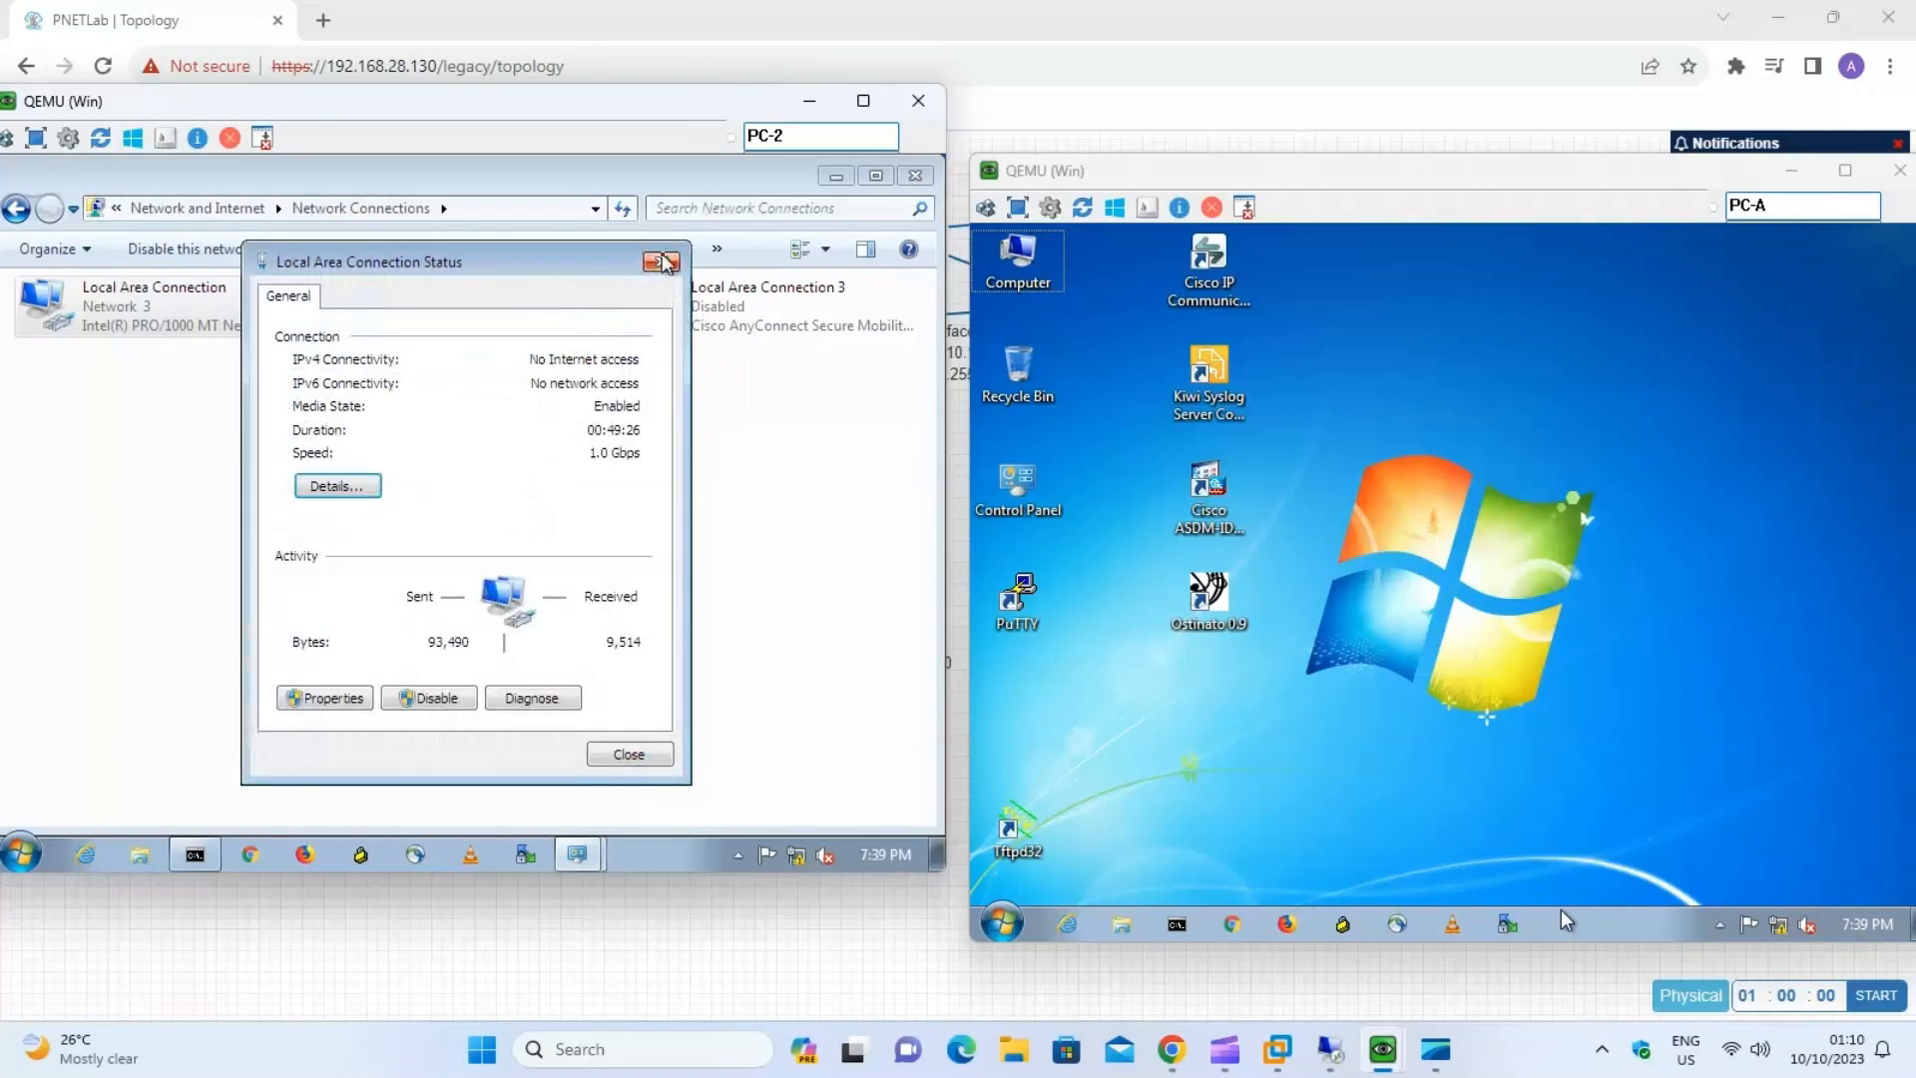
{"action": "left_click", "coordinate": [660, 262]}
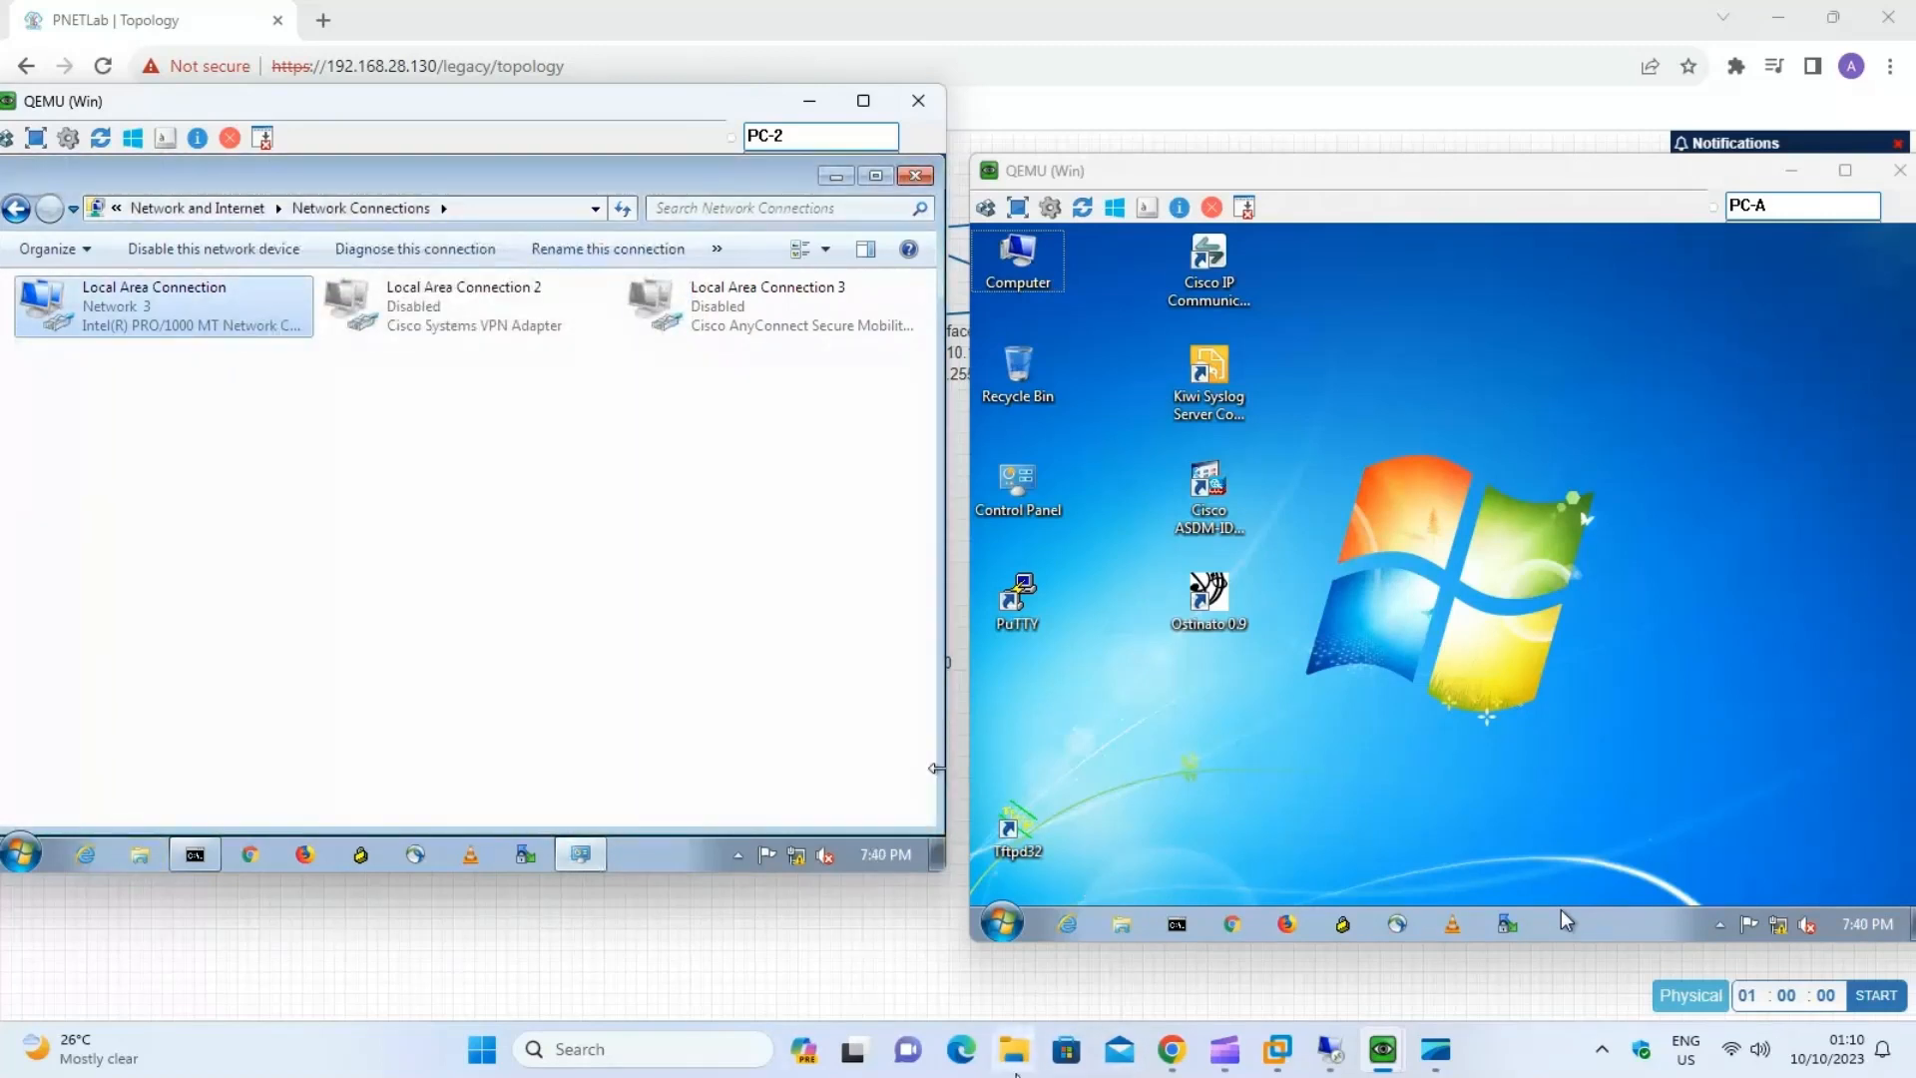
Run ping 192.168.10.3 -t from PC-A's Command Prompt to test connectivity to PC-2.
{"action": "left_click", "coordinate": [1178, 924]}
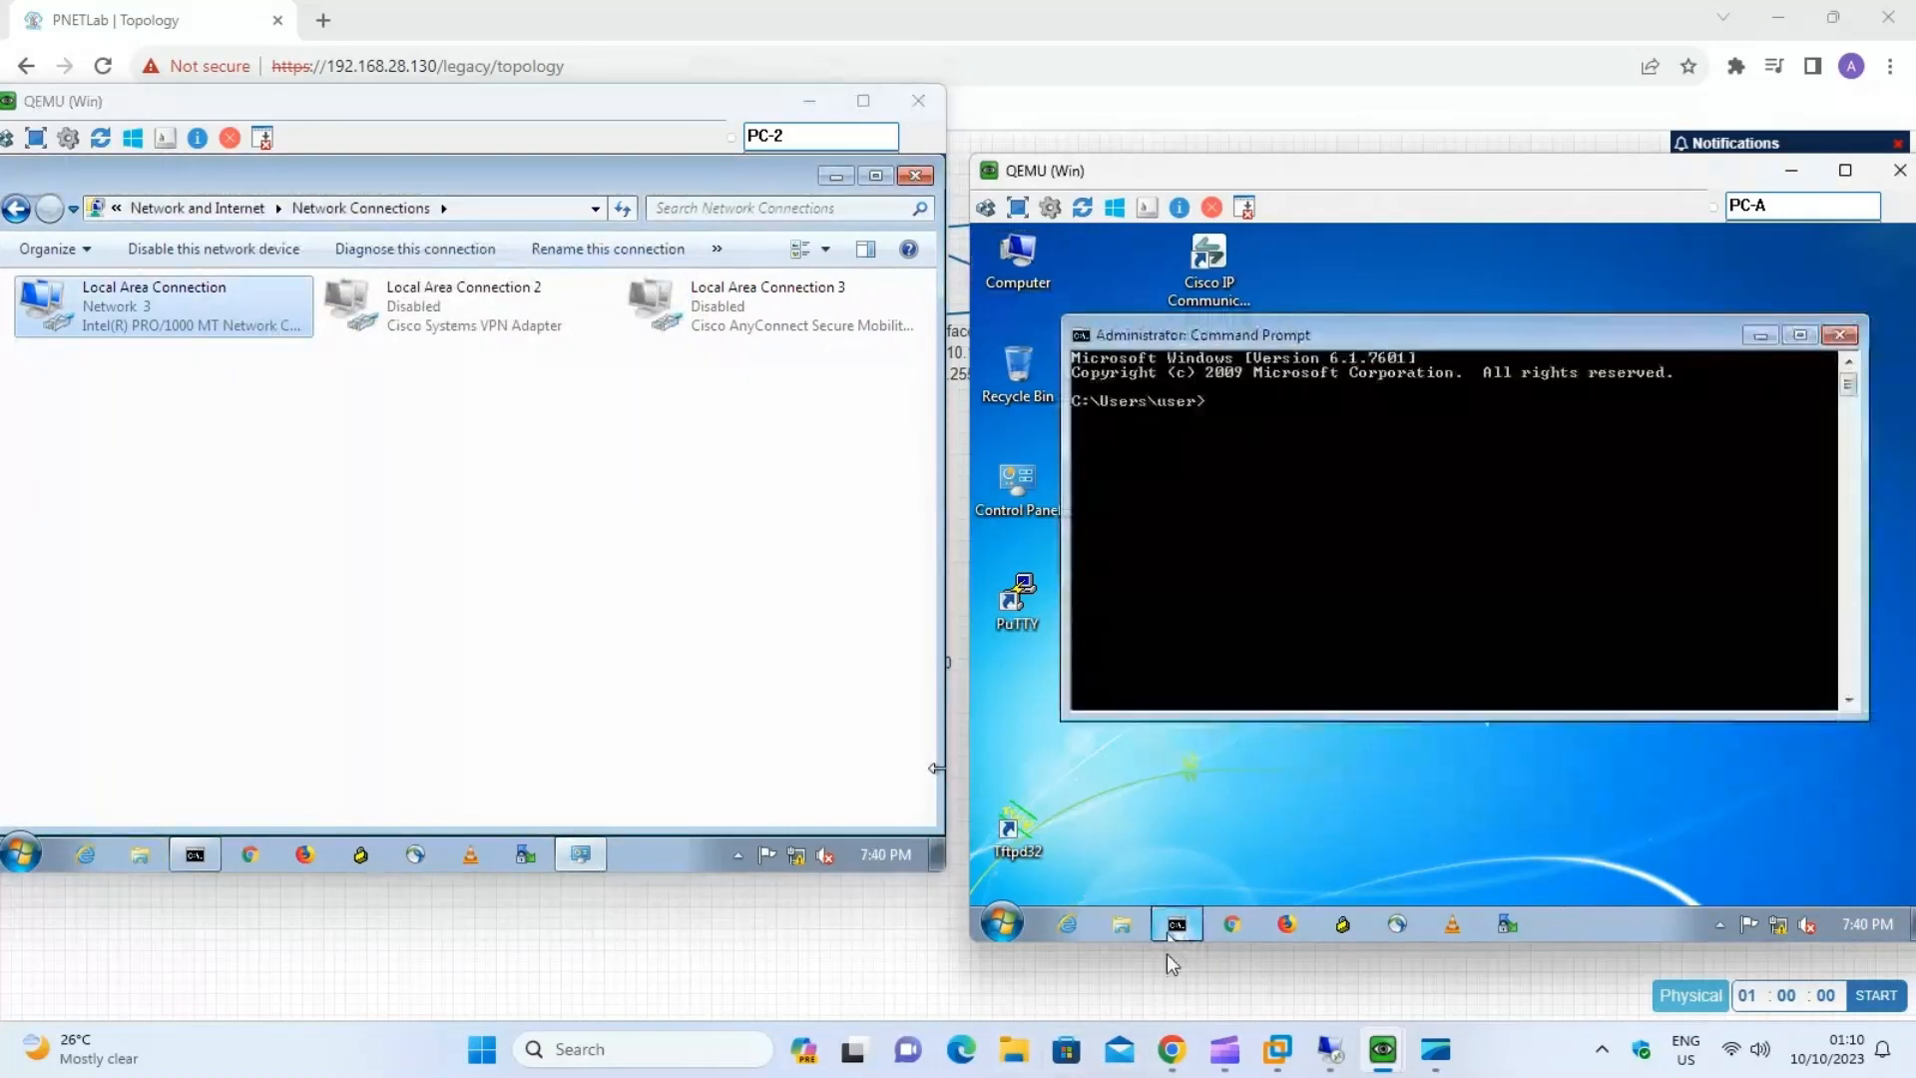
{"action": "type", "text": "ping 192"}
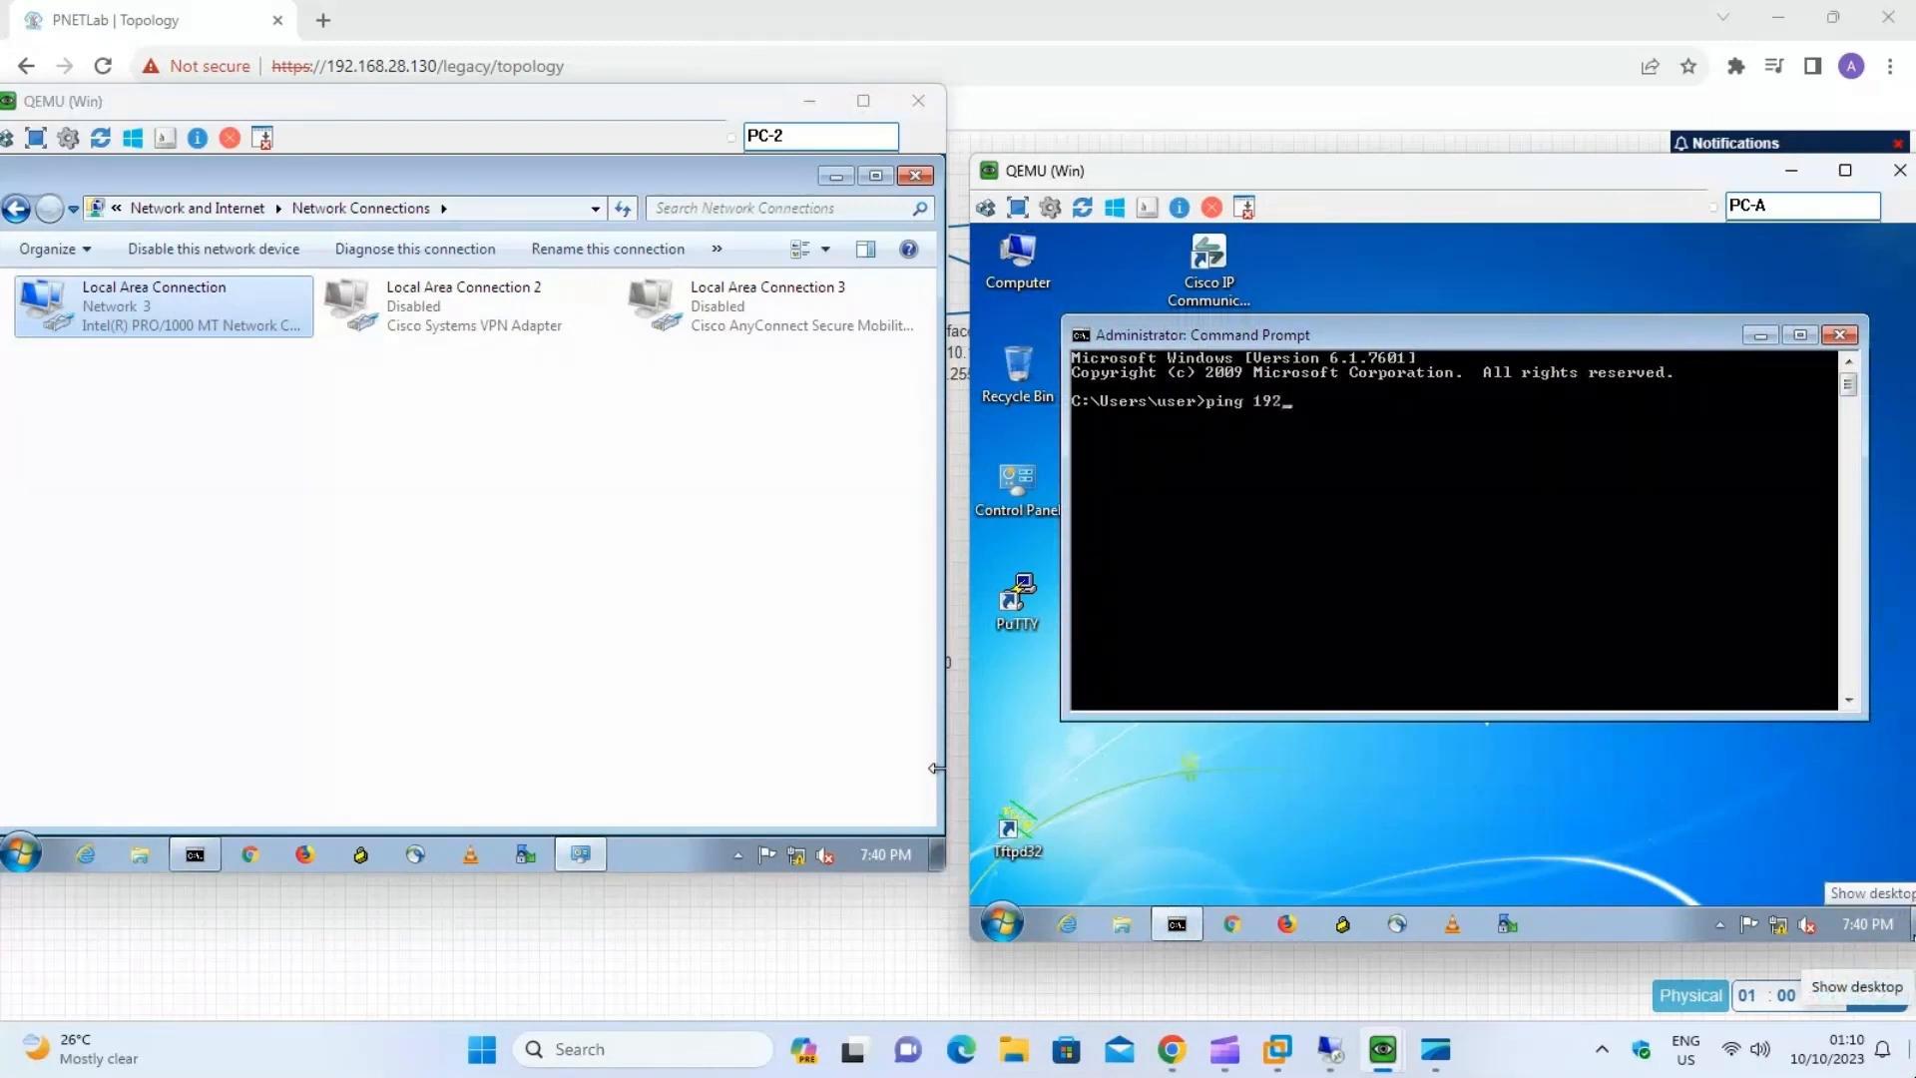
{"action": "type", "text": ".168.10.3 -t"}
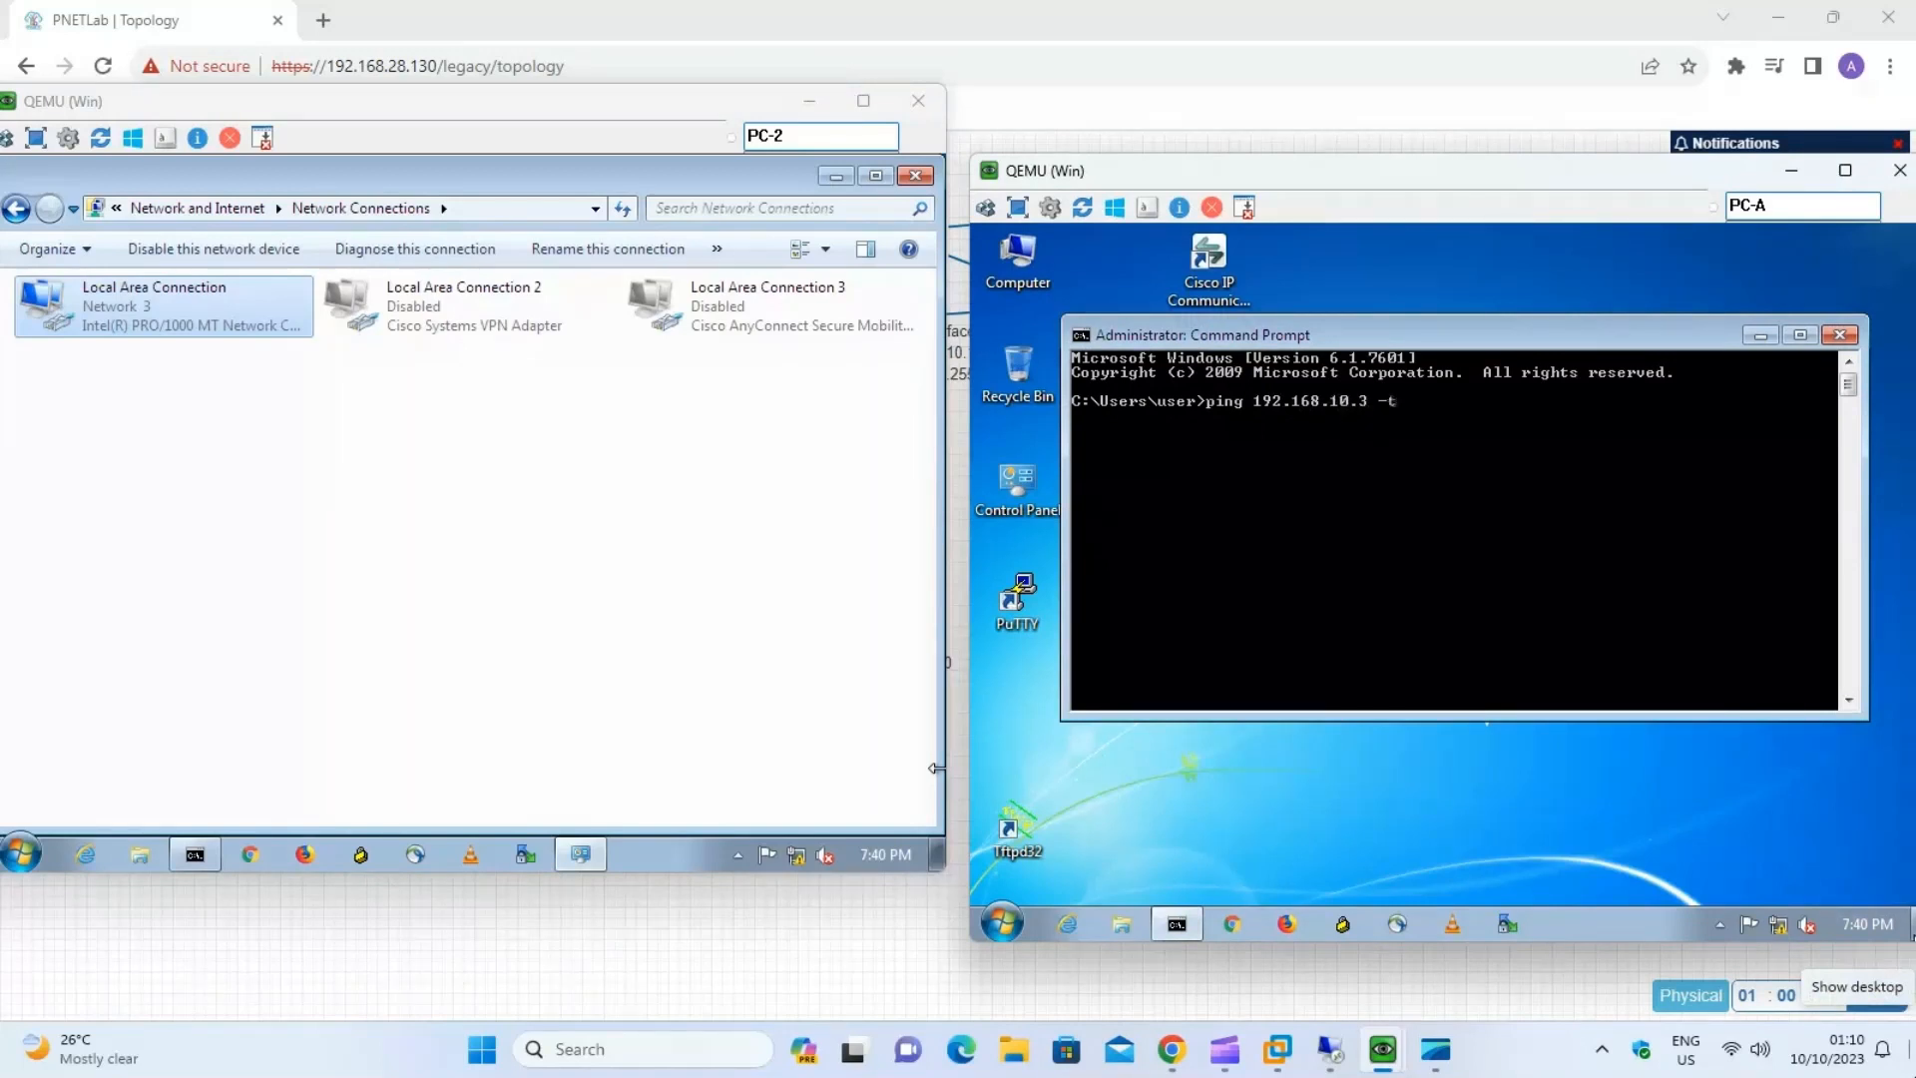
{"action": "key", "text": "Return"}
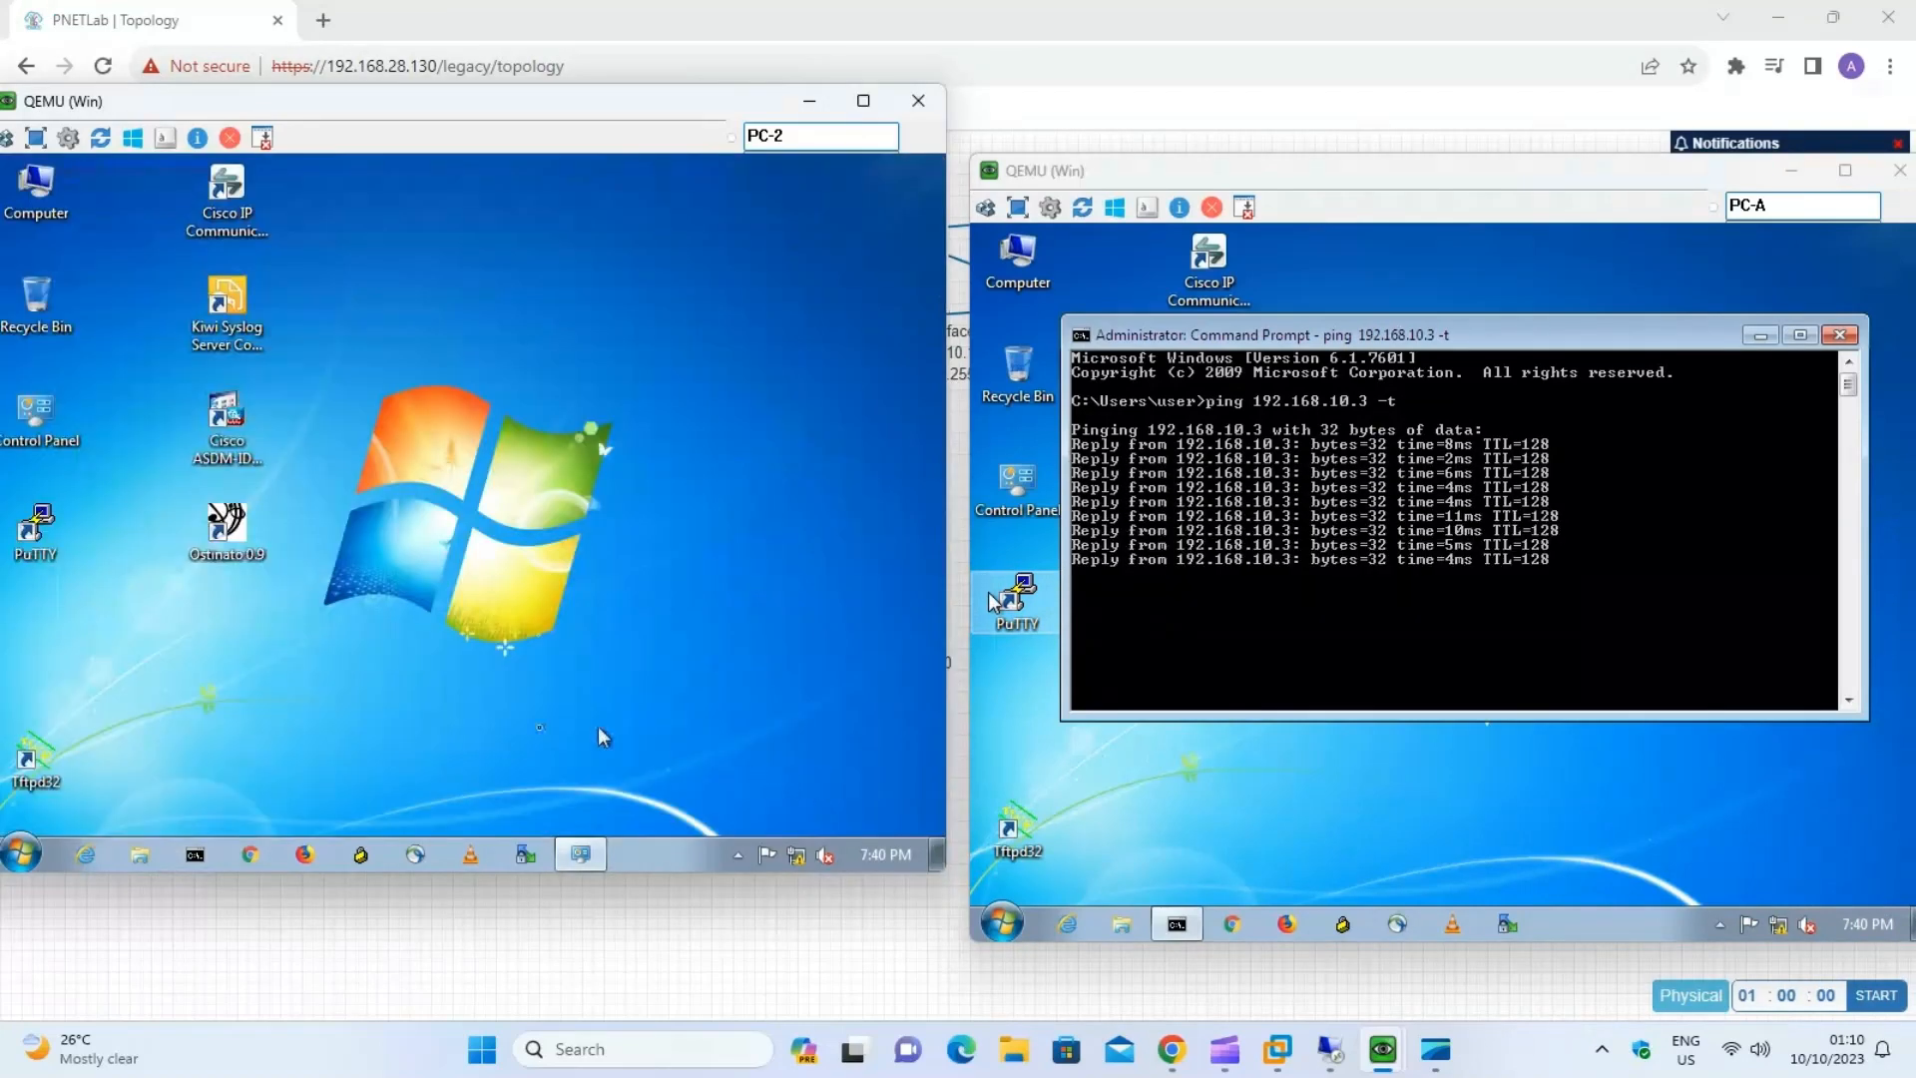
Open a Command Prompt on PC-2 and look up PC-A's IPv4 address in its Local Area Connection details.
{"action": "left_click", "coordinate": [209, 861]}
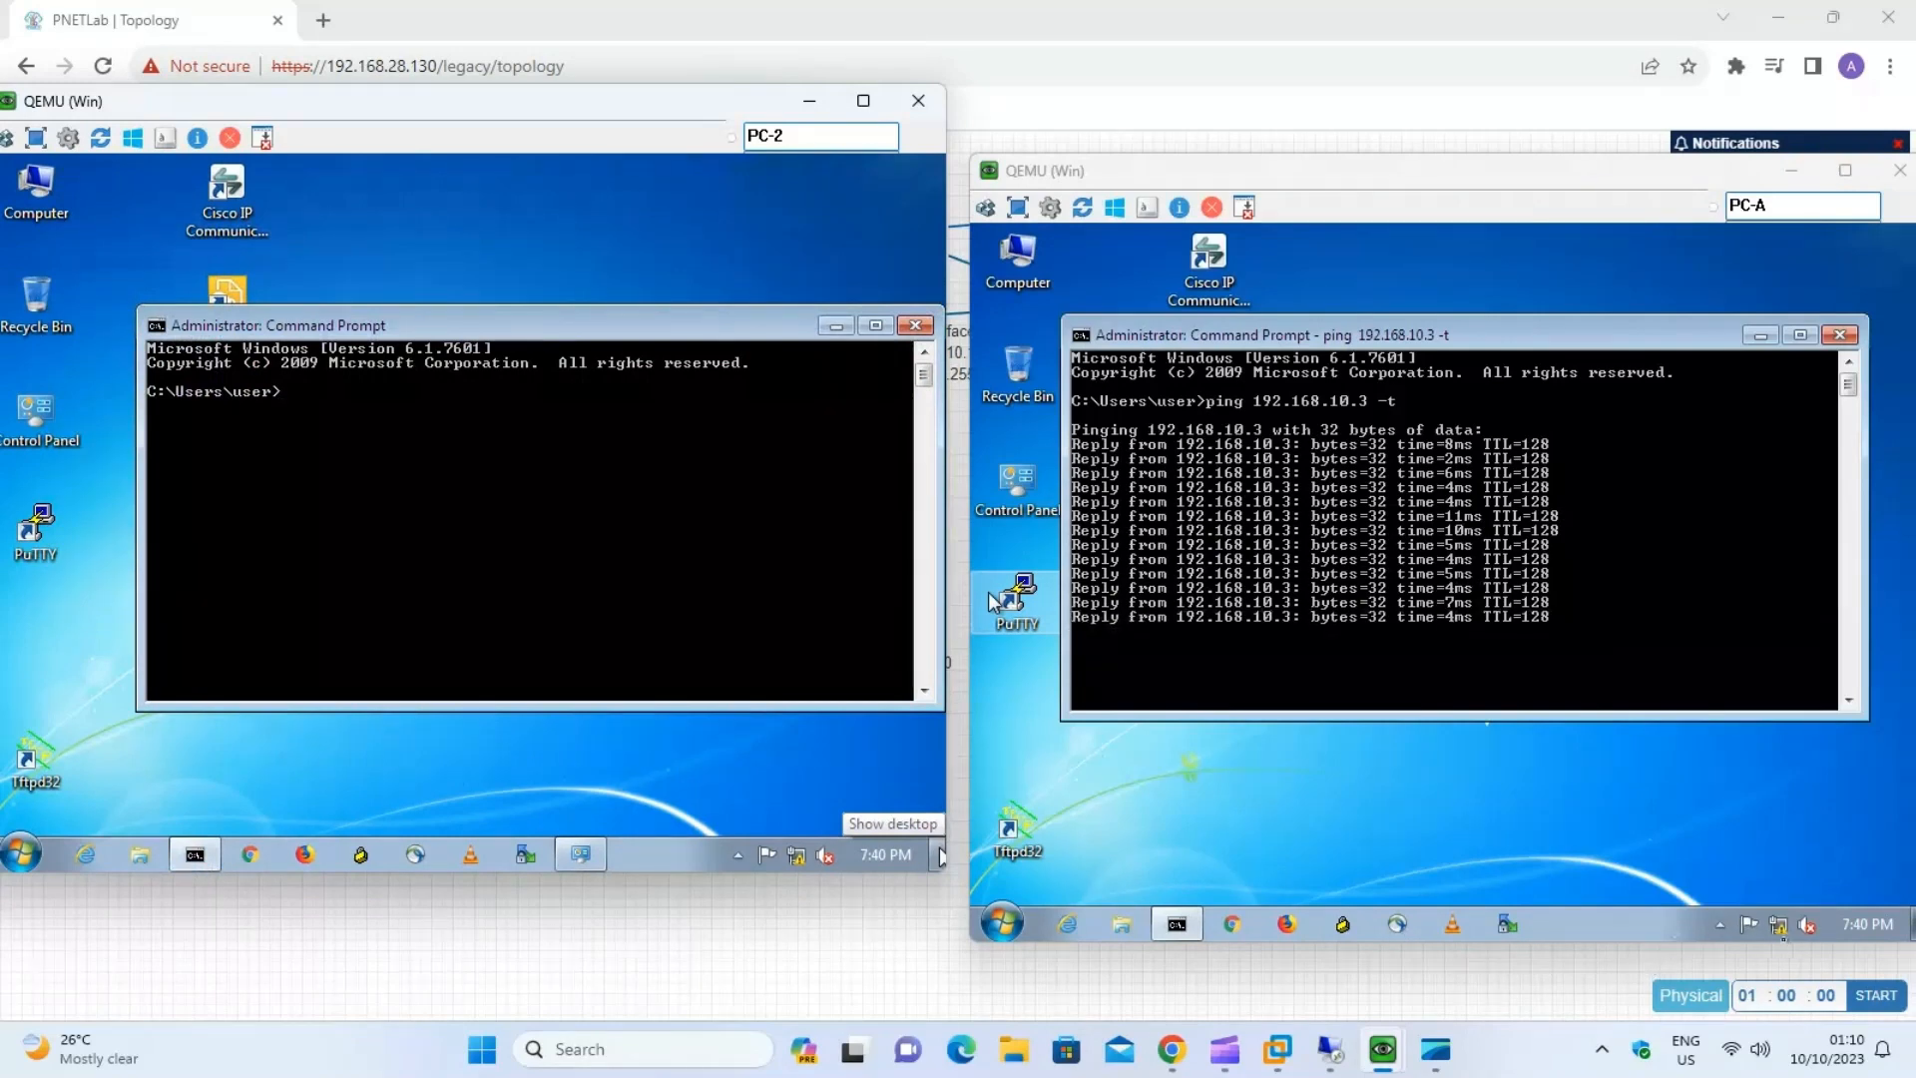
{"action": "right_click", "coordinate": [1782, 928]}
{"action": "left_click", "coordinate": [1772, 920]}
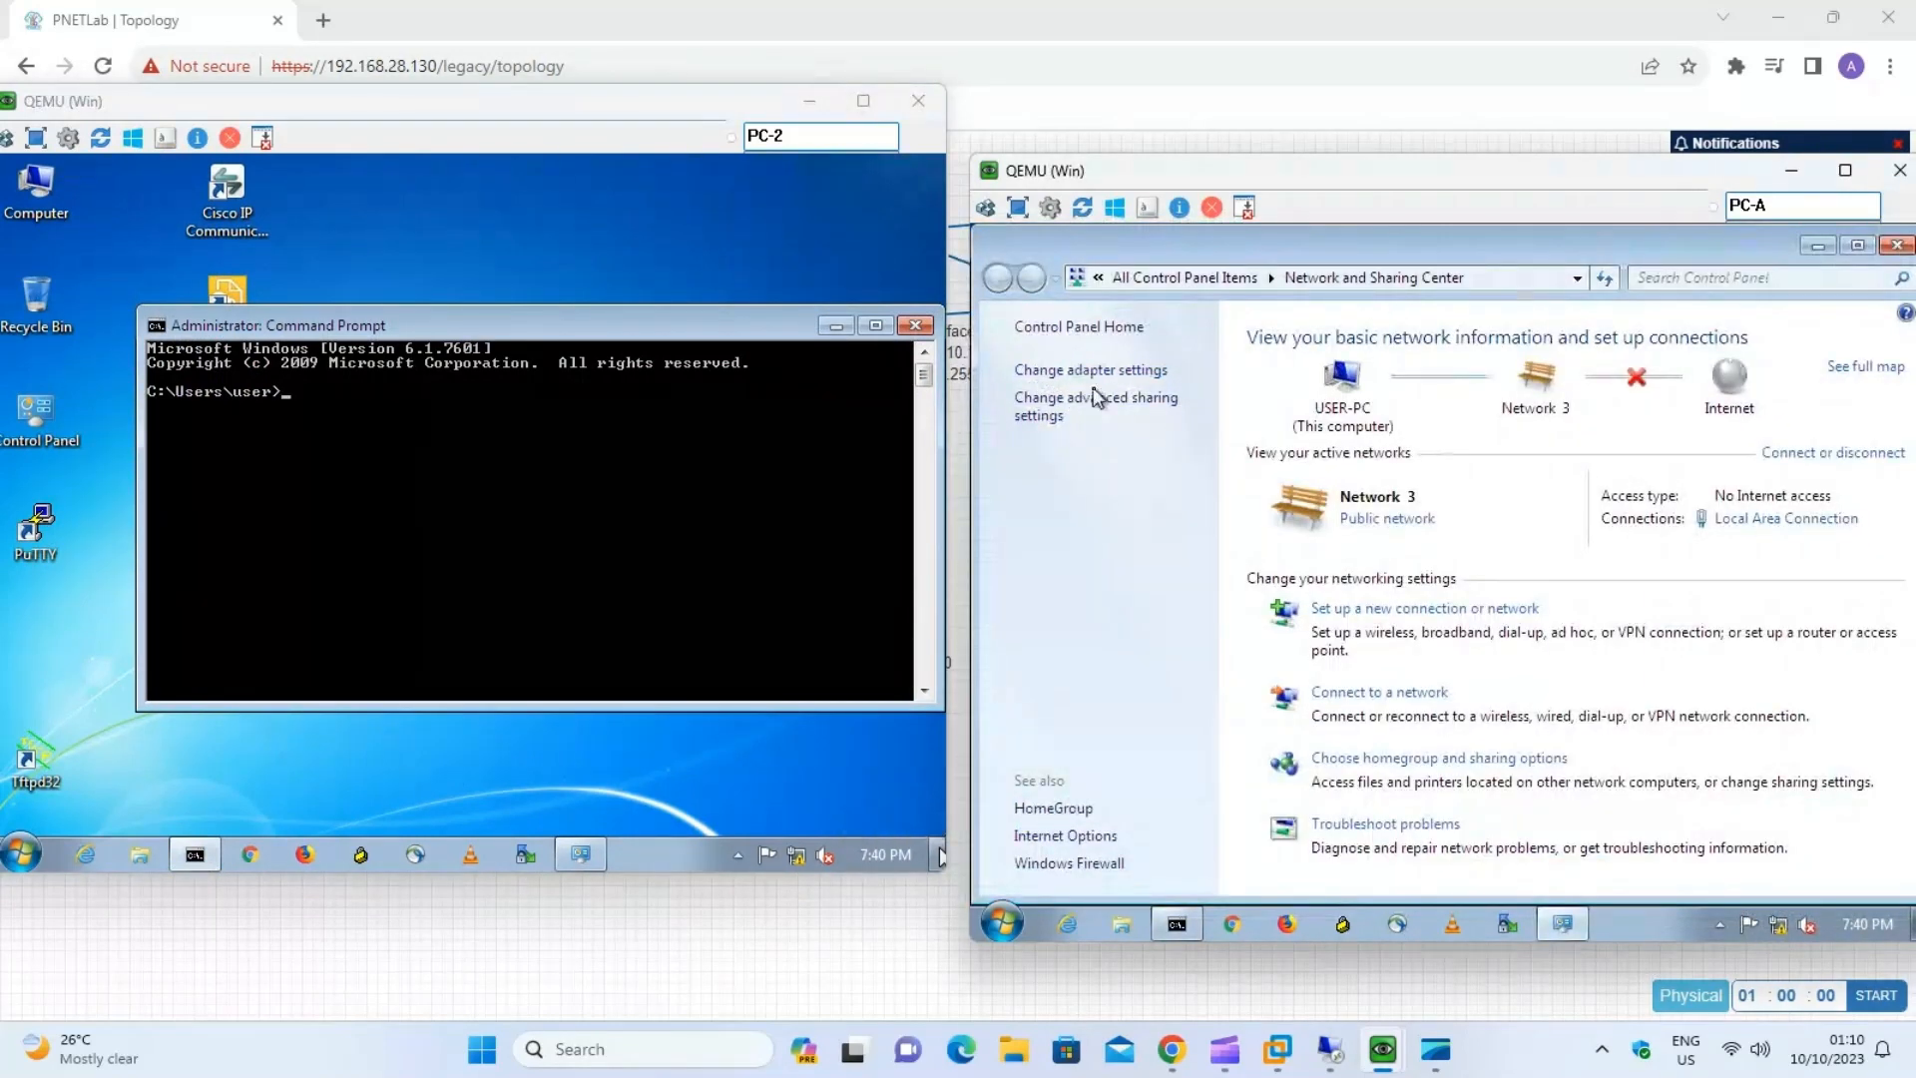
{"action": "left_click", "coordinate": [1098, 385]}
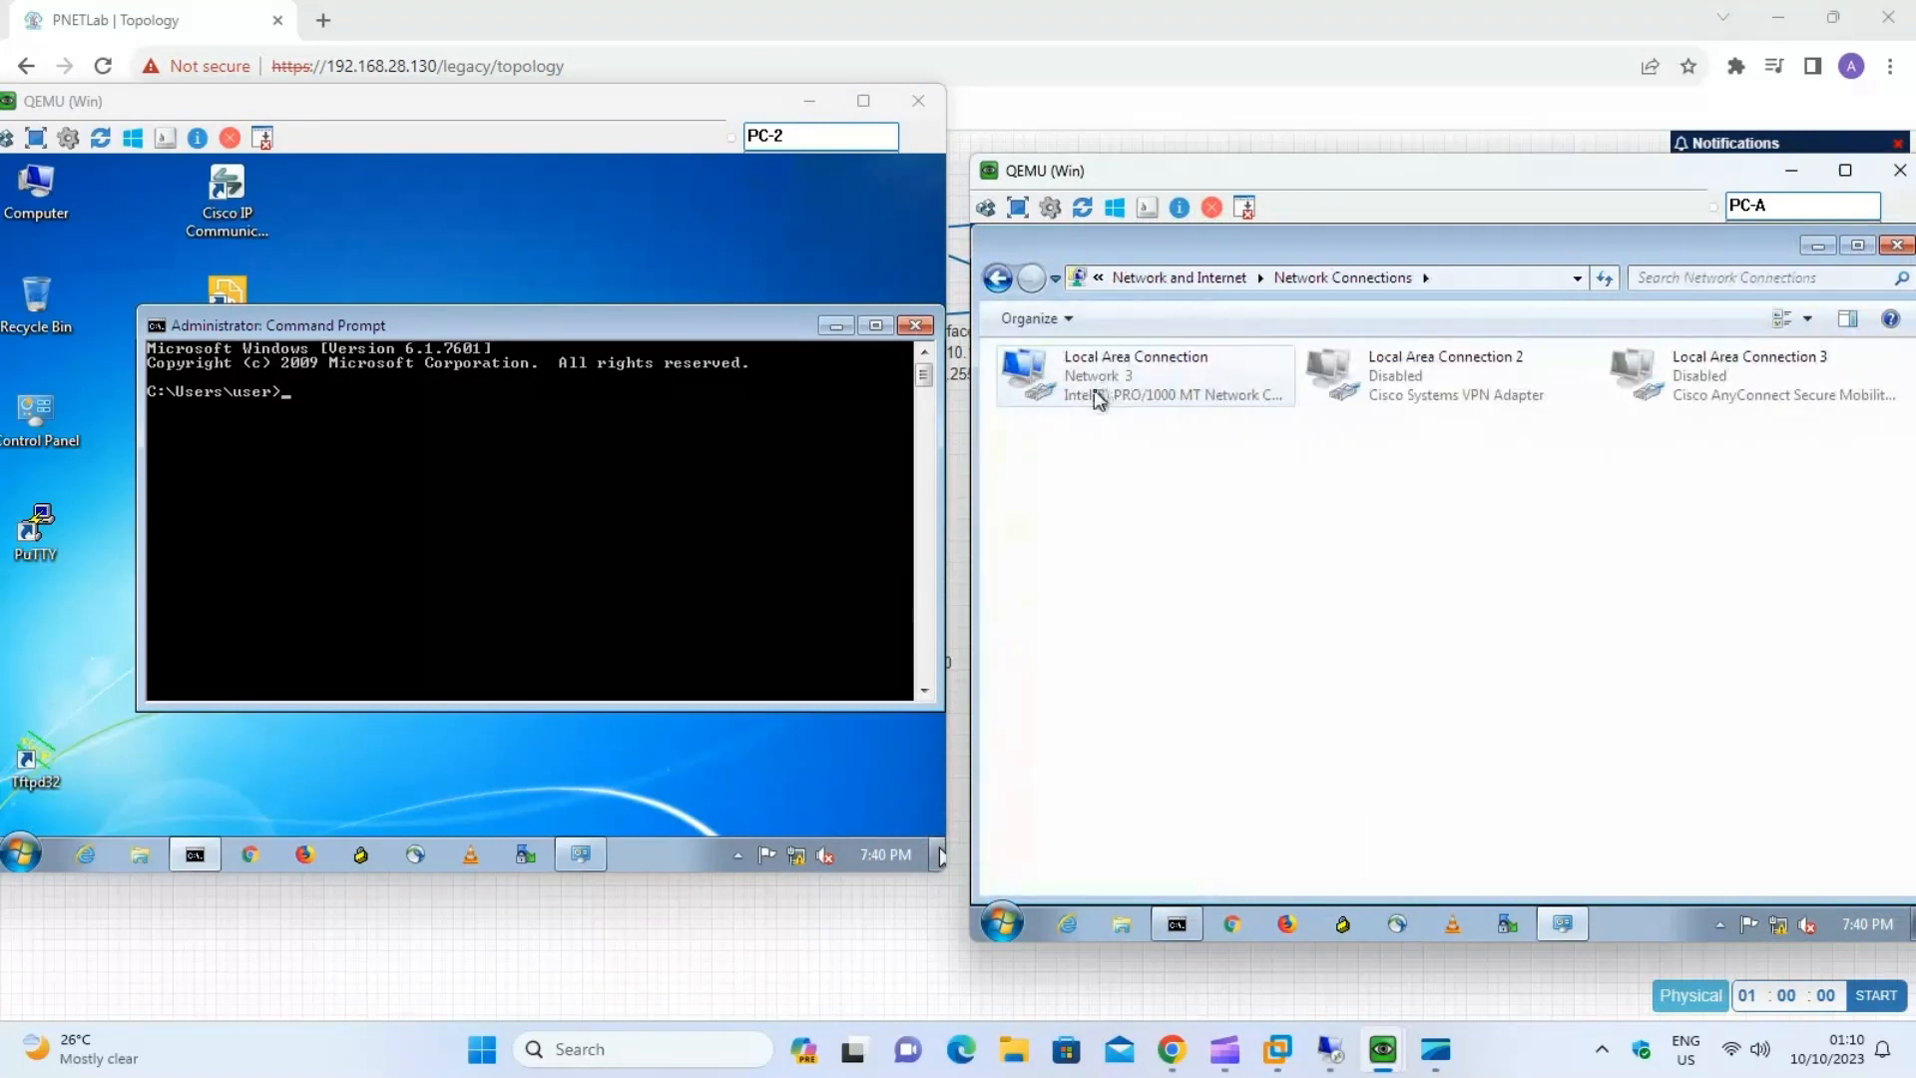
{"action": "right_click", "coordinate": [1094, 389]}
{"action": "left_click", "coordinate": [1174, 435]}
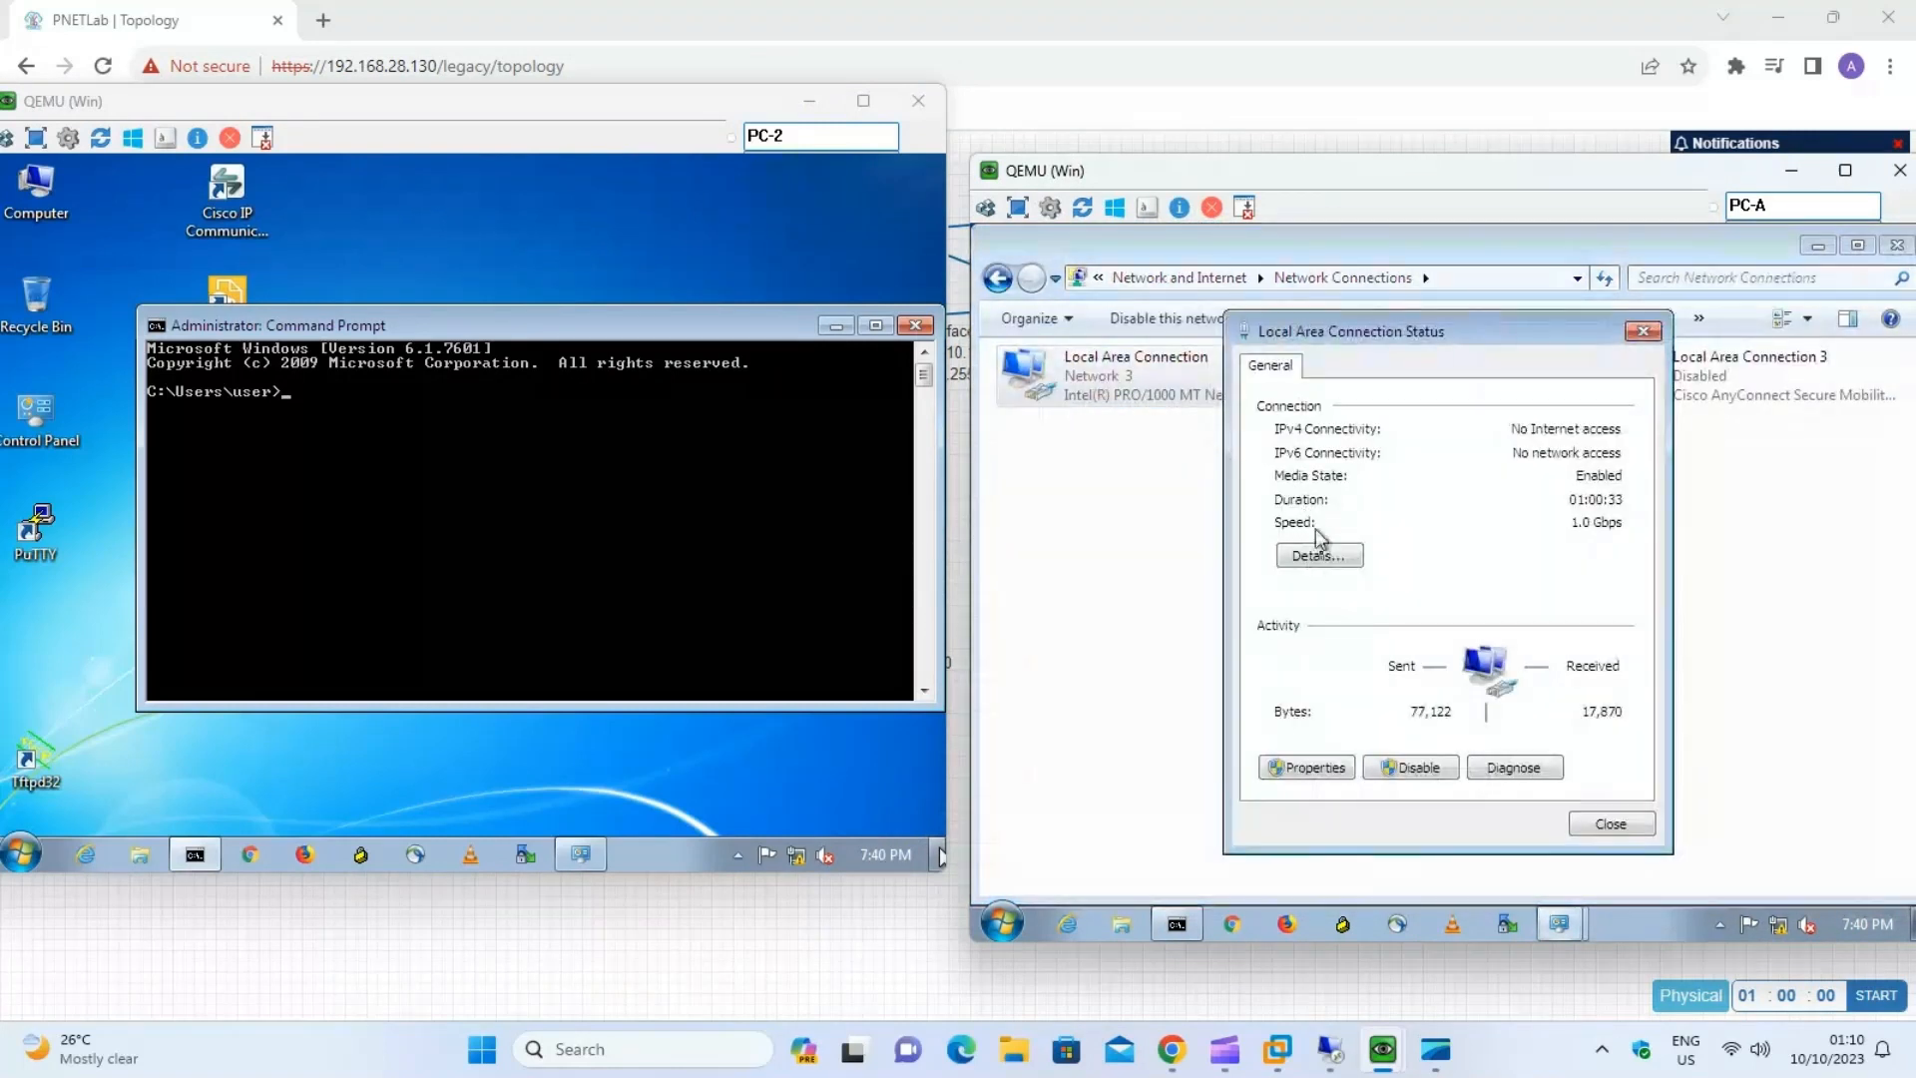
{"action": "left_click", "coordinate": [1325, 557]}
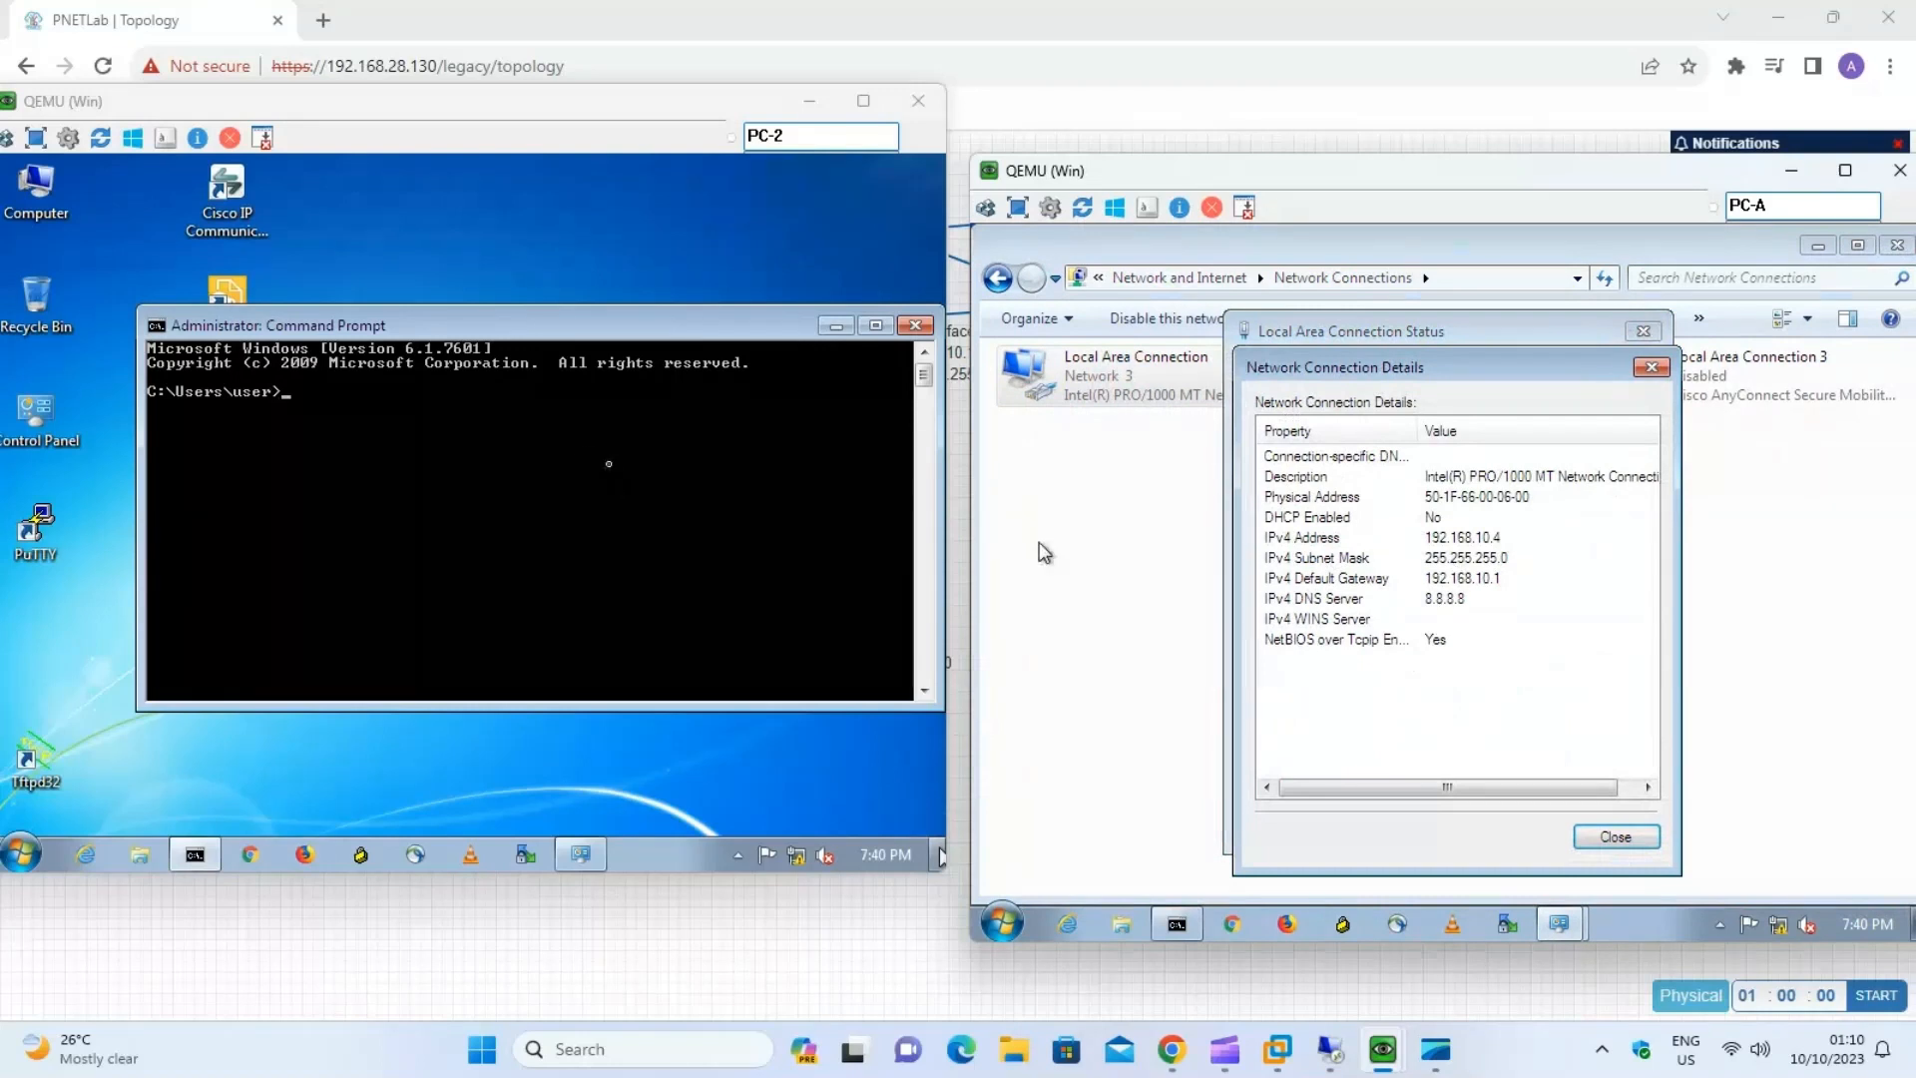
Run ping 192.168.10.4 -t from PC-2's Command Prompt to test connectivity to PC-A, and close PC-A's connection details.
{"action": "key", "text": "p"}
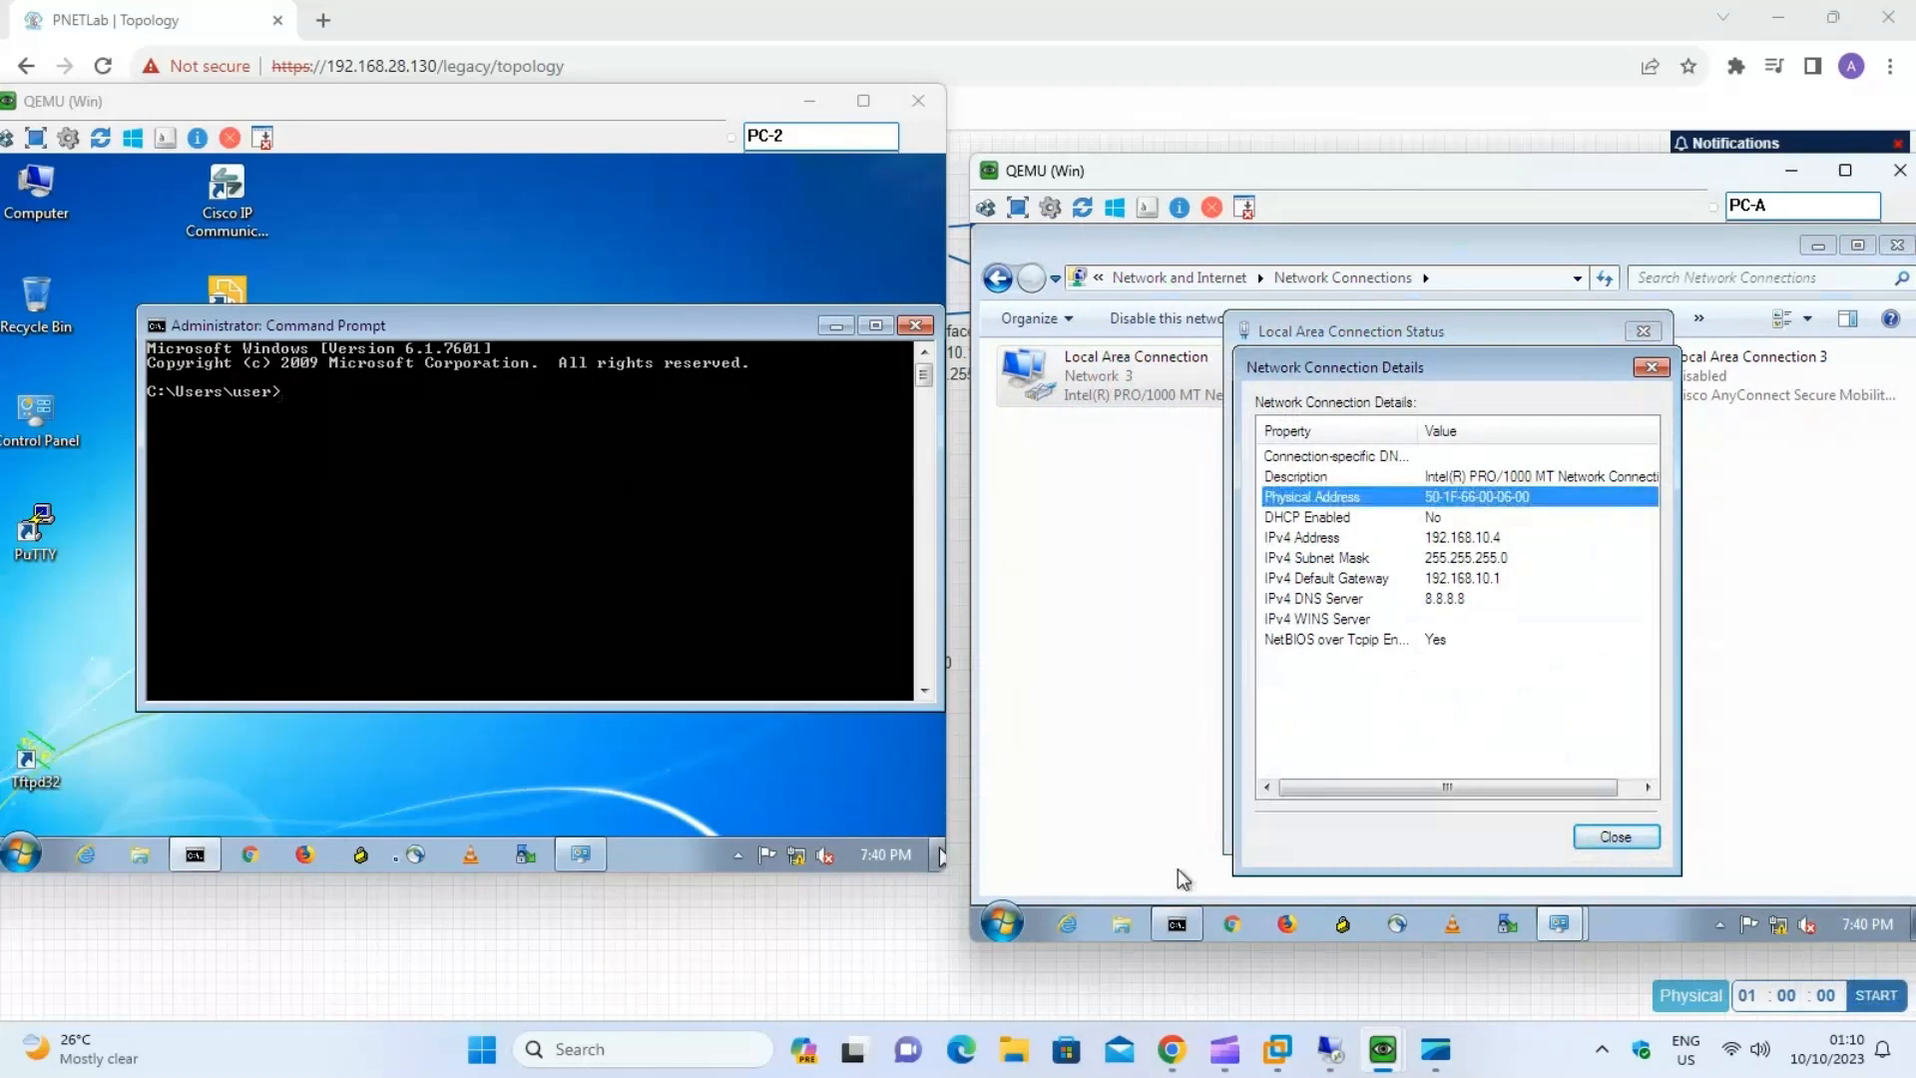
{"action": "left_click", "coordinate": [901, 565]}
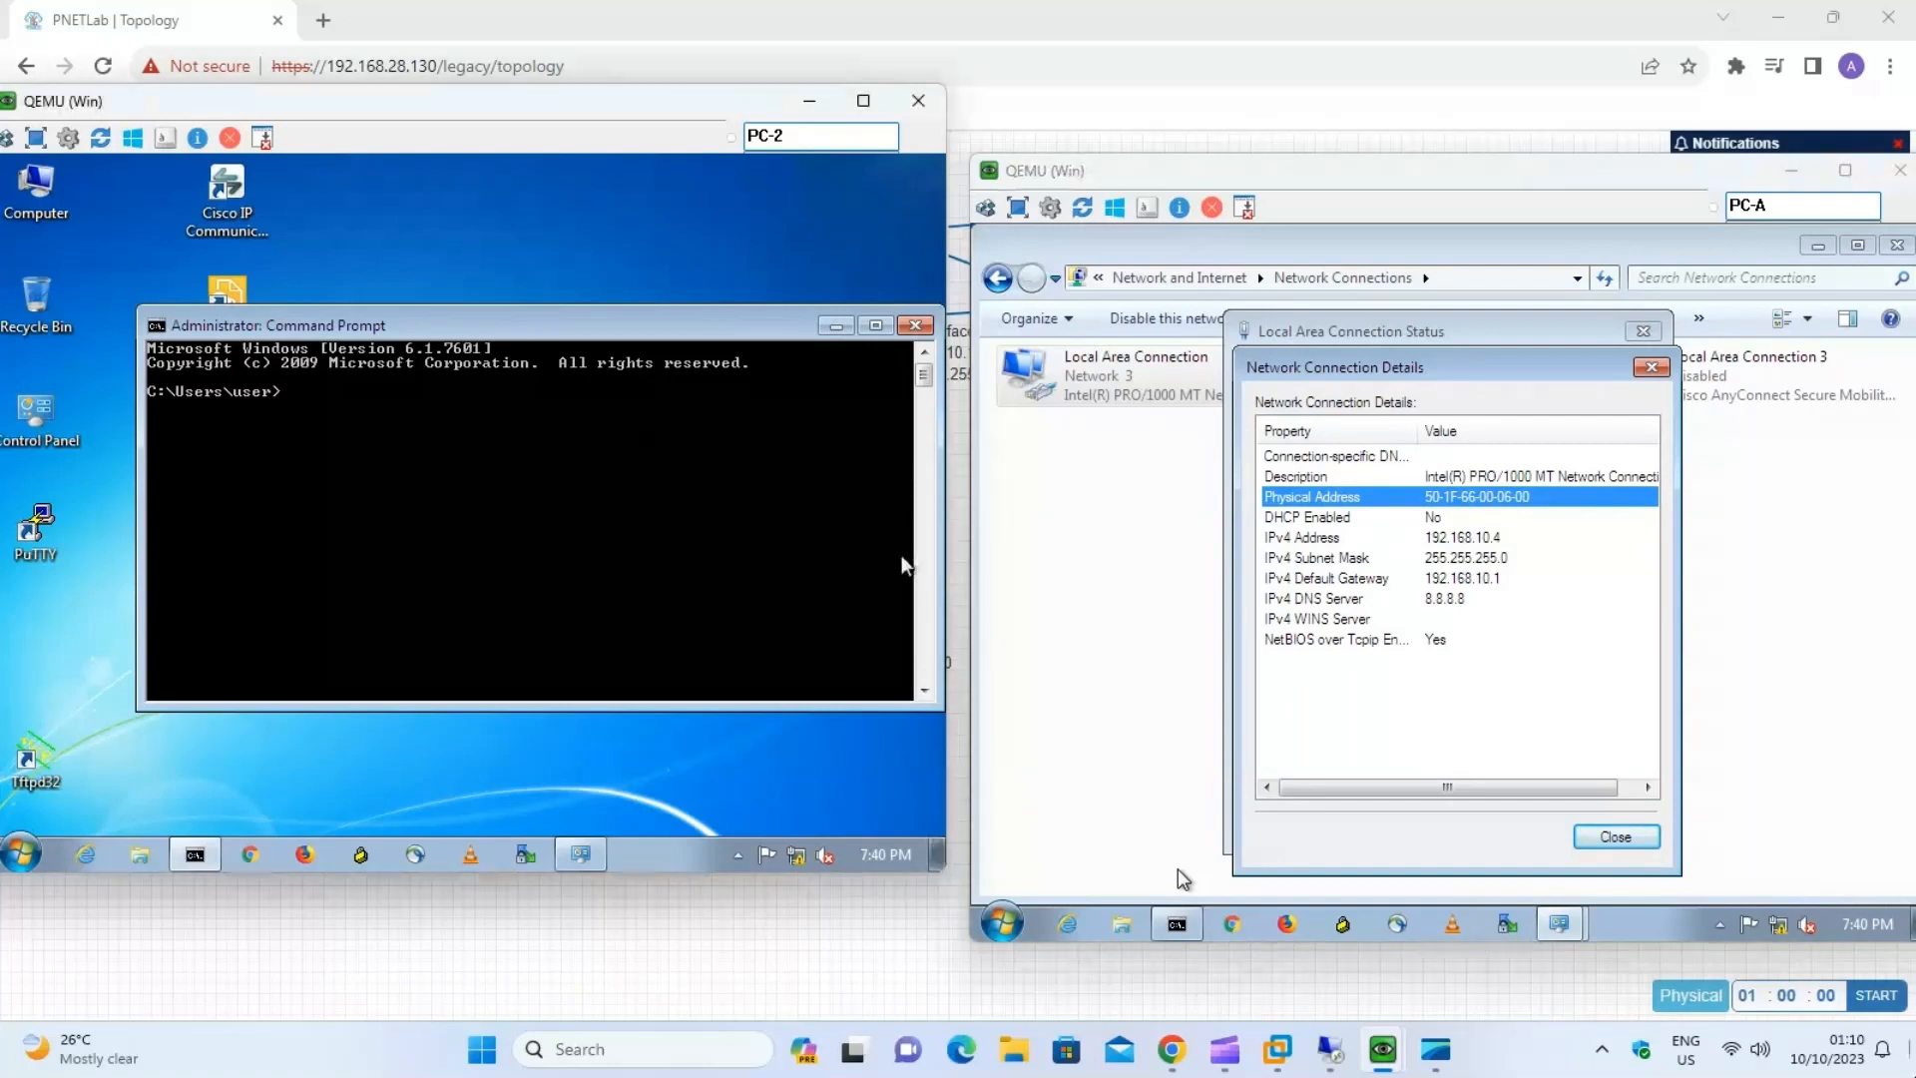
{"action": "type", "text": "ping 192.168.10.4"}
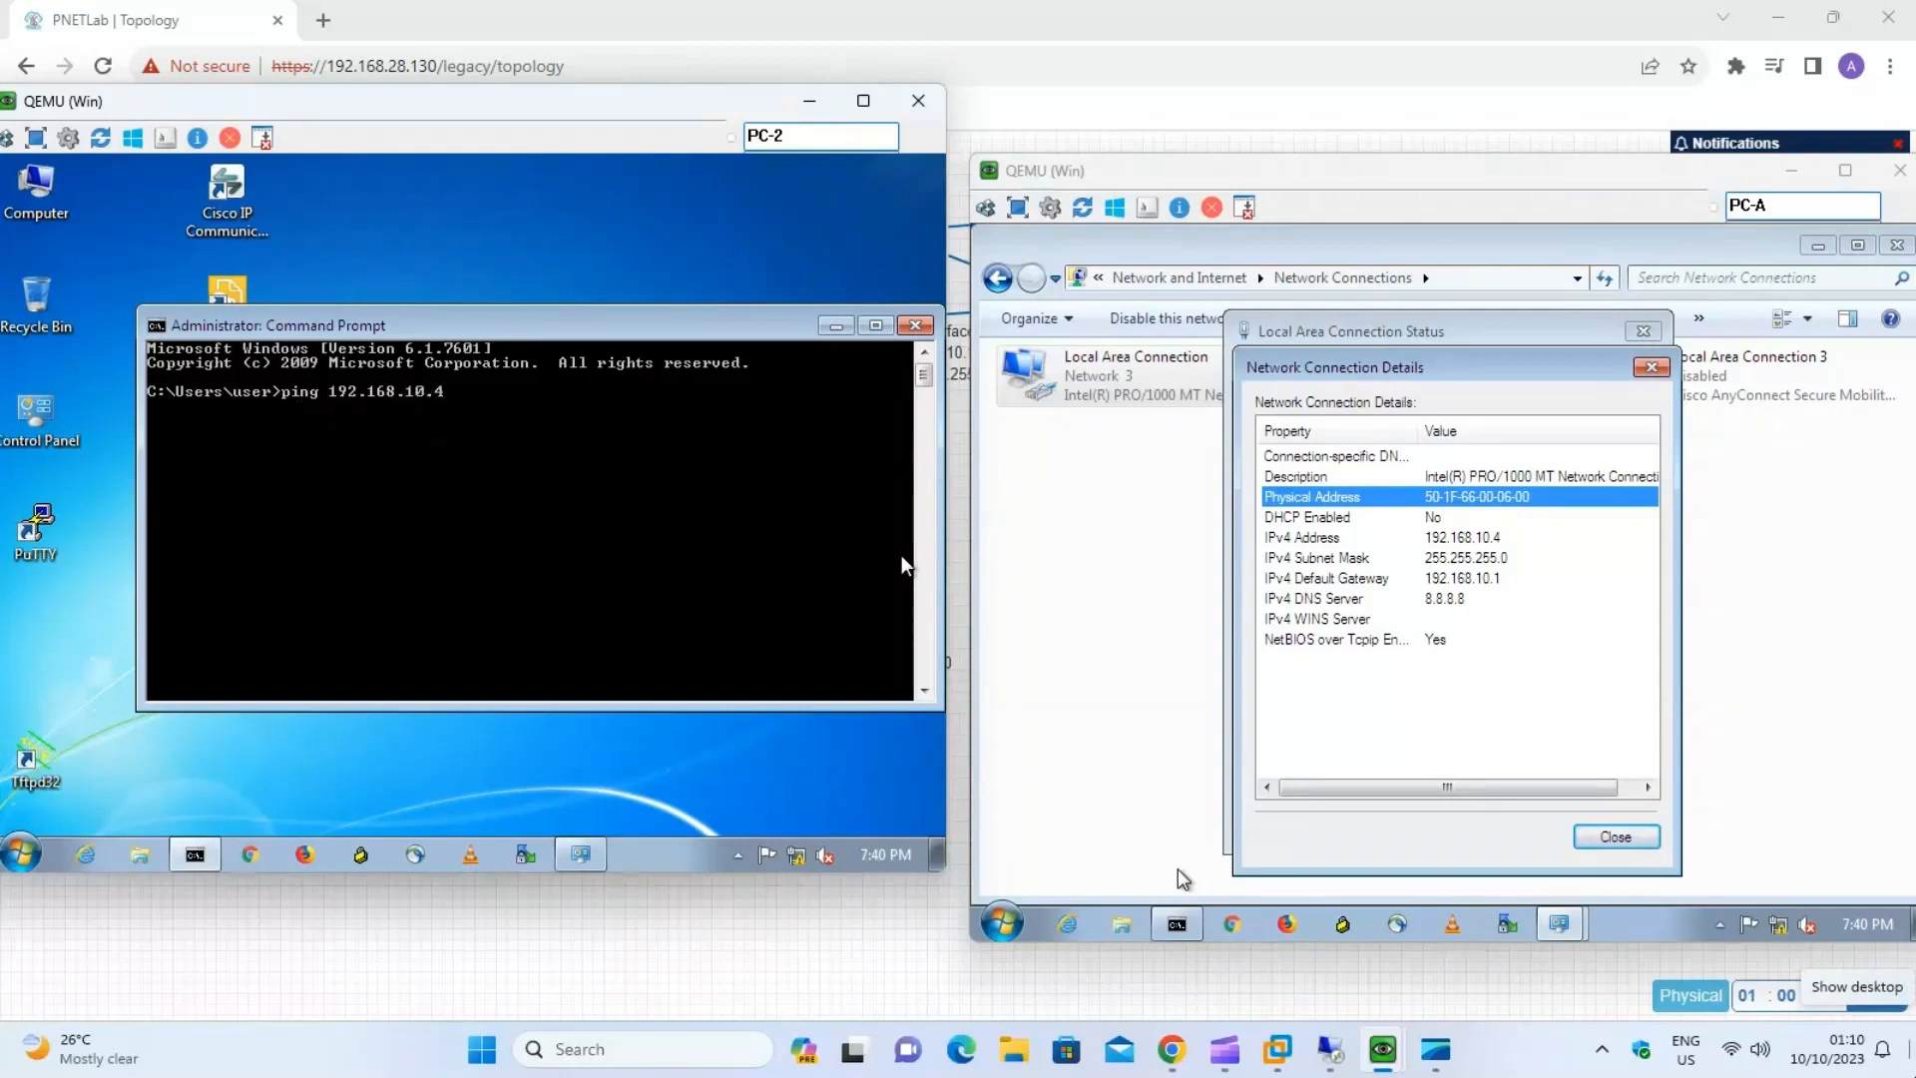
{"action": "type", "text": "t"}
{"action": "key", "text": "Return"}
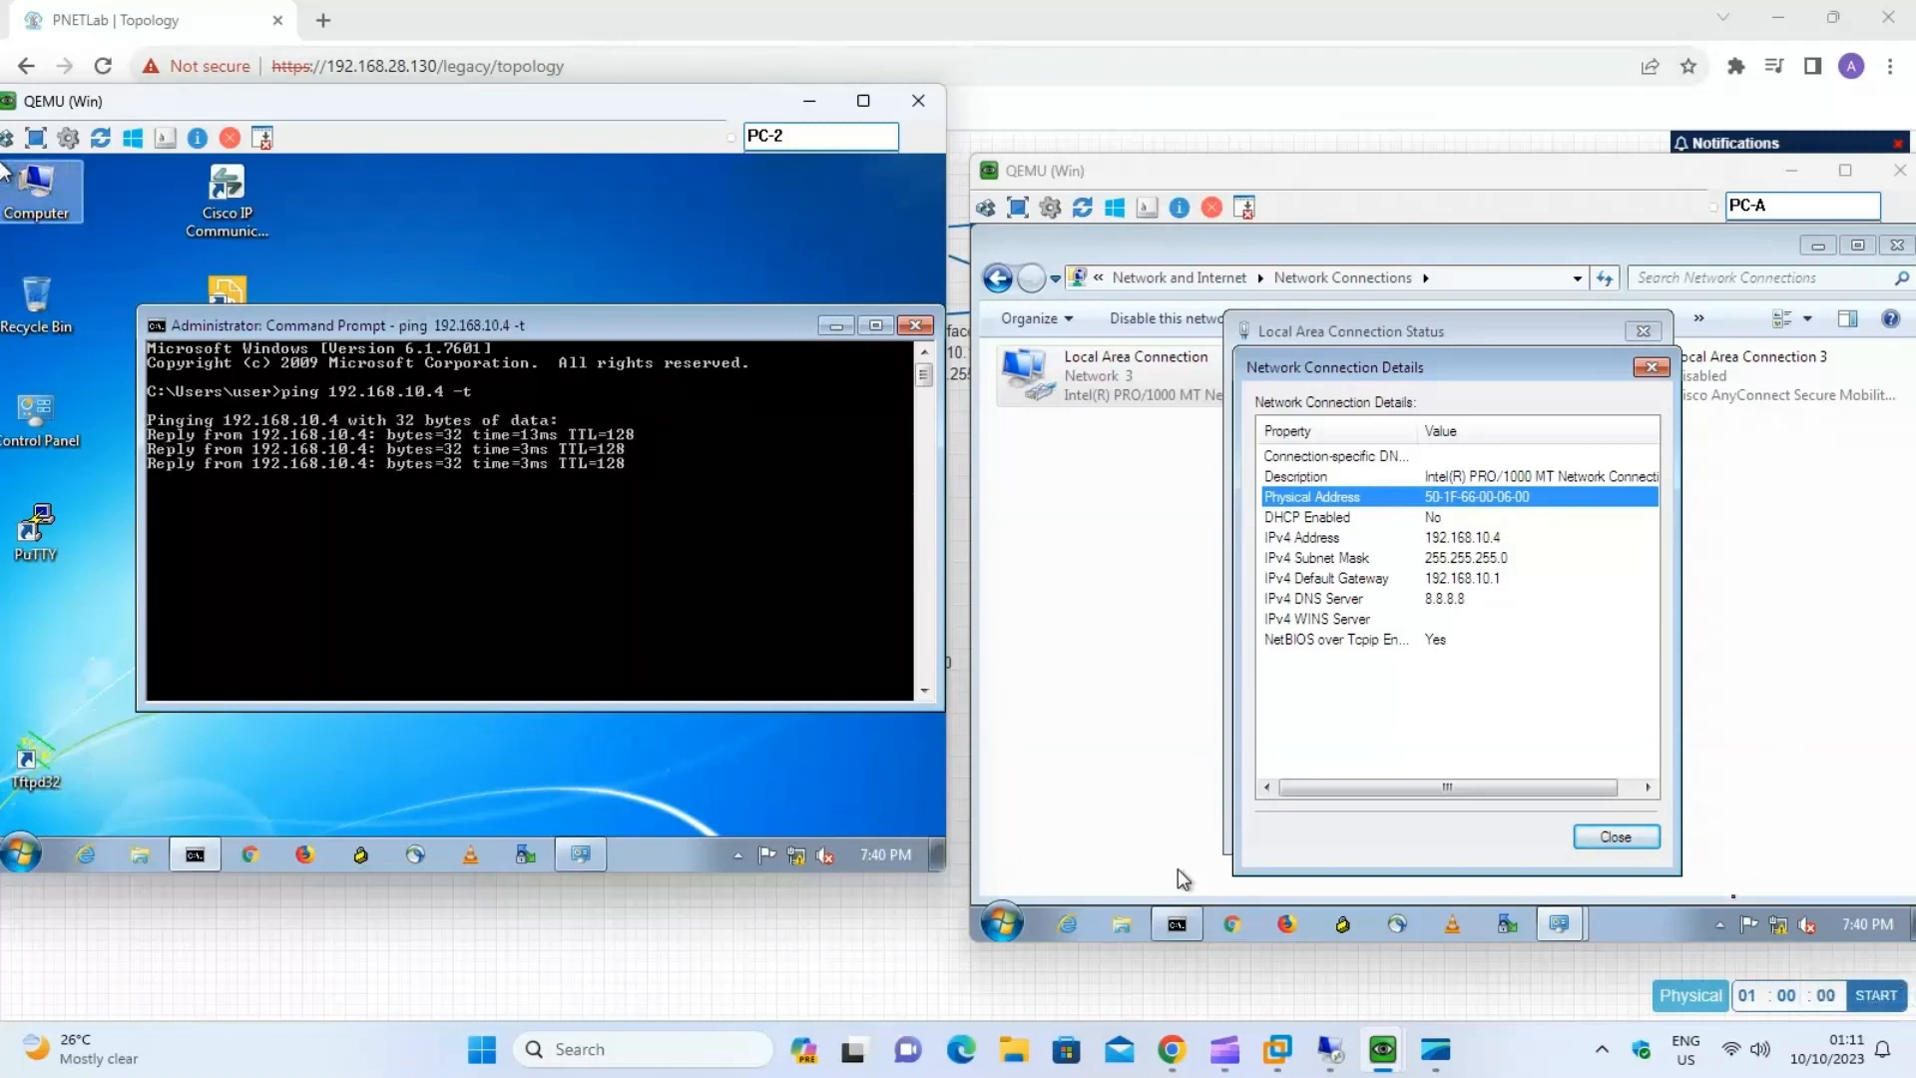
{"action": "left_click", "coordinate": [1616, 836]}
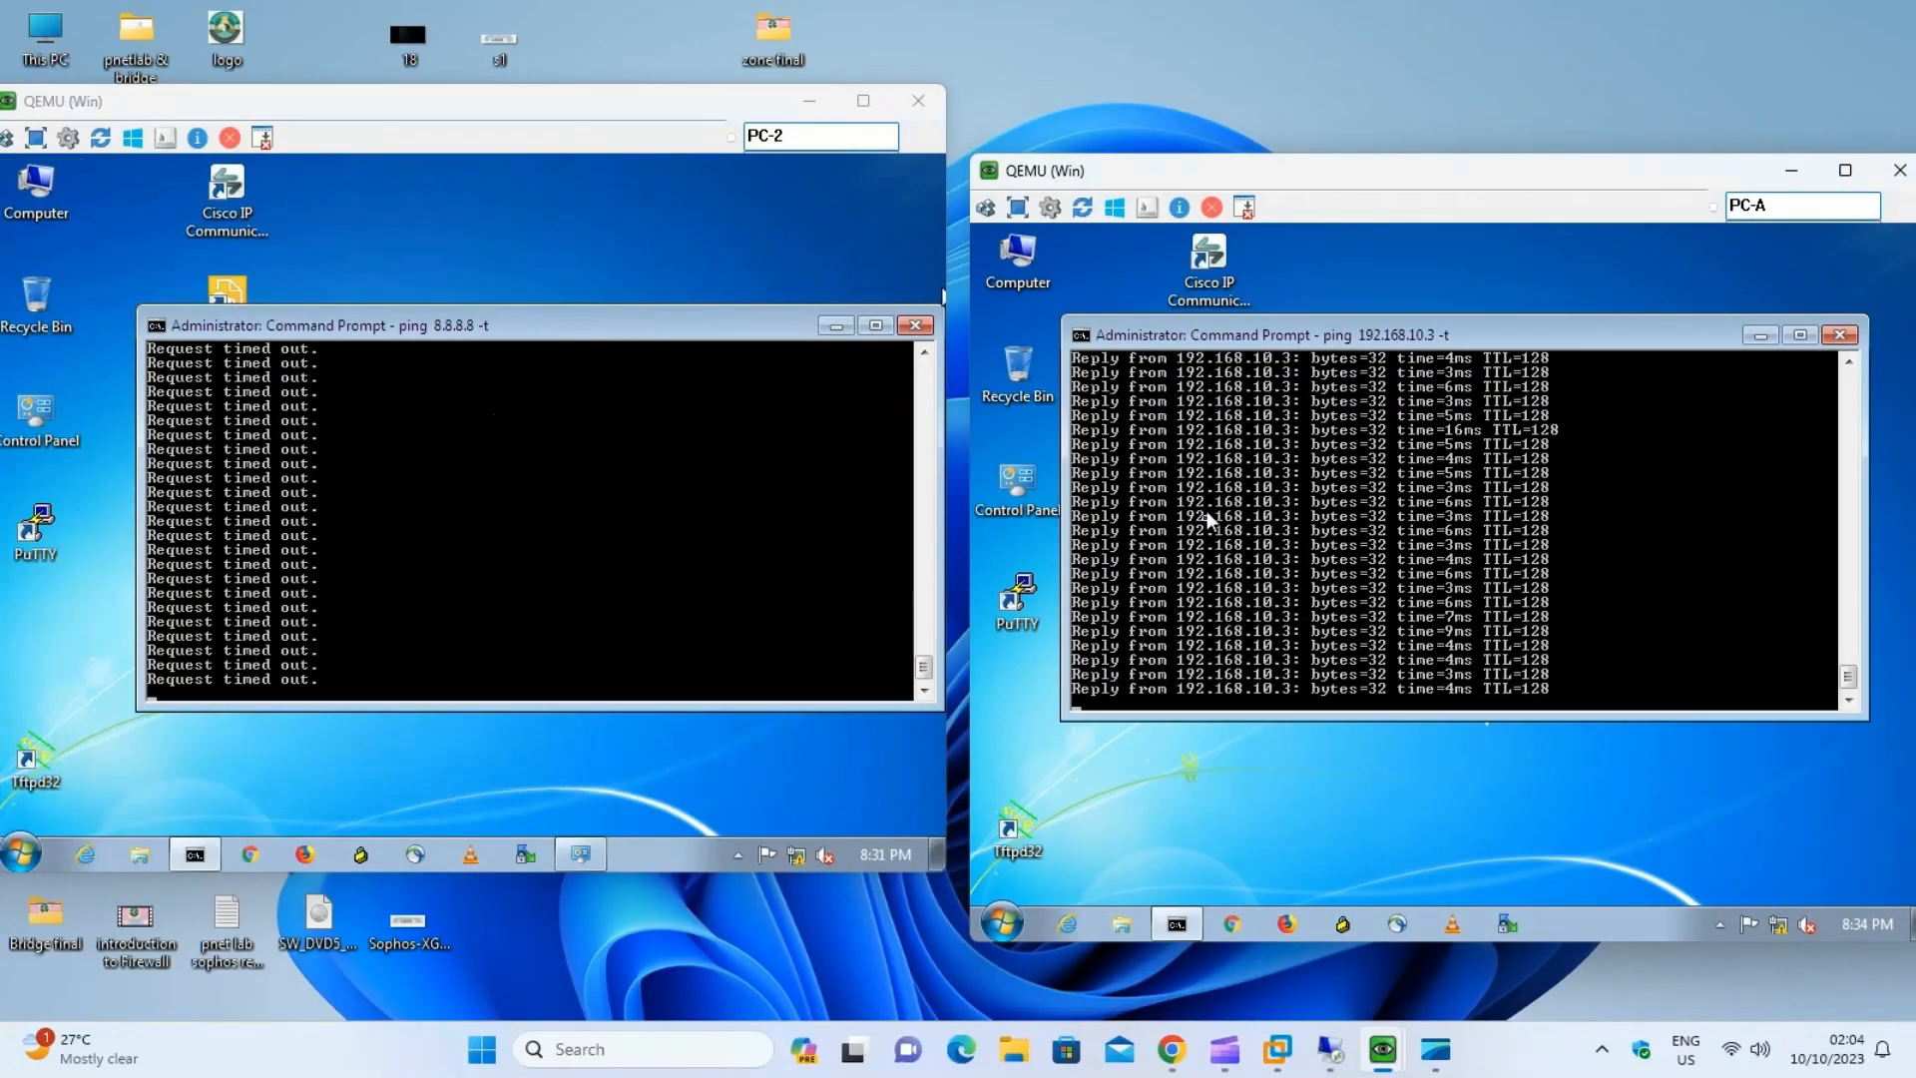
Open the Sophos firewall's Log viewer and examine the rule name and in/out interfaces of the HR_IT entries.
{"action": "left_click", "coordinate": [1337, 1050]}
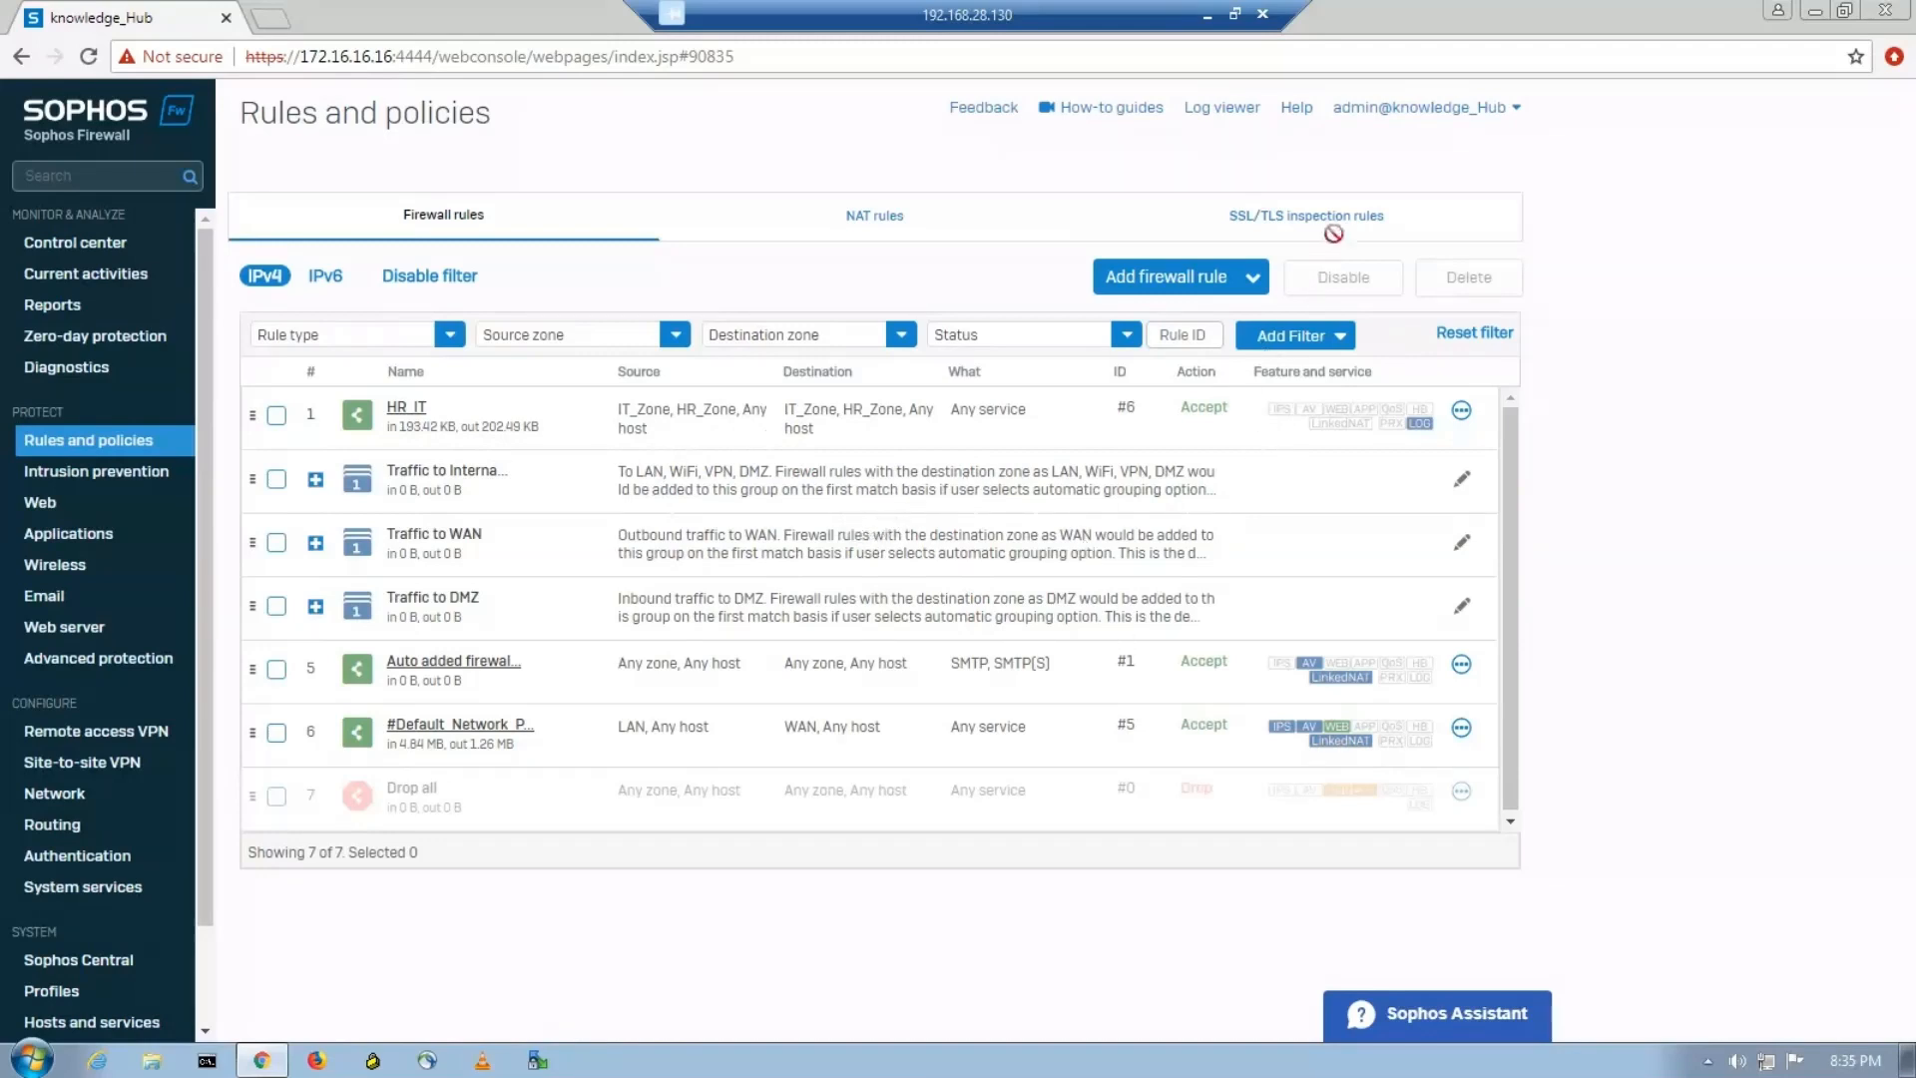
{"action": "left_click", "coordinate": [1235, 108]}
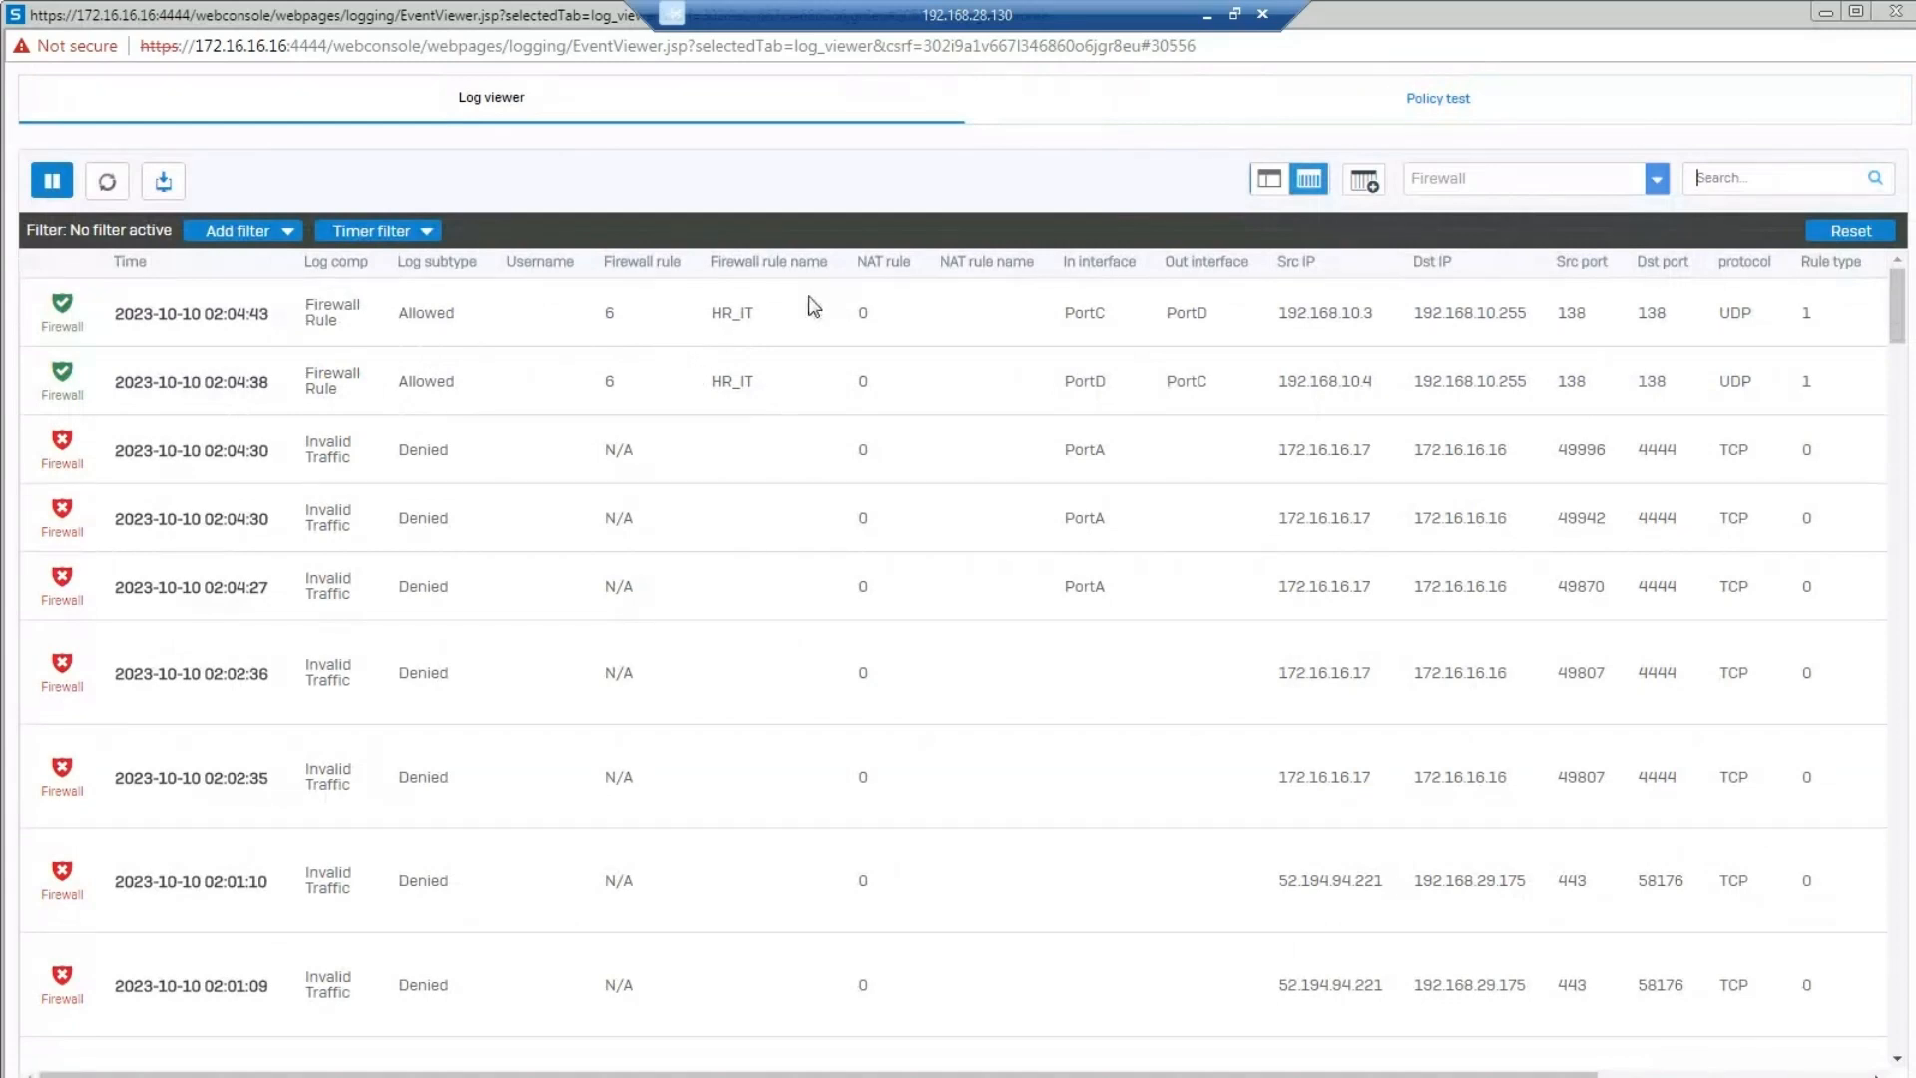
{"action": "double_click", "coordinate": [622, 316]}
{"action": "left_click_drag", "start_coordinate": [1066, 317], "coordinate": [1220, 320]}
{"action": "left_click_drag", "start_coordinate": [719, 390], "coordinate": [770, 390]}
{"action": "double_click", "coordinate": [1072, 384]}
{"action": "left_click_drag", "start_coordinate": [1178, 389], "coordinate": [1224, 394]}
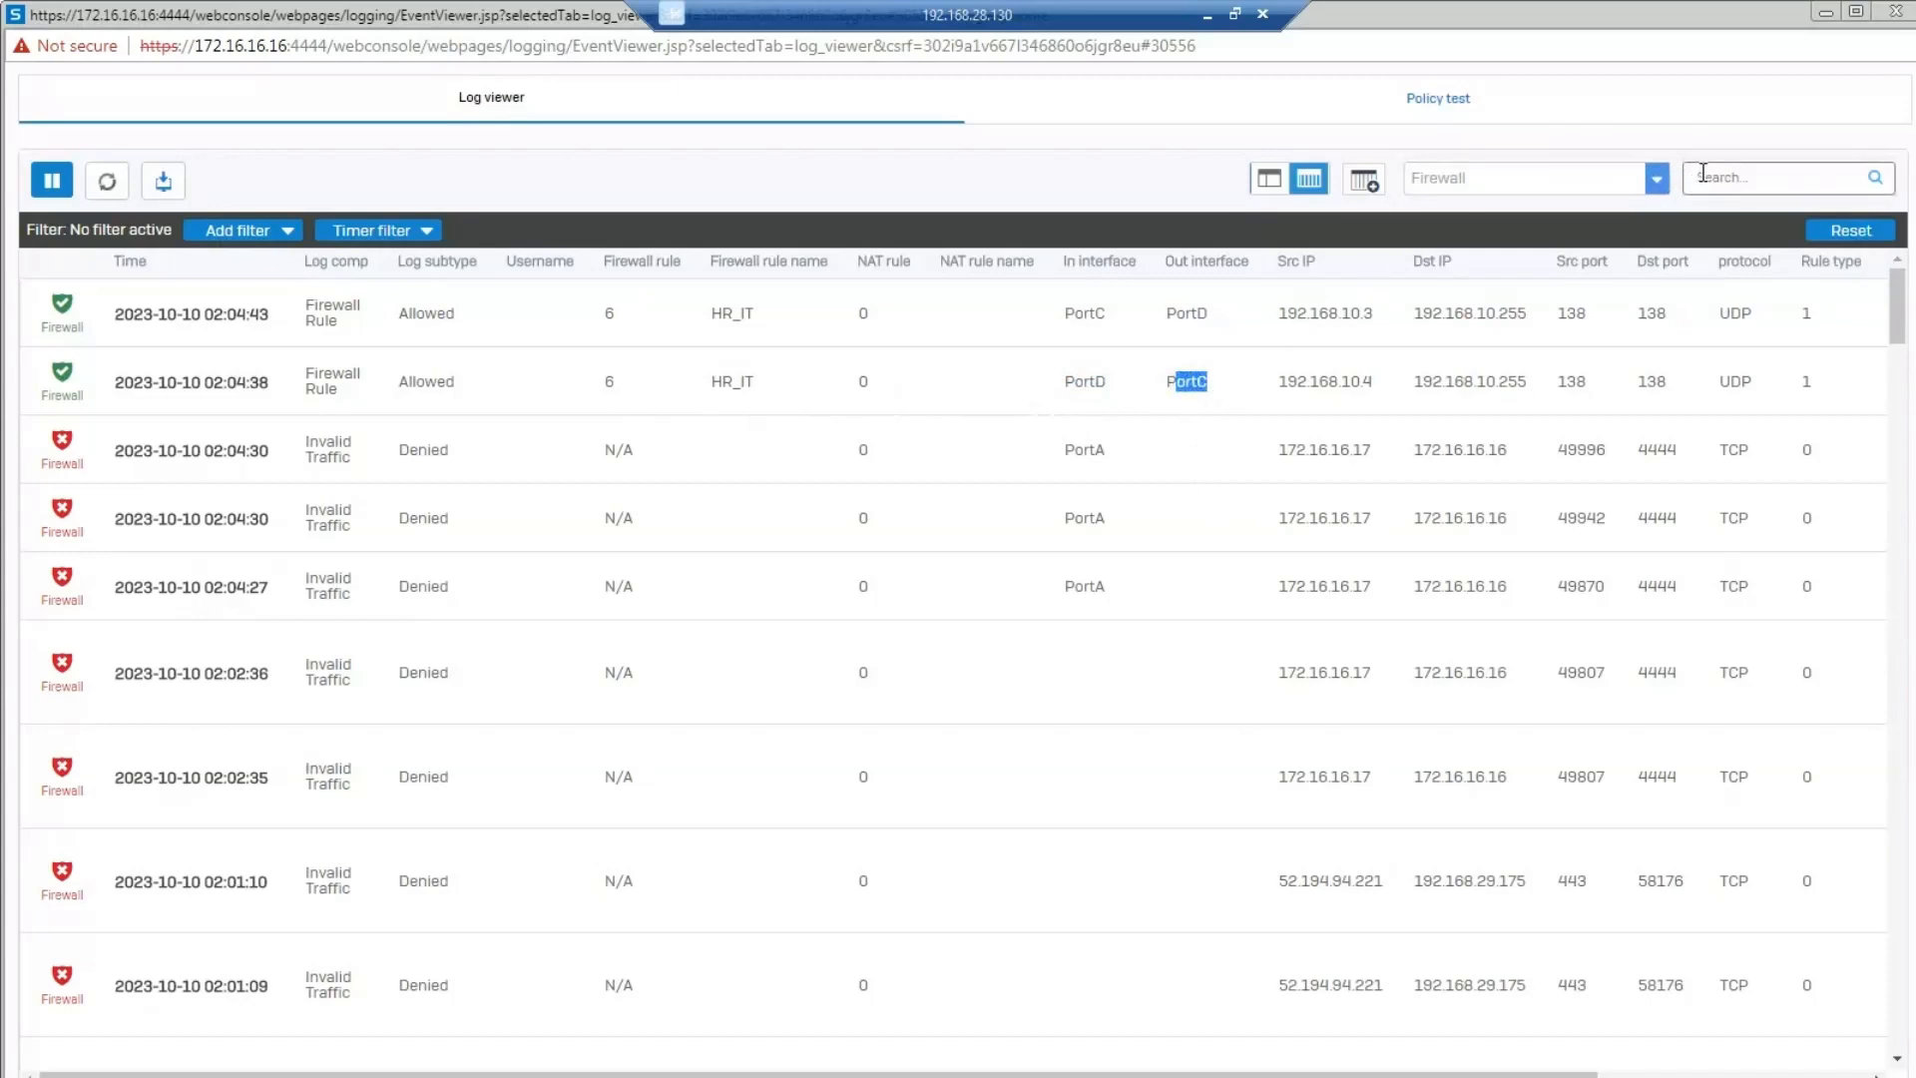
Filter the firewall log by the IP address 192.168.10.4.
{"action": "left_click", "coordinate": [1703, 173]}
{"action": "type", "text": "19"}
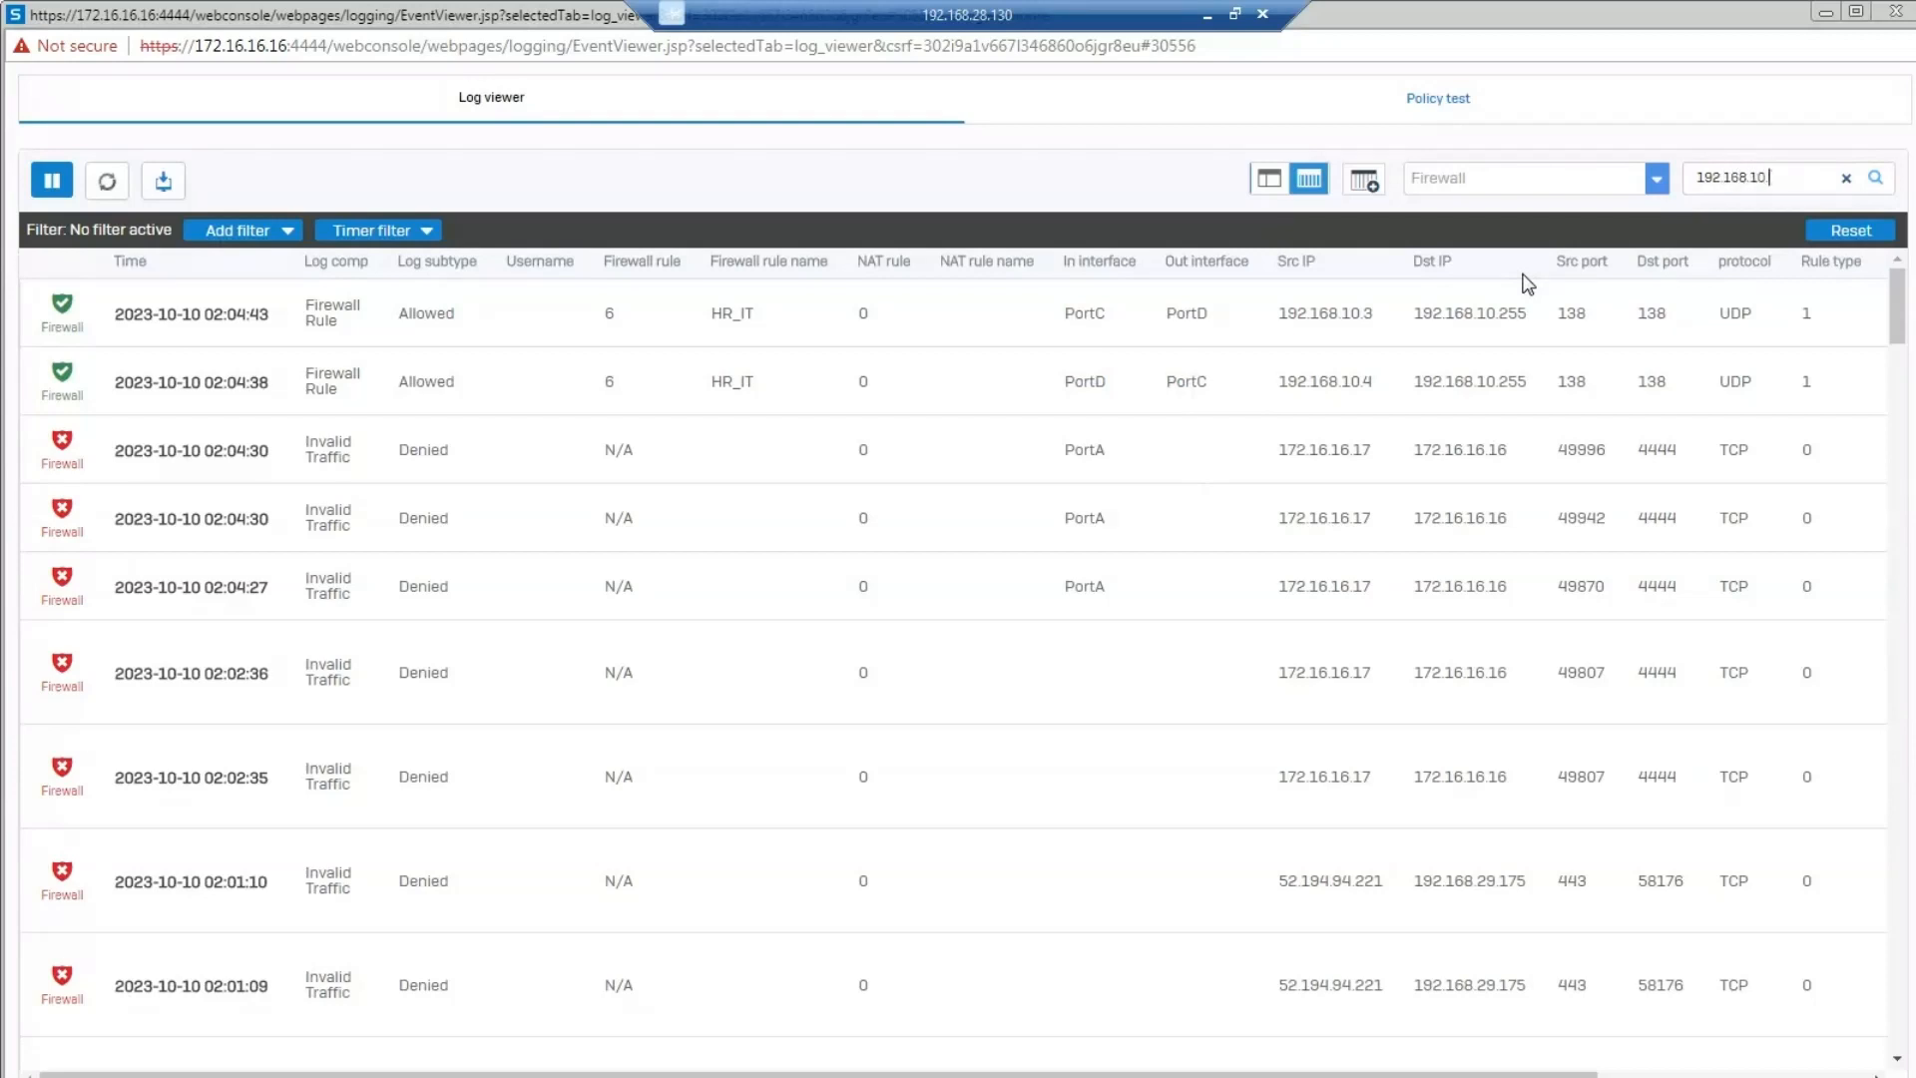
{"action": "type", "text": "2.168.10.4"}
{"action": "key", "text": "Return"}
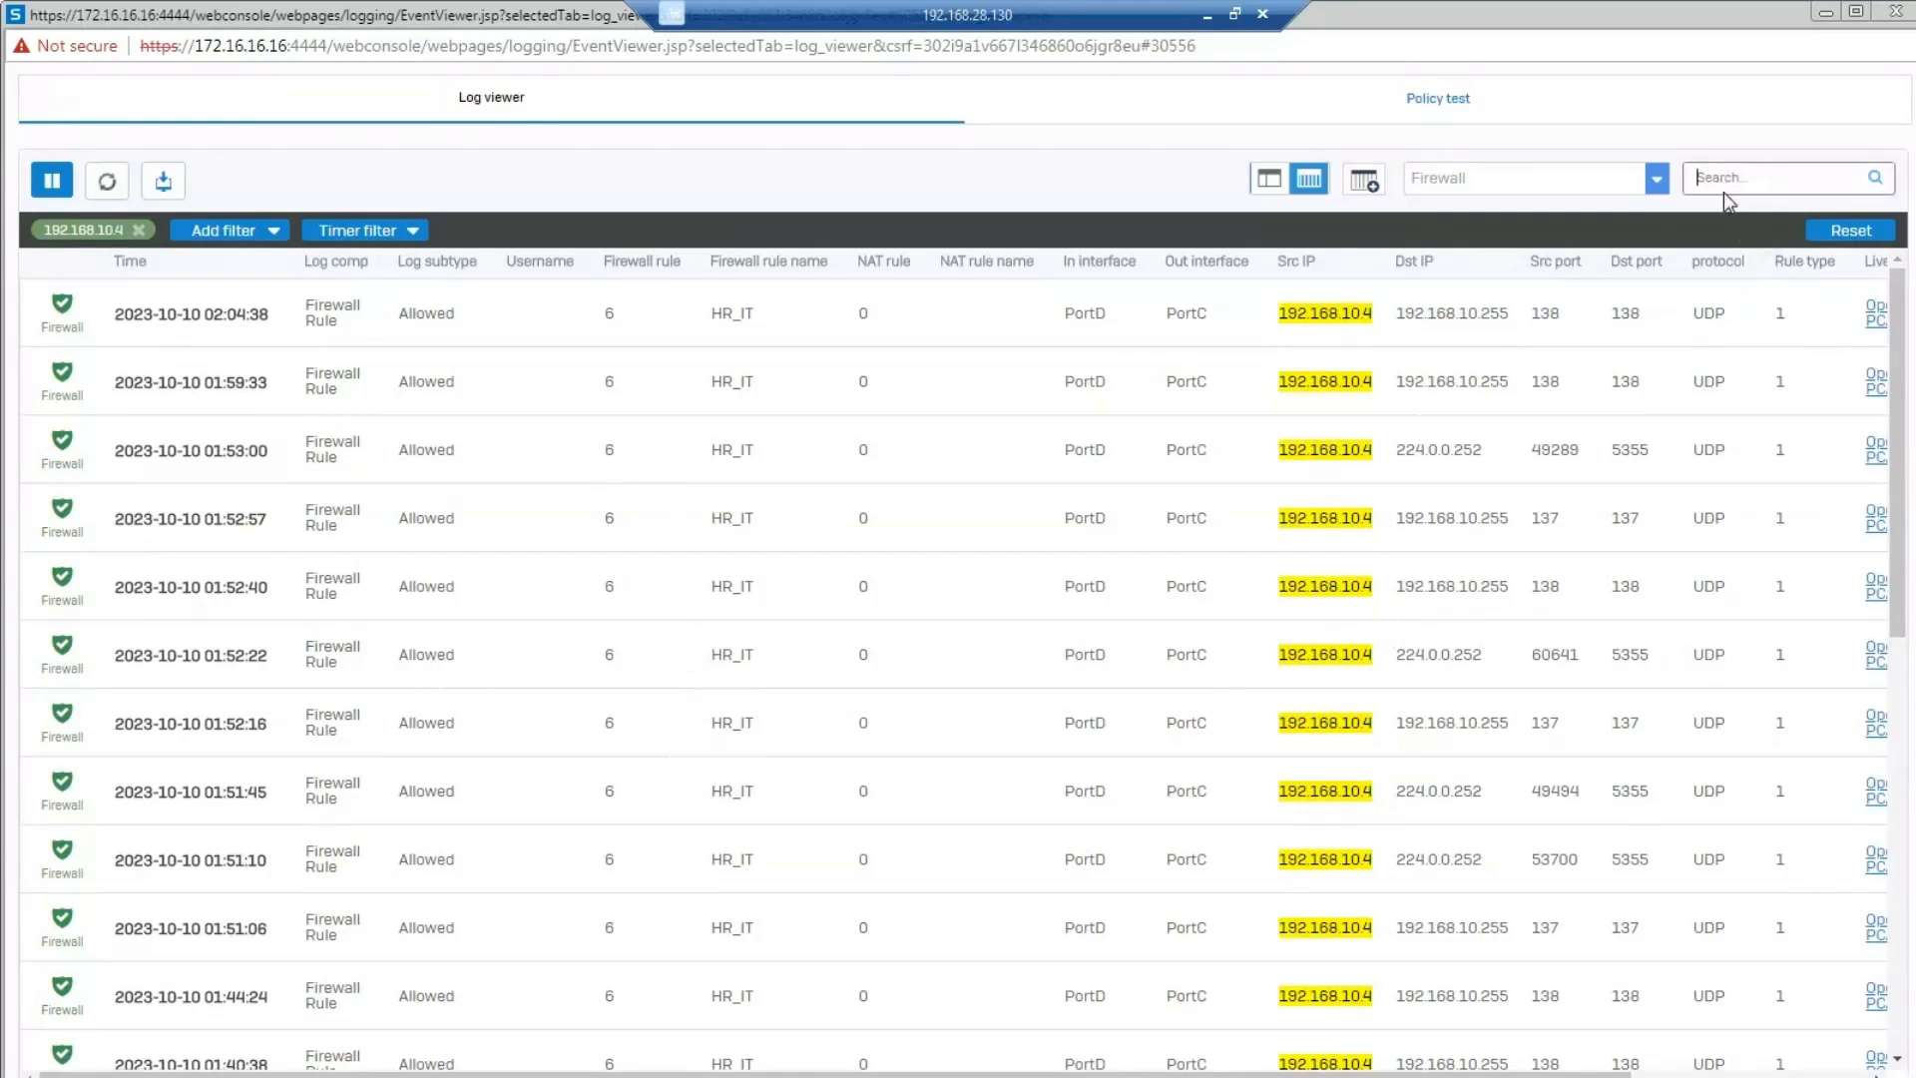
Replace the 192.168.10.4 log filter with one for 192.168.10.3.
{"action": "type", "text": "192.168.10"}
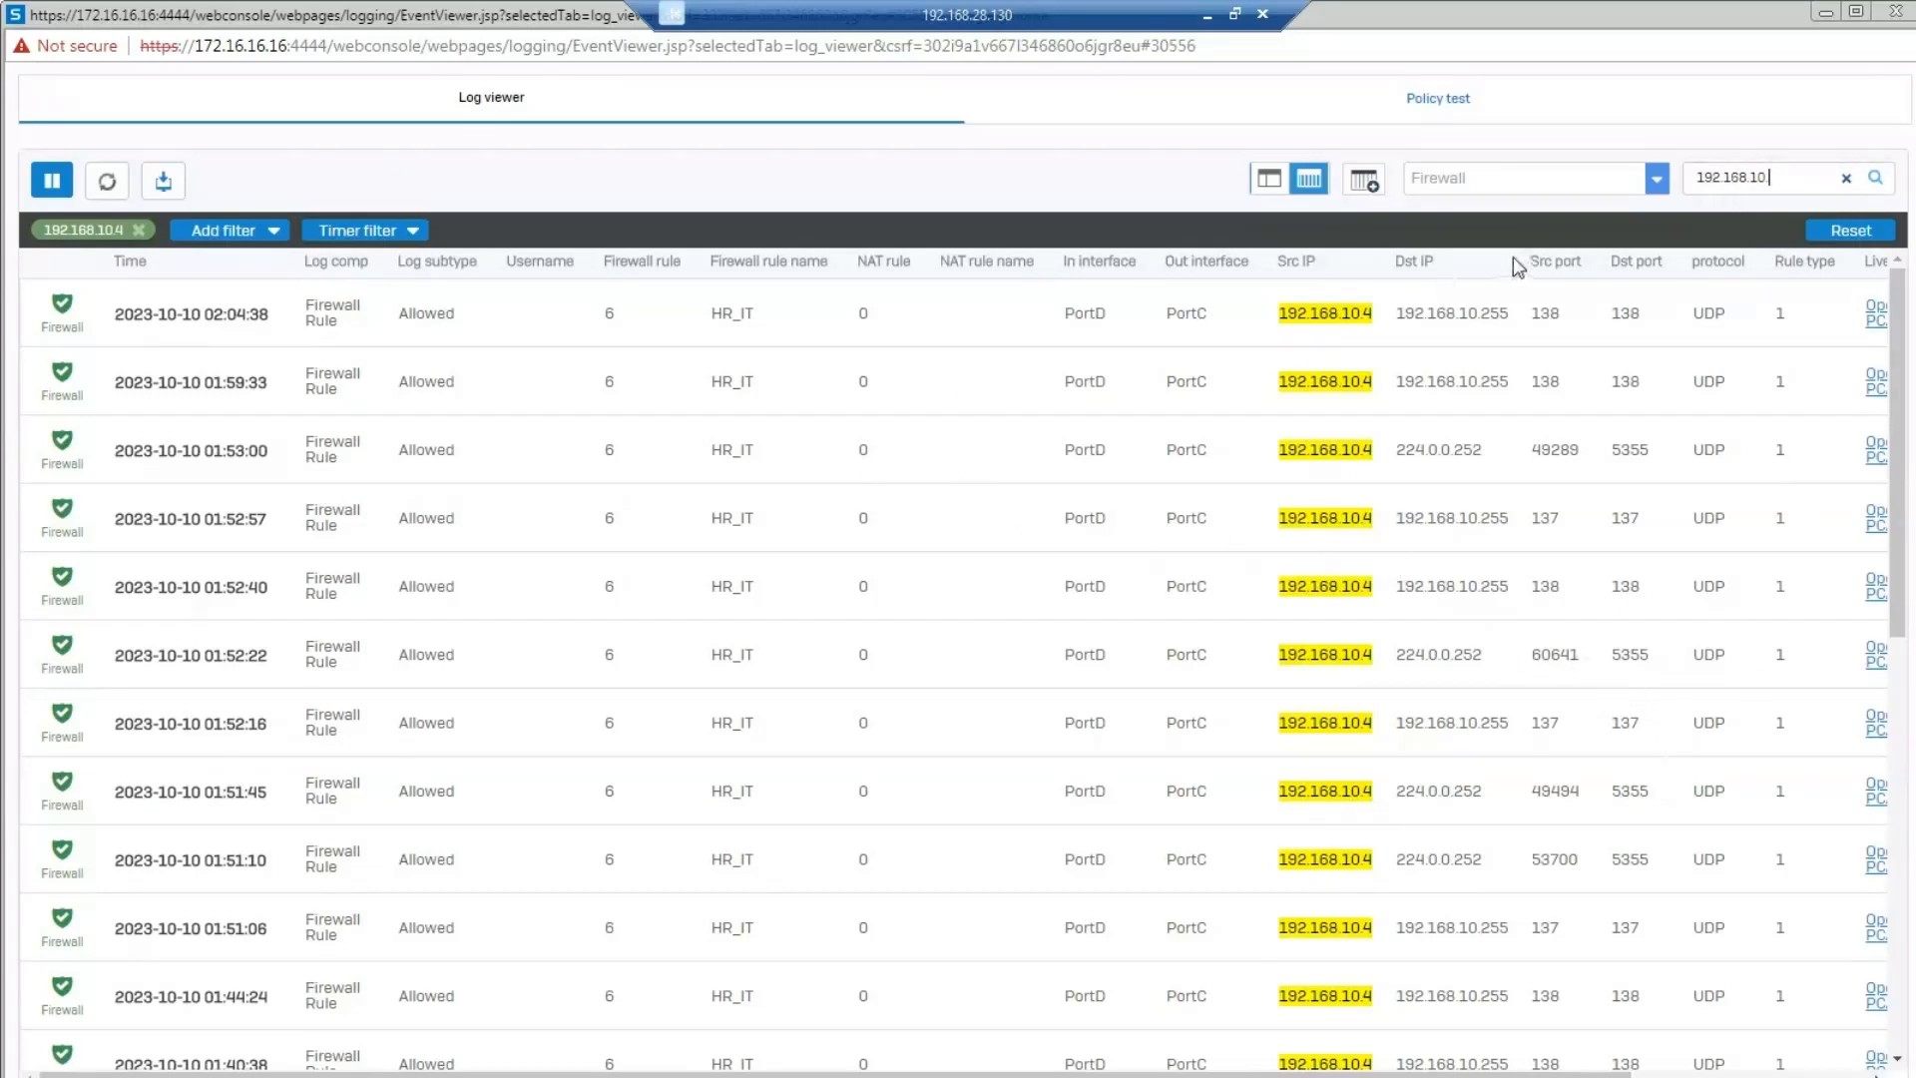
{"action": "left_click", "coordinate": [141, 234]}
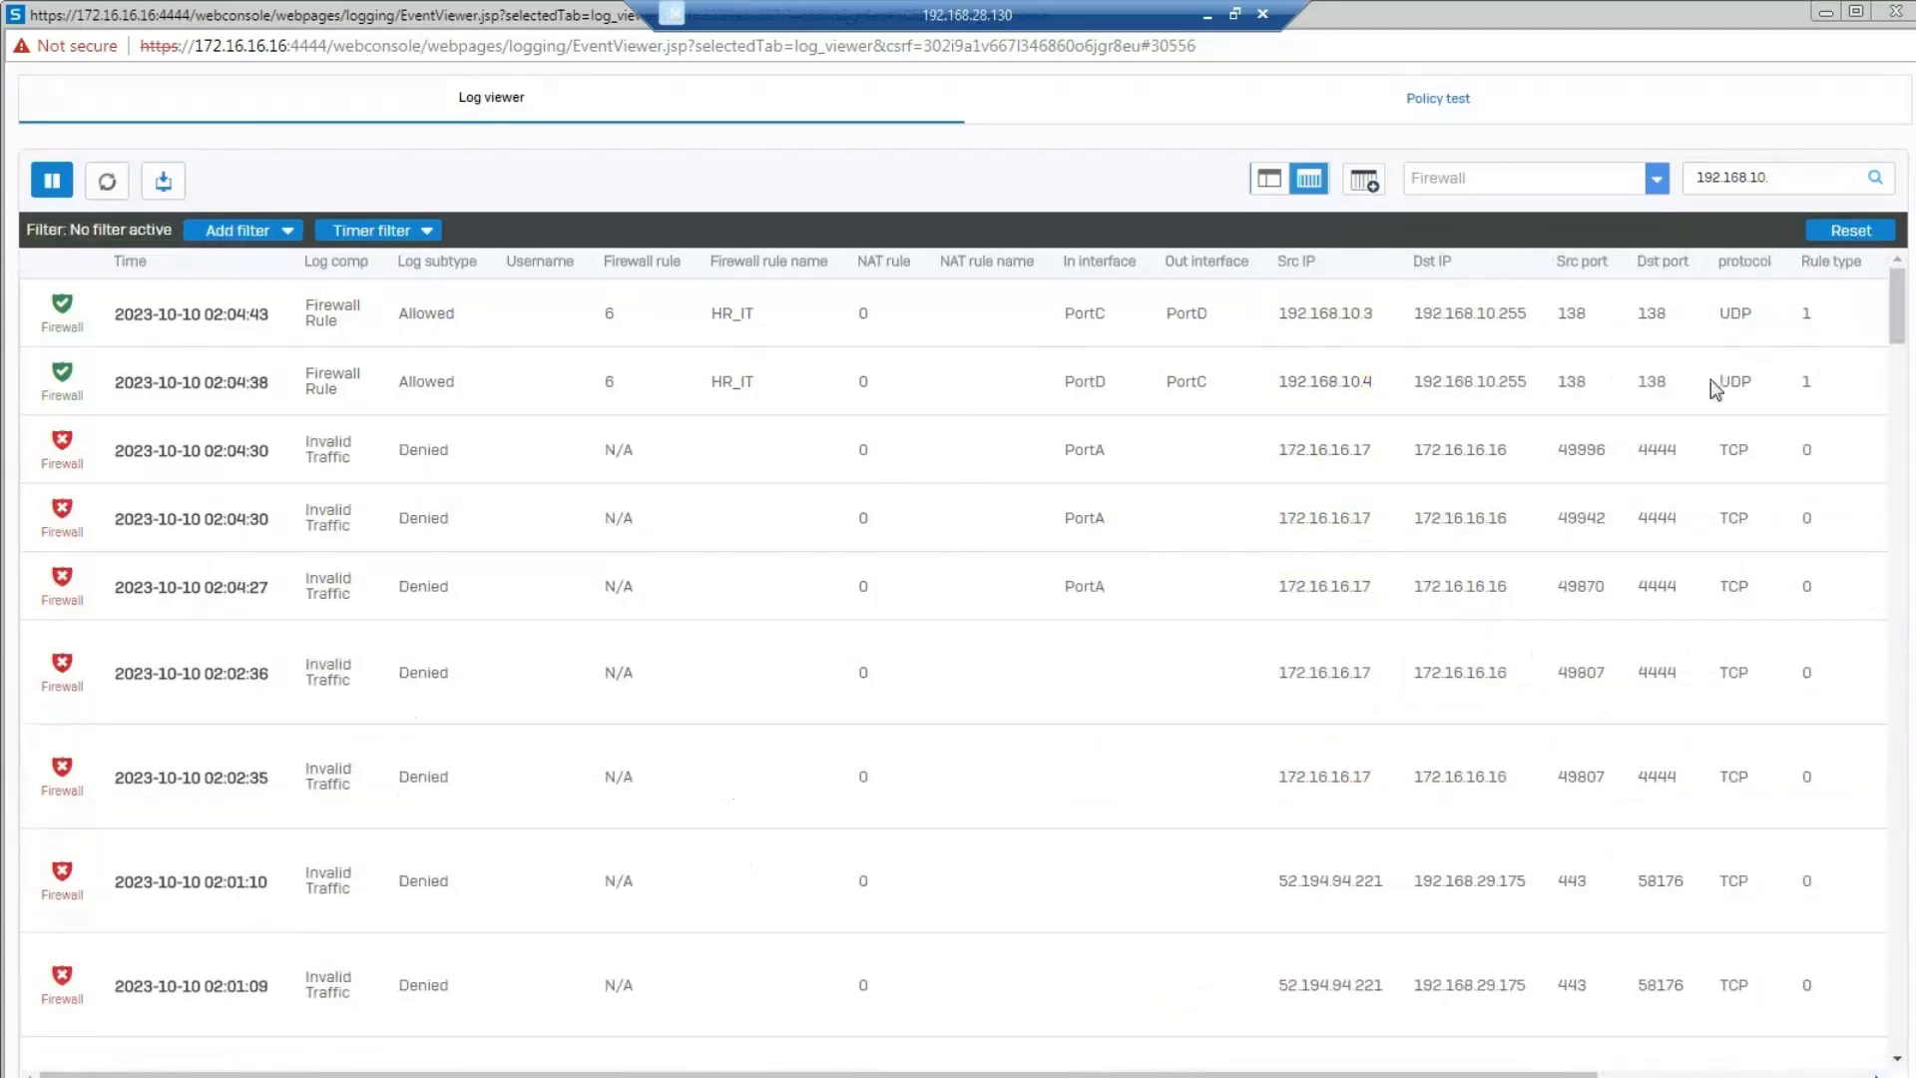
{"action": "left_click", "coordinate": [1818, 179]}
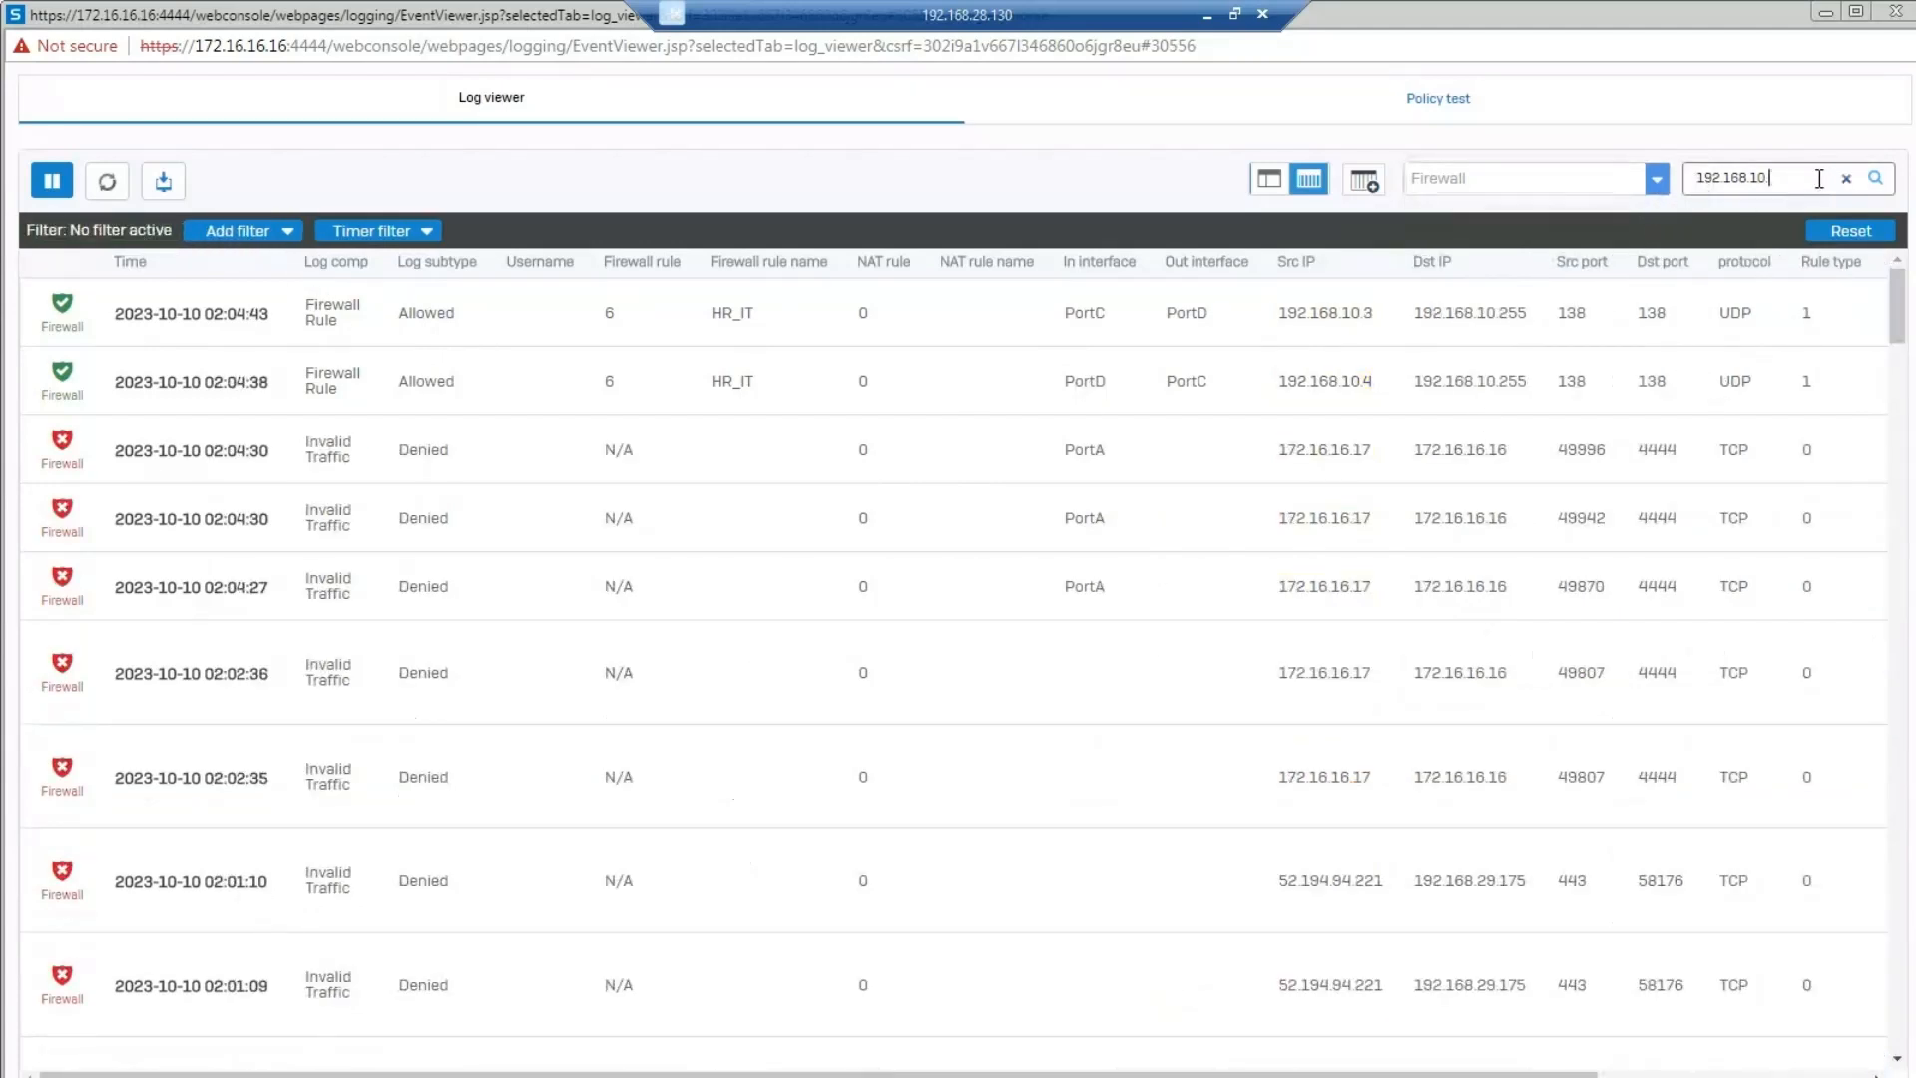
{"action": "type", "text": "3"}
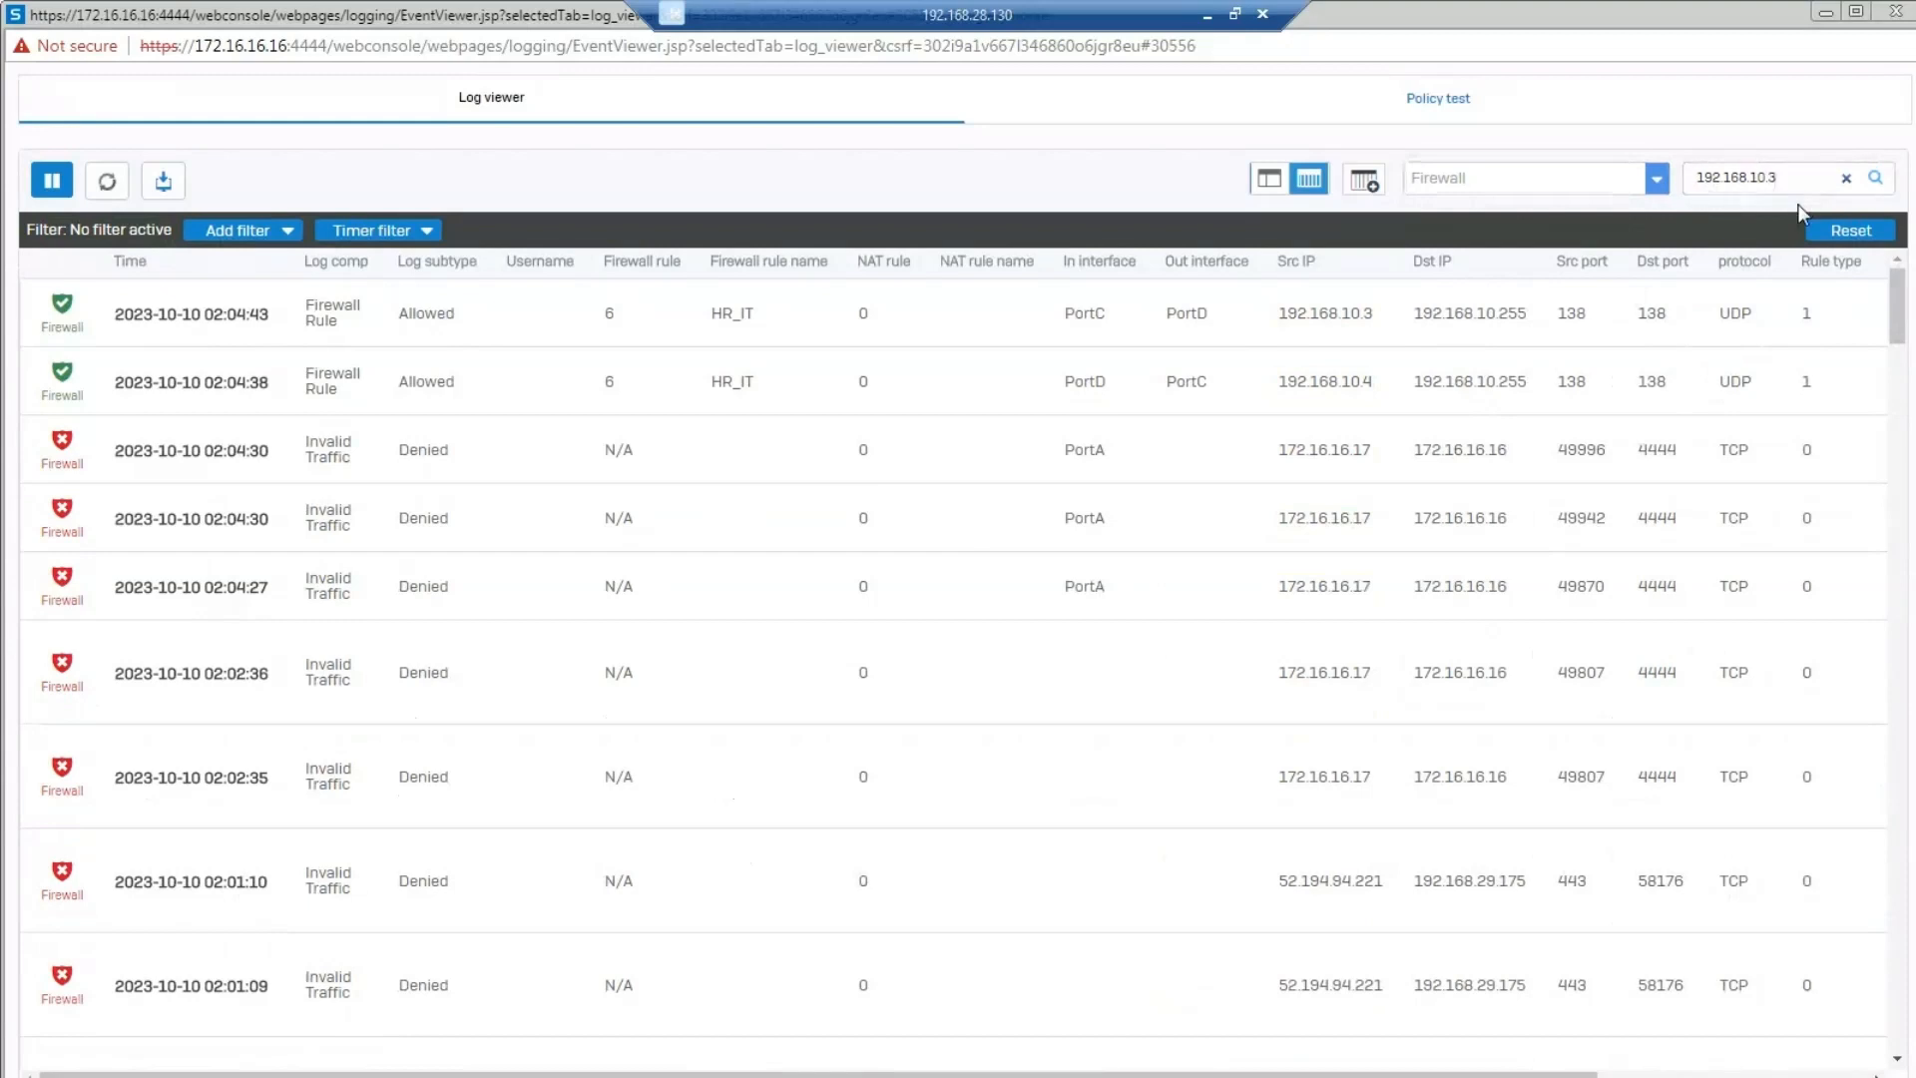
{"action": "key", "text": "Return"}
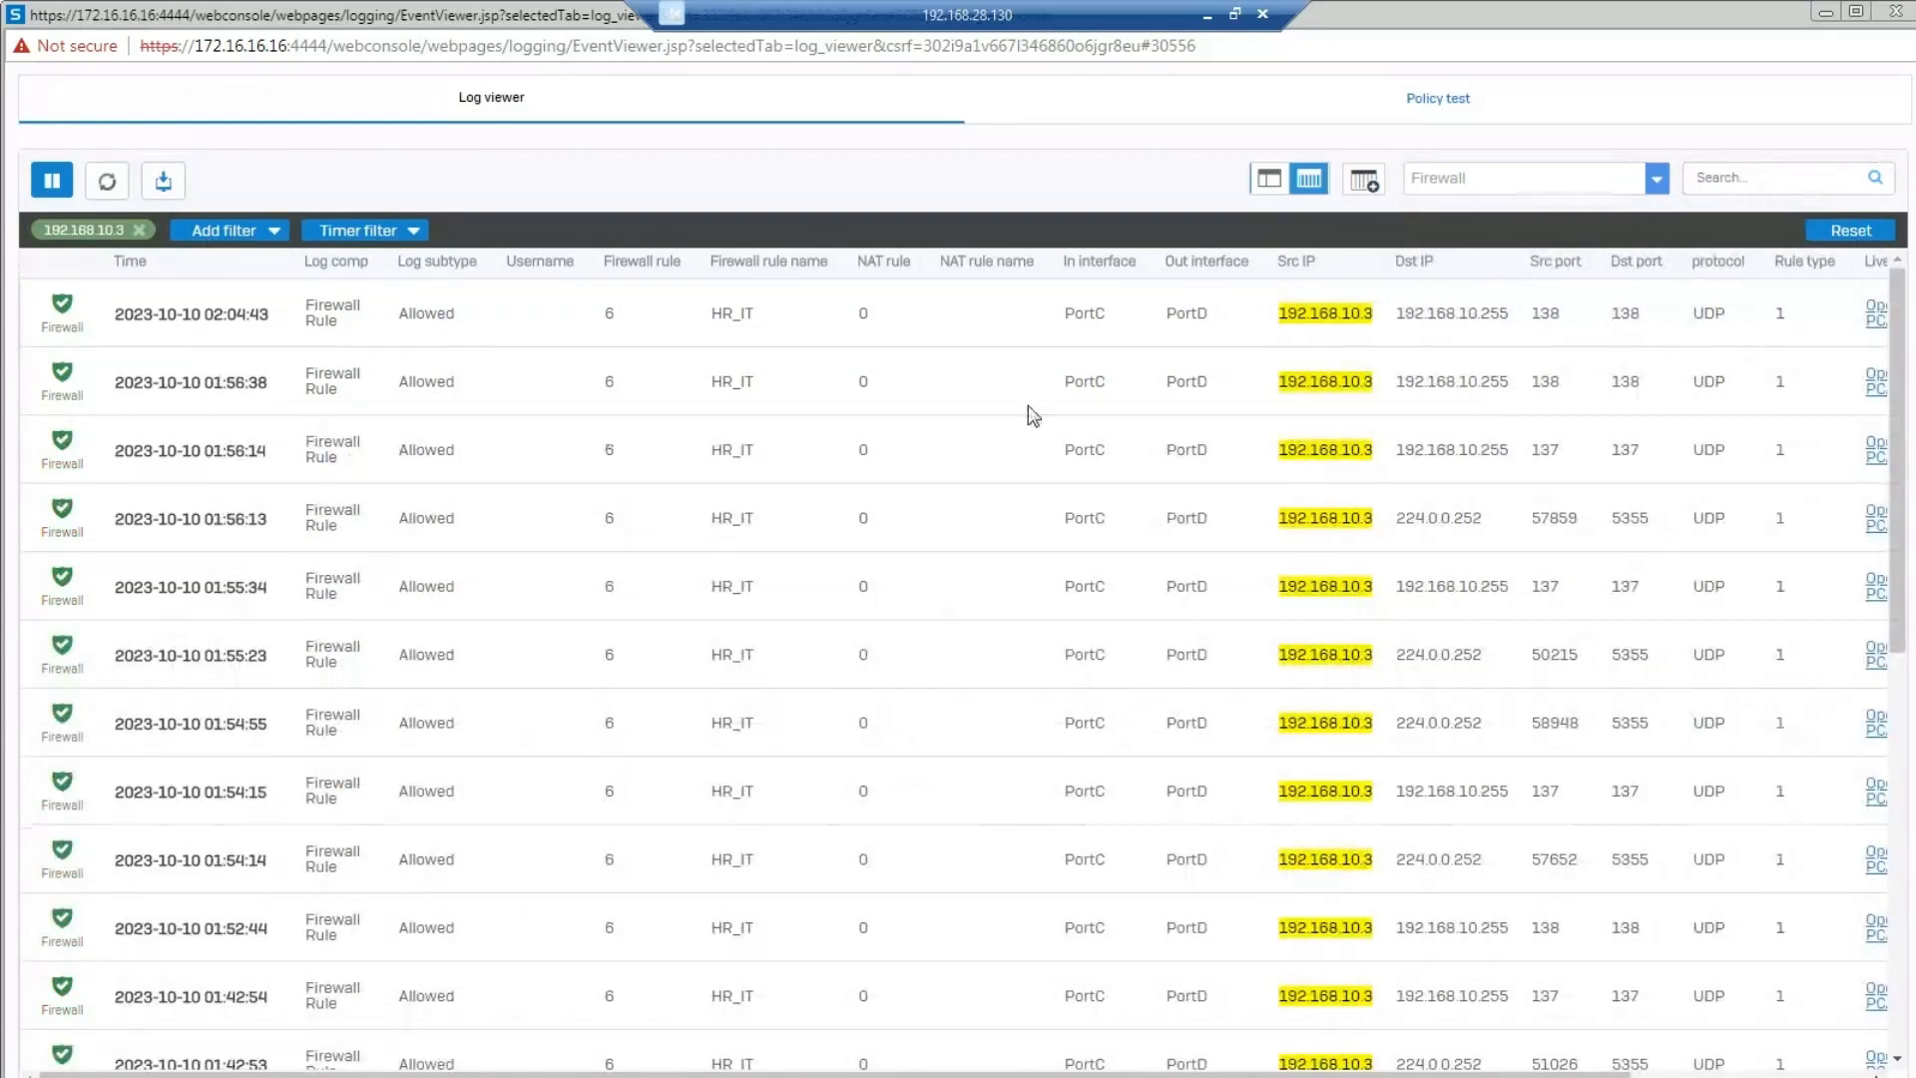
Switch to PC-A, open Chrome there and browse to google.com to test its internet access.
{"action": "mouse_move", "coordinate": [1385, 1050]}
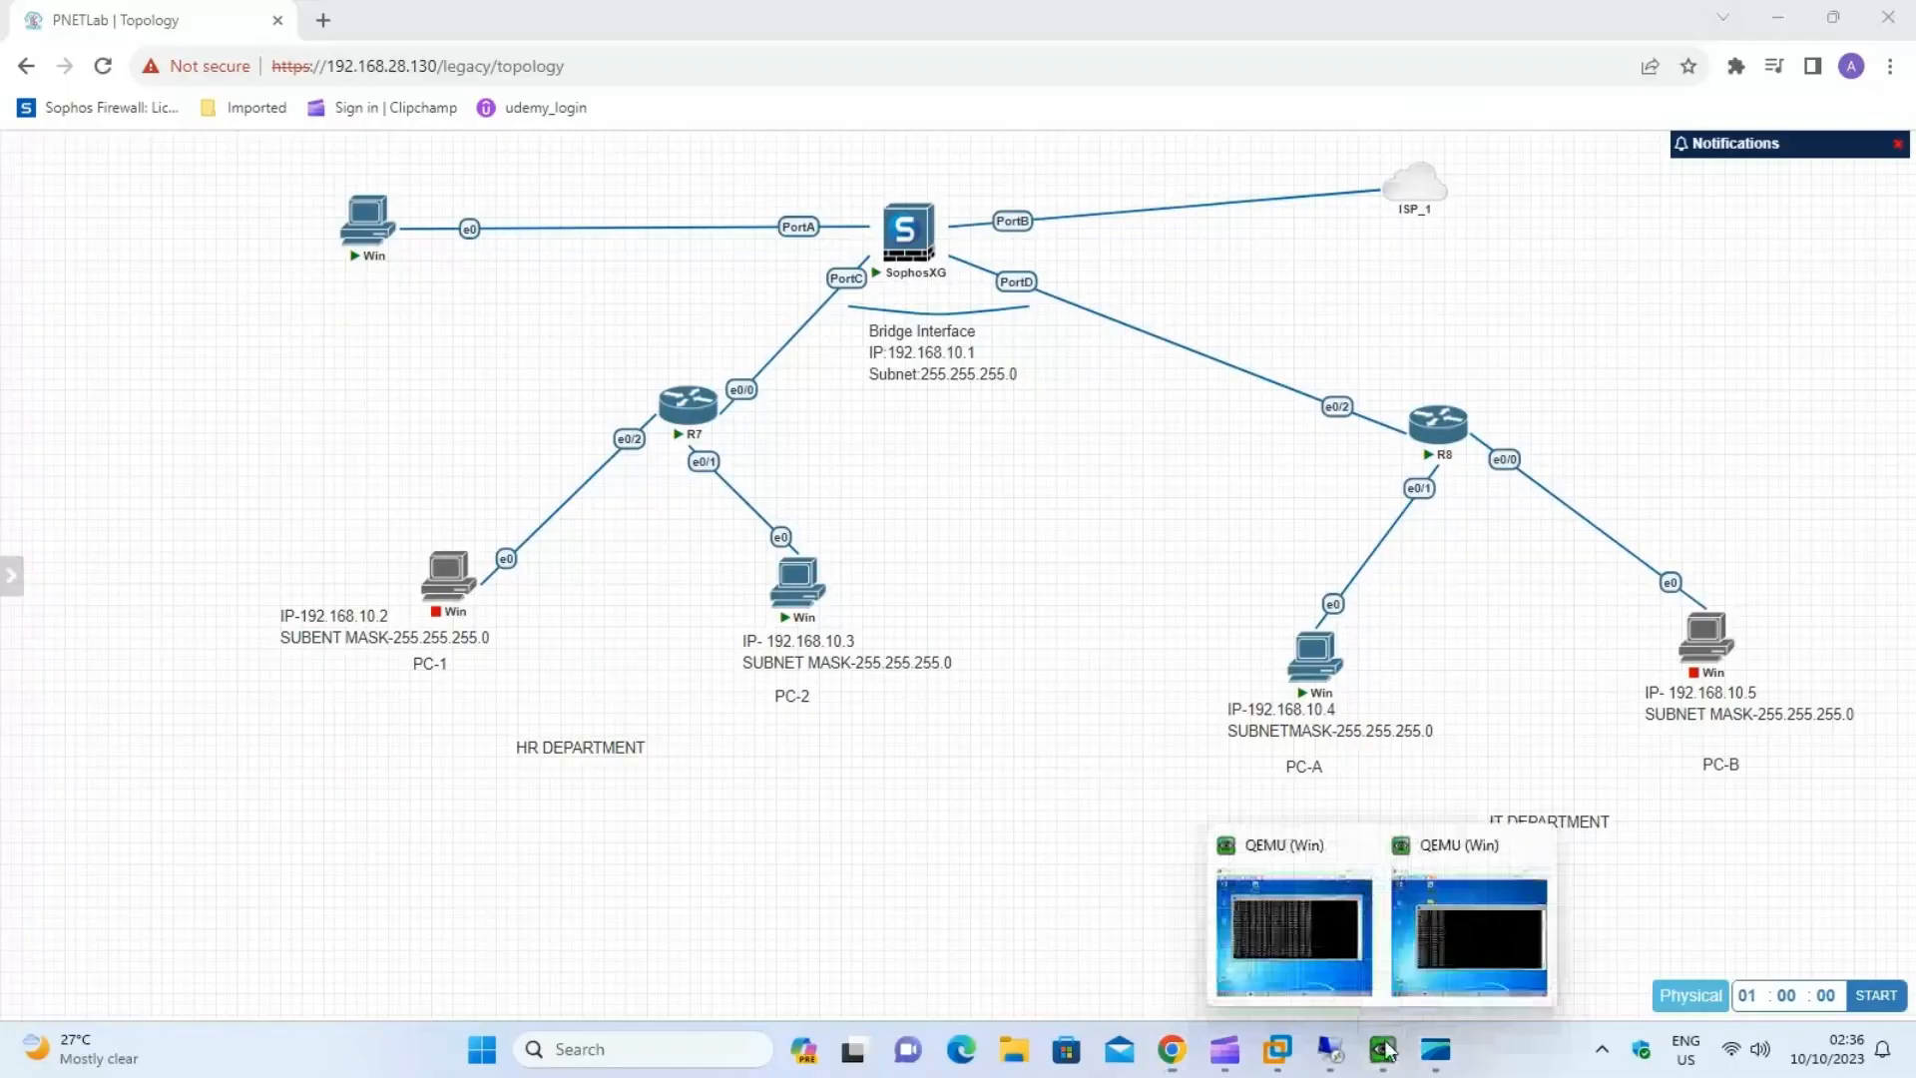
{"action": "left_click", "coordinate": [1296, 938]}
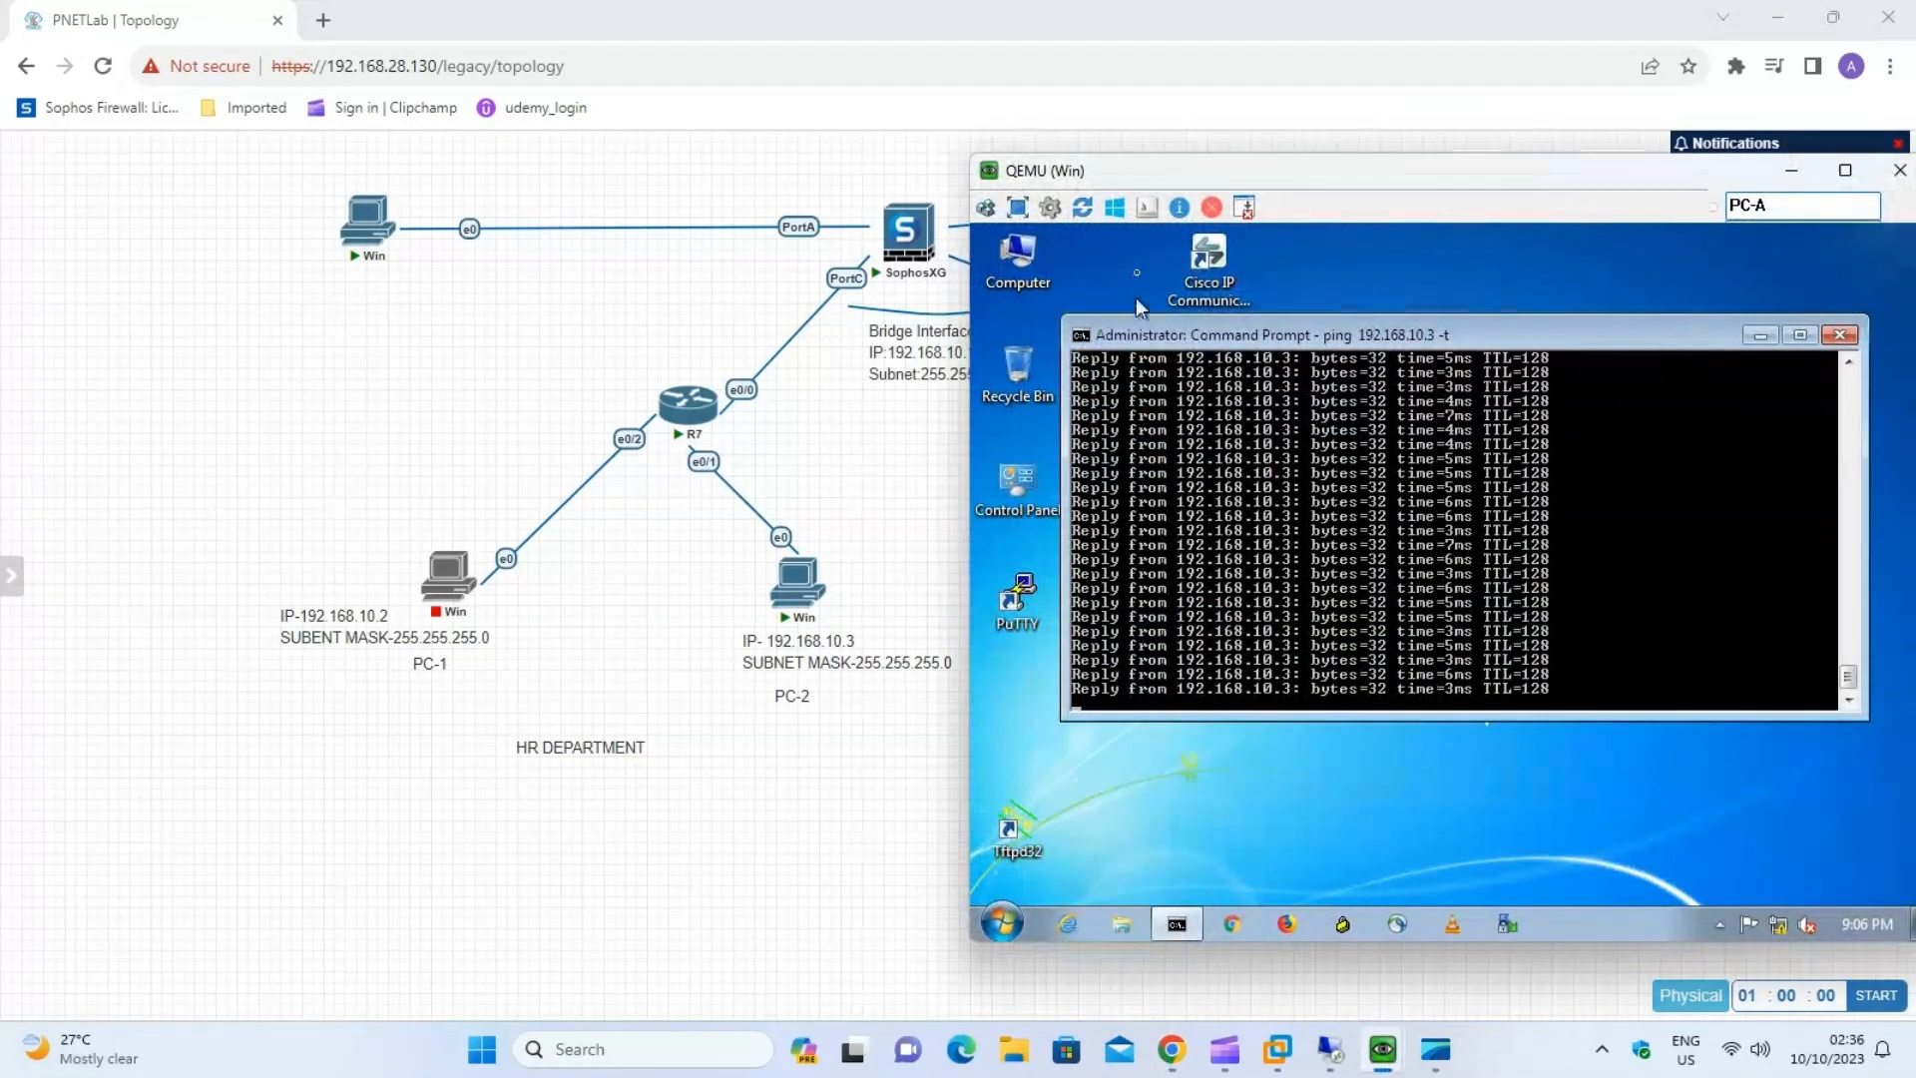
{"action": "left_click_drag", "start_coordinate": [1137, 171], "coordinate": [1086, 165]}
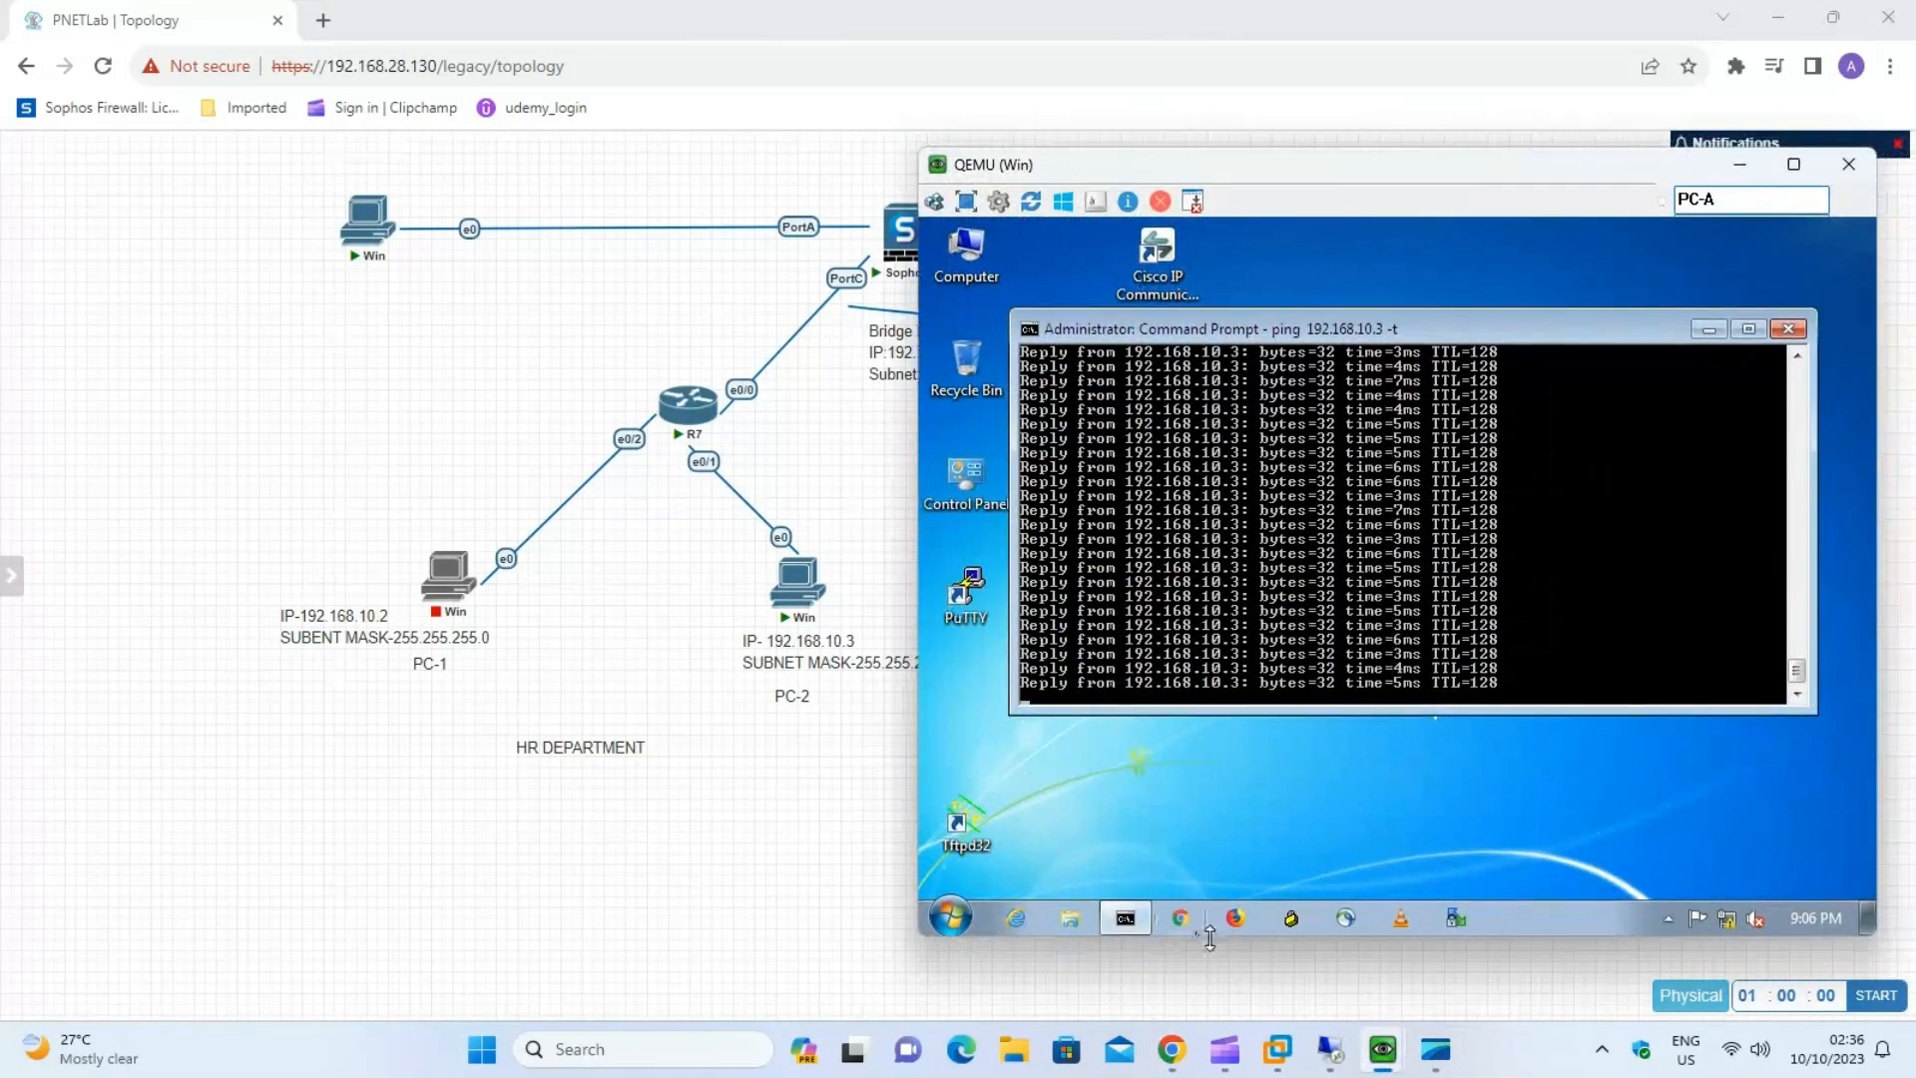
{"action": "left_click", "coordinate": [1180, 919]}
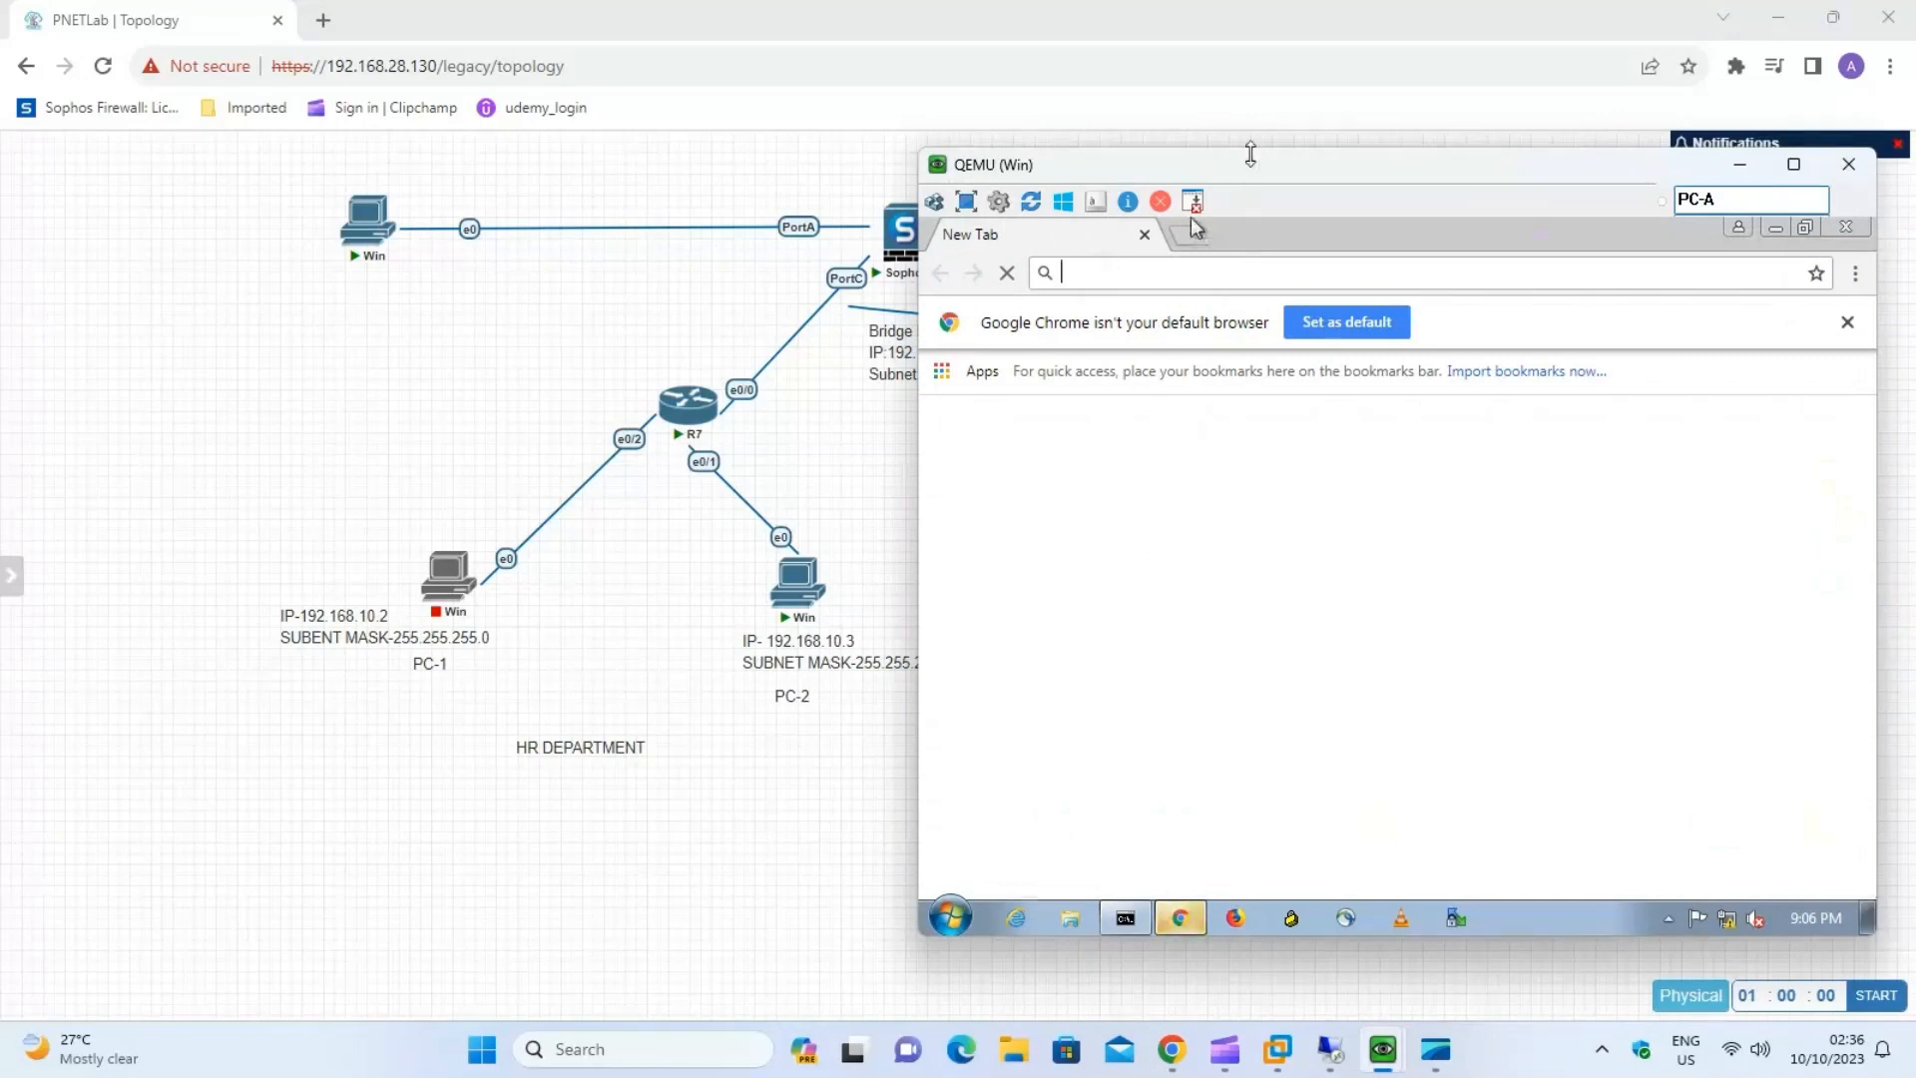
{"action": "left_click_drag", "start_coordinate": [1249, 158], "coordinate": [1015, 152]}
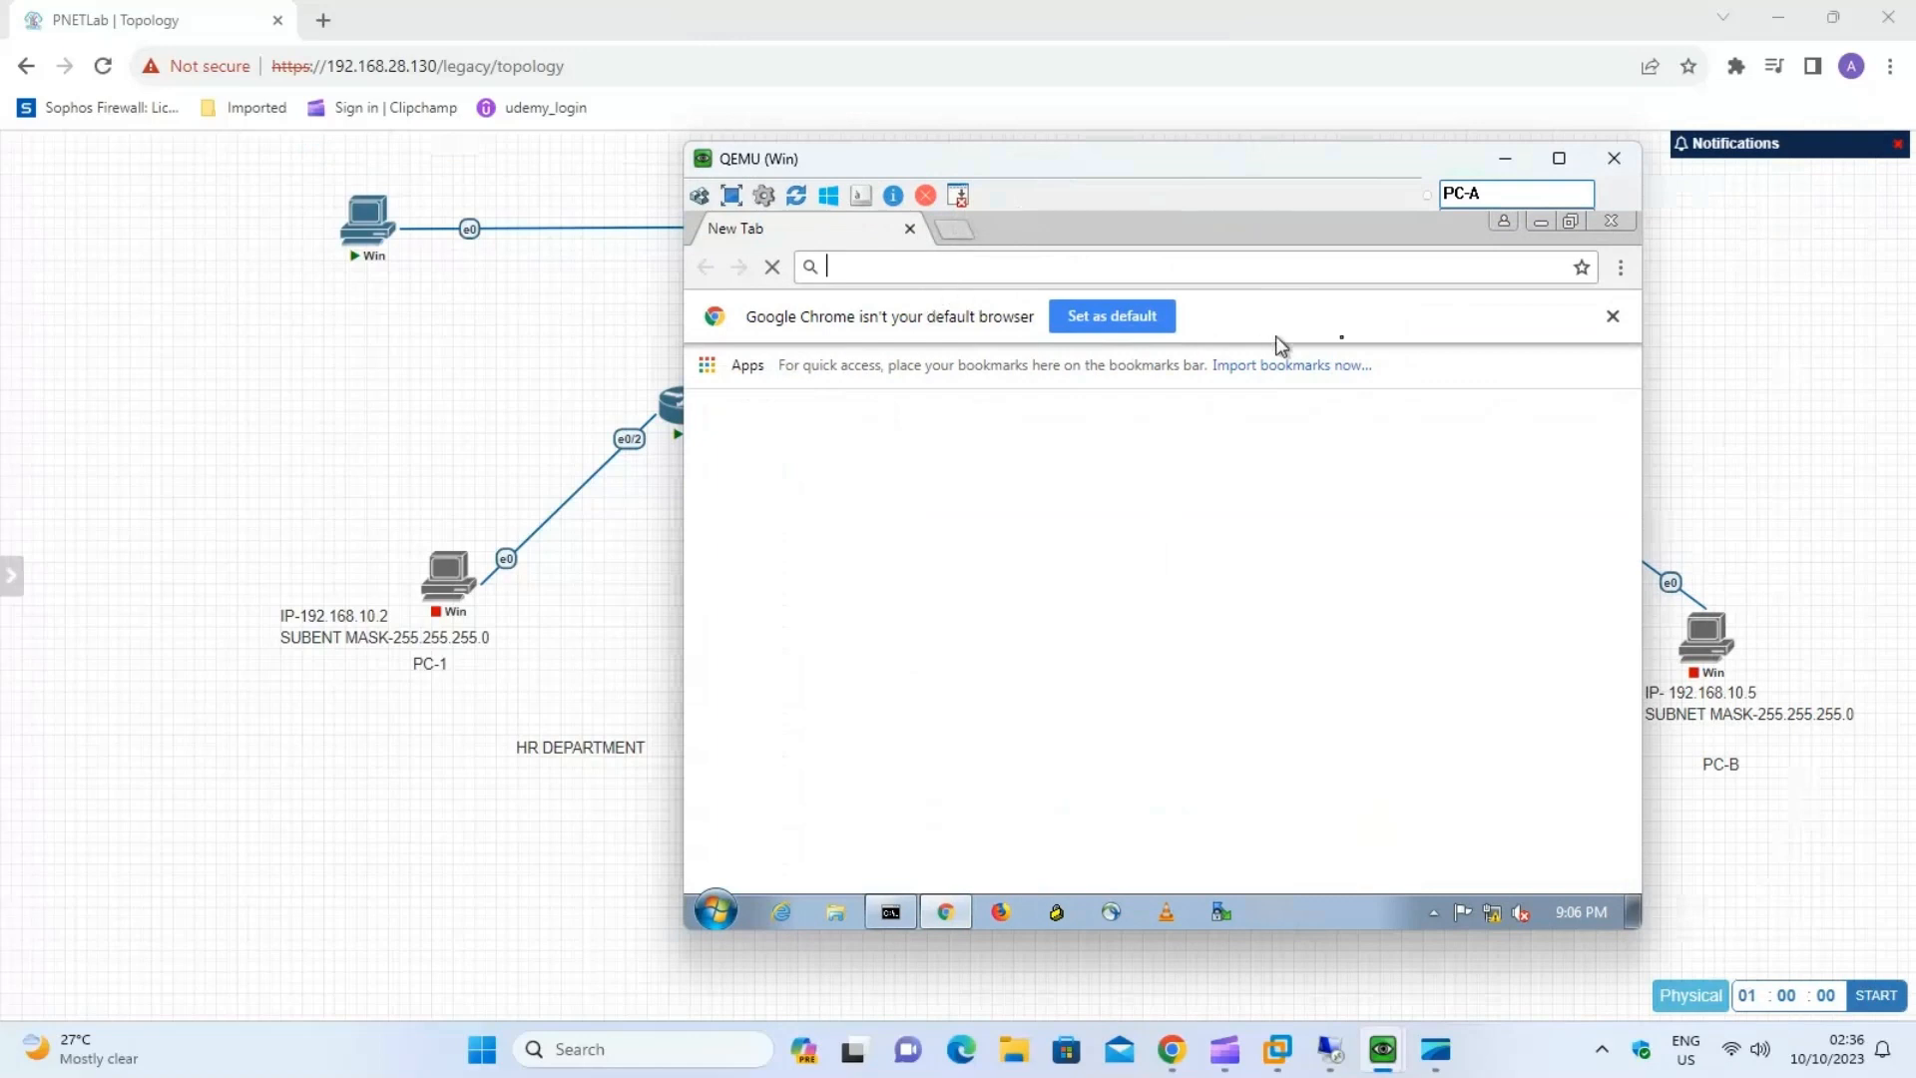
{"action": "left_click", "coordinate": [1612, 316]}
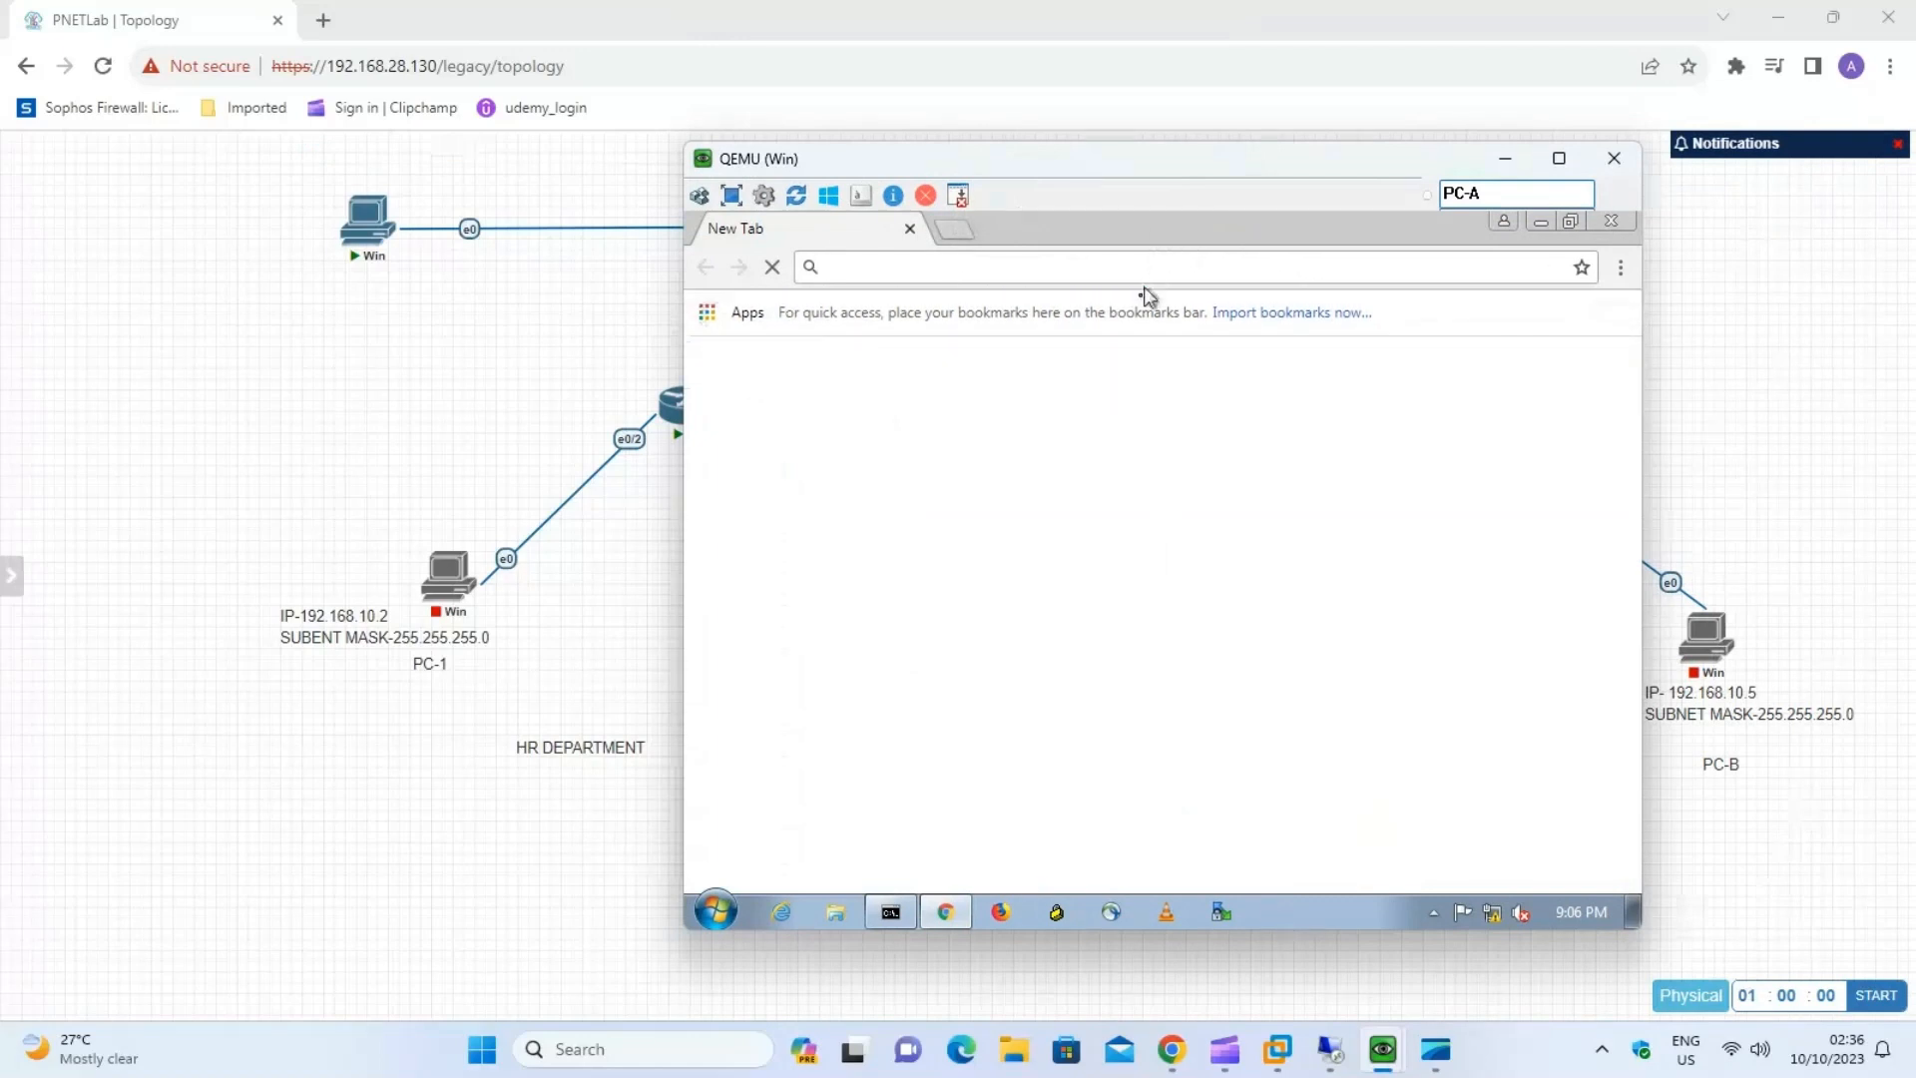
{"action": "type", "text": "goo"}
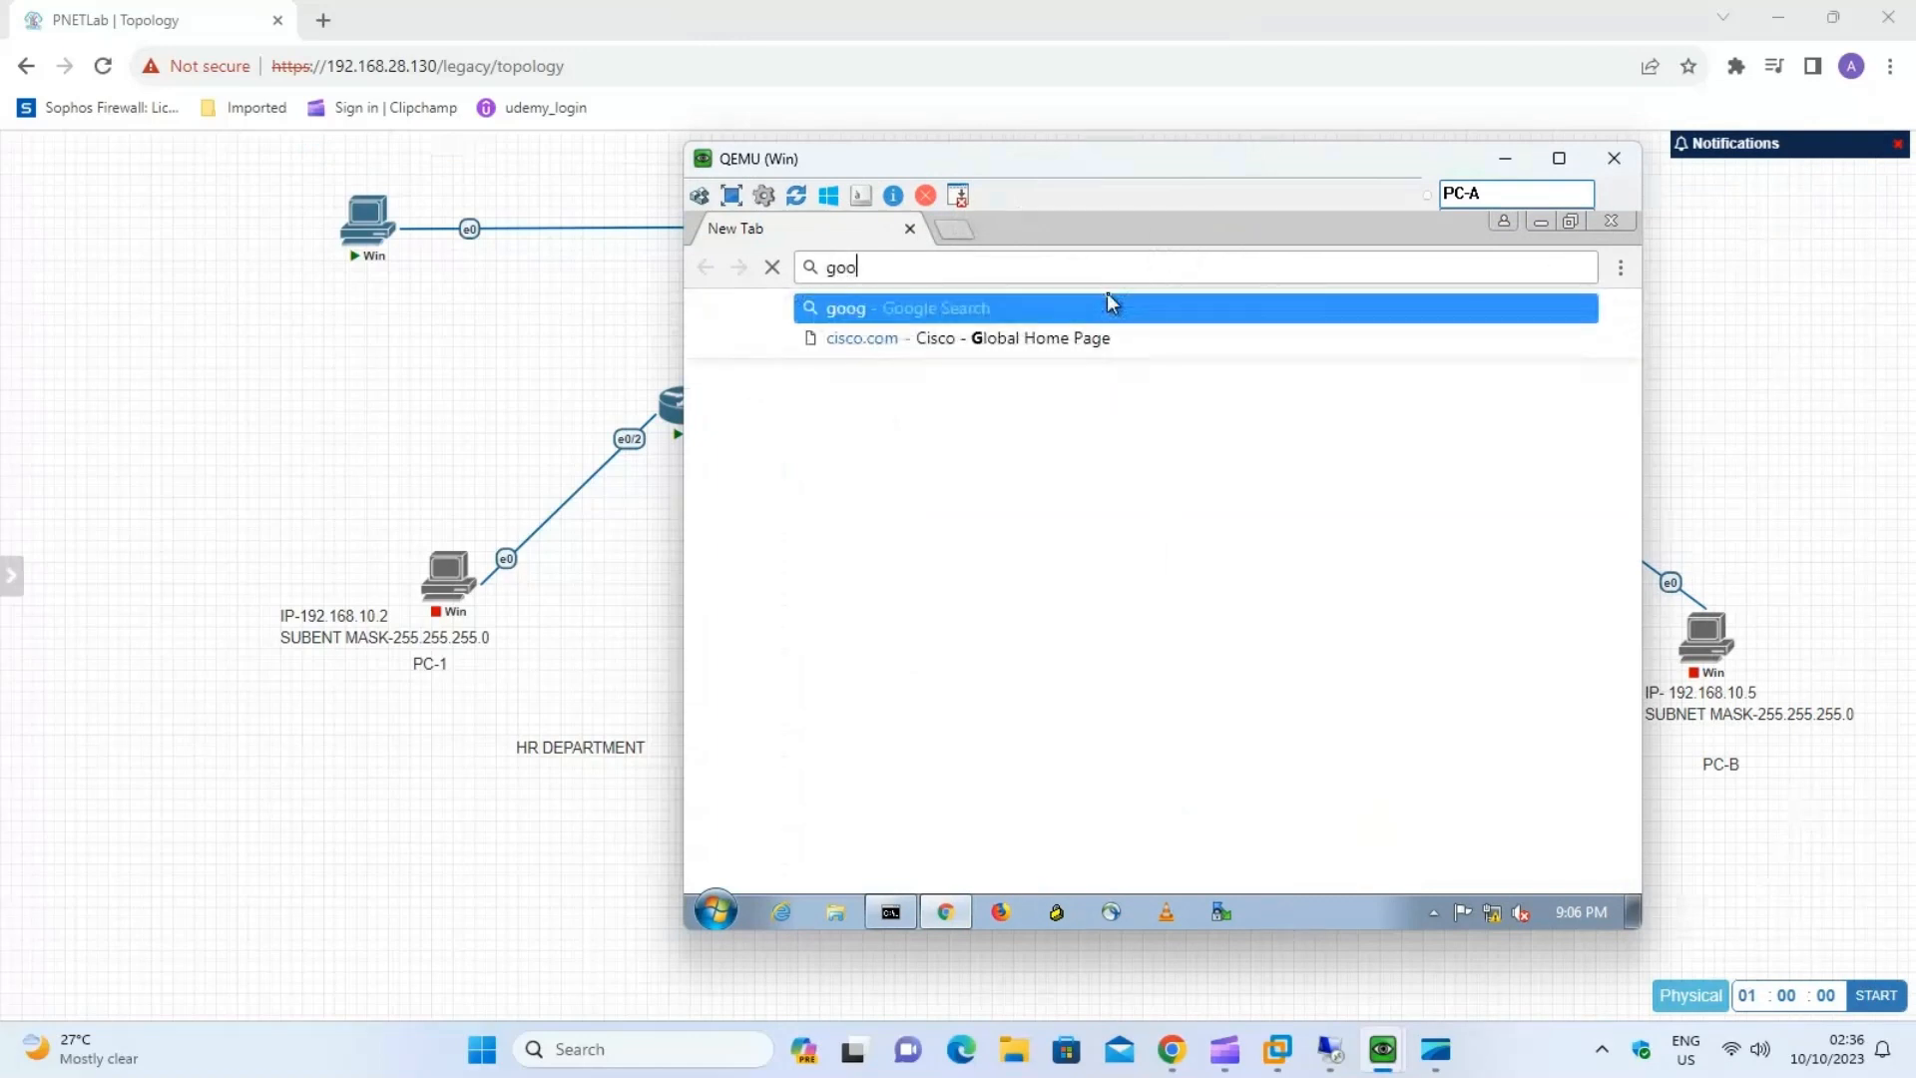
{"action": "type", "text": "gle.com"}
{"action": "key", "text": "Return"}
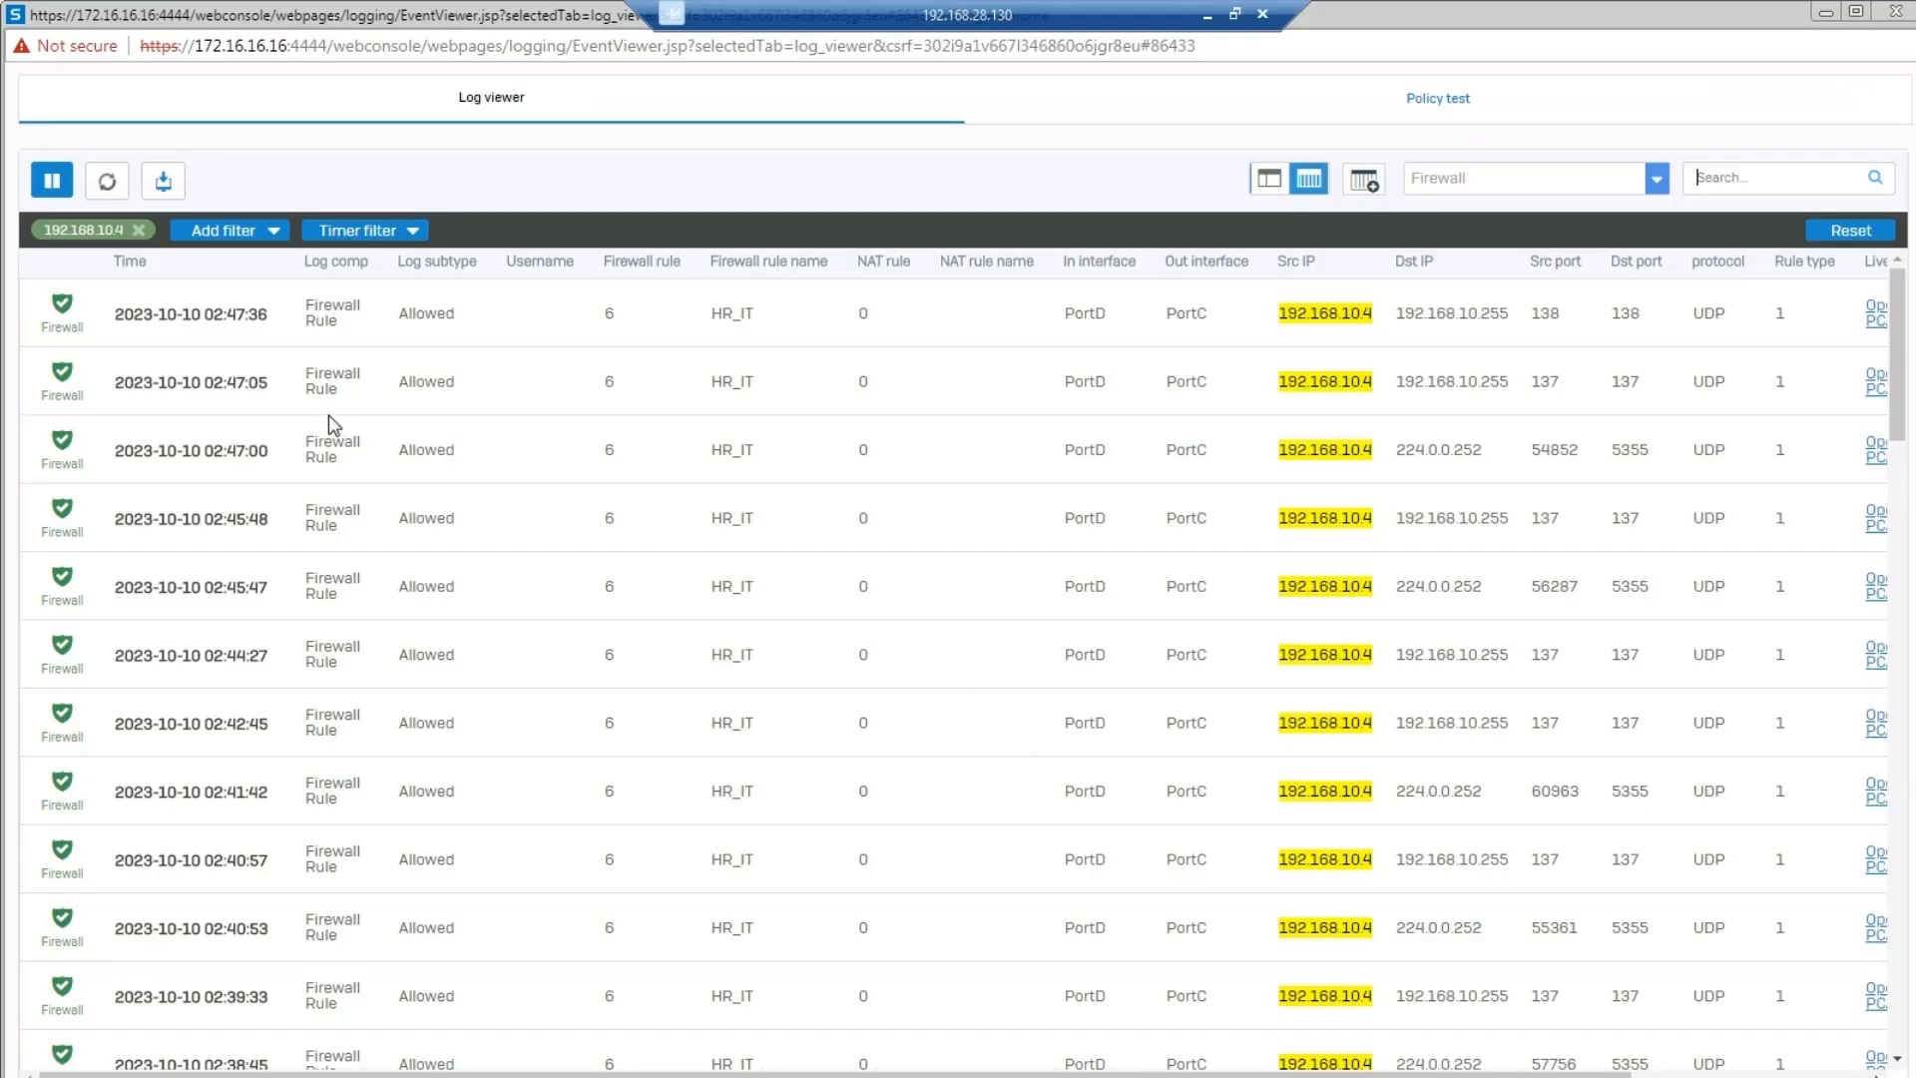
Close the Log viewer and start a new firewall rule named Internet_Zone.
{"action": "left_click", "coordinate": [1884, 22]}
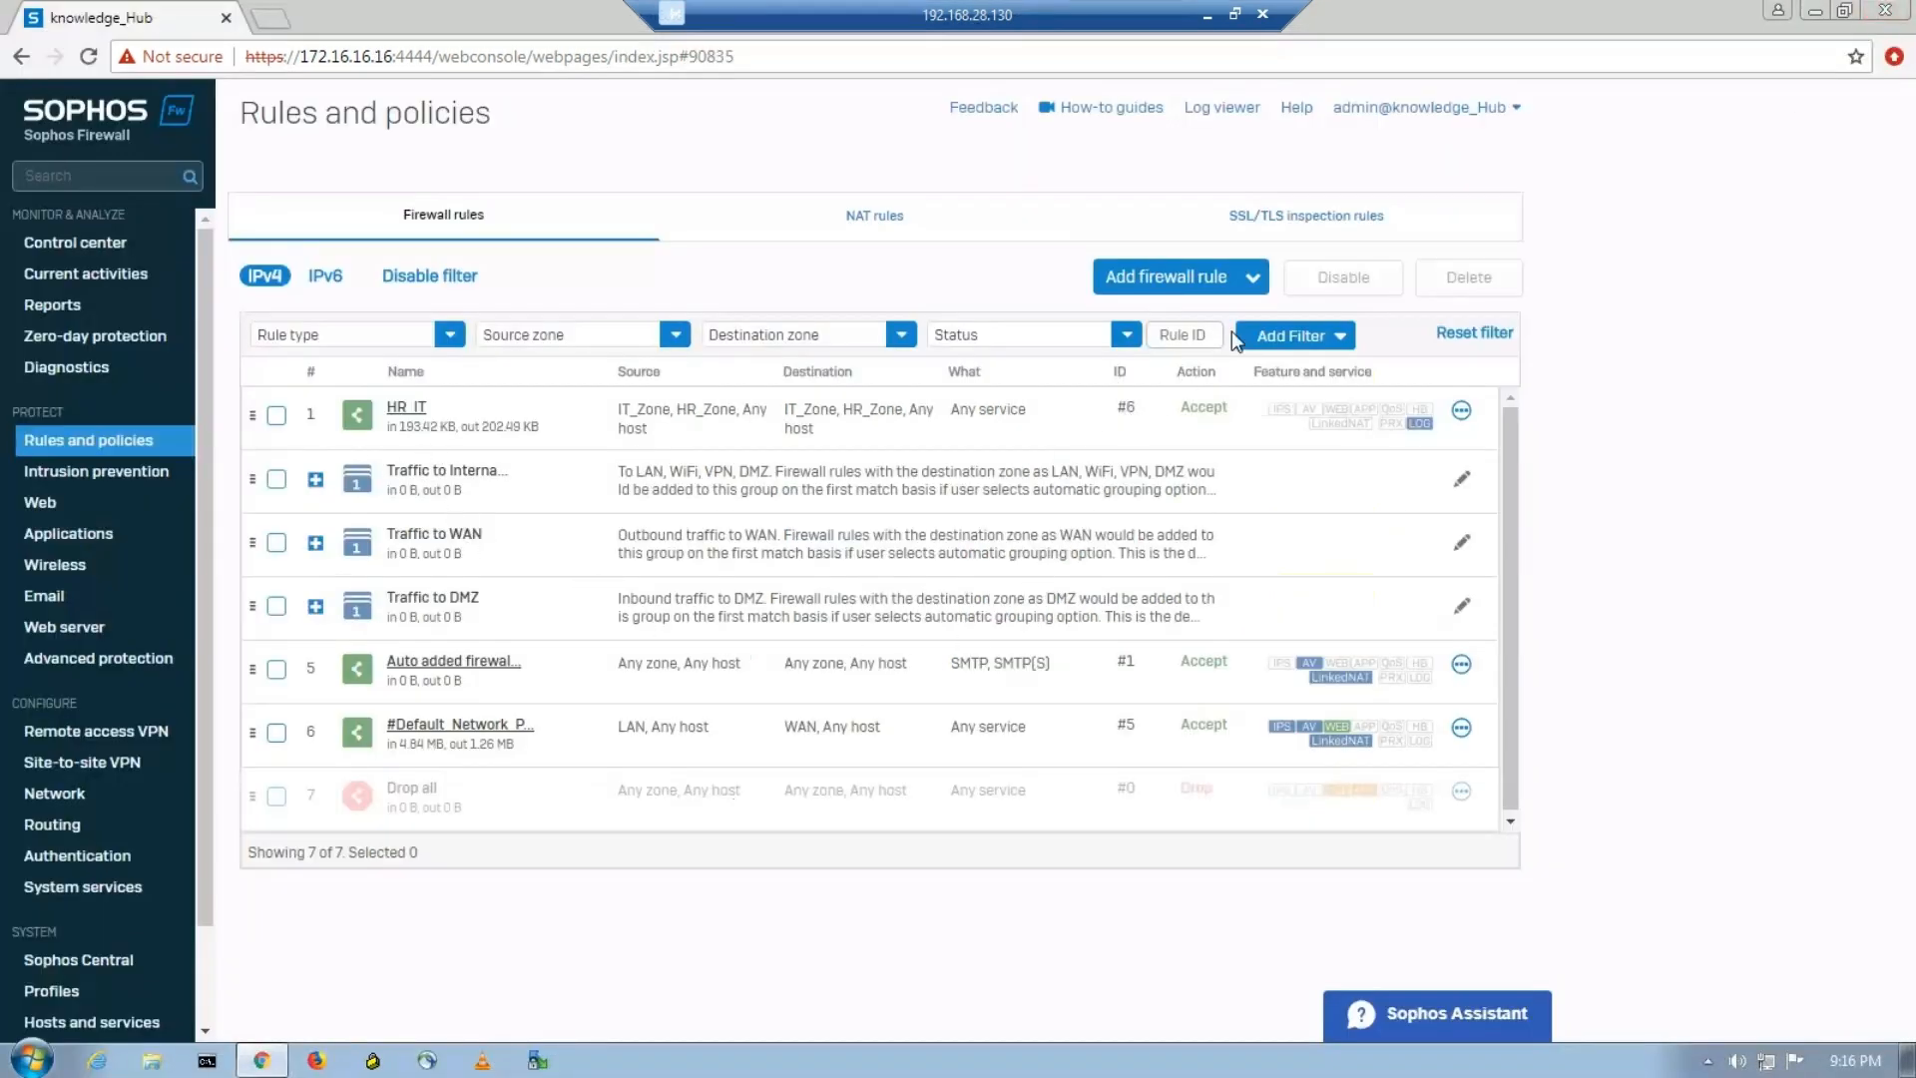
{"action": "left_click", "coordinate": [1250, 283]}
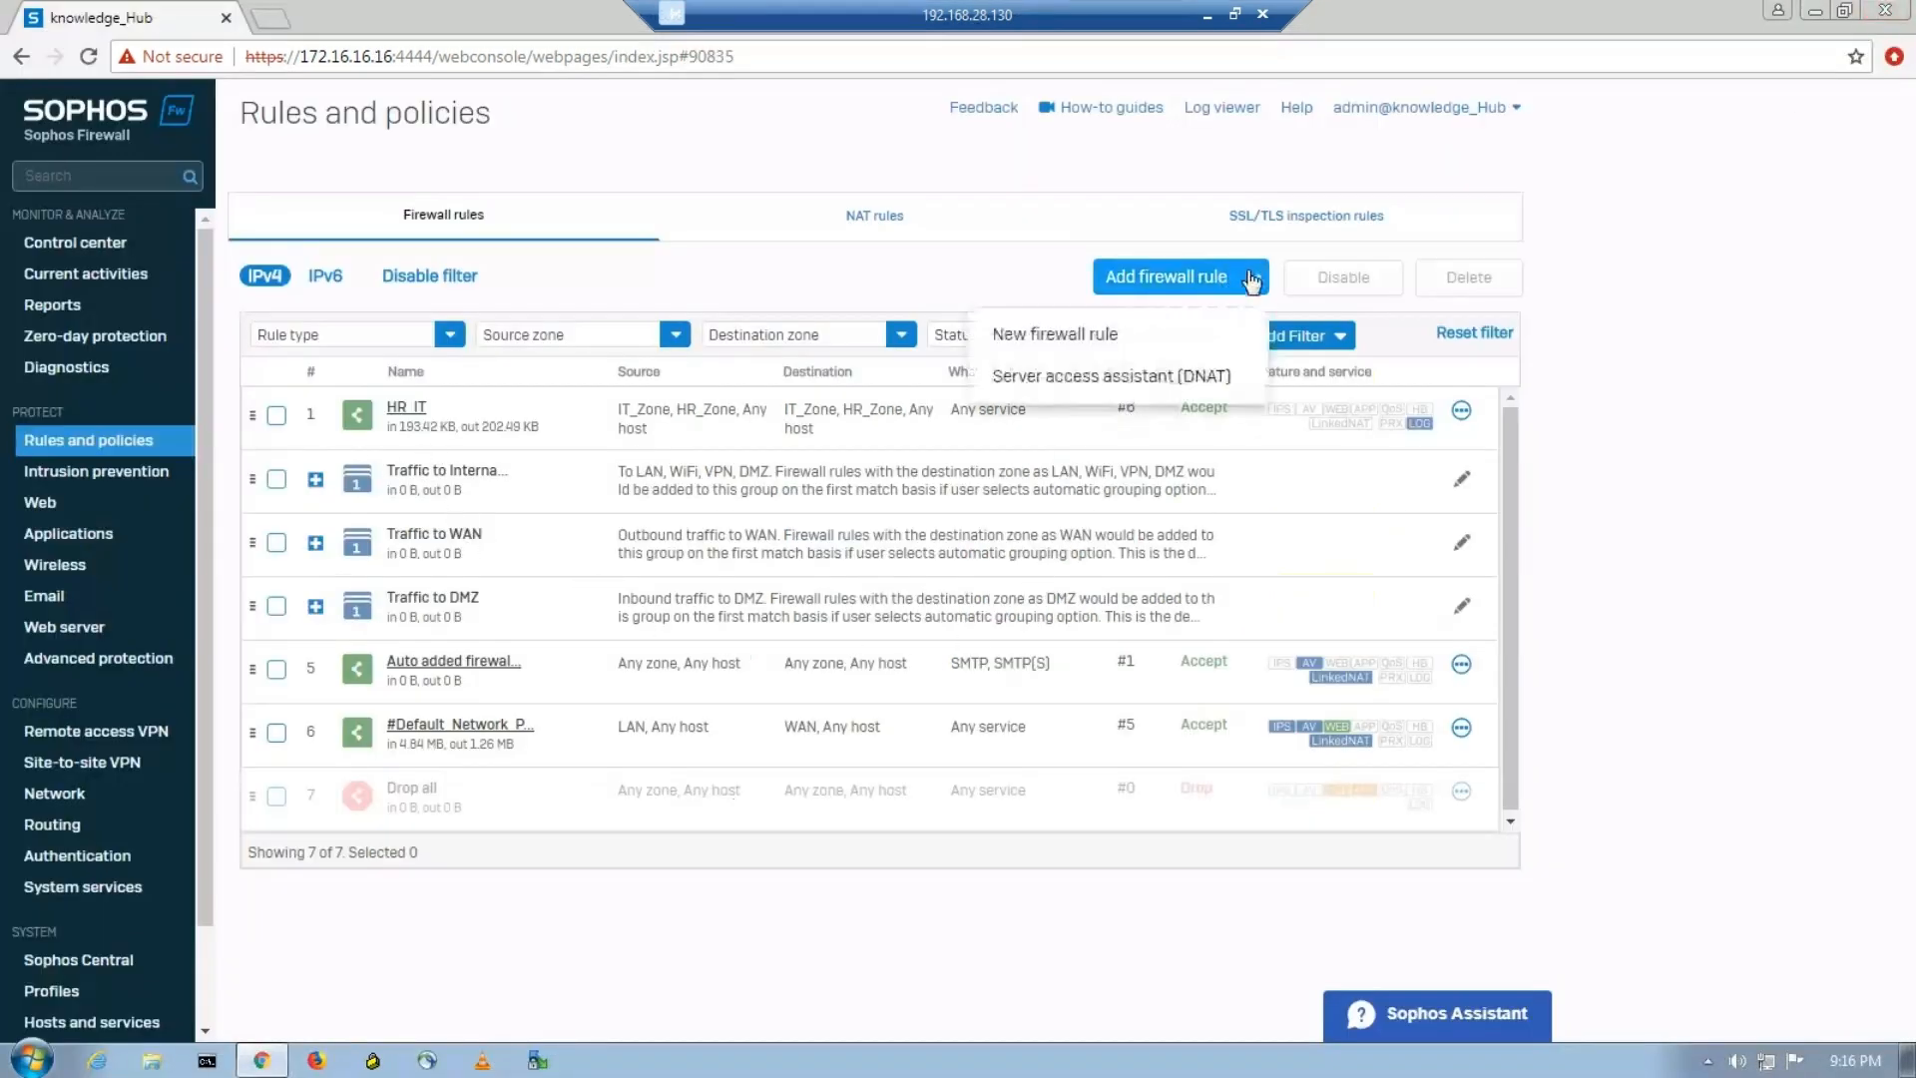
{"action": "left_click", "coordinate": [1112, 332]}
{"action": "left_click", "coordinate": [505, 280]}
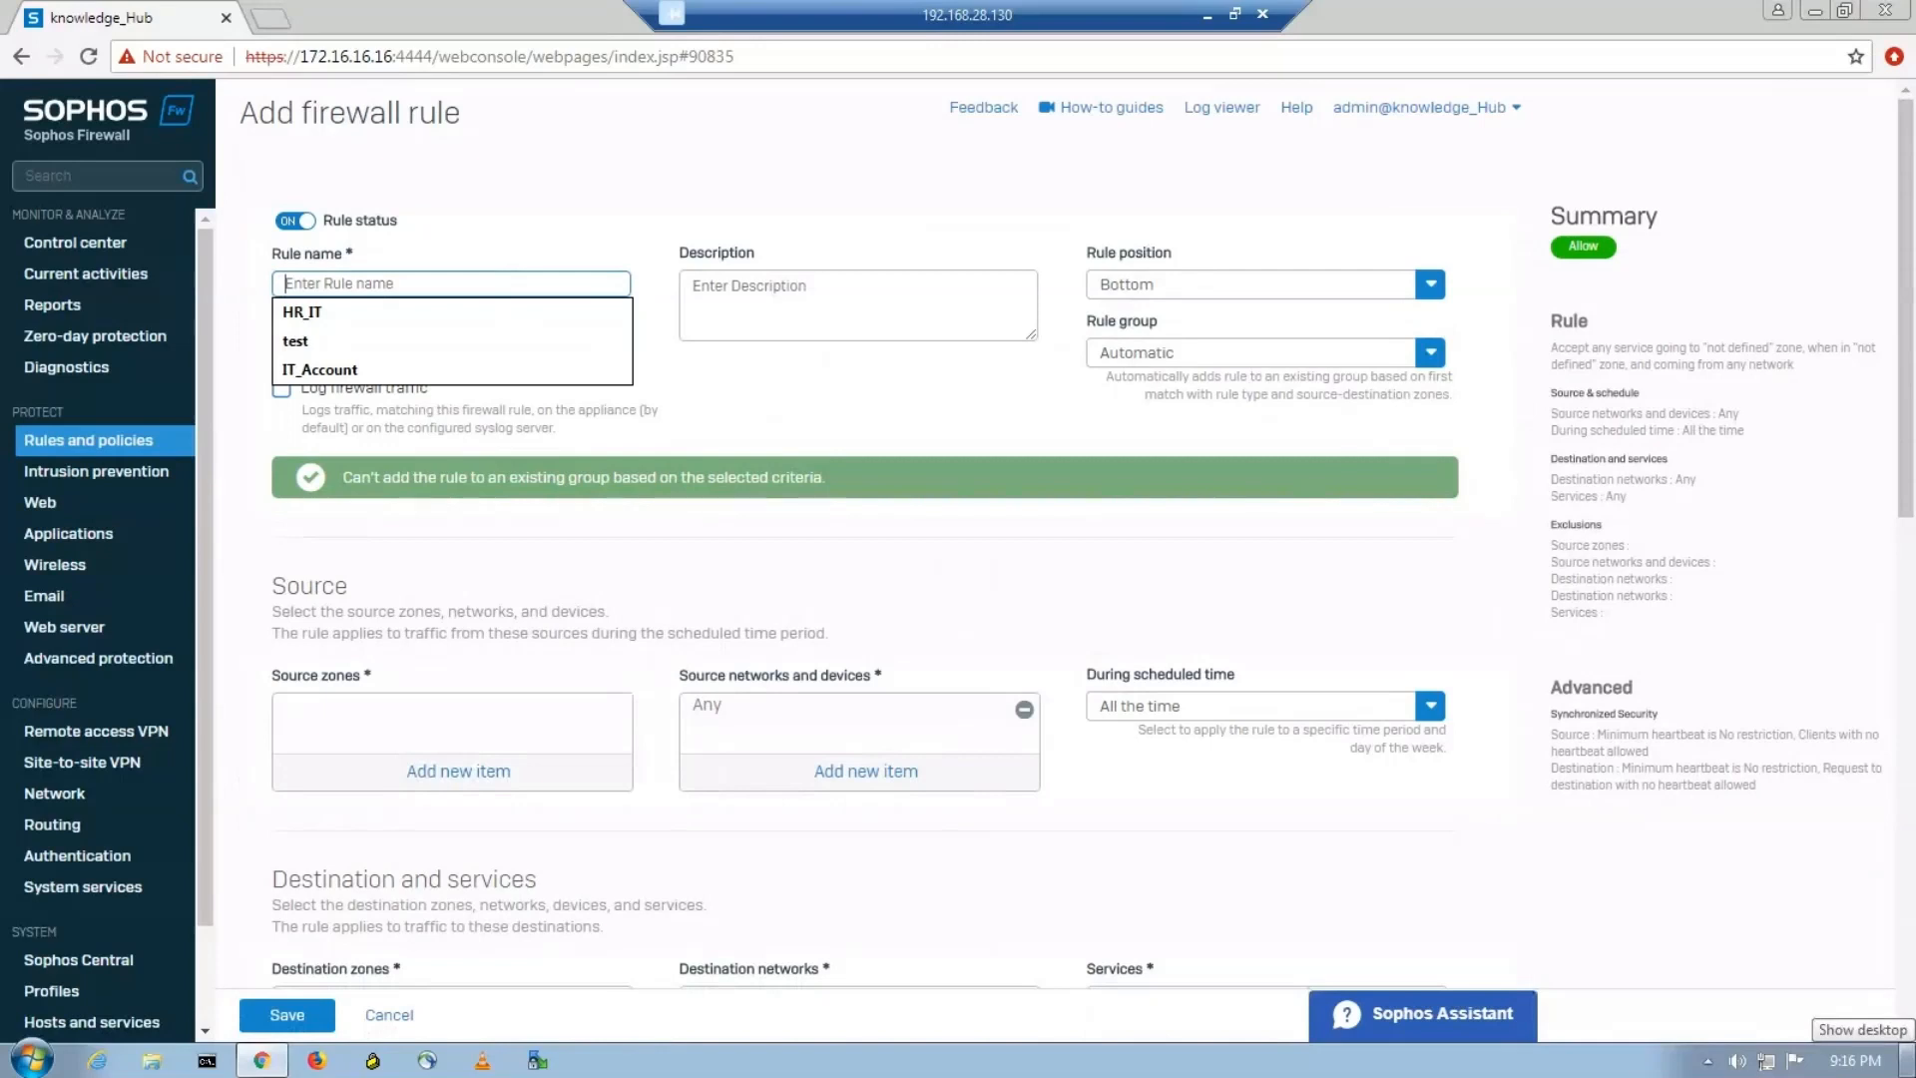
{"action": "type", "text": "Internet_Zone"}
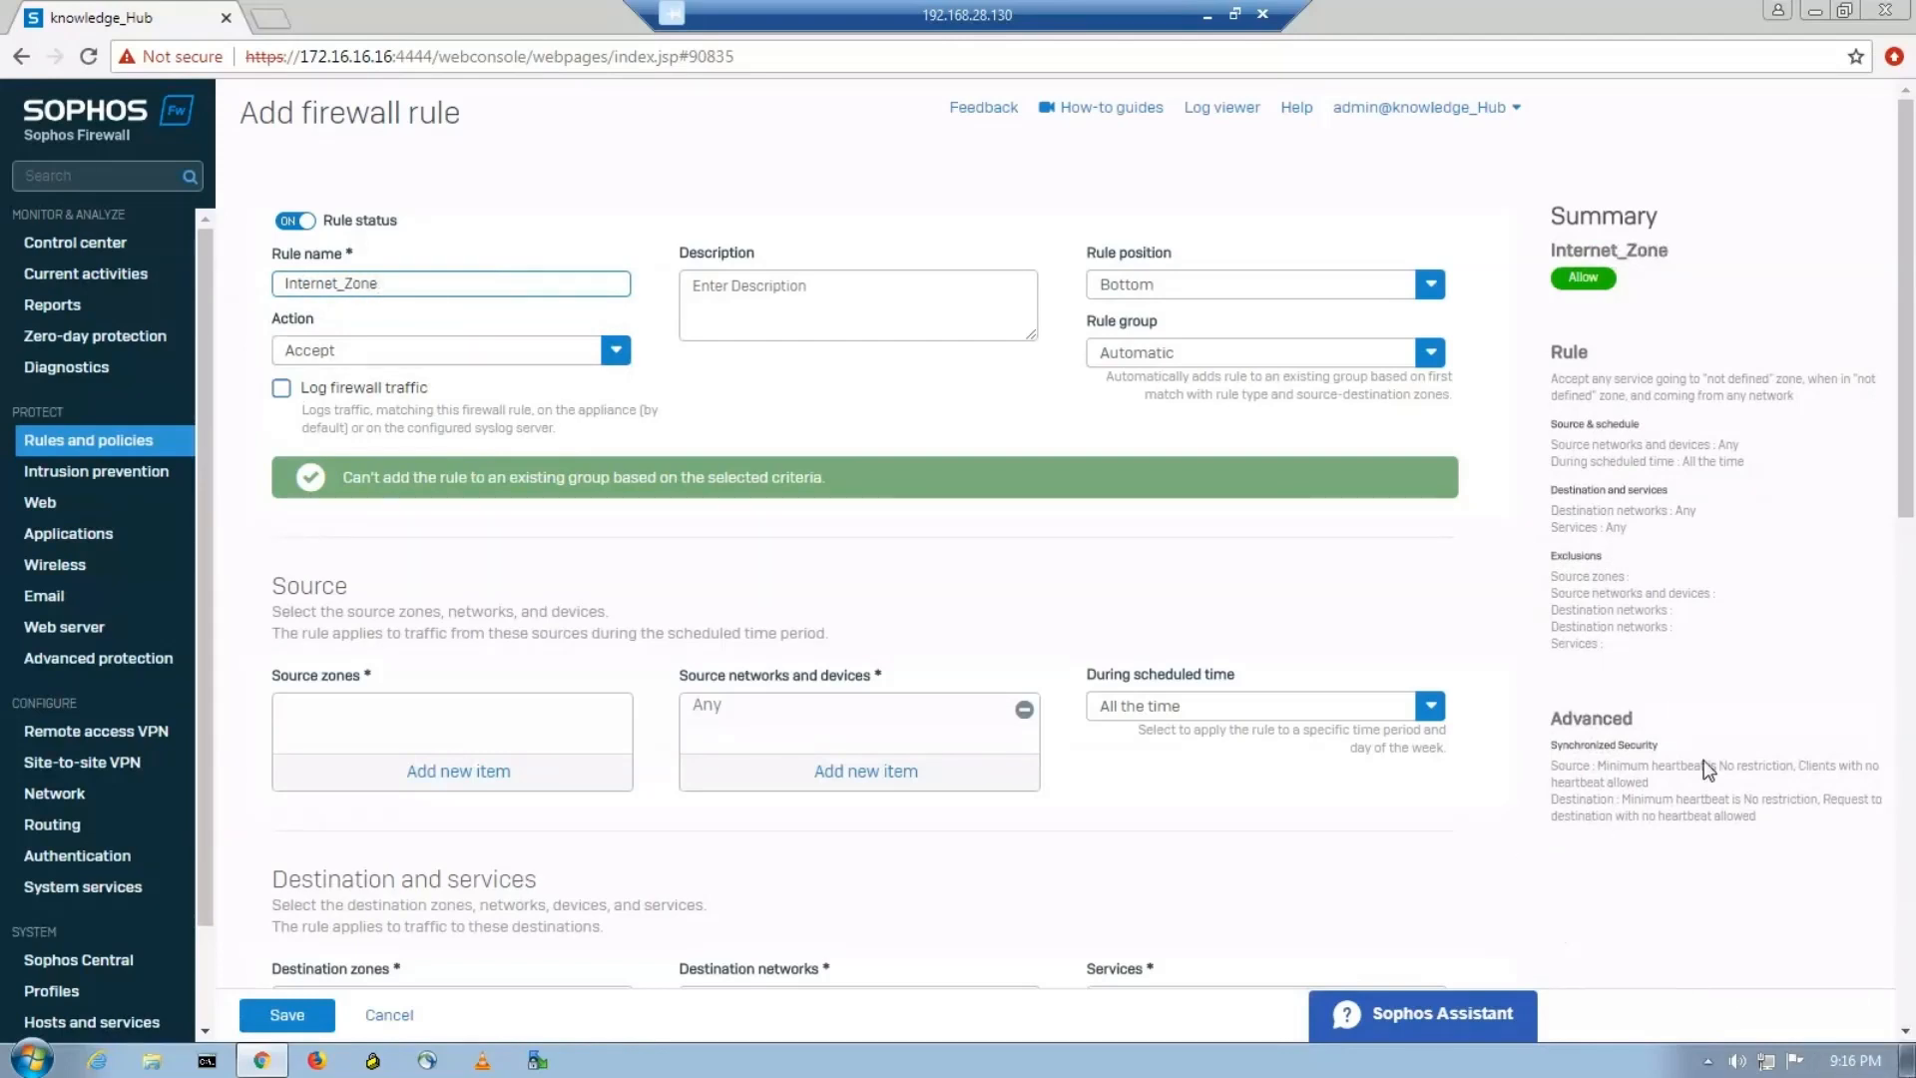
Give the Internet_Zone rule the description "For HR & IT", set its position to Top and enable firewall traffic logging.
{"action": "left_click", "coordinate": [813, 308]}
{"action": "type", "text": "For HR & IT"}
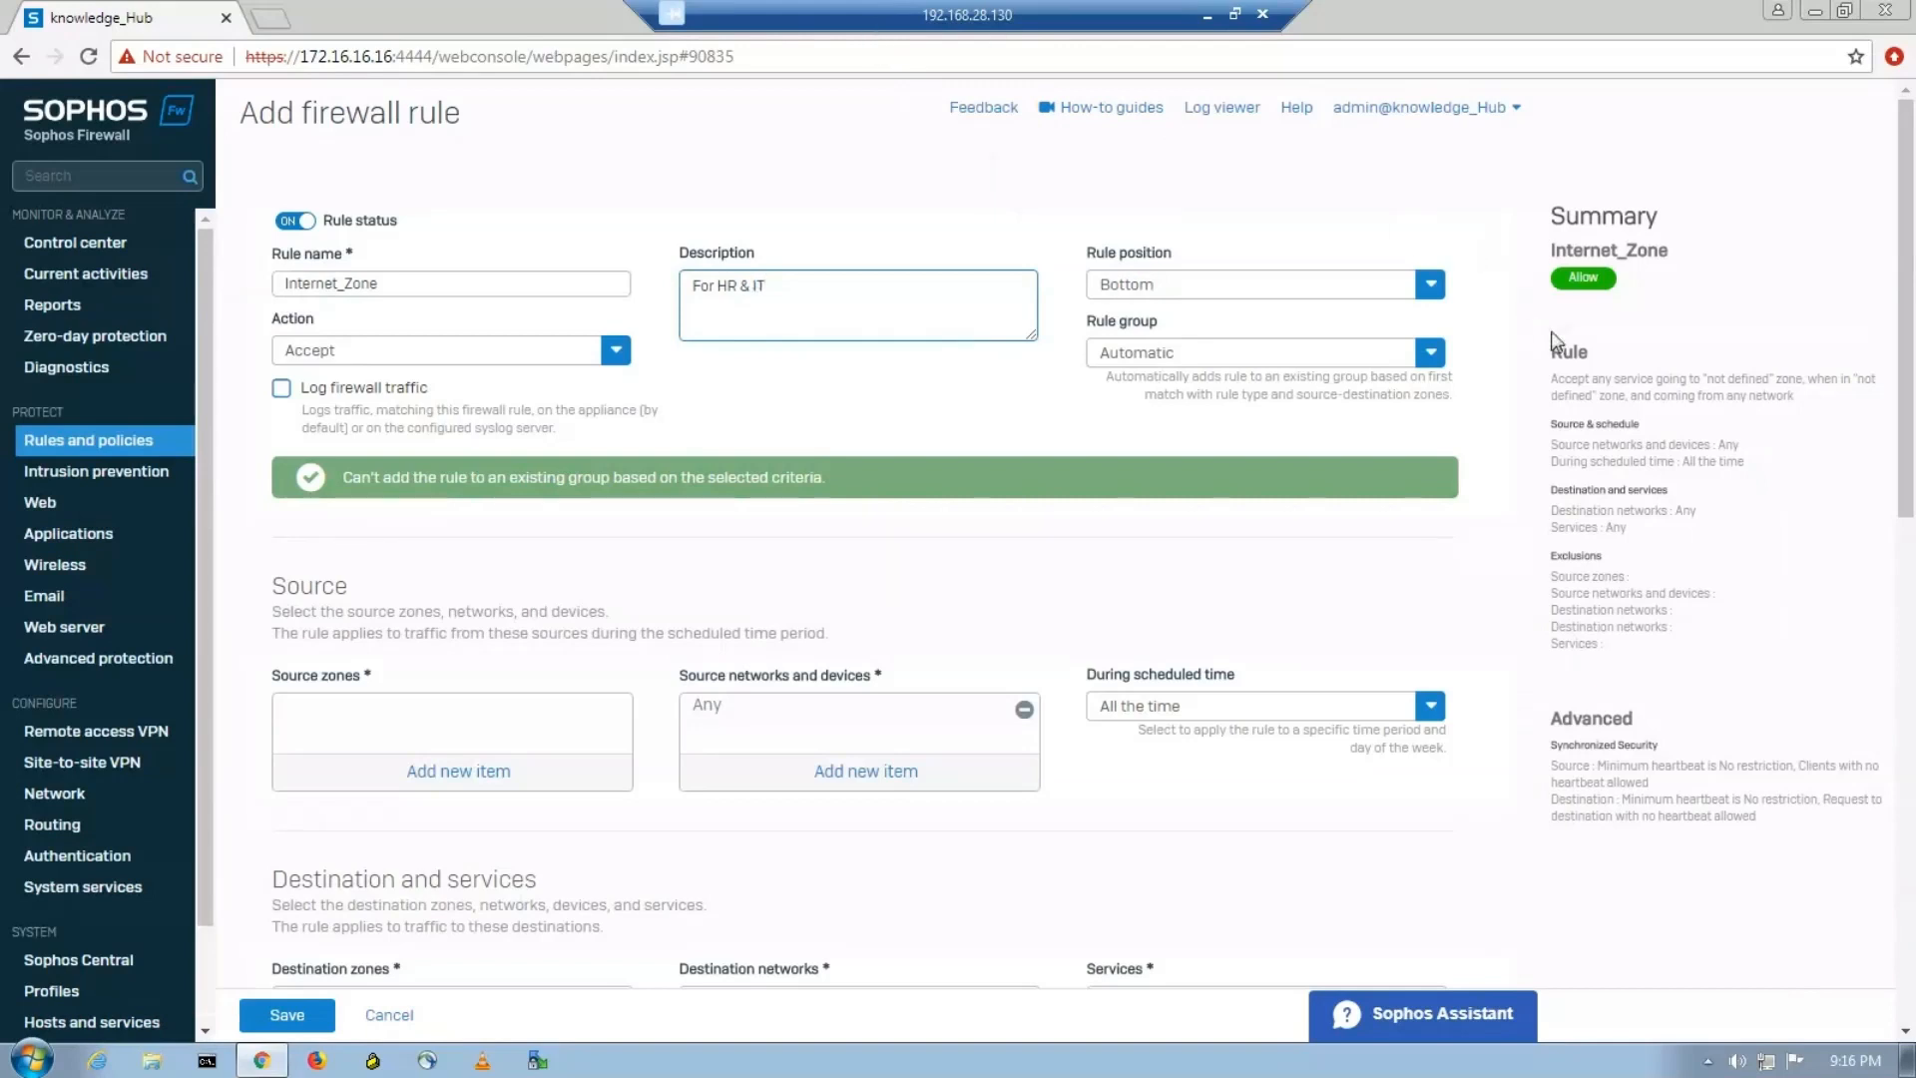
{"action": "left_click", "coordinate": [1430, 285]}
{"action": "left_click", "coordinate": [1194, 325]}
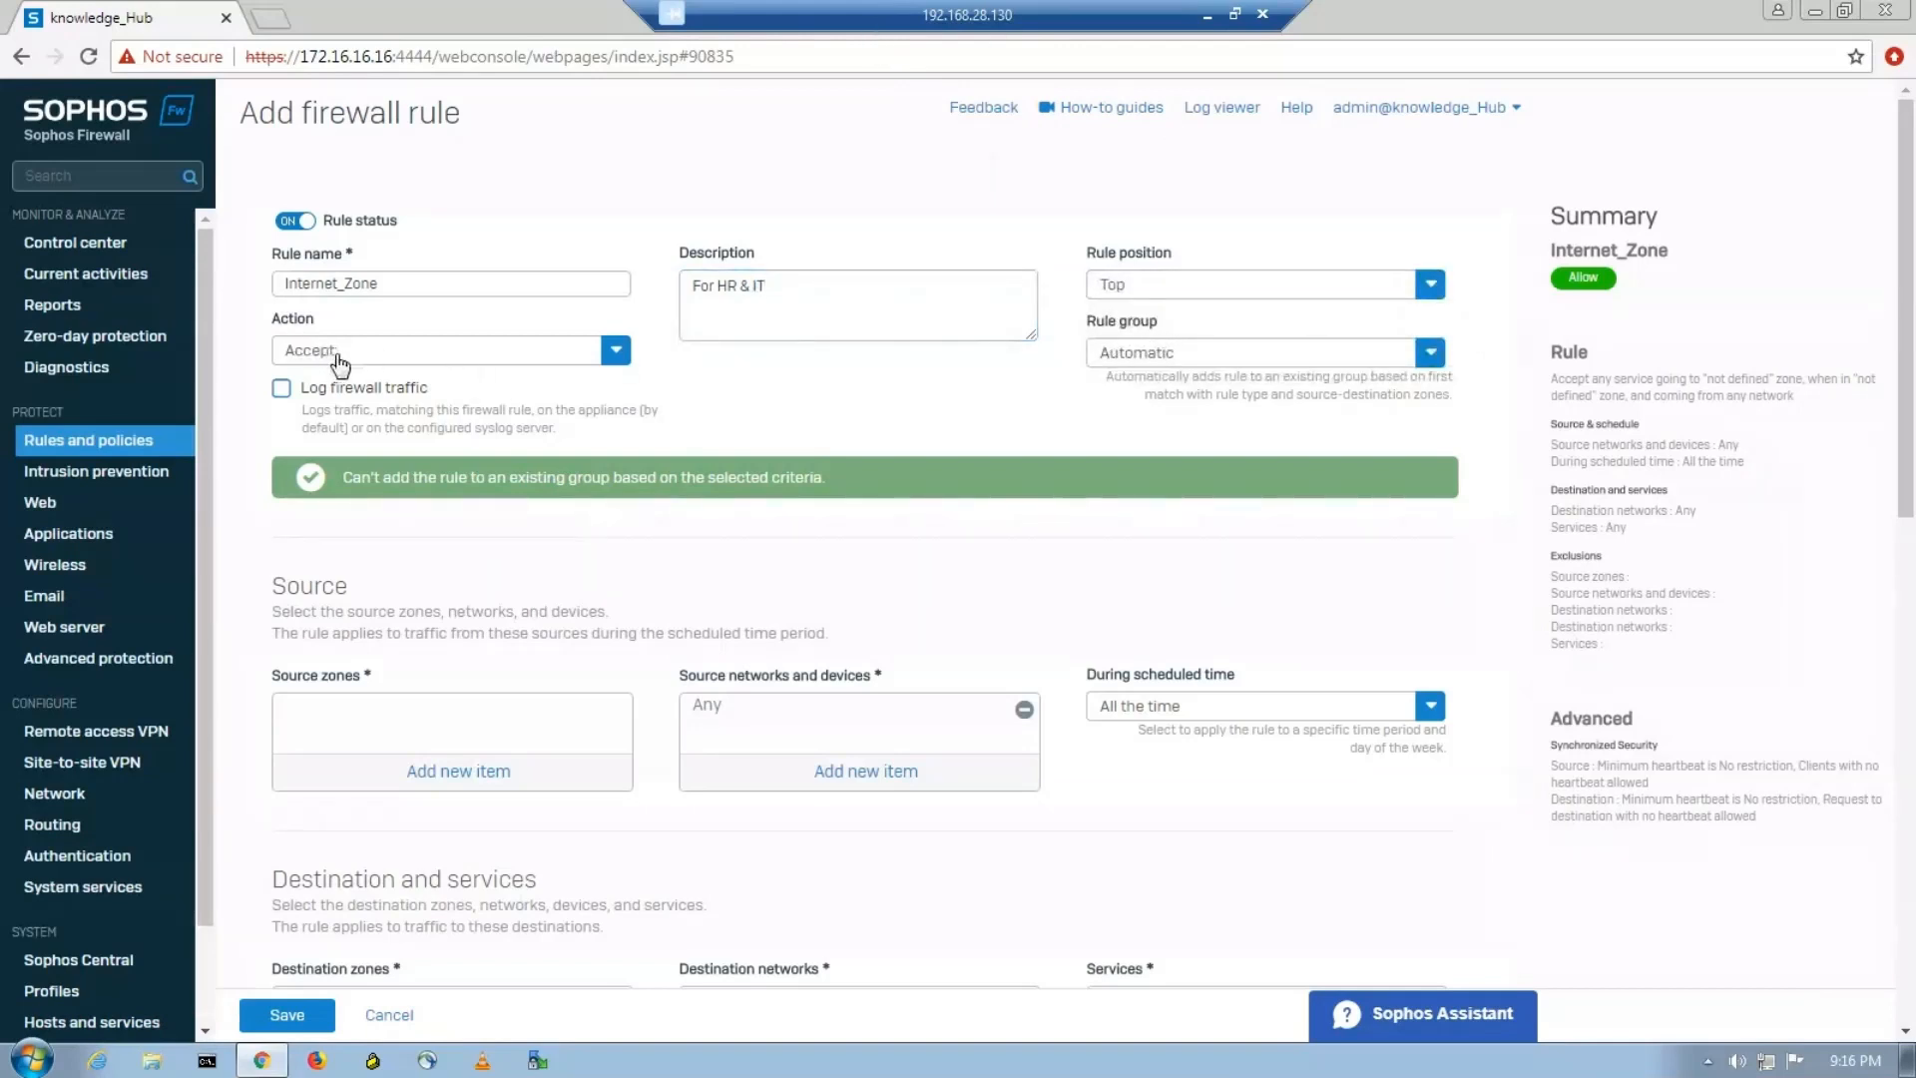
{"action": "left_click", "coordinate": [281, 388]}
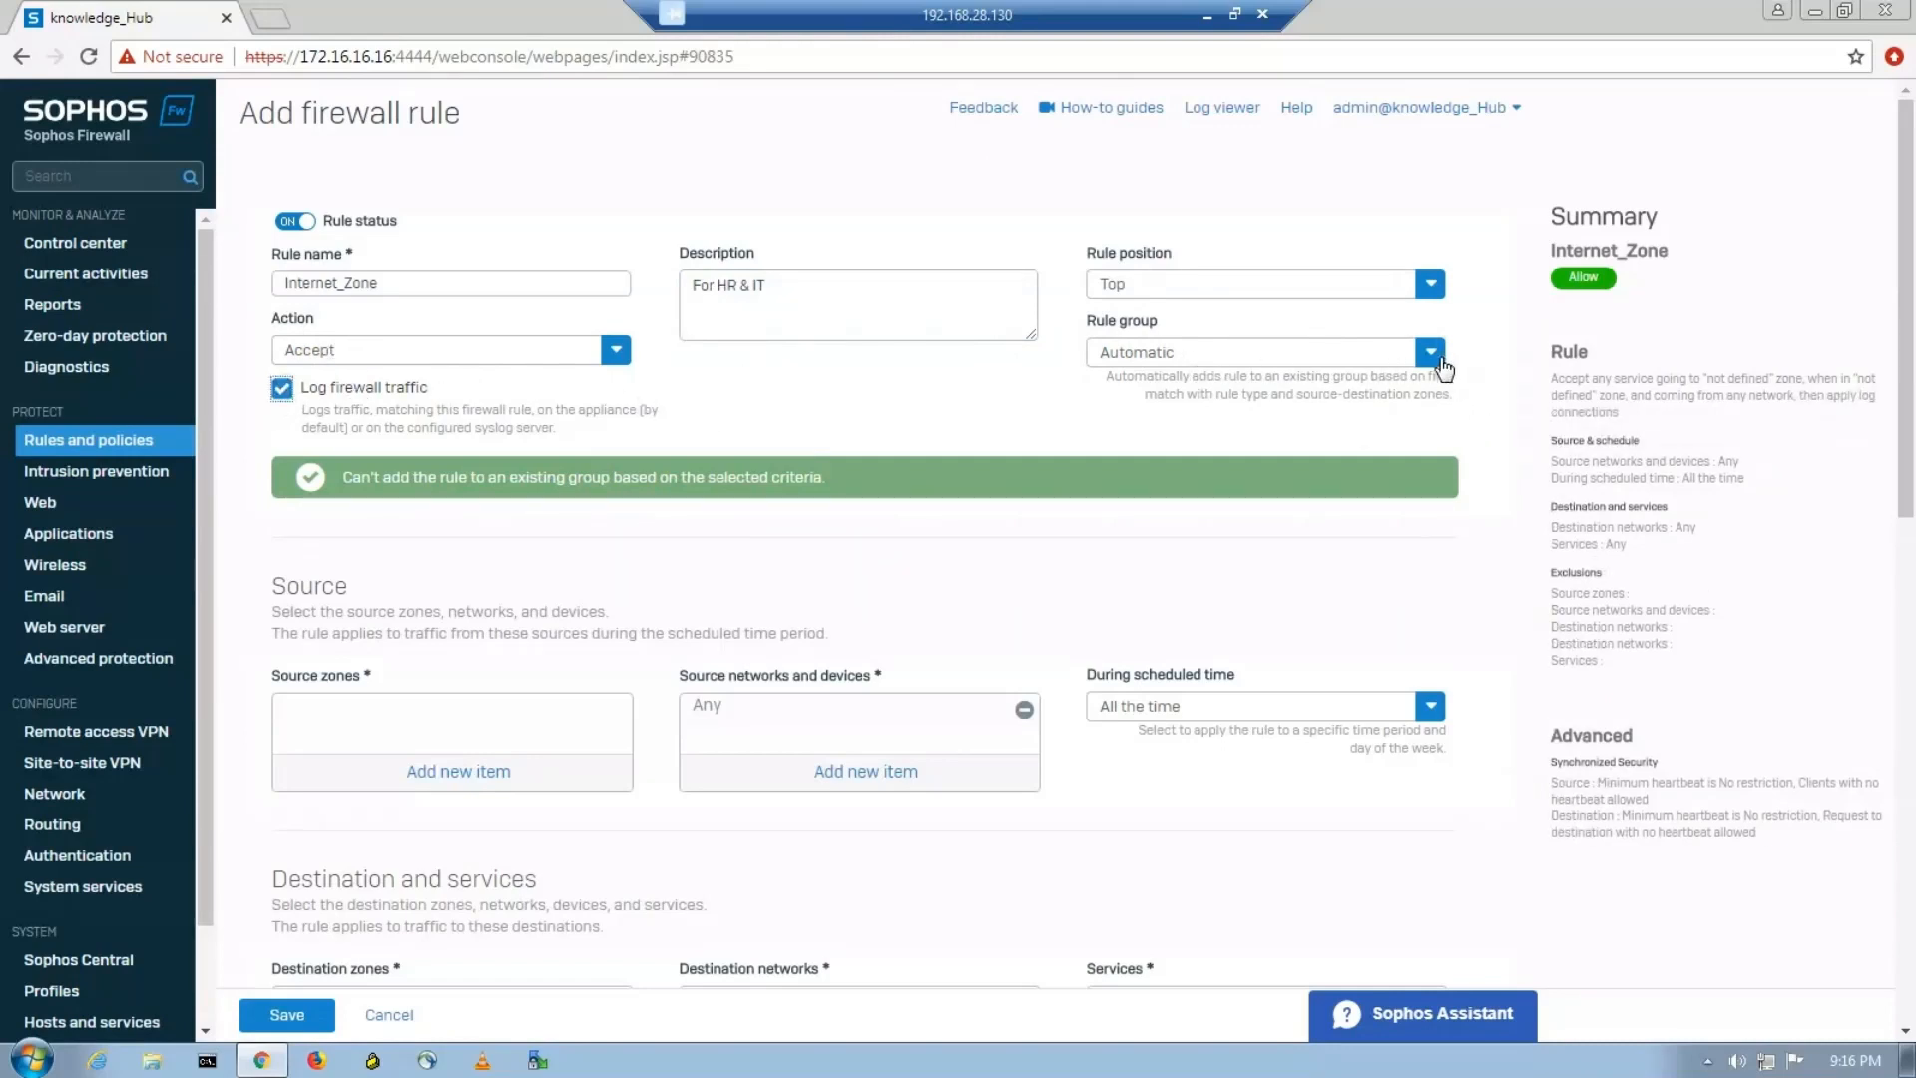
Set the Internet_Zone rule's group to None and select HR_Zone and IT_Zone as its source zones.
{"action": "left_click", "coordinate": [1432, 353]}
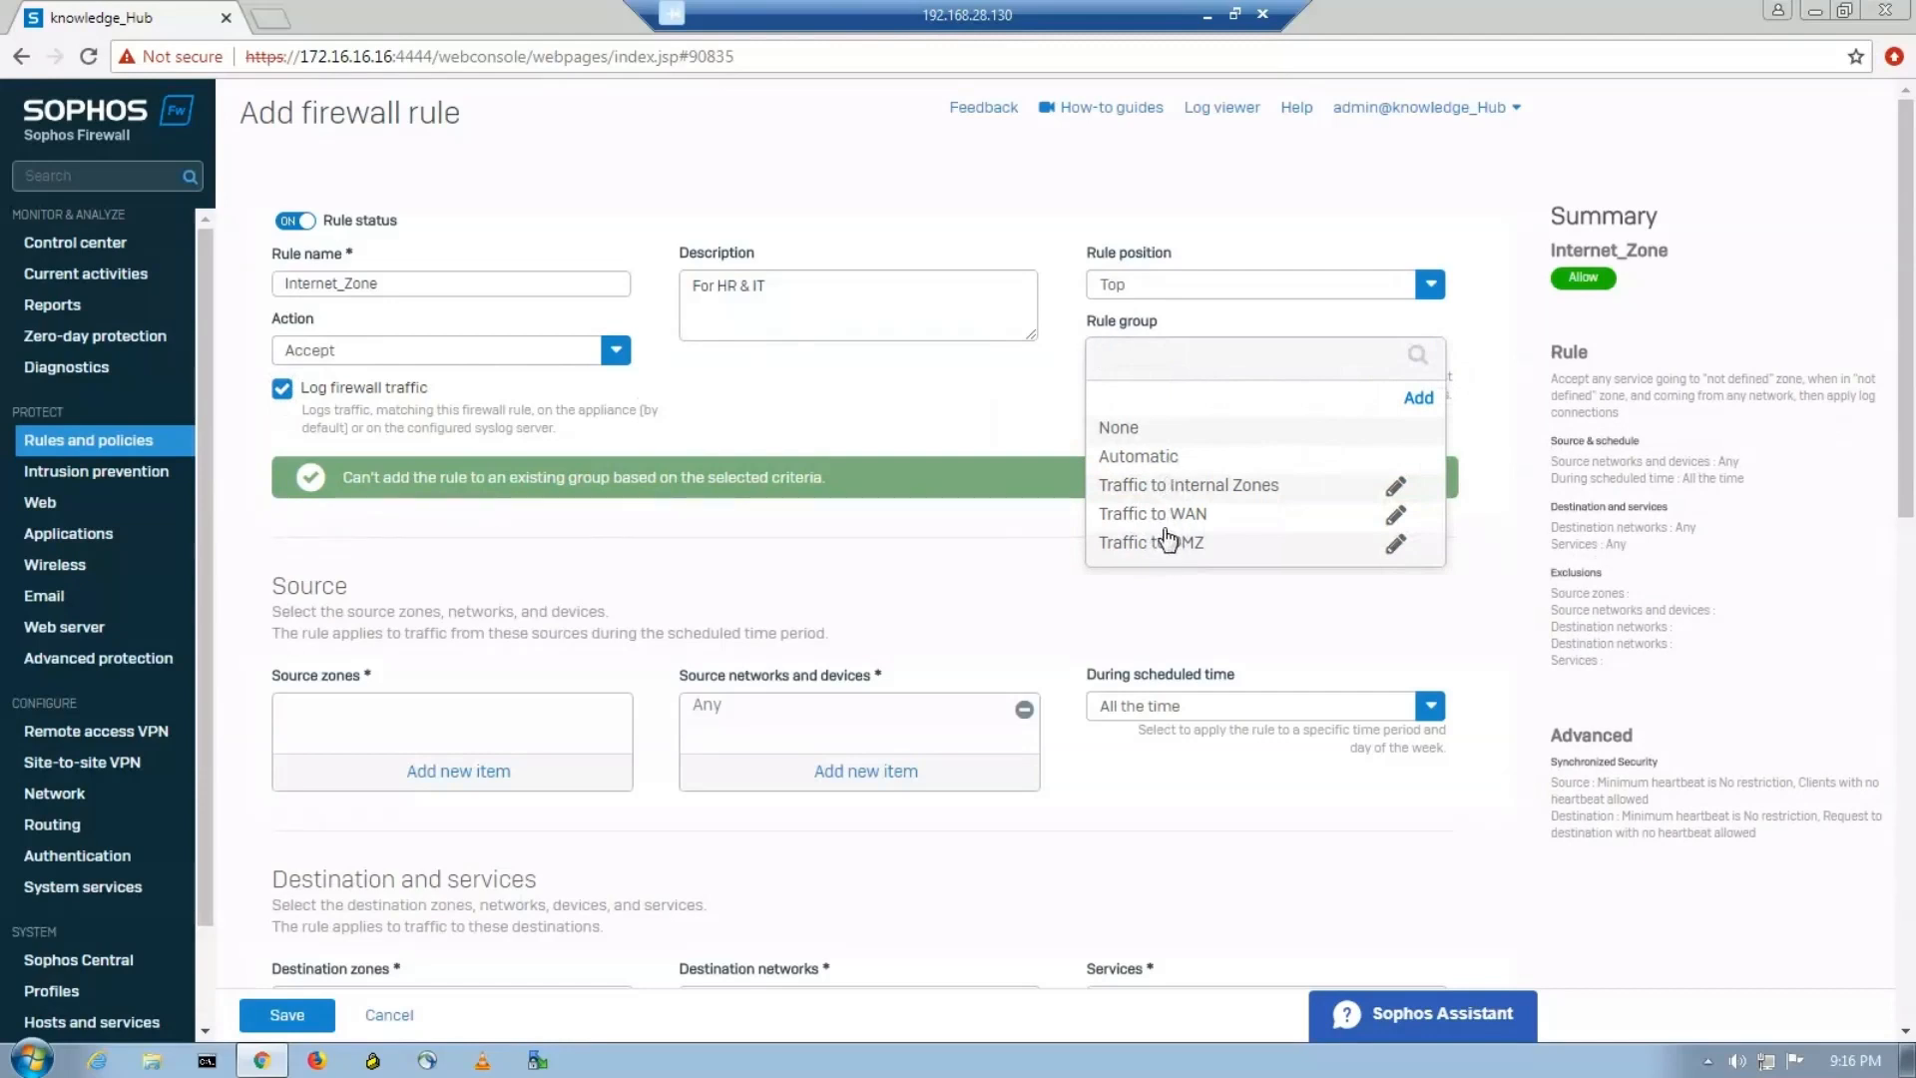
{"action": "left_click", "coordinate": [1126, 431]}
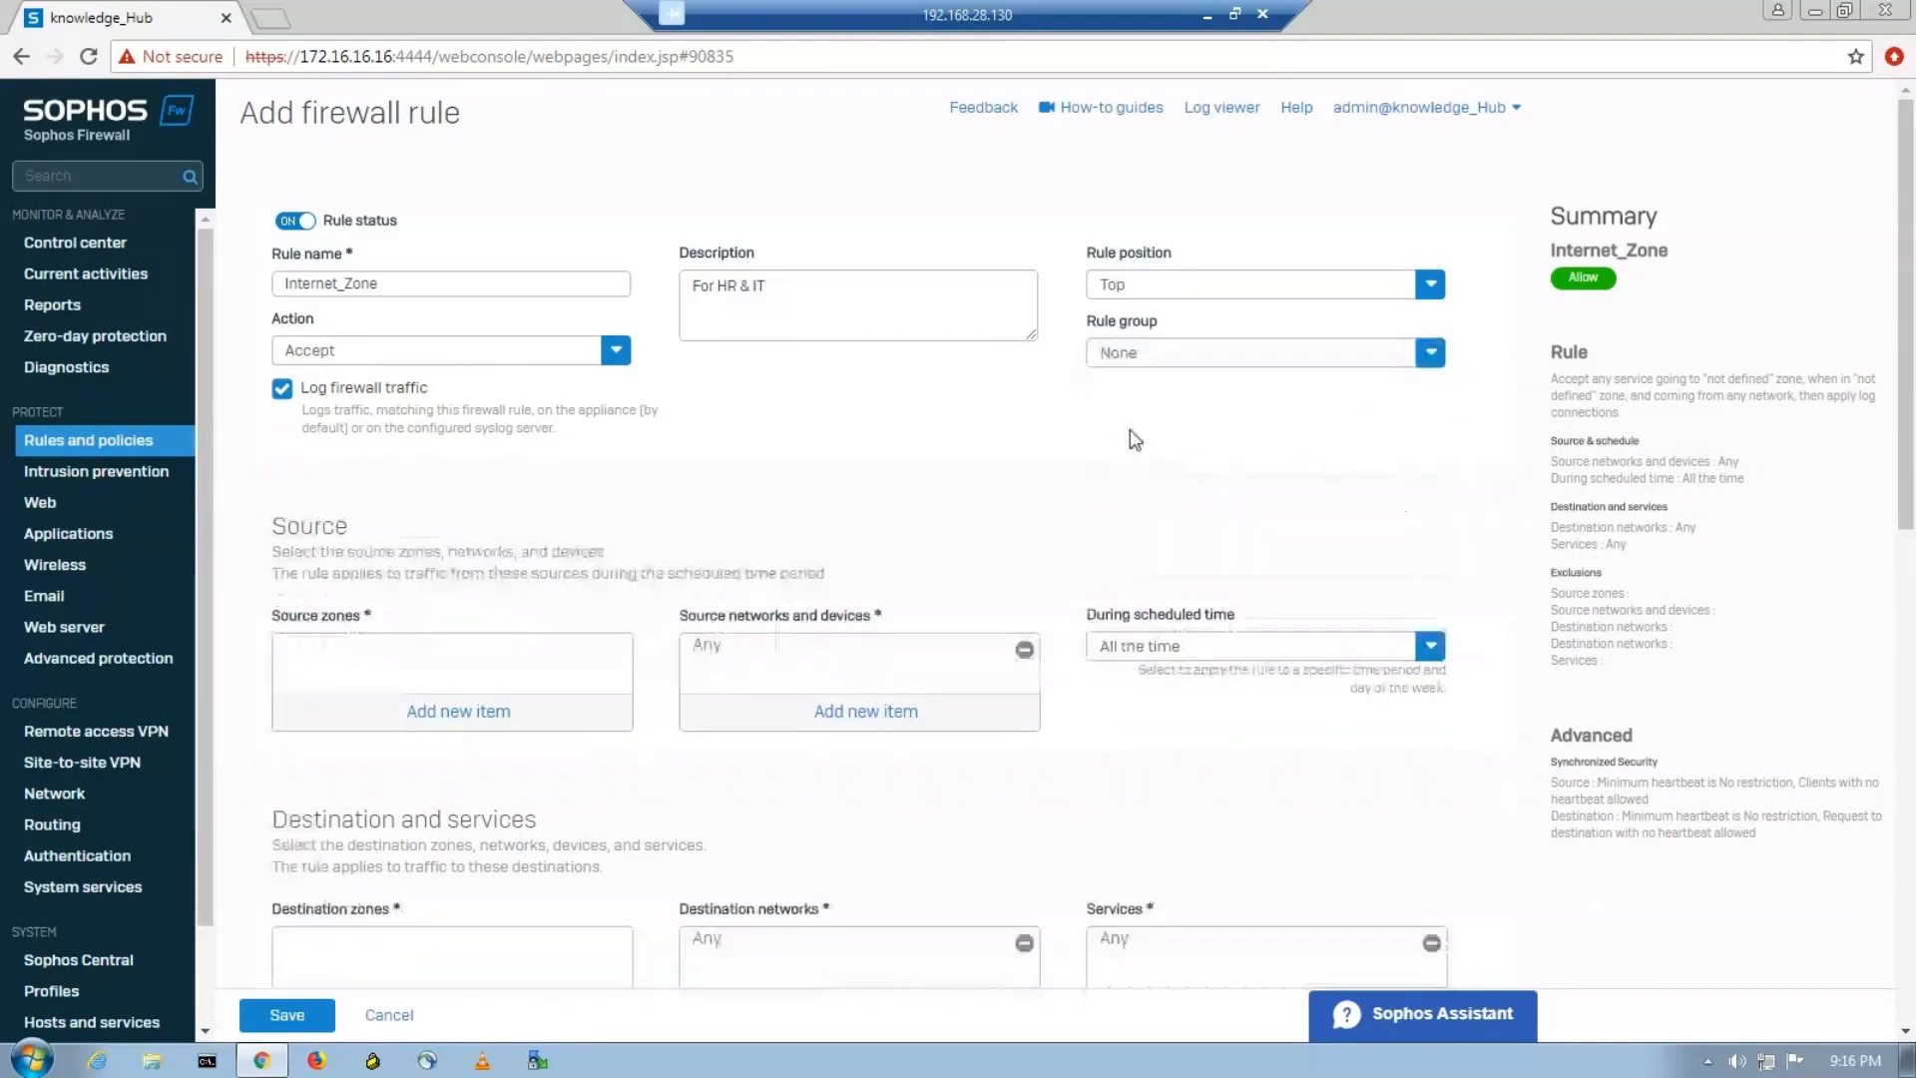
{"action": "left_click", "coordinate": [458, 712]}
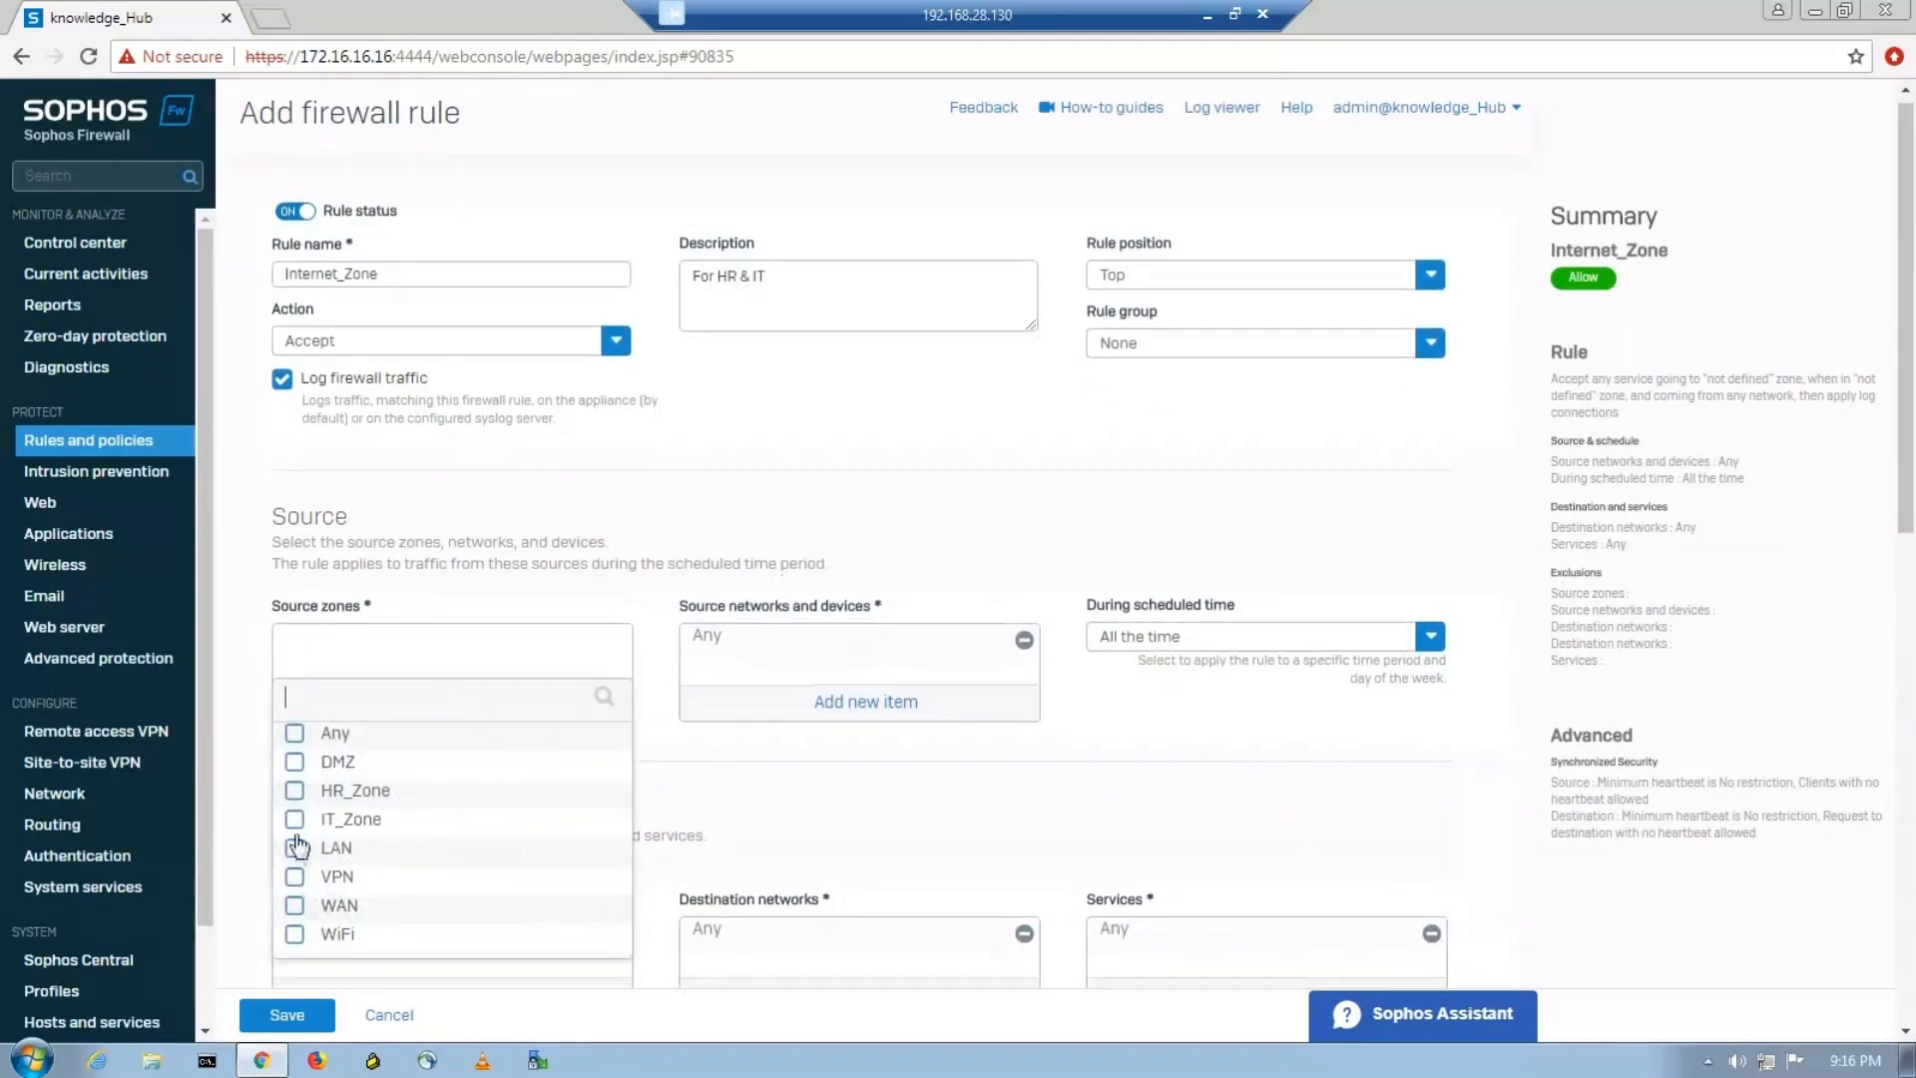
{"action": "left_click", "coordinate": [295, 790]}
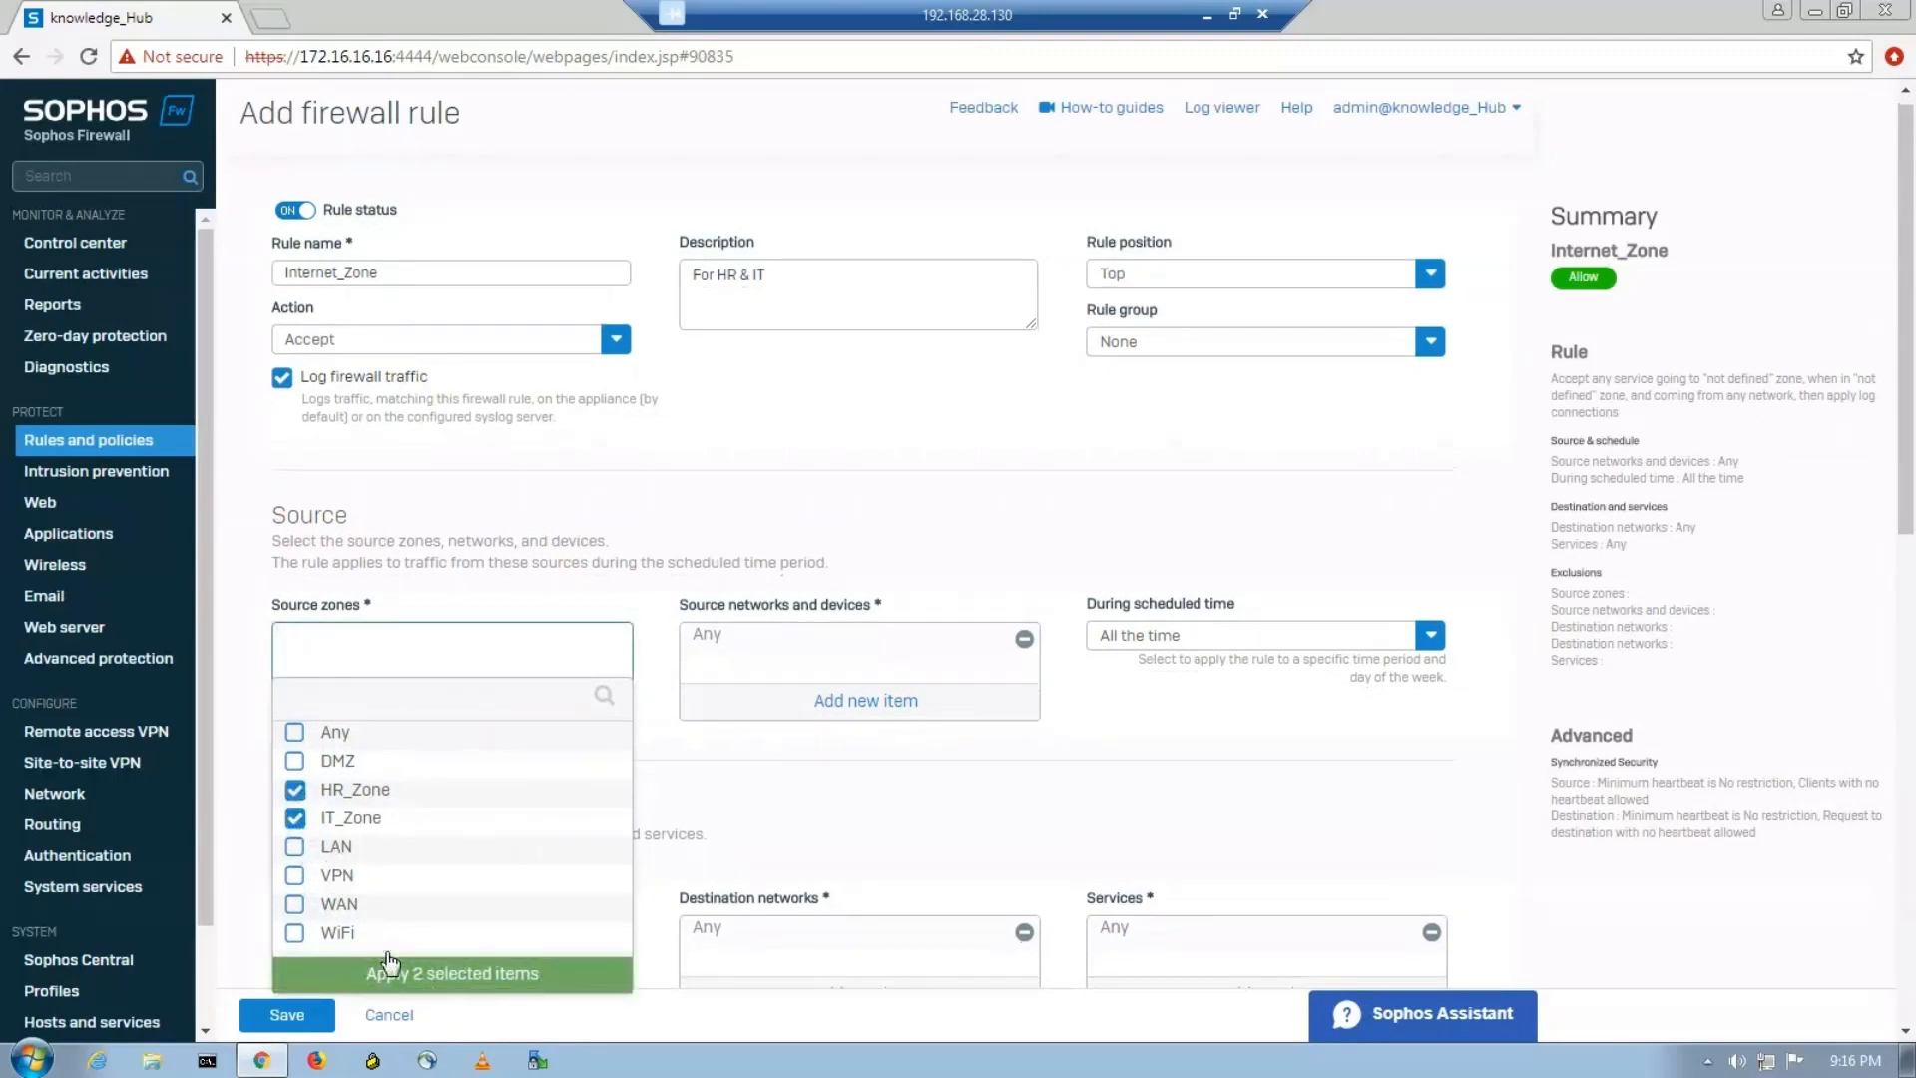
{"action": "left_click", "coordinate": [430, 978]}
Set WAN as the Internet_Zone rule's destination zone and save the rule.
{"action": "scroll", "coordinate": [513, 883], "scroll_direction": "down", "scroll_amount": 4}
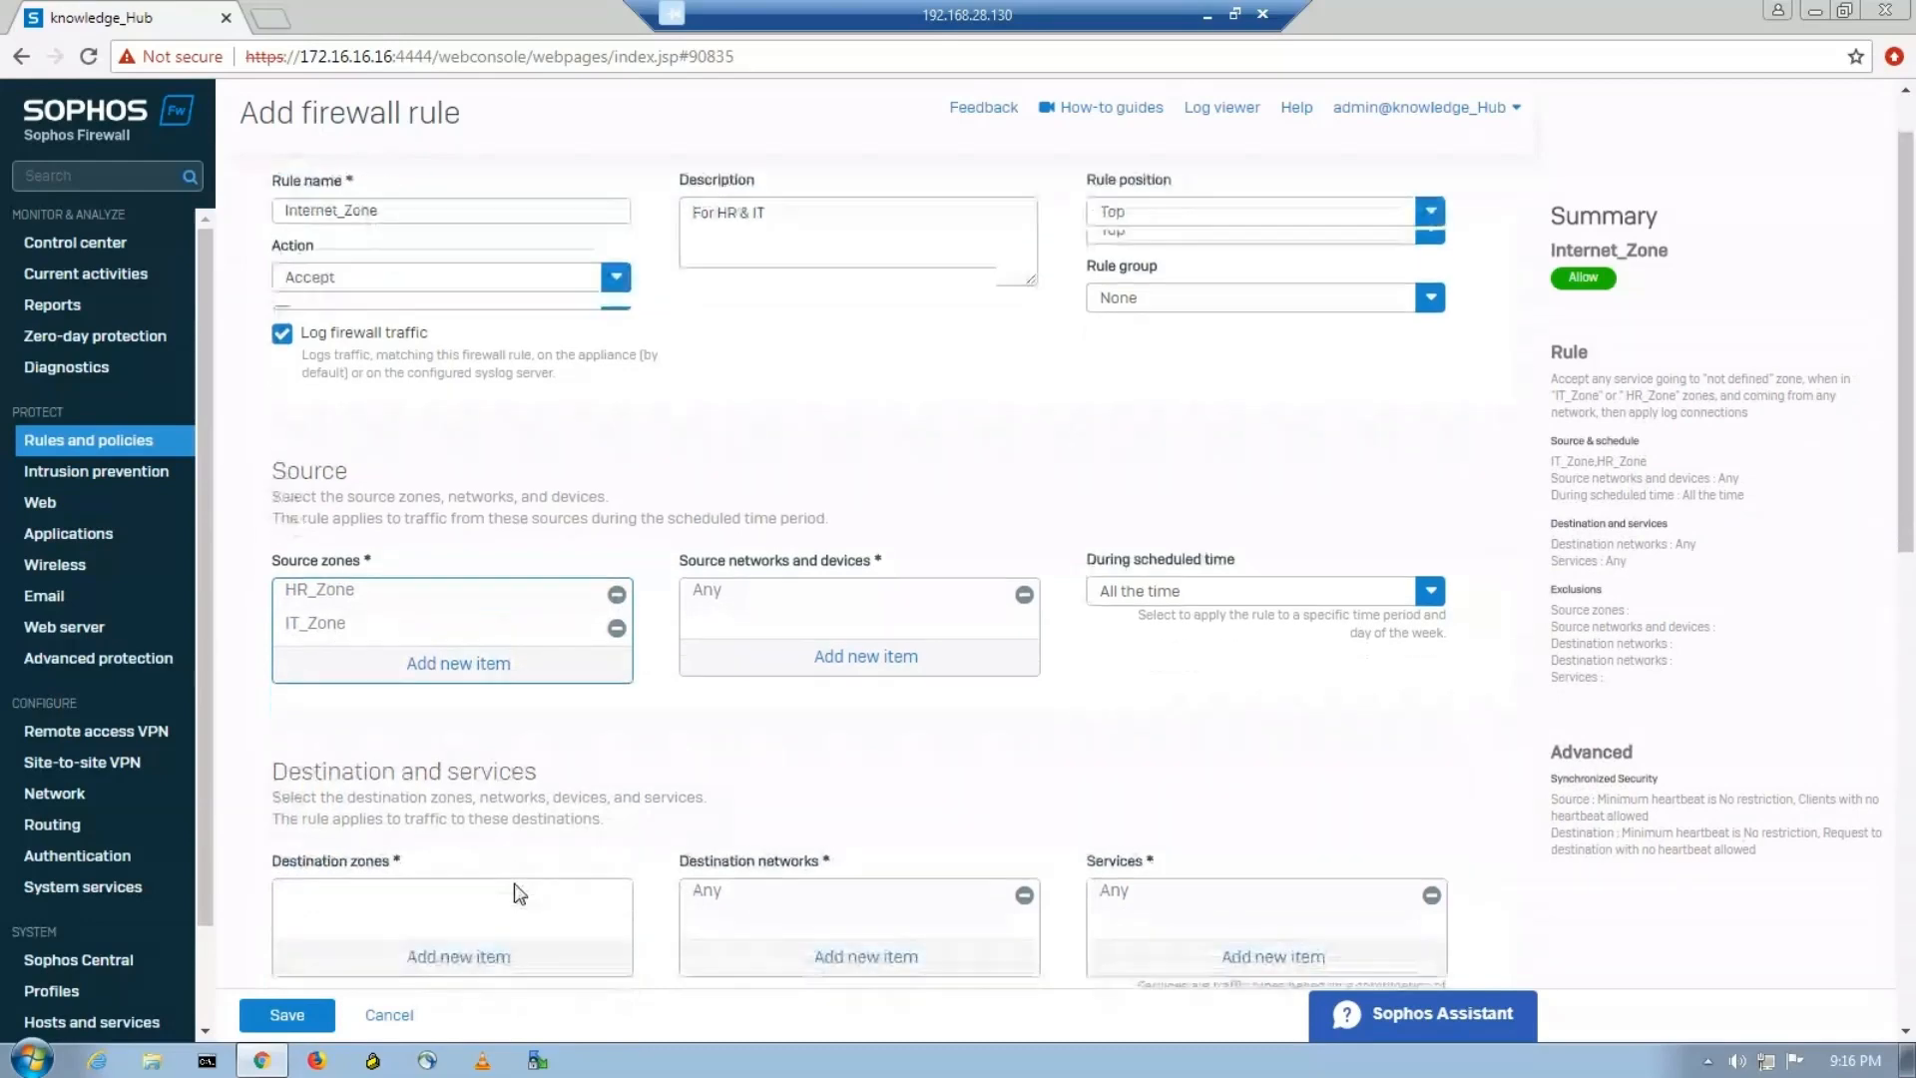
{"action": "left_click", "coordinate": [483, 644]}
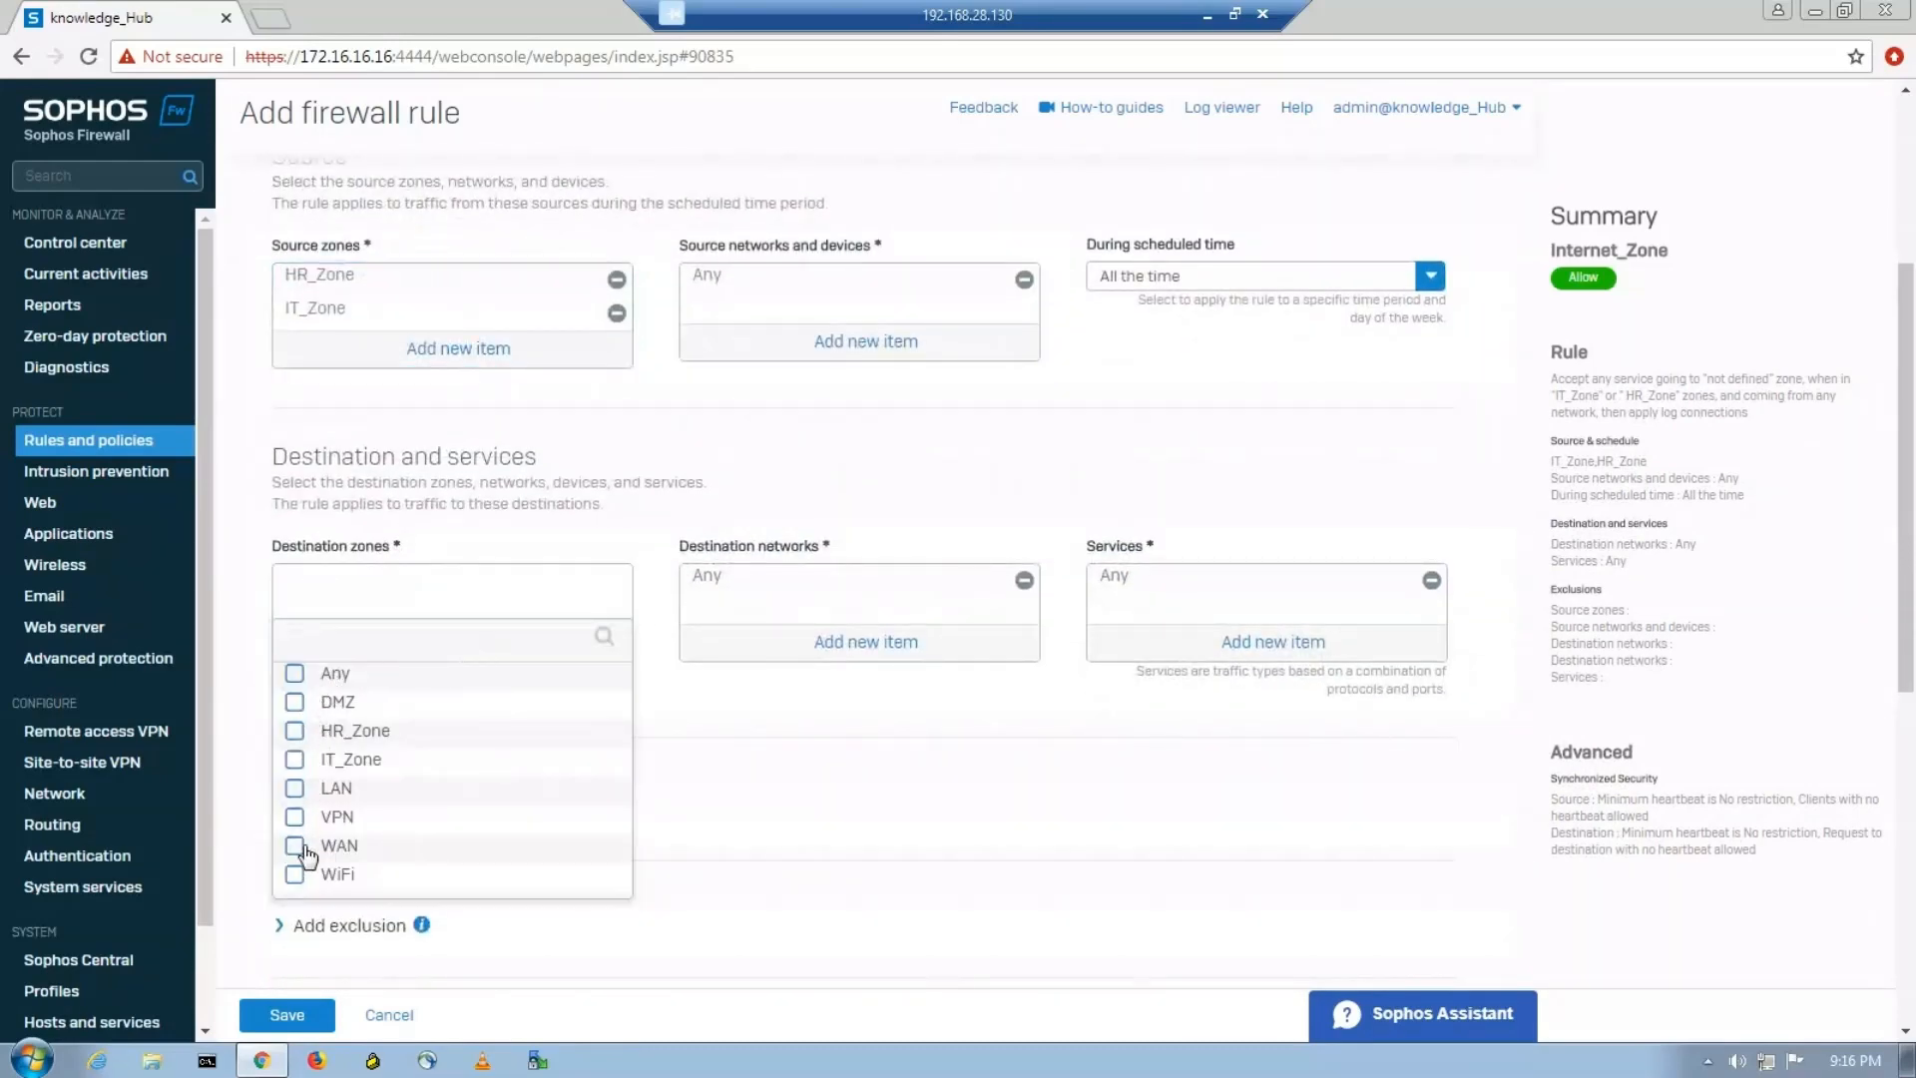
{"action": "left_click", "coordinate": [295, 848]}
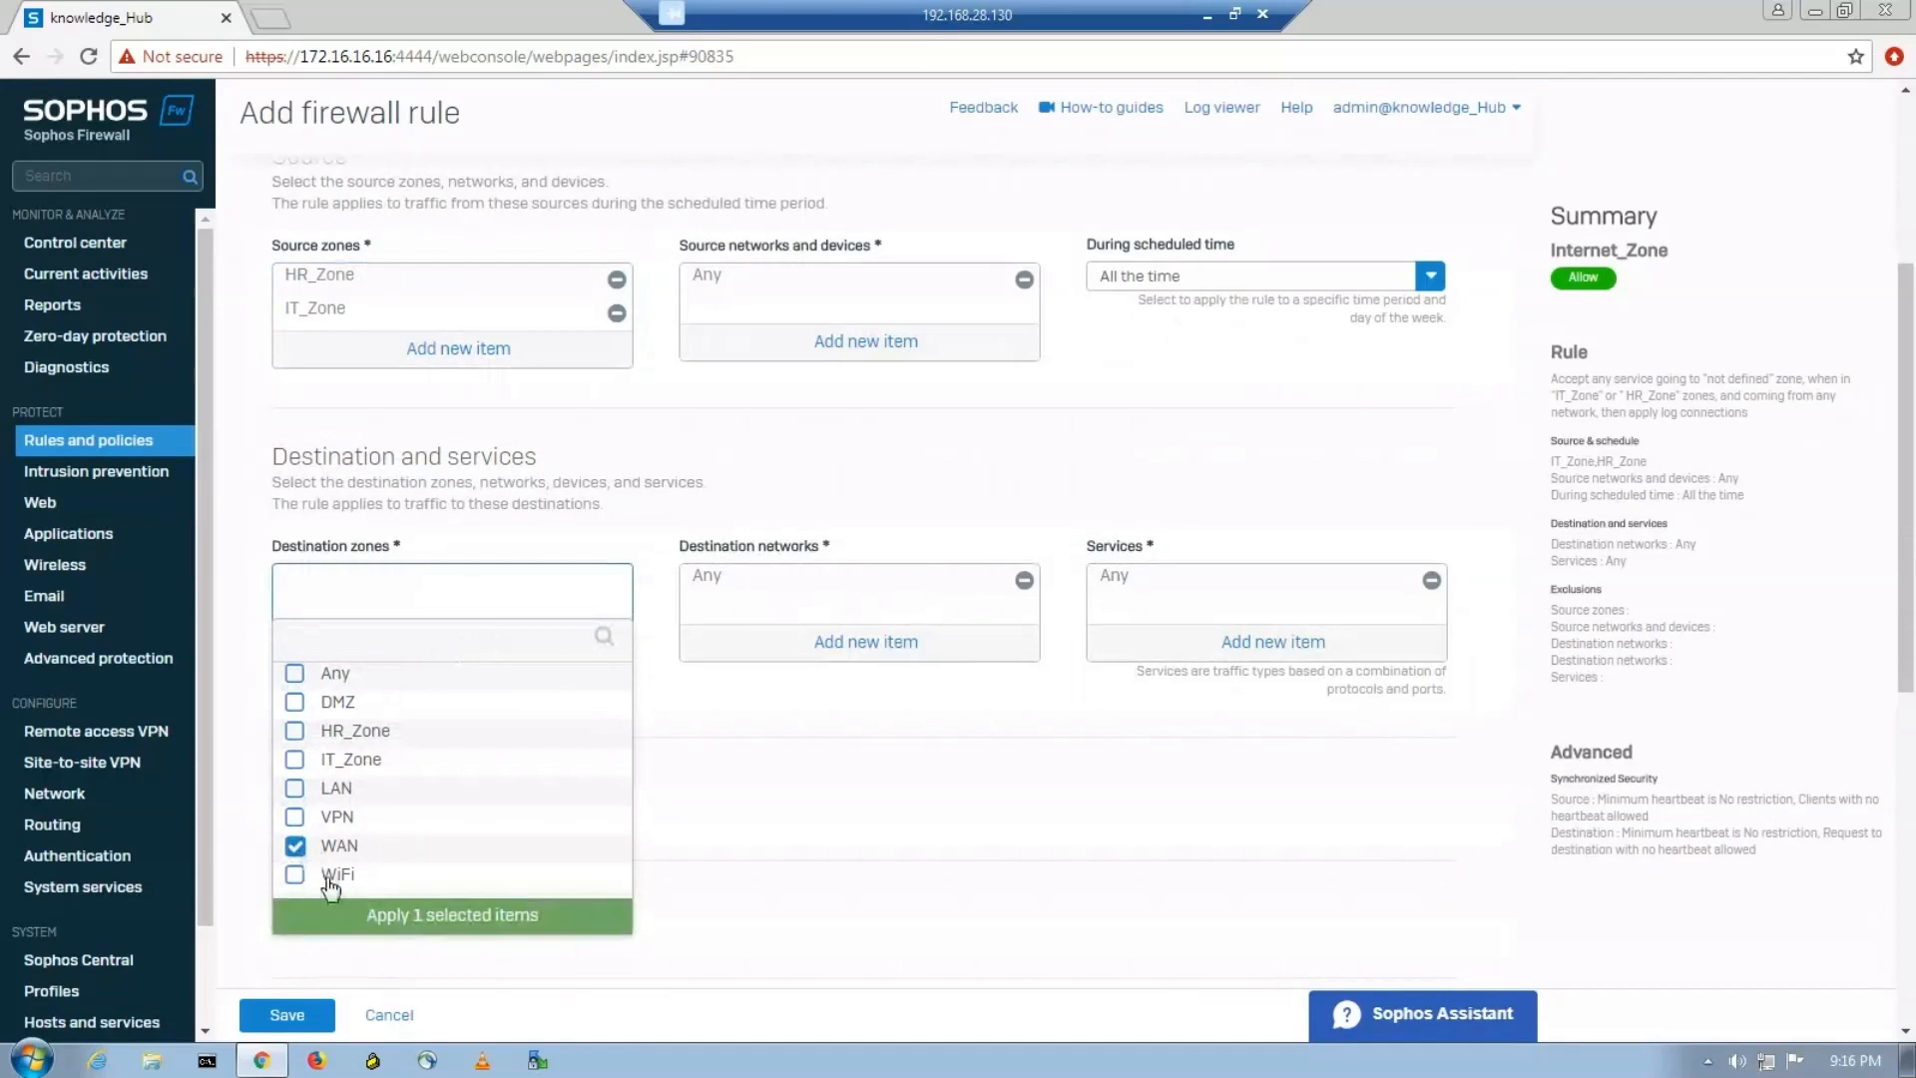
{"action": "left_click", "coordinate": [426, 915]}
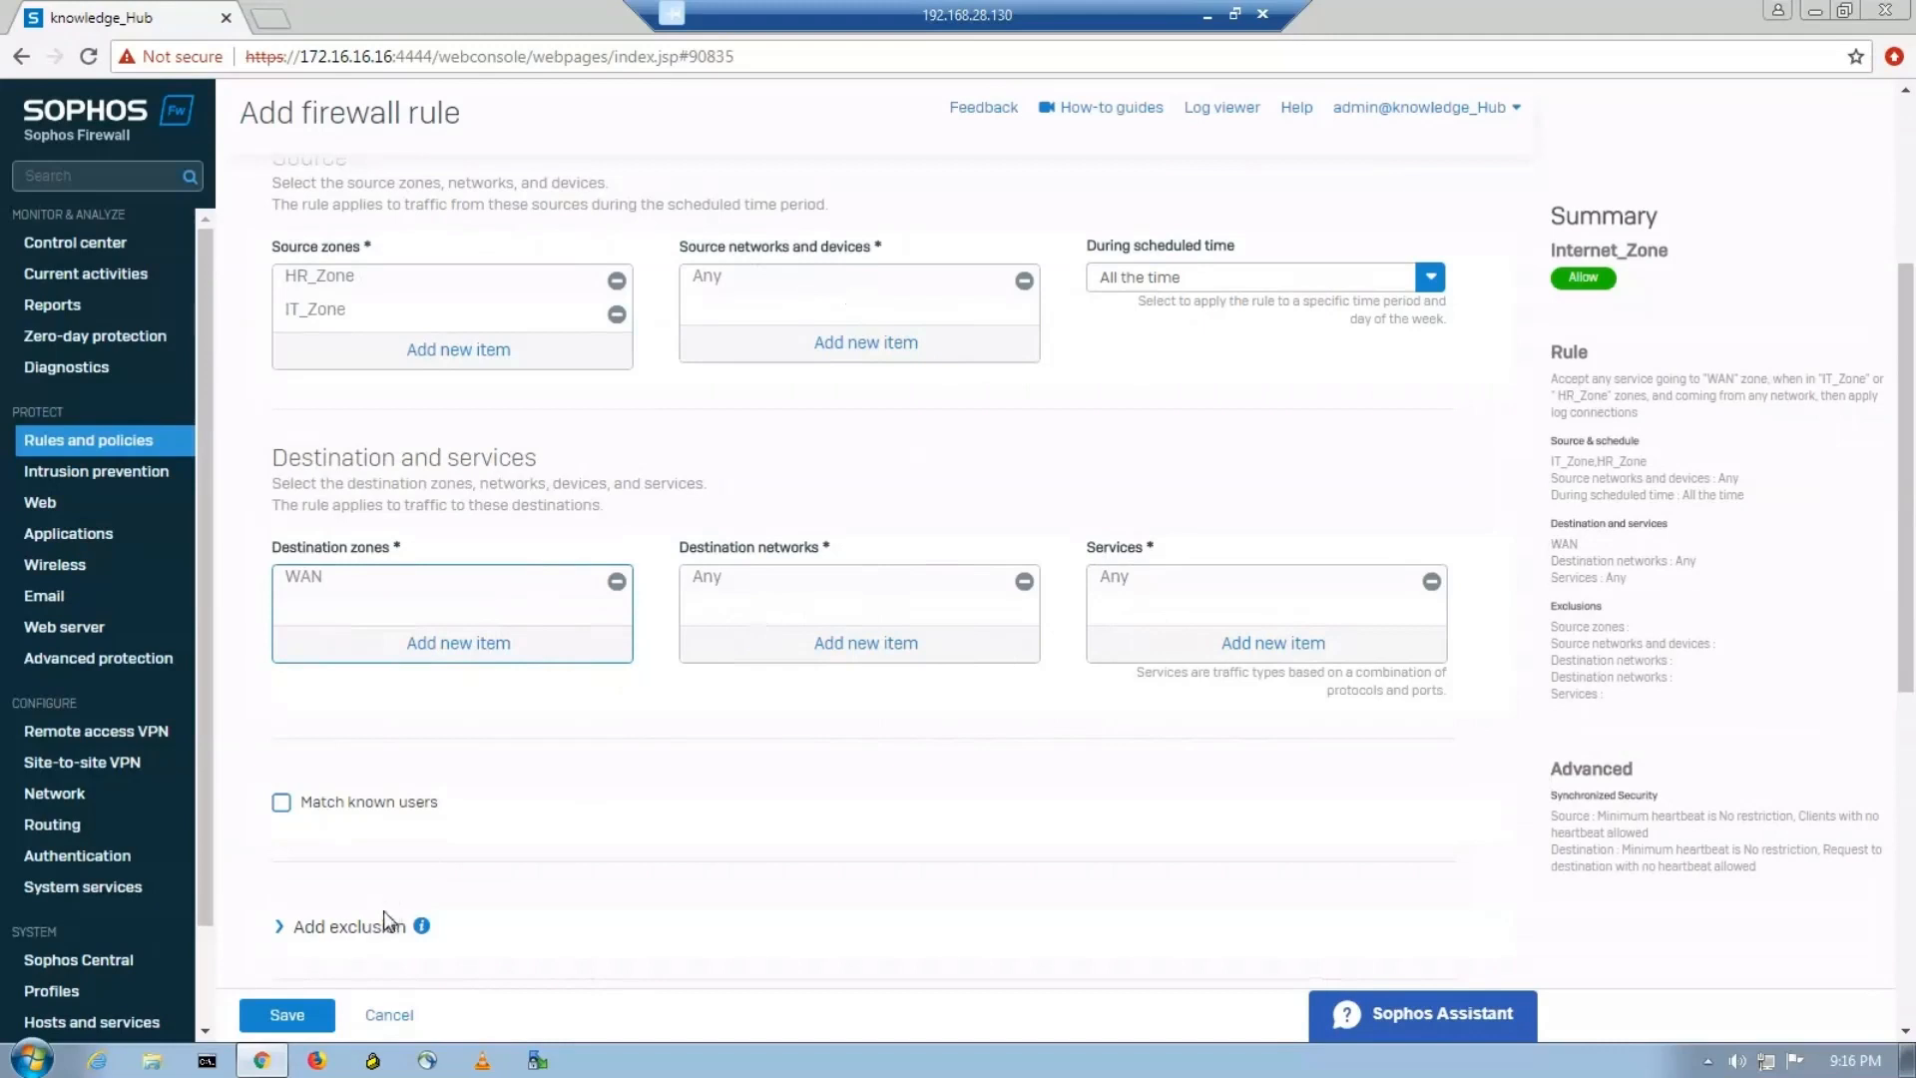
{"action": "scroll", "coordinate": [333, 967], "scroll_direction": "down", "scroll_amount": 1}
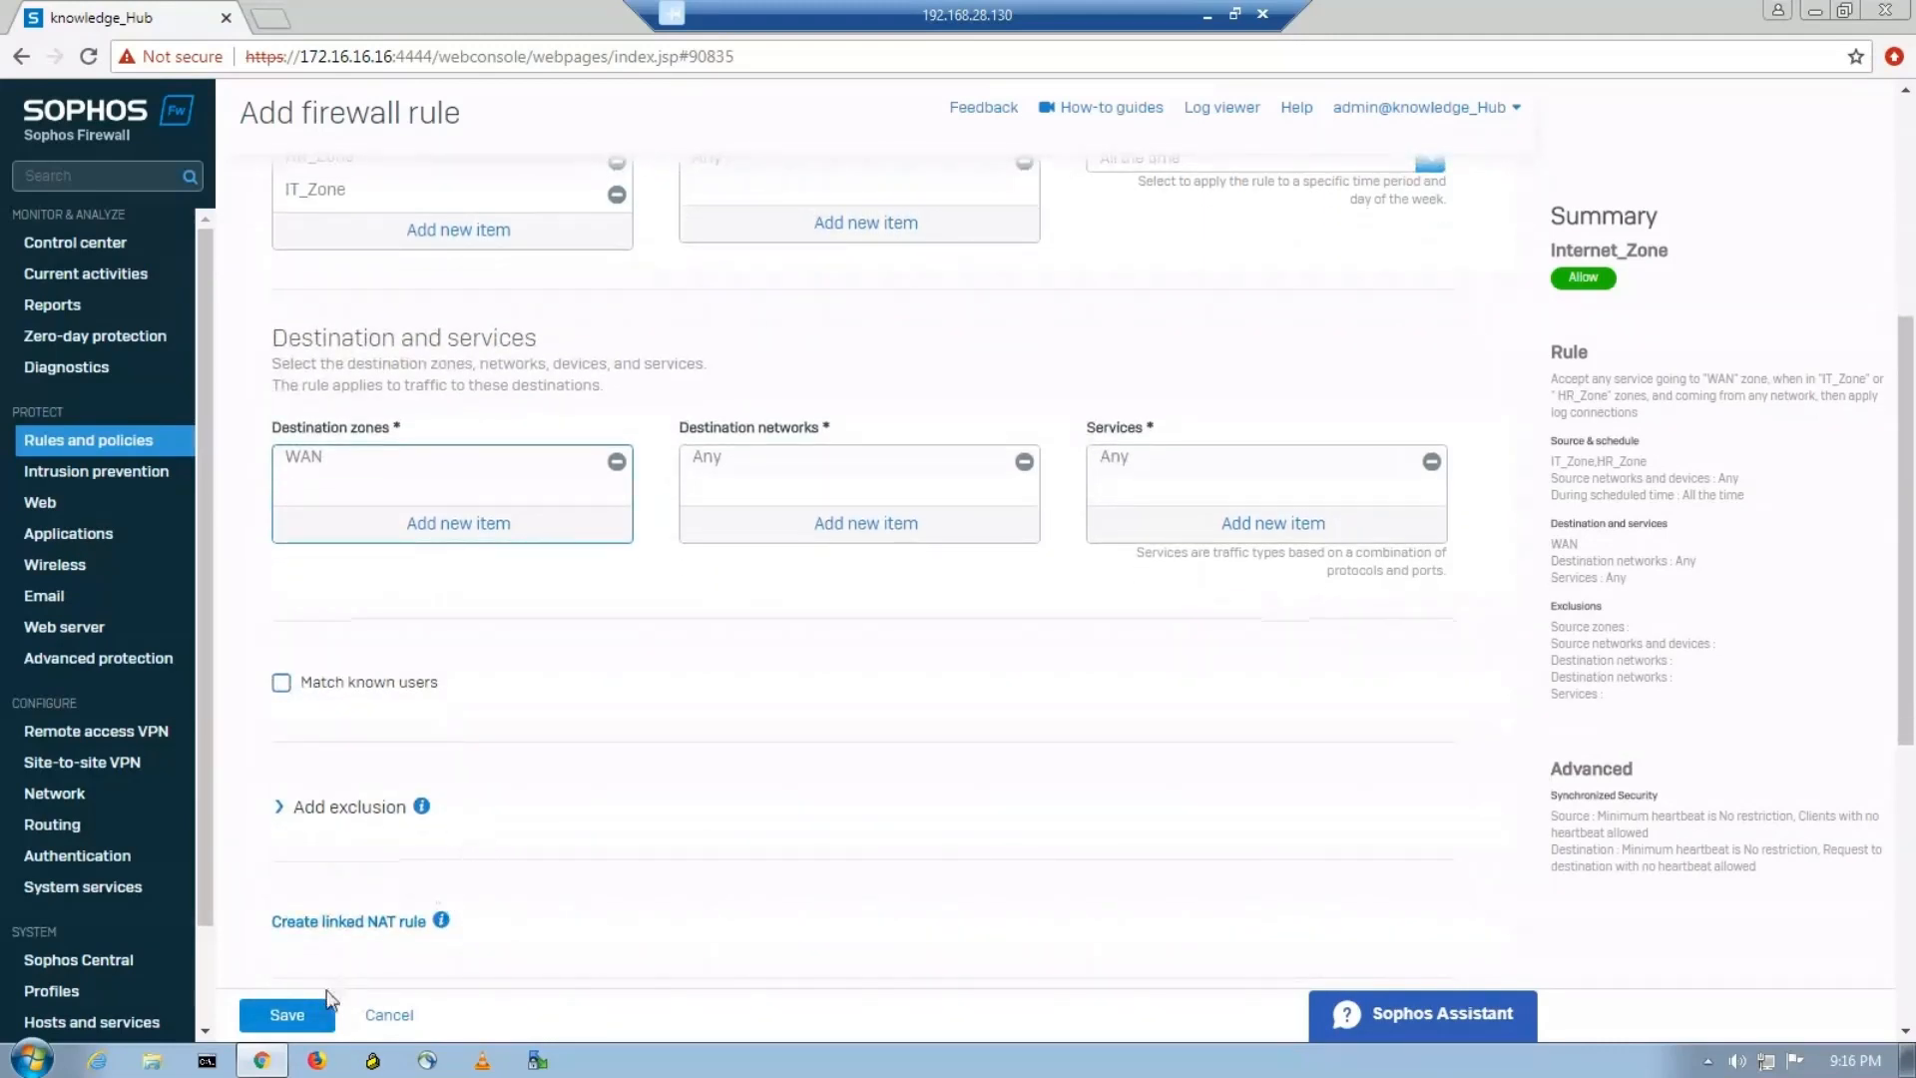
{"action": "left_click", "coordinate": [303, 1018]}
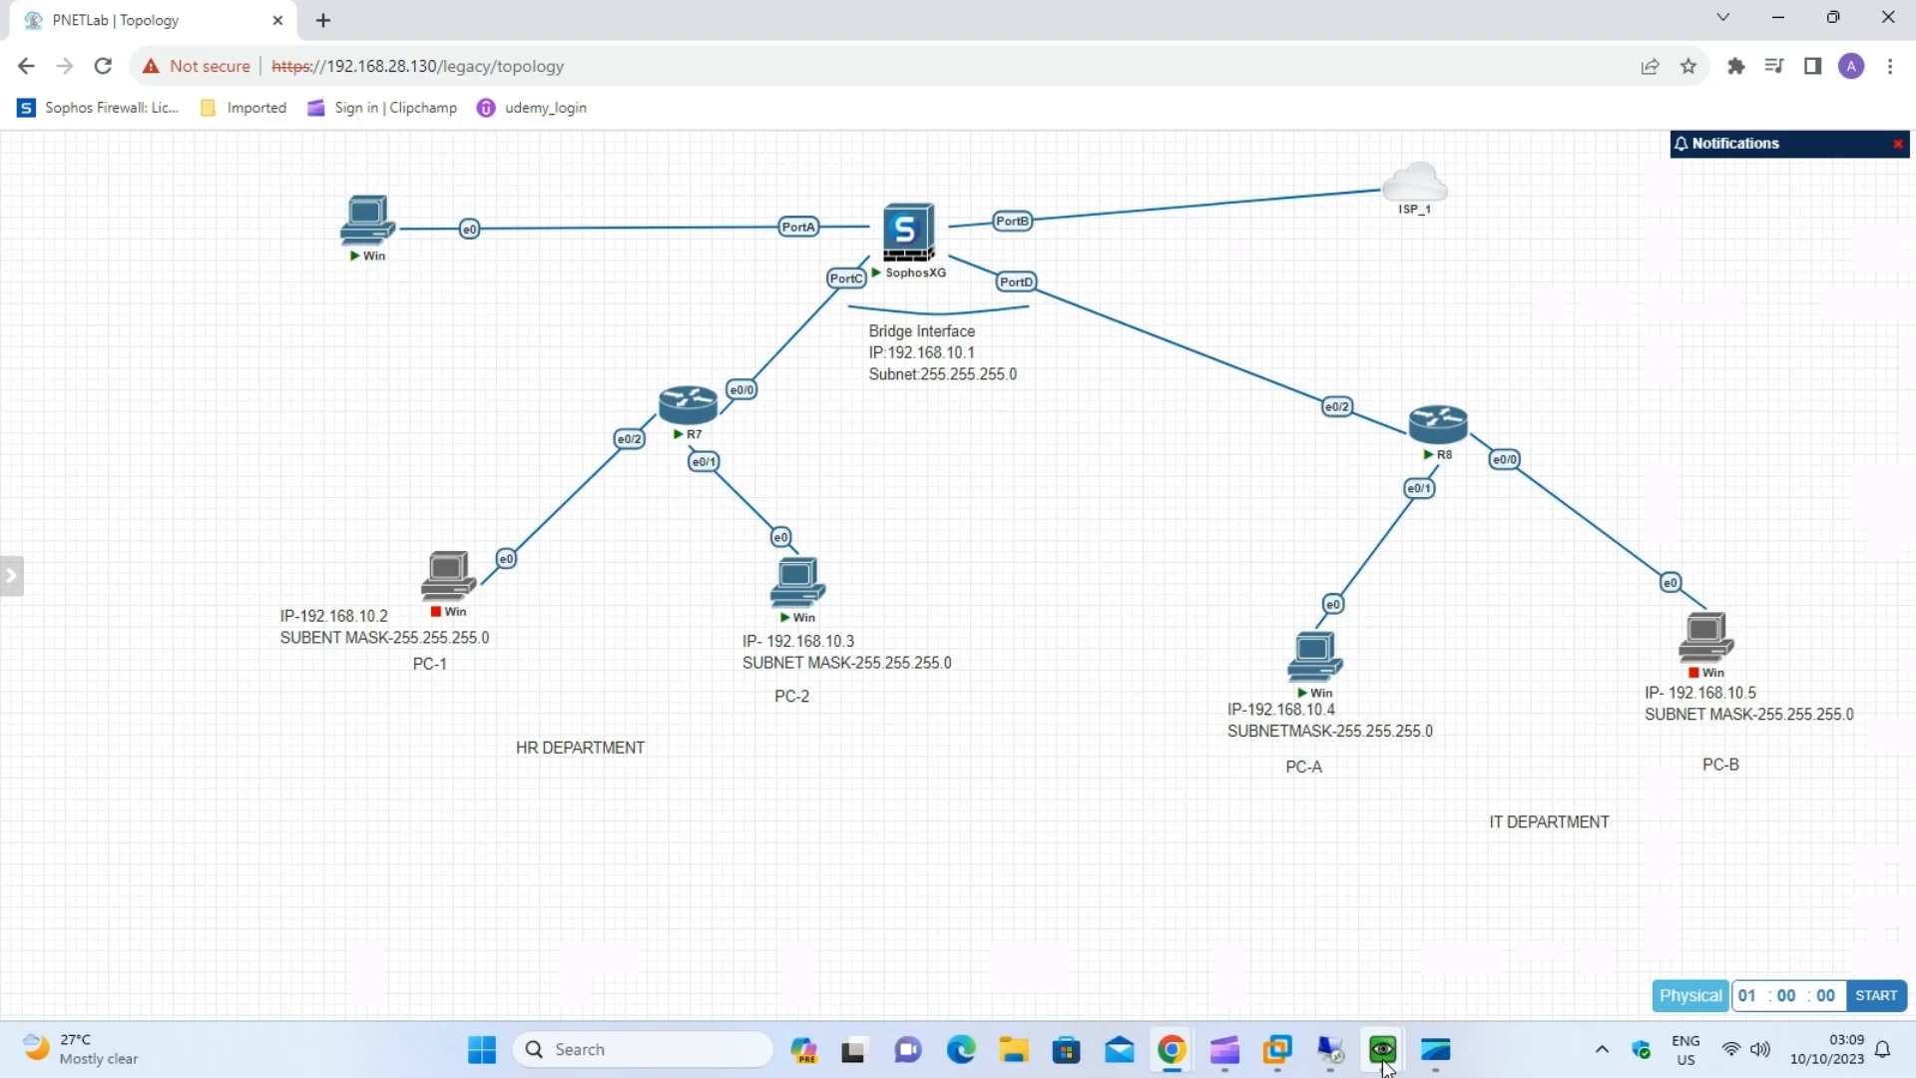
{"action": "mouse_move", "coordinate": [1385, 1063]}
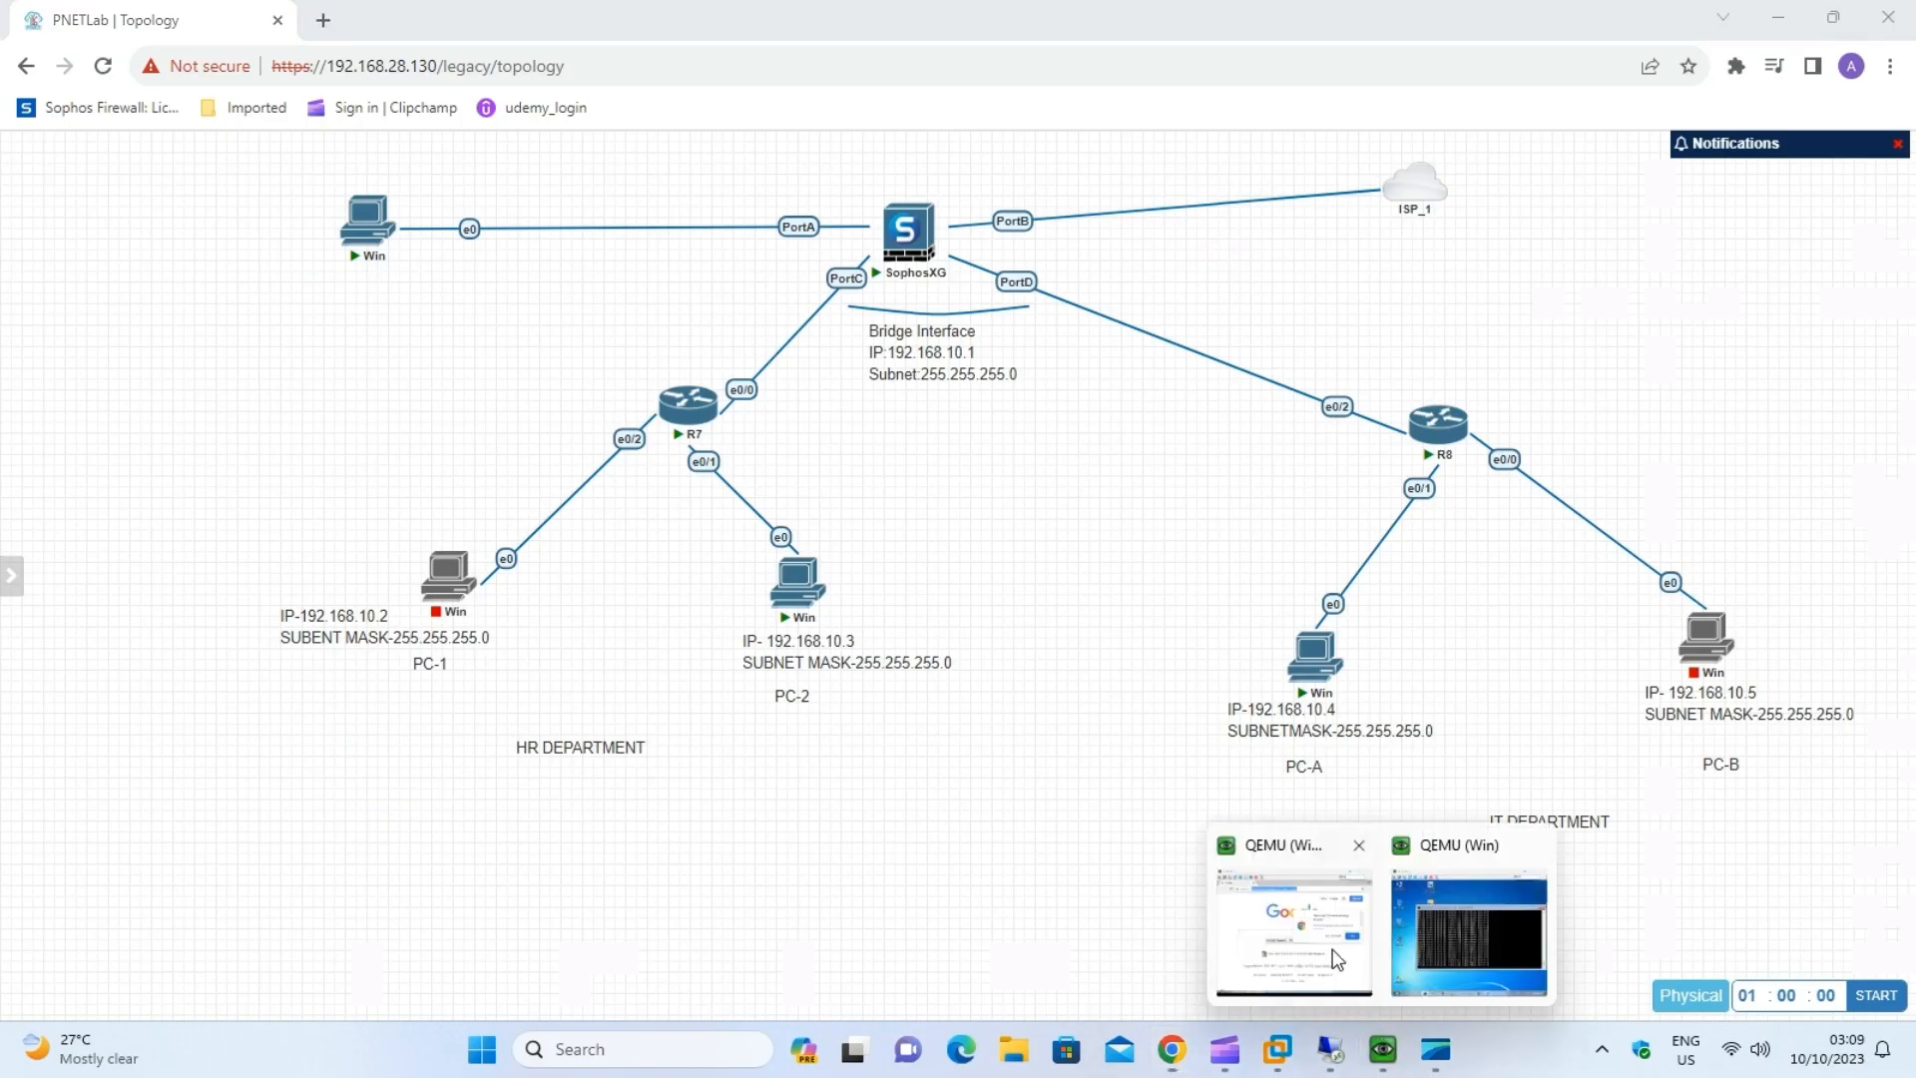
{"action": "left_click", "coordinate": [1335, 948]}
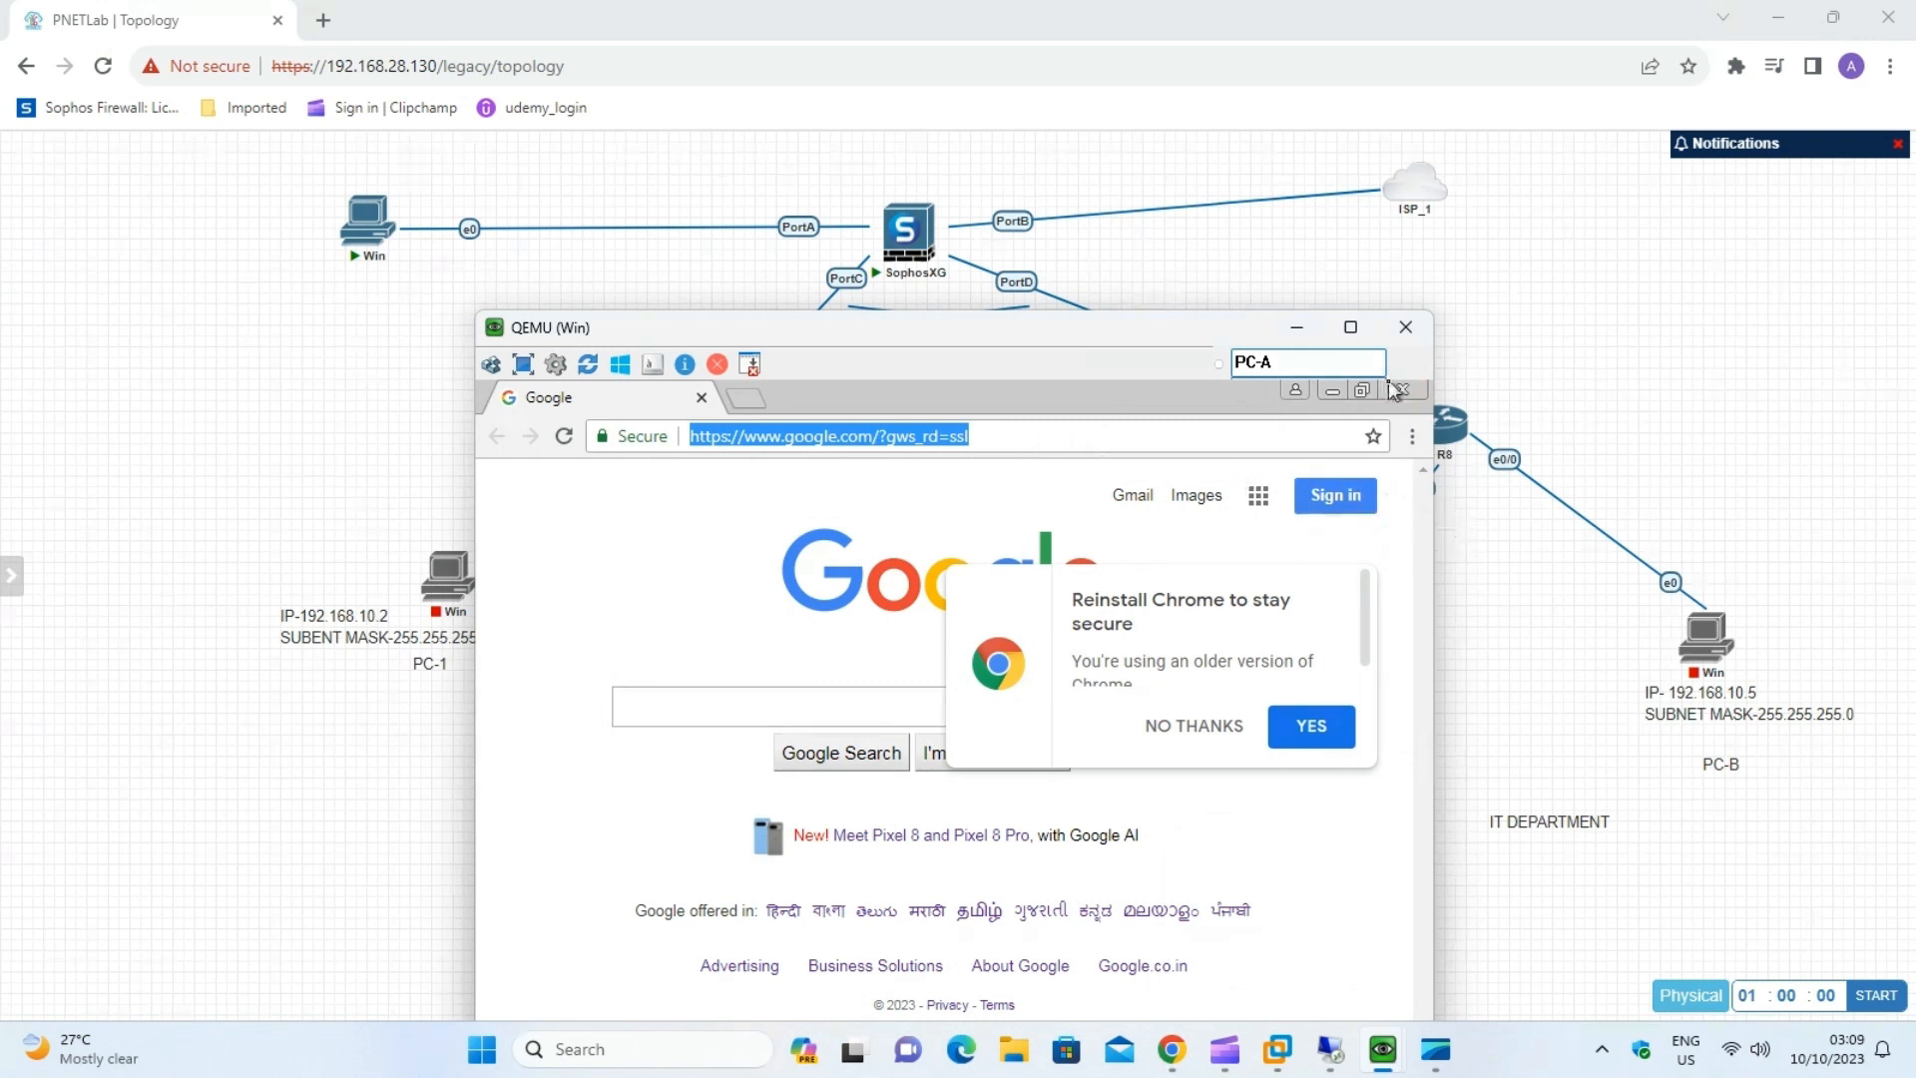
{"action": "left_click_drag", "start_coordinate": [1010, 436], "coordinate": [290, 516]}
{"action": "type", "text": "google"}
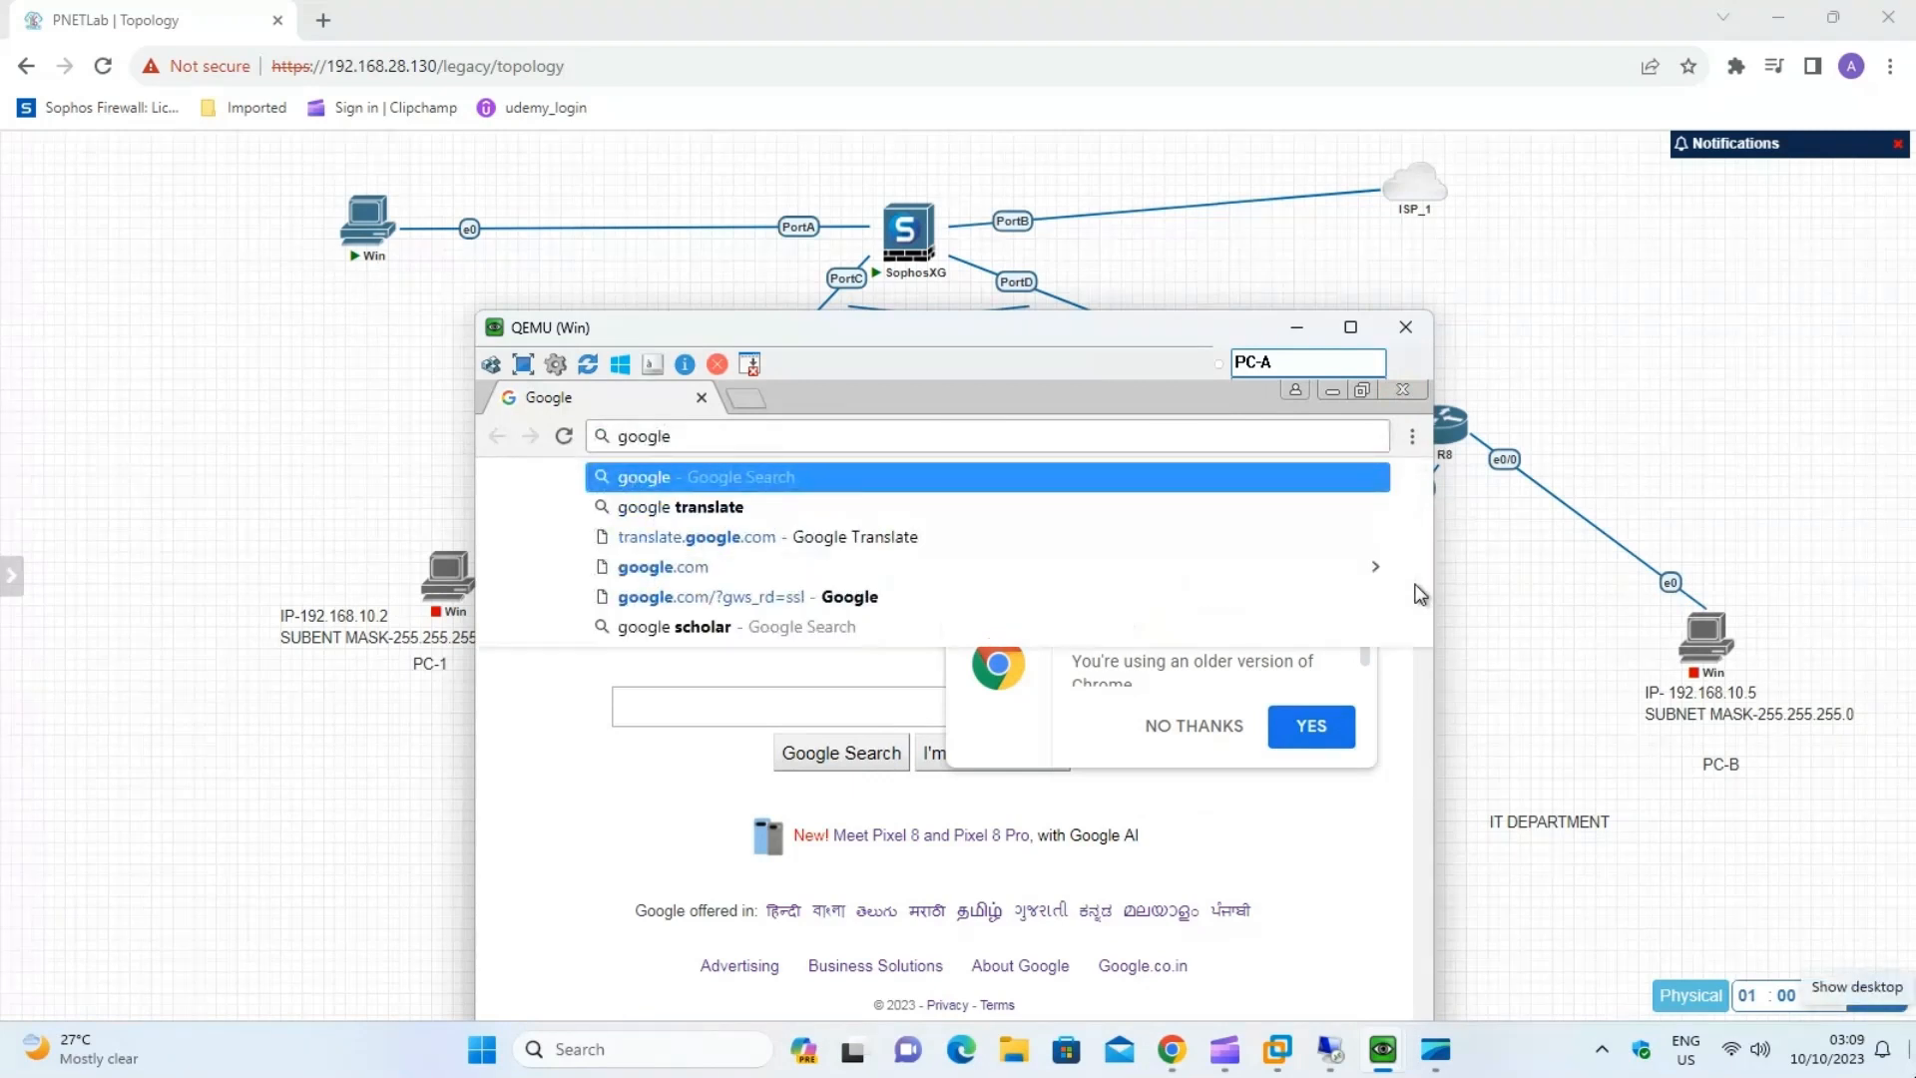
{"action": "key", "text": "Return"}
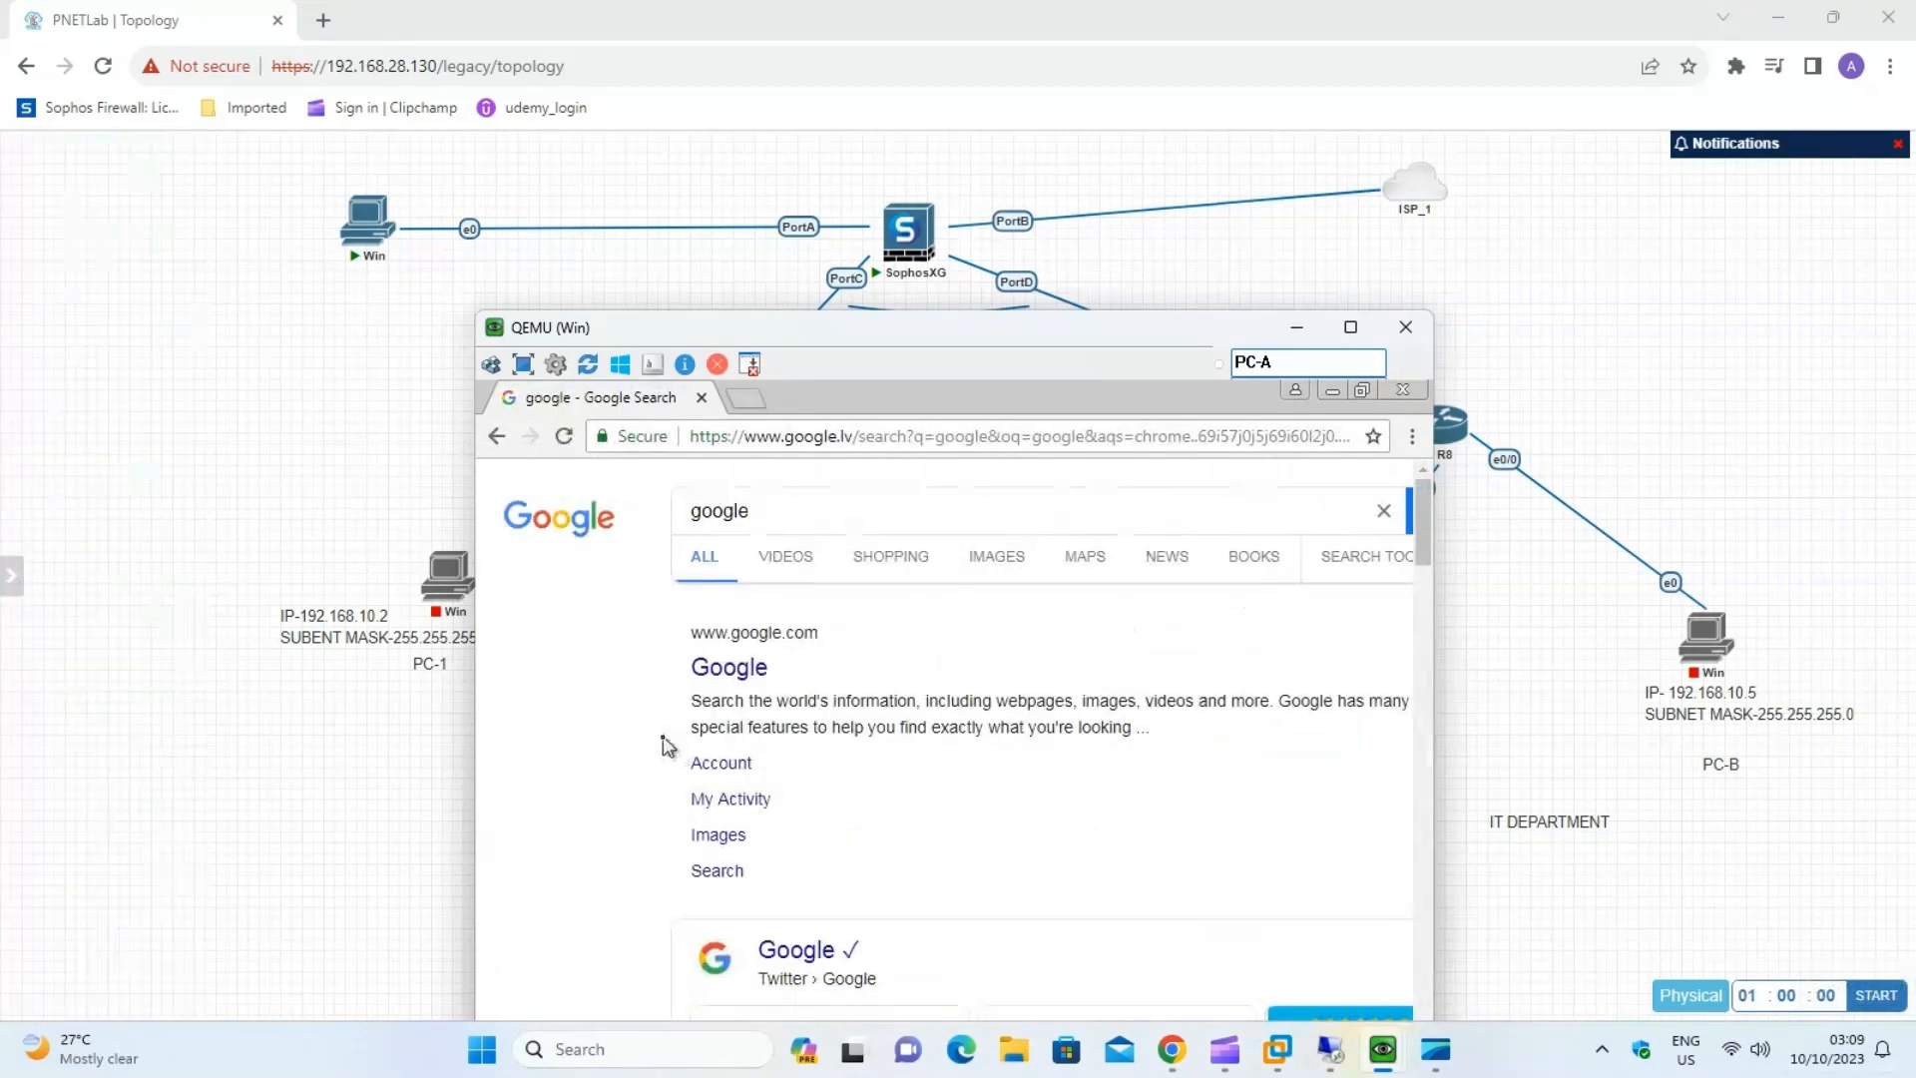
{"action": "left_click", "coordinate": [750, 670]}
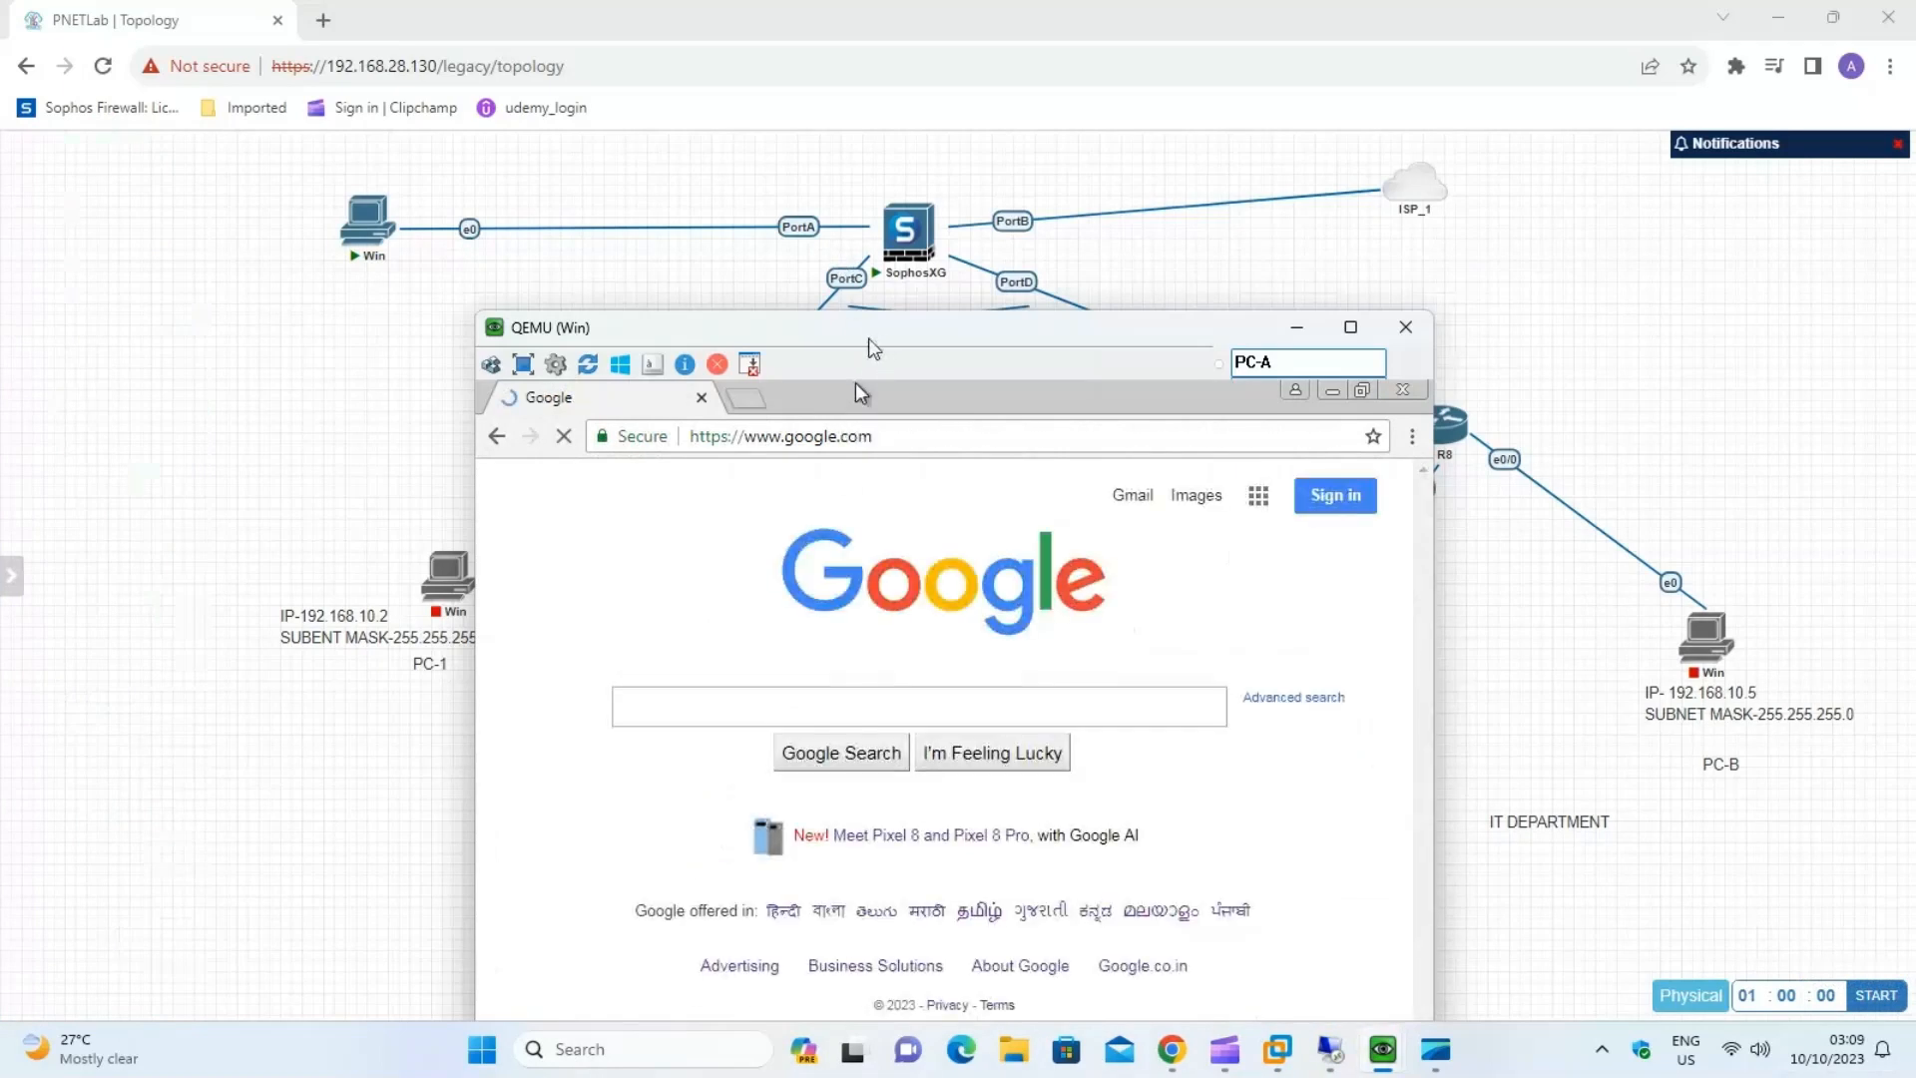
{"action": "left_click_drag", "start_coordinate": [858, 317], "coordinate": [414, 168]}
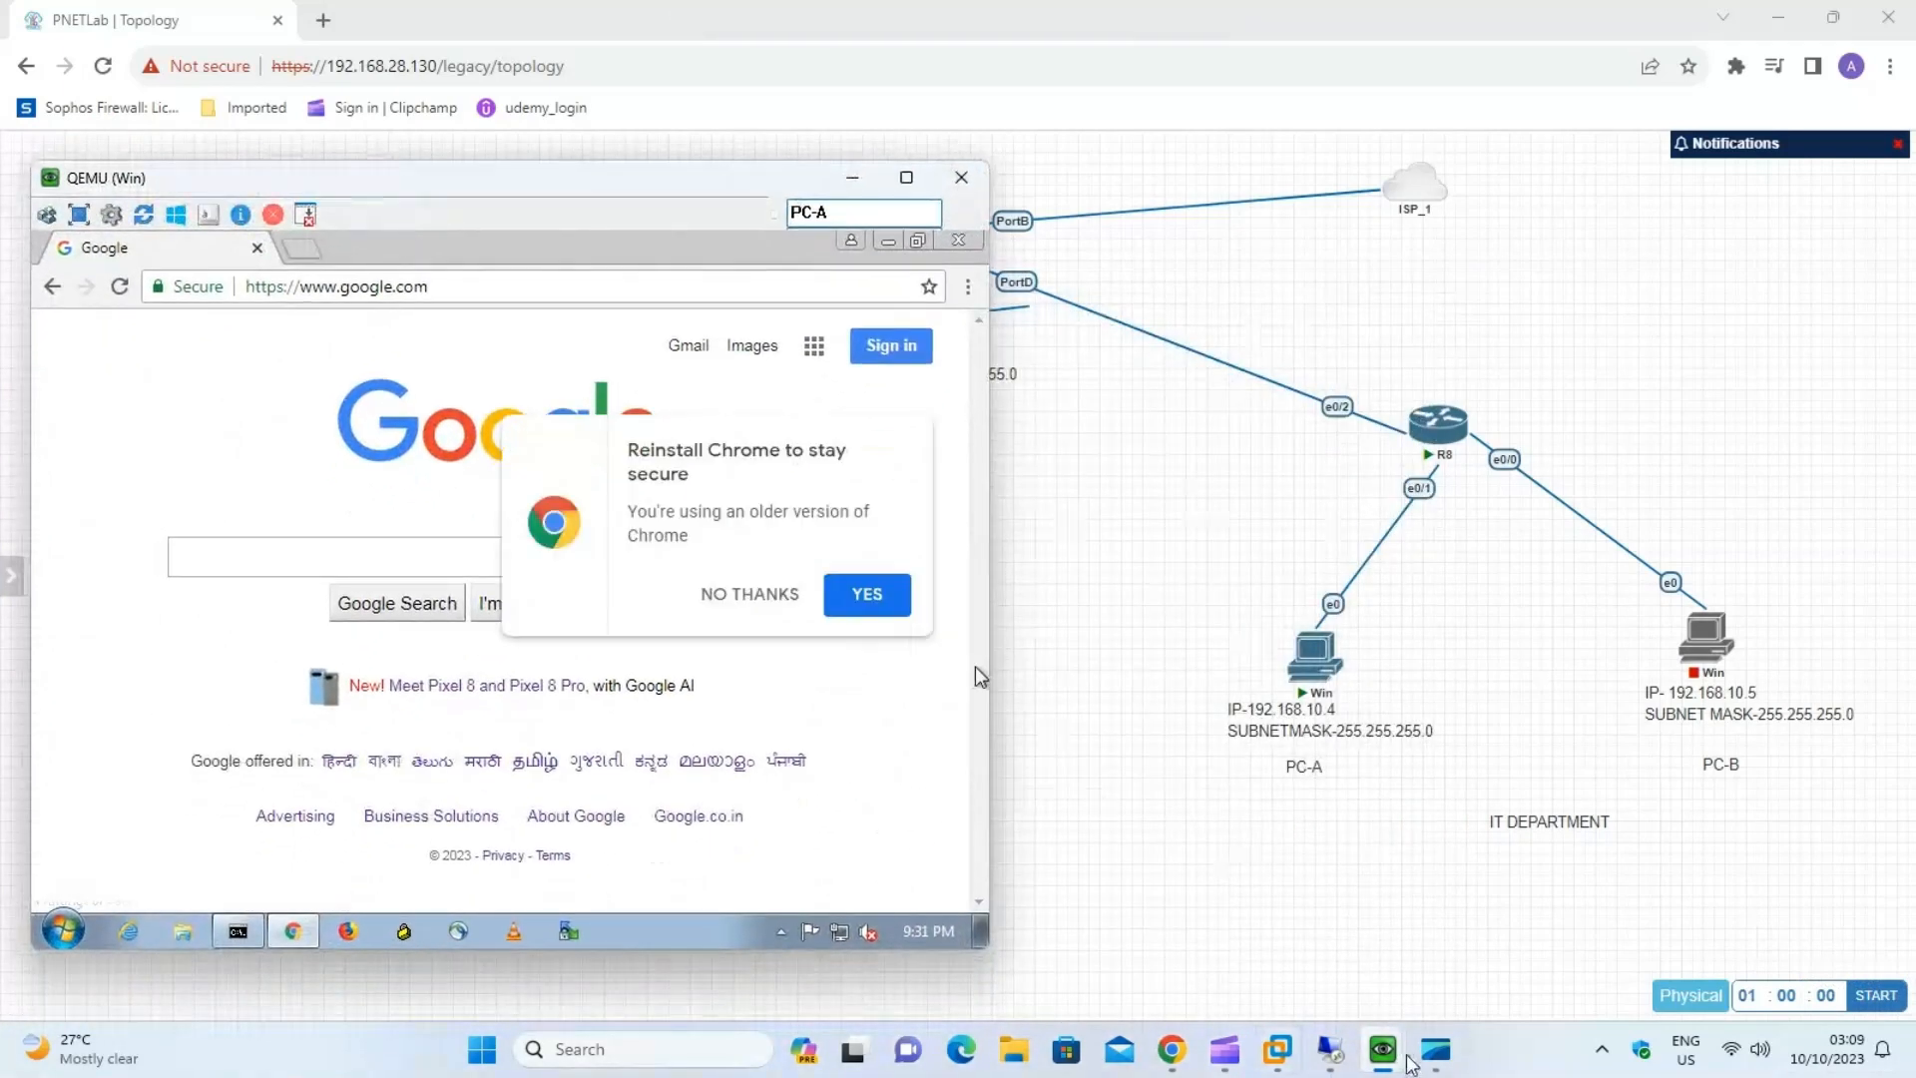
Switch to PC-2, place its window beside PC-A's and browse to yahoo.com in Chrome to test internet access.
{"action": "mouse_move", "coordinate": [1401, 1057]}
{"action": "left_click", "coordinate": [1402, 886]}
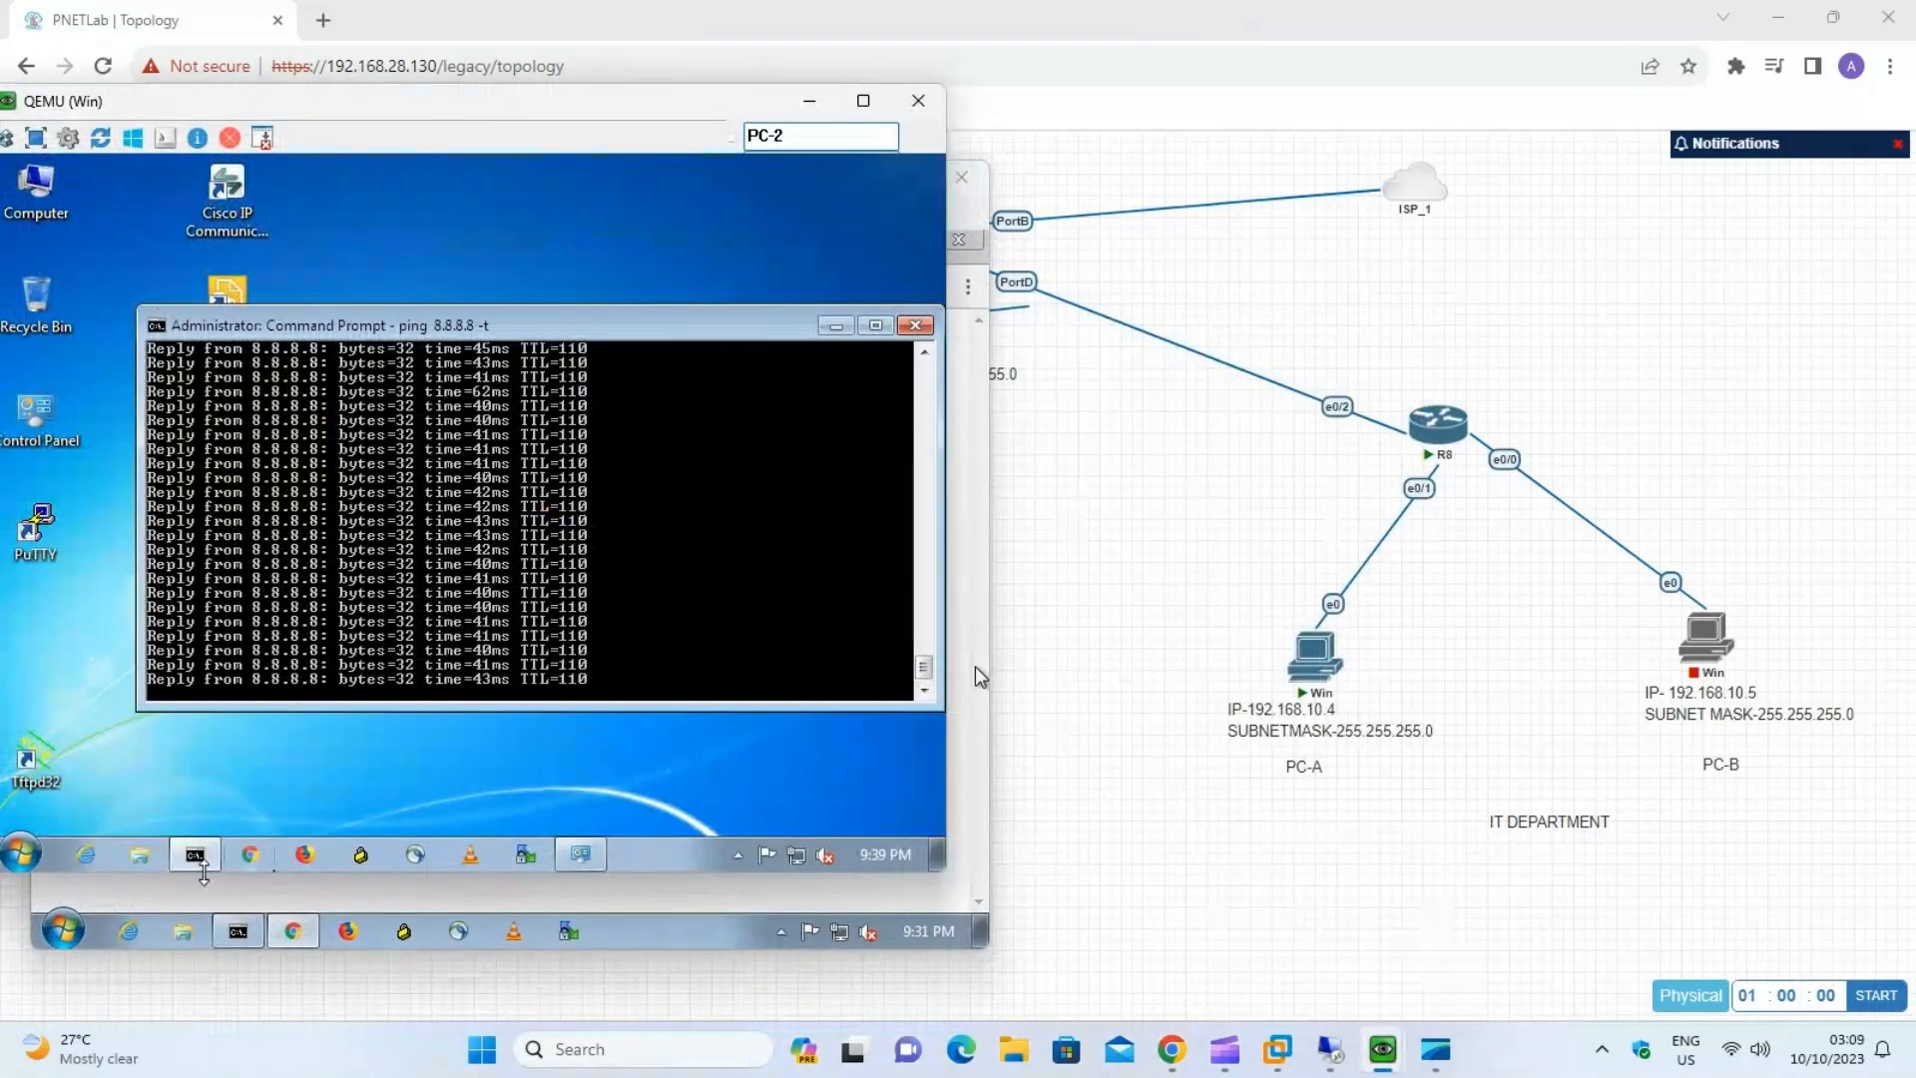
{"action": "left_click", "coordinate": [267, 858]}
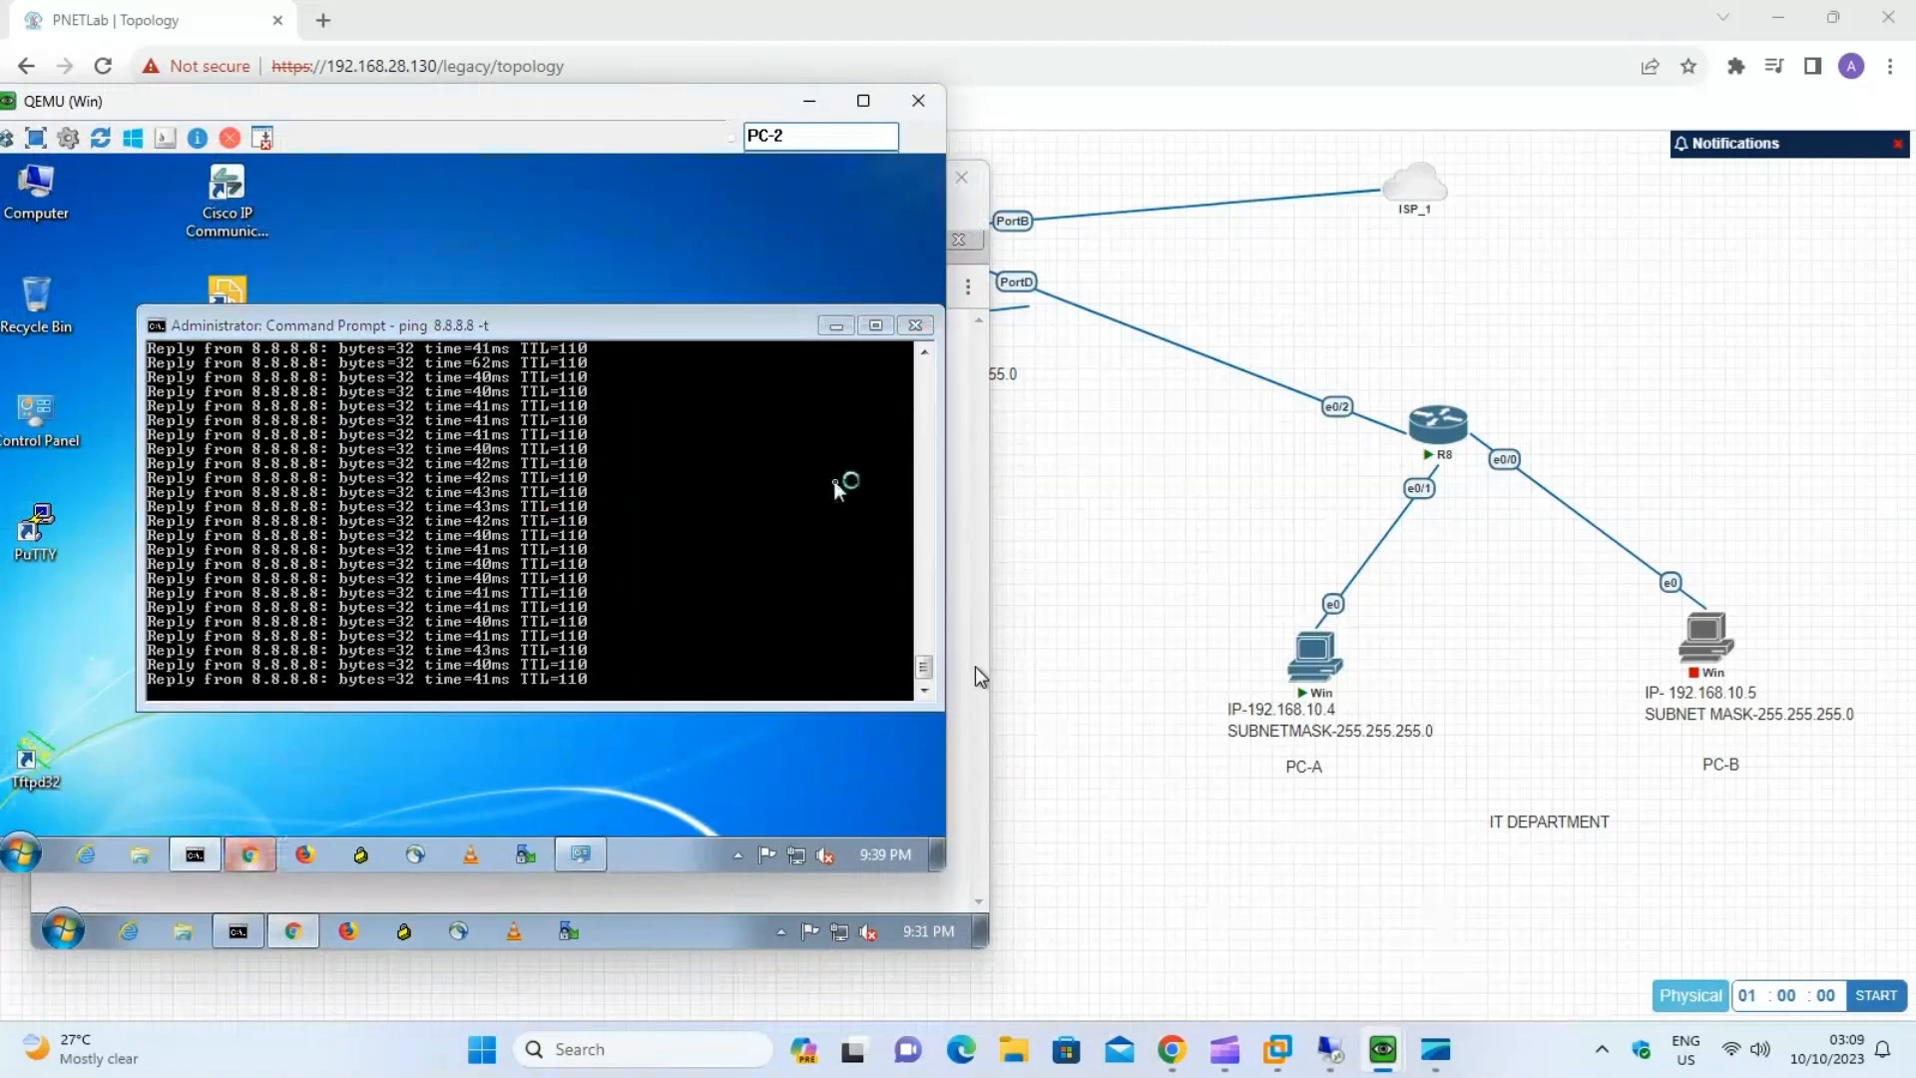
{"action": "left_click_drag", "start_coordinate": [569, 103], "coordinate": [1546, 176]}
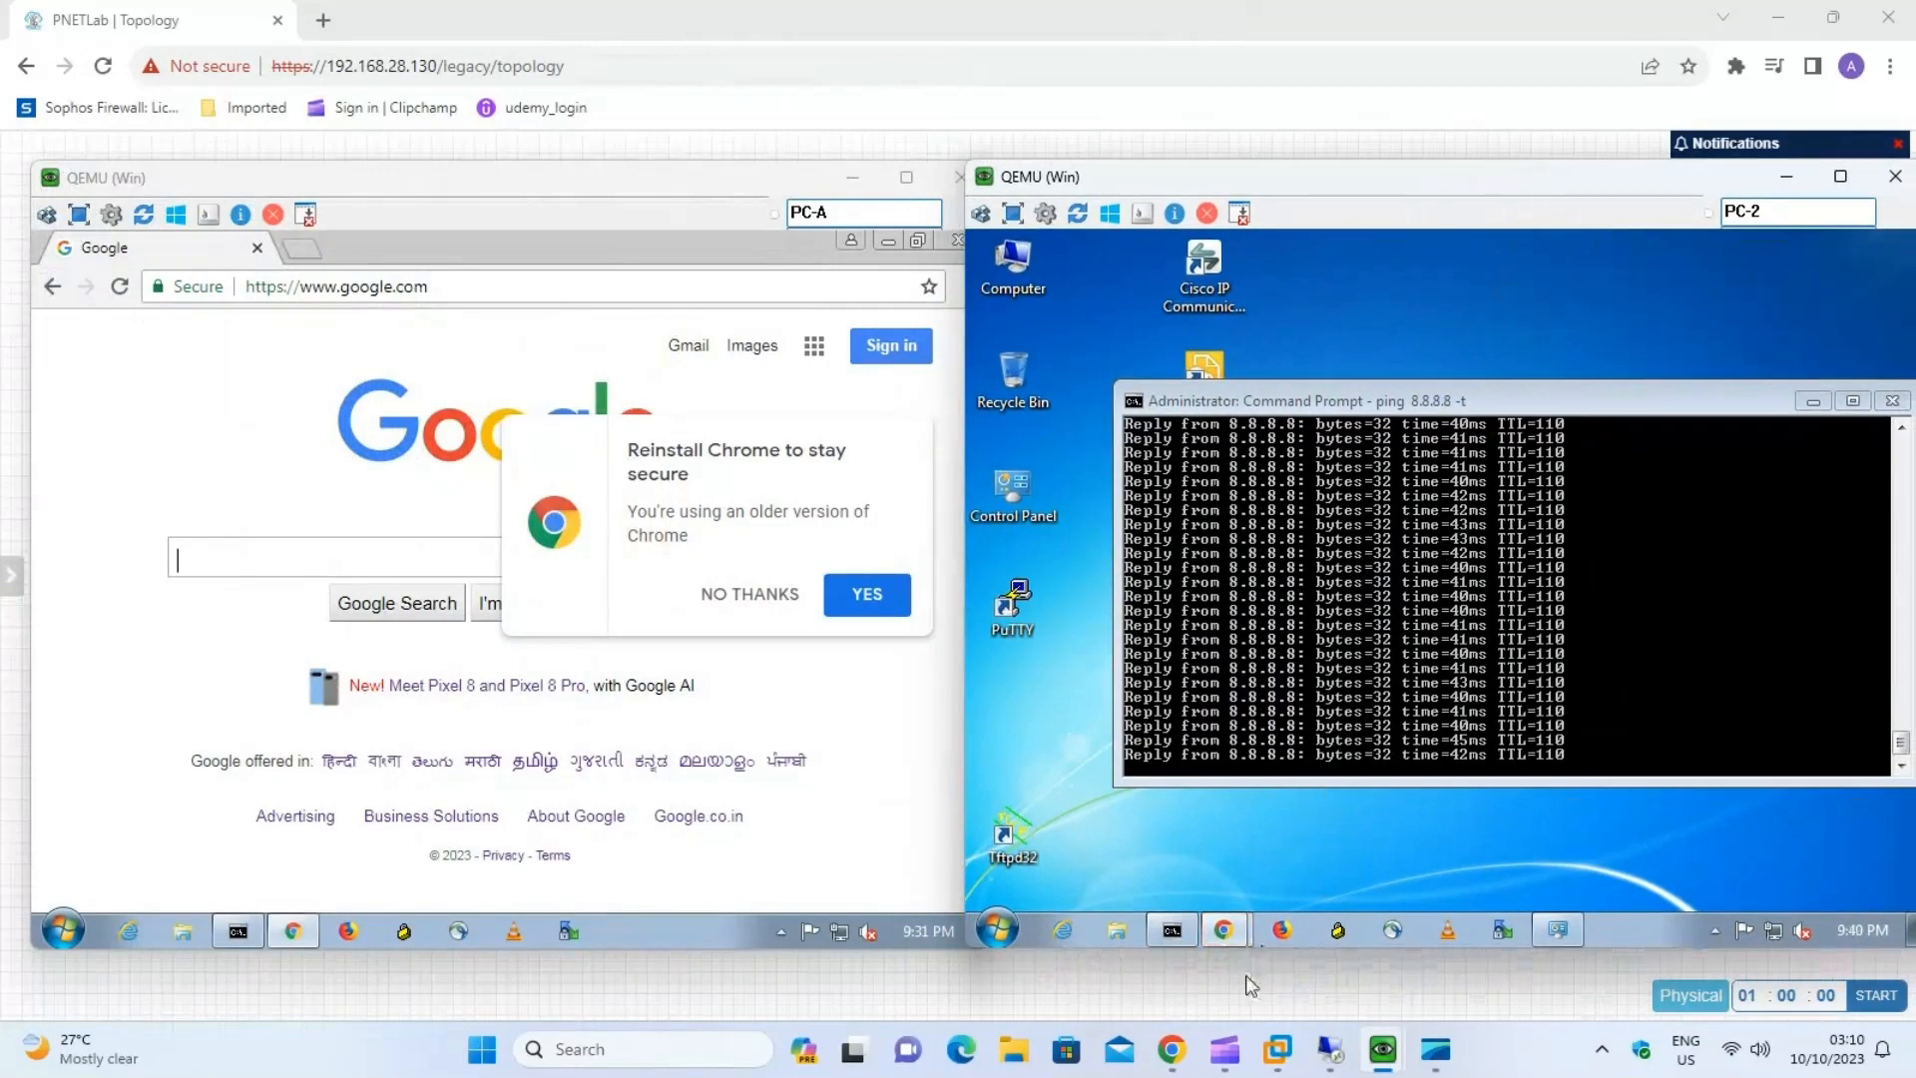
{"action": "mouse_move", "coordinate": [1224, 1048]}
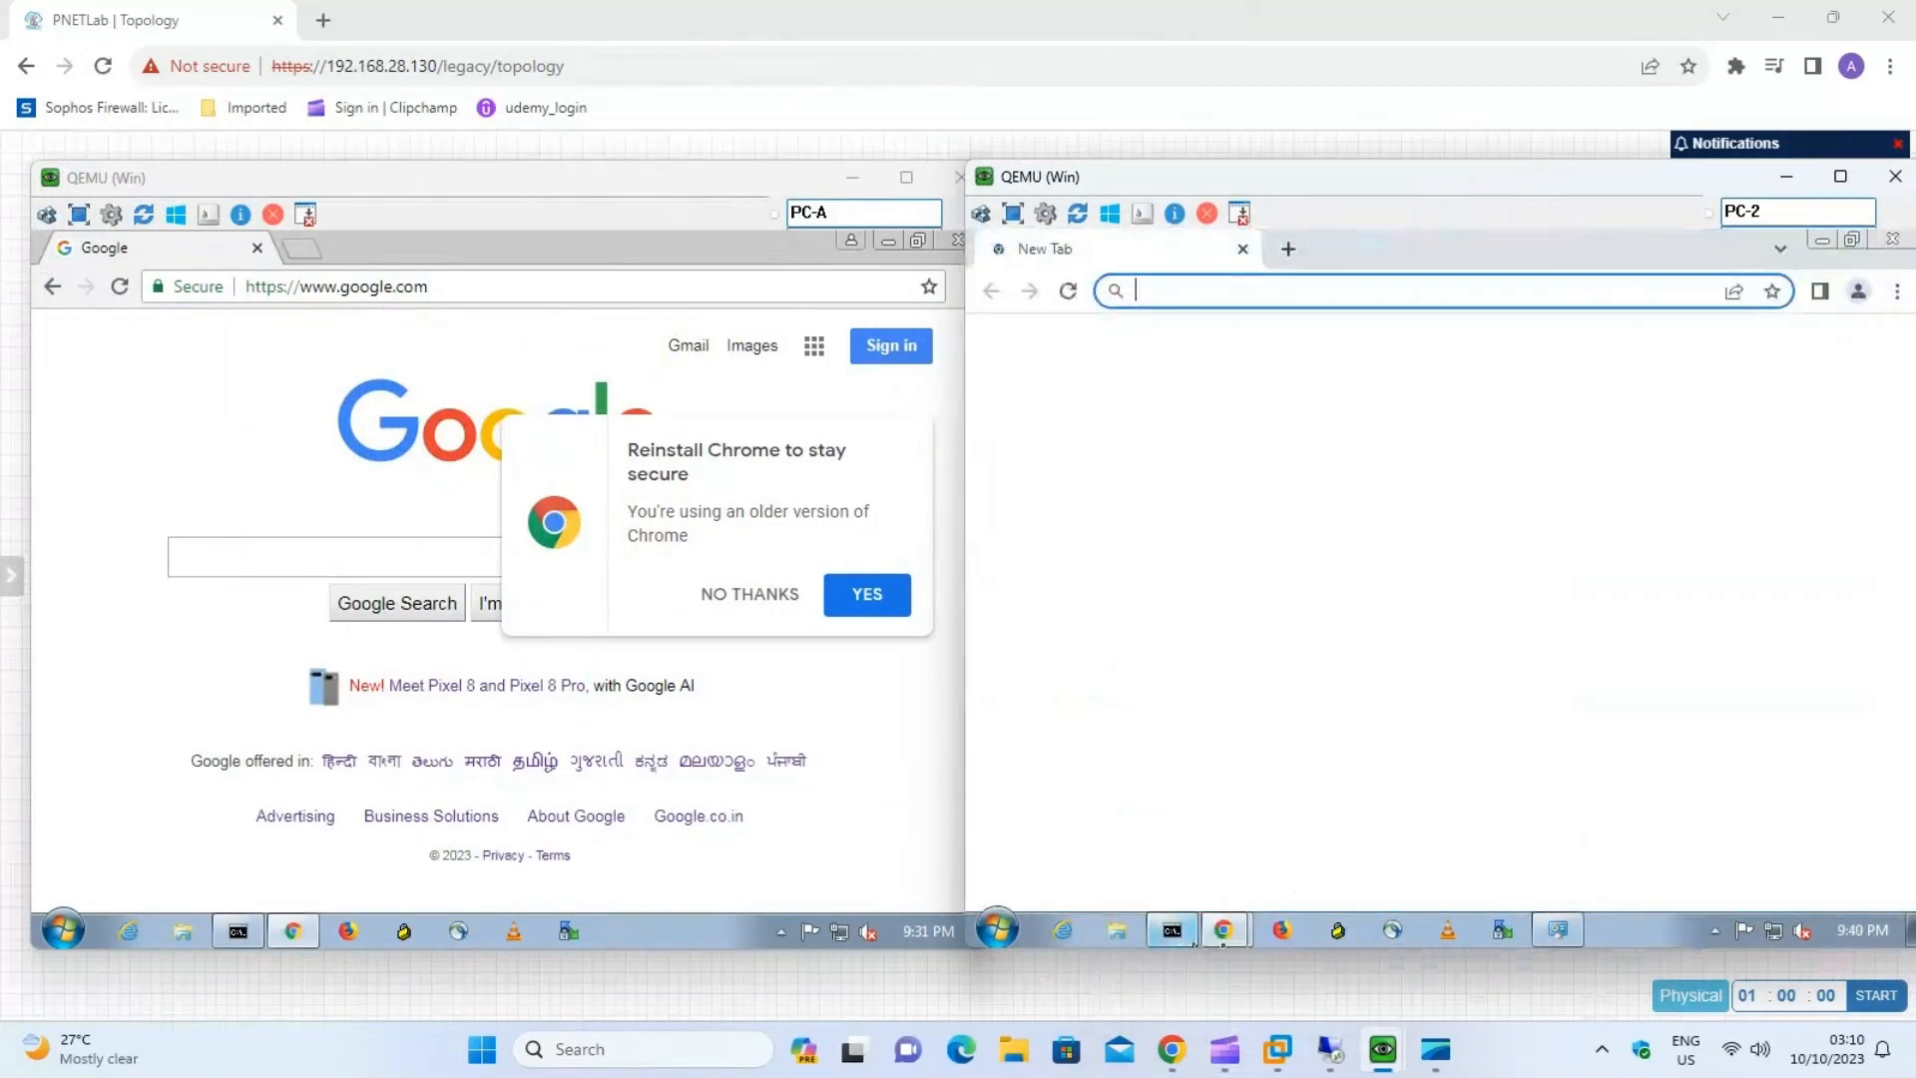
{"action": "type", "text": "ya"}
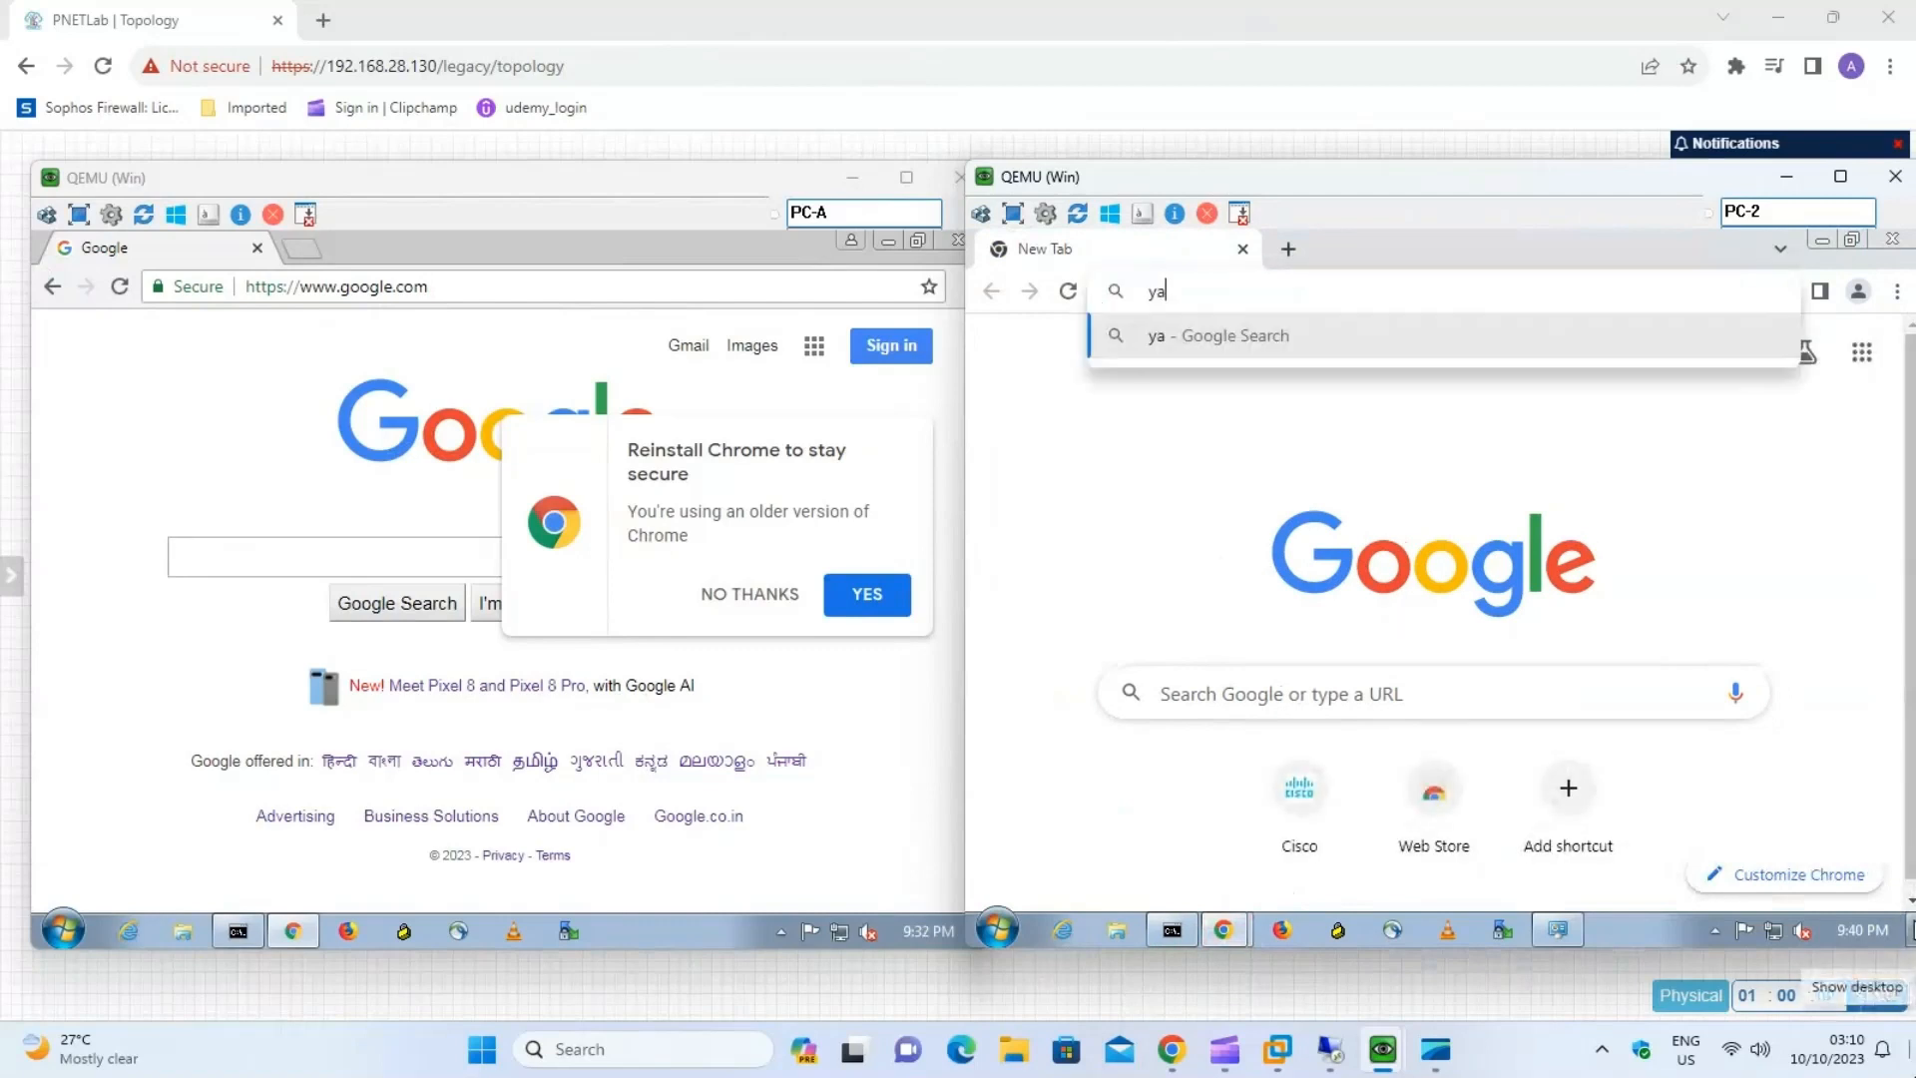
{"action": "type", "text": "hoo.com"}
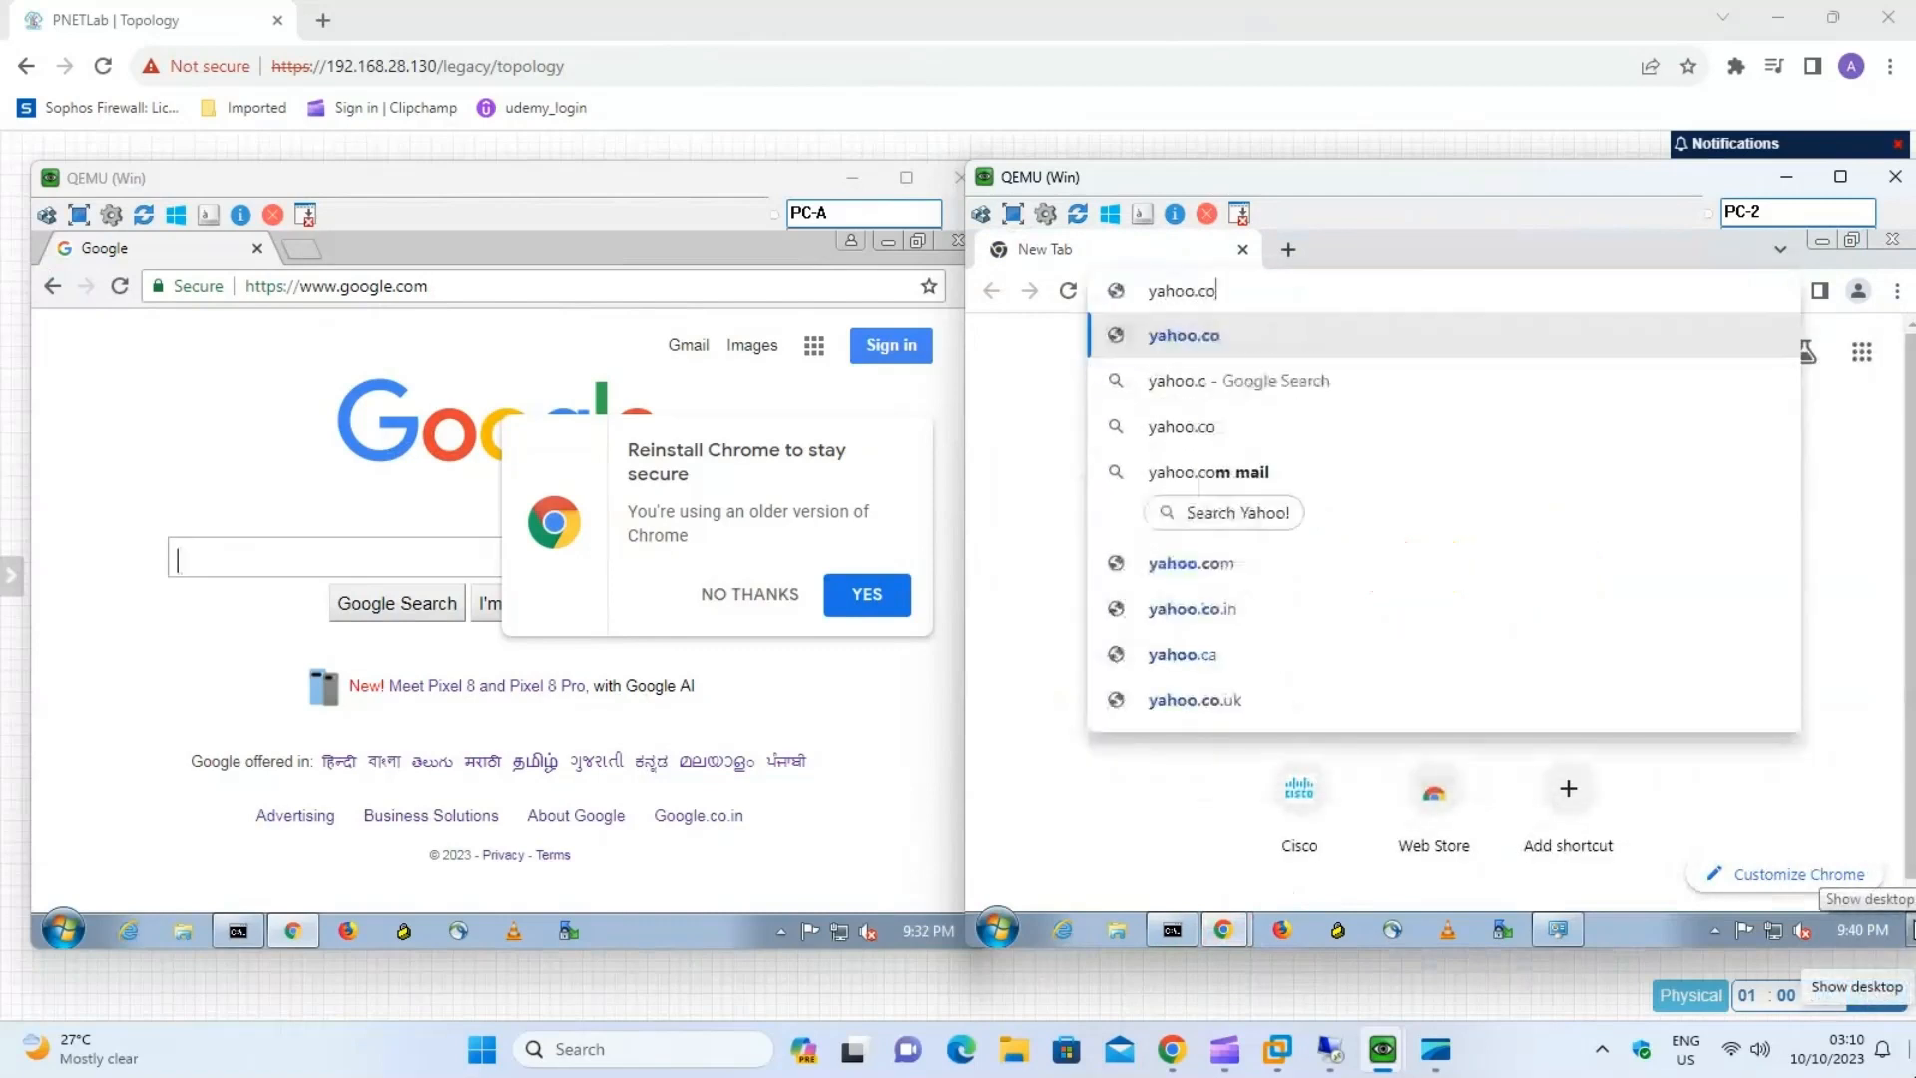
{"action": "key", "text": "Return"}
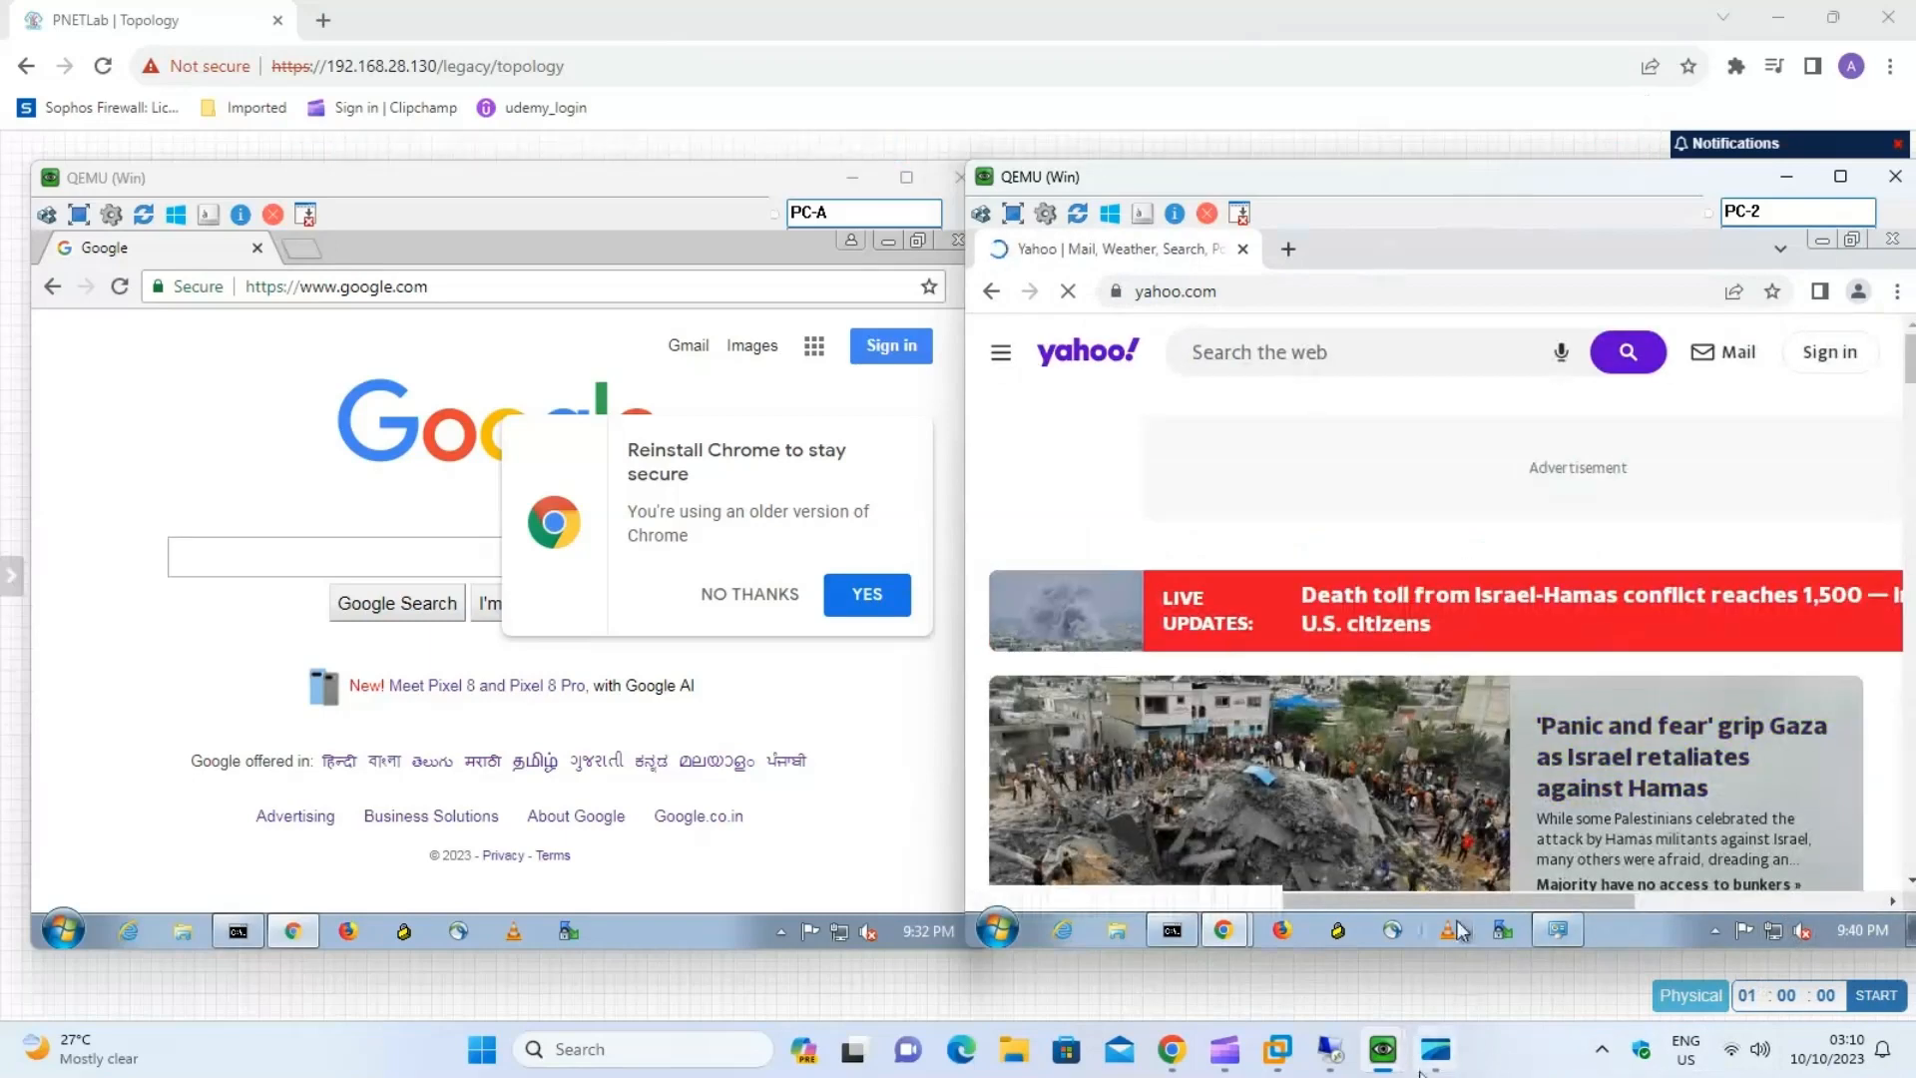
{"action": "left_click", "coordinate": [1435, 1052]}
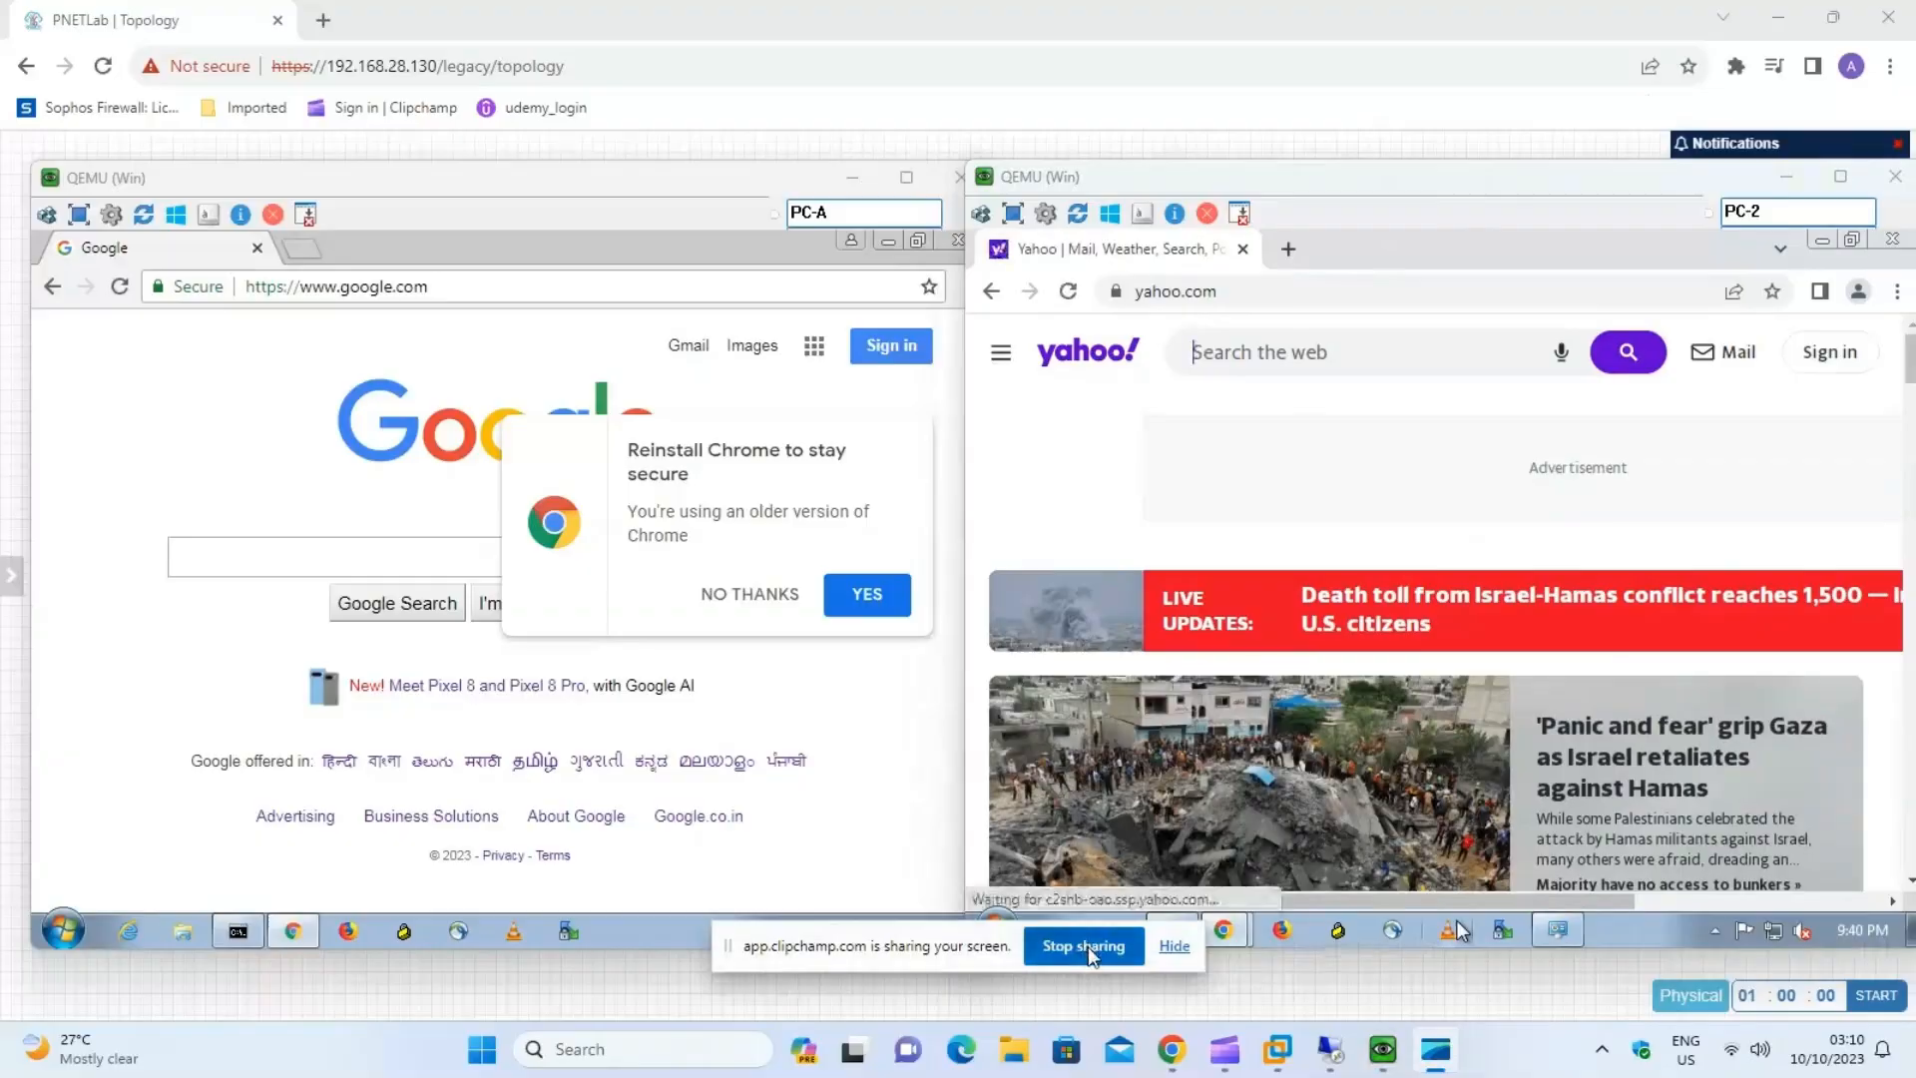